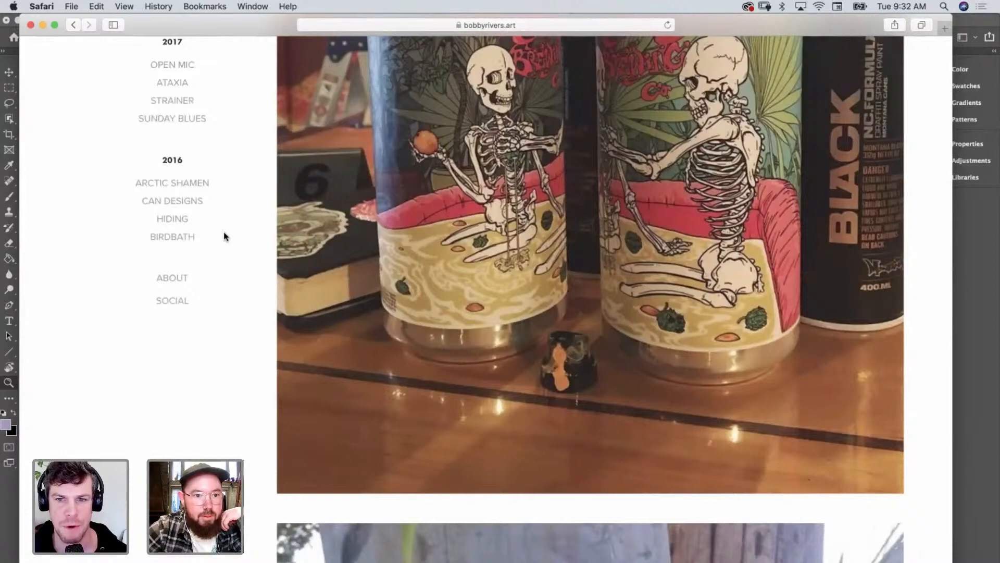
Open the 2016 Can Designs project on the artist's portfolio site and look through its beer can photos.
{"action": "scroll", "coordinate": [225, 237], "scroll_direction": "up", "scroll_amount": 3}
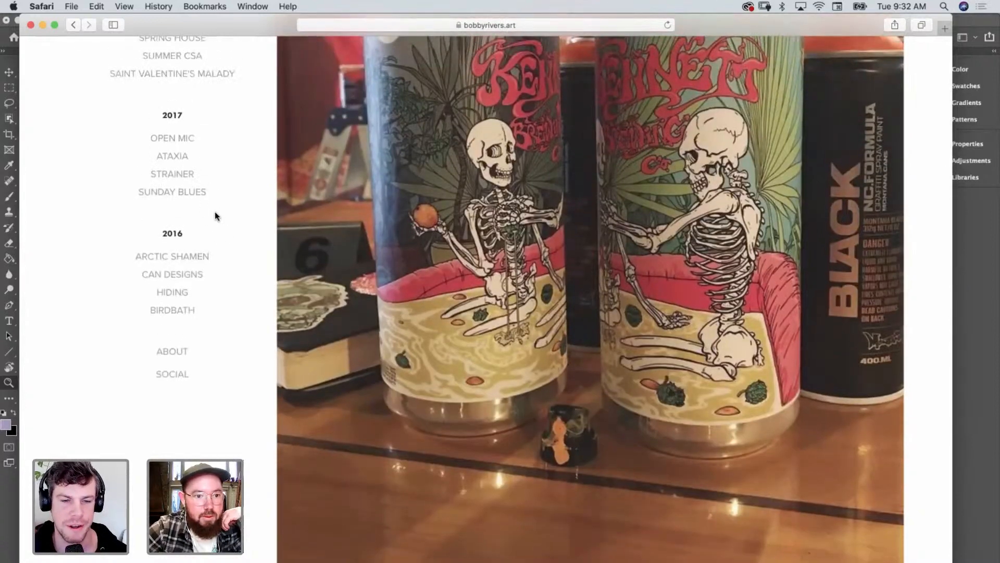
{"action": "left_click", "coordinate": [194, 275]}
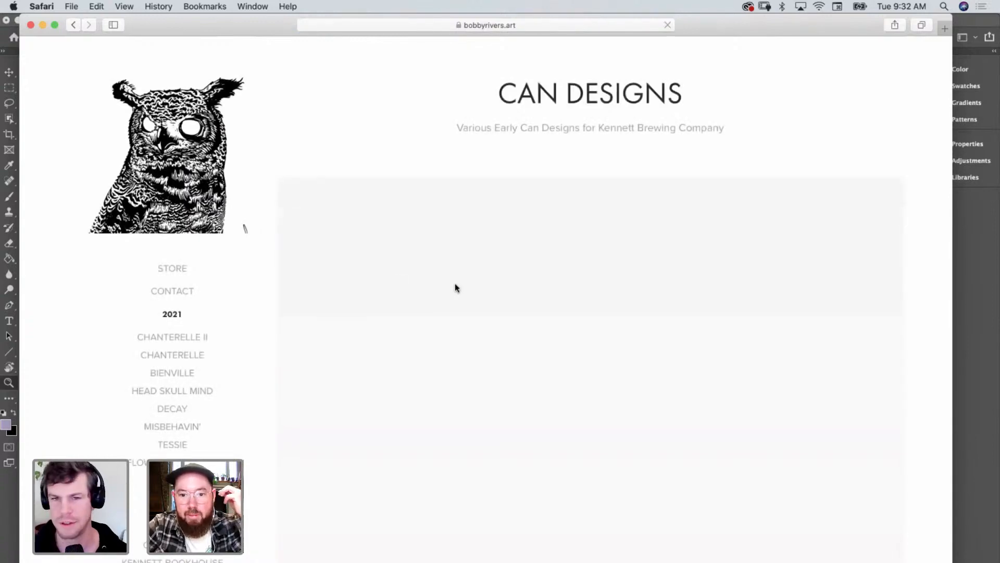
{"action": "scroll", "coordinate": [455, 284], "scroll_direction": "down", "scroll_amount": 3}
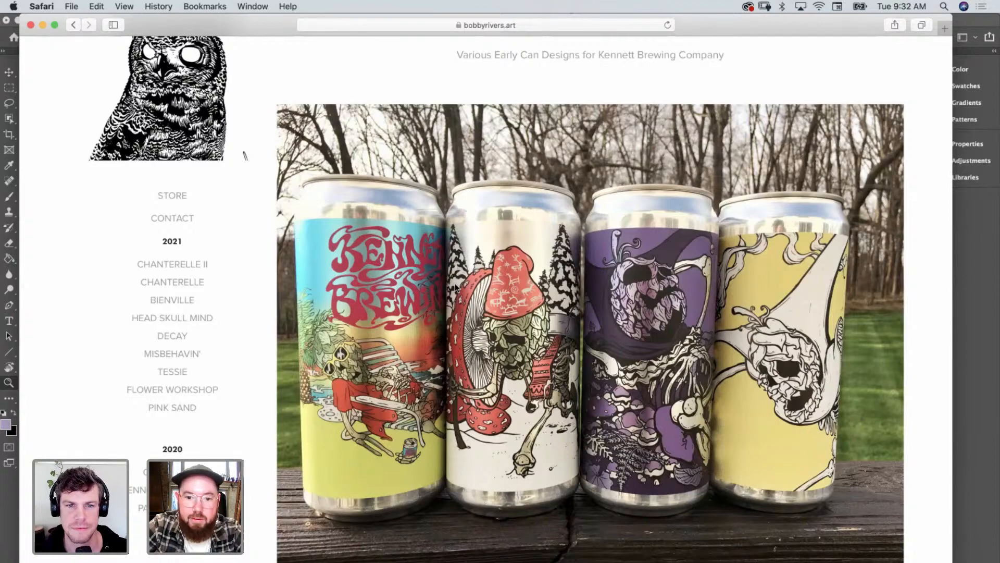
{"action": "scroll", "coordinate": [455, 286], "scroll_direction": "down", "scroll_amount": 15}
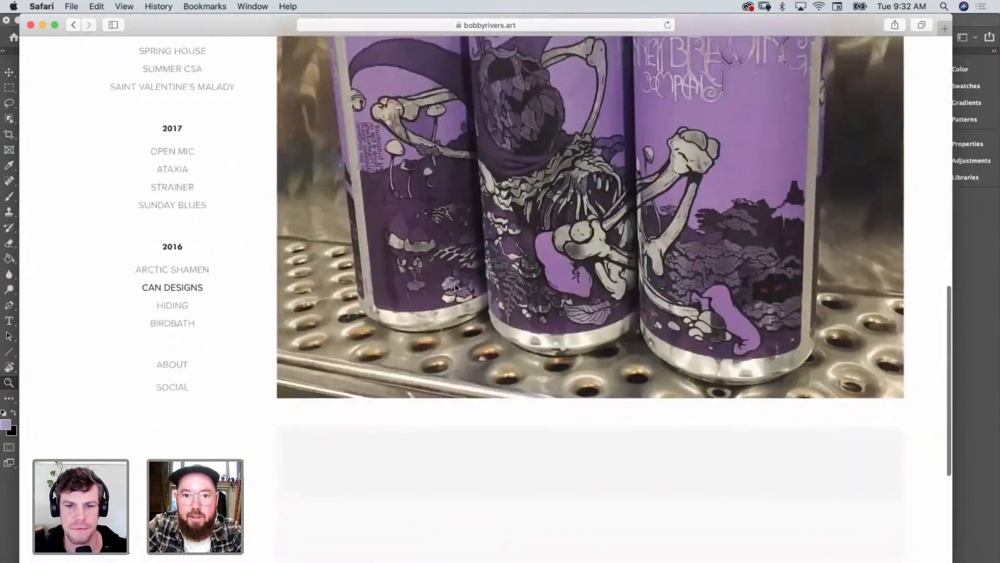
{"action": "scroll", "coordinate": [455, 283], "scroll_direction": "up", "scroll_amount": 20}
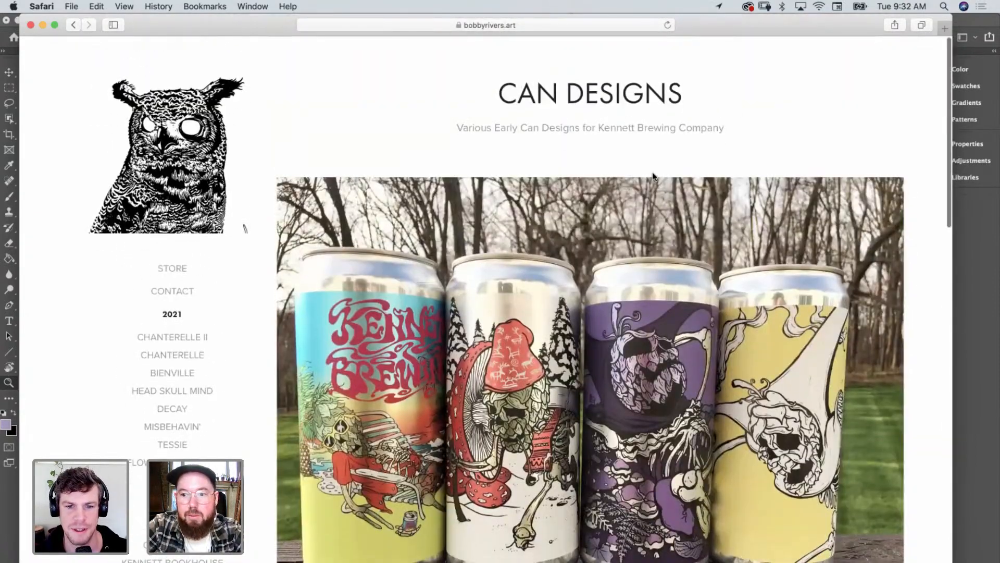
Open the 2021 Chanterelle II project, switch to Chanterelle, and view the full illustration.
{"action": "left_click", "coordinate": [194, 335]}
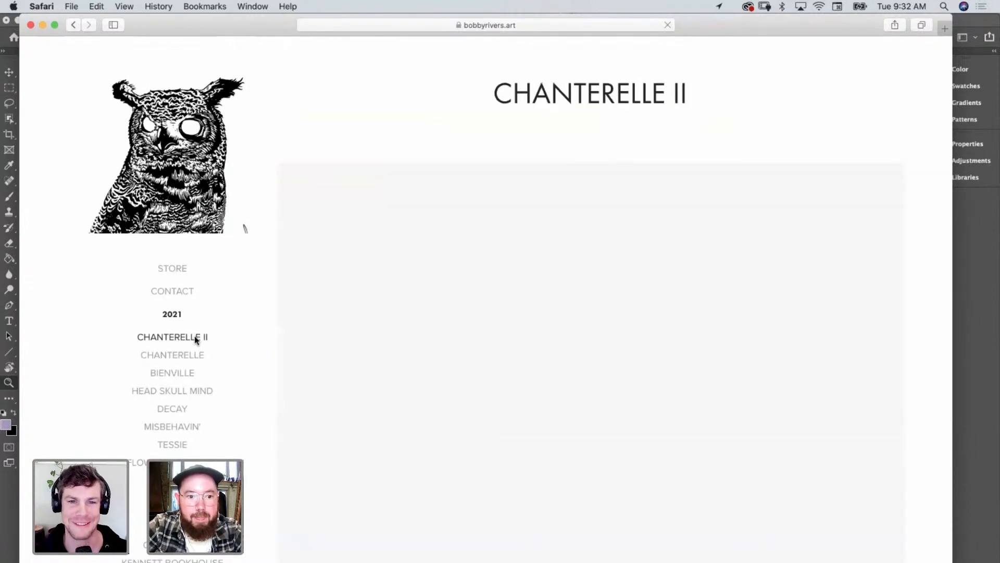
{"action": "left_click", "coordinate": [191, 358]}
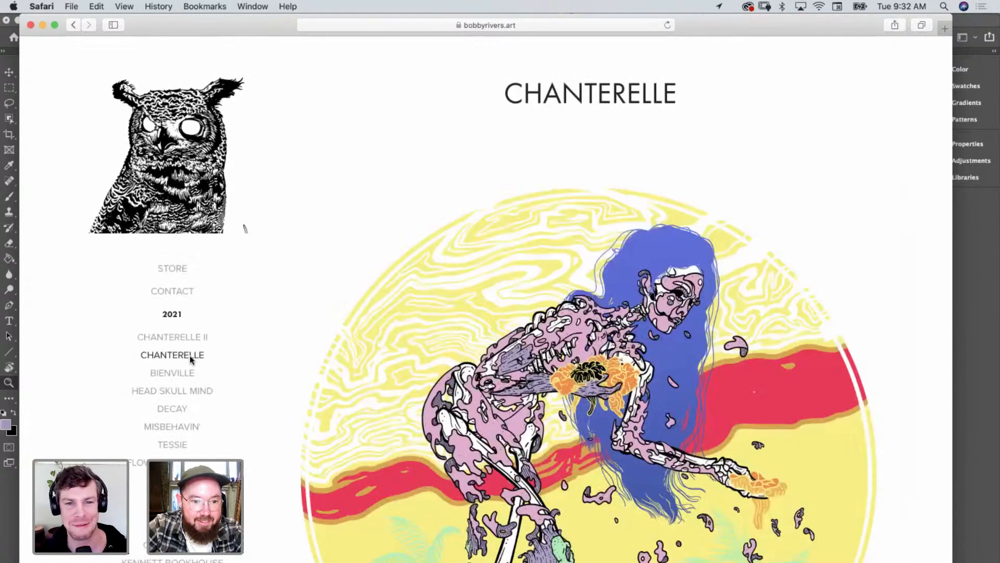
{"action": "scroll", "coordinate": [189, 355], "scroll_direction": "down", "scroll_amount": 5}
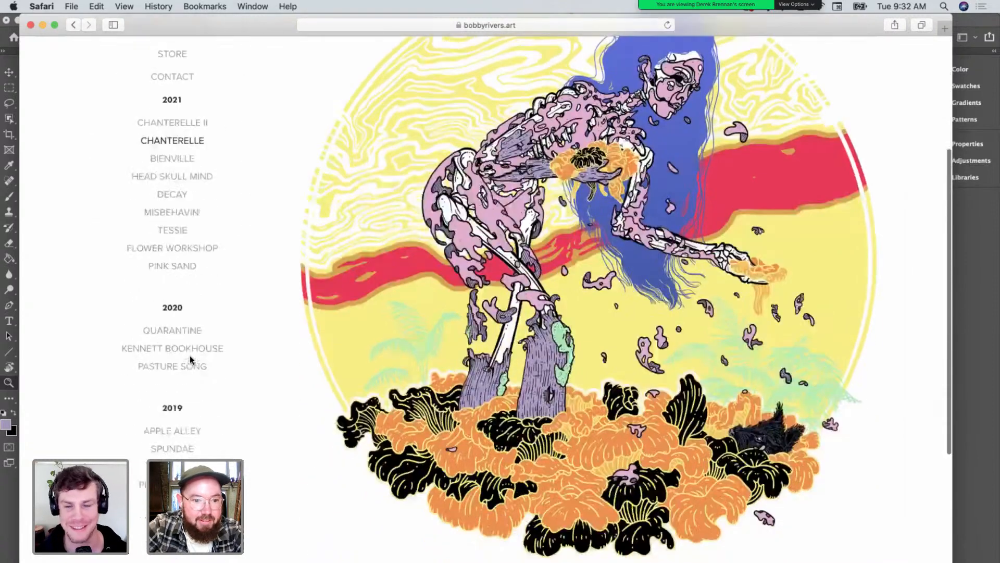
{"action": "scroll", "coordinate": [190, 358], "scroll_direction": "down", "scroll_amount": 6}
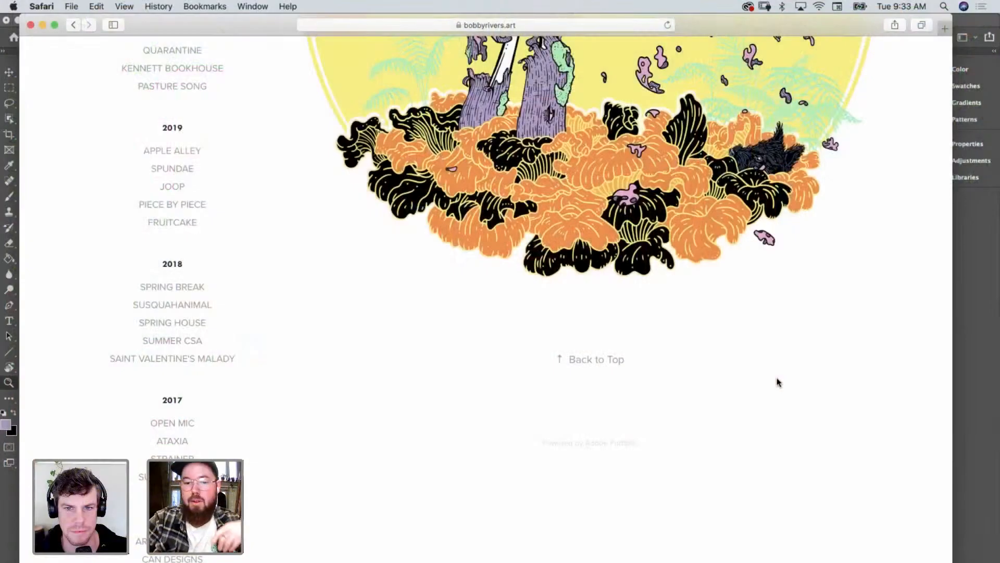
Switch to facemelter.psd in Photoshop and move the floating layer list up beside the artwork.
{"action": "left_click", "coordinate": [42, 26]}
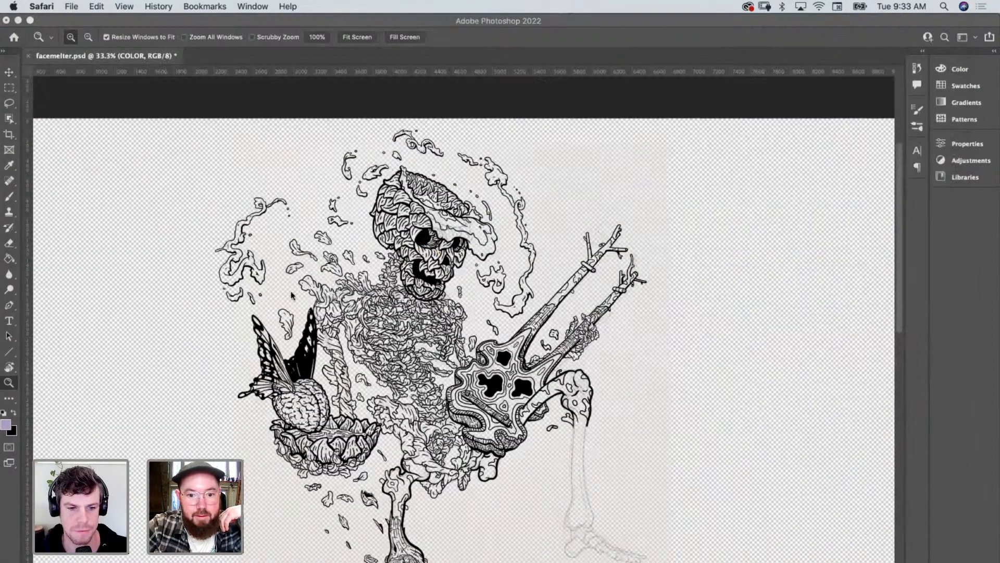
{"action": "scroll", "coordinate": [292, 296], "scroll_direction": "down", "scroll_amount": 5}
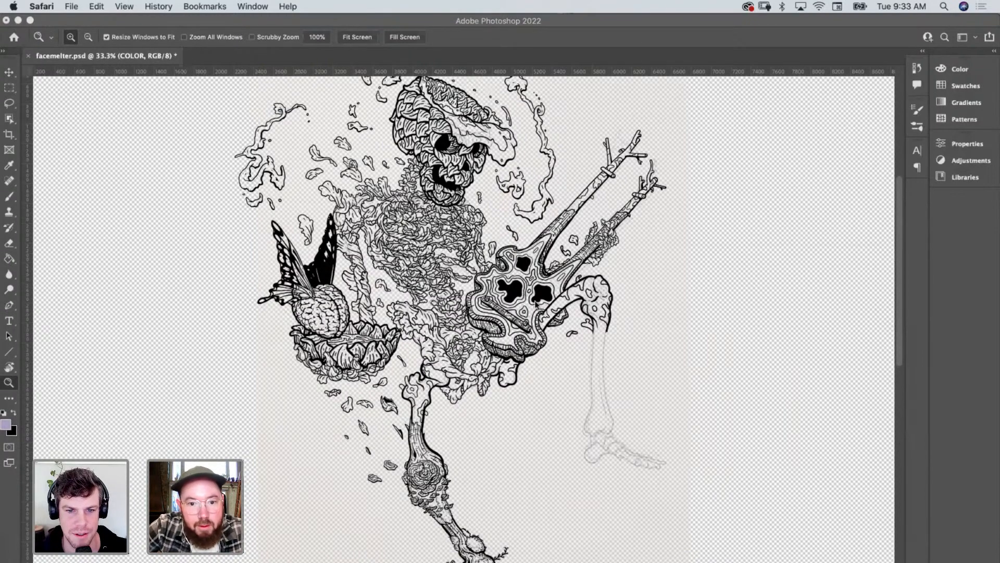
{"action": "left_click", "coordinate": [644, 271]}
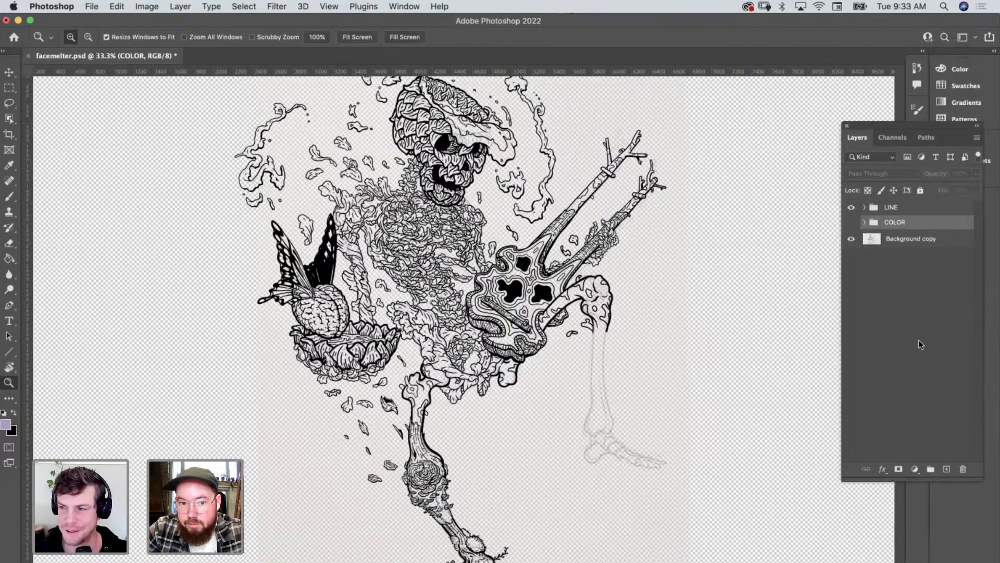
{"action": "left_click_drag", "start_coordinate": [908, 122], "coordinate": [830, 47]}
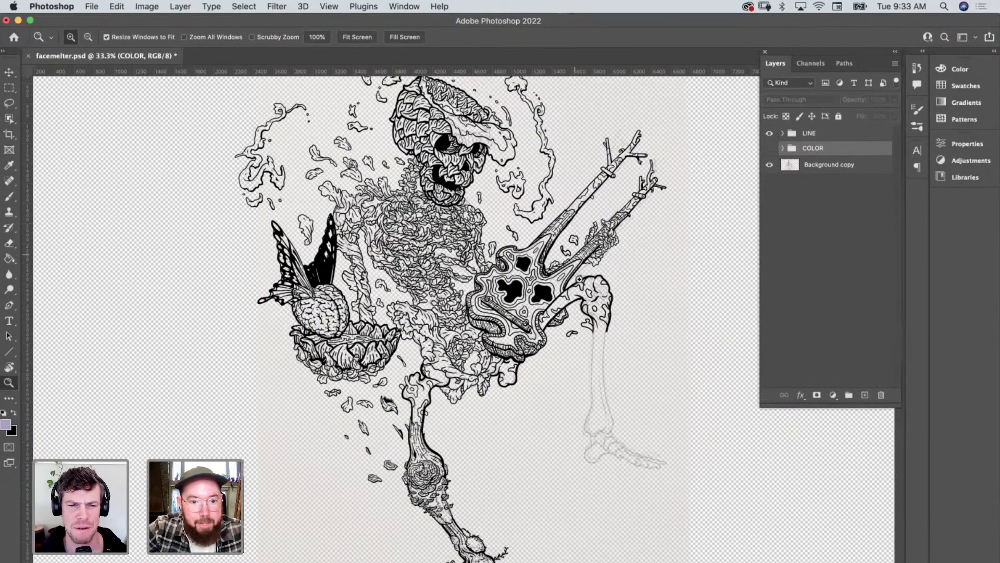
Examine the inked linework of the butterfly wings and brain up close, then in the context of the whole figure.
{"action": "left_click", "coordinate": [315, 266]}
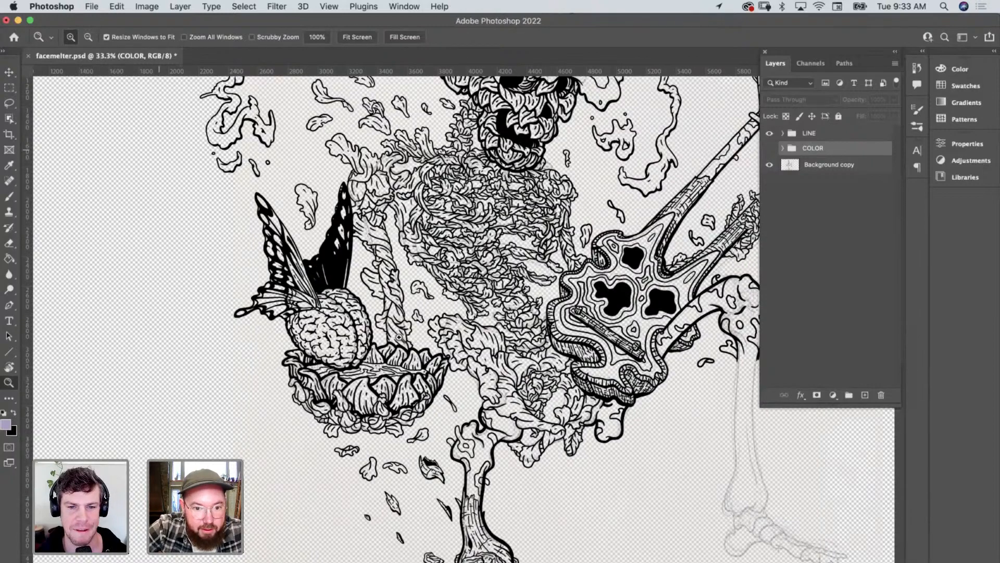
{"action": "left_click", "coordinate": [375, 286]}
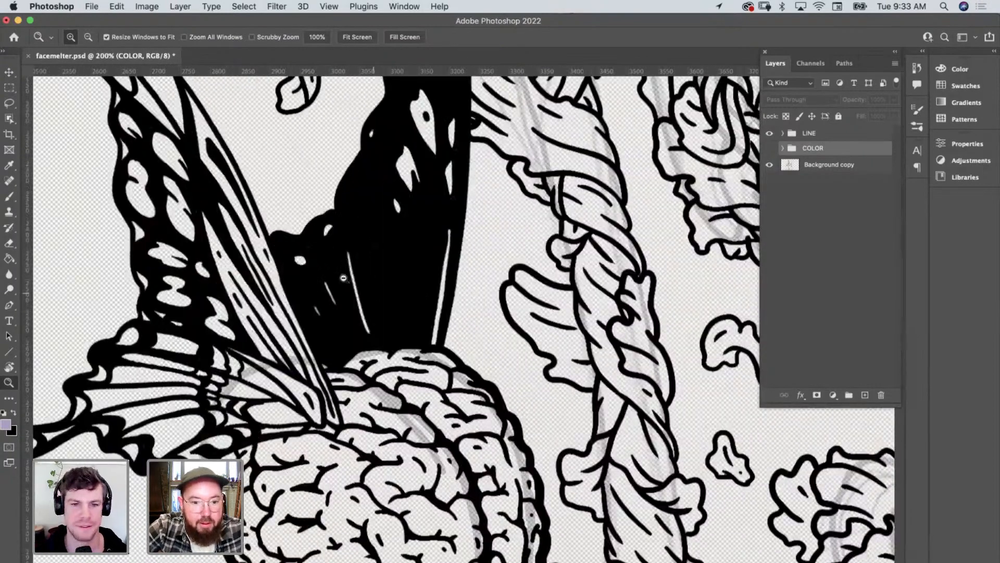
{"action": "left_click", "coordinate": [368, 294], "text": "alt"}
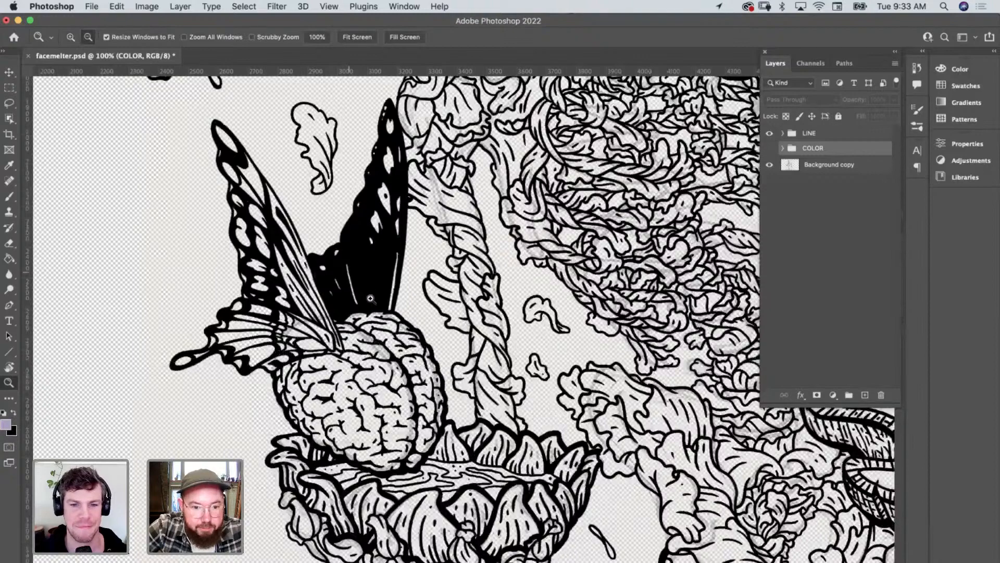
{"action": "left_click", "coordinate": [371, 298], "text": "alt"}
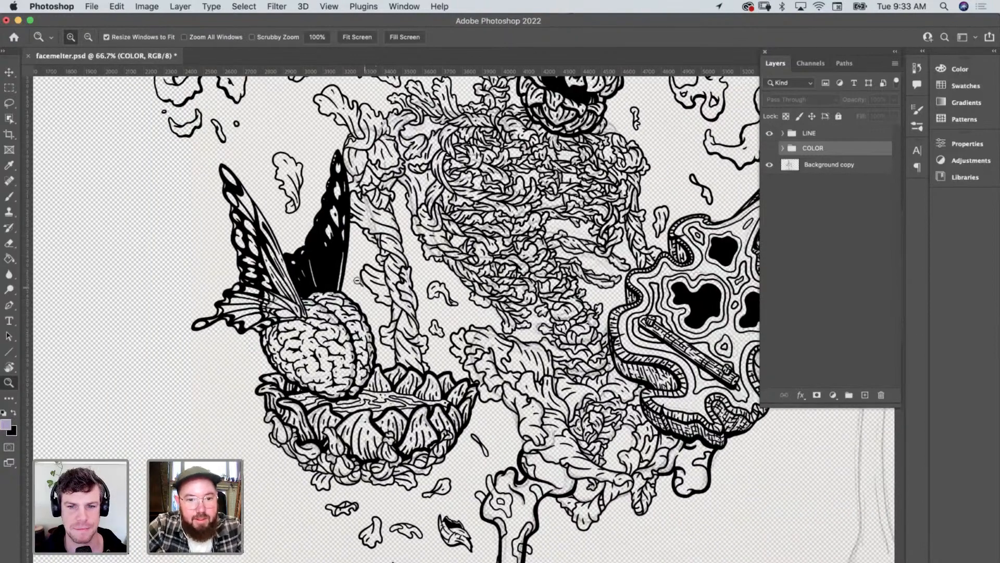
{"action": "left_click", "coordinate": [368, 295], "text": "alt"}
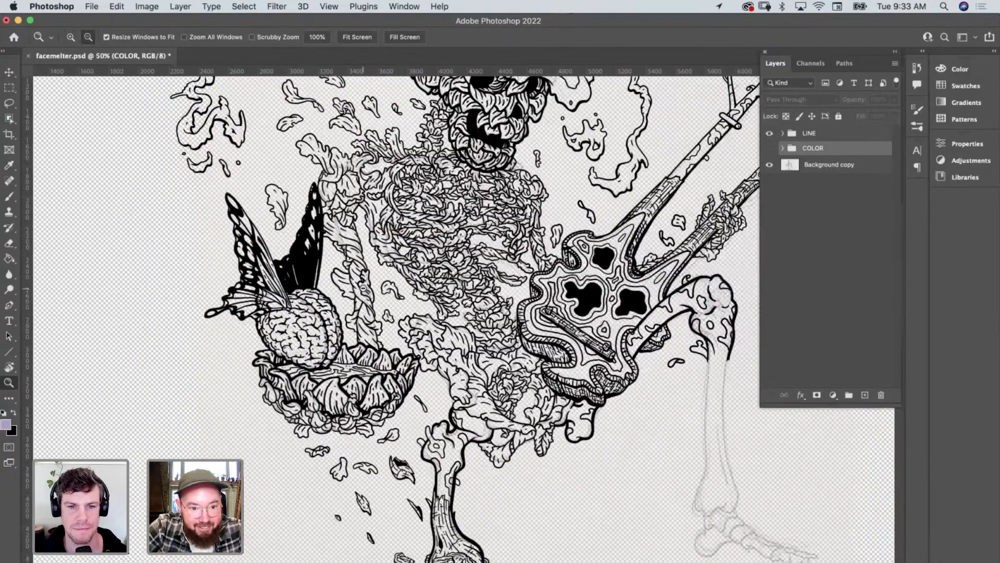
{"action": "left_click", "coordinate": [370, 296], "text": "alt"}
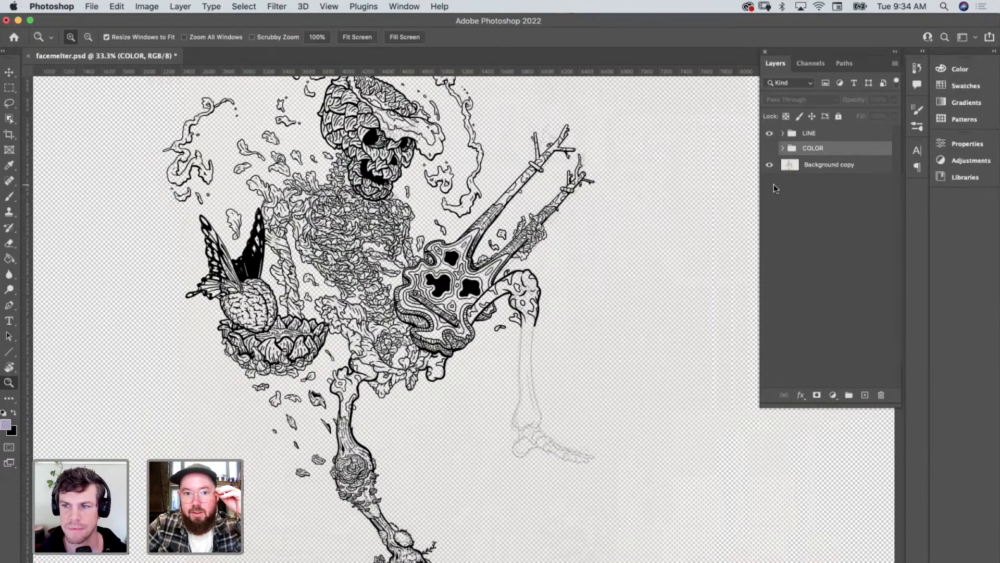
Hide the Background copy layer, and show the COLOR group to review its layers before hiding and collapsing it again.
{"action": "left_click", "coordinate": [769, 165]}
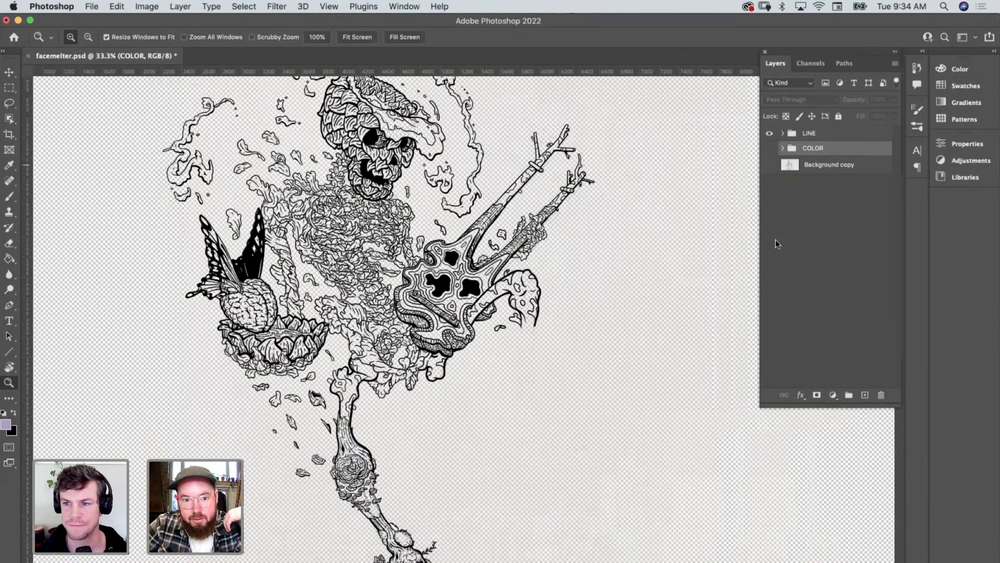
{"action": "left_click", "coordinate": [782, 149]}
{"action": "scroll", "coordinate": [772, 344], "scroll_direction": "down", "scroll_amount": 5}
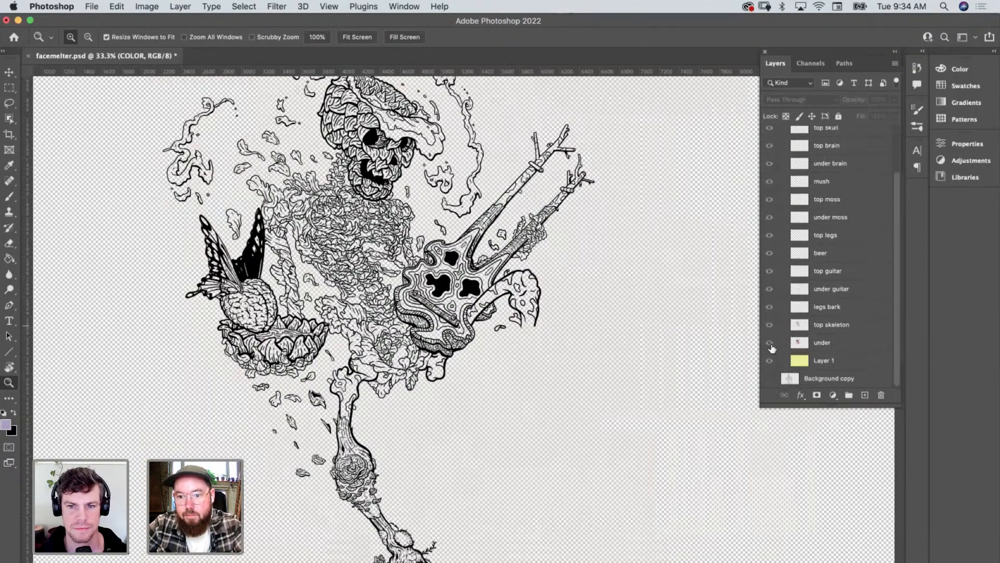
{"action": "left_click", "coordinate": [770, 360]}
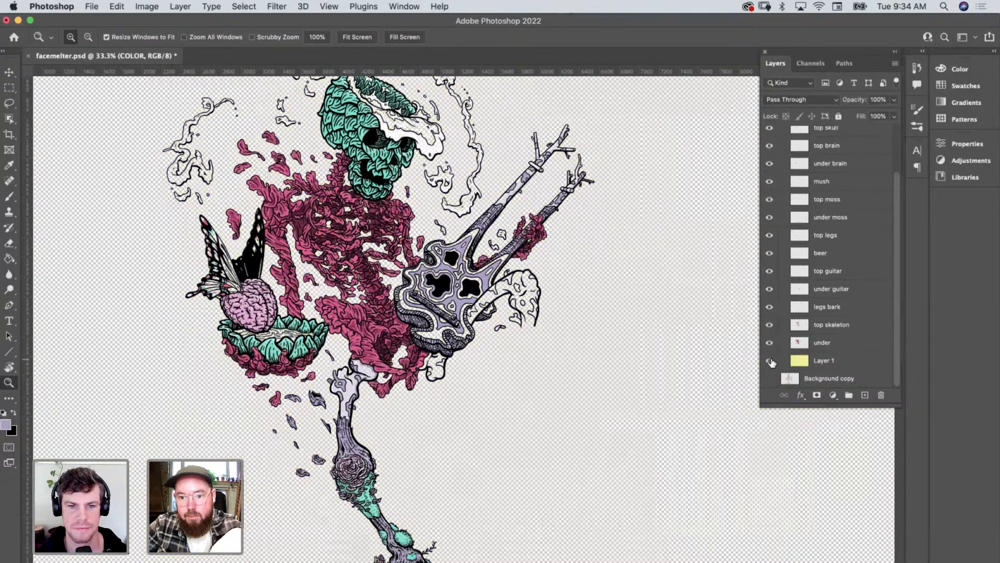
{"action": "left_click", "coordinate": [770, 360]}
{"action": "scroll", "coordinate": [777, 178], "scroll_direction": "up", "scroll_amount": 3}
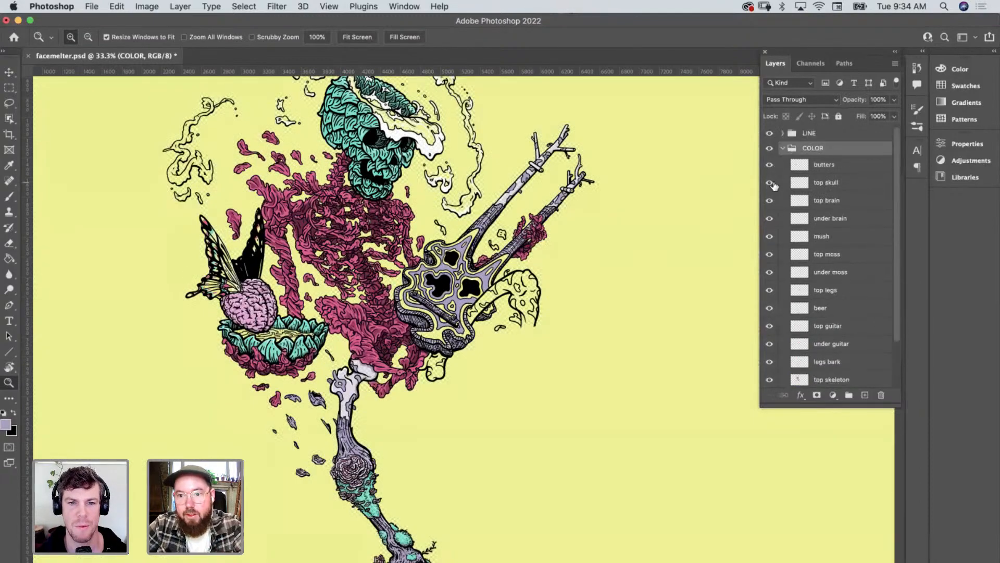
{"action": "left_click", "coordinate": [770, 149]}
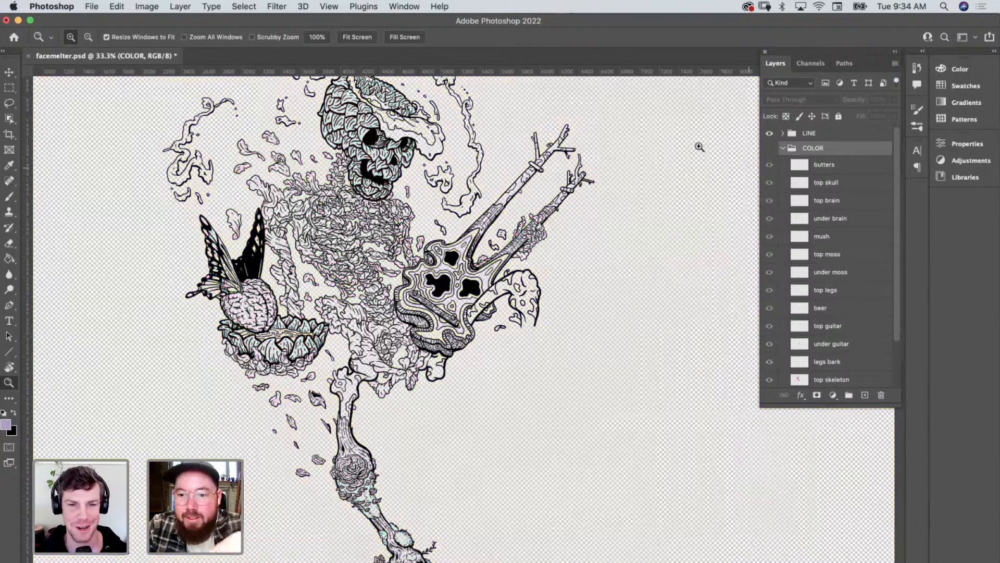
{"action": "left_click", "coordinate": [783, 149]}
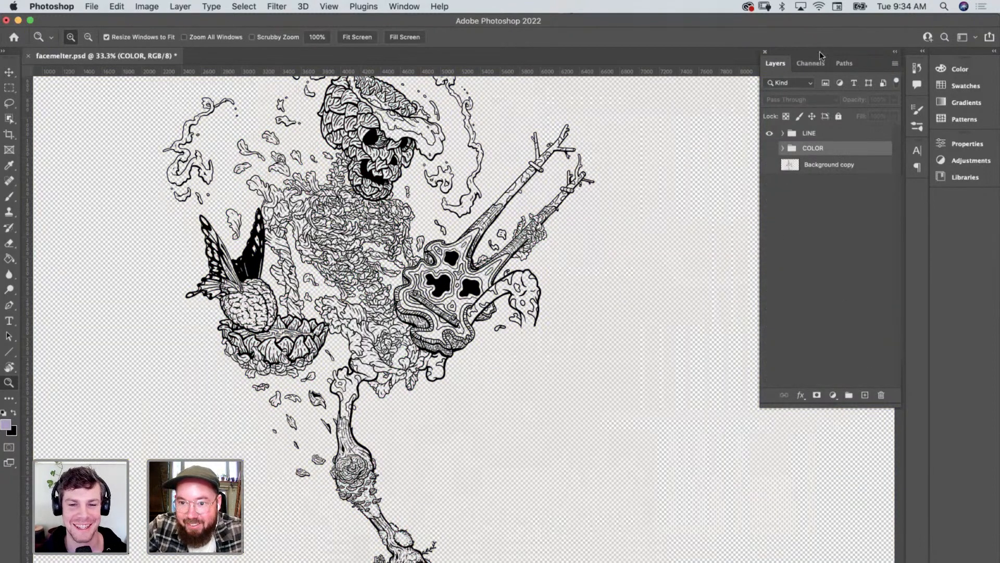
Add one empty layer between the LINE and COLOR groups and another directly above Background copy.
{"action": "left_click_drag", "start_coordinate": [823, 52], "coordinate": [749, 55]}
{"action": "left_click", "coordinate": [791, 398]}
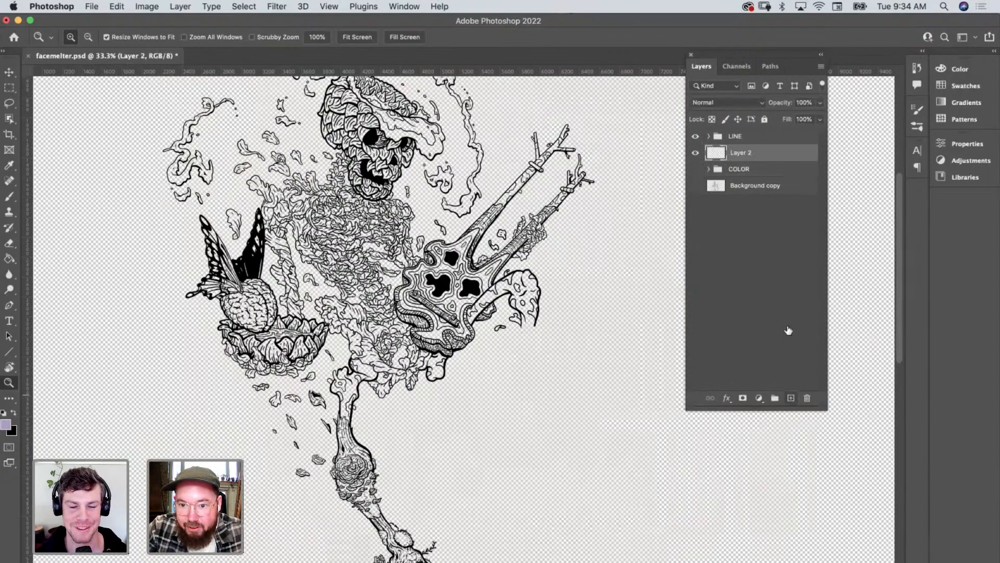
{"action": "key", "text": "super+alt+shift+n"}
{"action": "left_click_drag", "start_coordinate": [750, 202], "coordinate": [750, 204]}
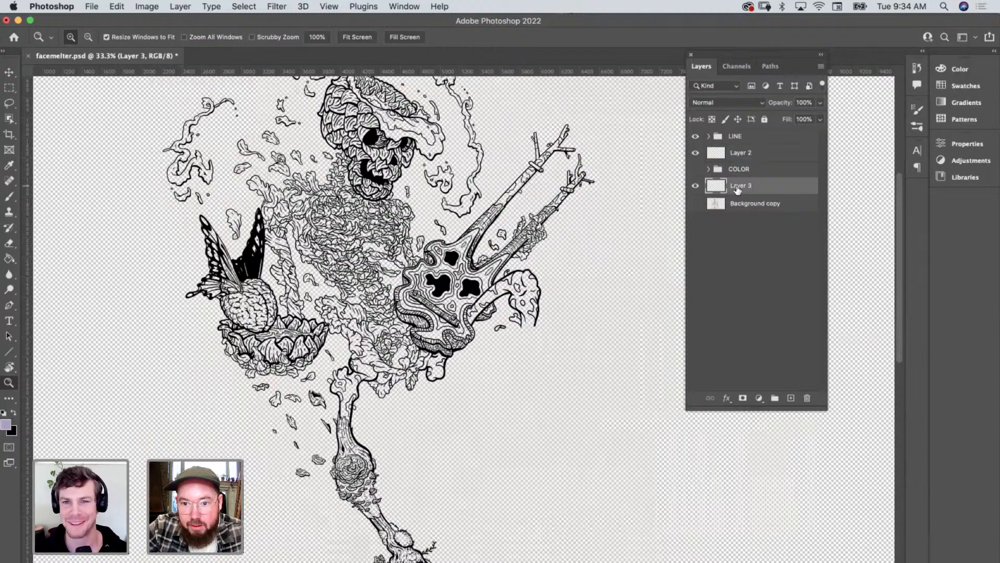
Choose a muted yellow foreground color and fill the new layer above Background copy with it using the Paint Bucket.
{"action": "left_click", "coordinate": [7, 426]}
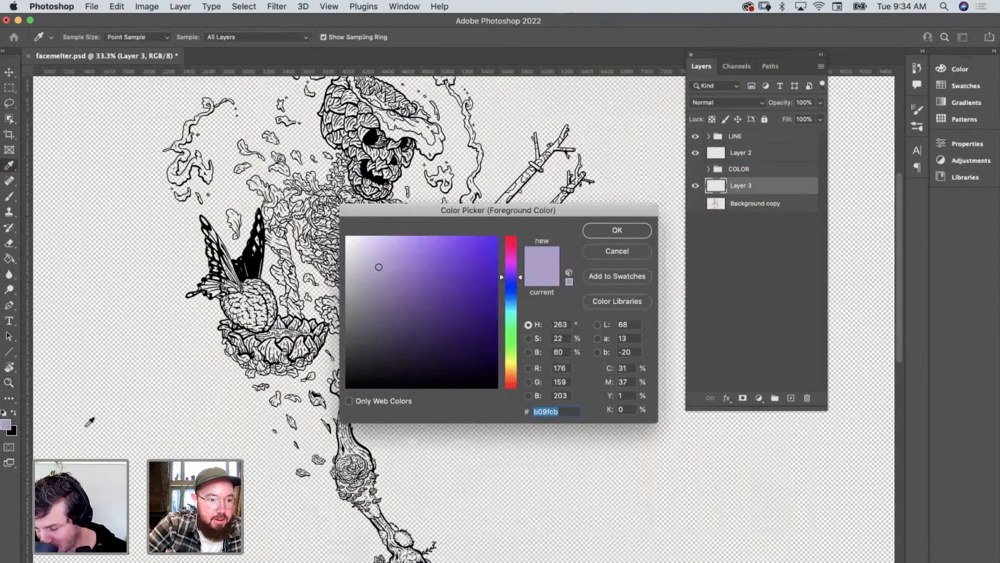
{"action": "left_click", "coordinate": [512, 363]}
{"action": "left_click_drag", "start_coordinate": [442, 267], "coordinate": [443, 254]}
{"action": "left_click", "coordinate": [614, 233]}
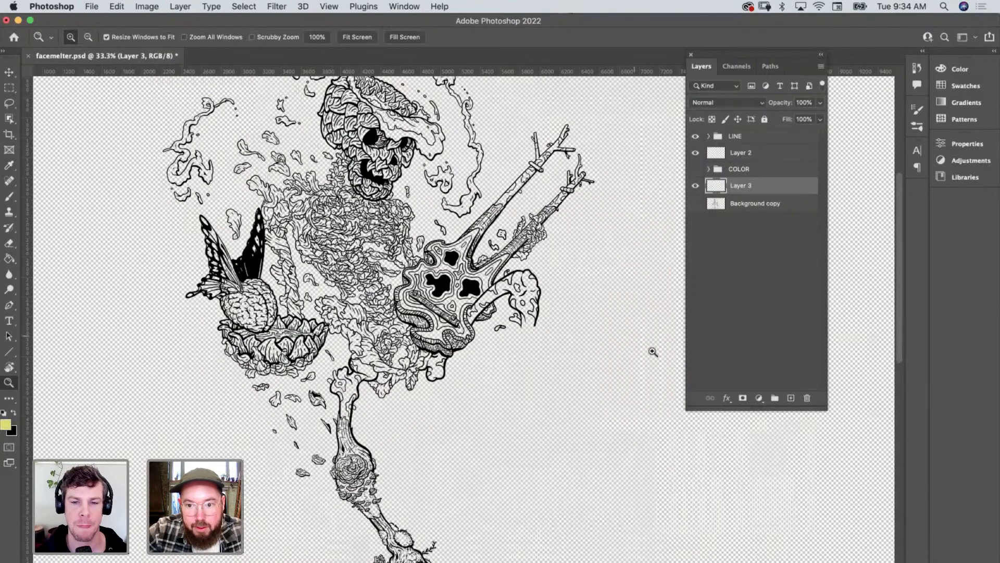
{"action": "key", "text": "g"}
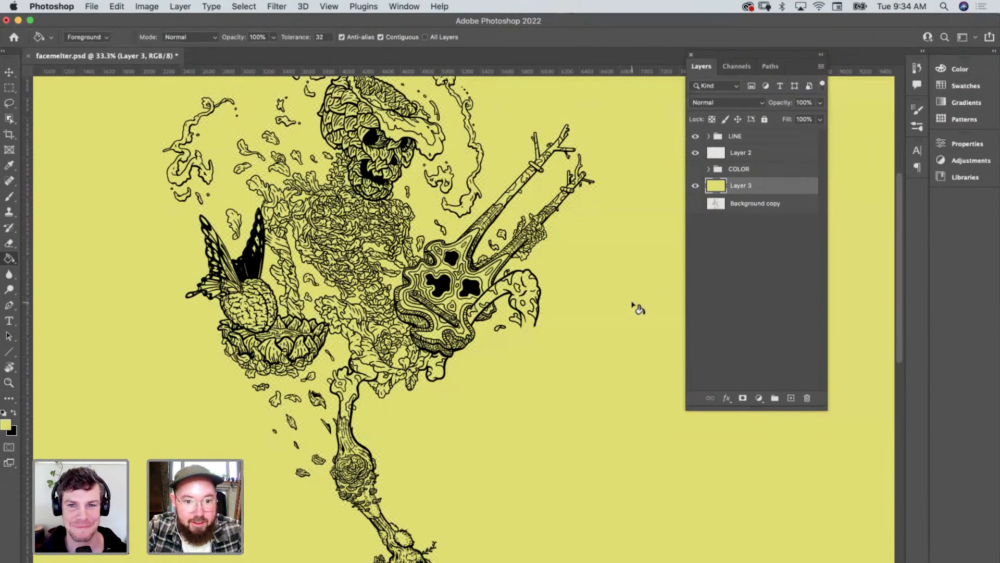
Add an empty layer directly above the yellow fill layer and examine the skull's linework up close.
{"action": "left_click", "coordinate": [791, 398]}
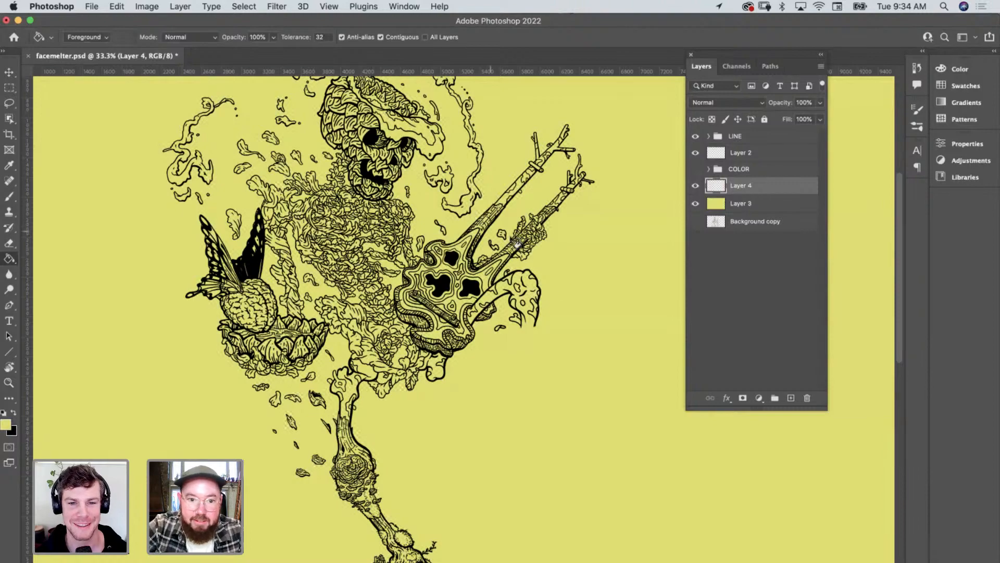
{"action": "scroll", "coordinate": [534, 258], "scroll_direction": "up", "scroll_amount": 3}
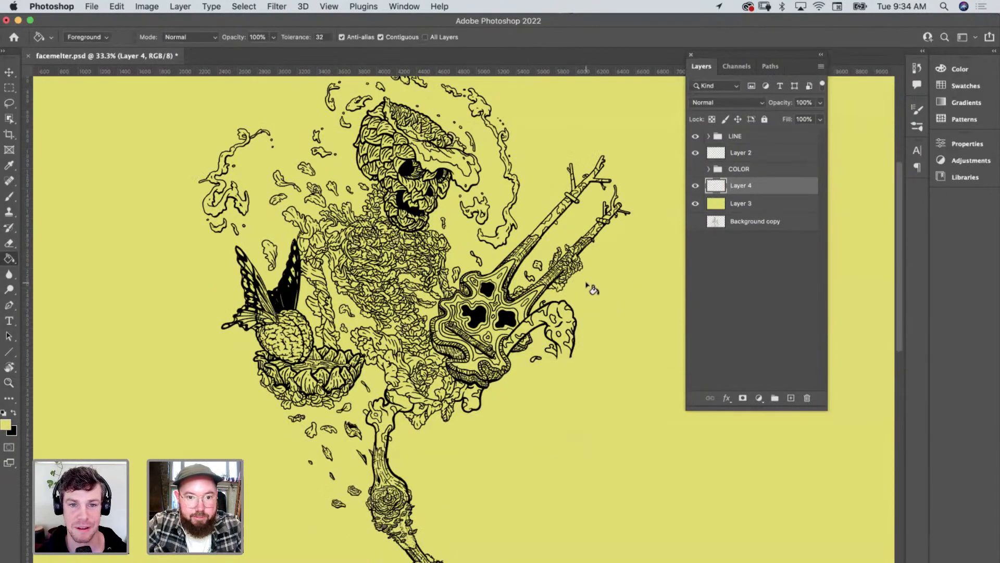
{"action": "key", "text": "z"}
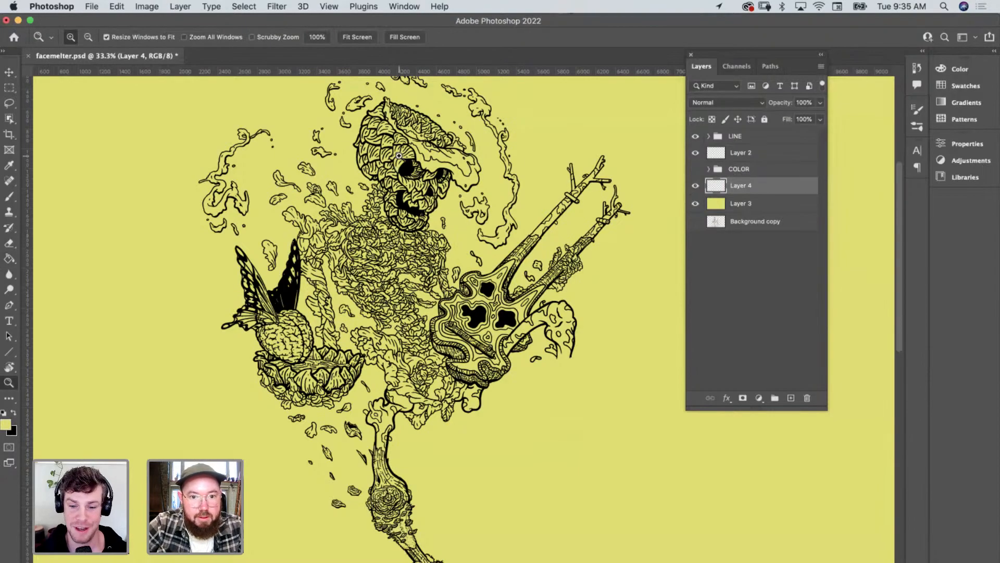
{"action": "left_click", "coordinate": [399, 156]}
{"action": "left_click", "coordinate": [425, 230]}
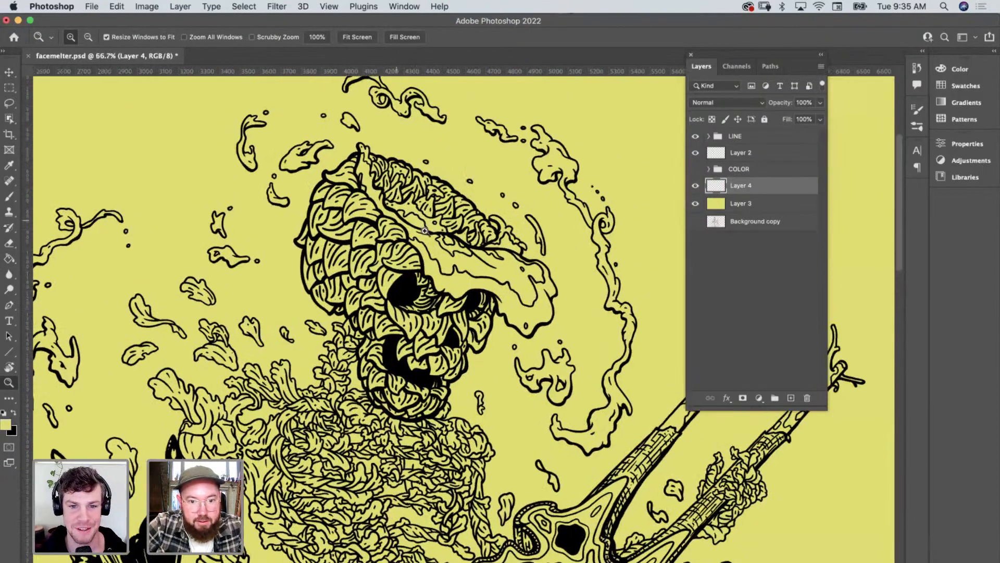
{"action": "left_click", "coordinate": [465, 230]}
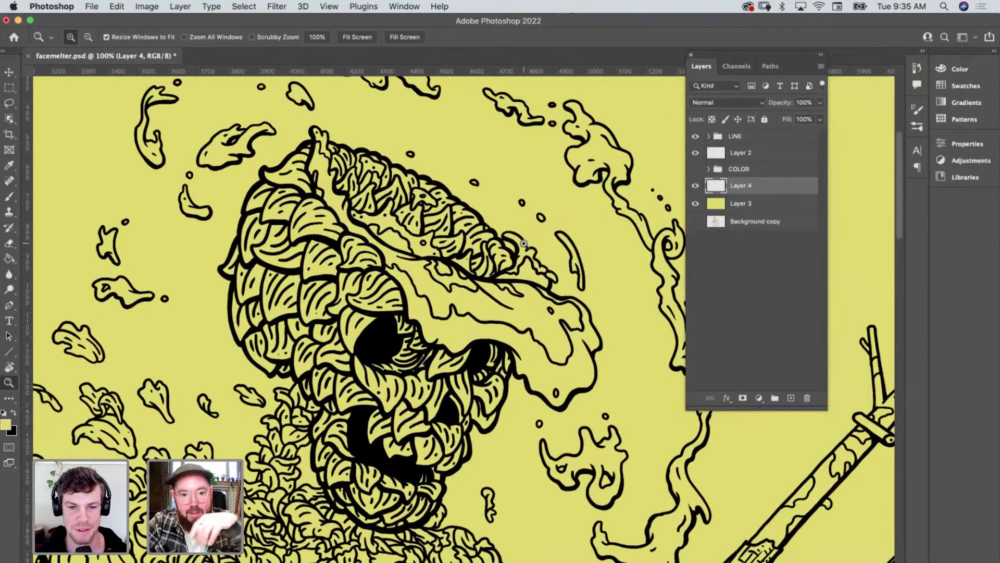
Change the foreground color to mint green #50e198 and get the Brush ready for painting.
{"action": "left_click", "coordinate": [7, 424]}
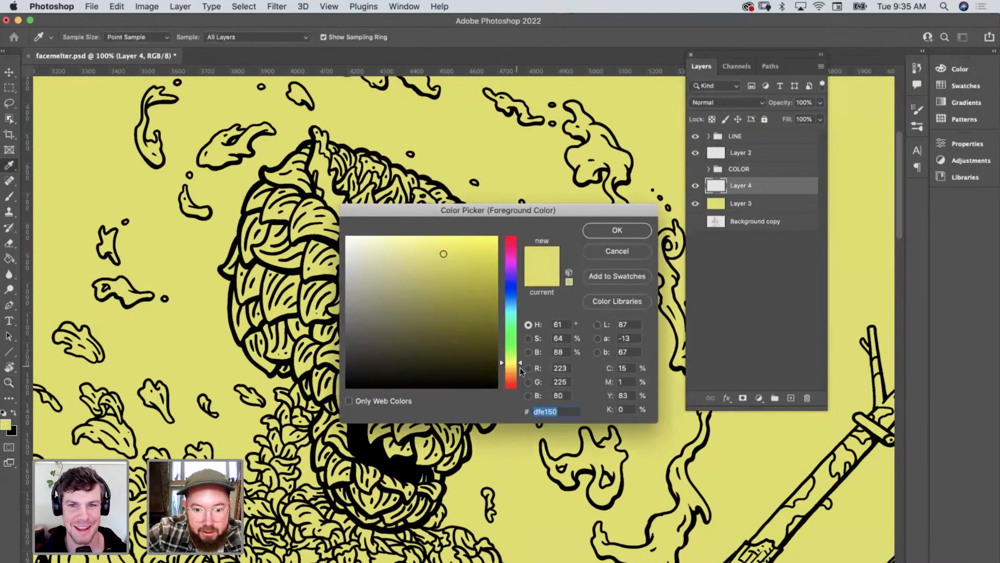
{"action": "left_click_drag", "start_coordinate": [520, 363], "coordinate": [524, 326]}
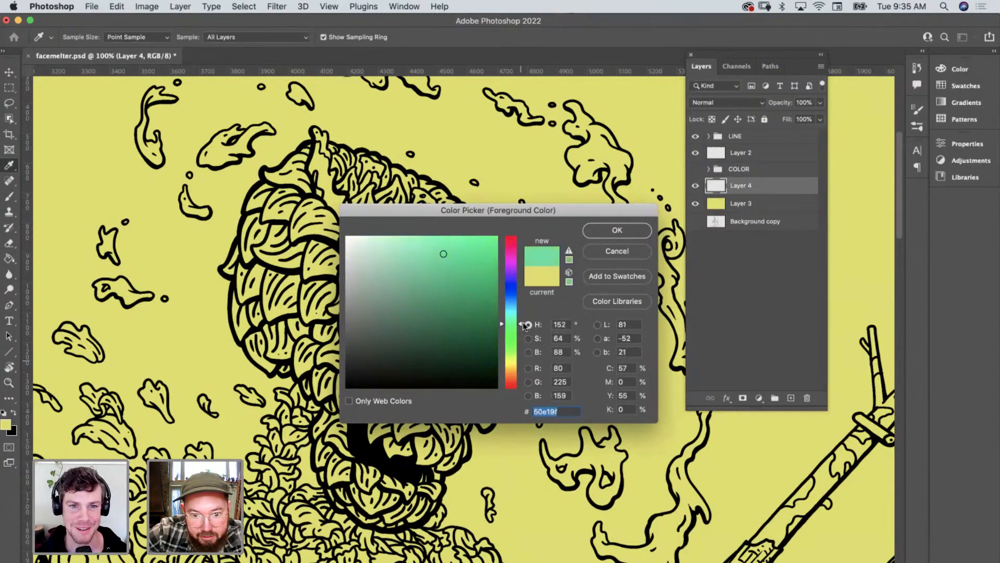
{"action": "left_click", "coordinate": [634, 235]}
{"action": "key", "text": "b"}
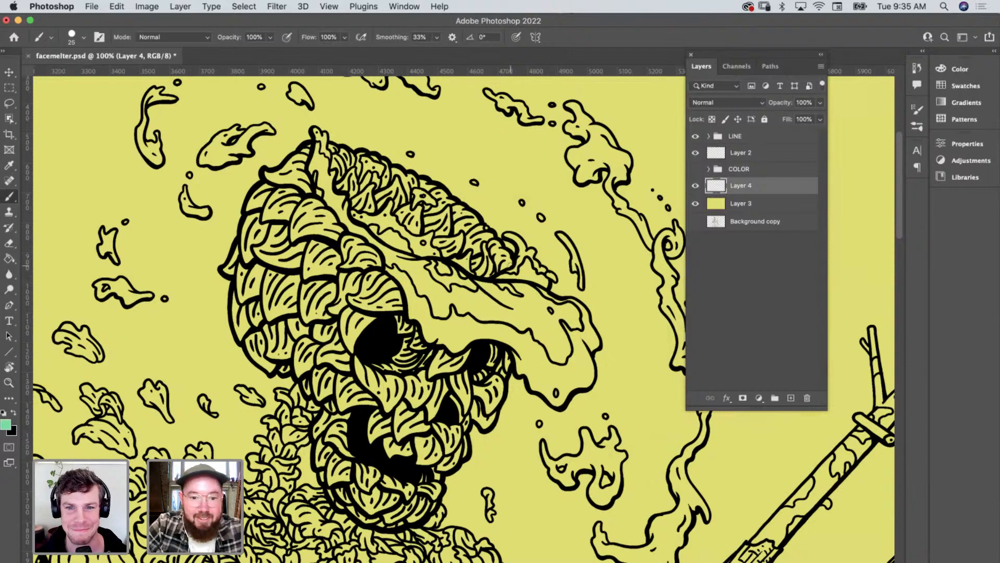
On Layer 4, paint mint green just inside the skull's outline from its pointed tip down the back of the head.
{"action": "scroll", "coordinate": [511, 268], "scroll_direction": "left", "scroll_amount": 4}
{"action": "scroll", "coordinate": [510, 269], "scroll_direction": "down", "scroll_amount": 2}
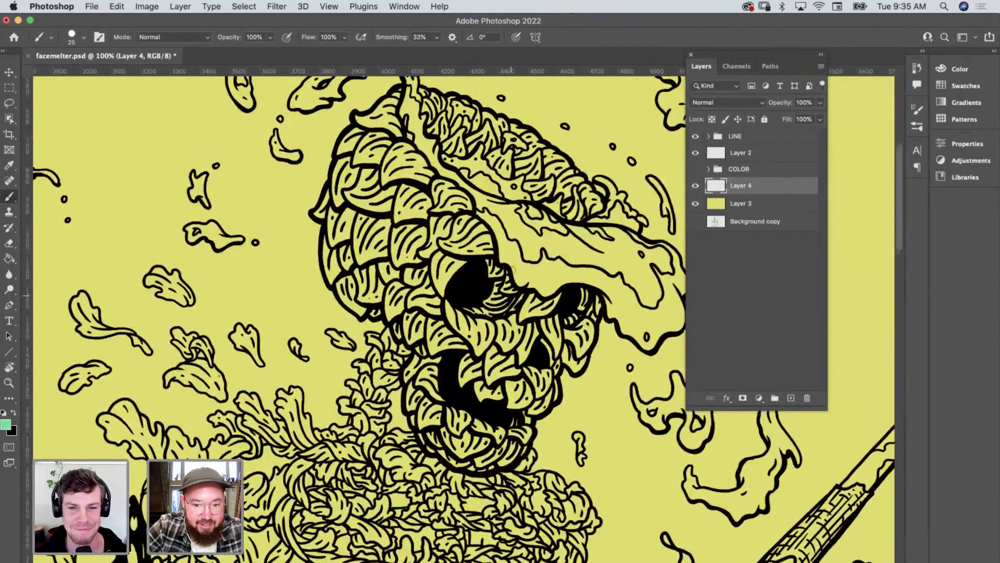
{"action": "key", "text": "z"}
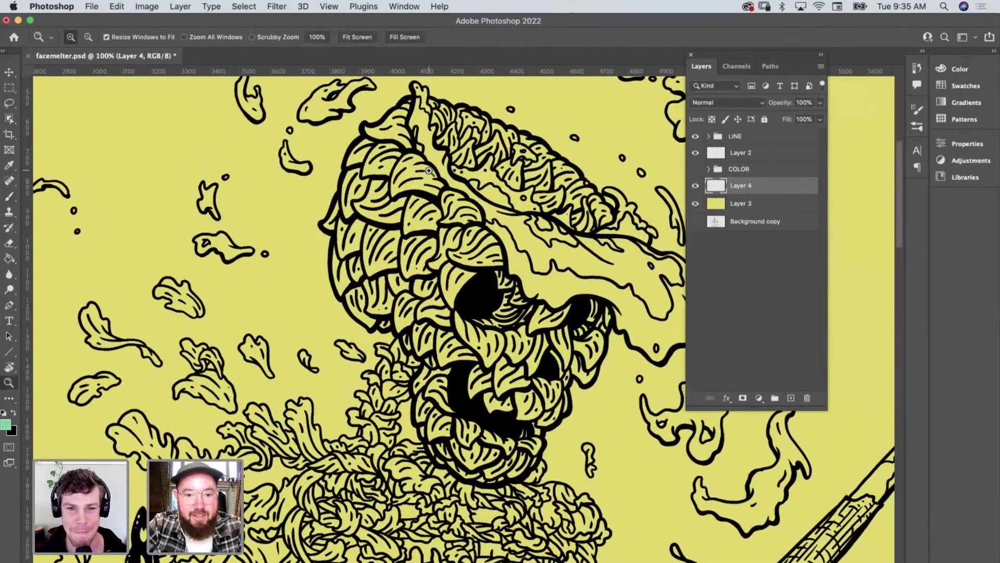
{"action": "left_click", "coordinate": [447, 192]}
{"action": "key", "text": "b"}
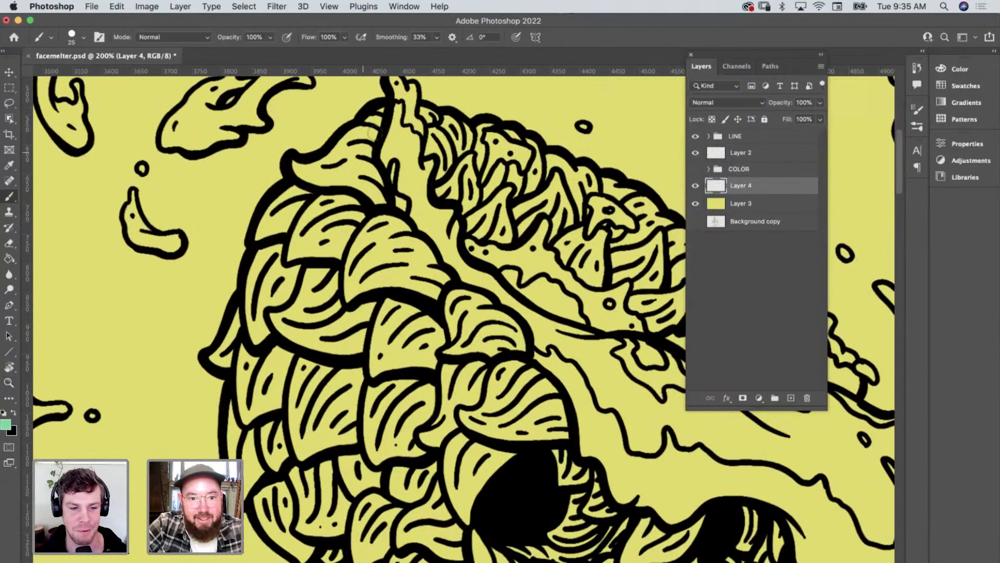
{"action": "mouse_move", "coordinate": [379, 112]}
{"action": "left_mouse_down"}
{"action": "mouse_move", "coordinate": [367, 177]}
{"action": "mouse_move", "coordinate": [386, 200]}
{"action": "left_mouse_up"}
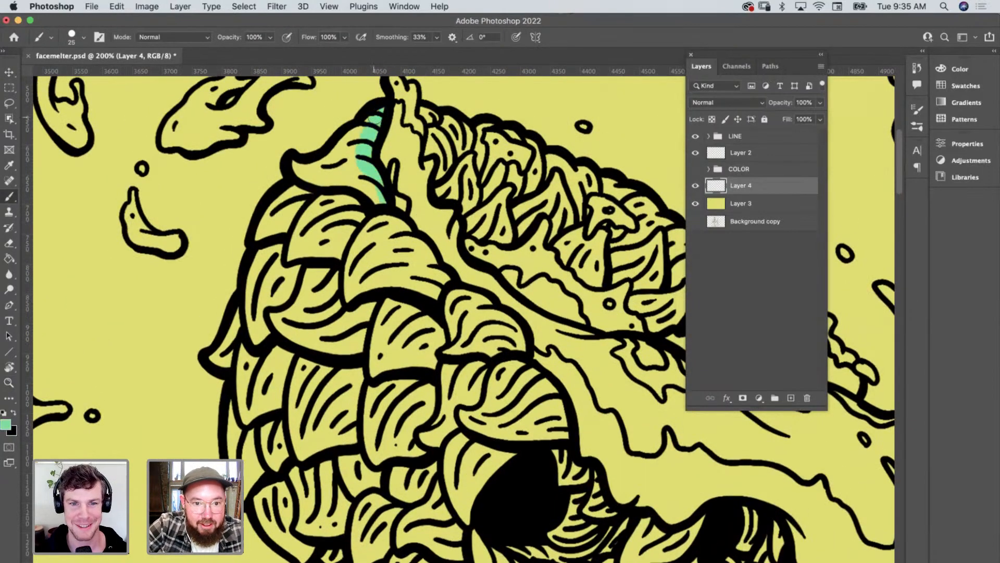
{"action": "mouse_move", "coordinate": [336, 163]}
{"action": "left_mouse_down"}
{"action": "mouse_move", "coordinate": [297, 168]}
{"action": "mouse_move", "coordinate": [359, 132]}
{"action": "mouse_move", "coordinate": [339, 144]}
{"action": "left_mouse_up"}
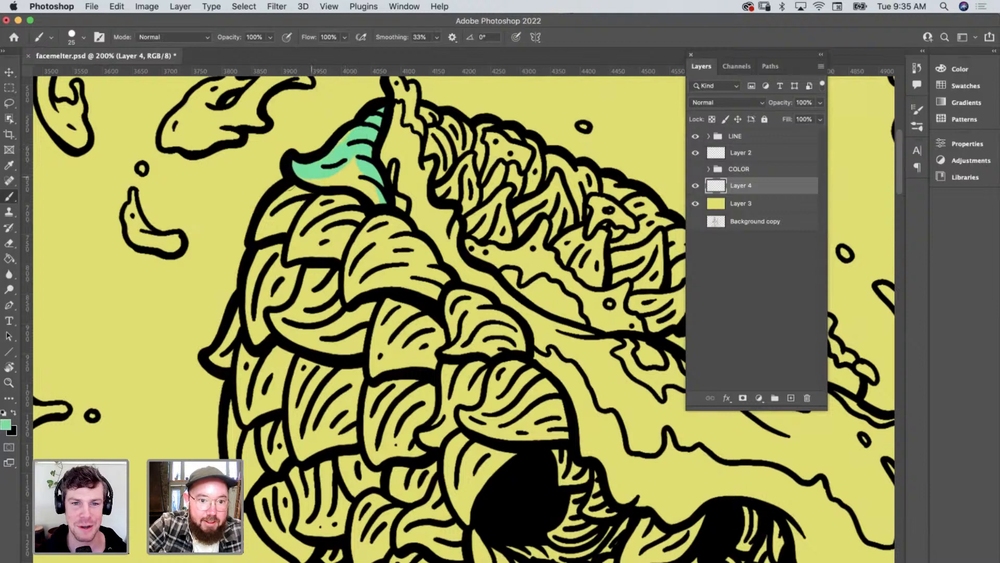
{"action": "mouse_move", "coordinate": [292, 194]}
{"action": "left_mouse_down"}
{"action": "mouse_move", "coordinate": [261, 235]}
{"action": "mouse_move", "coordinate": [217, 355]}
{"action": "left_mouse_up"}
{"action": "key", "text": "ctrl+z"}
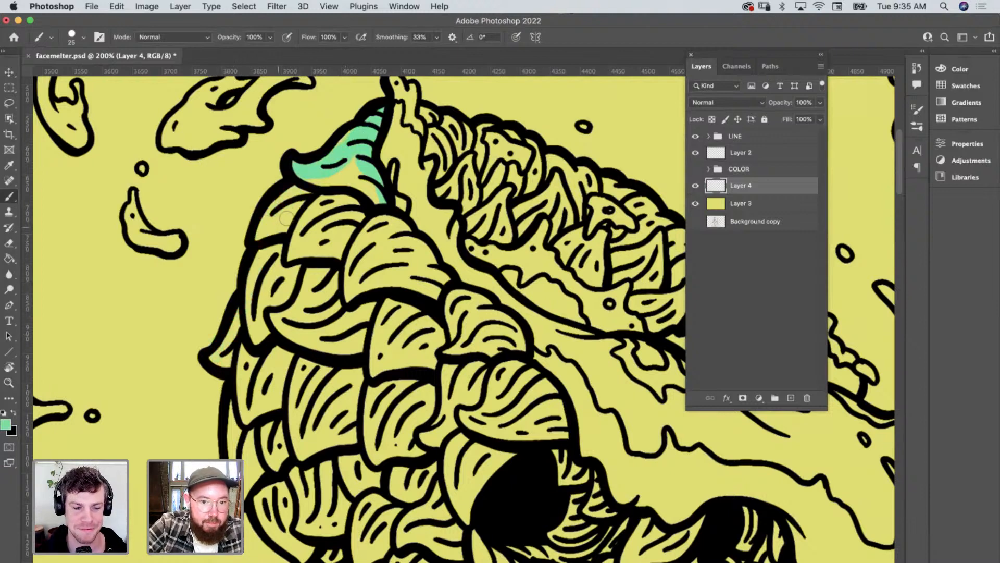
{"action": "mouse_move", "coordinate": [278, 208]}
{"action": "left_mouse_down"}
{"action": "mouse_move", "coordinate": [222, 343]}
{"action": "mouse_move", "coordinate": [231, 435]}
{"action": "left_mouse_up"}
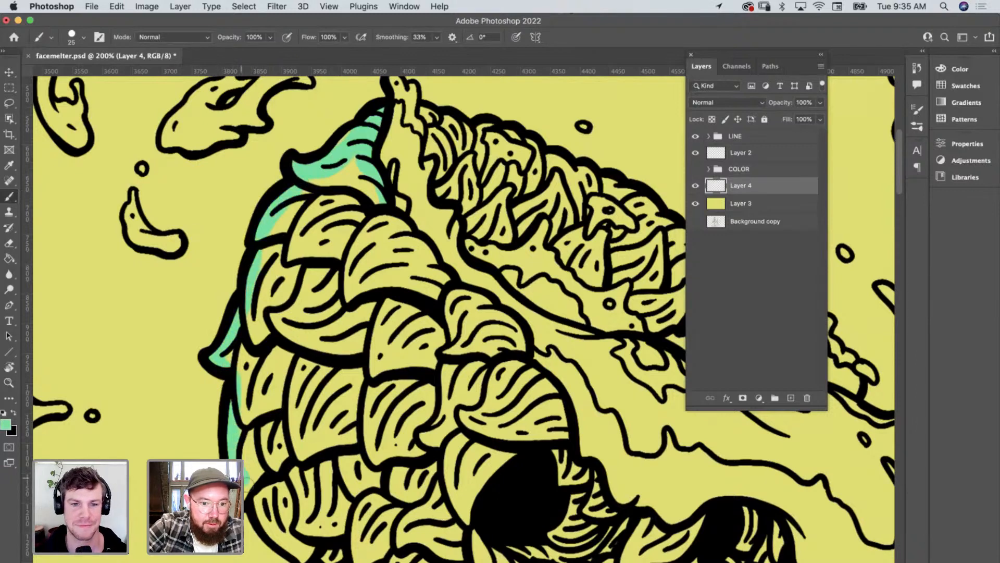
{"action": "left_click_drag", "start_coordinate": [279, 534], "coordinate": [294, 547]}
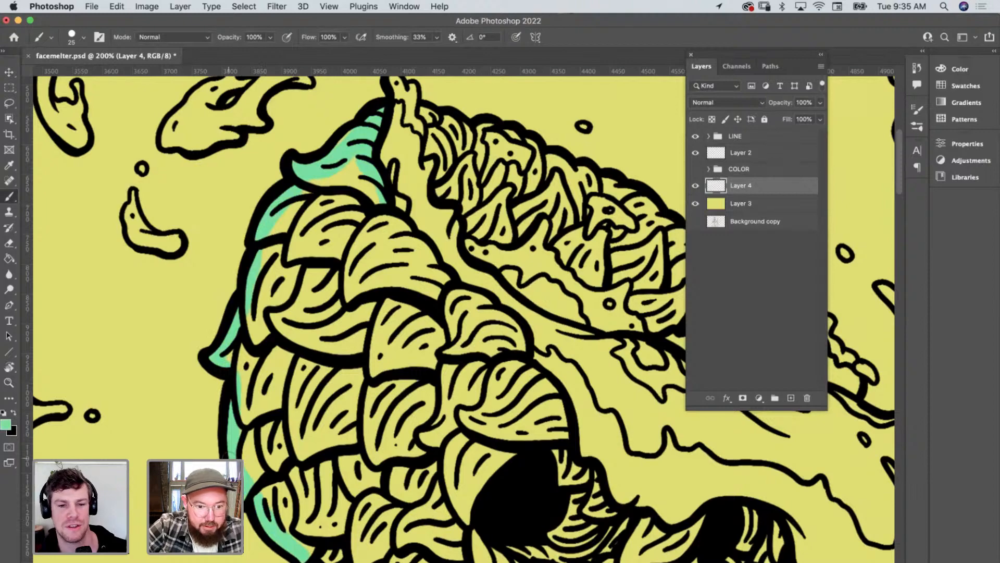
Continue the mint green outline around the skull's underside and jaw, the cheek, and the melting edge above both eye sockets.
{"action": "scroll", "coordinate": [464, 313], "scroll_direction": "down", "scroll_amount": 5}
{"action": "scroll", "coordinate": [463, 313], "scroll_direction": "right", "scroll_amount": 3}
{"action": "mouse_move", "coordinate": [225, 404]}
{"action": "left_mouse_down"}
{"action": "mouse_move", "coordinate": [273, 409]}
{"action": "mouse_move", "coordinate": [295, 440]}
{"action": "mouse_move", "coordinate": [336, 467]}
{"action": "mouse_move", "coordinate": [312, 522]}
{"action": "mouse_move", "coordinate": [282, 416]}
{"action": "mouse_move", "coordinate": [249, 217]}
{"action": "mouse_move", "coordinate": [246, 276]}
{"action": "mouse_move", "coordinate": [279, 364]}
{"action": "mouse_move", "coordinate": [357, 405]}
{"action": "mouse_move", "coordinate": [417, 401]}
{"action": "mouse_move", "coordinate": [456, 388]}
{"action": "mouse_move", "coordinate": [482, 338]}
{"action": "mouse_move", "coordinate": [483, 297]}
{"action": "mouse_move", "coordinate": [521, 281]}
{"action": "mouse_move", "coordinate": [541, 242]}
{"action": "mouse_move", "coordinate": [532, 200]}
{"action": "mouse_move", "coordinate": [583, 211]}
{"action": "mouse_move", "coordinate": [594, 174]}
{"action": "mouse_move", "coordinate": [506, 464]}
{"action": "mouse_move", "coordinate": [488, 451]}
{"action": "left_mouse_up"}
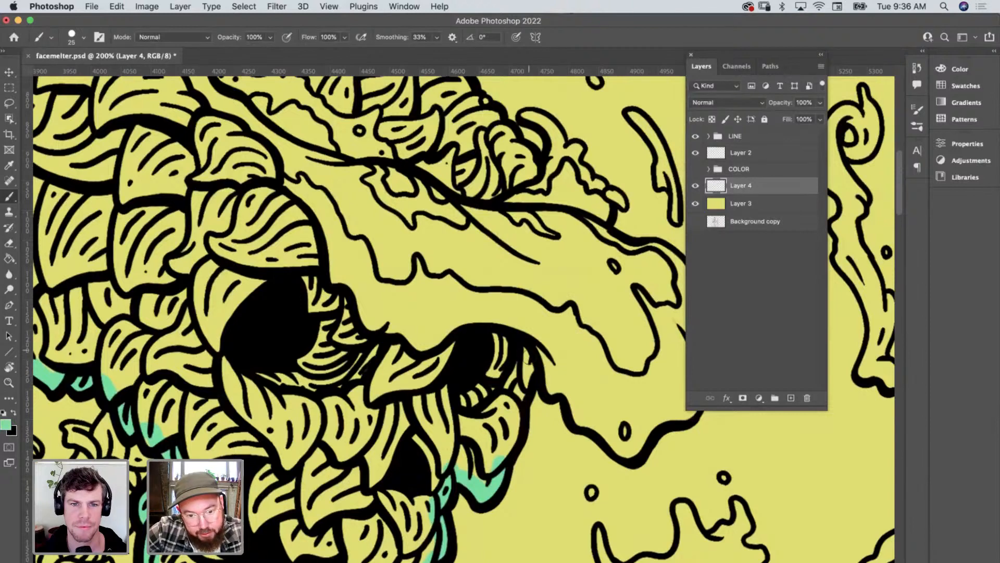
{"action": "left_click_drag", "start_coordinate": [529, 360], "coordinate": [498, 453]}
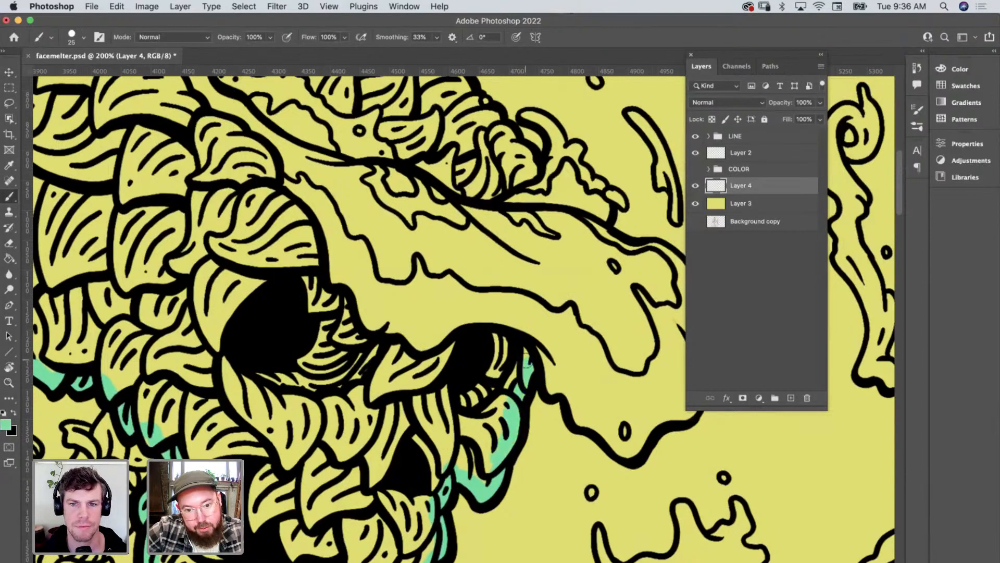
{"action": "mouse_move", "coordinate": [506, 338]}
{"action": "left_mouse_down"}
{"action": "mouse_move", "coordinate": [388, 359]}
{"action": "mouse_move", "coordinate": [395, 346]}
{"action": "mouse_move", "coordinate": [352, 338]}
{"action": "mouse_move", "coordinate": [359, 333]}
{"action": "mouse_move", "coordinate": [328, 297]}
{"action": "mouse_move", "coordinate": [308, 237]}
{"action": "mouse_move", "coordinate": [276, 200]}
{"action": "left_mouse_up"}
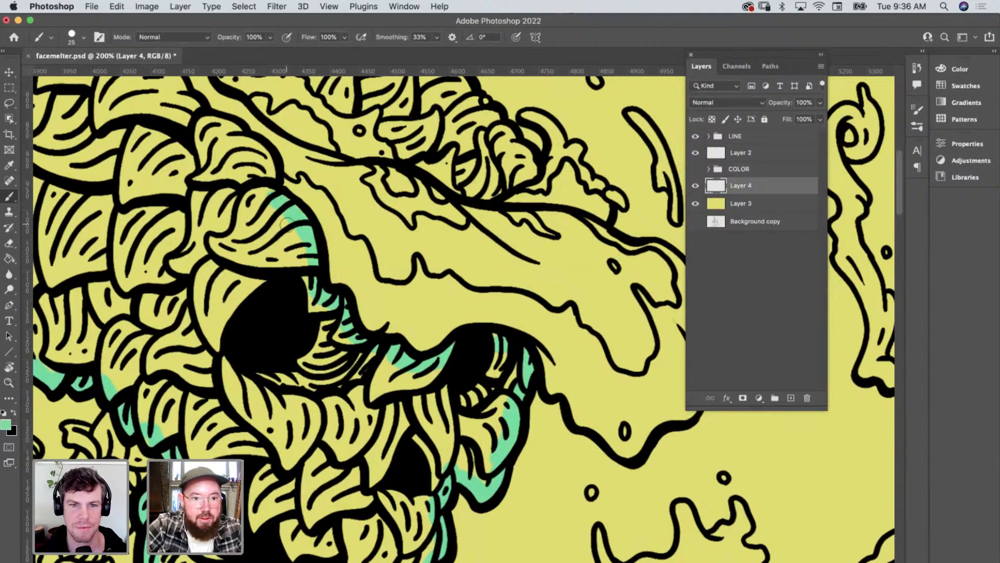
Close the mint green outline along the scales bordering the melting flesh, between the brow and the pointed tip.
{"action": "scroll", "coordinate": [281, 218], "scroll_direction": "up", "scroll_amount": 5}
{"action": "scroll", "coordinate": [281, 219], "scroll_direction": "left", "scroll_amount": 3}
{"action": "scroll", "coordinate": [236, 224], "scroll_direction": "up", "scroll_amount": 3}
{"action": "scroll", "coordinate": [236, 224], "scroll_direction": "left", "scroll_amount": 2}
{"action": "mouse_move", "coordinate": [272, 231]}
{"action": "left_mouse_down"}
{"action": "mouse_move", "coordinate": [285, 256]}
{"action": "mouse_move", "coordinate": [352, 327]}
{"action": "mouse_move", "coordinate": [407, 359]}
{"action": "mouse_move", "coordinate": [412, 400]}
{"action": "left_mouse_up"}
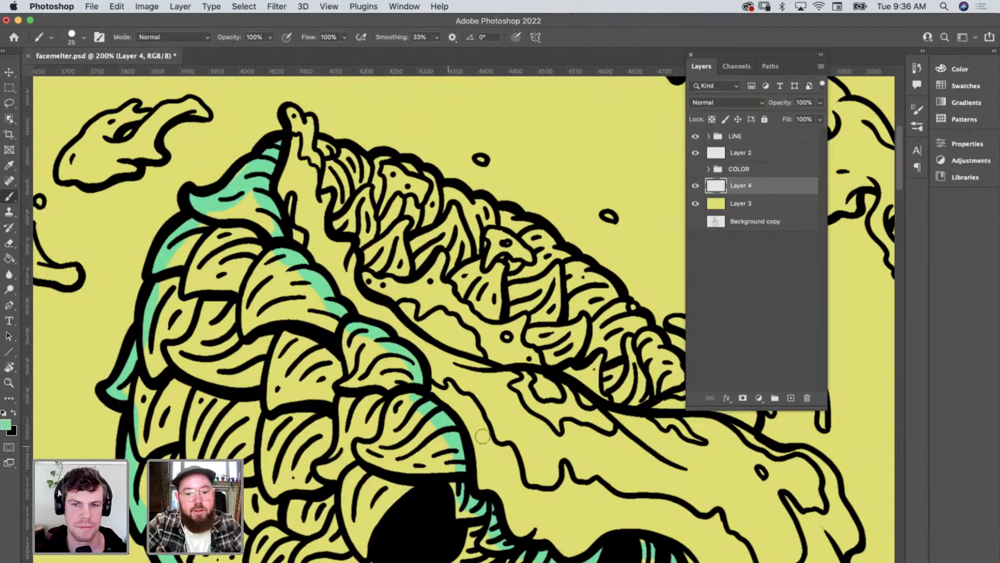
Fill the outlined skull area with mint green using the Paint Bucket and check the coverage down to the jaw.
{"action": "key", "text": "g"}
{"action": "left_click", "coordinate": [406, 435]}
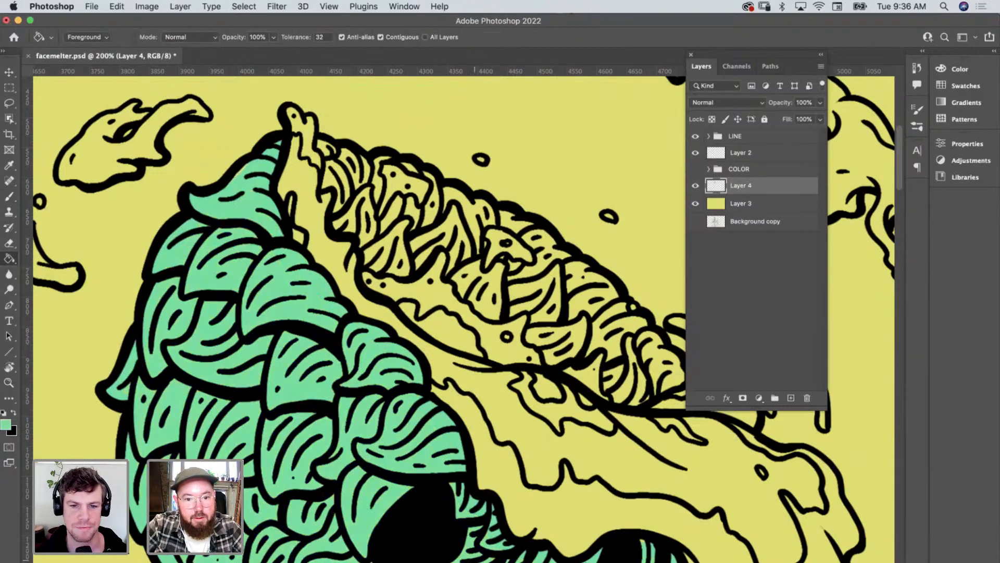
{"action": "scroll", "coordinate": [524, 423], "scroll_direction": "down", "scroll_amount": 10}
{"action": "scroll", "coordinate": [523, 423], "scroll_direction": "right", "scroll_amount": 3}
{"action": "scroll", "coordinate": [524, 423], "scroll_direction": "down", "scroll_amount": 2}
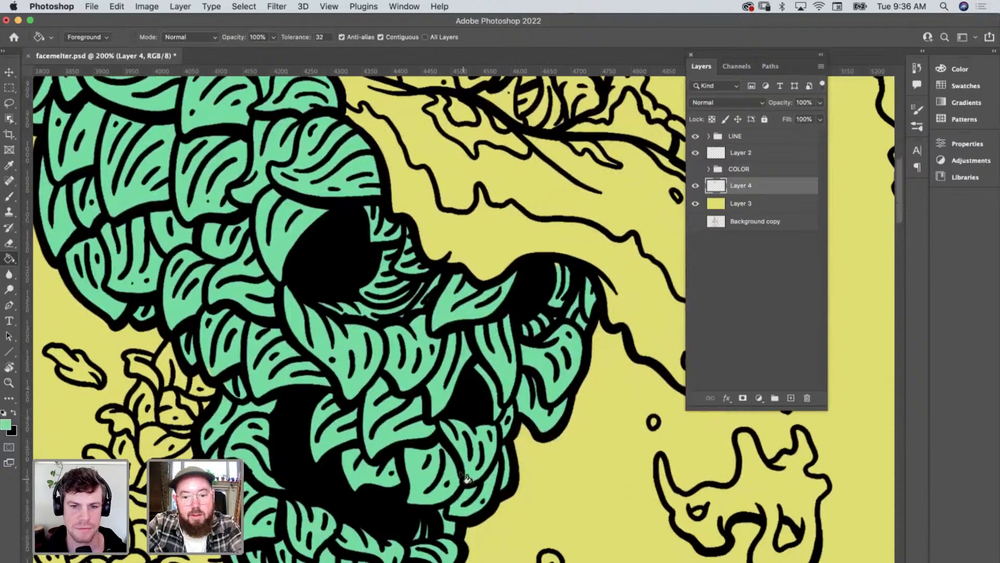
Sample the skull's mint green and set the foreground to a darker shade of it, #3cac74.
{"action": "key", "text": "i"}
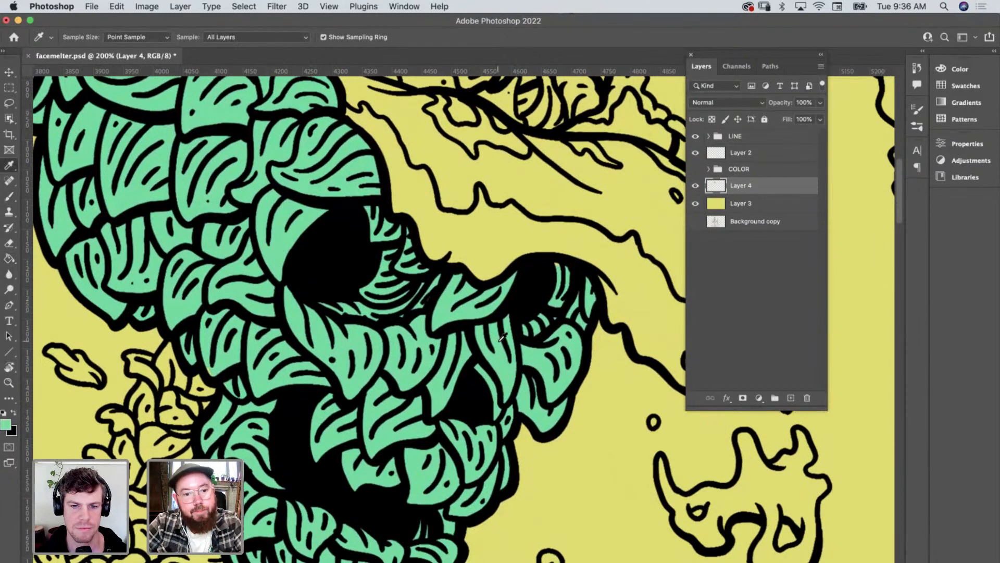
{"action": "scroll", "coordinate": [502, 337], "scroll_direction": "left", "scroll_amount": 5}
{"action": "scroll", "coordinate": [501, 338], "scroll_direction": "up", "scroll_amount": 2}
{"action": "key", "text": "b"}
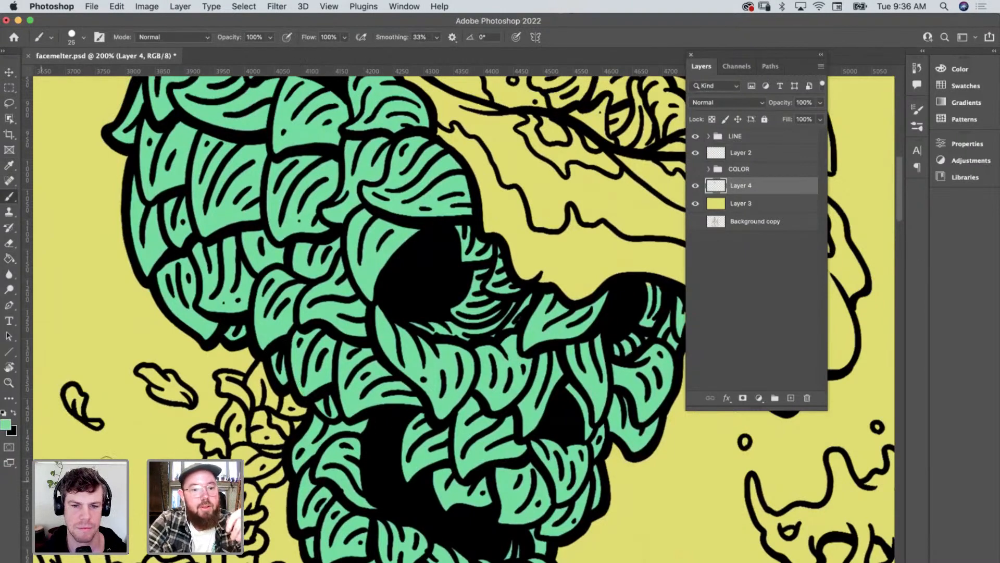
{"action": "key", "text": "i"}
{"action": "left_click", "coordinate": [364, 276]}
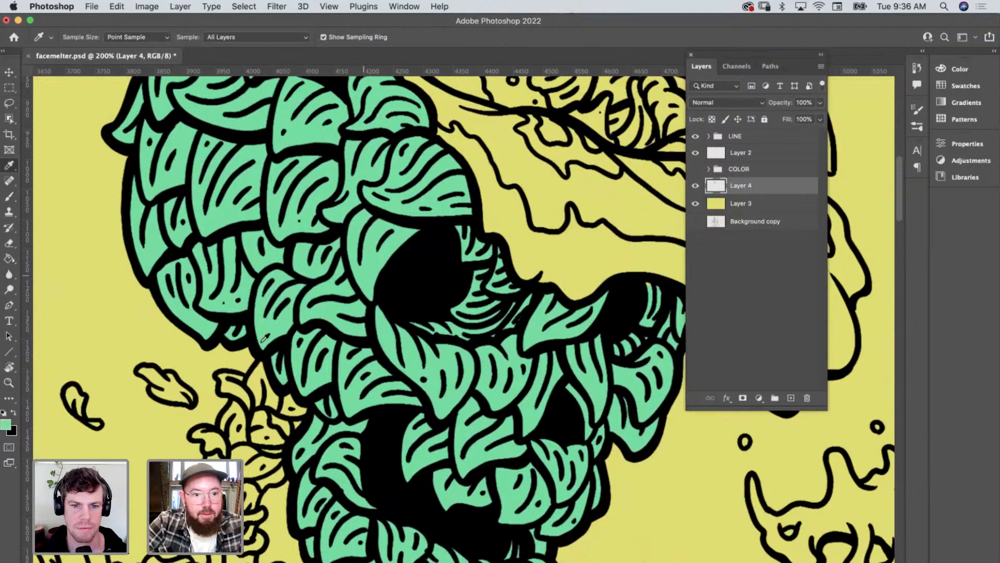
{"action": "left_click", "coordinate": [6, 424]}
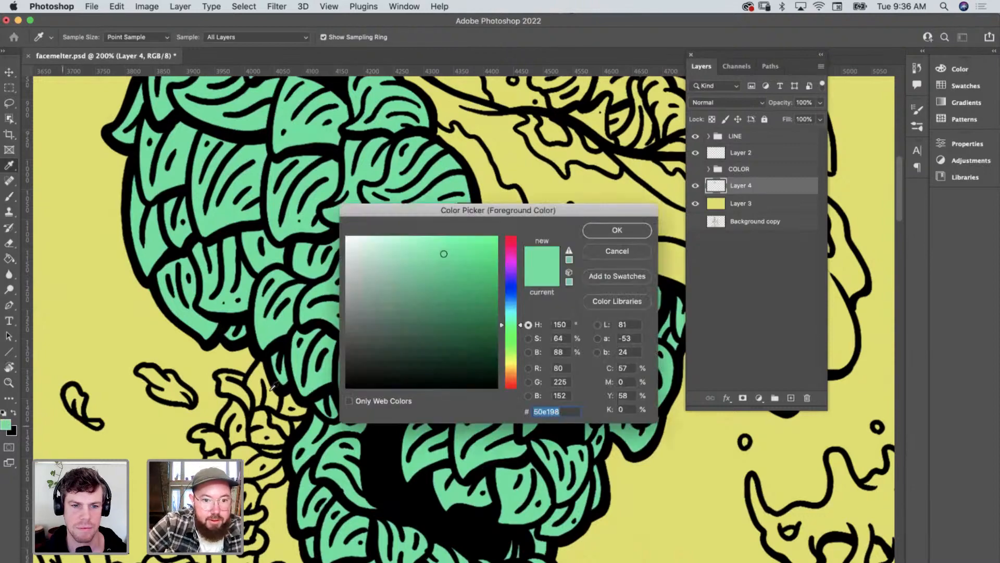
{"action": "left_click", "coordinate": [439, 288]}
{"action": "left_click", "coordinate": [611, 232]}
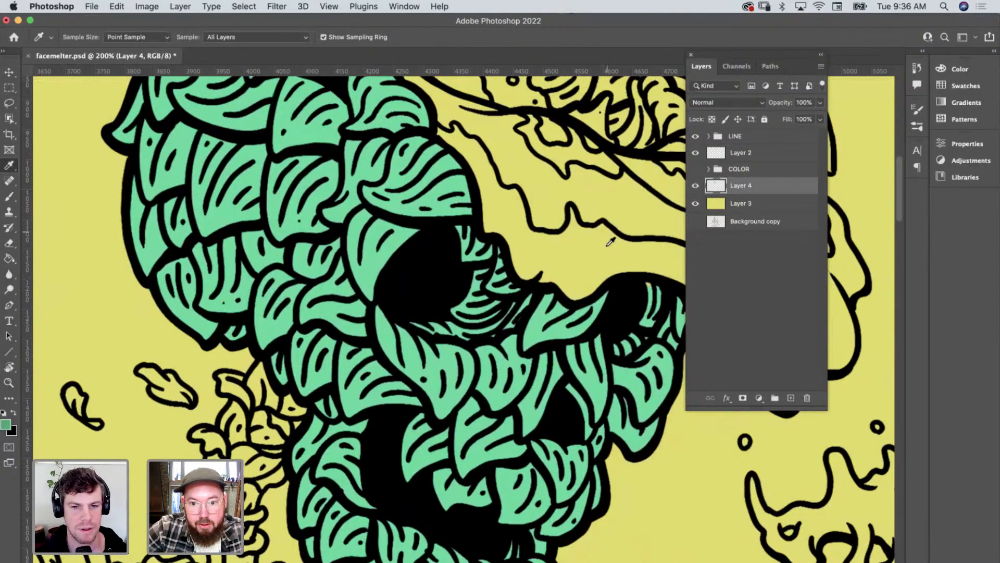
Paint the strands inside the skull's larger eye socket with the darker green using the Brush.
{"action": "key", "text": "b"}
{"action": "scroll", "coordinate": [585, 330], "scroll_direction": "up", "scroll_amount": 5}
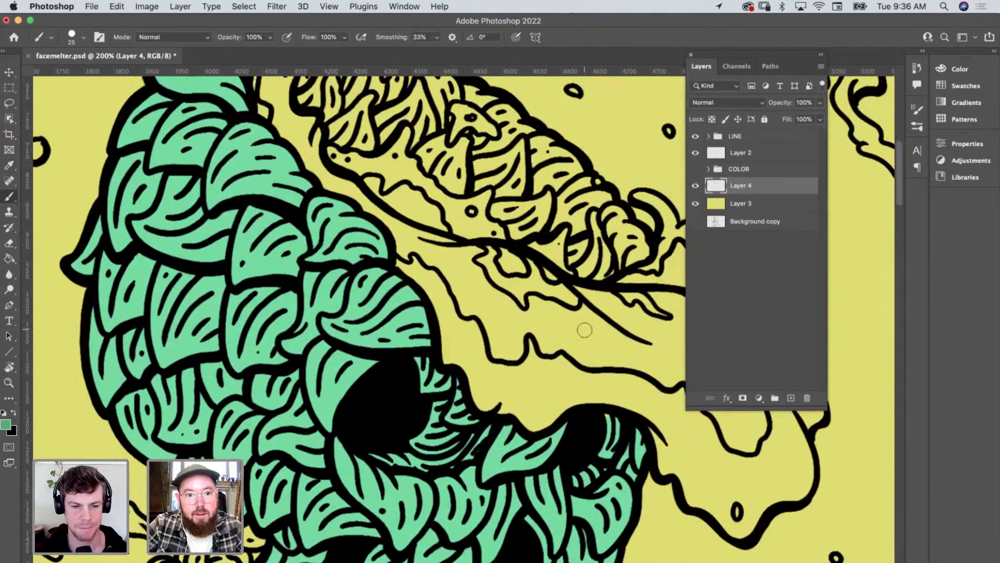
{"action": "scroll", "coordinate": [585, 330], "scroll_direction": "up", "scroll_amount": 3}
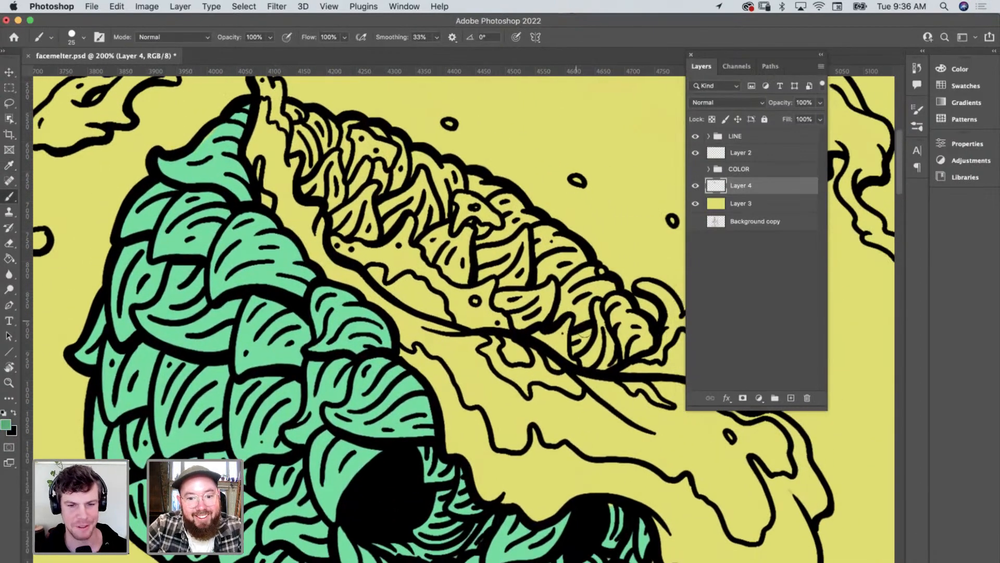
{"action": "scroll", "coordinate": [585, 330], "scroll_direction": "down", "scroll_amount": 3}
{"action": "left_click_drag", "start_coordinate": [395, 386], "coordinate": [421, 410]}
{"action": "mouse_move", "coordinate": [441, 443]}
{"action": "left_mouse_down"}
{"action": "mouse_move", "coordinate": [396, 482]}
{"action": "mouse_move", "coordinate": [360, 485]}
{"action": "mouse_move", "coordinate": [429, 440]}
{"action": "mouse_move", "coordinate": [416, 464]}
{"action": "left_mouse_up"}
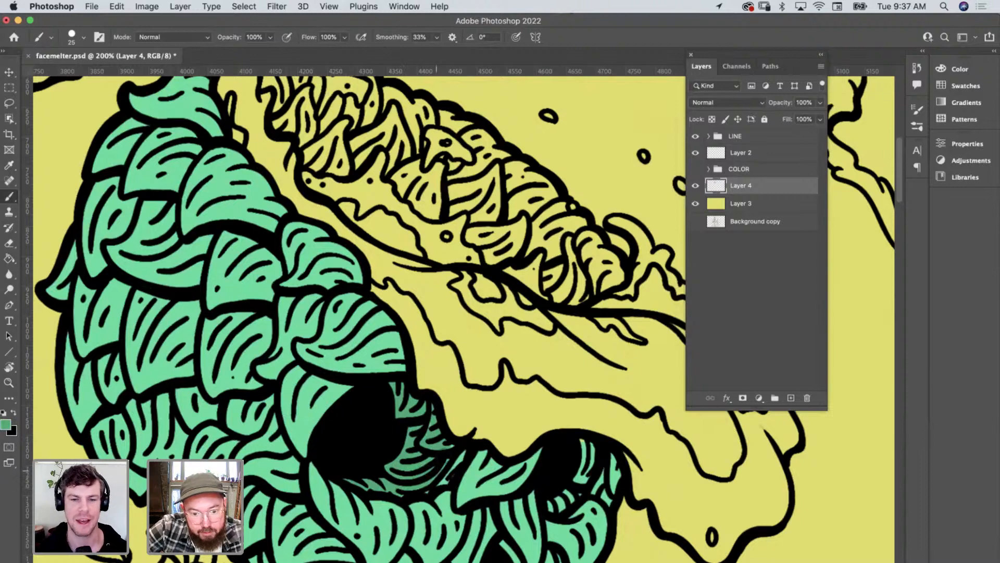
{"action": "scroll", "coordinate": [443, 456], "scroll_direction": "down", "scroll_amount": 5}
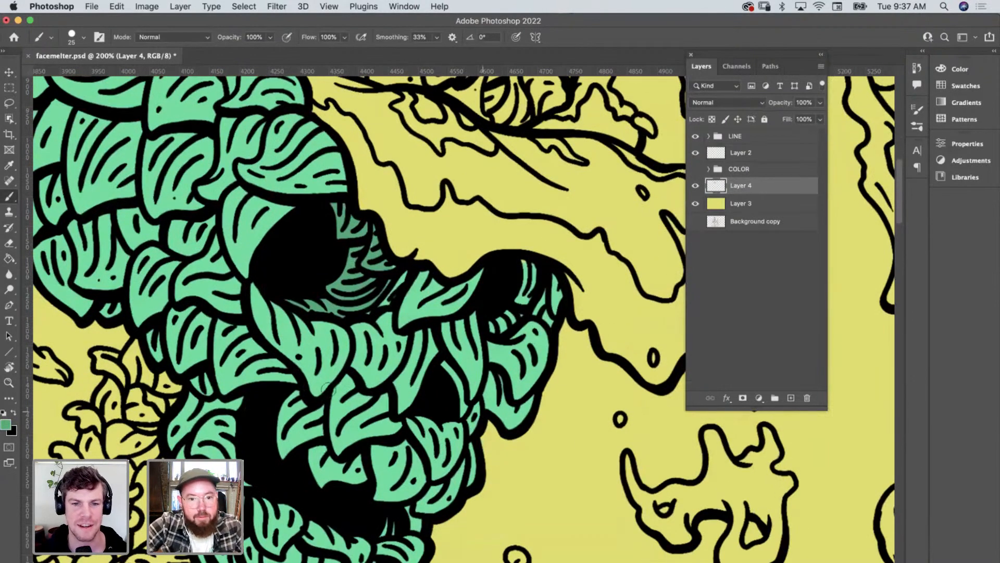
Deepen the foreground color to #318f60 and paint the interiors of both eye sockets and the nose cavity with it.
{"action": "left_click", "coordinate": [6, 424]}
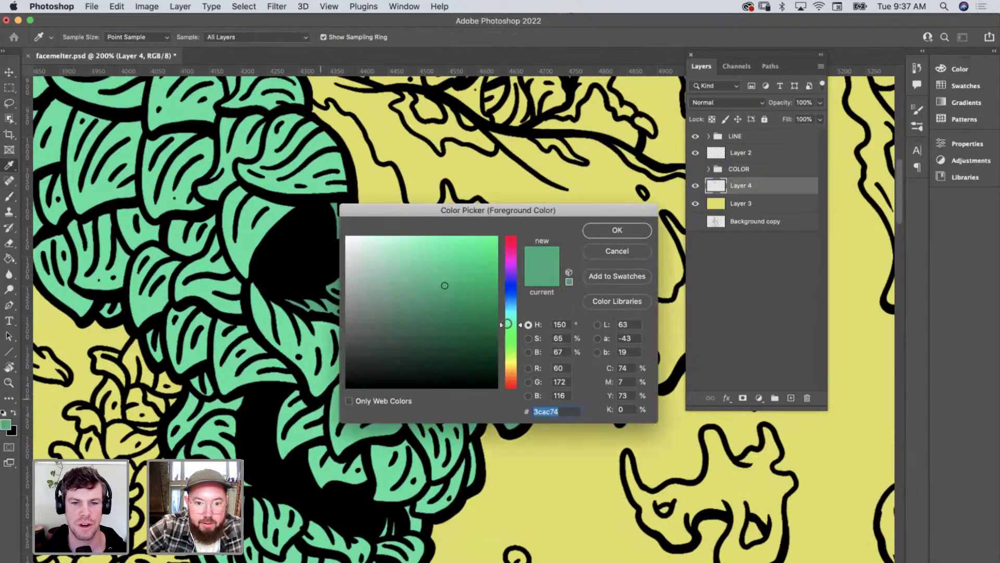
{"action": "left_click", "coordinate": [447, 303]}
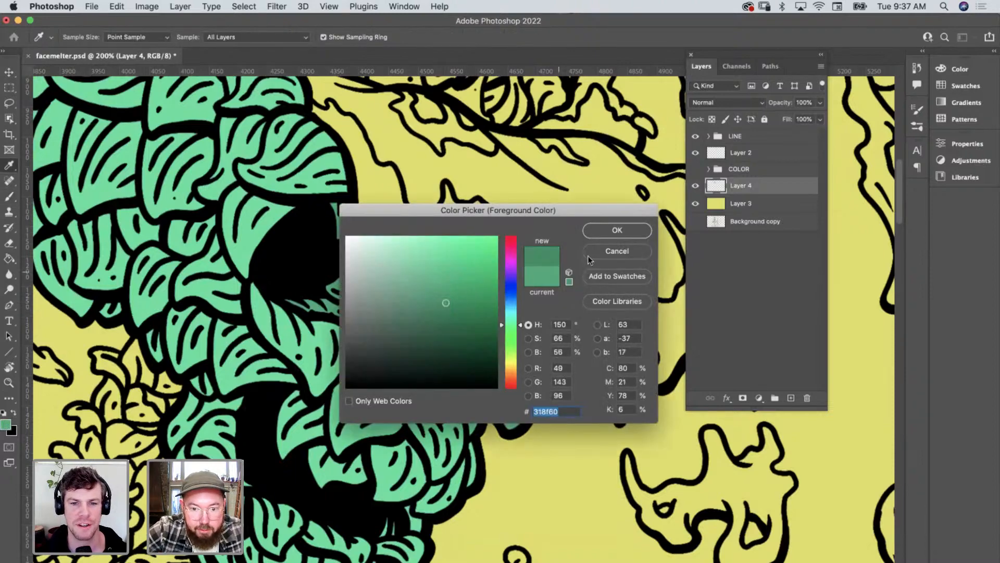
{"action": "left_click", "coordinate": [603, 230]}
{"action": "mouse_move", "coordinate": [305, 297]}
{"action": "left_mouse_down"}
{"action": "mouse_move", "coordinate": [317, 307]}
{"action": "mouse_move", "coordinate": [365, 305]}
{"action": "mouse_move", "coordinate": [334, 212]}
{"action": "mouse_move", "coordinate": [375, 255]}
{"action": "mouse_move", "coordinate": [380, 282]}
{"action": "mouse_move", "coordinate": [360, 284]}
{"action": "mouse_move", "coordinate": [374, 265]}
{"action": "left_mouse_up"}
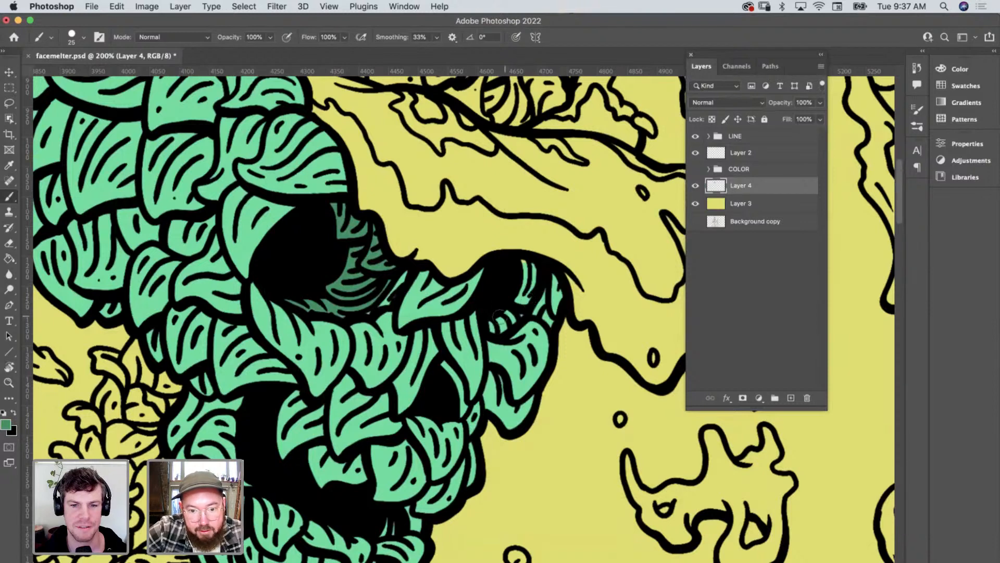
{"action": "mouse_move", "coordinate": [499, 317]}
{"action": "left_mouse_down"}
{"action": "mouse_move", "coordinate": [518, 312]}
{"action": "mouse_move", "coordinate": [522, 268]}
{"action": "left_mouse_up"}
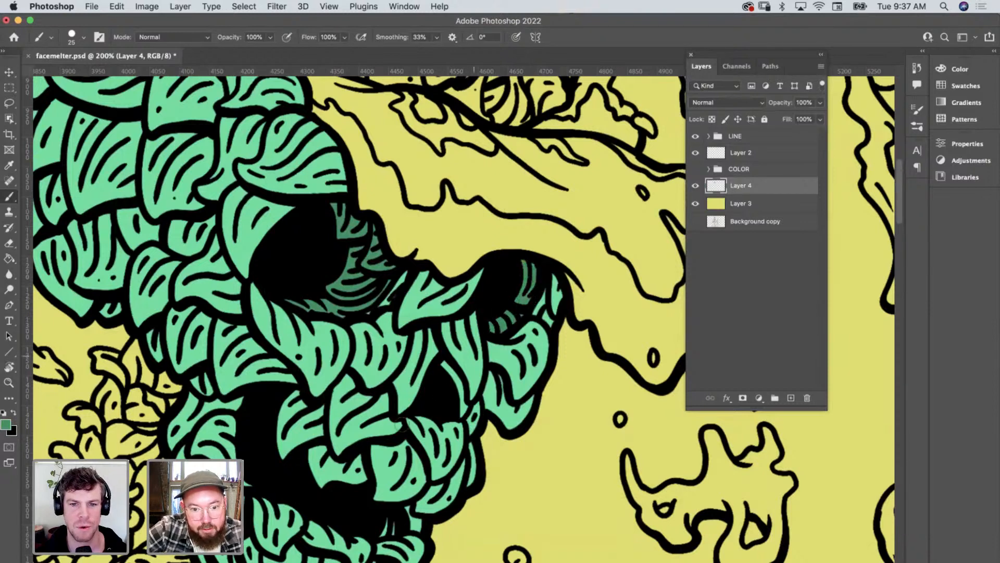
{"action": "left_click_drag", "start_coordinate": [444, 365], "coordinate": [459, 412]}
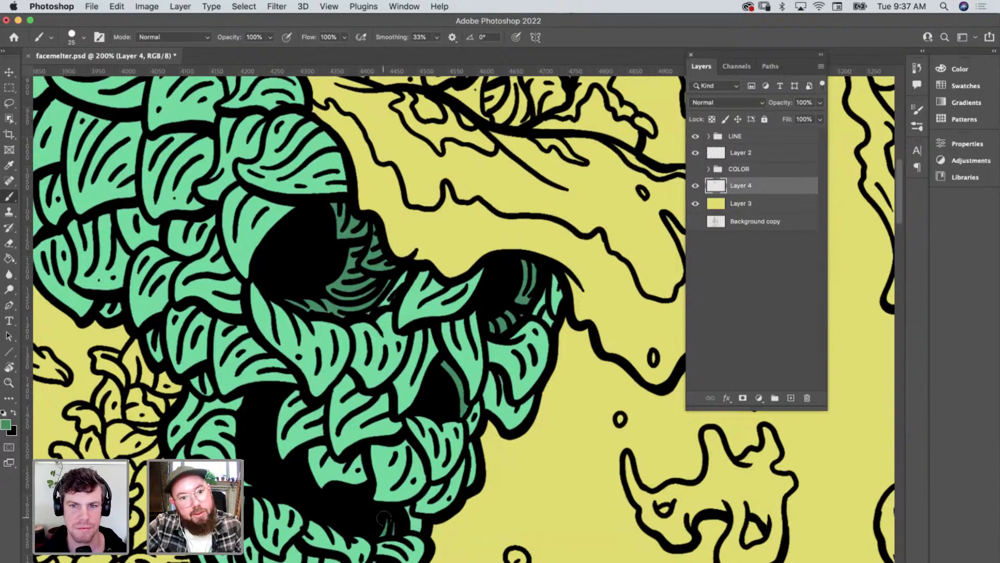
Brush dark green shadows beneath the overlapping scales above the larger eye socket and up toward the skull's tip.
{"action": "scroll", "coordinate": [384, 517], "scroll_direction": "up", "scroll_amount": 5}
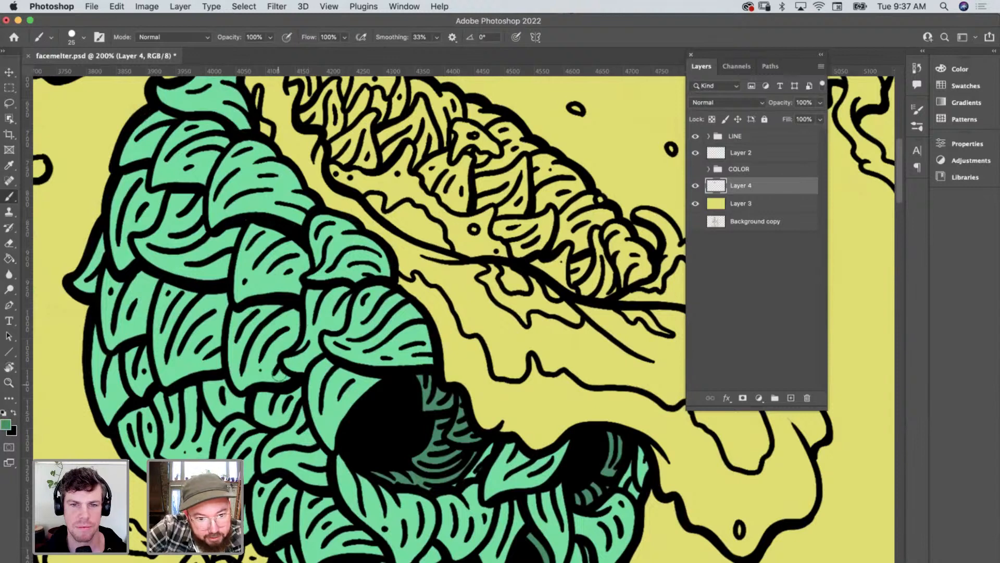
{"action": "left_click_drag", "start_coordinate": [320, 361], "coordinate": [376, 380]}
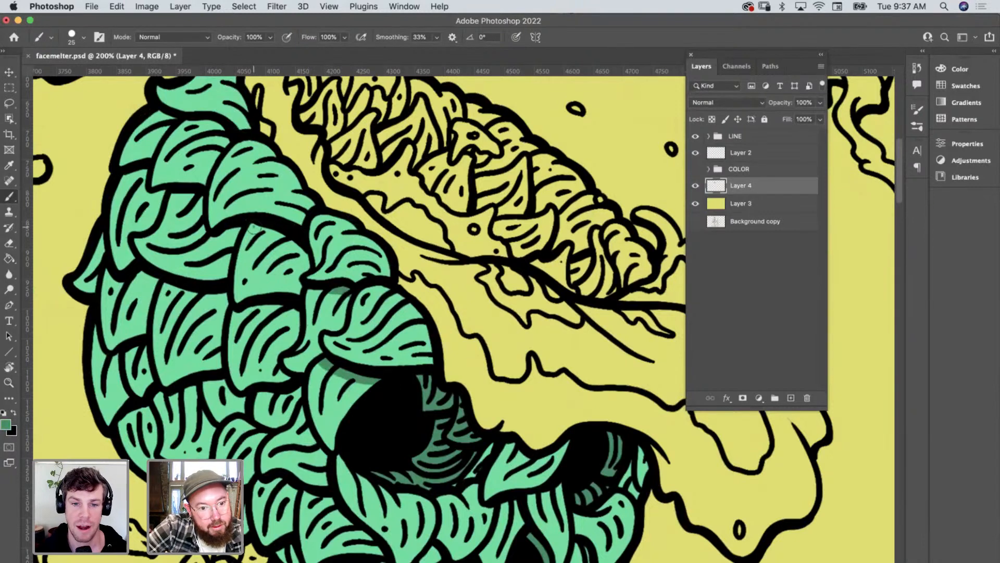
{"action": "left_click_drag", "start_coordinate": [254, 228], "coordinate": [312, 258]}
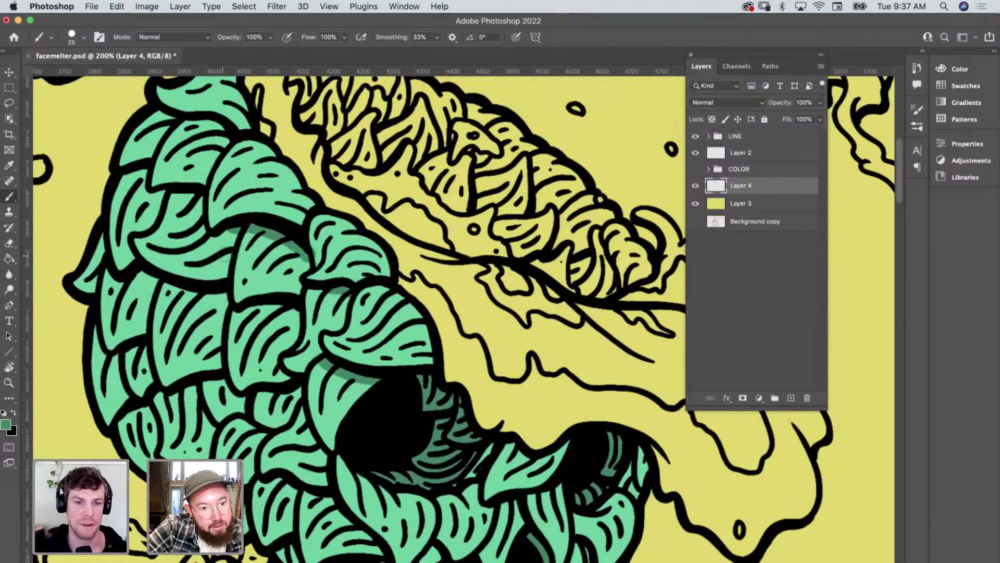
{"action": "scroll", "coordinate": [284, 265], "scroll_direction": "up", "scroll_amount": 5}
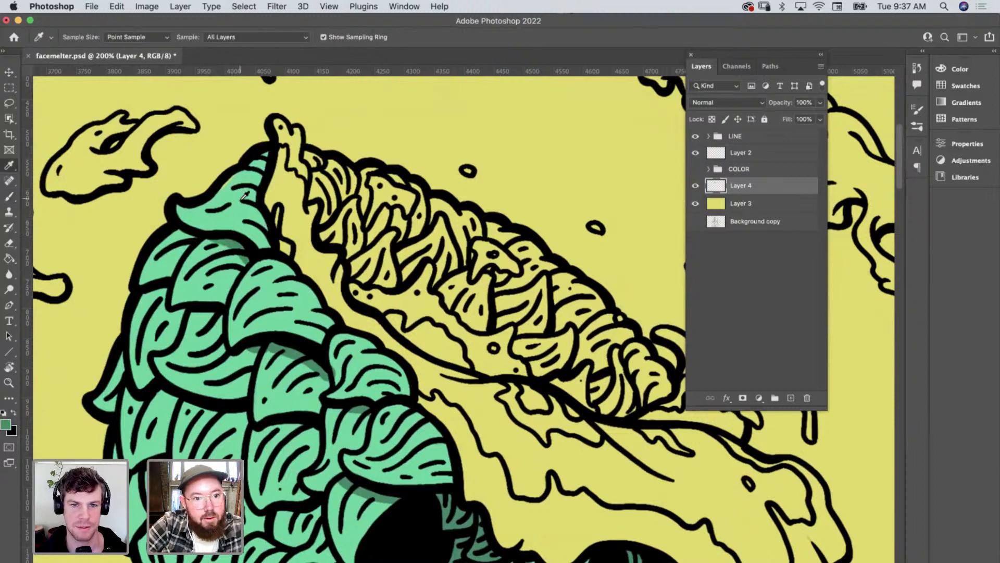
Resample the dark green from the existing shading and brush shadows beneath the overlapping scales on the skull's upper back and middle.
{"action": "left_click", "coordinate": [240, 199], "text": "alt"}
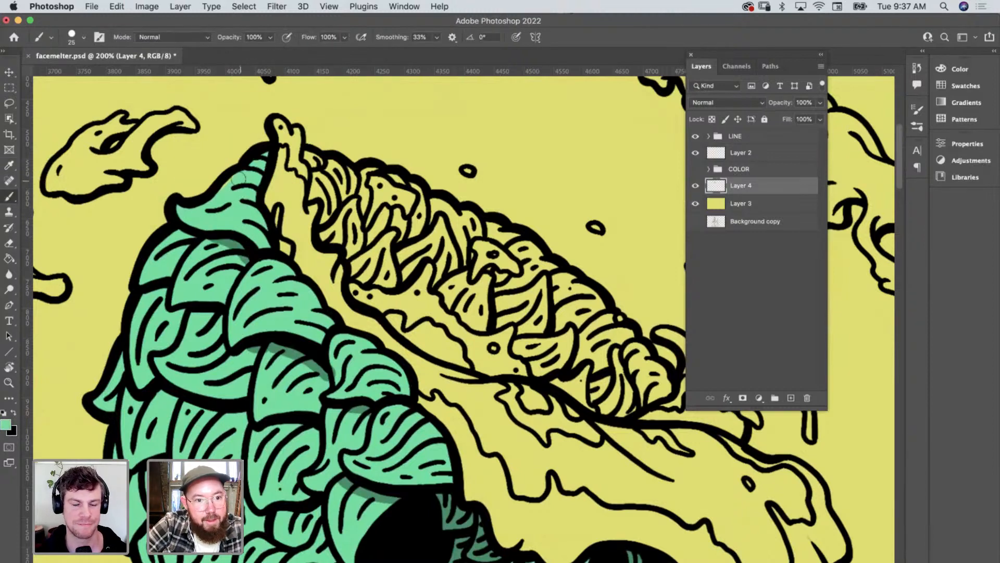
{"action": "key", "text": "i"}
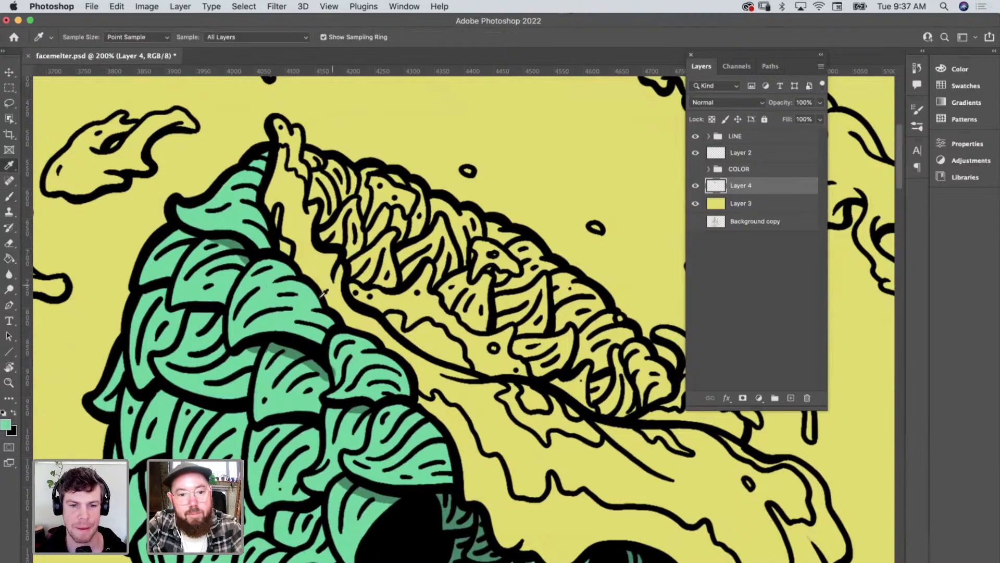
{"action": "left_click", "coordinate": [256, 348], "text": "alt"}
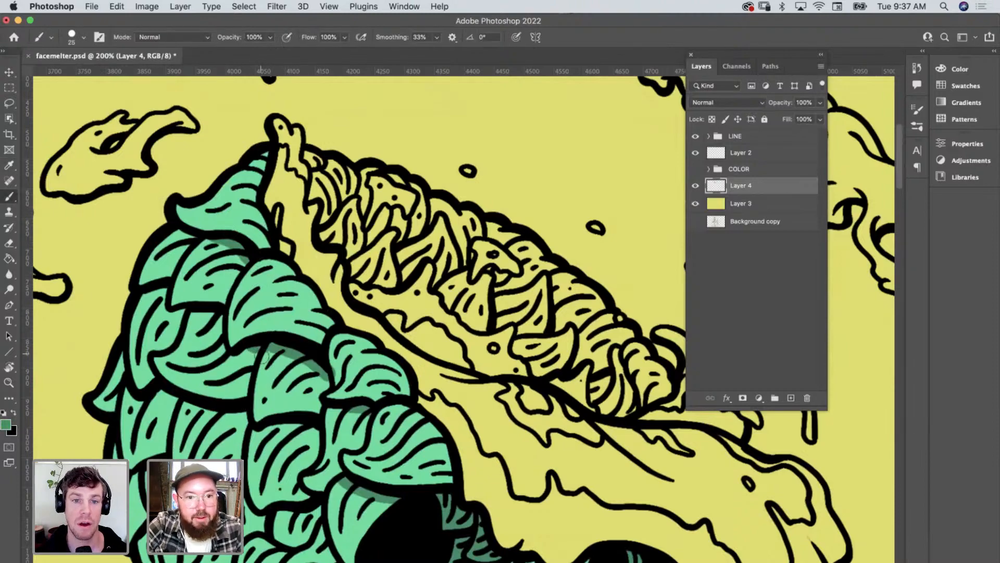
{"action": "scroll", "coordinate": [260, 362], "scroll_direction": "down", "scroll_amount": 3}
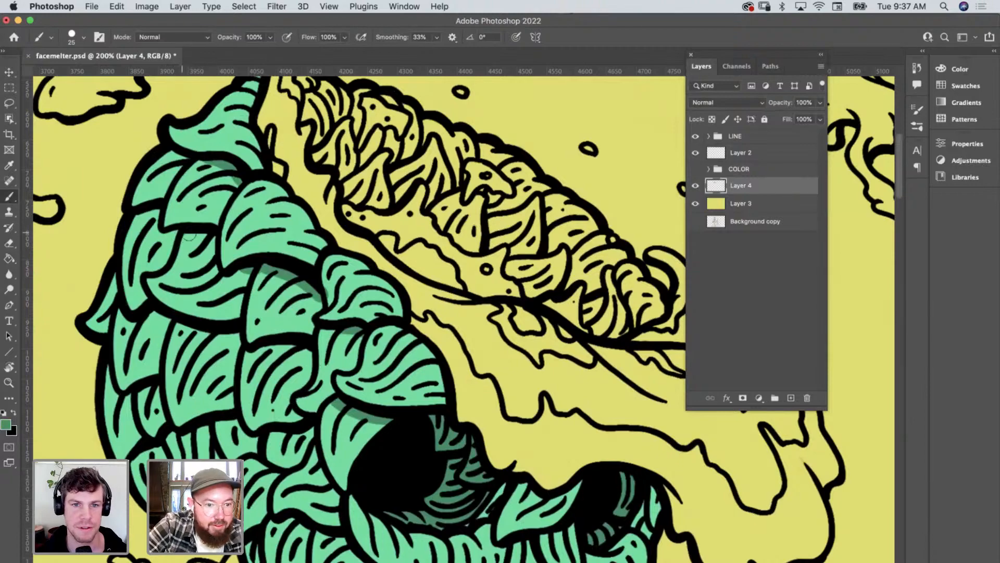
{"action": "mouse_move", "coordinate": [145, 214]}
{"action": "left_mouse_down"}
{"action": "mouse_move", "coordinate": [166, 211]}
{"action": "mouse_move", "coordinate": [165, 236]}
{"action": "left_mouse_up"}
{"action": "scroll", "coordinate": [213, 297], "scroll_direction": "down", "scroll_amount": 4}
{"action": "scroll", "coordinate": [213, 297], "scroll_direction": "right", "scroll_amount": 3}
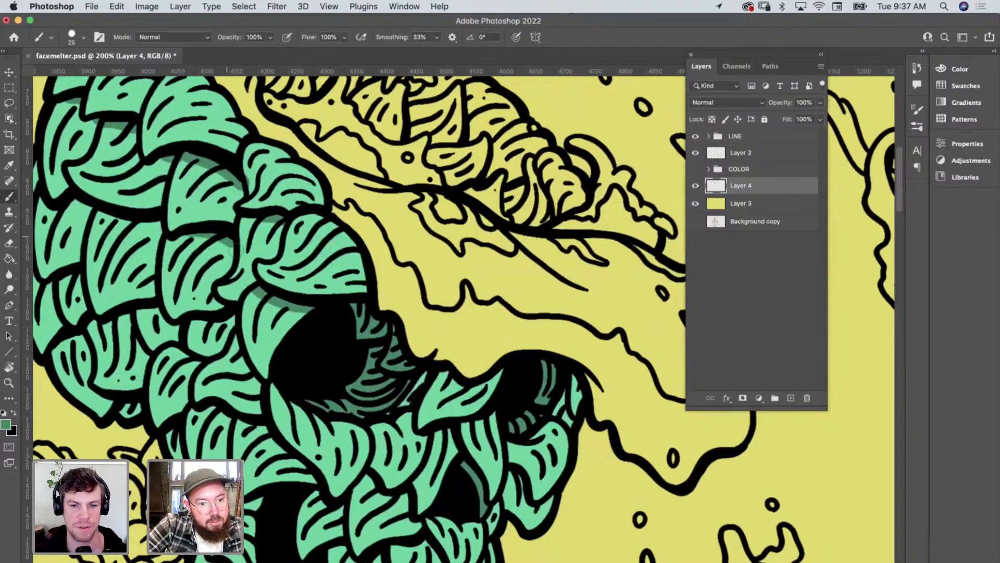
Brush dark green shadows under the scales at the back of the skull and down across the cheekbone, nose and mouth.
{"action": "scroll", "coordinate": [233, 271], "scroll_direction": "left", "scroll_amount": 5}
{"action": "scroll", "coordinate": [233, 271], "scroll_direction": "up", "scroll_amount": 2}
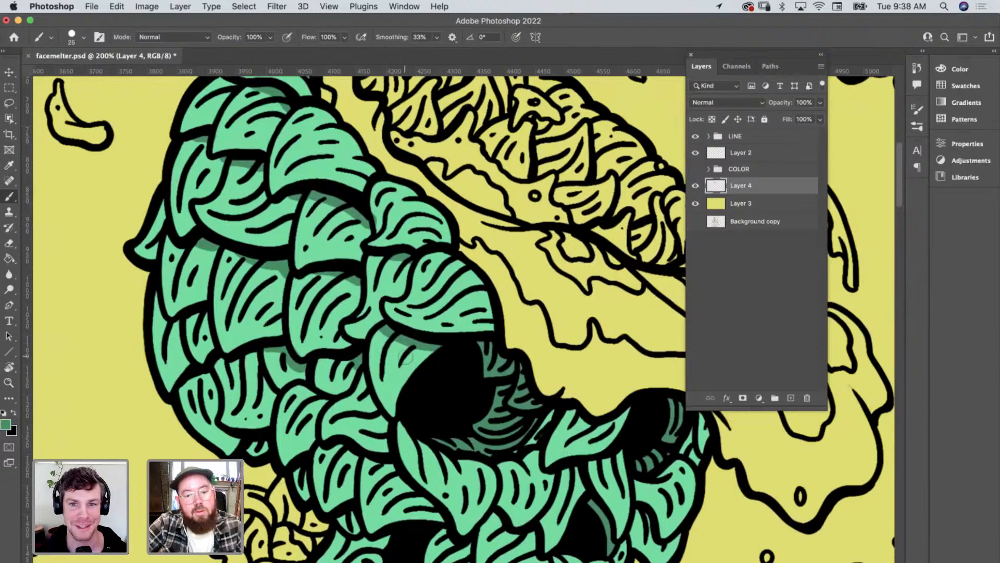
{"action": "scroll", "coordinate": [411, 352], "scroll_direction": "down", "scroll_amount": 5}
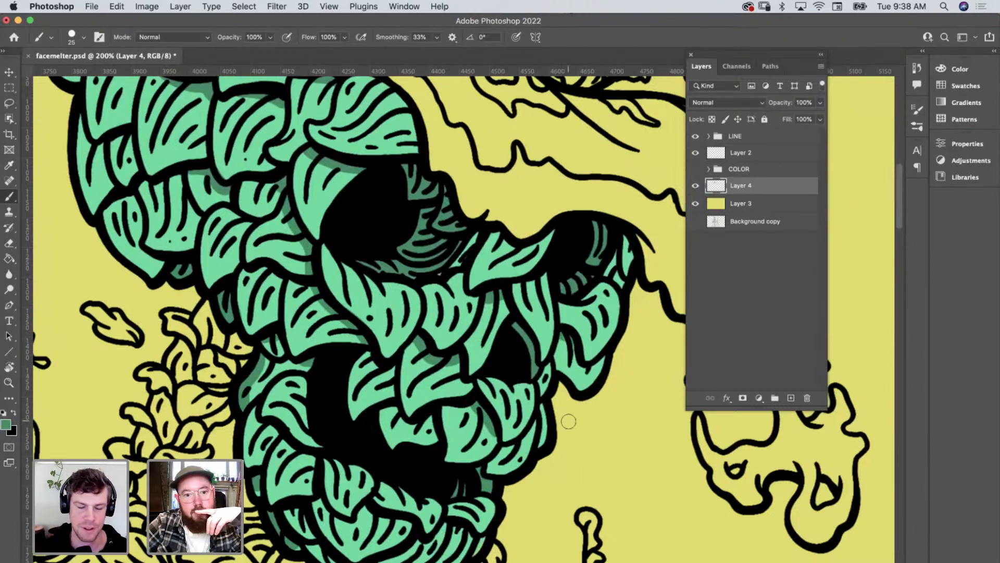
Fill in remaining dark green shadows between the scales from the lower back of the skull up toward its crown.
{"action": "scroll", "coordinate": [568, 421], "scroll_direction": "left", "scroll_amount": 5}
{"action": "scroll", "coordinate": [568, 421], "scroll_direction": "up", "scroll_amount": 3}
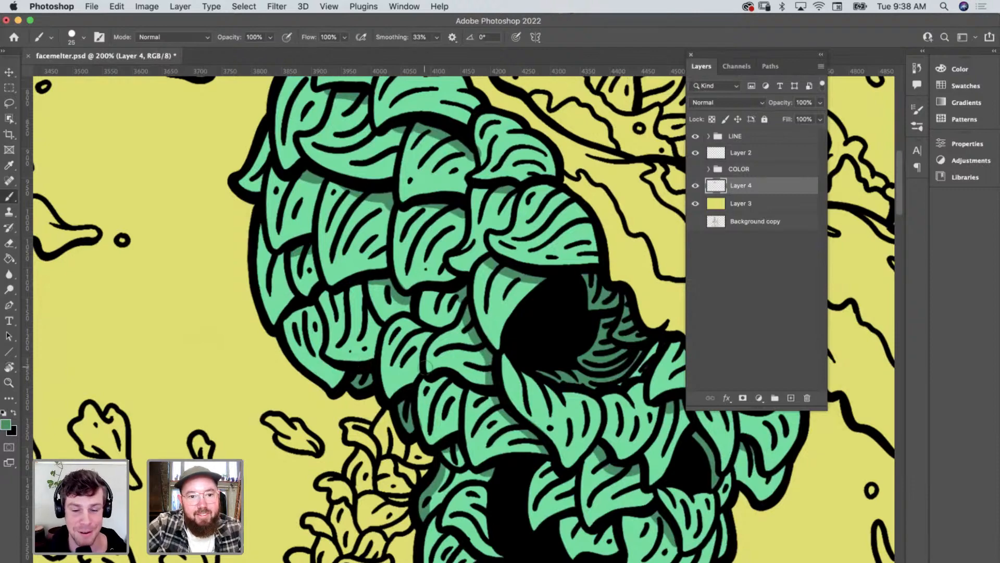
{"action": "scroll", "coordinate": [421, 367], "scroll_direction": "up", "scroll_amount": 4}
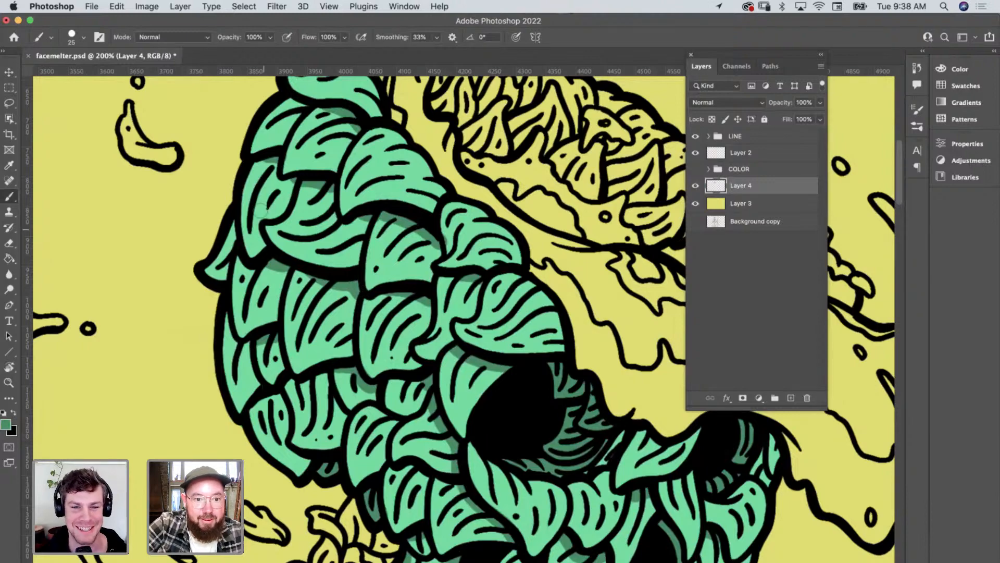
{"action": "scroll", "coordinate": [404, 370], "scroll_direction": "right", "scroll_amount": 4}
{"action": "scroll", "coordinate": [404, 370], "scroll_direction": "up", "scroll_amount": 3}
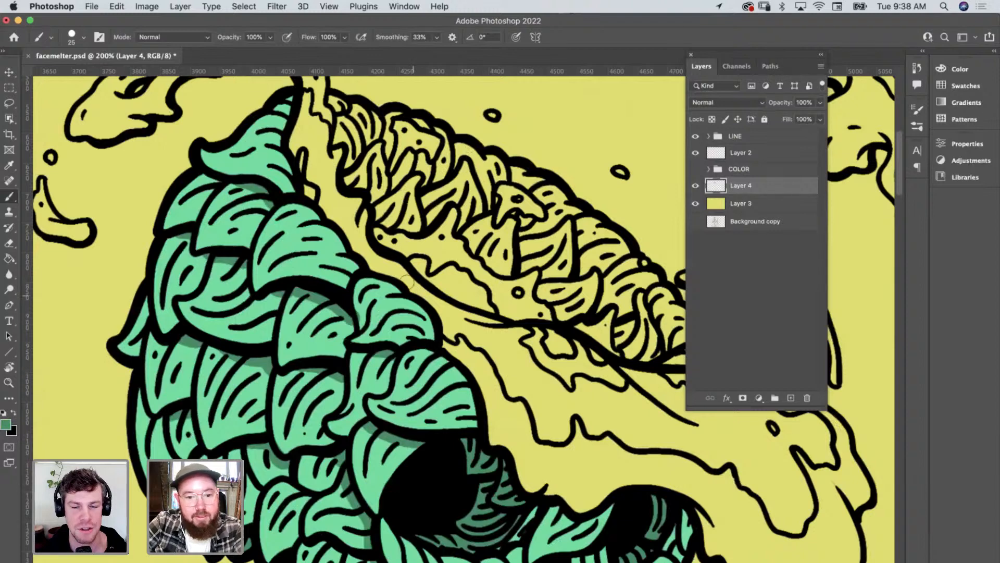
Sample the mint and dark green from the skull and brush a shadow down the outer edge of the scale above the larger eye socket.
{"action": "left_click", "coordinate": [386, 288], "text": "alt"}
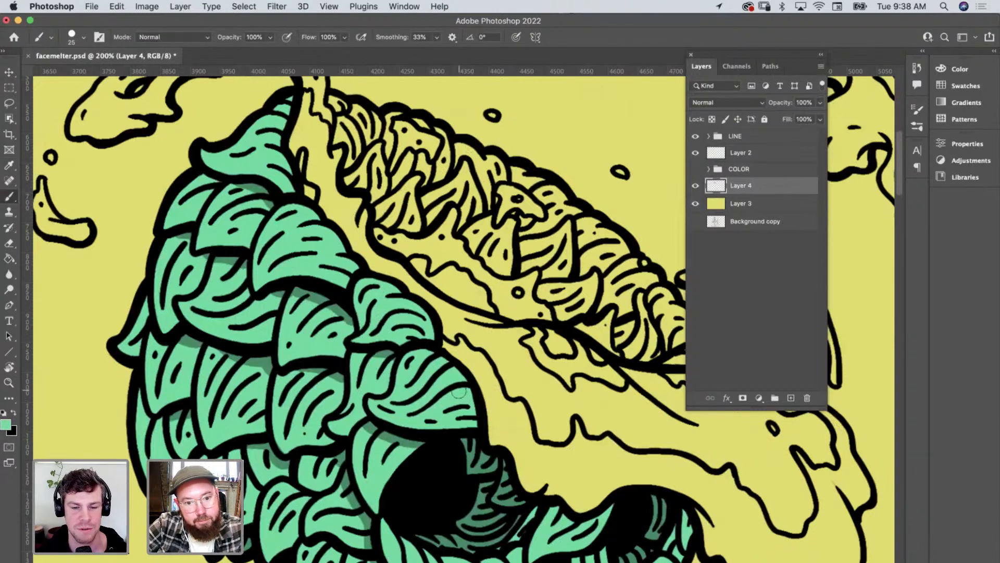
{"action": "scroll", "coordinate": [448, 386], "scroll_direction": "down", "scroll_amount": 8}
{"action": "scroll", "coordinate": [449, 386], "scroll_direction": "right", "scroll_amount": 8}
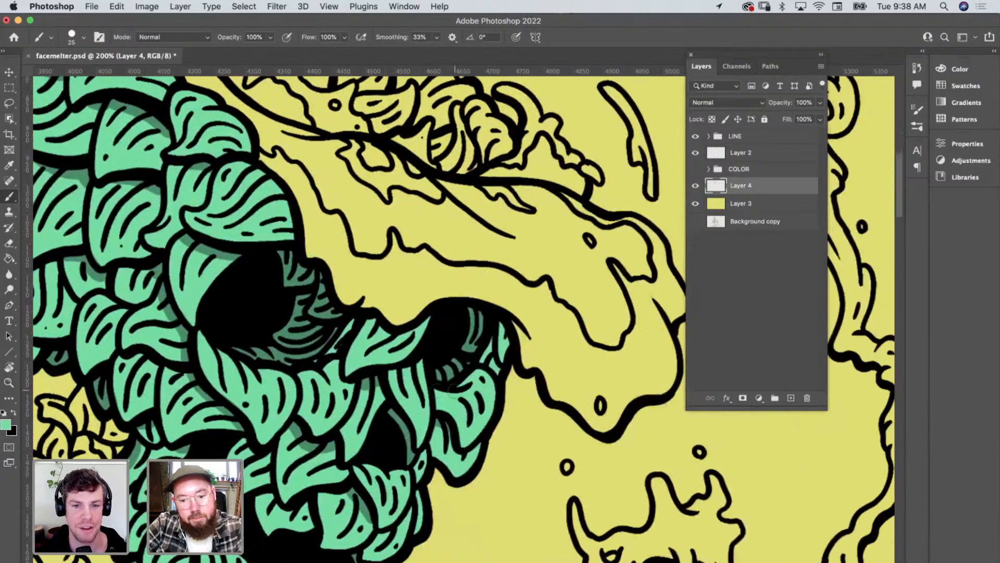
{"action": "key", "text": "alt"}
{"action": "left_click", "coordinate": [288, 328], "text": "alt"}
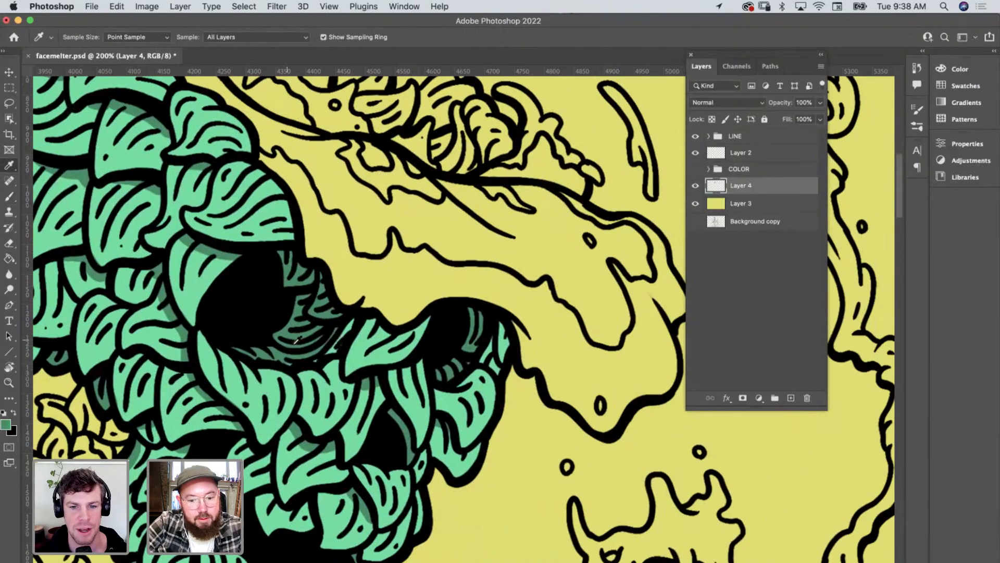
{"action": "mouse_move", "coordinate": [360, 315]}
{"action": "left_mouse_down"}
{"action": "mouse_move", "coordinate": [404, 338]}
{"action": "mouse_move", "coordinate": [430, 315]}
{"action": "left_mouse_up"}
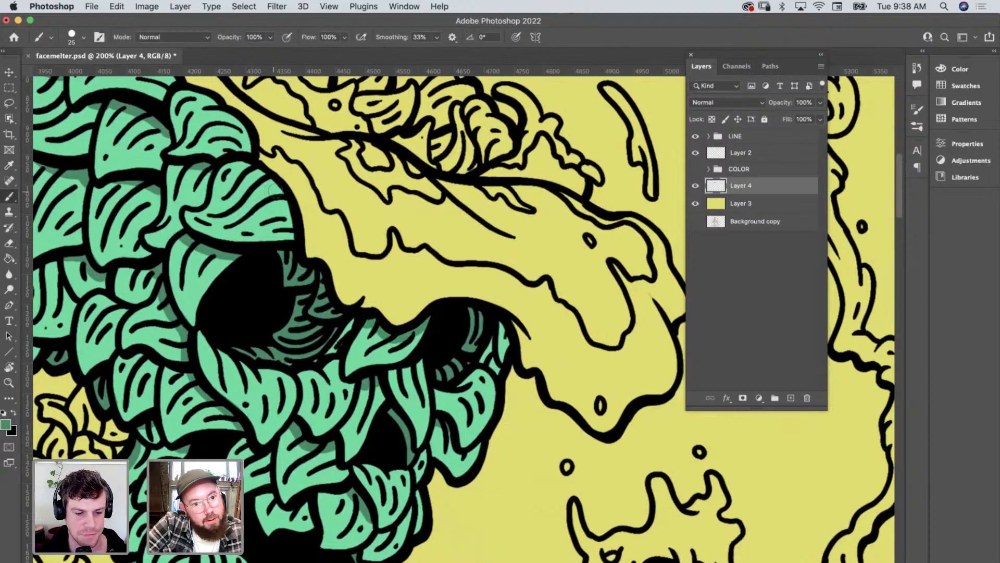
{"action": "left_click_drag", "start_coordinate": [275, 179], "coordinate": [283, 250]}
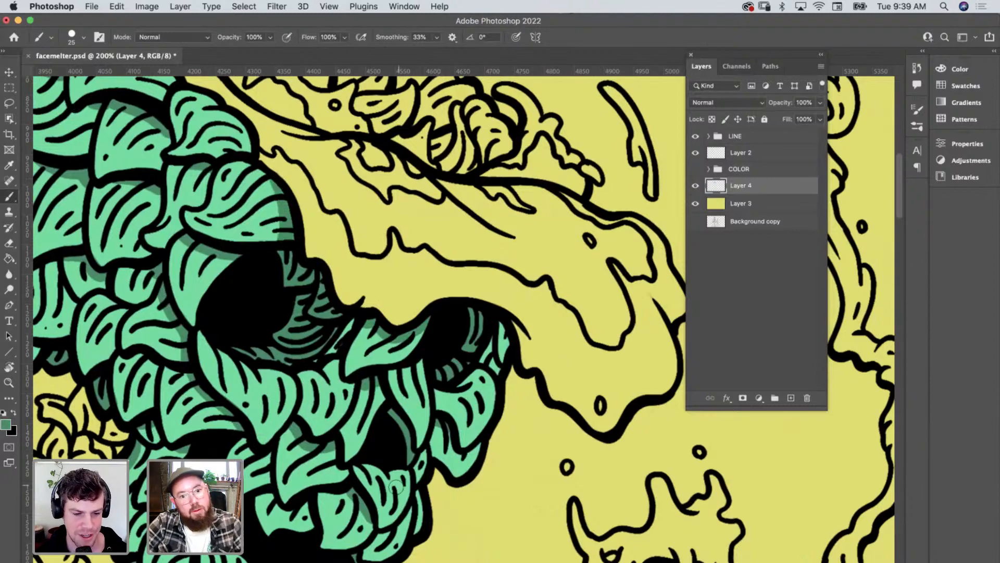
Brush dark green shadows along the edges of the small scales on the lower back of the skull.
{"action": "scroll", "coordinate": [451, 388], "scroll_direction": "left", "scroll_amount": 5}
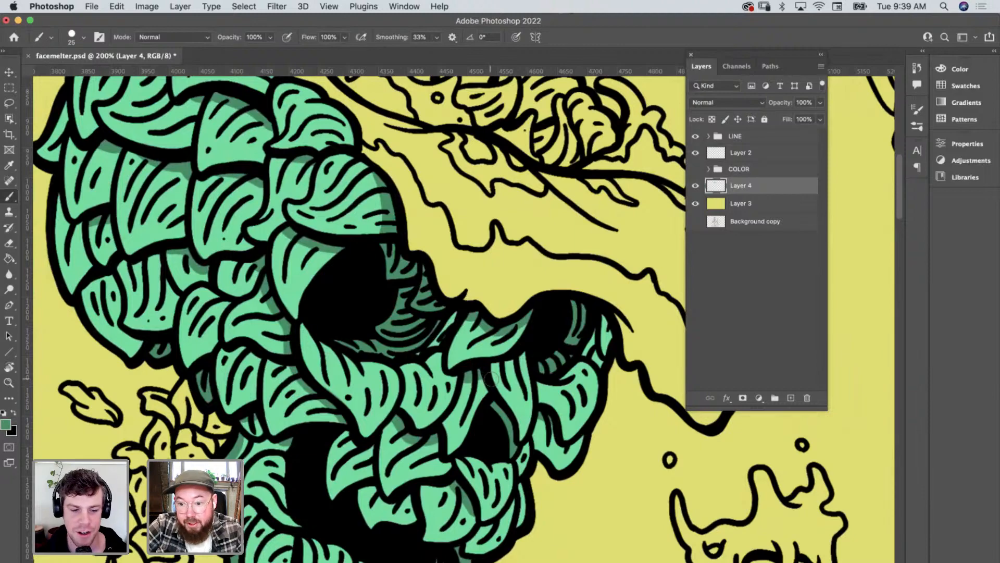
{"action": "key", "text": "z"}
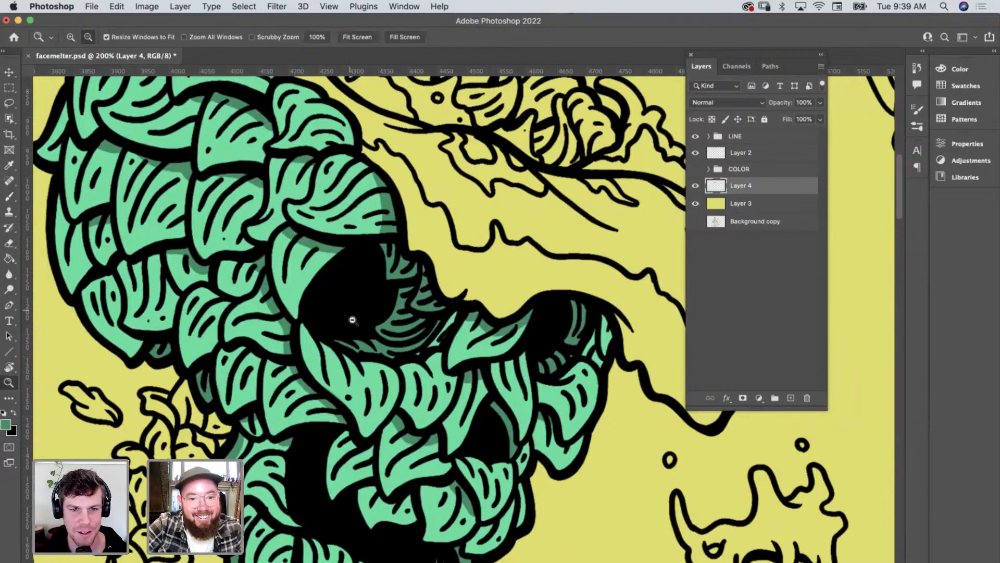
{"action": "left_click", "coordinate": [391, 346], "text": "alt"}
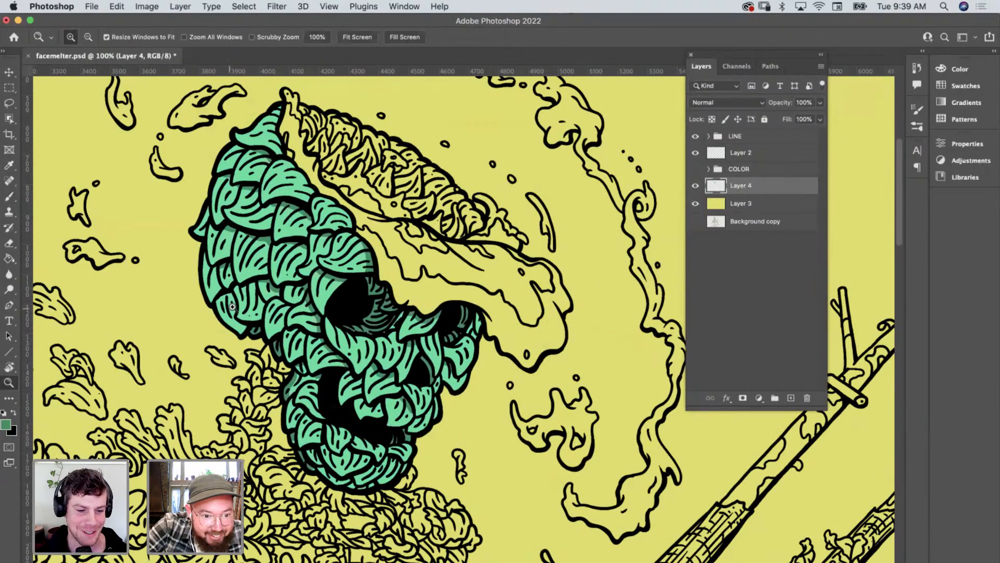
{"action": "left_click", "coordinate": [235, 306]}
{"action": "left_click", "coordinate": [241, 308]}
{"action": "key", "text": "b"}
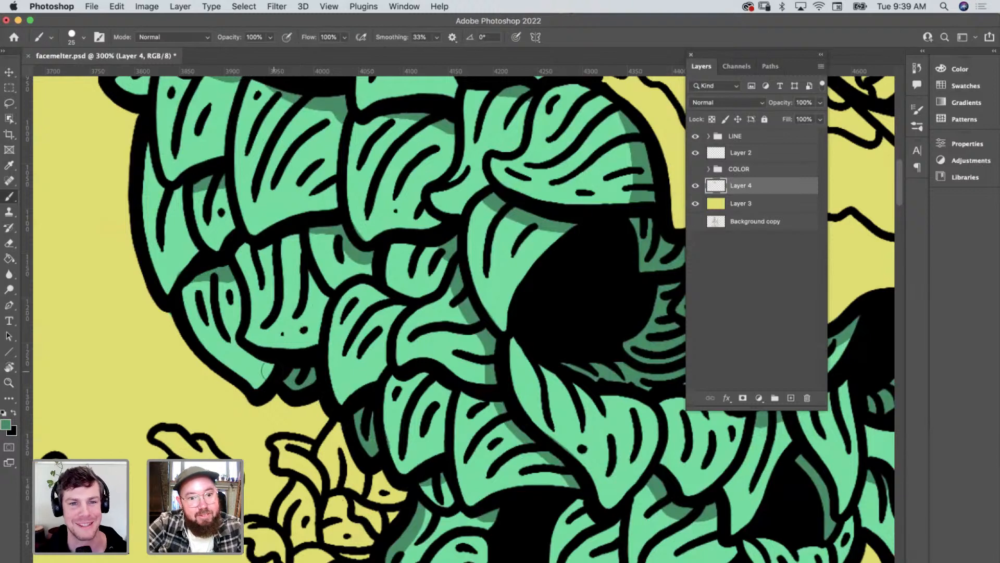
{"action": "left_click_drag", "start_coordinate": [256, 359], "coordinate": [270, 369]}
{"action": "scroll", "coordinate": [326, 392], "scroll_direction": "up", "scroll_amount": 3}
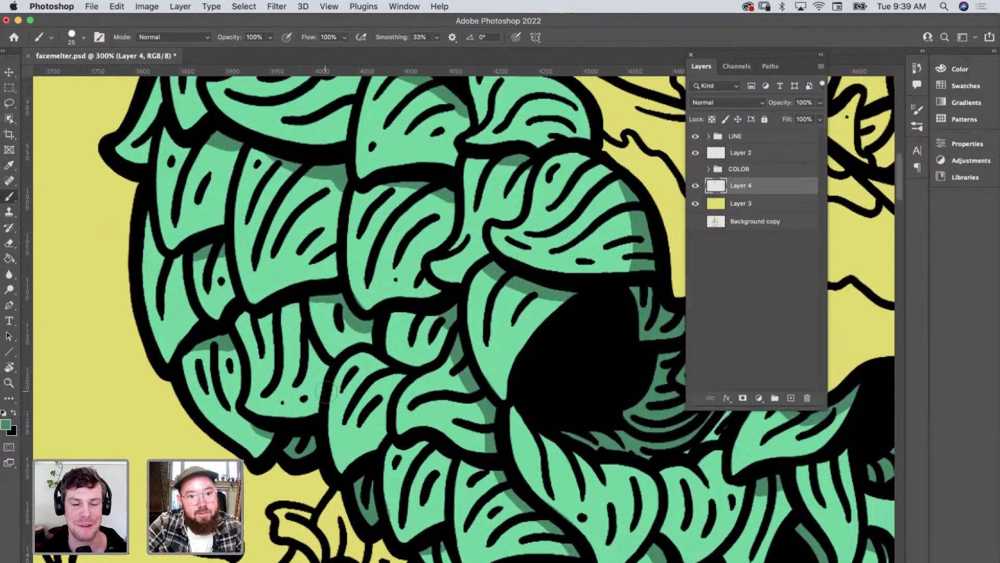
{"action": "left_click_drag", "start_coordinate": [270, 306], "coordinate": [312, 323]}
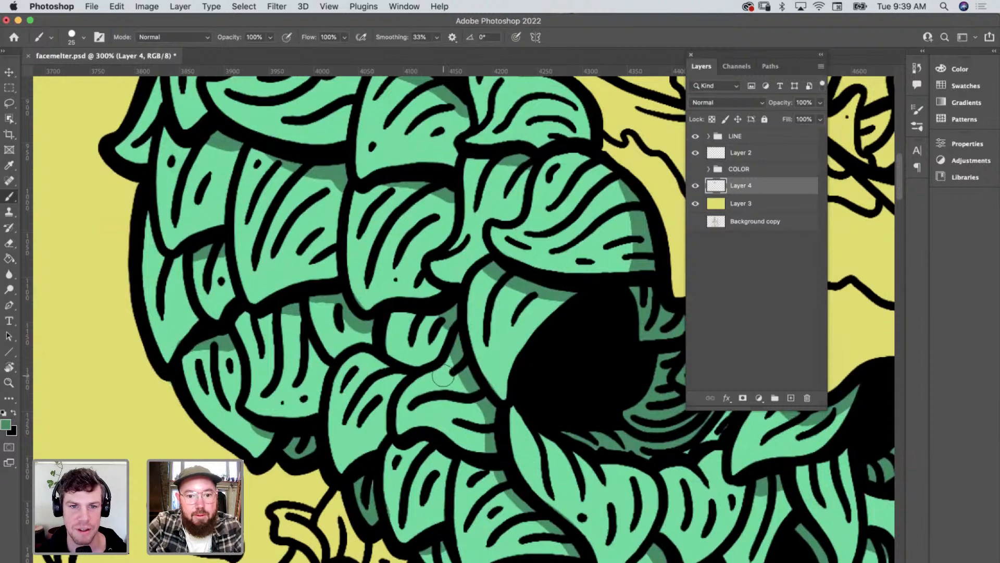
Sample the skull's mint green and set the foreground to a paler, less saturated tint of it for highlights.
{"action": "key", "text": "z"}
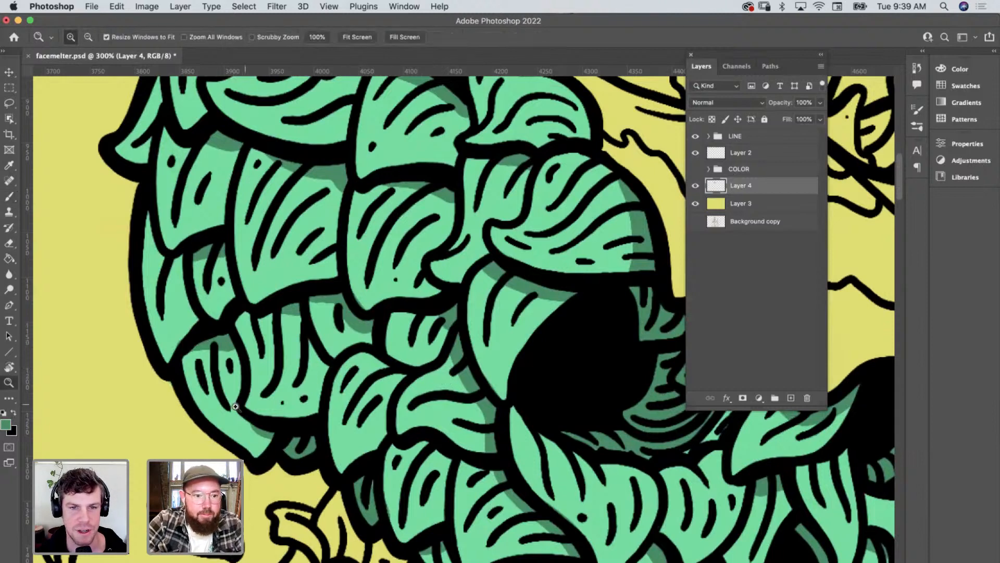
{"action": "key", "text": "i"}
{"action": "left_click", "coordinate": [315, 370]}
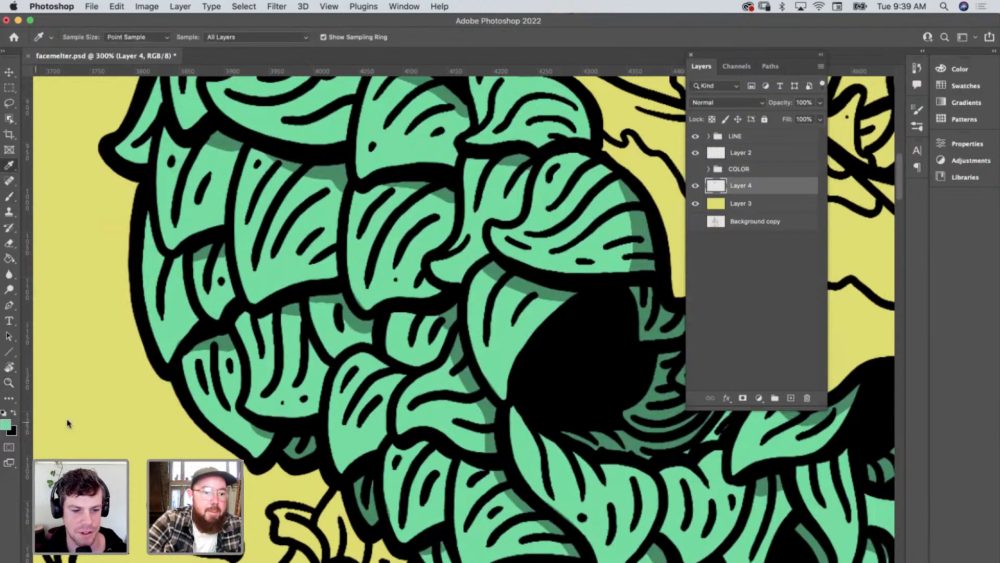
{"action": "left_click", "coordinate": [7, 426]}
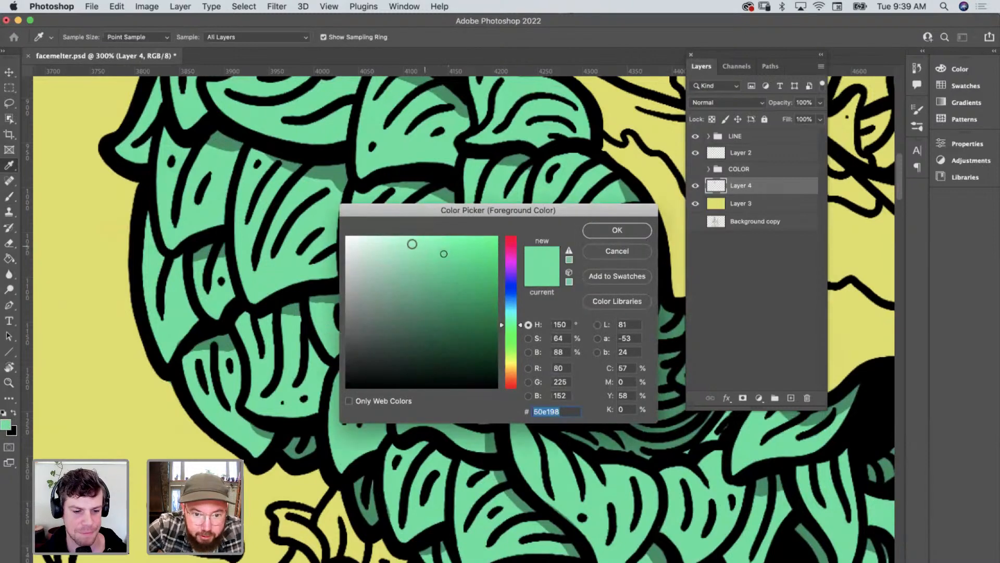
{"action": "left_click", "coordinate": [403, 244]}
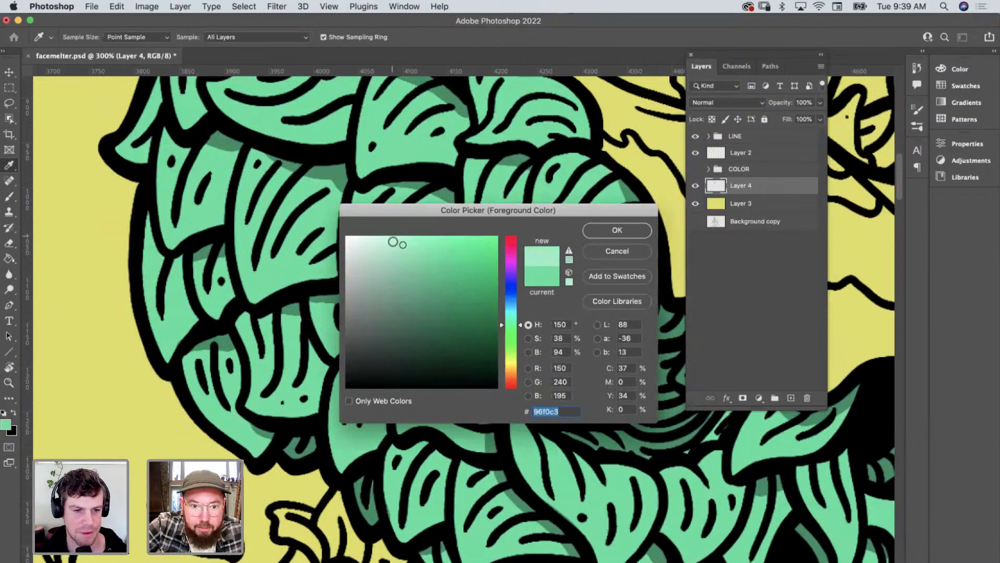
{"action": "left_click", "coordinate": [394, 243]}
{"action": "left_click", "coordinate": [615, 231]}
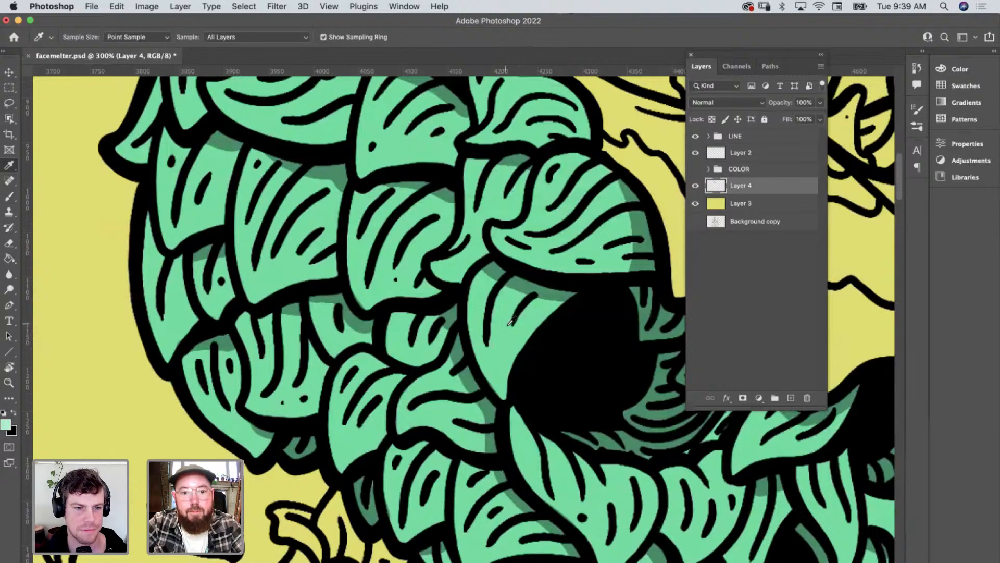
Brush pale mint highlights on the skull's pointed tip and along the upper edges of the large scales beneath it.
{"action": "scroll", "coordinate": [511, 321], "scroll_direction": "up", "scroll_amount": 15}
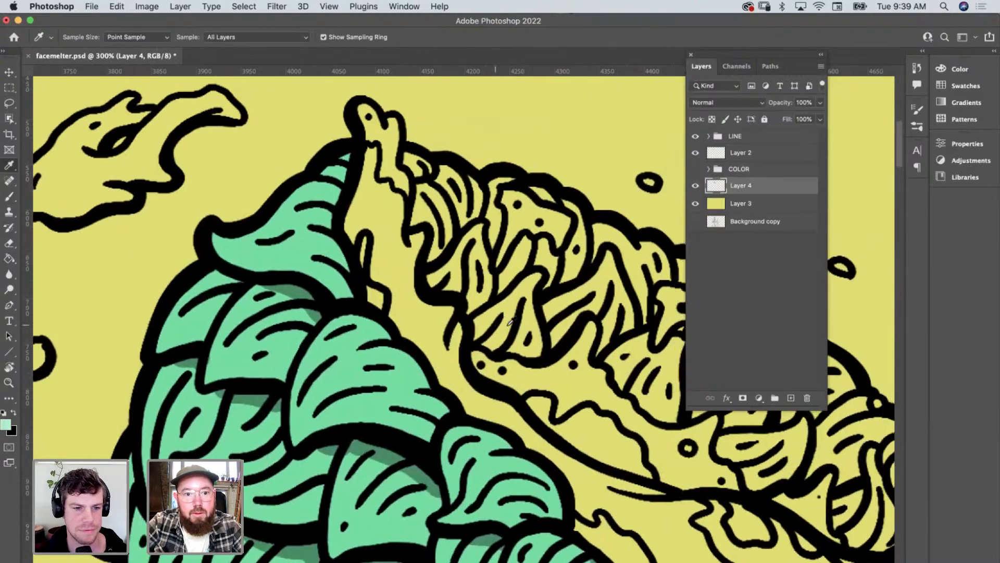
{"action": "scroll", "coordinate": [511, 321], "scroll_direction": "right", "scroll_amount": 5}
{"action": "scroll", "coordinate": [511, 321], "scroll_direction": "down", "scroll_amount": 3}
{"action": "key", "text": "b"}
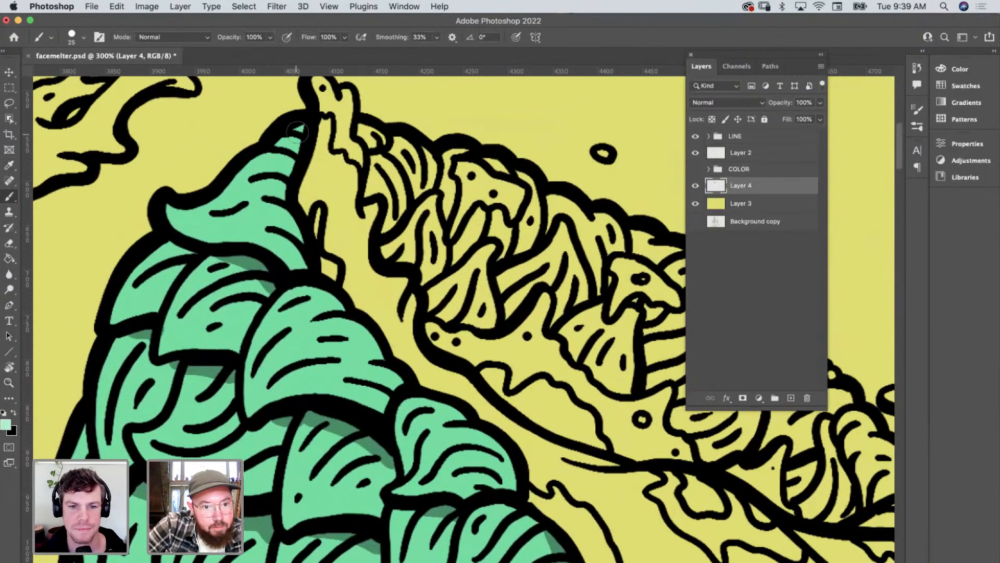
{"action": "mouse_move", "coordinate": [297, 133]}
{"action": "left_mouse_down"}
{"action": "mouse_move", "coordinate": [272, 174]}
{"action": "mouse_move", "coordinate": [272, 201]}
{"action": "mouse_move", "coordinate": [336, 309]}
{"action": "mouse_move", "coordinate": [338, 319]}
{"action": "mouse_move", "coordinate": [323, 324]}
{"action": "mouse_move", "coordinate": [364, 333]}
{"action": "mouse_move", "coordinate": [405, 395]}
{"action": "left_mouse_up"}
Brush pale mint highlights on the upper edges of the scales leading down to the larger eye socket.
{"action": "key", "text": "z"}
{"action": "key", "text": "super+minus"}
{"action": "key", "text": "super+minus"}
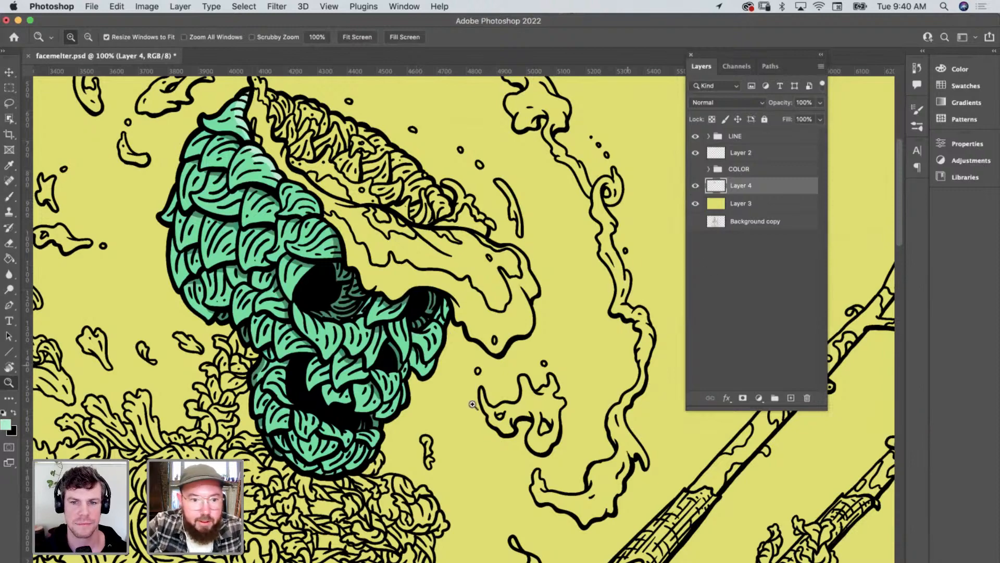
{"action": "left_click", "coordinate": [286, 211]}
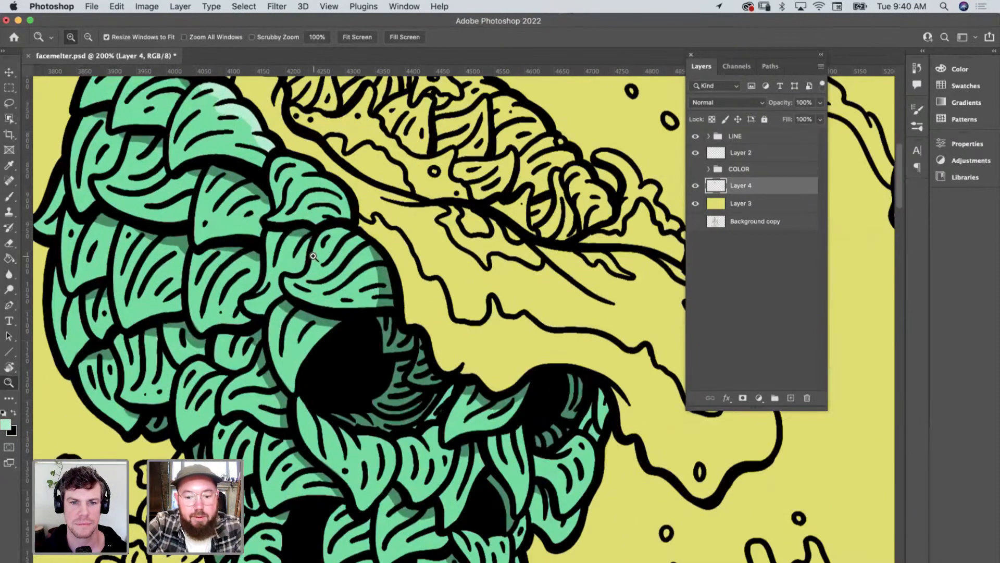
{"action": "key", "text": "b"}
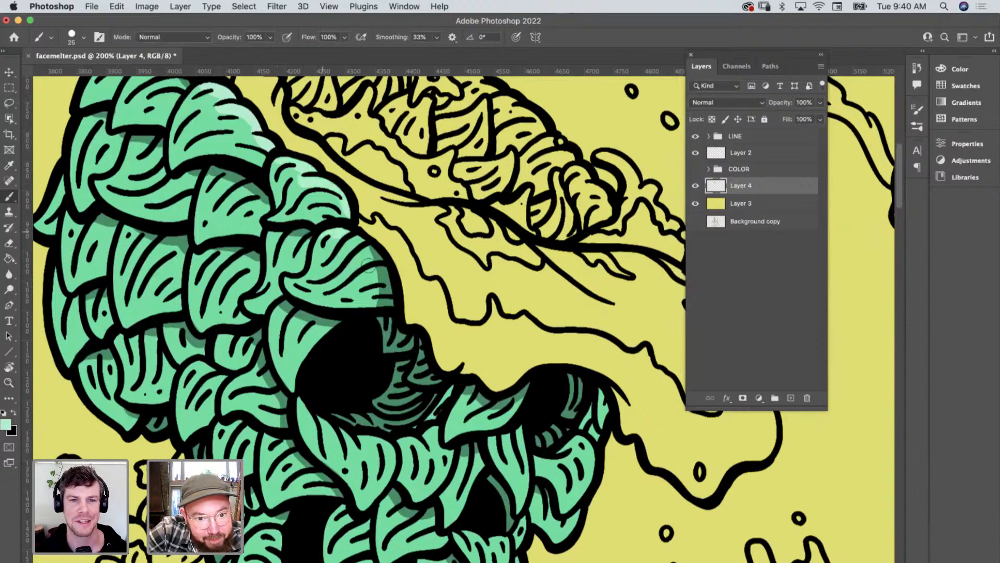
{"action": "scroll", "coordinate": [365, 275], "scroll_direction": "up", "scroll_amount": 5}
{"action": "scroll", "coordinate": [365, 274], "scroll_direction": "left", "scroll_amount": 2}
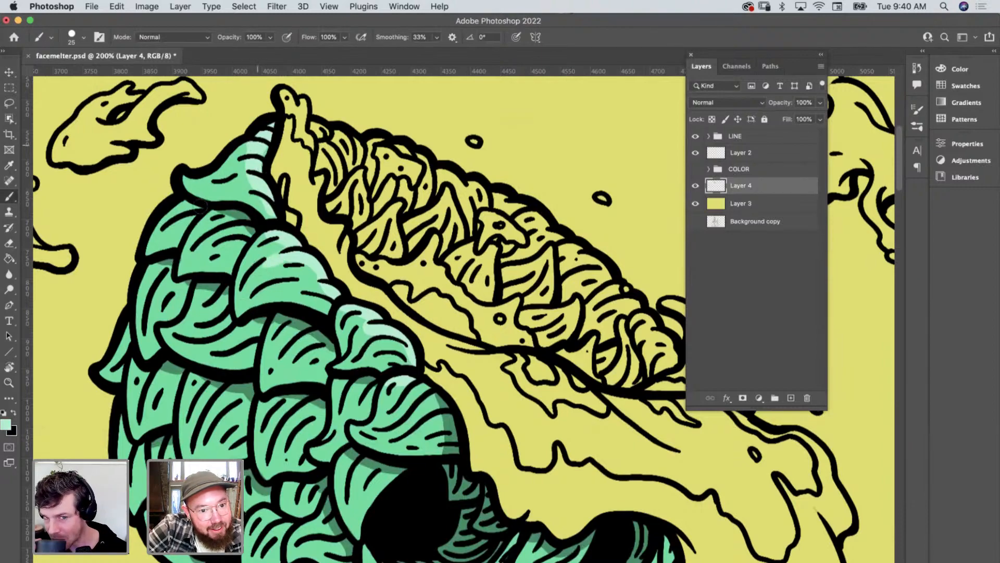
Sample the skull's mint green and brush it onto the uppermost scales of the strip behind the yellow melting gap.
{"action": "scroll", "coordinate": [221, 255], "scroll_direction": "down", "scroll_amount": 3}
{"action": "scroll", "coordinate": [221, 255], "scroll_direction": "right", "scroll_amount": 6}
{"action": "scroll", "coordinate": [428, 432], "scroll_direction": "up", "scroll_amount": 3}
{"action": "scroll", "coordinate": [428, 432], "scroll_direction": "left", "scroll_amount": 1}
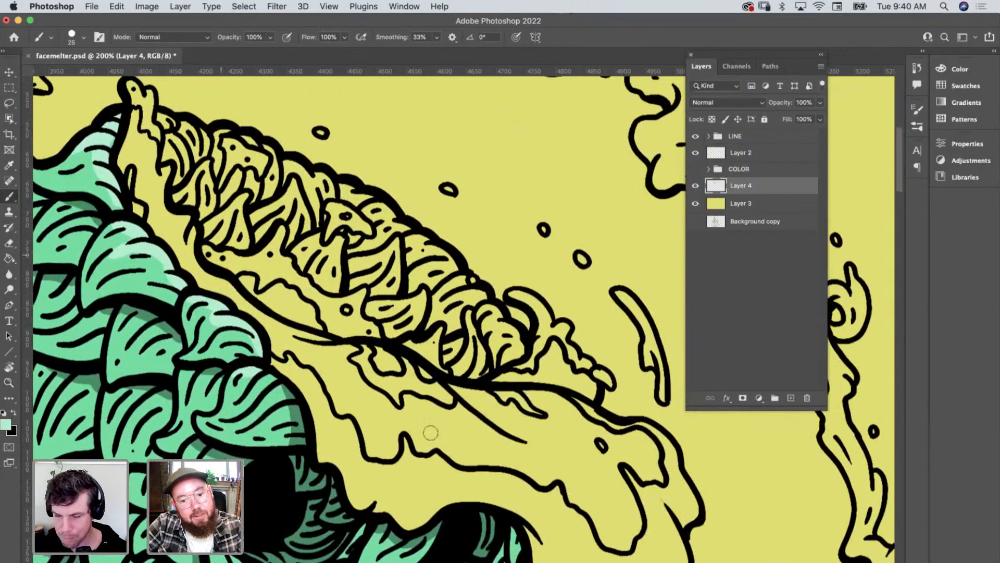
{"action": "key", "text": "i"}
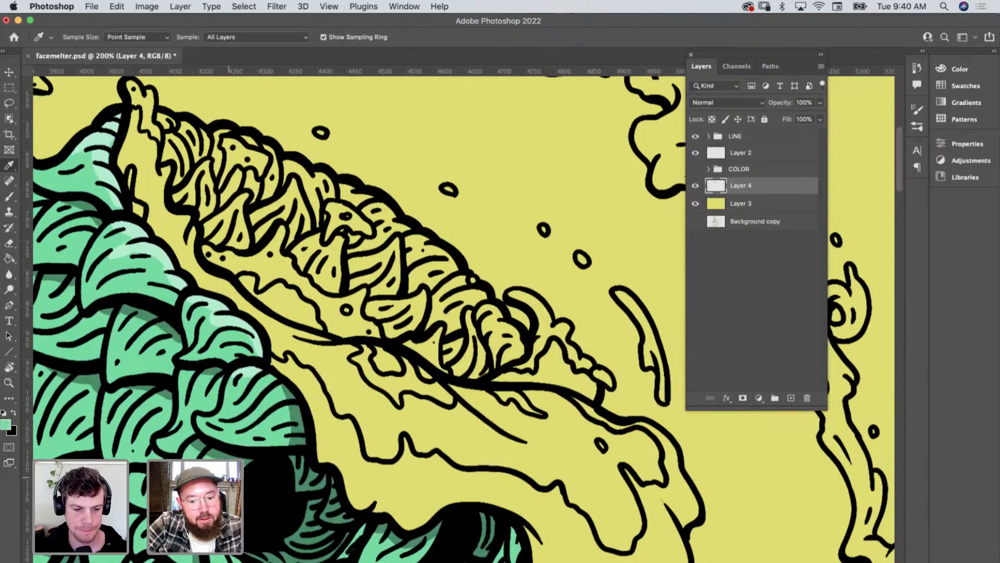
{"action": "key", "text": "b"}
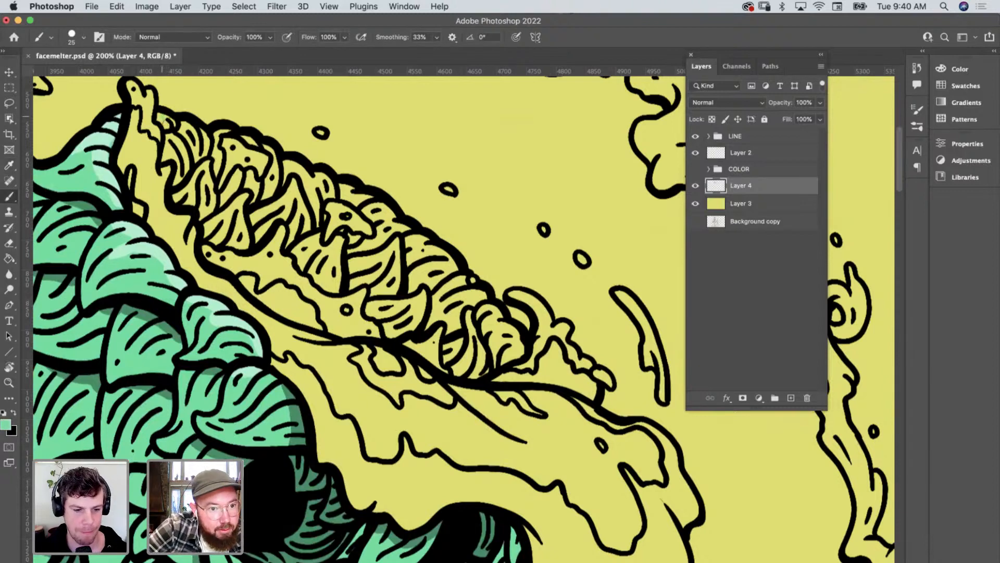
{"action": "left_click_drag", "start_coordinate": [179, 141], "coordinate": [188, 130]}
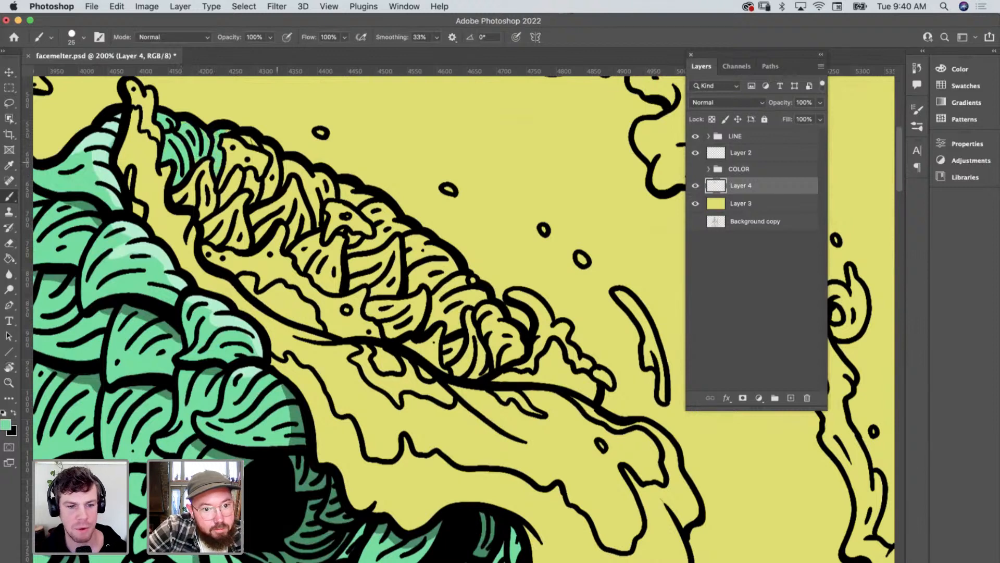
{"action": "left_click_drag", "start_coordinate": [278, 160], "coordinate": [271, 183]}
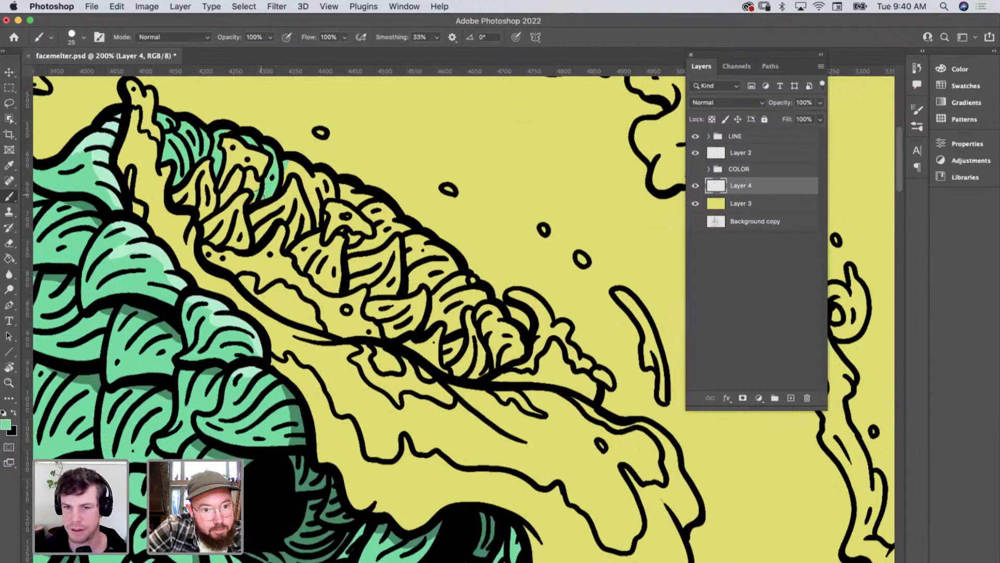
Fill the remaining scales of the rear strip with flat mint green, leaving the drips over them yellow.
{"action": "mouse_move", "coordinate": [190, 201]}
{"action": "left_mouse_down"}
{"action": "mouse_move", "coordinate": [209, 226]}
{"action": "mouse_move", "coordinate": [238, 241]}
{"action": "left_mouse_up"}
{"action": "mouse_move", "coordinate": [291, 221]}
{"action": "left_mouse_down"}
{"action": "mouse_move", "coordinate": [305, 263]}
{"action": "mouse_move", "coordinate": [325, 281]}
{"action": "mouse_move", "coordinate": [376, 295]}
{"action": "mouse_move", "coordinate": [370, 307]}
{"action": "mouse_move", "coordinate": [392, 328]}
{"action": "mouse_move", "coordinate": [446, 319]}
{"action": "mouse_move", "coordinate": [460, 367]}
{"action": "mouse_move", "coordinate": [517, 338]}
{"action": "mouse_move", "coordinate": [380, 219]}
{"action": "left_mouse_up"}
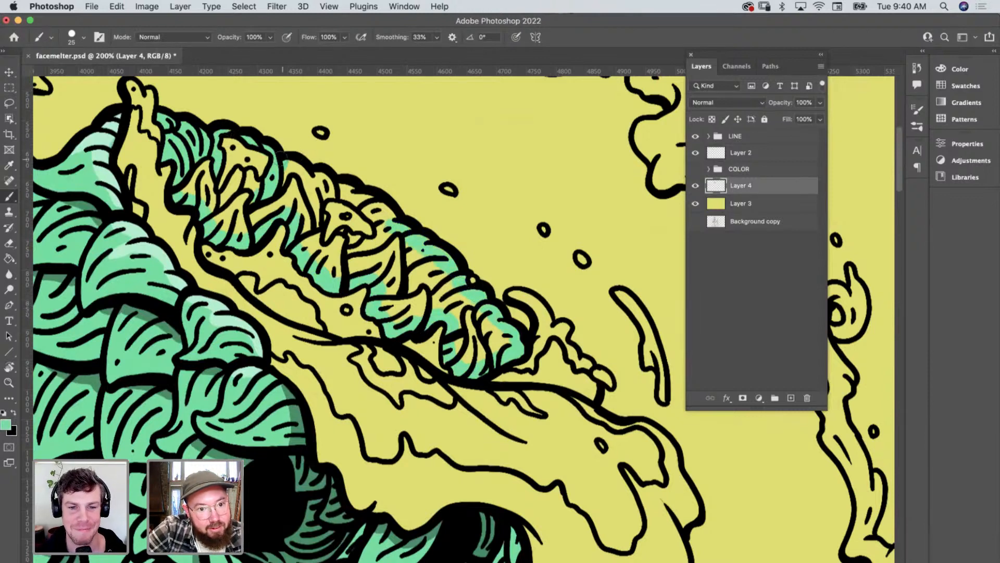
{"action": "left_click_drag", "start_coordinate": [286, 162], "coordinate": [385, 220]}
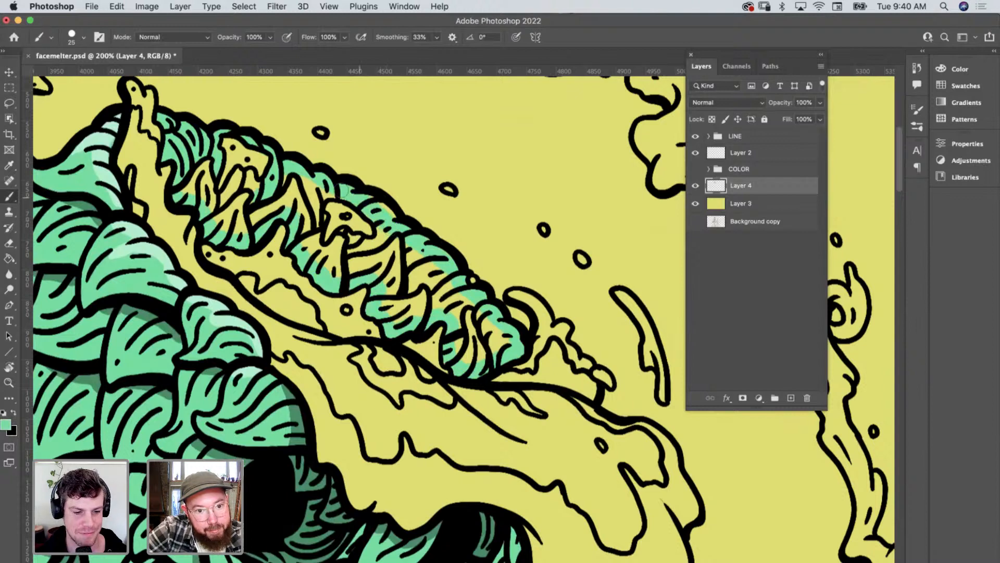
{"action": "mouse_move", "coordinate": [315, 234]}
{"action": "left_mouse_down"}
{"action": "mouse_move", "coordinate": [325, 255]}
{"action": "mouse_move", "coordinate": [347, 237]}
{"action": "mouse_move", "coordinate": [367, 245]}
{"action": "left_mouse_up"}
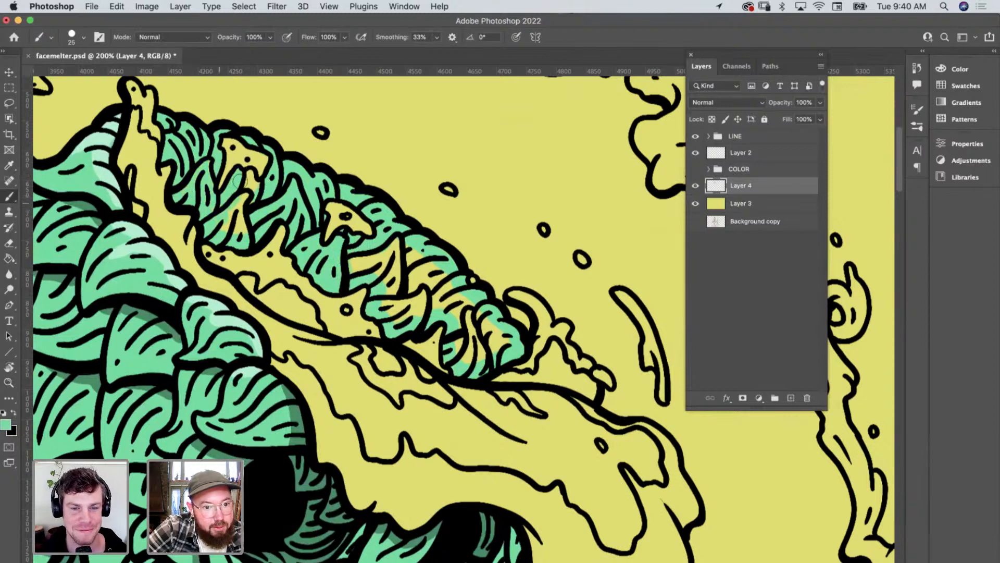
{"action": "mouse_move", "coordinate": [242, 203]}
{"action": "left_mouse_down"}
{"action": "mouse_move", "coordinate": [240, 229]}
{"action": "mouse_move", "coordinate": [234, 209]}
{"action": "left_mouse_up"}
{"action": "mouse_move", "coordinate": [354, 262]}
{"action": "left_mouse_down"}
{"action": "mouse_move", "coordinate": [391, 254]}
{"action": "mouse_move", "coordinate": [387, 272]}
{"action": "mouse_move", "coordinate": [396, 245]}
{"action": "mouse_move", "coordinate": [418, 261]}
{"action": "mouse_move", "coordinate": [452, 306]}
{"action": "mouse_move", "coordinate": [468, 359]}
{"action": "mouse_move", "coordinate": [496, 344]}
{"action": "mouse_move", "coordinate": [473, 296]}
{"action": "mouse_move", "coordinate": [497, 341]}
{"action": "mouse_move", "coordinate": [455, 312]}
{"action": "mouse_move", "coordinate": [429, 263]}
{"action": "left_mouse_up"}
{"action": "mouse_move", "coordinate": [472, 343]}
{"action": "left_mouse_down"}
{"action": "mouse_move", "coordinate": [422, 310]}
{"action": "mouse_move", "coordinate": [396, 312]}
{"action": "mouse_move", "coordinate": [415, 279]}
{"action": "left_mouse_up"}
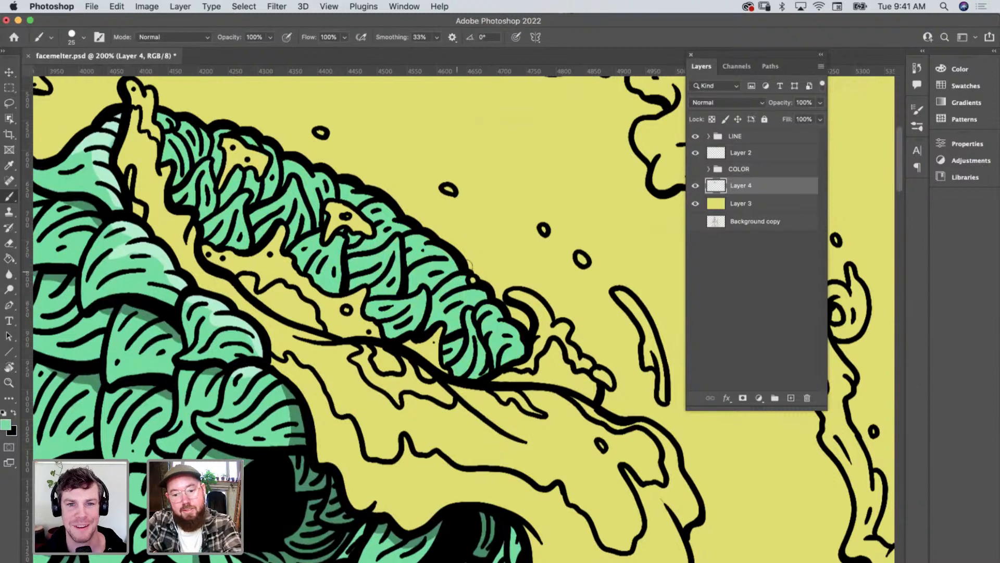
Sample the dark green shadow color and brush shadows along the lower edges of the rear strip's middle scales.
{"action": "key", "text": "i"}
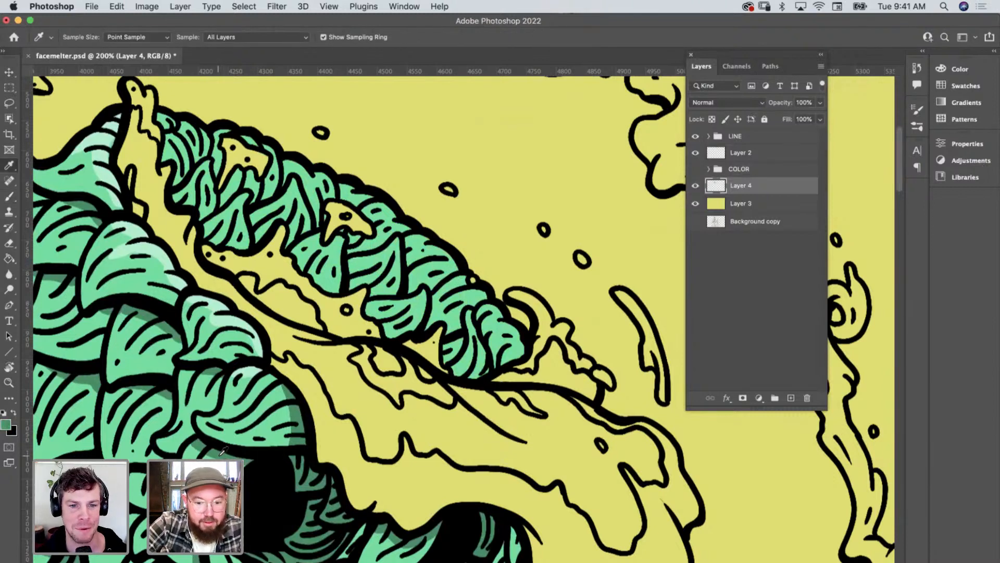
{"action": "key", "text": "b"}
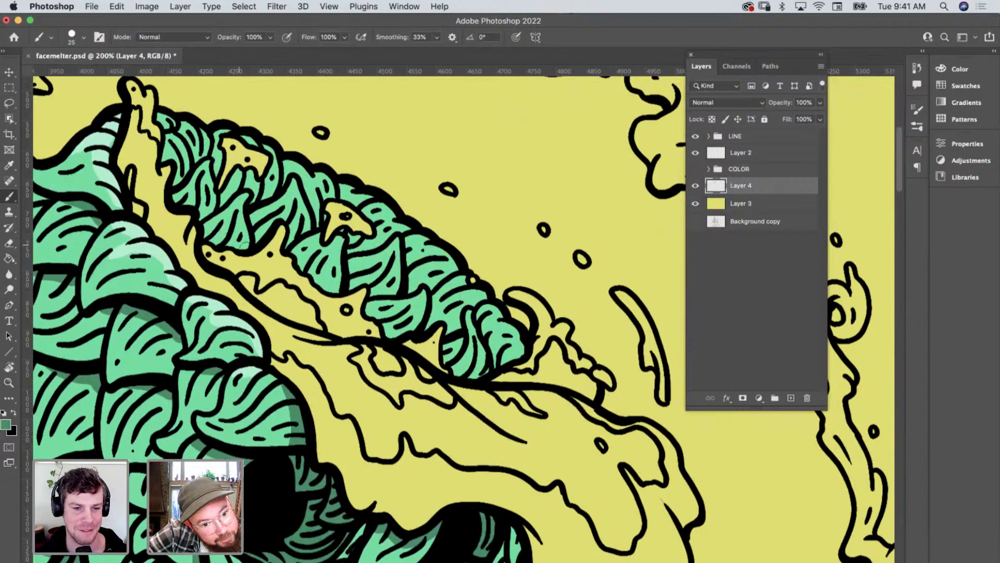
{"action": "key", "text": "z"}
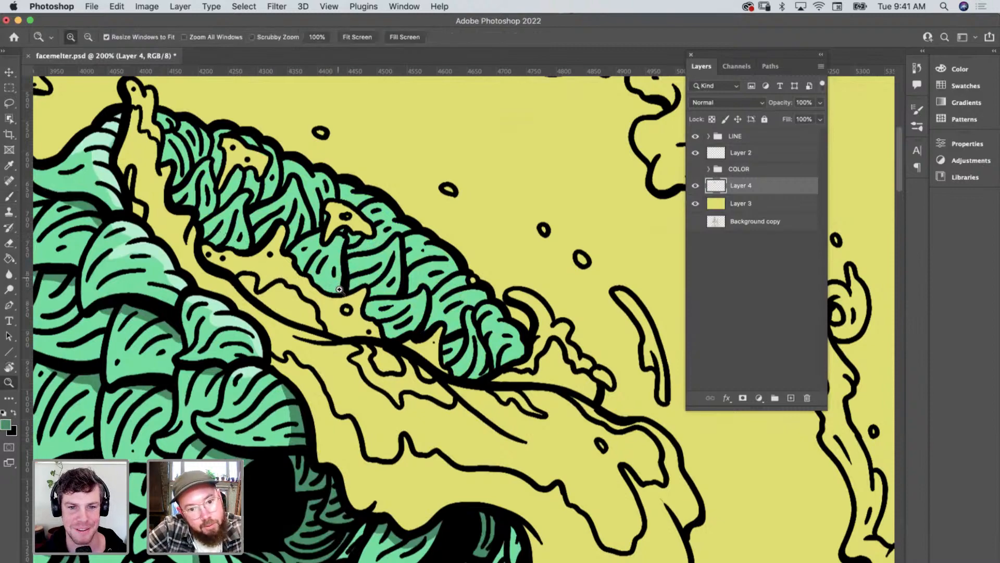
{"action": "left_click", "coordinate": [341, 298]}
{"action": "key", "text": "b"}
{"action": "mouse_move", "coordinate": [343, 301]}
{"action": "left_mouse_down"}
{"action": "mouse_move", "coordinate": [359, 308]}
{"action": "mouse_move", "coordinate": [332, 299]}
{"action": "mouse_move", "coordinate": [383, 350]}
{"action": "left_mouse_up"}
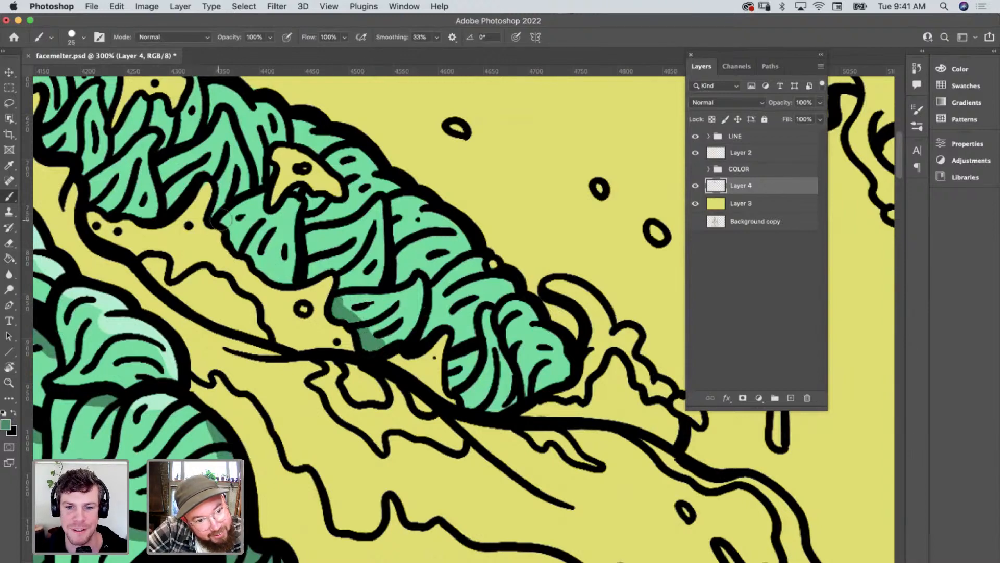
{"action": "mouse_move", "coordinate": [225, 223]}
{"action": "left_mouse_down"}
{"action": "mouse_move", "coordinate": [235, 242]}
{"action": "mouse_move", "coordinate": [307, 284]}
{"action": "mouse_move", "coordinate": [292, 284]}
{"action": "left_mouse_up"}
{"action": "mouse_move", "coordinate": [172, 208]}
{"action": "left_mouse_down"}
{"action": "mouse_move", "coordinate": [114, 215]}
{"action": "mouse_move", "coordinate": [94, 199]}
{"action": "mouse_move", "coordinate": [165, 214]}
{"action": "left_mouse_up"}
Brush dark green shadows on the rear strip's lower-end scales, under its overlapping scales and on its upper-end scales.
{"action": "scroll", "coordinate": [423, 348], "scroll_direction": "down", "scroll_amount": 3}
{"action": "scroll", "coordinate": [423, 348], "scroll_direction": "right", "scroll_amount": 3}
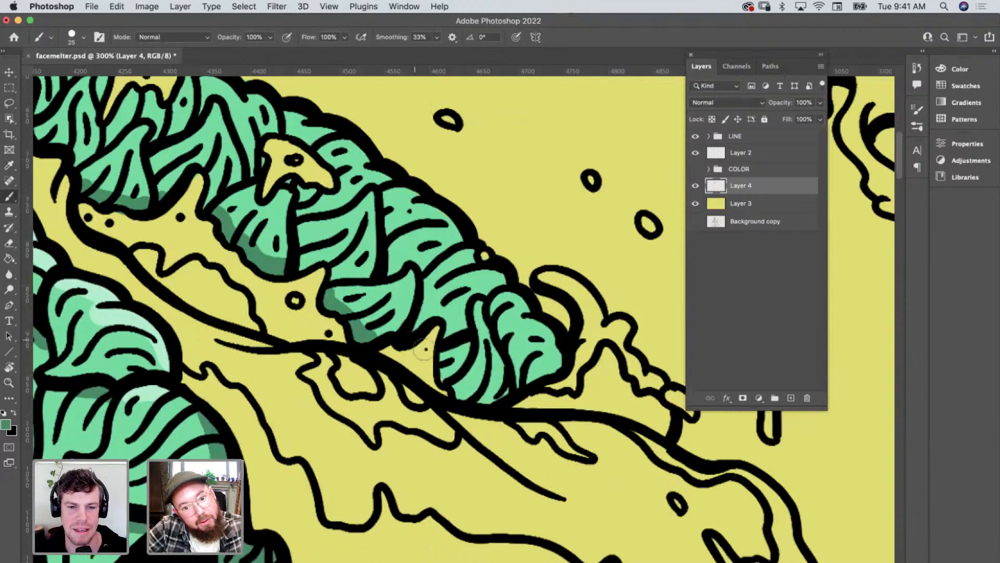
{"action": "mouse_move", "coordinate": [386, 283]}
{"action": "left_mouse_down"}
{"action": "mouse_move", "coordinate": [375, 300]}
{"action": "mouse_move", "coordinate": [399, 318]}
{"action": "mouse_move", "coordinate": [440, 325]}
{"action": "mouse_move", "coordinate": [466, 302]}
{"action": "left_mouse_up"}
{"action": "left_click_drag", "start_coordinate": [336, 256], "coordinate": [356, 257]}
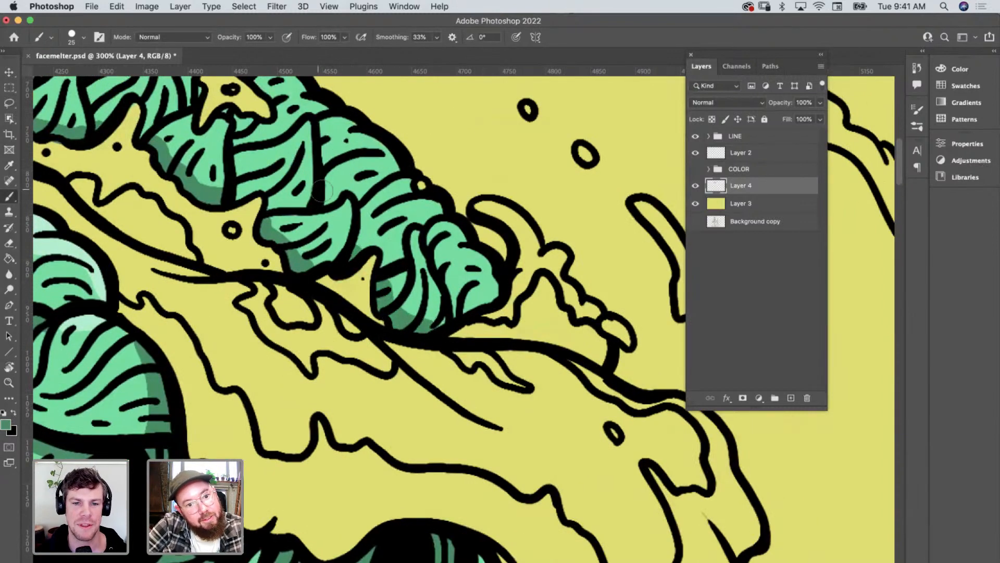
{"action": "left_click_drag", "start_coordinate": [321, 192], "coordinate": [344, 214]}
{"action": "scroll", "coordinate": [344, 215], "scroll_direction": "up", "scroll_amount": 3}
{"action": "scroll", "coordinate": [344, 214], "scroll_direction": "left", "scroll_amount": 5}
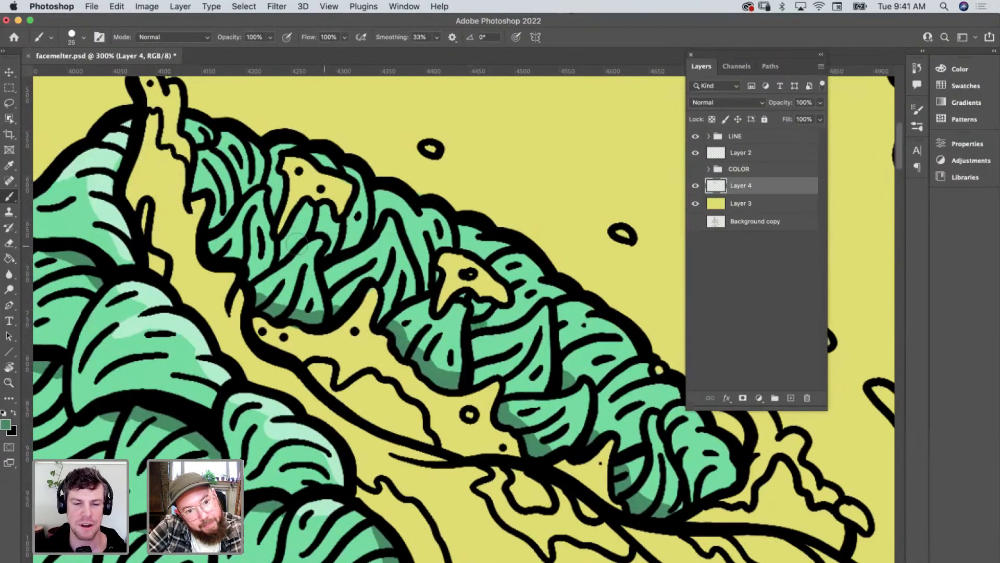
{"action": "mouse_move", "coordinate": [292, 252]}
{"action": "left_mouse_down"}
{"action": "mouse_move", "coordinate": [231, 224]}
{"action": "mouse_move", "coordinate": [294, 256]}
{"action": "mouse_move", "coordinate": [341, 265]}
{"action": "mouse_move", "coordinate": [269, 255]}
{"action": "mouse_move", "coordinate": [208, 234]}
{"action": "left_mouse_up"}
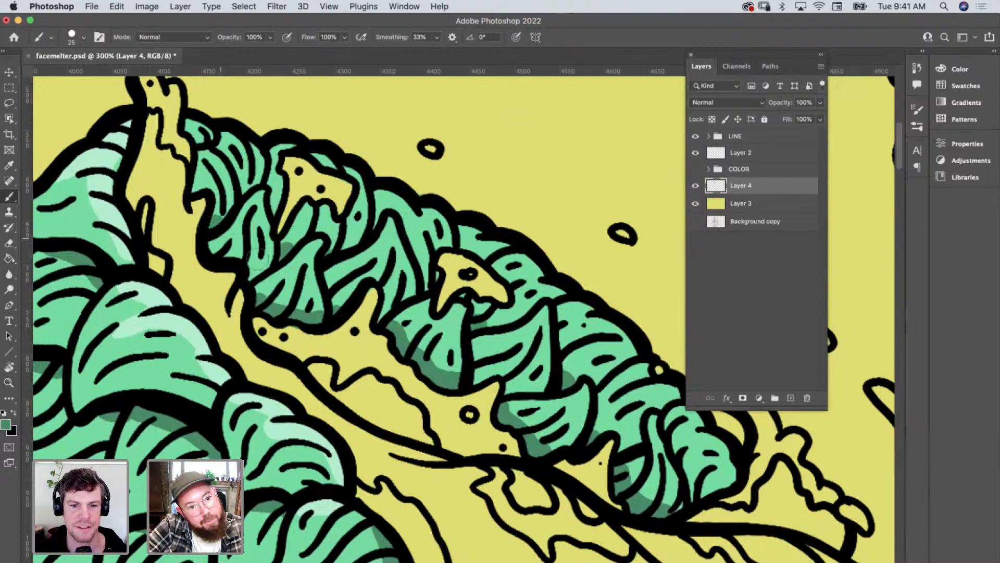
Sample the pale mint highlight color and brush highlights along the outer upper edge of the rear strip's scales.
{"action": "scroll", "coordinate": [485, 243], "scroll_direction": "right", "scroll_amount": 2}
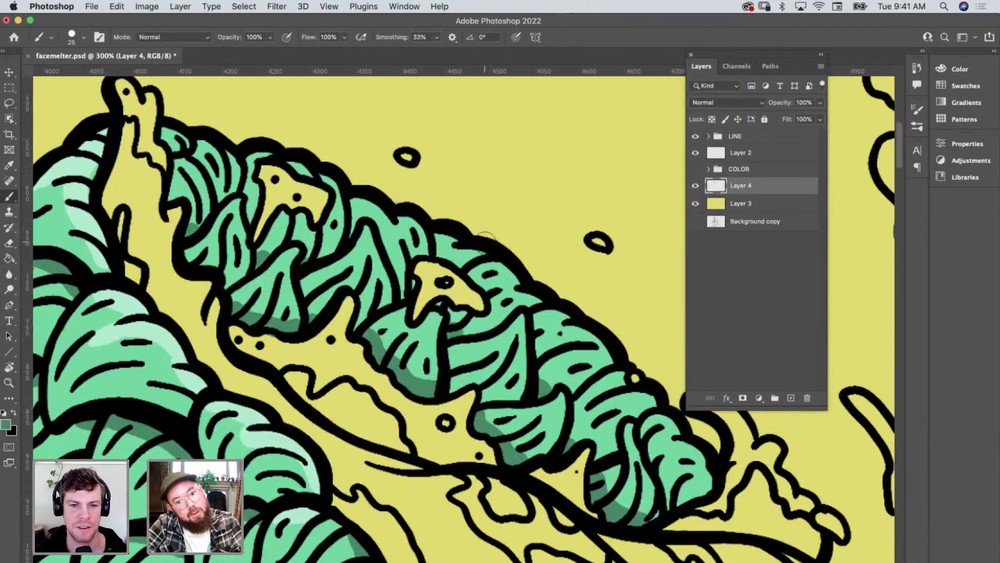
{"action": "key", "text": "i"}
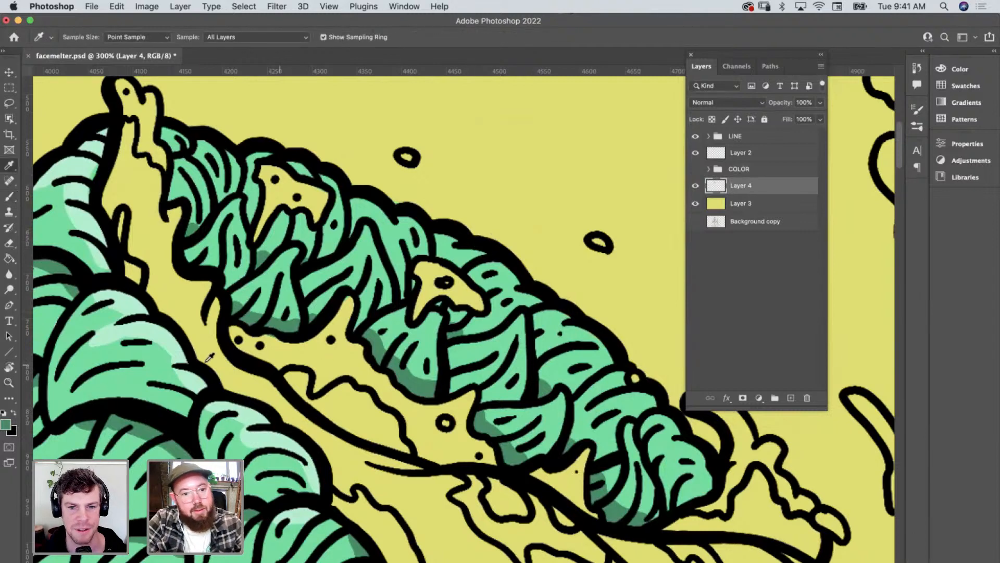
{"action": "left_click", "coordinate": [173, 343]}
{"action": "key", "text": "b"}
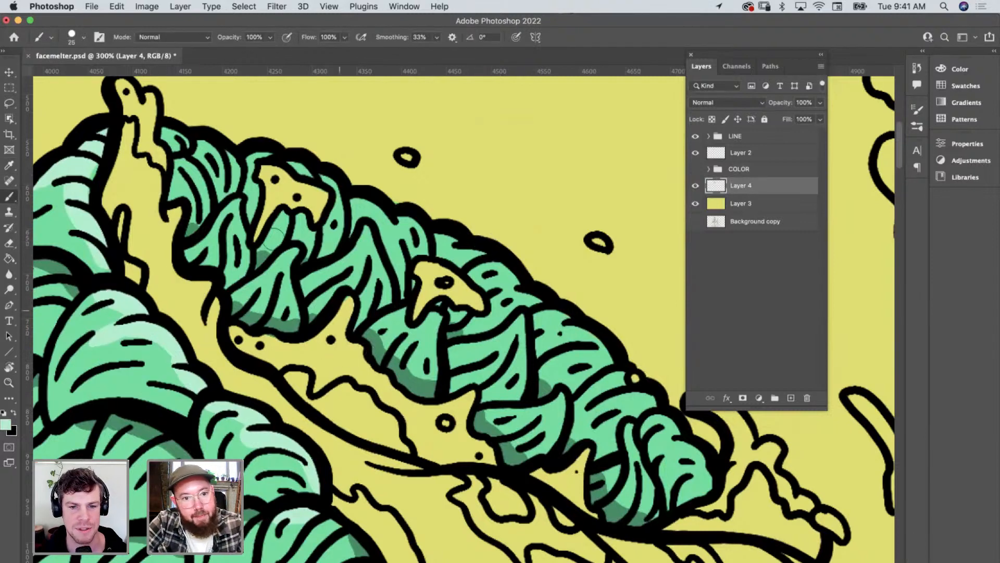
{"action": "left_click_drag", "start_coordinate": [171, 133], "coordinate": [242, 166]}
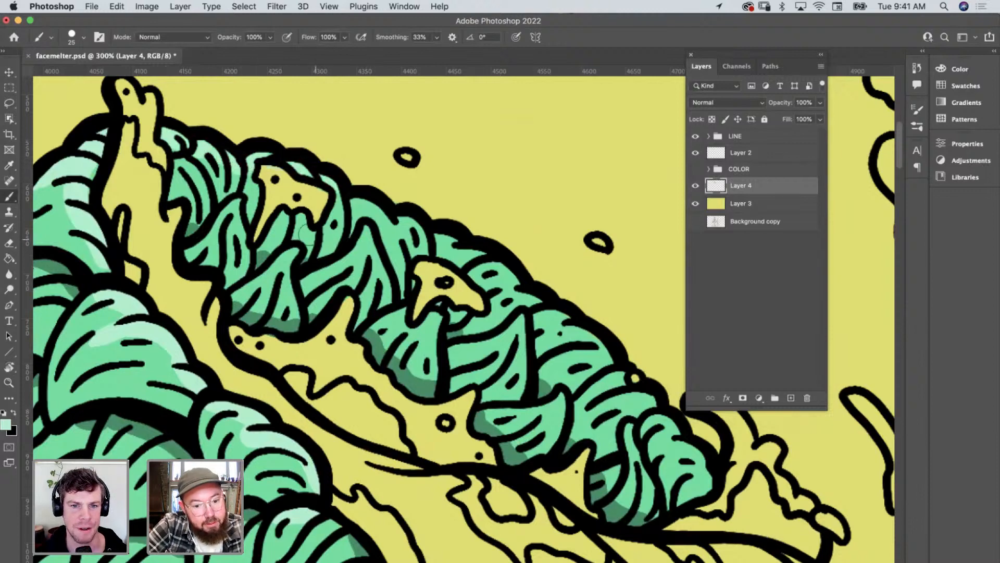
{"action": "key", "text": "e"}
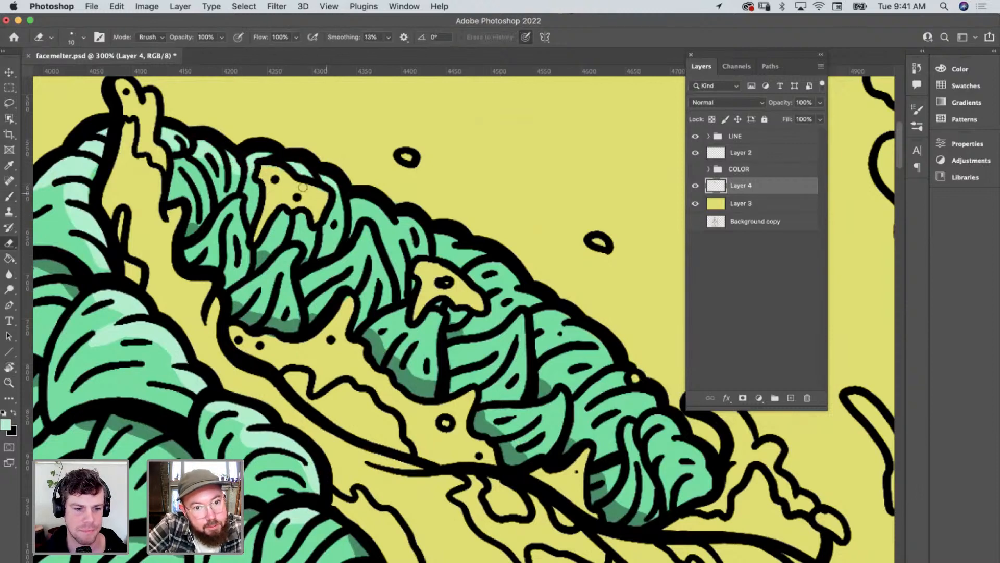
{"action": "key", "text": "b"}
{"action": "mouse_move", "coordinate": [341, 199]}
{"action": "left_mouse_down"}
{"action": "mouse_move", "coordinate": [561, 309]}
{"action": "mouse_move", "coordinate": [528, 297]}
{"action": "mouse_move", "coordinate": [696, 454]}
{"action": "mouse_move", "coordinate": [697, 489]}
{"action": "left_mouse_up"}
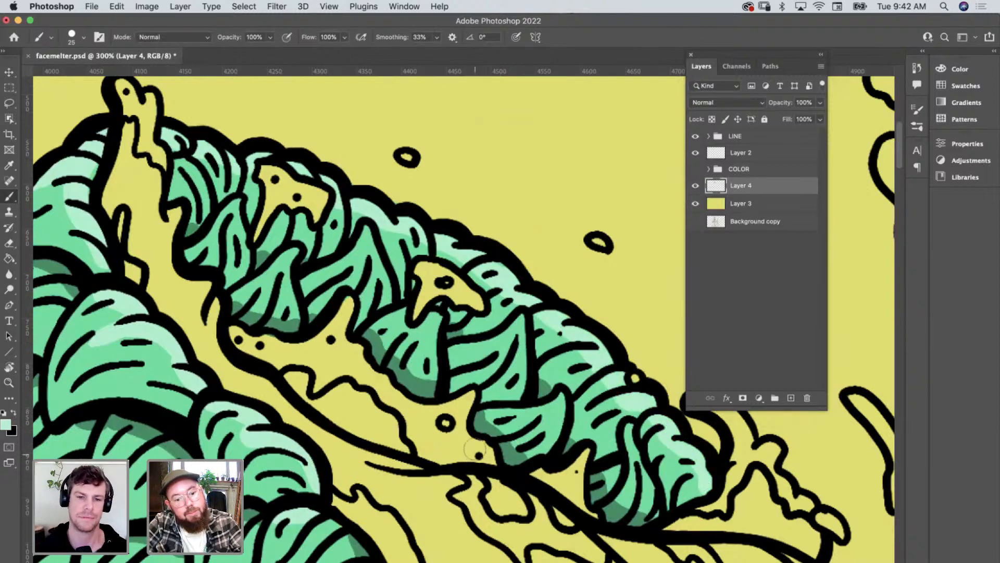
Brush pale mint highlights on the scales beneath and beside the larger eye socket.
{"action": "key", "text": "z"}
{"action": "left_click", "coordinate": [459, 383], "text": "alt"}
{"action": "left_click", "coordinate": [459, 383], "text": "alt"}
{"action": "left_click", "coordinate": [472, 390], "text": "alt"}
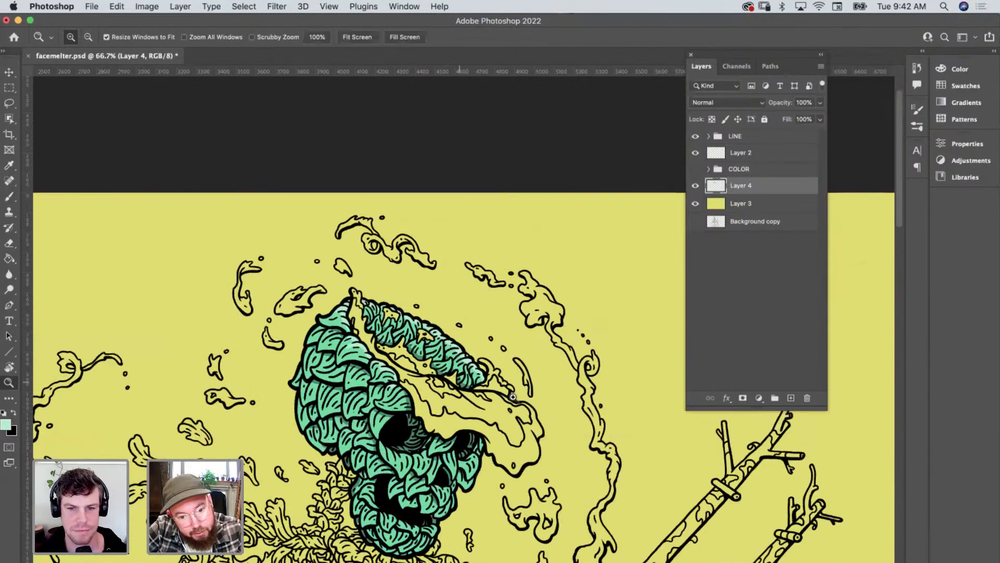
{"action": "left_click", "coordinate": [359, 363]}
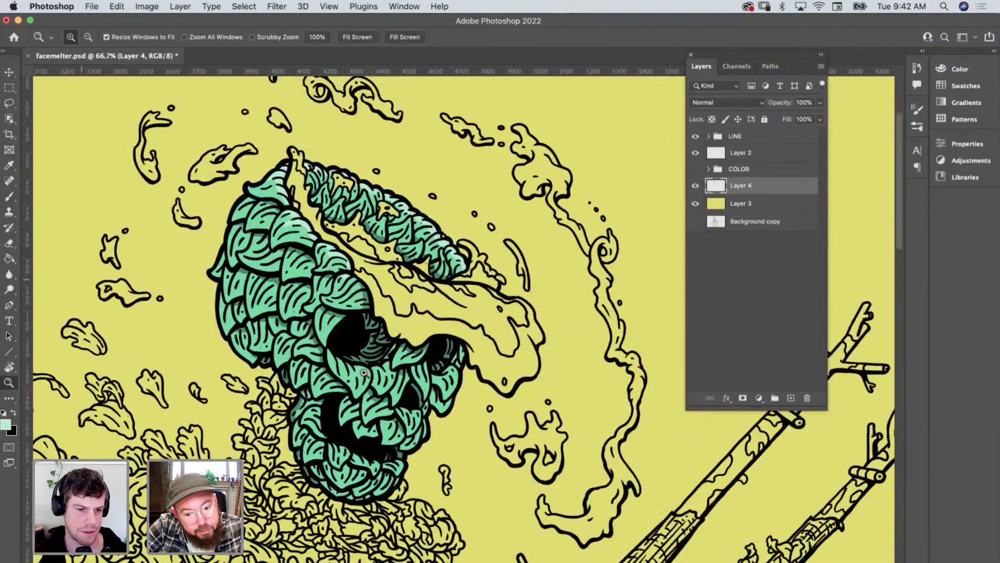
{"action": "left_click", "coordinate": [359, 363]}
{"action": "left_click", "coordinate": [360, 363]}
{"action": "key", "text": "b"}
{"action": "mouse_move", "coordinate": [243, 330]}
{"action": "left_mouse_down"}
{"action": "mouse_move", "coordinate": [338, 401]}
{"action": "mouse_move", "coordinate": [337, 380]}
{"action": "mouse_move", "coordinate": [381, 384]}
{"action": "left_mouse_up"}
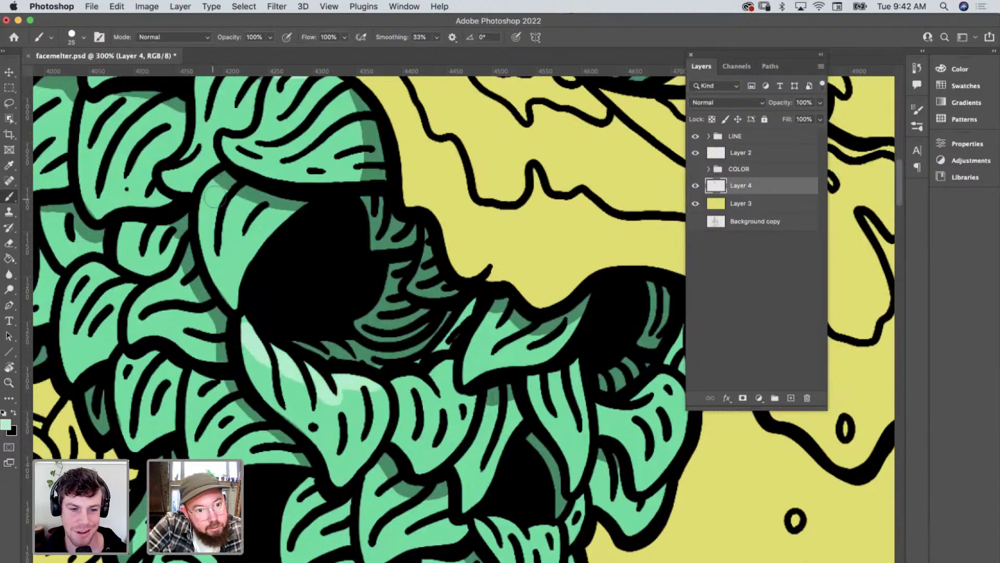
{"action": "mouse_move", "coordinate": [207, 192]}
{"action": "left_mouse_down"}
{"action": "mouse_move", "coordinate": [226, 300]}
{"action": "mouse_move", "coordinate": [213, 278]}
{"action": "left_mouse_up"}
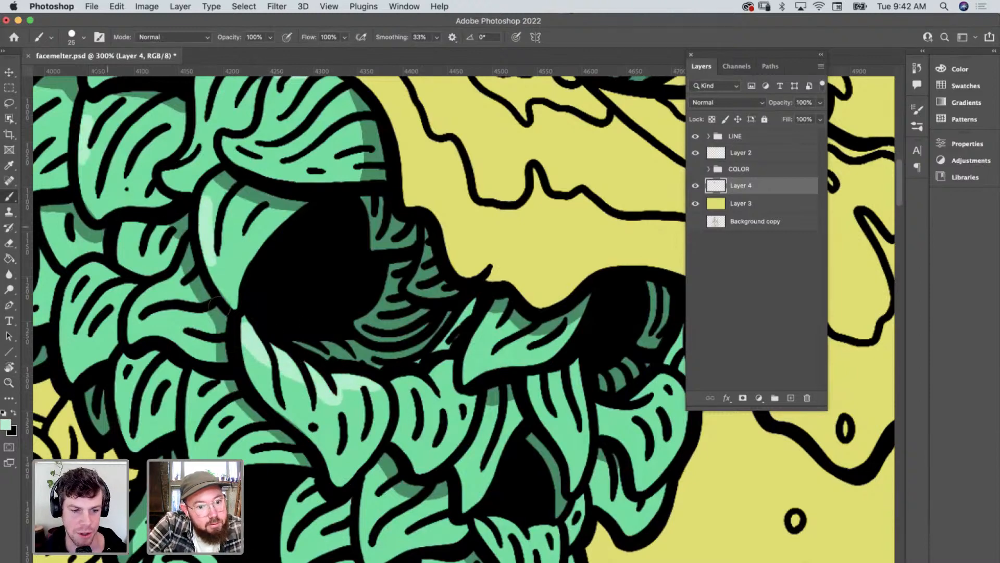
Brush pale mint highlights on the upper edges of the scales across the back of the skull.
{"action": "key", "text": "z"}
{"action": "left_click", "coordinate": [242, 299], "text": "alt"}
{"action": "left_click", "coordinate": [242, 299], "text": "alt"}
{"action": "left_click", "coordinate": [242, 299], "text": "alt"}
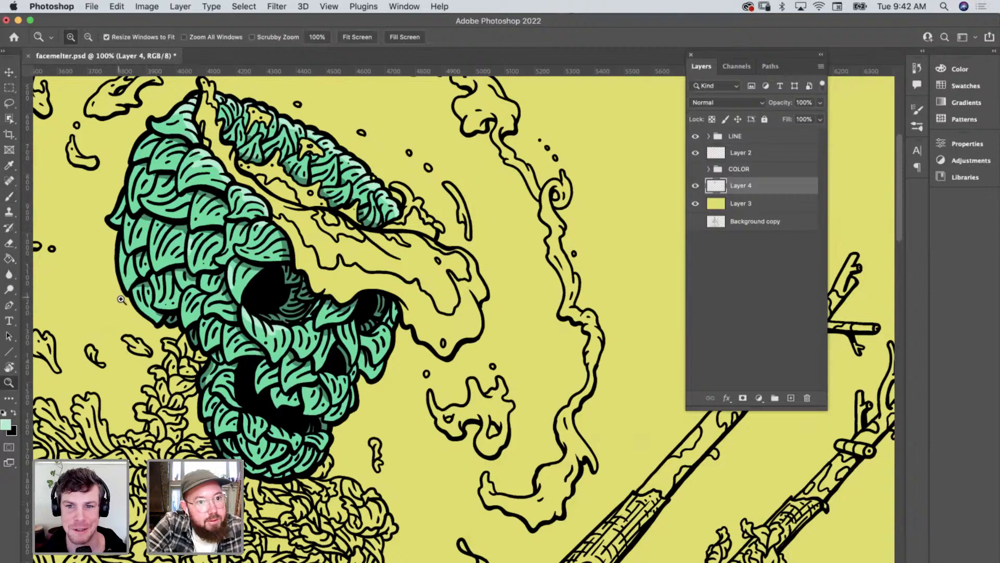
{"action": "left_click", "coordinate": [160, 257]}
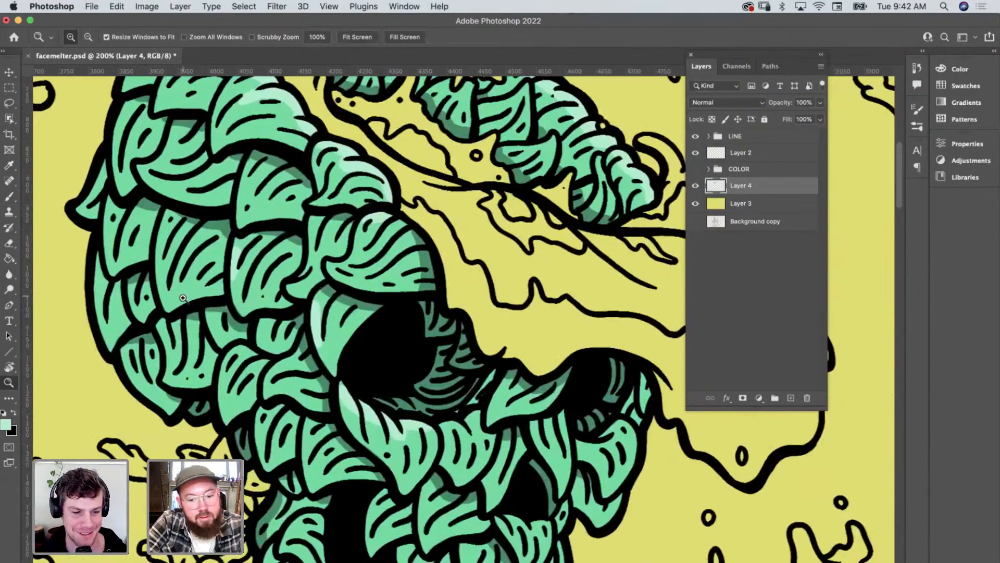
{"action": "key", "text": "b"}
{"action": "scroll", "coordinate": [201, 259], "scroll_direction": "up", "scroll_amount": 2}
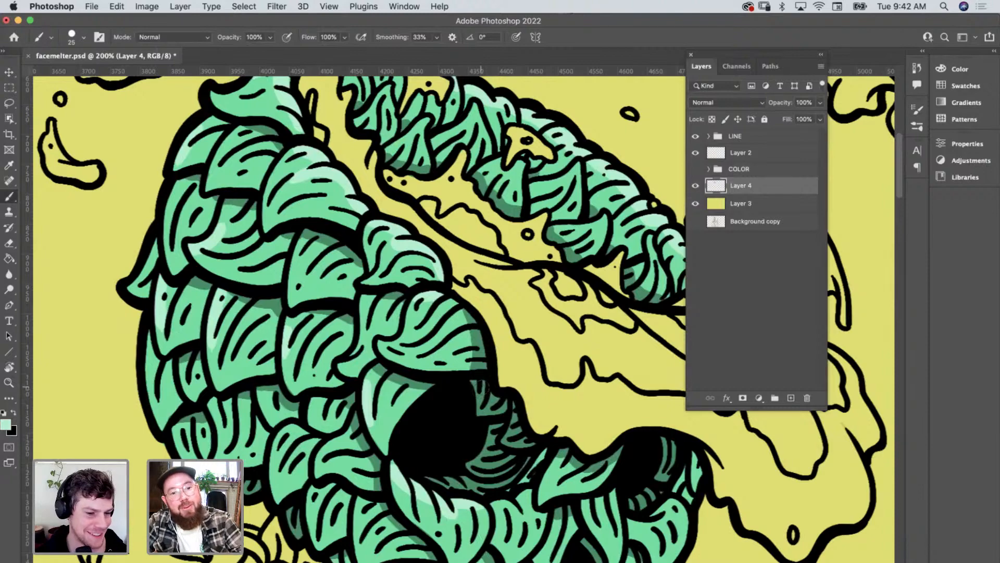
Brush pale mint highlights on the scales below the eye sockets and around the nose and cheek.
{"action": "scroll", "coordinate": [360, 313], "scroll_direction": "down", "scroll_amount": 5}
{"action": "scroll", "coordinate": [359, 313], "scroll_direction": "right", "scroll_amount": 4}
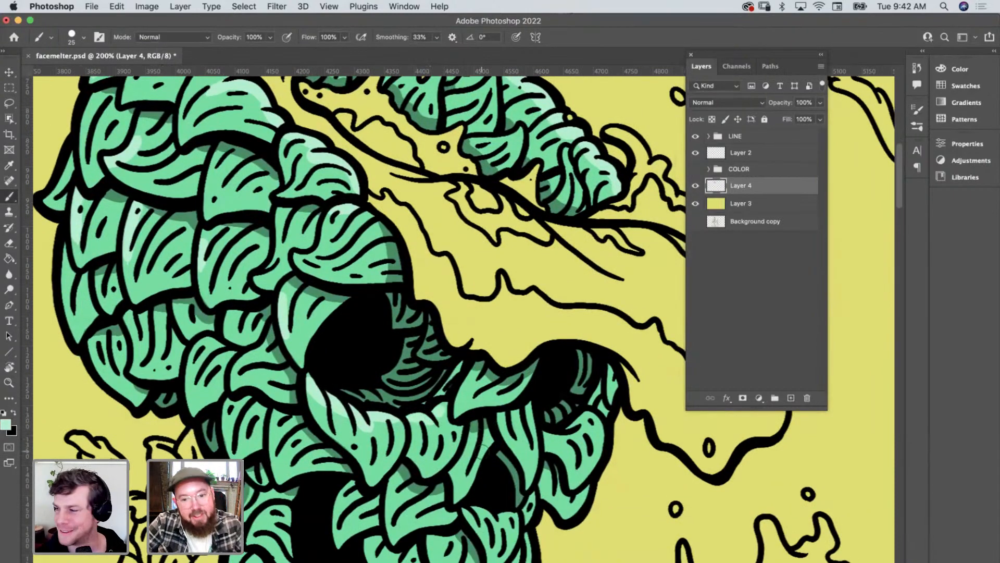
{"action": "scroll", "coordinate": [482, 445], "scroll_direction": "down", "scroll_amount": 3}
{"action": "scroll", "coordinate": [482, 445], "scroll_direction": "right", "scroll_amount": 1}
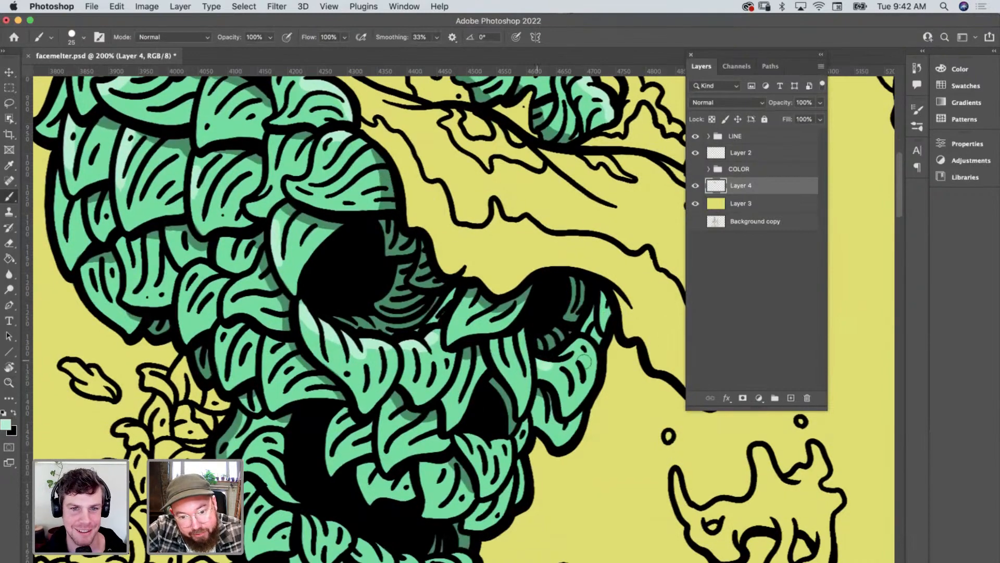
{"action": "scroll", "coordinate": [602, 348], "scroll_direction": "down", "scroll_amount": 2}
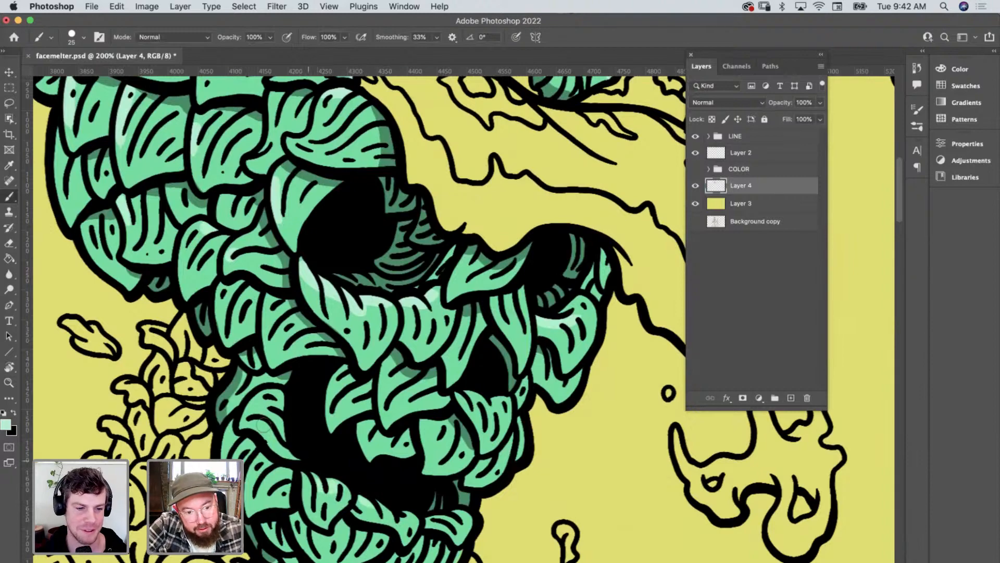
{"action": "key", "text": "z"}
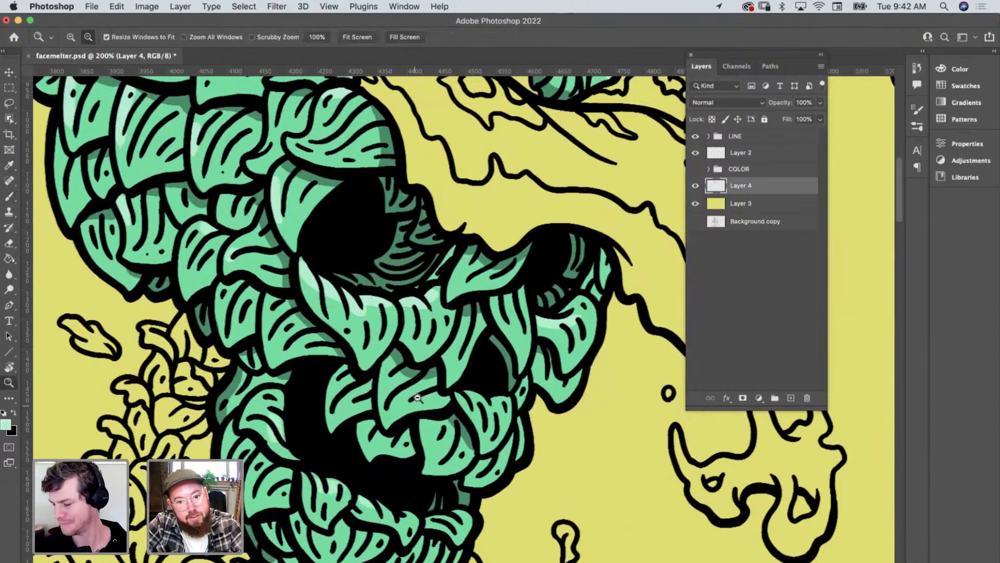
{"action": "left_click", "coordinate": [418, 397], "text": "alt"}
{"action": "left_click", "coordinate": [417, 398], "text": "alt"}
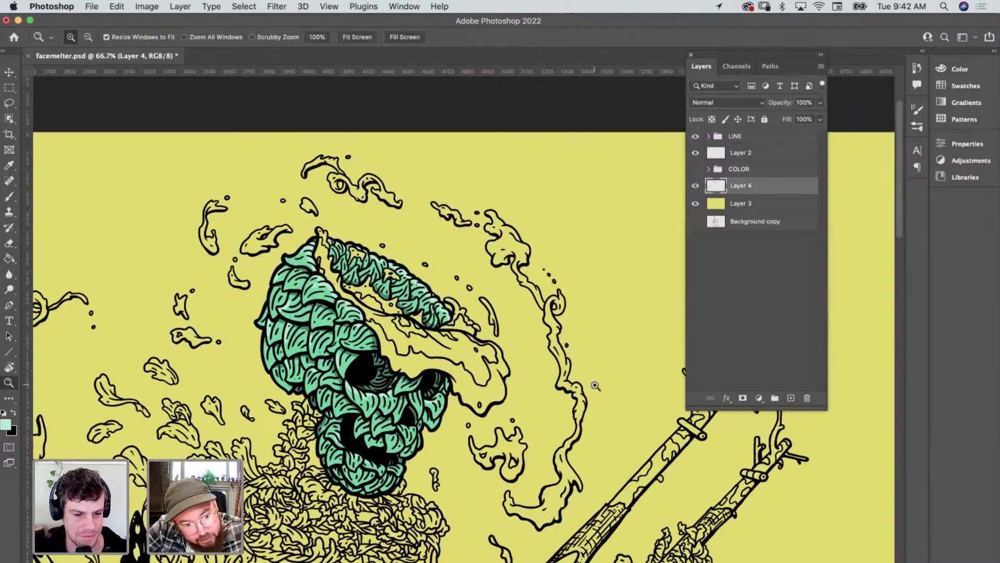
Set the foreground color to the magenta purple #a43980 for the tangled strands below the skull.
{"action": "scroll", "coordinate": [594, 385], "scroll_direction": "down", "scroll_amount": 3}
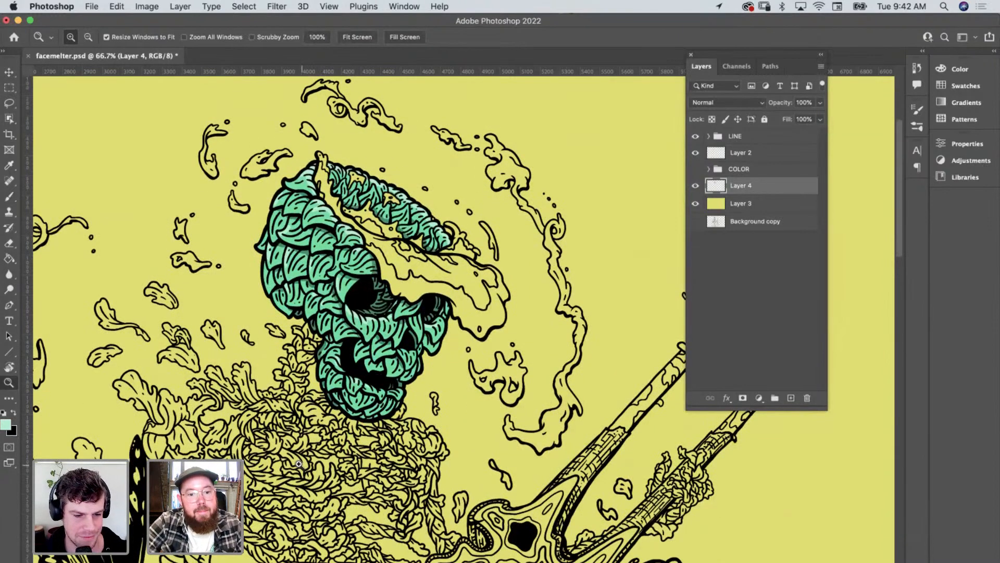
{"action": "left_click", "coordinate": [339, 500]}
{"action": "scroll", "coordinate": [417, 469], "scroll_direction": "down", "scroll_amount": 3}
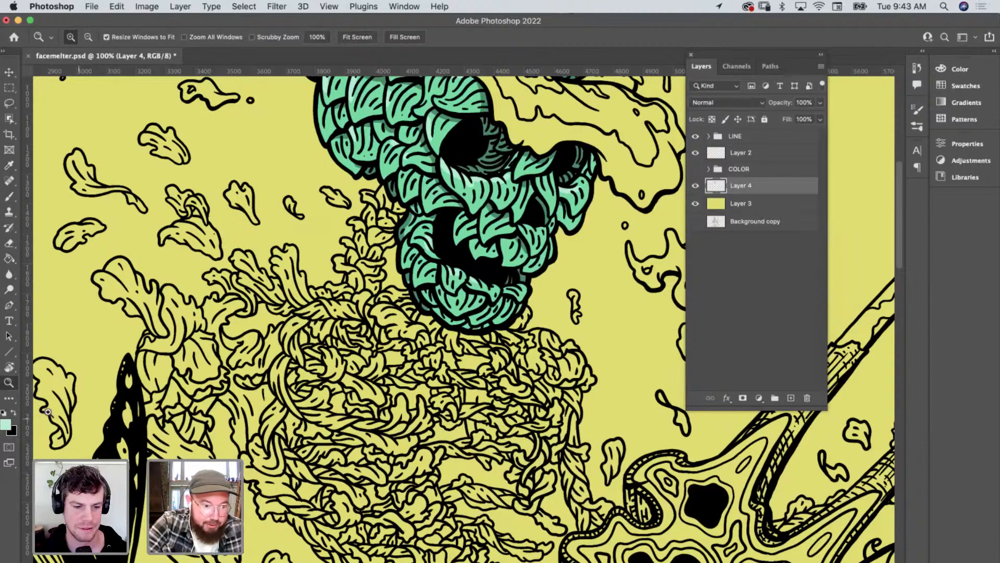
{"action": "left_click", "coordinate": [5, 425]}
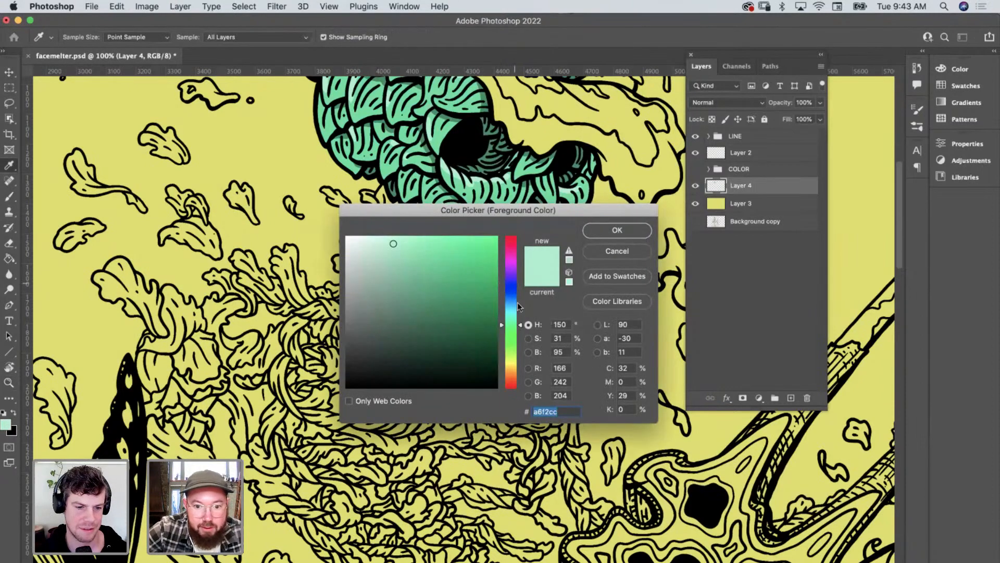
{"action": "left_click_drag", "start_coordinate": [522, 324], "coordinate": [520, 252]}
{"action": "left_click", "coordinate": [432, 268]}
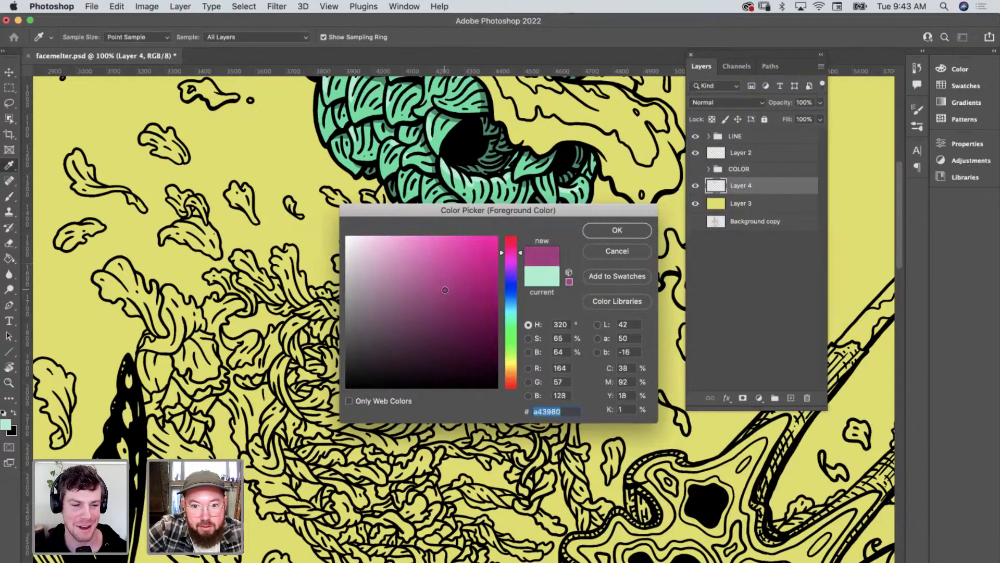
{"action": "left_click", "coordinate": [625, 232]}
{"action": "key", "text": "z"}
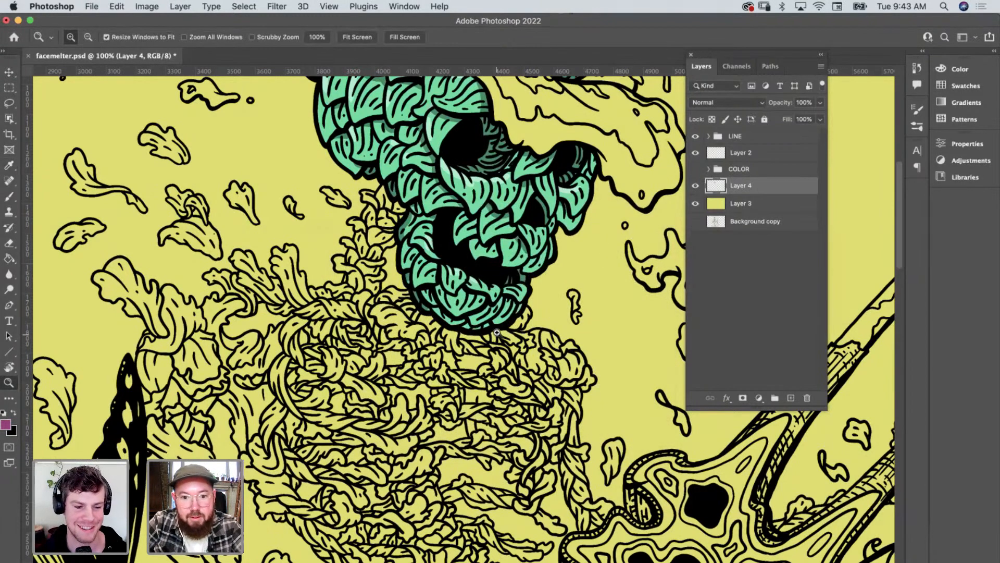
Set the brush size to 15 and paint magenta shading along the curled strand just below the skull's jaw.
{"action": "key", "text": "b"}
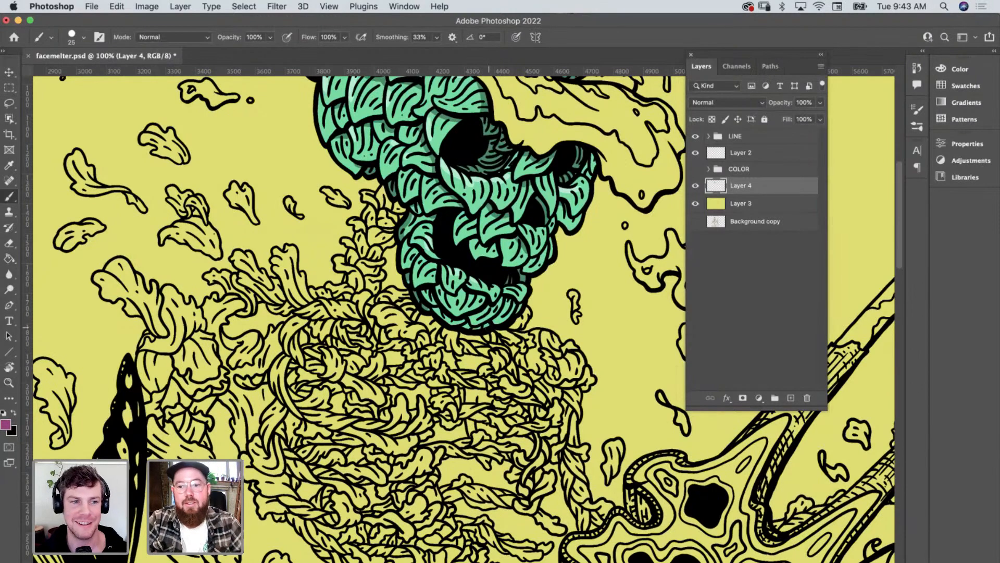
{"action": "scroll", "coordinate": [404, 446], "scroll_direction": "down", "scroll_amount": 3}
{"action": "scroll", "coordinate": [404, 445], "scroll_direction": "right", "scroll_amount": 1}
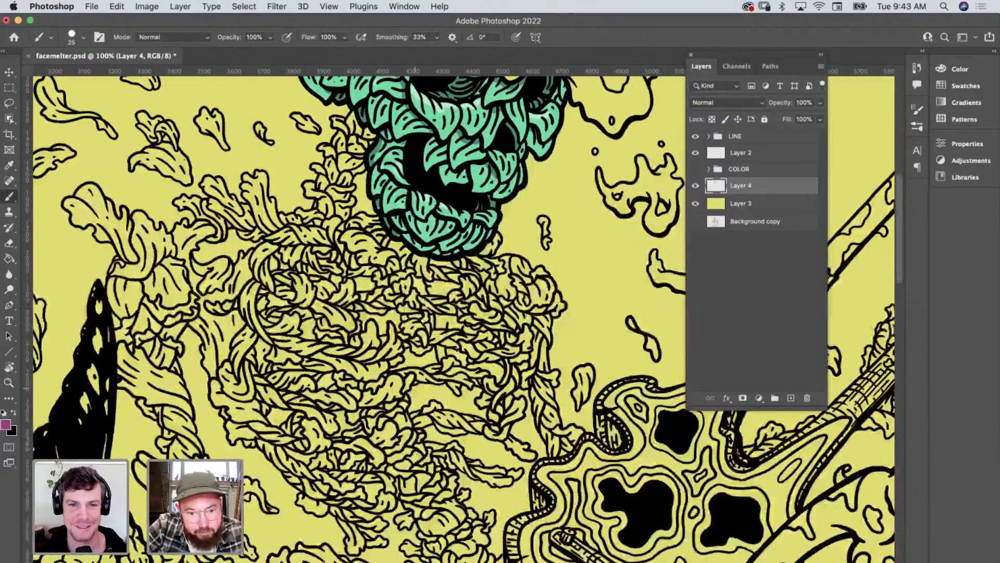
{"action": "key", "text": "z"}
{"action": "left_click", "coordinate": [412, 330]}
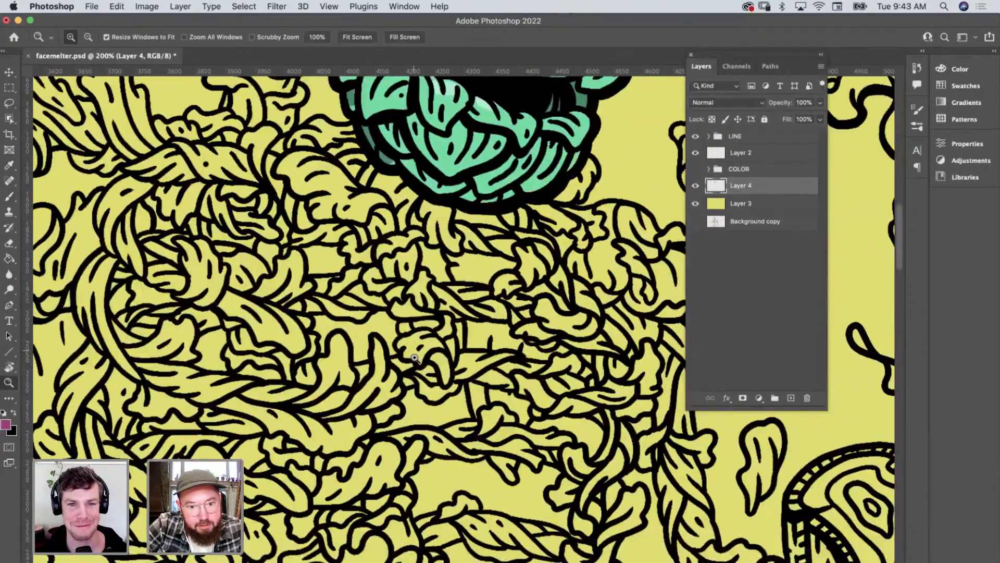
{"action": "key", "text": "b"}
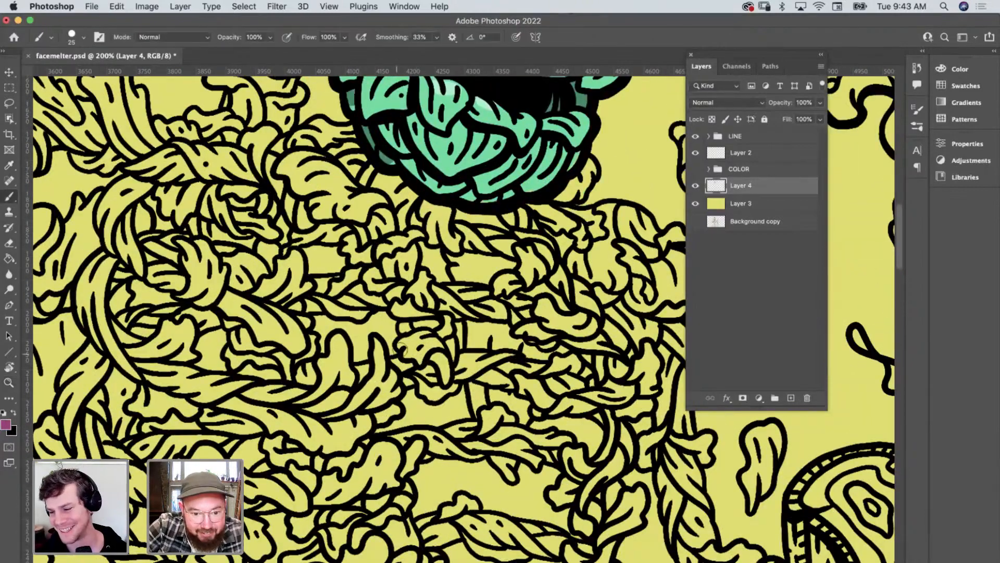
{"action": "key", "text": "bracketleft"}
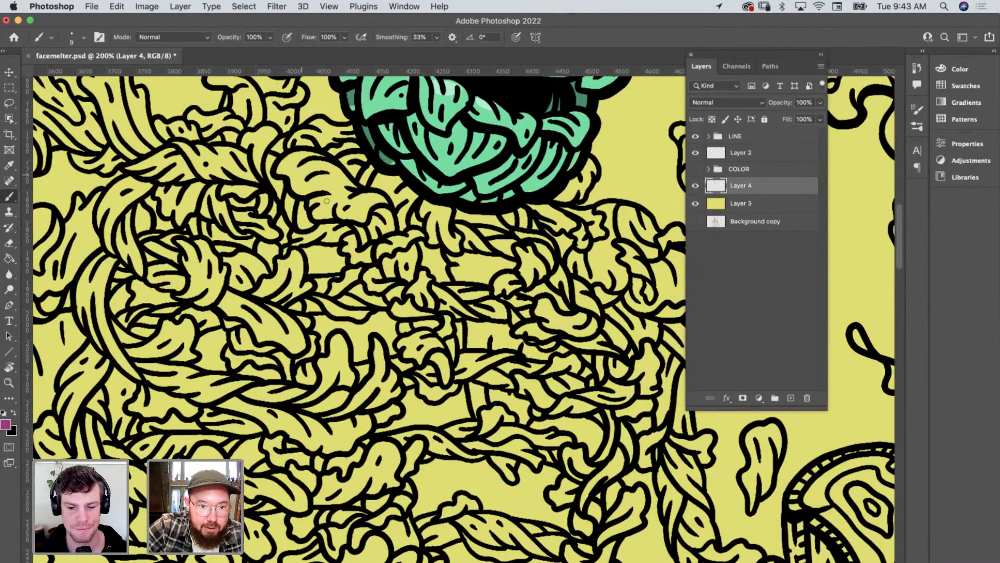
{"action": "key", "text": "bracketright"}
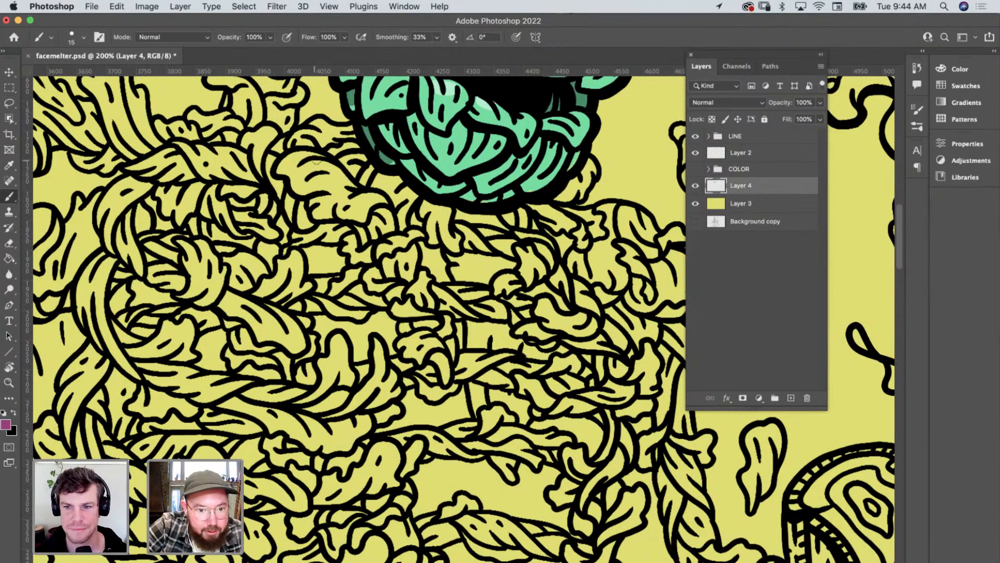
{"action": "mouse_move", "coordinate": [317, 162]}
{"action": "left_mouse_down"}
{"action": "mouse_move", "coordinate": [294, 156]}
{"action": "mouse_move", "coordinate": [282, 173]}
{"action": "mouse_move", "coordinate": [317, 212]}
{"action": "mouse_move", "coordinate": [364, 222]}
{"action": "mouse_move", "coordinate": [349, 249]}
{"action": "left_mouse_up"}
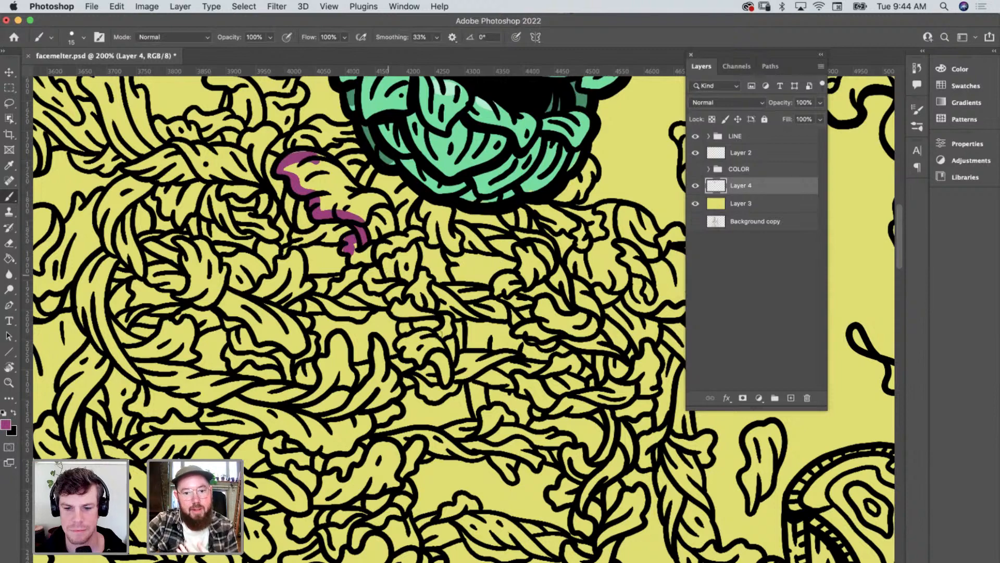
Brush magenta shading on the small curled knot mid-torso and along the twisted strands crossing above it.
{"action": "mouse_move", "coordinate": [442, 374]}
{"action": "left_mouse_down"}
{"action": "mouse_move", "coordinate": [442, 364]}
{"action": "mouse_move", "coordinate": [408, 348]}
{"action": "mouse_move", "coordinate": [404, 322]}
{"action": "left_mouse_up"}
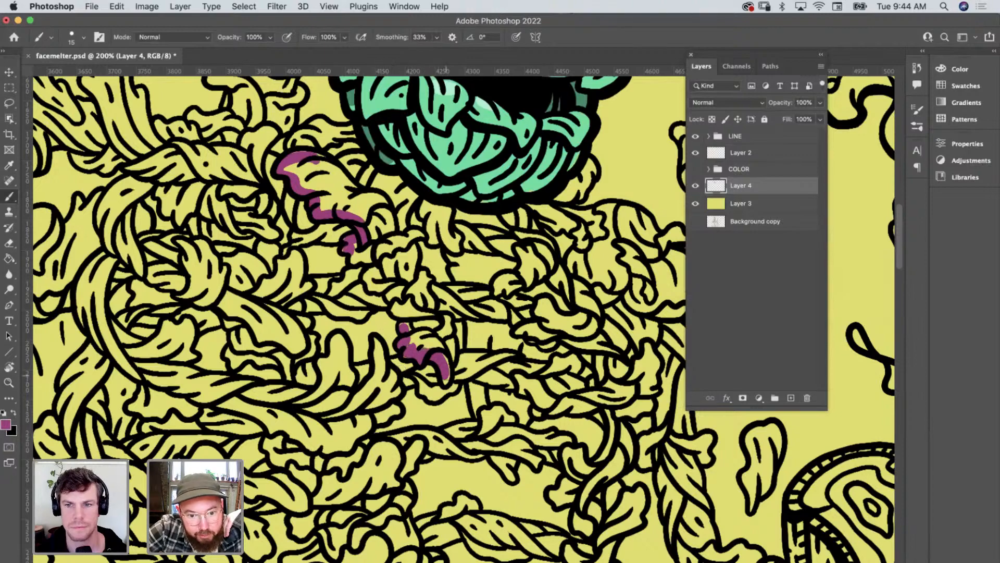
{"action": "mouse_move", "coordinate": [447, 374]}
{"action": "left_mouse_down"}
{"action": "mouse_move", "coordinate": [447, 315]}
{"action": "mouse_move", "coordinate": [437, 320]}
{"action": "mouse_move", "coordinate": [430, 302]}
{"action": "mouse_move", "coordinate": [516, 317]}
{"action": "left_mouse_up"}
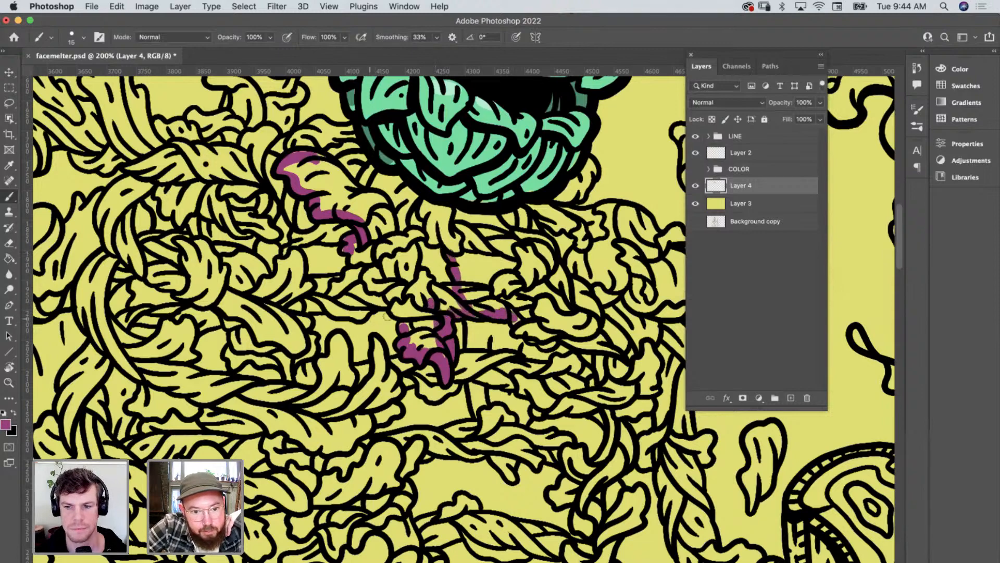
{"action": "mouse_move", "coordinate": [422, 305]}
{"action": "left_mouse_down"}
{"action": "mouse_move", "coordinate": [393, 310]}
{"action": "mouse_move", "coordinate": [430, 314]}
{"action": "mouse_move", "coordinate": [326, 305]}
{"action": "left_mouse_up"}
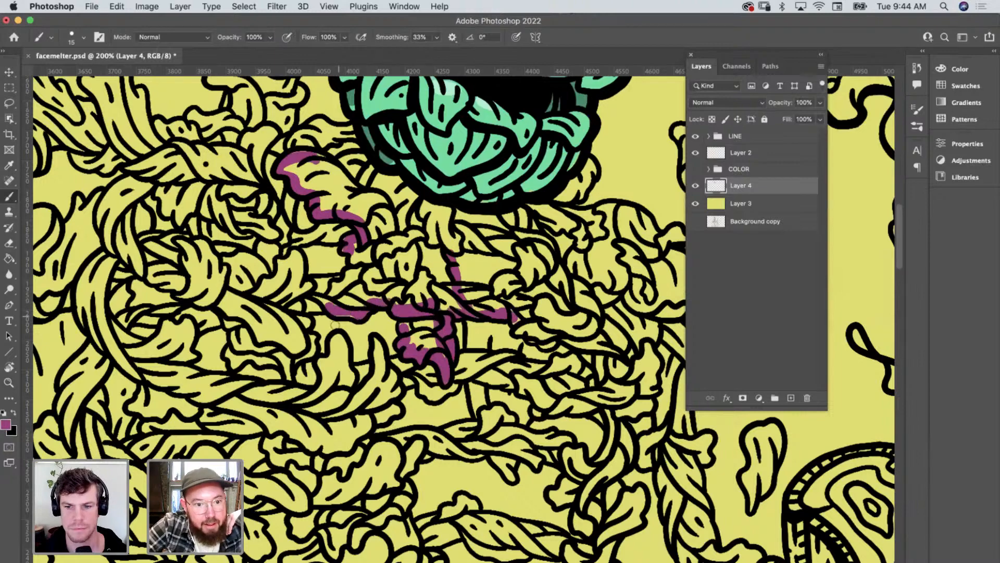
Undo the magenta brush strokes painted on the torso strands.
{"action": "scroll", "coordinate": [462, 315], "scroll_direction": "left", "scroll_amount": 3}
{"action": "scroll", "coordinate": [463, 315], "scroll_direction": "down", "scroll_amount": 2}
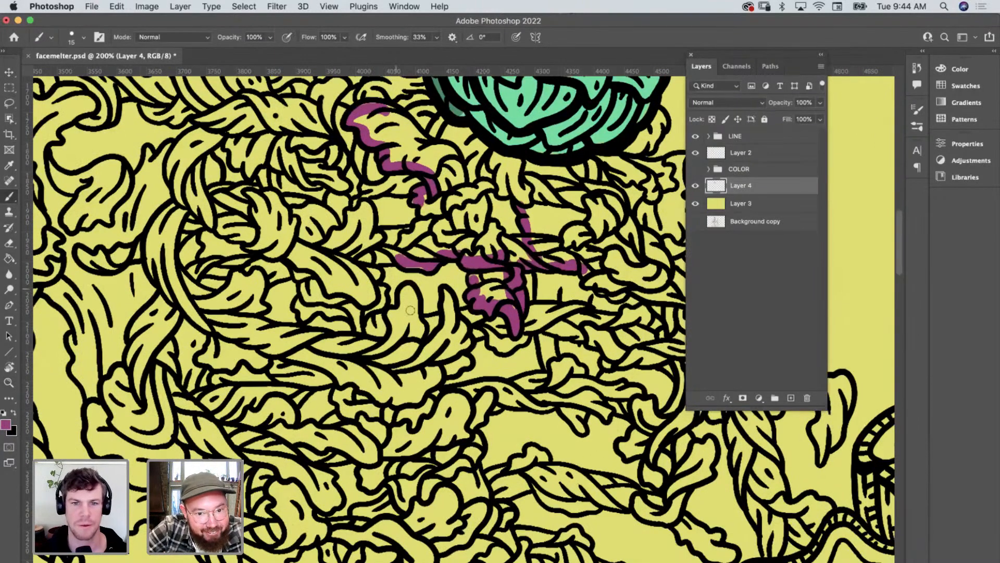
{"action": "scroll", "coordinate": [419, 328], "scroll_direction": "up", "scroll_amount": 5}
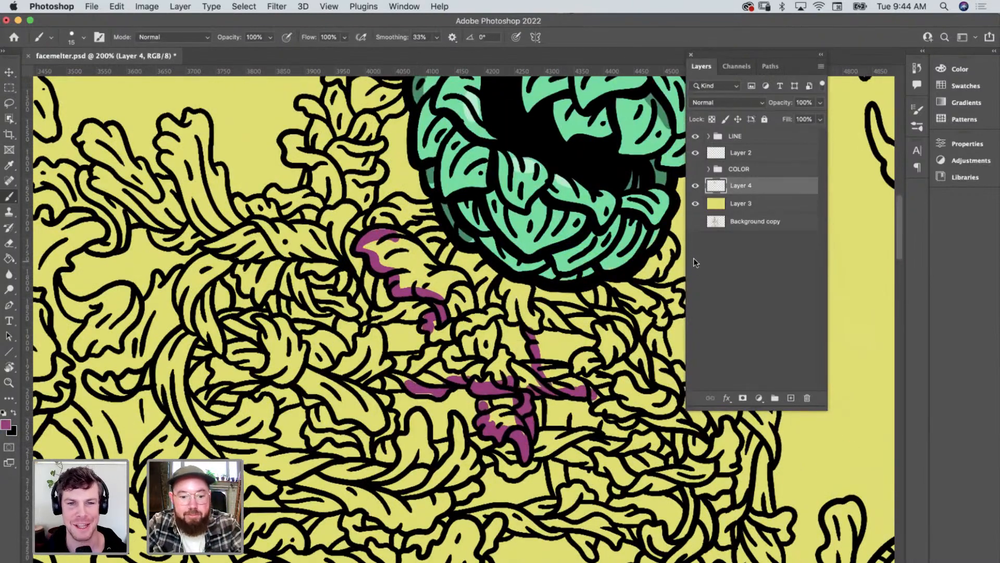
{"action": "key", "text": "super+z"}
{"action": "key", "text": "super+z"}
{"action": "key", "text": "super+z"}
{"action": "key", "text": "super+z"}
{"action": "key", "text": "super+z"}
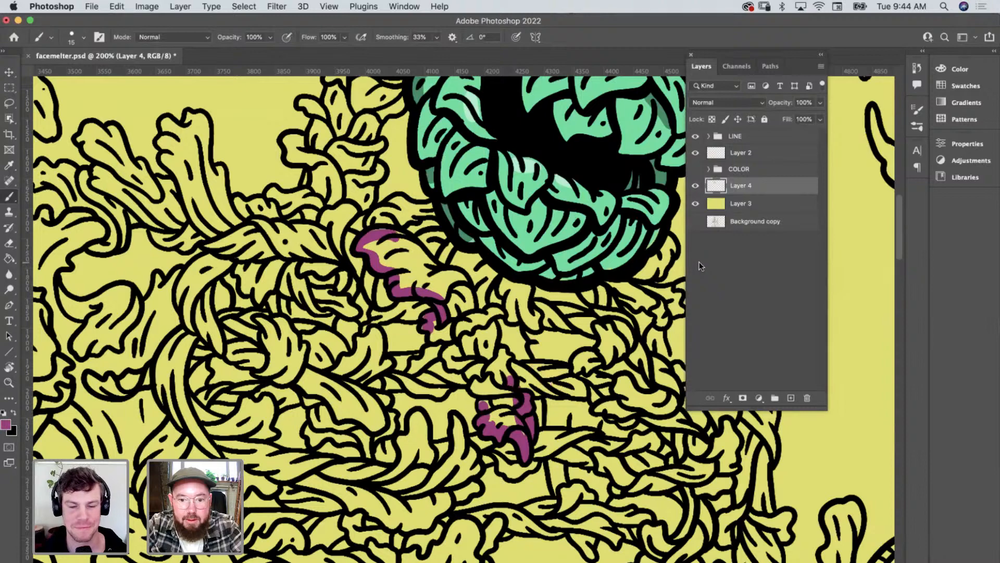
{"action": "key", "text": "super+z"}
{"action": "key", "text": "super+z"}
{"action": "key", "text": "super+z"}
{"action": "key", "text": "super+z"}
{"action": "key", "text": "super+z"}
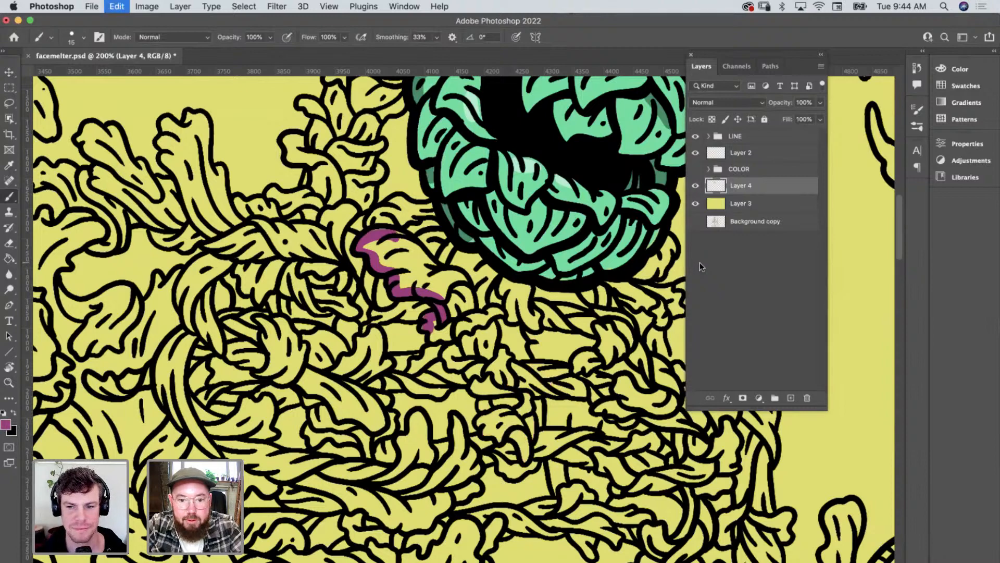
Expand the COLOR layer group and toggle its visibility to preview the finished coloring.
{"action": "left_click", "coordinate": [739, 175]}
{"action": "left_click", "coordinate": [709, 170]}
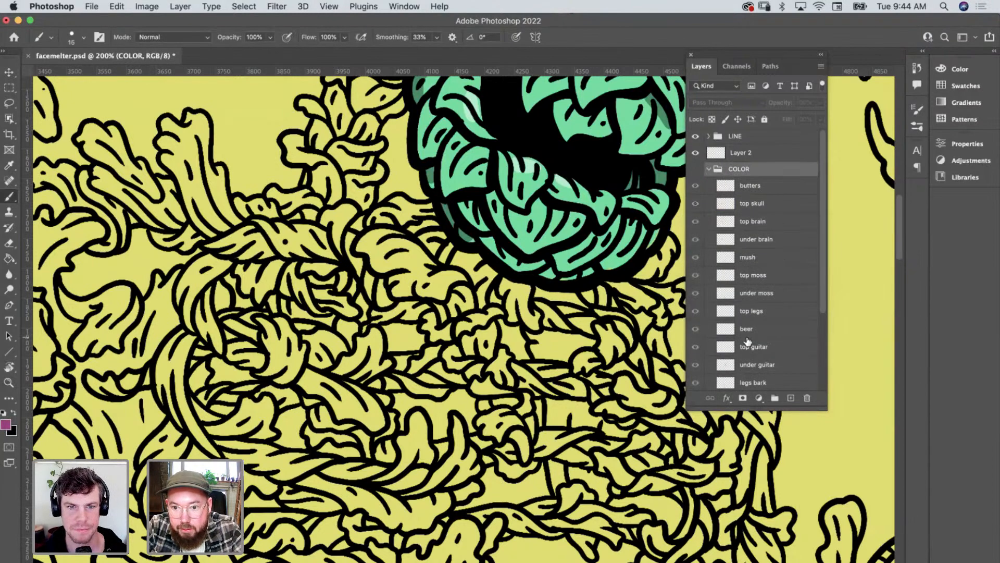
{"action": "left_click", "coordinate": [697, 382]}
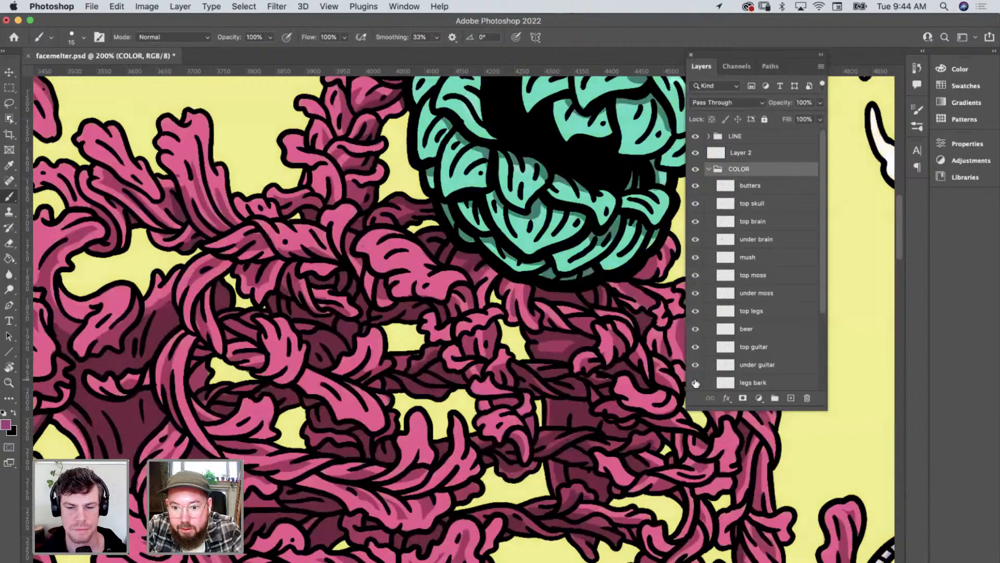
{"action": "left_click", "coordinate": [697, 169]}
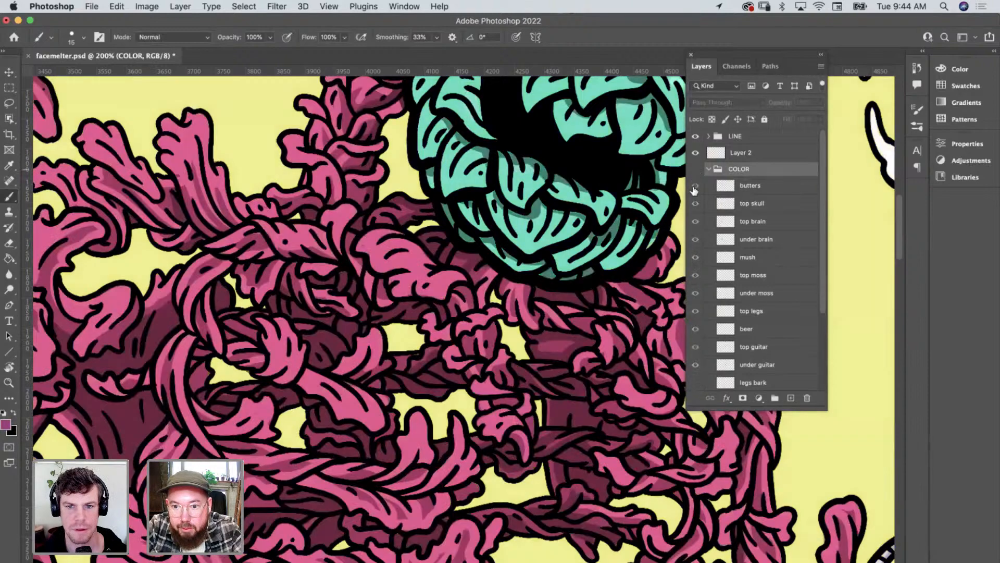
Show the COLOR group and hide its layers from top skeleton up through butters.
{"action": "scroll", "coordinate": [735, 348], "scroll_direction": "down", "scroll_amount": 2}
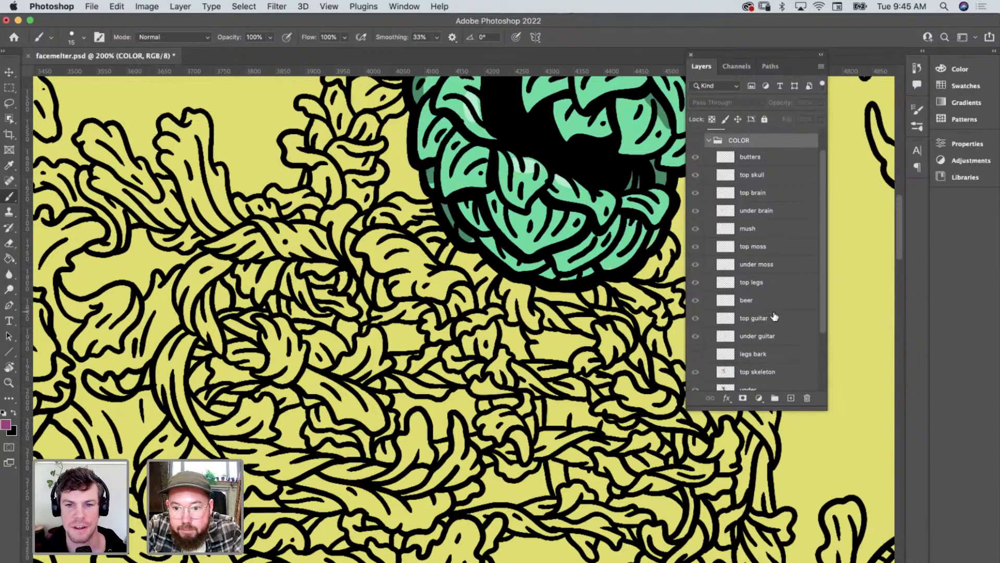
{"action": "left_click", "coordinate": [696, 353]}
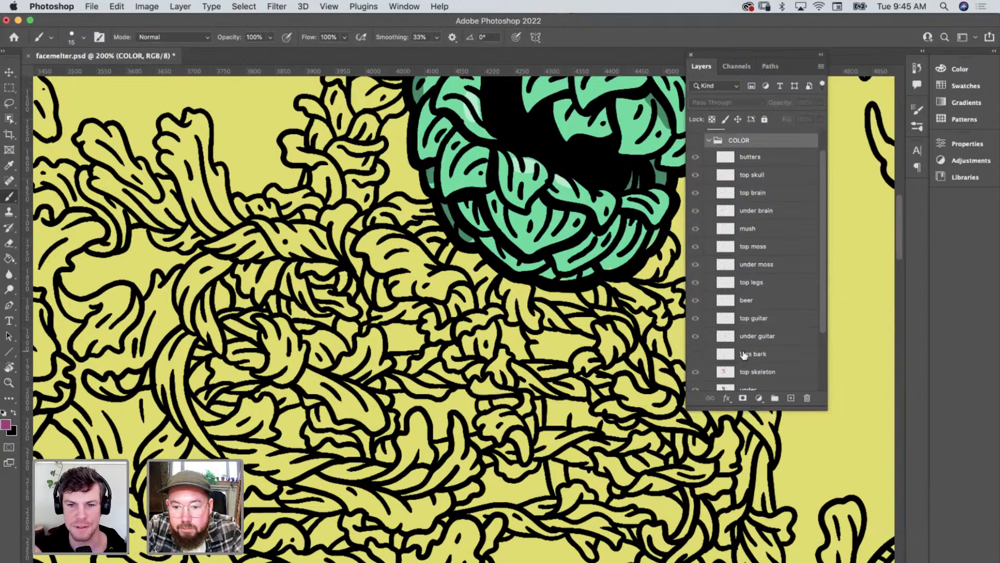
{"action": "left_click", "coordinate": [696, 353]}
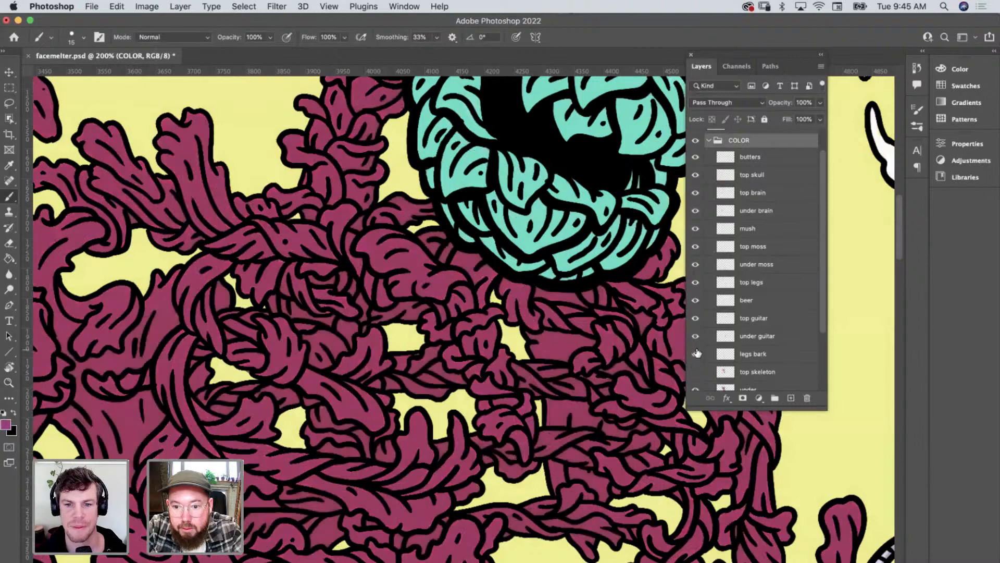
{"action": "left_click_drag", "start_coordinate": [698, 353], "coordinate": [697, 159]}
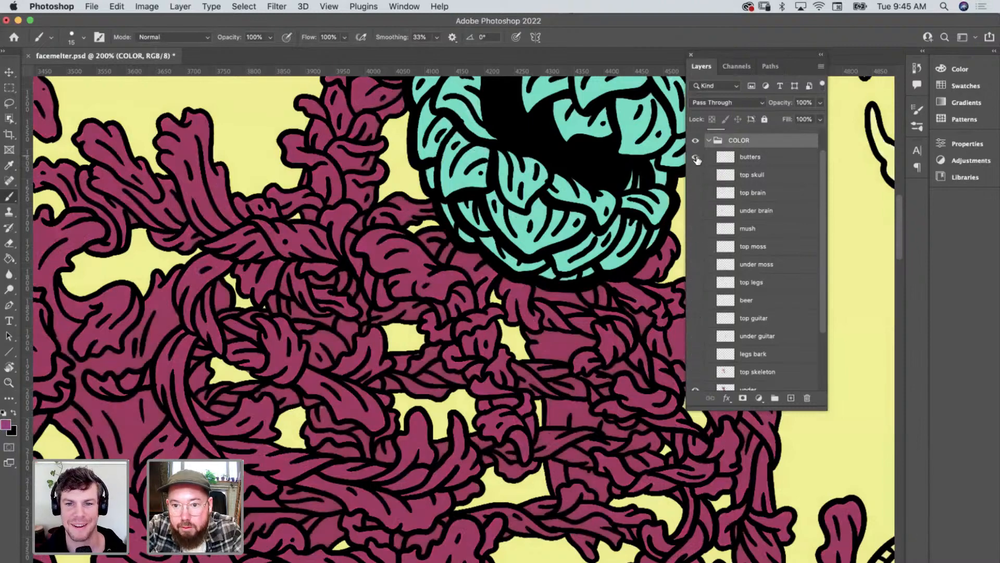
Toggle the under layer off and on to examine the base flat colors beneath the line art.
{"action": "scroll", "coordinate": [696, 246], "scroll_direction": "down", "scroll_amount": 3}
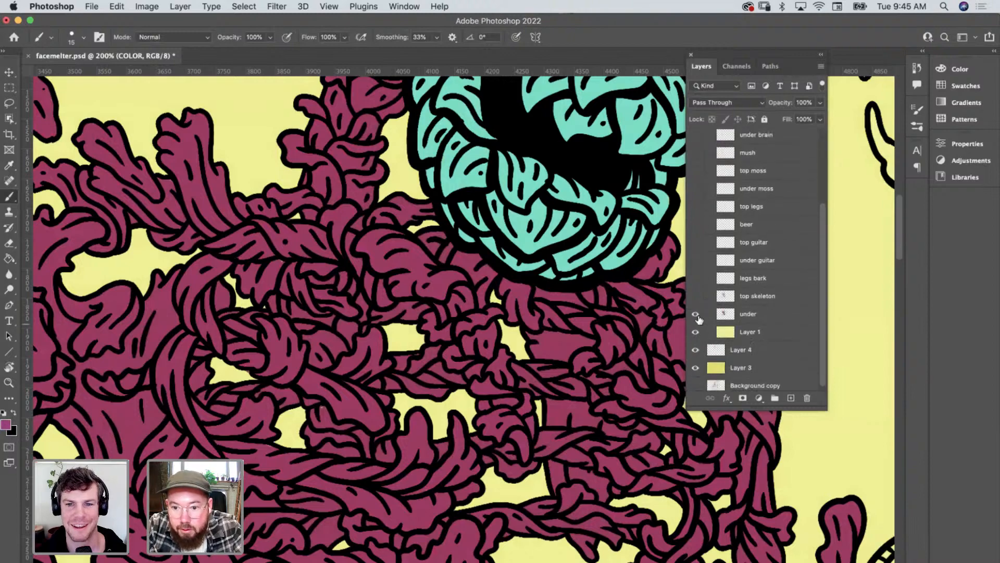
{"action": "left_click", "coordinate": [696, 314]}
{"action": "left_click", "coordinate": [696, 314]}
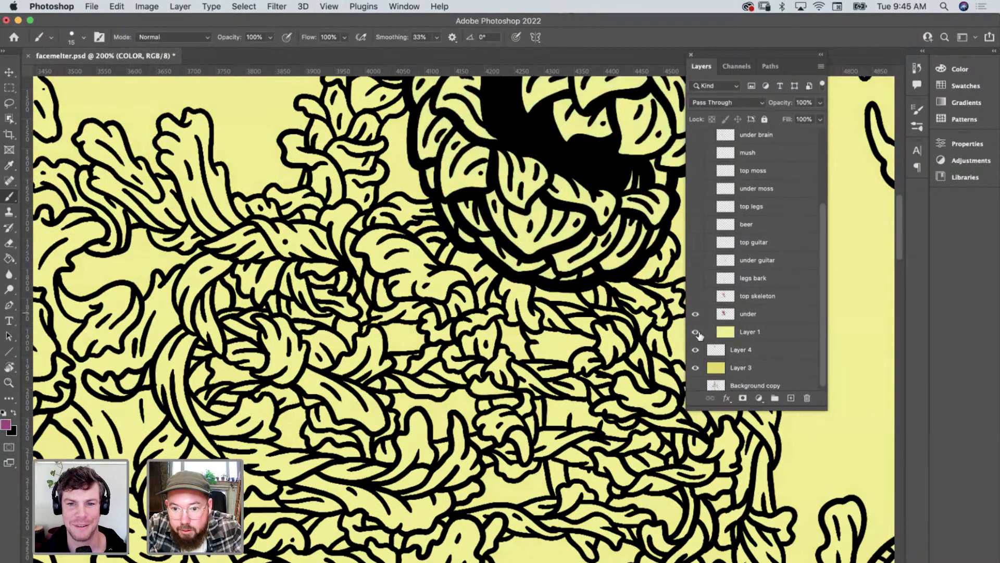
{"action": "scroll", "coordinate": [714, 384], "scroll_direction": "down", "scroll_amount": 1}
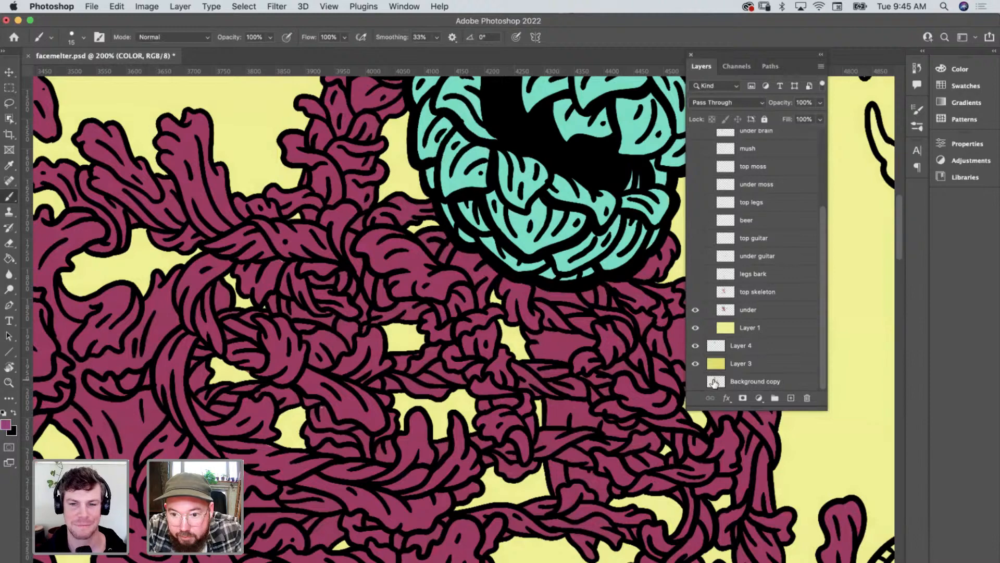
{"action": "scroll", "coordinate": [714, 384], "scroll_direction": "up", "scroll_amount": 5}
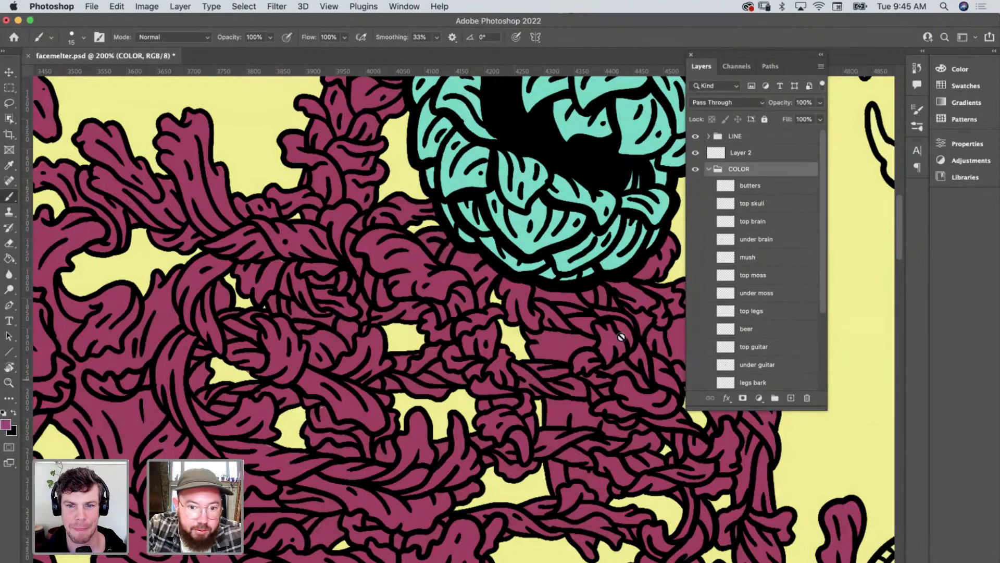
{"action": "left_click", "coordinate": [566, 342]}
{"action": "left_click", "coordinate": [589, 216]}
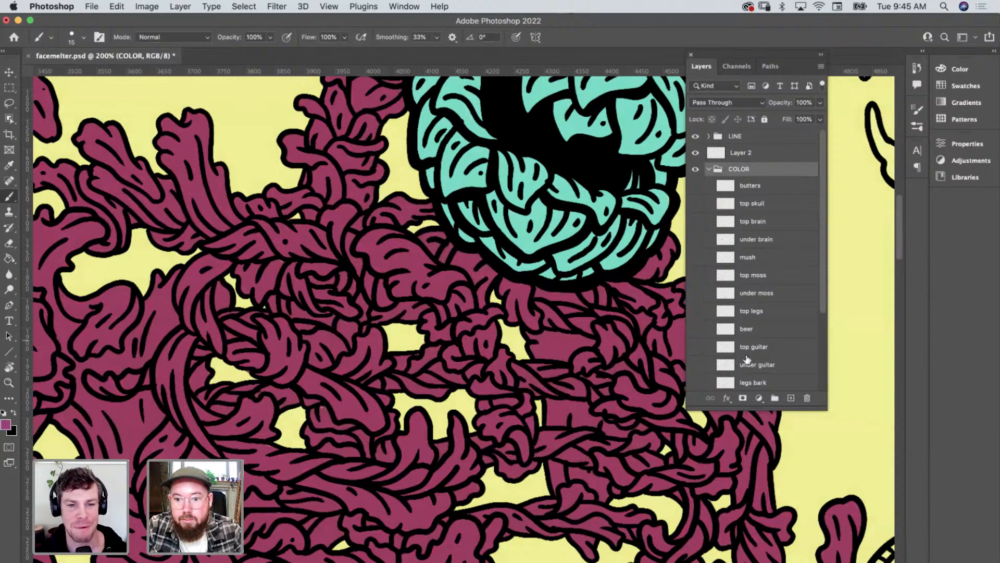
Delete Layer 4, located just below the COLOR group.
{"action": "scroll", "coordinate": [746, 361], "scroll_direction": "down", "scroll_amount": 3}
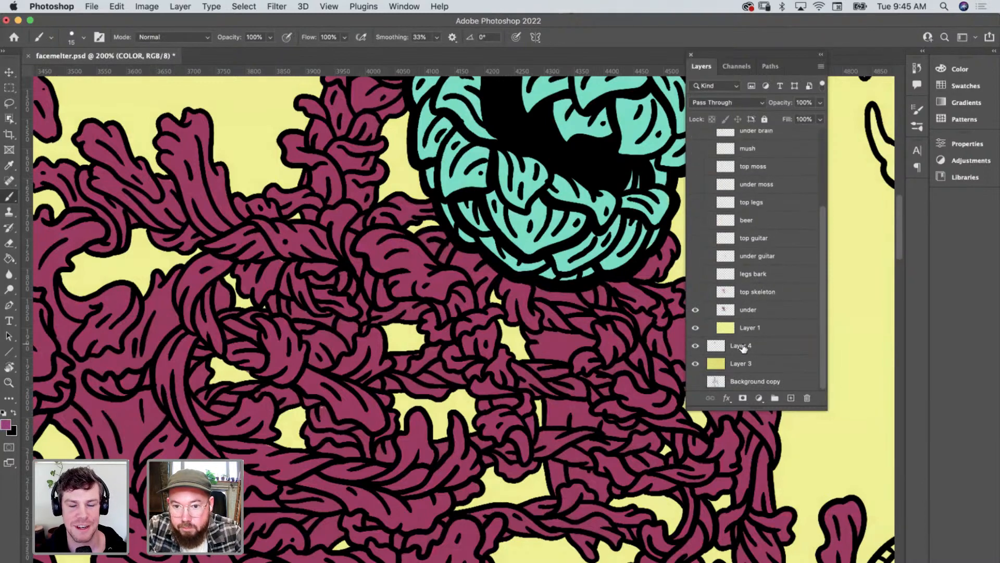
{"action": "left_click", "coordinate": [741, 348]}
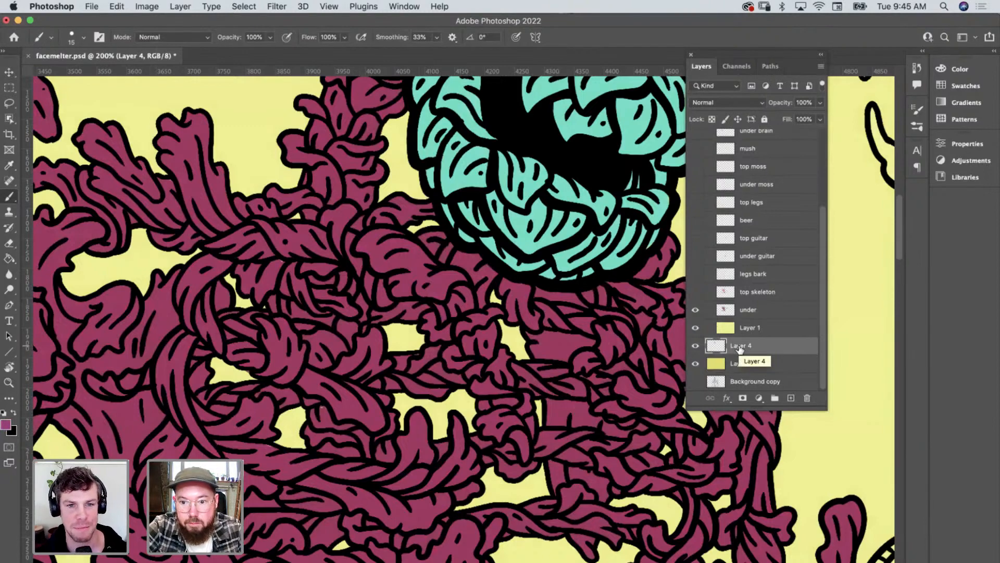
{"action": "key", "text": "Delete"}
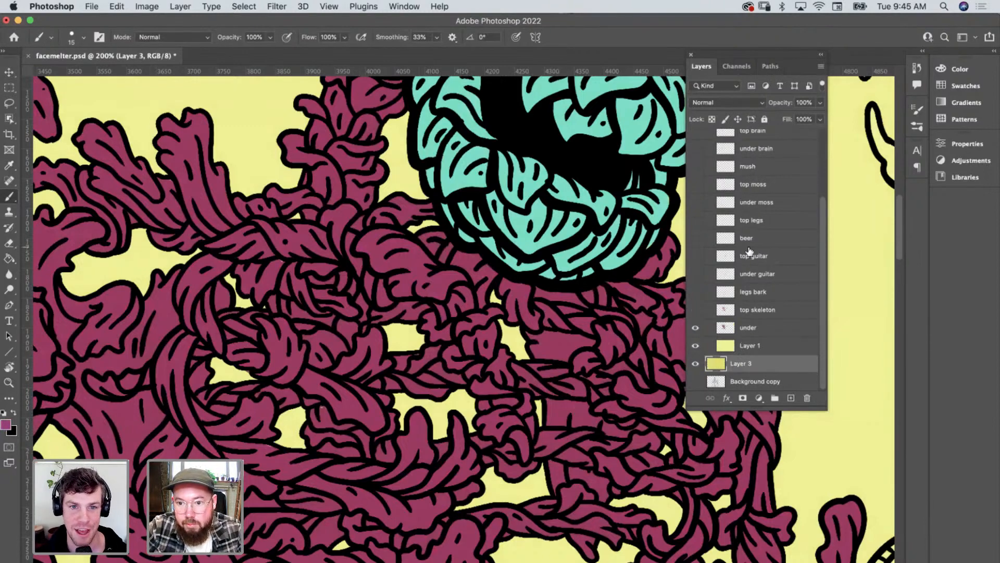
{"action": "scroll", "coordinate": [743, 265], "scroll_direction": "up", "scroll_amount": 3}
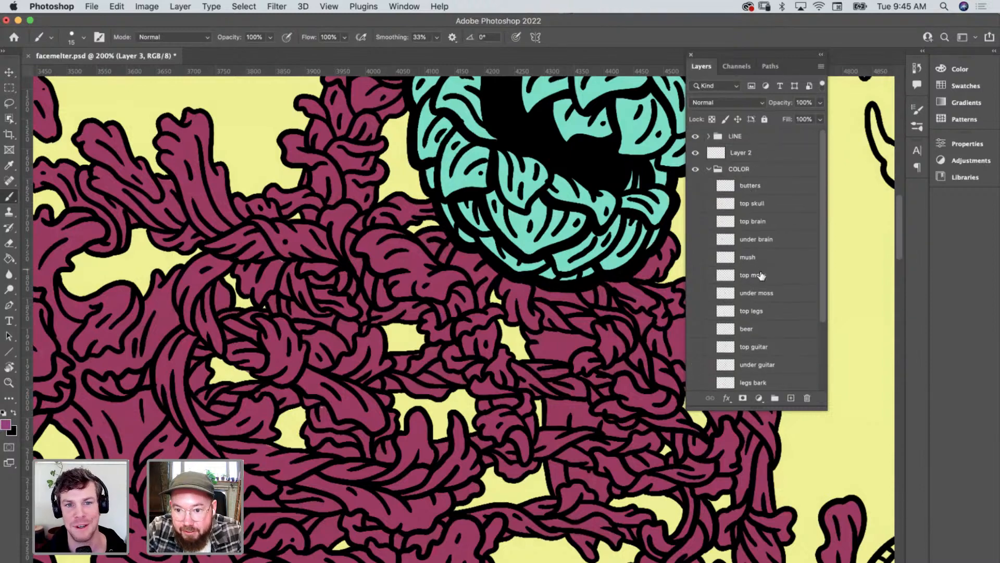
Show the top skull layer in the COLOR group and inspect the coloring on the skull.
{"action": "left_click", "coordinate": [701, 204]}
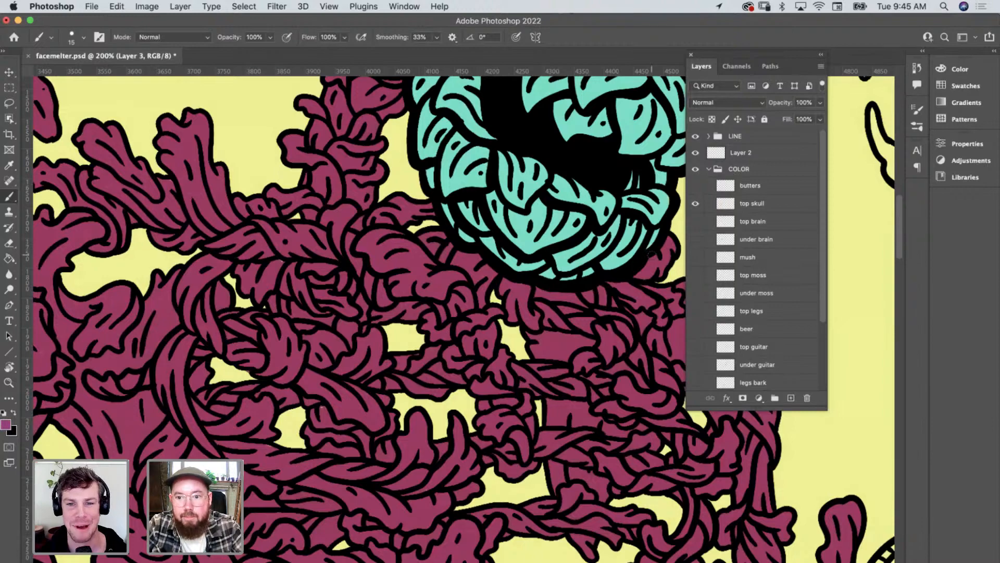
{"action": "scroll", "coordinate": [651, 254], "scroll_direction": "up", "scroll_amount": 10}
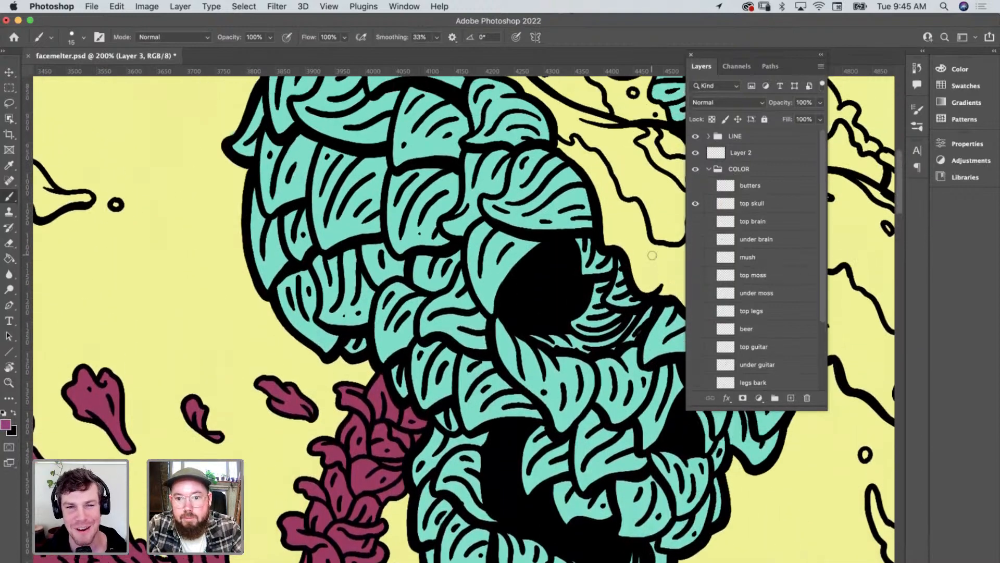
{"action": "scroll", "coordinate": [652, 255], "scroll_direction": "up", "scroll_amount": 1}
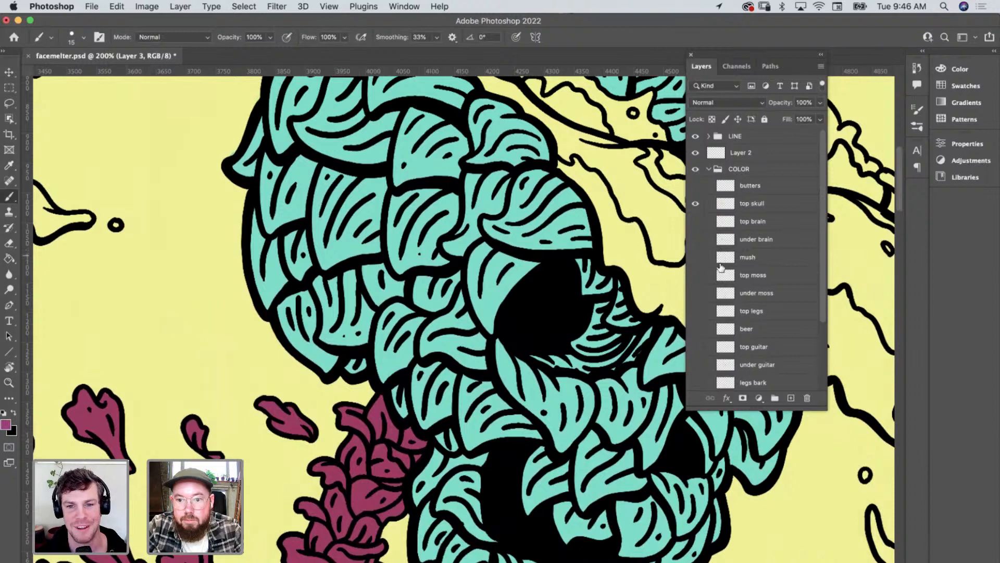
Examine the remaining COLOR group layers and the flats around the butterfly wings, brain, teal petals and maroon vines.
{"action": "scroll", "coordinate": [723, 301], "scroll_direction": "down", "scroll_amount": 3}
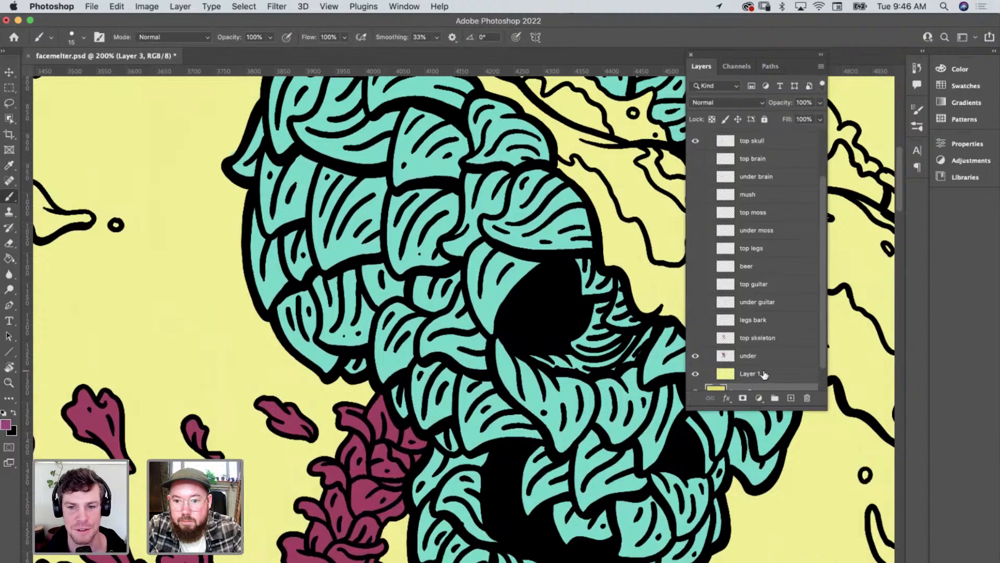
{"action": "scroll", "coordinate": [755, 371], "scroll_direction": "down", "scroll_amount": 2}
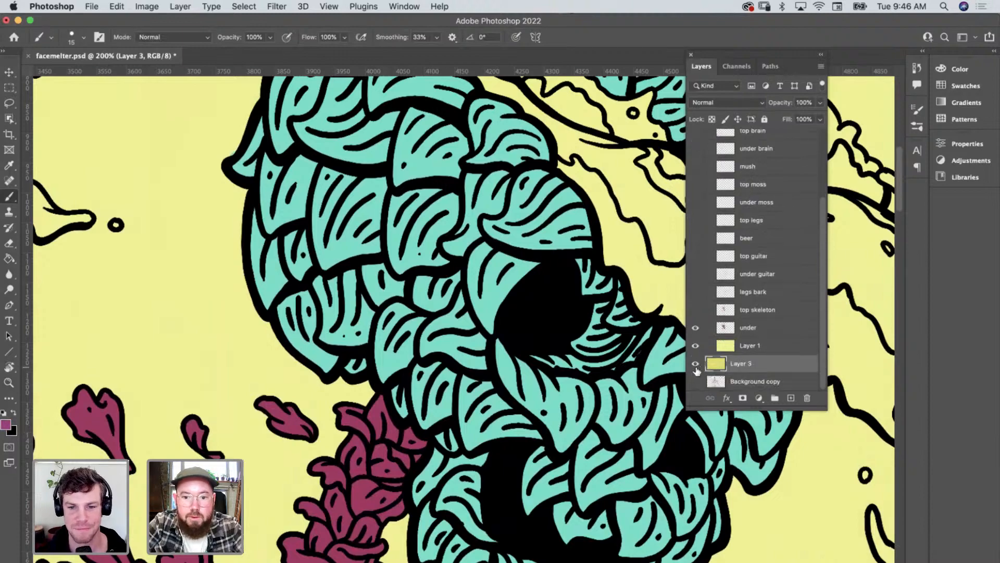
{"action": "scroll", "coordinate": [609, 383], "scroll_direction": "down", "scroll_amount": 5}
{"action": "scroll", "coordinate": [609, 383], "scroll_direction": "left", "scroll_amount": 10}
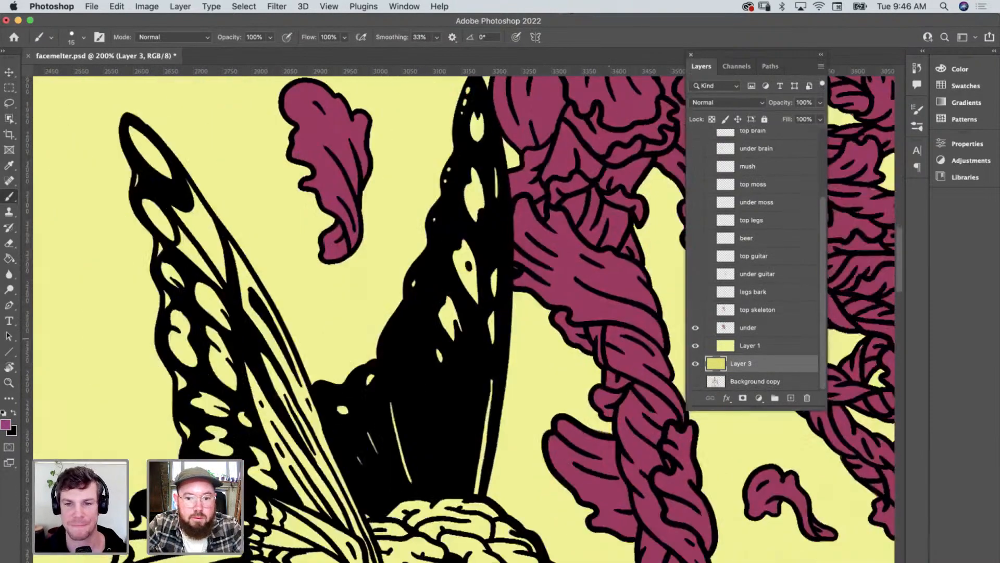
{"action": "scroll", "coordinate": [610, 383], "scroll_direction": "right", "scroll_amount": 10}
{"action": "scroll", "coordinate": [610, 383], "scroll_direction": "down", "scroll_amount": 2}
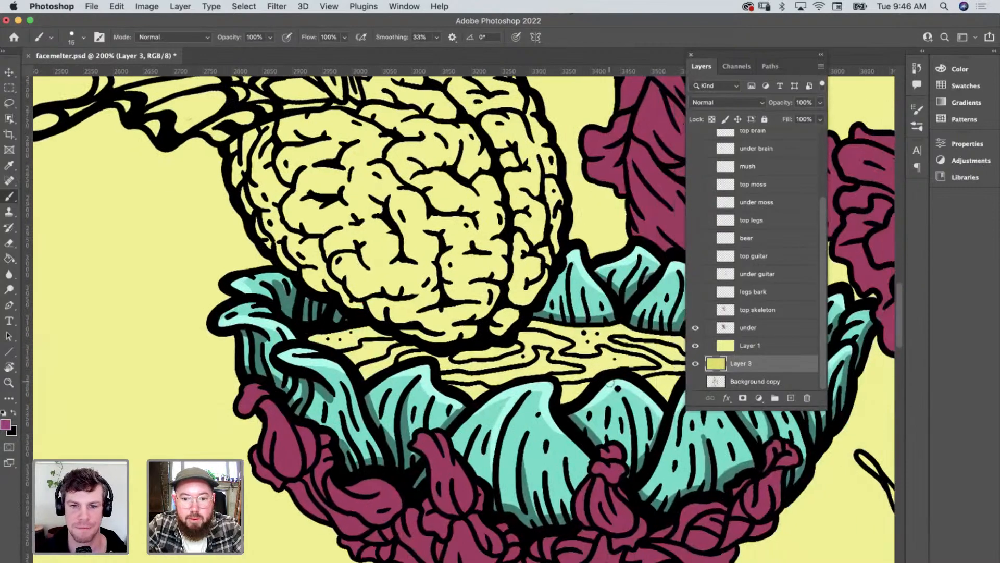
{"action": "scroll", "coordinate": [609, 383], "scroll_direction": "right", "scroll_amount": 2}
{"action": "scroll", "coordinate": [610, 383], "scroll_direction": "up", "scroll_amount": 1}
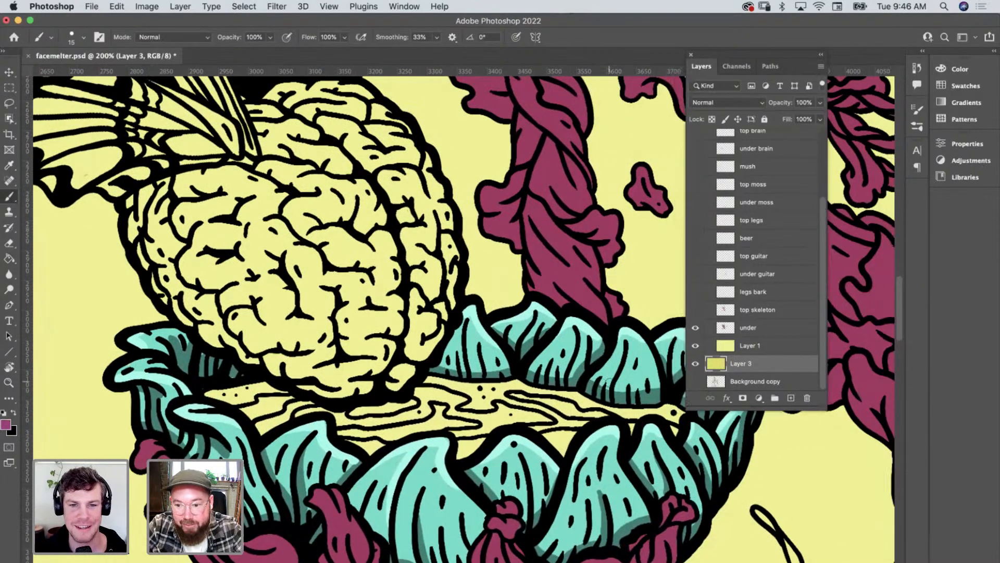
{"action": "scroll", "coordinate": [610, 382], "scroll_direction": "right", "scroll_amount": 1}
{"action": "scroll", "coordinate": [610, 383], "scroll_direction": "up", "scroll_amount": 1}
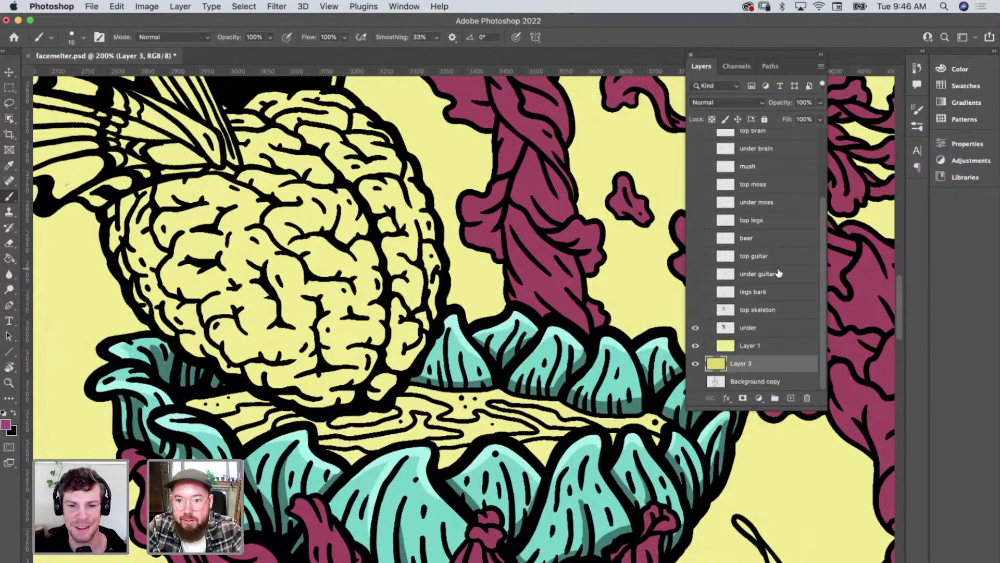
{"action": "scroll", "coordinate": [778, 273], "scroll_direction": "up", "scroll_amount": 3}
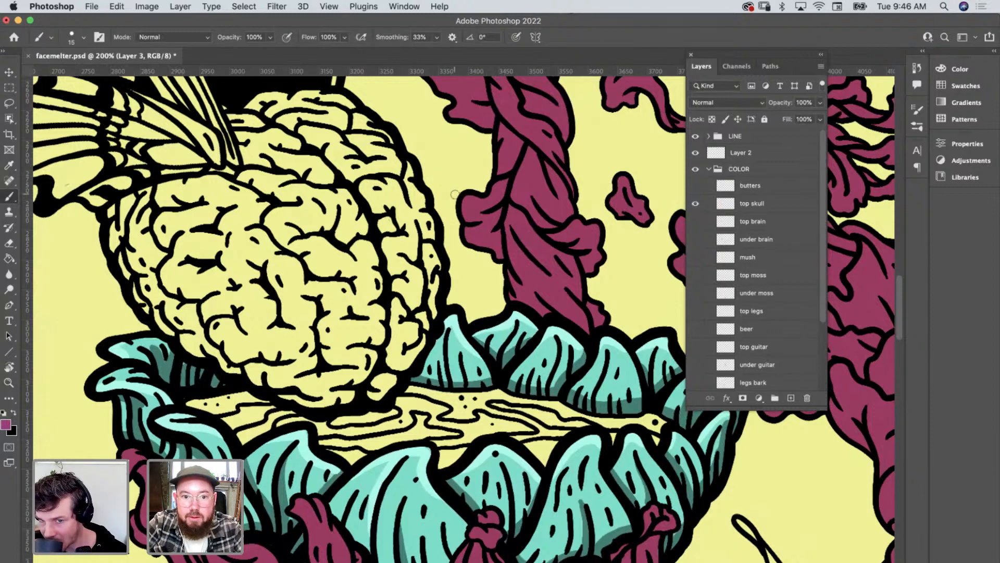
Add a new layer and move it to the top of the layer stack, above the LINE group.
{"action": "scroll", "coordinate": [455, 194], "scroll_direction": "up", "scroll_amount": 10}
{"action": "scroll", "coordinate": [455, 195], "scroll_direction": "right", "scroll_amount": 5}
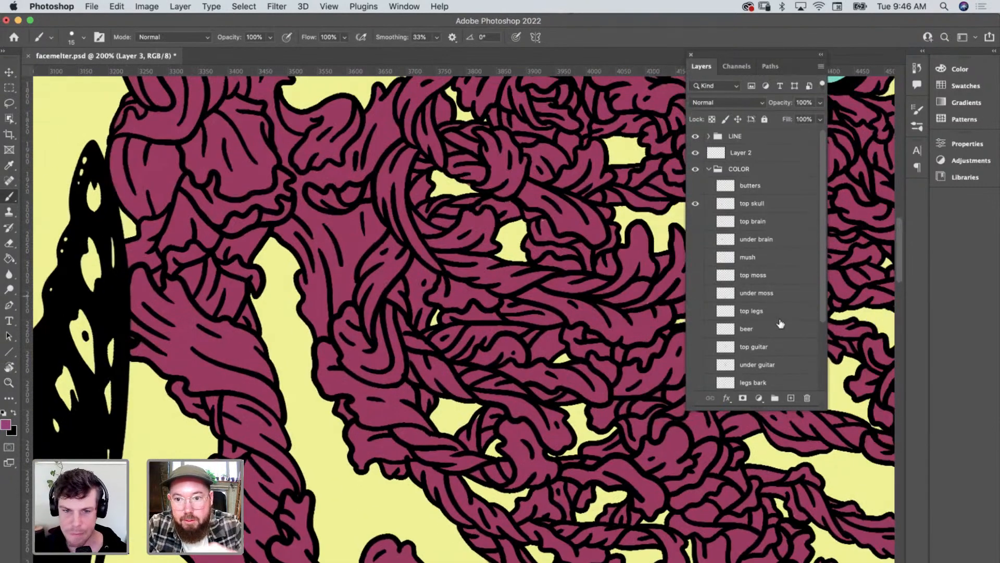
{"action": "left_click", "coordinate": [792, 399]}
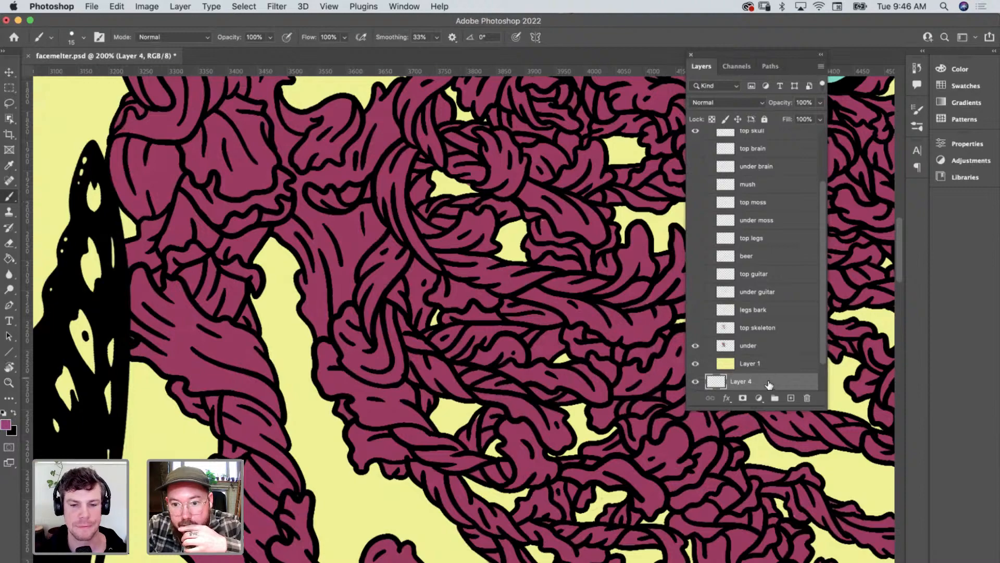
{"action": "left_click_drag", "start_coordinate": [768, 385], "coordinate": [785, 132]}
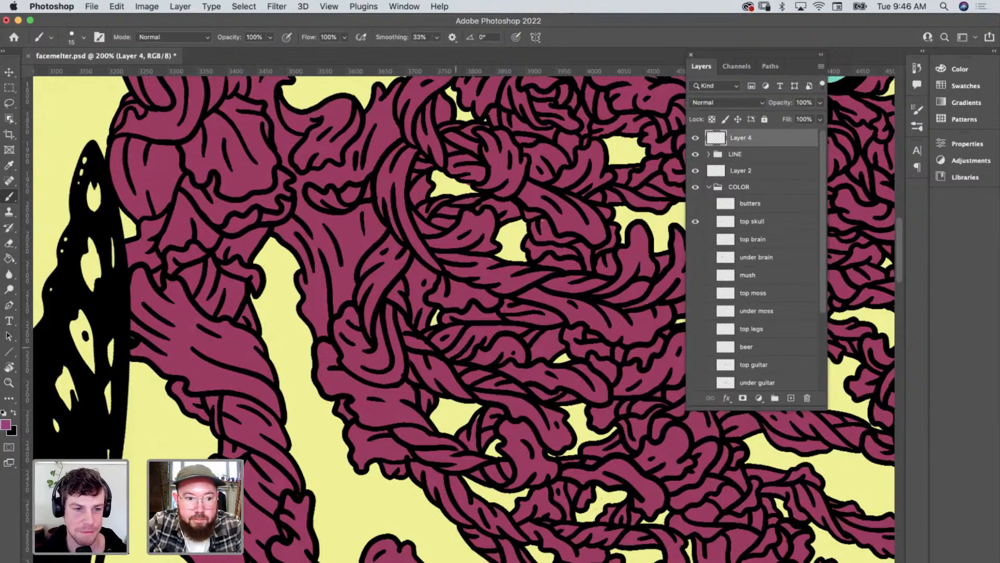
Set the foreground color to light pink ef9abc and switch to the Brush tool.
{"action": "key", "text": "i"}
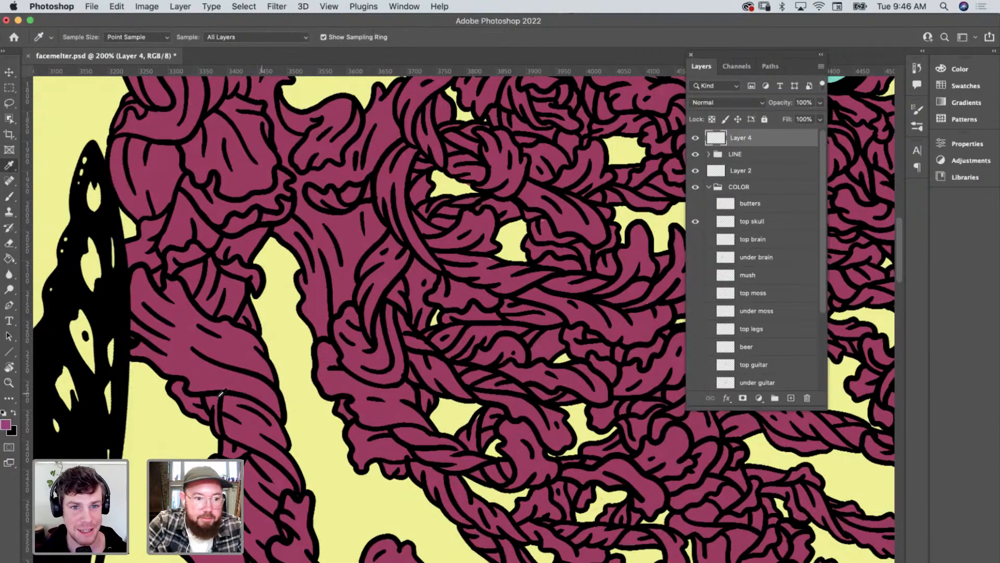
{"action": "left_click", "coordinate": [6, 425]}
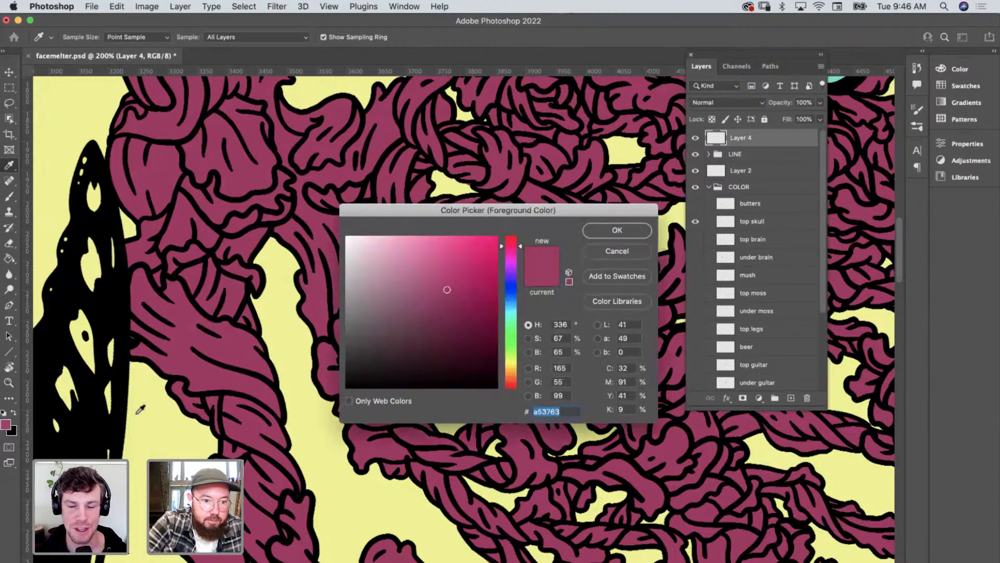
{"action": "left_click_drag", "start_coordinate": [416, 262], "coordinate": [410, 244]}
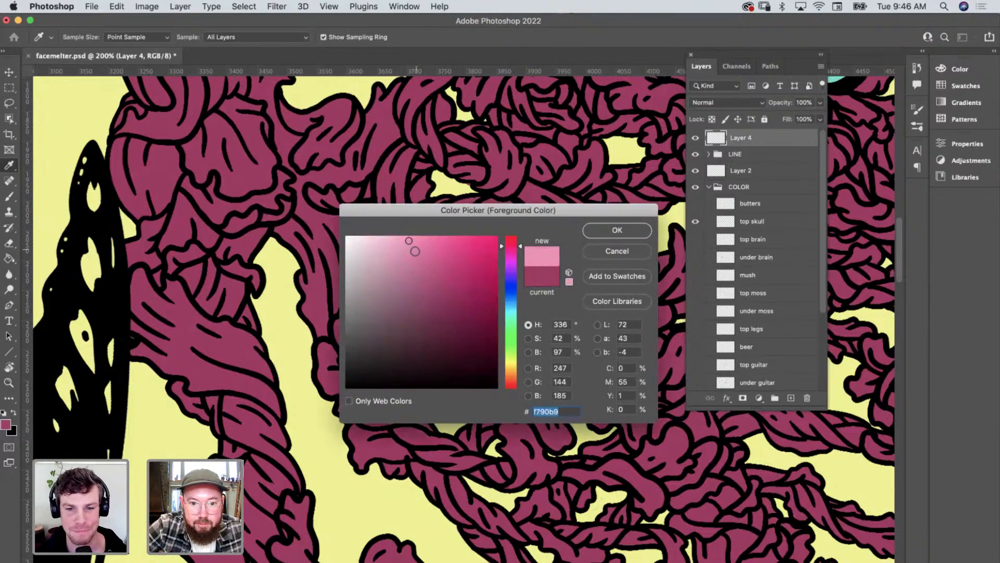
{"action": "left_click", "coordinate": [413, 249]}
{"action": "left_click", "coordinate": [399, 245]}
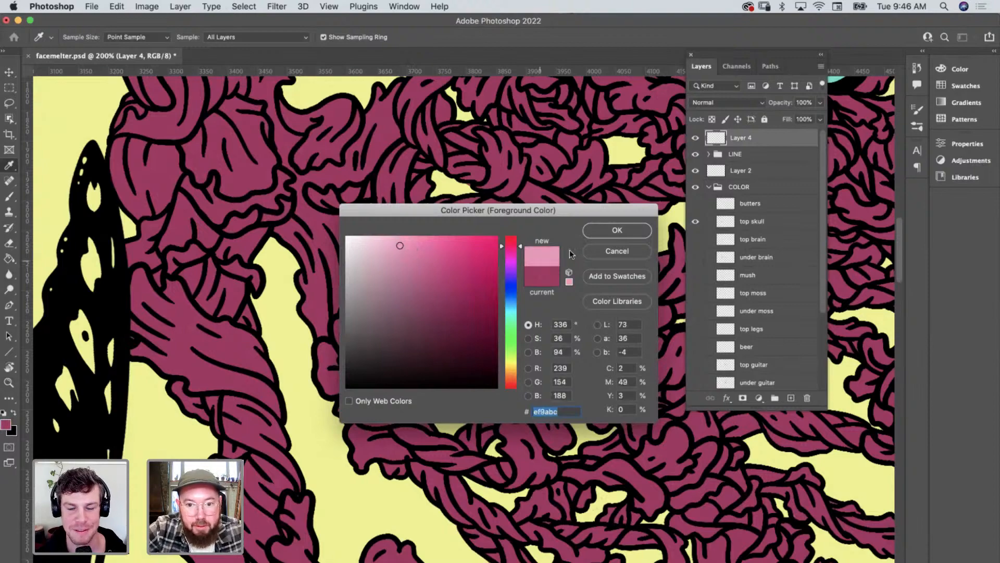
{"action": "left_click", "coordinate": [604, 233]}
{"action": "key", "text": "b"}
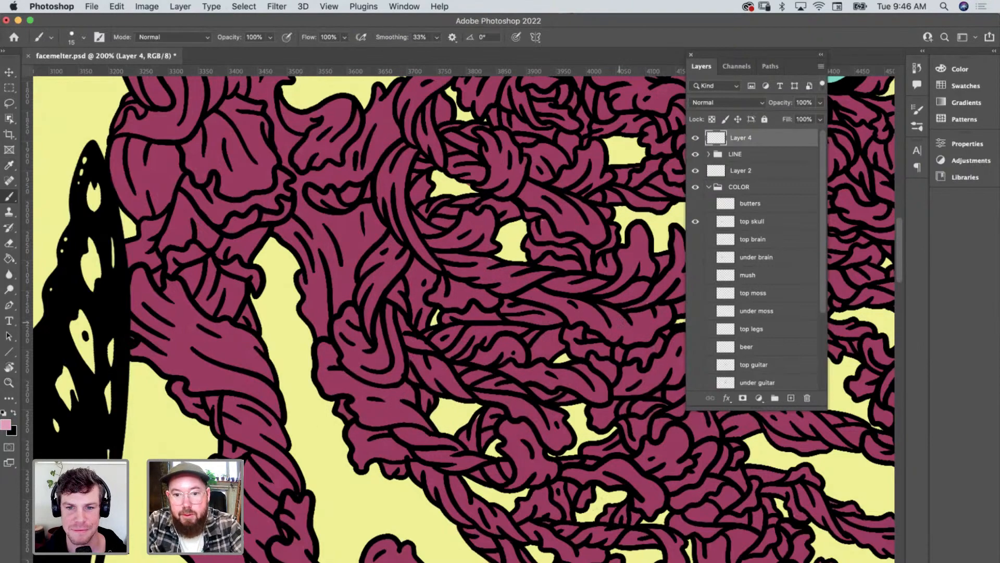
Move Layer 4 below Layer 2 so it sits directly above the COLOR group.
{"action": "scroll", "coordinate": [618, 328], "scroll_direction": "up", "scroll_amount": 5}
{"action": "scroll", "coordinate": [618, 328], "scroll_direction": "right", "scroll_amount": 5}
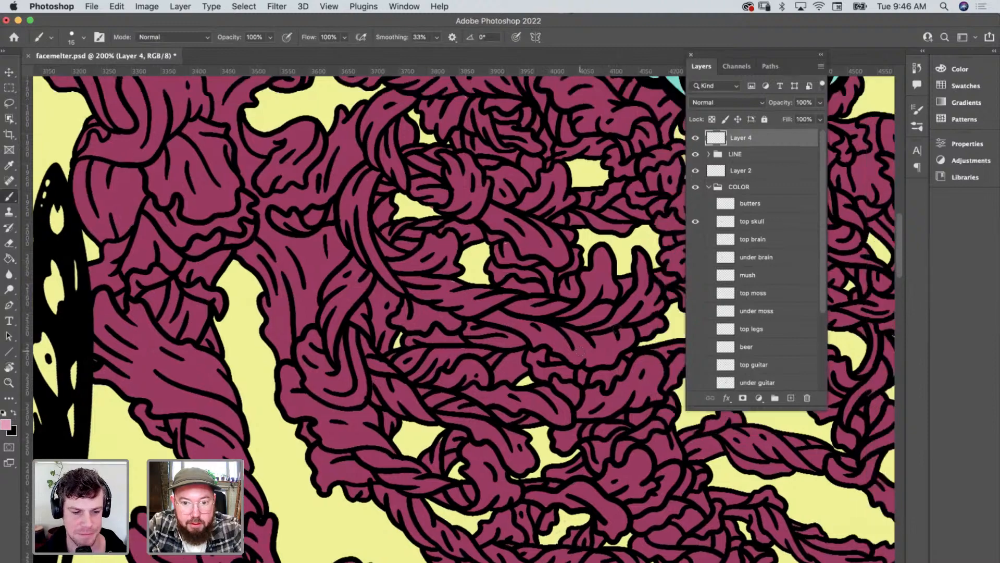
{"action": "scroll", "coordinate": [617, 329], "scroll_direction": "up", "scroll_amount": 2}
{"action": "scroll", "coordinate": [618, 328], "scroll_direction": "right", "scroll_amount": 2}
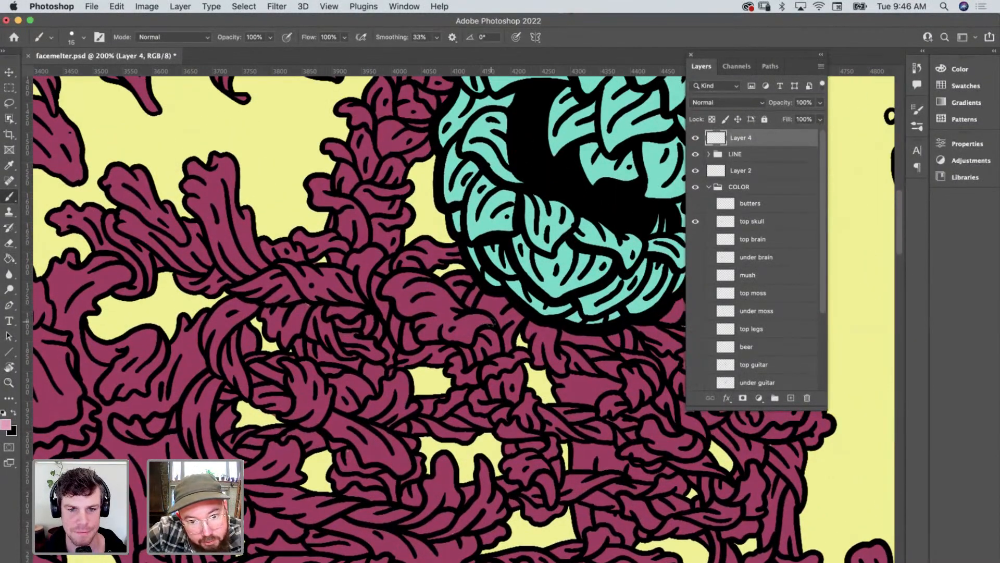
{"action": "left_click_drag", "start_coordinate": [491, 323], "coordinate": [447, 322]}
{"action": "key", "text": "super+z"}
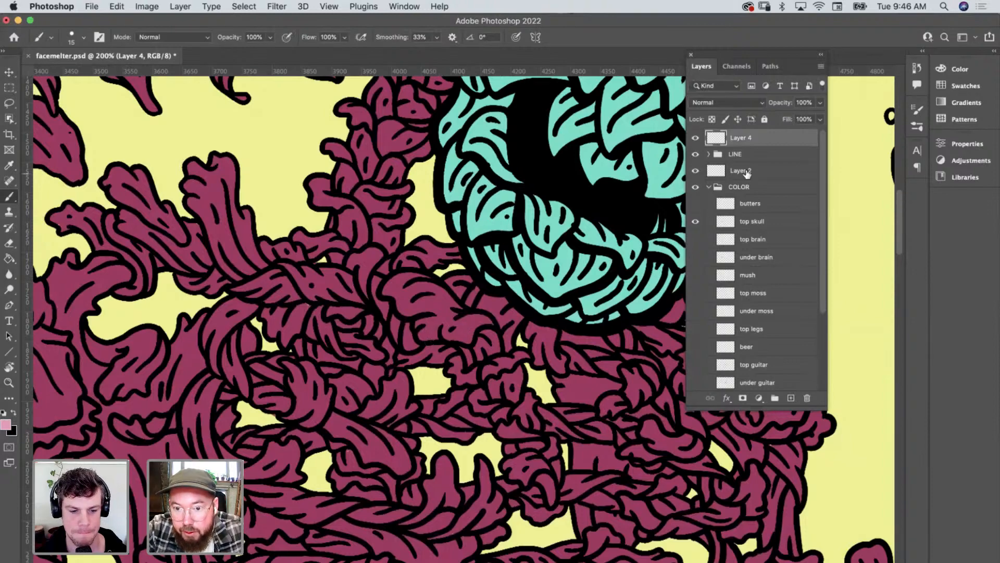
{"action": "left_click_drag", "start_coordinate": [750, 139], "coordinate": [747, 179]}
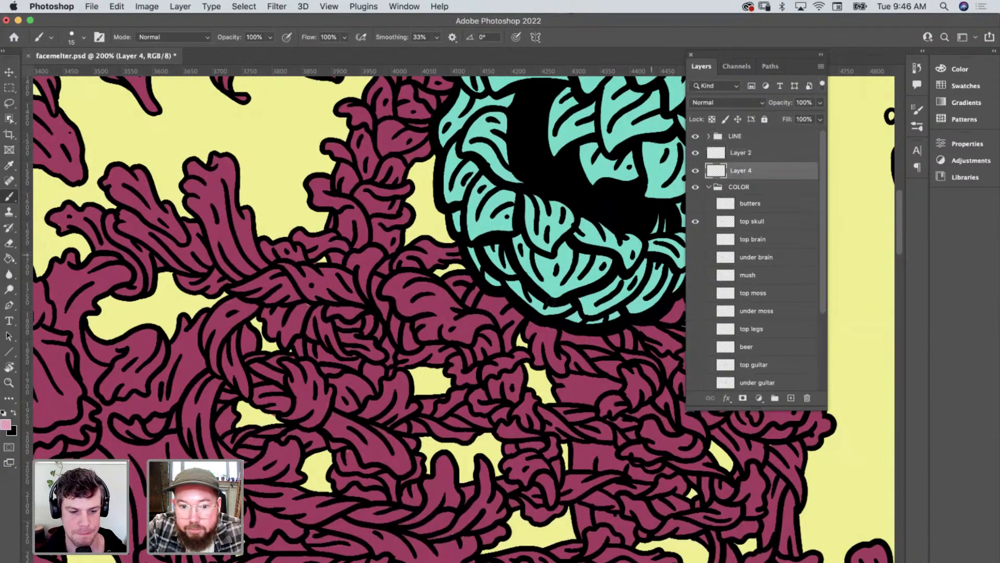
Paint the vine segment just below the skull's chin light pink, and add shadow strokes in the sampled maroon.
{"action": "mouse_move", "coordinate": [492, 321]}
{"action": "left_mouse_down"}
{"action": "mouse_move", "coordinate": [444, 326]}
{"action": "mouse_move", "coordinate": [432, 285]}
{"action": "mouse_move", "coordinate": [405, 274]}
{"action": "mouse_move", "coordinate": [387, 284]}
{"action": "mouse_move", "coordinate": [438, 292]}
{"action": "mouse_move", "coordinate": [384, 289]}
{"action": "mouse_move", "coordinate": [409, 313]}
{"action": "mouse_move", "coordinate": [438, 311]}
{"action": "mouse_move", "coordinate": [421, 334]}
{"action": "mouse_move", "coordinate": [466, 339]}
{"action": "mouse_move", "coordinate": [482, 318]}
{"action": "mouse_move", "coordinate": [404, 313]}
{"action": "left_mouse_up"}
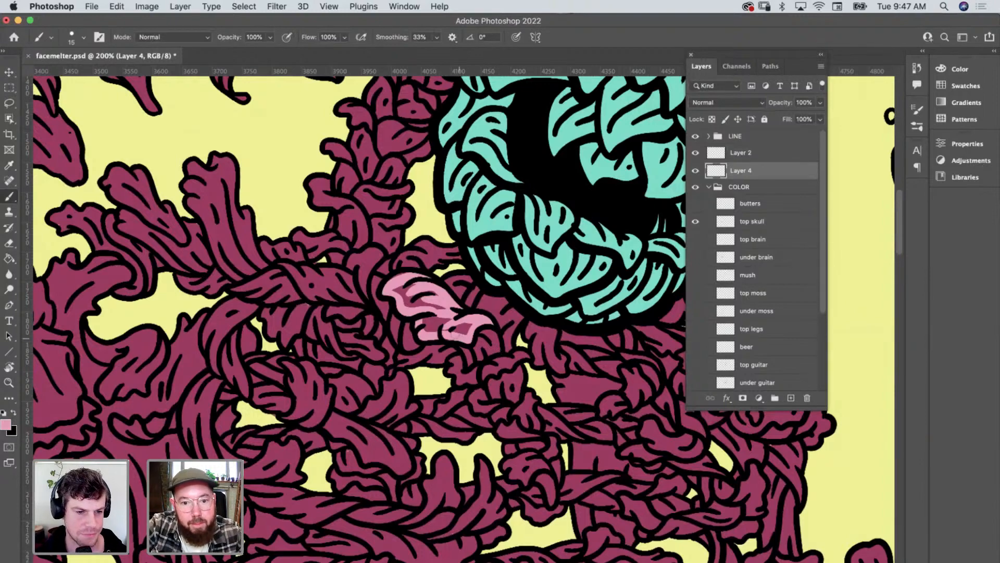
{"action": "mouse_move", "coordinate": [463, 329]}
{"action": "left_mouse_down"}
{"action": "mouse_move", "coordinate": [430, 323]}
{"action": "mouse_move", "coordinate": [394, 284]}
{"action": "mouse_move", "coordinate": [408, 275]}
{"action": "mouse_move", "coordinate": [407, 307]}
{"action": "mouse_move", "coordinate": [459, 327]}
{"action": "mouse_move", "coordinate": [443, 321]}
{"action": "mouse_move", "coordinate": [432, 290]}
{"action": "left_mouse_up"}
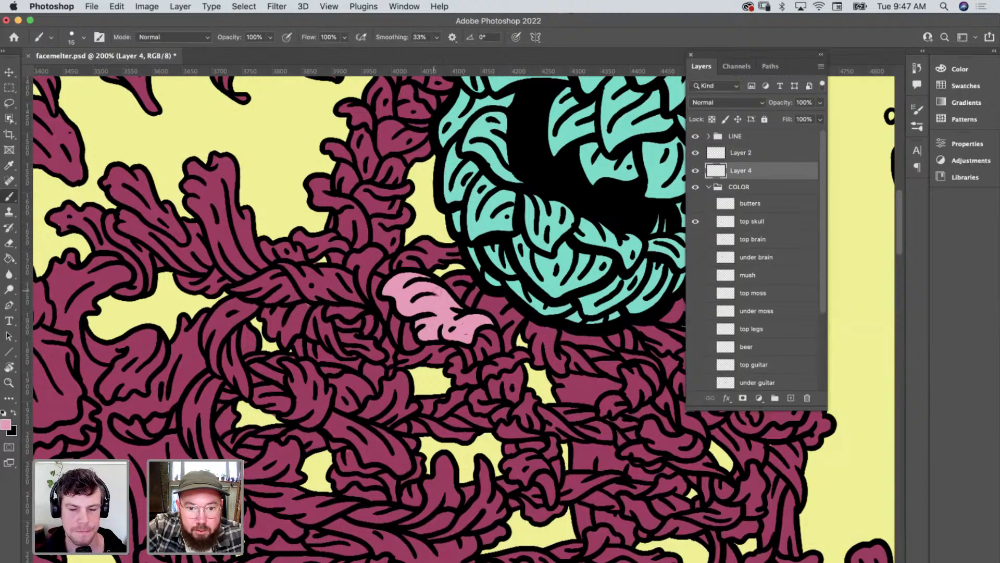
{"action": "left_click", "coordinate": [494, 317], "text": "alt"}
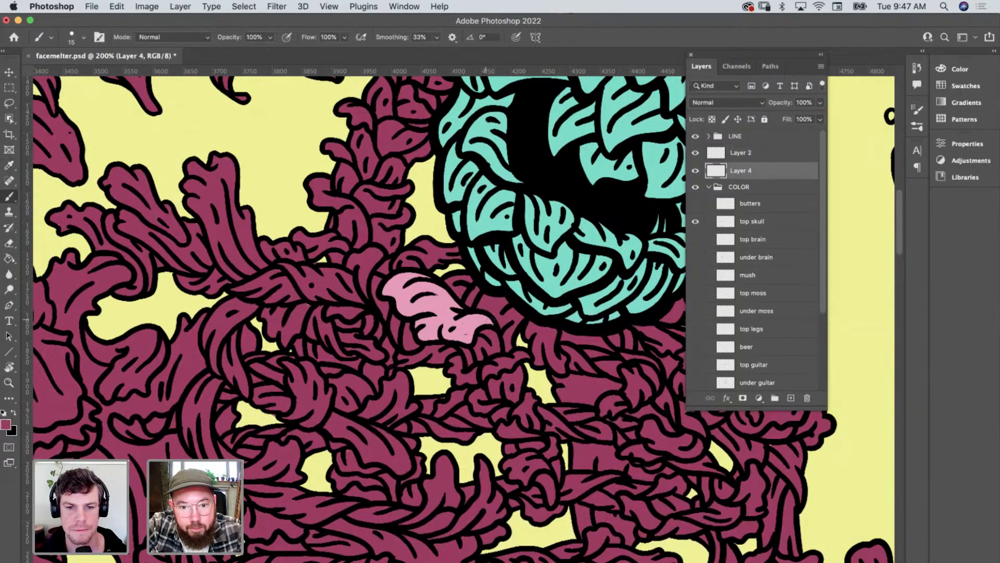
{"action": "left_click_drag", "start_coordinate": [461, 306], "coordinate": [401, 280]}
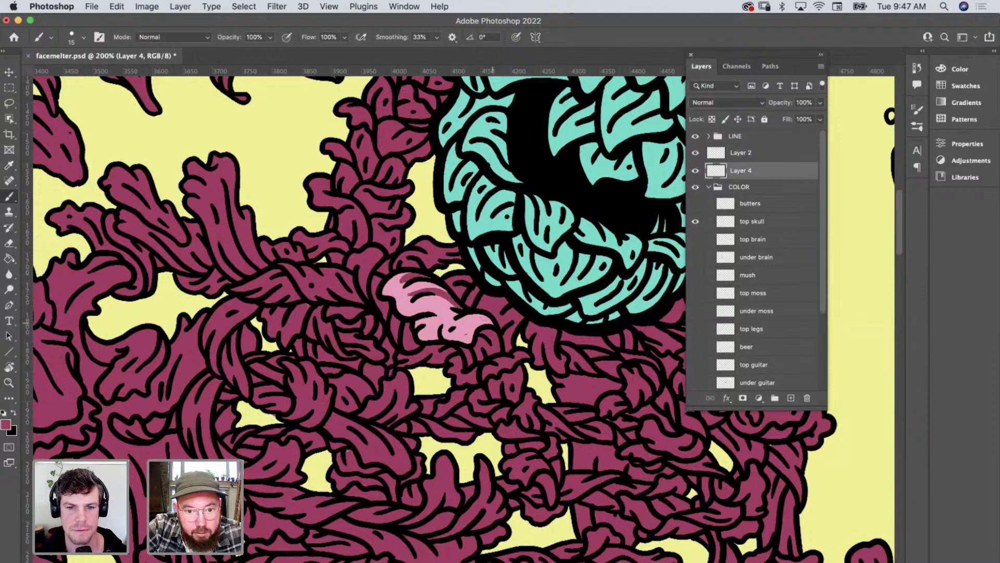
{"action": "left_click_drag", "start_coordinate": [493, 321], "coordinate": [425, 312]}
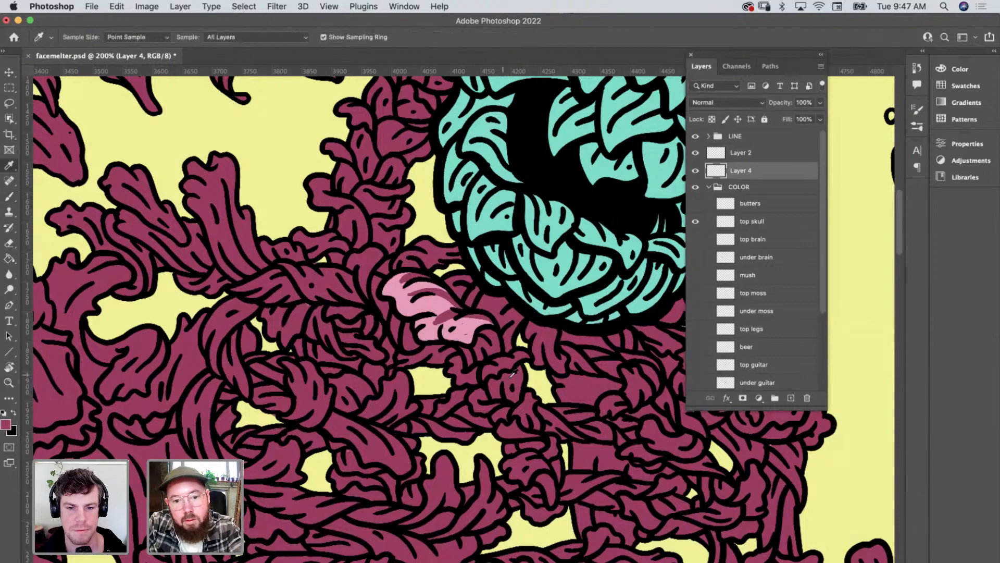
Sample the light pink again and paint a highlight on a small vine segment further below the skull.
{"action": "left_click", "coordinate": [438, 305], "text": "alt"}
{"action": "scroll", "coordinate": [463, 312], "scroll_direction": "down", "scroll_amount": 3}
{"action": "scroll", "coordinate": [464, 313], "scroll_direction": "right", "scroll_amount": 4}
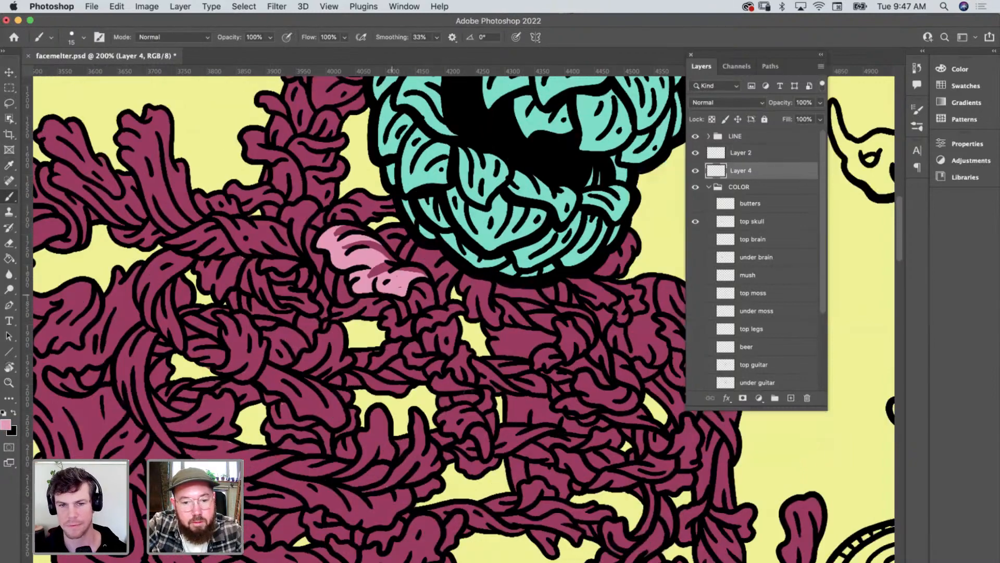
{"action": "mouse_move", "coordinate": [453, 391]}
{"action": "left_mouse_down"}
{"action": "mouse_move", "coordinate": [424, 409]}
{"action": "mouse_move", "coordinate": [413, 389]}
{"action": "mouse_move", "coordinate": [430, 386]}
{"action": "mouse_move", "coordinate": [420, 396]}
{"action": "left_mouse_up"}
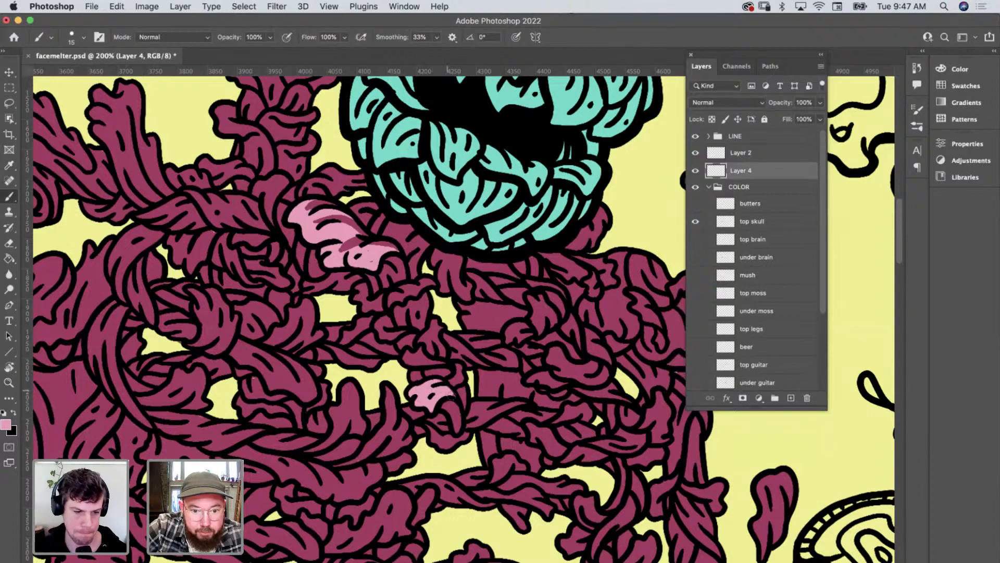
Choose a more saturated pink as foreground color and refill both light pink vine segments with the Paint Bucket.
{"action": "scroll", "coordinate": [464, 313], "scroll_direction": "down", "scroll_amount": 2}
{"action": "scroll", "coordinate": [464, 312], "scroll_direction": "left", "scroll_amount": 3}
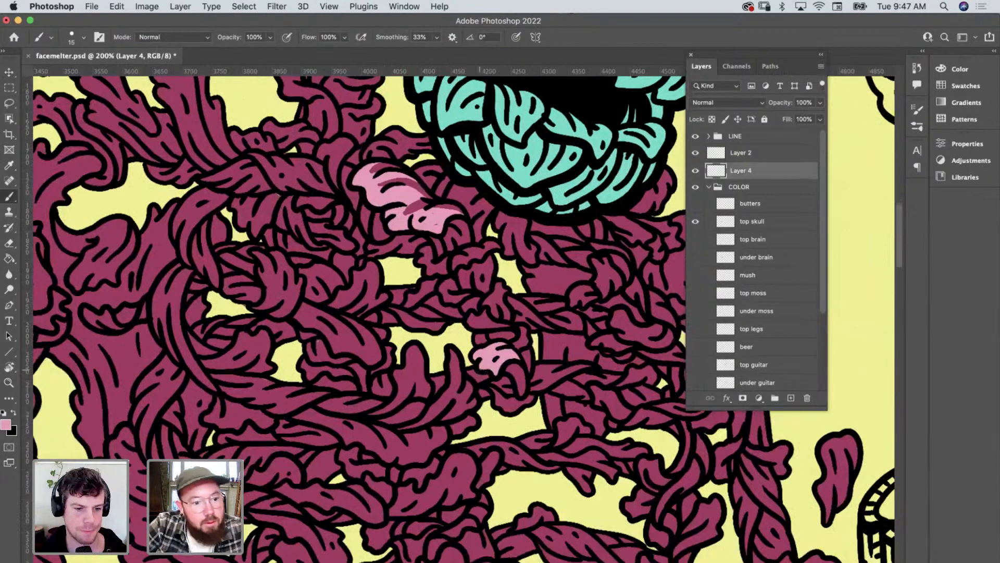
{"action": "left_click", "coordinate": [7, 425]}
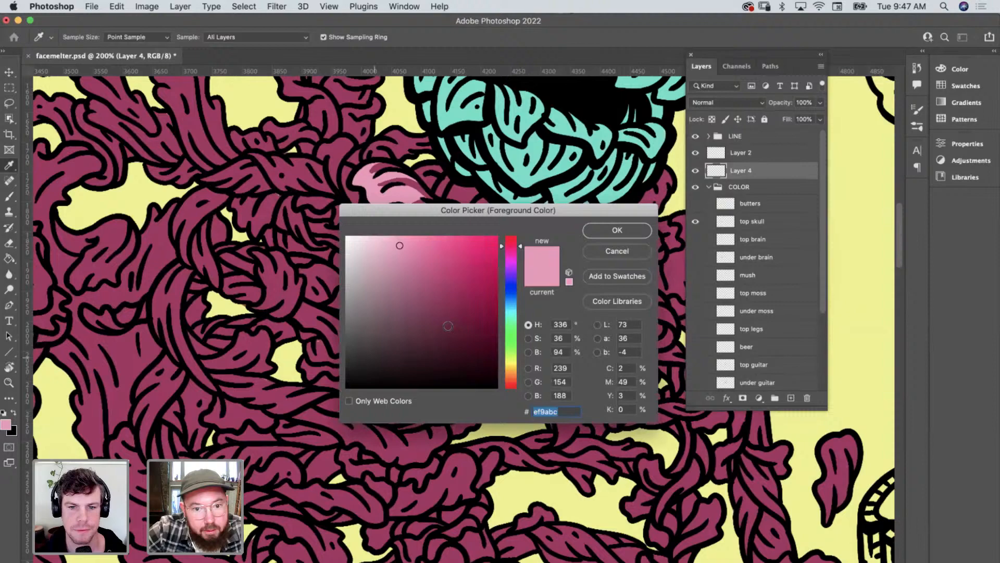
{"action": "left_click", "coordinate": [423, 245]}
{"action": "left_click", "coordinate": [602, 234]}
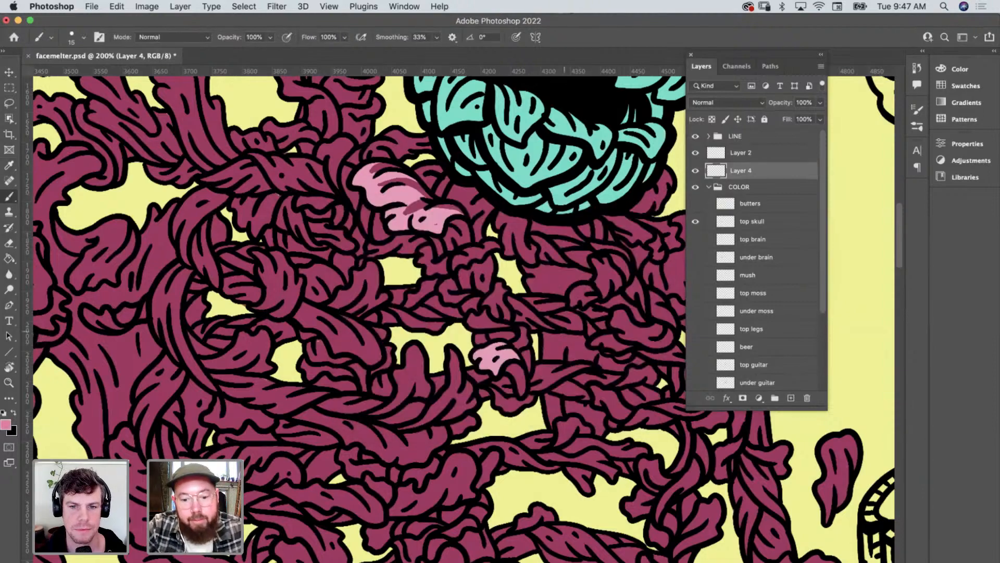
{"action": "key", "text": "g"}
{"action": "left_click", "coordinate": [443, 224]}
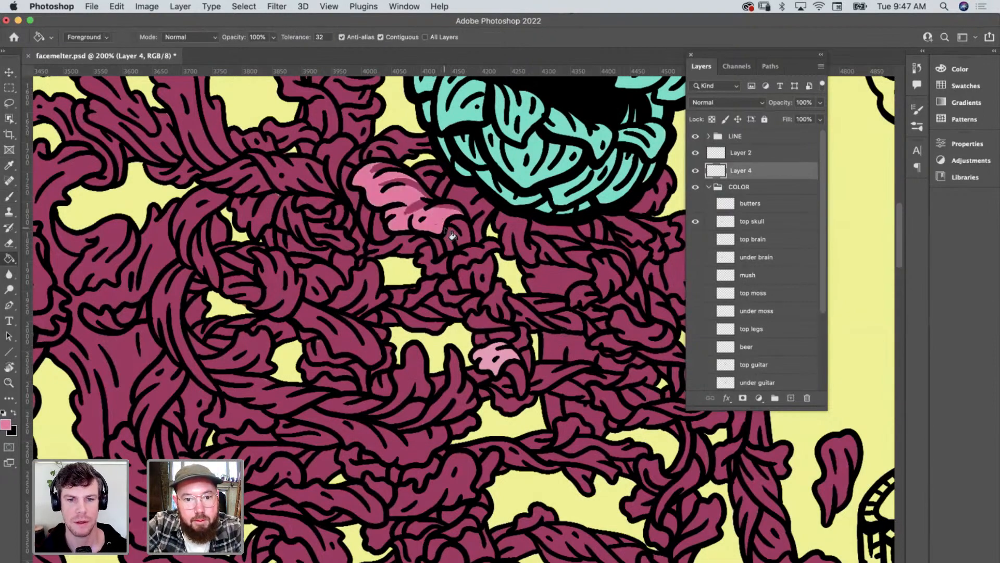
{"action": "left_click", "coordinate": [503, 355]}
Brush the more saturated pink highlights onto the vine segments between the two painted areas.
{"action": "key", "text": "b"}
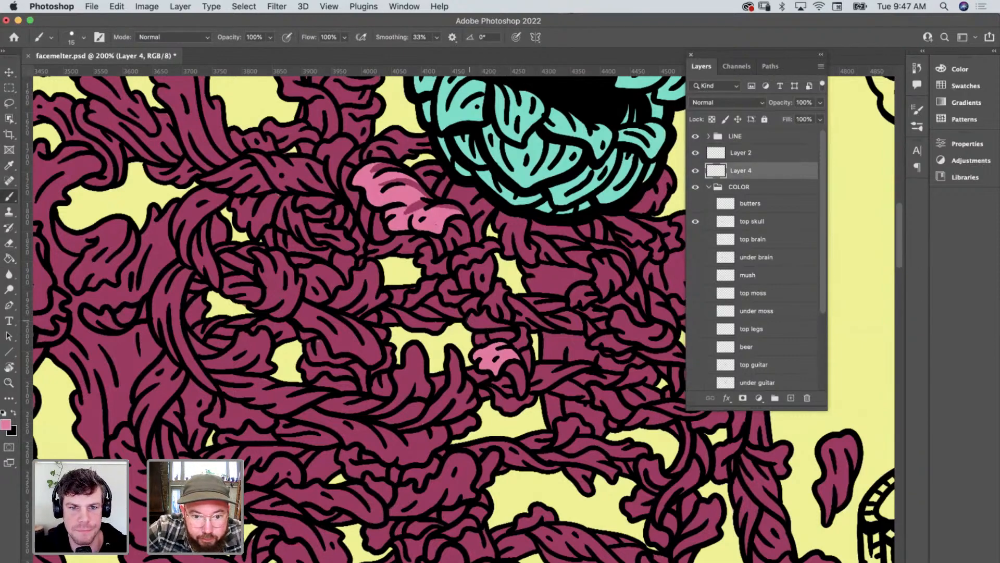
{"action": "mouse_move", "coordinate": [469, 317]}
{"action": "left_mouse_down"}
{"action": "mouse_move", "coordinate": [497, 324]}
{"action": "mouse_move", "coordinate": [466, 294]}
{"action": "mouse_move", "coordinate": [446, 297]}
{"action": "mouse_move", "coordinate": [458, 258]}
{"action": "mouse_move", "coordinate": [495, 244]}
{"action": "left_mouse_up"}
{"action": "mouse_move", "coordinate": [443, 263]}
{"action": "left_mouse_down"}
{"action": "mouse_move", "coordinate": [428, 269]}
{"action": "mouse_move", "coordinate": [427, 251]}
{"action": "left_mouse_up"}
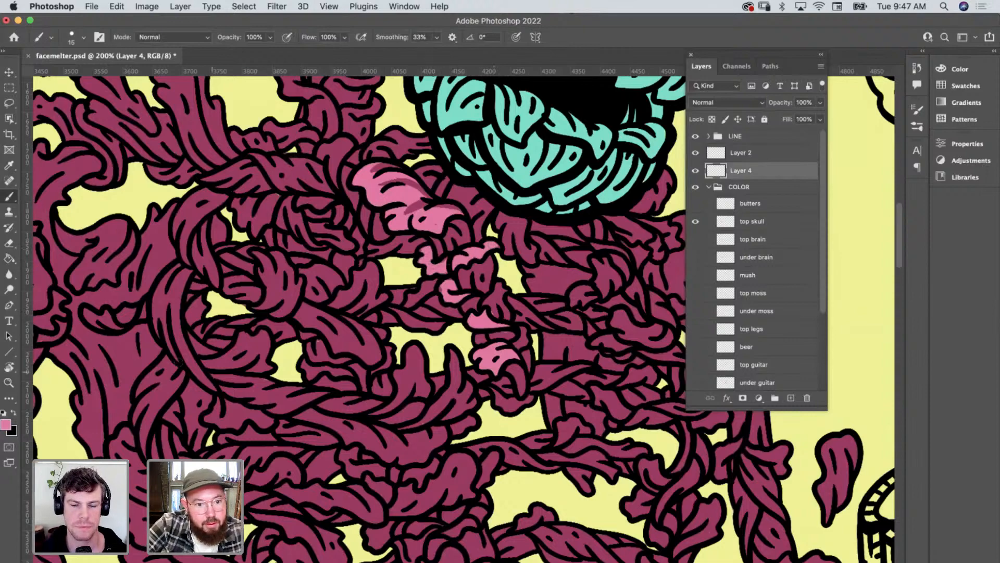
Brush pink highlights along the long curved vine left of the painted segments, including its leafy offshoot and two upturned tips.
{"action": "left_click_drag", "start_coordinate": [177, 267], "coordinate": [155, 330]}
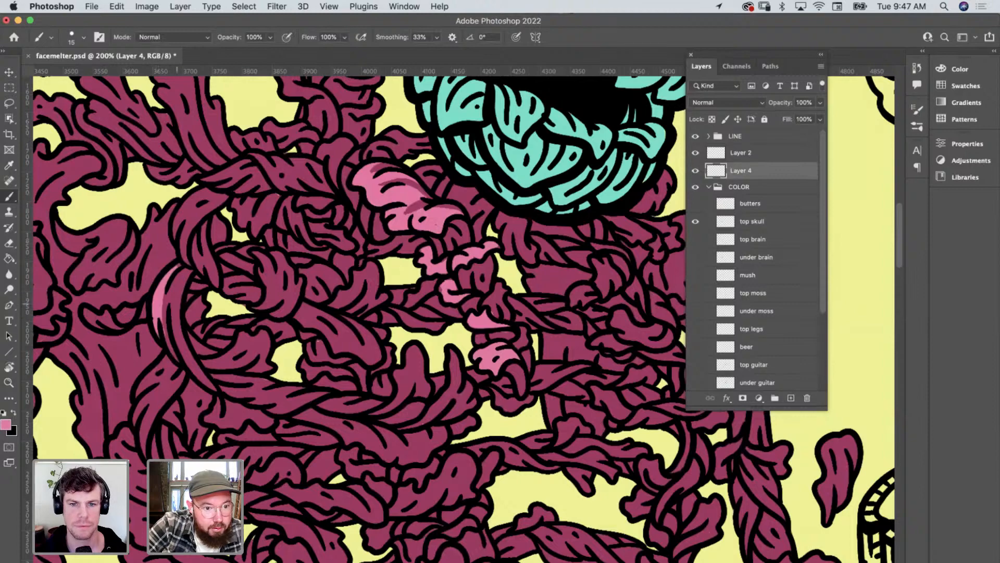
{"action": "mouse_move", "coordinate": [179, 269]}
{"action": "left_mouse_down"}
{"action": "mouse_move", "coordinate": [173, 315]}
{"action": "mouse_move", "coordinate": [217, 393]}
{"action": "mouse_move", "coordinate": [207, 365]}
{"action": "mouse_move", "coordinate": [237, 365]}
{"action": "mouse_move", "coordinate": [262, 351]}
{"action": "mouse_move", "coordinate": [222, 363]}
{"action": "mouse_move", "coordinate": [260, 367]}
{"action": "left_mouse_up"}
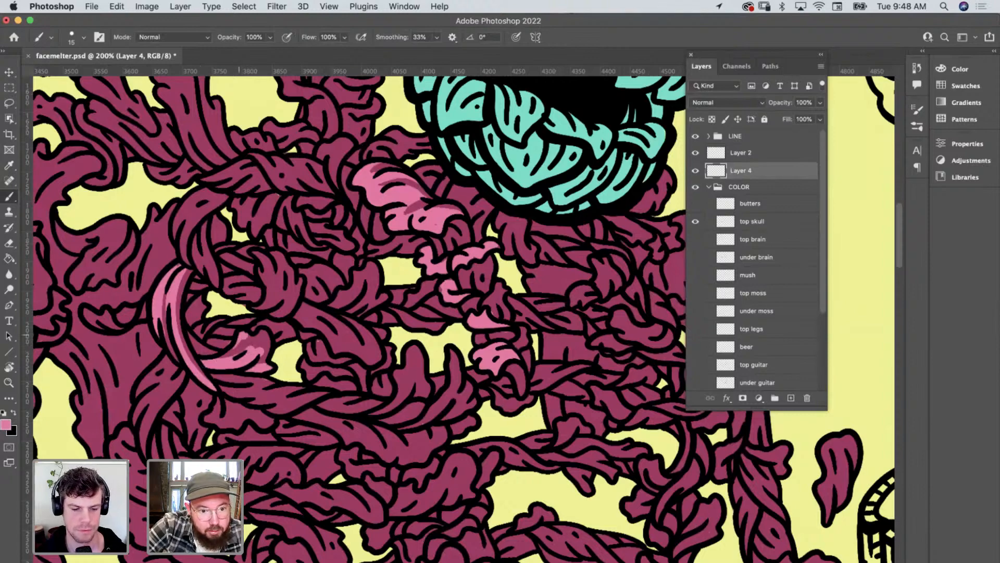
{"action": "mouse_move", "coordinate": [228, 359]}
{"action": "left_mouse_down"}
{"action": "mouse_move", "coordinate": [244, 336]}
{"action": "mouse_move", "coordinate": [267, 338]}
{"action": "left_mouse_up"}
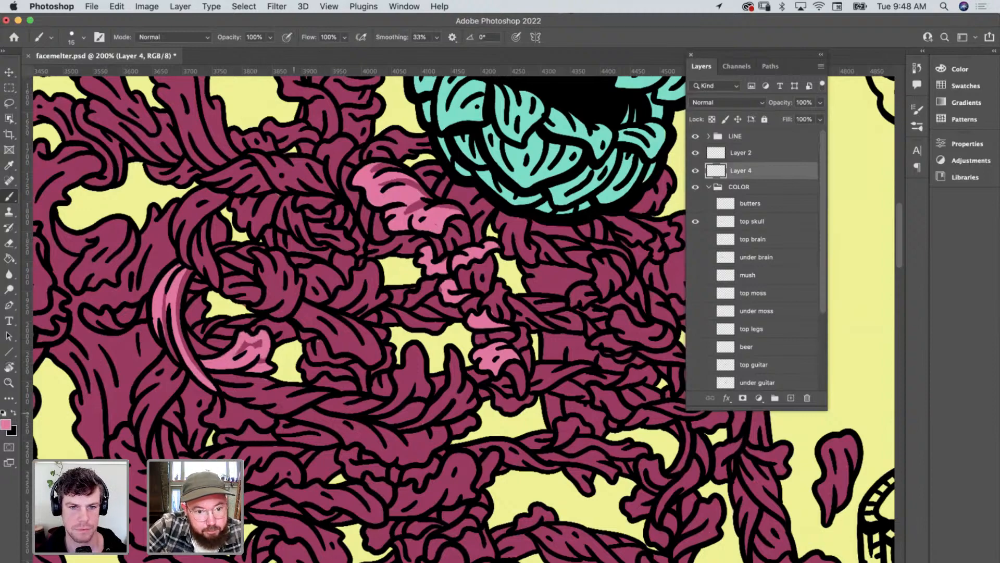
{"action": "mouse_move", "coordinate": [214, 386]}
{"action": "left_mouse_down"}
{"action": "mouse_move", "coordinate": [277, 387]}
{"action": "mouse_move", "coordinate": [276, 401]}
{"action": "mouse_move", "coordinate": [305, 392]}
{"action": "mouse_move", "coordinate": [284, 410]}
{"action": "mouse_move", "coordinate": [318, 396]}
{"action": "left_mouse_up"}
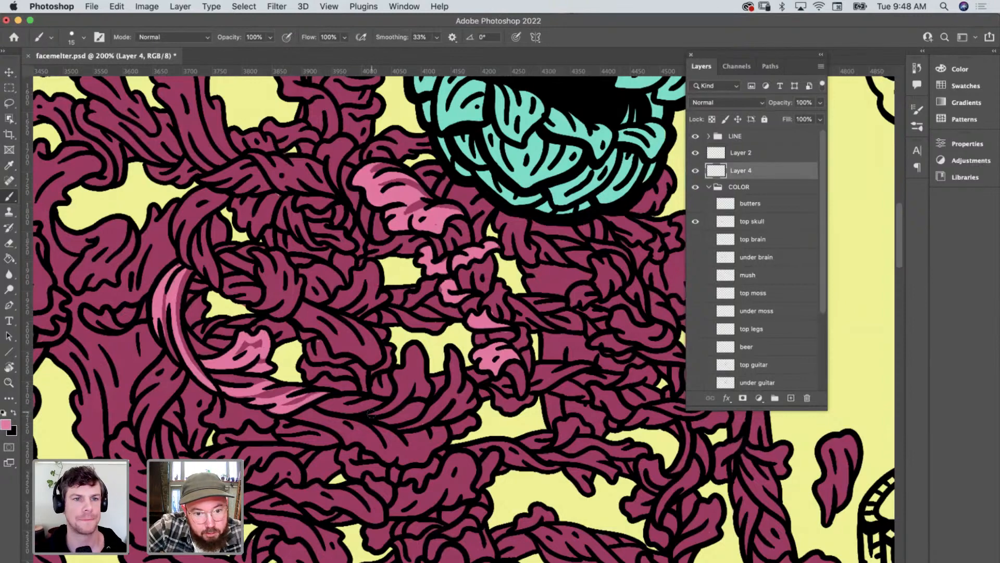
{"action": "mouse_move", "coordinate": [370, 414]}
{"action": "left_mouse_down"}
{"action": "mouse_move", "coordinate": [403, 393]}
{"action": "mouse_move", "coordinate": [398, 374]}
{"action": "mouse_move", "coordinate": [415, 351]}
{"action": "mouse_move", "coordinate": [414, 385]}
{"action": "left_mouse_up"}
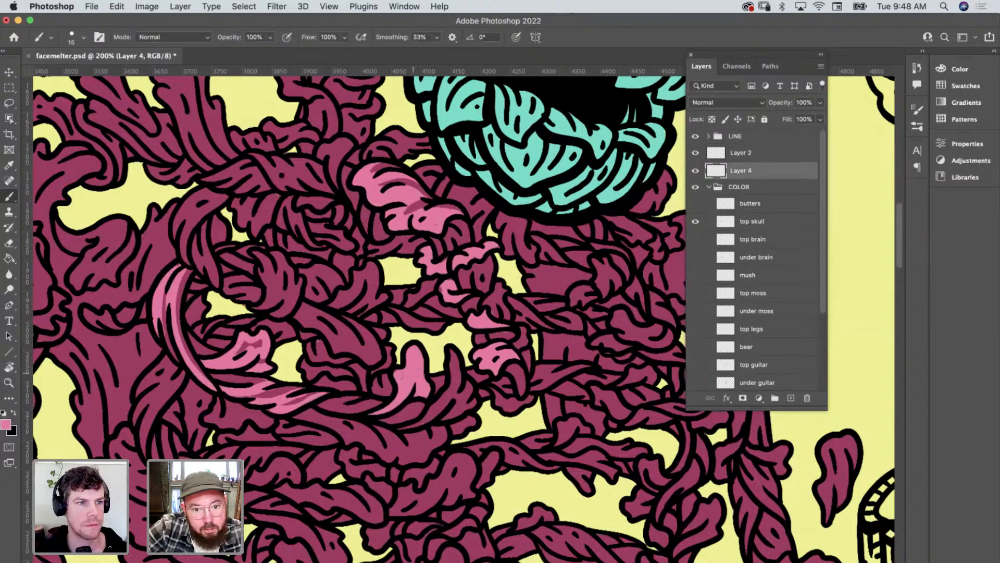
{"action": "mouse_move", "coordinate": [412, 429]}
{"action": "left_mouse_down"}
{"action": "mouse_move", "coordinate": [448, 393]}
{"action": "mouse_move", "coordinate": [453, 355]}
{"action": "mouse_move", "coordinate": [449, 406]}
{"action": "mouse_move", "coordinate": [470, 386]}
{"action": "mouse_move", "coordinate": [470, 405]}
{"action": "left_mouse_up"}
Paint pink highlights on the vine strand directly beneath the curved vine and on the folded segments descending from its left side.
{"action": "scroll", "coordinate": [448, 396], "scroll_direction": "down", "scroll_amount": 5}
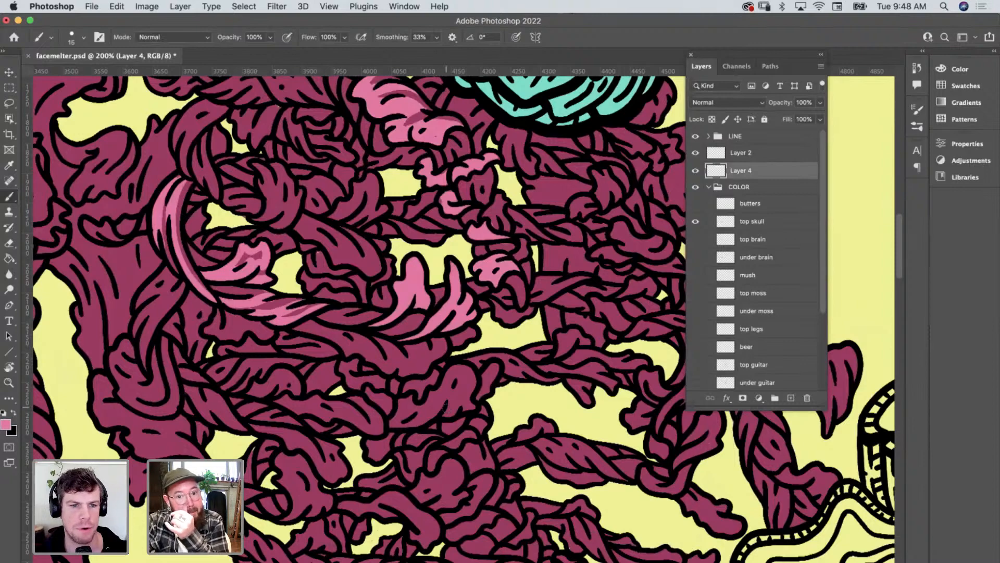
{"action": "left_click_drag", "start_coordinate": [308, 320], "coordinate": [411, 359]}
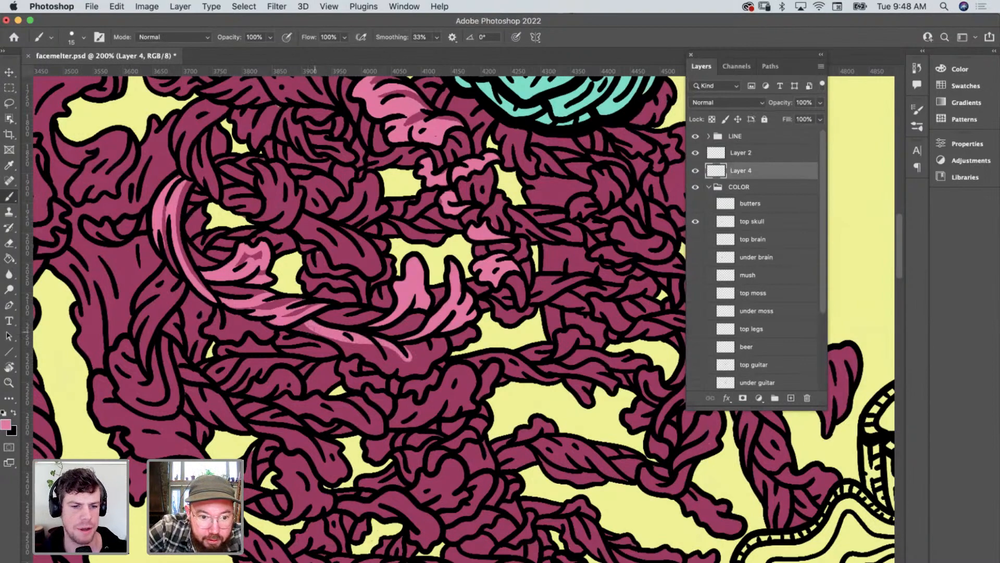
{"action": "mouse_move", "coordinate": [294, 326]}
{"action": "left_mouse_down"}
{"action": "mouse_move", "coordinate": [388, 369]}
{"action": "mouse_move", "coordinate": [420, 371]}
{"action": "mouse_move", "coordinate": [435, 358]}
{"action": "mouse_move", "coordinate": [442, 340]}
{"action": "mouse_move", "coordinate": [413, 359]}
{"action": "mouse_move", "coordinate": [359, 346]}
{"action": "mouse_move", "coordinate": [343, 266]}
{"action": "left_mouse_up"}
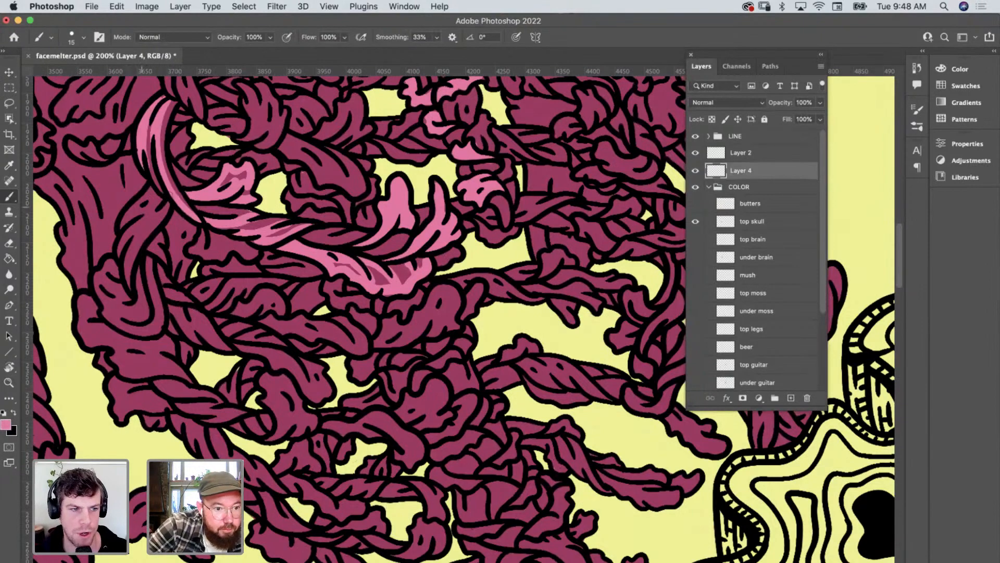
{"action": "mouse_move", "coordinate": [153, 194]}
{"action": "left_mouse_down"}
{"action": "mouse_move", "coordinate": [122, 229]}
{"action": "mouse_move", "coordinate": [151, 221]}
{"action": "mouse_move", "coordinate": [122, 261]}
{"action": "mouse_move", "coordinate": [130, 289]}
{"action": "mouse_move", "coordinate": [138, 245]}
{"action": "mouse_move", "coordinate": [165, 214]}
{"action": "left_mouse_up"}
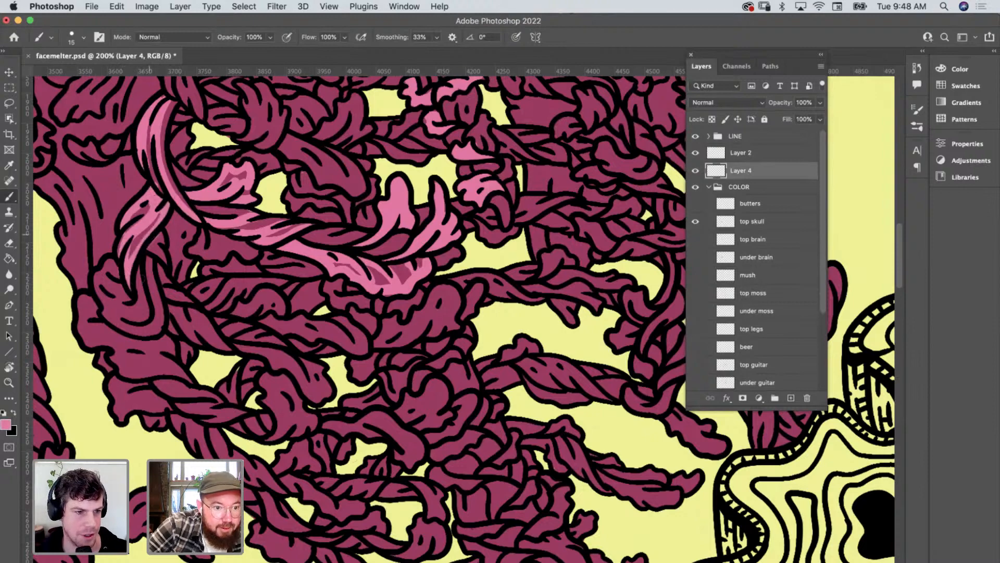
{"action": "mouse_move", "coordinate": [112, 260]}
{"action": "left_mouse_down"}
{"action": "mouse_move", "coordinate": [103, 302]}
{"action": "mouse_move", "coordinate": [123, 326]}
{"action": "mouse_move", "coordinate": [159, 318]}
{"action": "mouse_move", "coordinate": [149, 255]}
{"action": "left_mouse_up"}
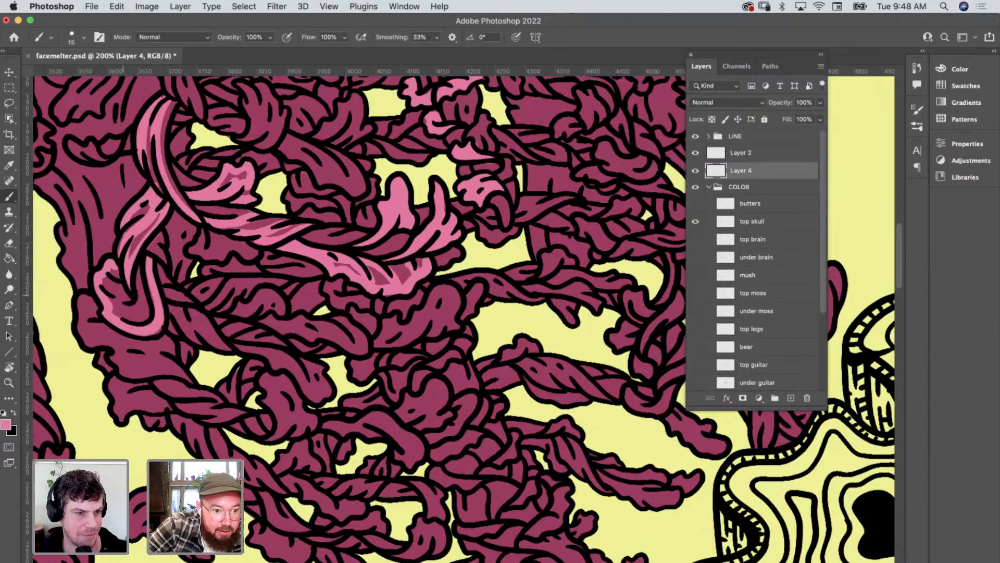
{"action": "mouse_move", "coordinate": [113, 299]}
{"action": "left_mouse_down"}
{"action": "mouse_move", "coordinate": [135, 311]}
{"action": "mouse_move", "coordinate": [139, 272]}
{"action": "mouse_move", "coordinate": [83, 311]}
{"action": "mouse_move", "coordinate": [83, 341]}
{"action": "mouse_move", "coordinate": [193, 385]}
{"action": "mouse_move", "coordinate": [167, 362]}
{"action": "mouse_move", "coordinate": [83, 327]}
{"action": "left_mouse_up"}
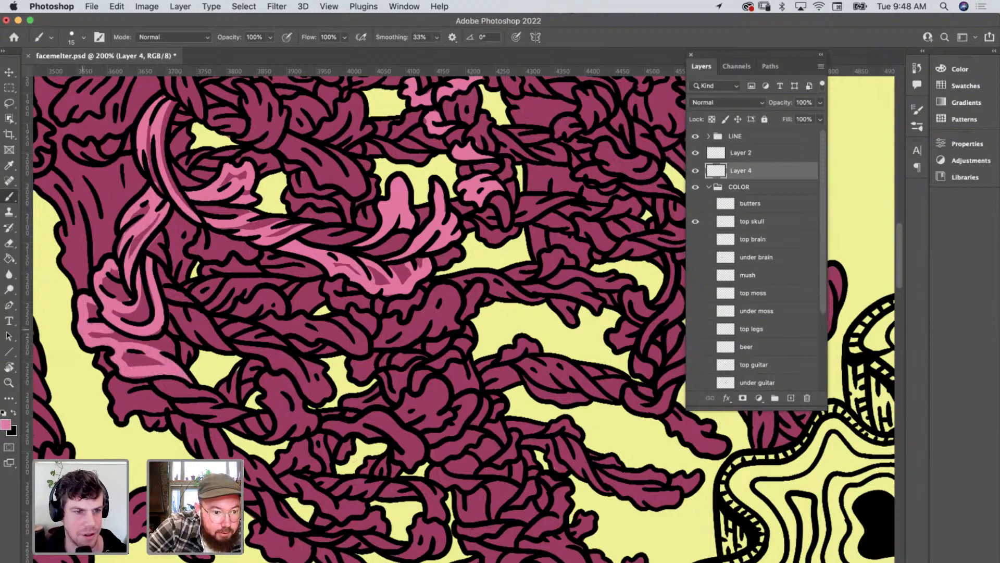
Highlight the two upright vine tips above the curved vine and the twisted strand at their base in pink.
{"action": "scroll", "coordinate": [163, 360], "scroll_direction": "up", "scroll_amount": 5}
{"action": "scroll", "coordinate": [163, 361], "scroll_direction": "left", "scroll_amount": 5}
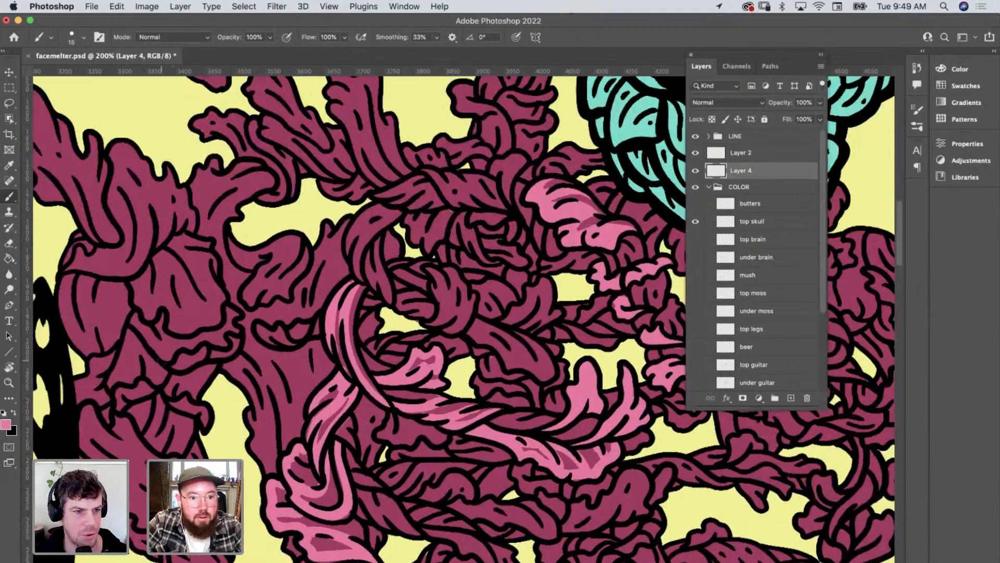
{"action": "scroll", "coordinate": [464, 313], "scroll_direction": "up", "scroll_amount": 5}
{"action": "scroll", "coordinate": [464, 312], "scroll_direction": "left", "scroll_amount": 3}
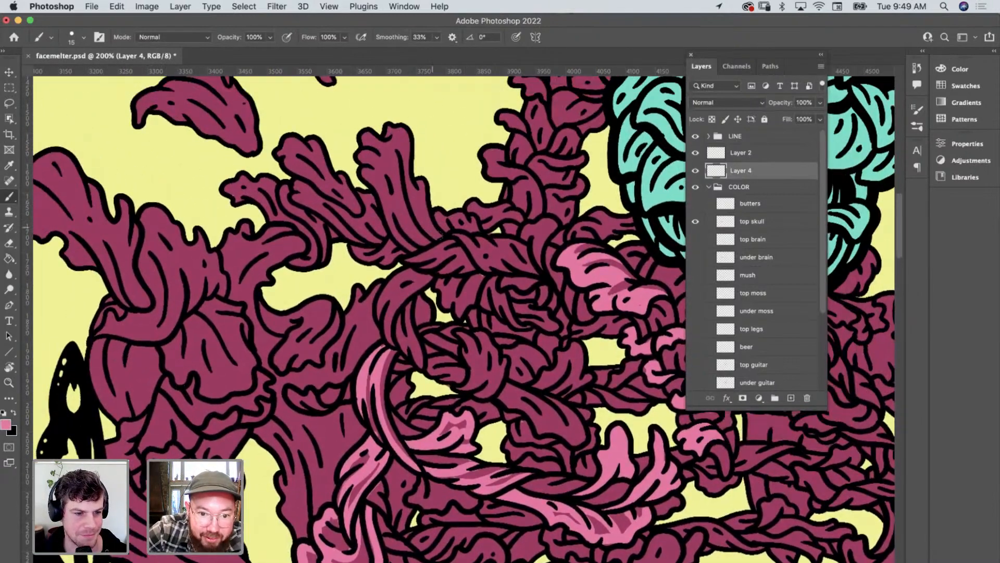
{"action": "mouse_move", "coordinate": [439, 237]}
{"action": "left_mouse_down"}
{"action": "mouse_move", "coordinate": [399, 131]}
{"action": "mouse_move", "coordinate": [368, 139]}
{"action": "mouse_move", "coordinate": [364, 151]}
{"action": "mouse_move", "coordinate": [396, 232]}
{"action": "mouse_move", "coordinate": [415, 249]}
{"action": "mouse_move", "coordinate": [382, 162]}
{"action": "left_mouse_up"}
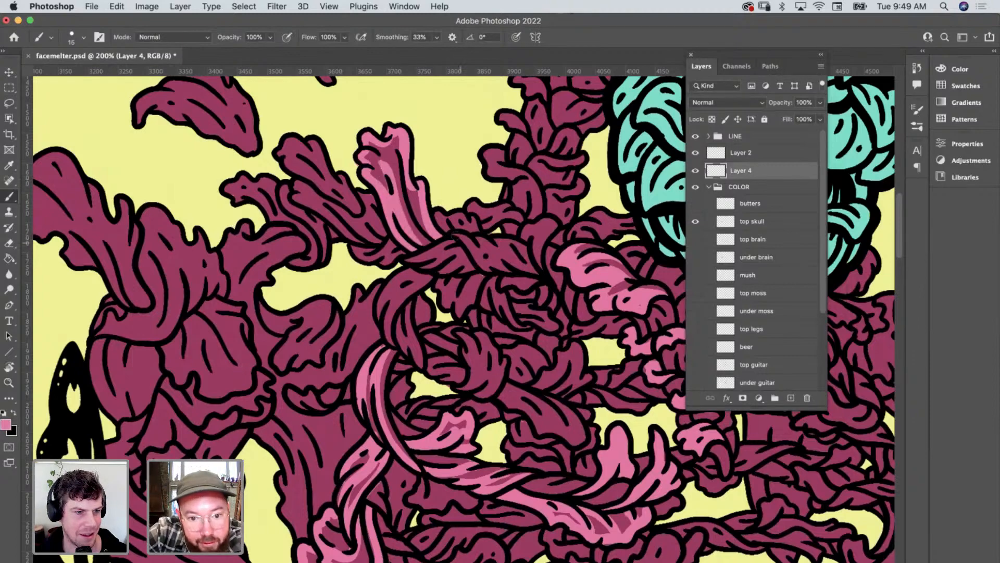
{"action": "left_click_drag", "start_coordinate": [456, 236], "coordinate": [483, 265]}
{"action": "mouse_move", "coordinate": [482, 237]}
{"action": "left_mouse_down"}
{"action": "mouse_move", "coordinate": [543, 277]}
{"action": "mouse_move", "coordinate": [439, 258]}
{"action": "mouse_move", "coordinate": [479, 254]}
{"action": "mouse_move", "coordinate": [417, 261]}
{"action": "left_mouse_up"}
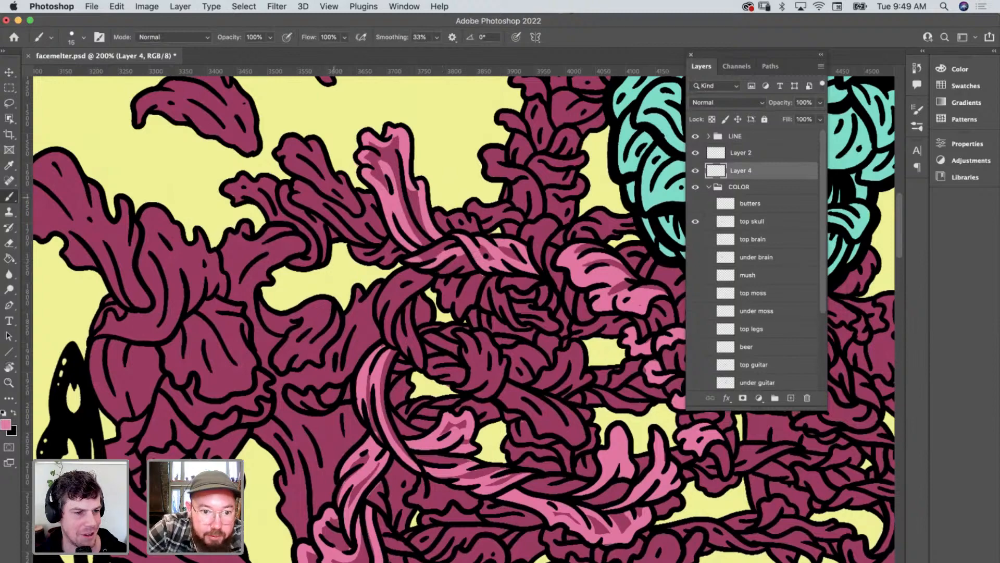
{"action": "mouse_move", "coordinate": [359, 211]}
{"action": "left_mouse_down"}
{"action": "mouse_move", "coordinate": [285, 154]}
{"action": "mouse_move", "coordinate": [291, 144]}
{"action": "mouse_move", "coordinate": [315, 156]}
{"action": "mouse_move", "coordinate": [291, 154]}
{"action": "mouse_move", "coordinate": [325, 197]}
{"action": "left_mouse_up"}
Paint pink highlights on two loose vine fragments floating above the tangle, redoing the last stroke on the long-tailed one.
{"action": "scroll", "coordinate": [328, 198], "scroll_direction": "up", "scroll_amount": 5}
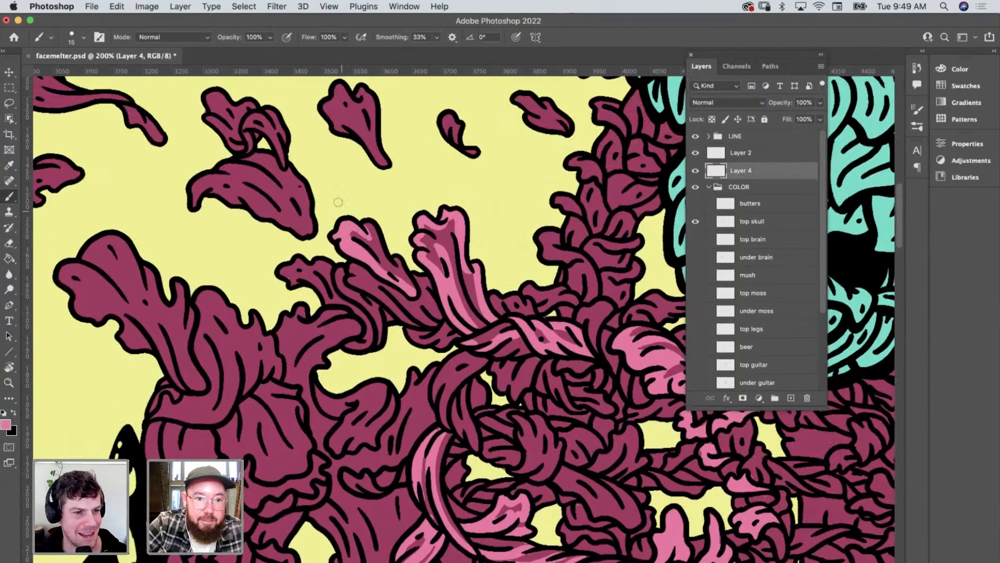
{"action": "mouse_move", "coordinate": [213, 97]}
{"action": "left_mouse_down"}
{"action": "mouse_move", "coordinate": [214, 123]}
{"action": "mouse_move", "coordinate": [241, 148]}
{"action": "mouse_move", "coordinate": [225, 100]}
{"action": "mouse_move", "coordinate": [254, 107]}
{"action": "left_mouse_up"}
{"action": "scroll", "coordinate": [241, 112], "scroll_direction": "left", "scroll_amount": 6}
{"action": "scroll", "coordinate": [241, 112], "scroll_direction": "up", "scroll_amount": 3}
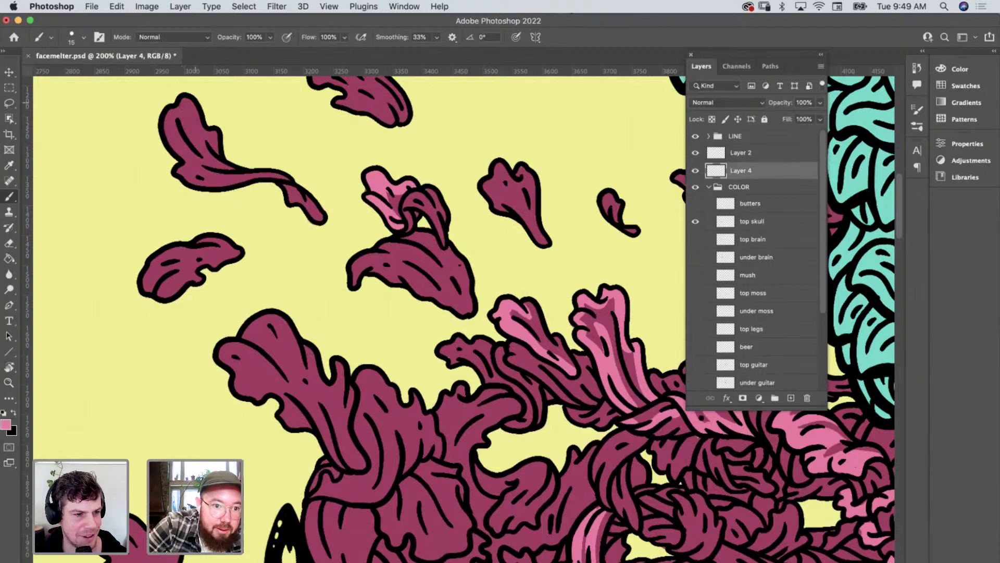
{"action": "mouse_move", "coordinate": [194, 120]}
{"action": "left_mouse_down"}
{"action": "mouse_move", "coordinate": [167, 133]}
{"action": "mouse_move", "coordinate": [191, 163]}
{"action": "mouse_move", "coordinate": [180, 172]}
{"action": "mouse_move", "coordinate": [207, 185]}
{"action": "mouse_move", "coordinate": [281, 178]}
{"action": "left_mouse_up"}
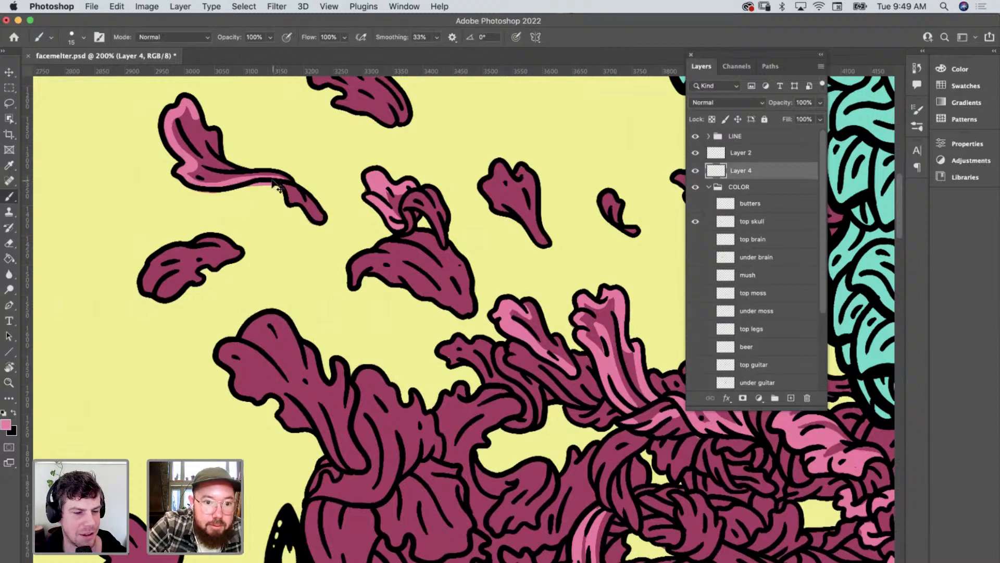
{"action": "key", "text": "super+z"}
{"action": "mouse_move", "coordinate": [283, 177]}
{"action": "left_mouse_down"}
{"action": "mouse_move", "coordinate": [184, 173]}
{"action": "mouse_move", "coordinate": [171, 107]}
{"action": "mouse_move", "coordinate": [190, 104]}
{"action": "mouse_move", "coordinate": [214, 155]}
{"action": "left_mouse_up"}
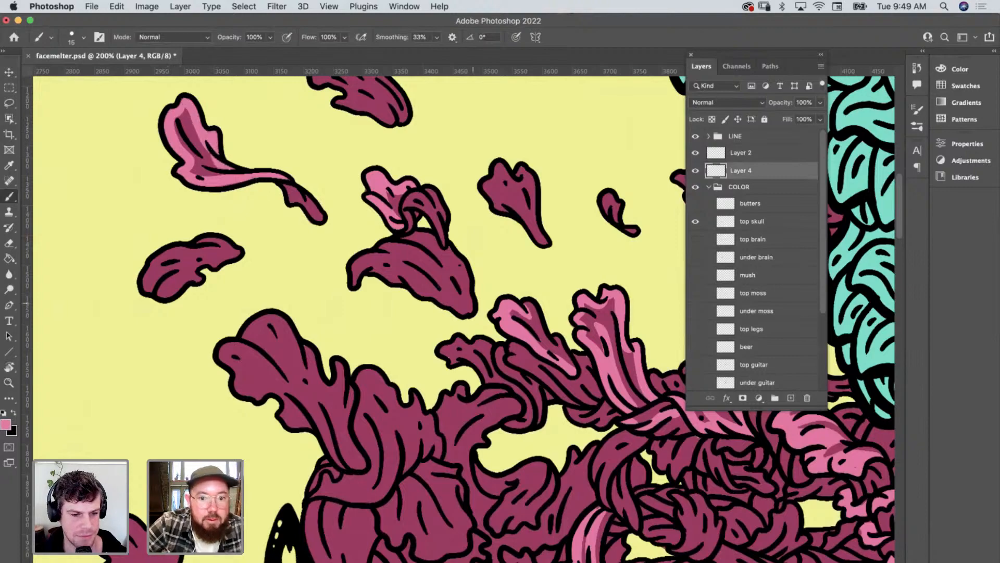
Sample the maroon vine flat and darken the foreground color to 611f3a for shadows.
{"action": "scroll", "coordinate": [360, 312], "scroll_direction": "right", "scroll_amount": 5}
{"action": "scroll", "coordinate": [360, 312], "scroll_direction": "down", "scroll_amount": 3}
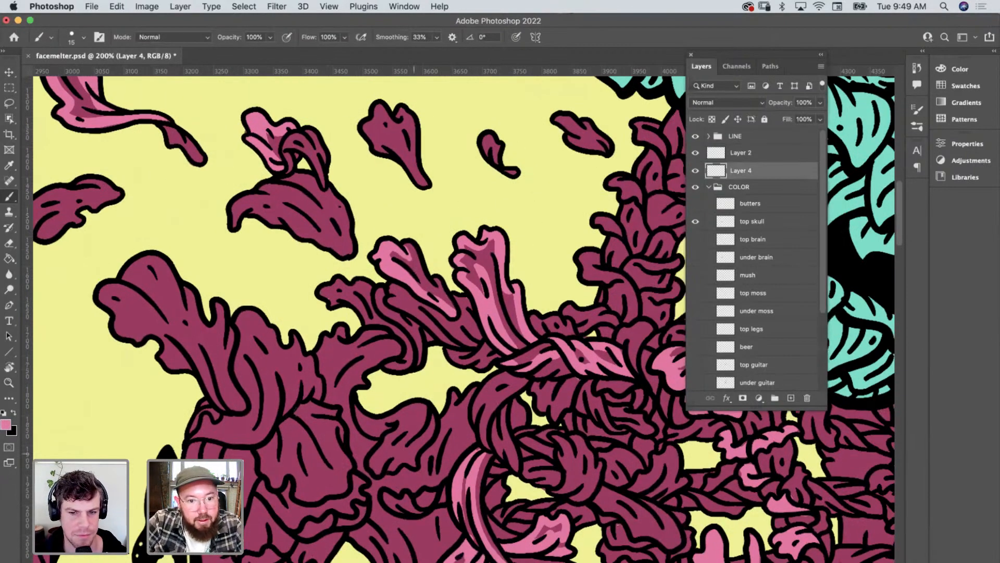
{"action": "key", "text": "i"}
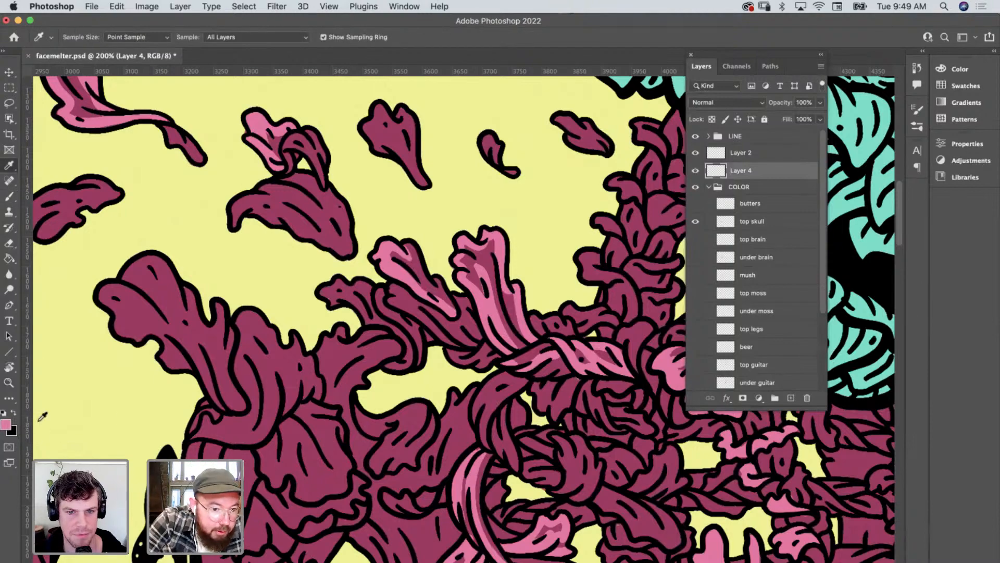
{"action": "left_click", "coordinate": [245, 412]}
{"action": "left_click", "coordinate": [6, 425]}
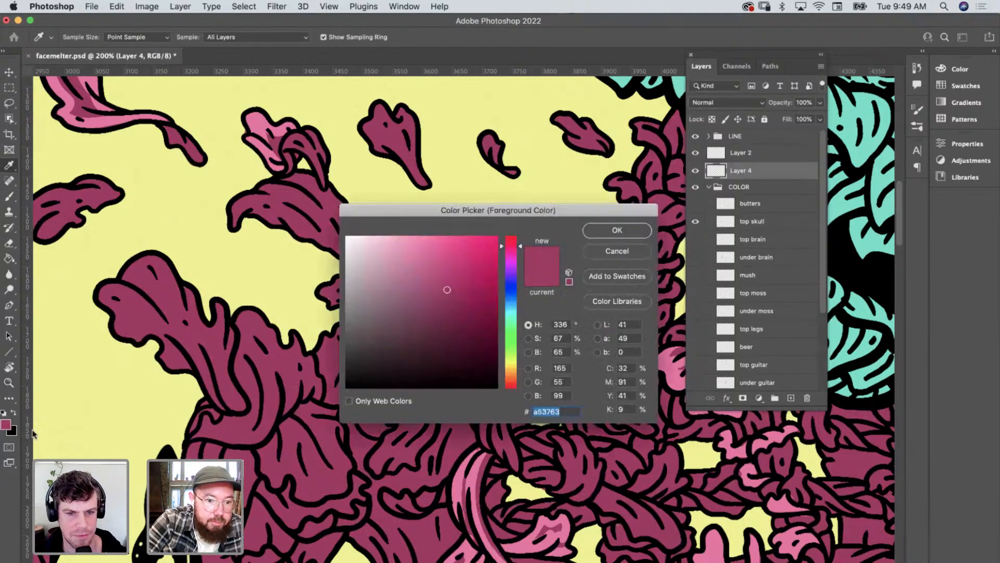
{"action": "left_click", "coordinate": [447, 331]}
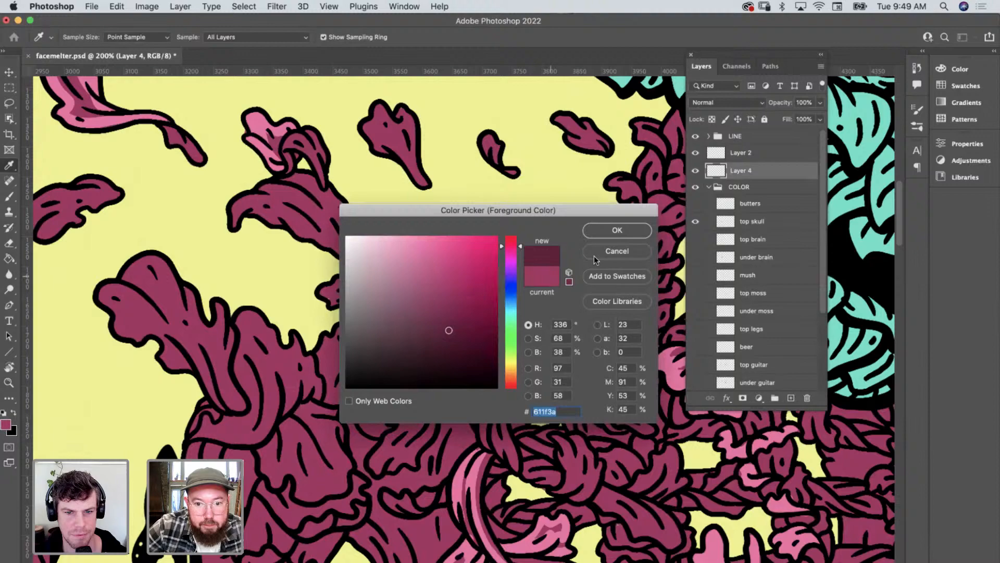
{"action": "left_click", "coordinate": [605, 231]}
Brush dark maroon shadows onto the recessed vine areas below the skull, working down the column behind the overlapping strands.
{"action": "scroll", "coordinate": [605, 231], "scroll_direction": "right", "scroll_amount": 10}
{"action": "scroll", "coordinate": [604, 231], "scroll_direction": "down", "scroll_amount": 3}
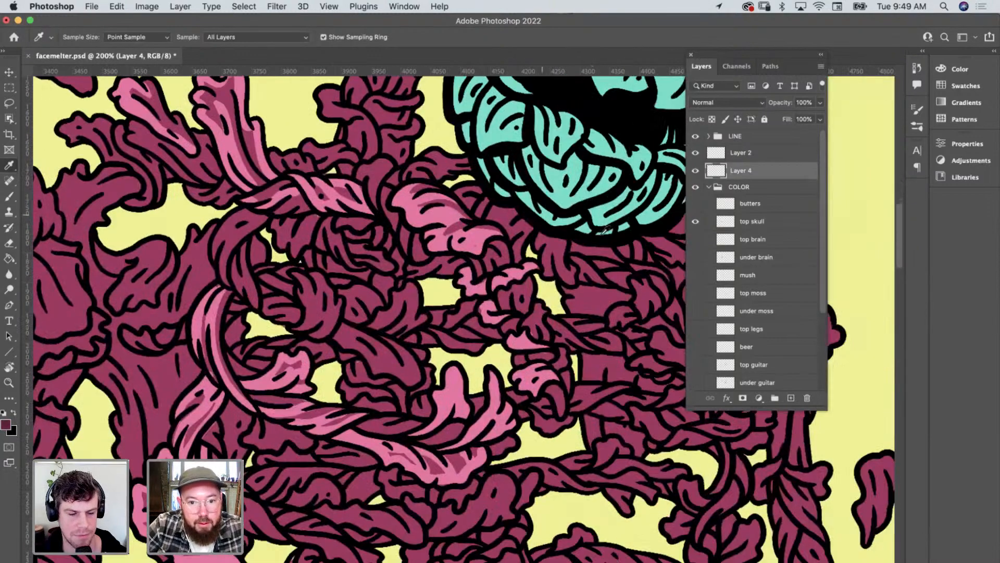
{"action": "scroll", "coordinate": [605, 231], "scroll_direction": "right", "scroll_amount": 2}
{"action": "scroll", "coordinate": [605, 231], "scroll_direction": "up", "scroll_amount": 2}
{"action": "key", "text": "b"}
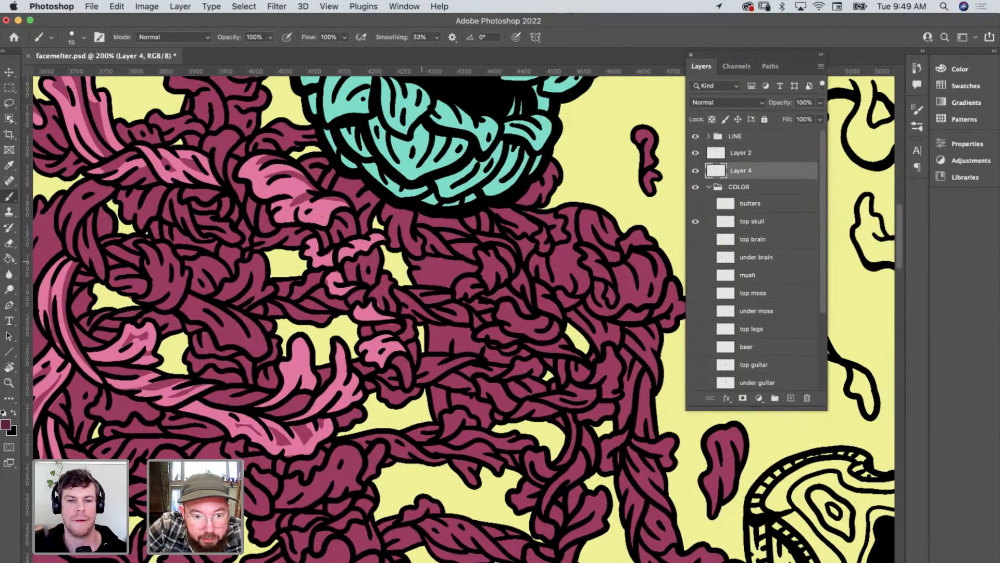
{"action": "mouse_move", "coordinate": [422, 261]}
{"action": "left_mouse_down"}
{"action": "mouse_move", "coordinate": [437, 281]}
{"action": "mouse_move", "coordinate": [471, 266]}
{"action": "mouse_move", "coordinate": [430, 263]}
{"action": "mouse_move", "coordinate": [436, 273]}
{"action": "left_mouse_up"}
{"action": "mouse_move", "coordinate": [428, 222]}
{"action": "left_mouse_down"}
{"action": "mouse_move", "coordinate": [521, 230]}
{"action": "mouse_move", "coordinate": [526, 250]}
{"action": "mouse_move", "coordinate": [524, 243]}
{"action": "left_mouse_up"}
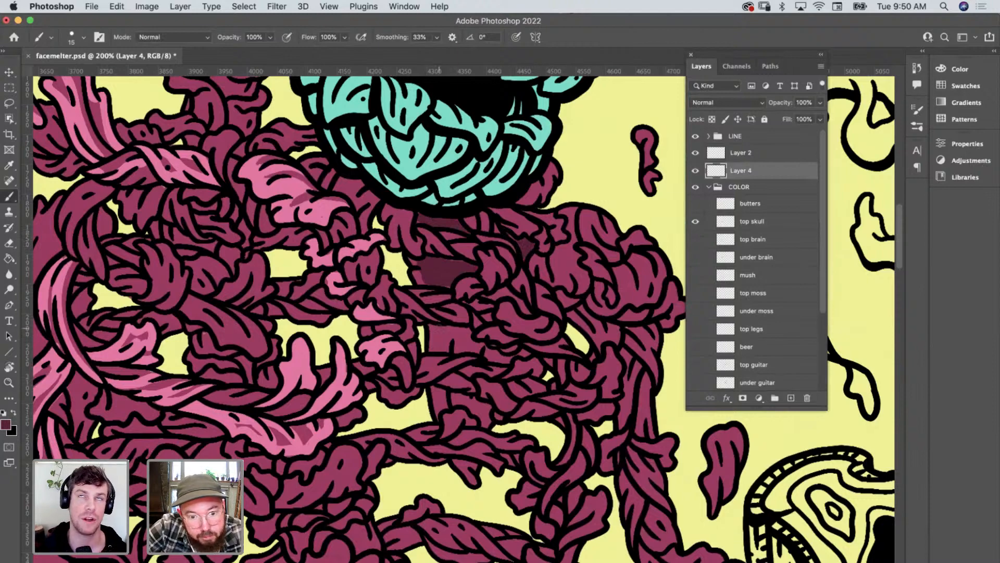
{"action": "mouse_move", "coordinate": [438, 328]}
{"action": "left_mouse_down"}
{"action": "mouse_move", "coordinate": [440, 349]}
{"action": "mouse_move", "coordinate": [526, 353]}
{"action": "mouse_move", "coordinate": [484, 357]}
{"action": "mouse_move", "coordinate": [452, 334]}
{"action": "left_mouse_up"}
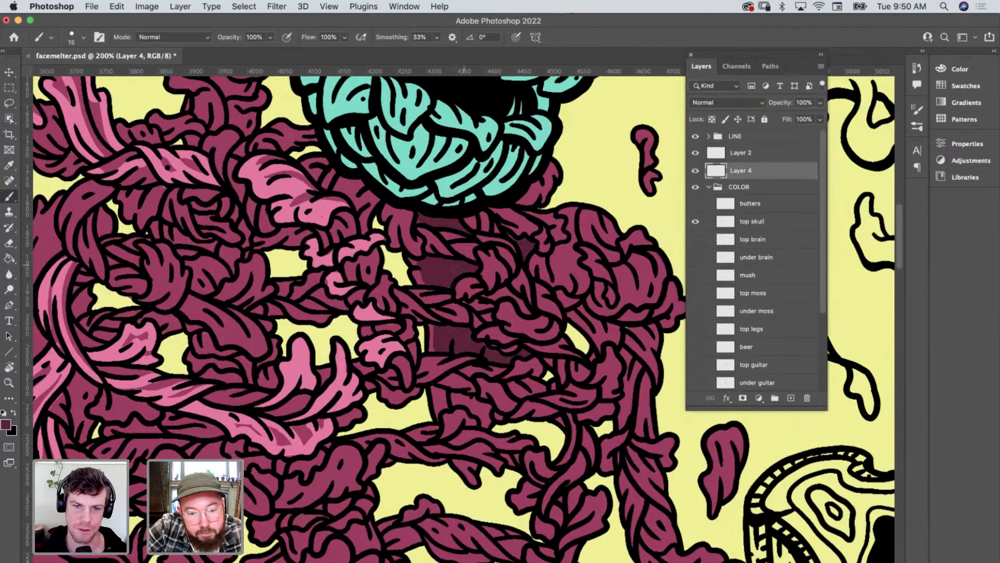
{"action": "mouse_move", "coordinate": [441, 388]}
{"action": "left_mouse_down"}
{"action": "mouse_move", "coordinate": [443, 404]}
{"action": "mouse_move", "coordinate": [448, 396]}
{"action": "mouse_move", "coordinate": [484, 418]}
{"action": "mouse_move", "coordinate": [488, 405]}
{"action": "left_mouse_up"}
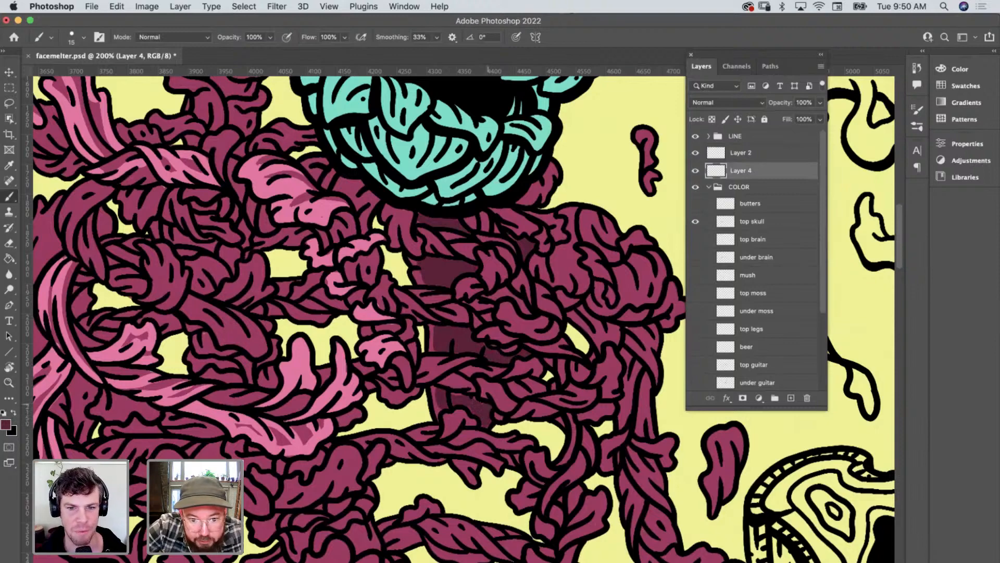
{"action": "left_click_drag", "start_coordinate": [465, 459], "coordinate": [473, 470]}
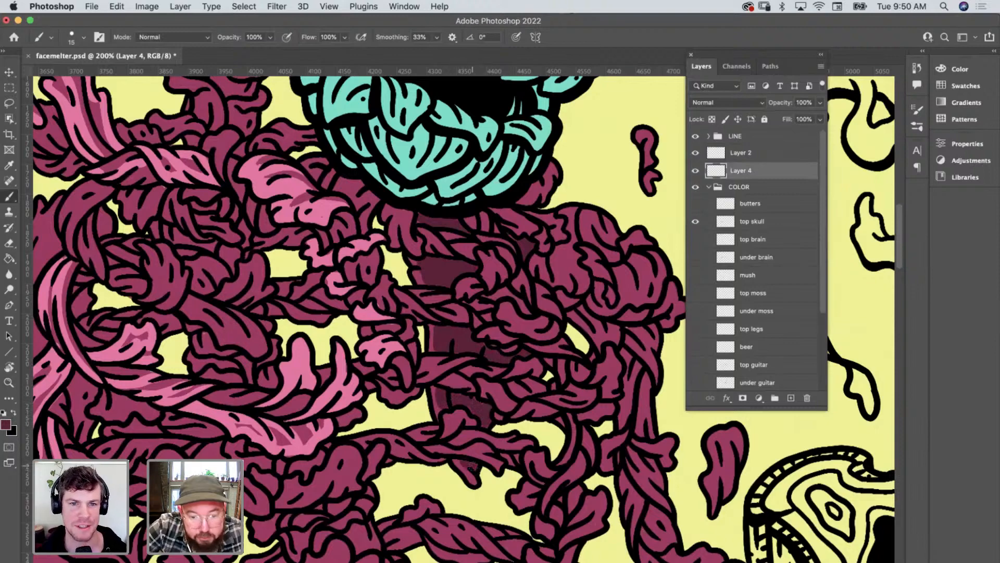
Shade the thin twisted vine passing behind the pink-highlighted segments in dark maroon, on both sides of them.
{"action": "scroll", "coordinate": [473, 467], "scroll_direction": "left", "scroll_amount": 5}
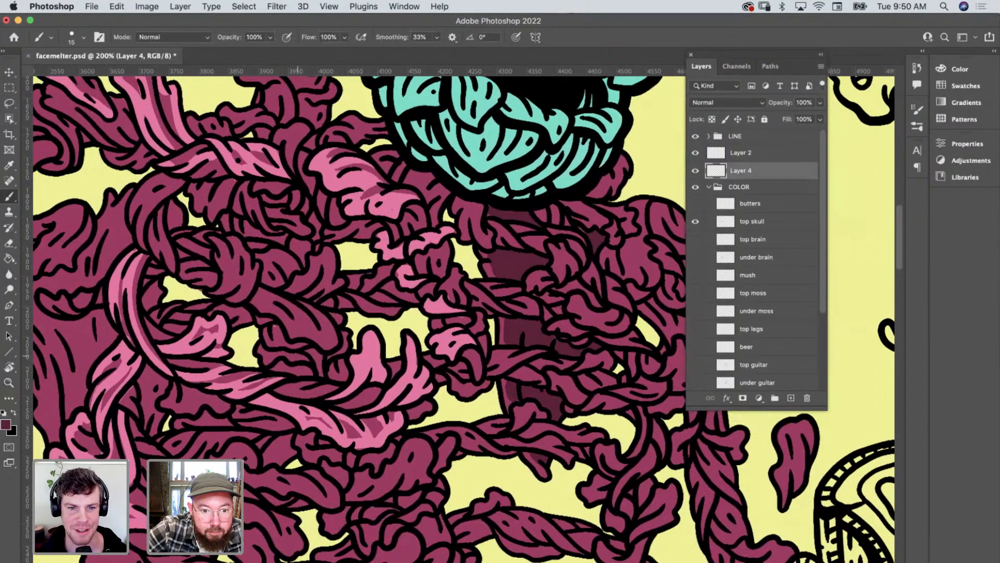
{"action": "mouse_move", "coordinate": [327, 303]}
{"action": "left_mouse_down"}
{"action": "mouse_move", "coordinate": [345, 303]}
{"action": "mouse_move", "coordinate": [356, 280]}
{"action": "mouse_move", "coordinate": [370, 308]}
{"action": "mouse_move", "coordinate": [415, 300]}
{"action": "mouse_move", "coordinate": [390, 290]}
{"action": "mouse_move", "coordinate": [374, 298]}
{"action": "mouse_move", "coordinate": [392, 266]}
{"action": "left_mouse_up"}
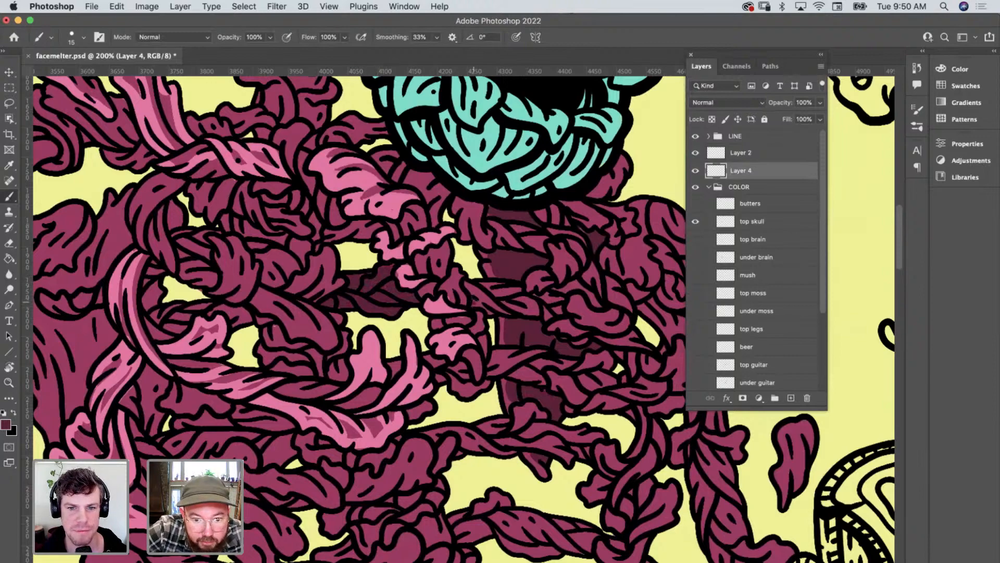
{"action": "mouse_move", "coordinate": [471, 305]}
{"action": "left_mouse_down"}
{"action": "mouse_move", "coordinate": [468, 286]}
{"action": "mouse_move", "coordinate": [489, 312]}
{"action": "mouse_move", "coordinate": [538, 310]}
{"action": "mouse_move", "coordinate": [492, 291]}
{"action": "mouse_move", "coordinate": [518, 291]}
{"action": "left_mouse_up"}
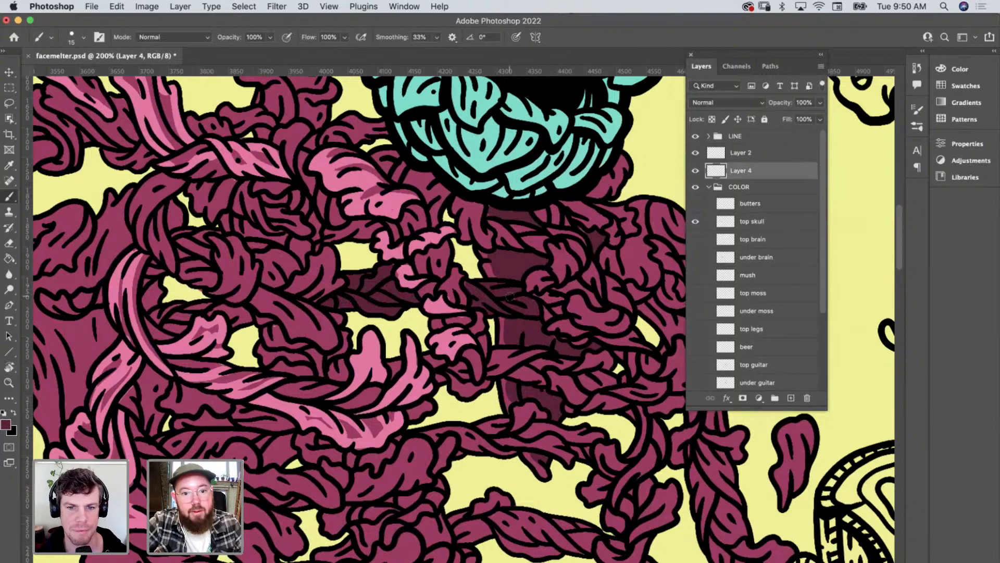
Paint dark maroon shadows into the knotted vine tangle between the curved pink vine and the large pink segment.
{"action": "scroll", "coordinate": [510, 296], "scroll_direction": "left", "scroll_amount": 3}
{"action": "scroll", "coordinate": [509, 296], "scroll_direction": "down", "scroll_amount": 1}
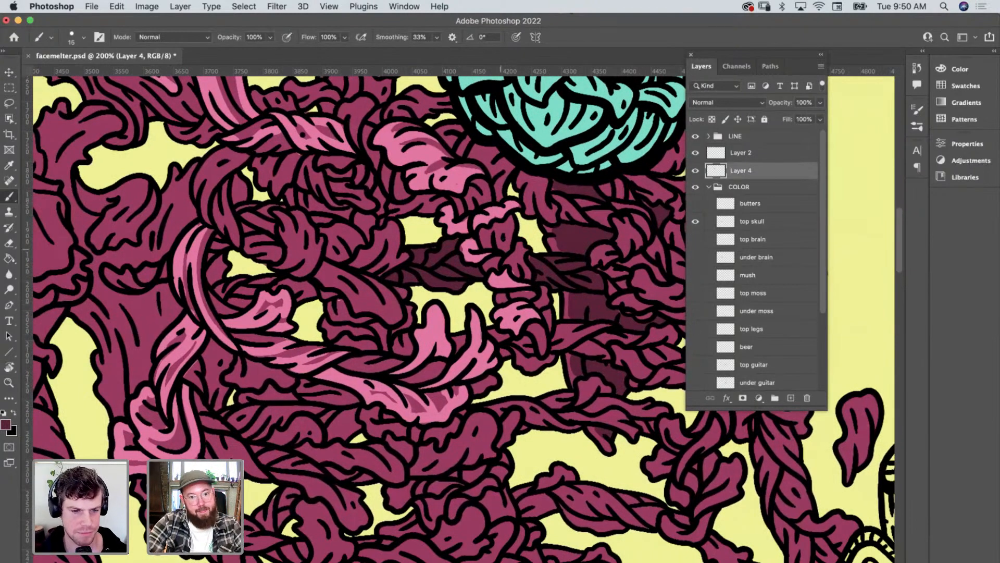
{"action": "mouse_move", "coordinate": [318, 219]}
{"action": "left_mouse_down"}
{"action": "mouse_move", "coordinate": [353, 241]}
{"action": "mouse_move", "coordinate": [362, 237]}
{"action": "mouse_move", "coordinate": [332, 233]}
{"action": "mouse_move", "coordinate": [361, 235]}
{"action": "mouse_move", "coordinate": [370, 222]}
{"action": "mouse_move", "coordinate": [291, 198]}
{"action": "mouse_move", "coordinate": [308, 207]}
{"action": "left_mouse_up"}
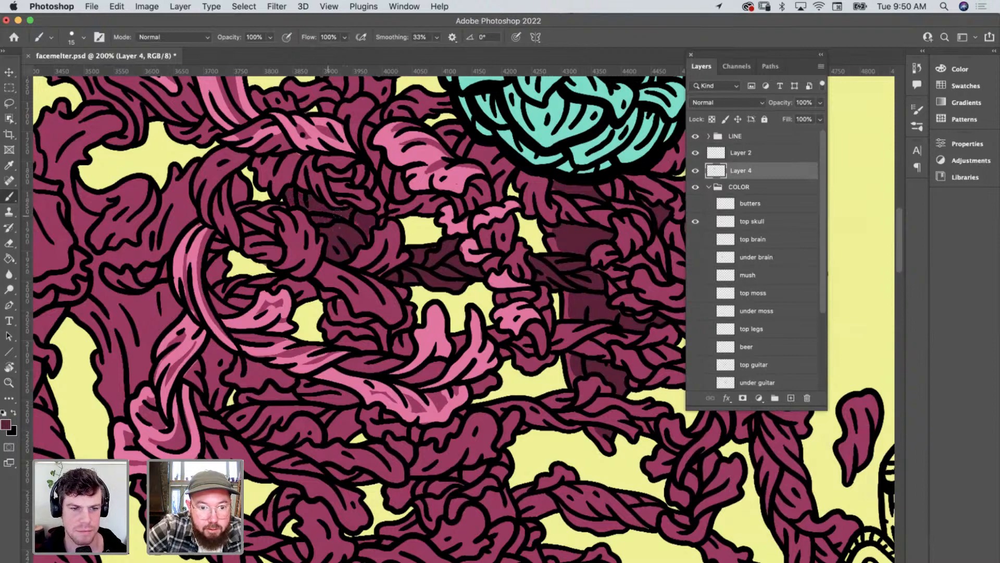
{"action": "mouse_move", "coordinate": [384, 221]}
{"action": "left_mouse_down"}
{"action": "mouse_move", "coordinate": [332, 200]}
{"action": "mouse_move", "coordinate": [391, 215]}
{"action": "mouse_move", "coordinate": [377, 210]}
{"action": "mouse_move", "coordinate": [387, 204]}
{"action": "mouse_move", "coordinate": [379, 189]}
{"action": "mouse_move", "coordinate": [333, 175]}
{"action": "left_mouse_up"}
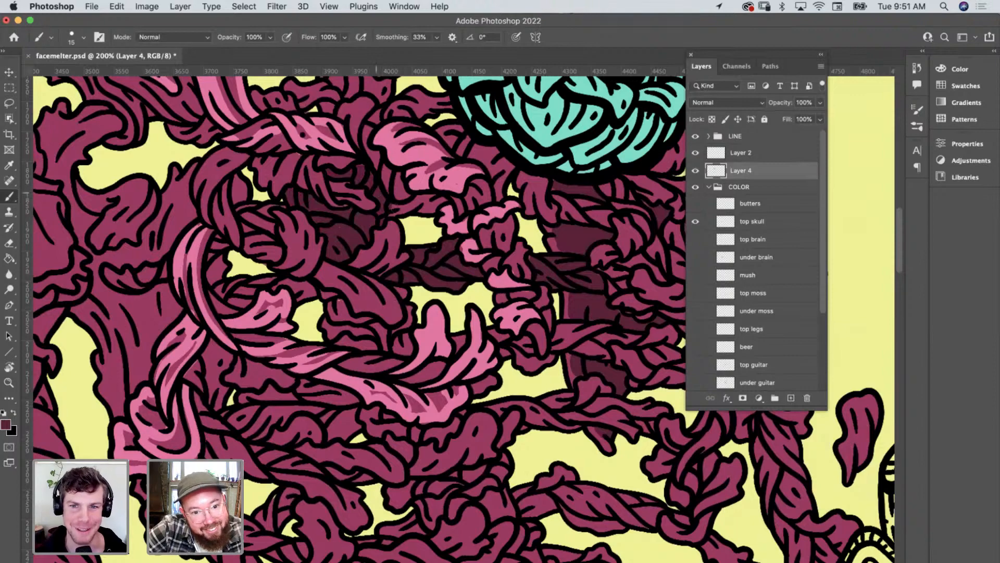
Brush dark maroon shadows onto the short vine strand tucked behind the skull's jaw, above the large pink vine segment.
{"action": "mouse_move", "coordinate": [396, 207]}
{"action": "left_mouse_down"}
{"action": "mouse_move", "coordinate": [445, 198]}
{"action": "mouse_move", "coordinate": [394, 211]}
{"action": "left_mouse_up"}
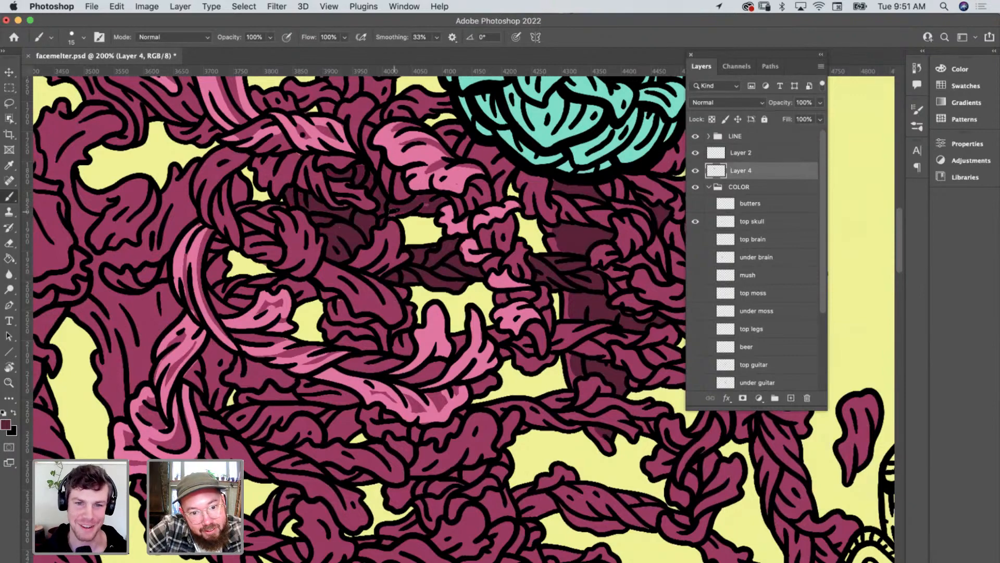
{"action": "scroll", "coordinate": [416, 200], "scroll_direction": "up", "scroll_amount": 5}
{"action": "scroll", "coordinate": [415, 199], "scroll_direction": "right", "scroll_amount": 3}
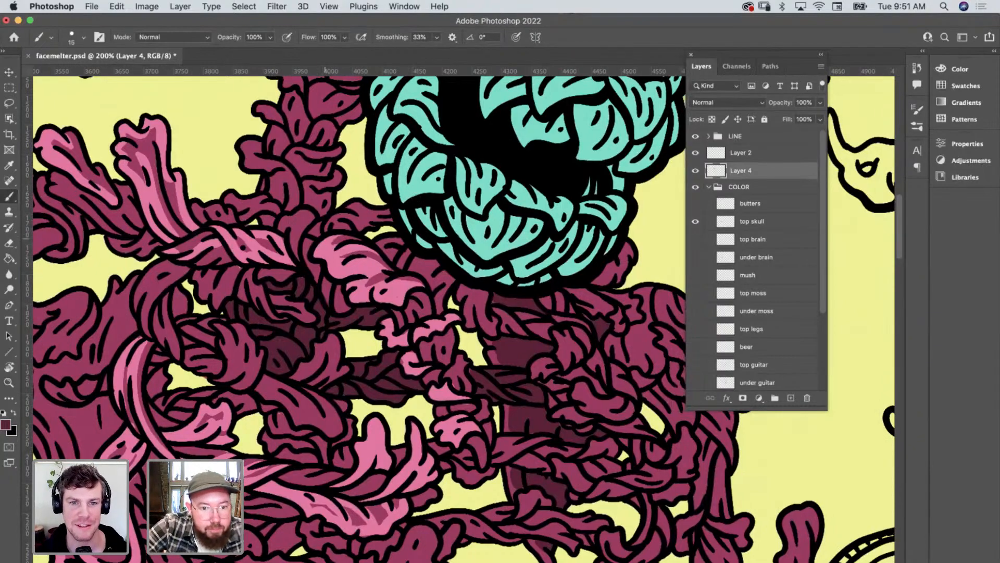
{"action": "mouse_move", "coordinate": [307, 232]}
{"action": "left_mouse_down"}
{"action": "mouse_move", "coordinate": [388, 210]}
{"action": "mouse_move", "coordinate": [344, 215]}
{"action": "mouse_move", "coordinate": [362, 225]}
{"action": "left_mouse_up"}
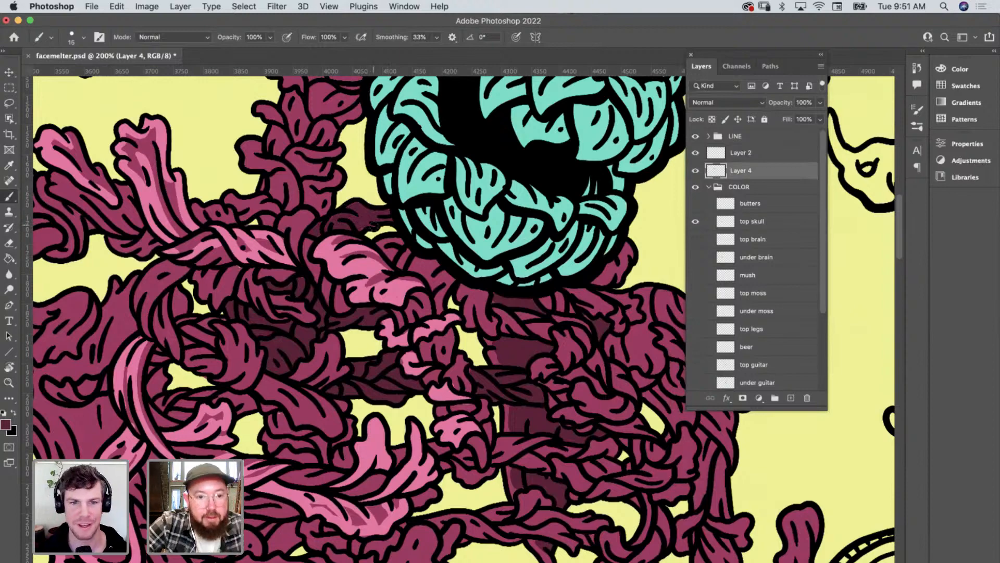
Paint dark maroon shadows on the inner side of the braided vine column that climbs beside the skull.
{"action": "scroll", "coordinate": [373, 225], "scroll_direction": "left", "scroll_amount": 5}
{"action": "scroll", "coordinate": [373, 225], "scroll_direction": "up", "scroll_amount": 2}
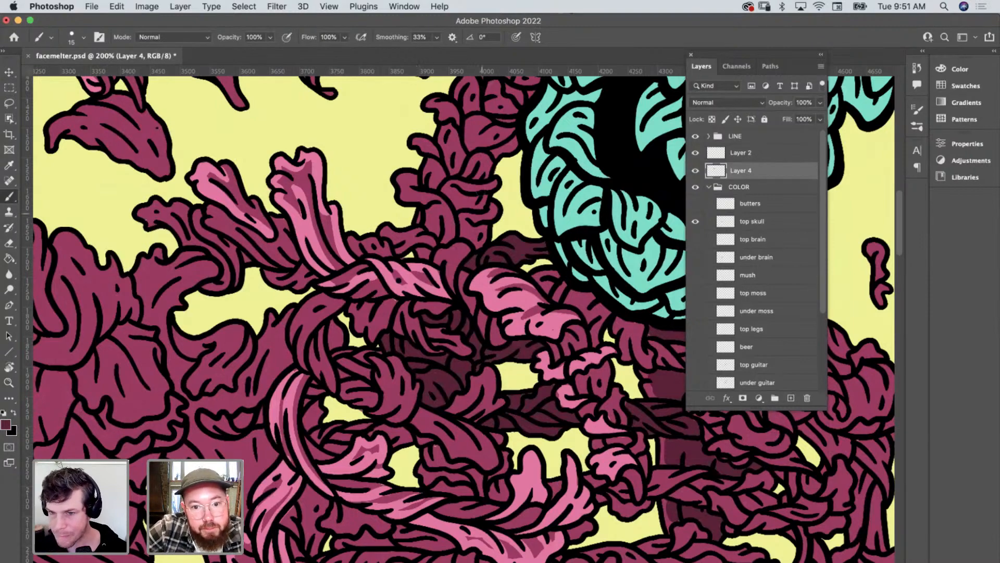
{"action": "mouse_move", "coordinate": [452, 191]}
{"action": "left_mouse_down"}
{"action": "mouse_move", "coordinate": [483, 206]}
{"action": "mouse_move", "coordinate": [486, 242]}
{"action": "left_mouse_up"}
{"action": "scroll", "coordinate": [464, 317], "scroll_direction": "up", "scroll_amount": 5}
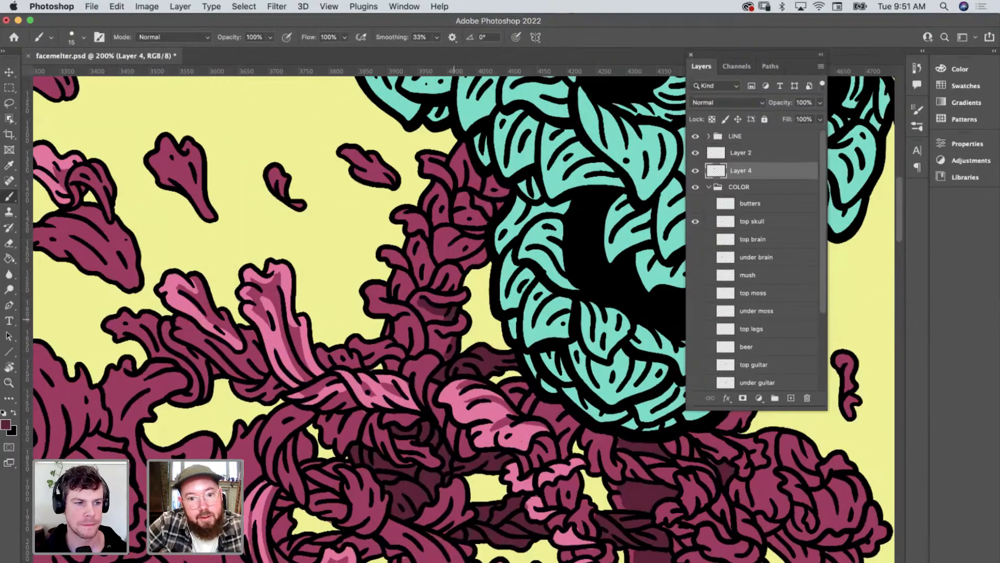
{"action": "mouse_move", "coordinate": [438, 309]}
{"action": "left_mouse_down"}
{"action": "mouse_move", "coordinate": [453, 266]}
{"action": "mouse_move", "coordinate": [446, 271]}
{"action": "mouse_move", "coordinate": [458, 276]}
{"action": "mouse_move", "coordinate": [442, 277]}
{"action": "mouse_move", "coordinate": [436, 254]}
{"action": "left_mouse_up"}
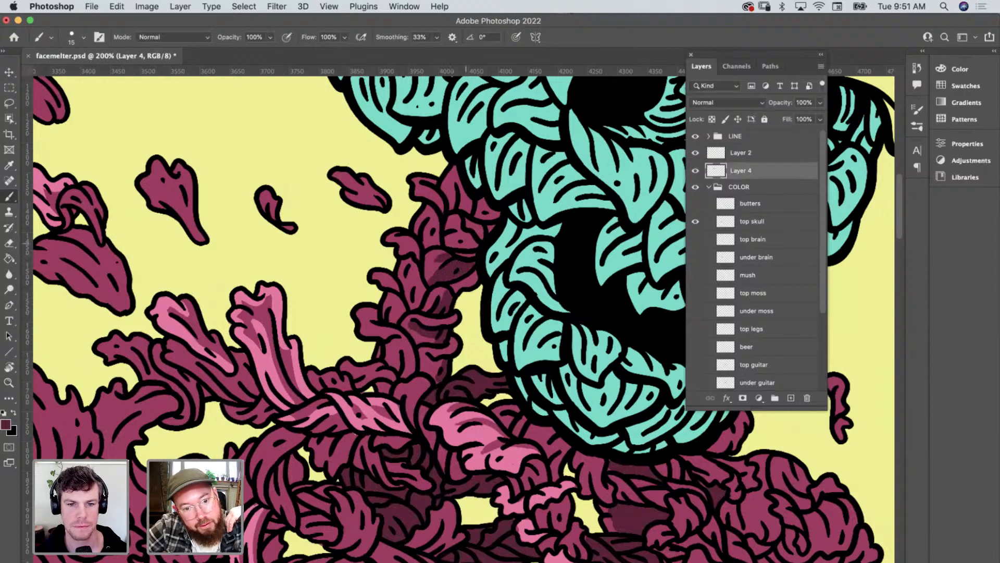
{"action": "mouse_move", "coordinate": [497, 216]}
{"action": "left_mouse_down"}
{"action": "mouse_move", "coordinate": [473, 210]}
{"action": "mouse_move", "coordinate": [501, 240]}
{"action": "mouse_move", "coordinate": [470, 205]}
{"action": "mouse_move", "coordinate": [468, 244]}
{"action": "left_mouse_up"}
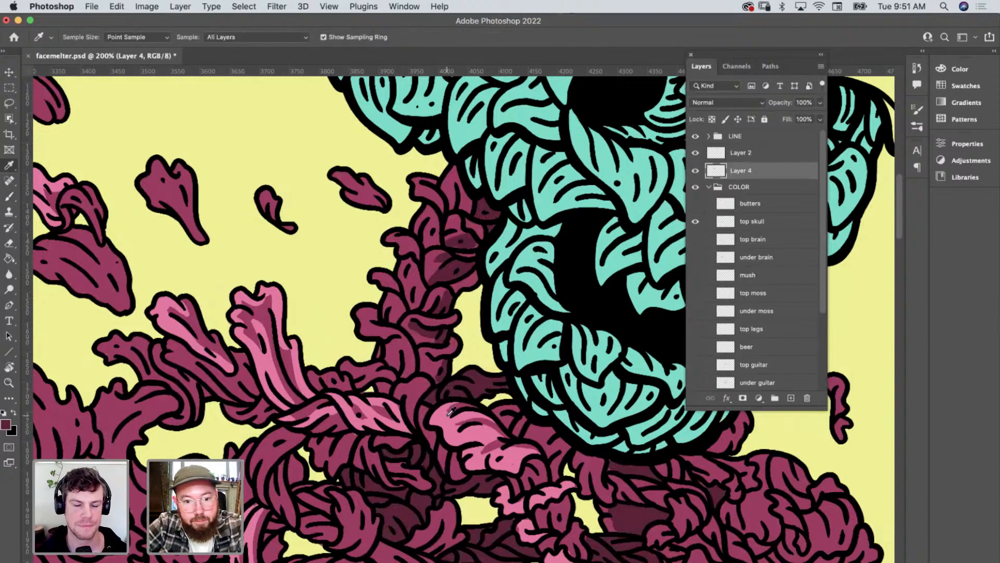
Sample the highlight pink and paint highlights on the outer curls of the braided column and the small vine at its base.
{"action": "left_click", "coordinate": [442, 413], "text": "alt"}
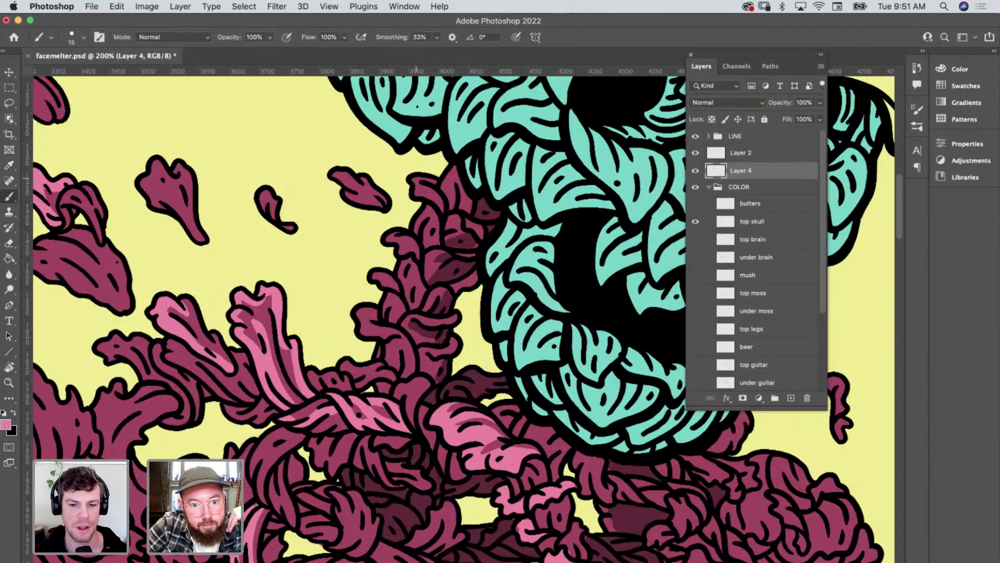
{"action": "mouse_move", "coordinate": [416, 178]}
{"action": "left_mouse_down"}
{"action": "mouse_move", "coordinate": [441, 203]}
{"action": "mouse_move", "coordinate": [419, 194]}
{"action": "mouse_move", "coordinate": [461, 169]}
{"action": "left_mouse_up"}
{"action": "mouse_move", "coordinate": [427, 205]}
{"action": "left_mouse_down"}
{"action": "mouse_move", "coordinate": [420, 227]}
{"action": "mouse_move", "coordinate": [392, 239]}
{"action": "mouse_move", "coordinate": [417, 252]}
{"action": "mouse_move", "coordinate": [380, 276]}
{"action": "mouse_move", "coordinate": [393, 286]}
{"action": "mouse_move", "coordinate": [381, 281]}
{"action": "mouse_move", "coordinate": [367, 315]}
{"action": "mouse_move", "coordinate": [364, 326]}
{"action": "mouse_move", "coordinate": [383, 331]}
{"action": "mouse_move", "coordinate": [370, 331]}
{"action": "mouse_move", "coordinate": [402, 332]}
{"action": "left_mouse_up"}
{"action": "scroll", "coordinate": [458, 318], "scroll_direction": "down", "scroll_amount": 3}
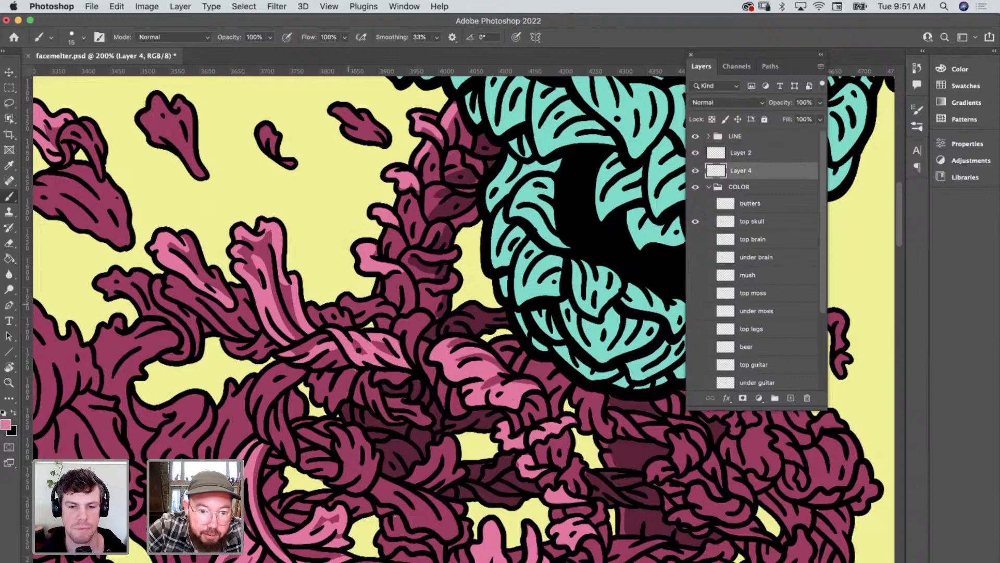
{"action": "mouse_move", "coordinate": [348, 303]}
{"action": "left_mouse_down"}
{"action": "mouse_move", "coordinate": [385, 310]}
{"action": "mouse_move", "coordinate": [367, 298]}
{"action": "mouse_move", "coordinate": [389, 310]}
{"action": "left_mouse_up"}
Paint pink highlights on the three small floating vine fragments between the skull and the curled fragment.
{"action": "scroll", "coordinate": [463, 313], "scroll_direction": "left", "scroll_amount": 6}
{"action": "scroll", "coordinate": [464, 312], "scroll_direction": "up", "scroll_amount": 2}
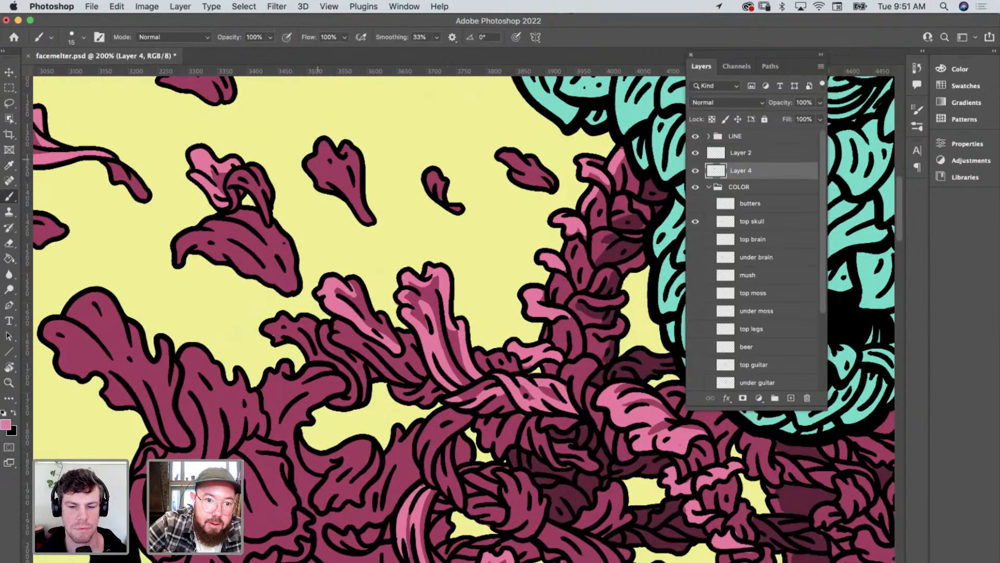
{"action": "mouse_move", "coordinate": [317, 159]}
{"action": "left_mouse_down"}
{"action": "mouse_move", "coordinate": [332, 147]}
{"action": "mouse_move", "coordinate": [354, 156]}
{"action": "mouse_move", "coordinate": [327, 158]}
{"action": "mouse_move", "coordinate": [359, 206]}
{"action": "left_mouse_up"}
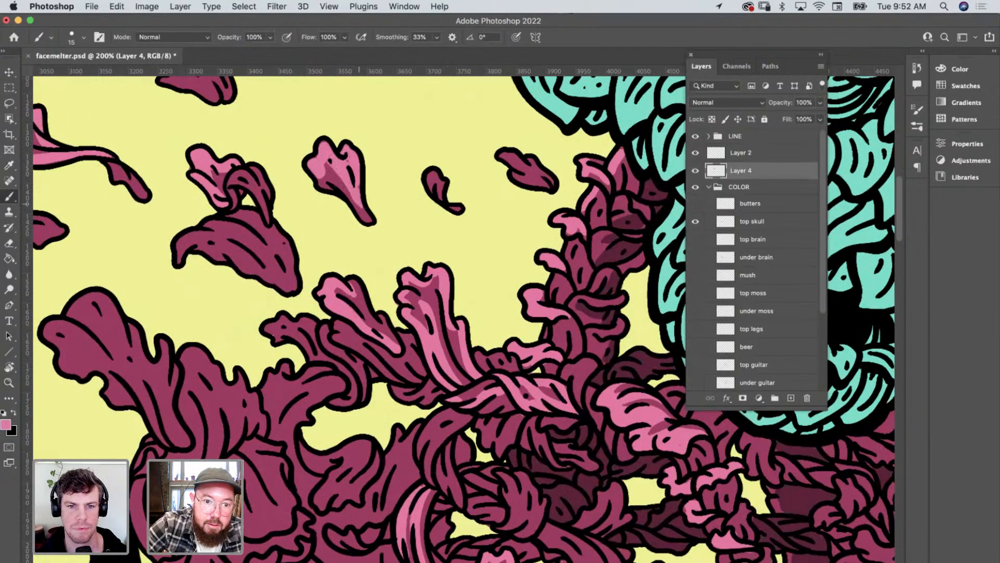
{"action": "left_click_drag", "start_coordinate": [319, 170], "coordinate": [360, 211]}
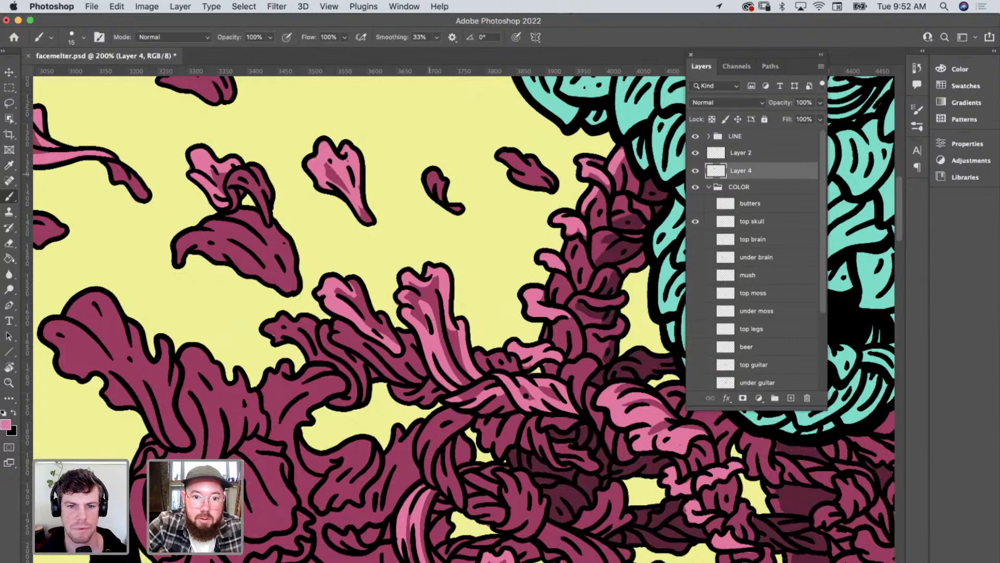
{"action": "left_click_drag", "start_coordinate": [430, 177], "coordinate": [441, 197]}
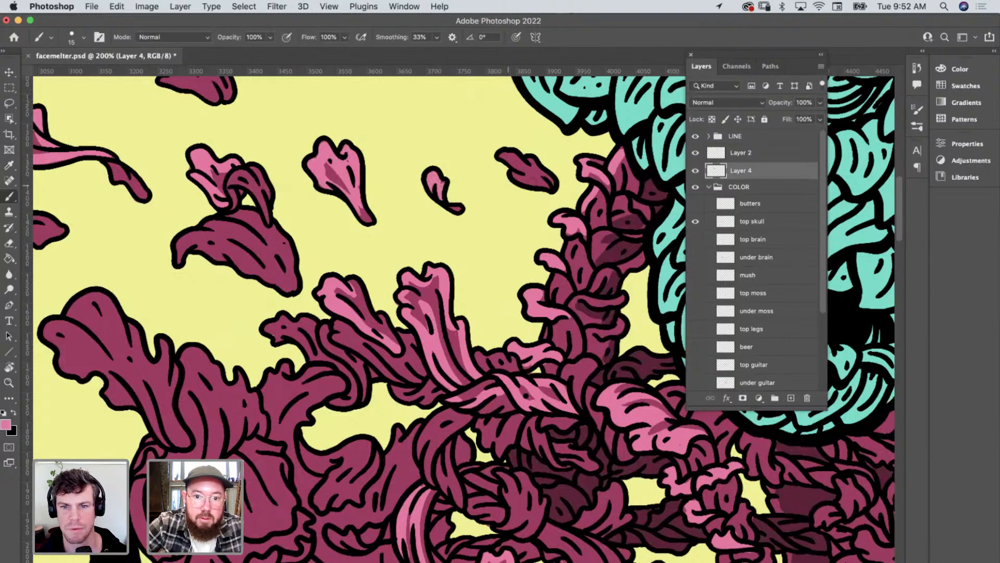
{"action": "mouse_move", "coordinate": [507, 157]}
{"action": "left_mouse_down"}
{"action": "mouse_move", "coordinate": [542, 178]}
{"action": "mouse_move", "coordinate": [513, 176]}
{"action": "mouse_move", "coordinate": [535, 162]}
{"action": "left_mouse_up"}
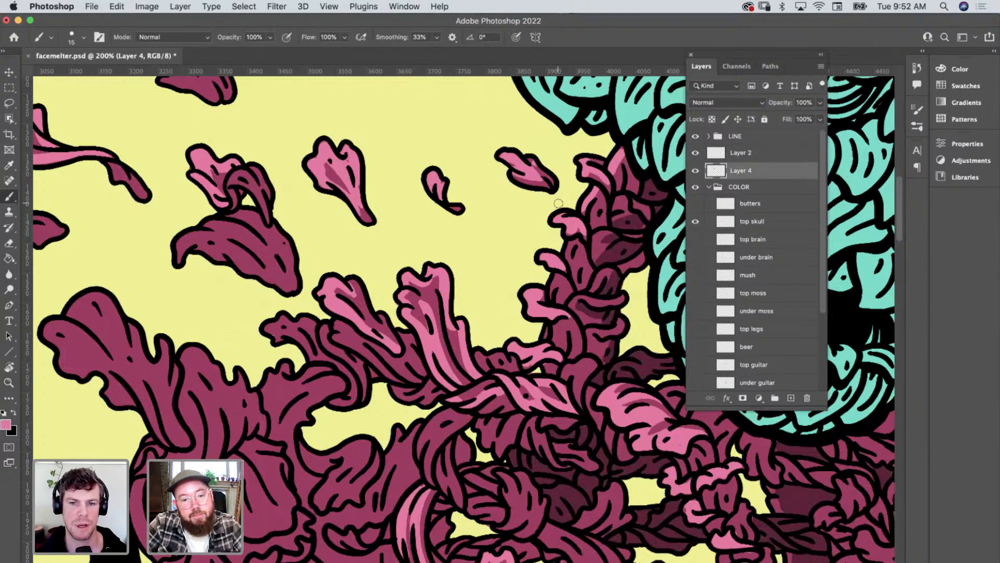
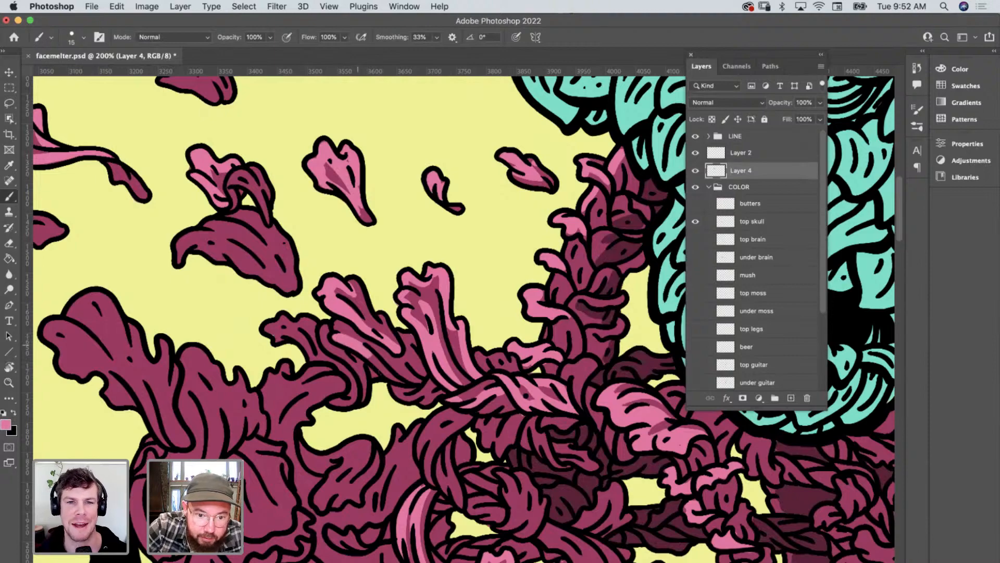
Paint pink highlight streaks along the large drooping floating fragment beneath the small curled piece.
{"action": "scroll", "coordinate": [359, 312], "scroll_direction": "left", "scroll_amount": 10}
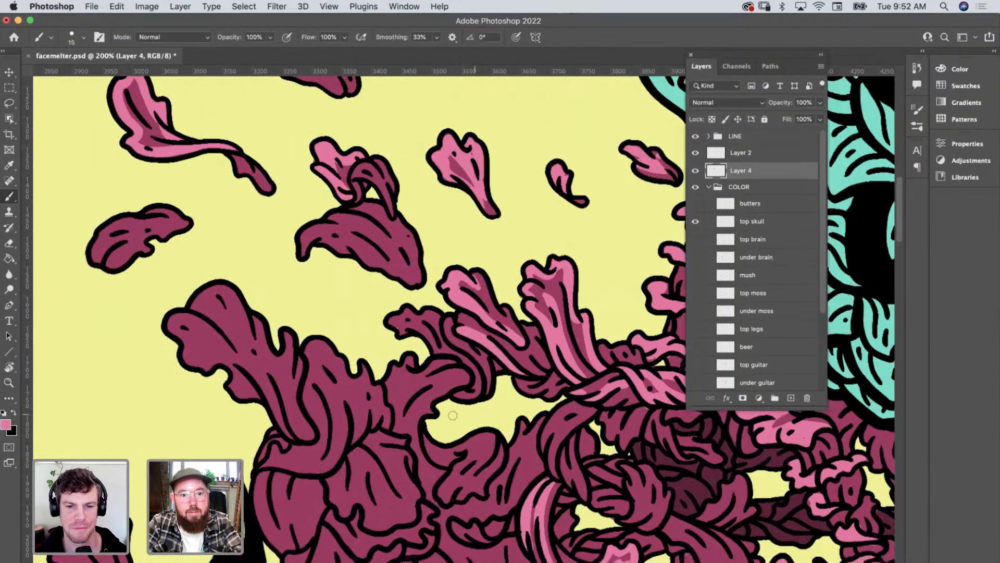
{"action": "mouse_move", "coordinate": [386, 267]}
{"action": "left_mouse_down"}
{"action": "mouse_move", "coordinate": [413, 252]}
{"action": "mouse_move", "coordinate": [465, 276]}
{"action": "left_mouse_up"}
{"action": "mouse_move", "coordinate": [410, 245]}
{"action": "left_mouse_down"}
{"action": "mouse_move", "coordinate": [455, 253]}
{"action": "mouse_move", "coordinate": [462, 242]}
{"action": "left_mouse_up"}
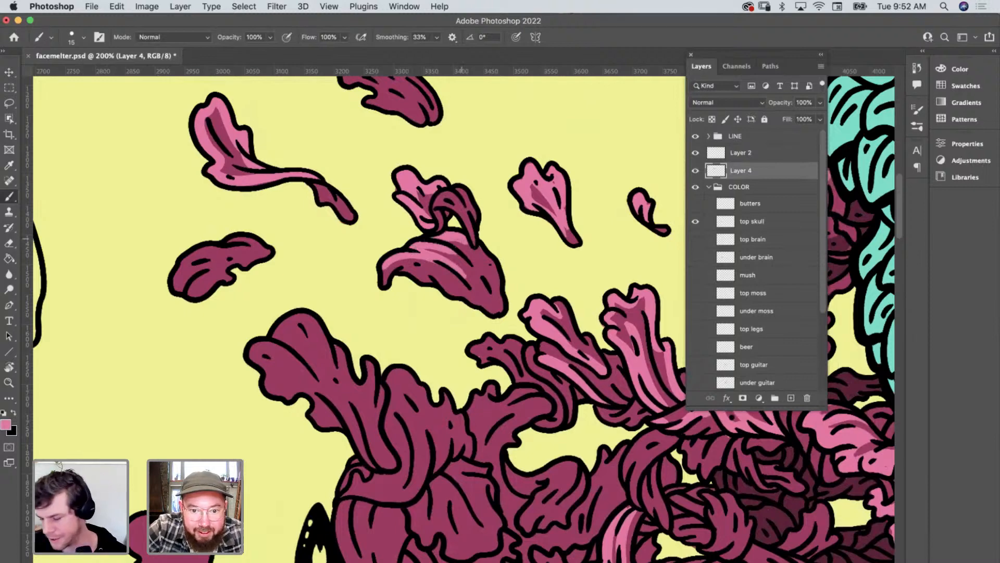
{"action": "left_click_drag", "start_coordinate": [383, 272], "coordinate": [463, 291]}
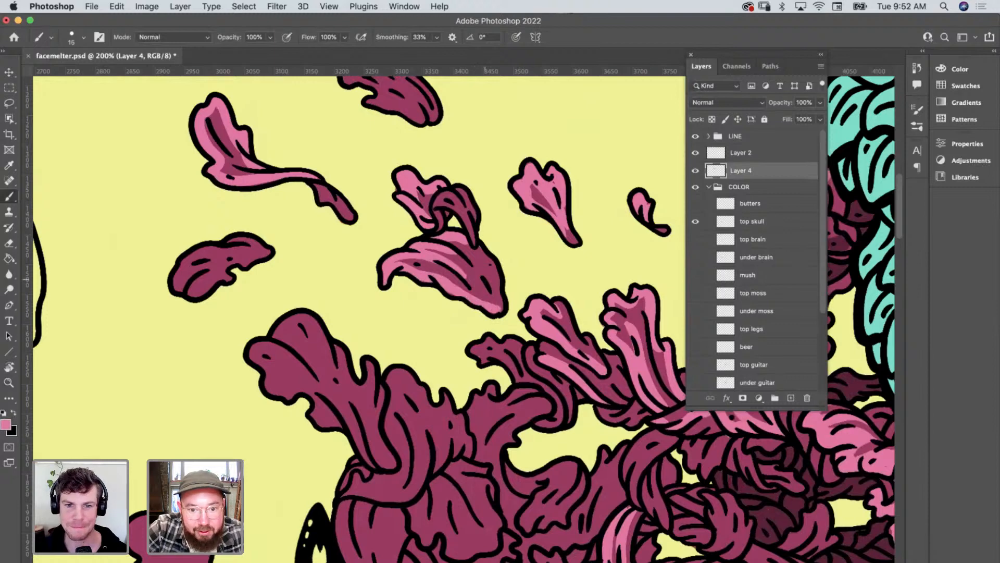
{"action": "left_click_drag", "start_coordinate": [402, 259], "coordinate": [474, 292]}
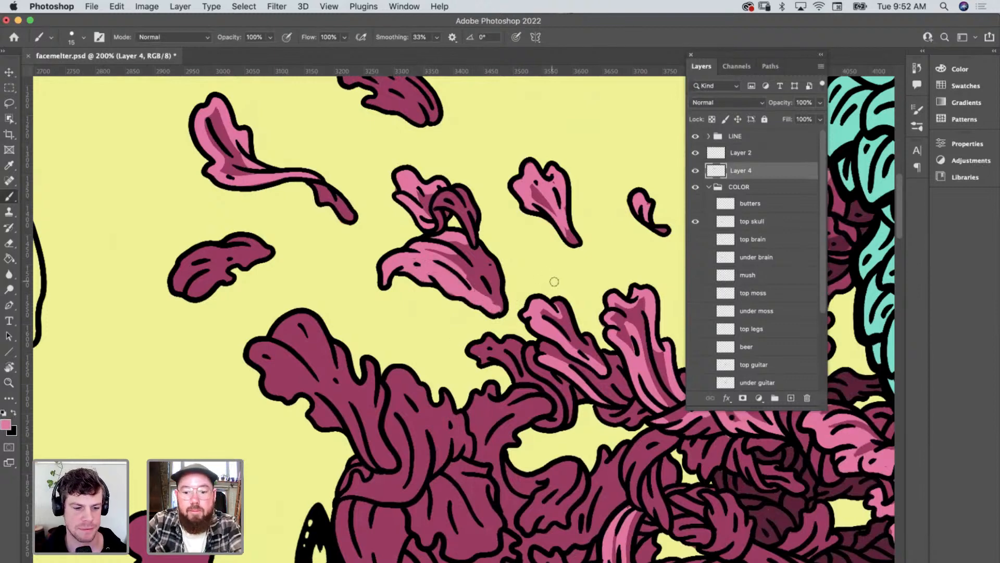
Sample the dark maroon and shade the drooping fragment under its curl and the tail end of the long floating fragment.
{"action": "key", "text": "i"}
{"action": "left_click", "coordinate": [756, 492]}
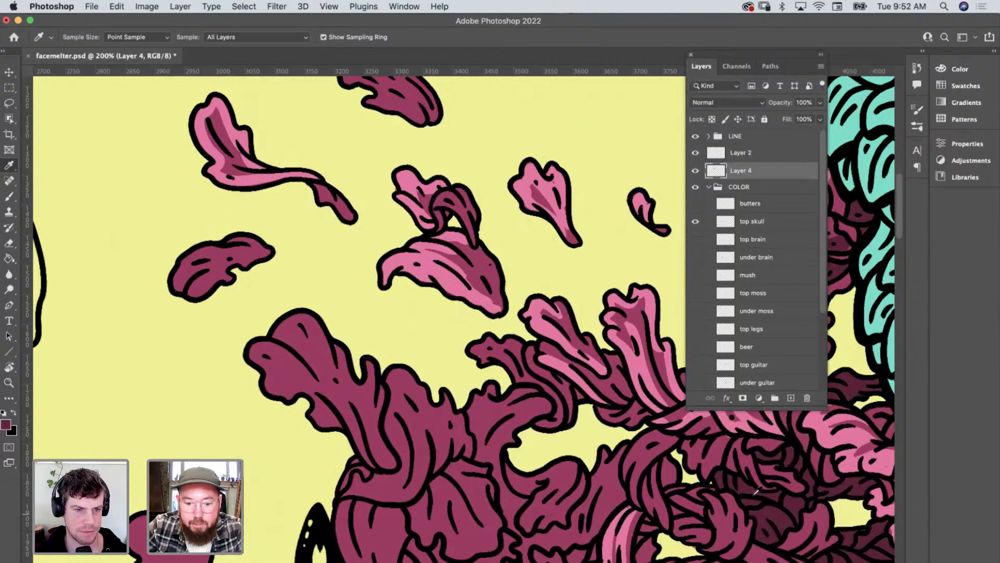
{"action": "key", "text": "b"}
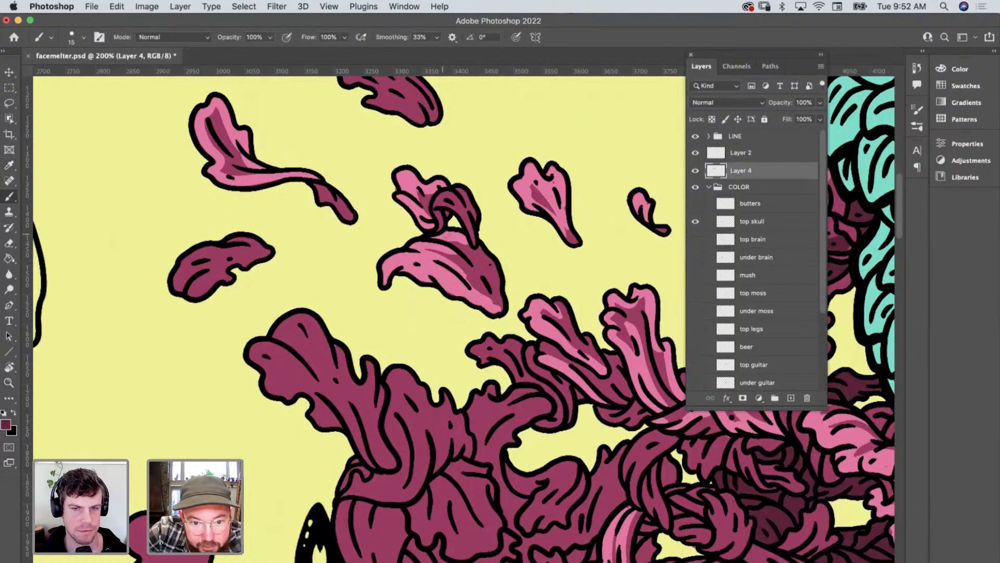
{"action": "mouse_move", "coordinate": [443, 235]}
{"action": "left_mouse_down"}
{"action": "mouse_move", "coordinate": [467, 245]}
{"action": "mouse_move", "coordinate": [462, 251]}
{"action": "mouse_move", "coordinate": [482, 268]}
{"action": "mouse_move", "coordinate": [413, 247]}
{"action": "left_mouse_up"}
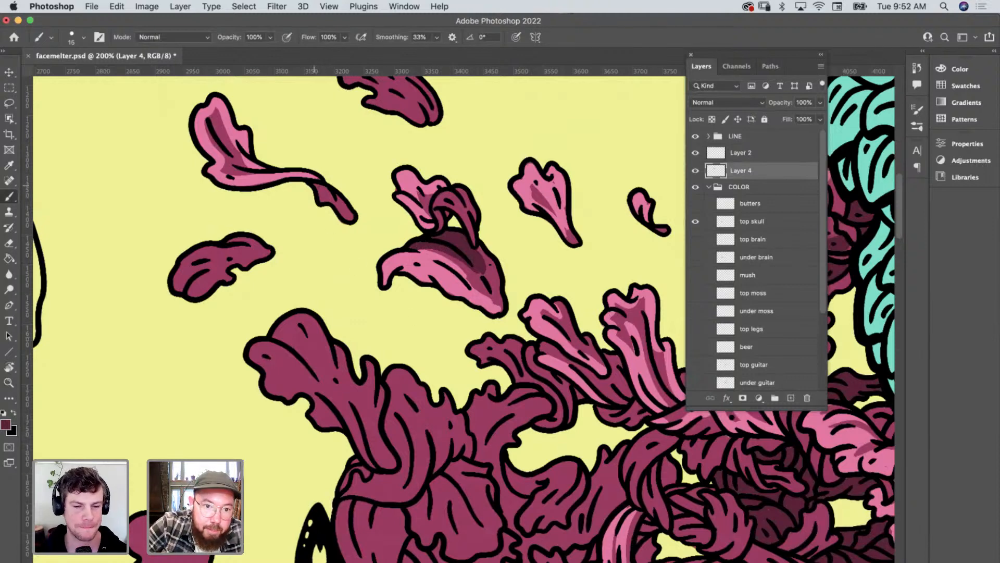
{"action": "left_click_drag", "start_coordinate": [314, 185], "coordinate": [349, 218]}
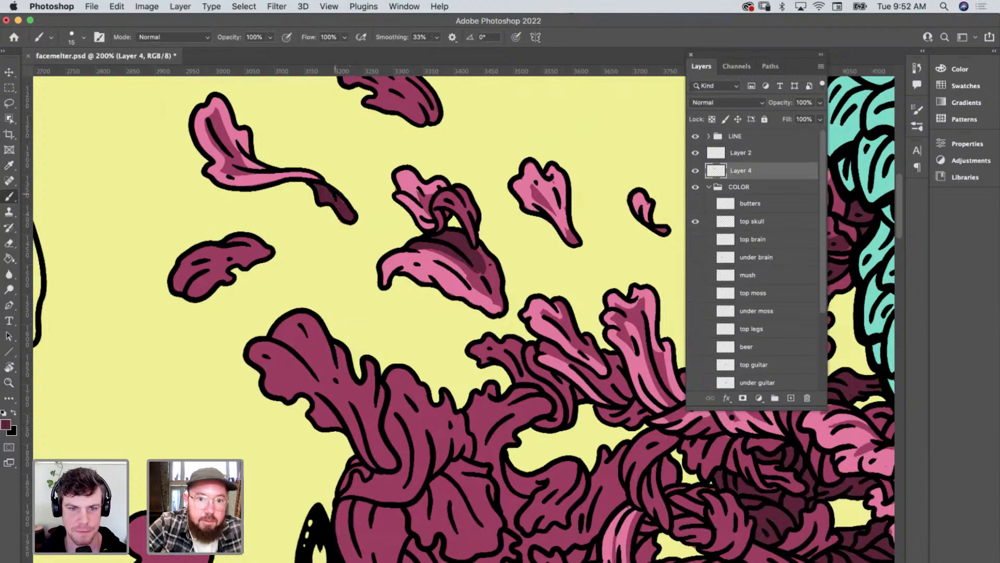
Brush dark maroon shadows onto the recessed vines directly above and below the long pink twisted vine.
{"action": "scroll", "coordinate": [335, 195], "scroll_direction": "up", "scroll_amount": 5}
{"action": "scroll", "coordinate": [336, 195], "scroll_direction": "down", "scroll_amount": 10}
{"action": "scroll", "coordinate": [336, 195], "scroll_direction": "right", "scroll_amount": 10}
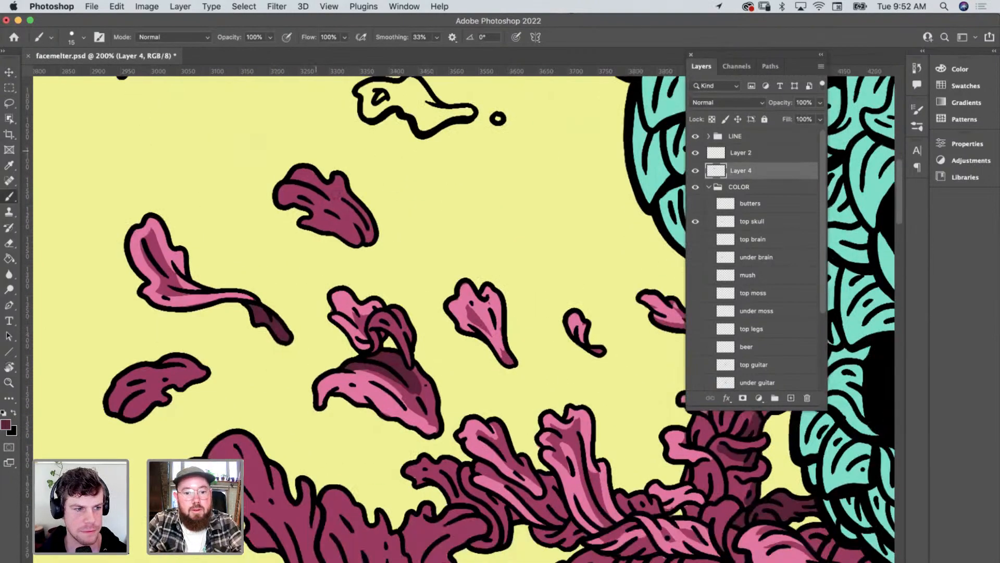
{"action": "scroll", "coordinate": [335, 194], "scroll_direction": "down", "scroll_amount": 5}
{"action": "scroll", "coordinate": [336, 194], "scroll_direction": "right", "scroll_amount": 5}
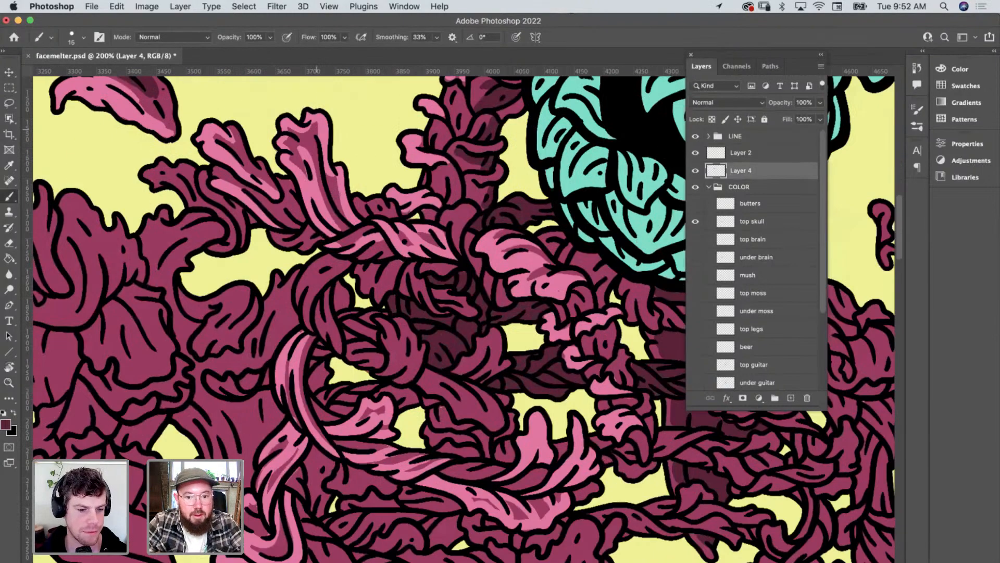
{"action": "key", "text": "alt"}
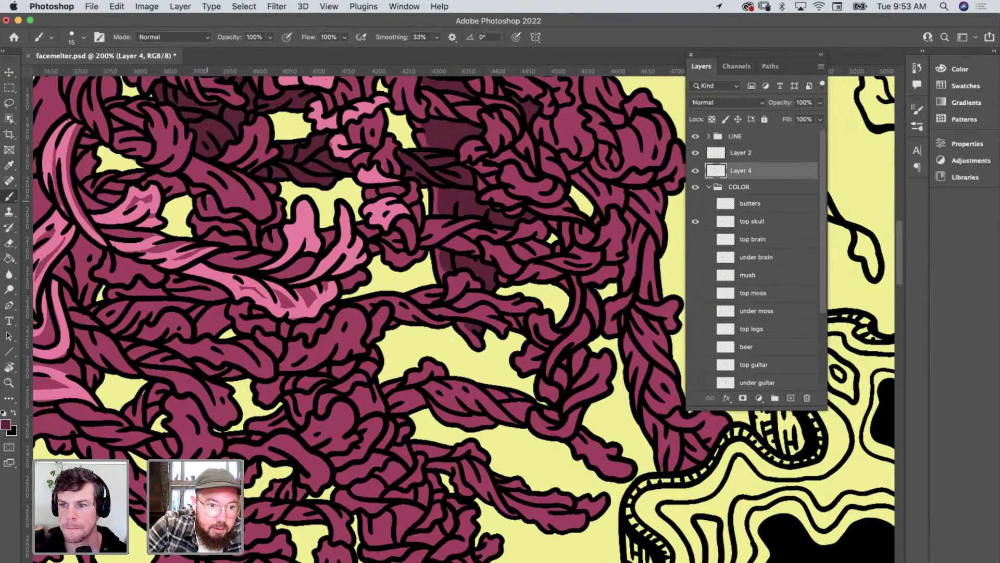
{"action": "mouse_move", "coordinate": [207, 201]}
{"action": "left_mouse_down"}
{"action": "mouse_move", "coordinate": [201, 229]}
{"action": "mouse_move", "coordinate": [239, 243]}
{"action": "mouse_move", "coordinate": [213, 211]}
{"action": "mouse_move", "coordinate": [271, 244]}
{"action": "mouse_move", "coordinate": [264, 227]}
{"action": "mouse_move", "coordinate": [279, 207]}
{"action": "mouse_move", "coordinate": [275, 229]}
{"action": "left_mouse_up"}
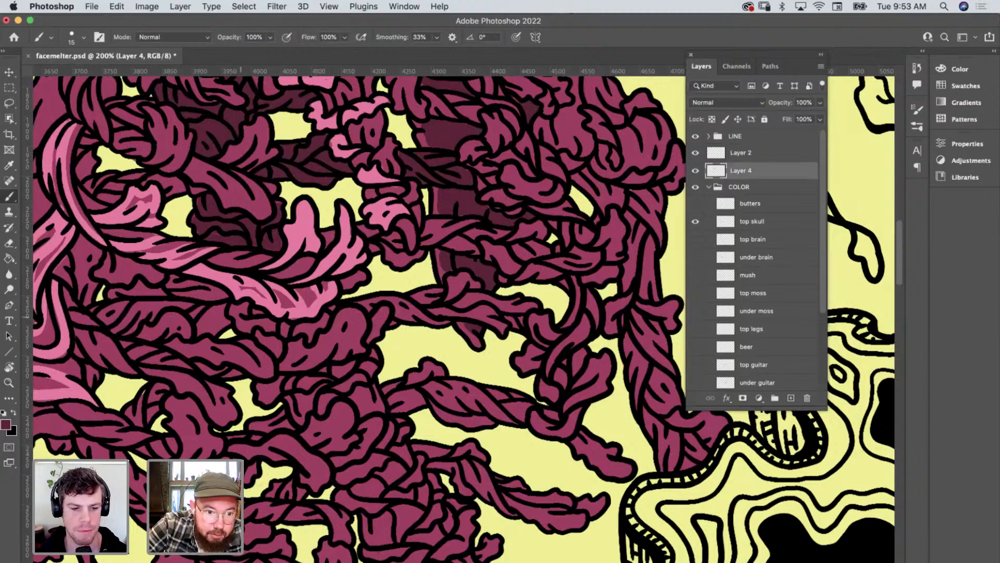
{"action": "mouse_move", "coordinate": [237, 305]}
{"action": "left_mouse_down"}
{"action": "mouse_move", "coordinate": [263, 347]}
{"action": "mouse_move", "coordinate": [267, 336]}
{"action": "mouse_move", "coordinate": [236, 307]}
{"action": "mouse_move", "coordinate": [266, 340]}
{"action": "mouse_move", "coordinate": [279, 327]}
{"action": "mouse_move", "coordinate": [264, 312]}
{"action": "mouse_move", "coordinate": [268, 336]}
{"action": "mouse_move", "coordinate": [309, 340]}
{"action": "left_mouse_up"}
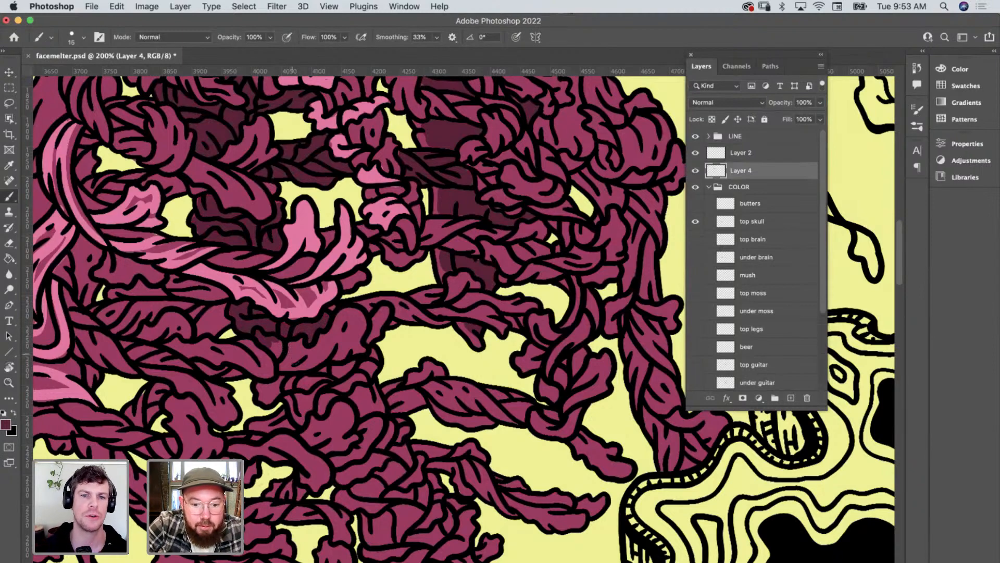
Resample the dark maroon and shade the top of the knotted vine cluster beneath the overlapping thick strand.
{"action": "key", "text": "i"}
{"action": "left_click", "coordinate": [312, 355]}
{"action": "key", "text": "b"}
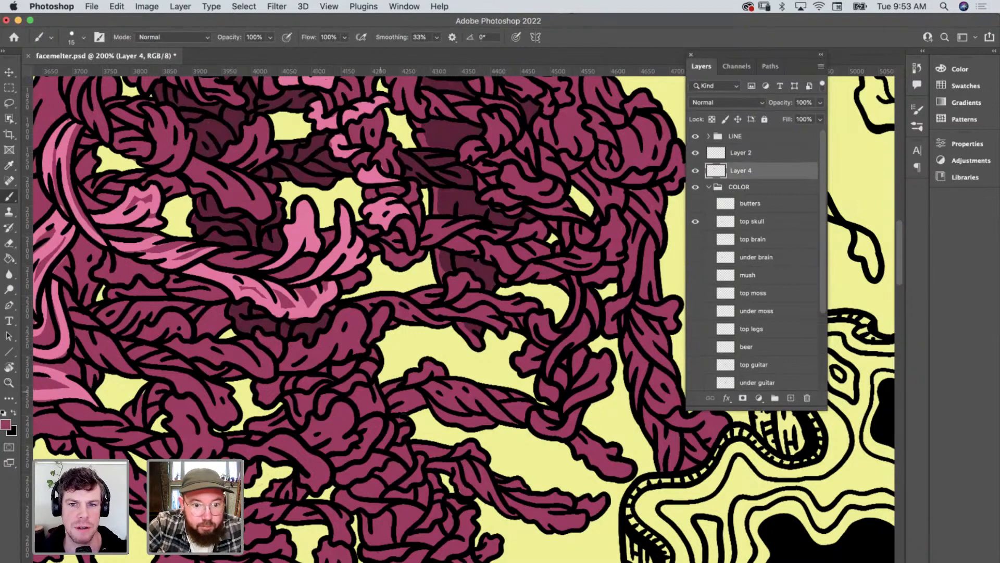
{"action": "key", "text": "i"}
{"action": "left_click", "coordinate": [309, 329]}
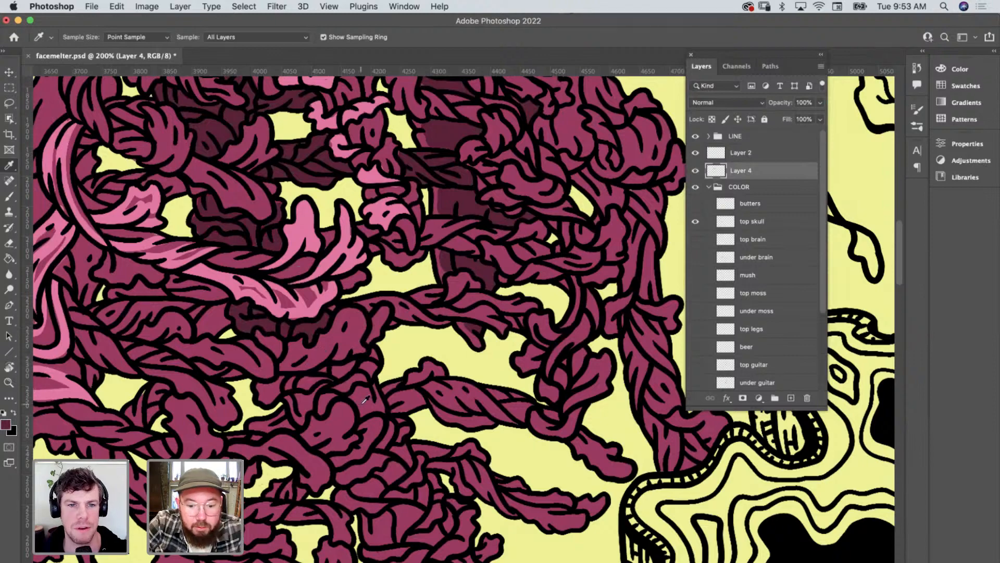
{"action": "key", "text": "b"}
{"action": "mouse_move", "coordinate": [276, 395]}
{"action": "left_mouse_down"}
{"action": "mouse_move", "coordinate": [263, 399]}
{"action": "mouse_move", "coordinate": [258, 386]}
{"action": "mouse_move", "coordinate": [319, 379]}
{"action": "mouse_move", "coordinate": [374, 355]}
{"action": "mouse_move", "coordinate": [348, 385]}
{"action": "mouse_move", "coordinate": [302, 401]}
{"action": "mouse_move", "coordinate": [299, 419]}
{"action": "mouse_move", "coordinate": [310, 423]}
{"action": "mouse_move", "coordinate": [322, 398]}
{"action": "mouse_move", "coordinate": [344, 405]}
{"action": "left_mouse_up"}
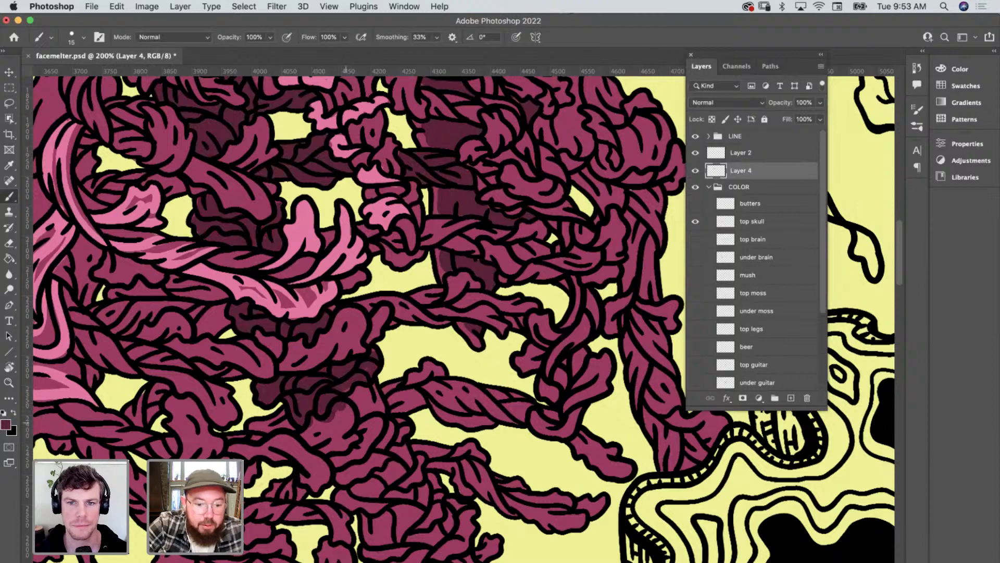
Touch up the knotted cluster's shadow edge with the sampled flat maroon, and extend the shadow across the cluster in dark maroon.
{"action": "left_click", "coordinate": [367, 407], "text": "alt"}
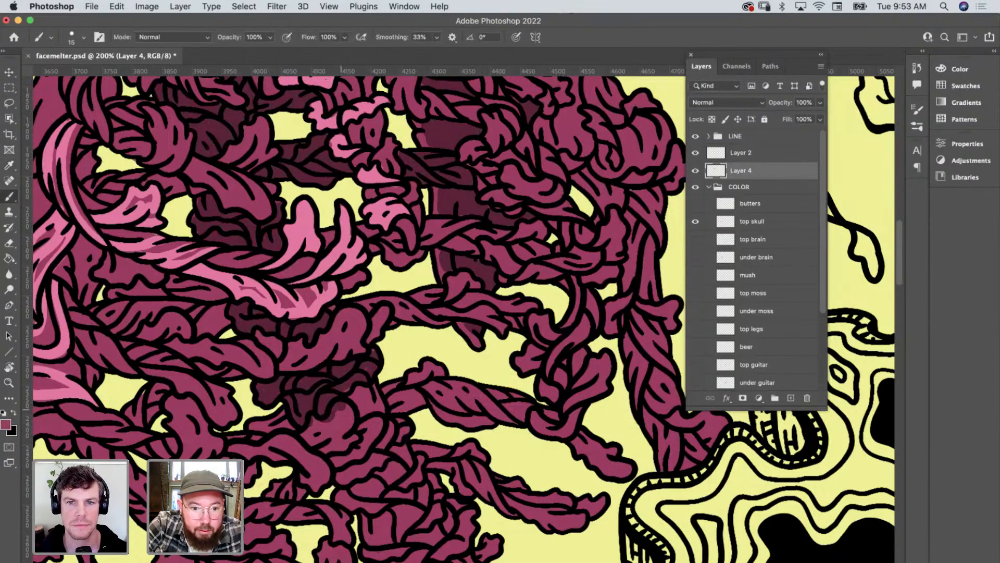
{"action": "left_click_drag", "start_coordinate": [345, 408], "coordinate": [327, 419]}
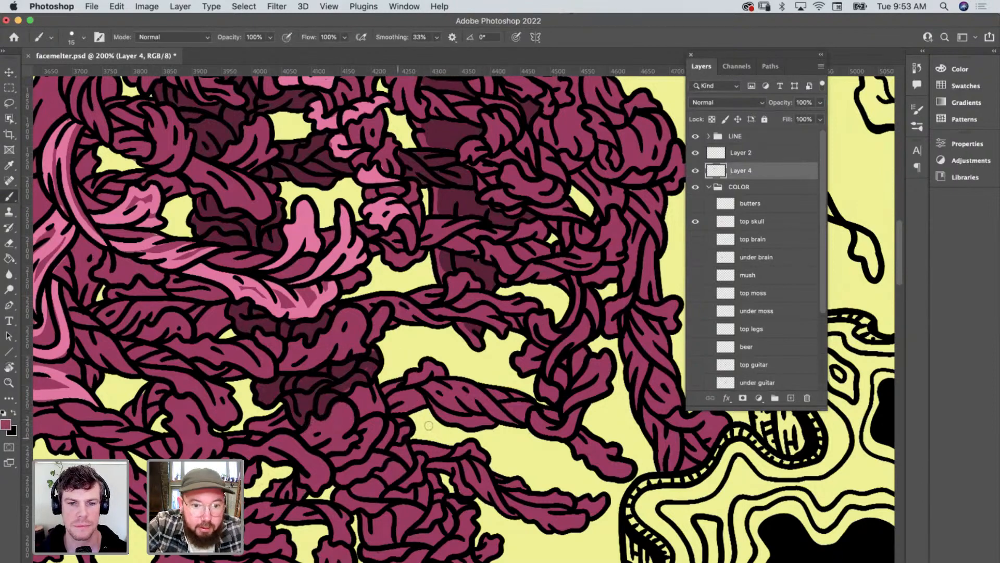
{"action": "key", "text": "i"}
{"action": "left_click", "coordinate": [336, 364]}
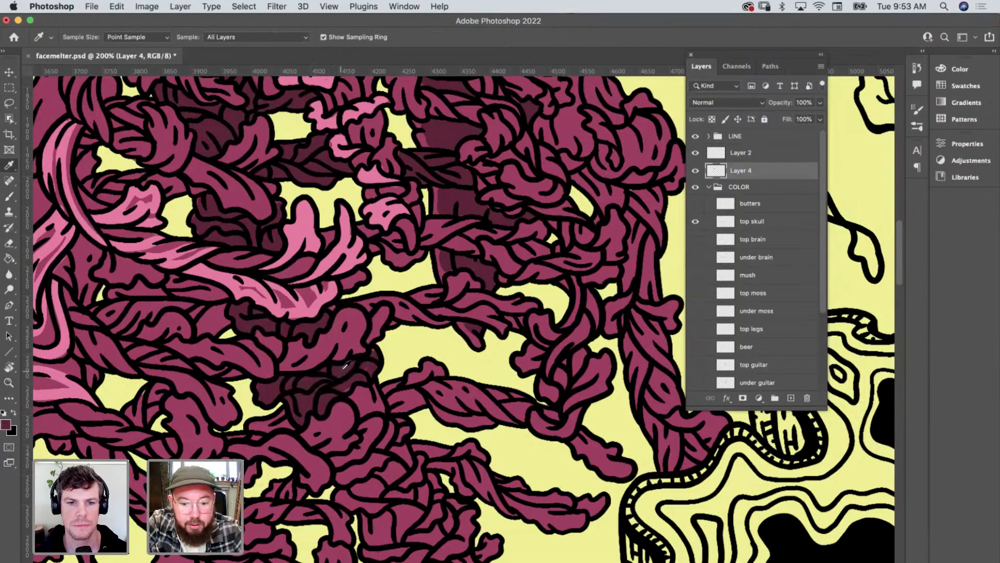
{"action": "key", "text": "b"}
{"action": "mouse_move", "coordinate": [351, 396]}
{"action": "left_mouse_down"}
{"action": "mouse_move", "coordinate": [362, 412]}
{"action": "mouse_move", "coordinate": [373, 396]}
{"action": "mouse_move", "coordinate": [386, 409]}
{"action": "left_mouse_up"}
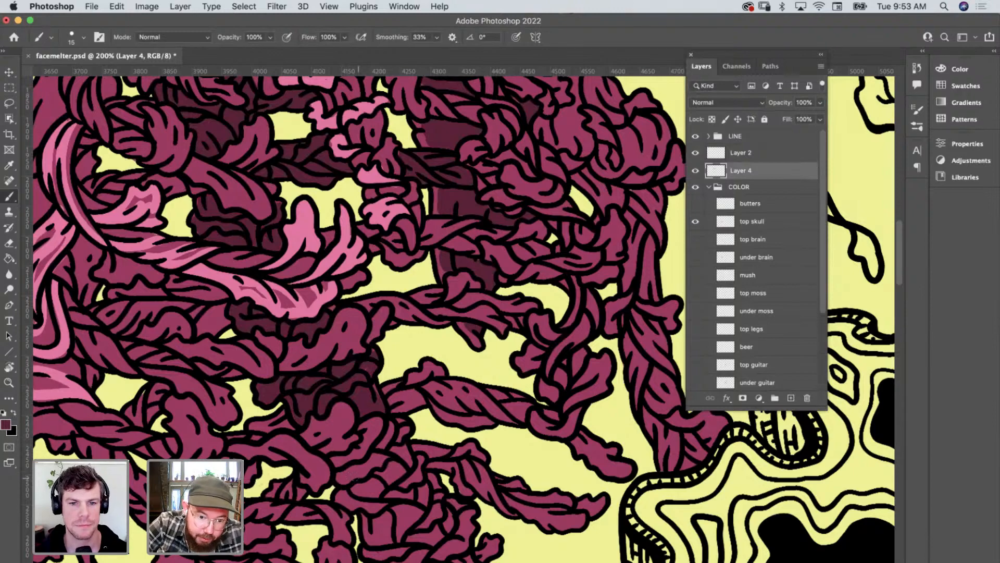
Extend the dark maroon shadow down the side folds and across the underside of the knotted vine cluster.
{"action": "mouse_move", "coordinate": [345, 481]}
{"action": "left_mouse_down"}
{"action": "mouse_move", "coordinate": [391, 458]}
{"action": "mouse_move", "coordinate": [404, 420]}
{"action": "left_mouse_up"}
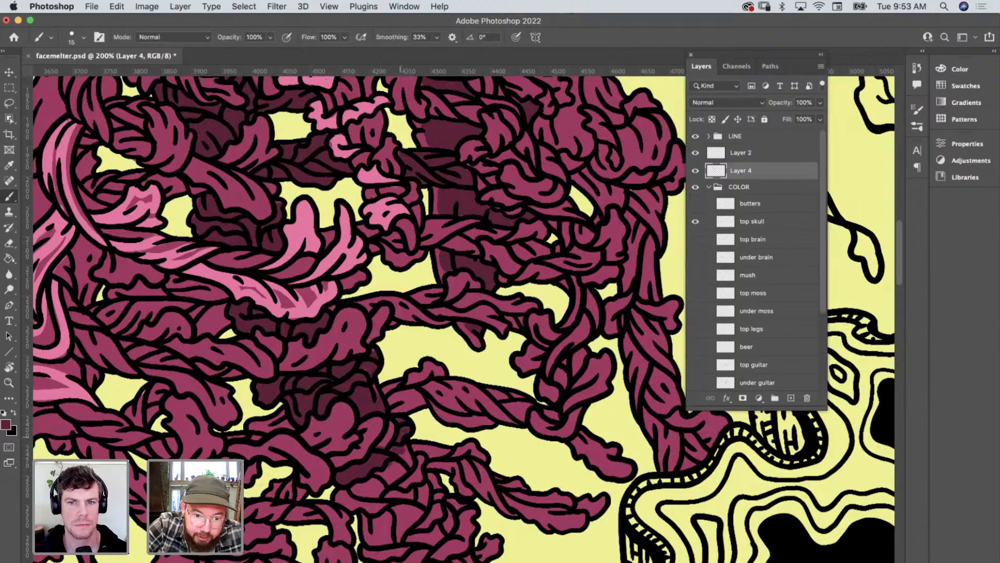
{"action": "mouse_move", "coordinate": [401, 456]}
{"action": "left_mouse_down"}
{"action": "mouse_move", "coordinate": [339, 496]}
{"action": "mouse_move", "coordinate": [364, 496]}
{"action": "mouse_move", "coordinate": [370, 476]}
{"action": "mouse_move", "coordinate": [413, 490]}
{"action": "mouse_move", "coordinate": [400, 474]}
{"action": "mouse_move", "coordinate": [402, 483]}
{"action": "mouse_move", "coordinate": [364, 480]}
{"action": "mouse_move", "coordinate": [419, 494]}
{"action": "mouse_move", "coordinate": [406, 445]}
{"action": "mouse_move", "coordinate": [424, 467]}
{"action": "left_mouse_up"}
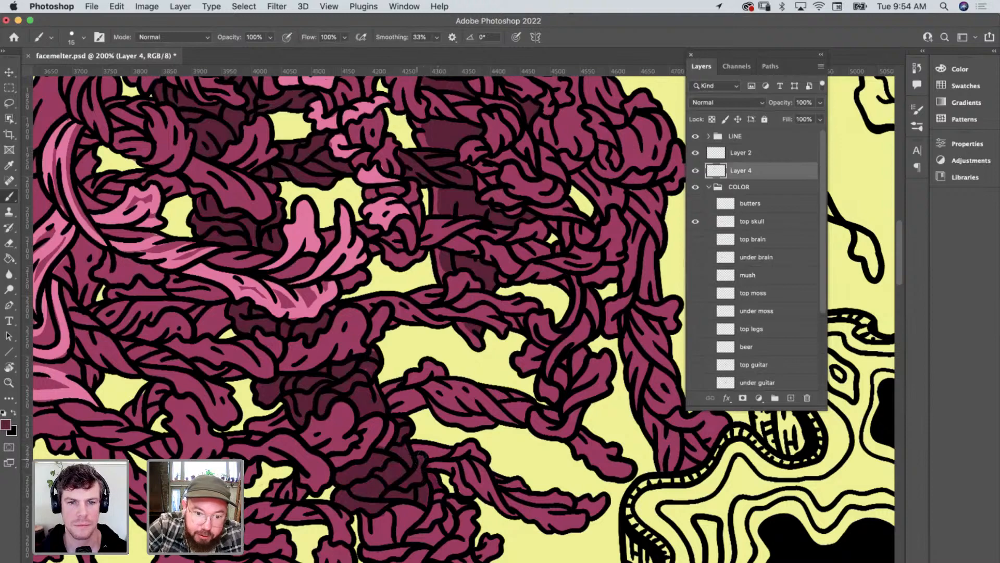
Shade the wide strand behind the pink looped vine in dark maroon, redoing the first stroke along its outer edge.
{"action": "key", "text": "z"}
{"action": "left_click", "coordinate": [430, 427], "text": "alt"}
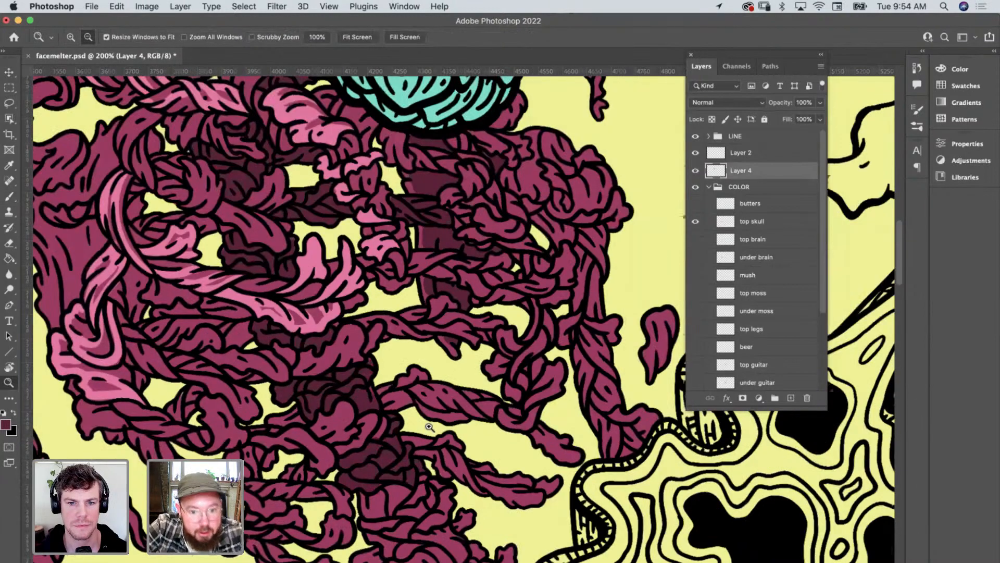
{"action": "left_click", "coordinate": [431, 427], "text": "alt"}
{"action": "left_click", "coordinate": [431, 427], "text": "alt"}
{"action": "left_click", "coordinate": [437, 417]}
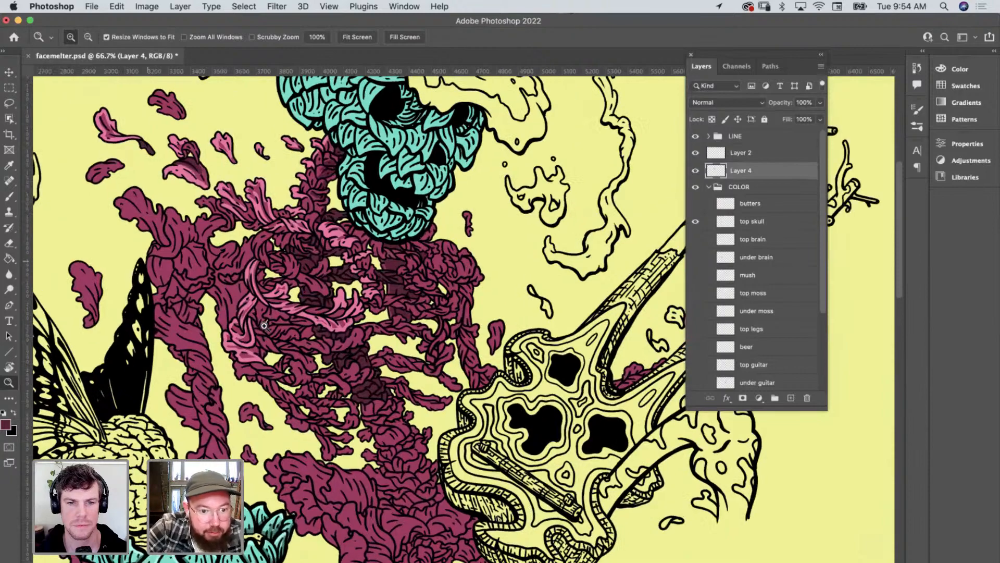
{"action": "left_click", "coordinate": [440, 413]}
{"action": "key", "text": "b"}
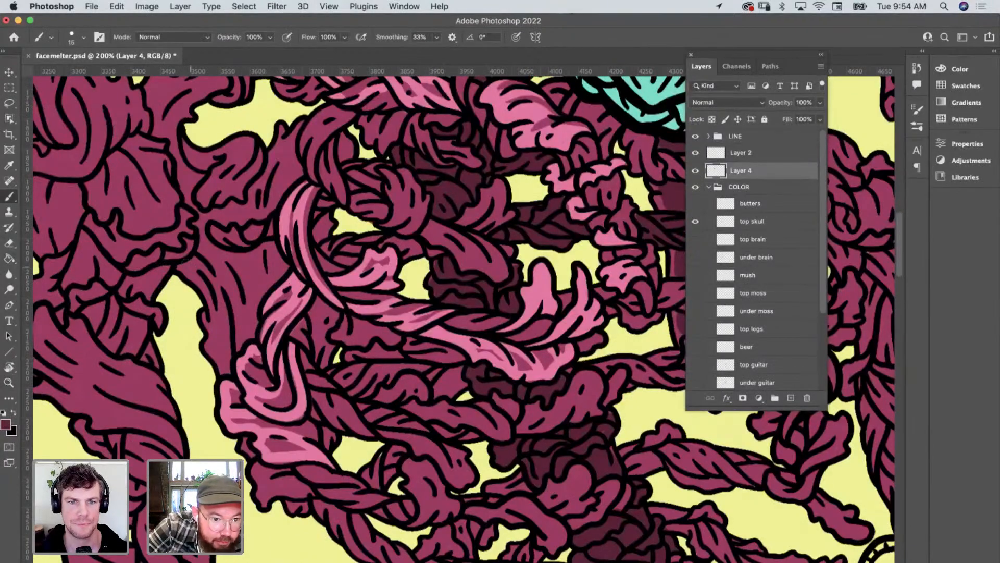
{"action": "mouse_move", "coordinate": [188, 260]}
{"action": "left_mouse_down"}
{"action": "mouse_move", "coordinate": [215, 313]}
{"action": "mouse_move", "coordinate": [215, 348]}
{"action": "mouse_move", "coordinate": [186, 272]}
{"action": "left_mouse_up"}
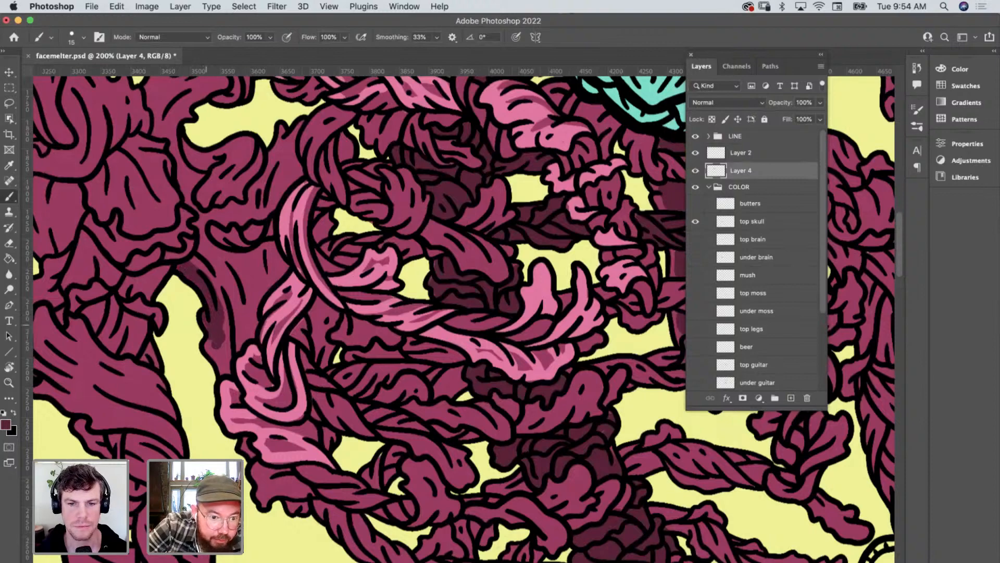
{"action": "key", "text": "super+z"}
{"action": "key", "text": "super+z"}
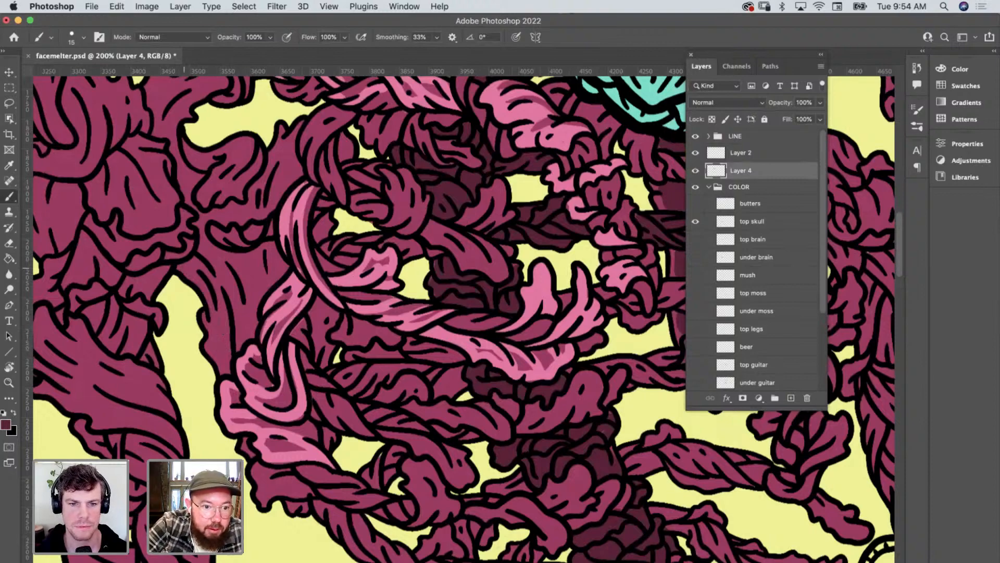
{"action": "mouse_move", "coordinate": [184, 263]}
{"action": "left_mouse_down"}
{"action": "mouse_move", "coordinate": [213, 297]}
{"action": "mouse_move", "coordinate": [229, 373]}
{"action": "mouse_move", "coordinate": [228, 329]}
{"action": "mouse_move", "coordinate": [252, 319]}
{"action": "mouse_move", "coordinate": [225, 324]}
{"action": "mouse_move", "coordinate": [204, 266]}
{"action": "mouse_move", "coordinate": [245, 306]}
{"action": "mouse_move", "coordinate": [279, 272]}
{"action": "mouse_move", "coordinate": [248, 307]}
{"action": "left_mouse_up"}
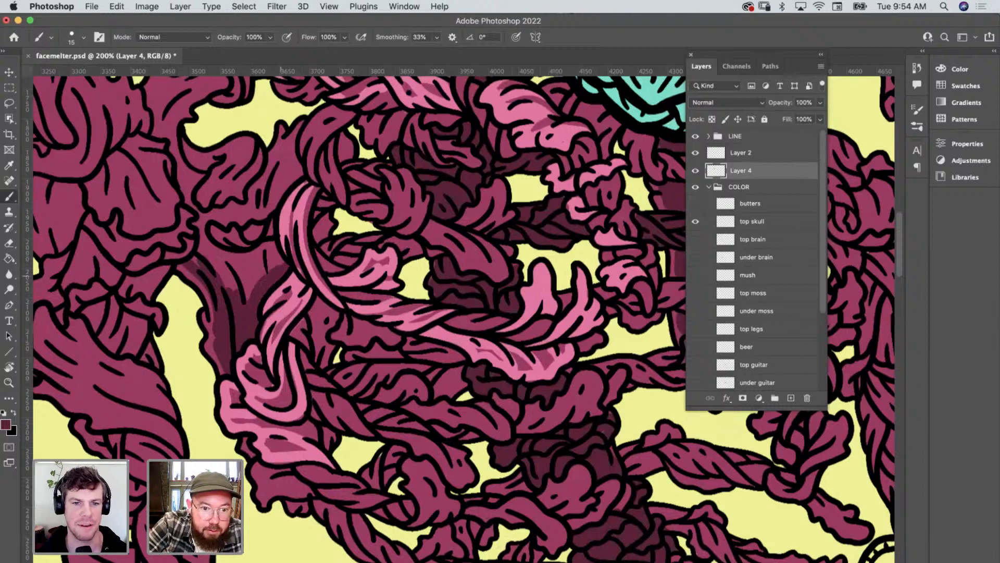
{"action": "mouse_move", "coordinate": [284, 258]}
{"action": "left_mouse_down"}
{"action": "mouse_move", "coordinate": [266, 245]}
{"action": "mouse_move", "coordinate": [258, 267]}
{"action": "left_mouse_up"}
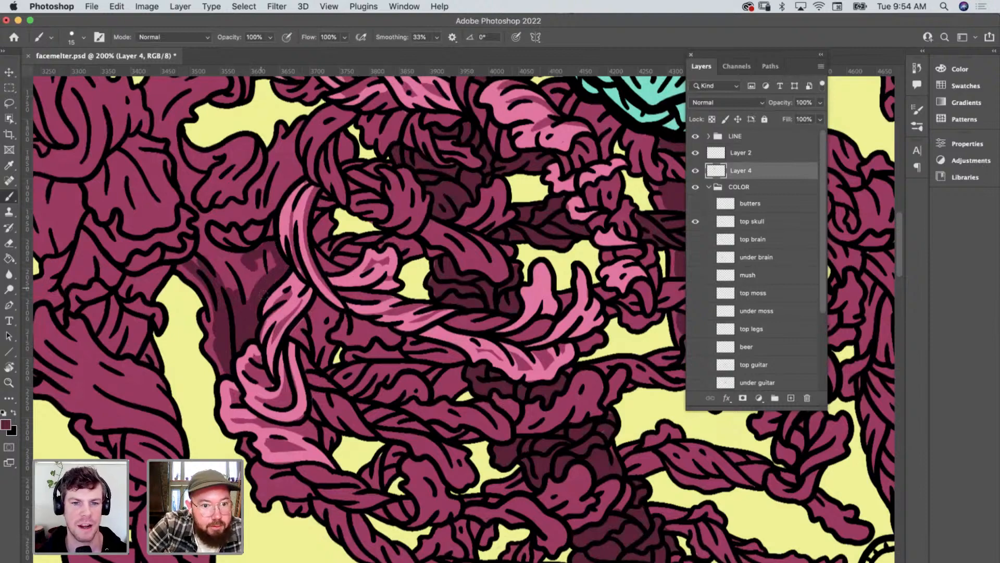
Continue the dark maroon shadow up the wide strand, filling the recessed area around the small curled pieces beside the pink loop.
{"action": "scroll", "coordinate": [411, 121], "scroll_direction": "up", "scroll_amount": 3}
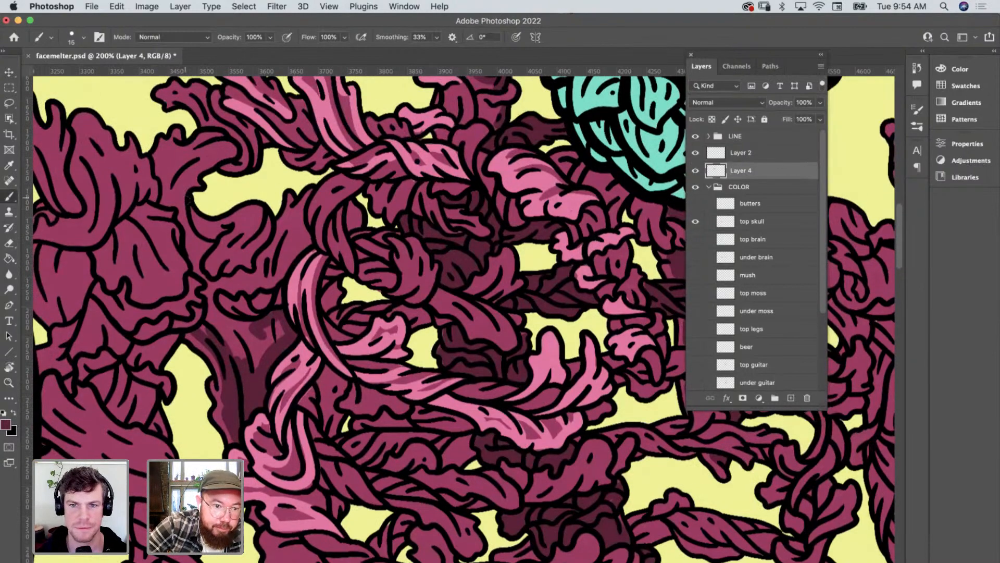
{"action": "mouse_move", "coordinate": [185, 198]}
{"action": "left_mouse_down"}
{"action": "mouse_move", "coordinate": [183, 227]}
{"action": "mouse_move", "coordinate": [211, 245]}
{"action": "mouse_move", "coordinate": [187, 246]}
{"action": "mouse_move", "coordinate": [209, 288]}
{"action": "mouse_move", "coordinate": [206, 320]}
{"action": "mouse_move", "coordinate": [251, 319]}
{"action": "mouse_move", "coordinate": [245, 353]}
{"action": "mouse_move", "coordinate": [224, 330]}
{"action": "mouse_move", "coordinate": [258, 369]}
{"action": "mouse_move", "coordinate": [281, 321]}
{"action": "mouse_move", "coordinate": [277, 337]}
{"action": "left_mouse_up"}
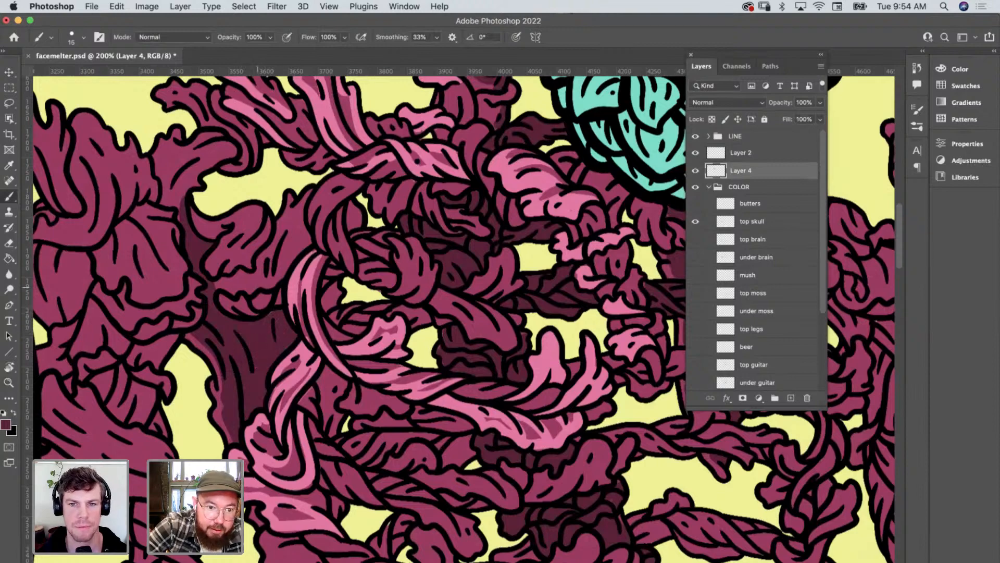
{"action": "mouse_move", "coordinate": [217, 286]}
{"action": "left_mouse_down"}
{"action": "mouse_move", "coordinate": [259, 285]}
{"action": "mouse_move", "coordinate": [271, 232]}
{"action": "mouse_move", "coordinate": [300, 208]}
{"action": "mouse_move", "coordinate": [305, 240]}
{"action": "mouse_move", "coordinate": [295, 258]}
{"action": "mouse_move", "coordinate": [284, 261]}
{"action": "mouse_move", "coordinate": [298, 242]}
{"action": "mouse_move", "coordinate": [275, 260]}
{"action": "left_mouse_up"}
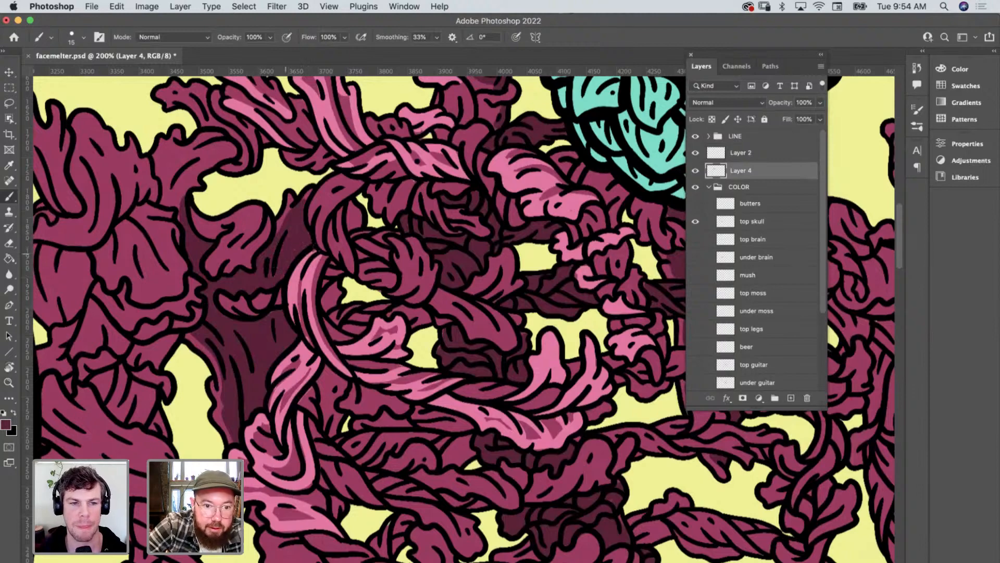
Fill the small vine pockets behind the curved strand and inside the pink loop with dark maroon shadow.
{"action": "mouse_move", "coordinate": [350, 229]}
{"action": "left_mouse_down"}
{"action": "mouse_move", "coordinate": [357, 207]}
{"action": "mouse_move", "coordinate": [359, 222]}
{"action": "left_mouse_up"}
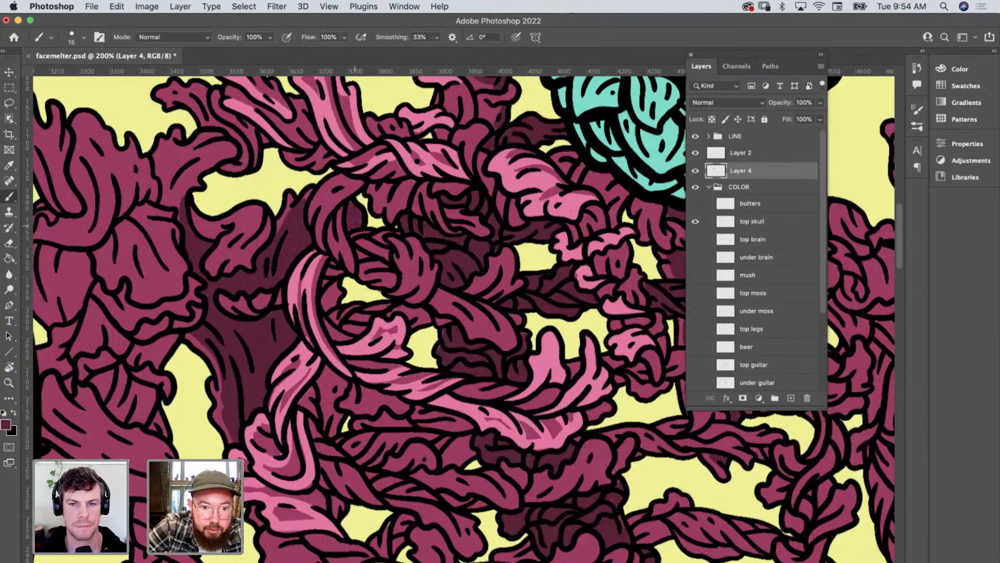
{"action": "key", "text": "z"}
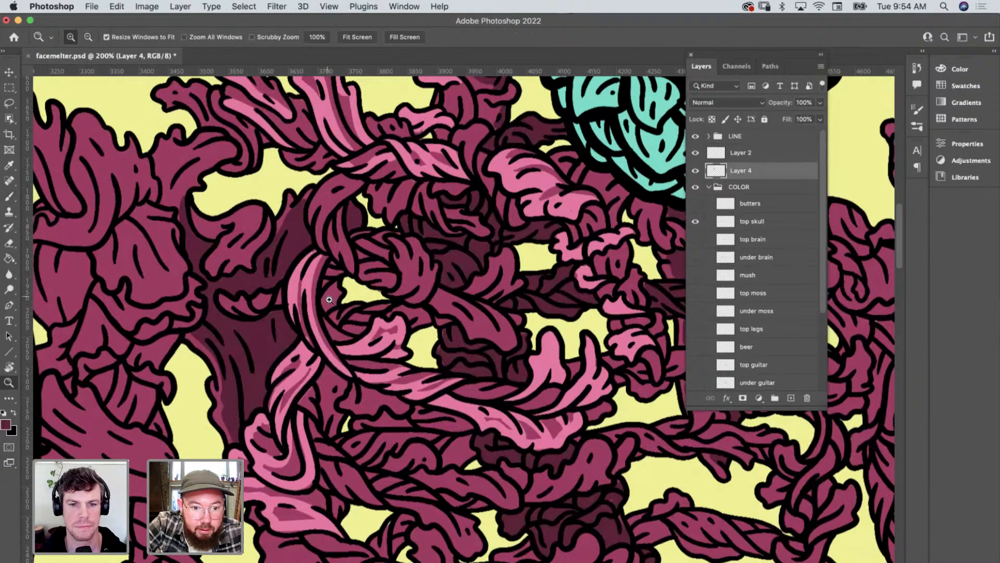
{"action": "left_click", "coordinate": [334, 312]}
{"action": "left_click", "coordinate": [336, 312]}
{"action": "key", "text": "b"}
{"action": "mouse_move", "coordinate": [336, 279]}
{"action": "left_mouse_down"}
{"action": "mouse_move", "coordinate": [329, 319]}
{"action": "mouse_move", "coordinate": [338, 299]}
{"action": "left_mouse_up"}
Shade the recessed vine ends beneath the pink twisted vine and beside the knotted cluster in dark maroon.
{"action": "key", "text": "z"}
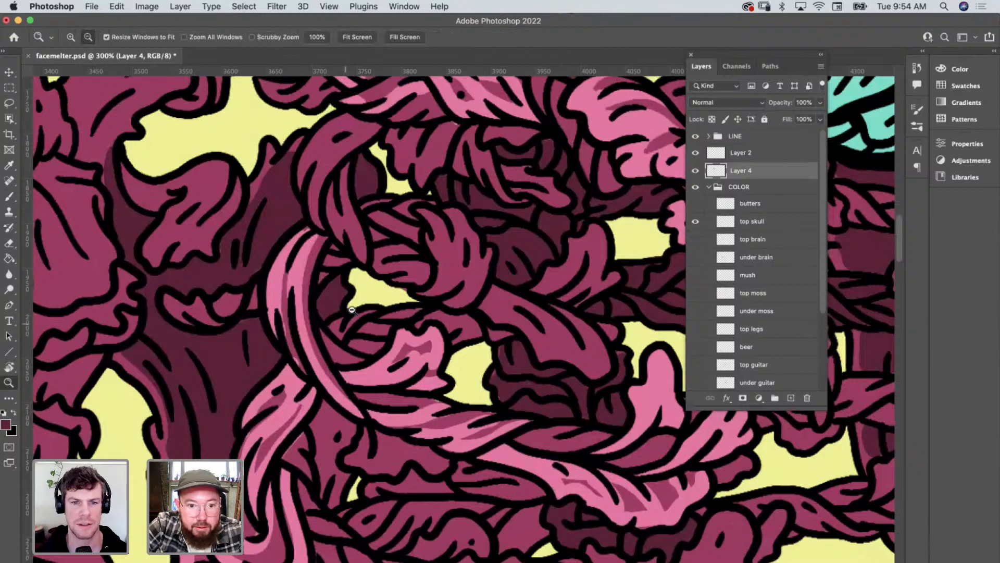
{"action": "left_click", "coordinate": [398, 343], "text": "alt"}
{"action": "left_click", "coordinate": [398, 342], "text": "alt"}
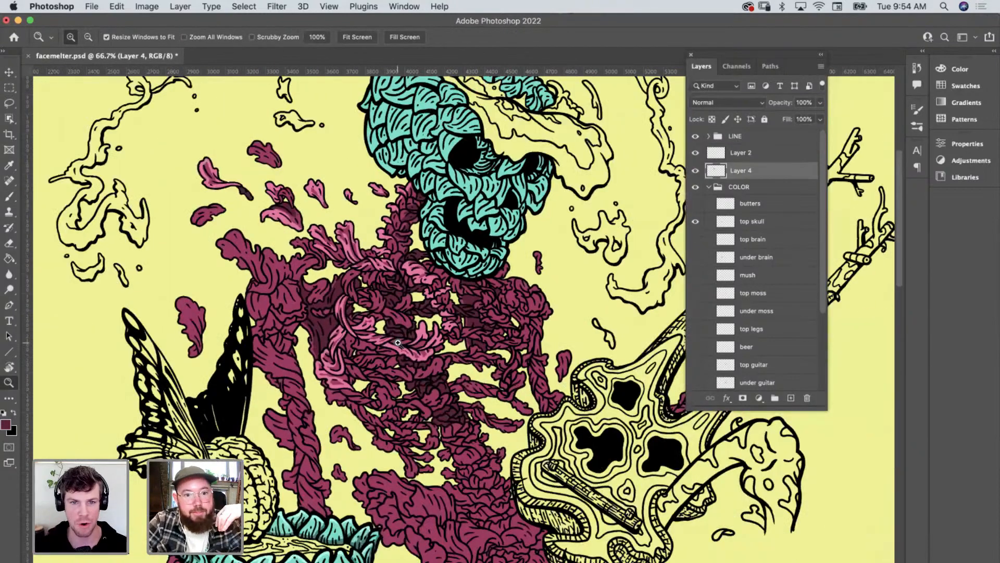
{"action": "scroll", "coordinate": [398, 343], "scroll_direction": "down", "scroll_amount": 4}
{"action": "scroll", "coordinate": [398, 343], "scroll_direction": "right", "scroll_amount": 3}
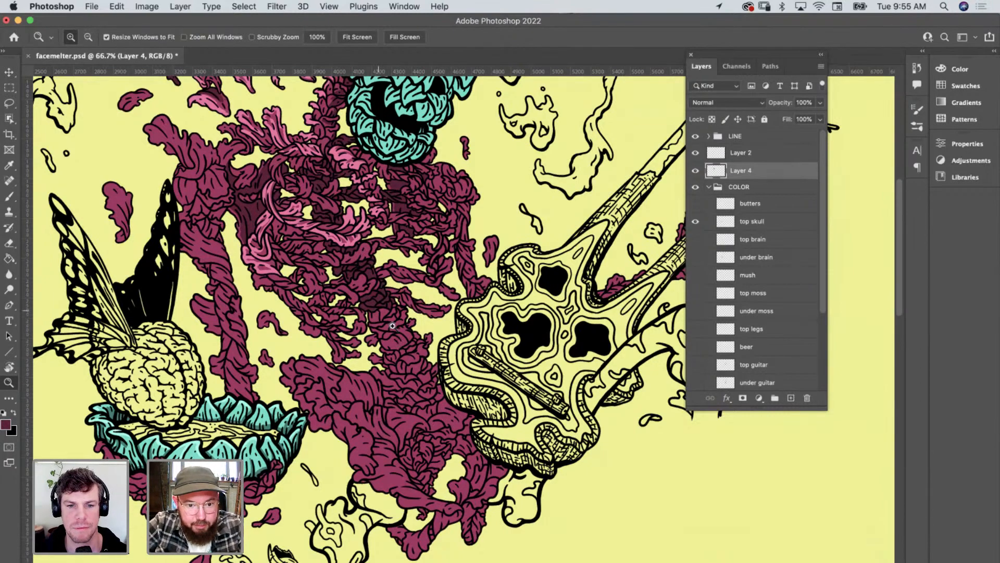
{"action": "left_click", "coordinate": [392, 326]}
{"action": "scroll", "coordinate": [410, 368], "scroll_direction": "up", "scroll_amount": 2}
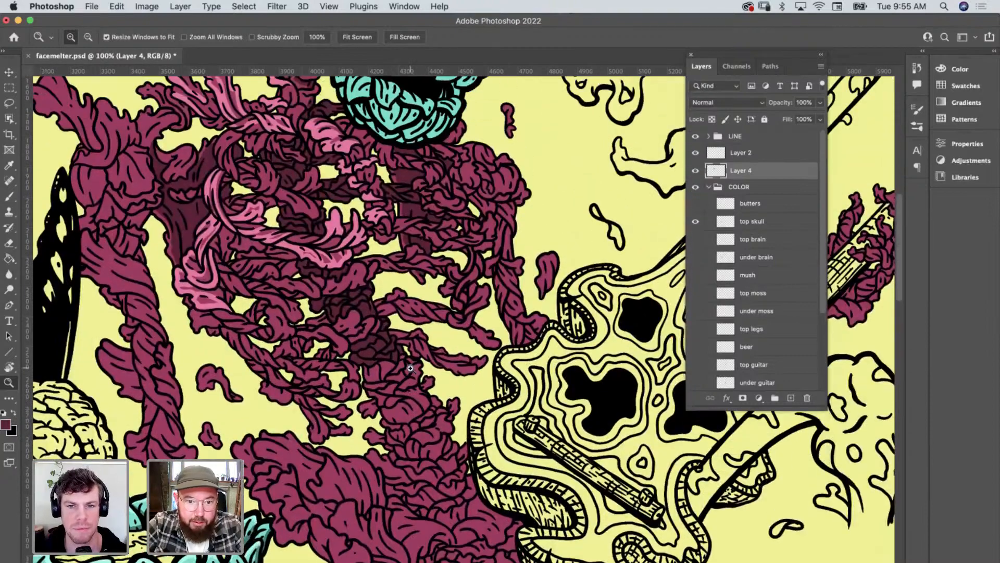
{"action": "scroll", "coordinate": [410, 369], "scroll_direction": "up", "scroll_amount": 2}
{"action": "scroll", "coordinate": [404, 367], "scroll_direction": "left", "scroll_amount": 2}
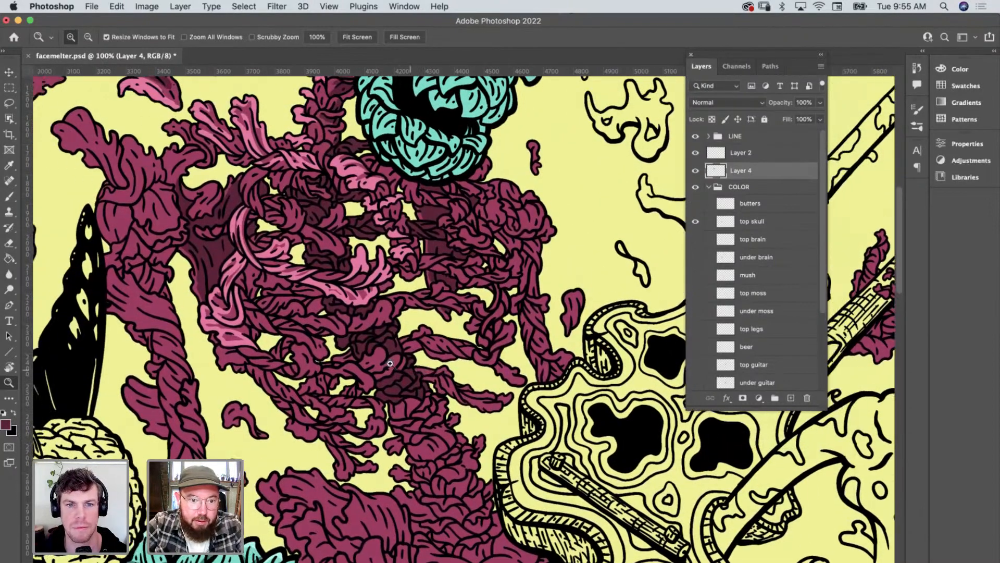
{"action": "left_click", "coordinate": [267, 285]}
{"action": "key", "text": "b"}
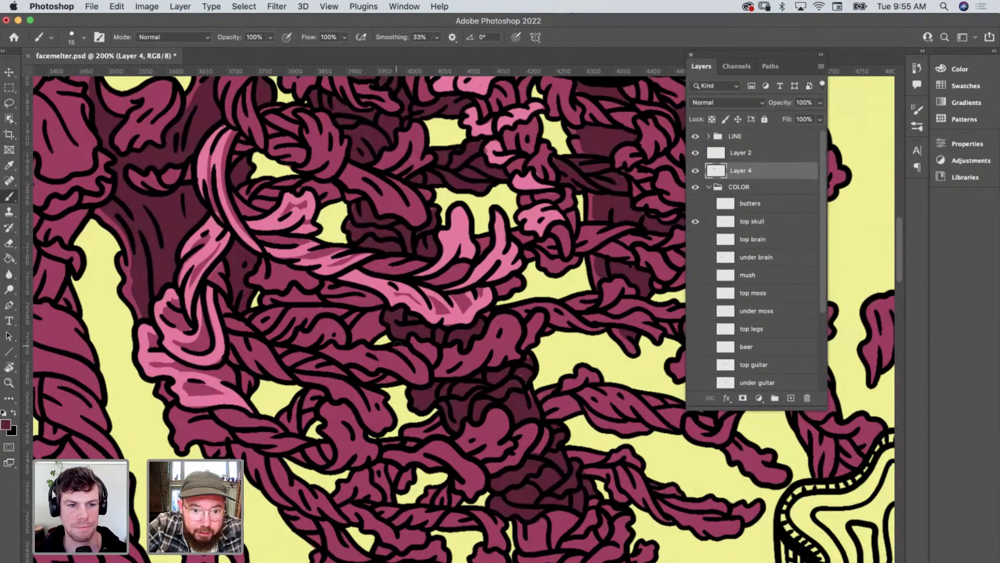
{"action": "mouse_move", "coordinate": [381, 334]}
{"action": "left_mouse_down"}
{"action": "mouse_move", "coordinate": [364, 338]}
{"action": "mouse_move", "coordinate": [352, 326]}
{"action": "mouse_move", "coordinate": [365, 324]}
{"action": "left_mouse_up"}
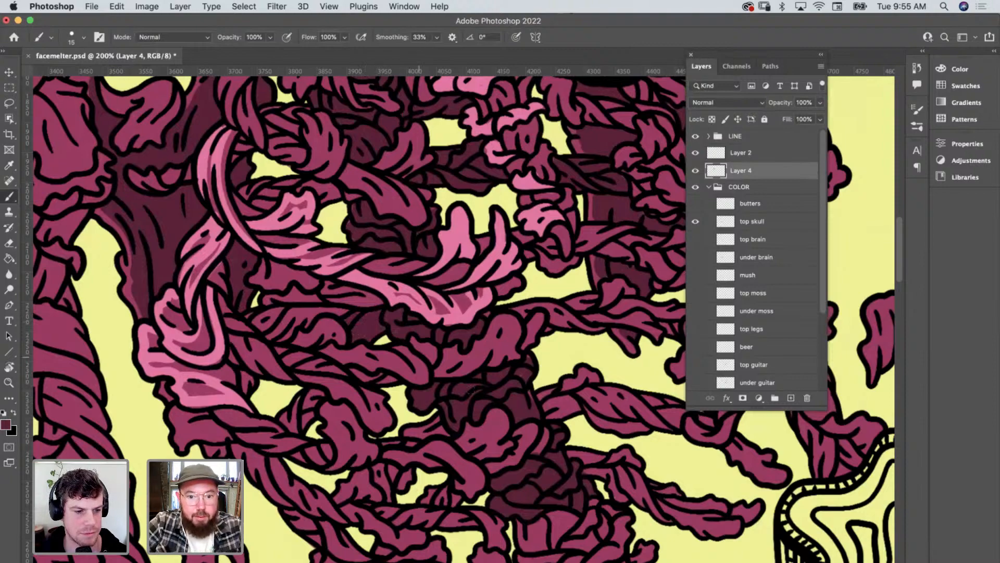
{"action": "scroll", "coordinate": [504, 397], "scroll_direction": "down", "scroll_amount": 5}
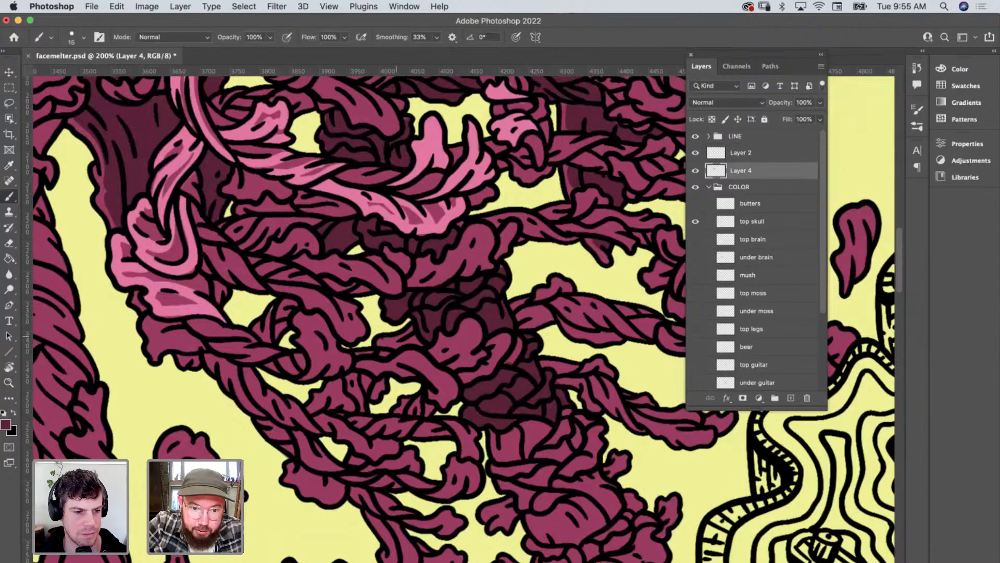
{"action": "mouse_move", "coordinate": [396, 336]}
{"action": "left_mouse_down"}
{"action": "mouse_move", "coordinate": [380, 344]}
{"action": "mouse_move", "coordinate": [417, 342]}
{"action": "mouse_move", "coordinate": [399, 339]}
{"action": "left_mouse_up"}
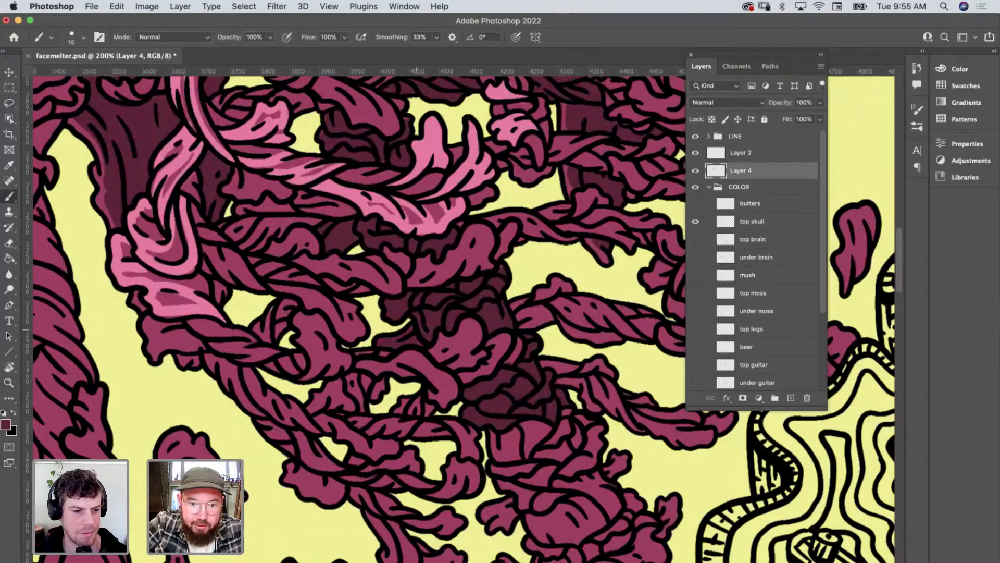
Brush dark maroon shadows along the twisted rib right of the knotted cluster and onto the lowest hanging rib ends.
{"action": "scroll", "coordinate": [544, 341], "scroll_direction": "right", "scroll_amount": 5}
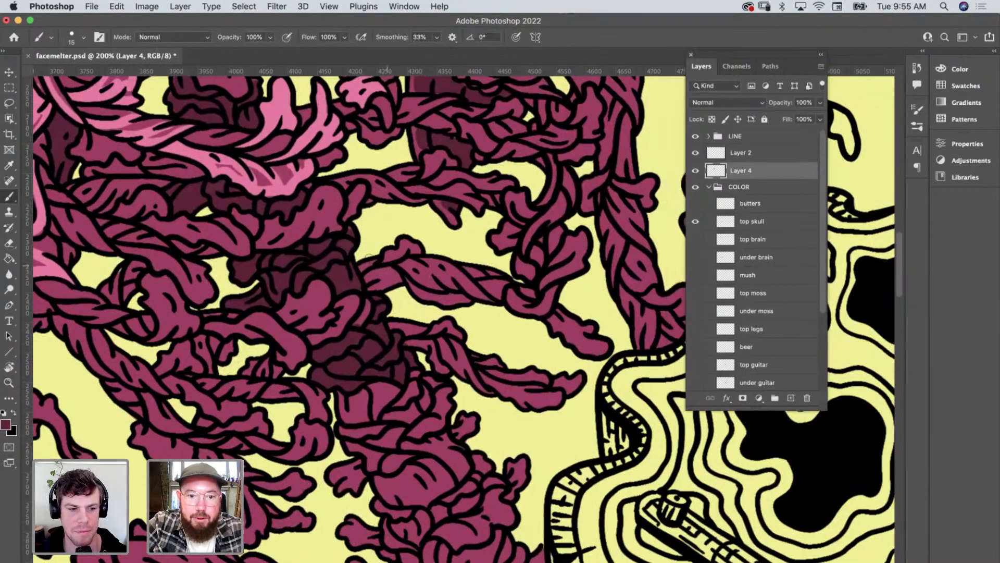
{"action": "mouse_move", "coordinate": [371, 285]}
{"action": "left_mouse_down"}
{"action": "mouse_move", "coordinate": [393, 279]}
{"action": "mouse_move", "coordinate": [365, 265]}
{"action": "mouse_move", "coordinate": [412, 267]}
{"action": "mouse_move", "coordinate": [443, 289]}
{"action": "mouse_move", "coordinate": [448, 261]}
{"action": "mouse_move", "coordinate": [490, 299]}
{"action": "mouse_move", "coordinate": [448, 276]}
{"action": "mouse_move", "coordinate": [495, 310]}
{"action": "mouse_move", "coordinate": [485, 284]}
{"action": "mouse_move", "coordinate": [496, 296]}
{"action": "left_mouse_up"}
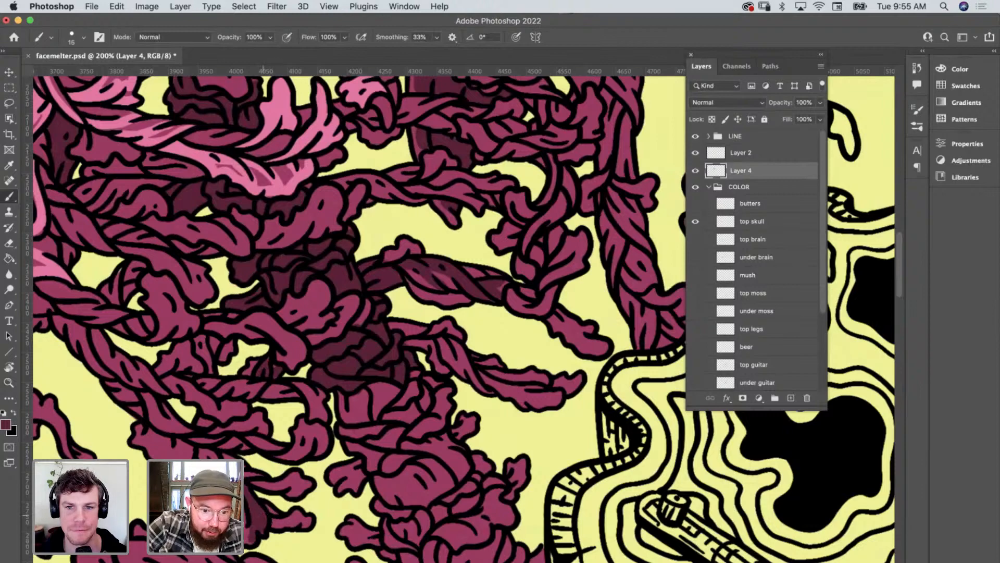
{"action": "left_click_drag", "start_coordinate": [263, 516], "coordinate": [306, 521]}
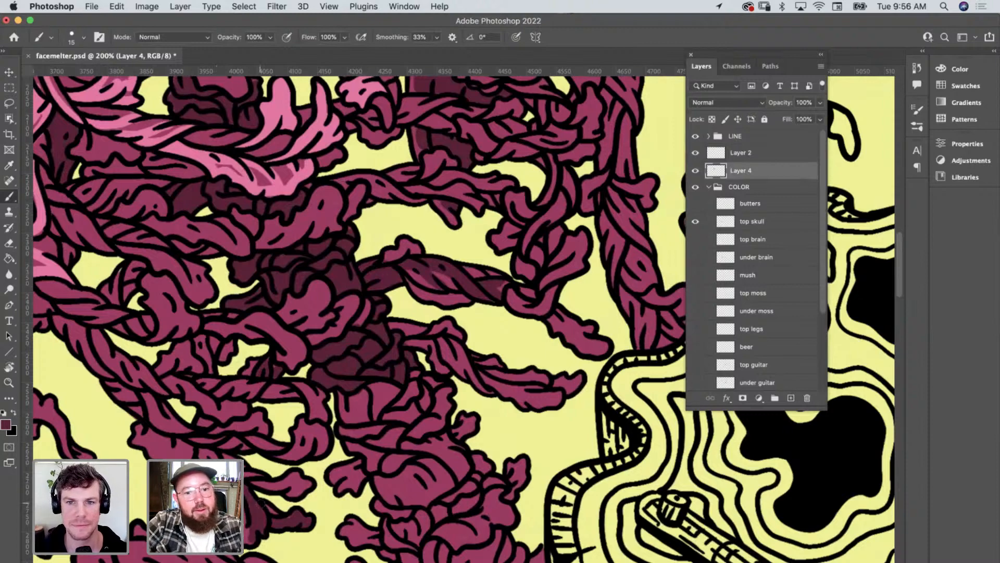
Shade the spine folds directly below the knotted cluster in dark maroon, leaving streaks of the flat color on the rounded fold.
{"action": "mouse_move", "coordinate": [341, 396]}
{"action": "left_mouse_down"}
{"action": "mouse_move", "coordinate": [372, 380]}
{"action": "mouse_move", "coordinate": [383, 395]}
{"action": "mouse_move", "coordinate": [386, 388]}
{"action": "mouse_move", "coordinate": [389, 405]}
{"action": "mouse_move", "coordinate": [414, 398]}
{"action": "mouse_move", "coordinate": [411, 412]}
{"action": "mouse_move", "coordinate": [393, 409]}
{"action": "mouse_move", "coordinate": [400, 423]}
{"action": "mouse_move", "coordinate": [339, 428]}
{"action": "mouse_move", "coordinate": [396, 430]}
{"action": "left_mouse_up"}
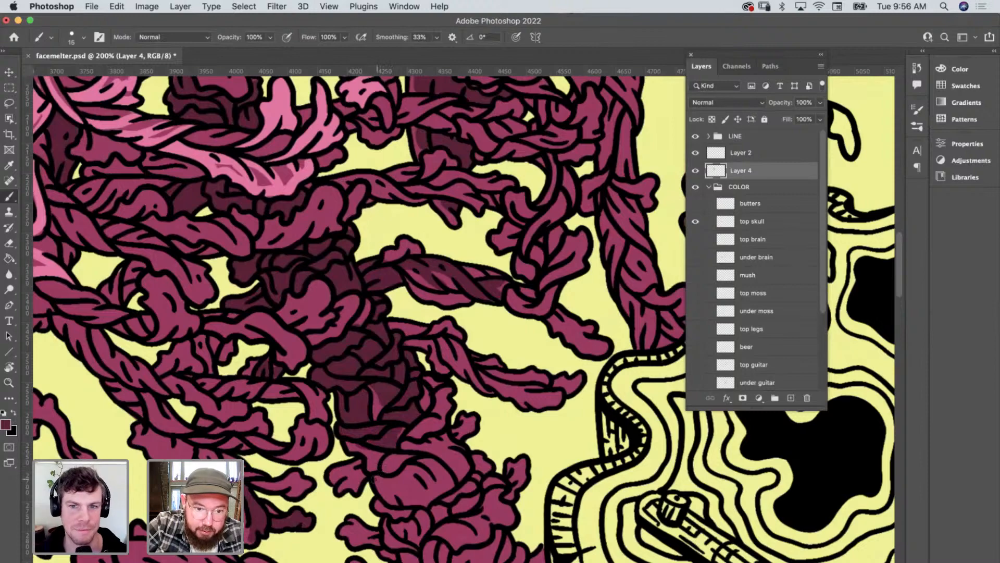
{"action": "mouse_move", "coordinate": [378, 479]}
{"action": "left_mouse_down"}
{"action": "mouse_move", "coordinate": [407, 471]}
{"action": "mouse_move", "coordinate": [451, 482]}
{"action": "mouse_move", "coordinate": [437, 461]}
{"action": "mouse_move", "coordinate": [434, 493]}
{"action": "mouse_move", "coordinate": [409, 501]}
{"action": "mouse_move", "coordinate": [374, 484]}
{"action": "left_mouse_up"}
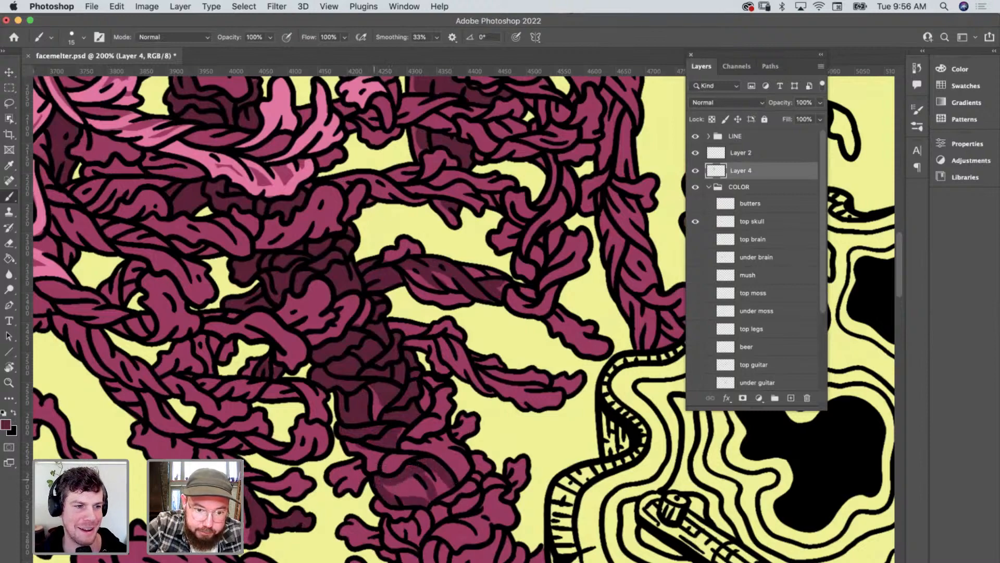
{"action": "left_click_drag", "start_coordinate": [427, 503], "coordinate": [399, 486]}
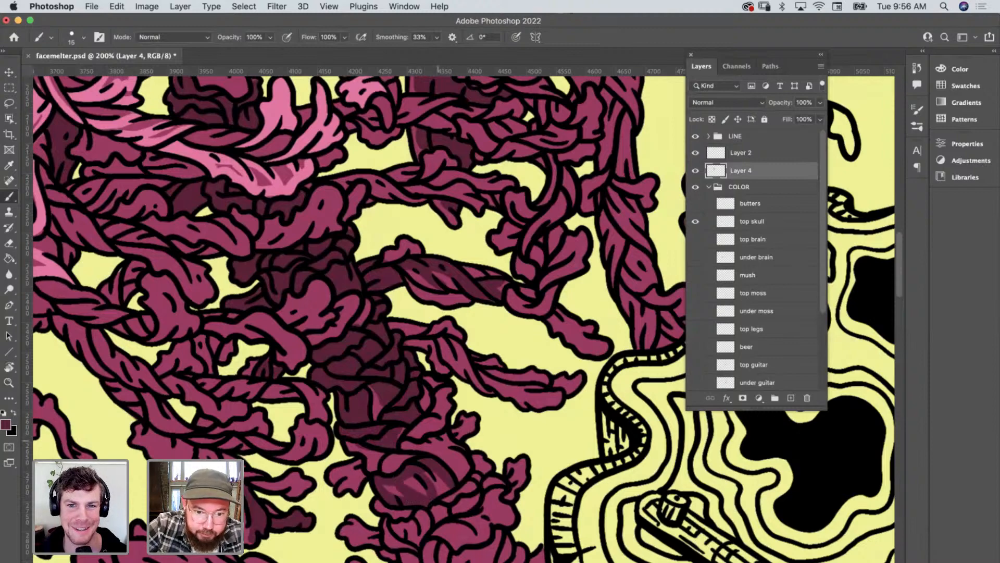
Carry the dark maroon shadow down the lower spine folds to where they meet the pelvis.
{"action": "mouse_move", "coordinate": [406, 443]}
{"action": "left_mouse_down"}
{"action": "mouse_move", "coordinate": [448, 461]}
{"action": "mouse_move", "coordinate": [459, 485]}
{"action": "mouse_move", "coordinate": [436, 459]}
{"action": "mouse_move", "coordinate": [397, 328]}
{"action": "left_mouse_up"}
{"action": "mouse_move", "coordinate": [350, 391]}
{"action": "left_mouse_down"}
{"action": "mouse_move", "coordinate": [365, 386]}
{"action": "mouse_move", "coordinate": [375, 400]}
{"action": "mouse_move", "coordinate": [386, 380]}
{"action": "mouse_move", "coordinate": [376, 374]}
{"action": "mouse_move", "coordinate": [430, 360]}
{"action": "left_mouse_up"}
{"action": "mouse_move", "coordinate": [387, 402]}
{"action": "left_mouse_down"}
{"action": "mouse_move", "coordinate": [394, 423]}
{"action": "mouse_move", "coordinate": [405, 416]}
{"action": "mouse_move", "coordinate": [391, 406]}
{"action": "mouse_move", "coordinate": [410, 423]}
{"action": "mouse_move", "coordinate": [399, 420]}
{"action": "mouse_move", "coordinate": [437, 428]}
{"action": "mouse_move", "coordinate": [456, 393]}
{"action": "mouse_move", "coordinate": [438, 423]}
{"action": "left_mouse_up"}
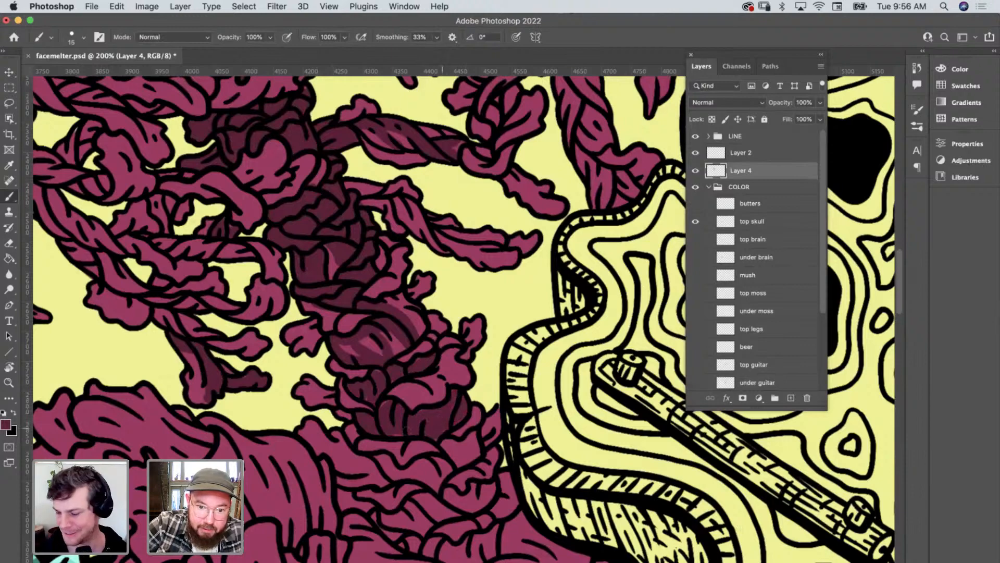
{"action": "mouse_move", "coordinate": [379, 453]}
{"action": "left_mouse_down"}
{"action": "mouse_move", "coordinate": [407, 472]}
{"action": "mouse_move", "coordinate": [431, 466]}
{"action": "mouse_move", "coordinate": [427, 479]}
{"action": "mouse_move", "coordinate": [449, 466]}
{"action": "left_mouse_up"}
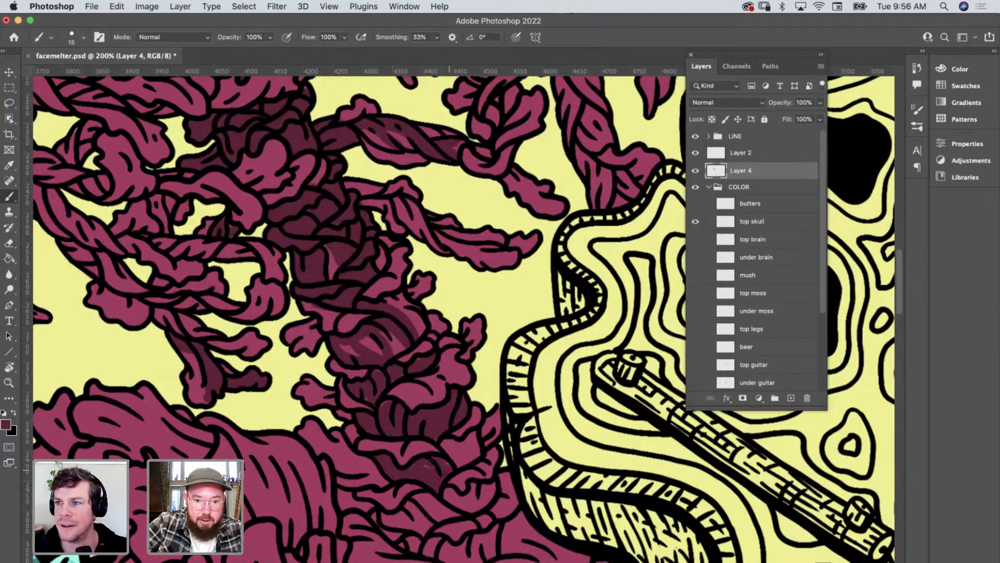
Compare the whole figure with and without the shading on Layer 4, and delete Layer 4.
{"action": "key", "text": "z"}
{"action": "left_click", "coordinate": [388, 396], "text": "alt"}
{"action": "left_click", "coordinate": [405, 397], "text": "alt"}
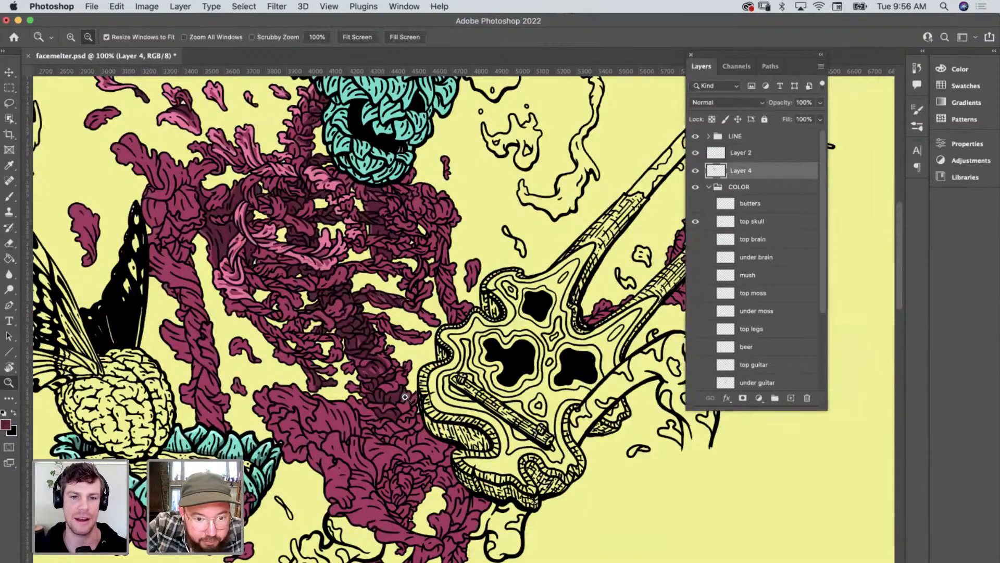
{"action": "left_click", "coordinate": [405, 397], "text": "alt"}
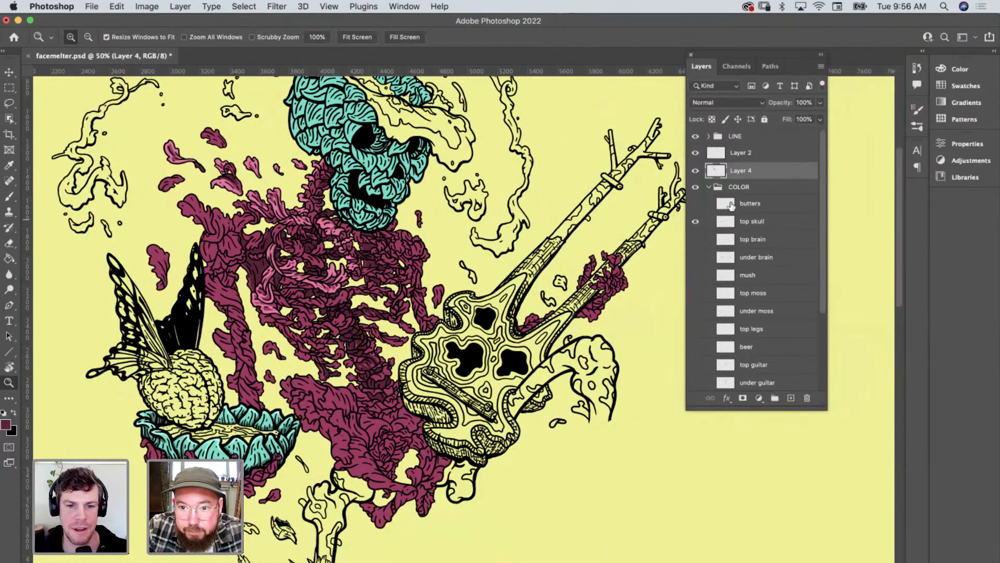
{"action": "left_click", "coordinate": [695, 170]}
{"action": "left_click", "coordinate": [696, 170]}
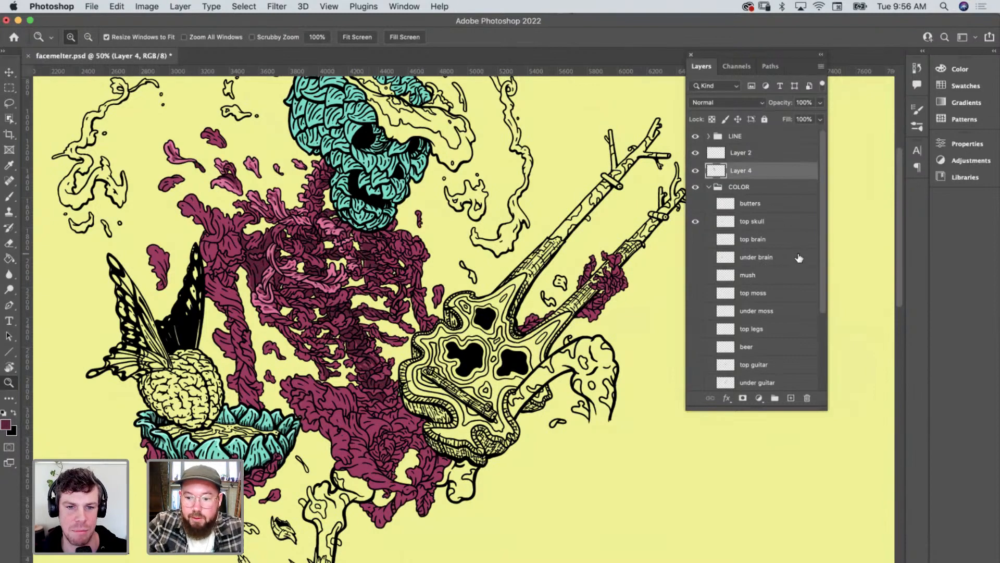
{"action": "key", "text": "Delete"}
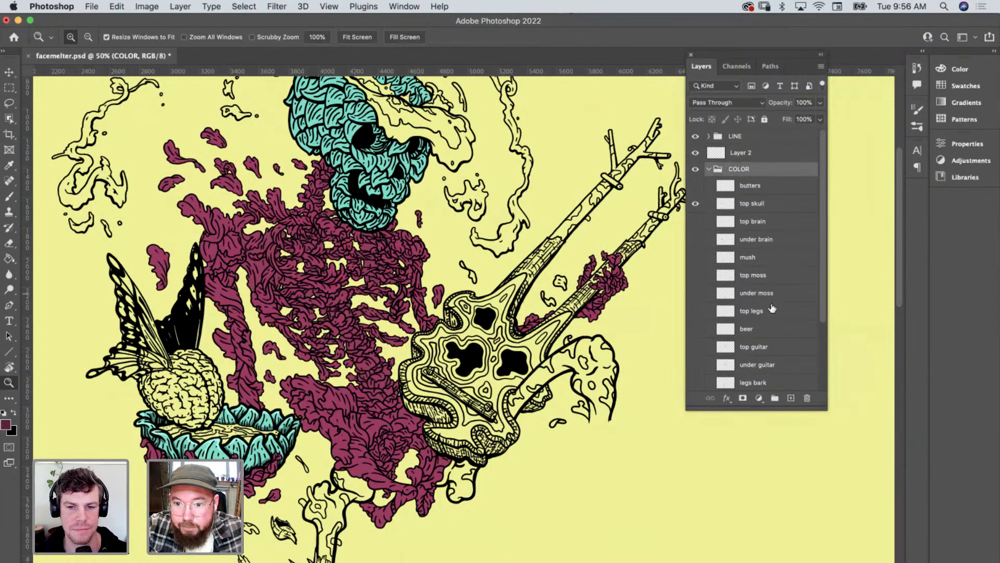
Show the top skeleton layer in the COLOR group.
{"action": "scroll", "coordinate": [775, 316], "scroll_direction": "down", "scroll_amount": 5}
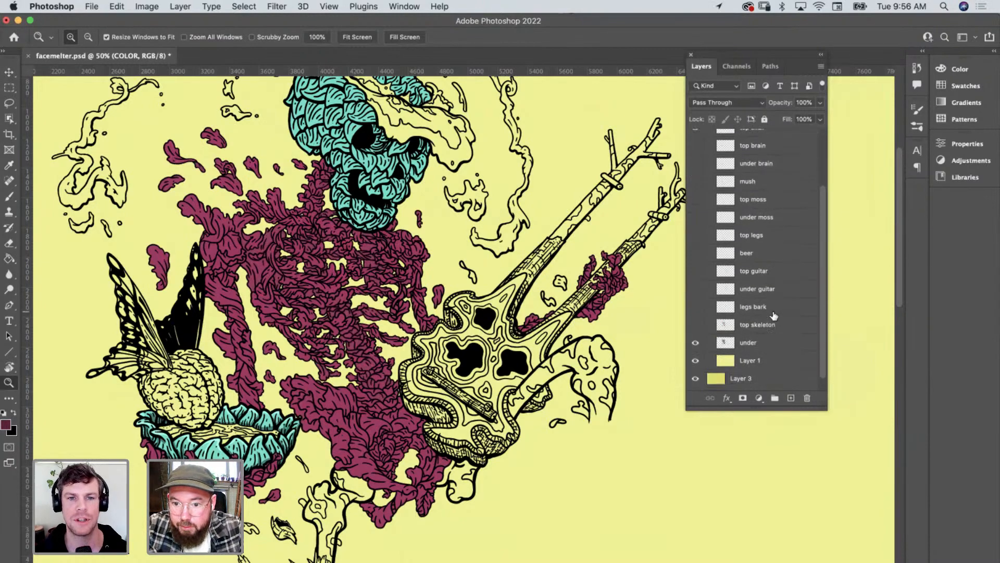
{"action": "left_click", "coordinate": [696, 324]}
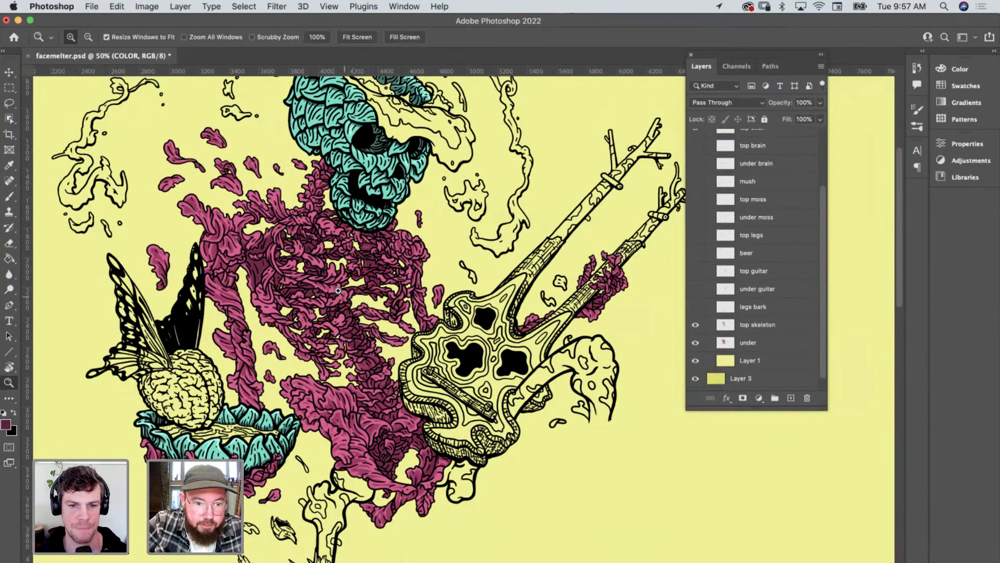
{"action": "left_click", "coordinate": [338, 290]}
{"action": "left_click", "coordinate": [391, 300]}
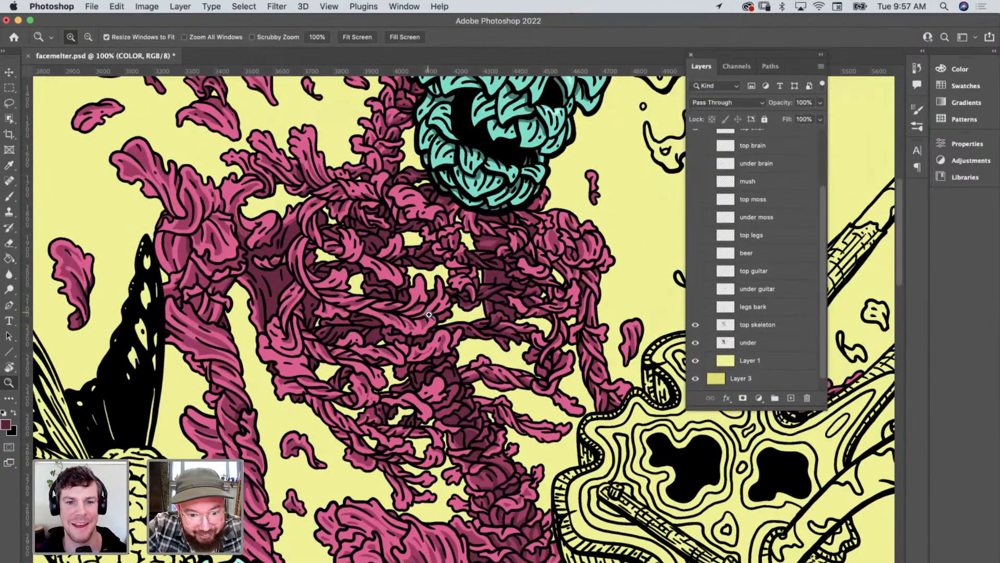
Examine the finished pink flats and maroon shadows on the skeleton, from the pelvis and spine up through the ribs to the shoulder.
{"action": "scroll", "coordinate": [428, 314], "scroll_direction": "down", "scroll_amount": 5}
{"action": "scroll", "coordinate": [427, 314], "scroll_direction": "right", "scroll_amount": 2}
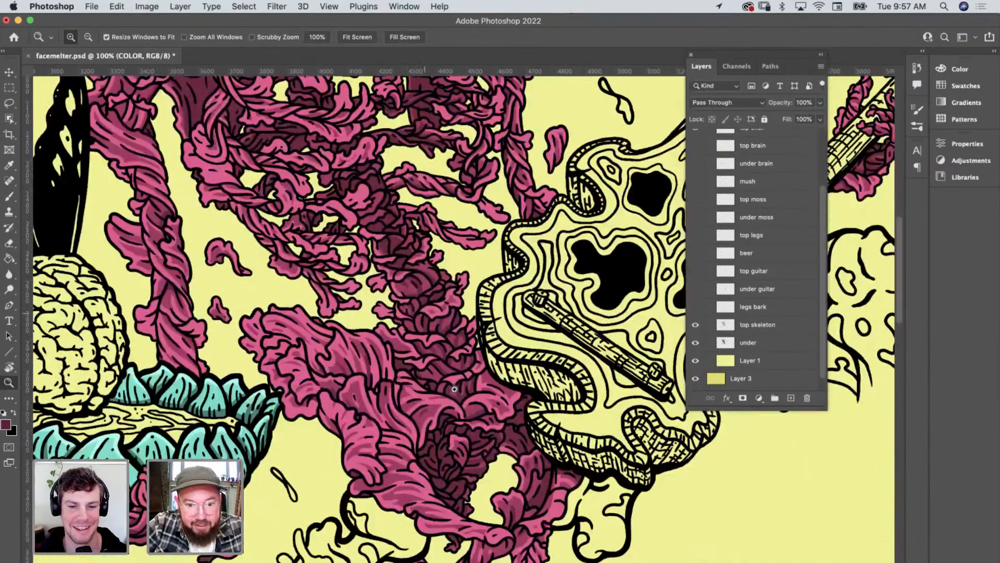
{"action": "right_click", "coordinate": [473, 460]}
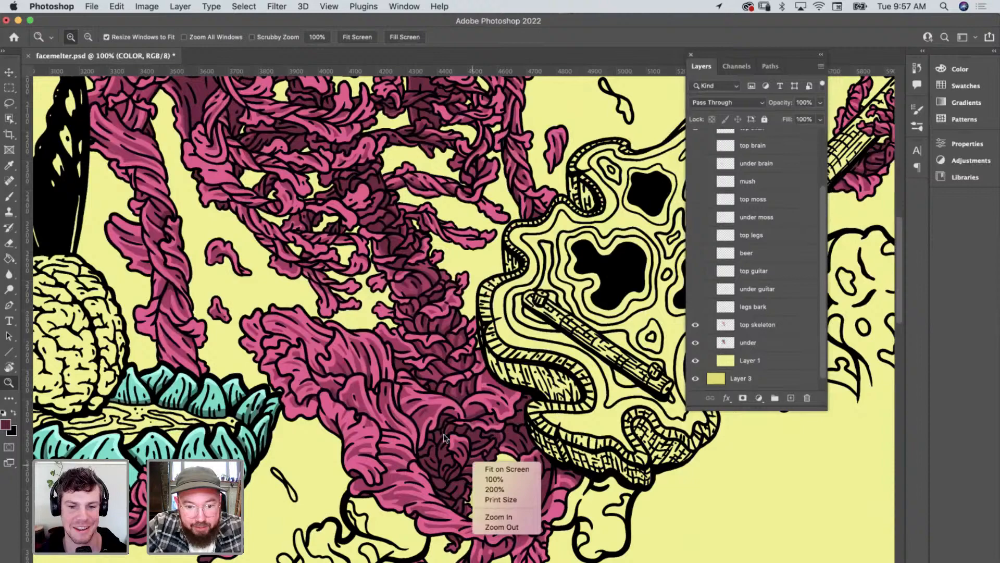
{"action": "left_click", "coordinate": [649, 548]}
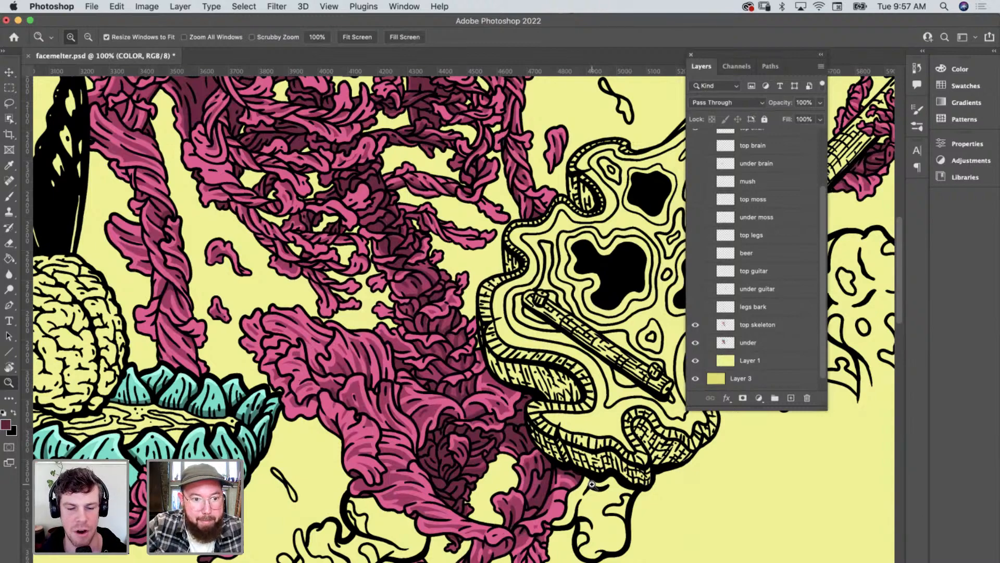
{"action": "scroll", "coordinate": [592, 484], "scroll_direction": "up", "scroll_amount": 1}
{"action": "scroll", "coordinate": [589, 484], "scroll_direction": "up", "scroll_amount": 4}
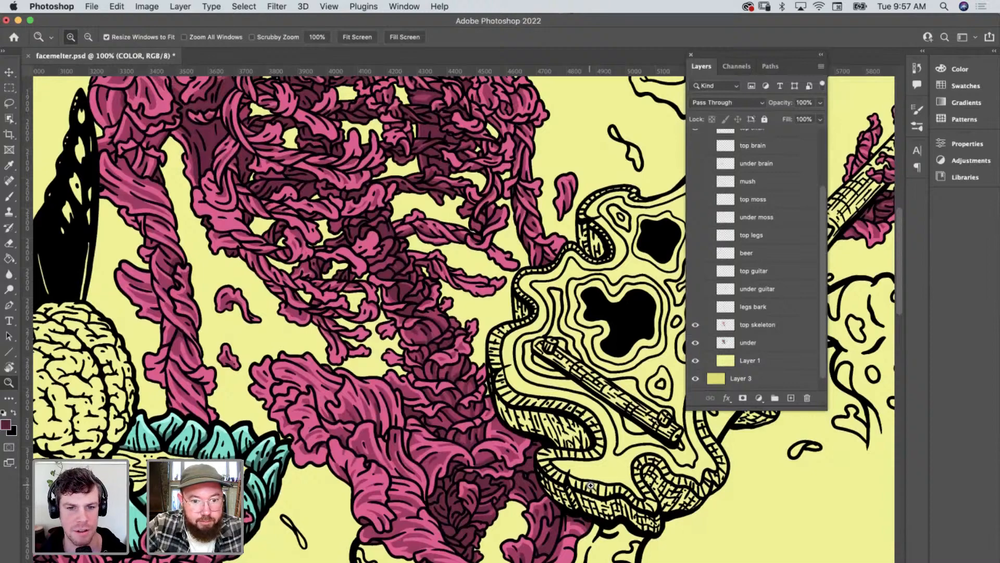
{"action": "scroll", "coordinate": [590, 485], "scroll_direction": "left", "scroll_amount": 5}
{"action": "scroll", "coordinate": [590, 486], "scroll_direction": "up", "scroll_amount": 3}
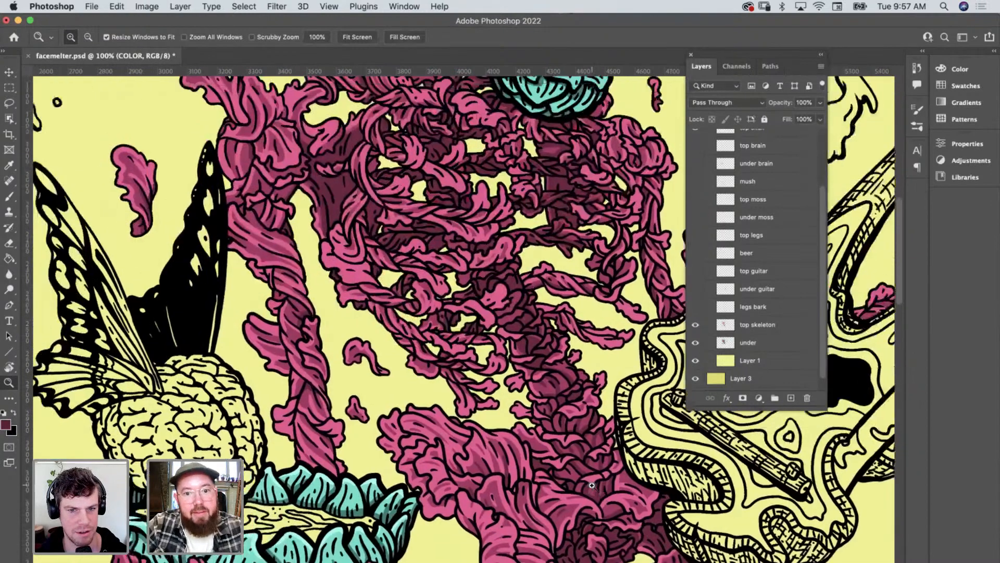
{"action": "scroll", "coordinate": [590, 487], "scroll_direction": "up", "scroll_amount": 3}
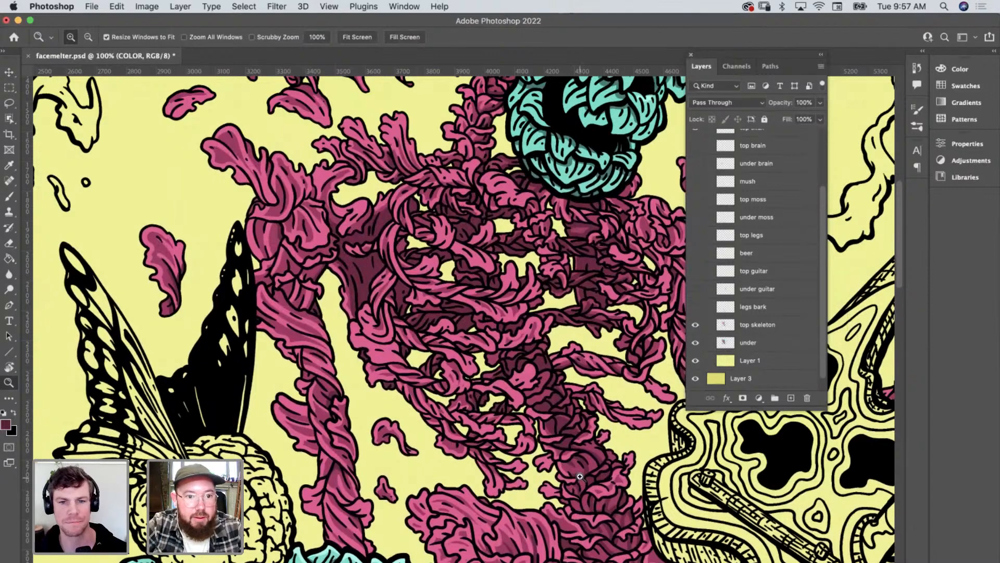
{"action": "scroll", "coordinate": [580, 476], "scroll_direction": "up", "scroll_amount": 6}
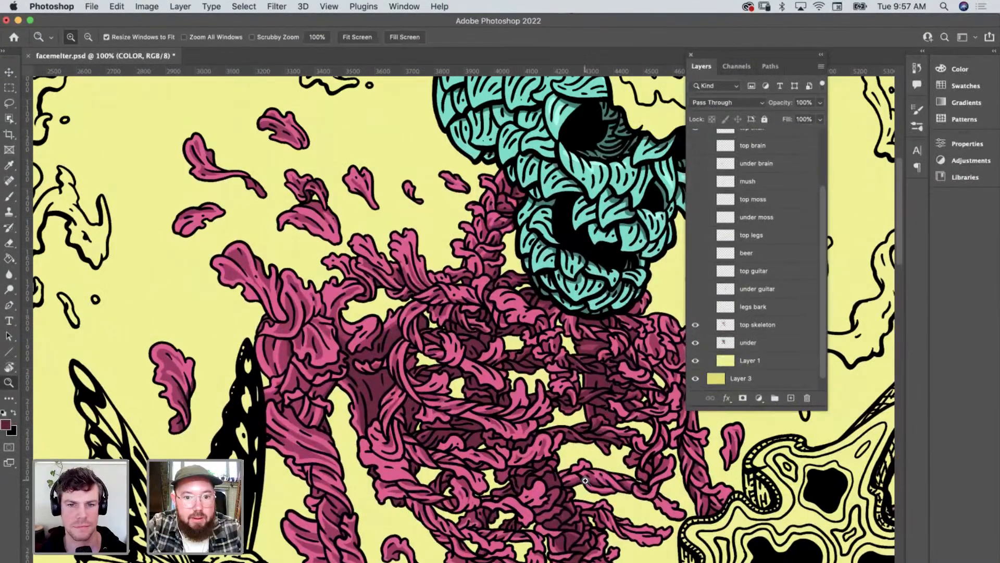
{"action": "scroll", "coordinate": [585, 480], "scroll_direction": "up", "scroll_amount": 2}
Set the foreground color to white for the brush and add a new layer directly above top skeleton.
{"action": "left_click", "coordinate": [4, 412]}
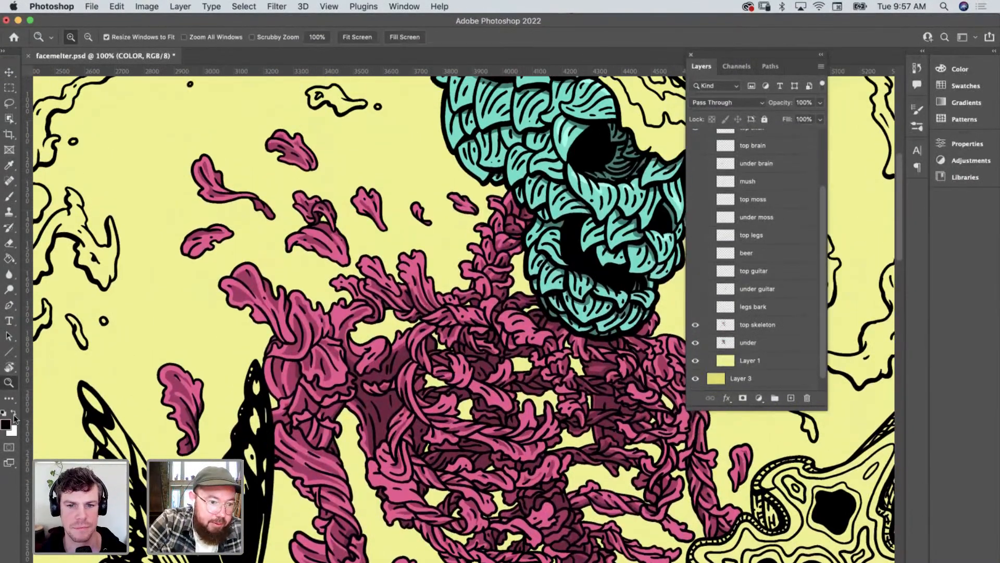
{"action": "left_click", "coordinate": [14, 412]}
{"action": "key", "text": "b"}
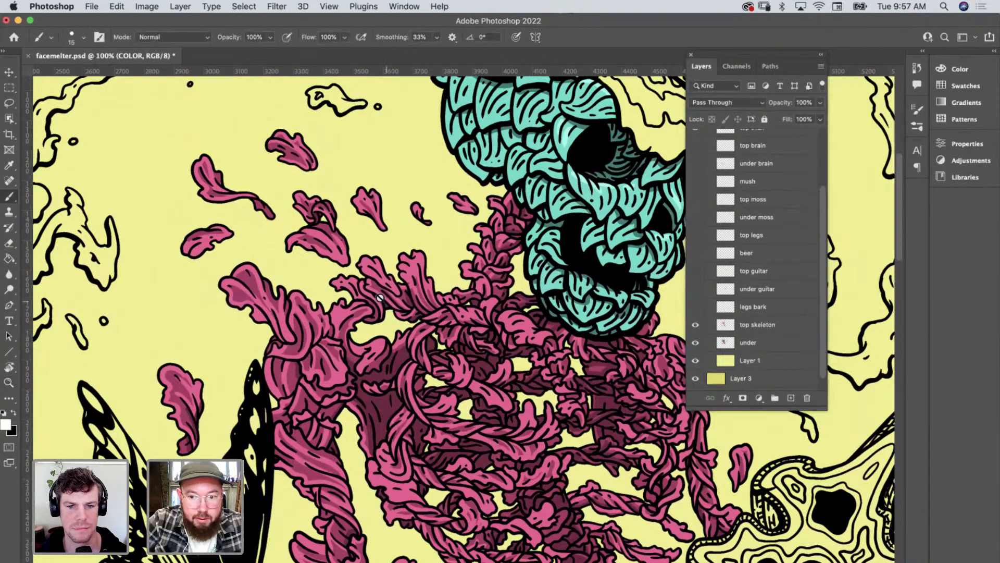
{"action": "left_click", "coordinate": [755, 324]}
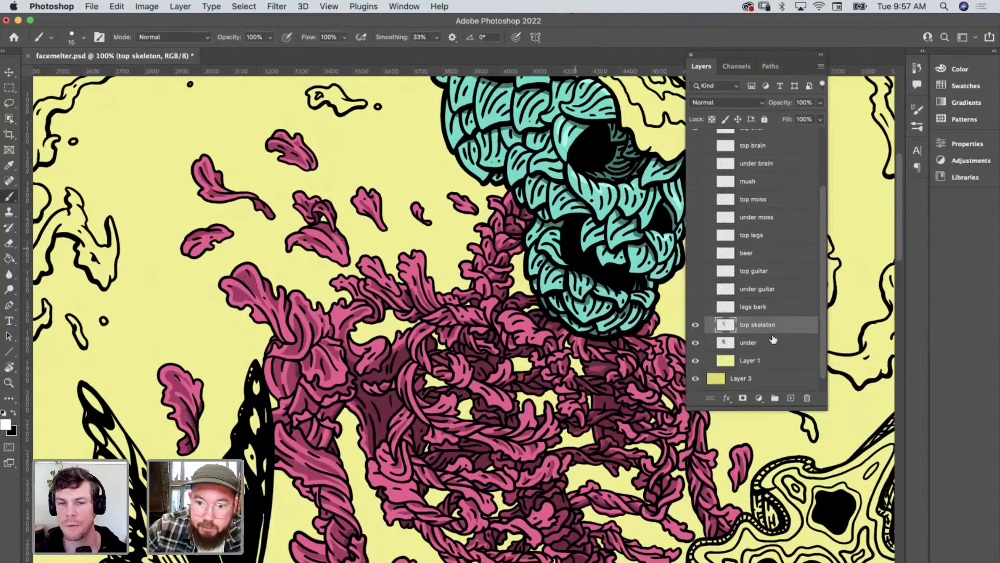
{"action": "left_click", "coordinate": [790, 398]}
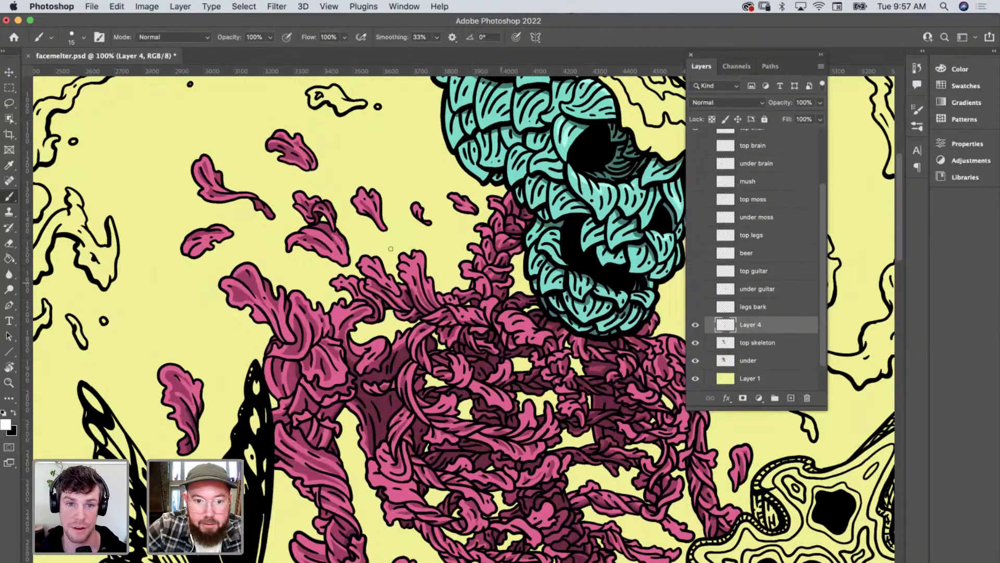
Paint white highlights with a 9 px brush along the tips of the two upright fronds between the shoulder and the neck.
{"action": "key", "text": "z"}
{"action": "left_click_drag", "start_coordinate": [416, 263], "coordinate": [425, 263]}
{"action": "mouse_move", "coordinate": [365, 259]}
{"action": "left_mouse_down"}
{"action": "mouse_move", "coordinate": [376, 246]}
{"action": "mouse_move", "coordinate": [418, 249]}
{"action": "left_mouse_up"}
{"action": "key", "text": "super+z"}
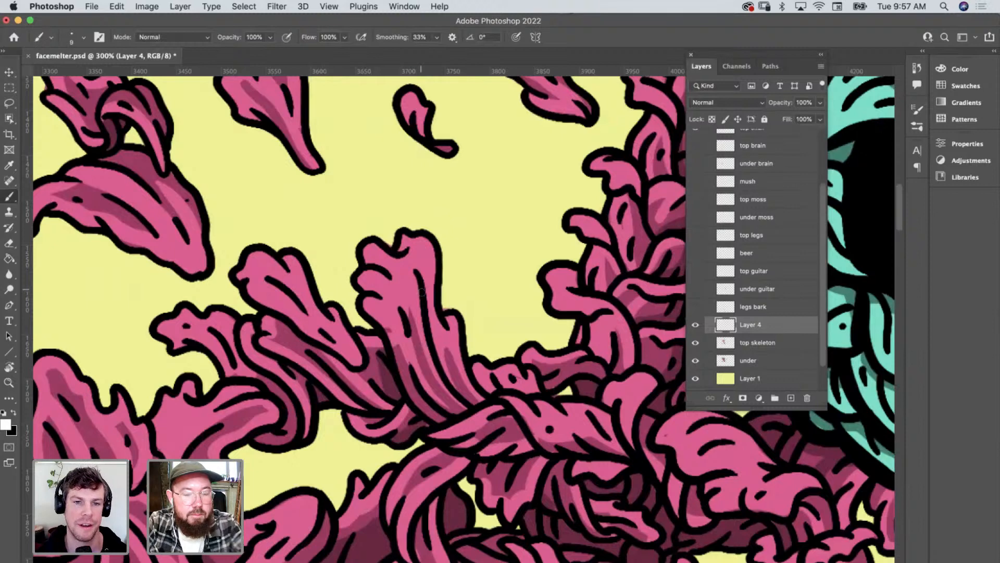
{"action": "mouse_move", "coordinate": [363, 262]}
{"action": "left_mouse_down"}
{"action": "mouse_move", "coordinate": [371, 247]}
{"action": "mouse_move", "coordinate": [417, 254]}
{"action": "left_mouse_up"}
{"action": "mouse_move", "coordinate": [365, 291]}
{"action": "left_mouse_down"}
{"action": "mouse_move", "coordinate": [360, 277]}
{"action": "mouse_move", "coordinate": [393, 277]}
{"action": "mouse_move", "coordinate": [416, 240]}
{"action": "mouse_move", "coordinate": [434, 255]}
{"action": "left_mouse_up"}
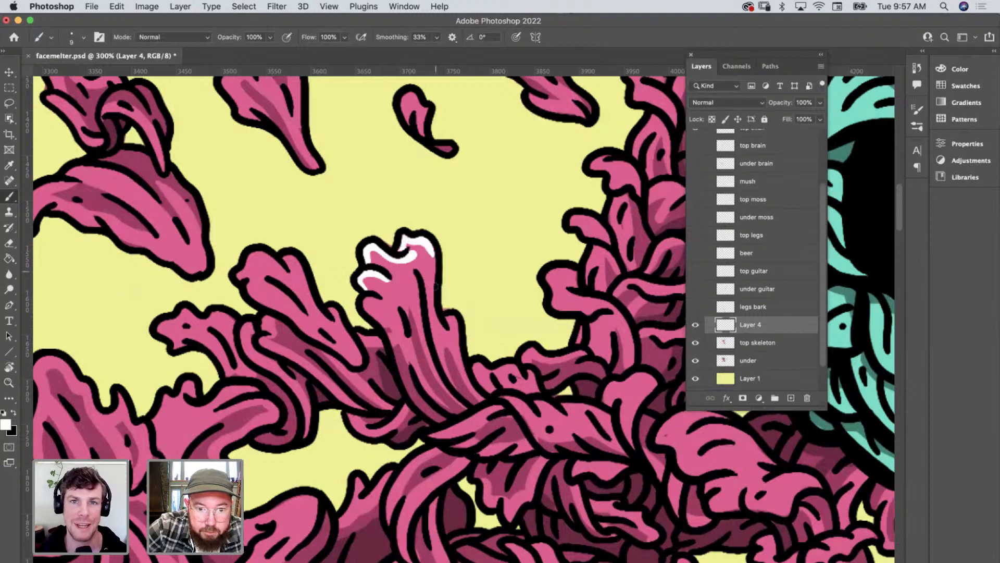
{"action": "left_click_drag", "start_coordinate": [365, 306], "coordinate": [417, 308]}
{"action": "mouse_move", "coordinate": [239, 280]}
{"action": "left_mouse_down"}
{"action": "mouse_move", "coordinate": [257, 254]}
{"action": "mouse_move", "coordinate": [301, 261]}
{"action": "left_mouse_up"}
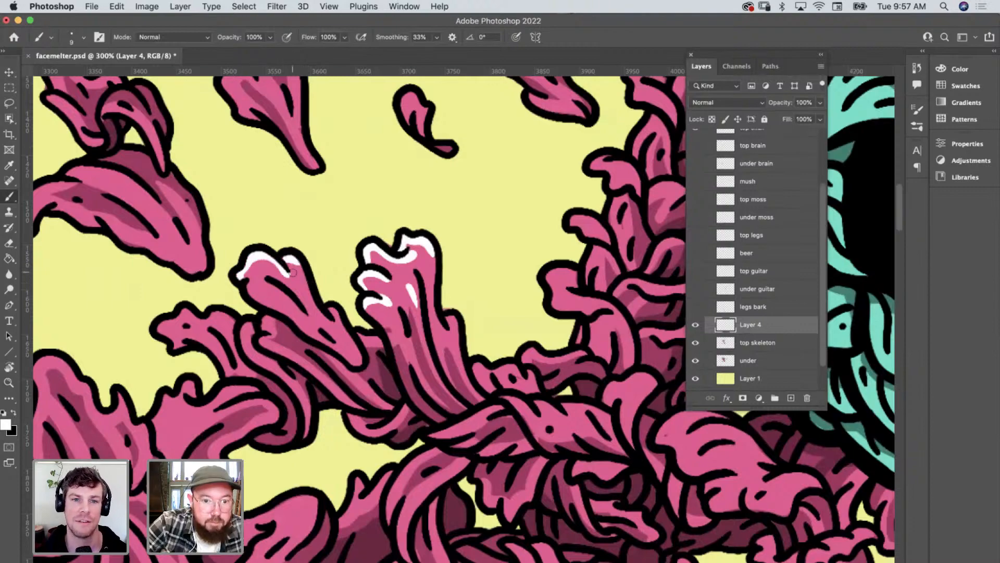
Brush white highlights on the upper edges of the forked floating scrap, the curled scrap and the large leaf-shaped piece beneath it.
{"action": "scroll", "coordinate": [293, 272], "scroll_direction": "up", "scroll_amount": 5}
{"action": "scroll", "coordinate": [293, 272], "scroll_direction": "left", "scroll_amount": 5}
{"action": "mouse_move", "coordinate": [357, 238]}
{"action": "left_mouse_down"}
{"action": "mouse_move", "coordinate": [383, 203]}
{"action": "mouse_move", "coordinate": [409, 214]}
{"action": "mouse_move", "coordinate": [413, 205]}
{"action": "mouse_move", "coordinate": [431, 229]}
{"action": "left_mouse_up"}
{"action": "mouse_move", "coordinate": [186, 221]}
{"action": "left_mouse_down"}
{"action": "mouse_move", "coordinate": [186, 237]}
{"action": "mouse_move", "coordinate": [203, 211]}
{"action": "mouse_move", "coordinate": [219, 231]}
{"action": "mouse_move", "coordinate": [255, 231]}
{"action": "left_mouse_up"}
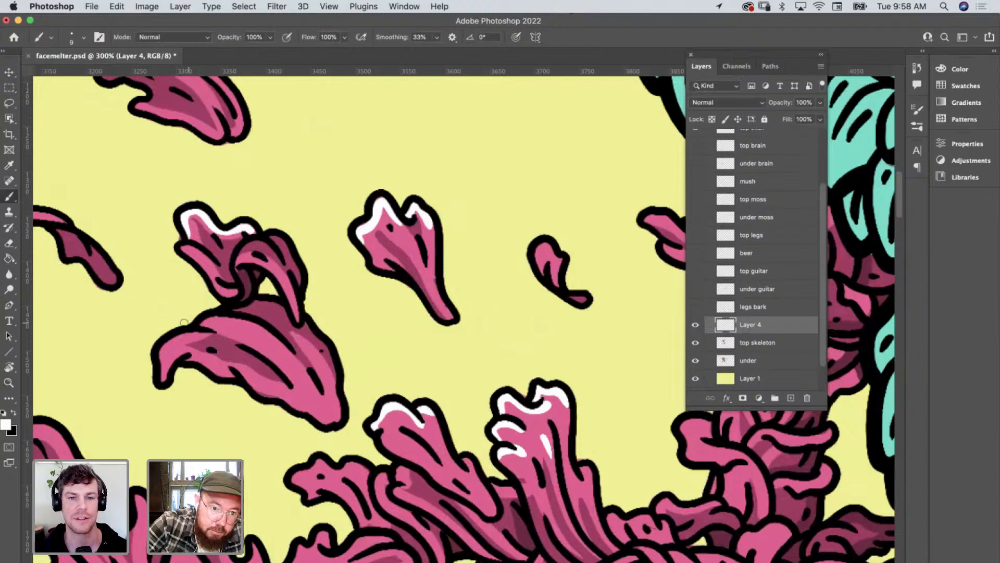
{"action": "left_click_drag", "start_coordinate": [199, 327], "coordinate": [240, 321]}
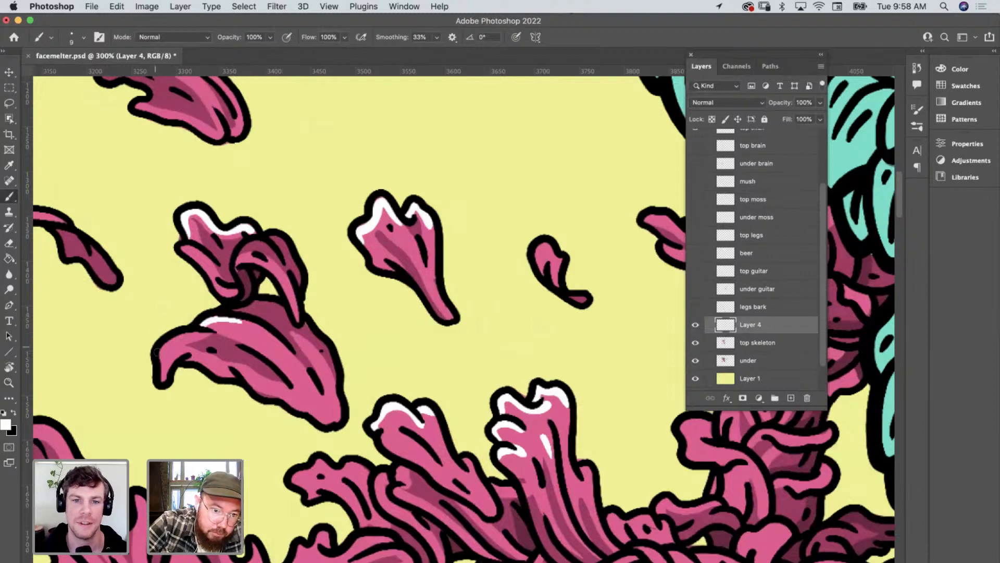
{"action": "mouse_move", "coordinate": [160, 355]}
{"action": "left_mouse_down"}
{"action": "mouse_move", "coordinate": [207, 334]}
{"action": "mouse_move", "coordinate": [236, 345]}
{"action": "left_mouse_up"}
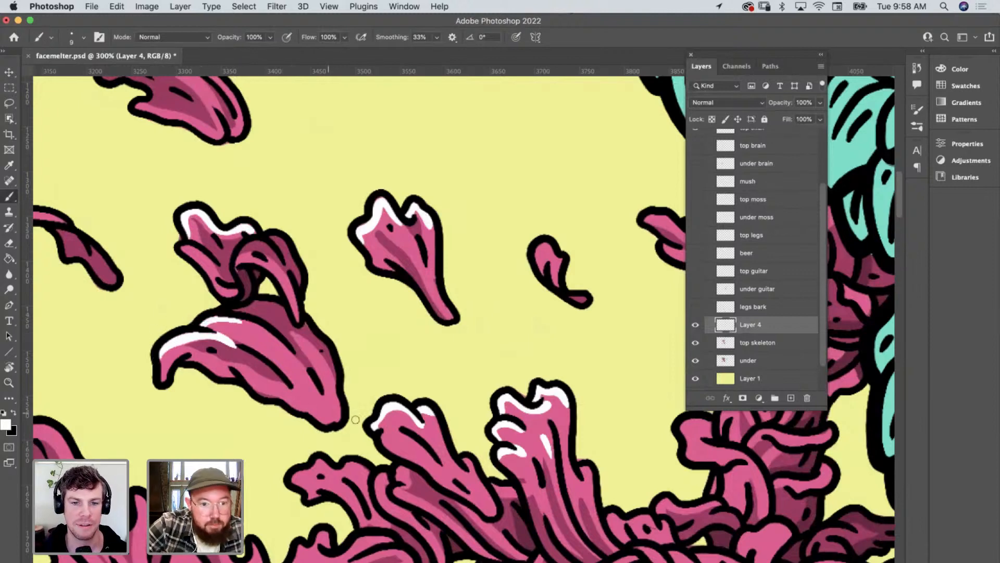
Paint white highlights along the tip, inner folds and tail of the long curling scrap floating above the shoulder.
{"action": "key", "text": "z"}
{"action": "left_click", "coordinate": [380, 460], "text": "alt"}
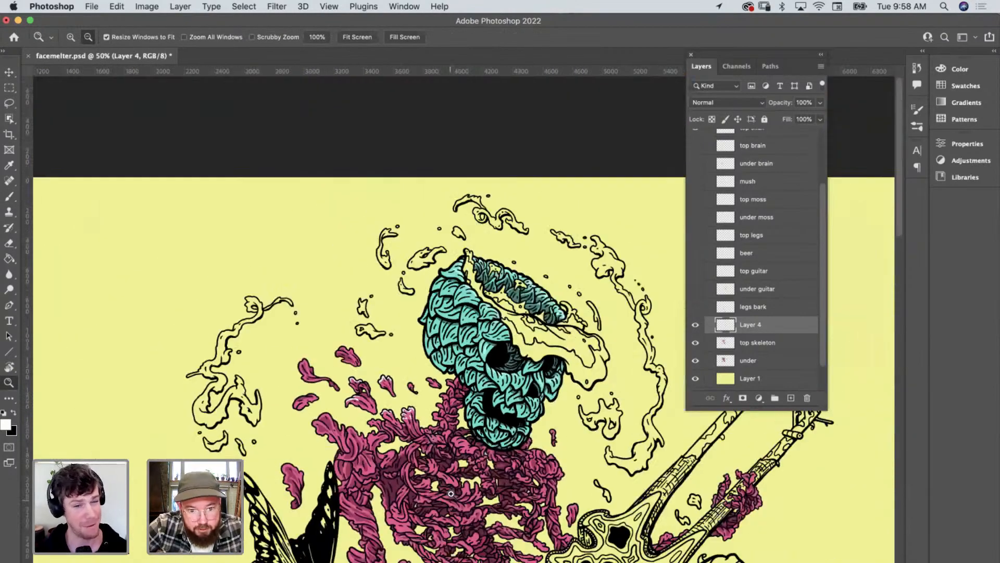
{"action": "scroll", "coordinate": [450, 486], "scroll_direction": "down", "scroll_amount": 5}
{"action": "scroll", "coordinate": [450, 486], "scroll_direction": "right", "scroll_amount": 3}
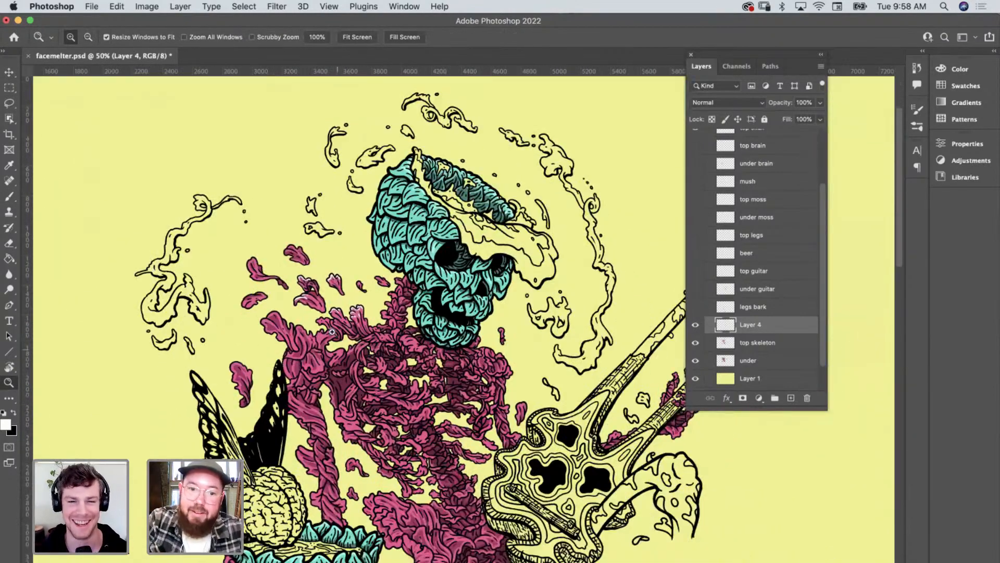
{"action": "left_click", "coordinate": [345, 323]}
{"action": "key", "text": "b"}
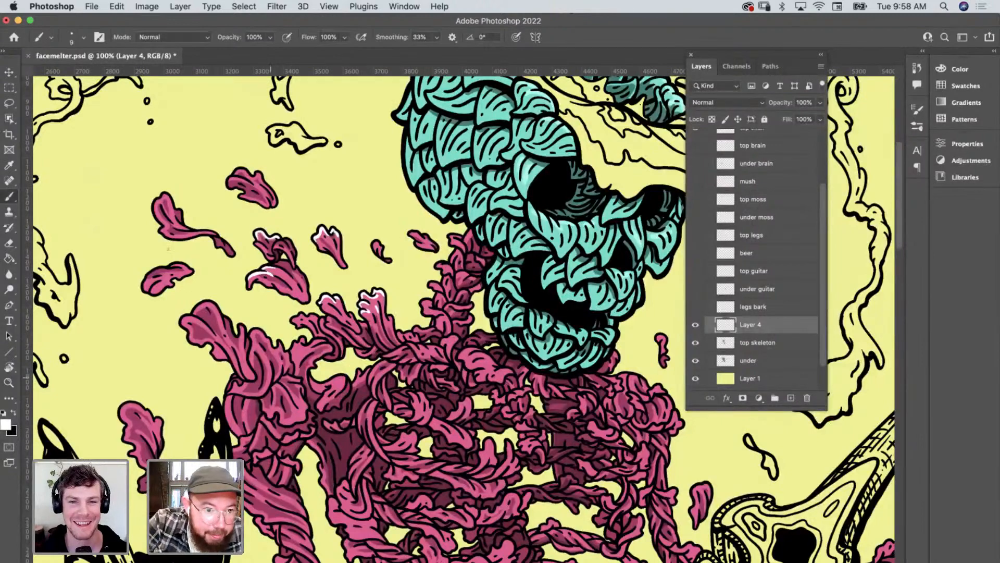
{"action": "key", "text": "z"}
{"action": "left_click", "coordinate": [192, 276]}
{"action": "left_click", "coordinate": [200, 271]}
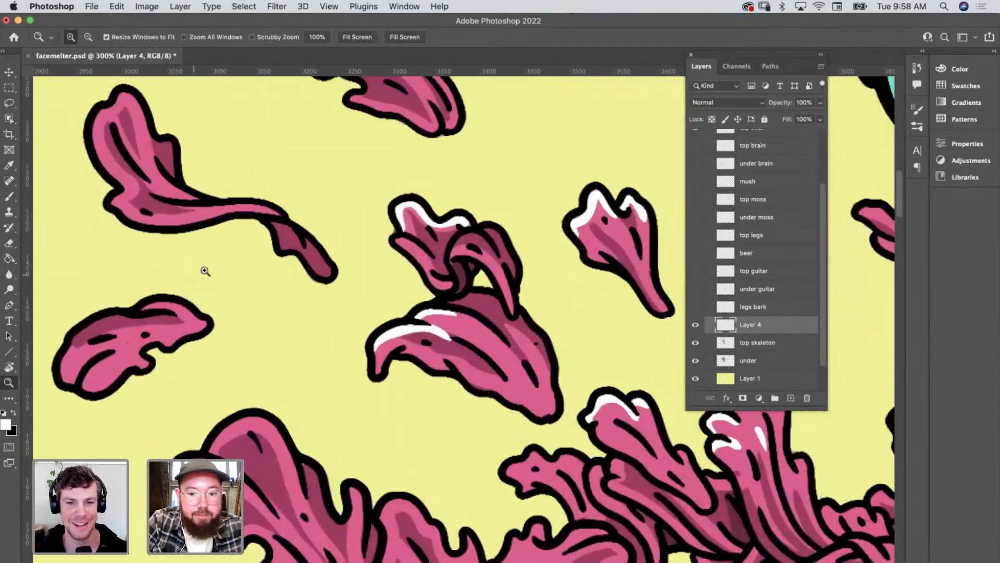
{"action": "key", "text": "b"}
{"action": "mouse_move", "coordinate": [73, 207]}
{"action": "left_mouse_down"}
{"action": "mouse_move", "coordinate": [79, 185]}
{"action": "mouse_move", "coordinate": [102, 166]}
{"action": "mouse_move", "coordinate": [123, 177]}
{"action": "mouse_move", "coordinate": [159, 259]}
{"action": "left_mouse_up"}
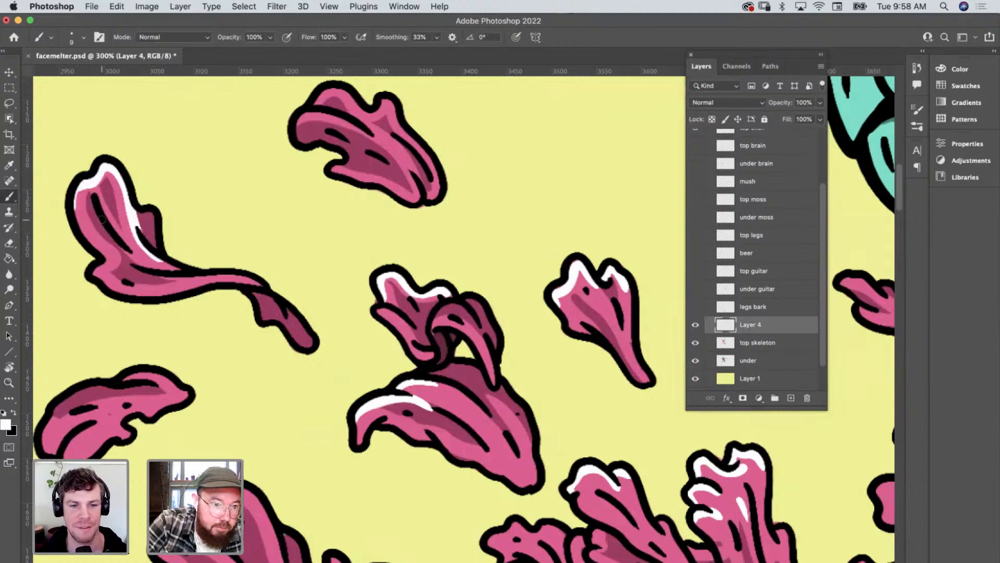
{"action": "left_click_drag", "start_coordinate": [97, 215], "coordinate": [167, 274]}
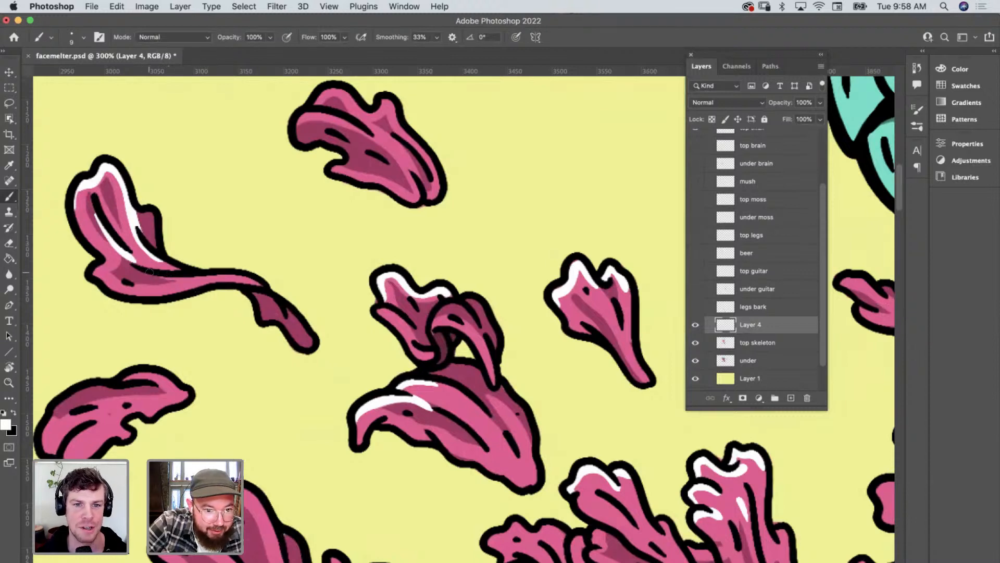
{"action": "left_click_drag", "start_coordinate": [150, 272], "coordinate": [204, 277]}
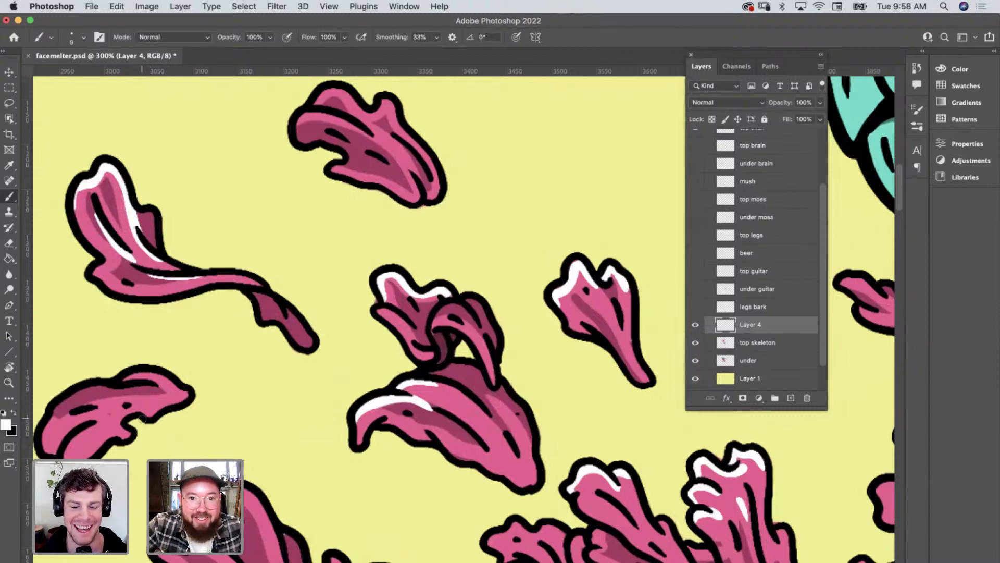
Brush white highlights along the upper edges and central fold of the topmost floating scrap.
{"action": "scroll", "coordinate": [374, 274], "scroll_direction": "up", "scroll_amount": 5}
{"action": "scroll", "coordinate": [374, 274], "scroll_direction": "right", "scroll_amount": 3}
{"action": "mouse_move", "coordinate": [237, 230]}
{"action": "left_mouse_down"}
{"action": "mouse_move", "coordinate": [245, 215]}
{"action": "mouse_move", "coordinate": [305, 228]}
{"action": "left_mouse_up"}
{"action": "mouse_move", "coordinate": [268, 198]}
{"action": "left_mouse_down"}
{"action": "mouse_move", "coordinate": [261, 193]}
{"action": "mouse_move", "coordinate": [296, 198]}
{"action": "mouse_move", "coordinate": [364, 267]}
{"action": "left_mouse_up"}
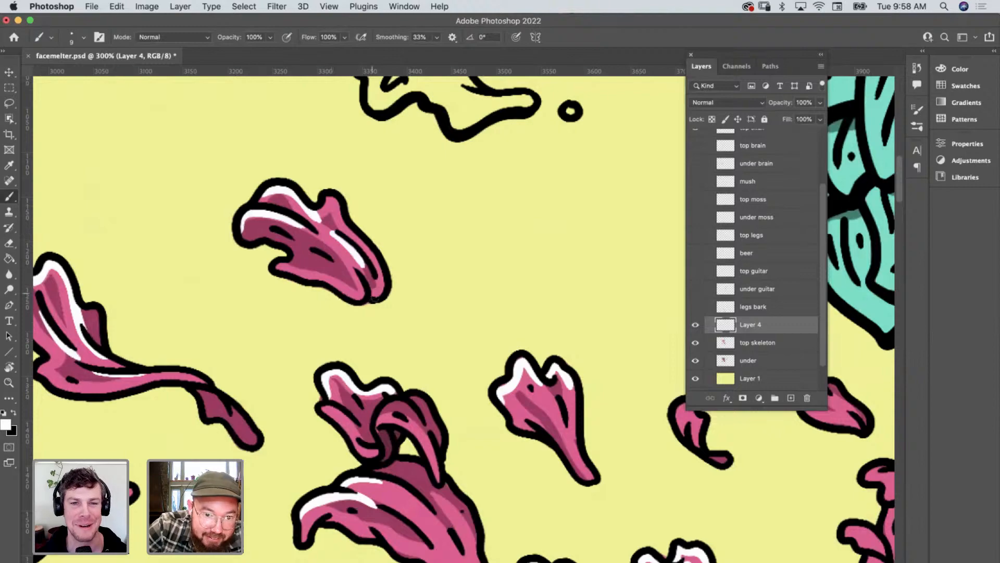
Examine how the white highlights on the floating scraps read against the whole figure.
{"action": "key", "text": "z"}
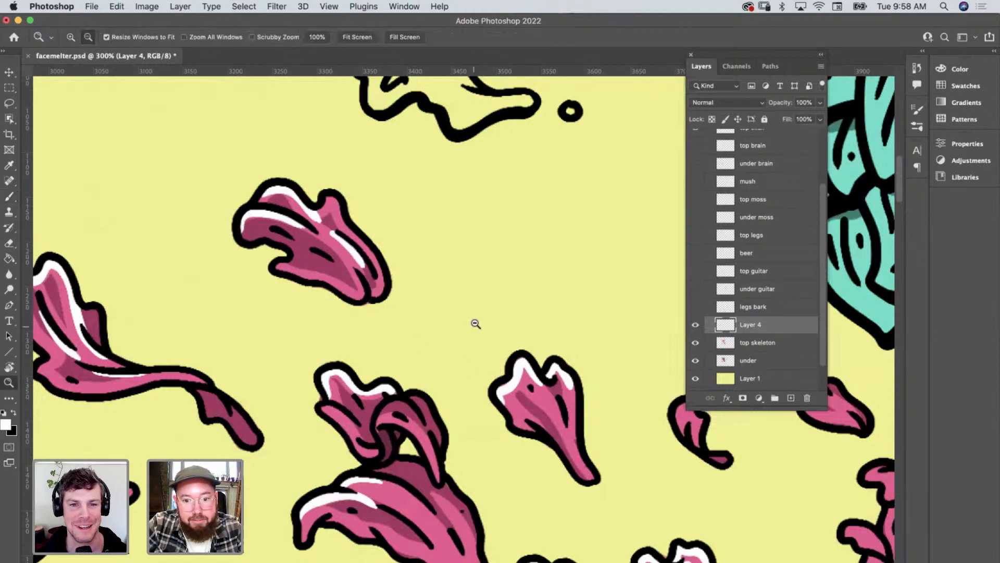
{"action": "left_click", "coordinate": [499, 336], "text": "alt"}
{"action": "left_click", "coordinate": [499, 336], "text": "alt"}
{"action": "left_click", "coordinate": [499, 337], "text": "alt"}
{"action": "left_click", "coordinate": [501, 335], "text": "alt"}
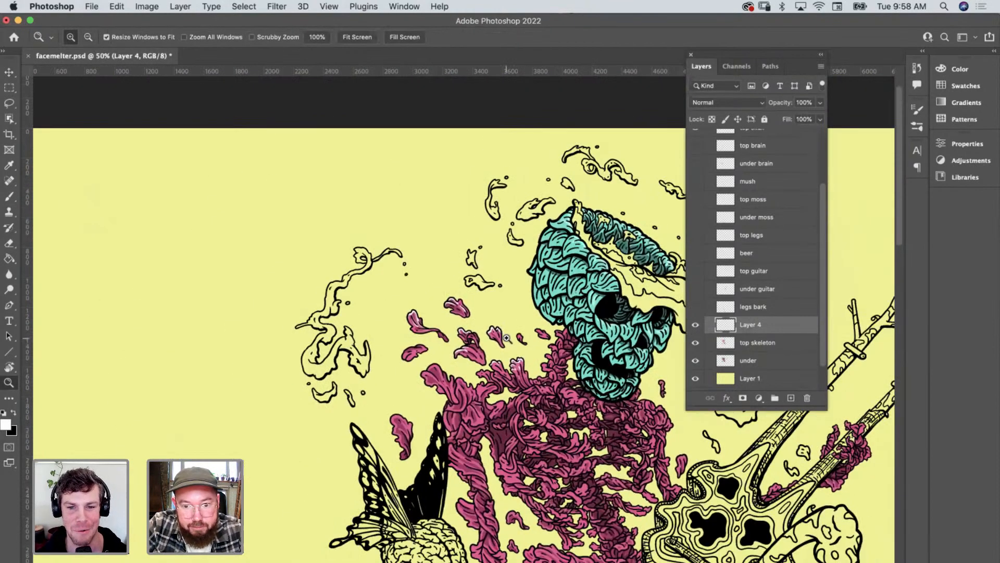
{"action": "scroll", "coordinate": [506, 338], "scroll_direction": "right", "scroll_amount": 3}
{"action": "scroll", "coordinate": [508, 338], "scroll_direction": "down", "scroll_amount": 3}
{"action": "scroll", "coordinate": [508, 338], "scroll_direction": "right", "scroll_amount": 3}
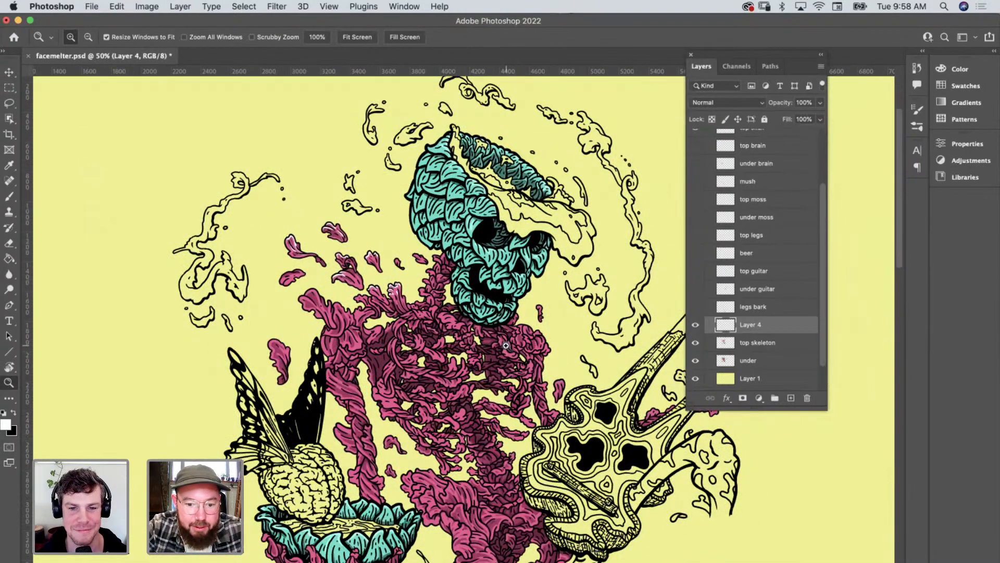
{"action": "scroll", "coordinate": [505, 344], "scroll_direction": "down", "scroll_amount": 3}
{"action": "scroll", "coordinate": [506, 344], "scroll_direction": "right", "scroll_amount": 2}
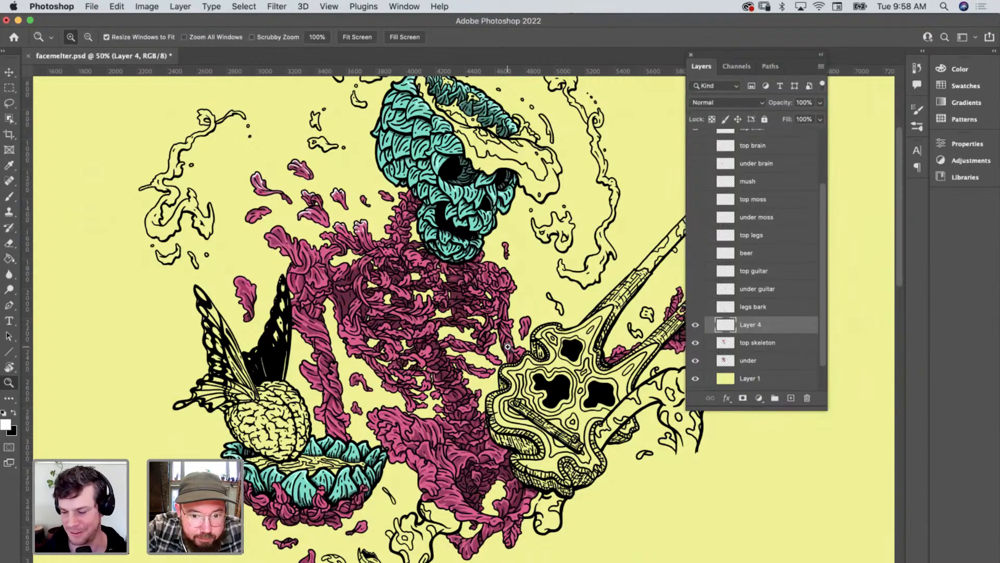
Paint white highlights on the small oval scrap above the shoulder and on the tip of the large shoulder frond.
{"action": "left_click", "coordinate": [298, 256]}
{"action": "left_click", "coordinate": [297, 255]}
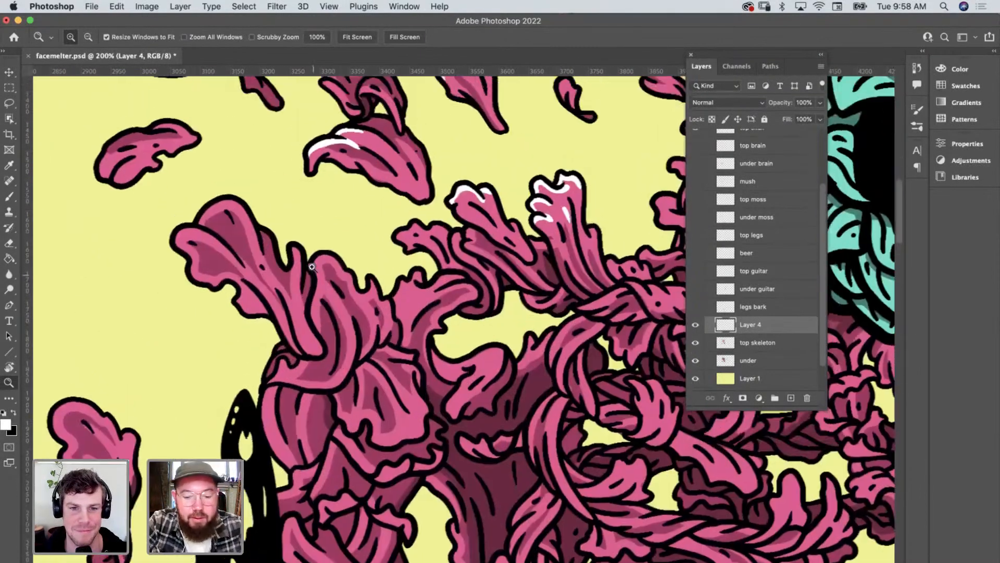
{"action": "key", "text": "b"}
{"action": "mouse_move", "coordinate": [100, 177]}
{"action": "left_mouse_down"}
{"action": "mouse_move", "coordinate": [109, 144]}
{"action": "mouse_move", "coordinate": [149, 136]}
{"action": "left_mouse_up"}
{"action": "left_click_drag", "start_coordinate": [113, 180], "coordinate": [175, 125]}
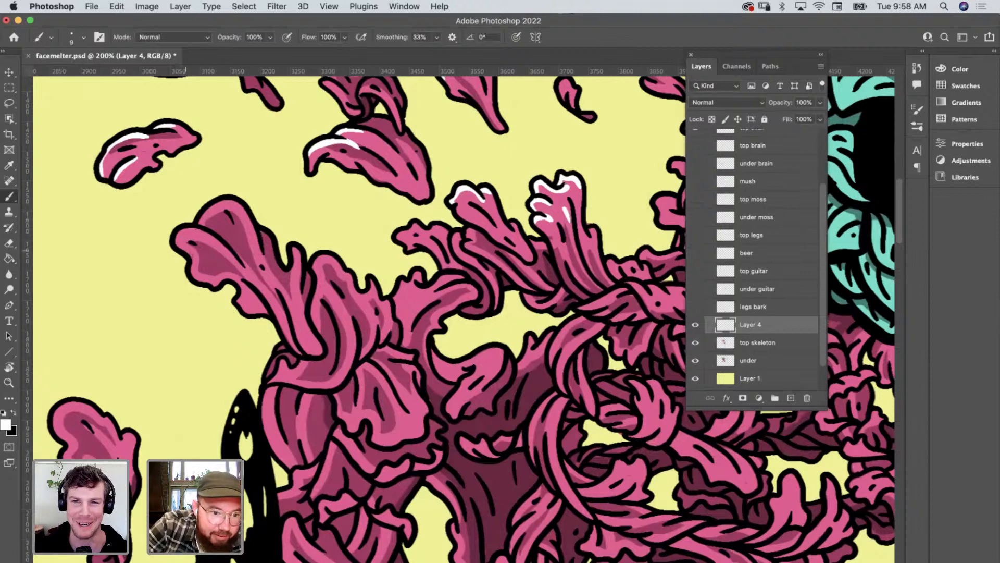
{"action": "mouse_move", "coordinate": [188, 245]}
{"action": "left_mouse_down"}
{"action": "mouse_move", "coordinate": [192, 230]}
{"action": "mouse_move", "coordinate": [219, 239]}
{"action": "mouse_move", "coordinate": [234, 260]}
{"action": "left_mouse_up"}
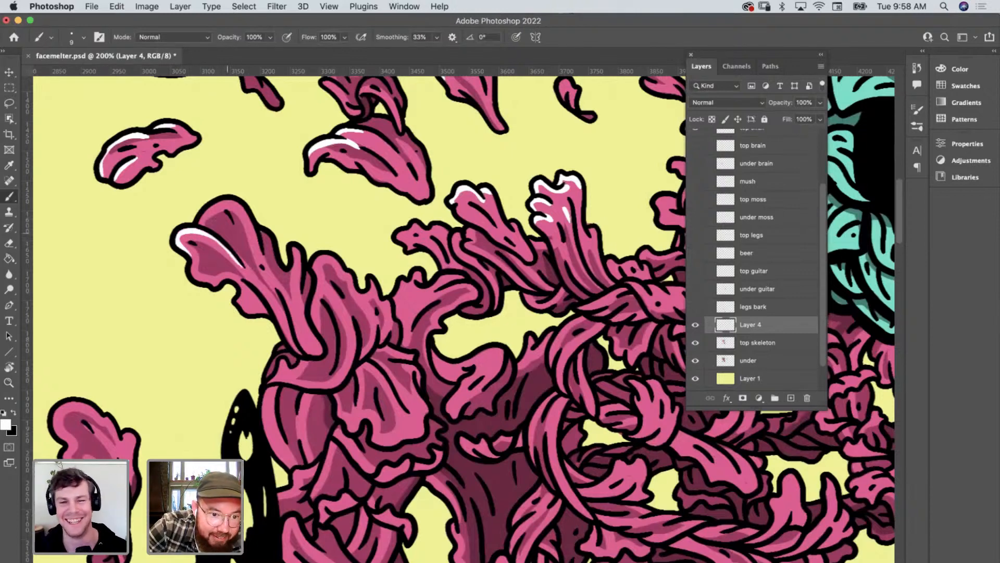
Paint white highlights on the large shoulder frond's rim and folds and on the smaller frond tips beside it.
{"action": "mouse_move", "coordinate": [198, 225]}
{"action": "left_mouse_down"}
{"action": "mouse_move", "coordinate": [212, 207]}
{"action": "mouse_move", "coordinate": [246, 207]}
{"action": "mouse_move", "coordinate": [263, 263]}
{"action": "left_mouse_up"}
{"action": "left_click_drag", "start_coordinate": [190, 267], "coordinate": [204, 282]}
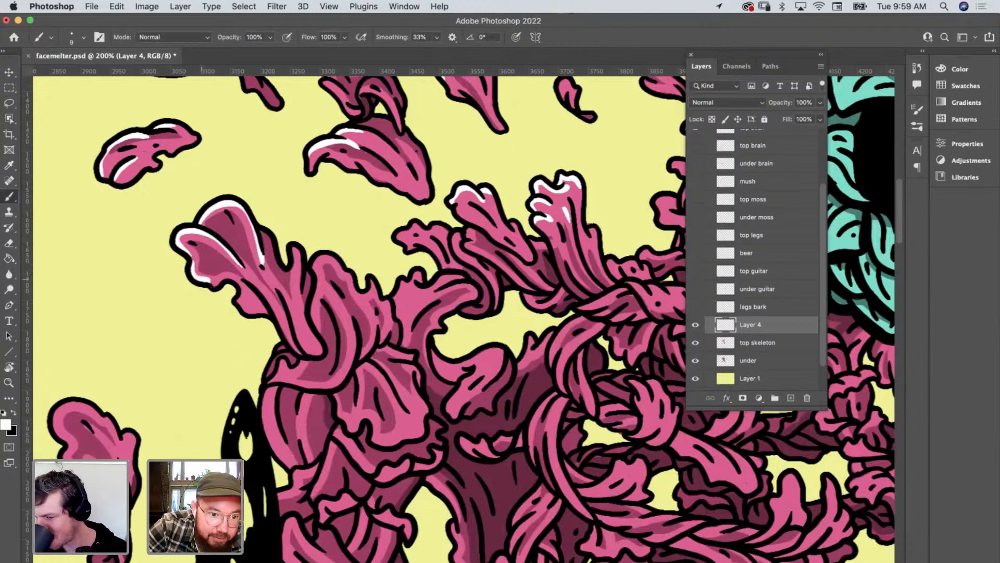
{"action": "mouse_move", "coordinate": [295, 248]}
{"action": "left_mouse_down"}
{"action": "mouse_move", "coordinate": [300, 300]}
{"action": "mouse_move", "coordinate": [331, 259]}
{"action": "mouse_move", "coordinate": [360, 294]}
{"action": "mouse_move", "coordinate": [371, 286]}
{"action": "left_mouse_up"}
Select the top skeleton layer and paint white highlights on the upper skull scales bordering the opened crown.
{"action": "key", "text": "z"}
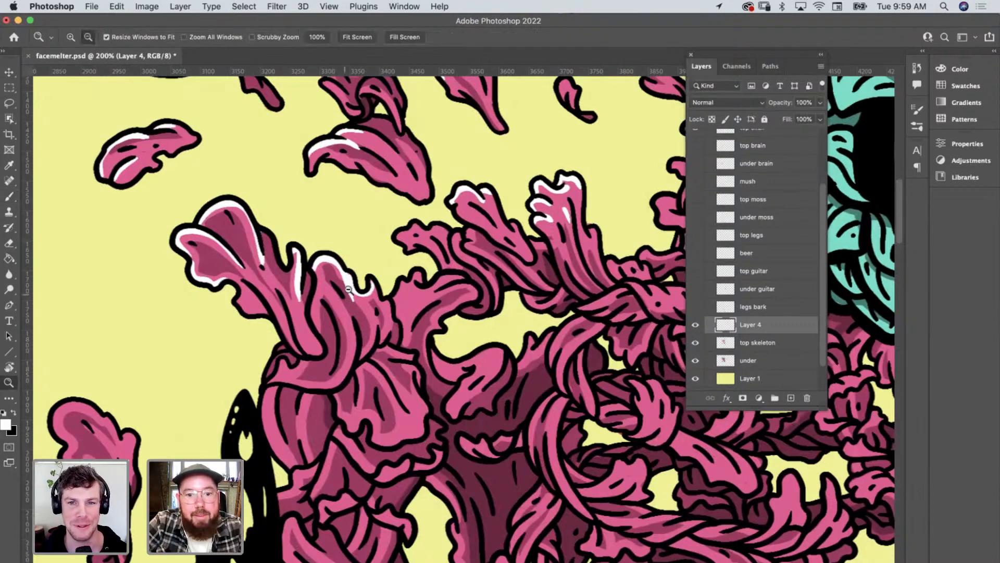
{"action": "left_click", "coordinate": [399, 349], "text": "alt"}
{"action": "left_click", "coordinate": [399, 350], "text": "alt"}
{"action": "left_click", "coordinate": [399, 349], "text": "alt"}
{"action": "scroll", "coordinate": [399, 349], "scroll_direction": "down", "scroll_amount": 3}
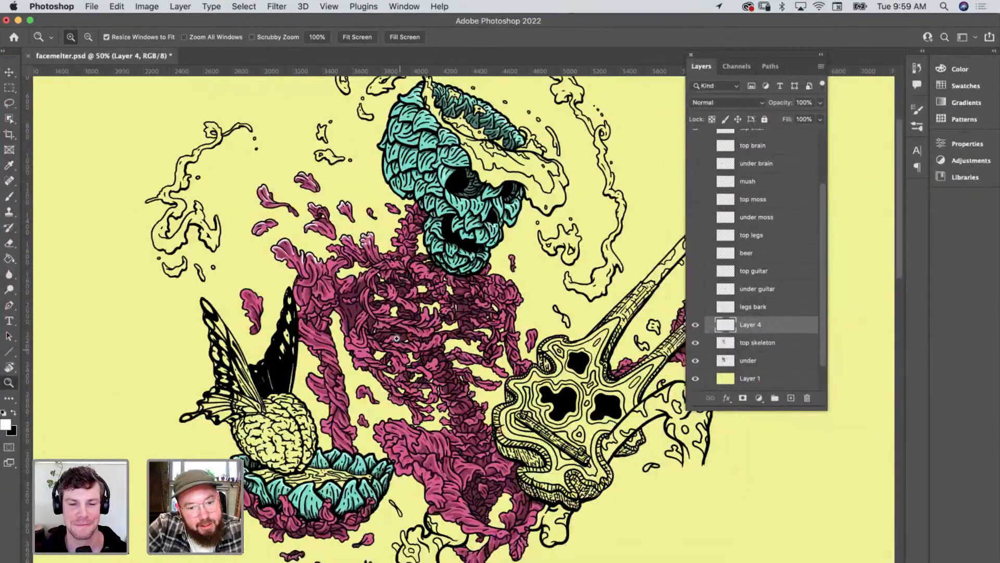
{"action": "scroll", "coordinate": [404, 346], "scroll_direction": "right", "scroll_amount": 3}
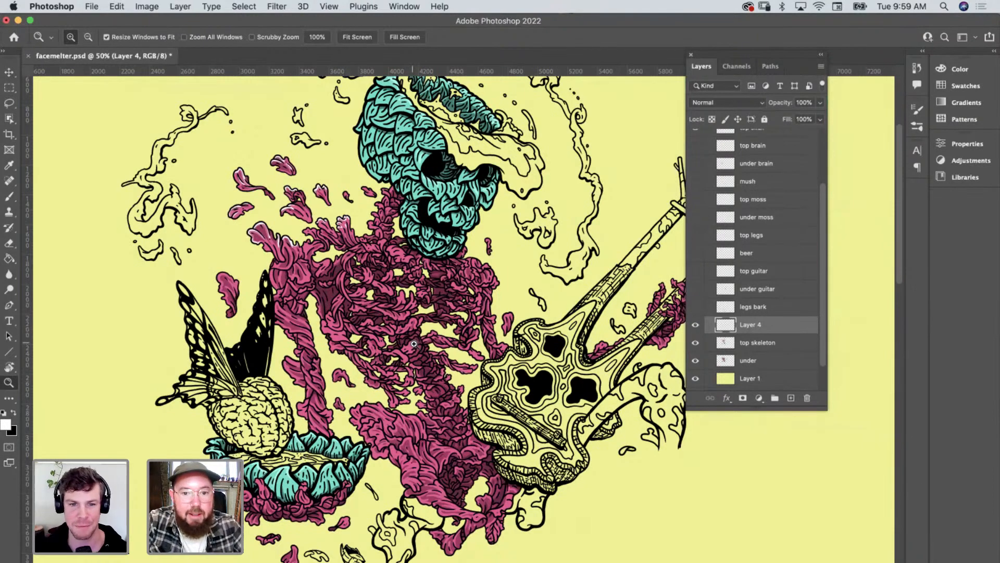
{"action": "left_click", "coordinate": [384, 138]}
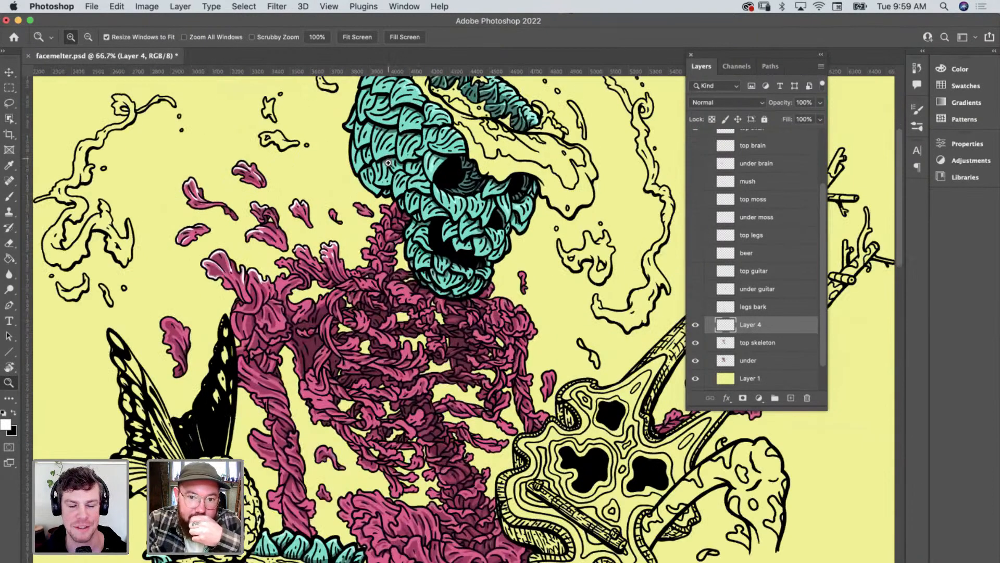
{"action": "left_click", "coordinate": [399, 173]}
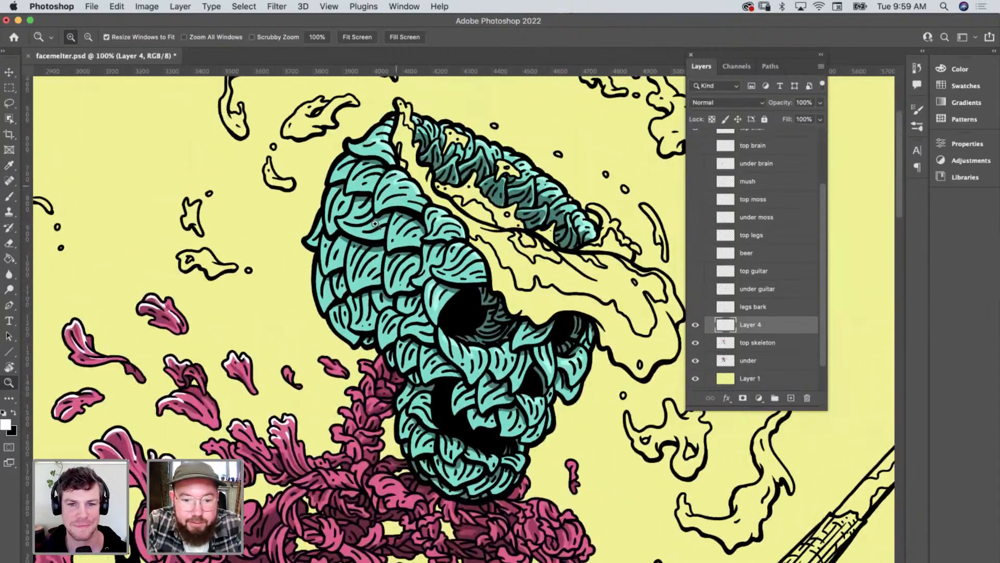
{"action": "key", "text": "v"}
{"action": "left_click", "coordinate": [363, 213]}
{"action": "left_click", "coordinate": [367, 206]}
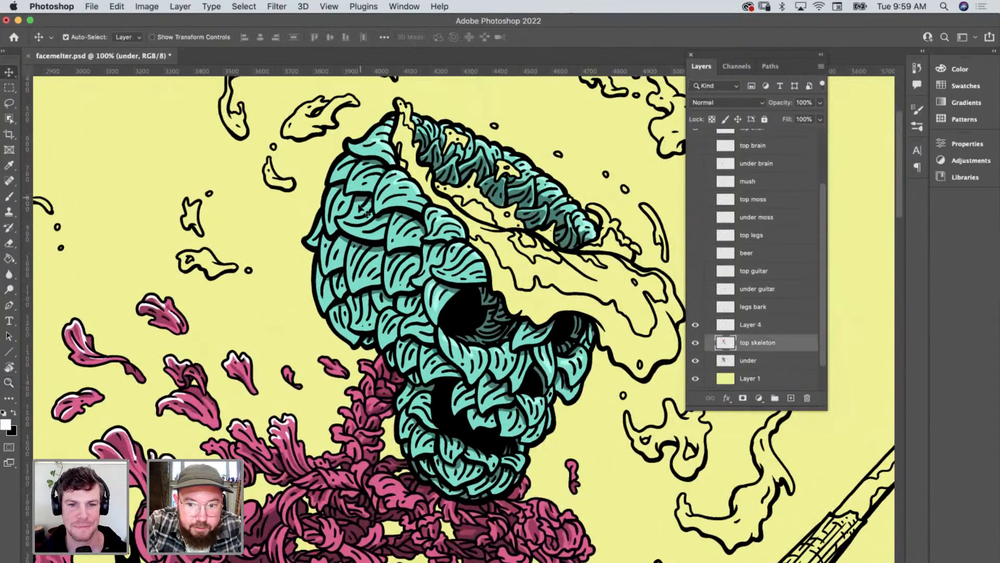
{"action": "key", "text": "b"}
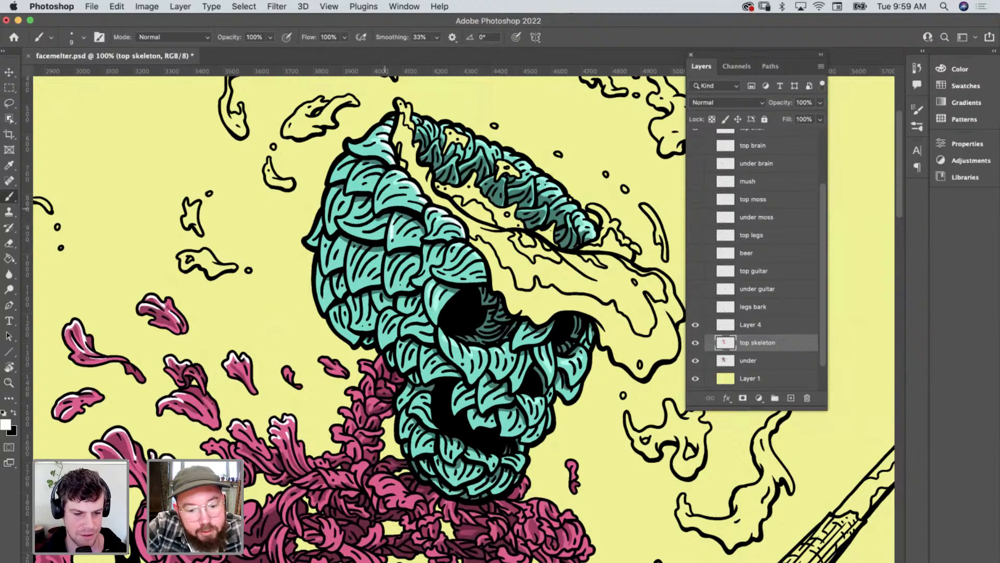
Brush white highlights on the pointed crown scale and along the edges of the upper scales at the back of the skull.
{"action": "key", "text": "z"}
{"action": "left_click", "coordinate": [404, 233]}
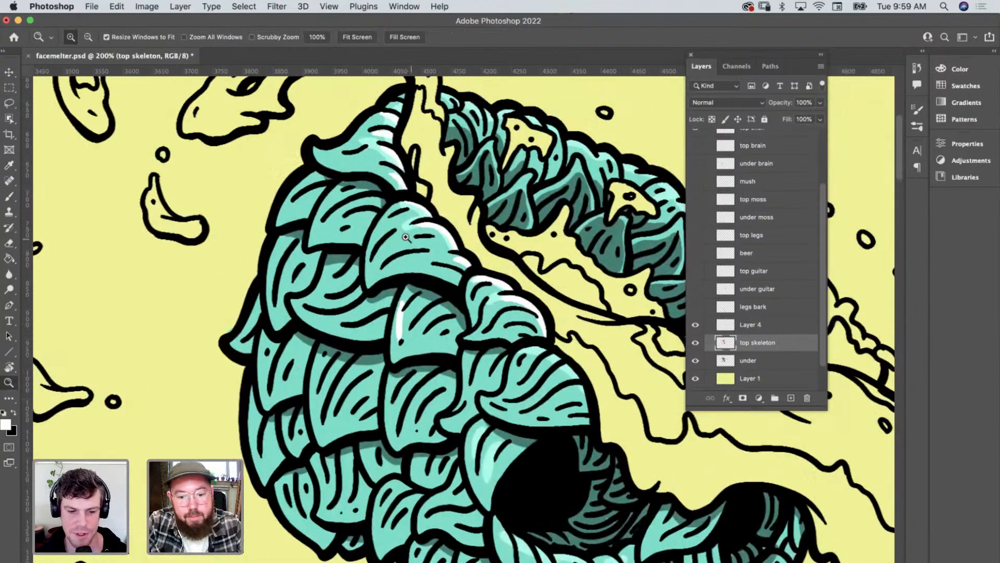
{"action": "scroll", "coordinate": [406, 237], "scroll_direction": "up", "scroll_amount": 3}
{"action": "key", "text": "b"}
{"action": "left_click_drag", "start_coordinate": [308, 184], "coordinate": [317, 182]}
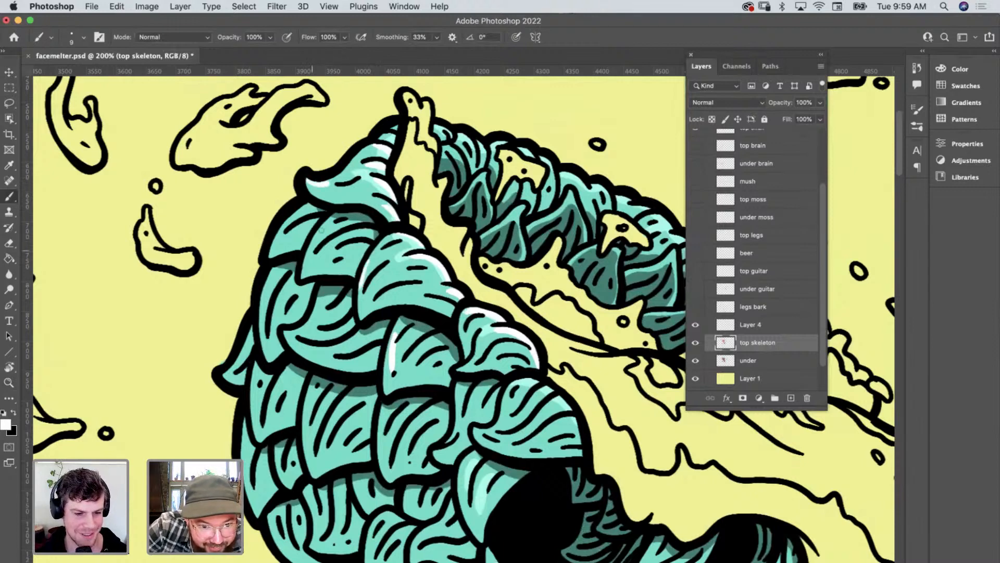
{"action": "left_click_drag", "start_coordinate": [320, 228], "coordinate": [311, 249]}
{"action": "left_click_drag", "start_coordinate": [295, 213], "coordinate": [276, 235]}
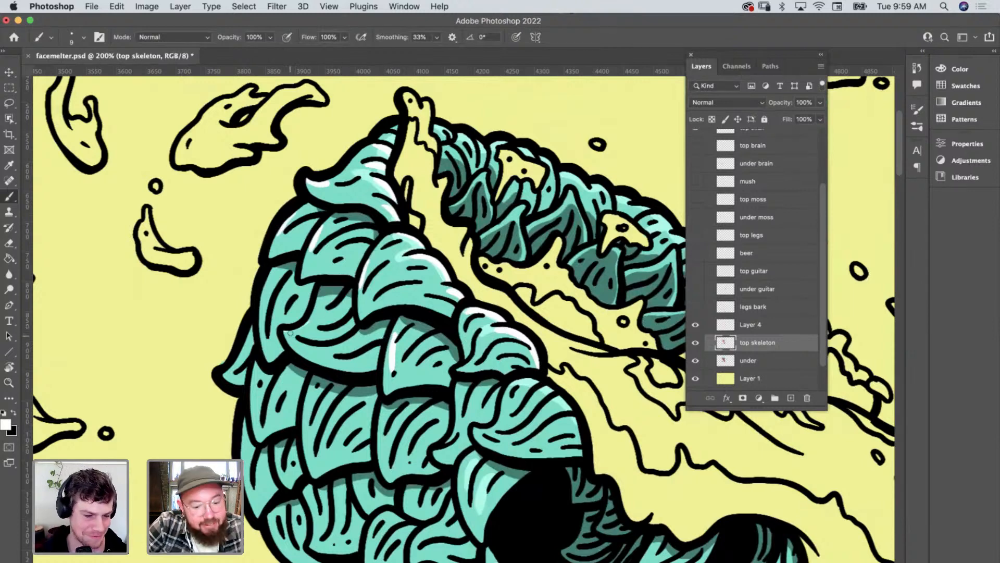
{"action": "left_click_drag", "start_coordinate": [287, 333], "coordinate": [308, 321]}
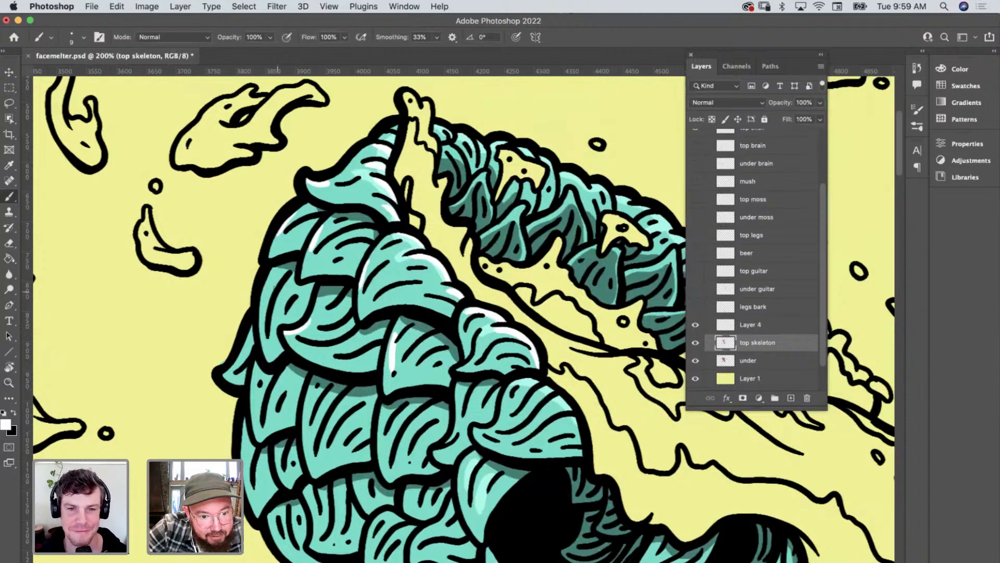
Paint white highlights on the scales beside the eye socket and on the middle scales toward the back of the skull.
{"action": "scroll", "coordinate": [263, 313], "scroll_direction": "right", "scroll_amount": 5}
{"action": "scroll", "coordinate": [263, 313], "scroll_direction": "down", "scroll_amount": 2}
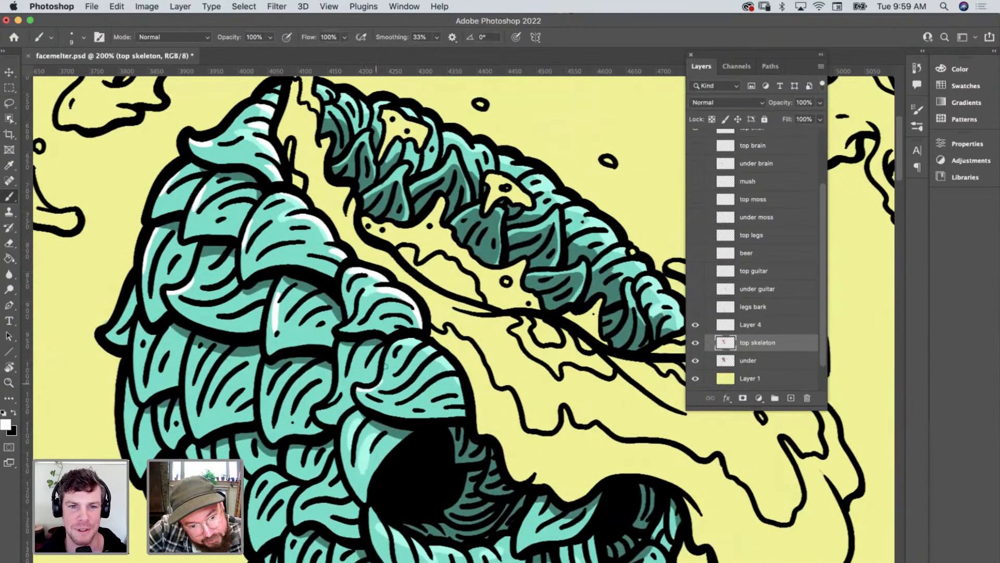
{"action": "left_click_drag", "start_coordinate": [337, 377], "coordinate": [322, 410]}
{"action": "scroll", "coordinate": [319, 414], "scroll_direction": "up", "scroll_amount": 2}
{"action": "scroll", "coordinate": [319, 414], "scroll_direction": "right", "scroll_amount": 2}
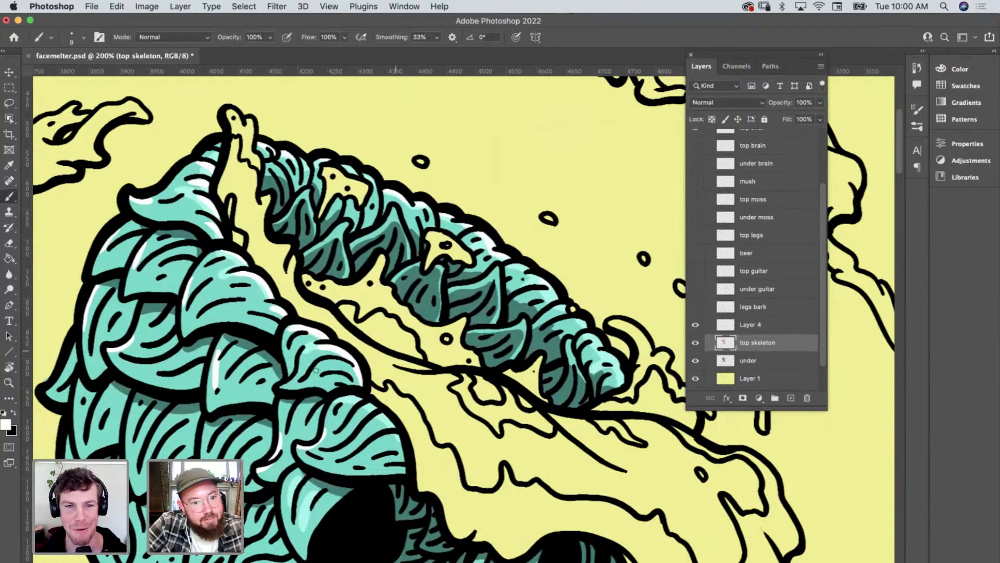
{"action": "scroll", "coordinate": [292, 388], "scroll_direction": "down", "scroll_amount": 3}
{"action": "scroll", "coordinate": [292, 388], "scroll_direction": "left", "scroll_amount": 2}
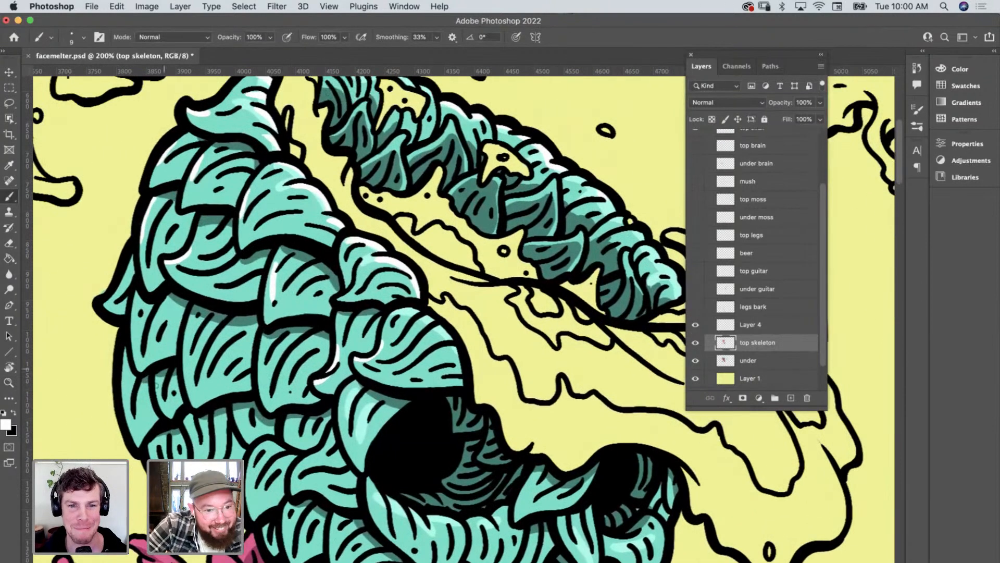
{"action": "left_click_drag", "start_coordinate": [186, 337], "coordinate": [187, 380]}
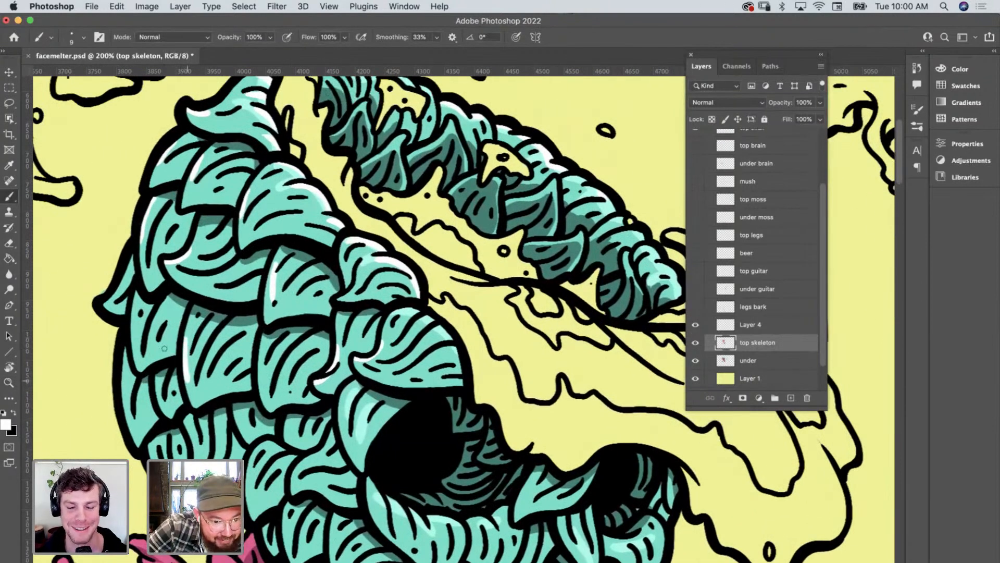
{"action": "left_click_drag", "start_coordinate": [133, 319], "coordinate": [134, 342]}
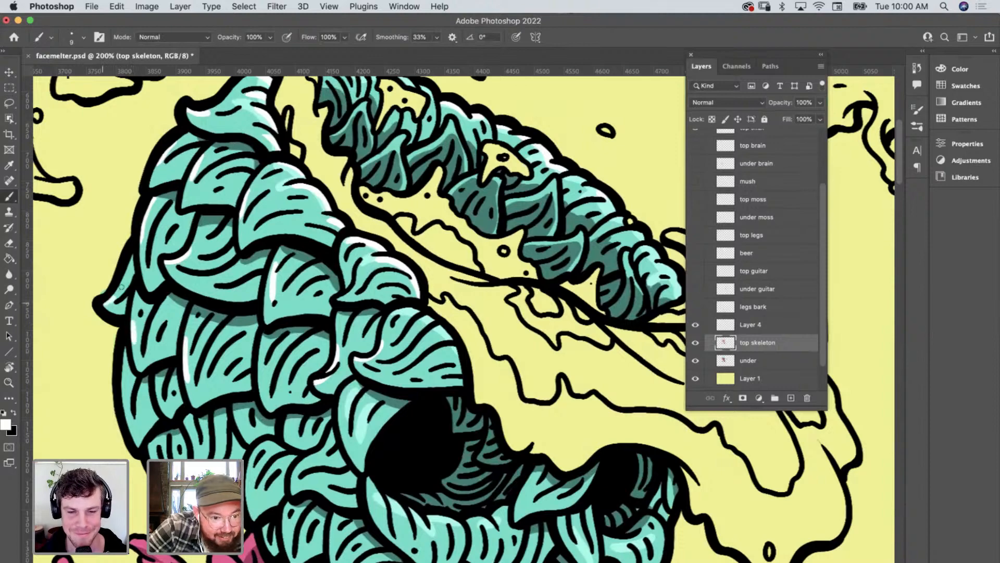
Paint white highlights on the twisted collarbone, the curl below the jaw, and the nearby upper rib frond and curved strand.
{"action": "scroll", "coordinate": [504, 387], "scroll_direction": "right", "scroll_amount": 2}
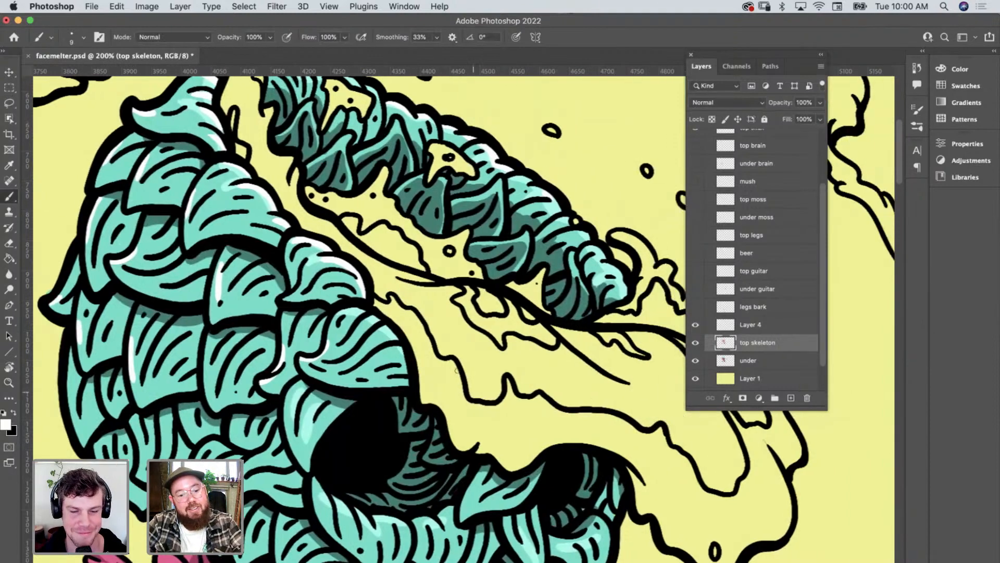
{"action": "key", "text": "z"}
{"action": "left_click", "coordinate": [442, 359], "text": "alt"}
{"action": "left_click", "coordinate": [442, 359], "text": "alt"}
{"action": "scroll", "coordinate": [404, 517], "scroll_direction": "down", "scroll_amount": 3}
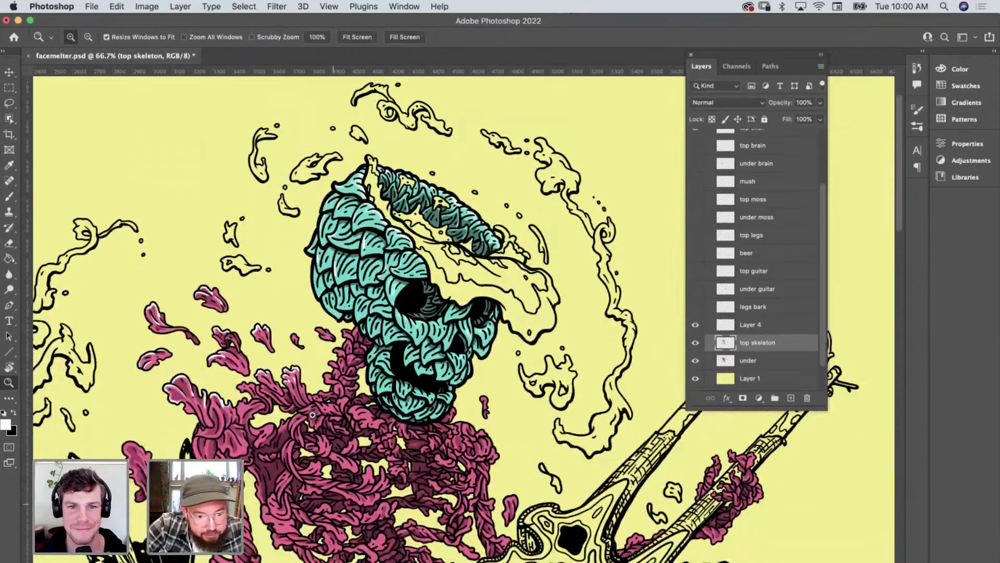
{"action": "left_click", "coordinate": [368, 422]}
{"action": "left_click", "coordinate": [368, 422]}
{"action": "key", "text": "b"}
{"action": "scroll", "coordinate": [464, 313], "scroll_direction": "down", "scroll_amount": 2}
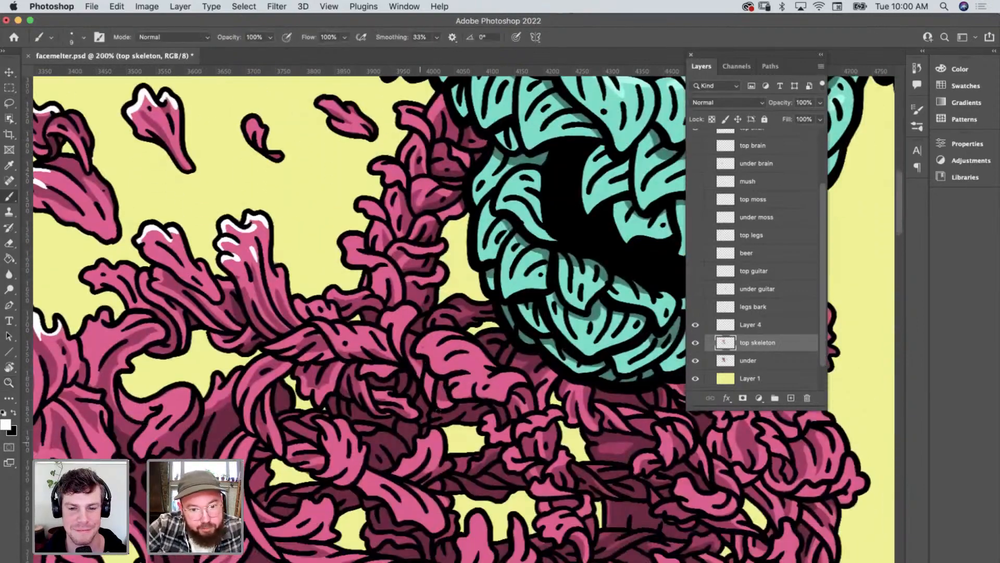
{"action": "mouse_move", "coordinate": [418, 339]}
{"action": "left_mouse_down"}
{"action": "mouse_move", "coordinate": [450, 323]}
{"action": "mouse_move", "coordinate": [448, 338]}
{"action": "left_mouse_up"}
{"action": "mouse_move", "coordinate": [319, 314]}
{"action": "left_mouse_down"}
{"action": "mouse_move", "coordinate": [360, 331]}
{"action": "mouse_move", "coordinate": [340, 317]}
{"action": "left_mouse_up"}
{"action": "left_click_drag", "start_coordinate": [316, 410], "coordinate": [356, 426]}
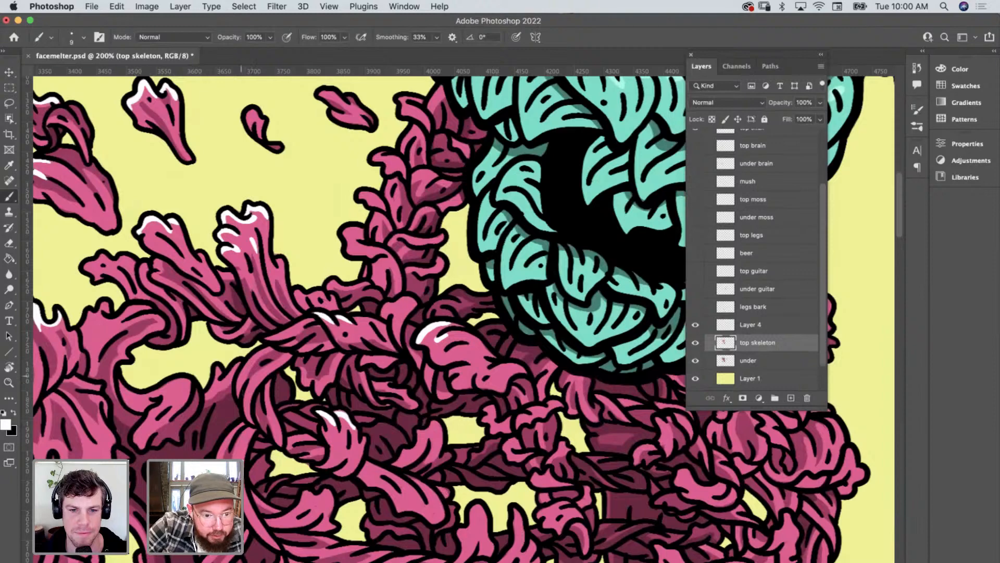
{"action": "mouse_move", "coordinate": [238, 391]}
{"action": "left_mouse_down"}
{"action": "mouse_move", "coordinate": [245, 365]}
{"action": "mouse_move", "coordinate": [254, 424]}
{"action": "left_mouse_up"}
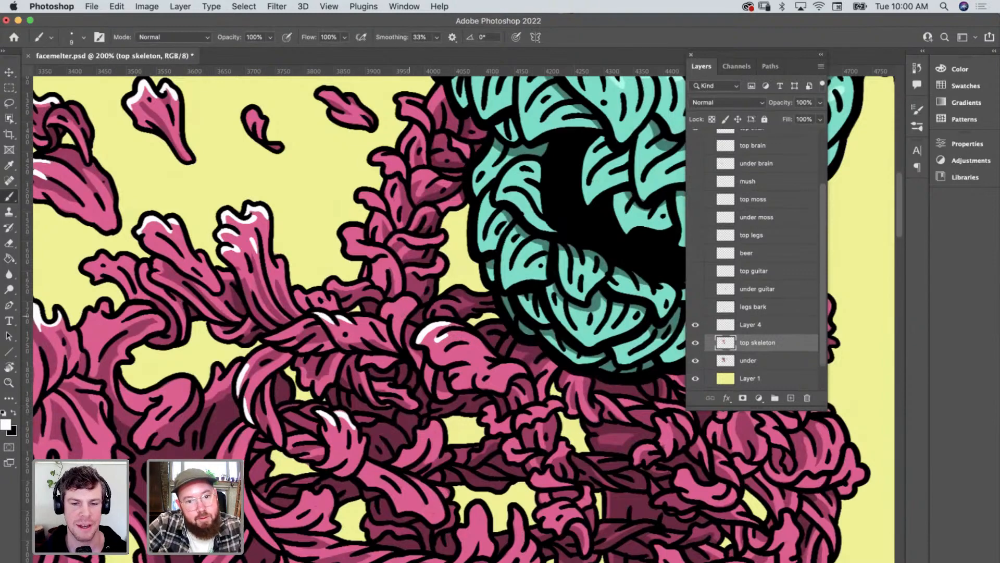
Brush white highlights on the curls along the neck from base to top and on the small floating scrap beside it.
{"action": "left_click_drag", "start_coordinate": [382, 318], "coordinate": [412, 296]}
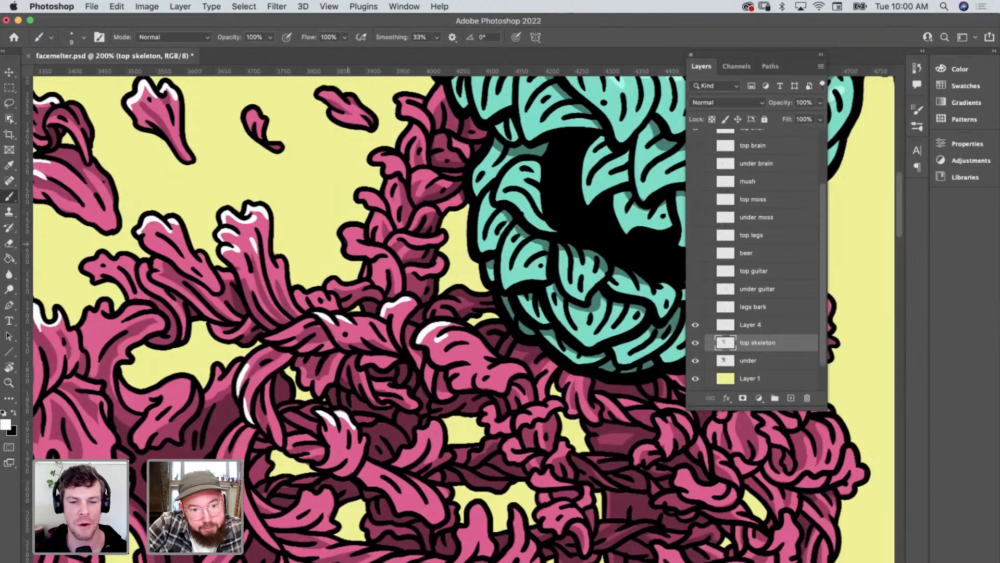
{"action": "left_click_drag", "start_coordinate": [346, 226], "coordinate": [351, 254]}
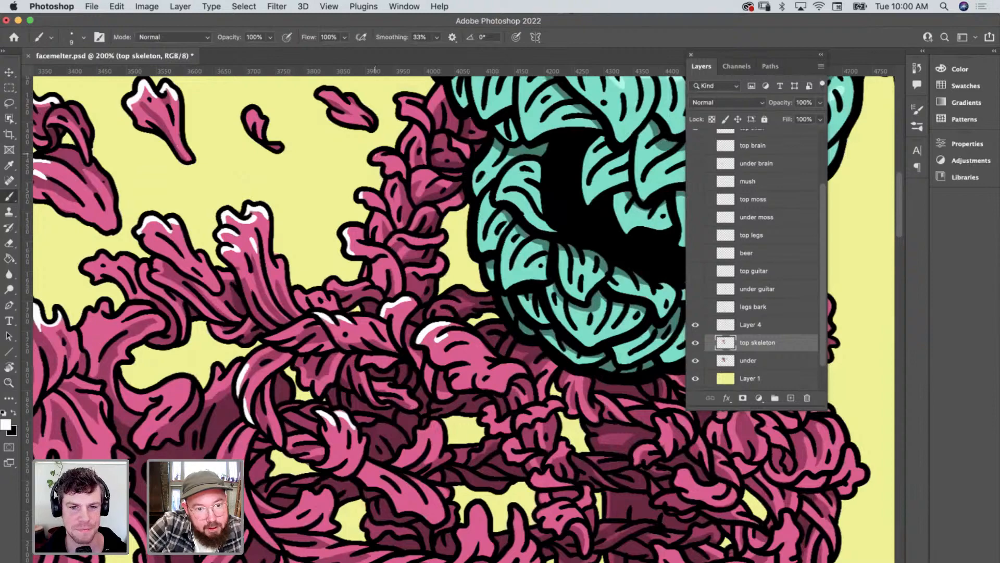
{"action": "left_click_drag", "start_coordinate": [402, 97], "coordinate": [405, 115]}
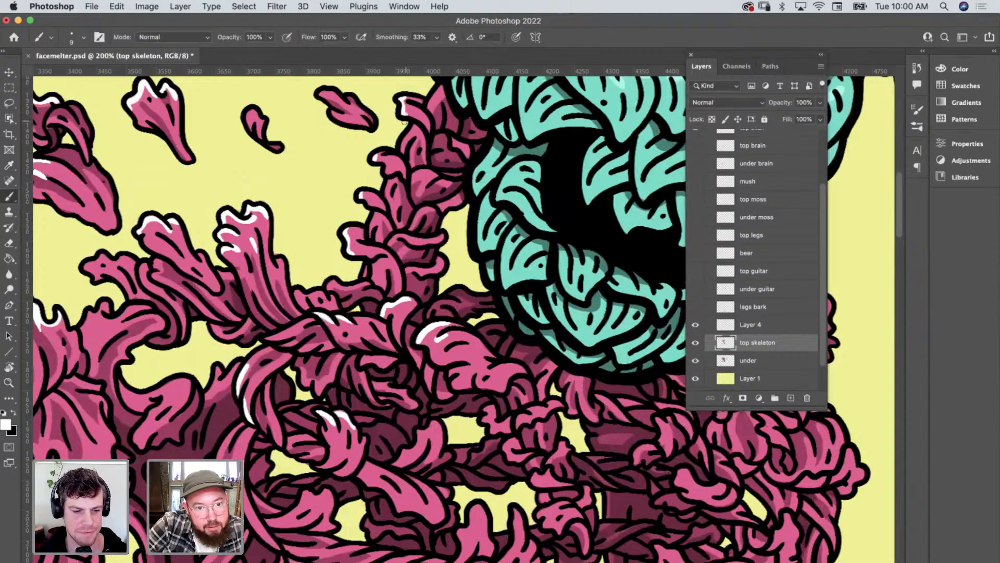
{"action": "left_click_drag", "start_coordinate": [321, 94], "coordinate": [316, 95]}
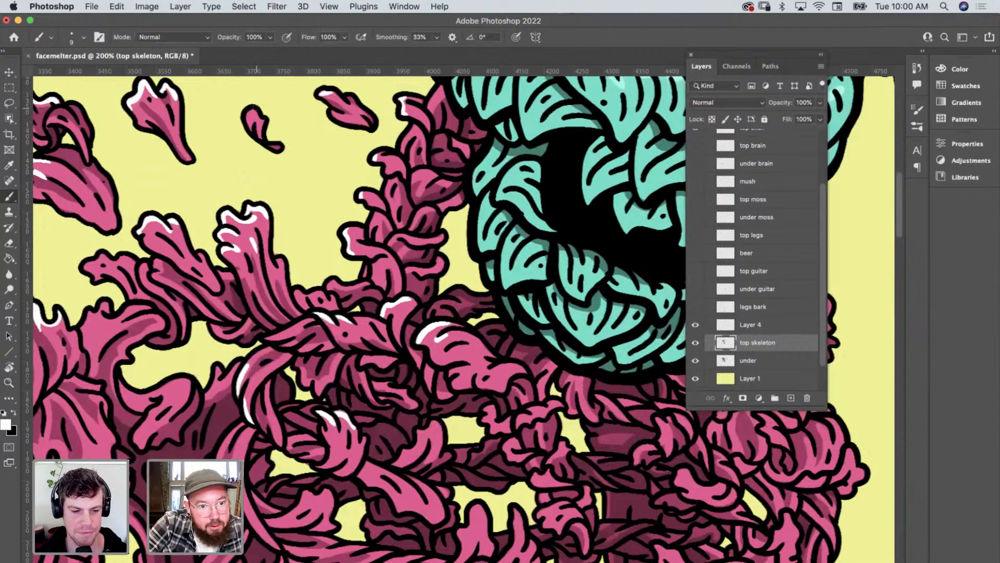
Add a new layer directly above the top skeleton layer.
{"action": "key", "text": "z"}
{"action": "left_click", "coordinate": [311, 246], "text": "alt"}
{"action": "left_click", "coordinate": [312, 245], "text": "alt"}
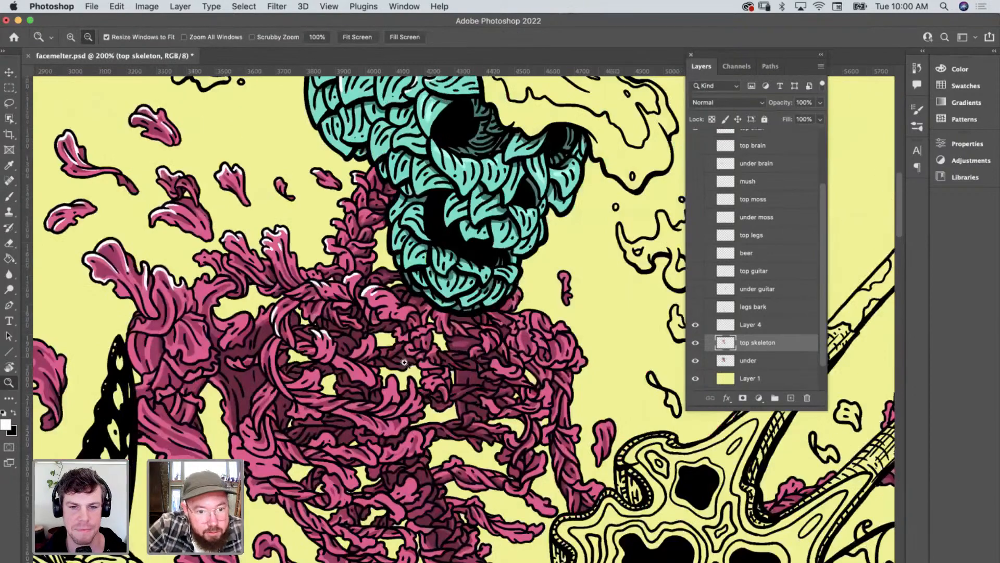
{"action": "left_click", "coordinate": [338, 281], "text": "alt"}
{"action": "scroll", "coordinate": [396, 339], "scroll_direction": "down", "scroll_amount": 3}
{"action": "scroll", "coordinate": [420, 363], "scroll_direction": "up", "scroll_amount": 3}
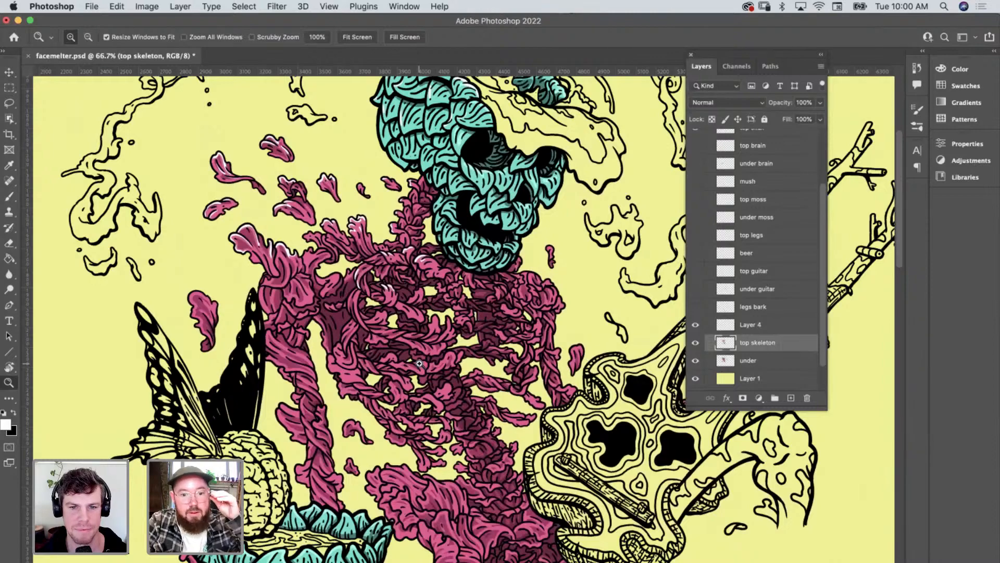
{"action": "scroll", "coordinate": [554, 325], "scroll_direction": "left", "scroll_amount": 3}
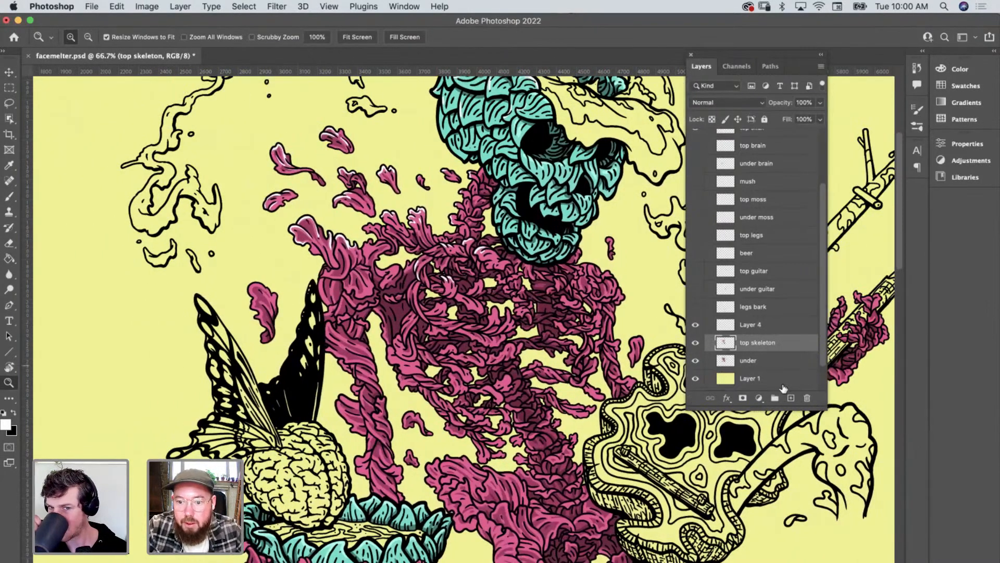
{"action": "left_click", "coordinate": [791, 398]}
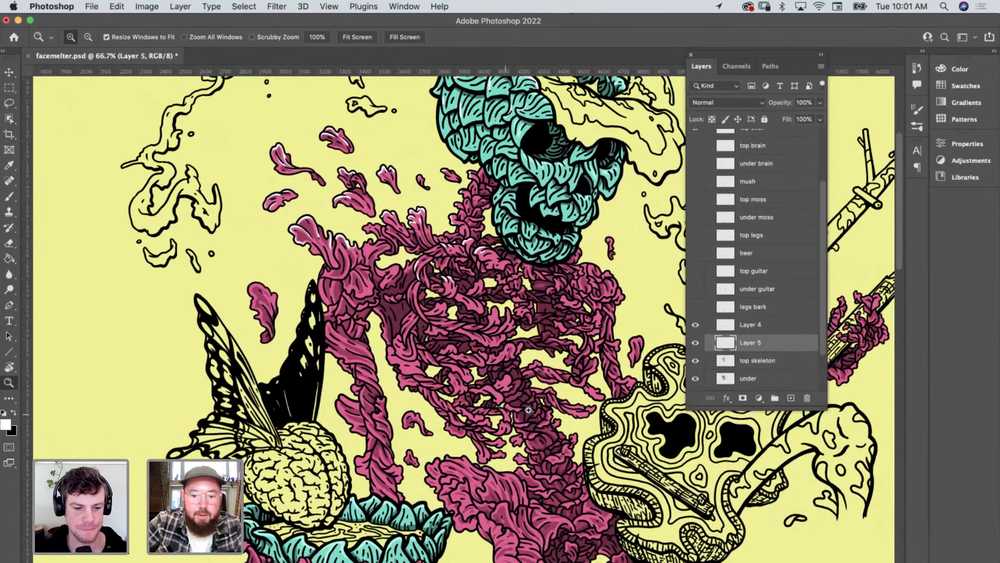
Sample the skeleton's pink and lighten the foreground color to the pale pink f4aeca.
{"action": "key", "text": "i"}
{"action": "left_click", "coordinate": [323, 275]}
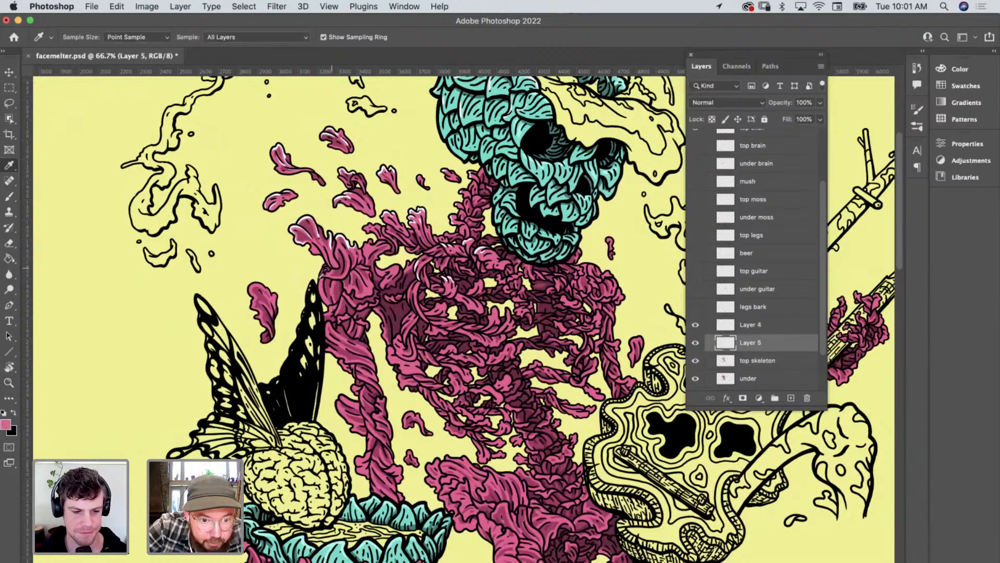
{"action": "left_click", "coordinate": [6, 424]}
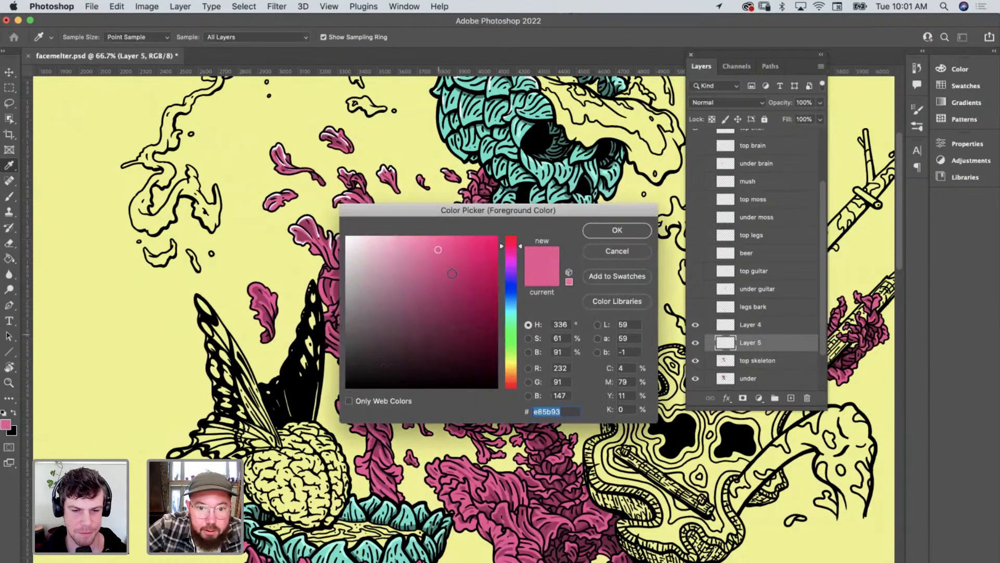
{"action": "left_click", "coordinate": [394, 244]}
{"action": "left_click", "coordinate": [389, 242]}
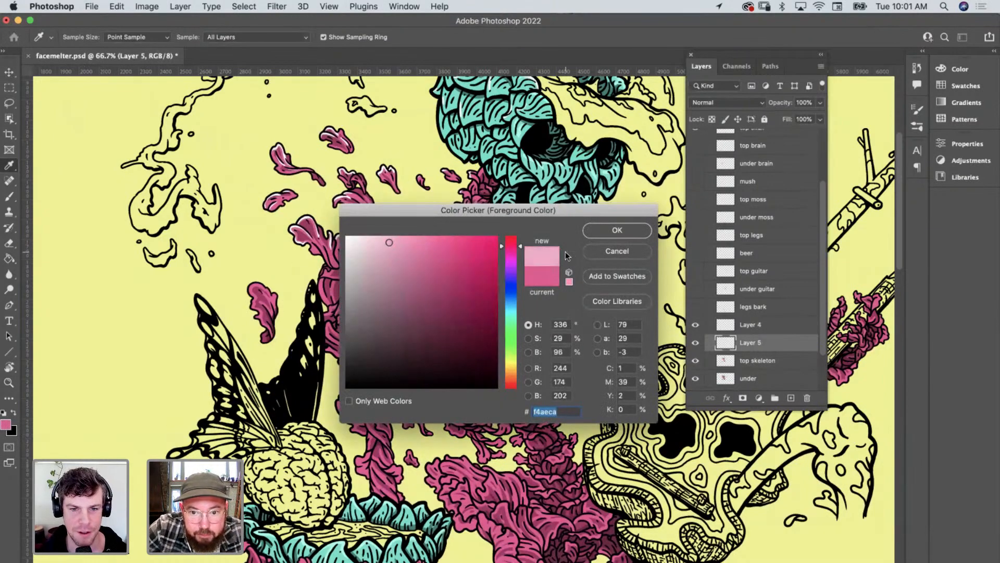
{"action": "left_click", "coordinate": [597, 235]}
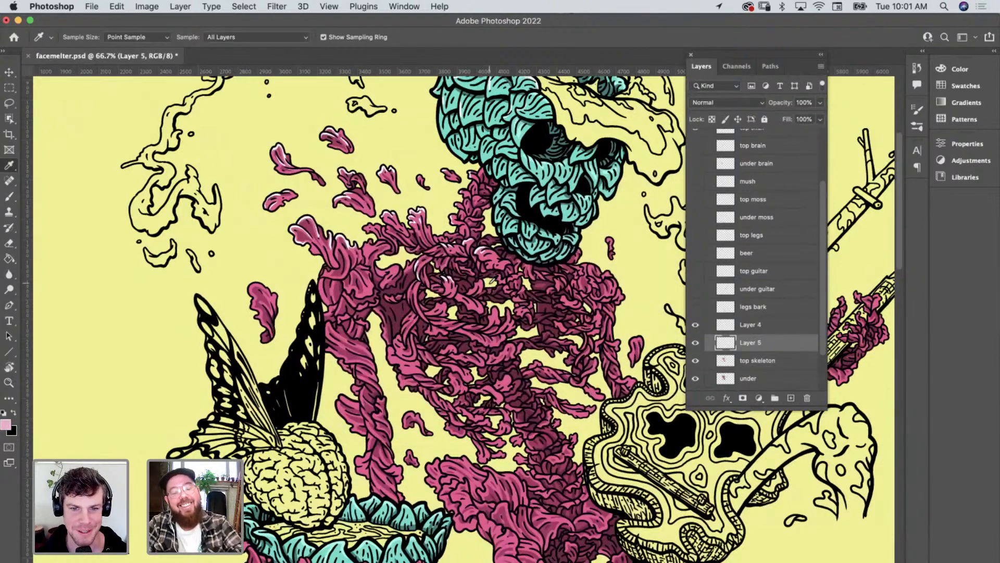
Set the brush size to 25 for painting the brain on the new layer.
{"action": "scroll", "coordinate": [578, 232], "scroll_direction": "up", "scroll_amount": 5}
{"action": "scroll", "coordinate": [577, 232], "scroll_direction": "up", "scroll_amount": 3}
{"action": "scroll", "coordinate": [594, 208], "scroll_direction": "down", "scroll_amount": 5}
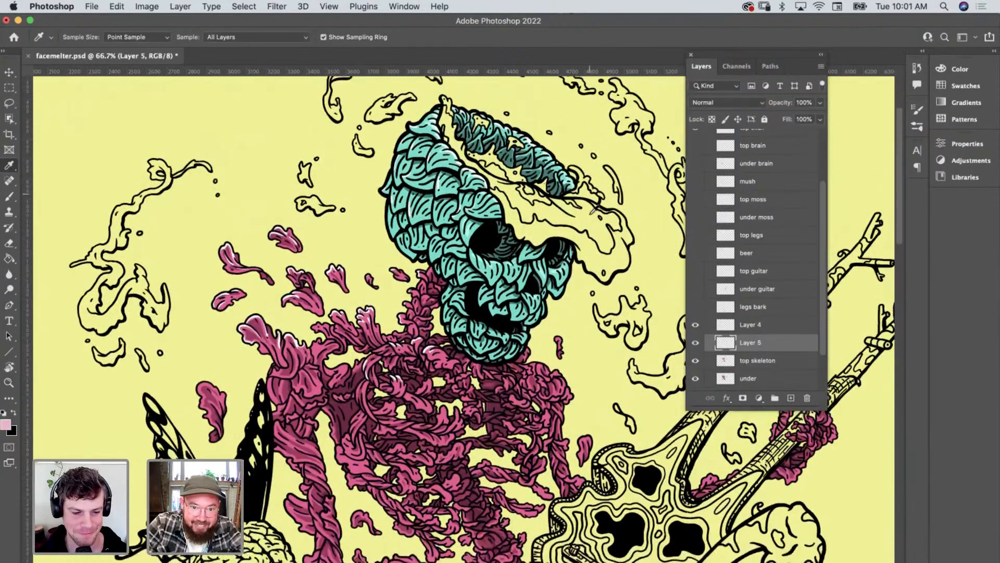
{"action": "scroll", "coordinate": [401, 414], "scroll_direction": "left", "scroll_amount": 4}
{"action": "key", "text": "b"}
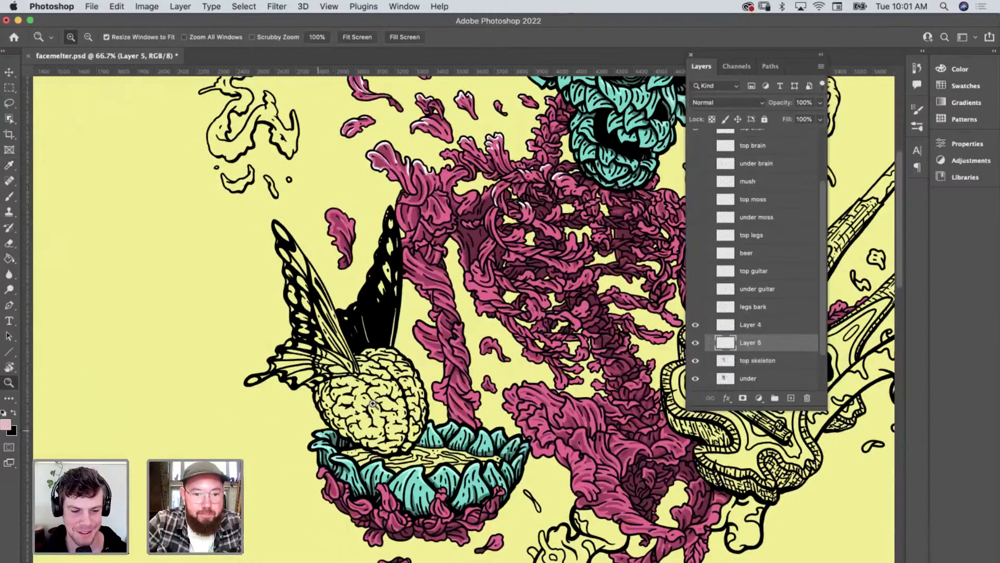
{"action": "scroll", "coordinate": [412, 412], "scroll_direction": "up", "scroll_amount": 6}
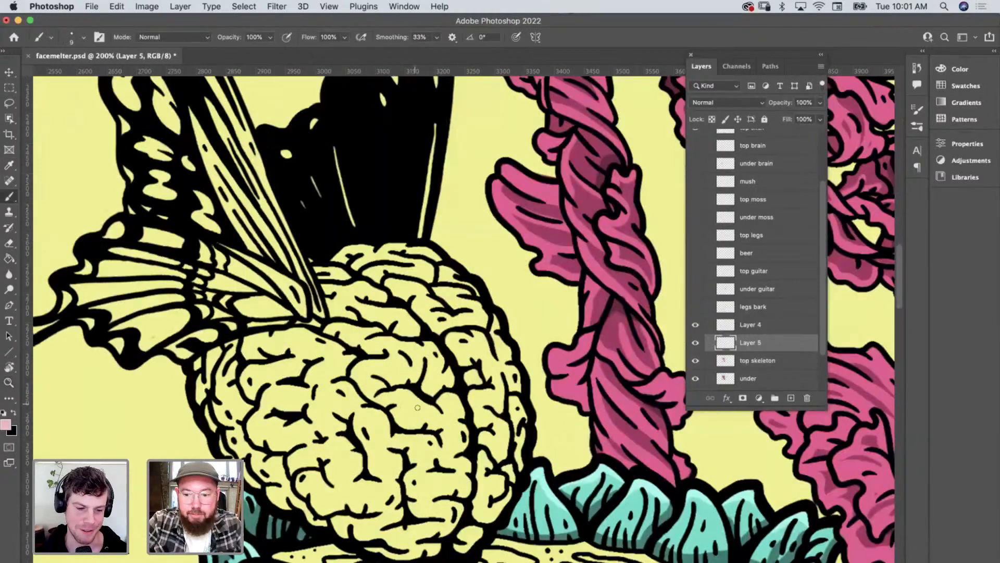
{"action": "key", "text": "bracketright"}
{"action": "key", "text": "bracketright"}
{"action": "key", "text": "bracketright"}
{"action": "key", "text": "bracketright"}
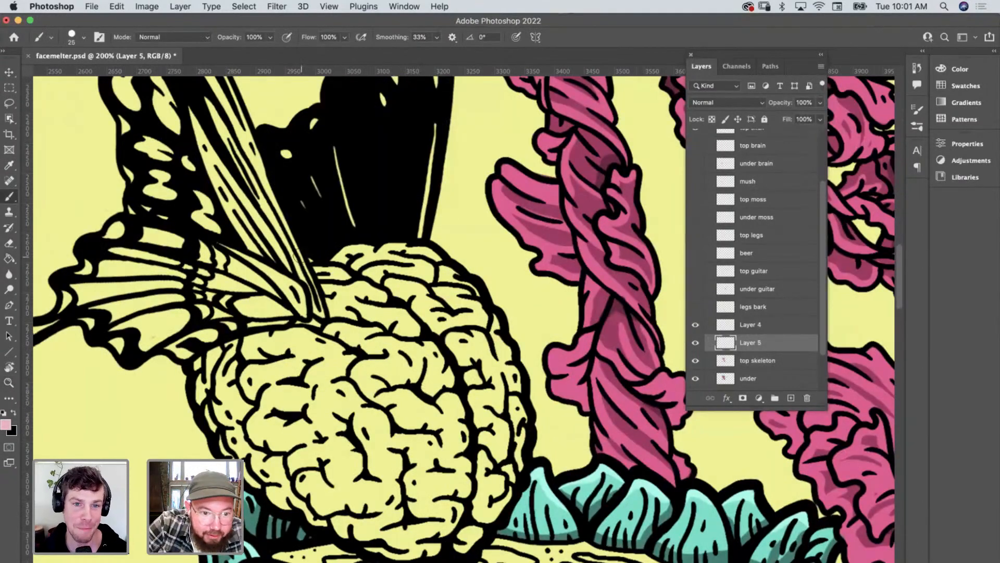
Trace the brain's inner edge in light pink on Layer 5 and fill the enclosed area with the same pink.
{"action": "mouse_move", "coordinate": [311, 267]}
{"action": "left_mouse_down"}
{"action": "mouse_move", "coordinate": [348, 251]}
{"action": "mouse_move", "coordinate": [408, 248]}
{"action": "mouse_move", "coordinate": [441, 272]}
{"action": "mouse_move", "coordinate": [428, 253]}
{"action": "mouse_move", "coordinate": [443, 287]}
{"action": "mouse_move", "coordinate": [446, 272]}
{"action": "mouse_move", "coordinate": [491, 323]}
{"action": "mouse_move", "coordinate": [521, 433]}
{"action": "mouse_move", "coordinate": [501, 495]}
{"action": "mouse_move", "coordinate": [466, 542]}
{"action": "mouse_move", "coordinate": [399, 537]}
{"action": "mouse_move", "coordinate": [426, 520]}
{"action": "mouse_move", "coordinate": [440, 526]}
{"action": "mouse_move", "coordinate": [432, 548]}
{"action": "mouse_move", "coordinate": [386, 551]}
{"action": "mouse_move", "coordinate": [299, 514]}
{"action": "mouse_move", "coordinate": [252, 457]}
{"action": "left_mouse_up"}
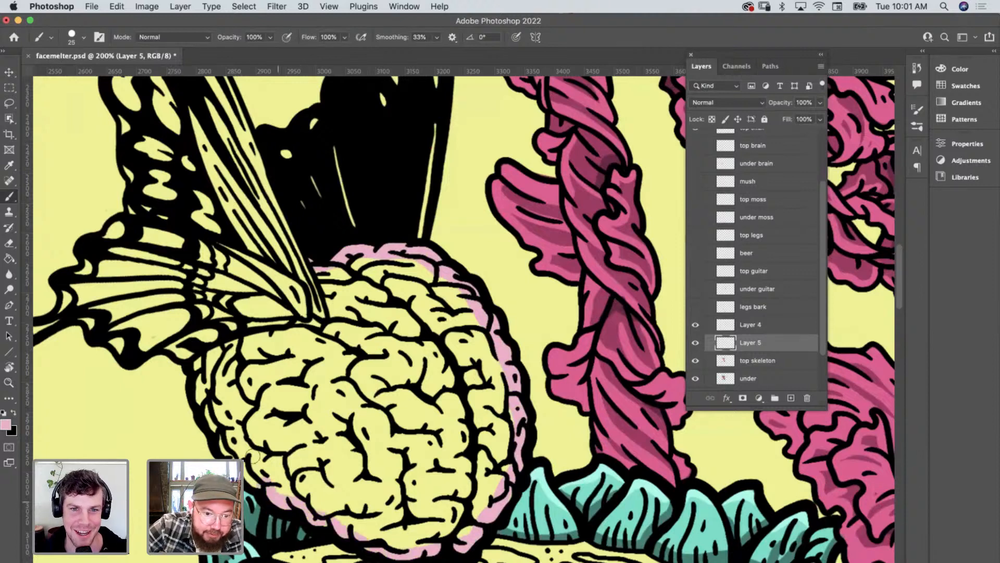
{"action": "mouse_move", "coordinate": [213, 425]}
{"action": "left_mouse_down"}
{"action": "mouse_move", "coordinate": [197, 360]}
{"action": "mouse_move", "coordinate": [275, 338]}
{"action": "mouse_move", "coordinate": [208, 368]}
{"action": "mouse_move", "coordinate": [305, 356]}
{"action": "mouse_move", "coordinate": [291, 337]}
{"action": "mouse_move", "coordinate": [336, 331]}
{"action": "mouse_move", "coordinate": [326, 276]}
{"action": "left_mouse_up"}
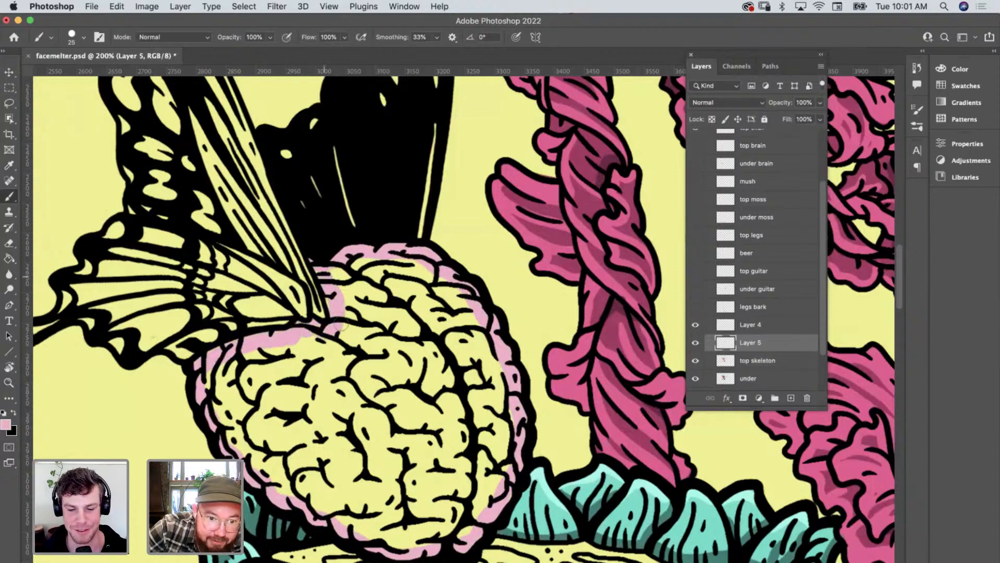
{"action": "key", "text": "g"}
{"action": "left_click", "coordinate": [443, 451]}
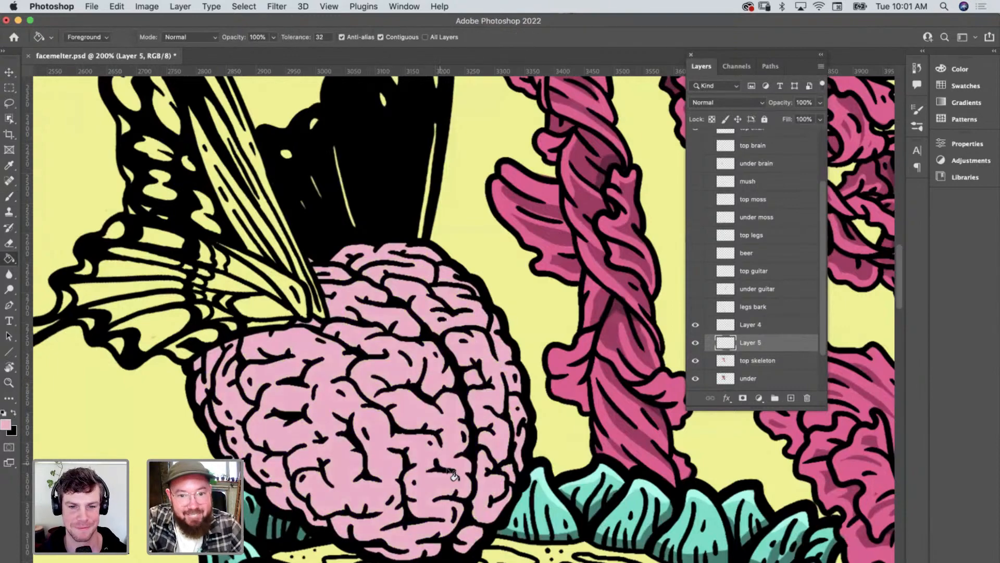
Sample the brain's light pink and set the foreground color to a darker shade of it, #bc849a.
{"action": "key", "text": "i"}
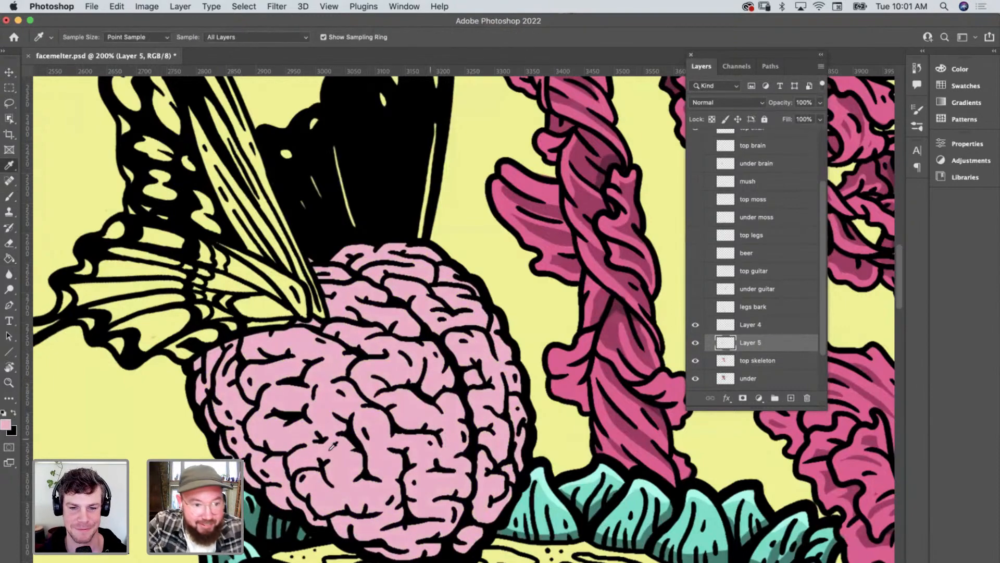
{"action": "key", "text": "d"}
{"action": "key", "text": "x"}
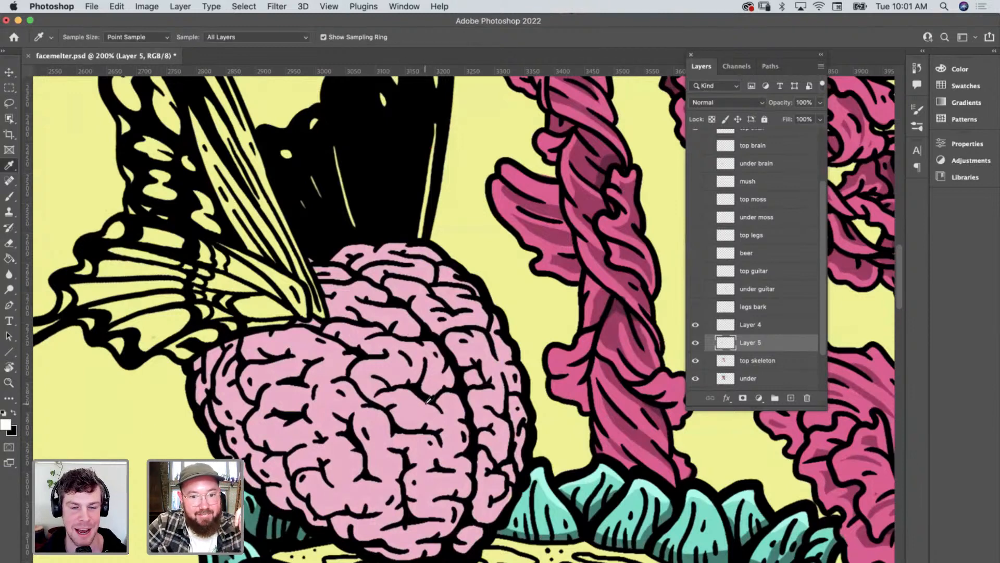
{"action": "left_click", "coordinate": [392, 363]}
{"action": "left_click", "coordinate": [6, 424]}
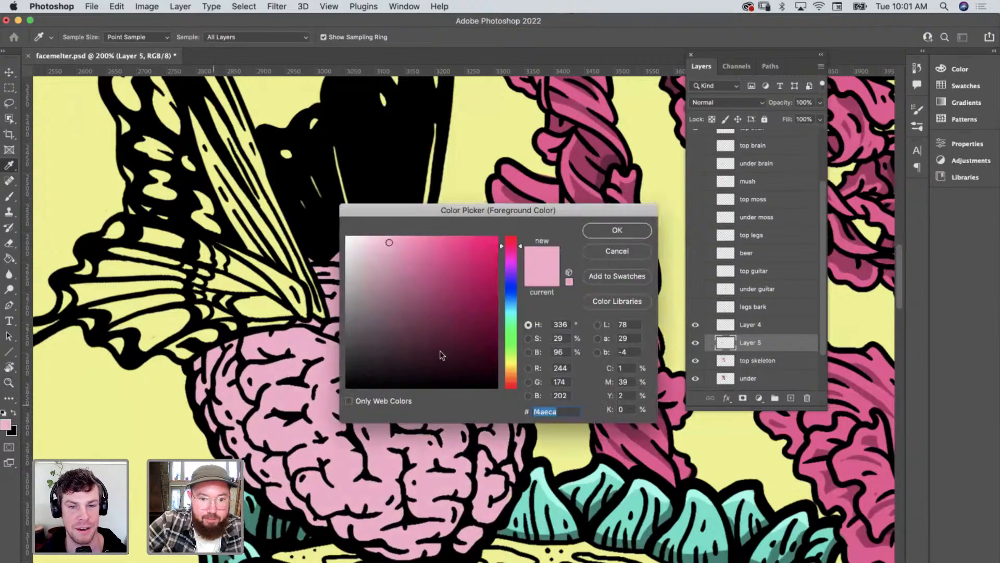
{"action": "left_click", "coordinate": [391, 271]}
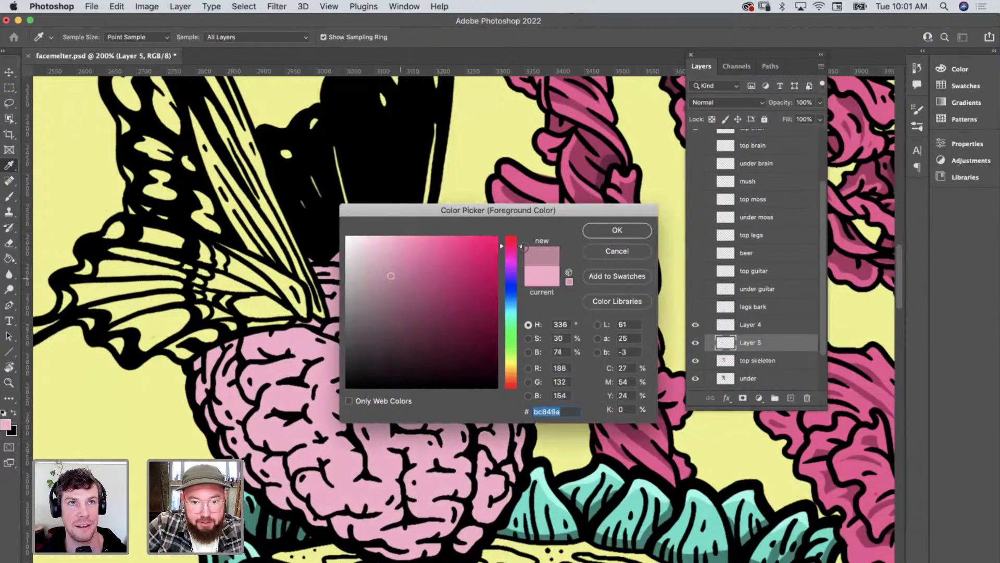
{"action": "left_click", "coordinate": [604, 232]}
Paint darker pink shadows along the brain's lower edge, central groove and individual folds with a 15 px brush.
{"action": "key", "text": "b"}
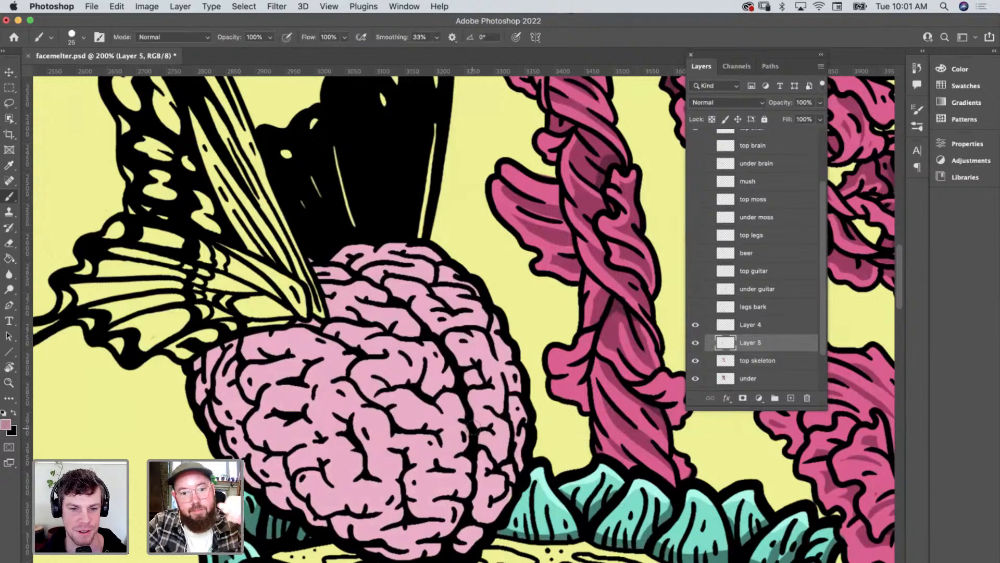
{"action": "key", "text": "bracketleft"}
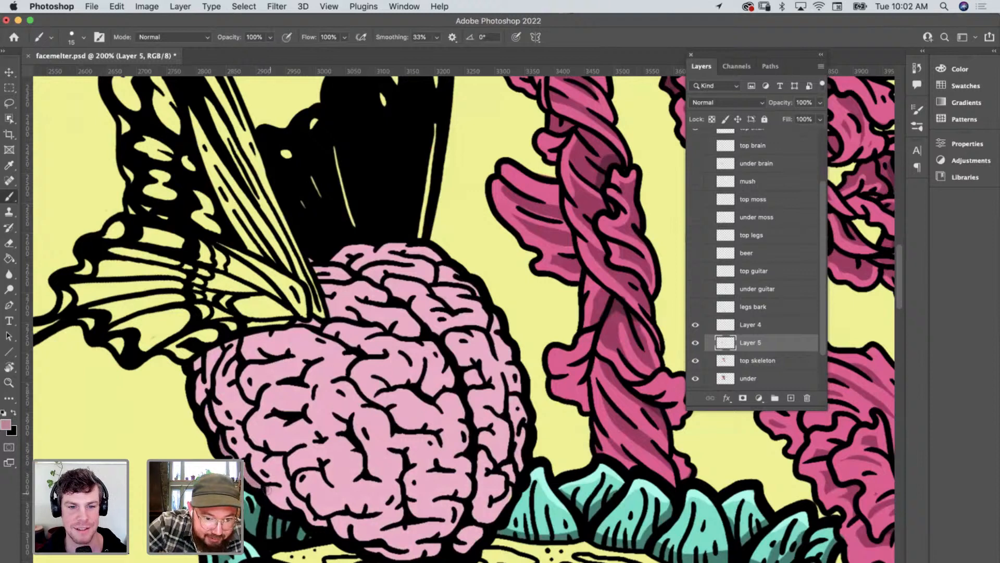
{"action": "mouse_move", "coordinate": [274, 495]}
{"action": "left_mouse_down"}
{"action": "mouse_move", "coordinate": [386, 552]}
{"action": "mouse_move", "coordinate": [437, 550]}
{"action": "left_mouse_up"}
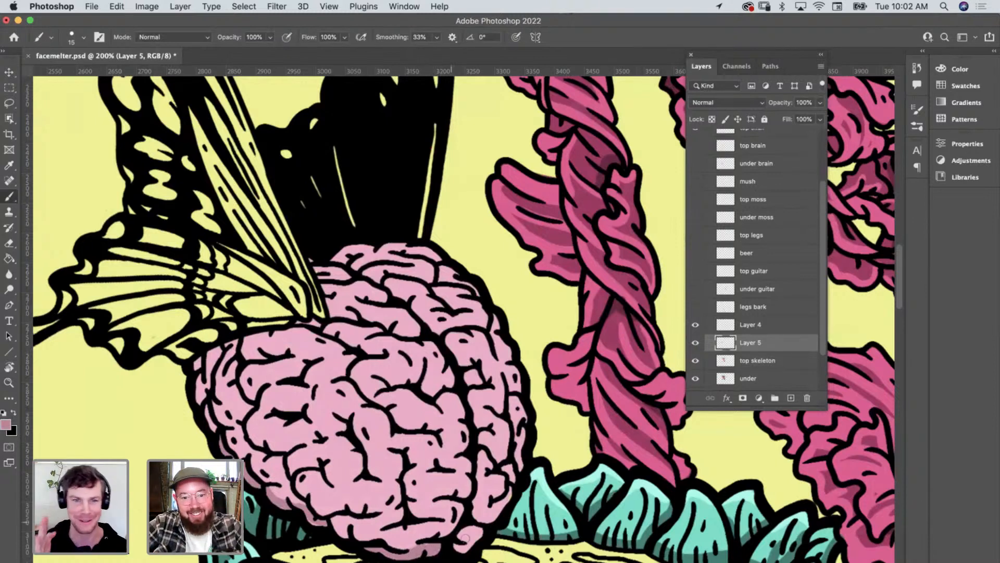
{"action": "left_click_drag", "start_coordinate": [458, 544], "coordinate": [480, 543]}
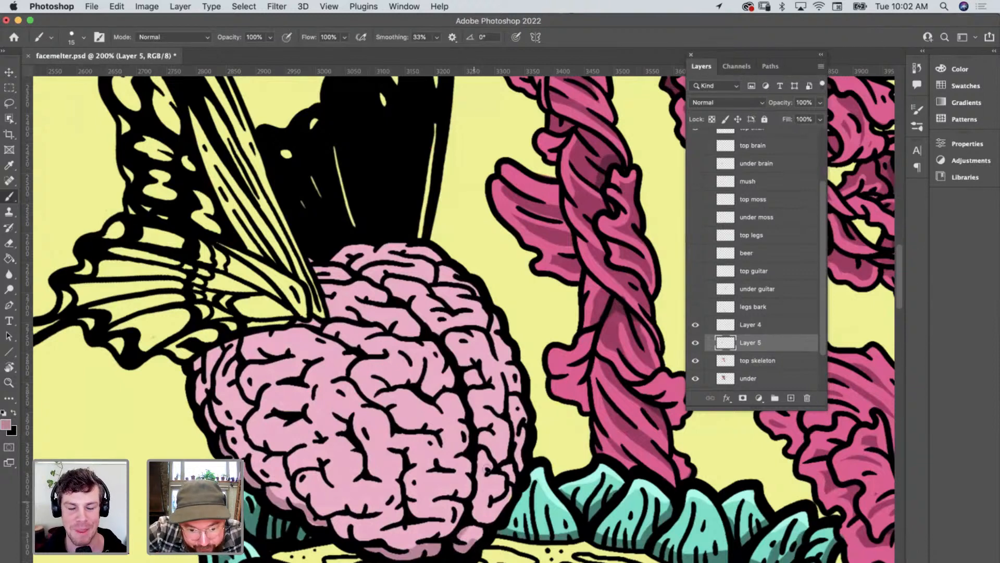
{"action": "mouse_move", "coordinate": [474, 521]}
{"action": "left_mouse_down"}
{"action": "mouse_move", "coordinate": [466, 373]}
{"action": "mouse_move", "coordinate": [443, 336]}
{"action": "mouse_move", "coordinate": [359, 268]}
{"action": "left_mouse_up"}
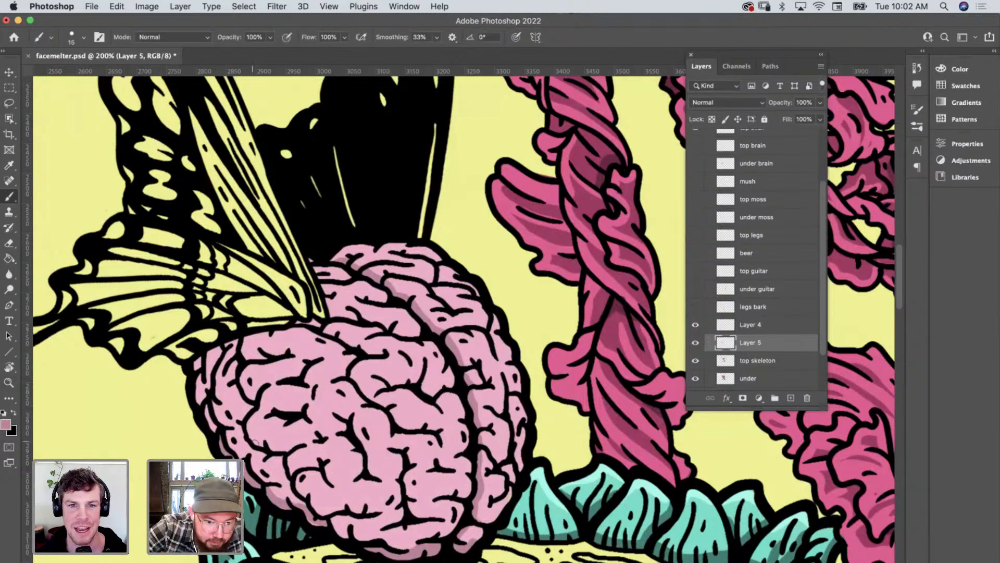
{"action": "left_click_drag", "start_coordinate": [255, 449], "coordinate": [263, 453]}
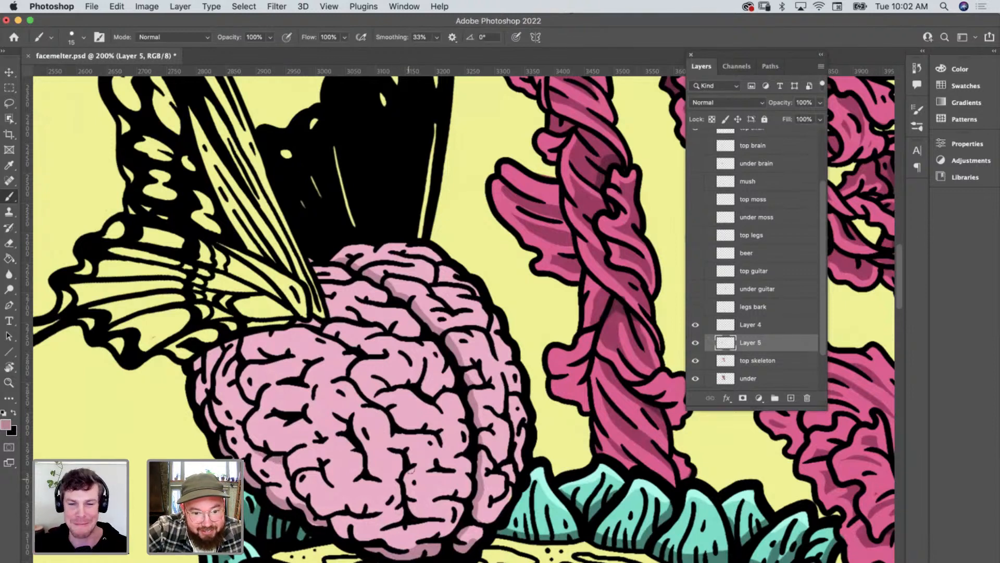
{"action": "left_click_drag", "start_coordinate": [406, 472], "coordinate": [409, 491]}
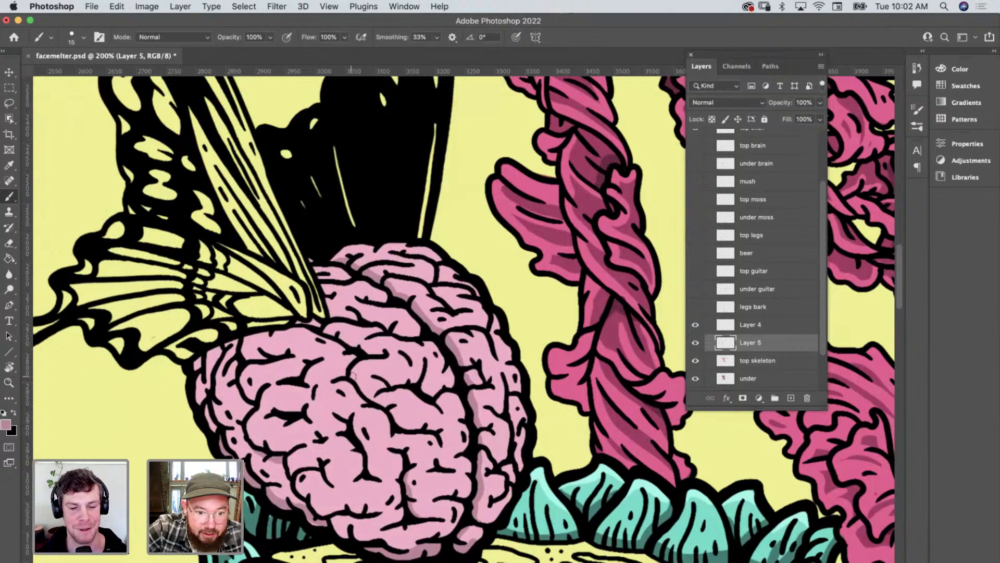
{"action": "left_click_drag", "start_coordinate": [352, 375], "coordinate": [396, 424]}
{"action": "mouse_move", "coordinate": [446, 374]}
{"action": "left_mouse_down"}
{"action": "mouse_move", "coordinate": [437, 390]}
{"action": "mouse_move", "coordinate": [397, 382]}
{"action": "left_mouse_up"}
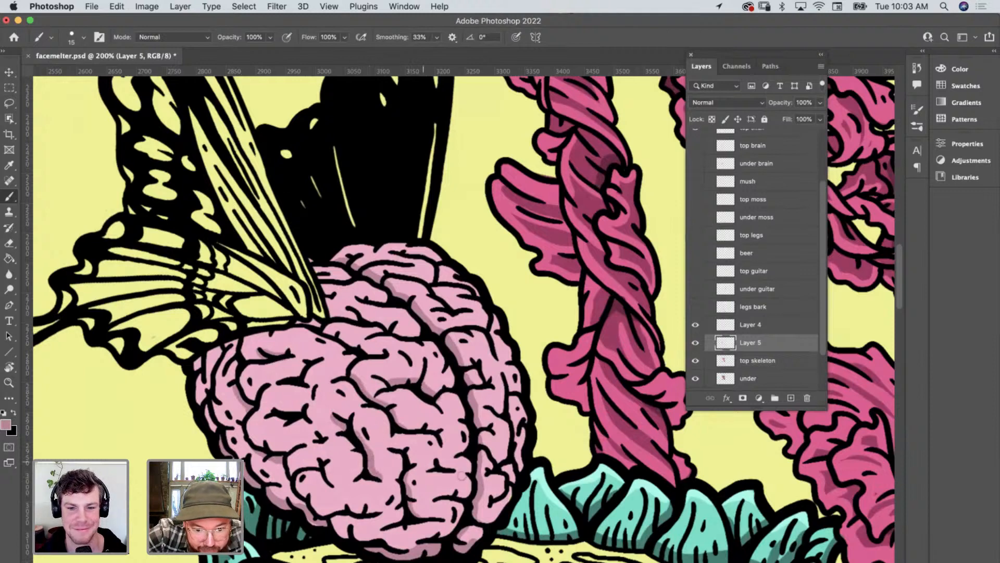
{"action": "left_click_drag", "start_coordinate": [399, 416], "coordinate": [432, 429]}
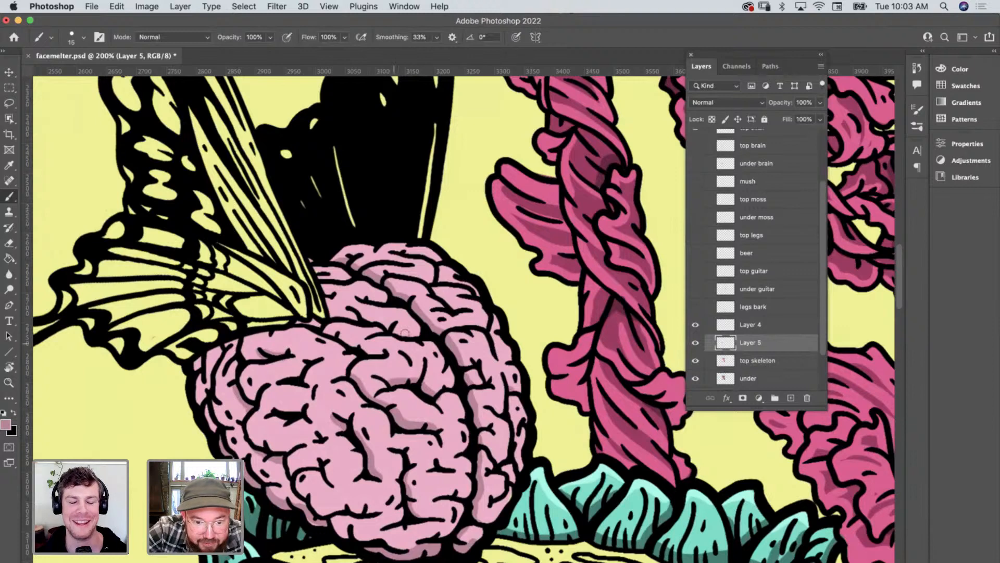
{"action": "left_click_drag", "start_coordinate": [420, 333], "coordinate": [379, 319]}
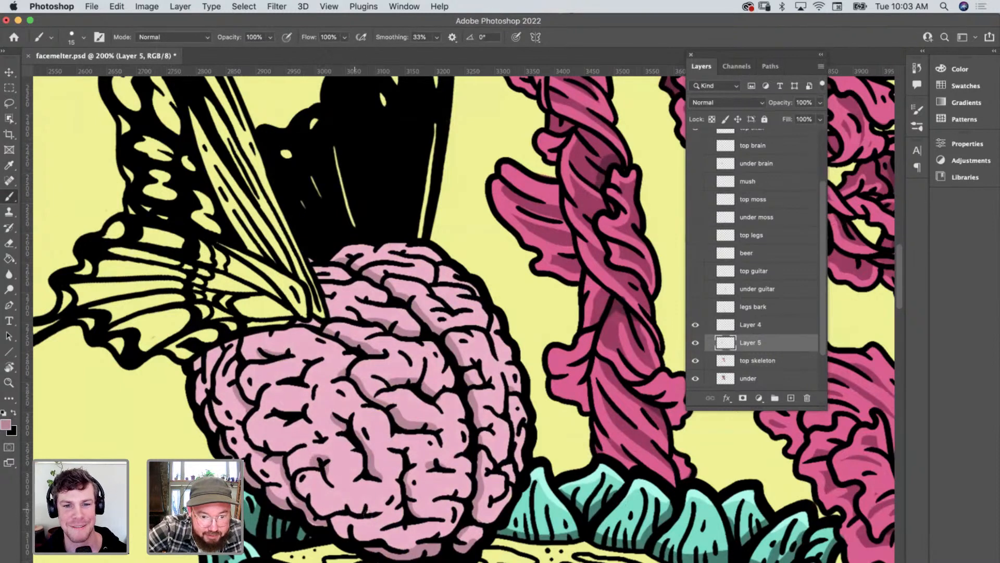
{"action": "mouse_move", "coordinate": [279, 419]}
{"action": "left_mouse_down"}
{"action": "mouse_move", "coordinate": [301, 421]}
{"action": "mouse_move", "coordinate": [273, 407]}
{"action": "left_mouse_up"}
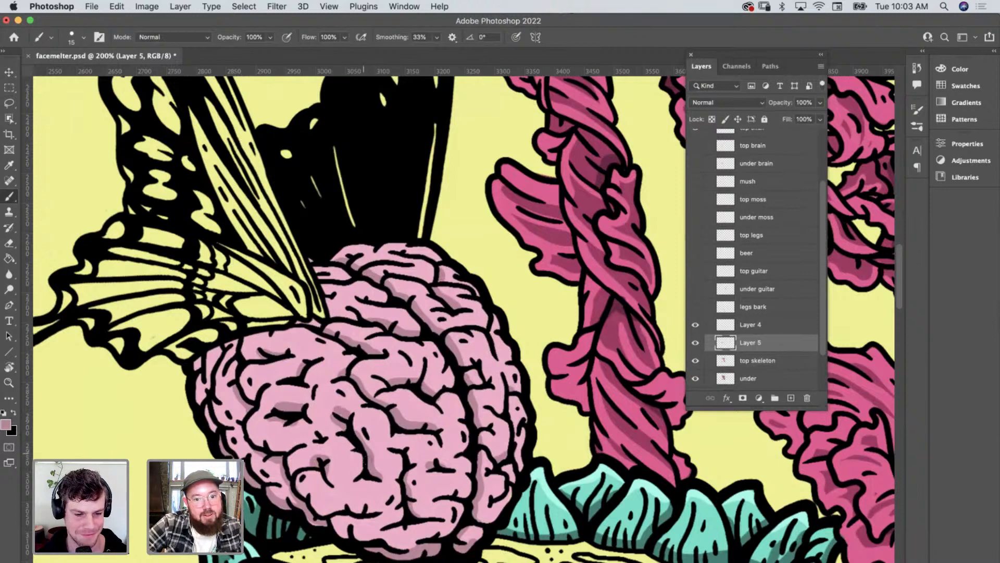
{"action": "mouse_move", "coordinate": [352, 506]}
{"action": "left_mouse_down"}
{"action": "mouse_move", "coordinate": [376, 508]}
{"action": "mouse_move", "coordinate": [336, 507]}
{"action": "mouse_move", "coordinate": [355, 508]}
{"action": "left_mouse_up"}
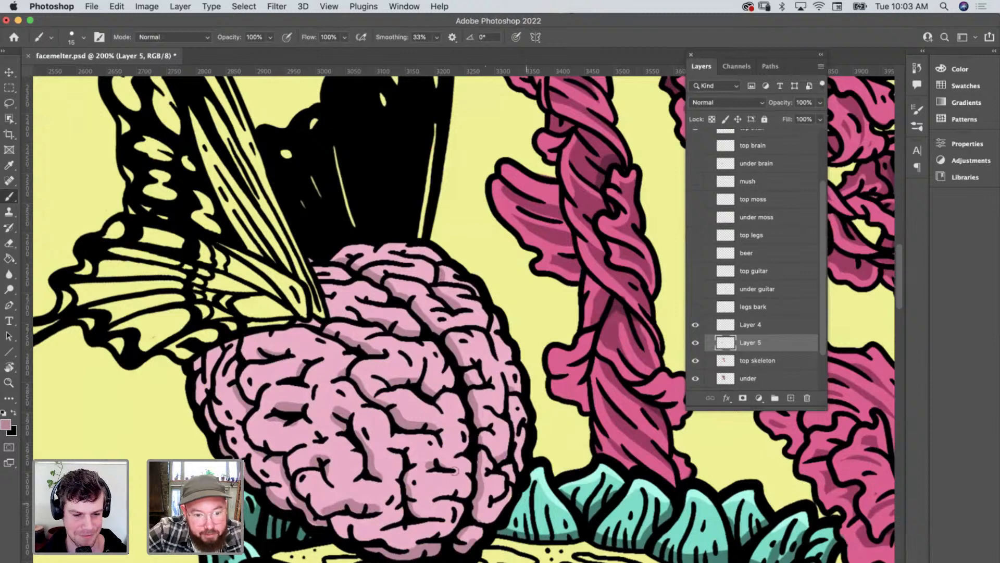
{"action": "mouse_move", "coordinate": [437, 494]}
{"action": "left_mouse_down"}
{"action": "mouse_move", "coordinate": [474, 486]}
{"action": "mouse_move", "coordinate": [519, 524]}
{"action": "left_mouse_up"}
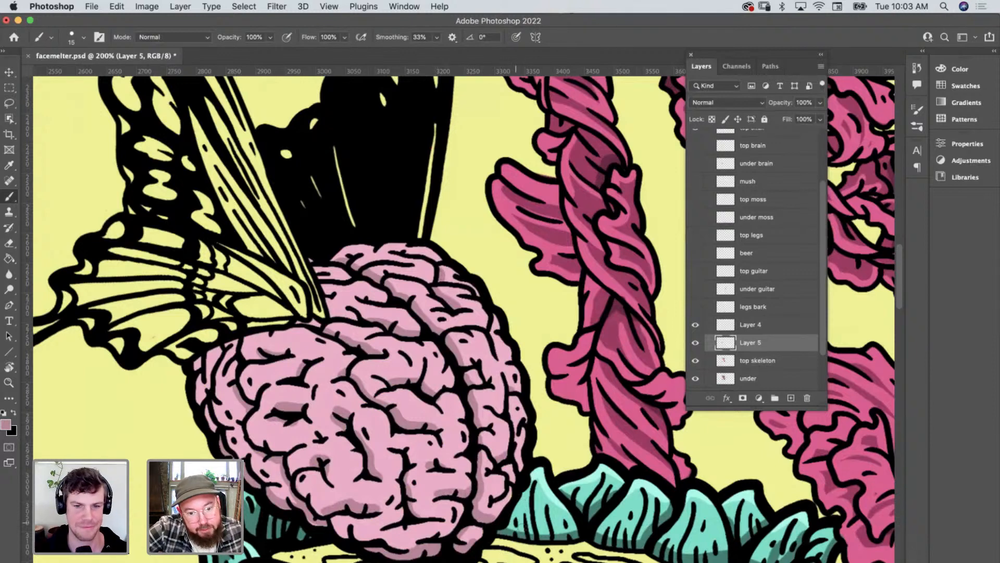
{"action": "left_click_drag", "start_coordinate": [377, 529], "coordinate": [424, 525]}
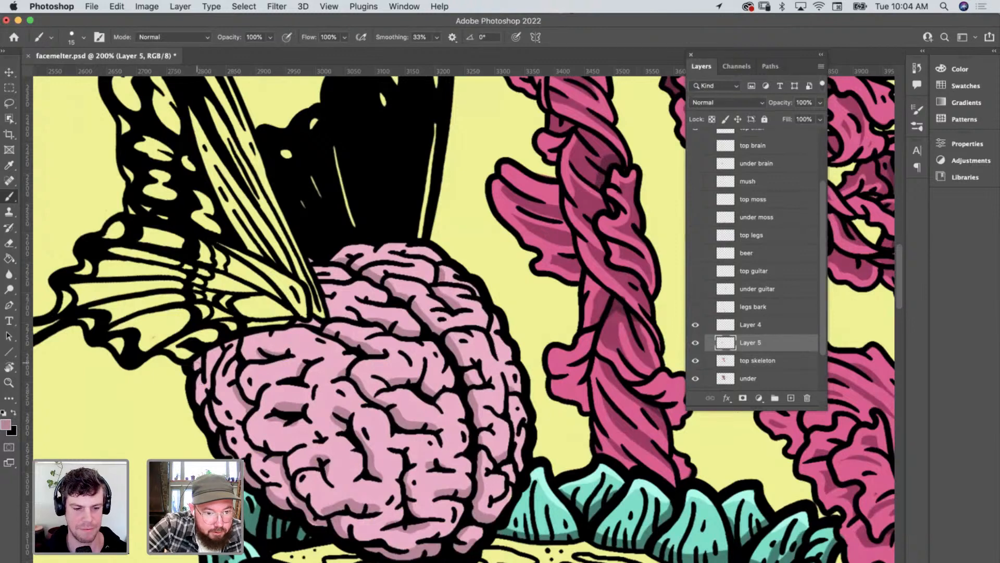
{"action": "left_click_drag", "start_coordinate": [197, 364], "coordinate": [241, 342]}
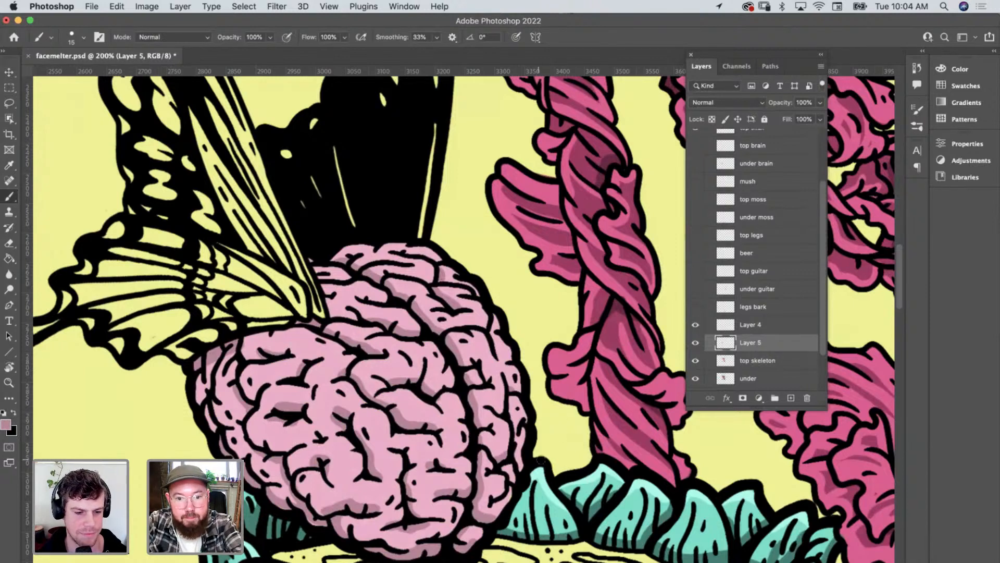
{"action": "key", "text": "i"}
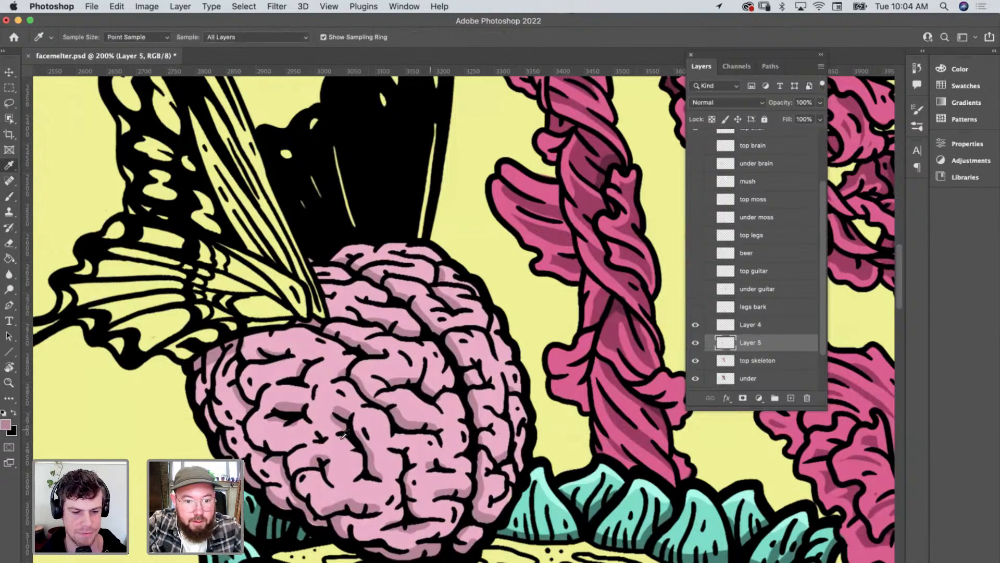
{"action": "left_click", "coordinate": [346, 463]}
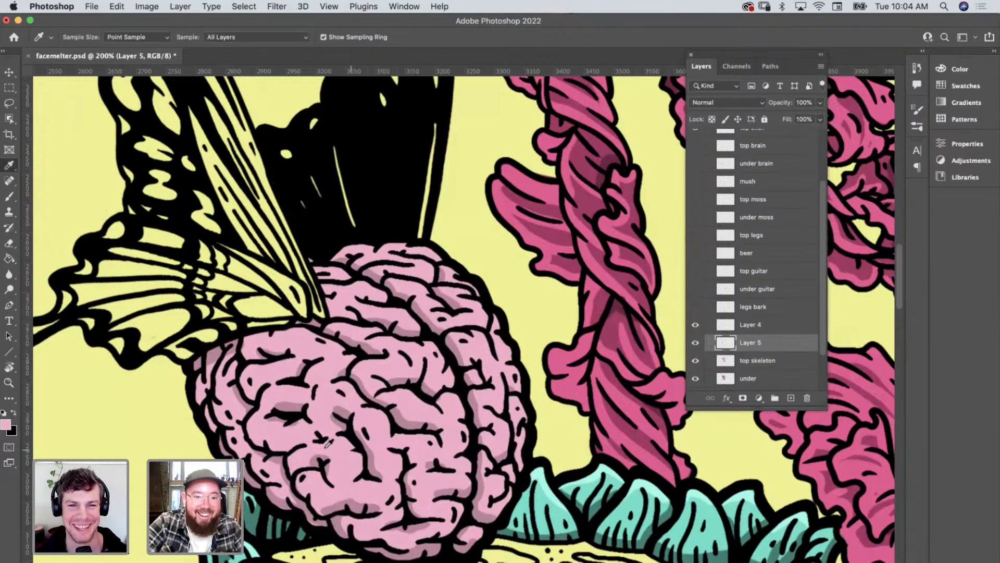
{"action": "left_click", "coordinate": [7, 425]}
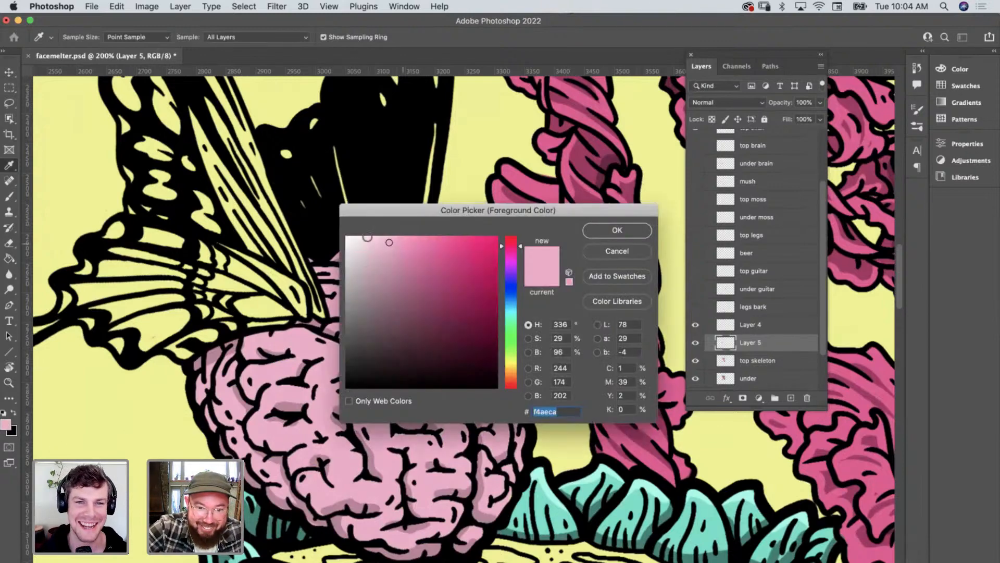
{"action": "left_click", "coordinate": [358, 240]}
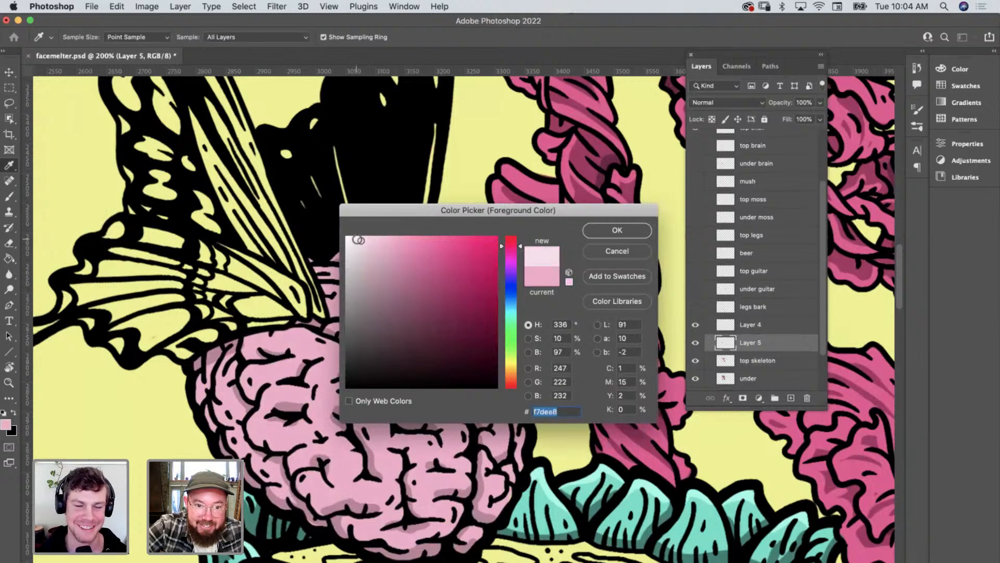
{"action": "left_click", "coordinate": [615, 230]}
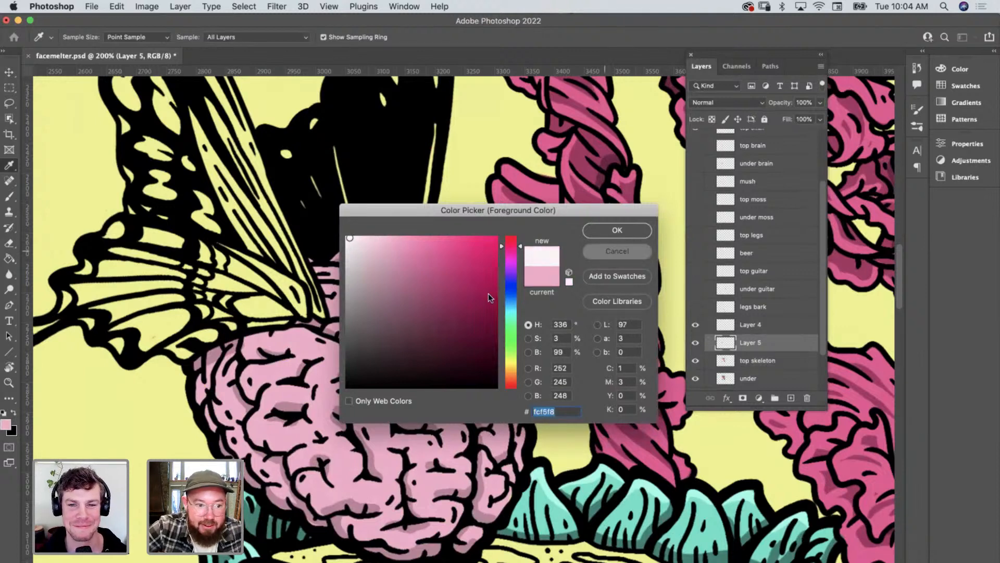
Set the foreground color to white and brush highlights along the brain's upper folds with the 15 px brush.
{"action": "left_click", "coordinate": [4, 412]}
{"action": "left_click", "coordinate": [14, 412]}
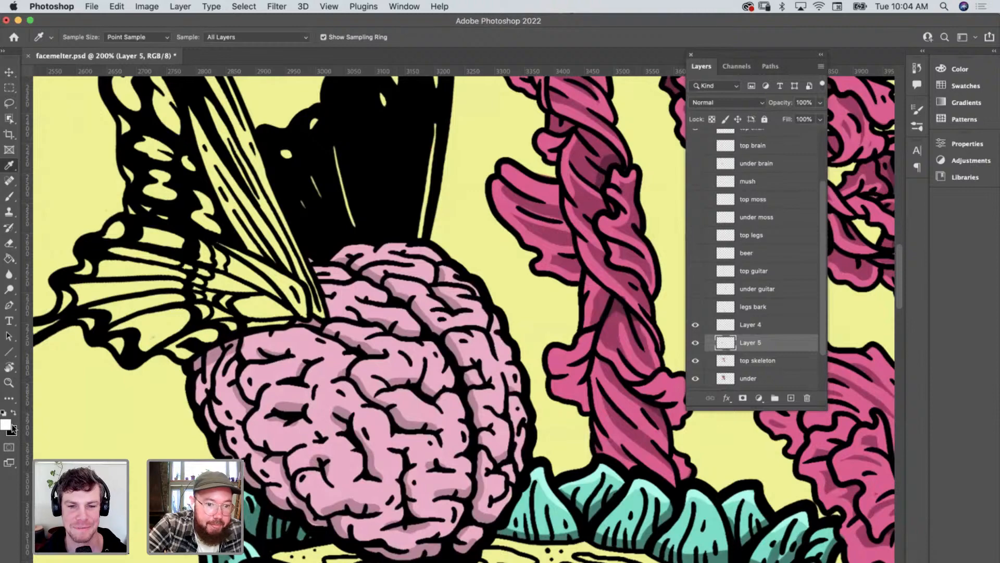
{"action": "key", "text": "b"}
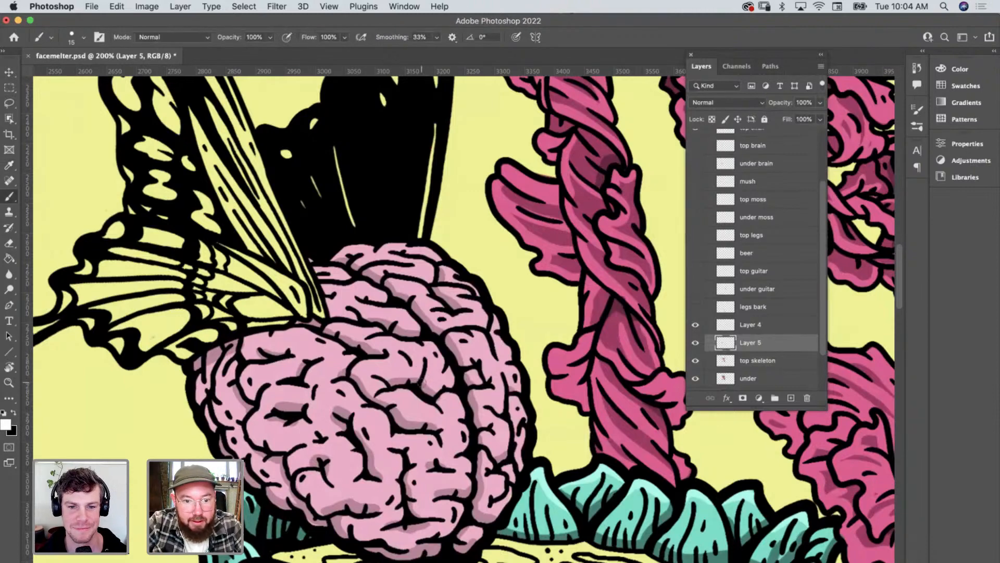
{"action": "scroll", "coordinate": [424, 386], "scroll_direction": "up", "scroll_amount": 10}
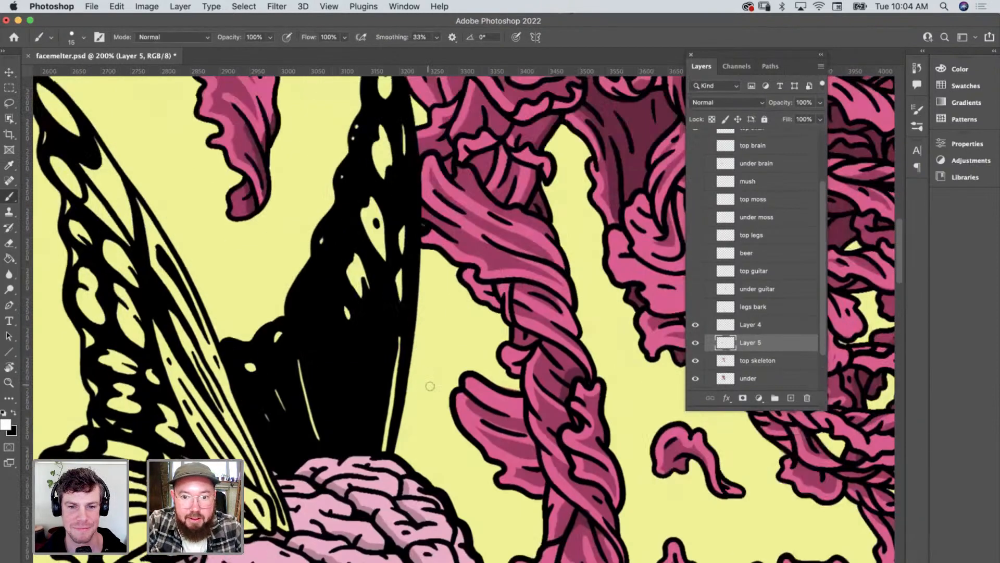
{"action": "scroll", "coordinate": [427, 387], "scroll_direction": "down", "scroll_amount": 10}
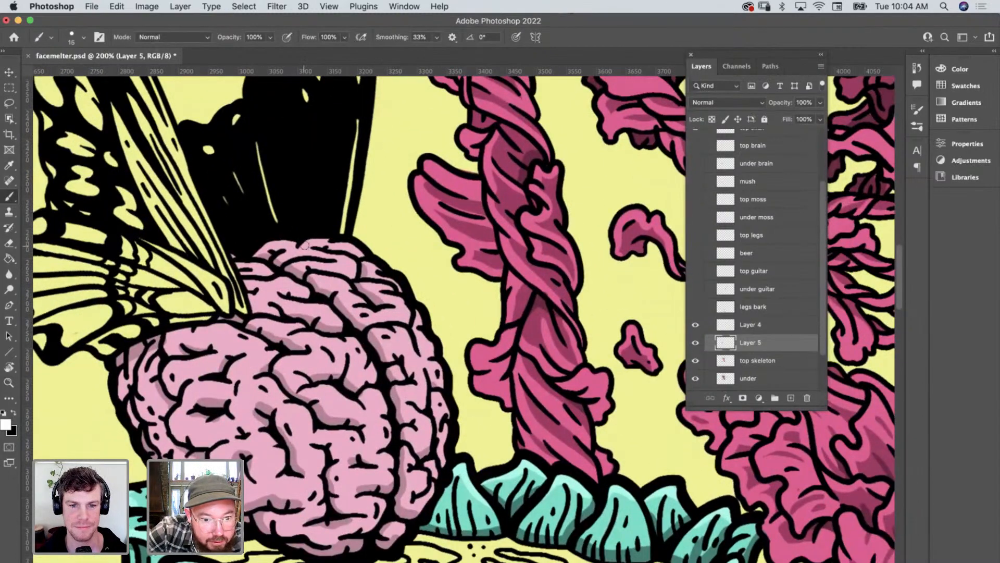
{"action": "mouse_move", "coordinate": [302, 245]}
{"action": "left_mouse_down"}
{"action": "mouse_move", "coordinate": [354, 244]}
{"action": "mouse_move", "coordinate": [333, 263]}
{"action": "left_mouse_up"}
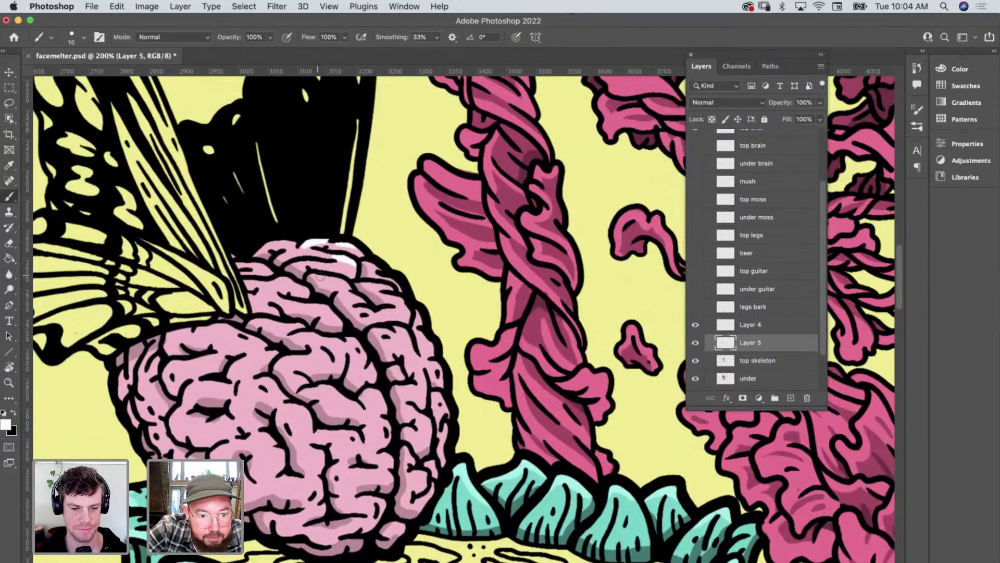
{"action": "mouse_move", "coordinate": [295, 285]}
{"action": "left_mouse_down"}
{"action": "mouse_move", "coordinate": [304, 287]}
{"action": "mouse_move", "coordinate": [256, 282]}
{"action": "left_mouse_up"}
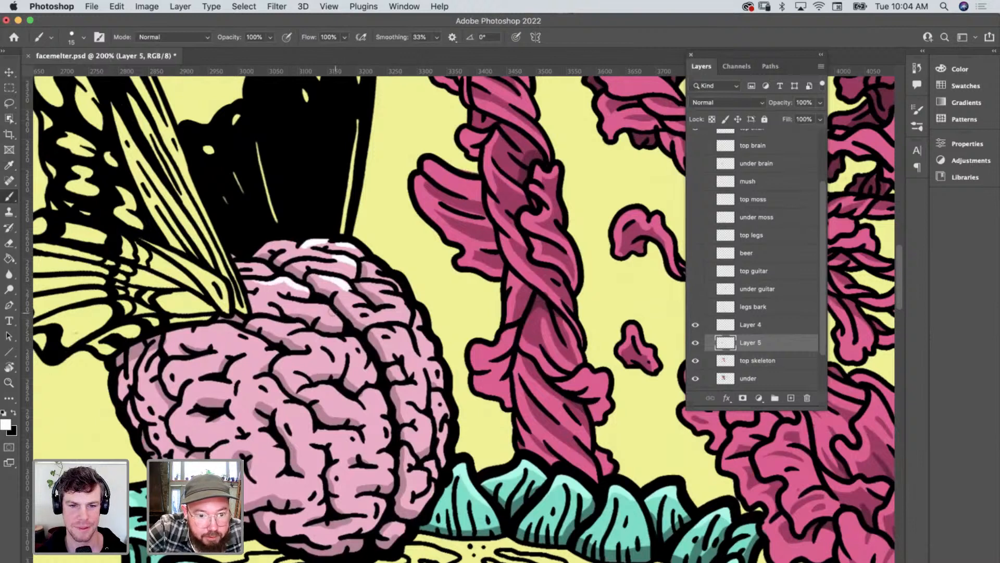
{"action": "left_click_drag", "start_coordinate": [335, 308], "coordinate": [299, 304]}
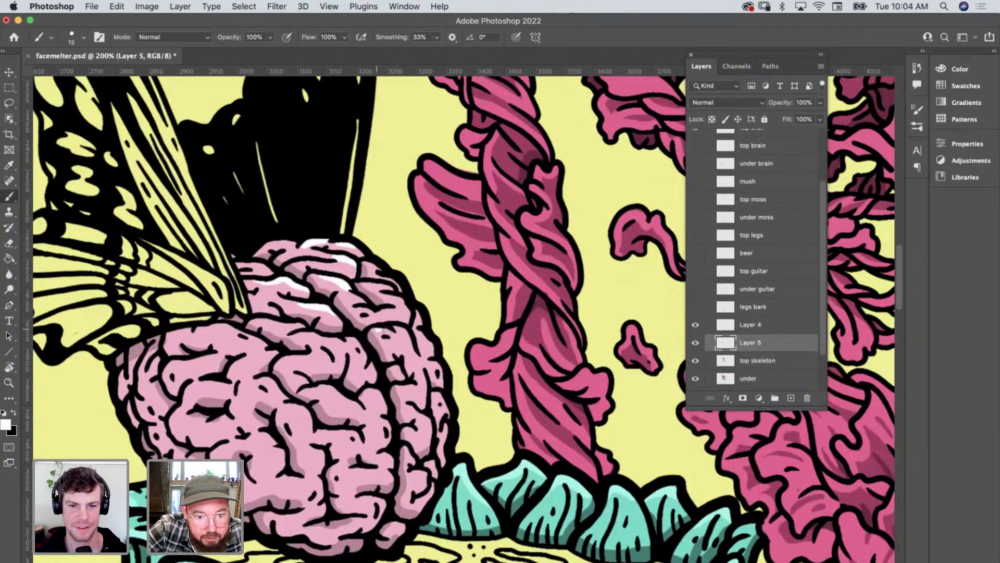
{"action": "mouse_move", "coordinate": [394, 312]}
{"action": "left_mouse_down"}
{"action": "mouse_move", "coordinate": [379, 311]}
{"action": "mouse_move", "coordinate": [392, 297]}
{"action": "left_mouse_up"}
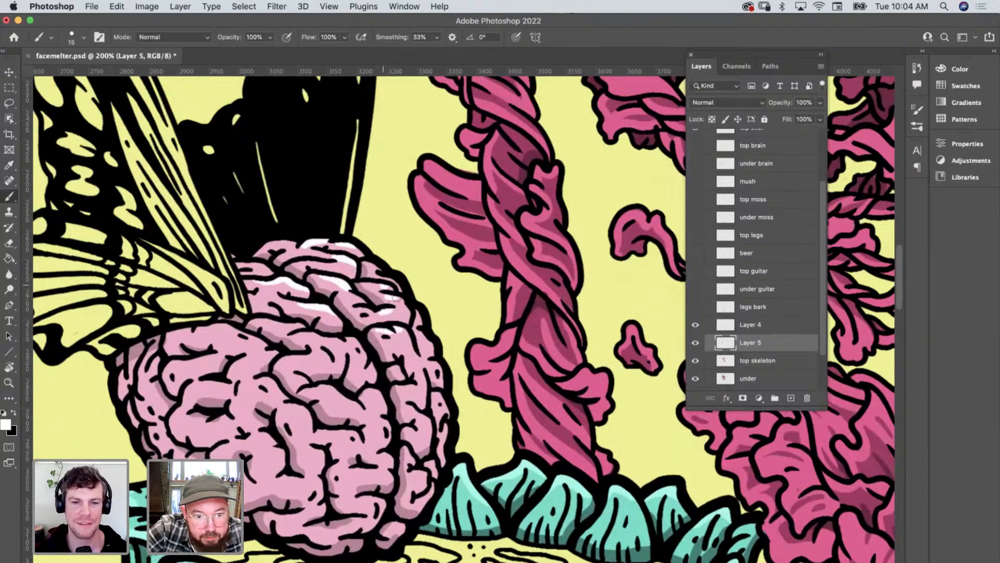
Dab small white highlight dots on the folds across the middle and right side of the brain.
{"action": "left_click", "coordinate": [351, 346]}
{"action": "left_click", "coordinate": [401, 343]}
{"action": "left_click", "coordinate": [356, 374]}
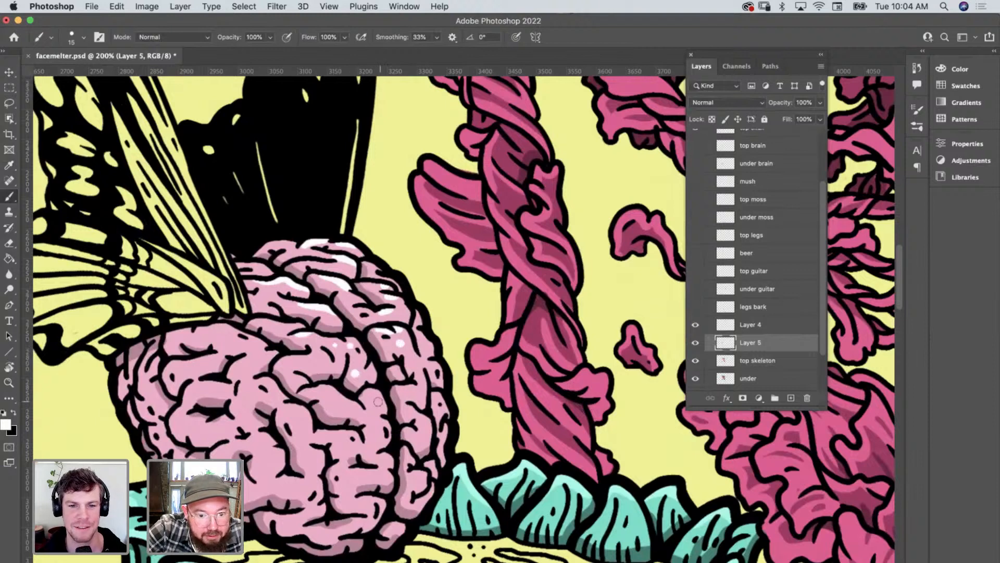
{"action": "left_click", "coordinate": [378, 401]}
{"action": "left_click", "coordinate": [412, 389]}
{"action": "left_click", "coordinate": [305, 362]}
{"action": "left_click", "coordinate": [291, 361]}
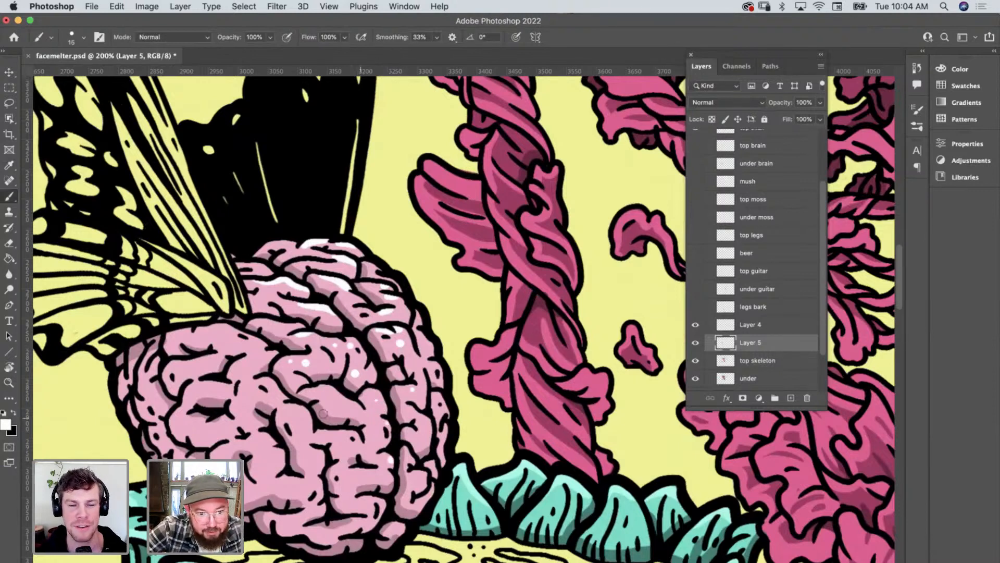
{"action": "left_click", "coordinate": [258, 344]}
{"action": "left_click", "coordinate": [228, 335]}
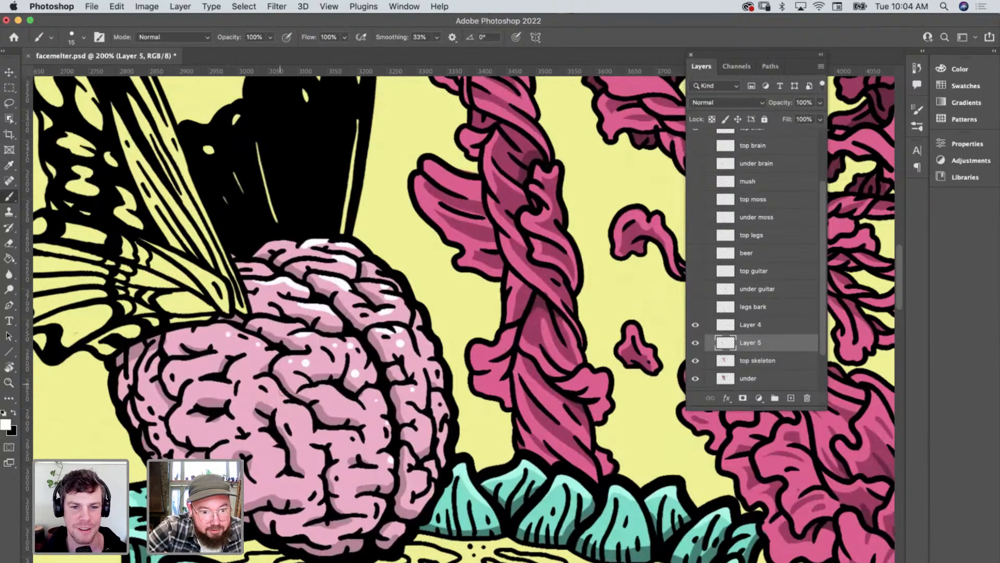
{"action": "left_click", "coordinate": [276, 394]}
{"action": "left_click", "coordinate": [301, 416]}
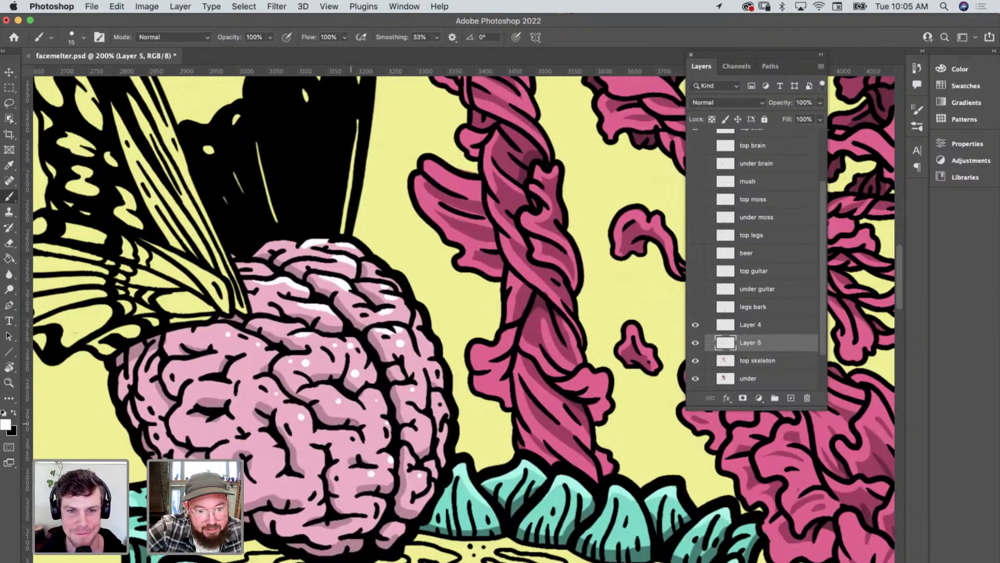
Sample the brain's darker pink shadow color and dab small spots of it across the folds with the 15 px brush.
{"action": "key", "text": "i"}
{"action": "left_click", "coordinate": [238, 413]}
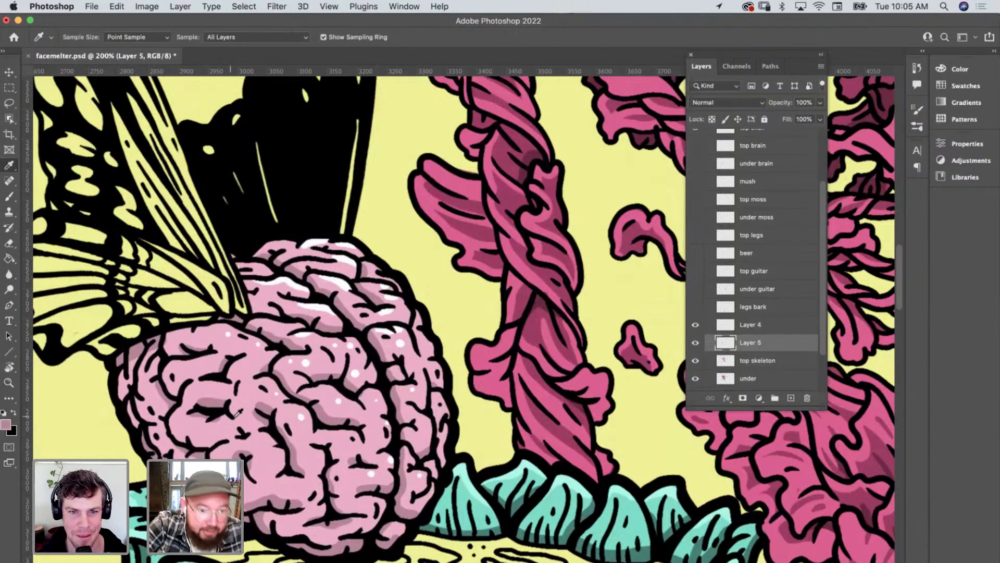
{"action": "key", "text": "b"}
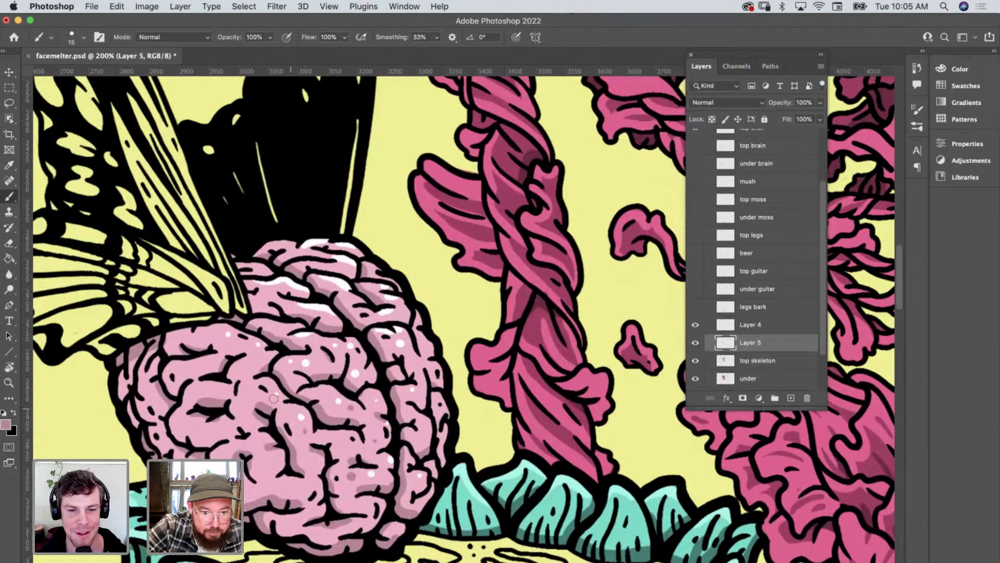
{"action": "left_click_drag", "start_coordinate": [230, 344], "coordinate": [202, 340]}
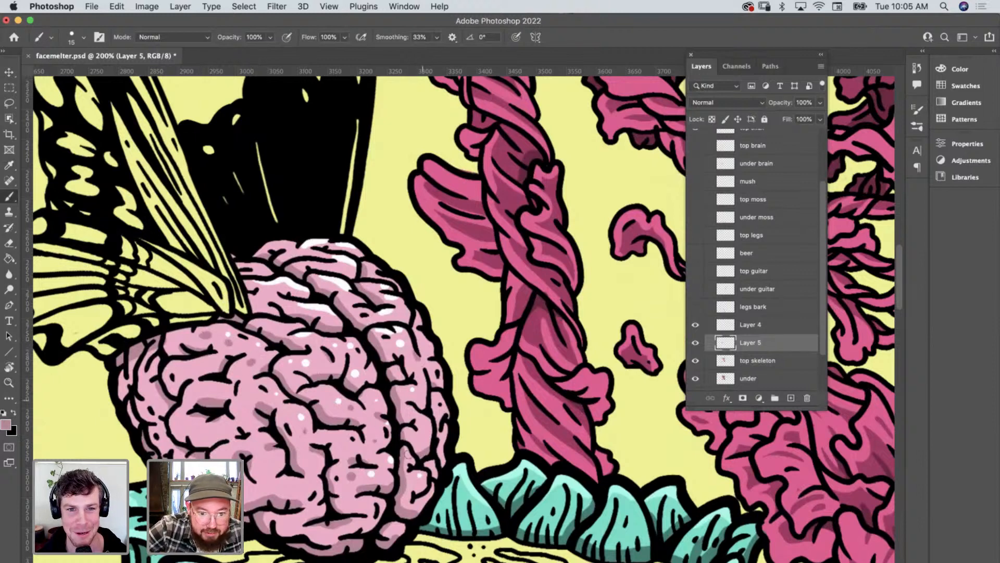
{"action": "left_click_drag", "start_coordinate": [296, 482], "coordinate": [272, 479]}
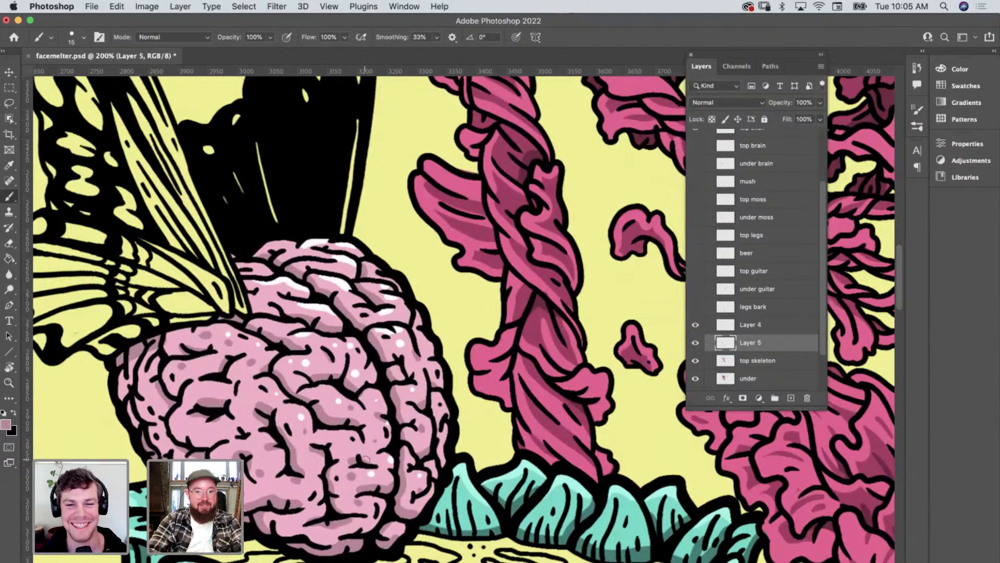
Move the Photoshop window aside and open the giant swallowtail butterfly stock photo from the ADOBE LIVE REF folder on the desktop.
{"action": "key", "text": "z"}
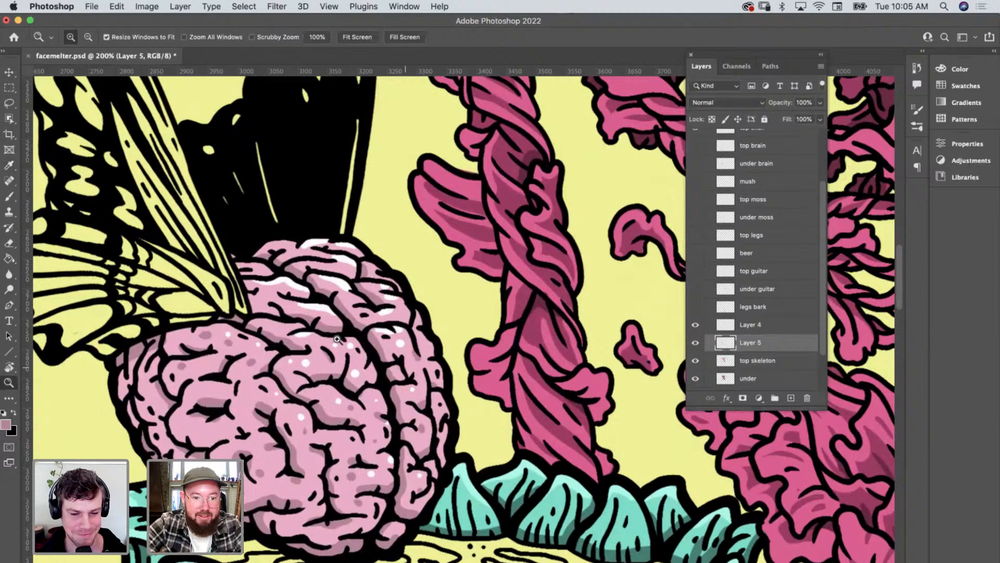
{"action": "left_click", "coordinate": [234, 301], "text": "alt"}
{"action": "left_click_drag", "start_coordinate": [234, 301], "coordinate": [287, 333]}
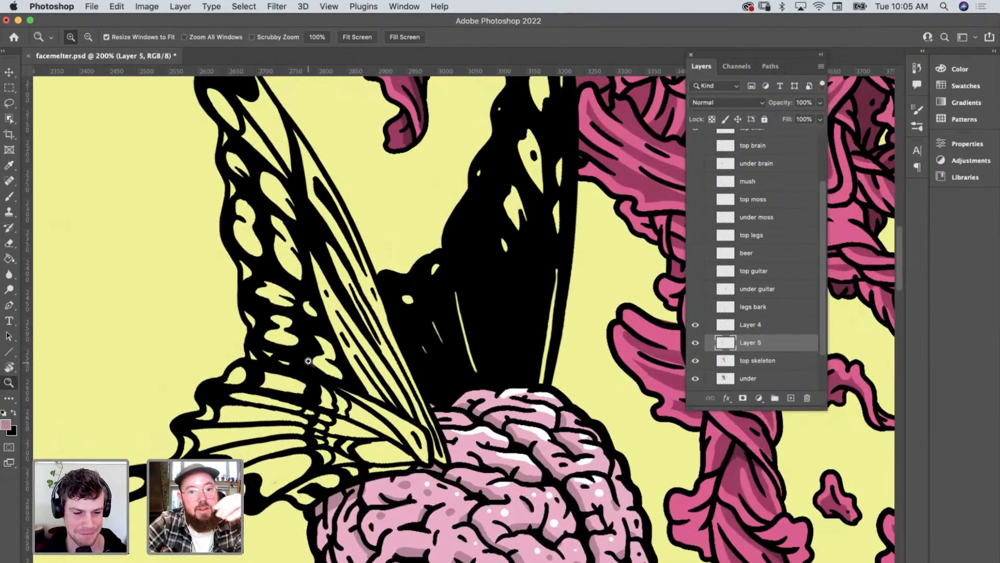
{"action": "left_click_drag", "start_coordinate": [86, 21], "coordinate": [311, 23]}
{"action": "left_click", "coordinate": [46, 107]}
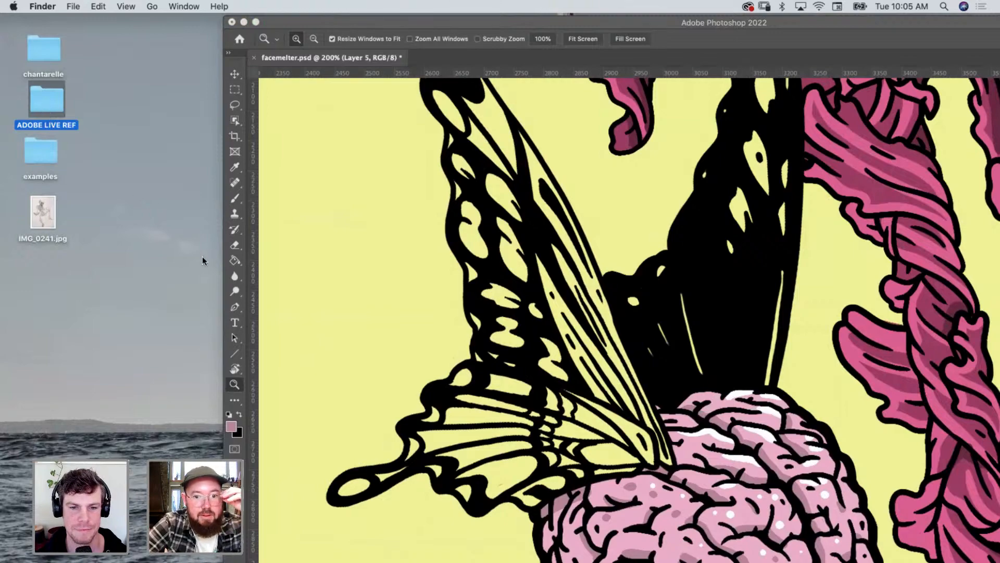
{"action": "key", "text": "super+o"}
{"action": "left_click", "coordinate": [292, 521]}
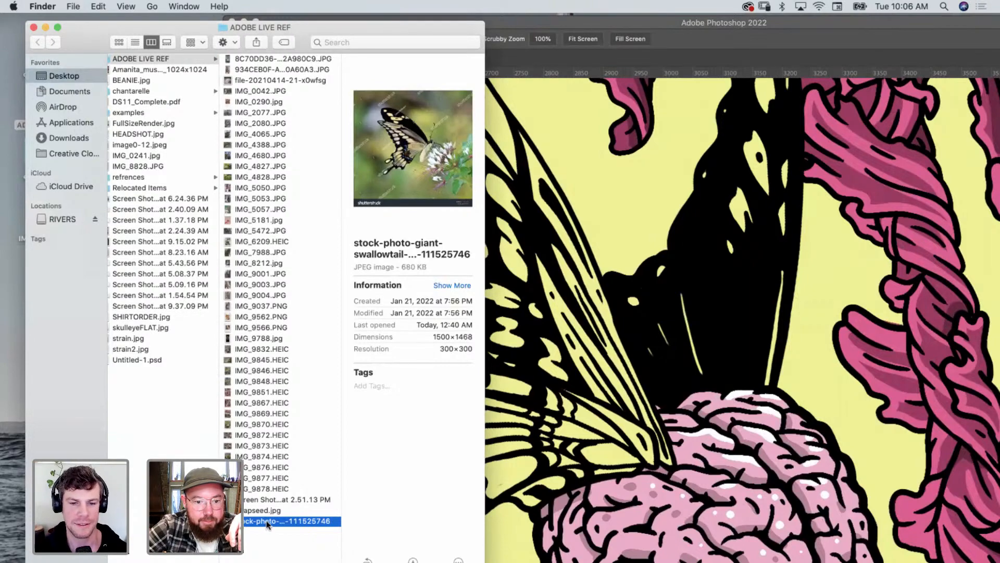
{"action": "double_click", "coordinate": [267, 522]}
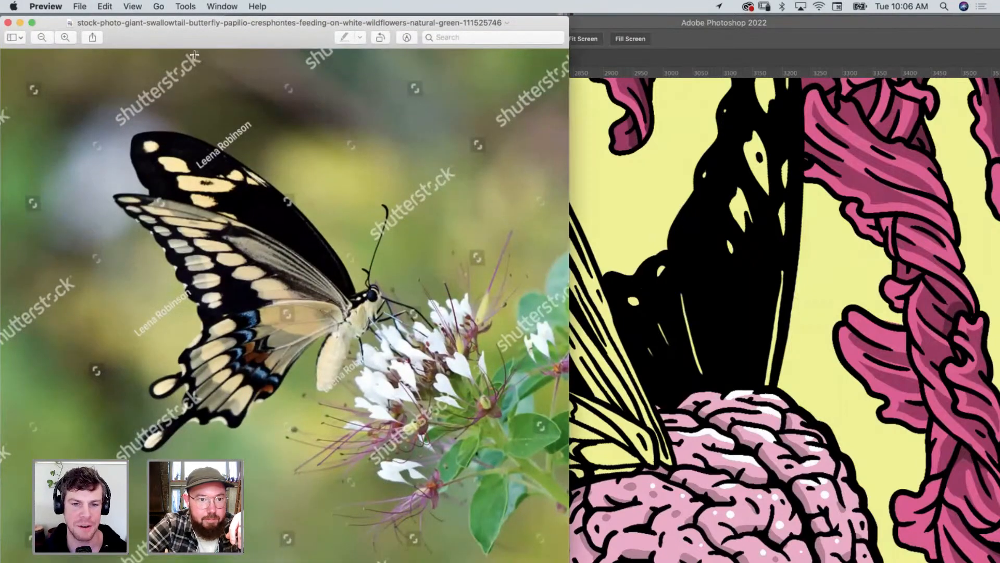
Arrange the butterfly reference photo and the Photoshop window side by side so both wings can be compared.
{"action": "left_click_drag", "start_coordinate": [194, 55], "coordinate": [88, 76]}
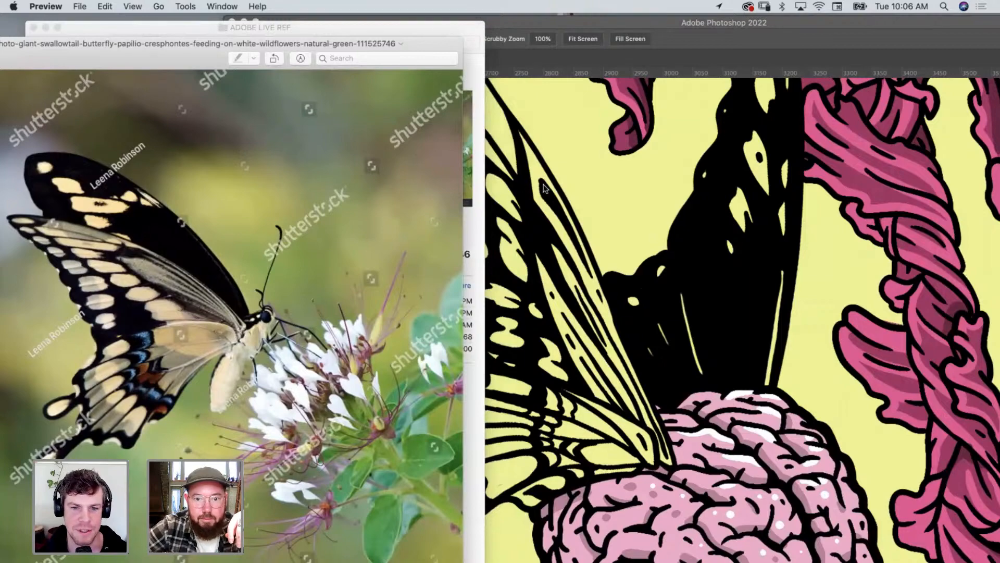
{"action": "left_click", "coordinate": [565, 155]}
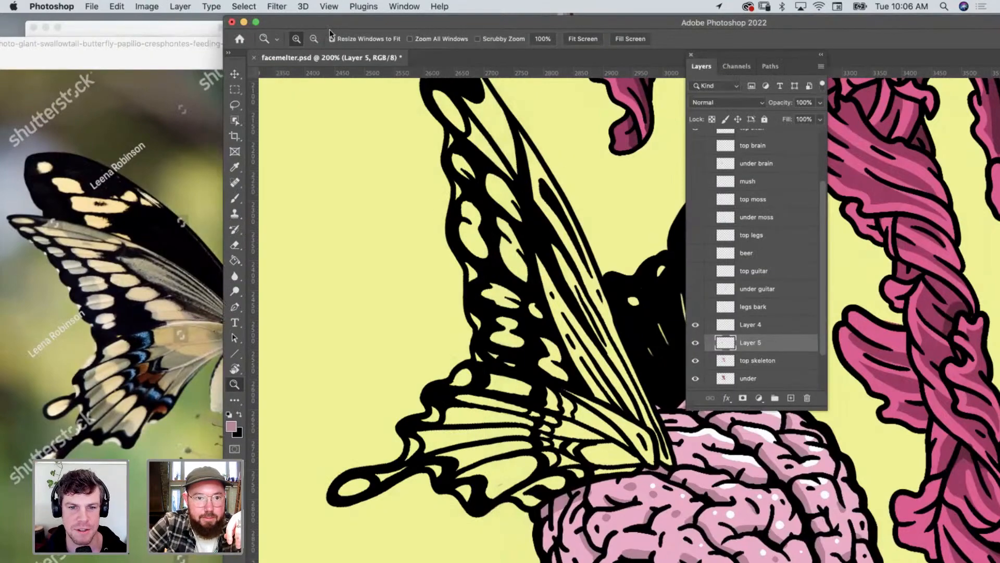
{"action": "left_click_drag", "start_coordinate": [792, 25], "coordinate": [822, 34]}
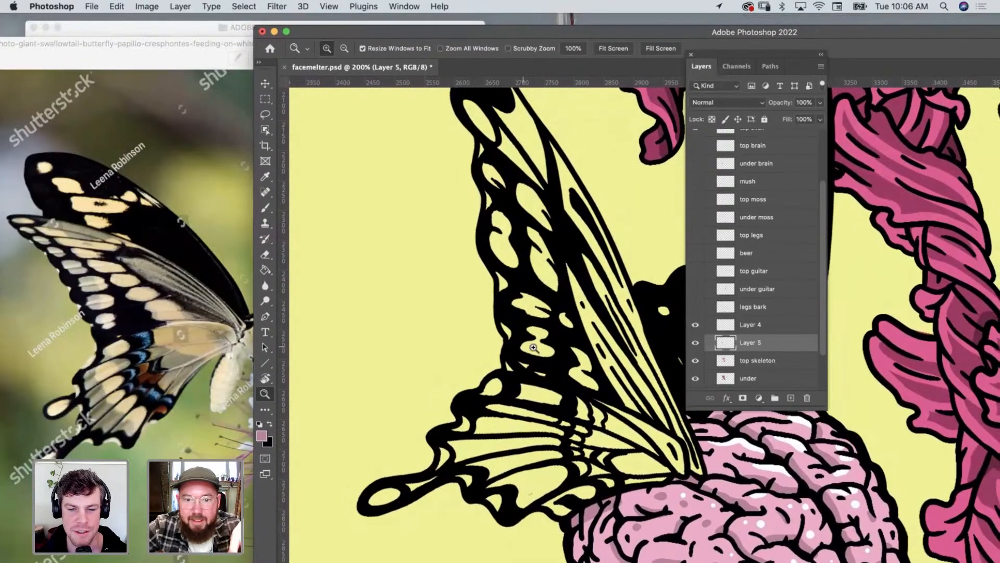
{"action": "scroll", "coordinate": [534, 348], "scroll_direction": "up", "scroll_amount": 2}
{"action": "scroll", "coordinate": [533, 348], "scroll_direction": "right", "scroll_amount": 2}
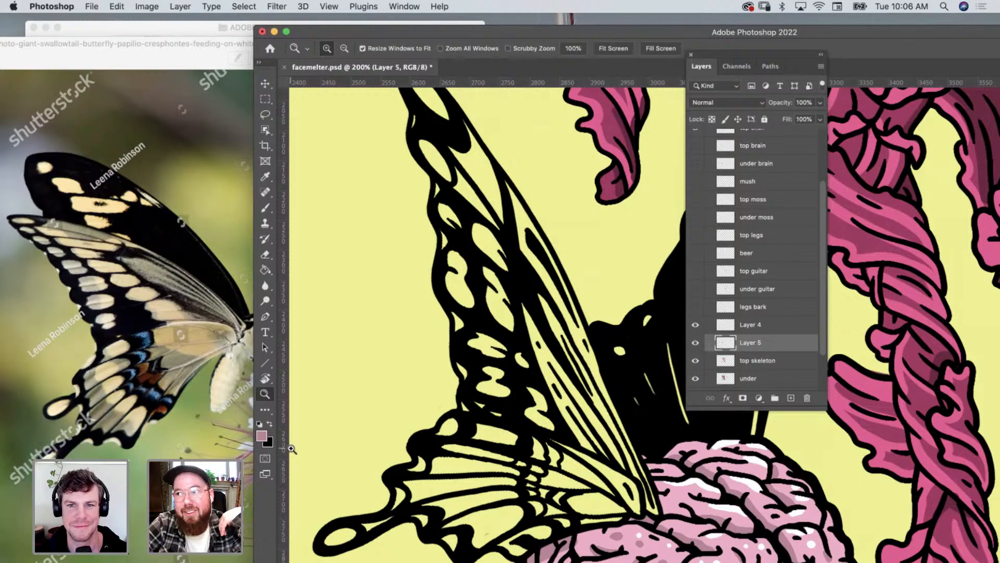
Set the foreground color to a medium blue, #3c7bc8.
{"action": "left_click", "coordinate": [262, 436]}
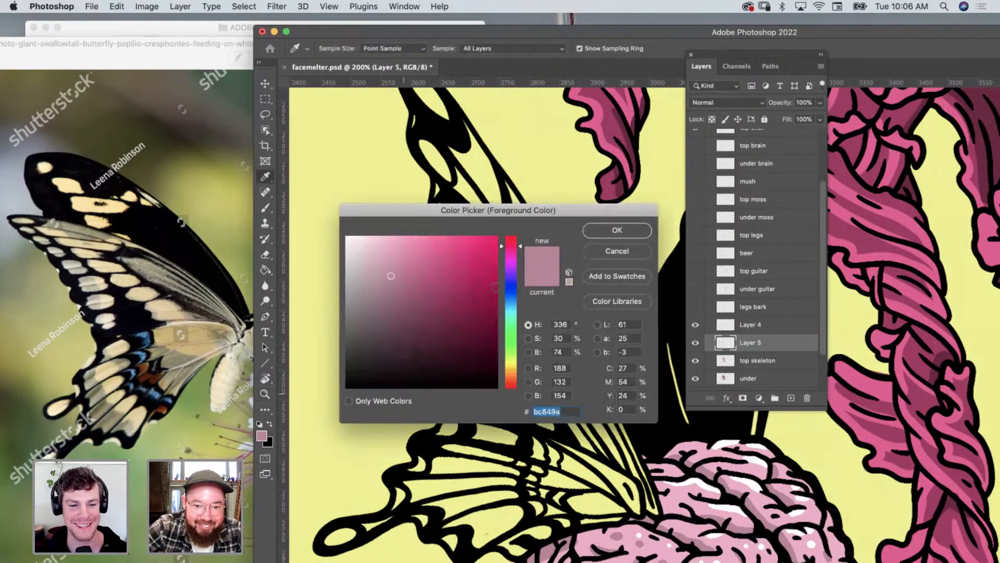
{"action": "left_click_drag", "start_coordinate": [523, 254], "coordinate": [519, 299]}
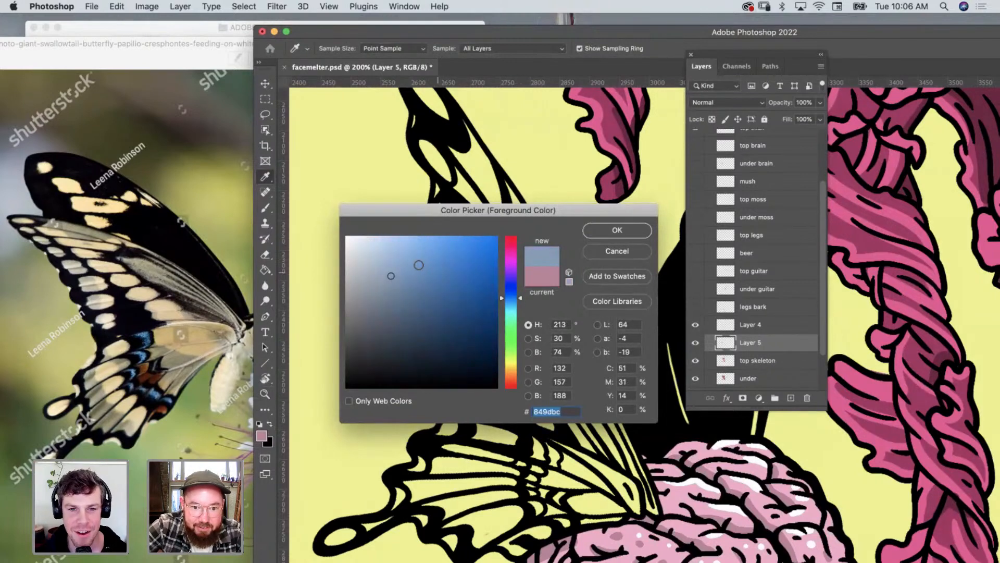
{"action": "left_click_drag", "start_coordinate": [420, 264], "coordinate": [443, 259]}
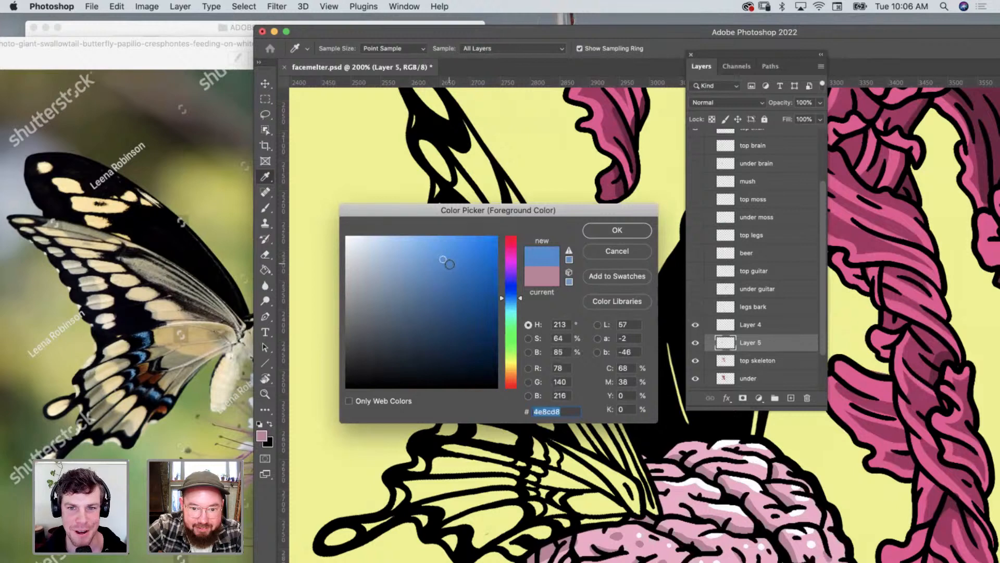
{"action": "left_click", "coordinate": [456, 258]}
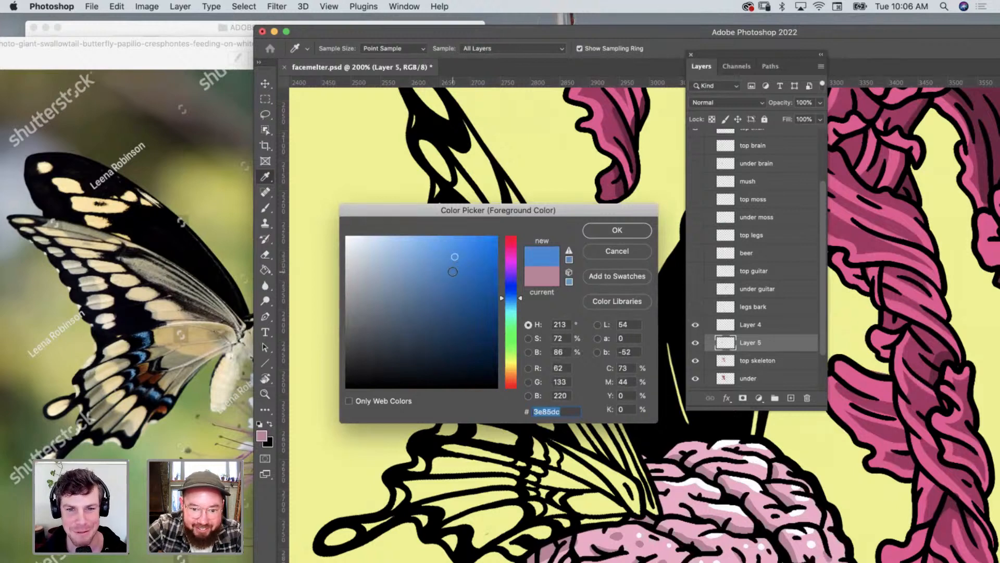
{"action": "left_click", "coordinate": [452, 270]}
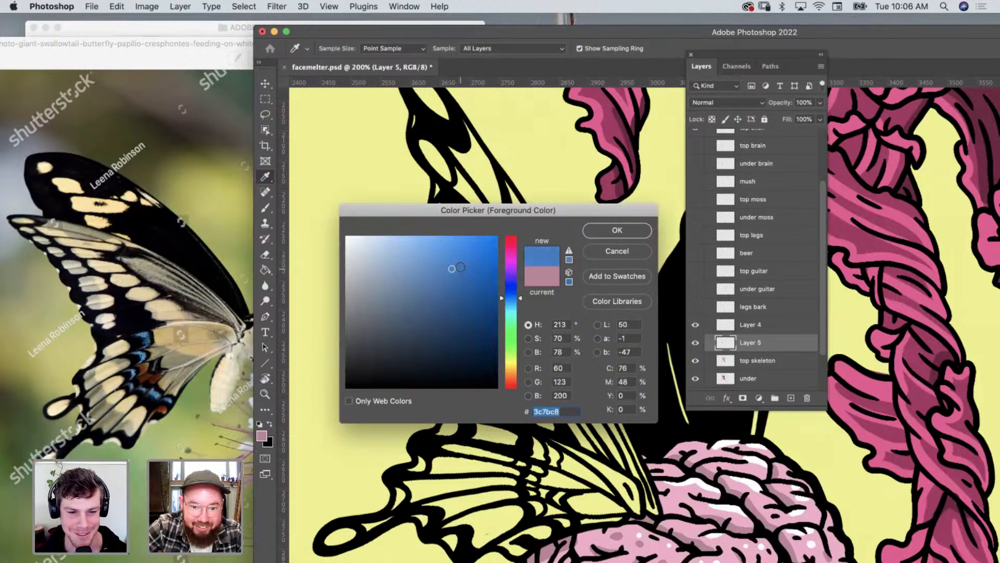
{"action": "left_click", "coordinate": [616, 230]}
Try painting the small cells in the middle of the butterfly's lower wing blue on Layer 5, and undo the strokes.
{"action": "key", "text": "z"}
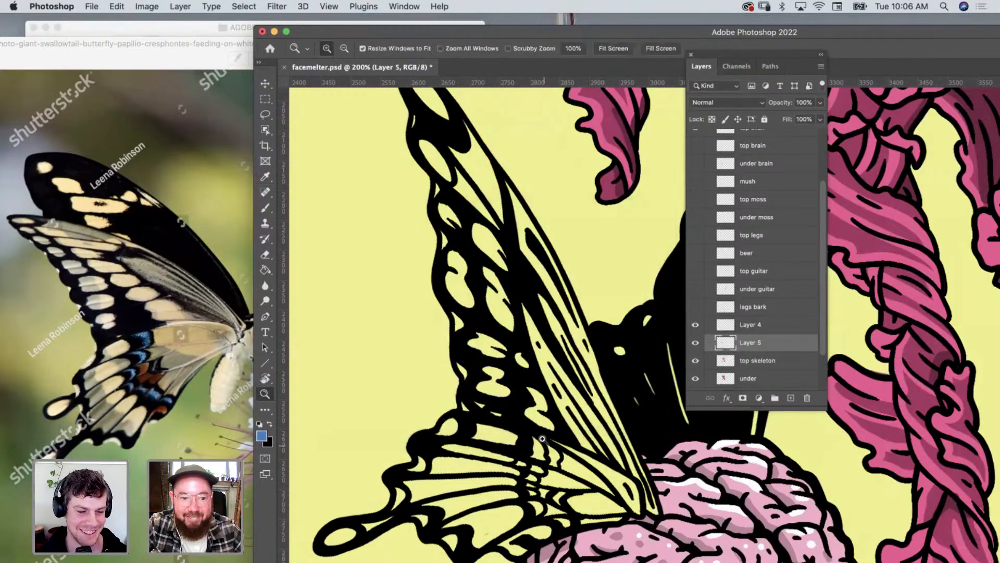
{"action": "left_click", "coordinate": [547, 428]}
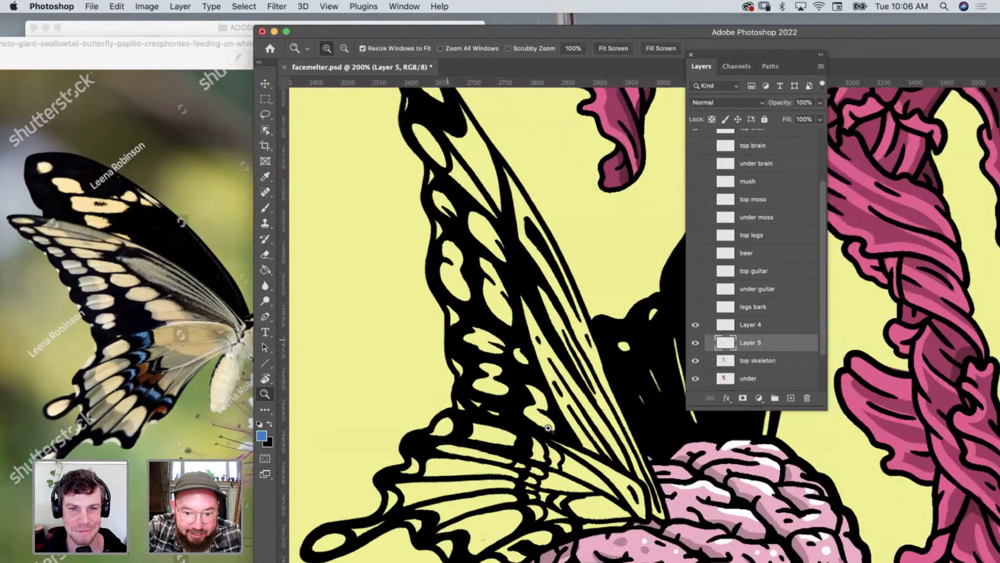
{"action": "left_click", "coordinate": [548, 427]}
{"action": "key", "text": "b"}
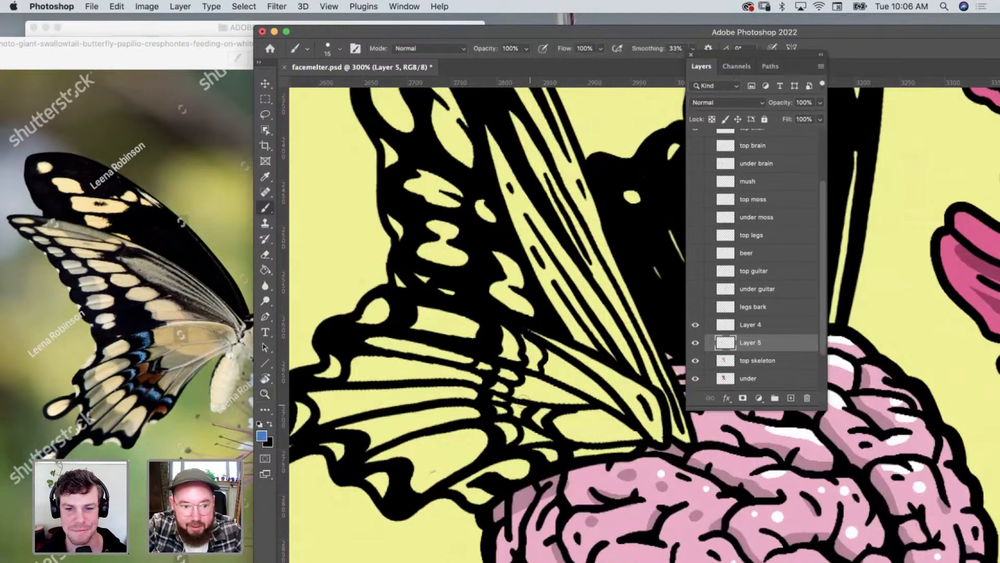
{"action": "mouse_move", "coordinate": [513, 354]}
{"action": "left_mouse_down"}
{"action": "mouse_move", "coordinate": [502, 338]}
{"action": "mouse_move", "coordinate": [515, 347]}
{"action": "left_mouse_up"}
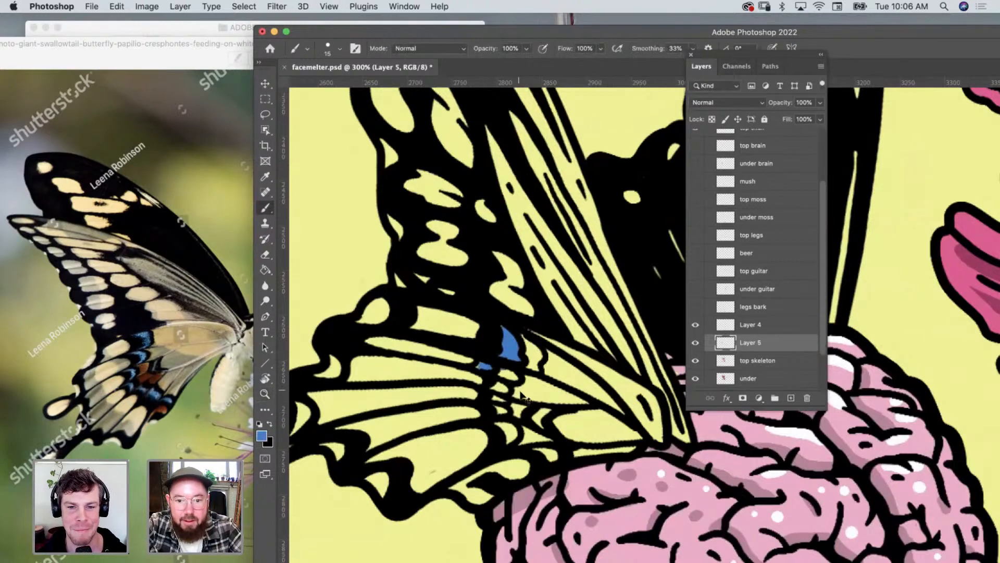
{"action": "key", "text": "super+z"}
{"action": "scroll", "coordinate": [448, 419], "scroll_direction": "right", "scroll_amount": 2}
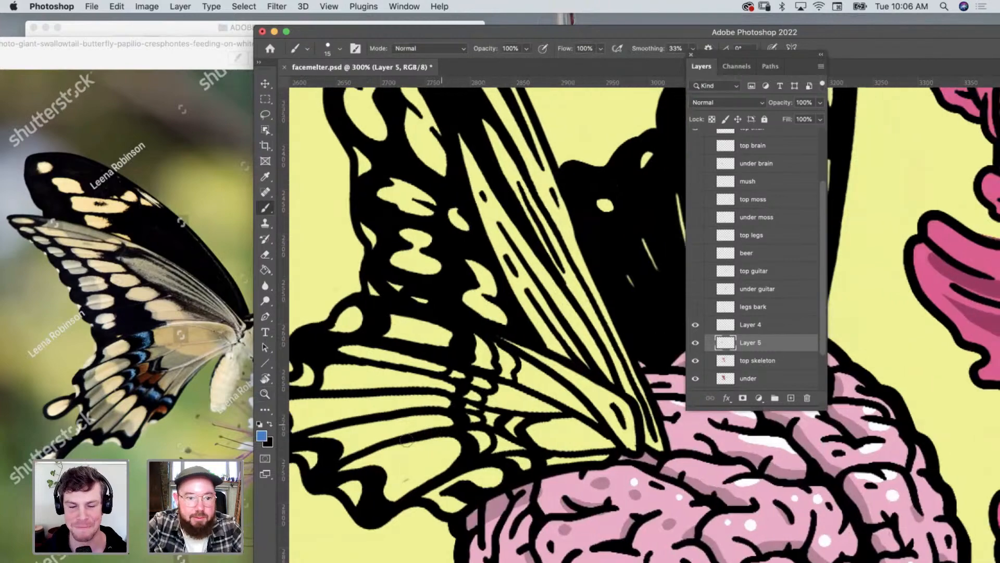
Sample the light teal from the leaves below the brain as the foreground color.
{"action": "scroll", "coordinate": [356, 448], "scroll_direction": "down", "scroll_amount": 6}
{"action": "scroll", "coordinate": [354, 449], "scroll_direction": "down", "scroll_amount": 5}
{"action": "scroll", "coordinate": [354, 449], "scroll_direction": "right", "scroll_amount": 5}
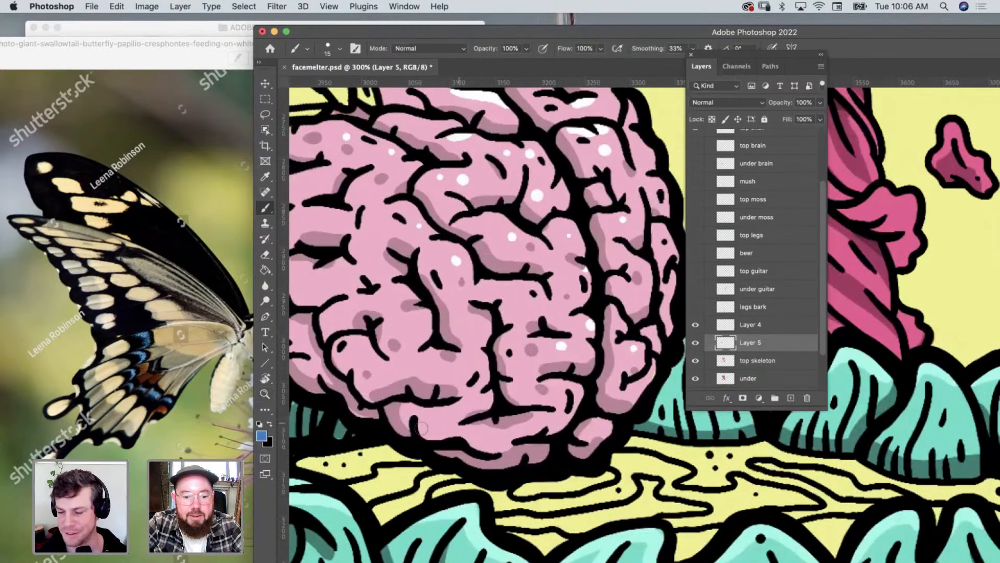
{"action": "key", "text": "z"}
{"action": "left_click", "coordinate": [411, 337], "text": "alt"}
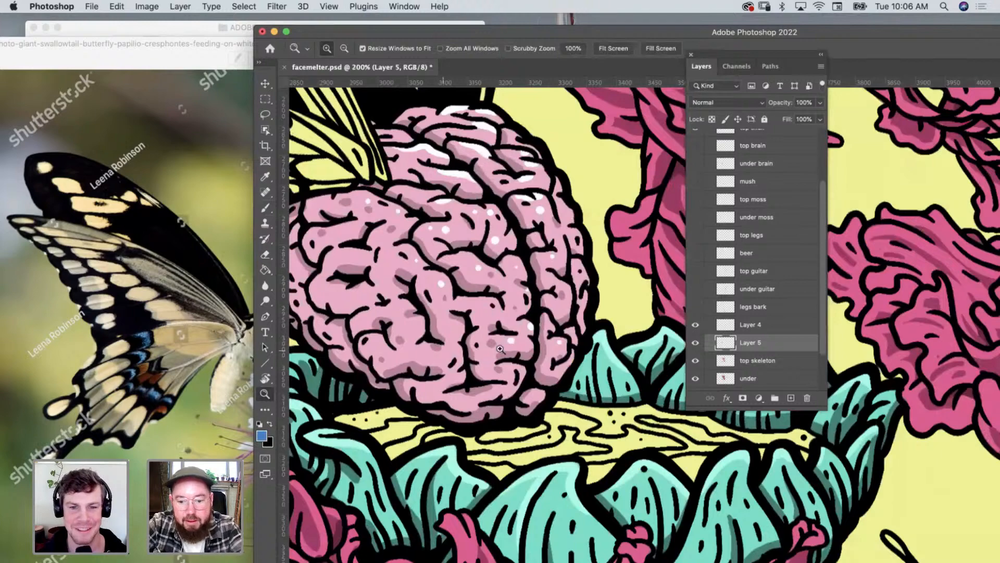
{"action": "key", "text": "i"}
{"action": "left_click", "coordinate": [564, 525]}
Paint the column of small cells in the middle of the butterfly's lower wing teal on Layer 5.
{"action": "scroll", "coordinate": [566, 527], "scroll_direction": "up", "scroll_amount": 1}
{"action": "scroll", "coordinate": [566, 528], "scroll_direction": "left", "scroll_amount": 1}
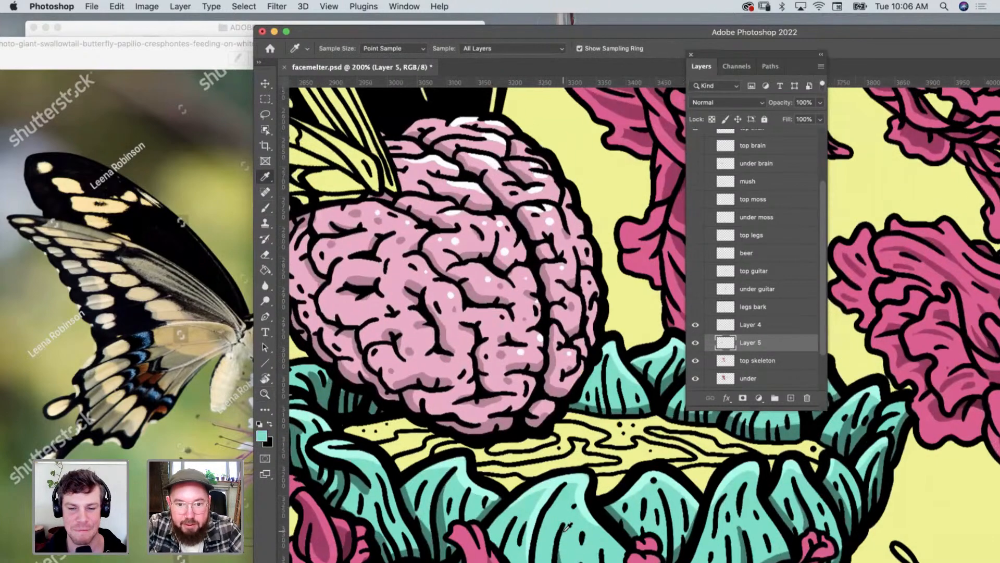
{"action": "scroll", "coordinate": [567, 526], "scroll_direction": "up", "scroll_amount": 8}
{"action": "scroll", "coordinate": [566, 526], "scroll_direction": "left", "scroll_amount": 5}
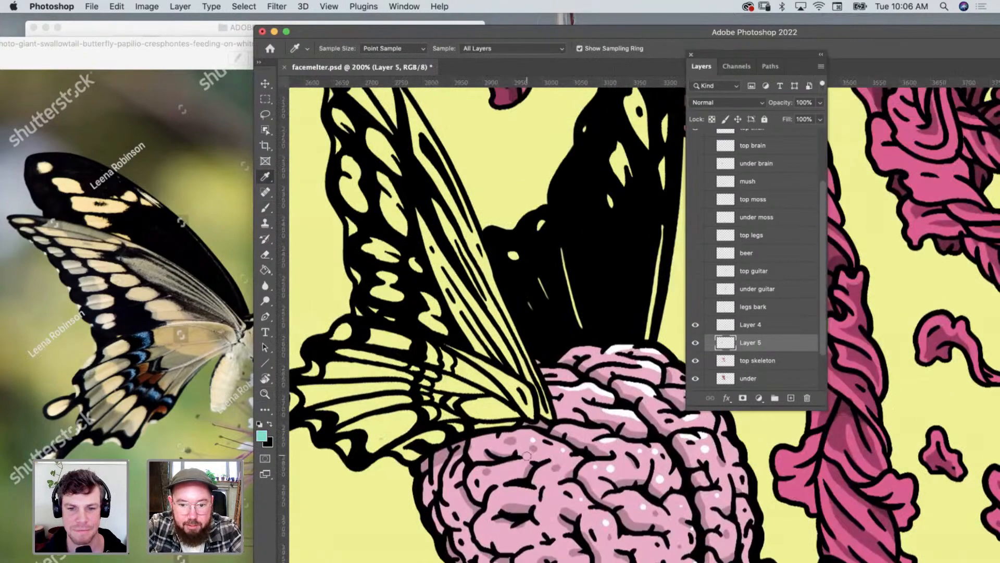
{"action": "key", "text": "b"}
{"action": "scroll", "coordinate": [436, 359], "scroll_direction": "up", "scroll_amount": 1}
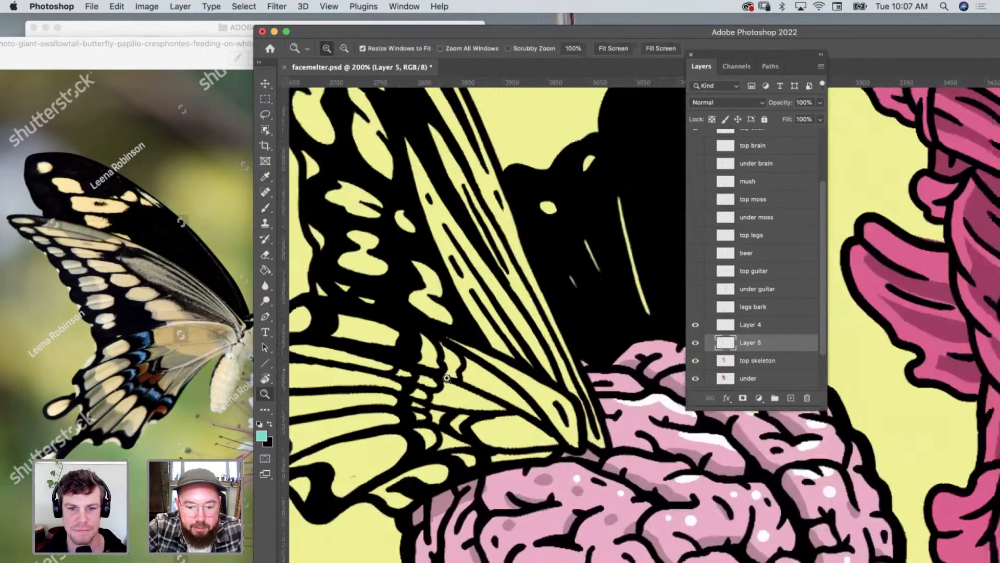
{"action": "mouse_move", "coordinate": [425, 343]}
{"action": "left_mouse_down"}
{"action": "mouse_move", "coordinate": [431, 362]}
{"action": "mouse_move", "coordinate": [429, 348]}
{"action": "mouse_move", "coordinate": [395, 375]}
{"action": "mouse_move", "coordinate": [420, 397]}
{"action": "mouse_move", "coordinate": [429, 447]}
{"action": "mouse_move", "coordinate": [415, 426]}
{"action": "left_mouse_up"}
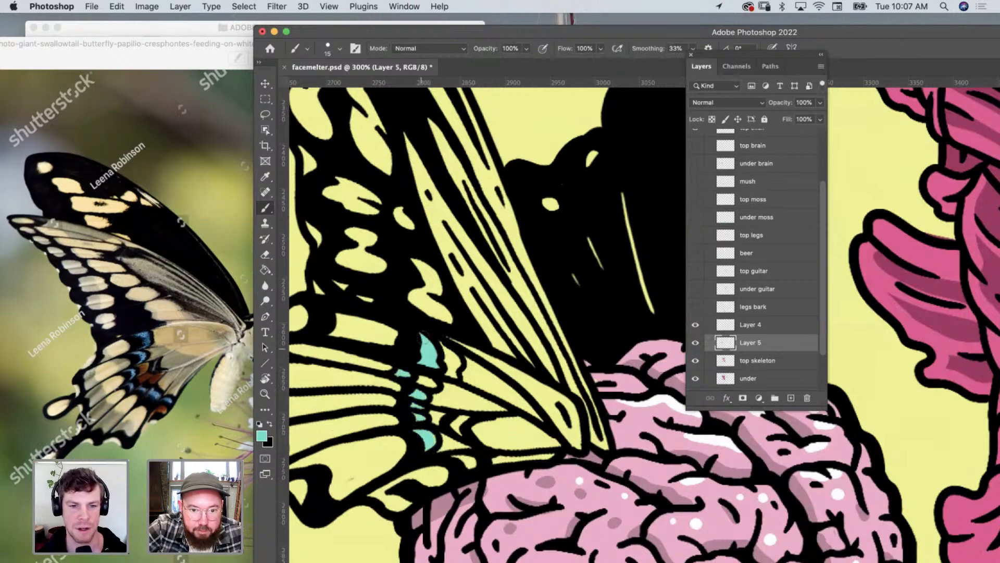
Sample the dark magenta shading of the twisted pink strand beside the brain as the foreground color.
{"action": "scroll", "coordinate": [432, 357], "scroll_direction": "down", "scroll_amount": 10}
{"action": "scroll", "coordinate": [431, 357], "scroll_direction": "right", "scroll_amount": 10}
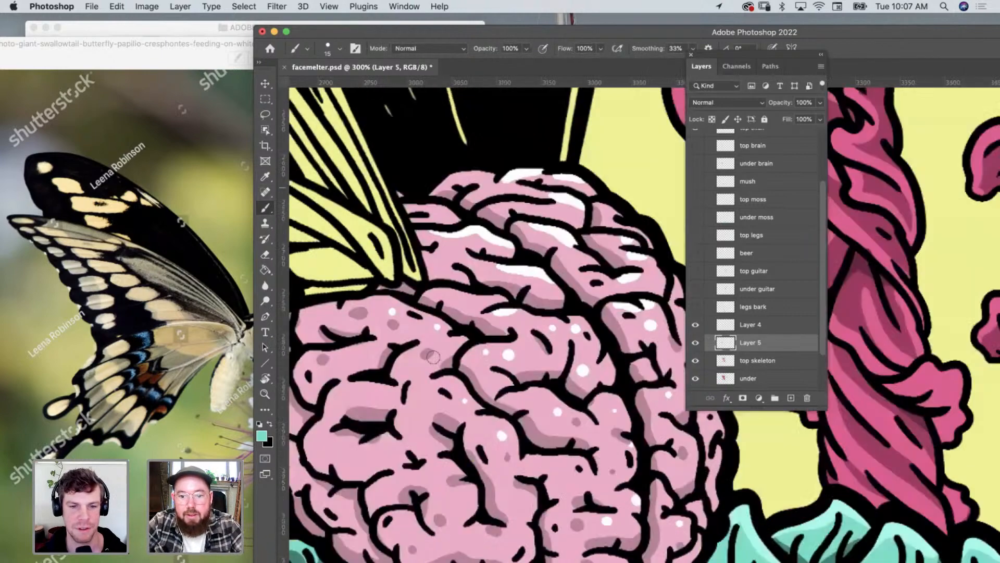
{"action": "scroll", "coordinate": [432, 357], "scroll_direction": "up", "scroll_amount": 10}
{"action": "scroll", "coordinate": [432, 357], "scroll_direction": "left", "scroll_amount": 10}
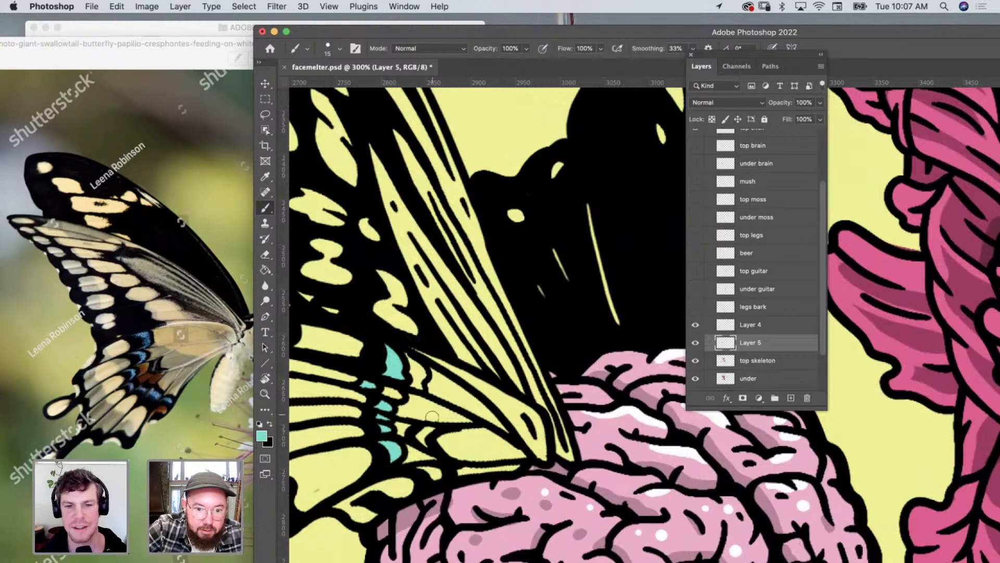
{"action": "scroll", "coordinate": [433, 427], "scroll_direction": "up", "scroll_amount": 3}
{"action": "scroll", "coordinate": [433, 427], "scroll_direction": "left", "scroll_amount": 6}
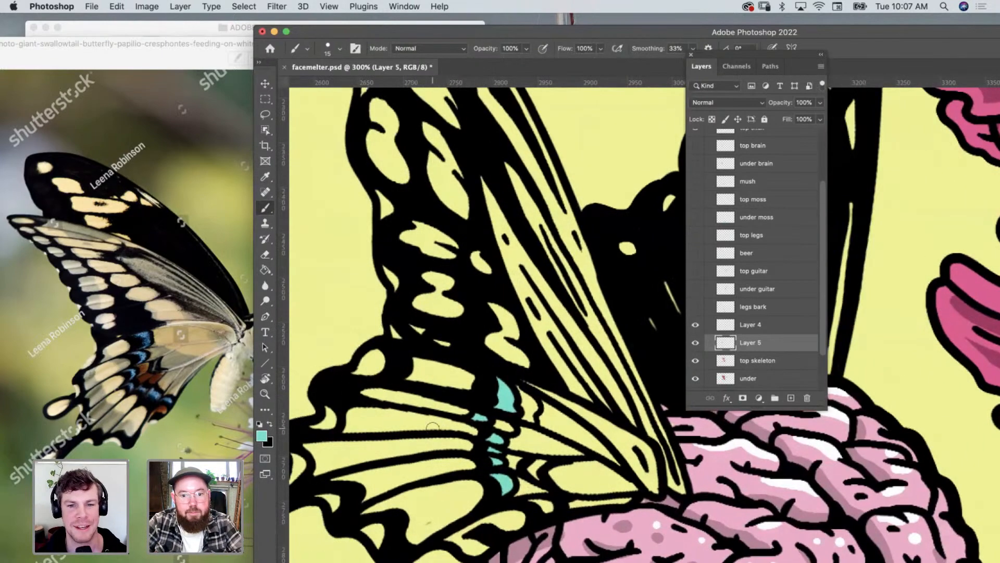
{"action": "key", "text": "i"}
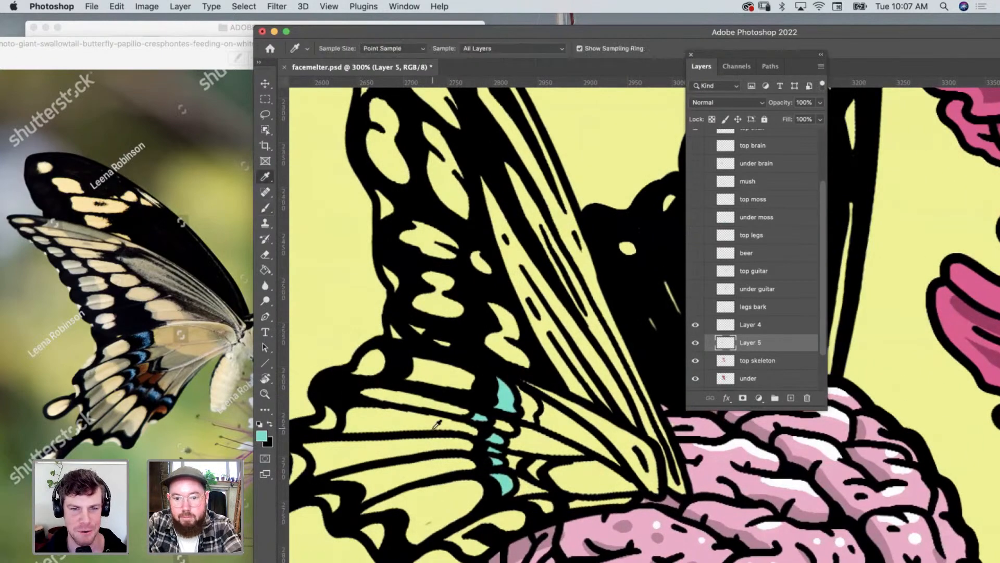
{"action": "scroll", "coordinate": [435, 426], "scroll_direction": "right", "scroll_amount": 10}
{"action": "scroll", "coordinate": [434, 427], "scroll_direction": "down", "scroll_amount": 4}
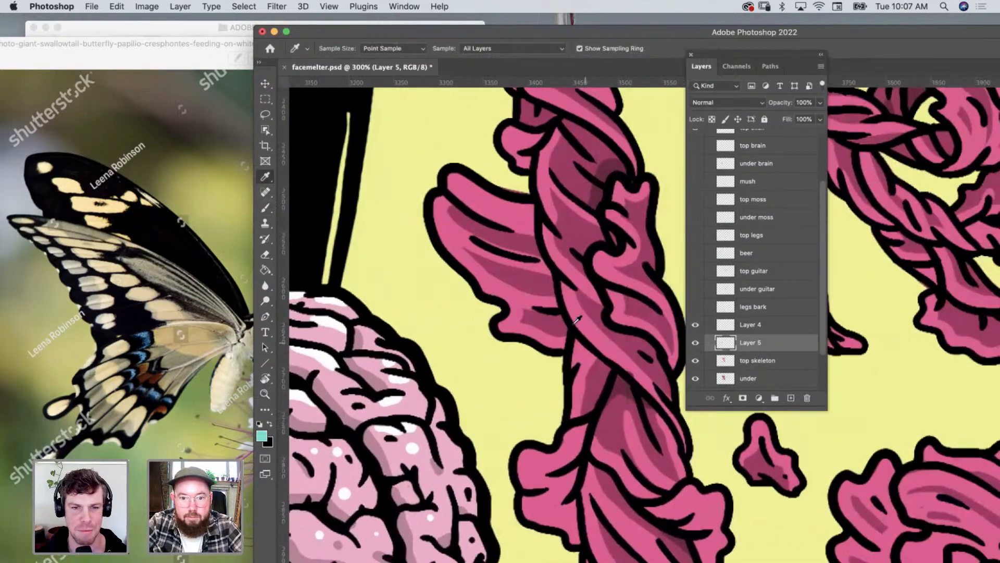
{"action": "left_click", "coordinate": [536, 285]}
Paint the lower wing's cells beside the teal ones and the oval cell at its lower edge dark magenta.
{"action": "scroll", "coordinate": [542, 305], "scroll_direction": "left", "scroll_amount": 10}
{"action": "scroll", "coordinate": [542, 305], "scroll_direction": "up", "scroll_amount": 3}
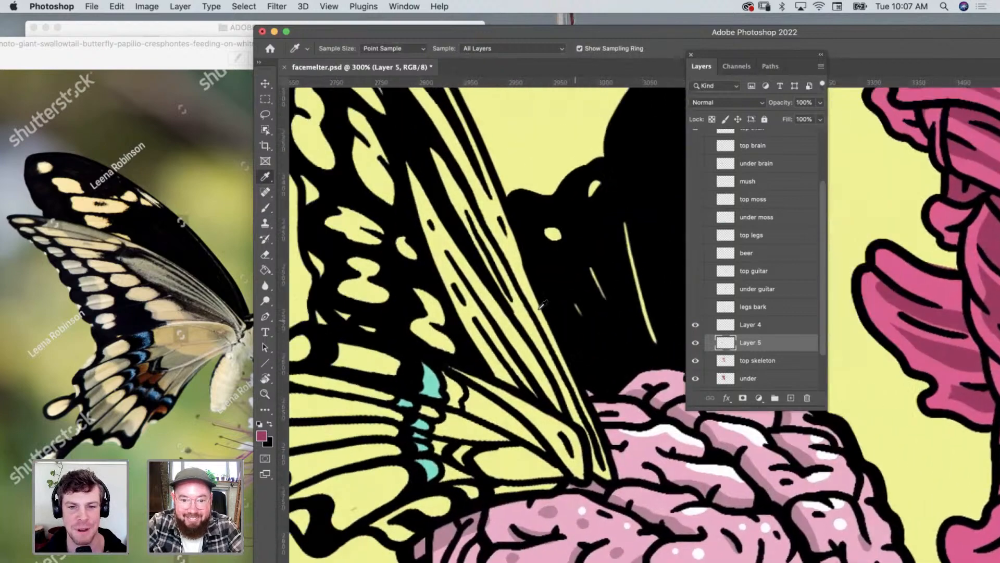
{"action": "key", "text": "b"}
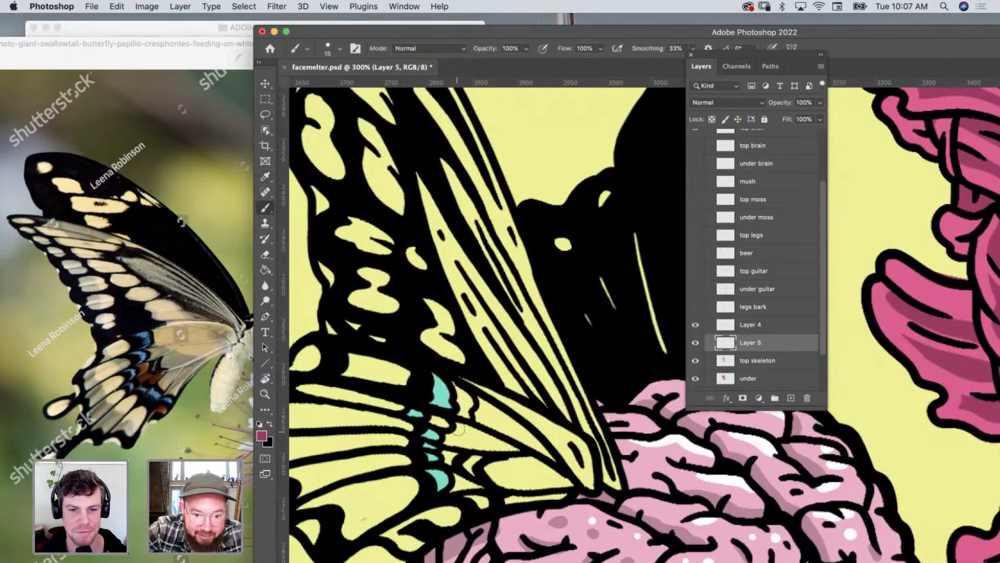
{"action": "left_click_drag", "start_coordinate": [437, 419], "coordinate": [440, 419]}
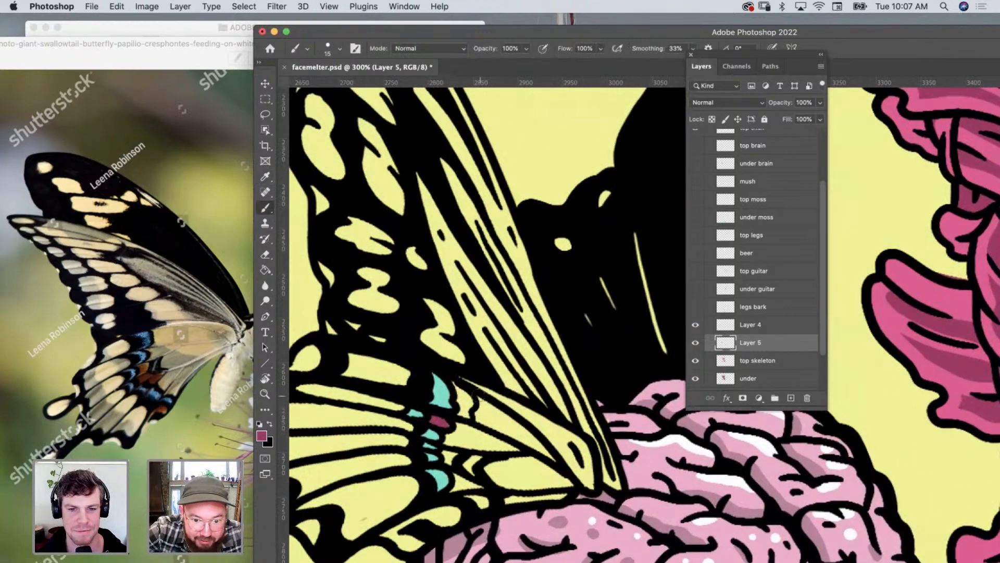
{"action": "left_click_drag", "start_coordinate": [455, 385], "coordinate": [466, 417]}
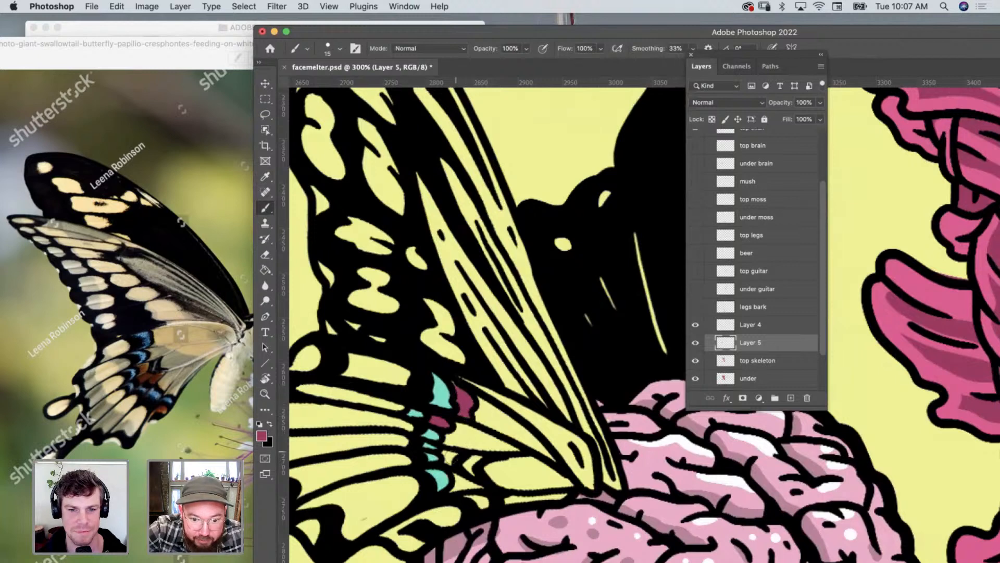
{"action": "mouse_move", "coordinate": [449, 460]}
{"action": "left_mouse_down"}
{"action": "mouse_move", "coordinate": [442, 449]}
{"action": "mouse_move", "coordinate": [470, 466]}
{"action": "left_mouse_up"}
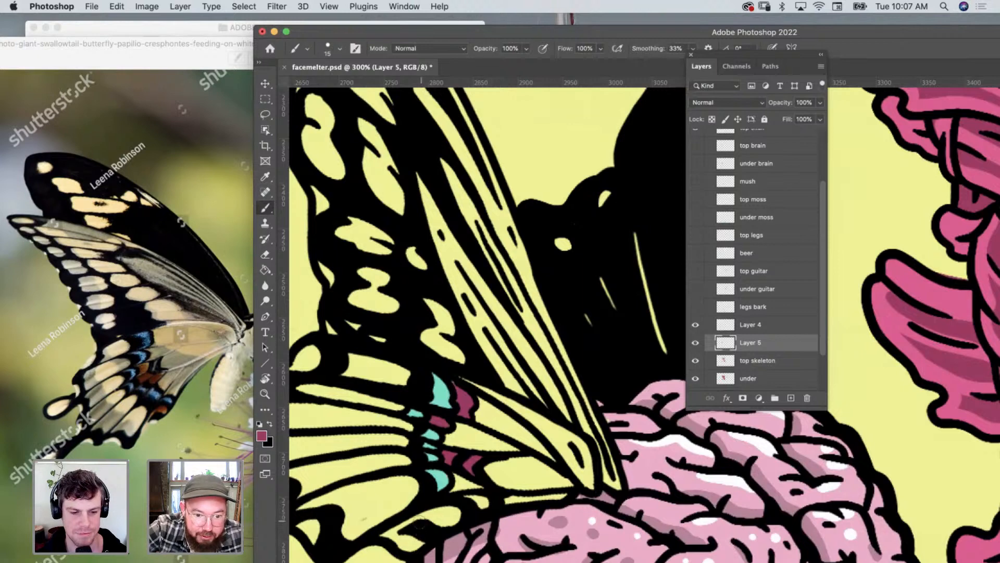
{"action": "mouse_move", "coordinate": [402, 523]}
{"action": "left_mouse_down"}
{"action": "mouse_move", "coordinate": [448, 514]}
{"action": "mouse_move", "coordinate": [428, 525]}
{"action": "left_mouse_up"}
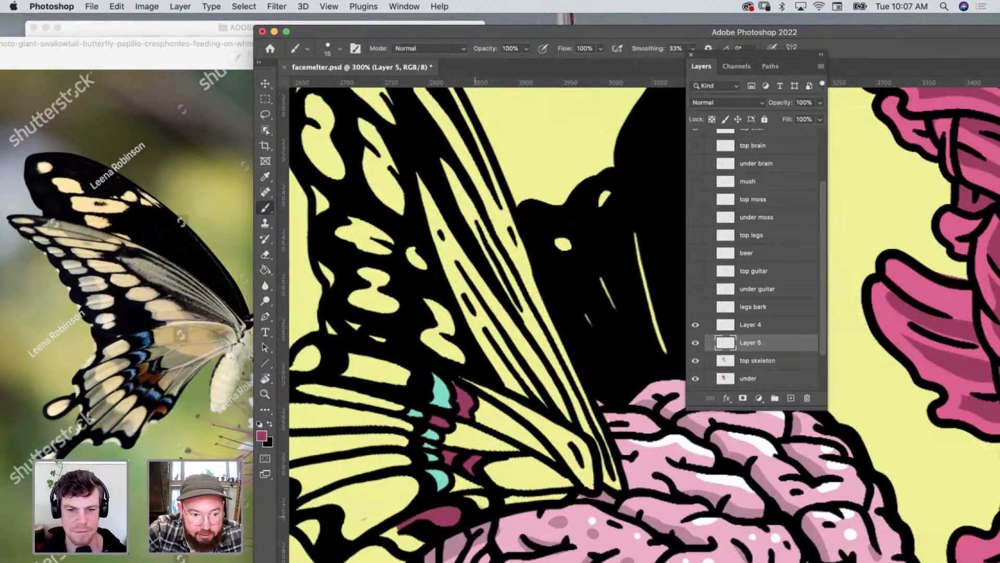
{"action": "left_click_drag", "start_coordinate": [483, 503], "coordinate": [460, 479]}
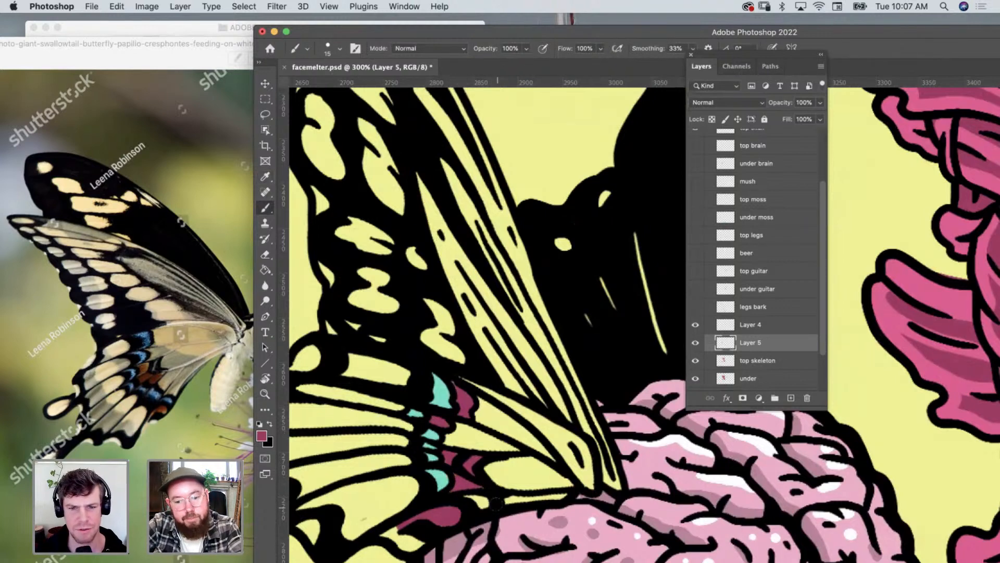
Sample the wing's teal and paint the small cell at the lower wing's edge just above the brain with it.
{"action": "key", "text": "i"}
{"action": "left_click", "coordinate": [442, 480]}
{"action": "key", "text": "b"}
{"action": "left_click_drag", "start_coordinate": [475, 497], "coordinate": [483, 502]}
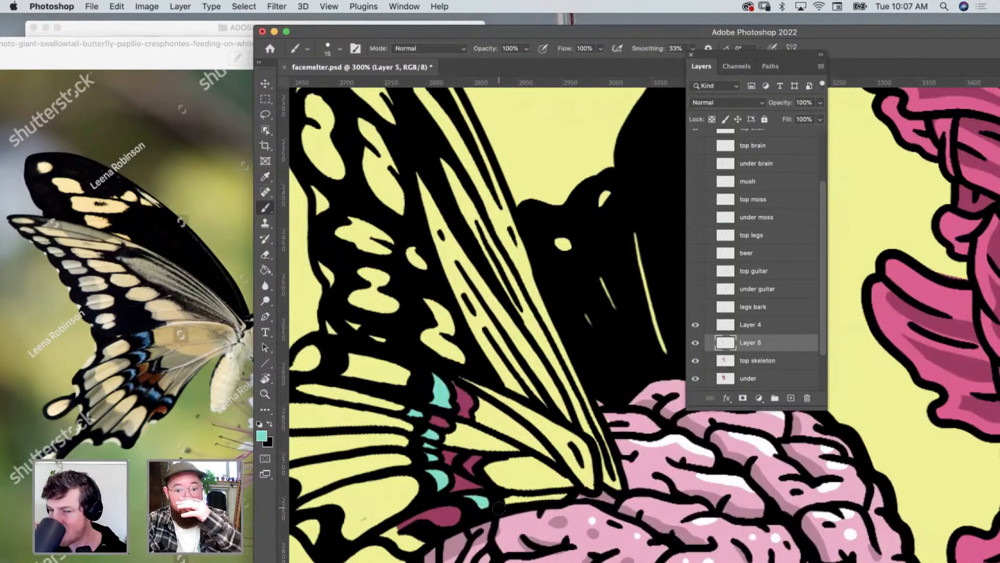
Sample the dark magenta from the lower wing's painted cells as the foreground color again.
{"action": "scroll", "coordinate": [498, 508], "scroll_direction": "left", "scroll_amount": 5}
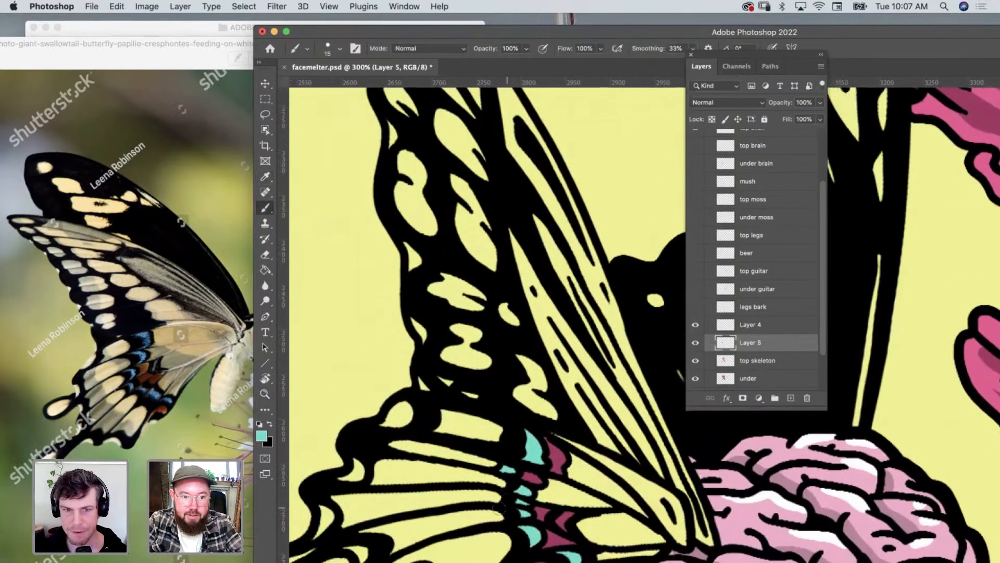
{"action": "scroll", "coordinate": [498, 508], "scroll_direction": "up", "scroll_amount": 5}
{"action": "scroll", "coordinate": [499, 508], "scroll_direction": "right", "scroll_amount": 2}
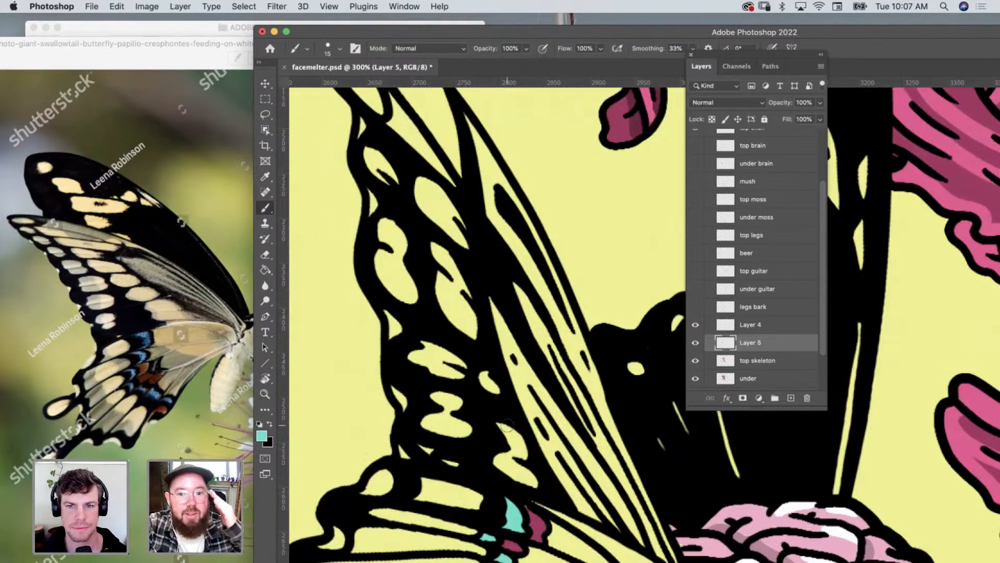
{"action": "scroll", "coordinate": [504, 424], "scroll_direction": "up", "scroll_amount": 6}
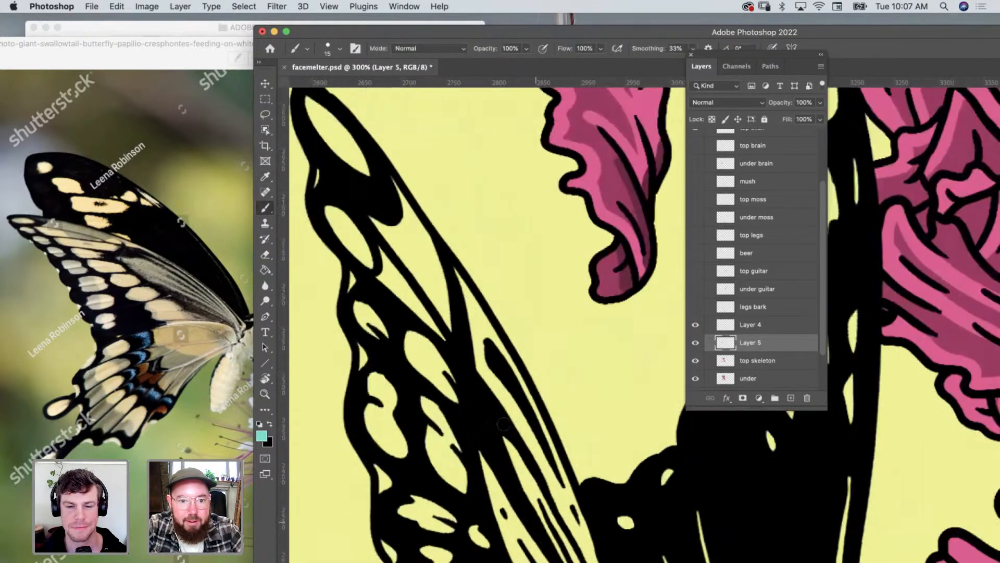
{"action": "scroll", "coordinate": [503, 425], "scroll_direction": "down", "scroll_amount": 4}
{"action": "scroll", "coordinate": [503, 425], "scroll_direction": "right", "scroll_amount": 3}
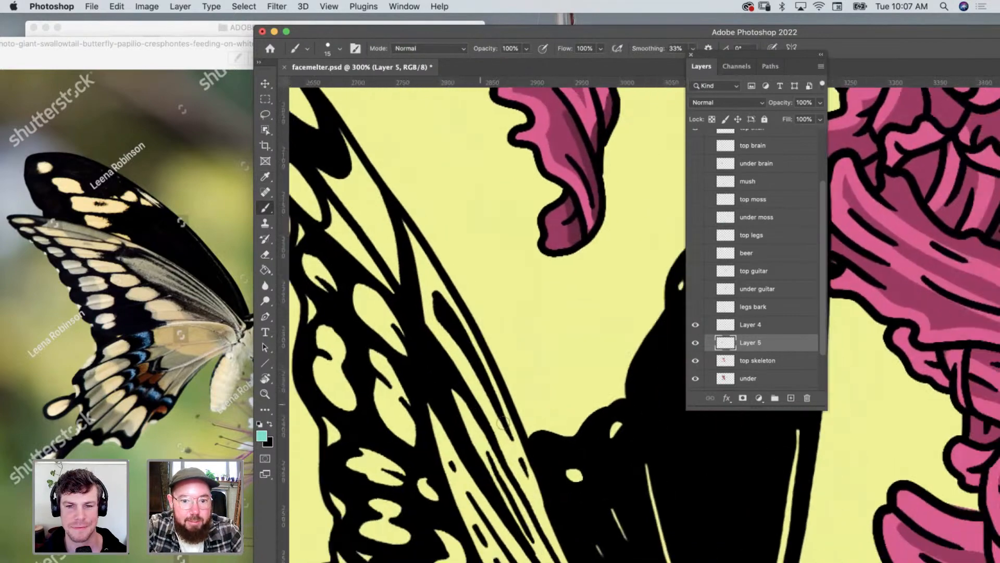
{"action": "key", "text": "i"}
{"action": "scroll", "coordinate": [609, 346], "scroll_direction": "up", "scroll_amount": 1}
{"action": "scroll", "coordinate": [610, 346], "scroll_direction": "right", "scroll_amount": 1}
{"action": "scroll", "coordinate": [610, 346], "scroll_direction": "down", "scroll_amount": 12}
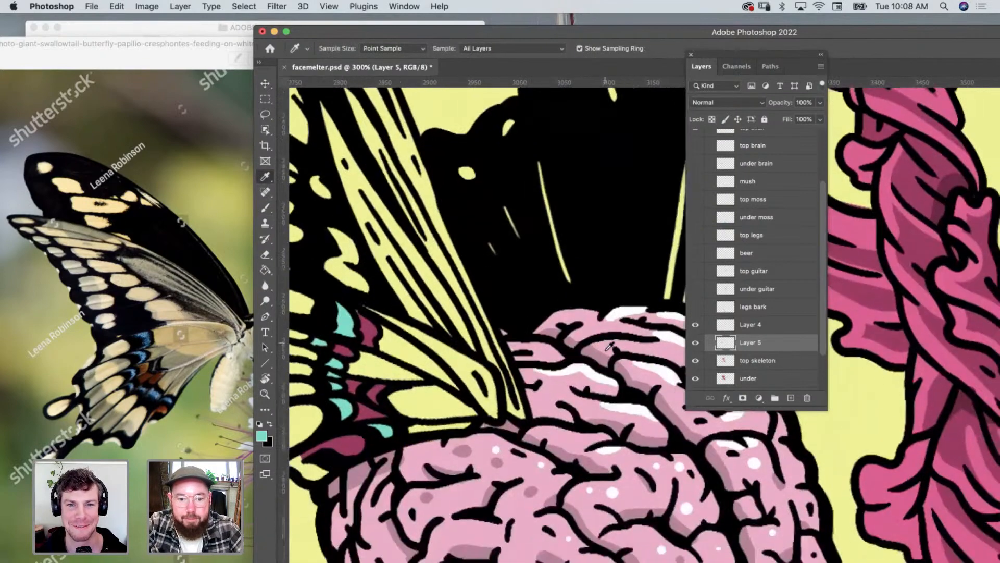
{"action": "left_click", "coordinate": [437, 414]}
Paint the curved spot and the small oval spot at the inner base of the upper wing dark magenta.
{"action": "scroll", "coordinate": [439, 411], "scroll_direction": "up", "scroll_amount": 8}
{"action": "scroll", "coordinate": [439, 412], "scroll_direction": "left", "scroll_amount": 2}
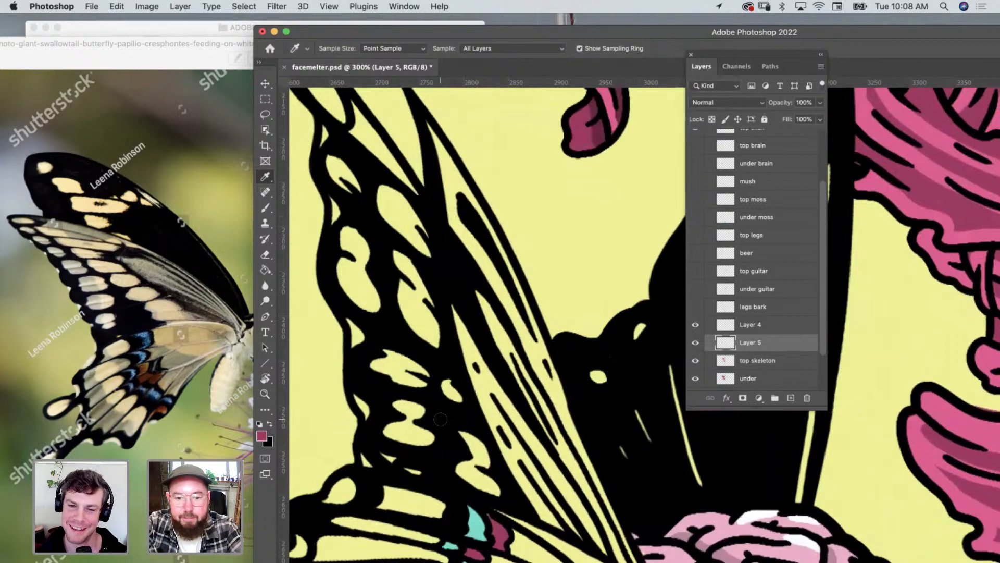
{"action": "key", "text": "b"}
{"action": "scroll", "coordinate": [440, 419], "scroll_direction": "left", "scroll_amount": 1}
{"action": "scroll", "coordinate": [440, 418], "scroll_direction": "up", "scroll_amount": 1}
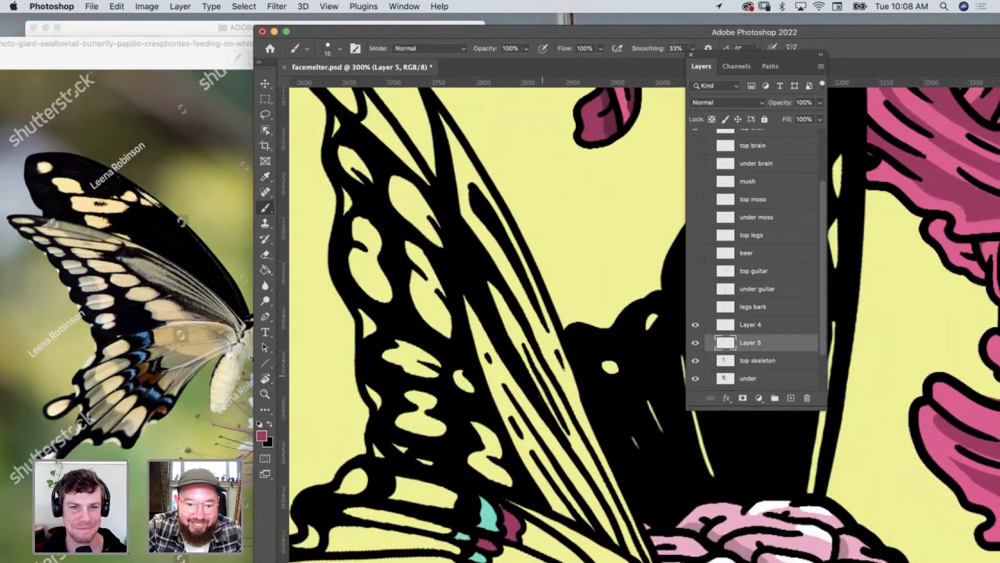
{"action": "mouse_move", "coordinate": [518, 475]}
{"action": "left_mouse_down"}
{"action": "mouse_move", "coordinate": [508, 487]}
{"action": "mouse_move", "coordinate": [472, 453]}
{"action": "mouse_move", "coordinate": [495, 443]}
{"action": "mouse_move", "coordinate": [484, 426]}
{"action": "left_mouse_up"}
{"action": "left_click_drag", "start_coordinate": [465, 391], "coordinate": [475, 390]}
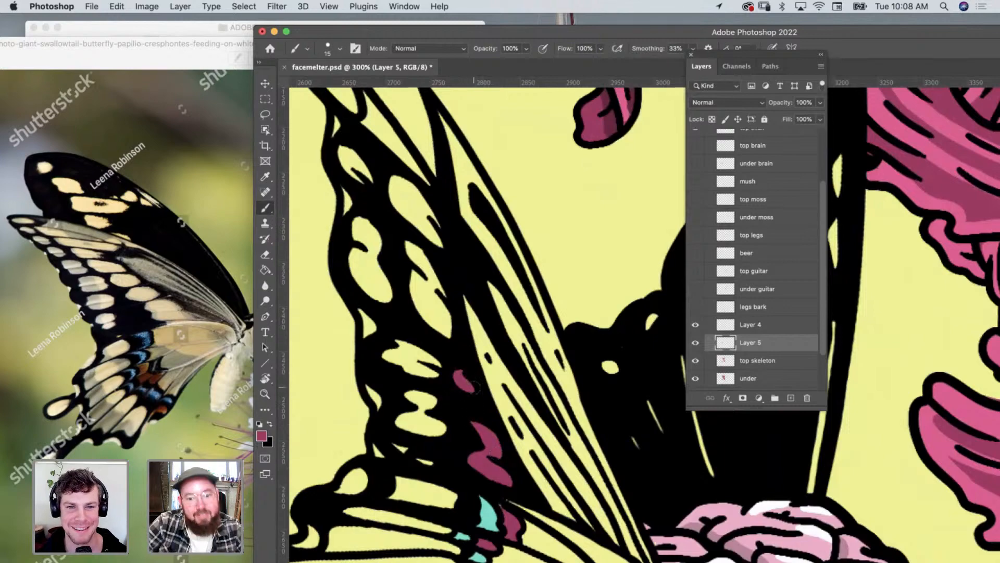
Sample the teal from the lower wing's cells and ready the Brush for the upper wing.
{"action": "scroll", "coordinate": [474, 387], "scroll_direction": "up", "scroll_amount": 2}
{"action": "scroll", "coordinate": [474, 387], "scroll_direction": "left", "scroll_amount": 1}
{"action": "scroll", "coordinate": [474, 387], "scroll_direction": "down", "scroll_amount": 4}
{"action": "scroll", "coordinate": [474, 387], "scroll_direction": "left", "scroll_amount": 3}
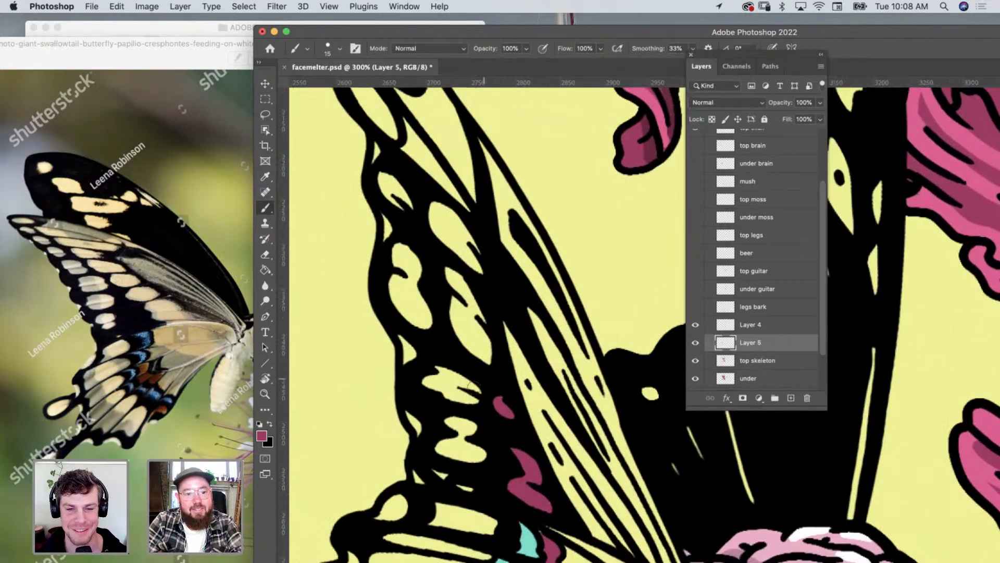
{"action": "scroll", "coordinate": [475, 387], "scroll_direction": "down", "scroll_amount": 2}
{"action": "scroll", "coordinate": [474, 387], "scroll_direction": "left", "scroll_amount": 4}
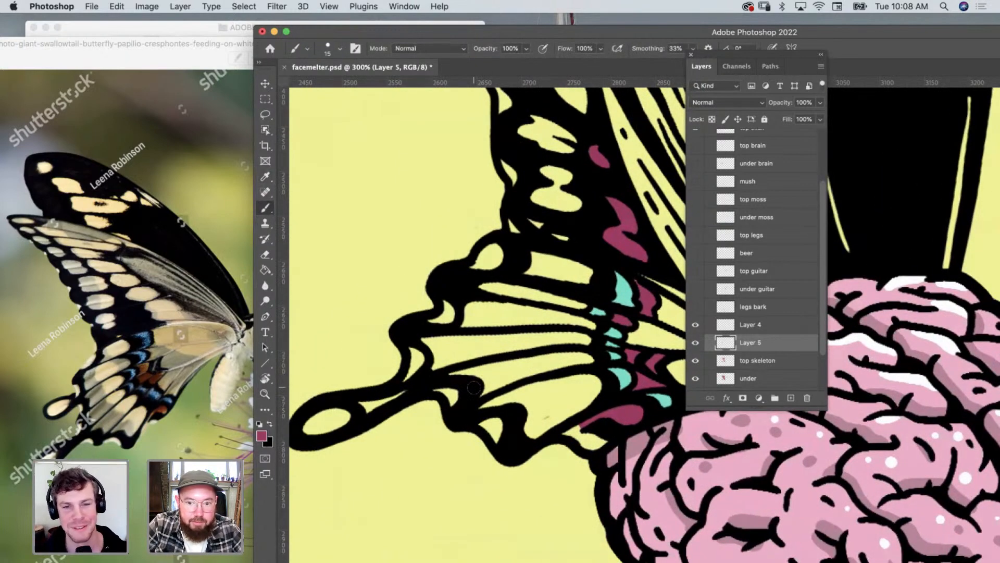
{"action": "key", "text": "i"}
{"action": "left_click", "coordinate": [624, 291]}
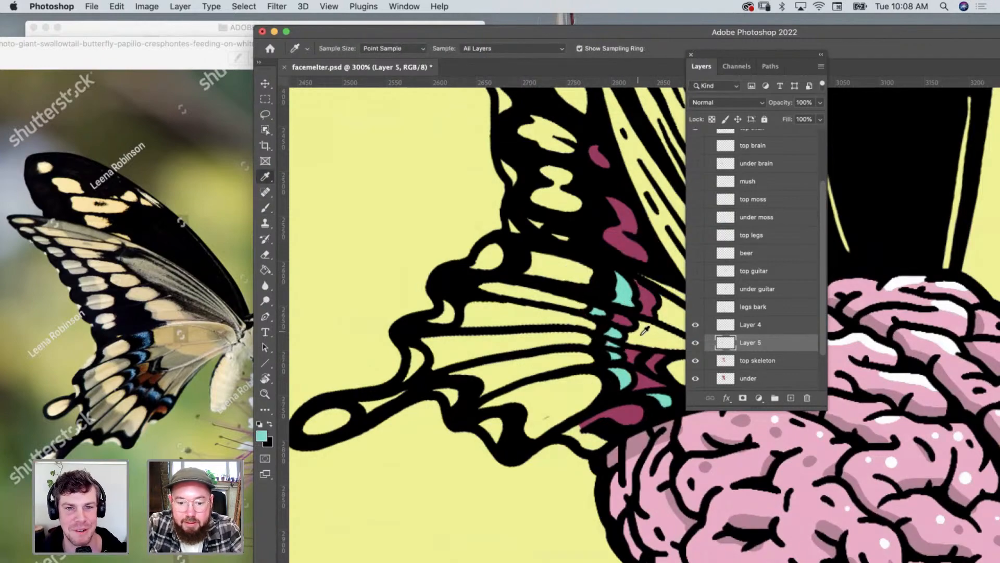
{"action": "key", "text": "b"}
{"action": "scroll", "coordinate": [465, 336], "scroll_direction": "up", "scroll_amount": 7}
{"action": "scroll", "coordinate": [465, 336], "scroll_direction": "right", "scroll_amount": 6}
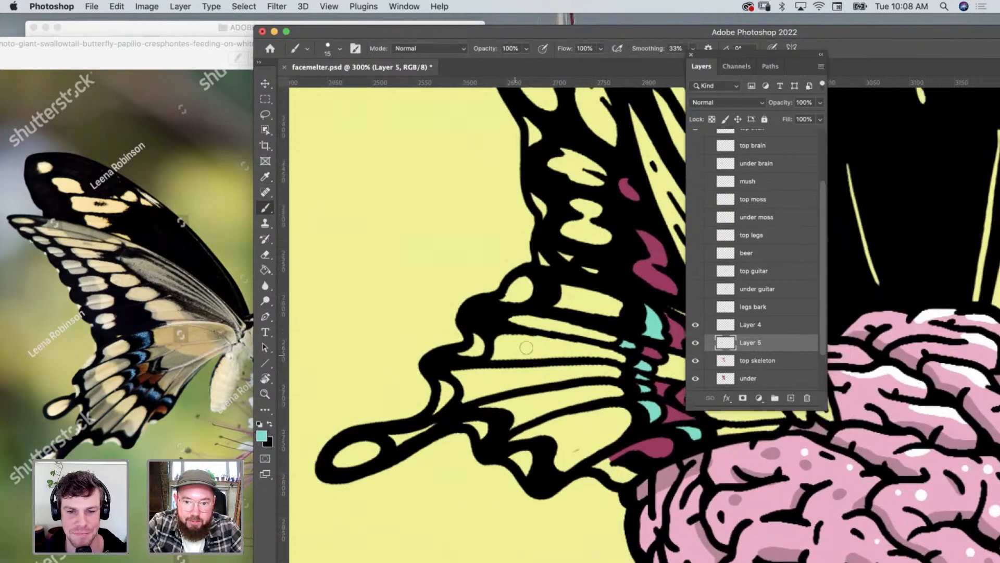
{"action": "scroll", "coordinate": [539, 344], "scroll_direction": "up", "scroll_amount": 10}
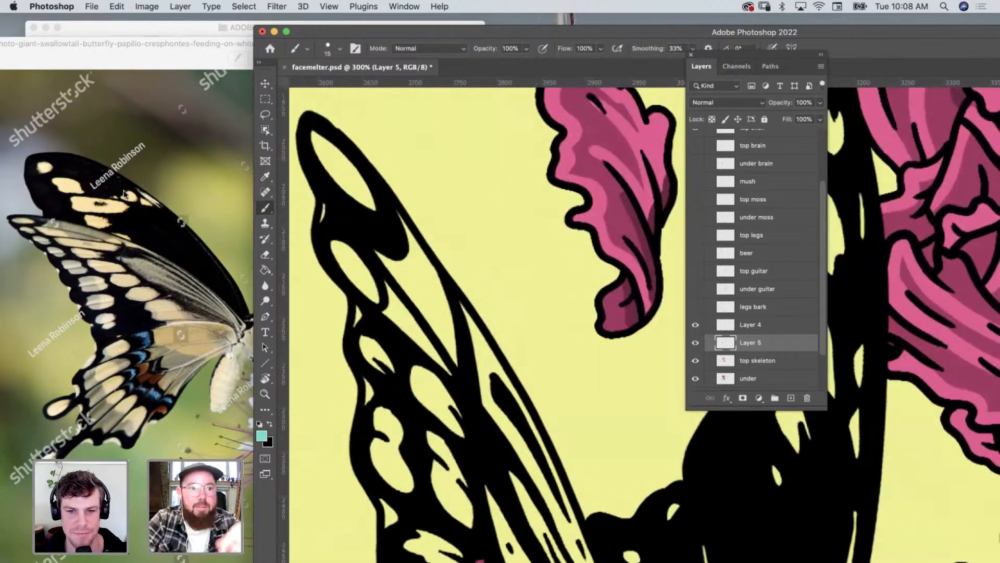
Browse the photos in the ADOBE LIVE REF folder, open IMG_0290.jpg and enlarge its butterflies as a colour reference.
{"action": "double_click", "coordinate": [89, 61]}
{"action": "left_click", "coordinate": [23, 45]}
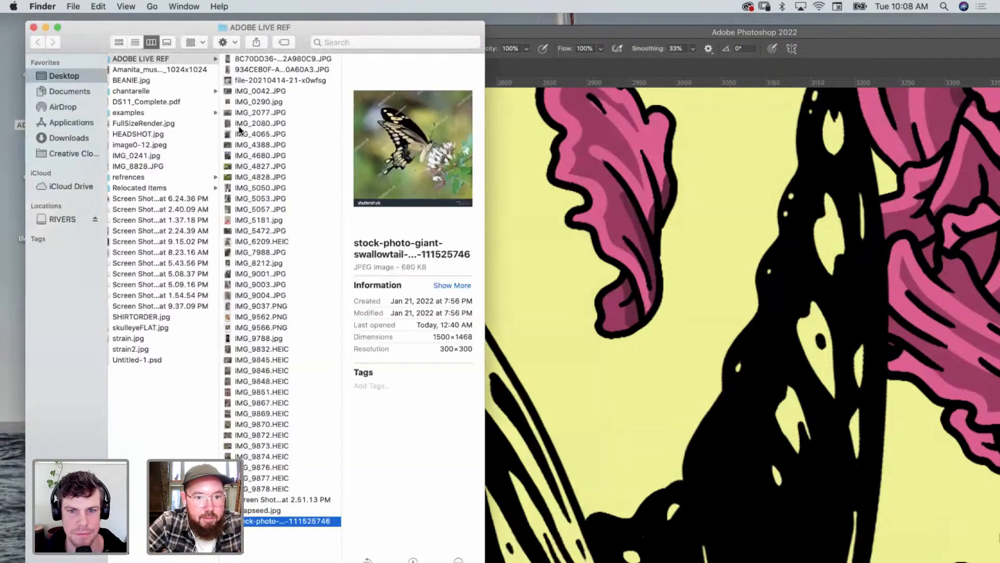
{"action": "left_click", "coordinate": [299, 61]}
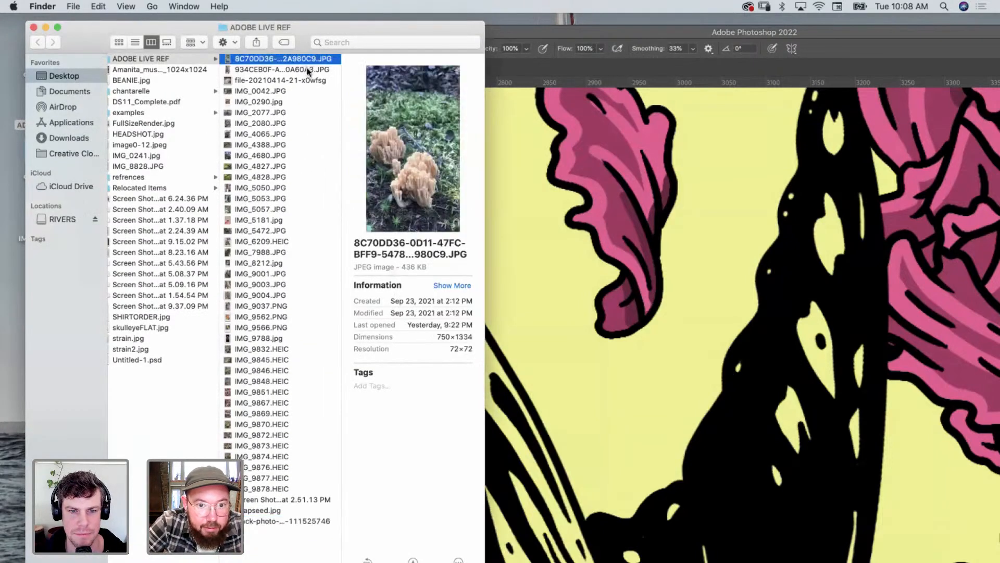
{"action": "left_click", "coordinate": [286, 73]}
{"action": "left_click", "coordinate": [288, 82]}
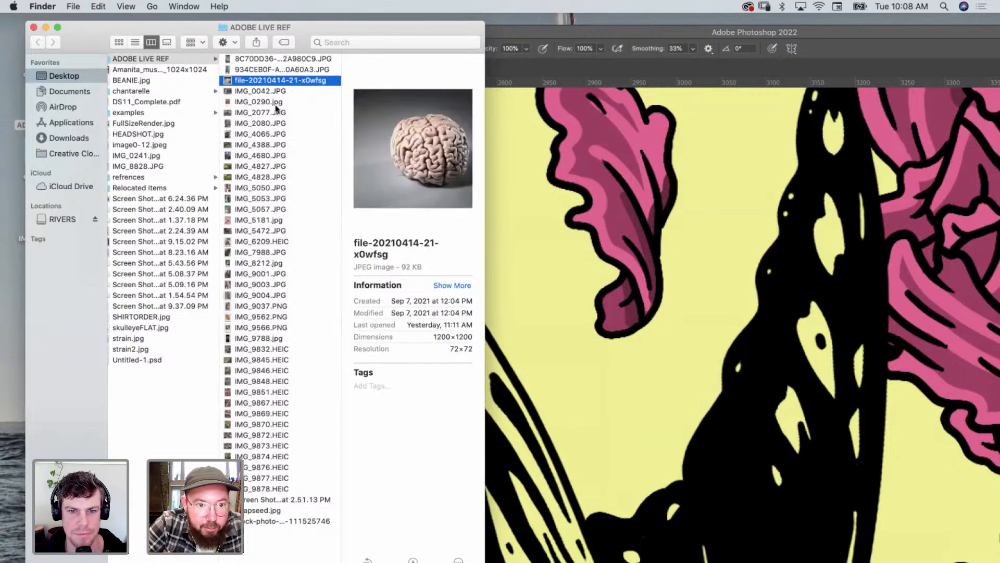
{"action": "left_click", "coordinate": [275, 94]}
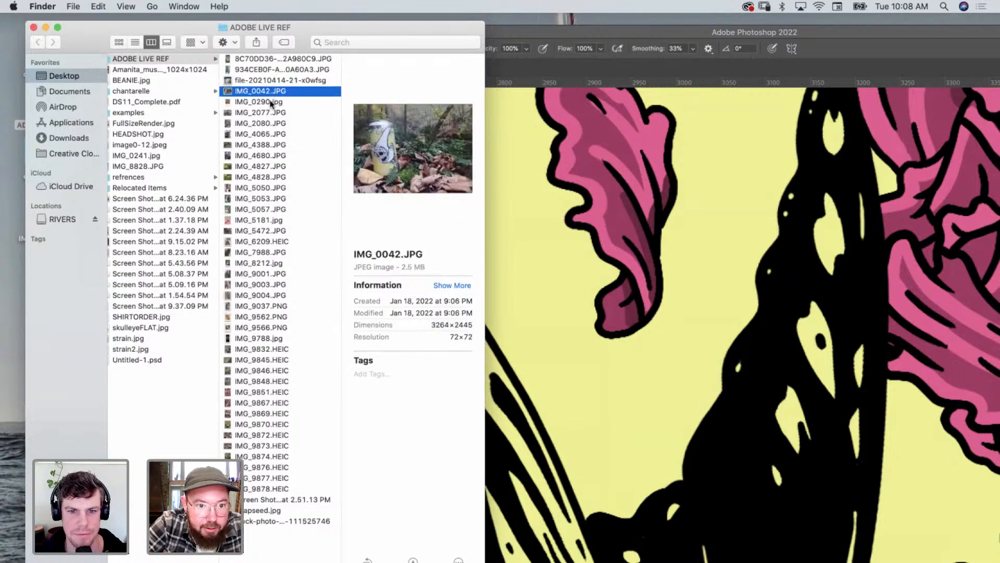
{"action": "left_click", "coordinate": [270, 104]}
{"action": "double_click", "coordinate": [270, 105]}
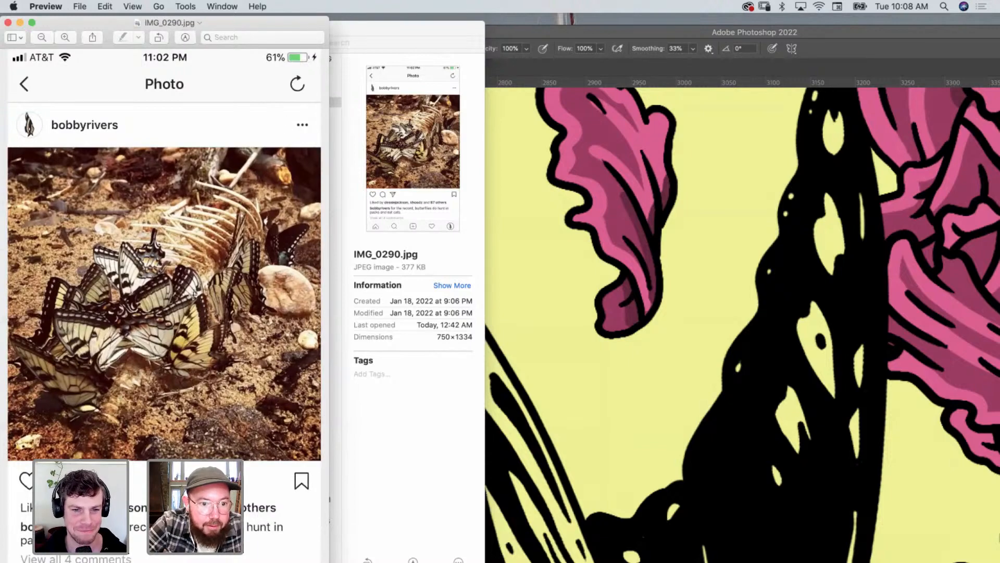
{"action": "scroll", "coordinate": [198, 291], "scroll_direction": "up", "scroll_amount": 5}
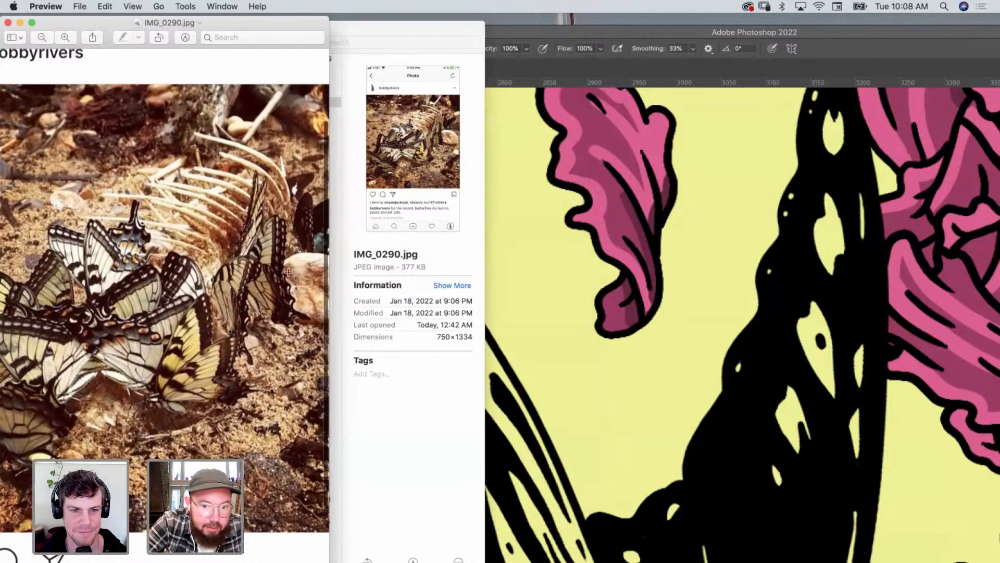
Switch back to Photoshop, sample the dark magenta from the spots at the upper wing's inner base and ready the Brush.
{"action": "left_click", "coordinate": [551, 285]}
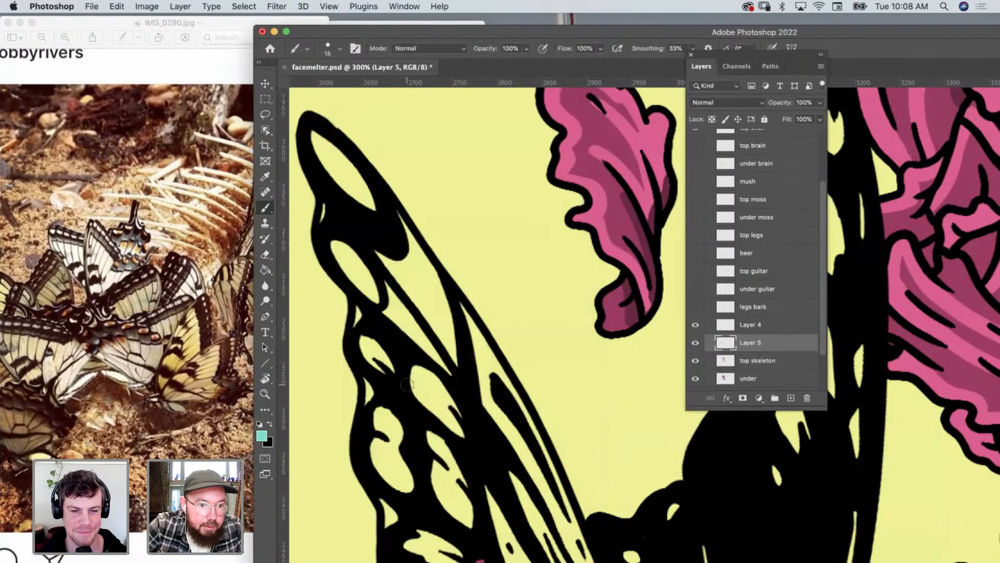
{"action": "scroll", "coordinate": [406, 385], "scroll_direction": "left", "scroll_amount": 3}
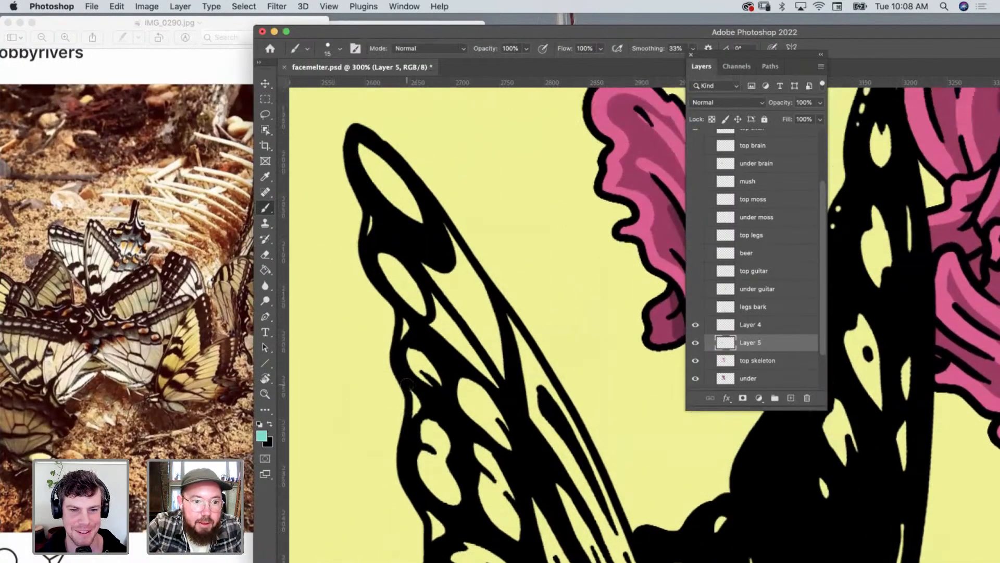
{"action": "scroll", "coordinate": [407, 384], "scroll_direction": "right", "scroll_amount": 4}
{"action": "scroll", "coordinate": [407, 385], "scroll_direction": "down", "scroll_amount": 5}
{"action": "scroll", "coordinate": [407, 385], "scroll_direction": "left", "scroll_amount": 2}
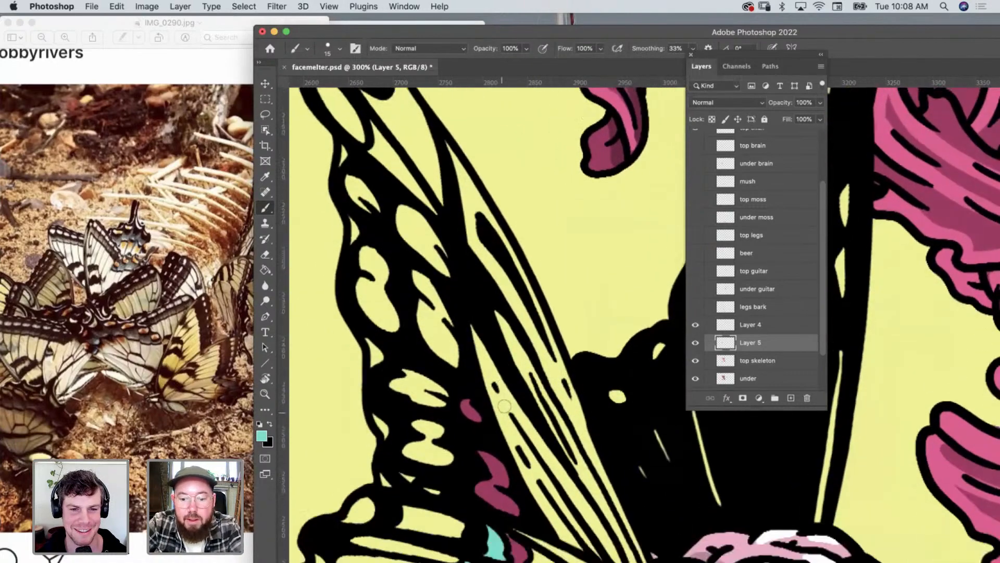
{"action": "key", "text": "i"}
{"action": "left_click", "coordinate": [502, 435]}
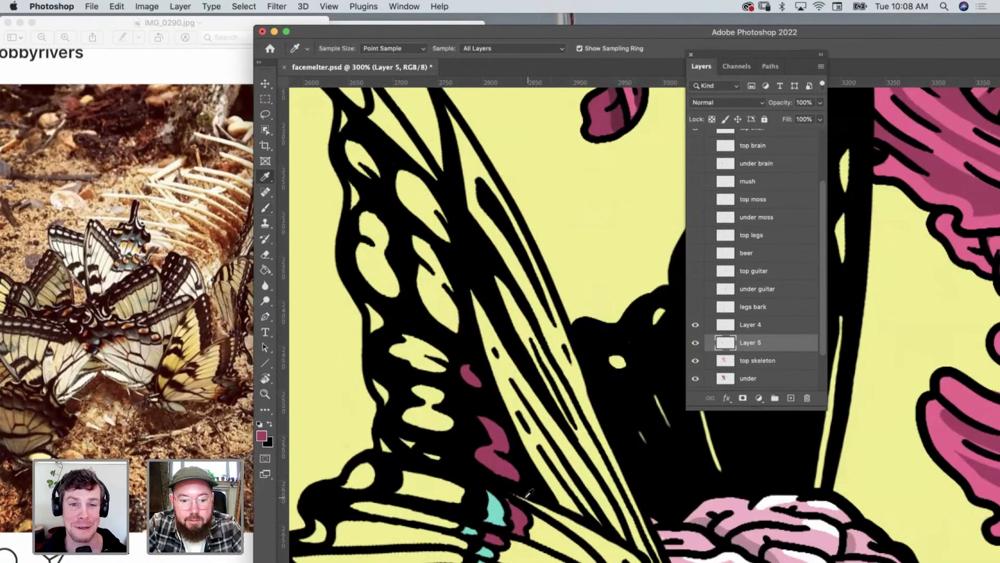
{"action": "key", "text": "b"}
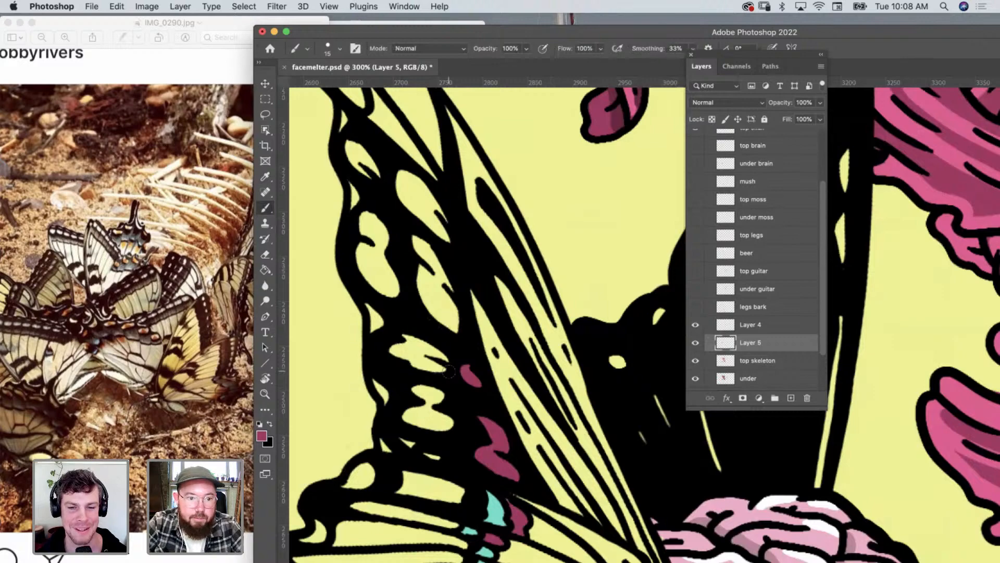
Paint dark magenta along the outer side of the upper wing's edge spots, from the tip down, including the tiny notches between them.
{"action": "scroll", "coordinate": [449, 371], "scroll_direction": "up", "scroll_amount": 2}
{"action": "scroll", "coordinate": [449, 371], "scroll_direction": "left", "scroll_amount": 2}
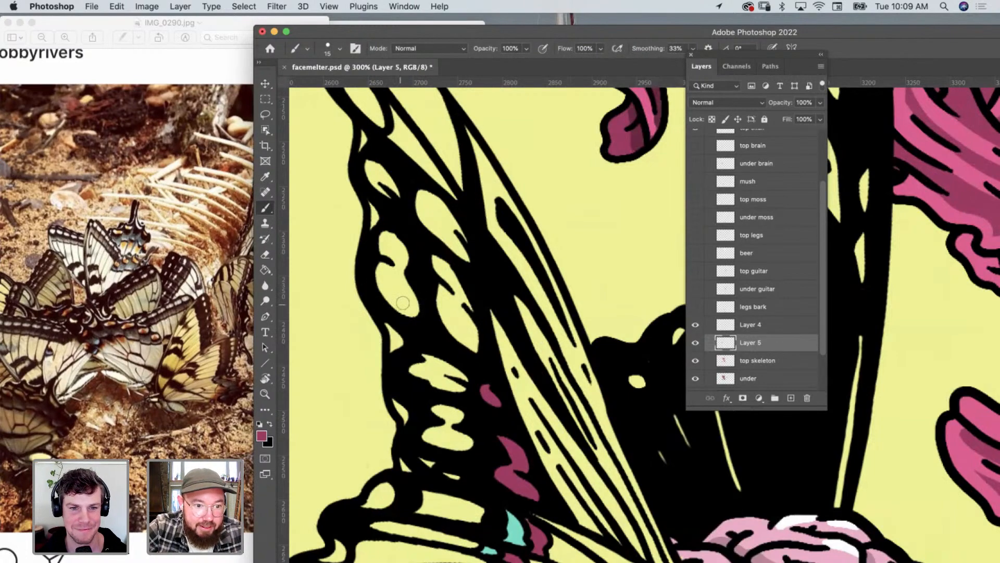
{"action": "scroll", "coordinate": [415, 270], "scroll_direction": "up", "scroll_amount": 5}
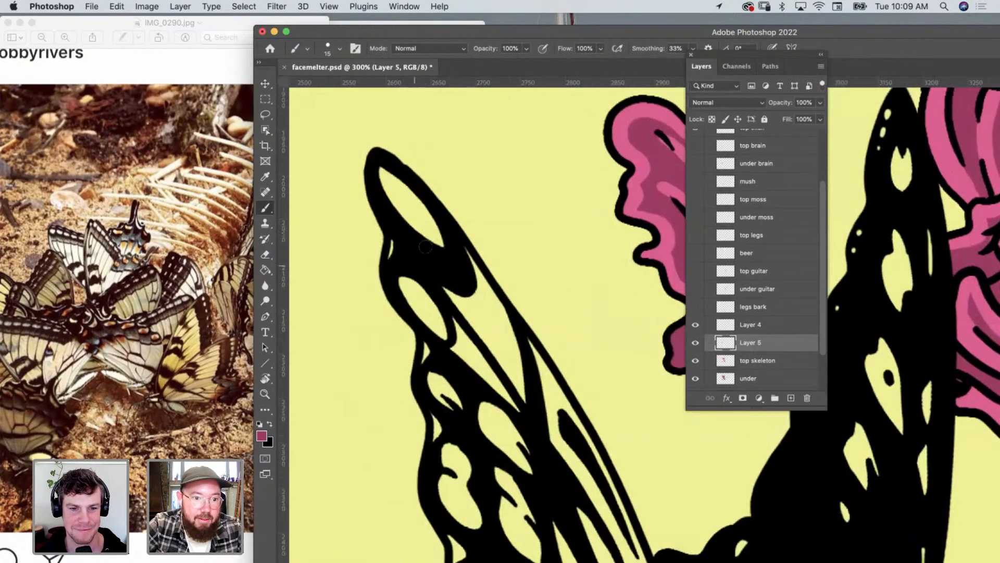
{"action": "mouse_move", "coordinate": [392, 180]}
{"action": "left_mouse_down"}
{"action": "mouse_move", "coordinate": [385, 164]}
{"action": "mouse_move", "coordinate": [393, 216]}
{"action": "mouse_move", "coordinate": [406, 187]}
{"action": "mouse_move", "coordinate": [392, 180]}
{"action": "mouse_move", "coordinate": [399, 229]}
{"action": "left_mouse_up"}
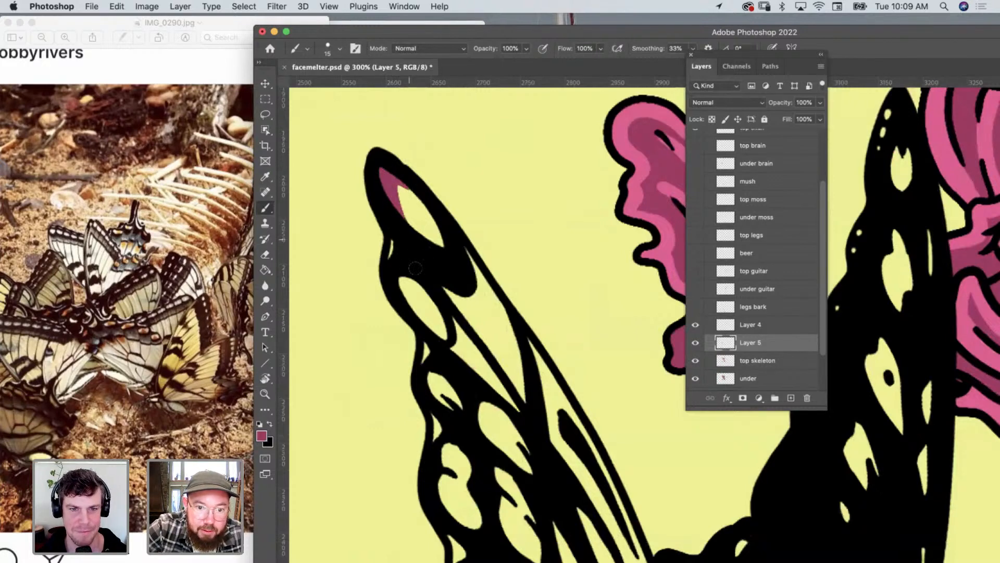
{"action": "left_click_drag", "start_coordinate": [403, 279], "coordinate": [432, 328]}
{"action": "scroll", "coordinate": [437, 308], "scroll_direction": "down", "scroll_amount": 5}
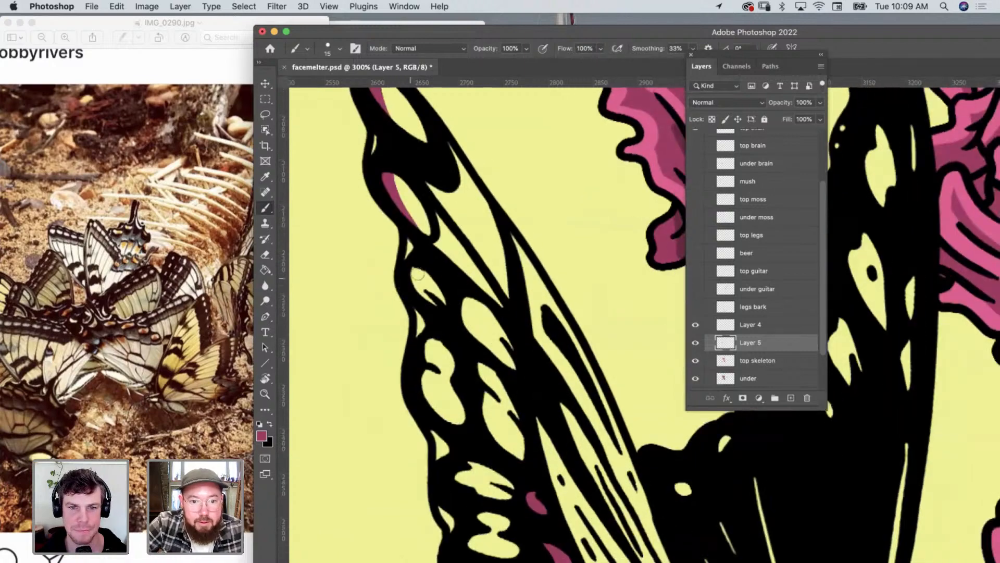
{"action": "mouse_move", "coordinate": [426, 344]}
{"action": "left_mouse_down"}
{"action": "mouse_move", "coordinate": [428, 391]}
{"action": "mouse_move", "coordinate": [453, 417]}
{"action": "left_mouse_up"}
{"action": "scroll", "coordinate": [454, 365], "scroll_direction": "down", "scroll_amount": 5}
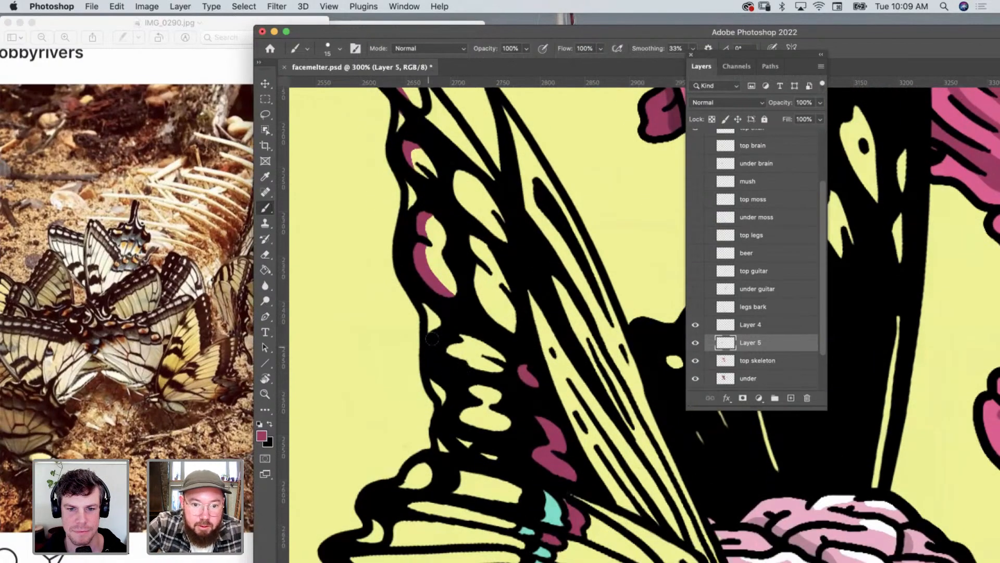
{"action": "mouse_move", "coordinate": [433, 338]}
{"action": "left_mouse_down"}
{"action": "mouse_move", "coordinate": [432, 318]}
{"action": "mouse_move", "coordinate": [444, 325]}
{"action": "mouse_move", "coordinate": [442, 395]}
{"action": "left_mouse_up"}
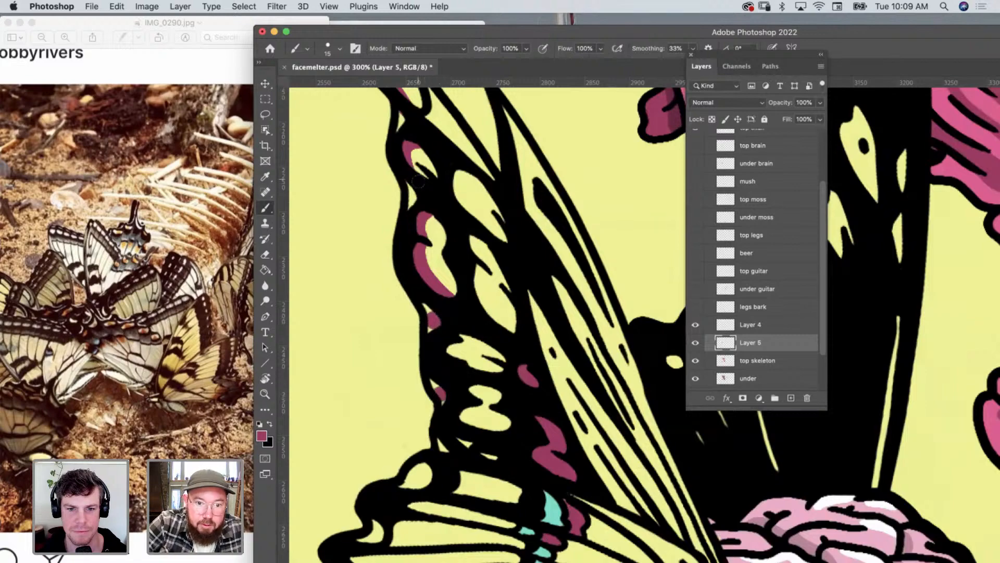
{"action": "left_click_drag", "start_coordinate": [419, 180], "coordinate": [409, 196]}
{"action": "scroll", "coordinate": [417, 201], "scroll_direction": "up", "scroll_amount": 5}
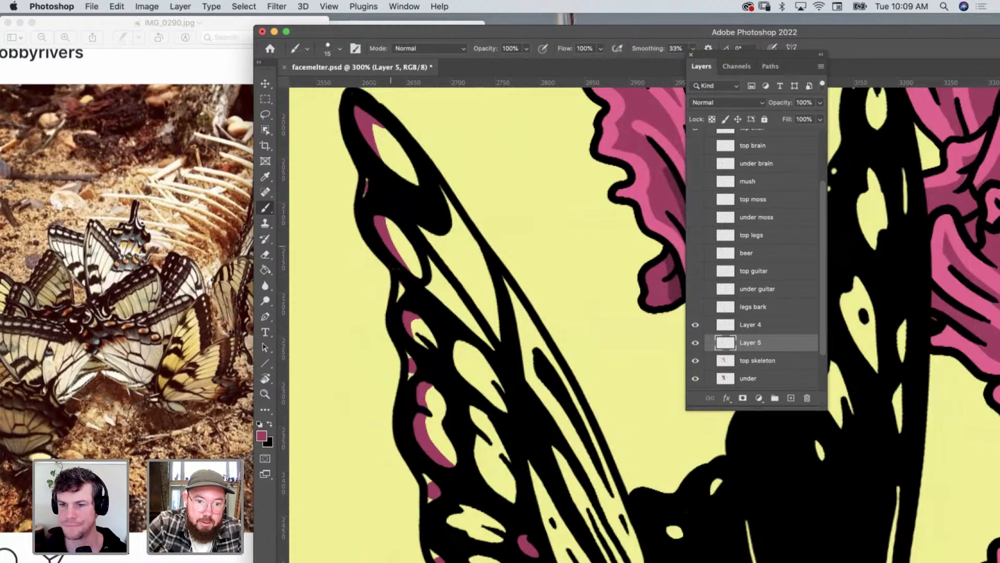
Paint the small spots along the lower wing's scalloped edge and most of the tail's oval dark magenta.
{"action": "scroll", "coordinate": [412, 313], "scroll_direction": "down", "scroll_amount": 8}
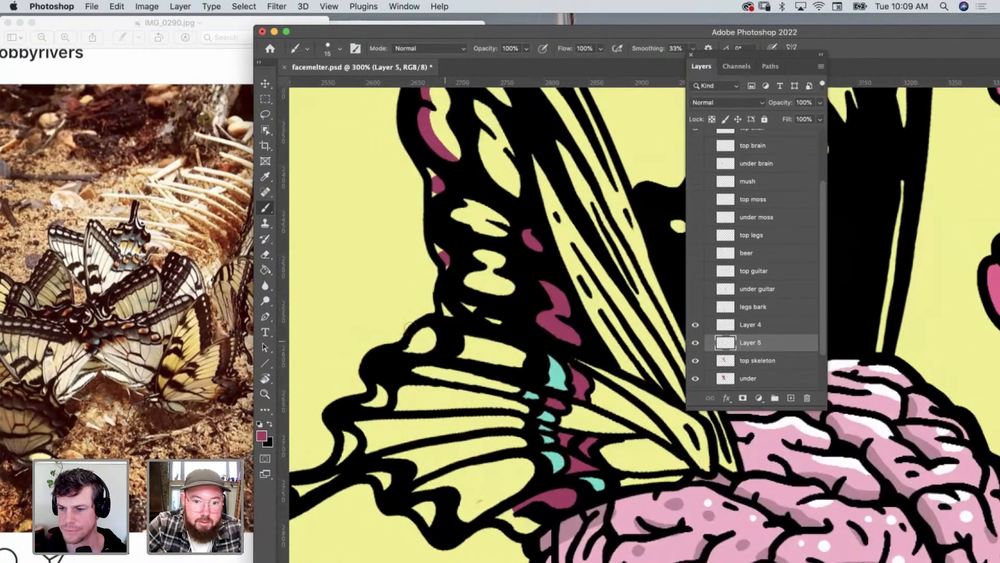
{"action": "left_click_drag", "start_coordinate": [428, 341], "coordinate": [424, 342]}
{"action": "left_click_drag", "start_coordinate": [379, 396], "coordinate": [381, 400]}
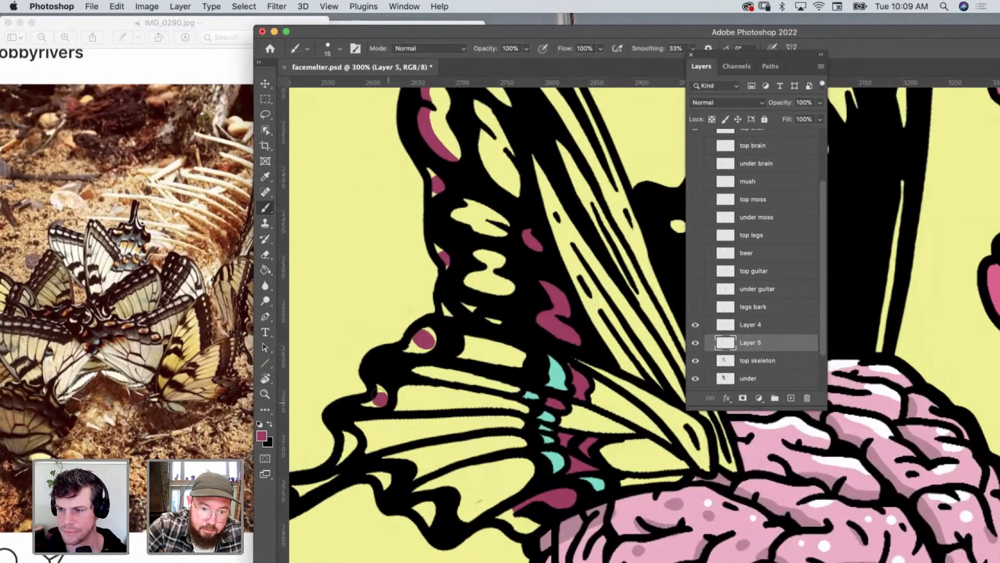
{"action": "left_click_drag", "start_coordinate": [357, 439], "coordinate": [348, 444]}
{"action": "left_click_drag", "start_coordinate": [384, 474], "coordinate": [387, 477]}
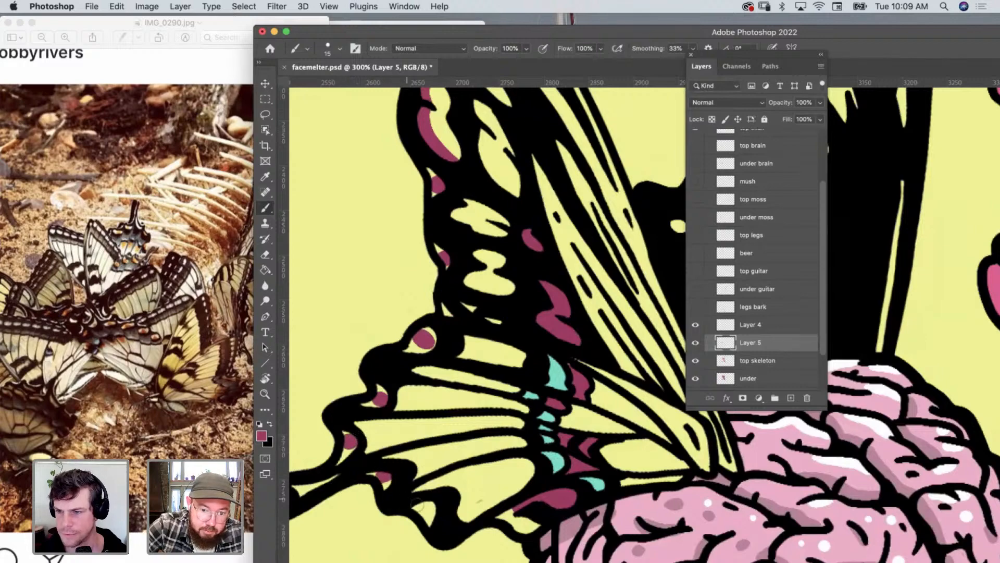
{"action": "left_click_drag", "start_coordinate": [431, 503], "coordinate": [427, 507]}
{"action": "scroll", "coordinate": [427, 508], "scroll_direction": "left", "scroll_amount": 1}
{"action": "scroll", "coordinate": [428, 508], "scroll_direction": "left", "scroll_amount": 5}
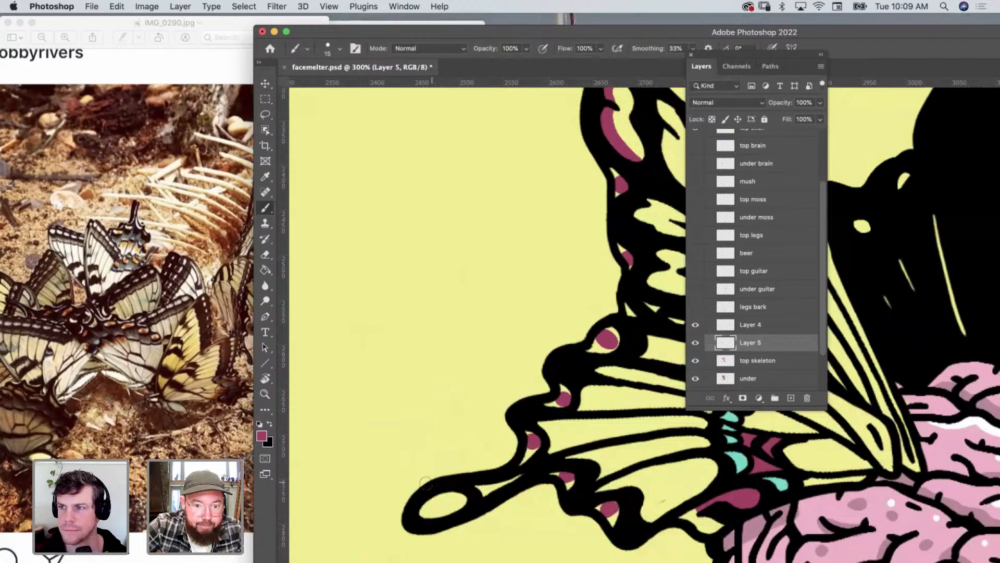
{"action": "mouse_move", "coordinate": [426, 503]}
{"action": "left_mouse_down"}
{"action": "mouse_move", "coordinate": [438, 513]}
{"action": "mouse_move", "coordinate": [435, 502]}
{"action": "mouse_move", "coordinate": [447, 500]}
{"action": "mouse_move", "coordinate": [440, 508]}
{"action": "left_mouse_up"}
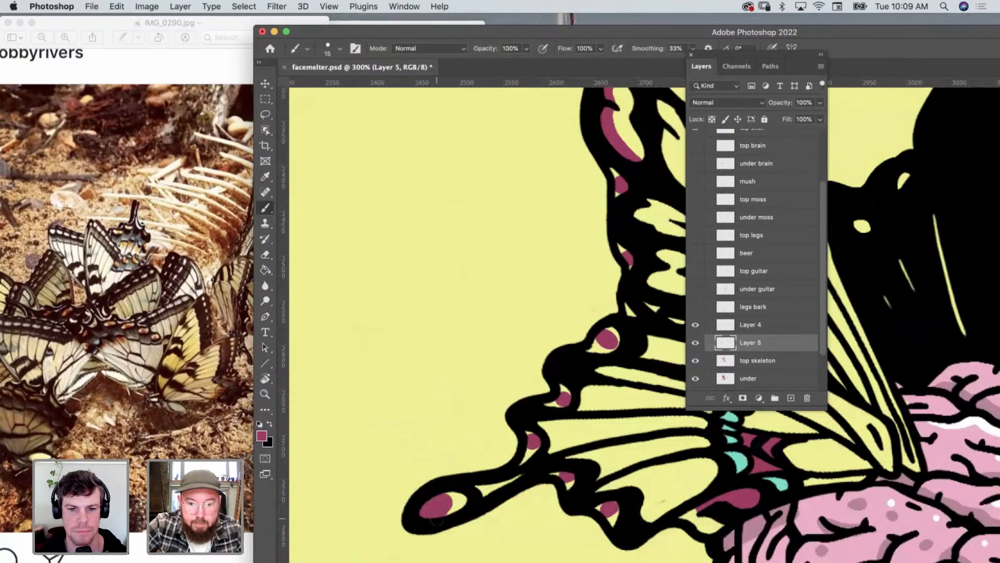
Sample the lower wing's teal and shade the outer ends of the upper wing's inner row of cells with it.
{"action": "scroll", "coordinate": [437, 515], "scroll_direction": "right", "scroll_amount": 10}
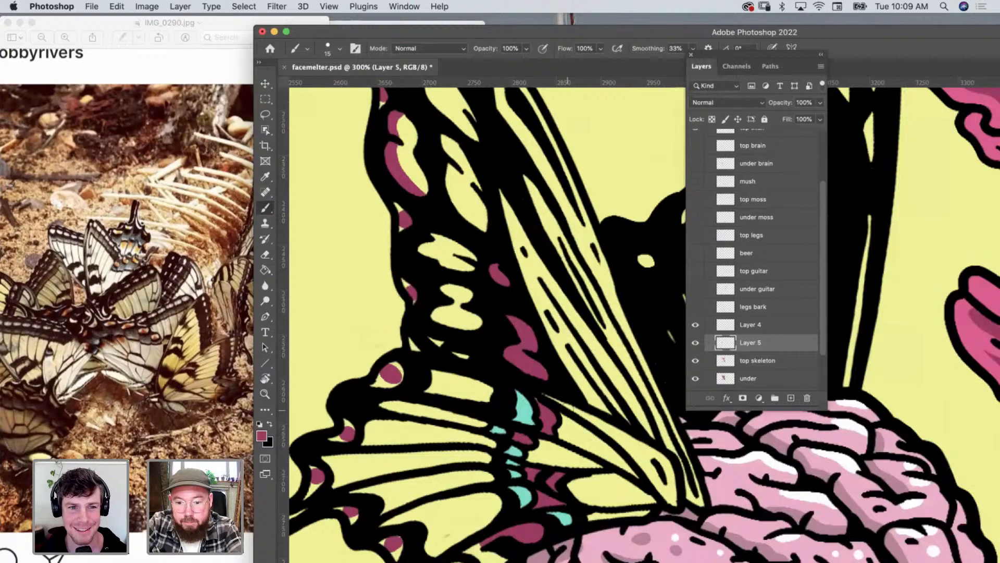
{"action": "left_click", "coordinate": [527, 403], "text": "alt"}
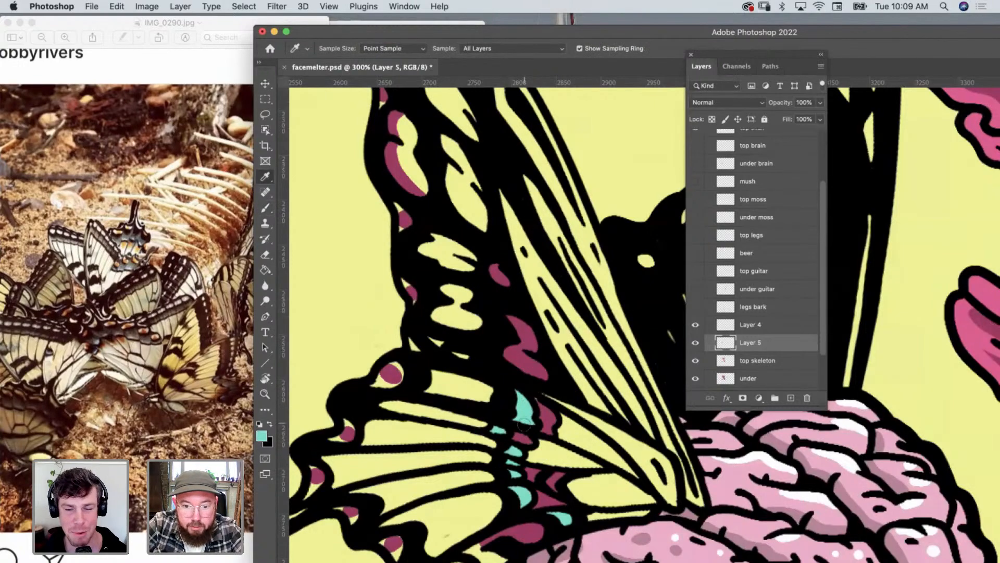
{"action": "scroll", "coordinate": [525, 425], "scroll_direction": "up", "scroll_amount": 5}
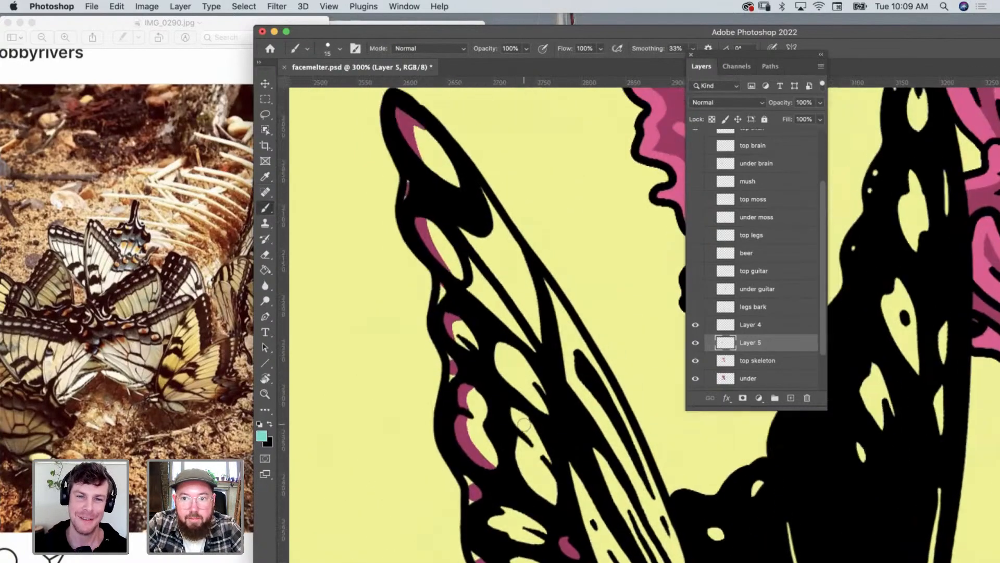
{"action": "scroll", "coordinate": [524, 425], "scroll_direction": "down", "scroll_amount": 3}
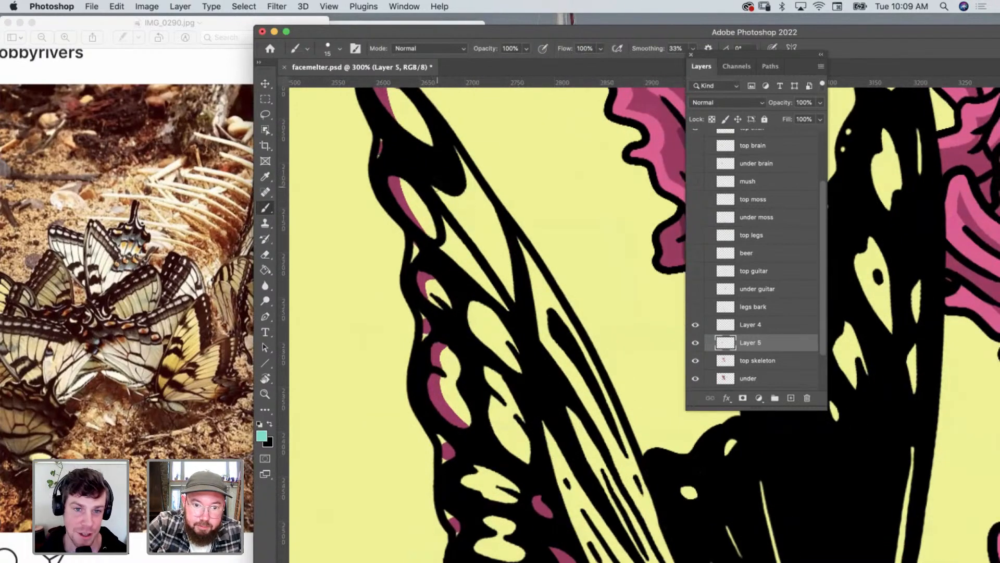
{"action": "mouse_move", "coordinate": [438, 191]}
{"action": "left_mouse_down"}
{"action": "mouse_move", "coordinate": [466, 199]}
{"action": "mouse_move", "coordinate": [462, 160]}
{"action": "mouse_move", "coordinate": [446, 199]}
{"action": "mouse_move", "coordinate": [447, 251]}
{"action": "left_mouse_up"}
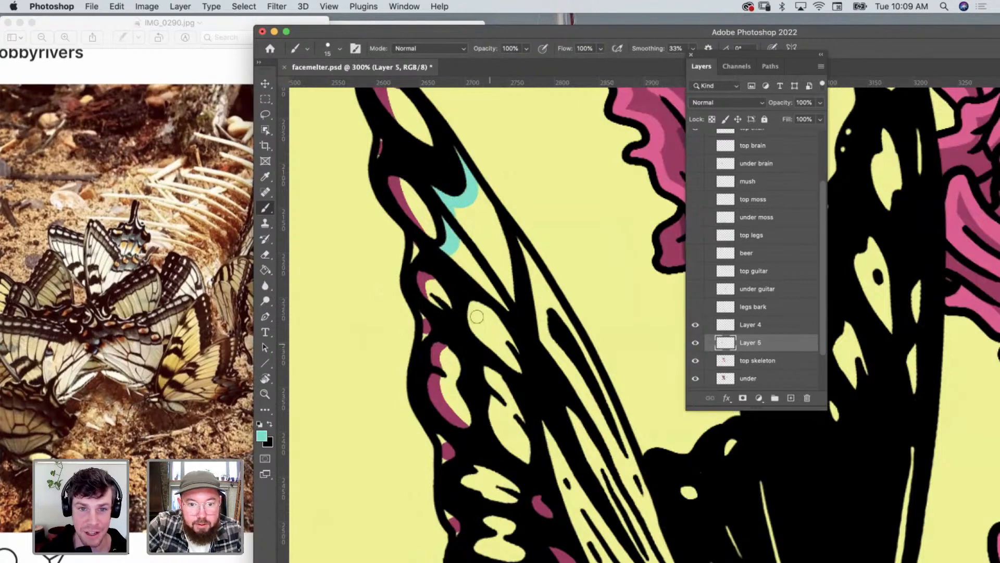
{"action": "mouse_move", "coordinate": [479, 308]}
{"action": "left_mouse_down"}
{"action": "mouse_move", "coordinate": [498, 317]}
{"action": "mouse_move", "coordinate": [484, 341]}
{"action": "mouse_move", "coordinate": [511, 451]}
{"action": "left_mouse_up"}
{"action": "scroll", "coordinate": [576, 498], "scroll_direction": "down", "scroll_amount": 5}
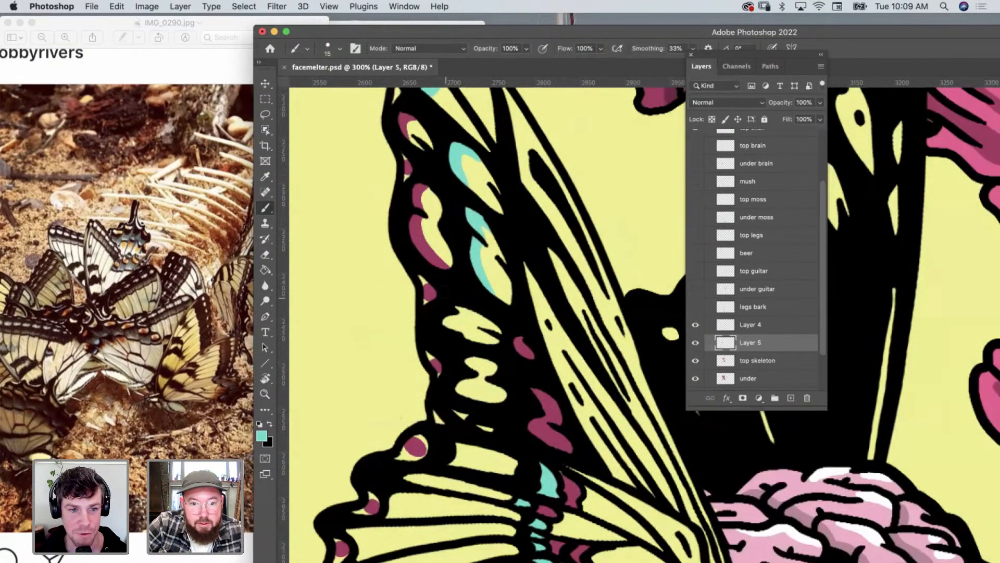
{"action": "left_click_drag", "start_coordinate": [463, 306], "coordinate": [453, 332]}
{"action": "mouse_move", "coordinate": [493, 364]}
{"action": "left_mouse_down"}
{"action": "mouse_move", "coordinate": [465, 361]}
{"action": "mouse_move", "coordinate": [483, 375]}
{"action": "mouse_move", "coordinate": [457, 390]}
{"action": "left_mouse_up"}
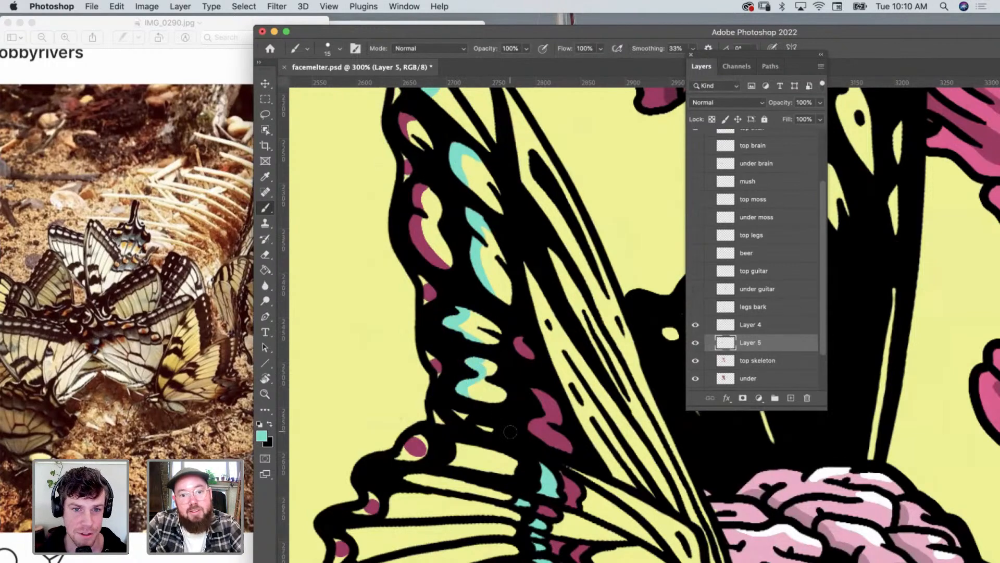
Shade the outer ends of the lower wing's two uppermost cells teal, undoing the stroke that spills into the cell below.
{"action": "scroll", "coordinate": [510, 431], "scroll_direction": "down", "scroll_amount": 5}
{"action": "mouse_move", "coordinate": [468, 316]}
{"action": "left_mouse_down"}
{"action": "mouse_move", "coordinate": [449, 345]}
{"action": "mouse_move", "coordinate": [415, 348]}
{"action": "mouse_move", "coordinate": [463, 371]}
{"action": "left_mouse_up"}
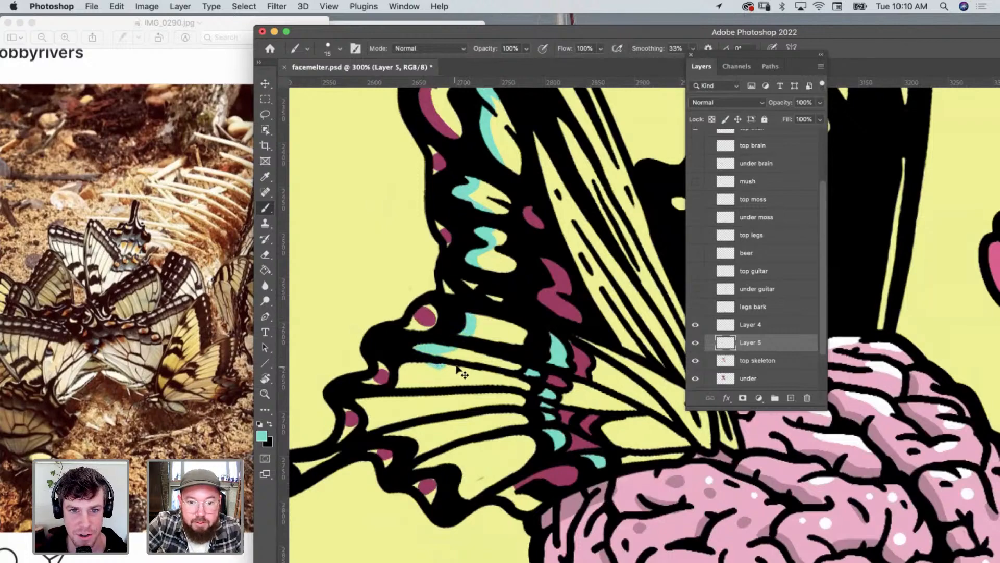
{"action": "key", "text": "super+z"}
{"action": "mouse_move", "coordinate": [471, 309]}
{"action": "left_mouse_down"}
{"action": "mouse_move", "coordinate": [465, 337]}
{"action": "mouse_move", "coordinate": [414, 348]}
{"action": "left_mouse_up"}
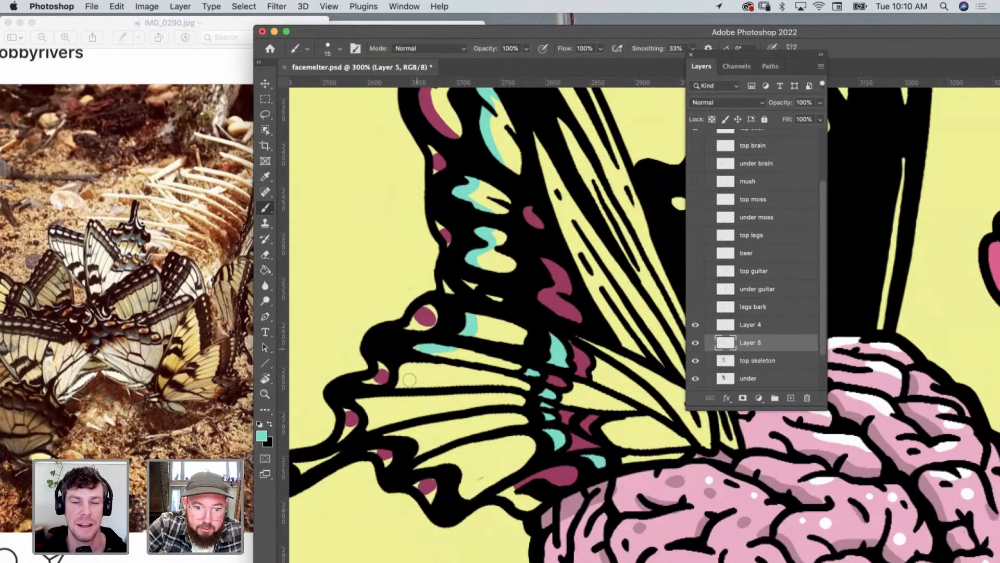
Undo the first teal stroke in the lower wing's third cell, then shade the remaining cells' outer ends with a size 9 brush.
{"action": "left_click_drag", "start_coordinate": [398, 384], "coordinate": [466, 369]}
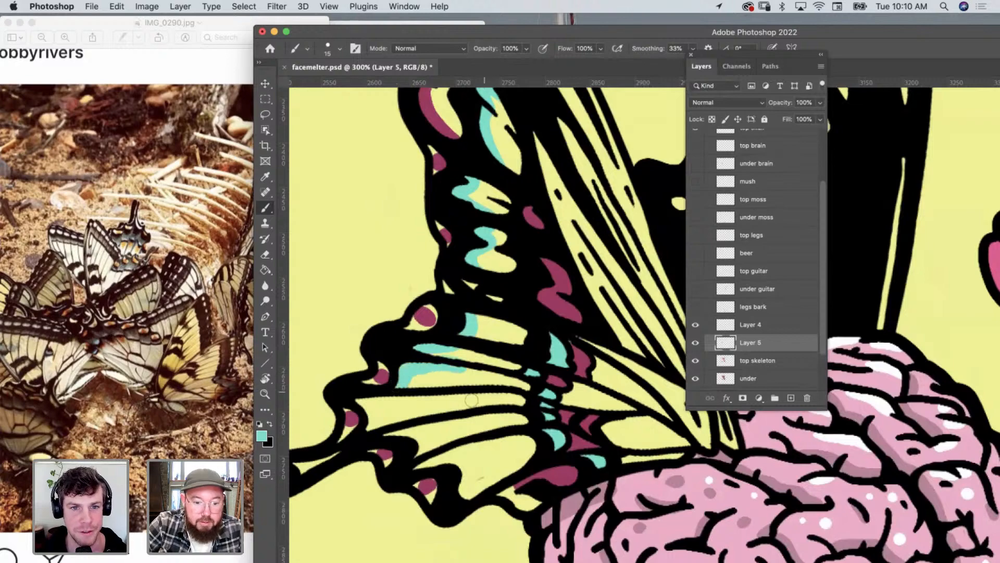
{"action": "key", "text": "super+z"}
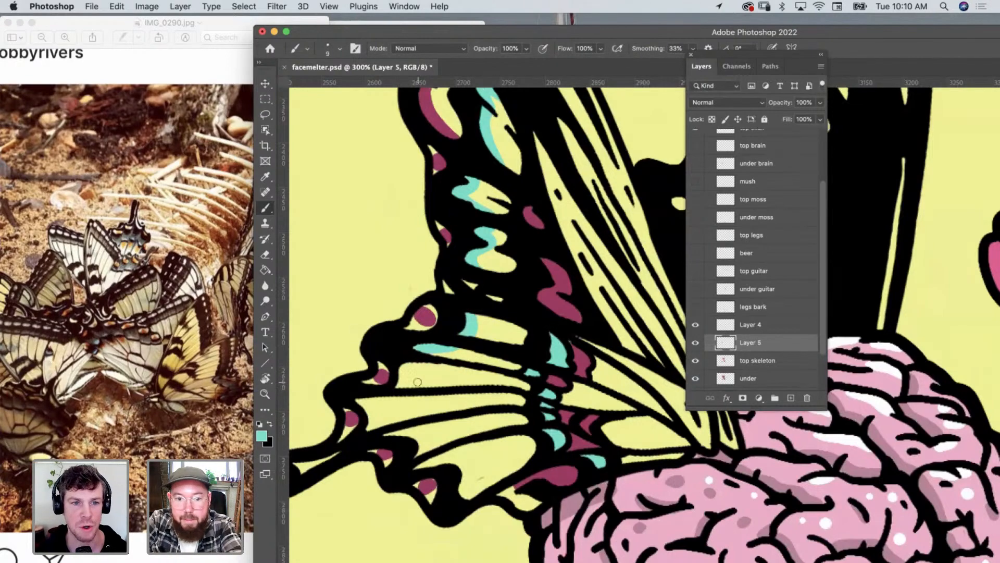
{"action": "mouse_move", "coordinate": [398, 386]}
{"action": "left_mouse_down"}
{"action": "mouse_move", "coordinate": [431, 366]}
{"action": "mouse_move", "coordinate": [491, 375]}
{"action": "mouse_move", "coordinate": [411, 365]}
{"action": "mouse_move", "coordinate": [404, 375]}
{"action": "mouse_move", "coordinate": [424, 366]}
{"action": "mouse_move", "coordinate": [379, 415]}
{"action": "mouse_move", "coordinate": [372, 403]}
{"action": "mouse_move", "coordinate": [372, 427]}
{"action": "mouse_move", "coordinate": [425, 445]}
{"action": "mouse_move", "coordinate": [418, 426]}
{"action": "mouse_move", "coordinate": [420, 464]}
{"action": "mouse_move", "coordinate": [449, 461]}
{"action": "mouse_move", "coordinate": [463, 472]}
{"action": "mouse_move", "coordinate": [475, 492]}
{"action": "left_mouse_up"}
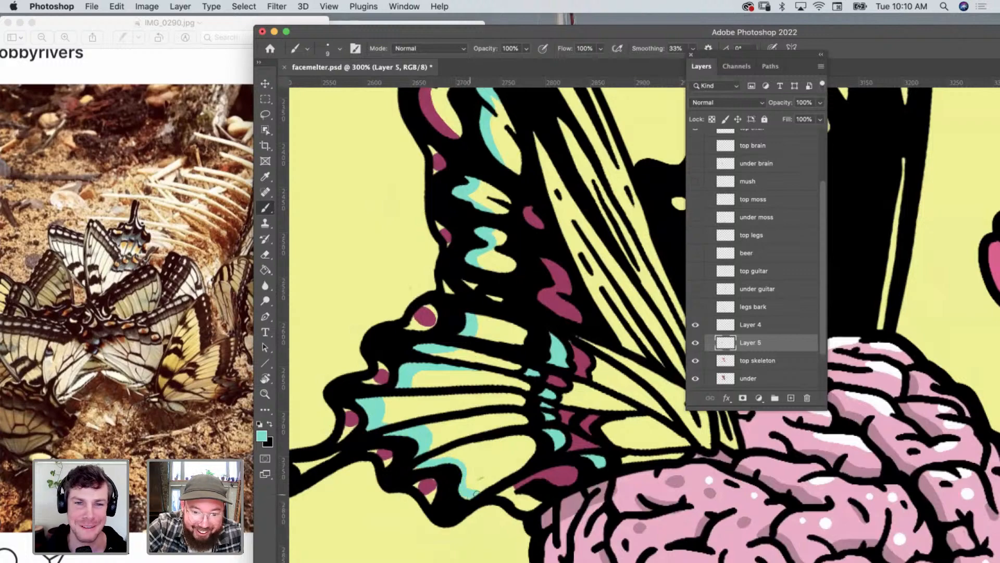
Add tapering teal streaks running inward from the shaded outer ends of the lower wing's cells.
{"action": "mouse_move", "coordinate": [439, 457]}
{"action": "left_mouse_down"}
{"action": "mouse_move", "coordinate": [463, 464]}
{"action": "mouse_move", "coordinate": [471, 484]}
{"action": "mouse_move", "coordinate": [480, 478]}
{"action": "left_mouse_up"}
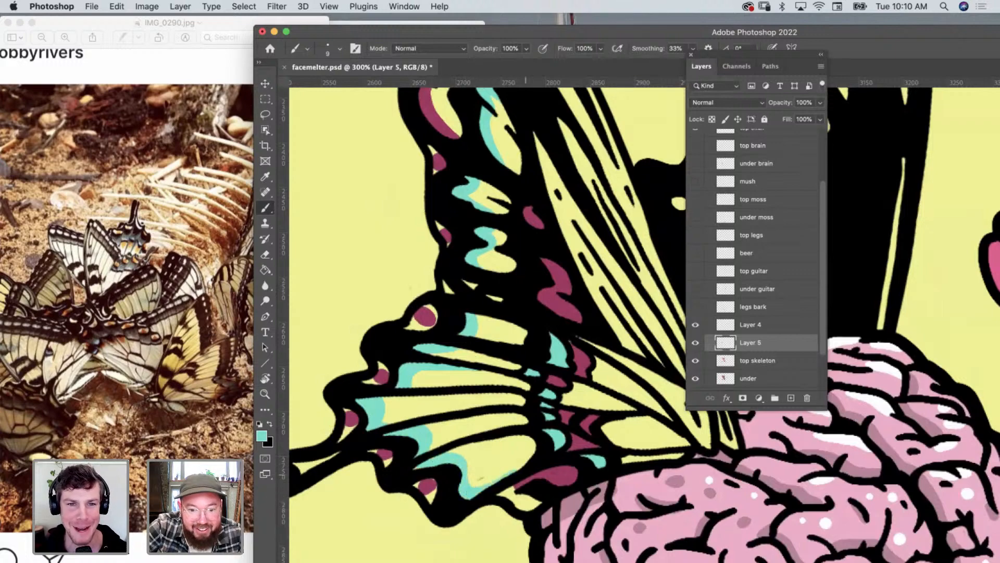
{"action": "left_click_drag", "start_coordinate": [385, 414], "coordinate": [422, 410]}
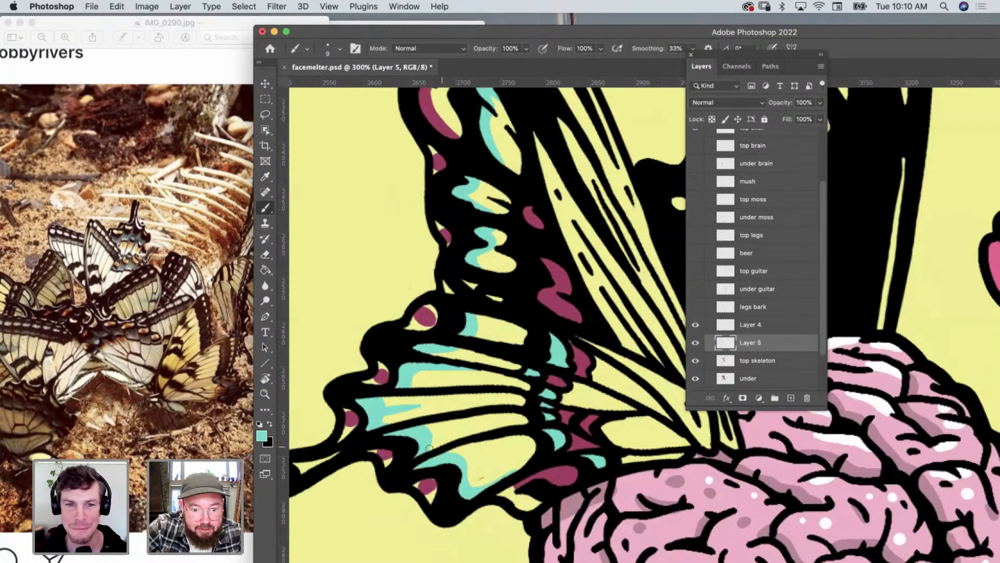
{"action": "left_click_drag", "start_coordinate": [468, 472], "coordinate": [513, 452]}
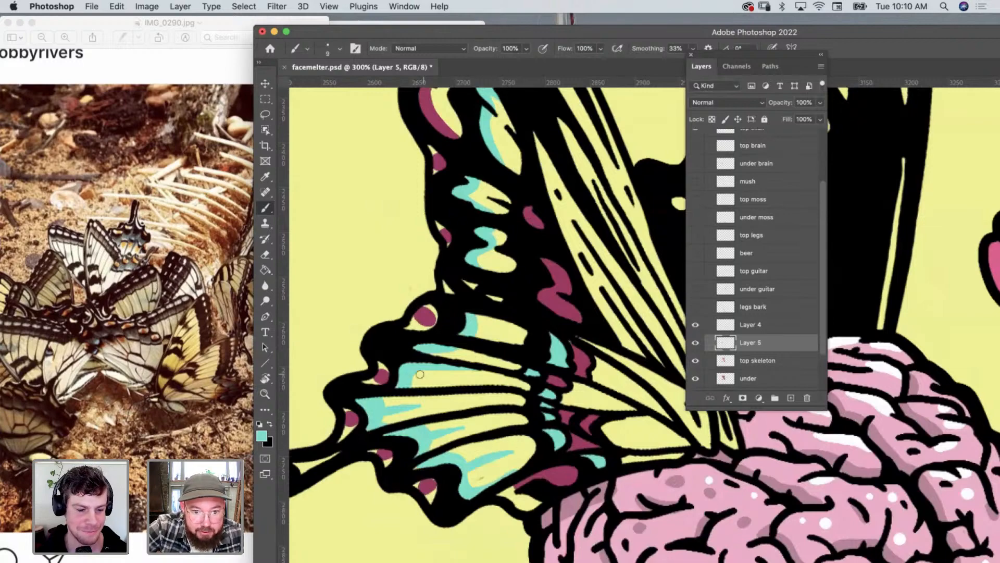
{"action": "left_click_drag", "start_coordinate": [420, 374], "coordinate": [437, 376]}
{"action": "mouse_move", "coordinate": [466, 333]}
{"action": "left_mouse_down"}
{"action": "mouse_move", "coordinate": [508, 336]}
{"action": "mouse_move", "coordinate": [528, 300]}
{"action": "left_mouse_up"}
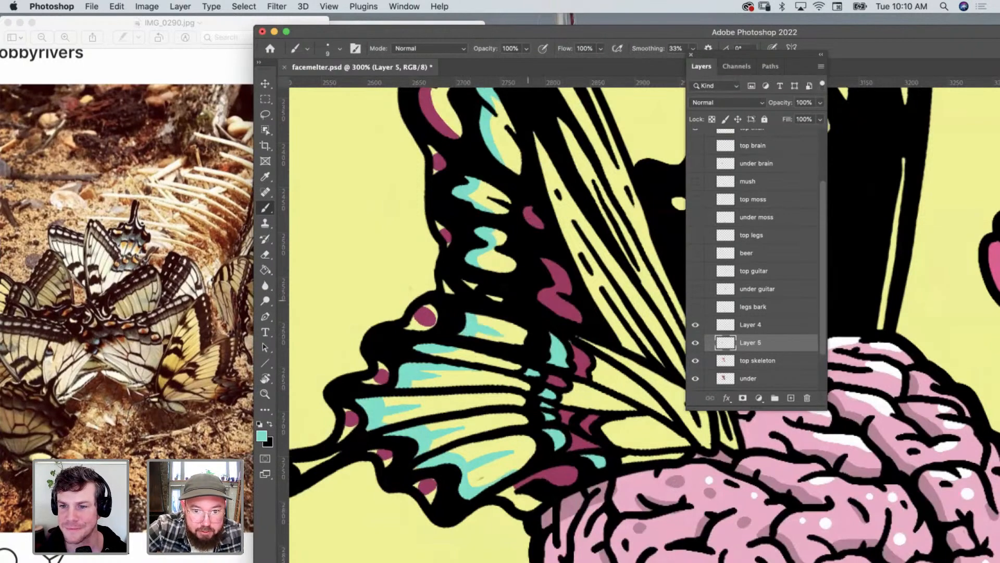
Extend the teal shading with short streaks into the cells of the near upper wing's inner row, up towards the wing tip.
{"action": "left_click_drag", "start_coordinate": [474, 258], "coordinate": [507, 261]}
{"action": "scroll", "coordinate": [552, 326], "scroll_direction": "up", "scroll_amount": 5}
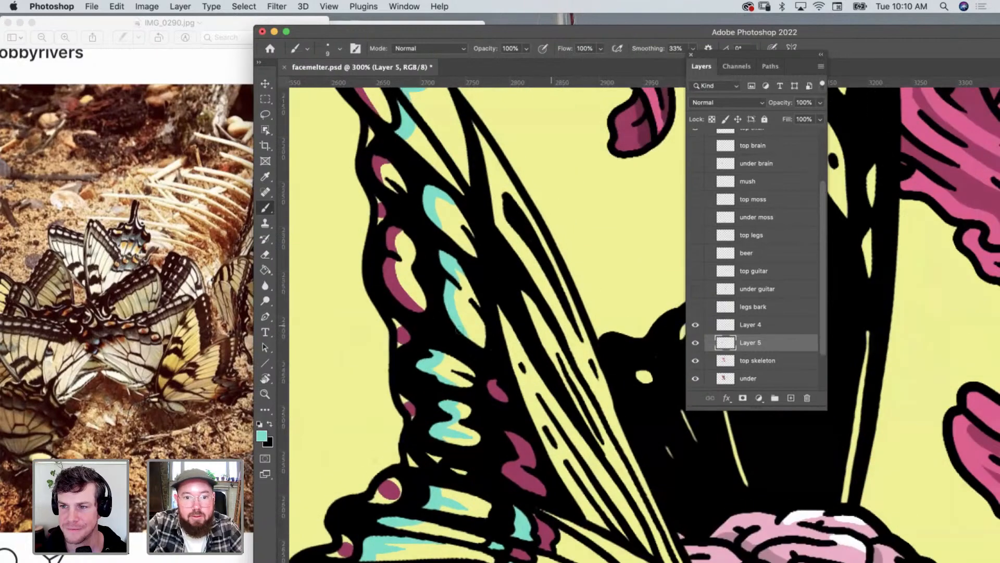
{"action": "left_click_drag", "start_coordinate": [458, 302], "coordinate": [467, 283]}
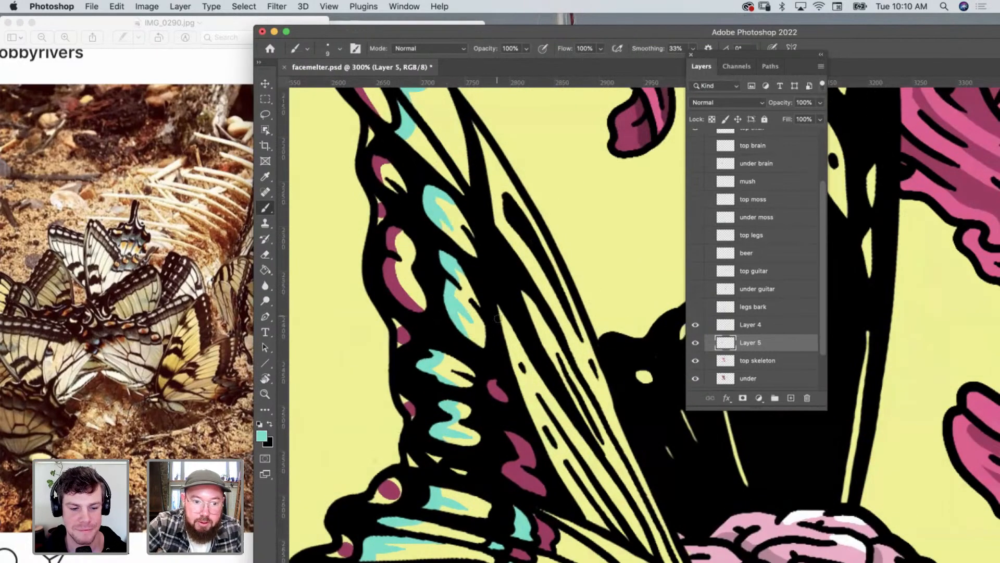
{"action": "scroll", "coordinate": [429, 203], "scroll_direction": "up", "scroll_amount": 5}
{"action": "mouse_move", "coordinate": [385, 241]}
{"action": "left_mouse_down"}
{"action": "mouse_move", "coordinate": [413, 295]}
{"action": "mouse_move", "coordinate": [385, 312]}
{"action": "left_mouse_up"}
{"action": "scroll", "coordinate": [480, 397], "scroll_direction": "down", "scroll_amount": 5}
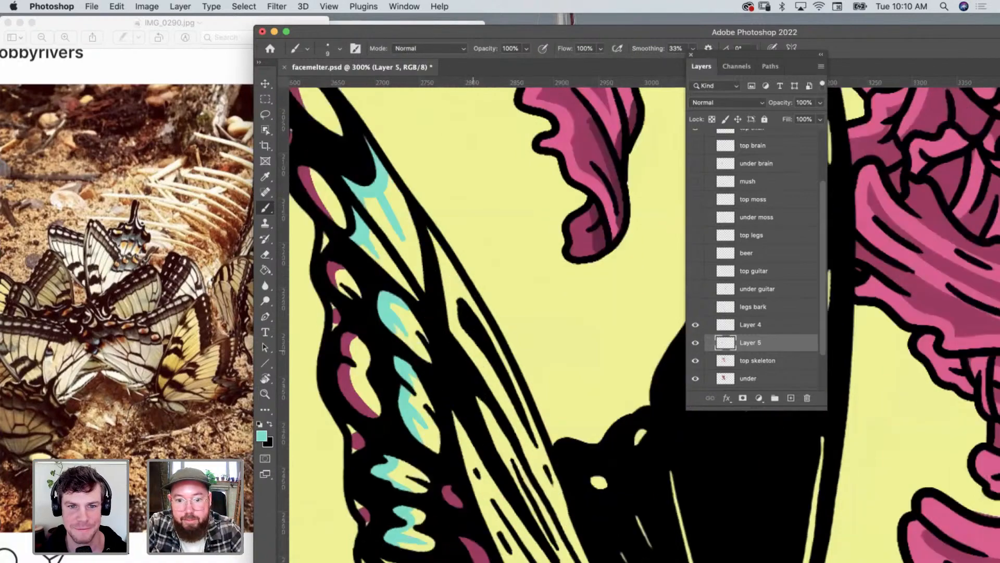
Paint teal stripes along the near upper wing's long inner cell and the upper edge of the lower wing's cell near the brain.
{"action": "left_click_drag", "start_coordinate": [394, 285], "coordinate": [541, 518]}
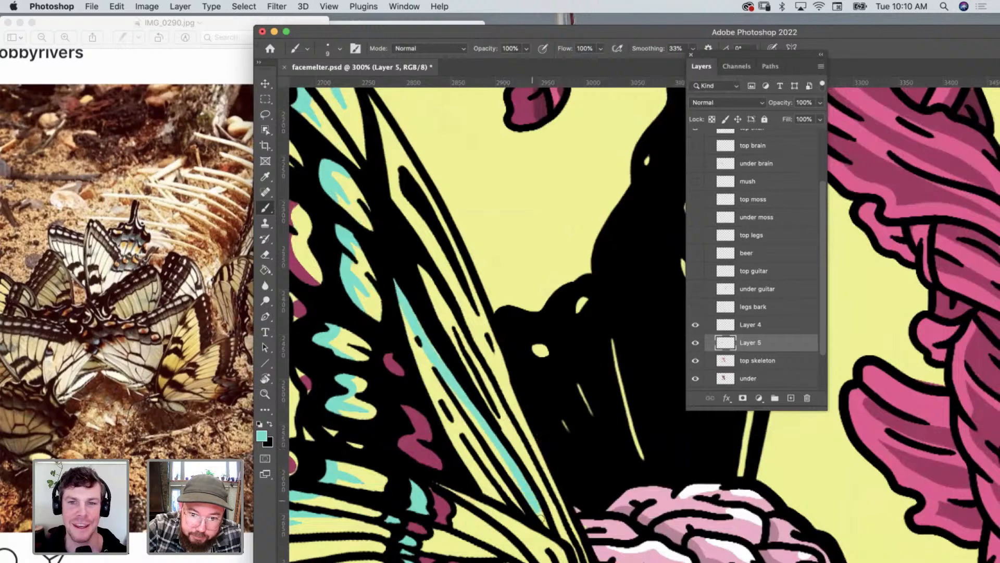
{"action": "scroll", "coordinate": [530, 443], "scroll_direction": "down", "scroll_amount": 4}
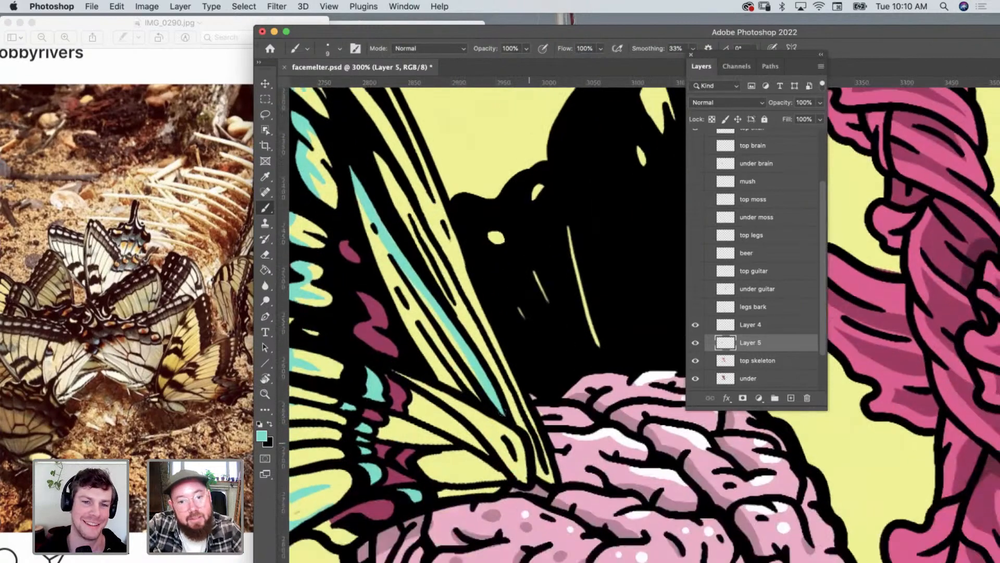
{"action": "mouse_move", "coordinate": [399, 372]}
{"action": "left_mouse_down"}
{"action": "mouse_move", "coordinate": [510, 431]}
{"action": "mouse_move", "coordinate": [530, 478]}
{"action": "left_mouse_up"}
{"action": "key", "text": "z"}
{"action": "left_click", "coordinate": [468, 409], "text": "alt"}
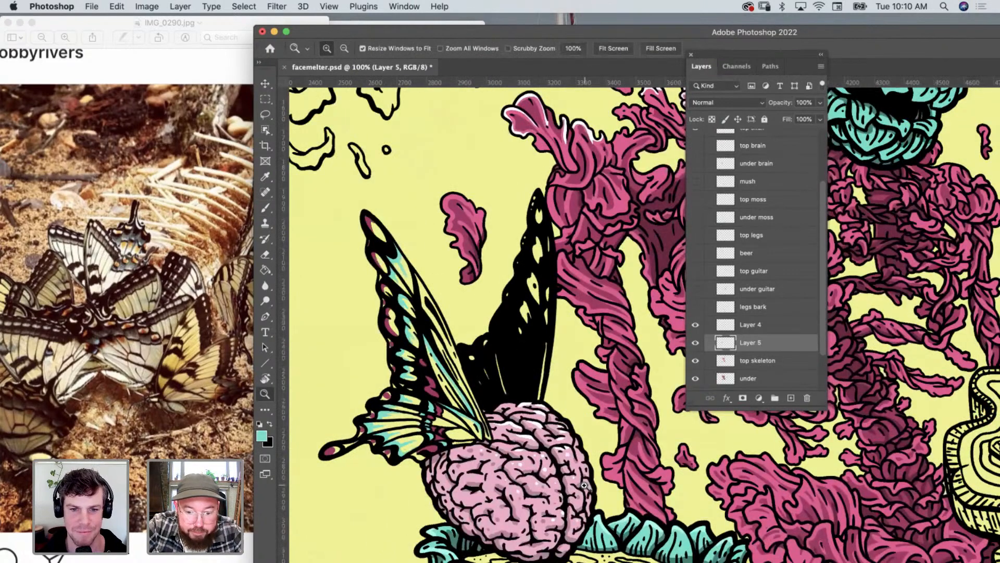
Switch to white and highlight the near upper wing's front edge and its long inner cell's outer edge with a size 10 brush.
{"action": "key", "text": "i"}
{"action": "left_click", "coordinate": [260, 425]}
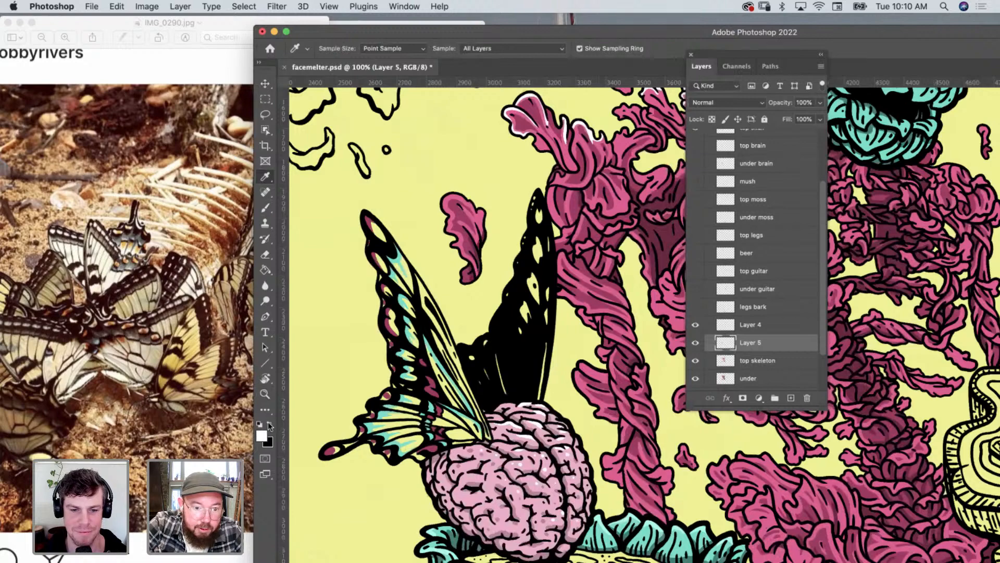
{"action": "key", "text": "b"}
{"action": "scroll", "coordinate": [460, 358], "scroll_direction": "up", "scroll_amount": 2}
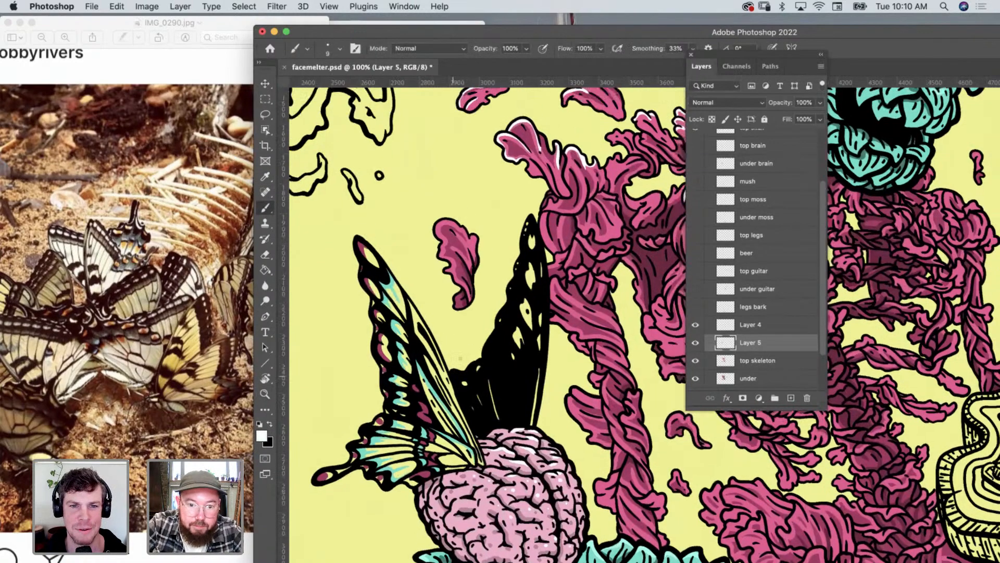
{"action": "key", "text": "z"}
{"action": "left_click", "coordinate": [459, 355]}
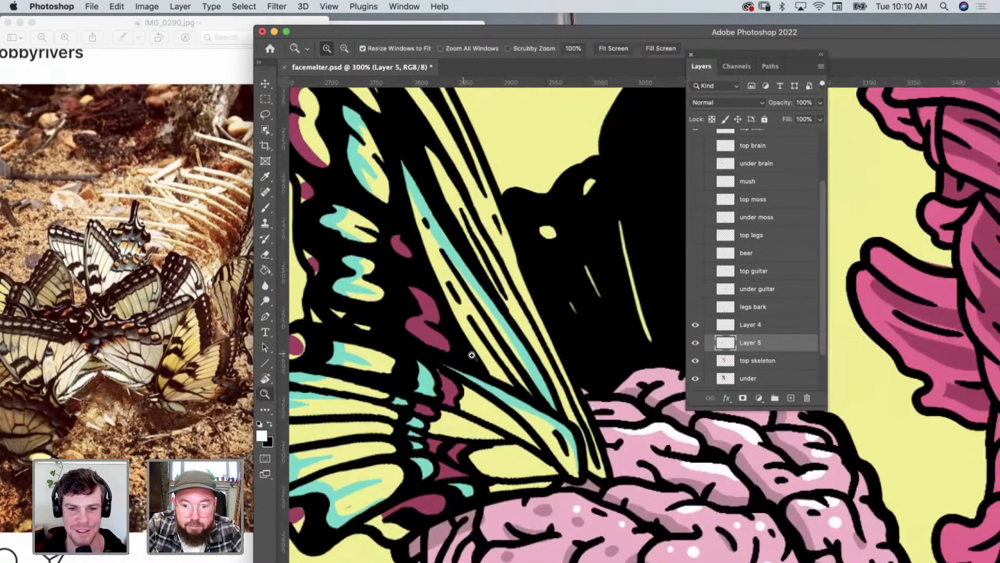
{"action": "scroll", "coordinate": [471, 355], "scroll_direction": "right", "scroll_amount": 4}
{"action": "scroll", "coordinate": [471, 355], "scroll_direction": "up", "scroll_amount": 2}
{"action": "key", "text": "b"}
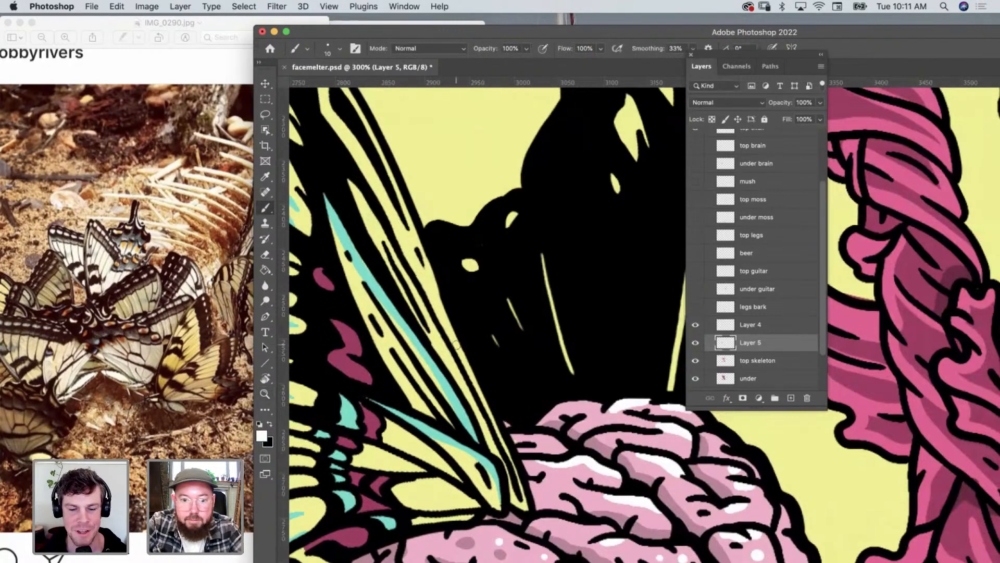
{"action": "scroll", "coordinate": [457, 345], "scroll_direction": "up", "scroll_amount": 5}
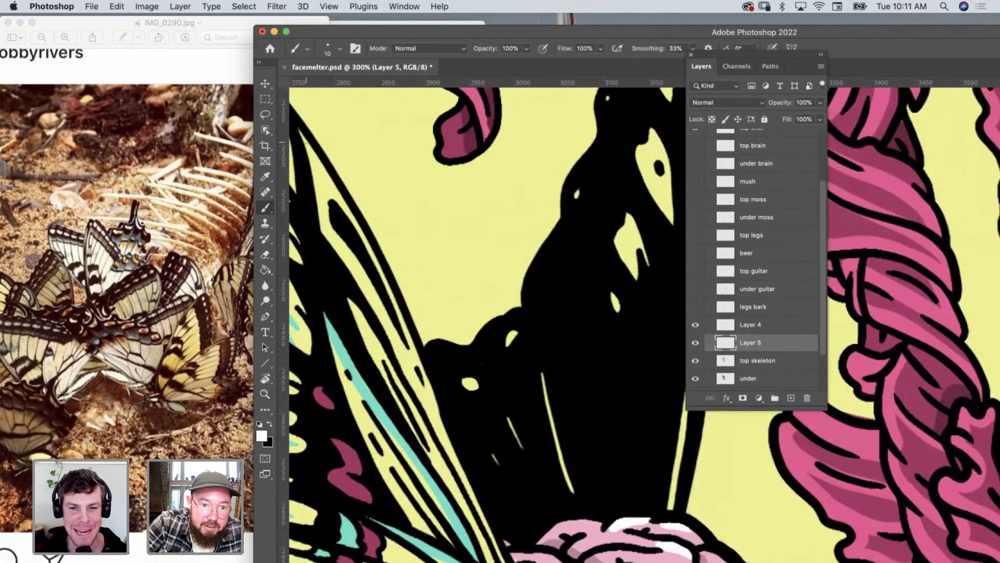
{"action": "mouse_move", "coordinate": [299, 133]}
{"action": "left_mouse_down"}
{"action": "mouse_move", "coordinate": [385, 276]}
{"action": "mouse_move", "coordinate": [452, 454]}
{"action": "mouse_move", "coordinate": [444, 370]}
{"action": "mouse_move", "coordinate": [488, 472]}
{"action": "left_mouse_up"}
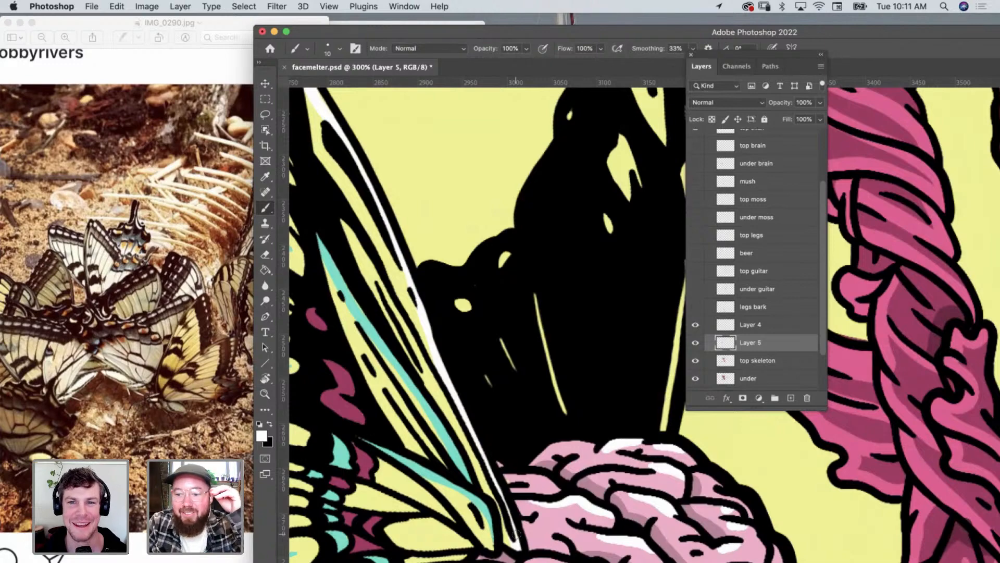
{"action": "scroll", "coordinate": [383, 316], "scroll_direction": "left", "scroll_amount": 3}
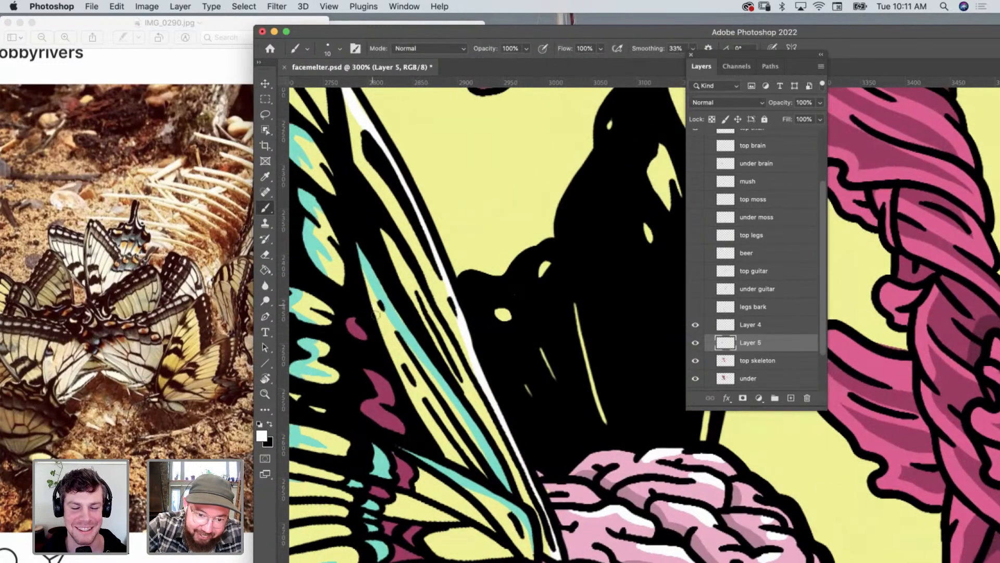
{"action": "mouse_move", "coordinate": [376, 316]}
{"action": "left_mouse_down"}
{"action": "mouse_move", "coordinate": [419, 411]}
{"action": "mouse_move", "coordinate": [461, 462]}
{"action": "left_mouse_up"}
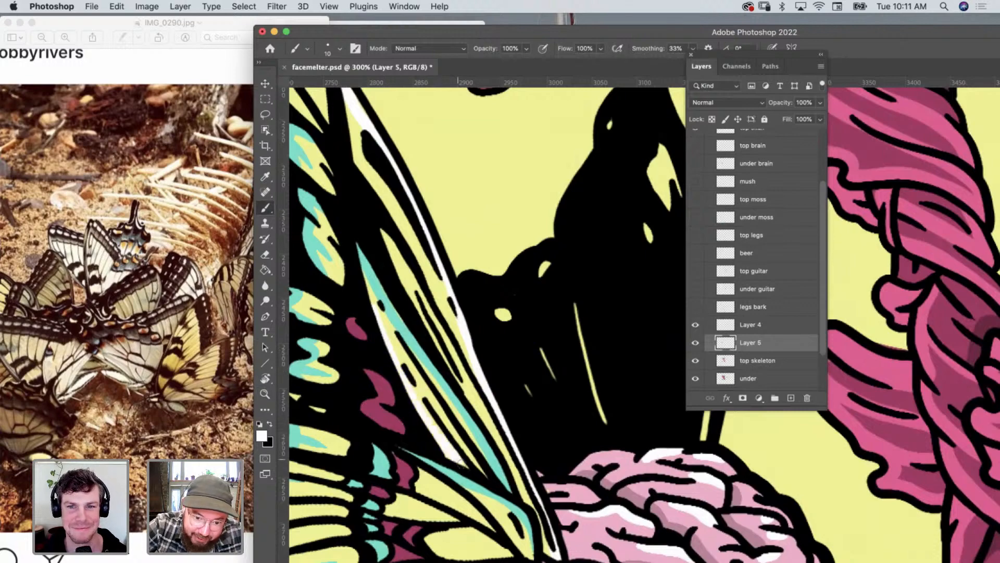
Sample the near wing's dark magenta and shade the outer sides of the dark far wing's larger cells with it.
{"action": "key", "text": "z"}
{"action": "left_click", "coordinate": [468, 366], "text": "alt"}
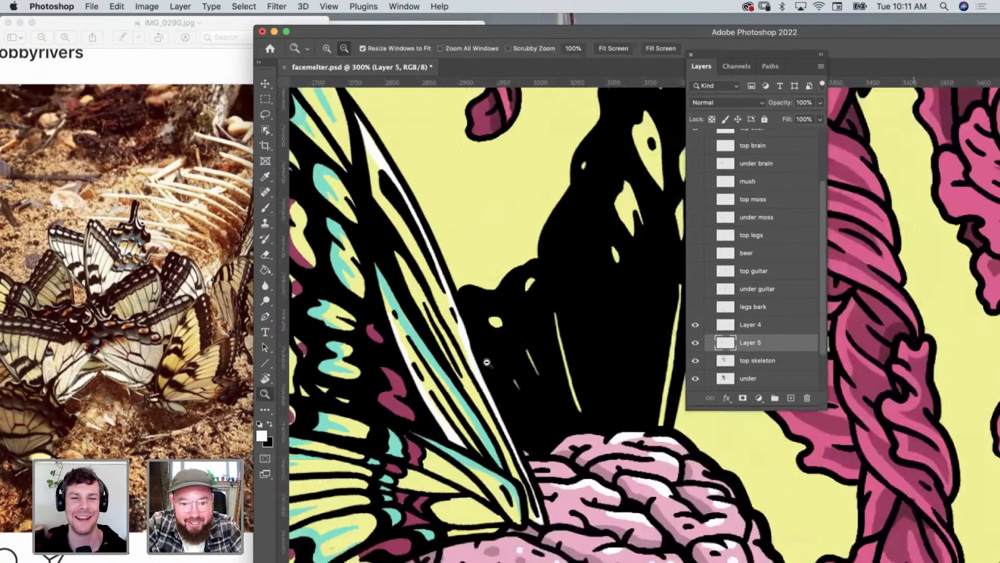
{"action": "left_click", "coordinate": [469, 364], "text": "alt"}
{"action": "left_click", "coordinate": [556, 332]}
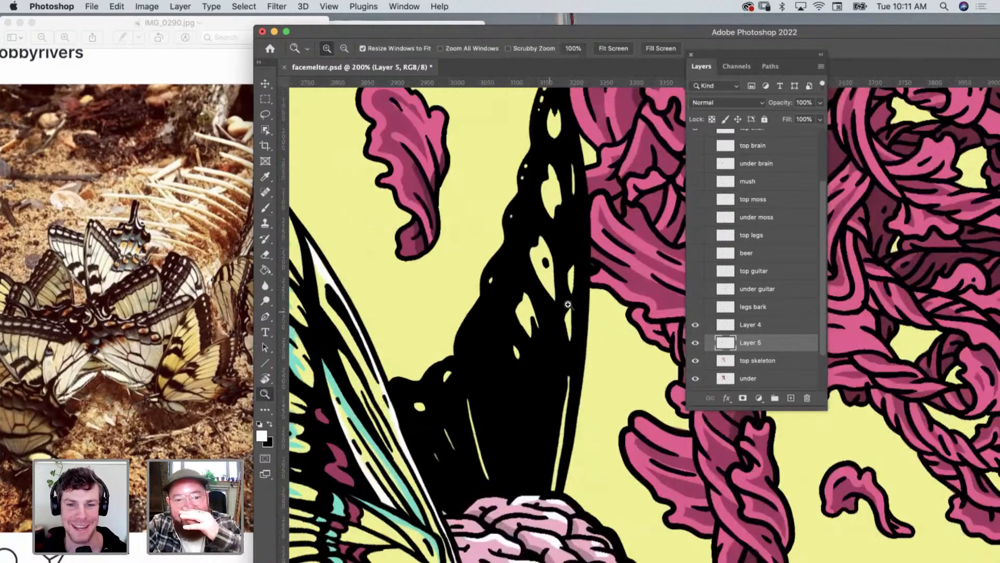
{"action": "scroll", "coordinate": [569, 310], "scroll_direction": "left", "scroll_amount": 3}
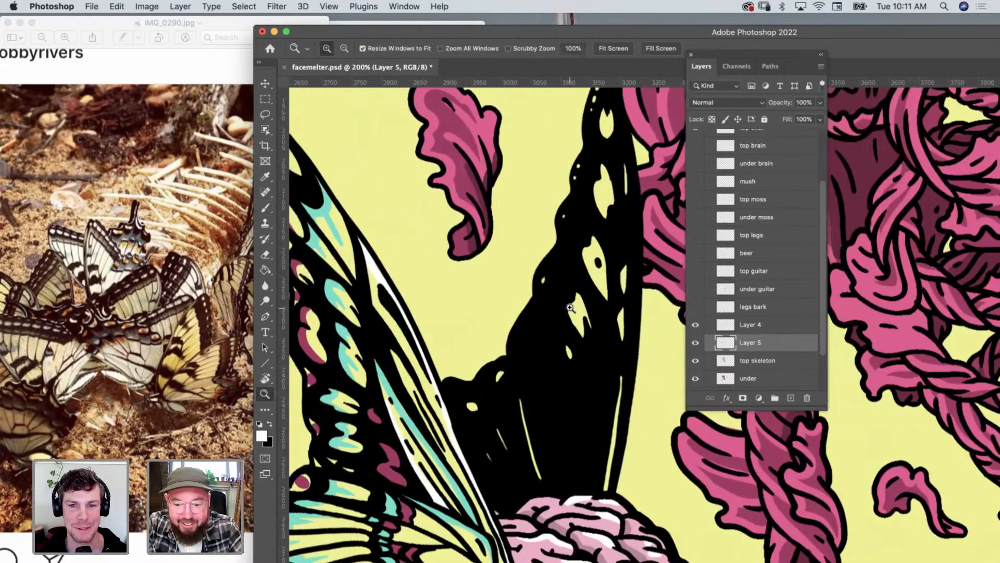
{"action": "key", "text": "i"}
{"action": "scroll", "coordinate": [572, 299], "scroll_direction": "up", "scroll_amount": 2}
{"action": "scroll", "coordinate": [572, 300], "scroll_direction": "up", "scroll_amount": 1}
{"action": "scroll", "coordinate": [572, 300], "scroll_direction": "left", "scroll_amount": 1}
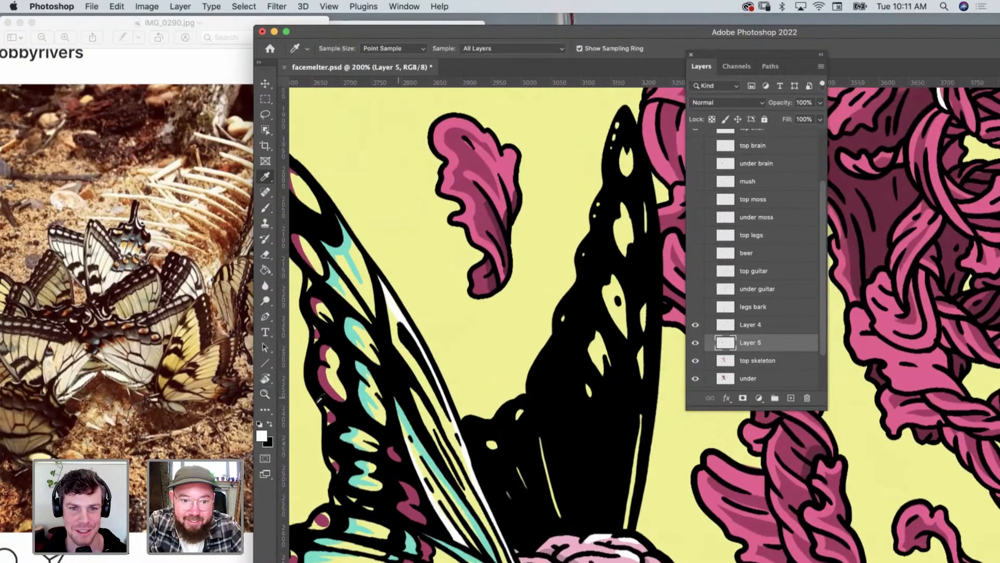
{"action": "left_click", "coordinate": [328, 374]}
{"action": "key", "text": "b"}
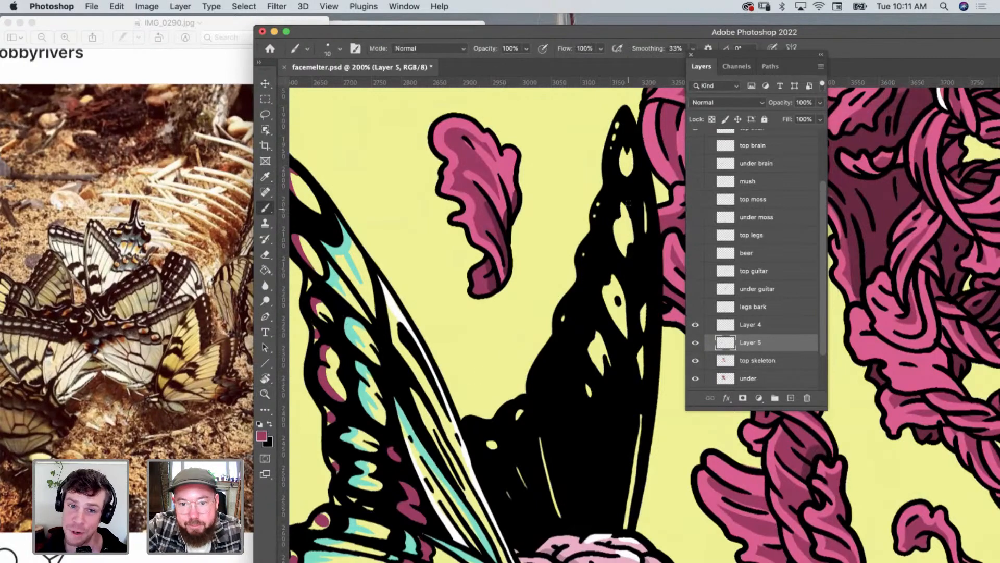
{"action": "mouse_move", "coordinate": [622, 204]}
{"action": "left_mouse_down"}
{"action": "mouse_move", "coordinate": [616, 236]}
{"action": "mouse_move", "coordinate": [633, 275]}
{"action": "mouse_move", "coordinate": [615, 273]}
{"action": "mouse_move", "coordinate": [607, 304]}
{"action": "mouse_move", "coordinate": [631, 346]}
{"action": "mouse_move", "coordinate": [591, 359]}
{"action": "mouse_move", "coordinate": [593, 335]}
{"action": "mouse_move", "coordinate": [606, 335]}
{"action": "mouse_move", "coordinate": [597, 376]}
{"action": "left_mouse_up"}
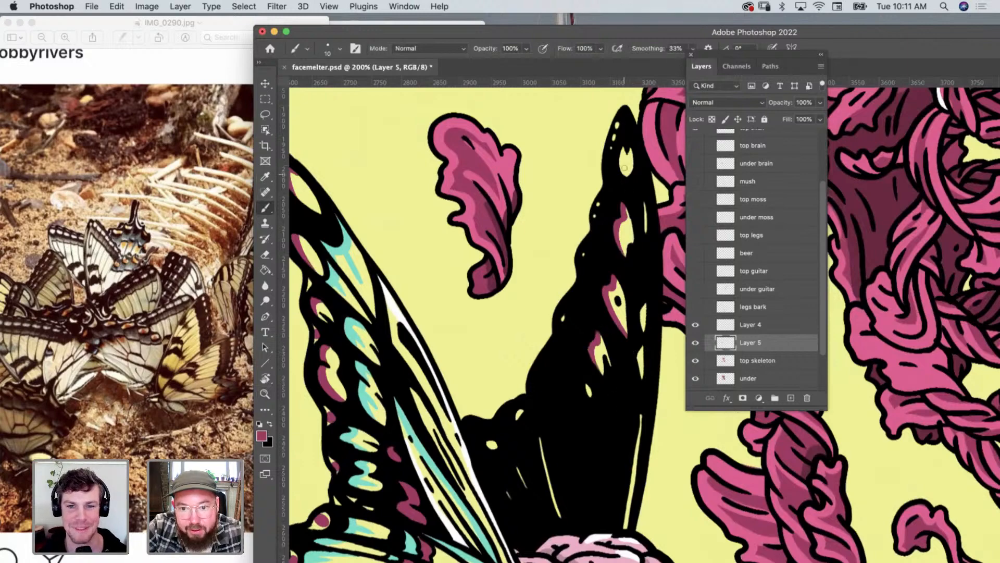
{"action": "left_click_drag", "start_coordinate": [627, 151], "coordinate": [625, 169]}
Sample the lower wing's teal and color the small narrow cells along the far wing's front edge.
{"action": "scroll", "coordinate": [620, 277], "scroll_direction": "down", "scroll_amount": 3}
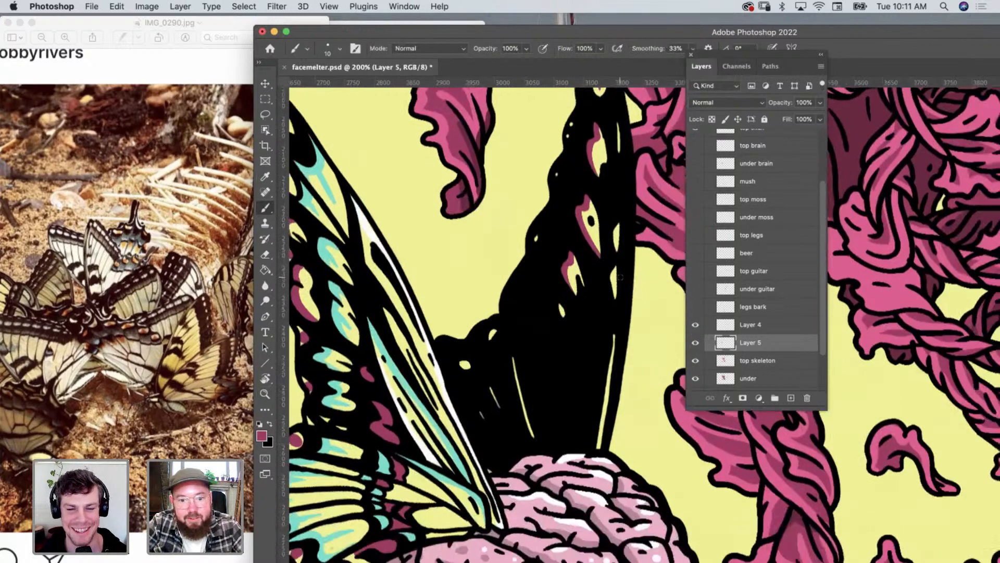
{"action": "key", "text": "i"}
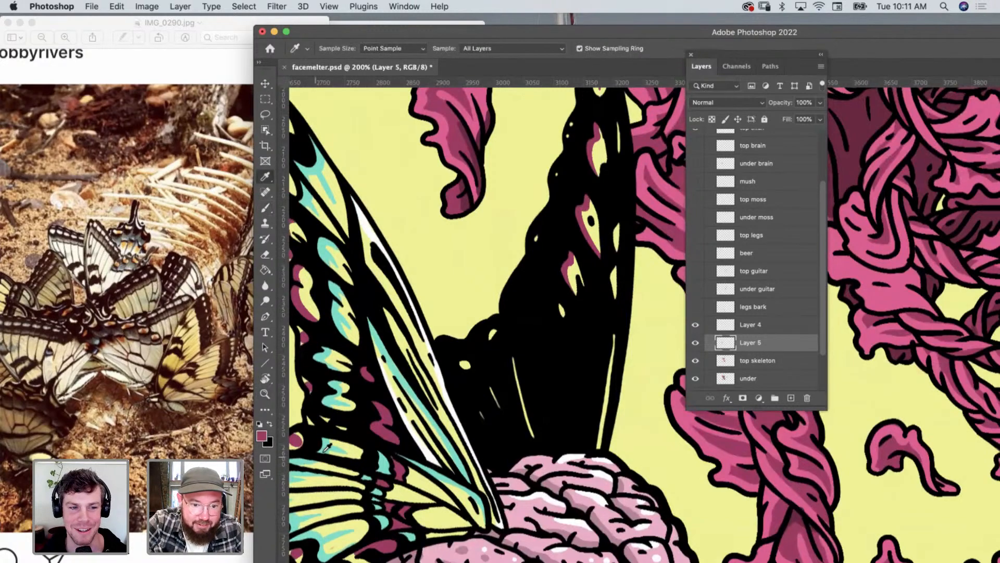
{"action": "left_click", "coordinate": [329, 442]}
{"action": "key", "text": "b"}
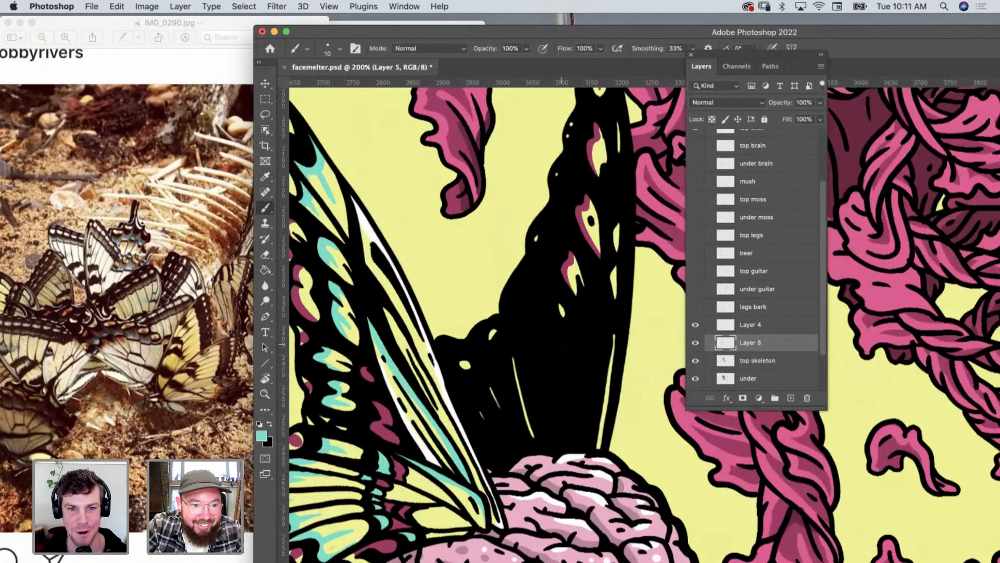
{"action": "left_click_drag", "start_coordinate": [617, 239], "coordinate": [614, 296]}
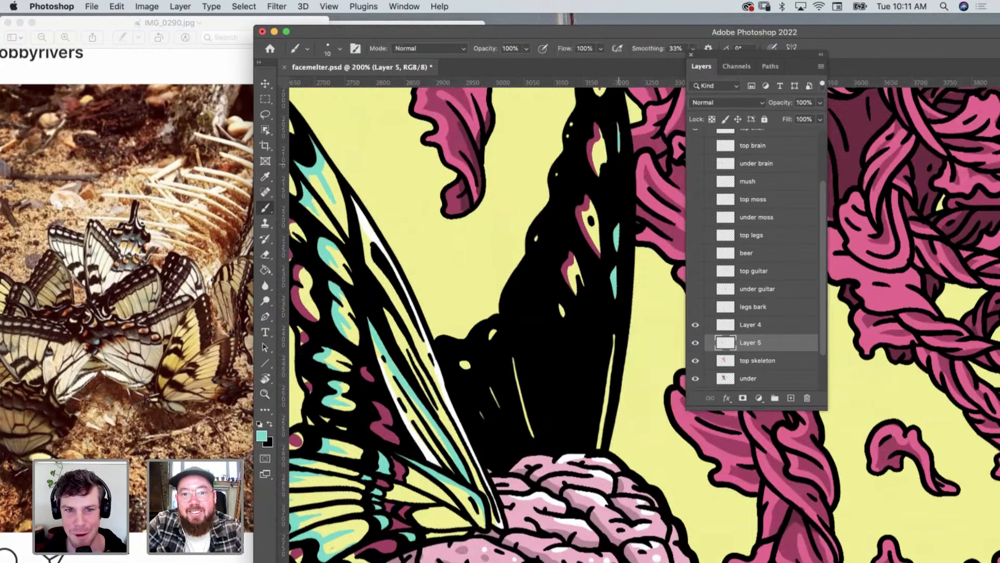
{"action": "scroll", "coordinate": [461, 334], "scroll_direction": "up", "scroll_amount": 3}
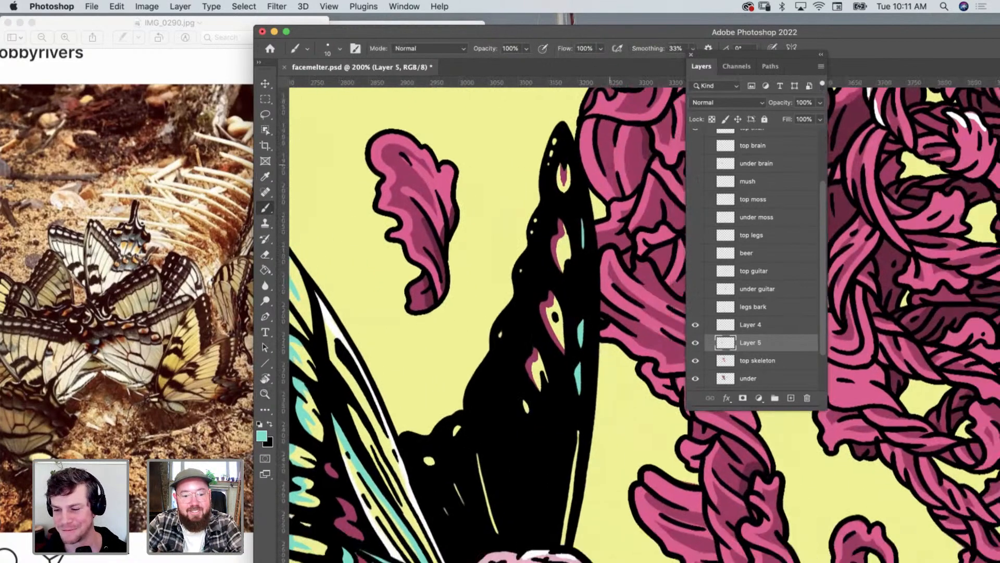
Examine the colored butterfly together with the brain, leaf bowl and skeleton at 66.7% zoom.
{"action": "key", "text": "z"}
{"action": "left_click", "coordinate": [460, 334], "text": "alt"}
{"action": "left_click", "coordinate": [460, 334], "text": "alt"}
{"action": "scroll", "coordinate": [513, 377], "scroll_direction": "down", "scroll_amount": 2}
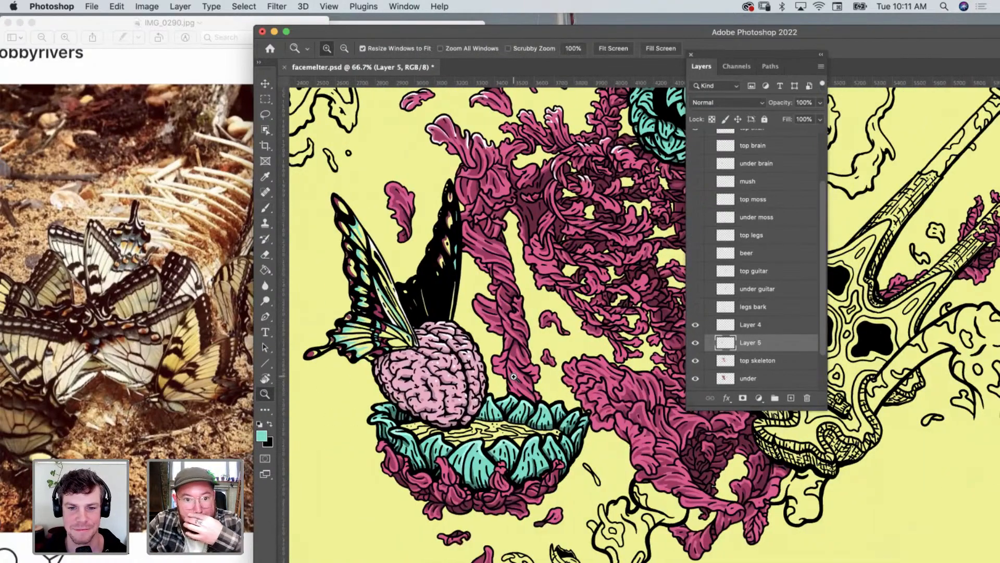
{"action": "scroll", "coordinate": [513, 376], "scroll_direction": "right", "scroll_amount": 5}
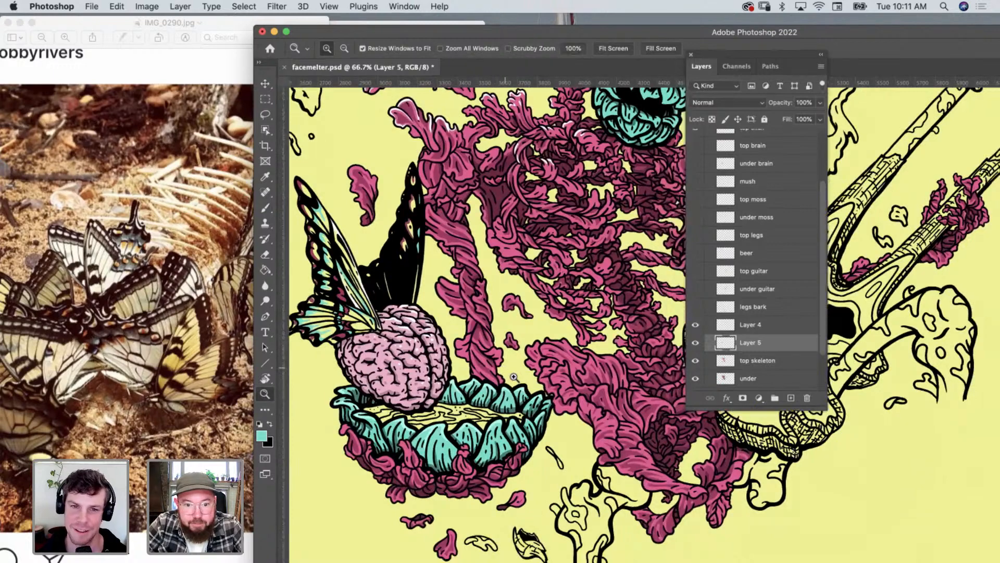
{"action": "scroll", "coordinate": [513, 376], "scroll_direction": "left", "scroll_amount": 4}
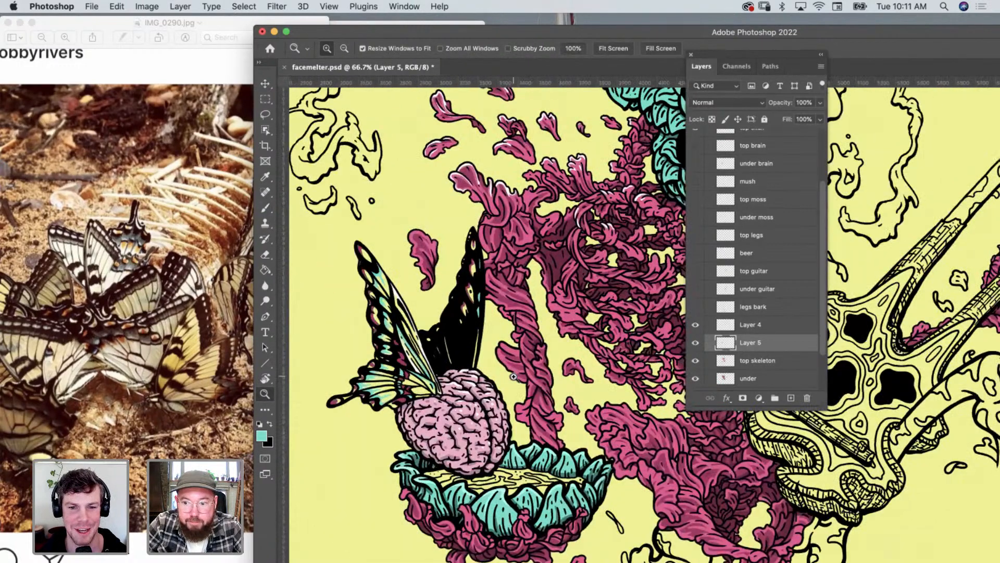
{"action": "scroll", "coordinate": [513, 376], "scroll_direction": "right", "scroll_amount": 5}
Minimize the IMG_0290.jpg reference photo and move the Photoshop window across the desktop to show more of the guitar area.
{"action": "double_click", "coordinate": [65, 26]}
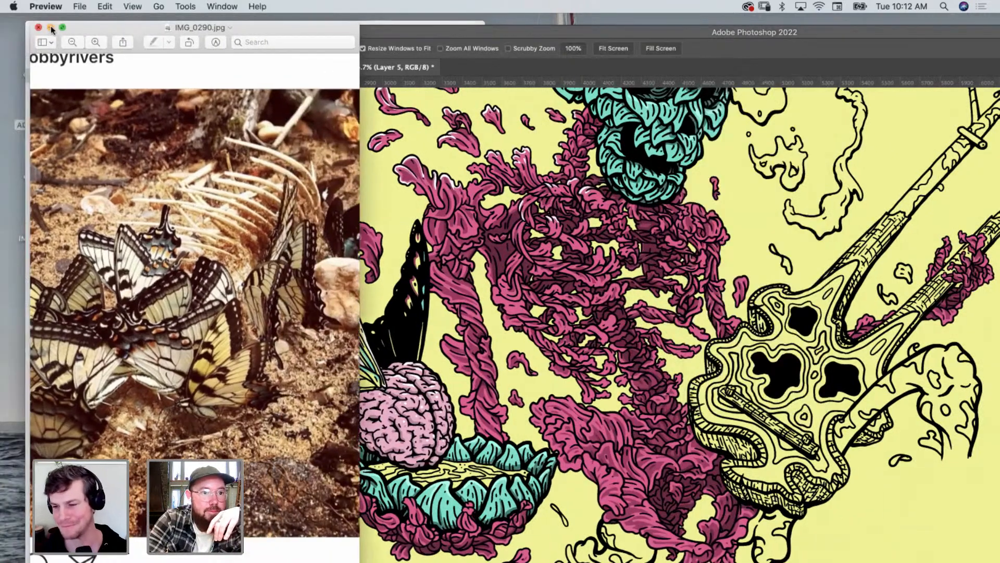
{"action": "left_click", "coordinate": [51, 27]}
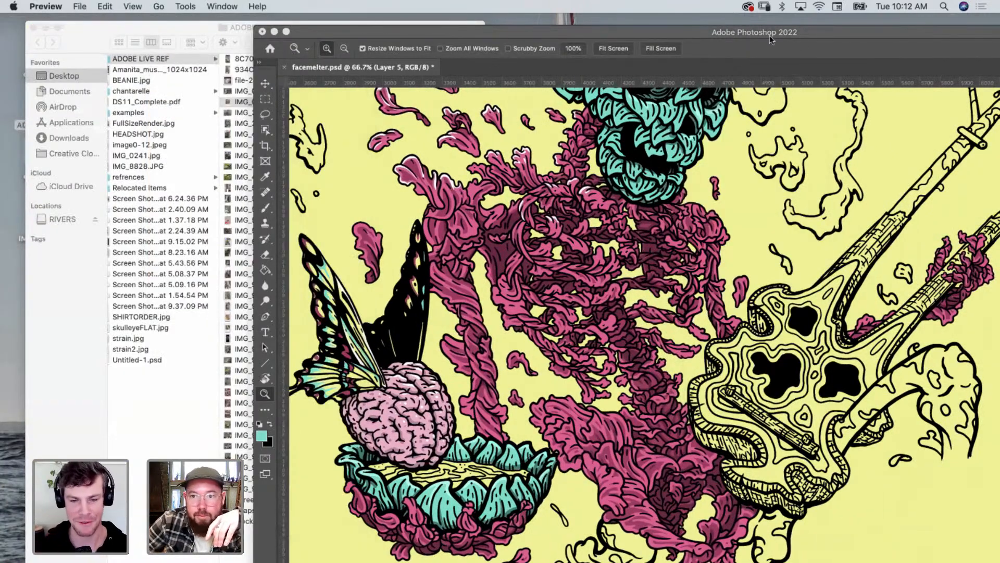
{"action": "left_click_drag", "start_coordinate": [836, 27], "coordinate": [581, 28]}
{"action": "scroll", "coordinate": [582, 381], "scroll_direction": "down", "scroll_amount": 10}
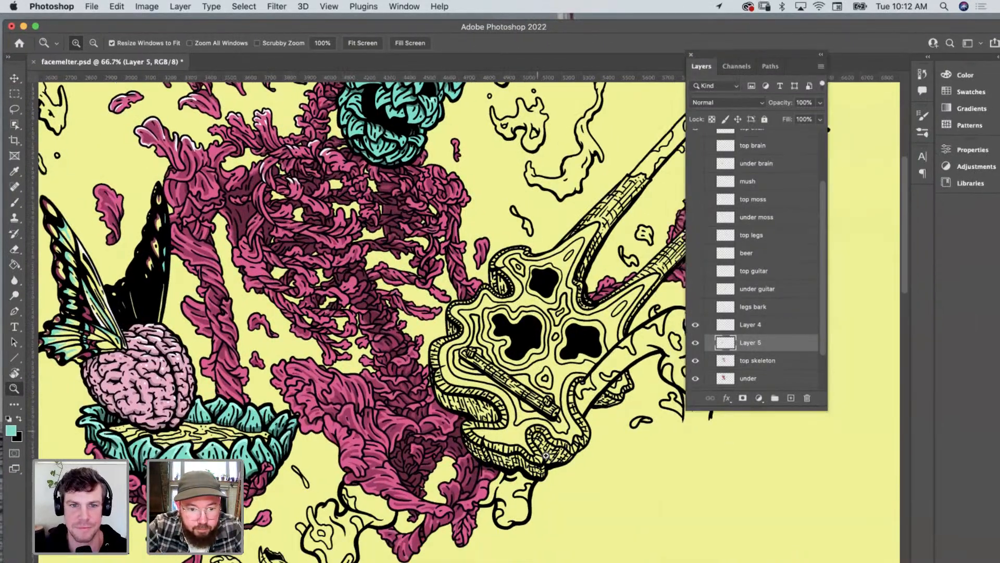
Fill the large round moss clump on the tree-trunk leg with teal, using a 25 px brush.
{"action": "scroll", "coordinate": [582, 380], "scroll_direction": "down", "scroll_amount": 10}
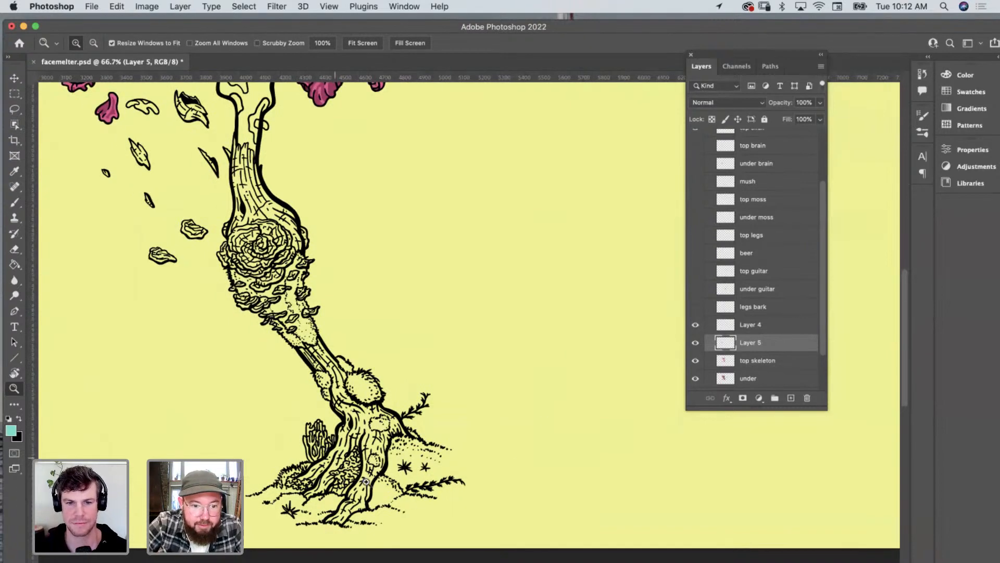
{"action": "left_click", "coordinate": [370, 483]}
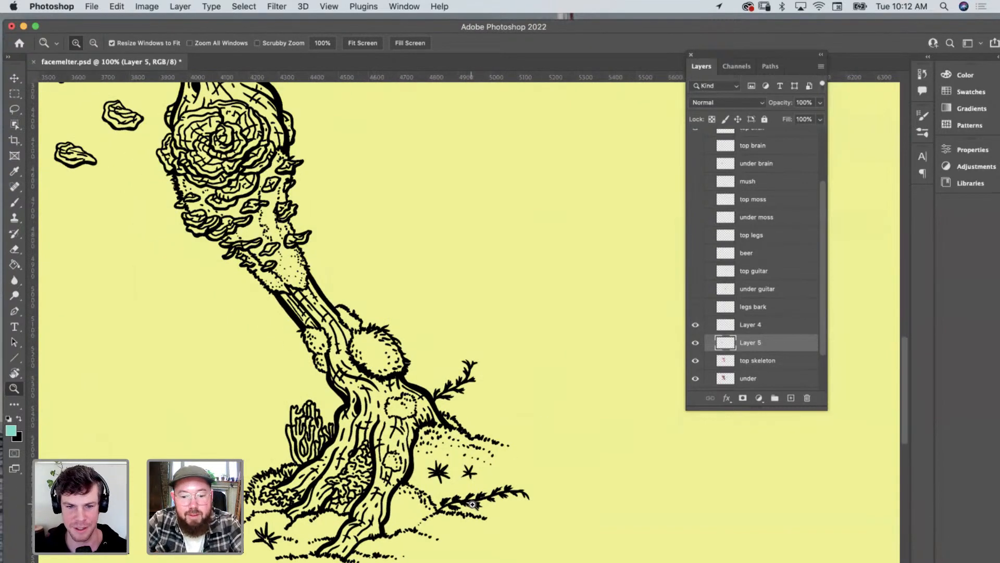
{"action": "key", "text": "b"}
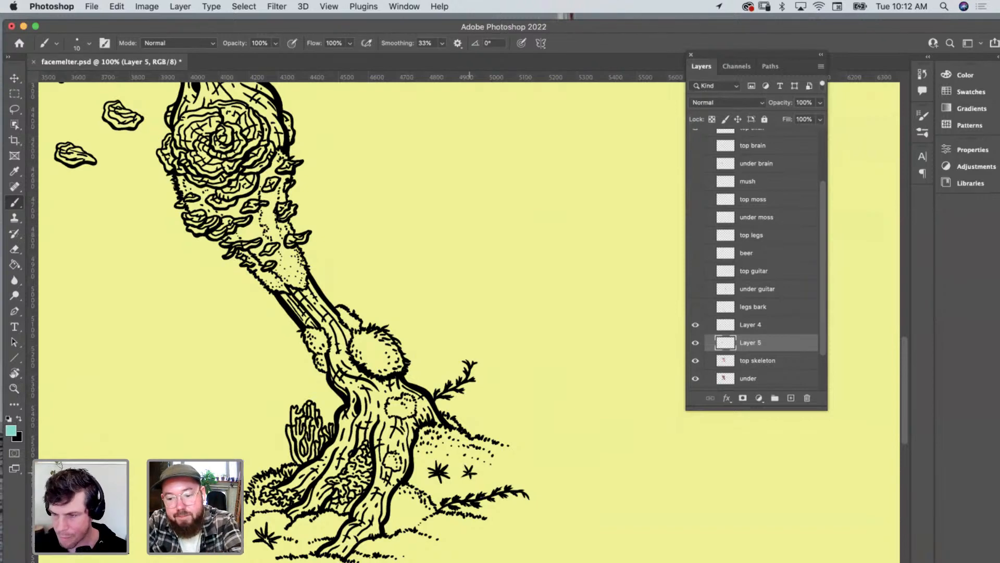
{"action": "key", "text": "bracketright"}
{"action": "key", "text": "bracketright"}
{"action": "key", "text": "bracketright"}
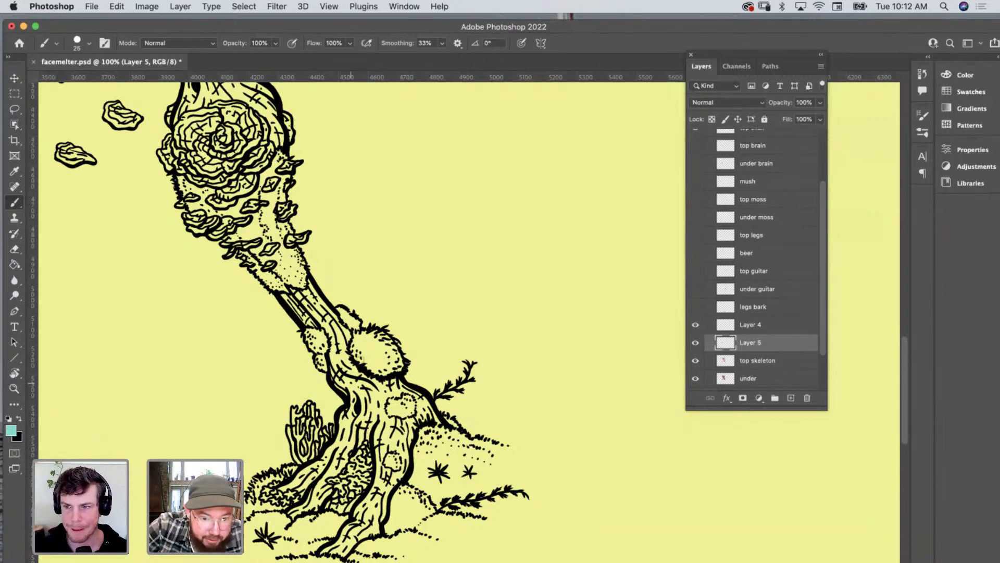
{"action": "mouse_move", "coordinate": [356, 339]}
{"action": "left_mouse_down"}
{"action": "mouse_move", "coordinate": [367, 364]}
{"action": "mouse_move", "coordinate": [388, 372]}
{"action": "mouse_move", "coordinate": [395, 350]}
{"action": "mouse_move", "coordinate": [363, 338]}
{"action": "mouse_move", "coordinate": [390, 367]}
{"action": "mouse_move", "coordinate": [371, 339]}
{"action": "left_mouse_up"}
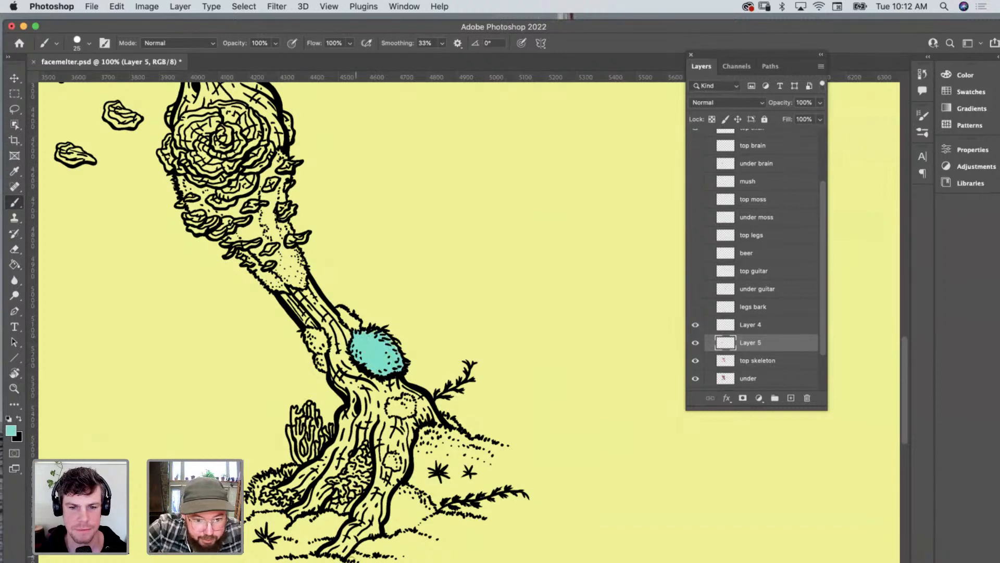
Paint the mossy ground around the tree roots teal, edging along the roots at 25 px and filling the open area at 80 px.
{"action": "mouse_move", "coordinate": [368, 544]}
{"action": "left_mouse_down"}
{"action": "mouse_move", "coordinate": [396, 540]}
{"action": "mouse_move", "coordinate": [388, 531]}
{"action": "mouse_move", "coordinate": [406, 487]}
{"action": "left_mouse_up"}
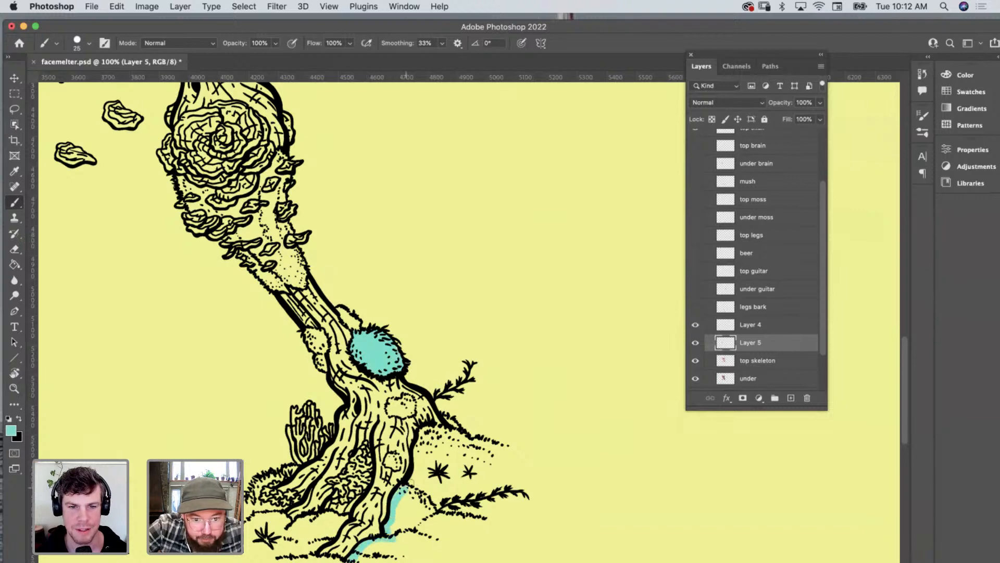
{"action": "left_click_drag", "start_coordinate": [453, 431], "coordinate": [508, 447]}
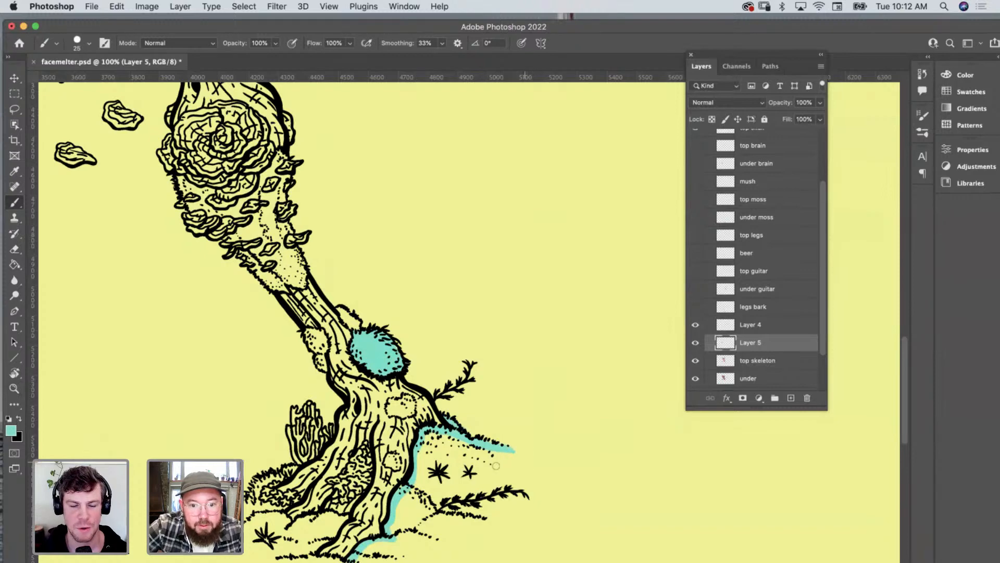
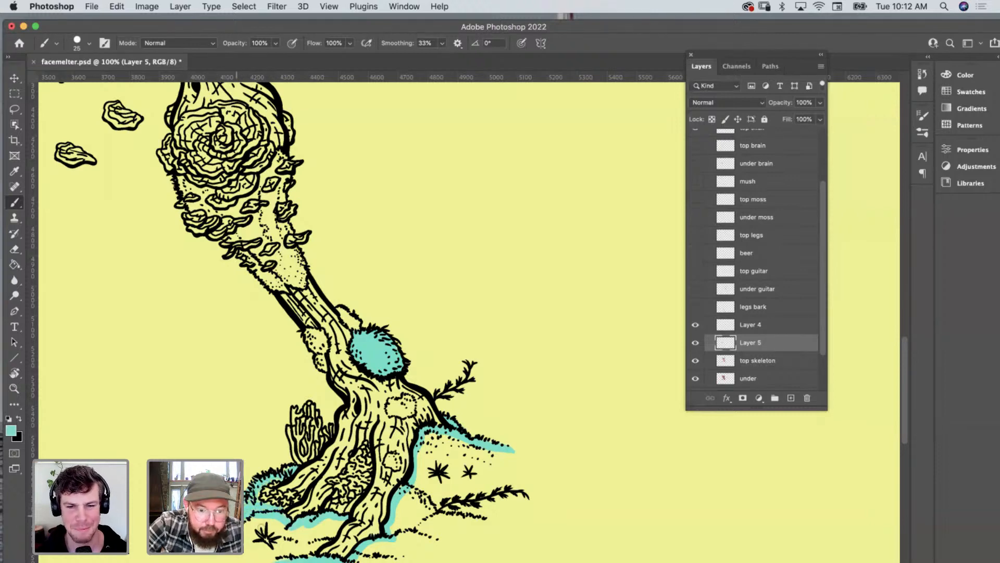
{"action": "key", "text": "bracketright"}
{"action": "key", "text": "bracketright"}
{"action": "key", "text": "bracketright"}
{"action": "key", "text": "bracketright"}
{"action": "key", "text": "bracketright"}
{"action": "mouse_move", "coordinate": [443, 472]}
{"action": "left_mouse_down"}
{"action": "mouse_move", "coordinate": [438, 442]}
{"action": "mouse_move", "coordinate": [484, 454]}
{"action": "mouse_move", "coordinate": [440, 465]}
{"action": "mouse_move", "coordinate": [433, 447]}
{"action": "mouse_move", "coordinate": [401, 520]}
{"action": "mouse_move", "coordinate": [427, 484]}
{"action": "mouse_move", "coordinate": [434, 523]}
{"action": "mouse_move", "coordinate": [439, 469]}
{"action": "mouse_move", "coordinate": [525, 502]}
{"action": "mouse_move", "coordinate": [485, 491]}
{"action": "mouse_move", "coordinate": [438, 535]}
{"action": "mouse_move", "coordinate": [375, 548]}
{"action": "mouse_move", "coordinate": [410, 557]}
{"action": "mouse_move", "coordinate": [373, 557]}
{"action": "mouse_move", "coordinate": [408, 556]}
{"action": "mouse_move", "coordinate": [551, 510]}
{"action": "mouse_move", "coordinate": [495, 508]}
{"action": "mouse_move", "coordinate": [563, 479]}
{"action": "mouse_move", "coordinate": [543, 463]}
{"action": "mouse_move", "coordinate": [483, 449]}
{"action": "mouse_move", "coordinate": [568, 472]}
{"action": "mouse_move", "coordinate": [506, 509]}
{"action": "mouse_move", "coordinate": [578, 507]}
{"action": "left_mouse_up"}
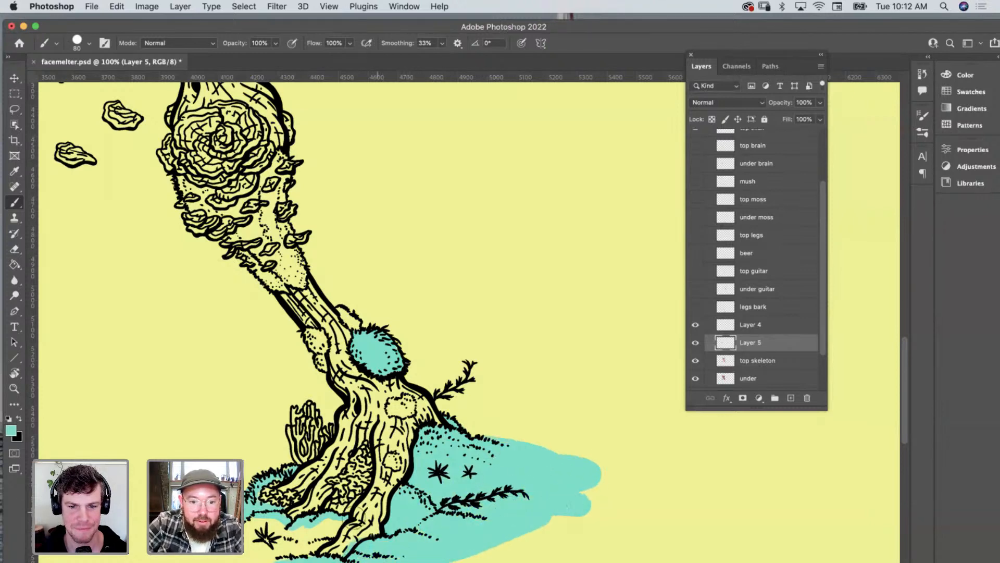
{"action": "mouse_move", "coordinate": [305, 554]}
{"action": "left_mouse_down"}
{"action": "mouse_move", "coordinate": [249, 520]}
{"action": "mouse_move", "coordinate": [282, 528]}
{"action": "mouse_move", "coordinate": [293, 553]}
{"action": "mouse_move", "coordinate": [315, 534]}
{"action": "mouse_move", "coordinate": [284, 541]}
{"action": "mouse_move", "coordinate": [321, 535]}
{"action": "left_mouse_up"}
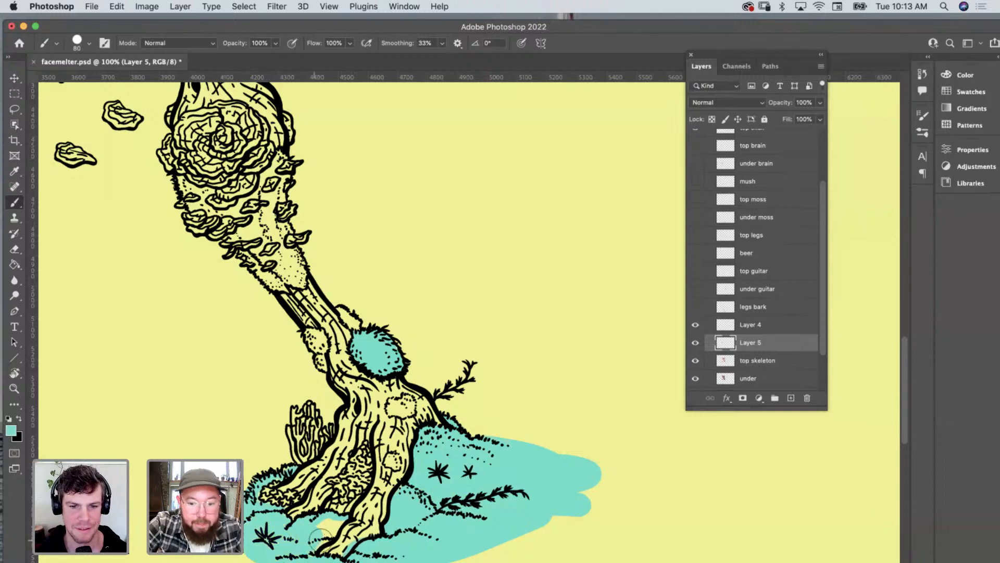
Fill the remaining gap in the ground beside the front root with teal, using a smaller brush.
{"action": "key", "text": "p"}
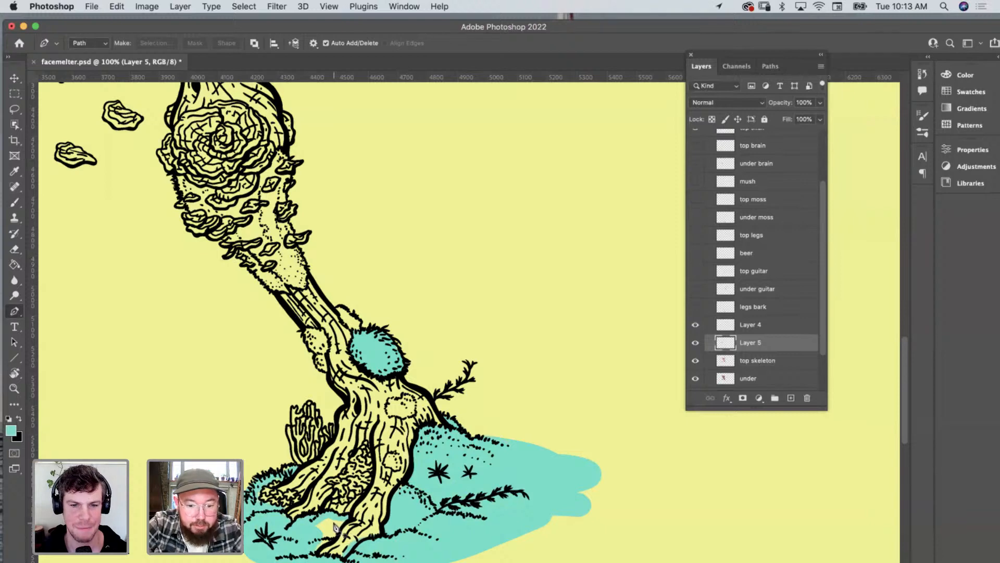
{"action": "key", "text": "b"}
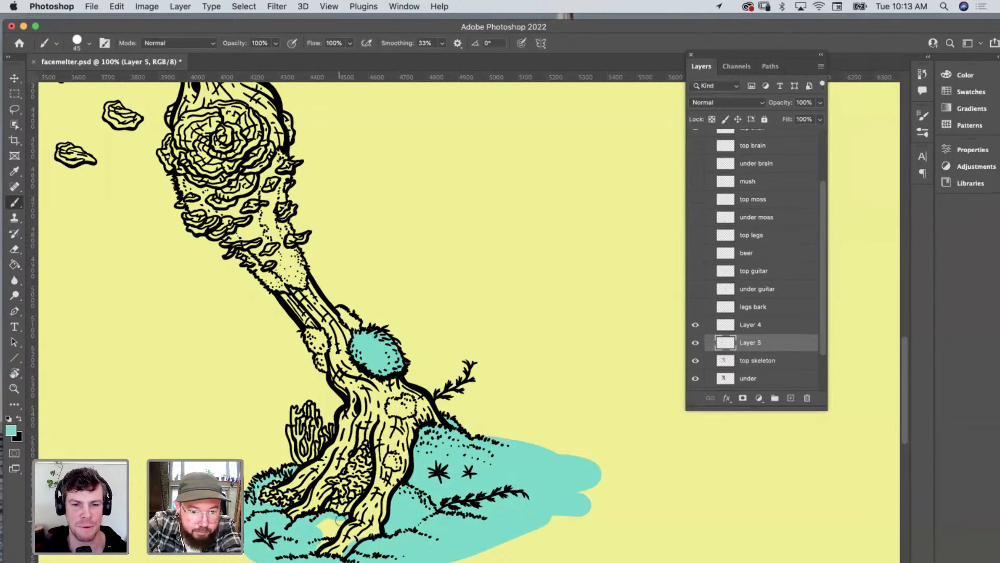
{"action": "left_click_drag", "start_coordinate": [320, 544], "coordinate": [328, 519]}
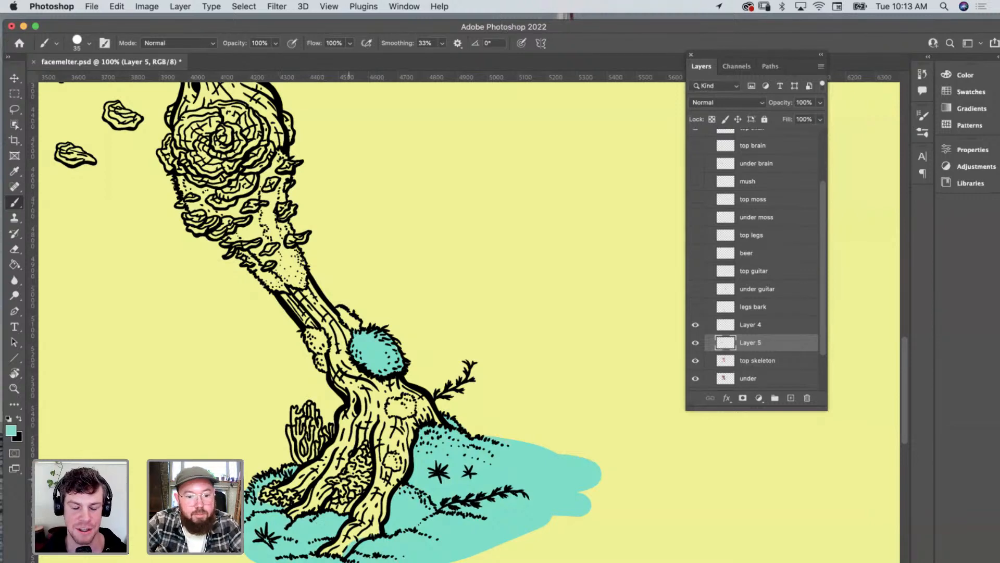
Color the smaller moss clumps on both sides of the trunk above the roots teal with a 20 px brush.
{"action": "key", "text": "z"}
{"action": "left_click", "coordinate": [308, 357]}
{"action": "left_click", "coordinate": [312, 358]}
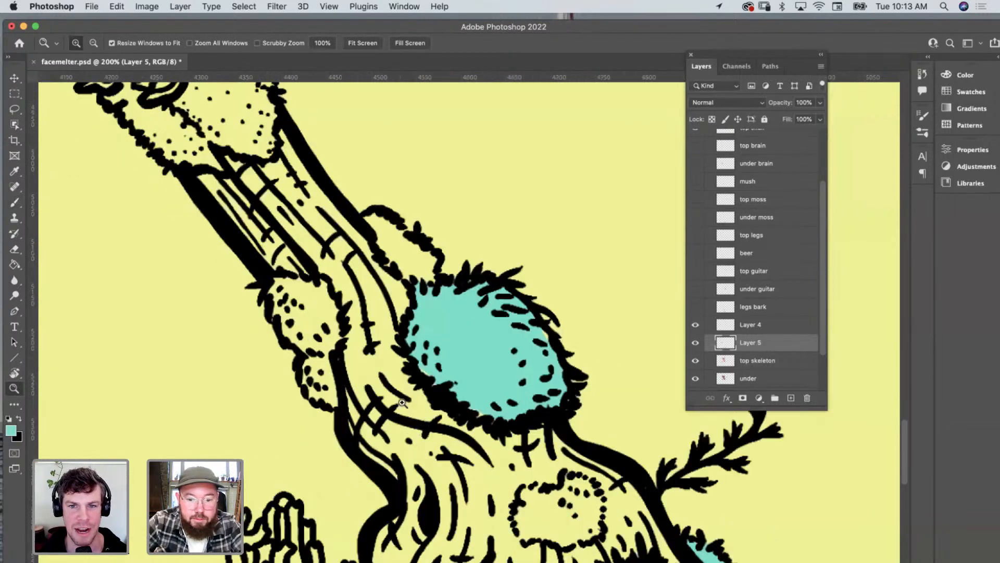
{"action": "key", "text": "b"}
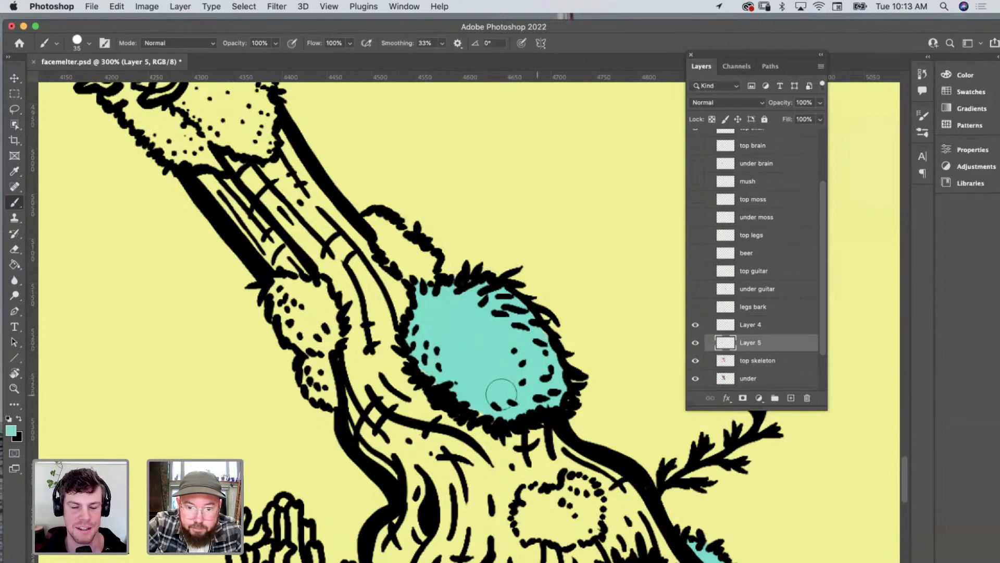
{"action": "key", "text": "bracketleft"}
{"action": "key", "text": "bracketleft"}
{"action": "key", "text": "bracketleft"}
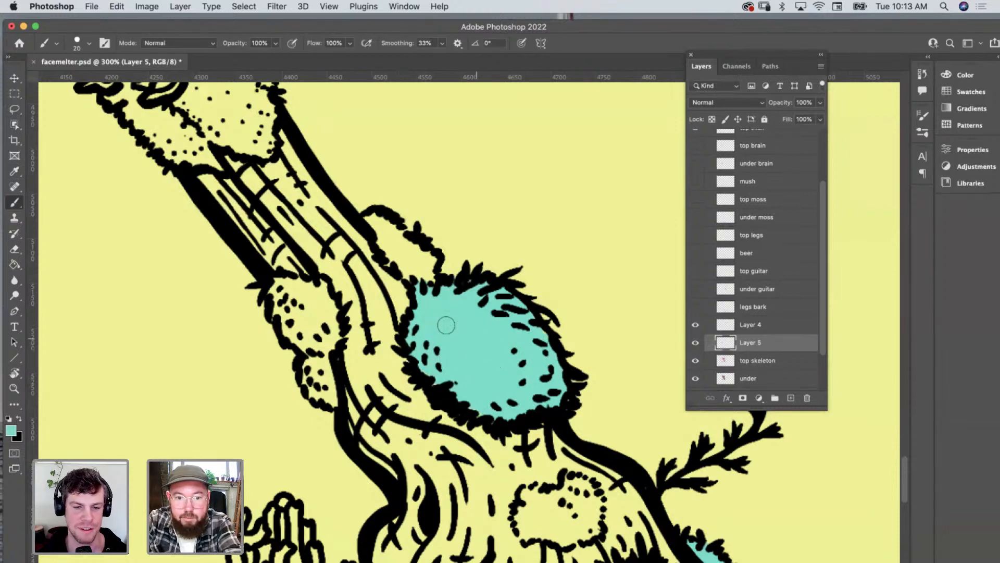
{"action": "mouse_move", "coordinate": [388, 225]}
{"action": "left_mouse_down"}
{"action": "mouse_move", "coordinate": [396, 262]}
{"action": "mouse_move", "coordinate": [419, 277]}
{"action": "mouse_move", "coordinate": [402, 243]}
{"action": "mouse_move", "coordinate": [427, 275]}
{"action": "left_mouse_up"}
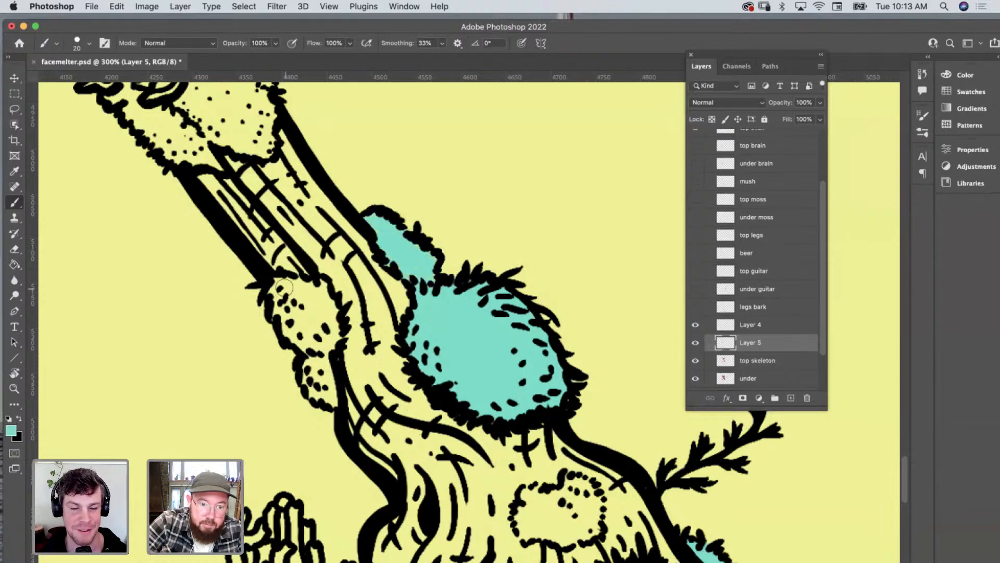
{"action": "mouse_move", "coordinate": [283, 287]}
{"action": "left_mouse_down"}
{"action": "mouse_move", "coordinate": [285, 320]}
{"action": "mouse_move", "coordinate": [319, 367]}
{"action": "mouse_move", "coordinate": [324, 396]}
{"action": "mouse_move", "coordinate": [320, 346]}
{"action": "mouse_move", "coordinate": [333, 400]}
{"action": "mouse_move", "coordinate": [320, 344]}
{"action": "mouse_move", "coordinate": [332, 339]}
{"action": "mouse_move", "coordinate": [326, 298]}
{"action": "mouse_move", "coordinate": [287, 284]}
{"action": "mouse_move", "coordinate": [315, 314]}
{"action": "mouse_move", "coordinate": [292, 295]}
{"action": "left_mouse_up"}
Paint the moss directly beneath the large rosette fungus teal, working around the small shelf mushrooms.
{"action": "scroll", "coordinate": [300, 298], "scroll_direction": "up", "scroll_amount": 5}
{"action": "scroll", "coordinate": [300, 298], "scroll_direction": "left", "scroll_amount": 3}
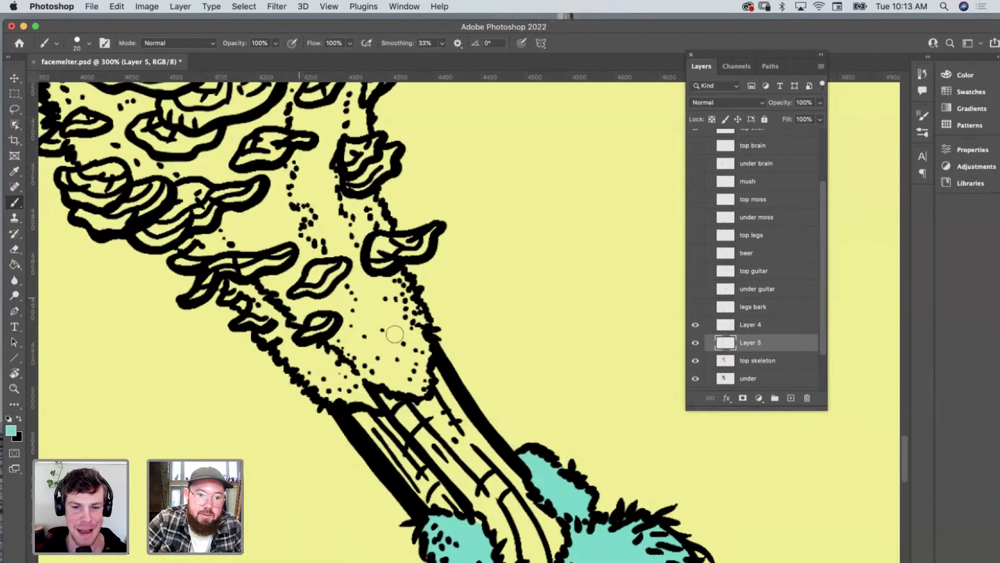
{"action": "scroll", "coordinate": [438, 343], "scroll_direction": "up", "scroll_amount": 1}
{"action": "scroll", "coordinate": [437, 342], "scroll_direction": "up", "scroll_amount": 3}
{"action": "scroll", "coordinate": [438, 343], "scroll_direction": "left", "scroll_amount": 1}
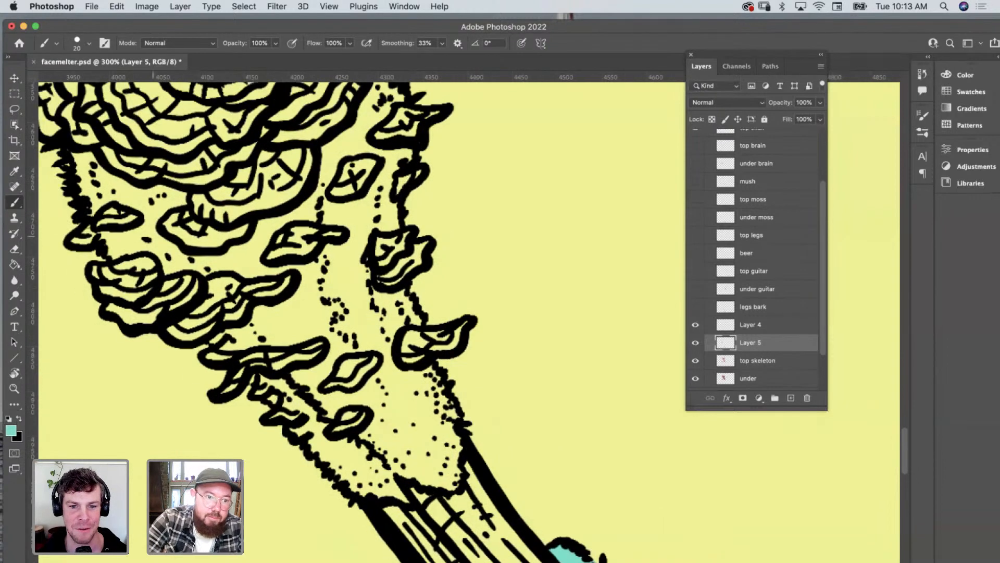
{"action": "mouse_move", "coordinate": [91, 162]}
{"action": "left_mouse_down"}
{"action": "mouse_move", "coordinate": [82, 166]}
{"action": "mouse_move", "coordinate": [95, 203]}
{"action": "mouse_move", "coordinate": [128, 190]}
{"action": "mouse_move", "coordinate": [174, 199]}
{"action": "mouse_move", "coordinate": [159, 193]}
{"action": "left_mouse_up"}
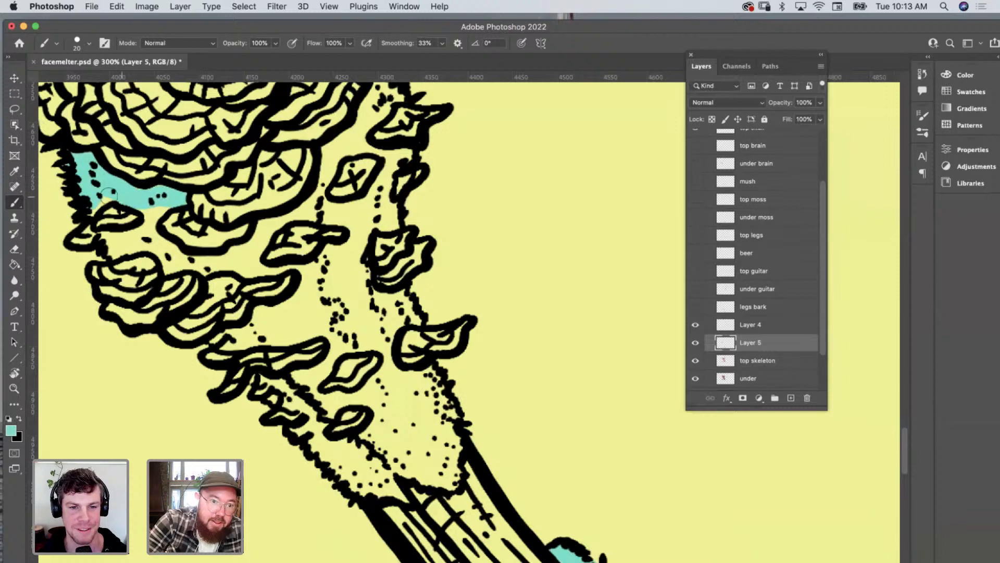
{"action": "mouse_move", "coordinate": [94, 205]}
{"action": "left_mouse_down"}
{"action": "mouse_move", "coordinate": [115, 195]}
{"action": "mouse_move", "coordinate": [163, 209]}
{"action": "mouse_move", "coordinate": [134, 236]}
{"action": "mouse_move", "coordinate": [106, 240]}
{"action": "mouse_move", "coordinate": [114, 249]}
{"action": "mouse_move", "coordinate": [162, 247]}
{"action": "mouse_move", "coordinate": [156, 240]}
{"action": "mouse_move", "coordinate": [171, 268]}
{"action": "mouse_move", "coordinate": [211, 262]}
{"action": "mouse_move", "coordinate": [165, 248]}
{"action": "mouse_move", "coordinate": [235, 272]}
{"action": "mouse_move", "coordinate": [207, 266]}
{"action": "mouse_move", "coordinate": [304, 270]}
{"action": "mouse_move", "coordinate": [291, 256]}
{"action": "mouse_move", "coordinate": [233, 255]}
{"action": "mouse_move", "coordinate": [266, 226]}
{"action": "mouse_move", "coordinate": [251, 258]}
{"action": "mouse_move", "coordinate": [261, 266]}
{"action": "mouse_move", "coordinate": [268, 224]}
{"action": "mouse_move", "coordinate": [301, 214]}
{"action": "mouse_move", "coordinate": [366, 226]}
{"action": "mouse_move", "coordinate": [314, 202]}
{"action": "mouse_move", "coordinate": [324, 174]}
{"action": "left_mouse_up"}
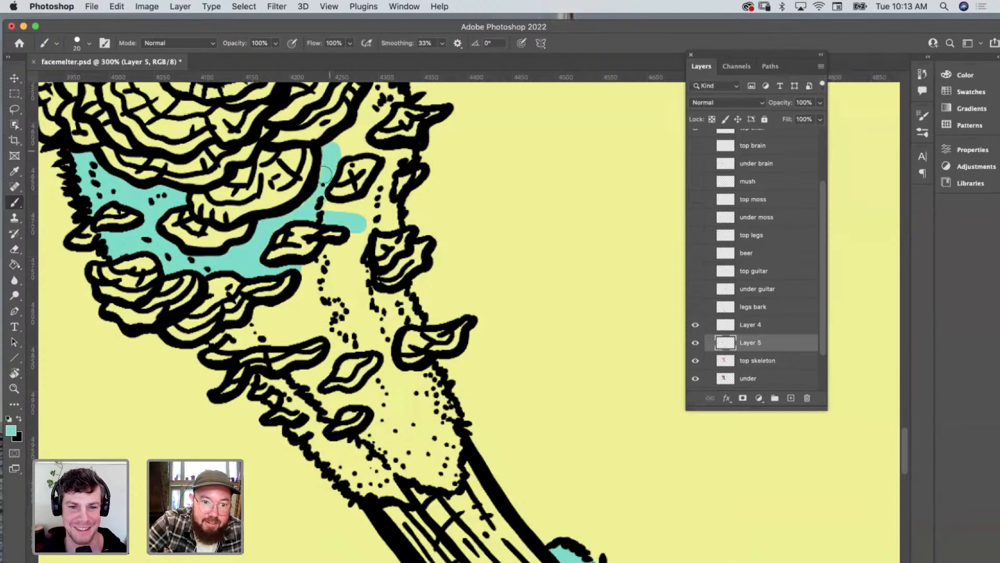
Extend the teal moss along the rosette's right side and down between the scattered mushrooms.
{"action": "scroll", "coordinate": [328, 176], "scroll_direction": "up", "scroll_amount": 6}
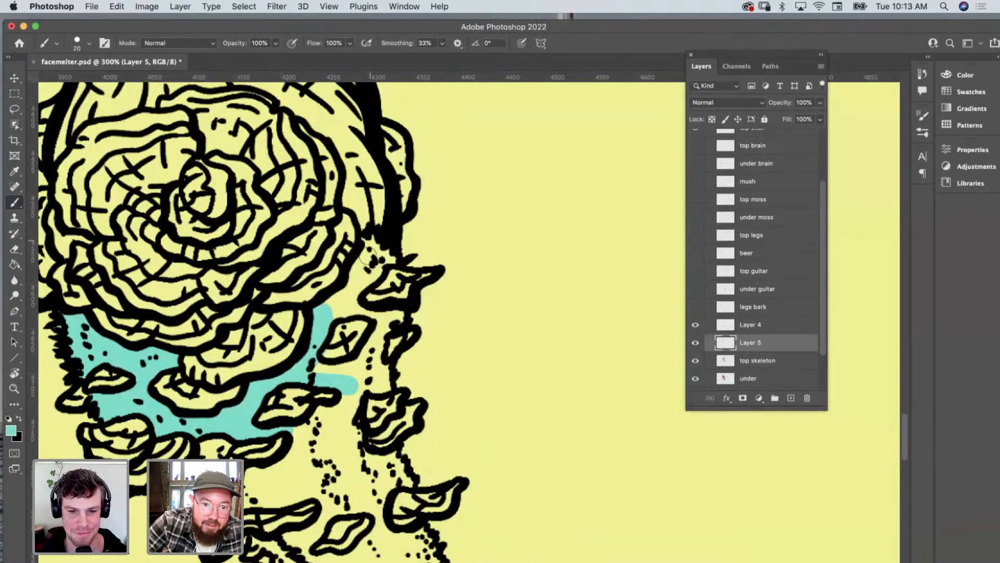
{"action": "mouse_move", "coordinate": [371, 253]}
{"action": "left_mouse_down"}
{"action": "mouse_move", "coordinate": [354, 287]}
{"action": "mouse_move", "coordinate": [327, 306]}
{"action": "mouse_move", "coordinate": [380, 258]}
{"action": "mouse_move", "coordinate": [339, 311]}
{"action": "mouse_move", "coordinate": [390, 316]}
{"action": "mouse_move", "coordinate": [359, 365]}
{"action": "mouse_move", "coordinate": [322, 372]}
{"action": "mouse_move", "coordinate": [365, 378]}
{"action": "mouse_move", "coordinate": [374, 355]}
{"action": "mouse_move", "coordinate": [385, 378]}
{"action": "mouse_move", "coordinate": [359, 389]}
{"action": "mouse_move", "coordinate": [342, 419]}
{"action": "mouse_move", "coordinate": [353, 384]}
{"action": "mouse_move", "coordinate": [297, 435]}
{"action": "mouse_move", "coordinate": [335, 416]}
{"action": "mouse_move", "coordinate": [326, 413]}
{"action": "mouse_move", "coordinate": [312, 441]}
{"action": "mouse_move", "coordinate": [278, 472]}
{"action": "mouse_move", "coordinate": [254, 478]}
{"action": "left_mouse_up"}
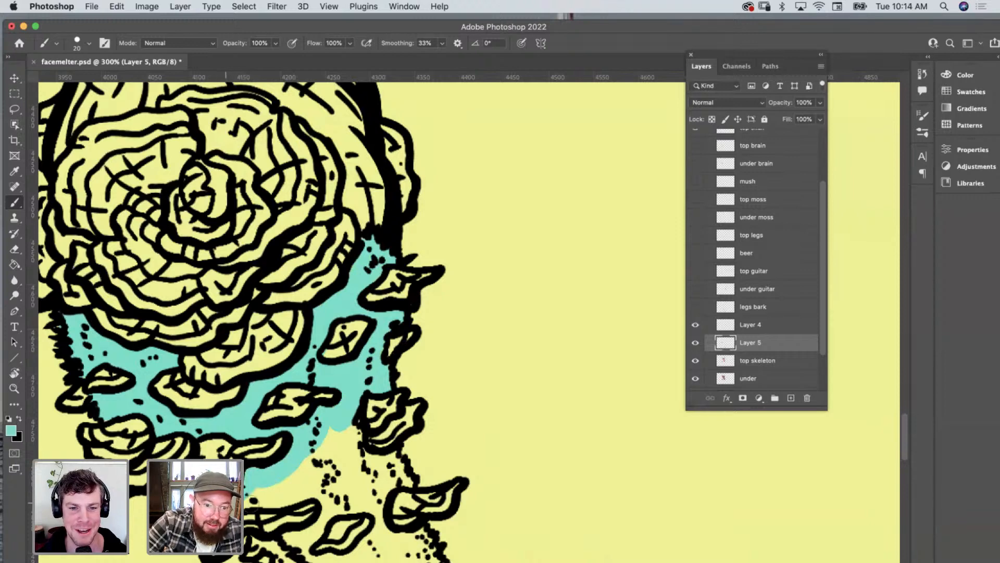
{"action": "mouse_move", "coordinate": [286, 502]}
{"action": "left_mouse_down"}
{"action": "mouse_move", "coordinate": [326, 488]}
{"action": "mouse_move", "coordinate": [330, 475]}
{"action": "mouse_move", "coordinate": [287, 481]}
{"action": "mouse_move", "coordinate": [325, 440]}
{"action": "mouse_move", "coordinate": [334, 460]}
{"action": "mouse_move", "coordinate": [304, 465]}
{"action": "mouse_move", "coordinate": [336, 429]}
{"action": "mouse_move", "coordinate": [355, 452]}
{"action": "mouse_move", "coordinate": [347, 417]}
{"action": "mouse_move", "coordinate": [340, 484]}
{"action": "mouse_move", "coordinate": [324, 480]}
{"action": "mouse_move", "coordinate": [358, 493]}
{"action": "mouse_move", "coordinate": [355, 449]}
{"action": "mouse_move", "coordinate": [391, 465]}
{"action": "left_mouse_up"}
Fill the lower tip of the moss down to the bare trunk with teal, redoing the first stroke along its left edge.
{"action": "scroll", "coordinate": [391, 458], "scroll_direction": "down", "scroll_amount": 5}
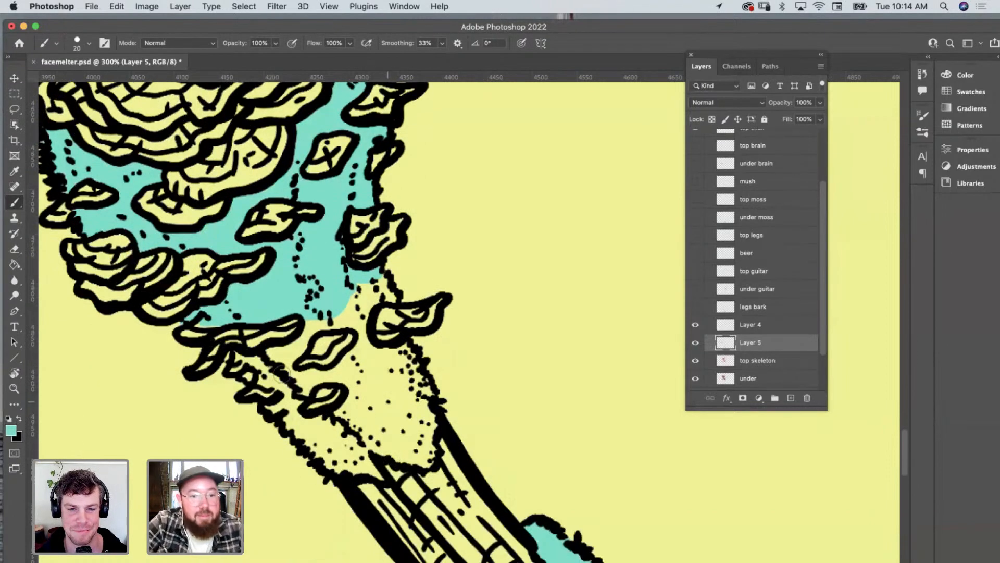
{"action": "left_click_drag", "start_coordinate": [261, 361], "coordinate": [287, 408]}
{"action": "key", "text": "super+z"}
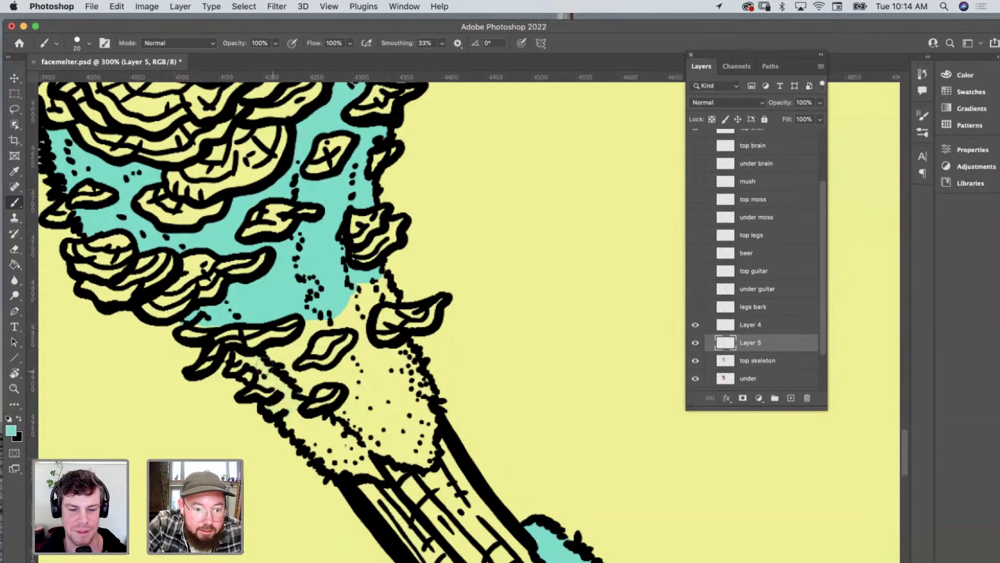
{"action": "mouse_move", "coordinate": [249, 356]}
{"action": "left_mouse_down"}
{"action": "mouse_move", "coordinate": [349, 469]}
{"action": "mouse_move", "coordinate": [372, 469]}
{"action": "mouse_move", "coordinate": [307, 422]}
{"action": "mouse_move", "coordinate": [360, 459]}
{"action": "left_mouse_up"}
{"action": "mouse_move", "coordinate": [330, 428]}
{"action": "left_mouse_down"}
{"action": "mouse_move", "coordinate": [353, 401]}
{"action": "mouse_move", "coordinate": [364, 403]}
{"action": "mouse_move", "coordinate": [372, 438]}
{"action": "mouse_move", "coordinate": [392, 447]}
{"action": "mouse_move", "coordinate": [370, 462]}
{"action": "mouse_move", "coordinate": [381, 477]}
{"action": "mouse_move", "coordinate": [384, 450]}
{"action": "mouse_move", "coordinate": [421, 460]}
{"action": "mouse_move", "coordinate": [432, 395]}
{"action": "mouse_move", "coordinate": [404, 347]}
{"action": "mouse_move", "coordinate": [386, 356]}
{"action": "mouse_move", "coordinate": [362, 348]}
{"action": "left_mouse_up"}
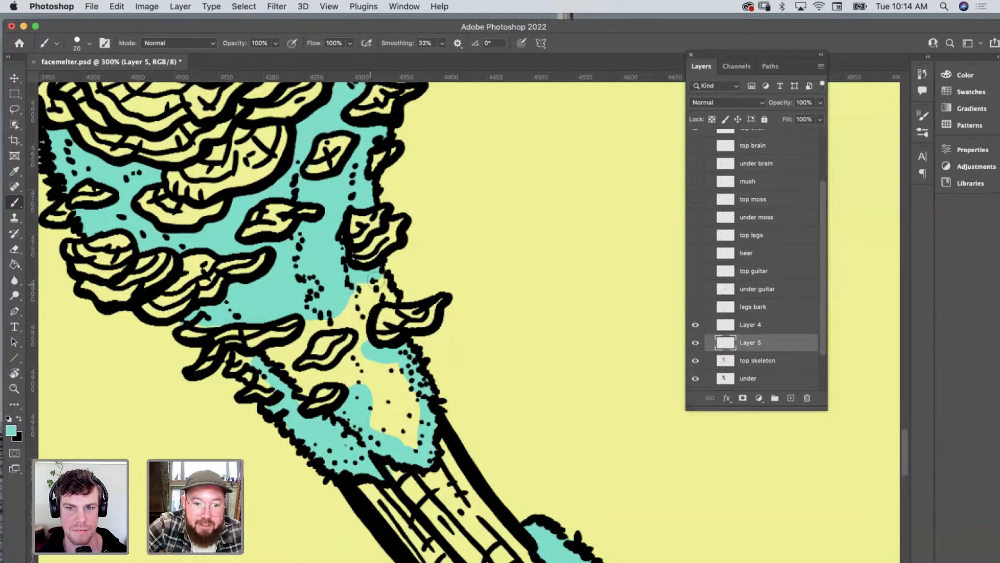
{"action": "mouse_move", "coordinate": [388, 296]}
{"action": "left_mouse_down"}
{"action": "mouse_move", "coordinate": [367, 344]}
{"action": "mouse_move", "coordinate": [352, 318]}
{"action": "mouse_move", "coordinate": [364, 287]}
{"action": "mouse_move", "coordinate": [313, 323]}
{"action": "mouse_move", "coordinate": [301, 345]}
{"action": "mouse_move", "coordinate": [273, 355]}
{"action": "mouse_move", "coordinate": [299, 386]}
{"action": "mouse_move", "coordinate": [315, 375]}
{"action": "mouse_move", "coordinate": [301, 381]}
{"action": "mouse_move", "coordinate": [288, 362]}
{"action": "left_mouse_up"}
{"action": "mouse_move", "coordinate": [291, 400]}
{"action": "left_mouse_down"}
{"action": "mouse_move", "coordinate": [363, 353]}
{"action": "mouse_move", "coordinate": [365, 393]}
{"action": "mouse_move", "coordinate": [351, 373]}
{"action": "mouse_move", "coordinate": [404, 372]}
{"action": "mouse_move", "coordinate": [414, 438]}
{"action": "mouse_move", "coordinate": [362, 413]}
{"action": "mouse_move", "coordinate": [372, 374]}
{"action": "mouse_move", "coordinate": [394, 429]}
{"action": "mouse_move", "coordinate": [412, 405]}
{"action": "left_mouse_up"}
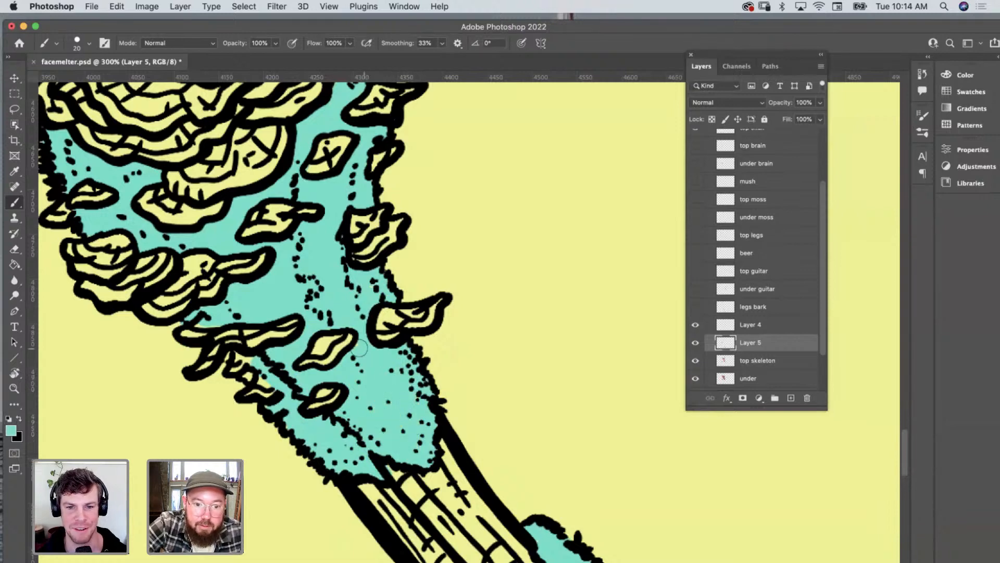
Fill the two small moss patches on the lower trunk with teal, using a 20 px brush.
{"action": "key", "text": "ctrl+minus"}
{"action": "key", "text": "z"}
{"action": "key", "text": "ctrl+minus"}
{"action": "key", "text": "ctrl+minus"}
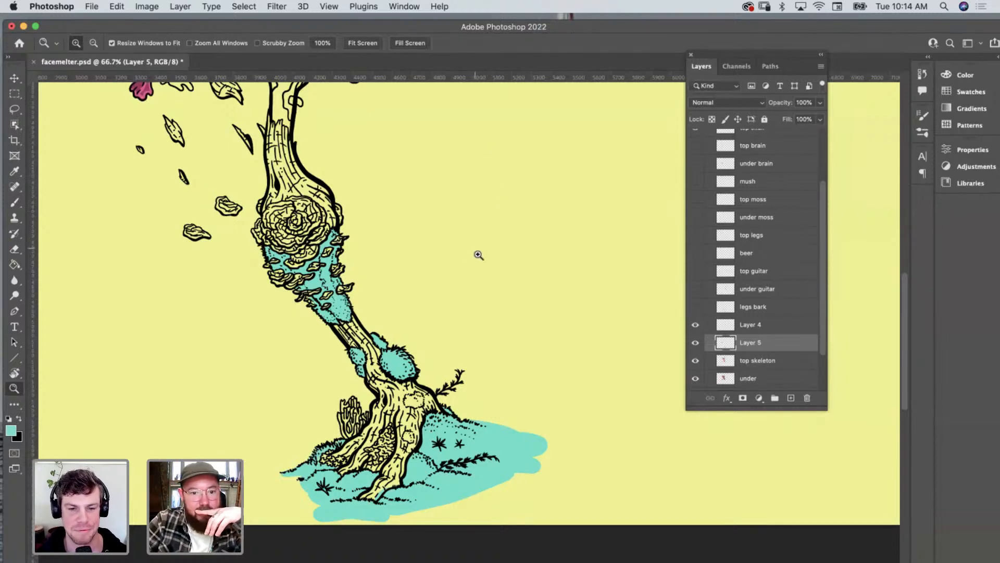
{"action": "left_click", "coordinate": [404, 401]}
{"action": "key", "text": "b"}
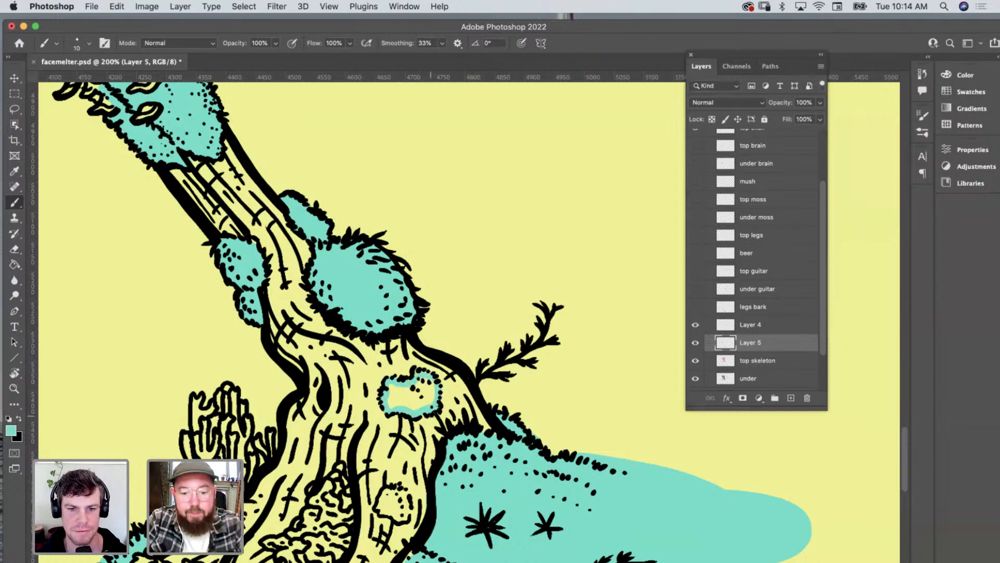
{"action": "key", "text": "bracketright"}
{"action": "mouse_move", "coordinate": [405, 402]}
{"action": "left_mouse_down"}
{"action": "mouse_move", "coordinate": [391, 391]}
{"action": "mouse_move", "coordinate": [432, 386]}
{"action": "mouse_move", "coordinate": [411, 397]}
{"action": "left_mouse_up"}
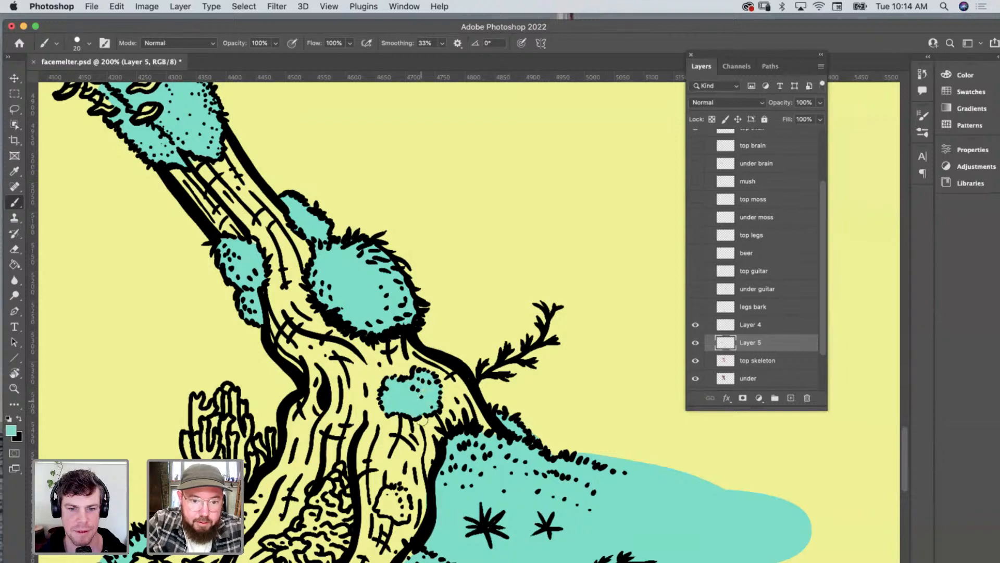
{"action": "left_click", "coordinate": [394, 509], "text": "super"}
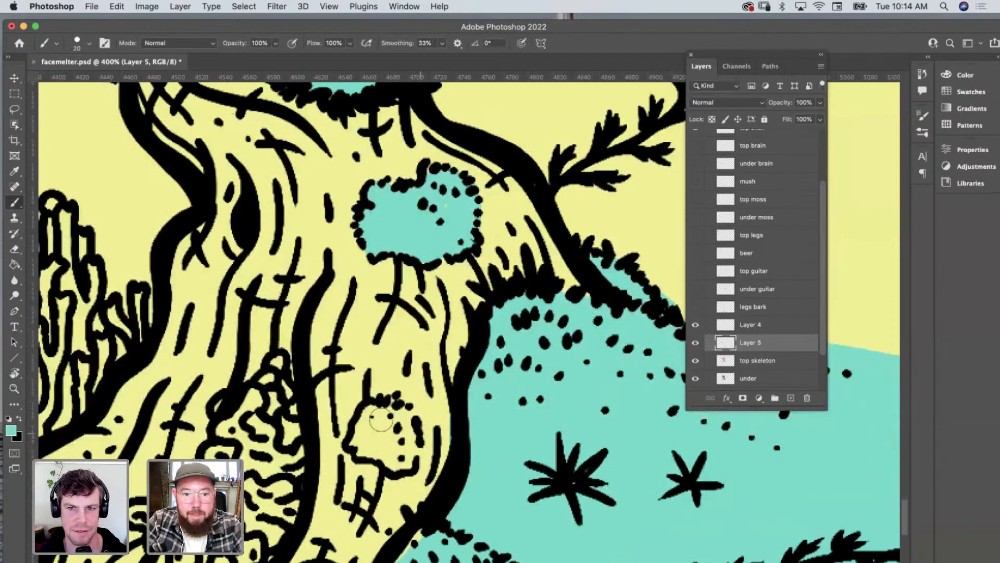
{"action": "mouse_move", "coordinate": [380, 420]}
{"action": "left_mouse_down"}
{"action": "mouse_move", "coordinate": [369, 448]}
{"action": "mouse_move", "coordinate": [408, 457]}
{"action": "mouse_move", "coordinate": [384, 416]}
{"action": "mouse_move", "coordinate": [374, 428]}
{"action": "mouse_move", "coordinate": [403, 412]}
{"action": "left_mouse_up"}
Erase the teal that overlaps the lower edge of the front root with a 10 px eraser.
{"action": "scroll", "coordinate": [400, 423], "scroll_direction": "down", "scroll_amount": 10}
{"action": "scroll", "coordinate": [400, 423], "scroll_direction": "left", "scroll_amount": 2}
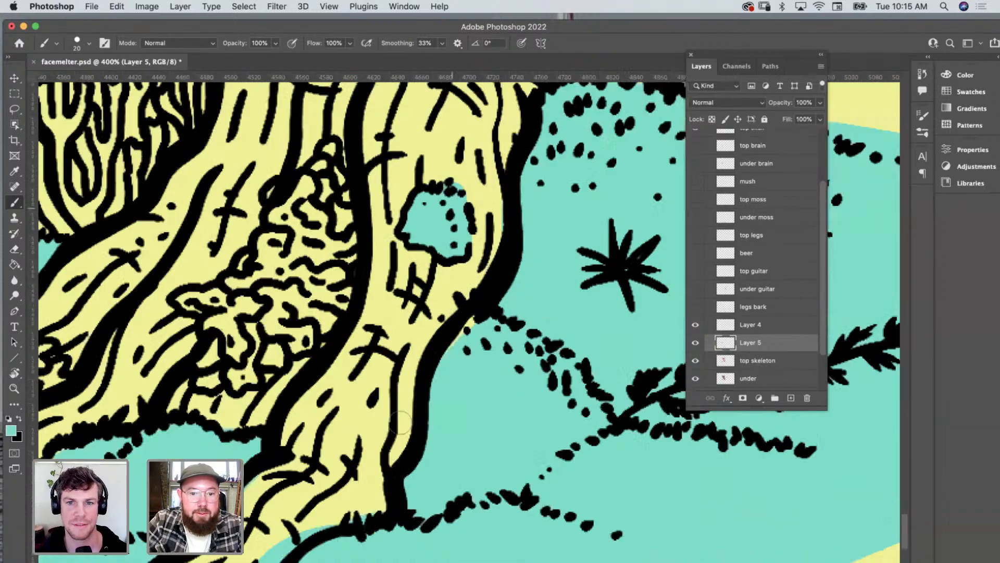
{"action": "scroll", "coordinate": [401, 423], "scroll_direction": "up", "scroll_amount": 4}
{"action": "scroll", "coordinate": [400, 423], "scroll_direction": "down", "scroll_amount": 6}
{"action": "key", "text": "e"}
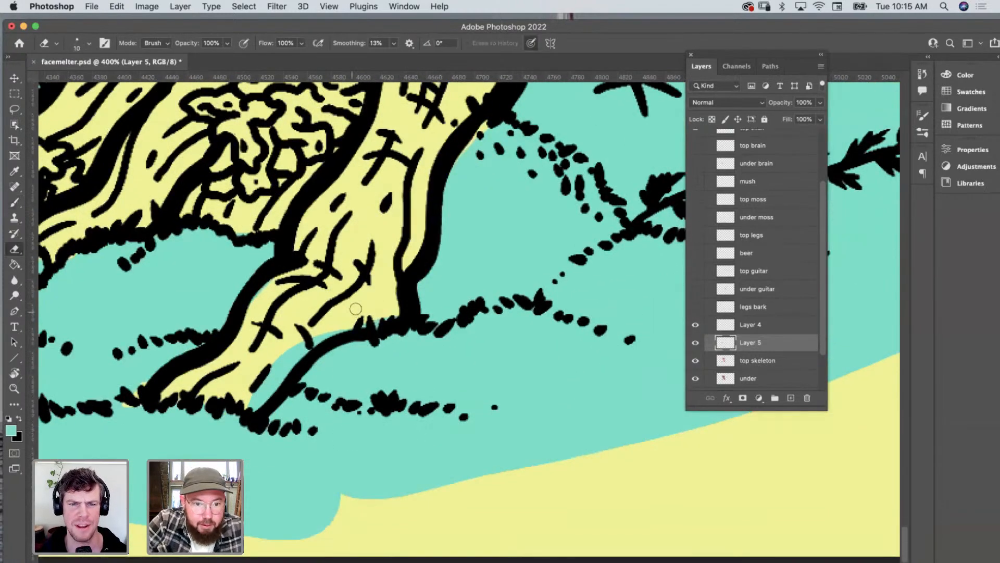
{"action": "mouse_move", "coordinate": [319, 340]}
{"action": "left_mouse_down"}
{"action": "mouse_move", "coordinate": [268, 397]}
{"action": "mouse_move", "coordinate": [266, 382]}
{"action": "mouse_move", "coordinate": [318, 335]}
{"action": "mouse_move", "coordinate": [267, 365]}
{"action": "left_mouse_up"}
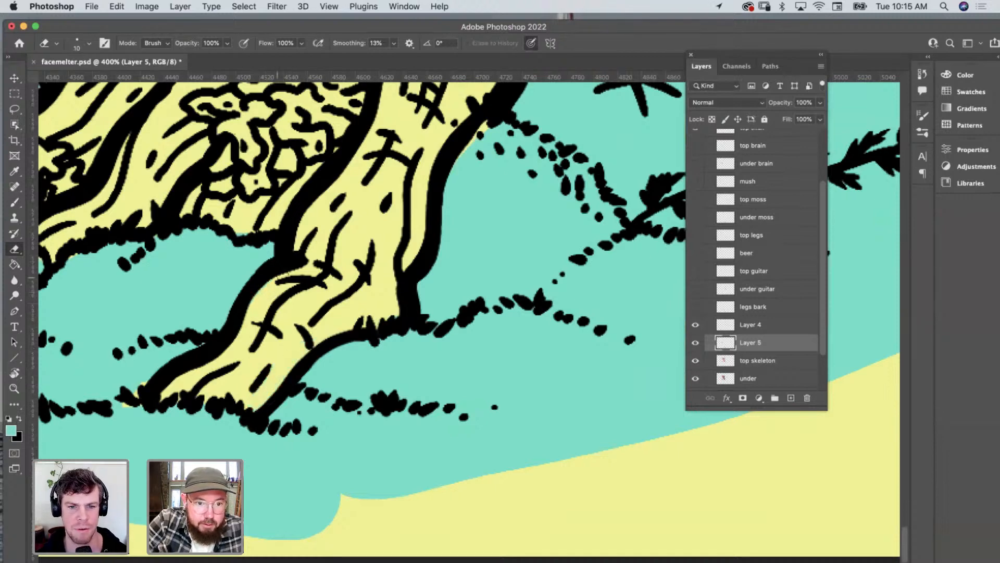
{"action": "left_click", "coordinate": [311, 370], "text": "alt"}
{"action": "left_click", "coordinate": [311, 370], "text": "alt"}
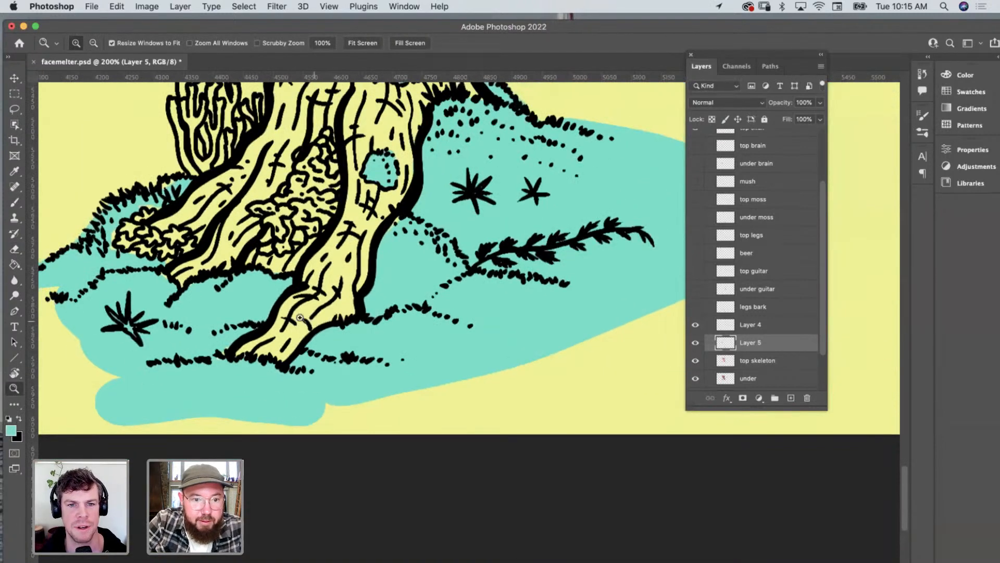
Review the painted ground and moss up close, then the leg, torso and skull for parts still lacking color.
{"action": "key", "text": "z"}
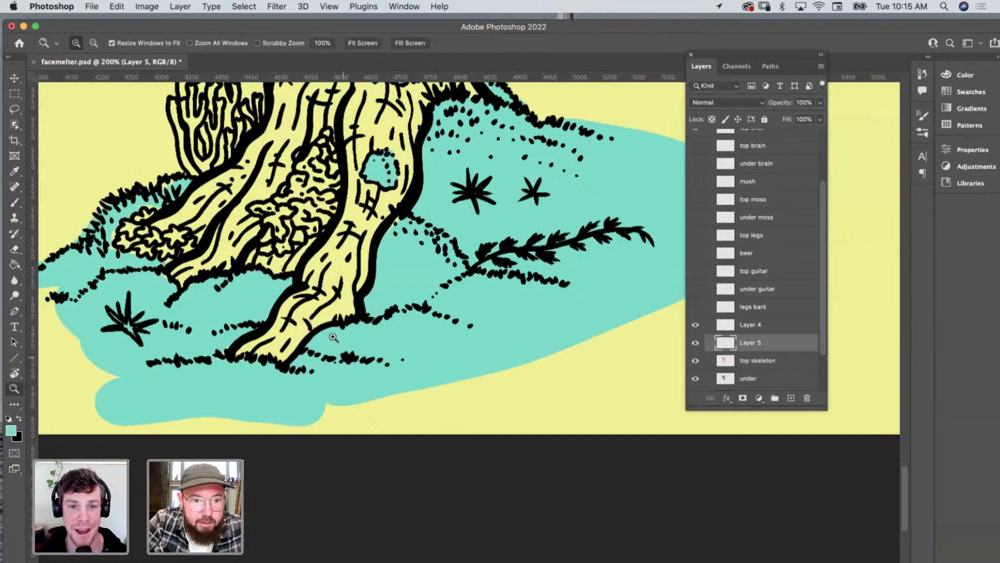
{"action": "left_click", "coordinate": [322, 324], "text": "alt"}
{"action": "left_click", "coordinate": [412, 286]}
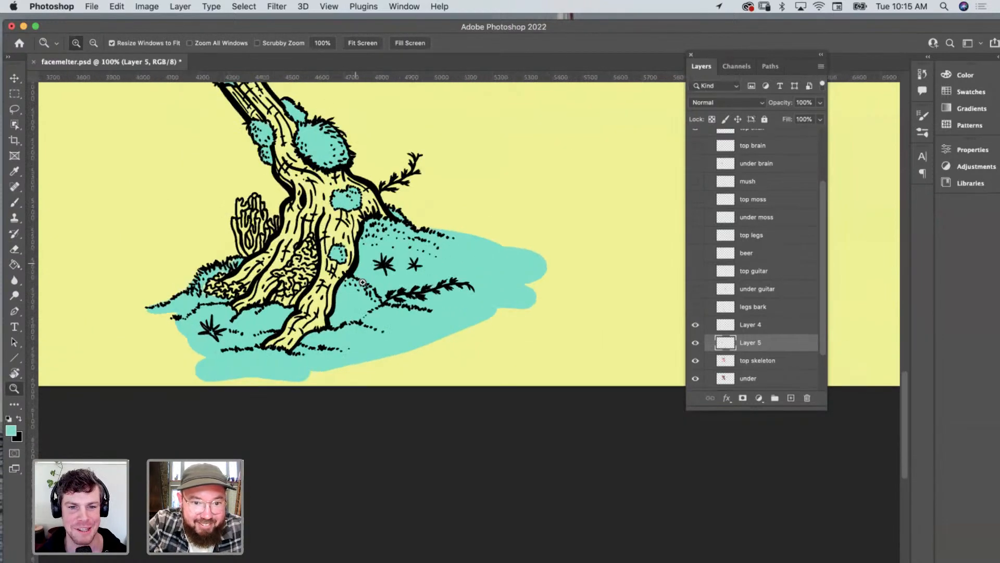
{"action": "left_click", "coordinate": [412, 285]}
{"action": "key", "text": "b"}
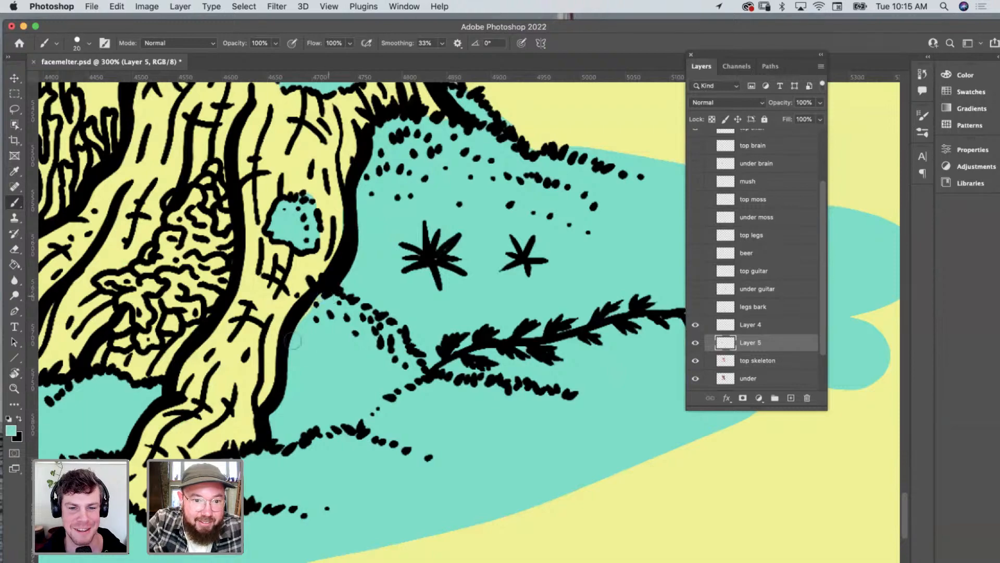
{"action": "key", "text": "z"}
{"action": "scroll", "coordinate": [375, 314], "scroll_direction": "down", "scroll_amount": 4}
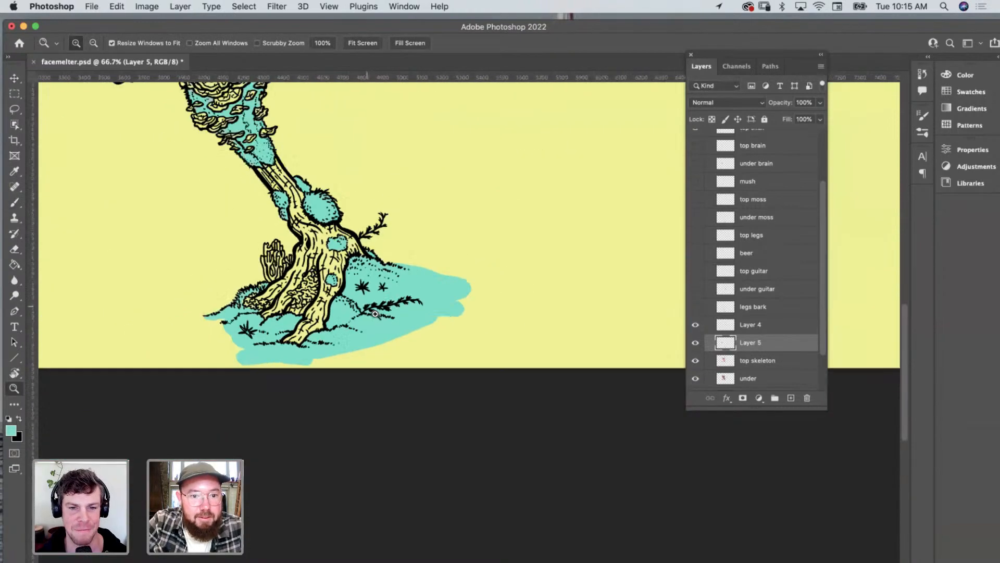
{"action": "scroll", "coordinate": [375, 314], "scroll_direction": "up", "scroll_amount": 5}
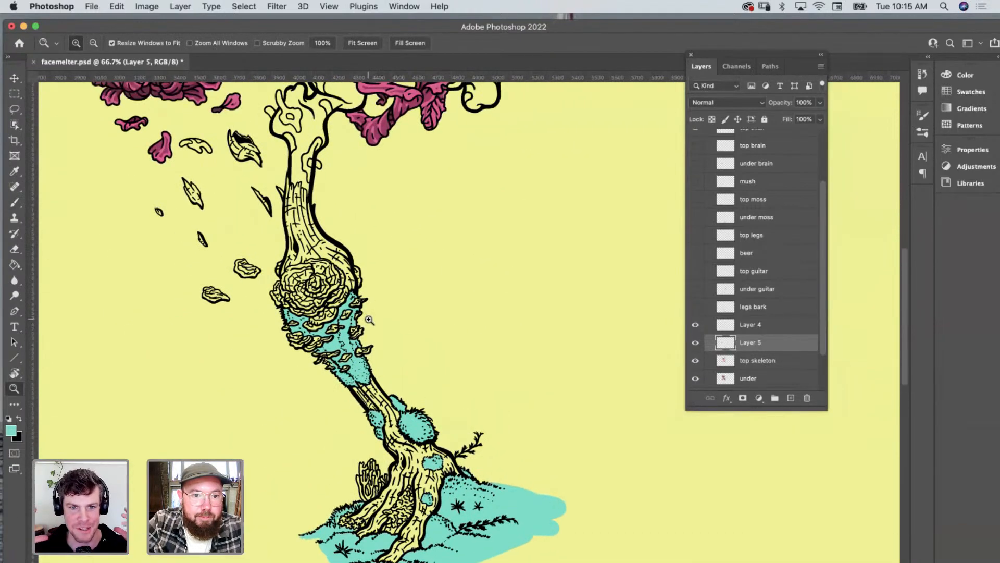
{"action": "scroll", "coordinate": [369, 322], "scroll_direction": "up", "scroll_amount": 3}
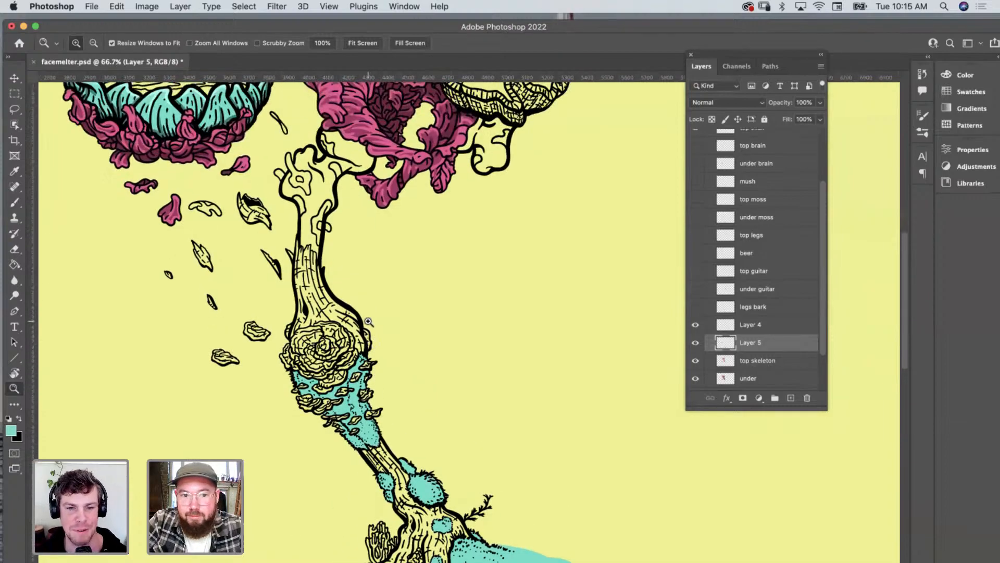
{"action": "scroll", "coordinate": [368, 322], "scroll_direction": "up", "scroll_amount": 10}
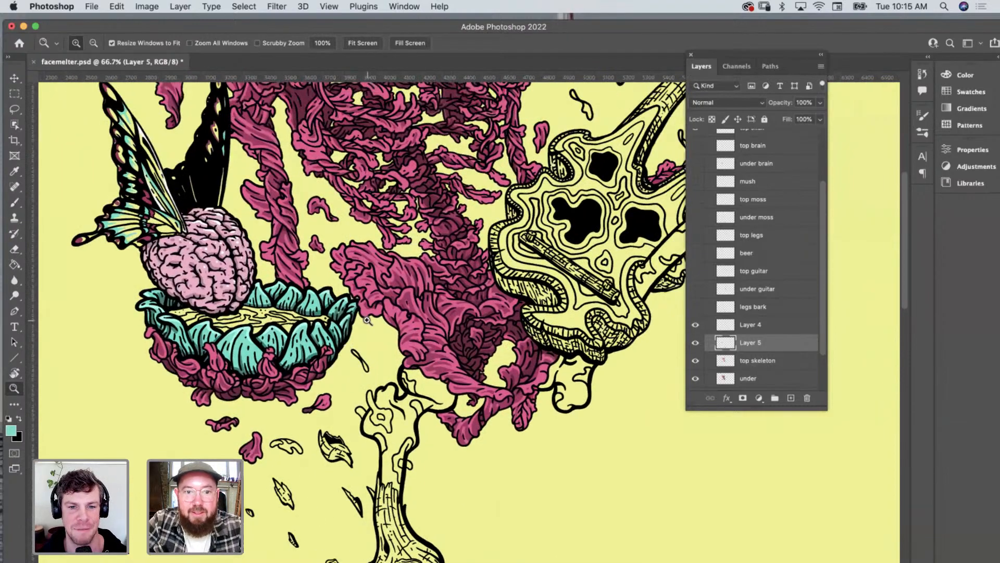
{"action": "scroll", "coordinate": [367, 320], "scroll_direction": "up", "scroll_amount": 8}
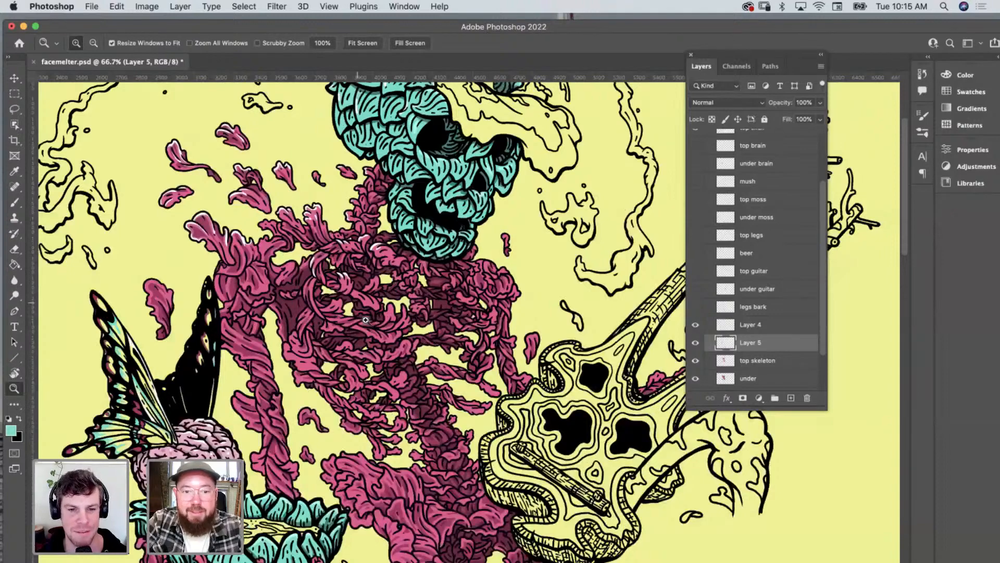
{"action": "scroll", "coordinate": [365, 319], "scroll_direction": "down", "scroll_amount": 4}
{"action": "scroll", "coordinate": [363, 321], "scroll_direction": "down", "scroll_amount": 12}
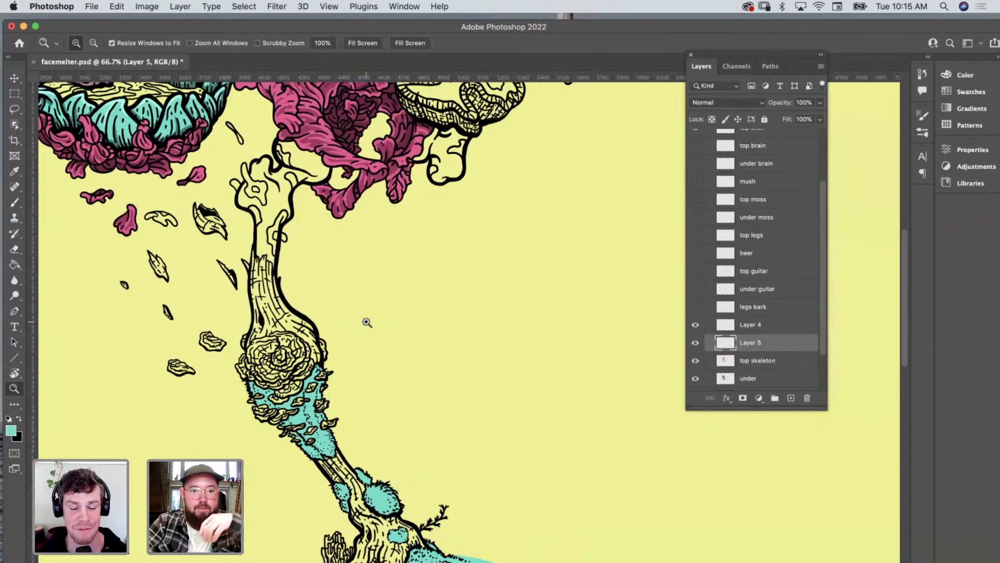
Open CHANTERELLEpink.psd, sample the lavender of its trunk legs as the foreground color, and return to facemelter.psd.
{"action": "left_click", "coordinate": [88, 7]}
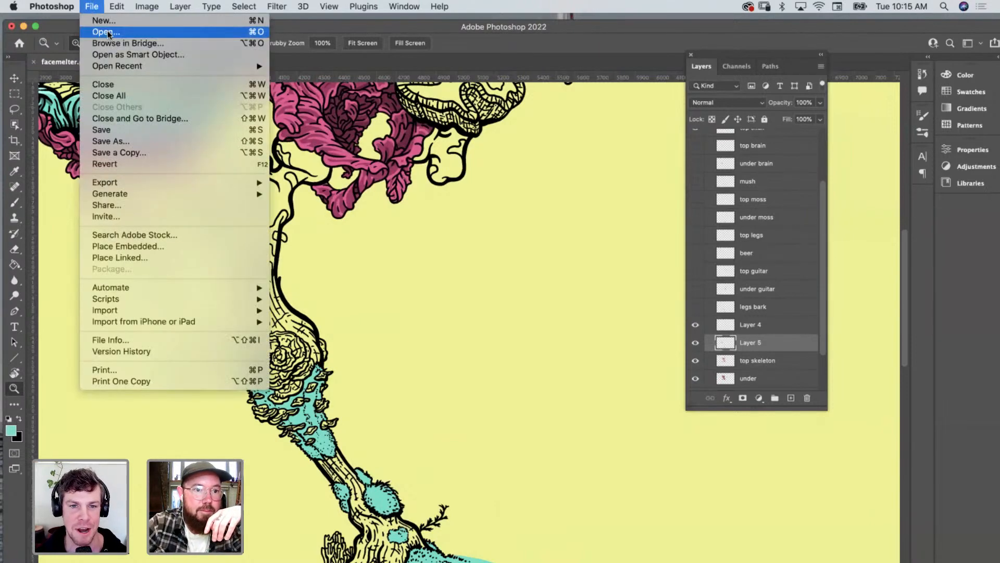
{"action": "left_click", "coordinate": [91, 7]}
{"action": "key", "text": "super+o"}
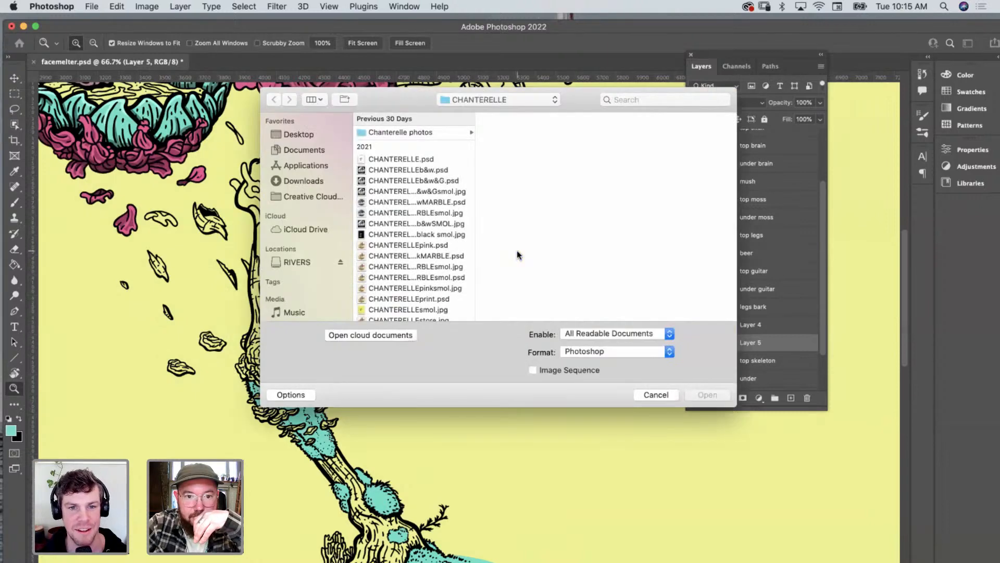
{"action": "left_click", "coordinate": [426, 245]}
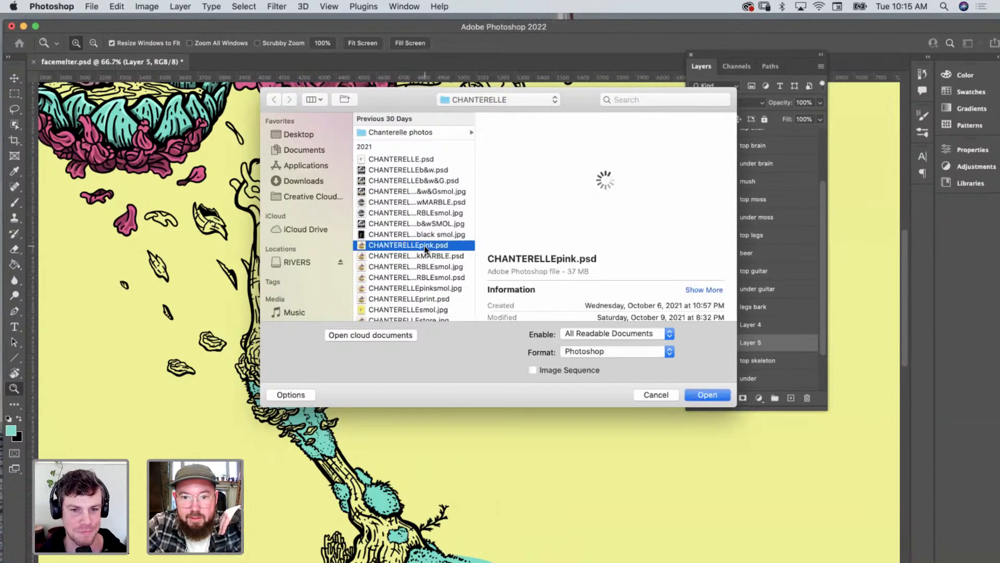
{"action": "left_click", "coordinate": [725, 397]}
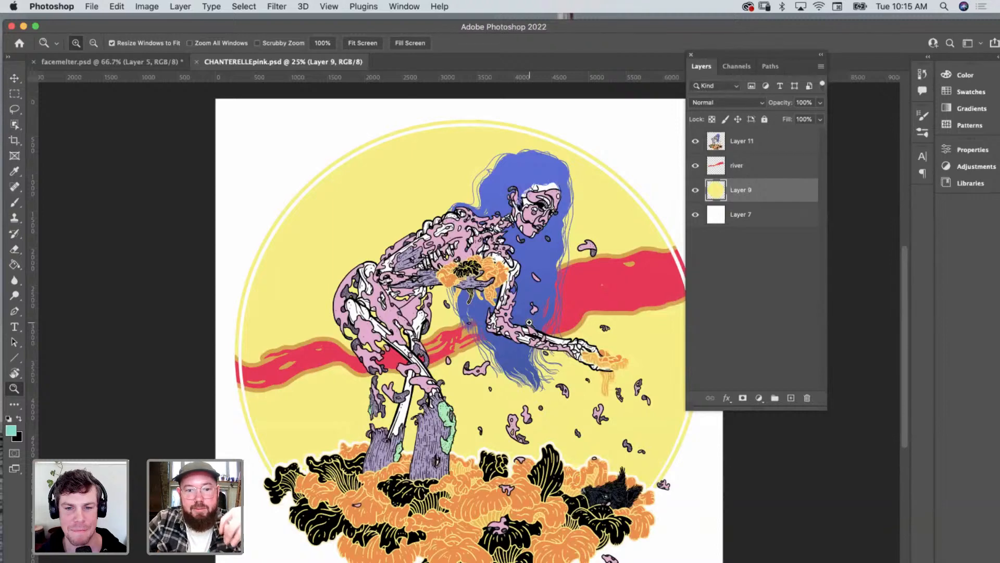
{"action": "key", "text": "i"}
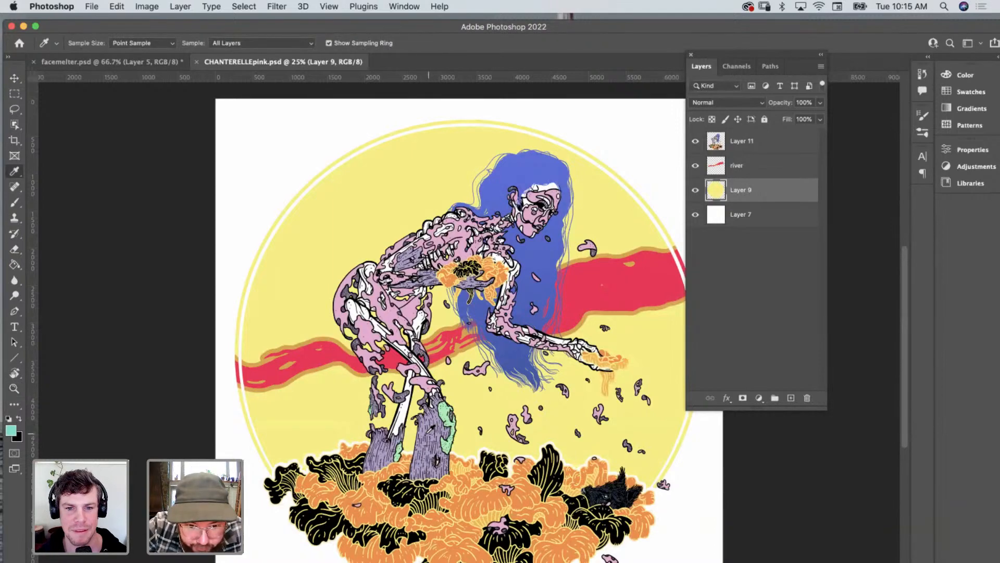
{"action": "left_click", "coordinate": [168, 62]}
Paint the bare trunk between the upper moss and the round moss clumps lavender on Layer 5 with a 20 px brush.
{"action": "key", "text": "z"}
{"action": "left_click", "coordinate": [383, 438]}
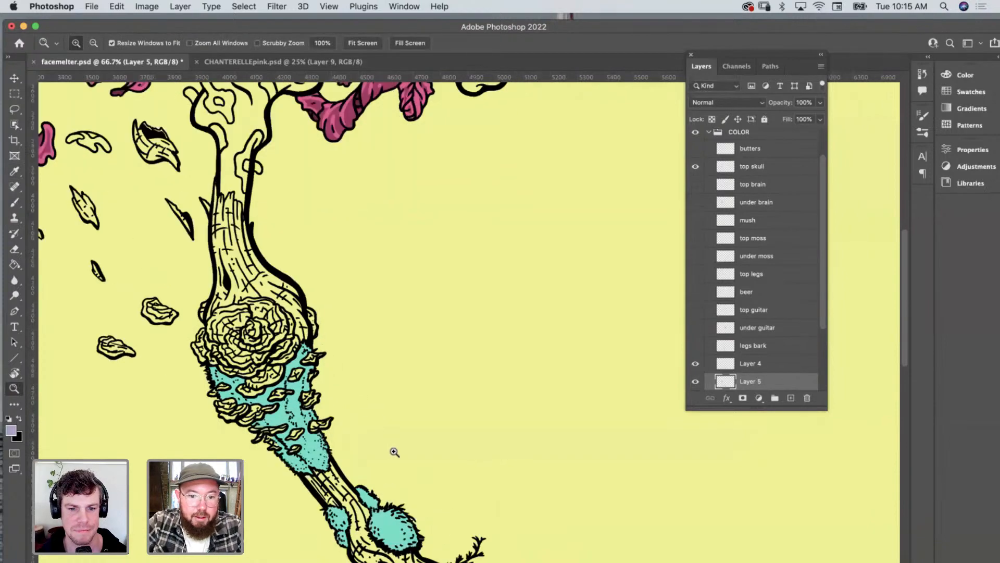
{"action": "scroll", "coordinate": [392, 451], "scroll_direction": "down", "scroll_amount": 5}
{"action": "left_click", "coordinate": [368, 407]}
{"action": "key", "text": "b"}
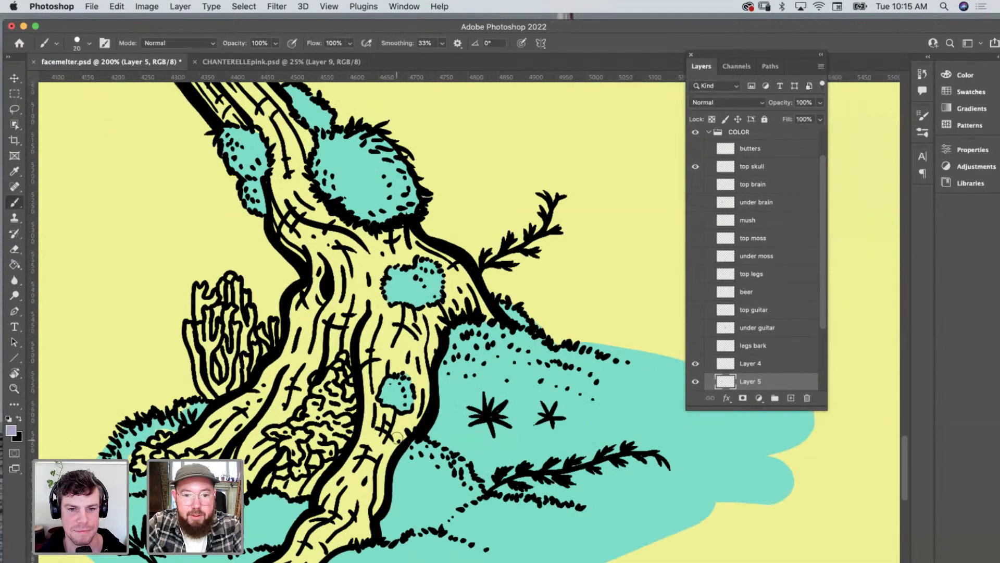
{"action": "scroll", "coordinate": [409, 318], "scroll_direction": "up", "scroll_amount": 3}
{"action": "scroll", "coordinate": [409, 317], "scroll_direction": "left", "scroll_amount": 3}
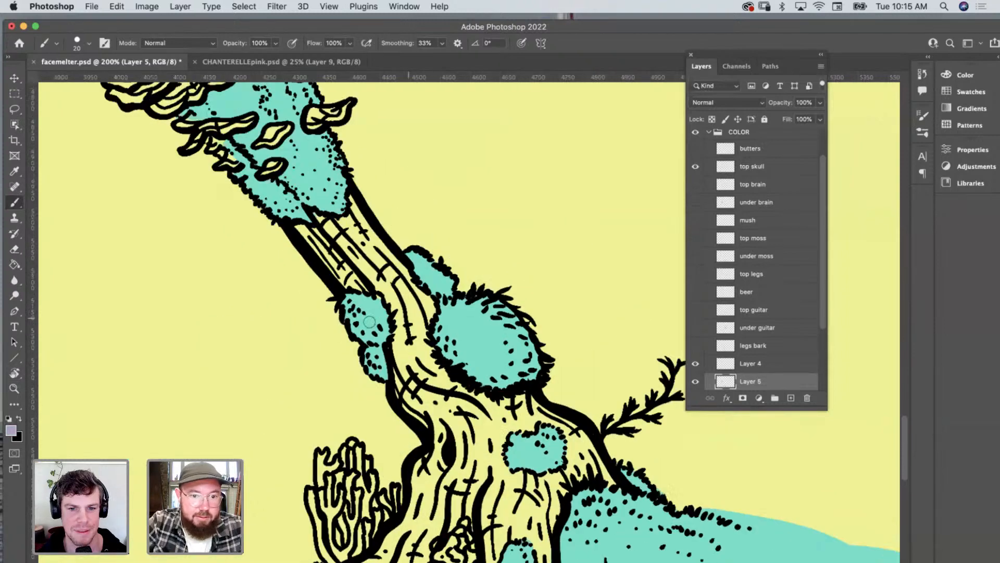
{"action": "mouse_move", "coordinate": [301, 228]}
{"action": "left_mouse_down"}
{"action": "mouse_move", "coordinate": [327, 244]}
{"action": "mouse_move", "coordinate": [341, 283]}
{"action": "mouse_move", "coordinate": [315, 241]}
{"action": "mouse_move", "coordinate": [355, 205]}
{"action": "mouse_move", "coordinate": [429, 306]}
{"action": "mouse_move", "coordinate": [397, 269]}
{"action": "mouse_move", "coordinate": [342, 237]}
{"action": "mouse_move", "coordinate": [344, 246]}
{"action": "mouse_move", "coordinate": [394, 307]}
{"action": "mouse_move", "coordinate": [409, 318]}
{"action": "mouse_move", "coordinate": [427, 308]}
{"action": "mouse_move", "coordinate": [420, 341]}
{"action": "mouse_move", "coordinate": [402, 325]}
{"action": "mouse_move", "coordinate": [396, 336]}
{"action": "mouse_move", "coordinate": [437, 380]}
{"action": "mouse_move", "coordinate": [426, 345]}
{"action": "left_mouse_up"}
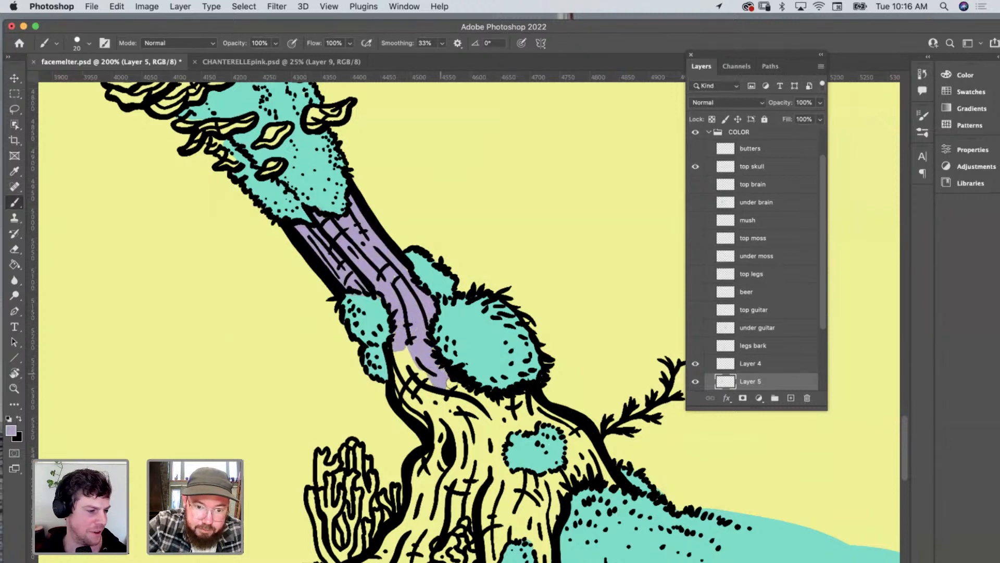
{"action": "left_click_drag", "start_coordinate": [446, 385], "coordinate": [521, 400]}
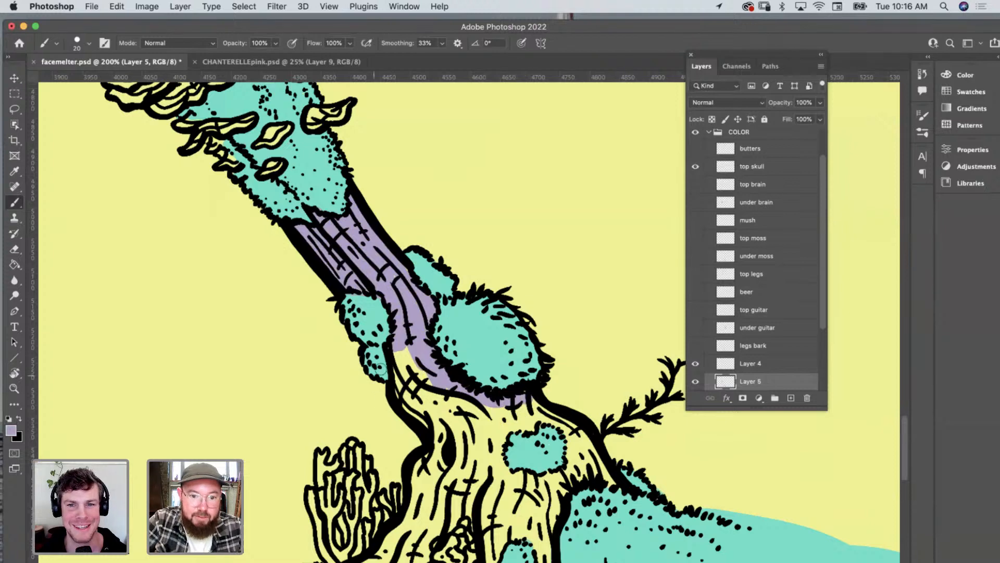
{"action": "mouse_move", "coordinate": [397, 344]}
{"action": "left_mouse_down"}
{"action": "mouse_move", "coordinate": [416, 408]}
{"action": "mouse_move", "coordinate": [403, 347]}
{"action": "mouse_move", "coordinate": [430, 415]}
{"action": "mouse_move", "coordinate": [430, 382]}
{"action": "mouse_move", "coordinate": [419, 365]}
{"action": "mouse_move", "coordinate": [423, 408]}
{"action": "left_mouse_up"}
Paint lavender along both edges of the front root, around the central crevice and down the trunk's right side.
{"action": "scroll", "coordinate": [440, 428], "scroll_direction": "down", "scroll_amount": 5}
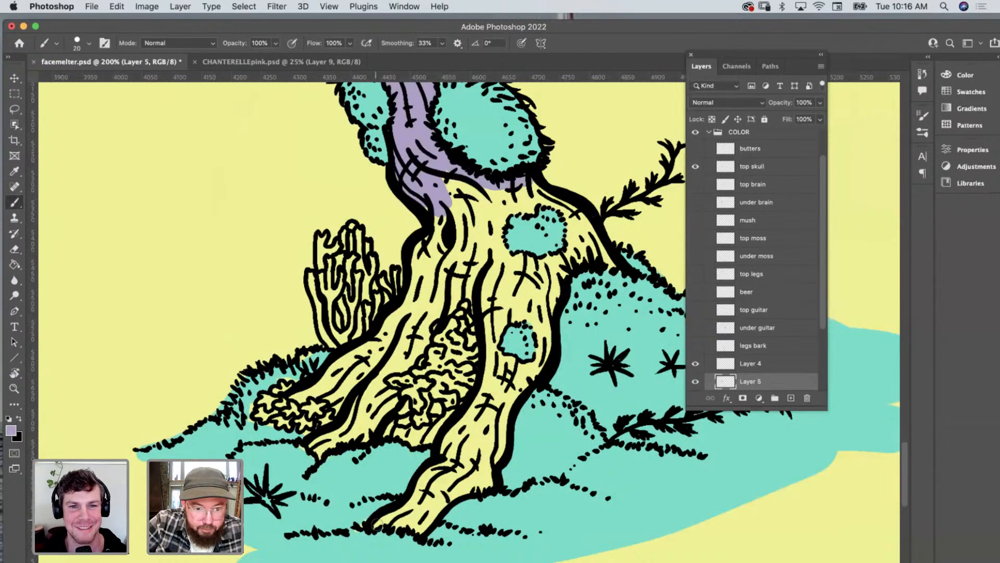
{"action": "mouse_move", "coordinate": [376, 519]}
{"action": "left_mouse_down"}
{"action": "mouse_move", "coordinate": [411, 504]}
{"action": "mouse_move", "coordinate": [471, 404]}
{"action": "mouse_move", "coordinate": [492, 355]}
{"action": "mouse_move", "coordinate": [490, 294]}
{"action": "mouse_move", "coordinate": [456, 296]}
{"action": "mouse_move", "coordinate": [405, 365]}
{"action": "mouse_move", "coordinate": [376, 376]}
{"action": "mouse_move", "coordinate": [391, 411]}
{"action": "mouse_move", "coordinate": [386, 435]}
{"action": "mouse_move", "coordinate": [440, 438]}
{"action": "left_mouse_up"}
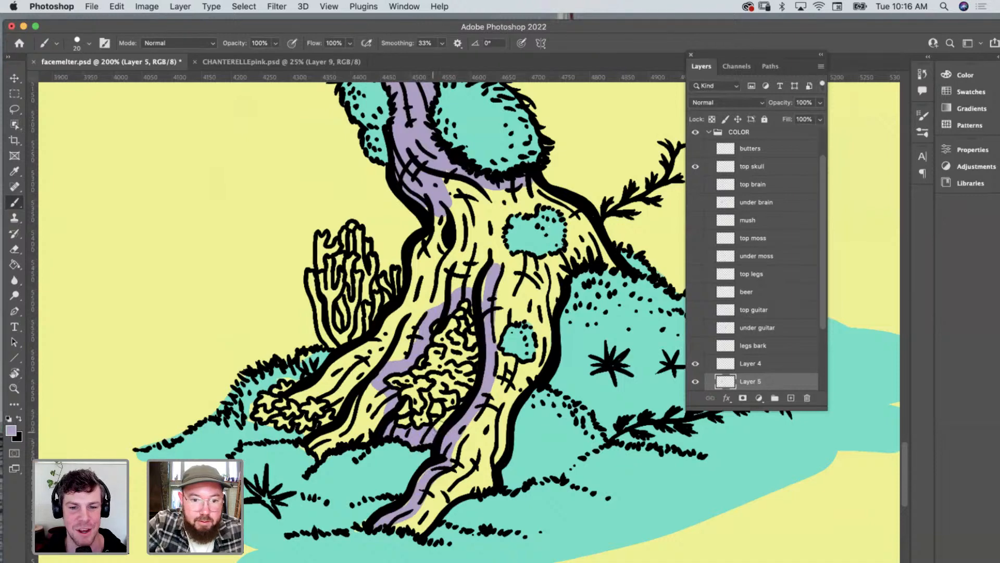
{"action": "left_click_drag", "start_coordinate": [439, 426], "coordinate": [453, 416]}
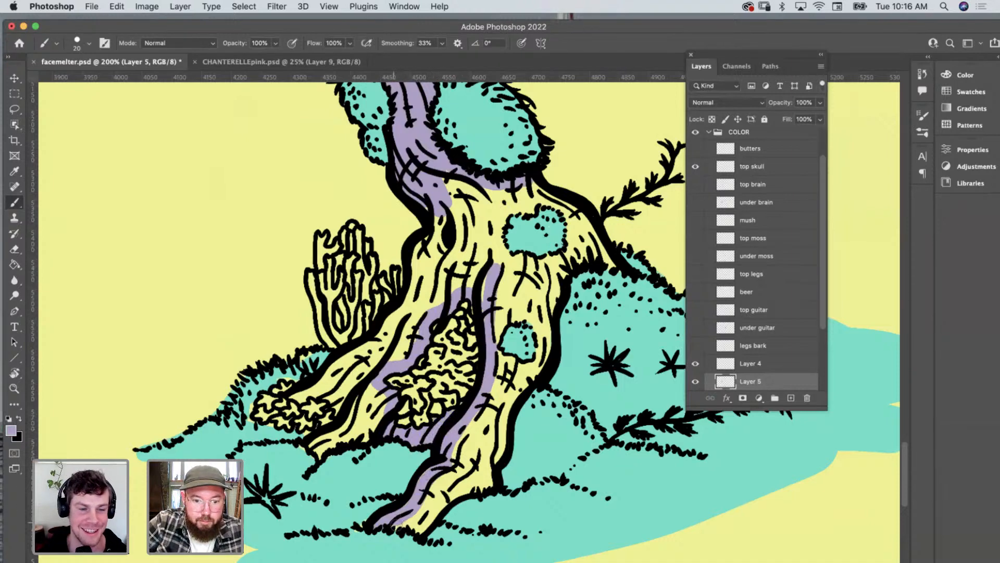
{"action": "mouse_move", "coordinate": [396, 526]}
{"action": "left_mouse_down"}
{"action": "mouse_move", "coordinate": [491, 482]}
{"action": "mouse_move", "coordinate": [500, 415]}
{"action": "left_mouse_up"}
{"action": "left_click_drag", "start_coordinate": [553, 326], "coordinate": [498, 428]}
{"action": "left_click_drag", "start_coordinate": [412, 518], "coordinate": [477, 432]}
{"action": "mouse_move", "coordinate": [536, 187]}
{"action": "left_mouse_down"}
{"action": "mouse_move", "coordinate": [583, 218]}
{"action": "mouse_move", "coordinate": [606, 259]}
{"action": "mouse_move", "coordinate": [584, 255]}
{"action": "mouse_move", "coordinate": [554, 285]}
{"action": "mouse_move", "coordinate": [542, 336]}
{"action": "left_mouse_up"}
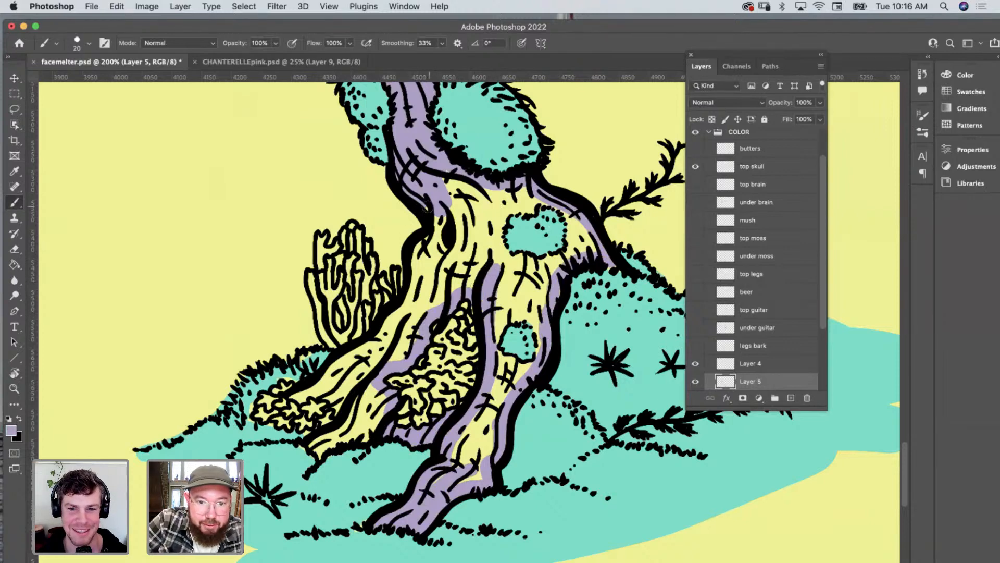
Fill the trunk's left edge and the two left roots with lavender, keeping the fungus clusters uncolored.
{"action": "mouse_move", "coordinate": [429, 208]}
{"action": "left_mouse_down"}
{"action": "mouse_move", "coordinate": [428, 240]}
{"action": "mouse_move", "coordinate": [409, 258]}
{"action": "mouse_move", "coordinate": [411, 294]}
{"action": "mouse_move", "coordinate": [378, 346]}
{"action": "mouse_move", "coordinate": [298, 392]}
{"action": "mouse_move", "coordinate": [349, 383]}
{"action": "mouse_move", "coordinate": [308, 396]}
{"action": "mouse_move", "coordinate": [336, 400]}
{"action": "mouse_move", "coordinate": [370, 359]}
{"action": "left_mouse_up"}
{"action": "left_click_drag", "start_coordinate": [345, 403], "coordinate": [385, 334]}
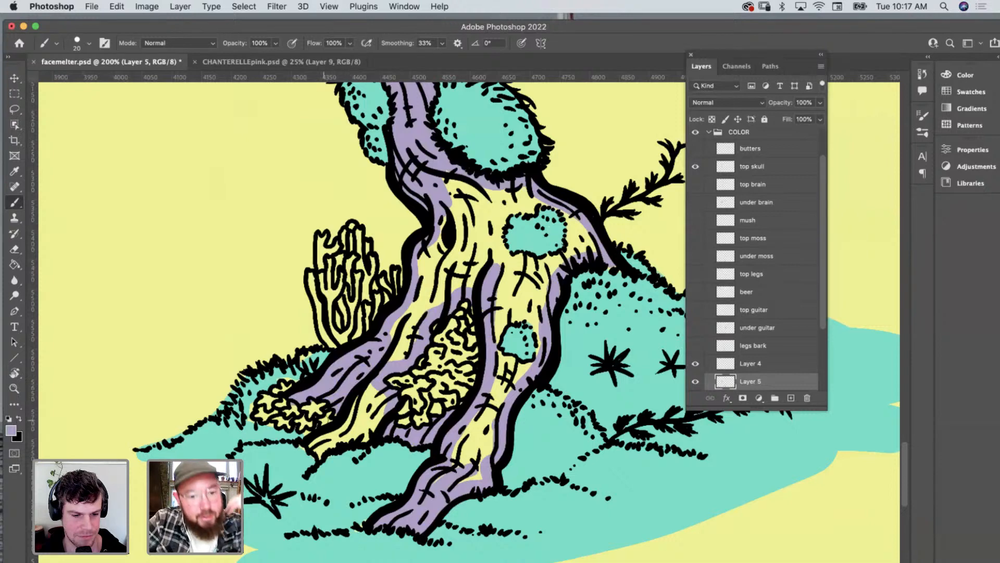
{"action": "mouse_move", "coordinate": [328, 440]}
{"action": "left_mouse_down"}
{"action": "mouse_move", "coordinate": [319, 446]}
{"action": "mouse_move", "coordinate": [378, 390]}
{"action": "mouse_move", "coordinate": [389, 411]}
{"action": "mouse_move", "coordinate": [365, 438]}
{"action": "mouse_move", "coordinate": [319, 454]}
{"action": "left_mouse_up"}
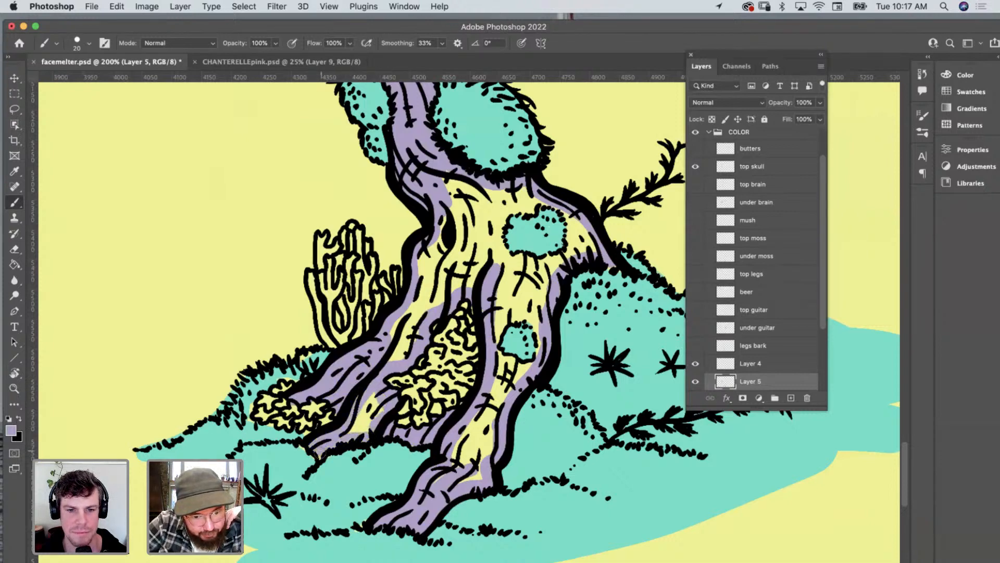
{"action": "mouse_move", "coordinate": [376, 426]}
{"action": "left_mouse_down"}
{"action": "mouse_move", "coordinate": [371, 394]}
{"action": "mouse_move", "coordinate": [380, 414]}
{"action": "left_mouse_up"}
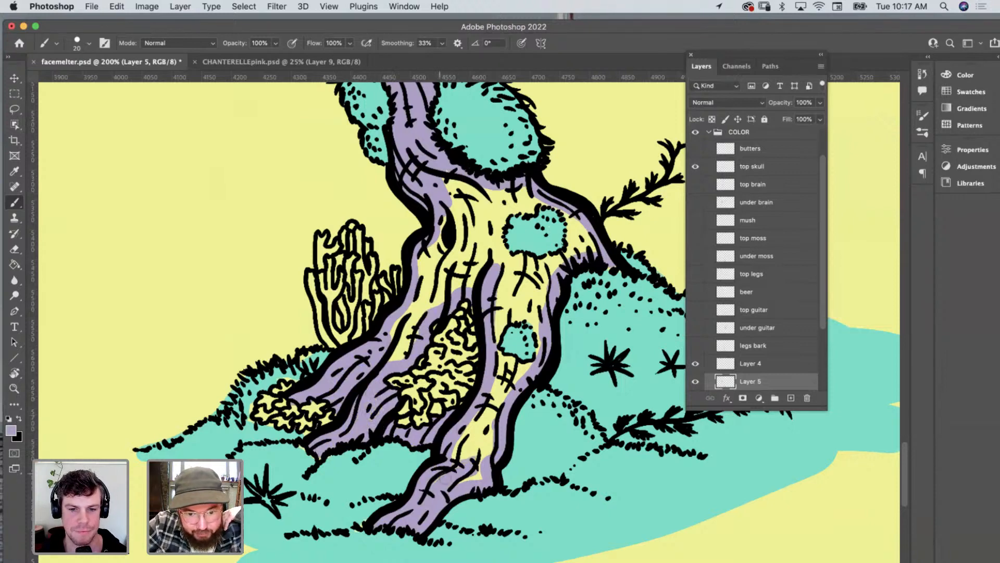
Fill the rest of the front root and the trunk's center with lavender, painting around the two small moss patches.
{"action": "mouse_move", "coordinate": [466, 442]}
{"action": "left_mouse_down"}
{"action": "mouse_move", "coordinate": [458, 454]}
{"action": "mouse_move", "coordinate": [489, 417]}
{"action": "mouse_move", "coordinate": [470, 416]}
{"action": "mouse_move", "coordinate": [500, 399]}
{"action": "mouse_move", "coordinate": [501, 359]}
{"action": "mouse_move", "coordinate": [530, 364]}
{"action": "mouse_move", "coordinate": [509, 387]}
{"action": "left_mouse_up"}
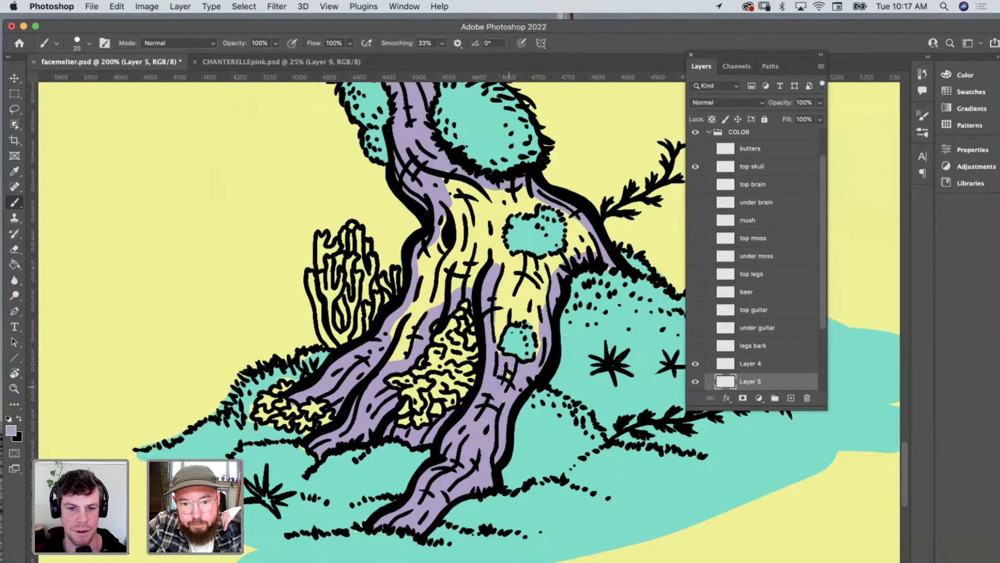
{"action": "mouse_move", "coordinate": [498, 340]}
{"action": "left_mouse_down"}
{"action": "mouse_move", "coordinate": [509, 316]}
{"action": "mouse_move", "coordinate": [531, 312]}
{"action": "mouse_move", "coordinate": [537, 331]}
{"action": "mouse_move", "coordinate": [498, 289]}
{"action": "mouse_move", "coordinate": [508, 273]}
{"action": "mouse_move", "coordinate": [521, 292]}
{"action": "mouse_move", "coordinate": [545, 289]}
{"action": "left_mouse_up"}
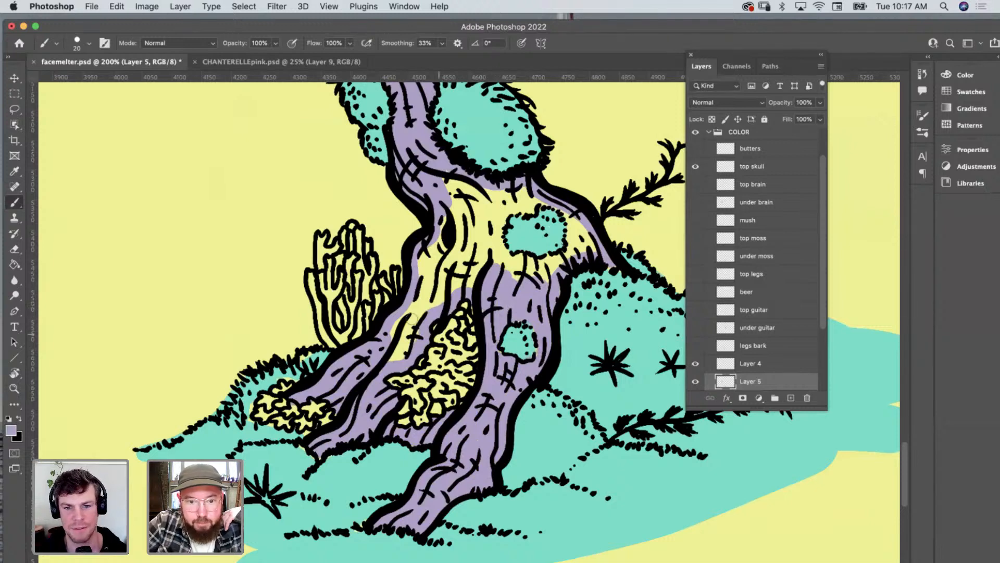
{"action": "mouse_move", "coordinate": [411, 319]}
{"action": "left_mouse_down"}
{"action": "mouse_move", "coordinate": [396, 347]}
{"action": "mouse_move", "coordinate": [396, 325]}
{"action": "mouse_move", "coordinate": [423, 304]}
{"action": "mouse_move", "coordinate": [417, 325]}
{"action": "mouse_move", "coordinate": [440, 285]}
{"action": "mouse_move", "coordinate": [477, 281]}
{"action": "mouse_move", "coordinate": [430, 293]}
{"action": "mouse_move", "coordinate": [424, 276]}
{"action": "mouse_move", "coordinate": [418, 297]}
{"action": "mouse_move", "coordinate": [424, 250]}
{"action": "mouse_move", "coordinate": [424, 289]}
{"action": "mouse_move", "coordinate": [456, 212]}
{"action": "mouse_move", "coordinate": [449, 189]}
{"action": "mouse_move", "coordinate": [472, 238]}
{"action": "mouse_move", "coordinate": [498, 224]}
{"action": "mouse_move", "coordinate": [513, 259]}
{"action": "mouse_move", "coordinate": [553, 259]}
{"action": "mouse_move", "coordinate": [573, 239]}
{"action": "mouse_move", "coordinate": [565, 210]}
{"action": "mouse_move", "coordinate": [532, 200]}
{"action": "mouse_move", "coordinate": [494, 237]}
{"action": "left_mouse_up"}
{"action": "mouse_move", "coordinate": [531, 272]}
{"action": "left_mouse_down"}
{"action": "mouse_move", "coordinate": [511, 274]}
{"action": "mouse_move", "coordinate": [551, 273]}
{"action": "mouse_move", "coordinate": [583, 234]}
{"action": "mouse_move", "coordinate": [598, 244]}
{"action": "left_mouse_up"}
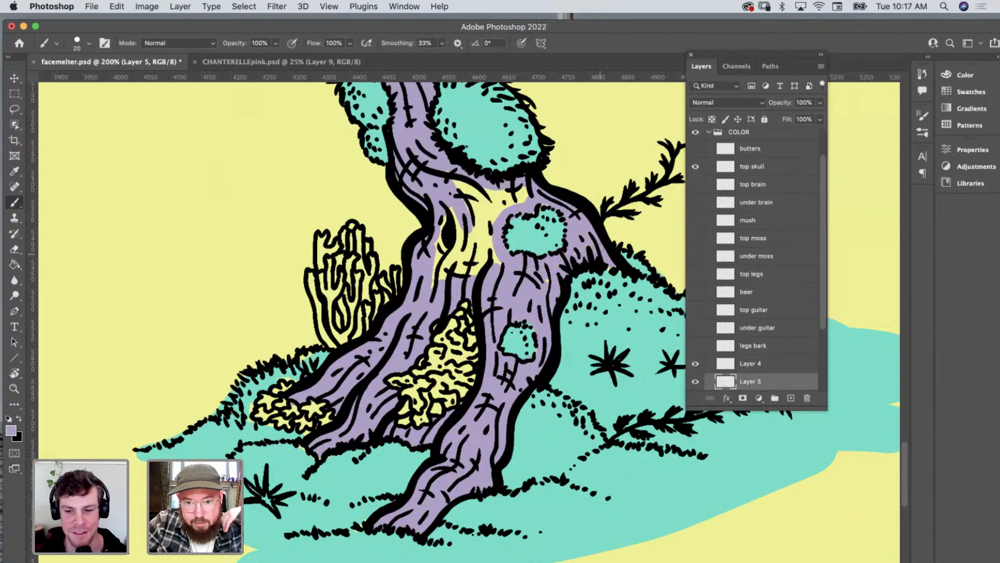
{"action": "mouse_move", "coordinate": [481, 208]}
{"action": "left_mouse_down"}
{"action": "mouse_move", "coordinate": [479, 269]}
{"action": "mouse_move", "coordinate": [471, 256]}
{"action": "mouse_move", "coordinate": [464, 270]}
{"action": "mouse_move", "coordinate": [442, 263]}
{"action": "mouse_move", "coordinate": [441, 197]}
{"action": "mouse_move", "coordinate": [448, 258]}
{"action": "mouse_move", "coordinate": [459, 205]}
{"action": "mouse_move", "coordinate": [474, 237]}
{"action": "left_mouse_up"}
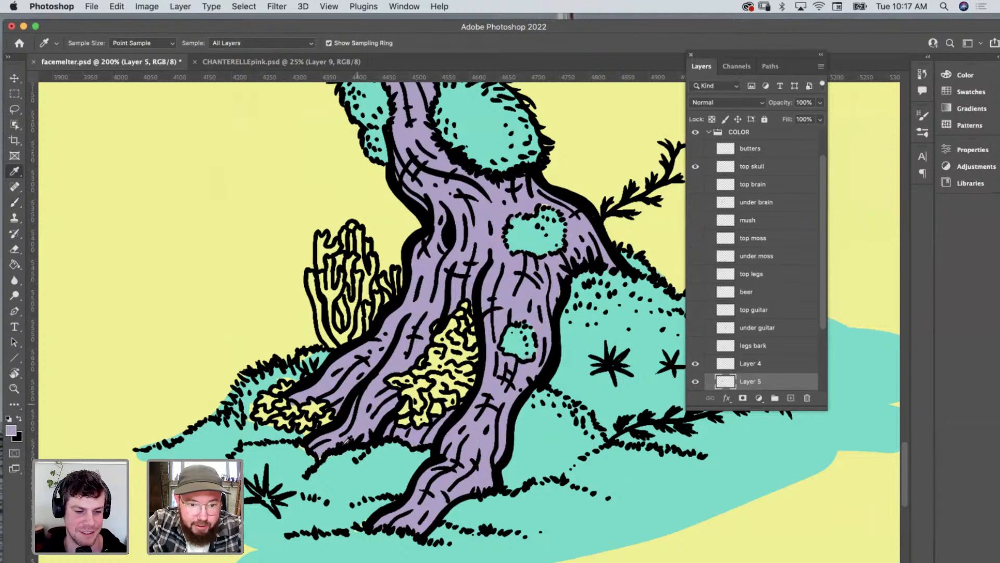
Sample the ground's teal and touch up the moss beside the fungus cluster at the left root.
{"action": "left_click", "coordinate": [353, 492], "text": "alt"}
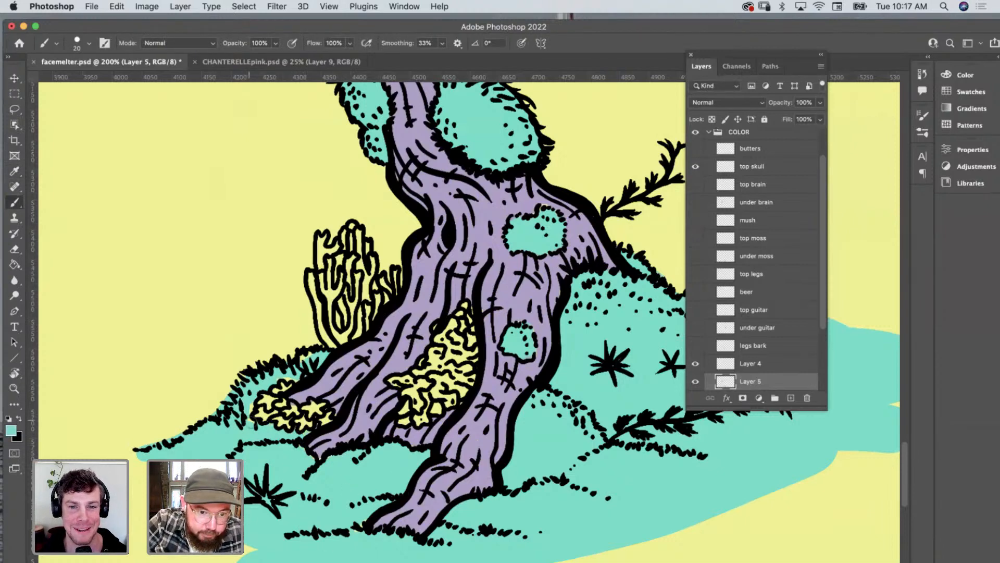
{"action": "left_click_drag", "start_coordinate": [295, 379], "coordinate": [288, 380]}
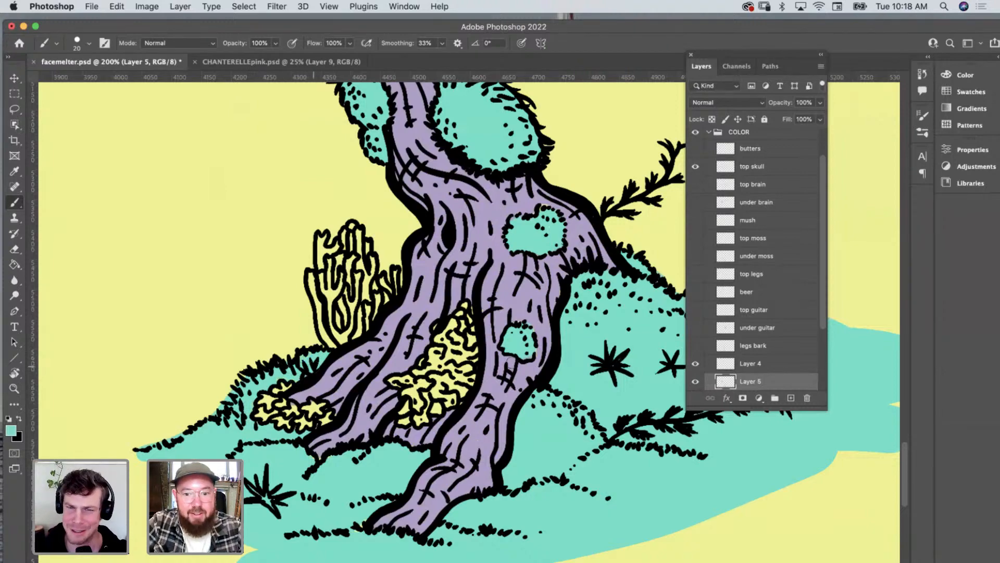
Sample the bark's lavender and paint the splintered top of the bark above the large rosette fungus.
{"action": "scroll", "coordinate": [506, 363], "scroll_direction": "up", "scroll_amount": 15}
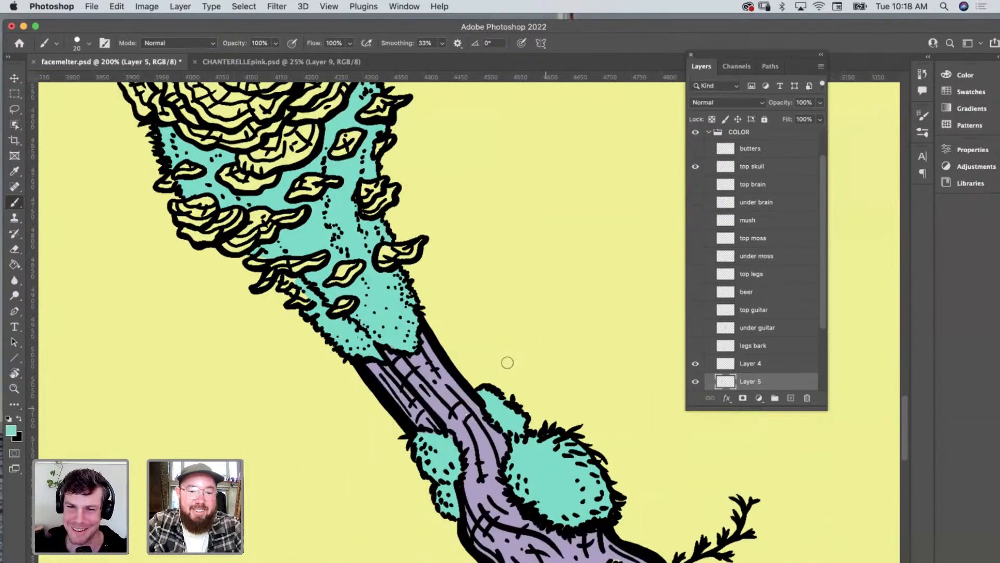
{"action": "scroll", "coordinate": [507, 363], "scroll_direction": "up", "scroll_amount": 10}
{"action": "scroll", "coordinate": [508, 363], "scroll_direction": "left", "scroll_amount": 4}
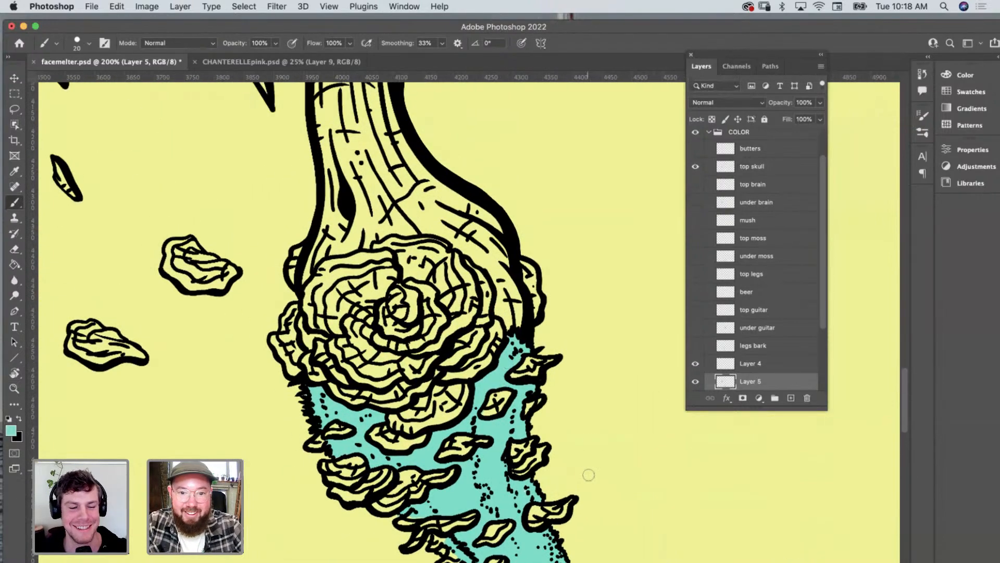
{"action": "scroll", "coordinate": [594, 439], "scroll_direction": "down", "scroll_amount": 4}
{"action": "scroll", "coordinate": [594, 439], "scroll_direction": "right", "scroll_amount": 4}
{"action": "key", "text": "i"}
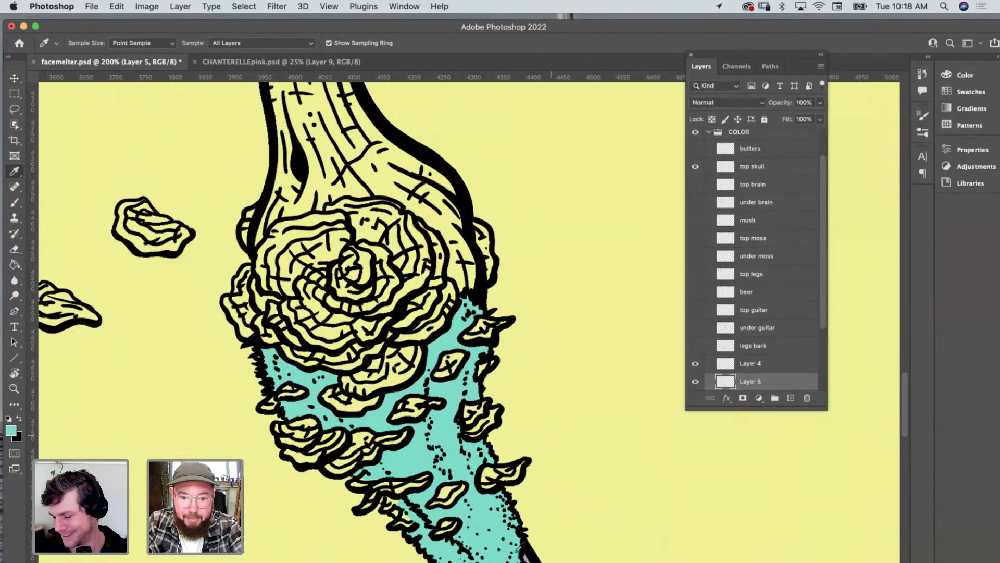
{"action": "key", "text": "b"}
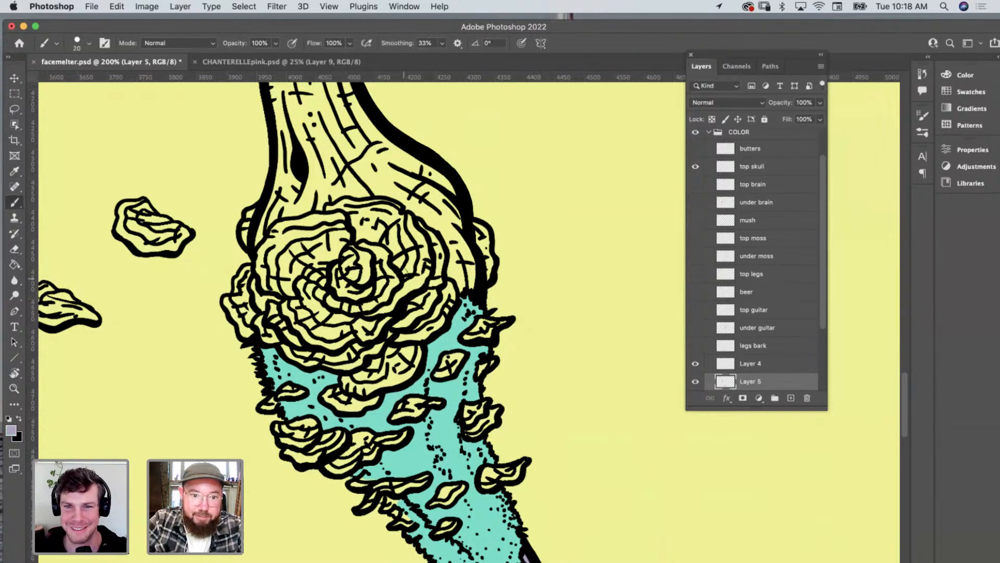
{"action": "scroll", "coordinate": [382, 286], "scroll_direction": "up", "scroll_amount": 15}
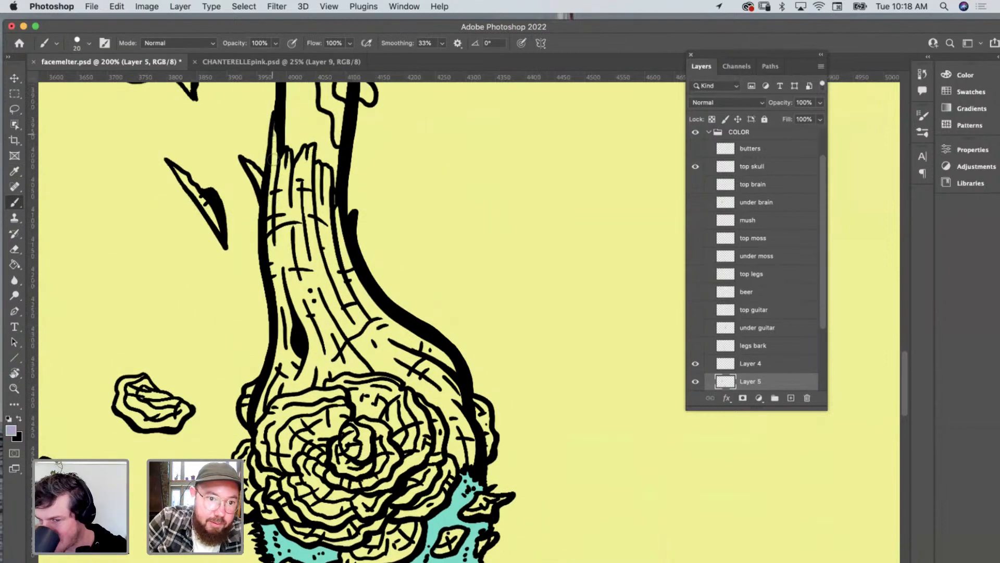
{"action": "mouse_move", "coordinate": [271, 157]}
{"action": "left_mouse_down"}
{"action": "mouse_move", "coordinate": [283, 302]}
{"action": "mouse_move", "coordinate": [294, 304]}
{"action": "mouse_move", "coordinate": [306, 179]}
{"action": "mouse_move", "coordinate": [344, 291]}
{"action": "mouse_move", "coordinate": [331, 199]}
{"action": "mouse_move", "coordinate": [308, 163]}
{"action": "mouse_move", "coordinate": [284, 182]}
{"action": "mouse_move", "coordinate": [319, 177]}
{"action": "mouse_move", "coordinate": [301, 178]}
{"action": "mouse_move", "coordinate": [316, 182]}
{"action": "mouse_move", "coordinate": [326, 211]}
{"action": "left_mouse_up"}
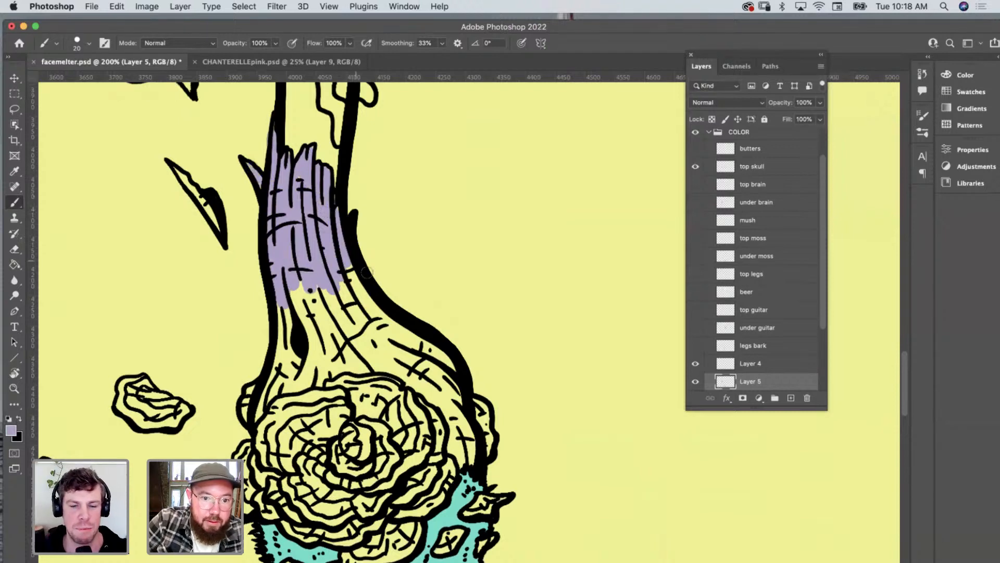
Outline the bark between the splintered top and the rosette fungus in lavender, fill its interior and touch up the edge.
{"action": "mouse_move", "coordinate": [348, 272]}
{"action": "left_mouse_down"}
{"action": "mouse_move", "coordinate": [452, 389]}
{"action": "mouse_move", "coordinate": [471, 458]}
{"action": "mouse_move", "coordinate": [447, 412]}
{"action": "mouse_move", "coordinate": [396, 371]}
{"action": "mouse_move", "coordinate": [365, 364]}
{"action": "mouse_move", "coordinate": [325, 372]}
{"action": "mouse_move", "coordinate": [254, 419]}
{"action": "mouse_move", "coordinate": [282, 328]}
{"action": "mouse_move", "coordinate": [289, 396]}
{"action": "left_mouse_up"}
{"action": "key", "text": "g"}
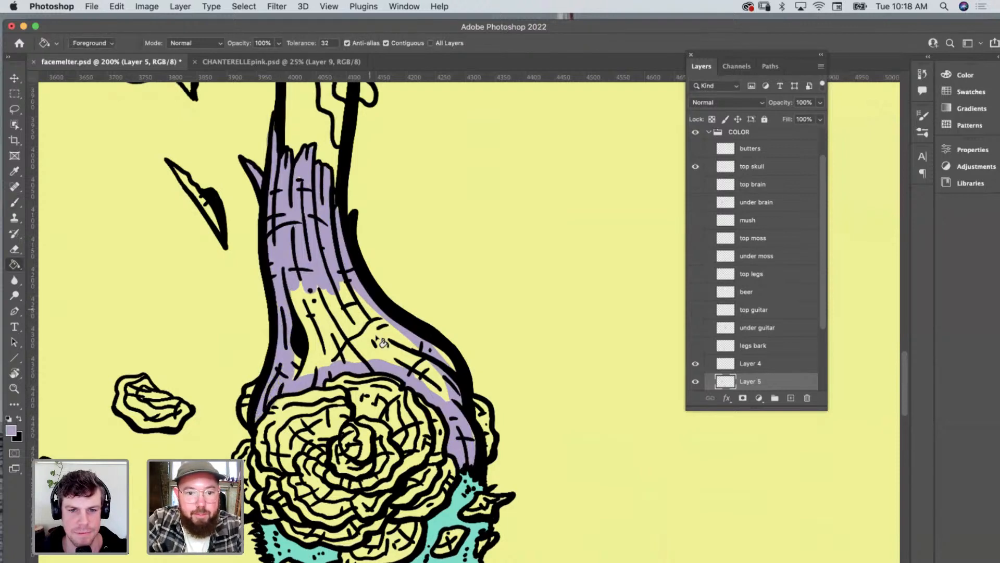
{"action": "left_click", "coordinate": [380, 352]}
{"action": "key", "text": "b"}
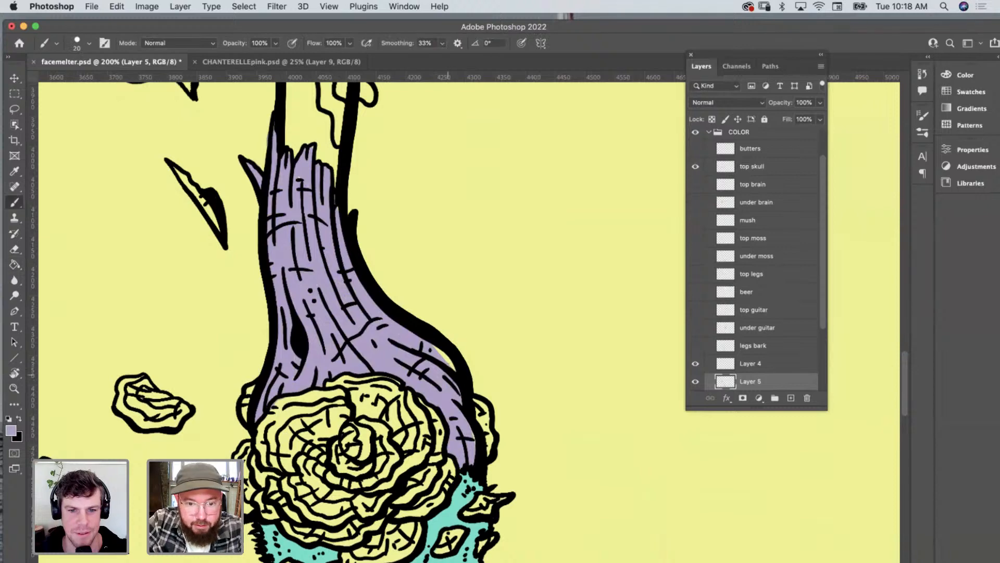
Paint the large curled bark chip floating beside the leg bone lavender, reusing the trunk's color.
{"action": "scroll", "coordinate": [454, 379], "scroll_direction": "up", "scroll_amount": 10}
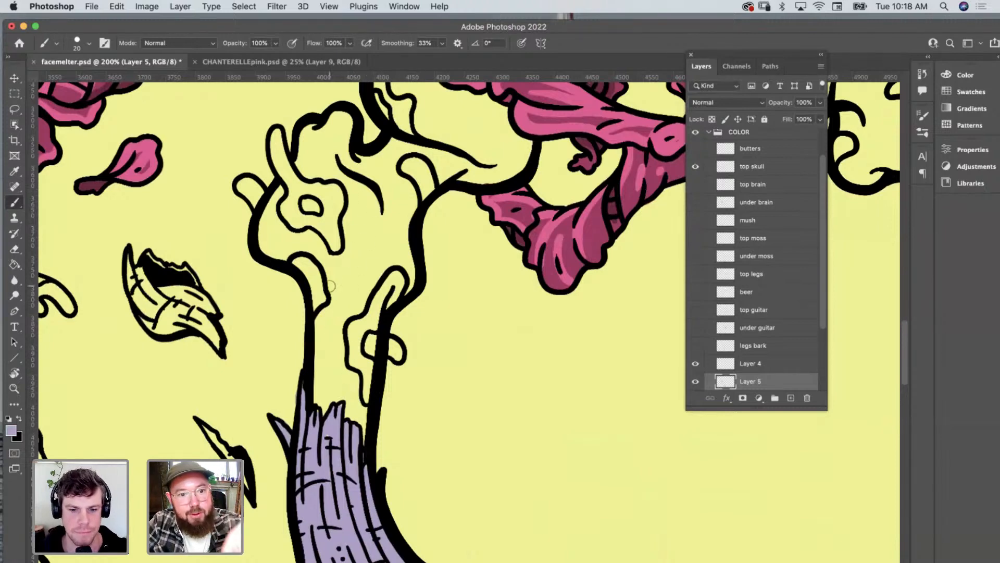
{"action": "scroll", "coordinate": [331, 286], "scroll_direction": "down", "scroll_amount": 3}
{"action": "scroll", "coordinate": [331, 285], "scroll_direction": "right", "scroll_amount": 3}
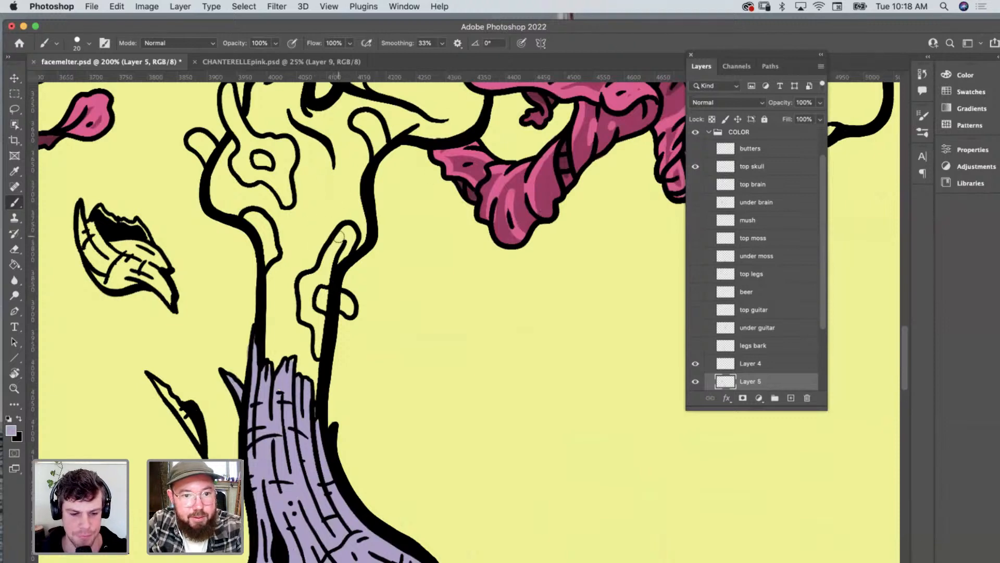
{"action": "scroll", "coordinate": [350, 240], "scroll_direction": "up", "scroll_amount": 2}
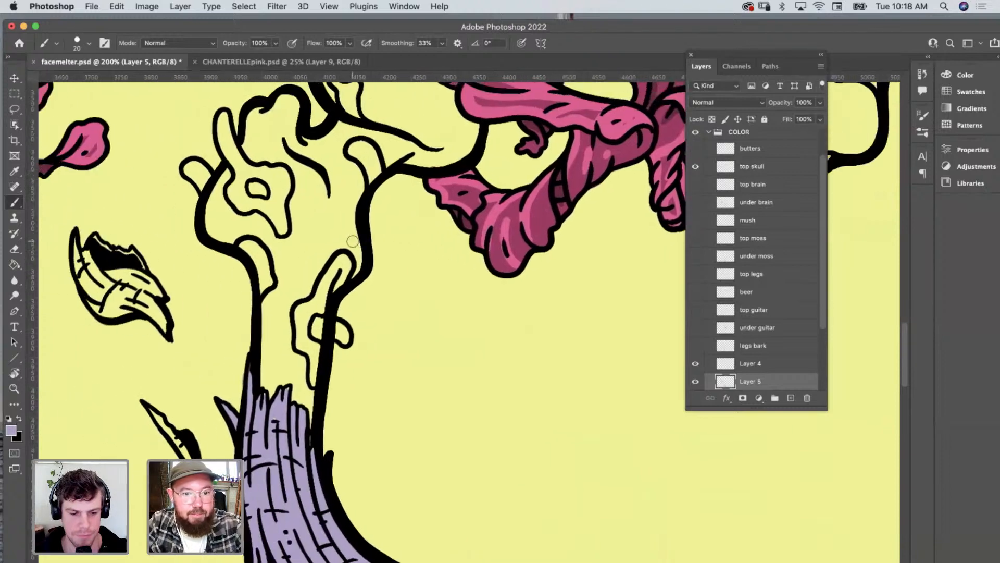
{"action": "scroll", "coordinate": [353, 241], "scroll_direction": "left", "scroll_amount": 5}
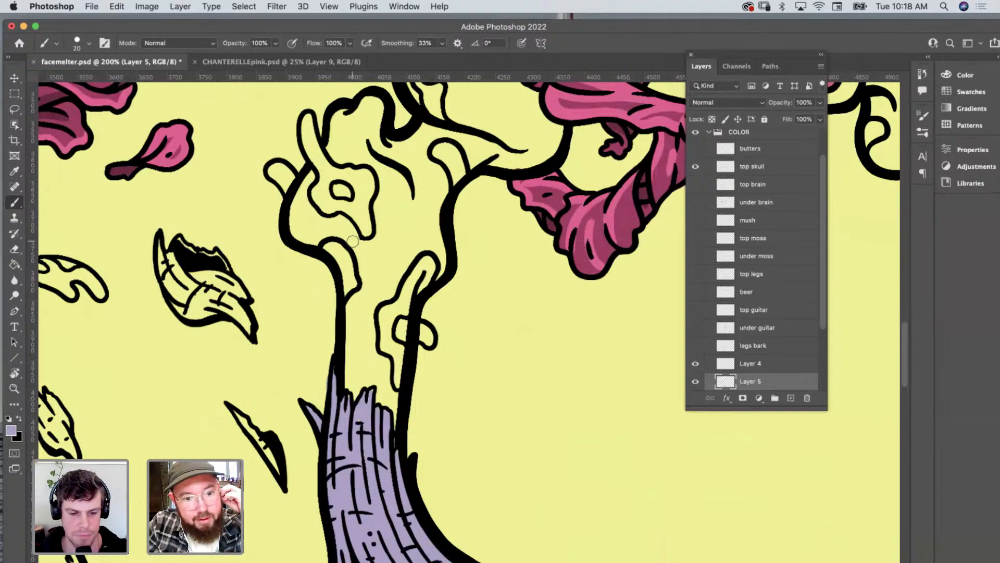
{"action": "key", "text": "i"}
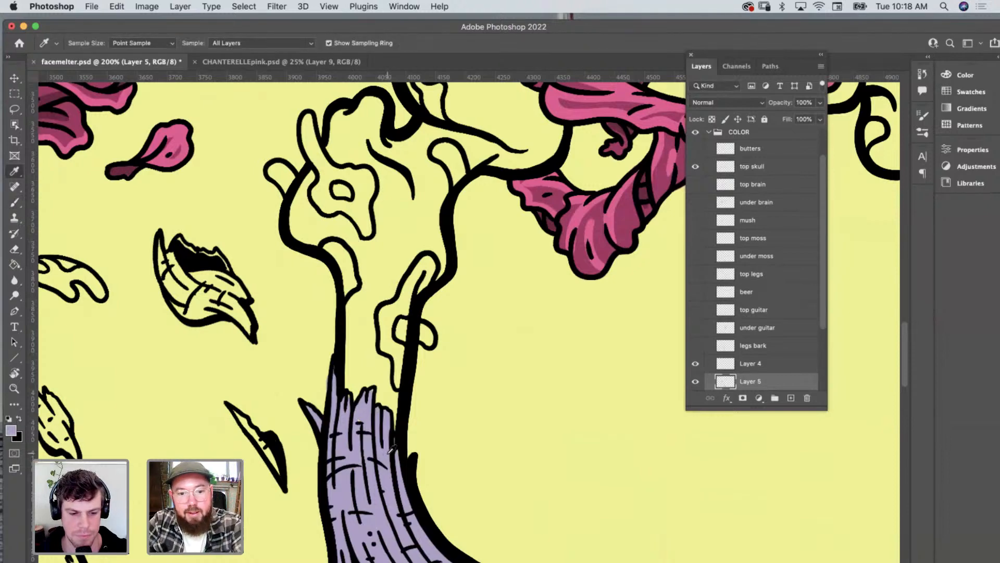
{"action": "key", "text": "b"}
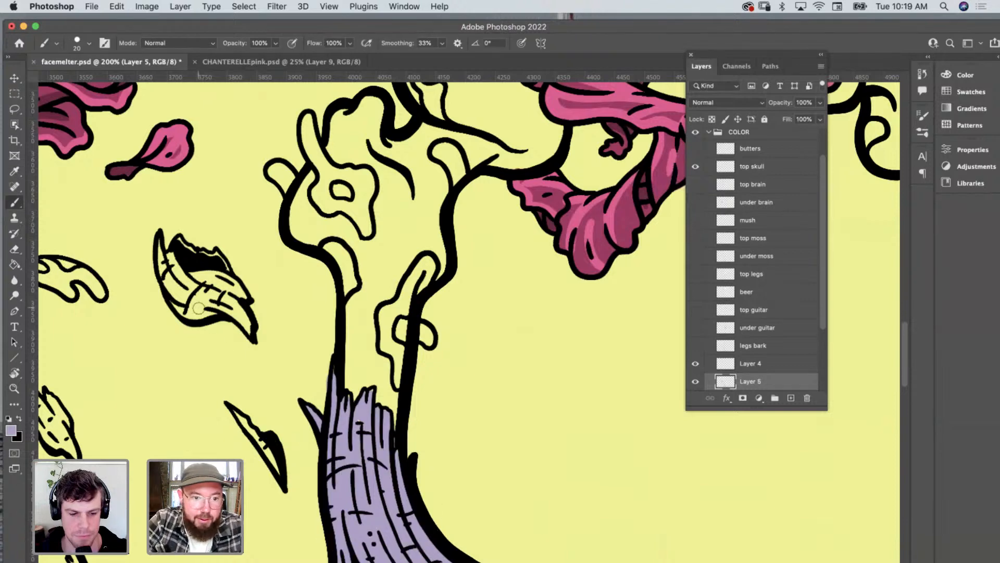
{"action": "mouse_move", "coordinate": [161, 243]}
{"action": "left_mouse_down"}
{"action": "mouse_move", "coordinate": [179, 304]}
{"action": "mouse_move", "coordinate": [245, 324]}
{"action": "mouse_move", "coordinate": [241, 294]}
{"action": "mouse_move", "coordinate": [173, 261]}
{"action": "mouse_move", "coordinate": [182, 313]}
{"action": "mouse_move", "coordinate": [219, 296]}
{"action": "mouse_move", "coordinate": [206, 305]}
{"action": "mouse_move", "coordinate": [209, 275]}
{"action": "left_mouse_up"}
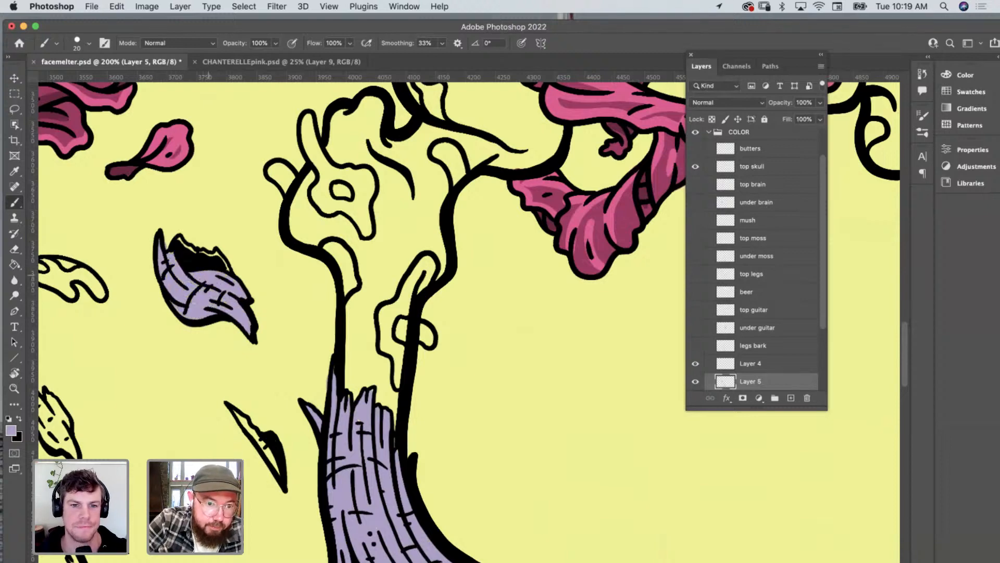
{"action": "left_click_drag", "start_coordinate": [178, 241], "coordinate": [223, 267]}
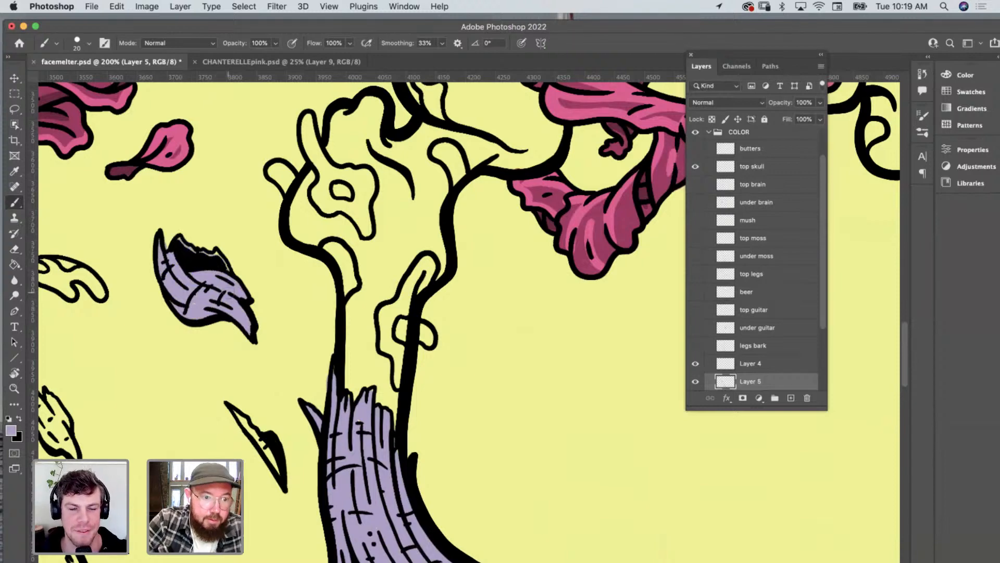
Check how the legs' bark and moss are colored in the CHANTERELLEpink.psd reference at closer zoom.
{"action": "scroll", "coordinate": [223, 266], "scroll_direction": "left", "scroll_amount": 5}
{"action": "scroll", "coordinate": [223, 267], "scroll_direction": "down", "scroll_amount": 1}
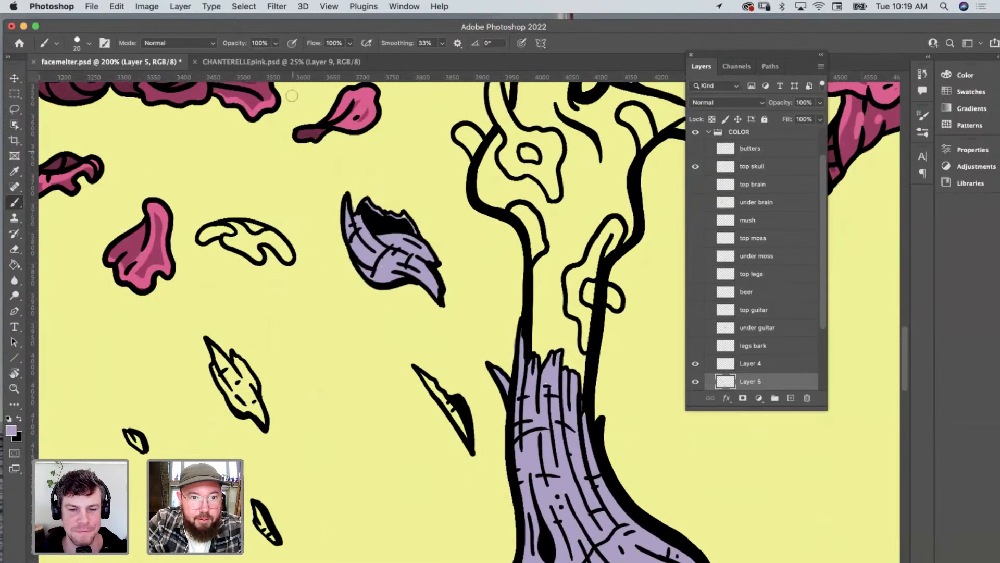
{"action": "left_click", "coordinate": [299, 65]}
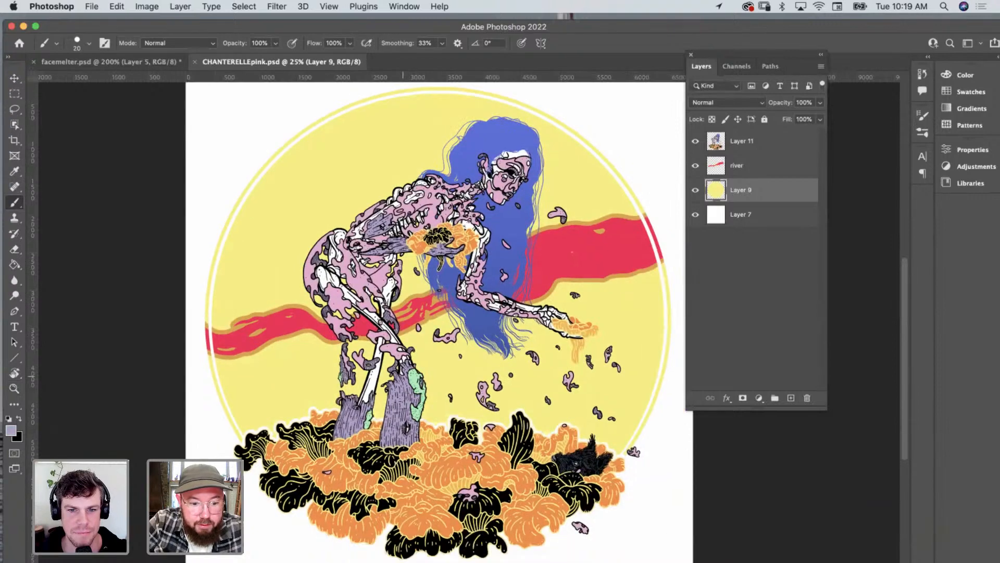
{"action": "key", "text": "z"}
{"action": "left_click", "coordinate": [379, 365]}
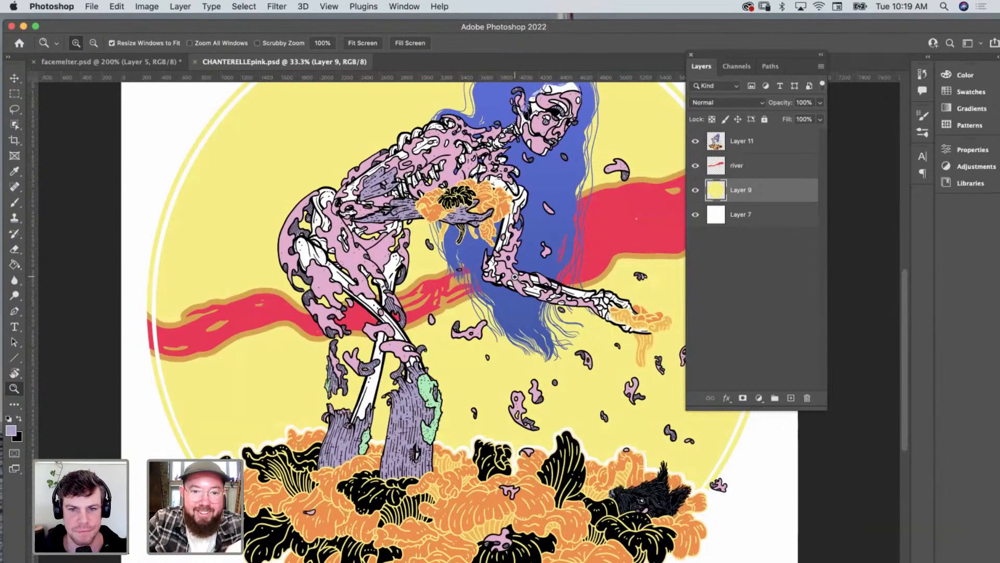
Return to facemelter.psd and review the tree-trunk leg's colors against the rest of the figure at 66.7% zoom.
{"action": "left_click", "coordinate": [109, 61]}
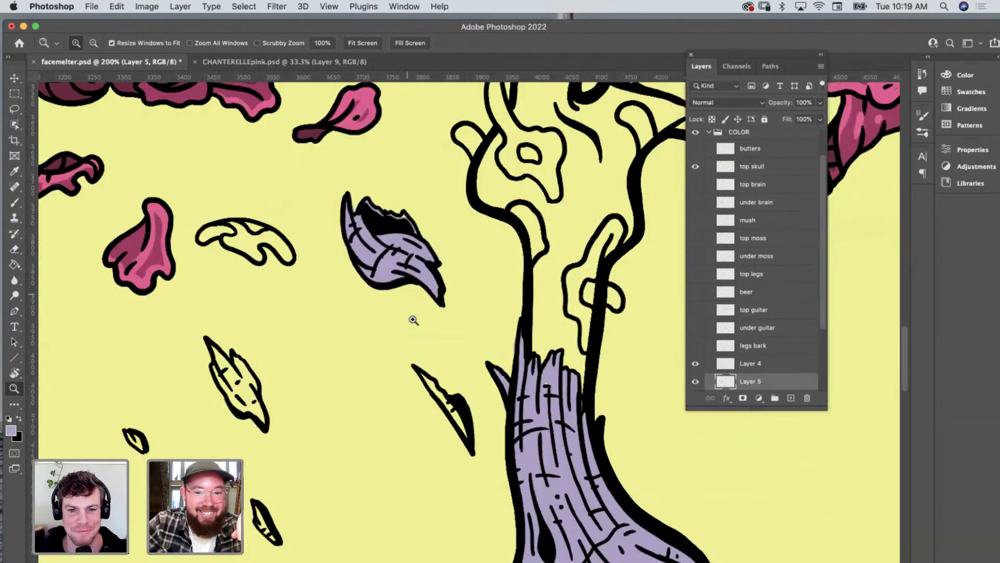
{"action": "scroll", "coordinate": [413, 320], "scroll_direction": "down", "scroll_amount": 10}
{"action": "scroll", "coordinate": [414, 319], "scroll_direction": "right", "scroll_amount": 5}
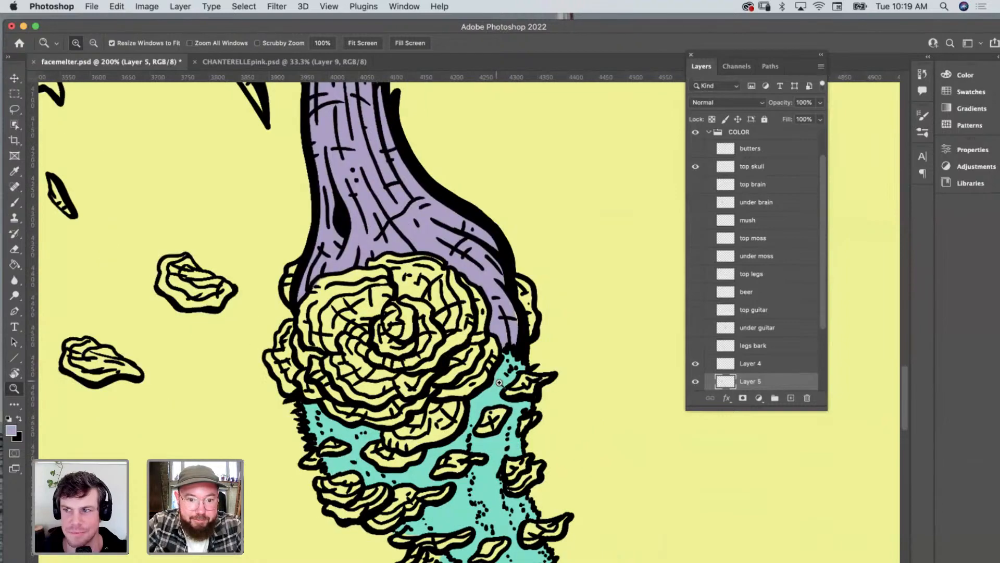
{"action": "left_click", "coordinate": [396, 307], "text": "alt"}
{"action": "left_click", "coordinate": [396, 307], "text": "alt"}
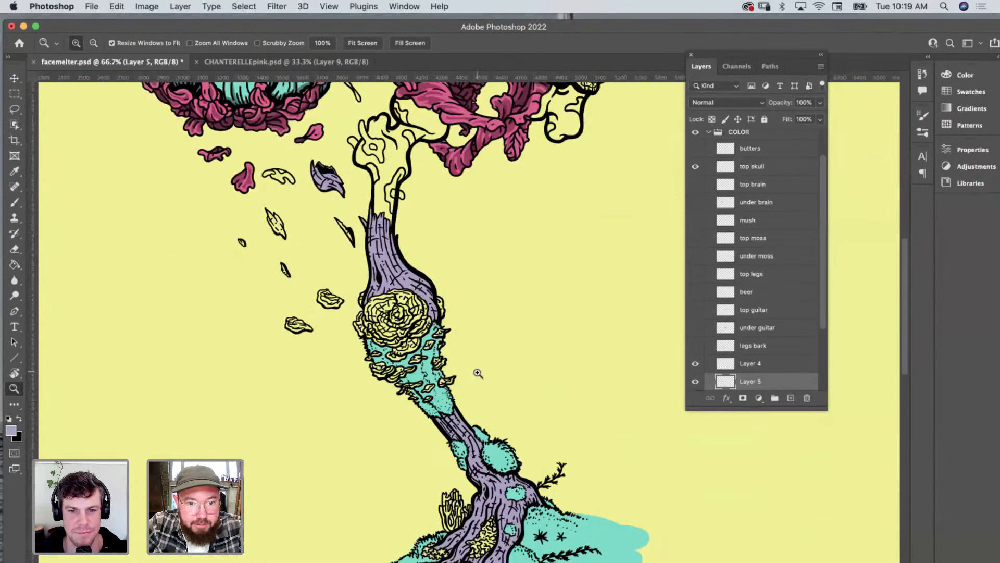
{"action": "scroll", "coordinate": [478, 373], "scroll_direction": "up", "scroll_amount": 3}
{"action": "scroll", "coordinate": [478, 373], "scroll_direction": "right", "scroll_amount": 2}
{"action": "scroll", "coordinate": [480, 379], "scroll_direction": "up", "scroll_amount": 2}
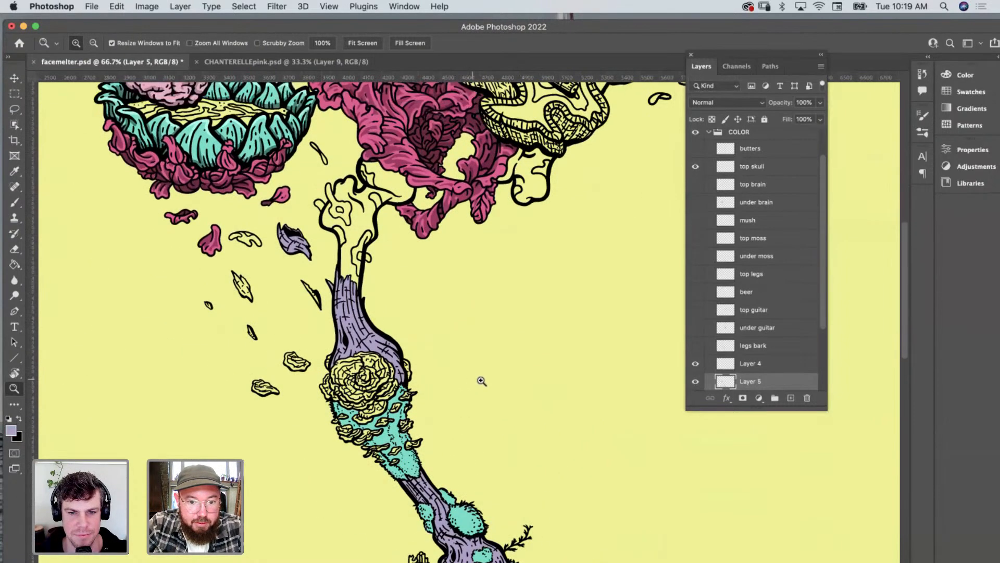
{"action": "scroll", "coordinate": [481, 381], "scroll_direction": "down", "scroll_amount": 4}
{"action": "scroll", "coordinate": [482, 380], "scroll_direction": "right", "scroll_amount": 2}
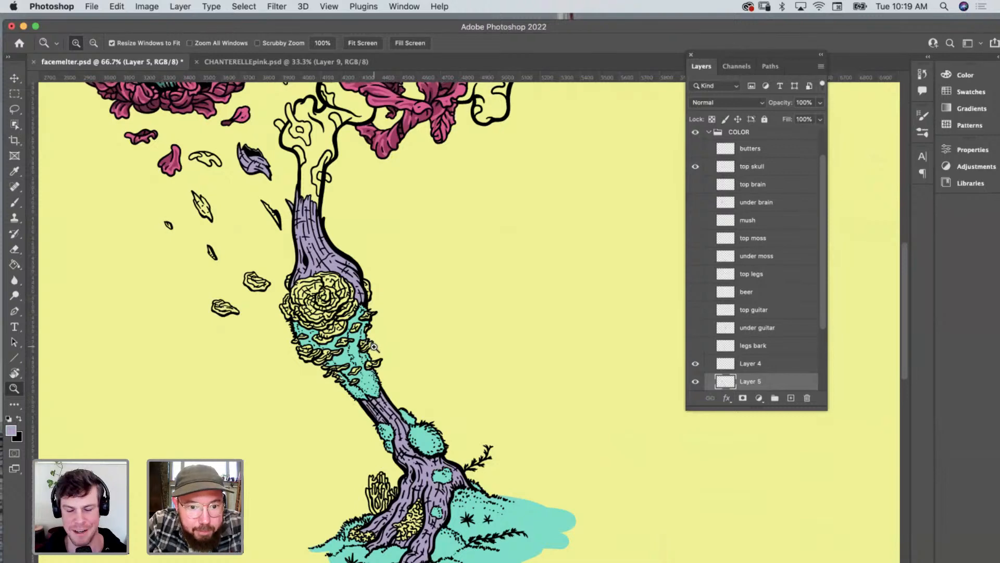
{"action": "scroll", "coordinate": [374, 347], "scroll_direction": "up", "scroll_amount": 2}
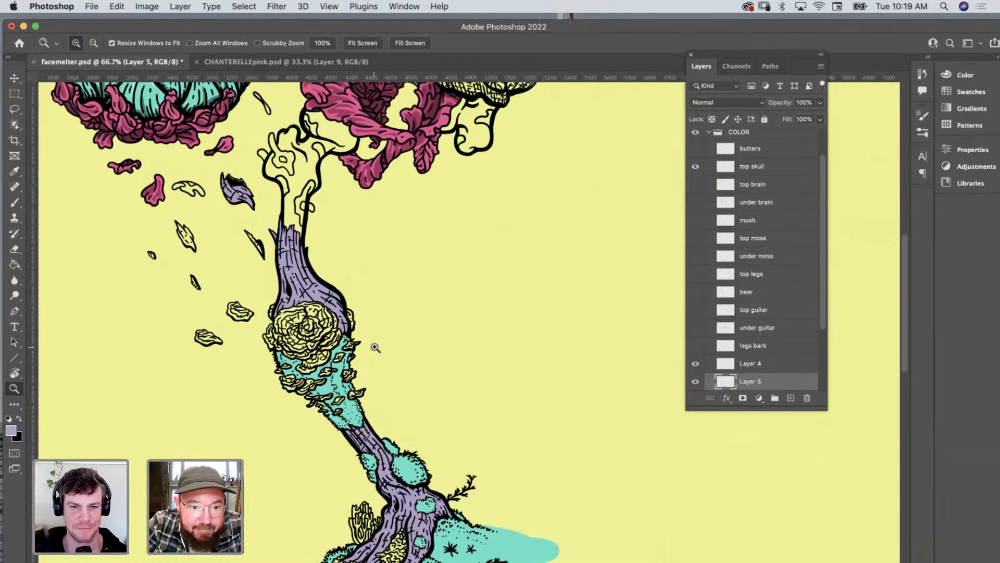
{"action": "scroll", "coordinate": [375, 347], "scroll_direction": "up", "scroll_amount": 2}
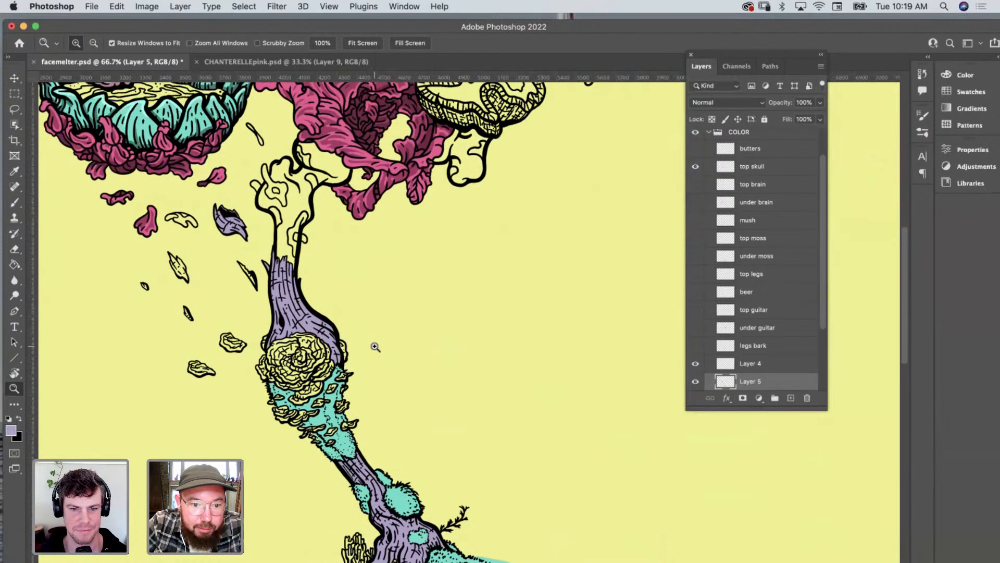
{"action": "scroll", "coordinate": [375, 347], "scroll_direction": "up", "scroll_amount": 10}
{"action": "scroll", "coordinate": [376, 347], "scroll_direction": "left", "scroll_amount": 3}
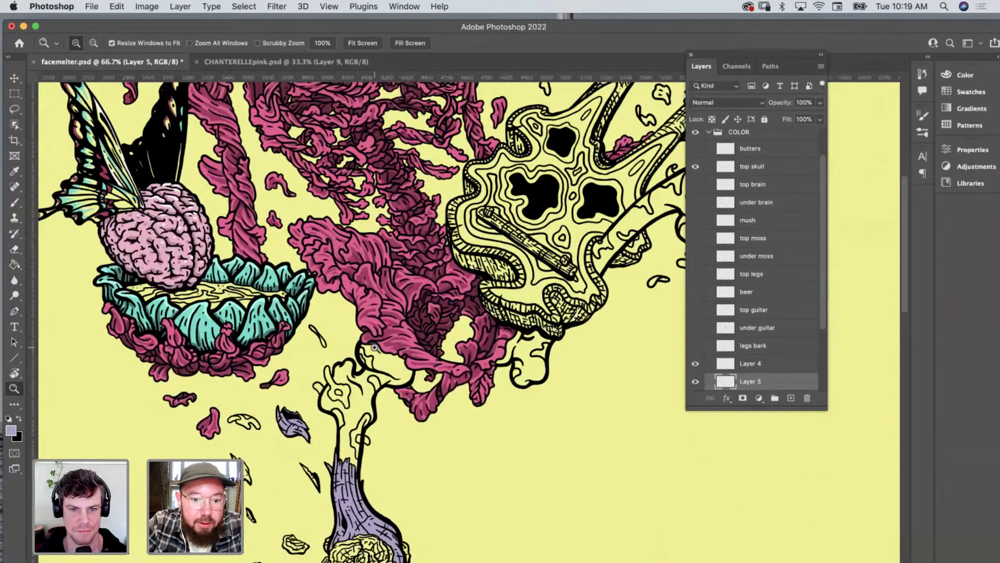
{"action": "scroll", "coordinate": [374, 348], "scroll_direction": "up", "scroll_amount": 4}
{"action": "scroll", "coordinate": [374, 349], "scroll_direction": "down", "scroll_amount": 7}
{"action": "scroll", "coordinate": [374, 348], "scroll_direction": "right", "scroll_amount": 2}
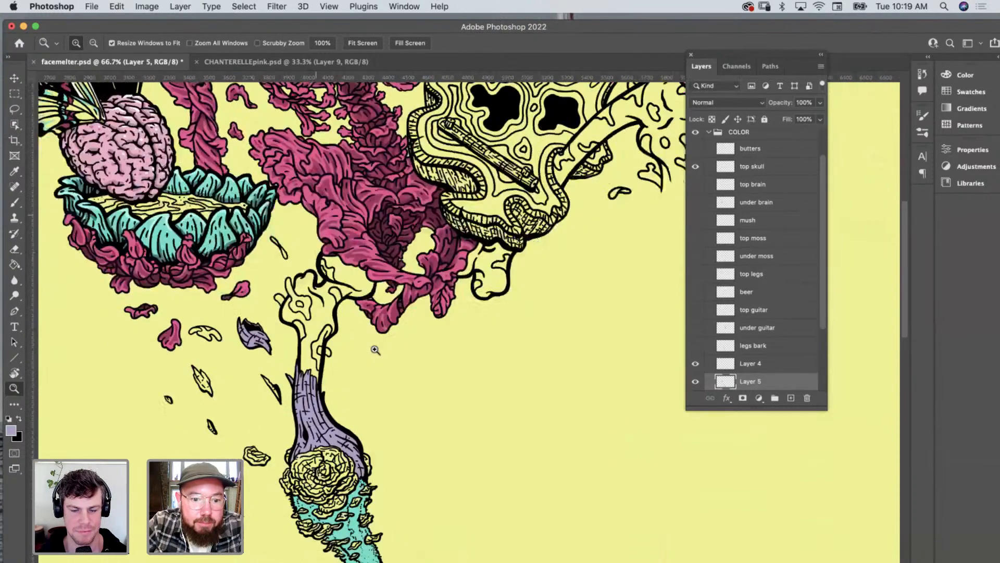
Paint lavender around the outer rim of the large rosette fungus, including its side and lower lobes.
{"action": "left_click", "coordinate": [322, 458]}
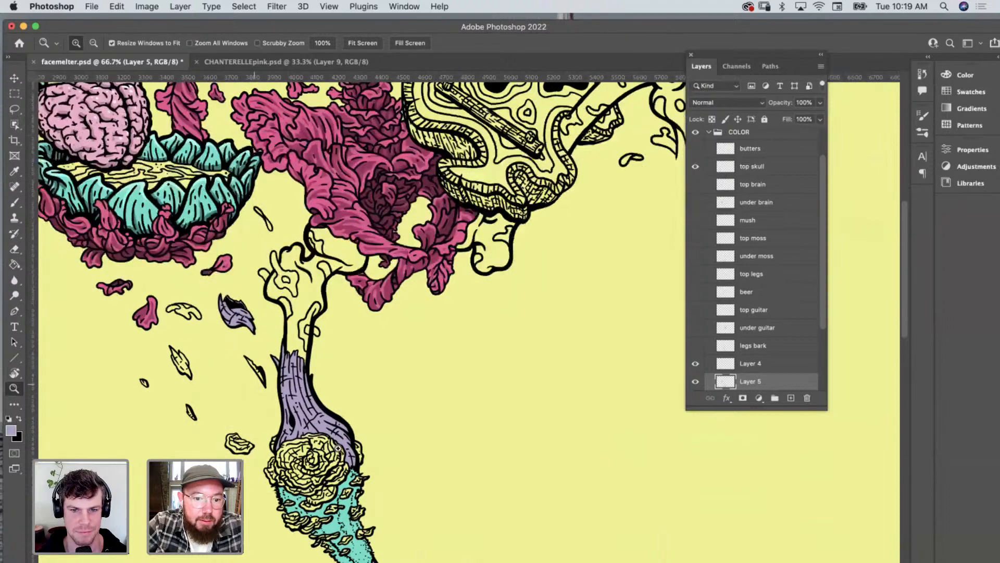
{"action": "left_click", "coordinate": [345, 447]}
{"action": "scroll", "coordinate": [344, 447], "scroll_direction": "down", "scroll_amount": 4}
{"action": "scroll", "coordinate": [346, 447], "scroll_direction": "right", "scroll_amount": 2}
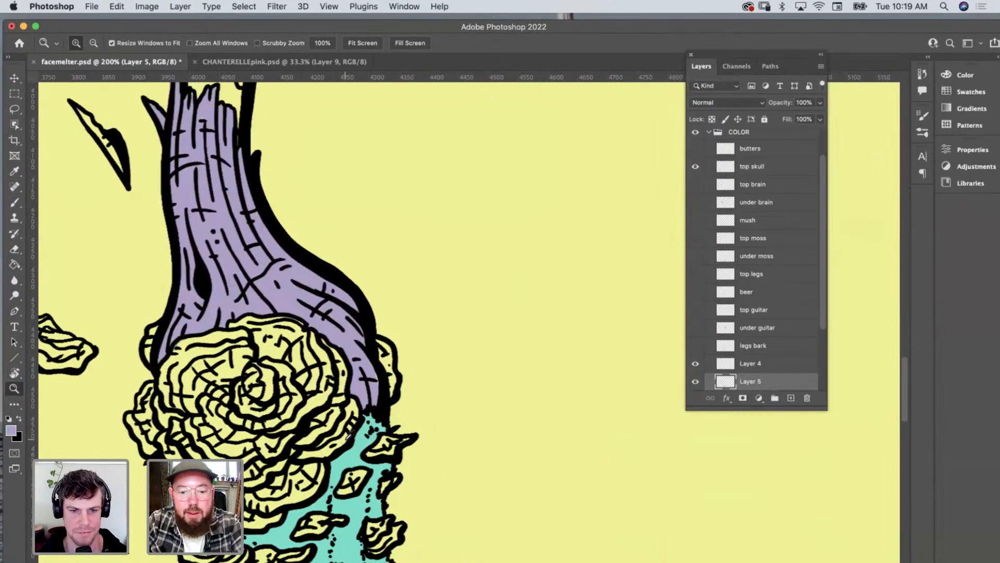
{"action": "key", "text": "i"}
{"action": "key", "text": "b"}
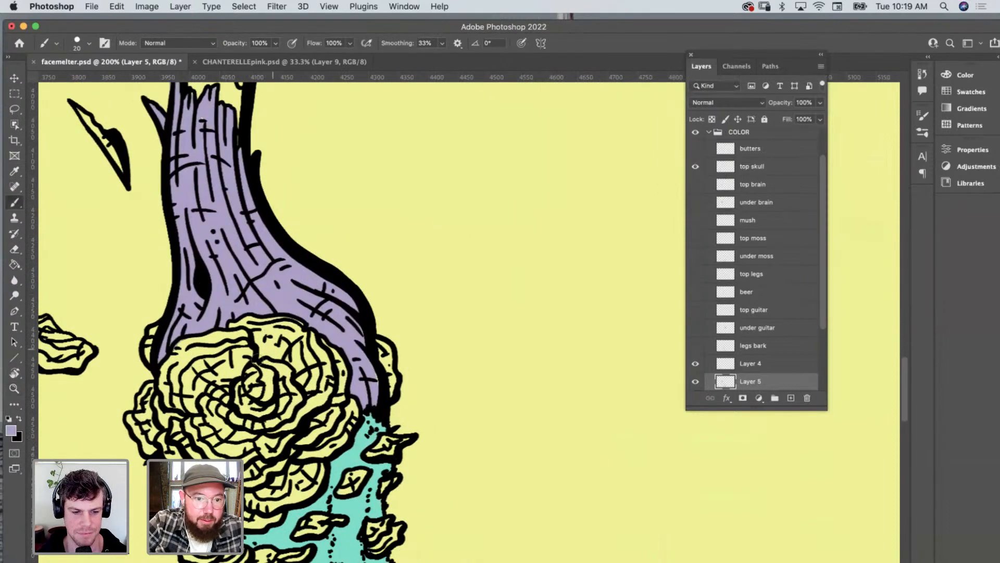
{"action": "scroll", "coordinate": [271, 270], "scroll_direction": "down", "scroll_amount": 5}
{"action": "scroll", "coordinate": [271, 271], "scroll_direction": "left", "scroll_amount": 2}
{"action": "mouse_move", "coordinate": [307, 230]}
{"action": "left_mouse_down"}
{"action": "mouse_move", "coordinate": [243, 251]}
{"action": "mouse_move", "coordinate": [190, 317]}
{"action": "mouse_move", "coordinate": [216, 263]}
{"action": "mouse_move", "coordinate": [206, 230]}
{"action": "mouse_move", "coordinate": [207, 258]}
{"action": "left_mouse_up"}
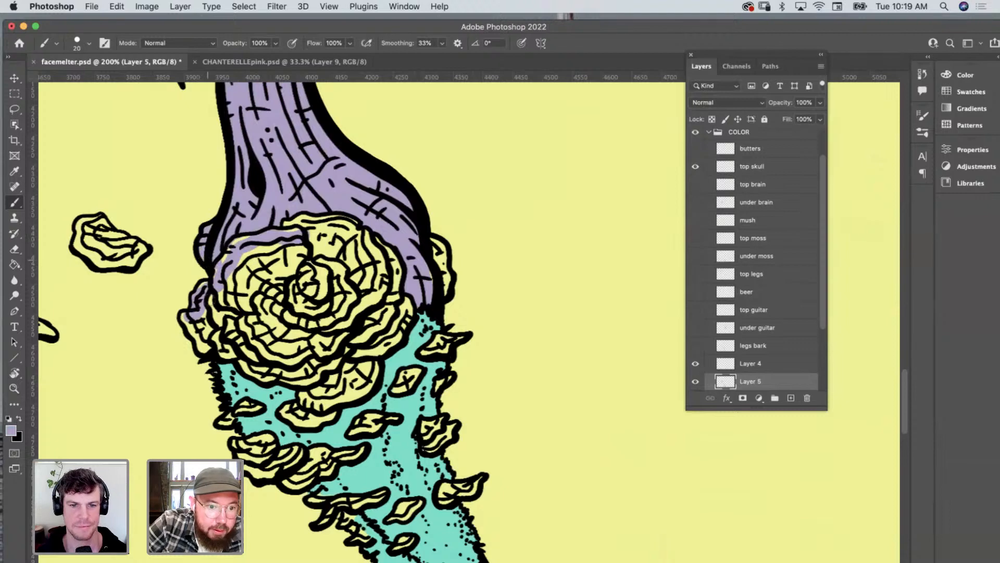
{"action": "mouse_move", "coordinate": [182, 316]}
{"action": "left_mouse_down"}
{"action": "mouse_move", "coordinate": [211, 349]}
{"action": "mouse_move", "coordinate": [249, 369]}
{"action": "mouse_move", "coordinate": [313, 376]}
{"action": "mouse_move", "coordinate": [284, 413]}
{"action": "mouse_move", "coordinate": [317, 419]}
{"action": "mouse_move", "coordinate": [367, 386]}
{"action": "mouse_move", "coordinate": [371, 354]}
{"action": "mouse_move", "coordinate": [406, 309]}
{"action": "left_mouse_up"}
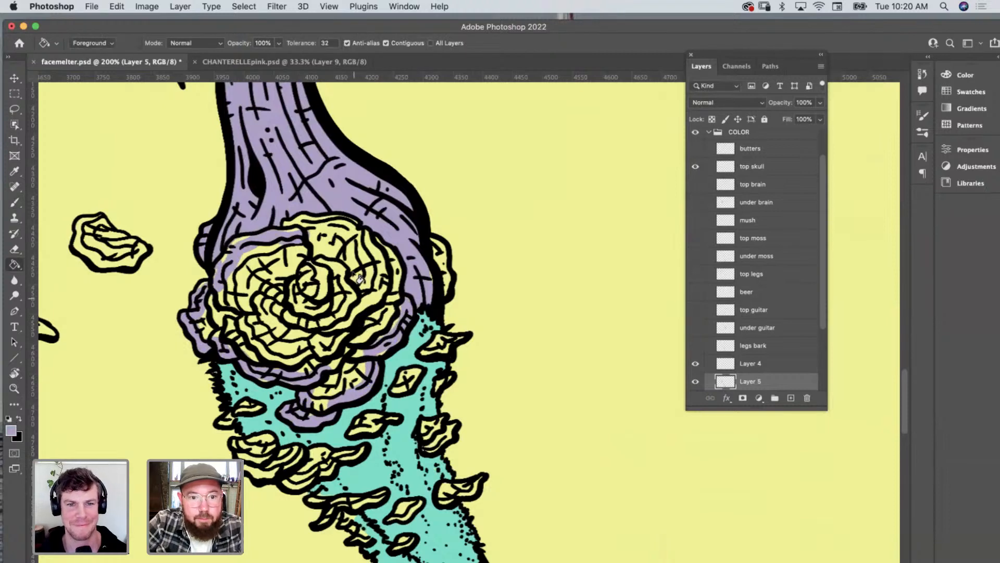
Fill the rosette fungus's interior with lavender and paint the small lobe behind the trunk's right edge.
{"action": "key", "text": "g"}
{"action": "left_click", "coordinate": [362, 292]}
{"action": "key", "text": "b"}
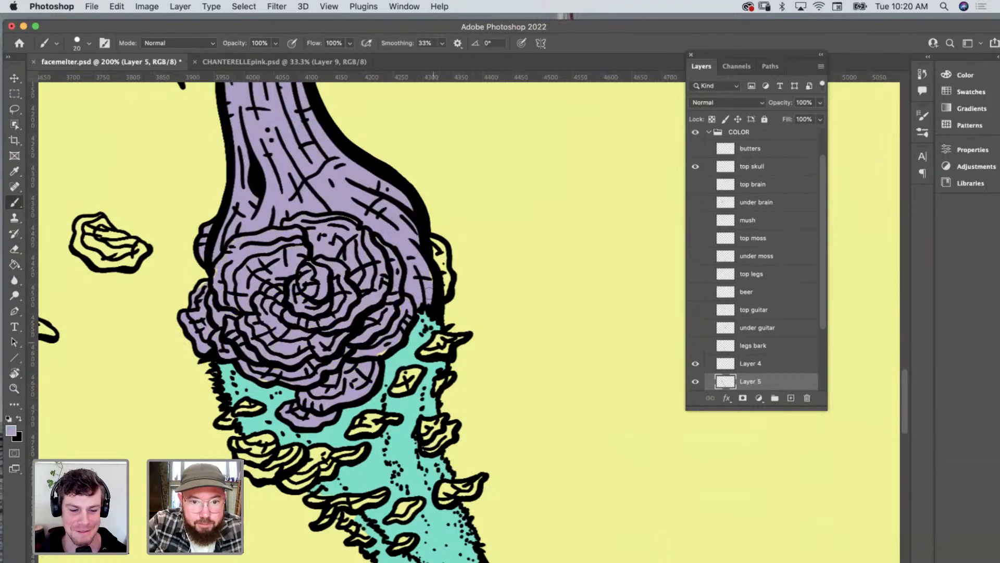
{"action": "left_click_drag", "start_coordinate": [436, 241], "coordinate": [448, 289]}
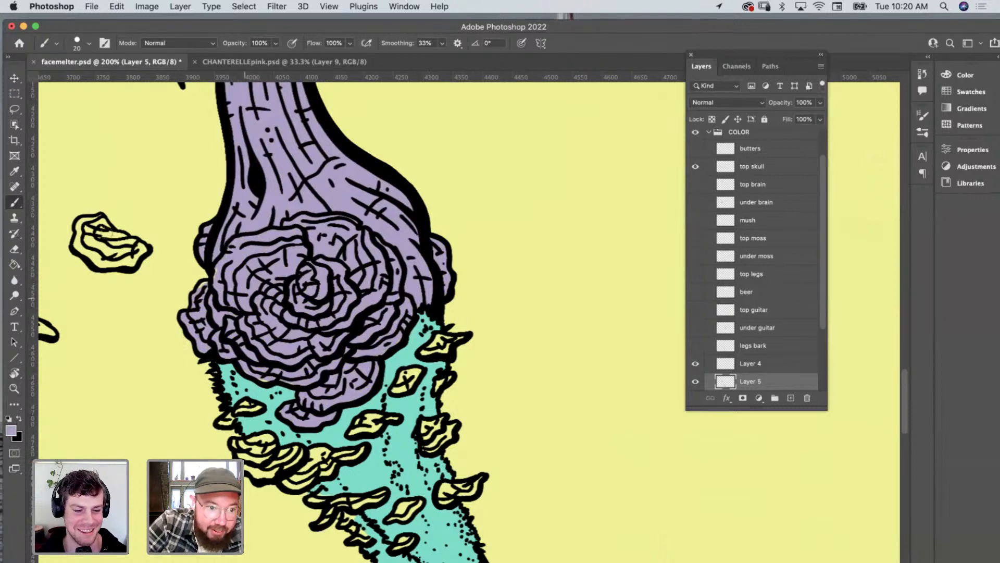
Paint lavender on the loose bark chip beside the trunk and on the small shelf fungi just below the rosette.
{"action": "mouse_move", "coordinate": [99, 221]}
{"action": "left_mouse_down"}
{"action": "mouse_move", "coordinate": [78, 240]}
{"action": "mouse_move", "coordinate": [100, 258]}
{"action": "mouse_move", "coordinate": [129, 261]}
{"action": "mouse_move", "coordinate": [139, 245]}
{"action": "mouse_move", "coordinate": [99, 227]}
{"action": "mouse_move", "coordinate": [128, 252]}
{"action": "mouse_move", "coordinate": [88, 238]}
{"action": "left_mouse_up"}
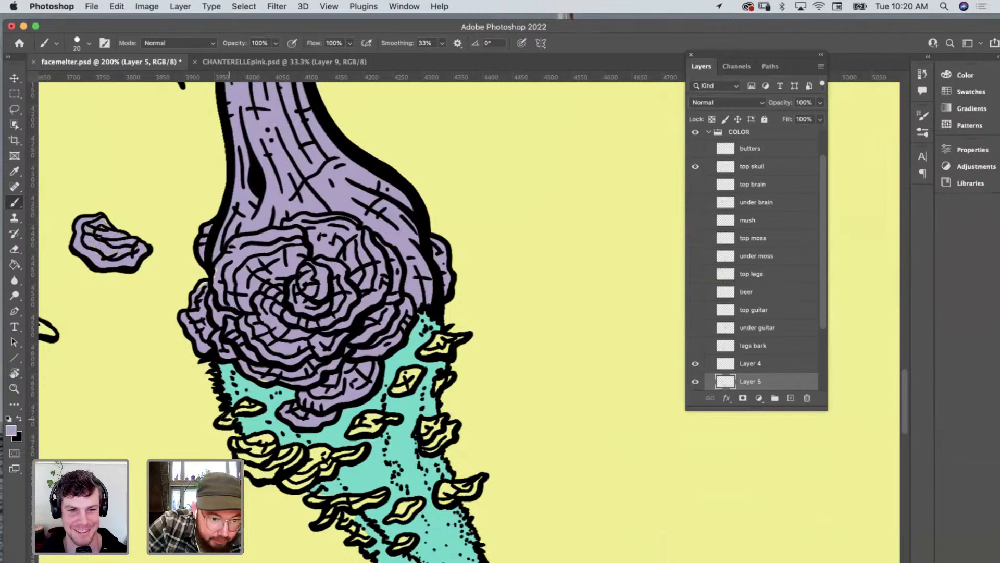
{"action": "left_click_drag", "start_coordinate": [242, 410], "coordinate": [255, 407]}
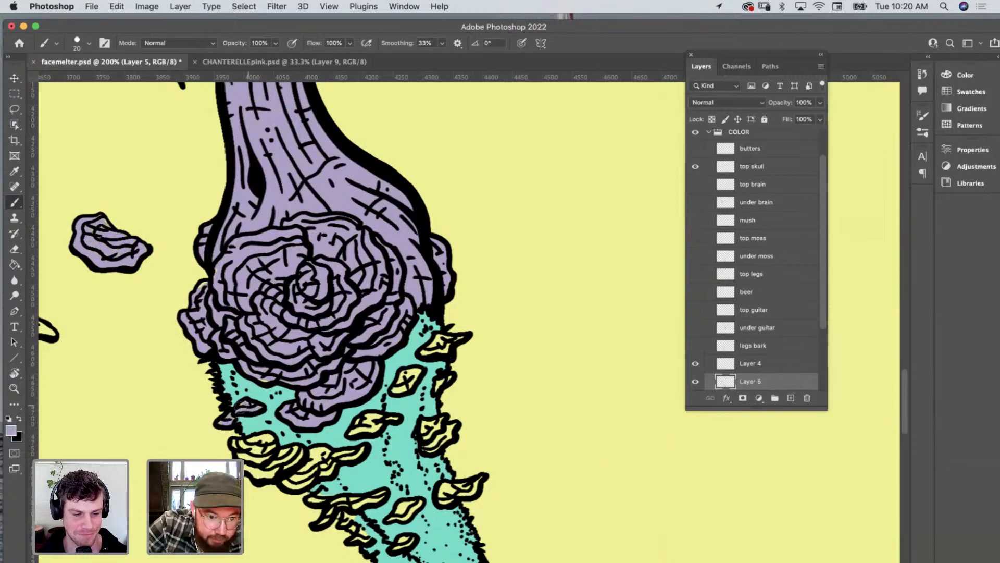
{"action": "mouse_move", "coordinate": [254, 442]}
{"action": "left_mouse_down"}
{"action": "mouse_move", "coordinate": [261, 470]}
{"action": "mouse_move", "coordinate": [272, 454]}
{"action": "mouse_move", "coordinate": [292, 463]}
{"action": "mouse_move", "coordinate": [285, 472]}
{"action": "mouse_move", "coordinate": [359, 456]}
{"action": "mouse_move", "coordinate": [302, 475]}
{"action": "left_mouse_up"}
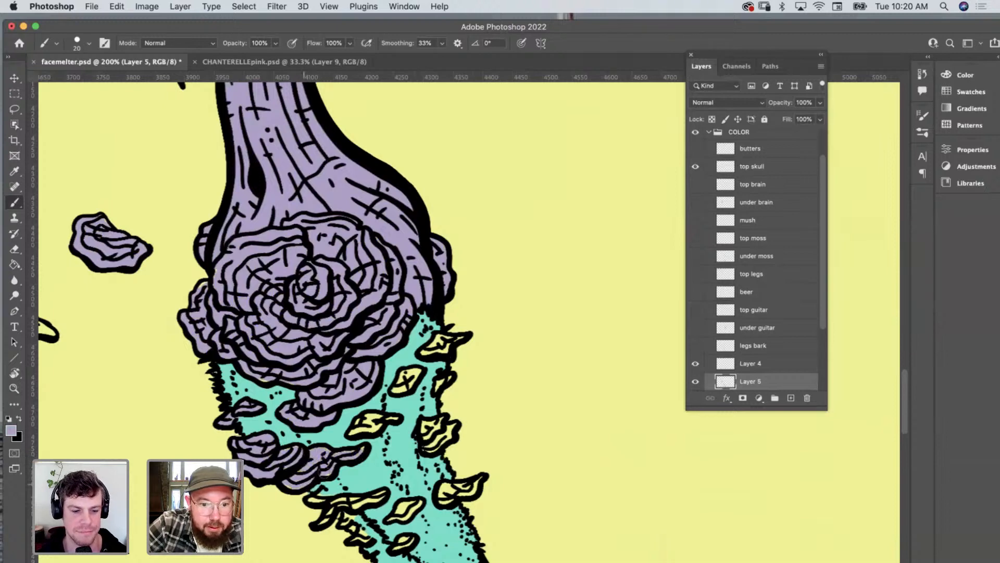
{"action": "left_click_drag", "start_coordinate": [355, 431], "coordinate": [390, 418]}
{"action": "mouse_move", "coordinate": [404, 383]}
{"action": "left_mouse_down"}
{"action": "mouse_move", "coordinate": [436, 344]}
{"action": "mouse_move", "coordinate": [460, 337]}
{"action": "mouse_move", "coordinate": [440, 357]}
{"action": "left_mouse_up"}
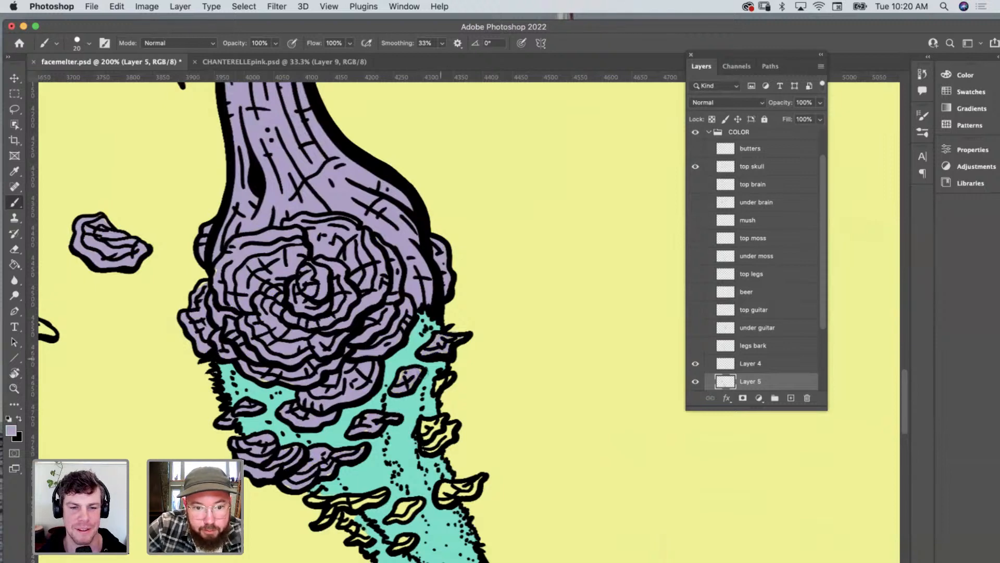
Fill the remaining shelf fungi farther down the mossy section with lavender using a size 15 brush.
{"action": "scroll", "coordinate": [416, 405], "scroll_direction": "down", "scroll_amount": 10}
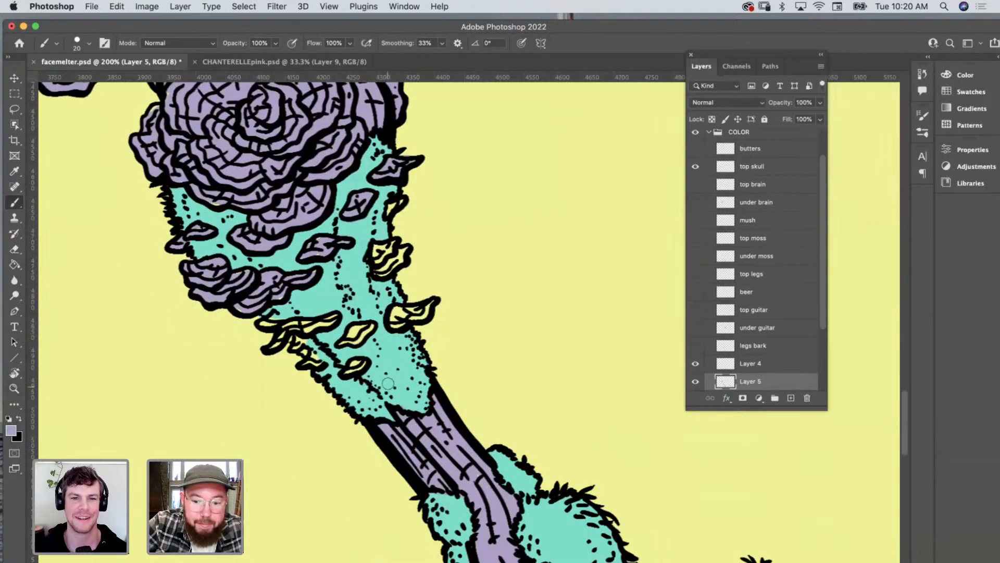
{"action": "key", "text": "bracketleft"}
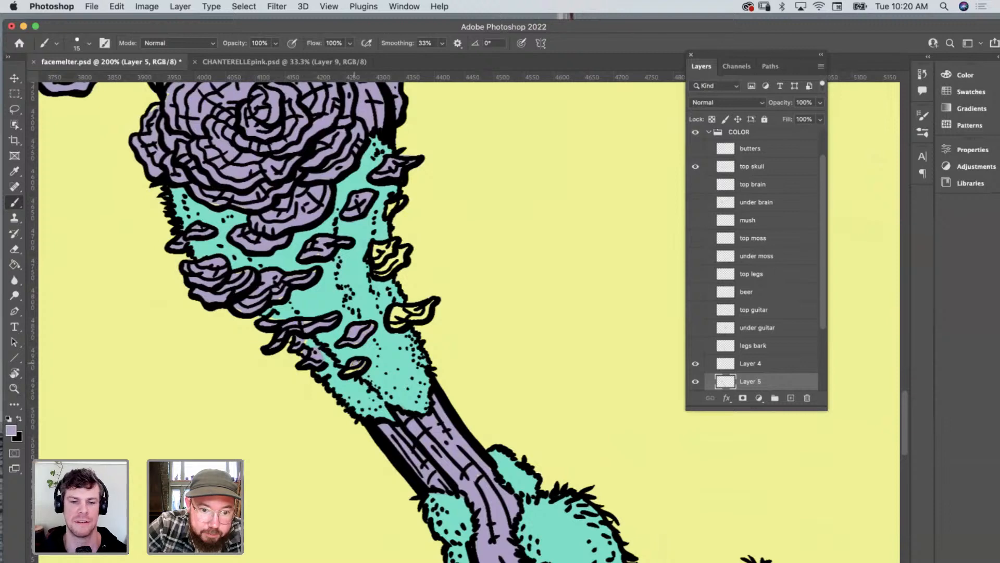
{"action": "left_click_drag", "start_coordinate": [397, 312], "coordinate": [426, 312]}
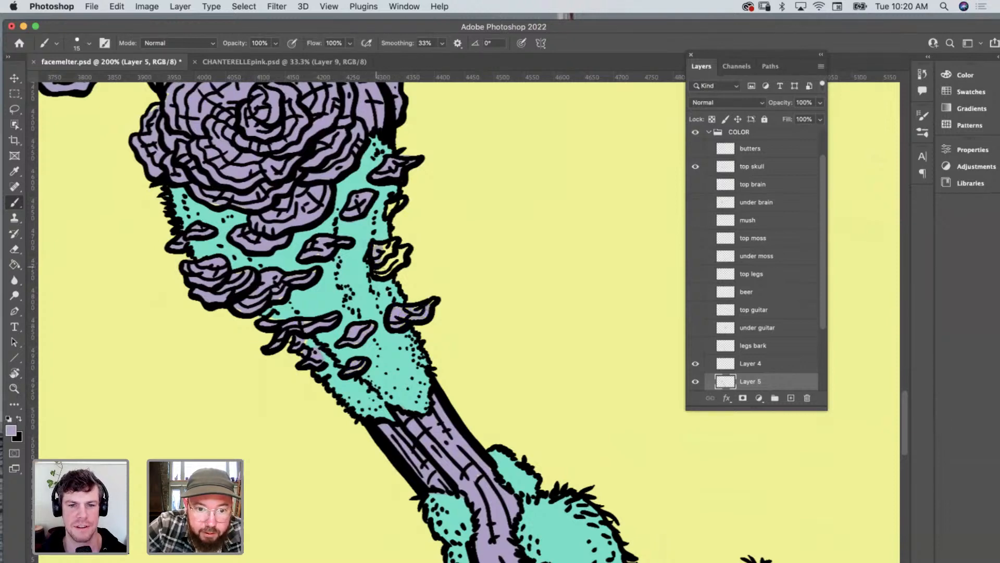
{"action": "left_click_drag", "start_coordinate": [376, 266], "coordinate": [401, 254]}
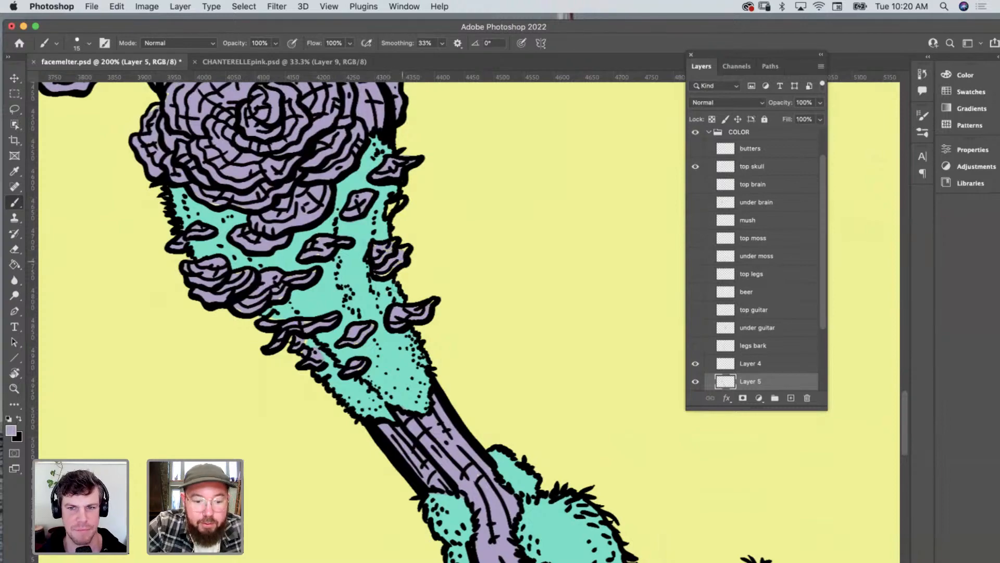
{"action": "key", "text": "z"}
{"action": "left_click", "coordinate": [424, 283], "text": "alt"}
{"action": "left_click", "coordinate": [438, 284], "text": "alt"}
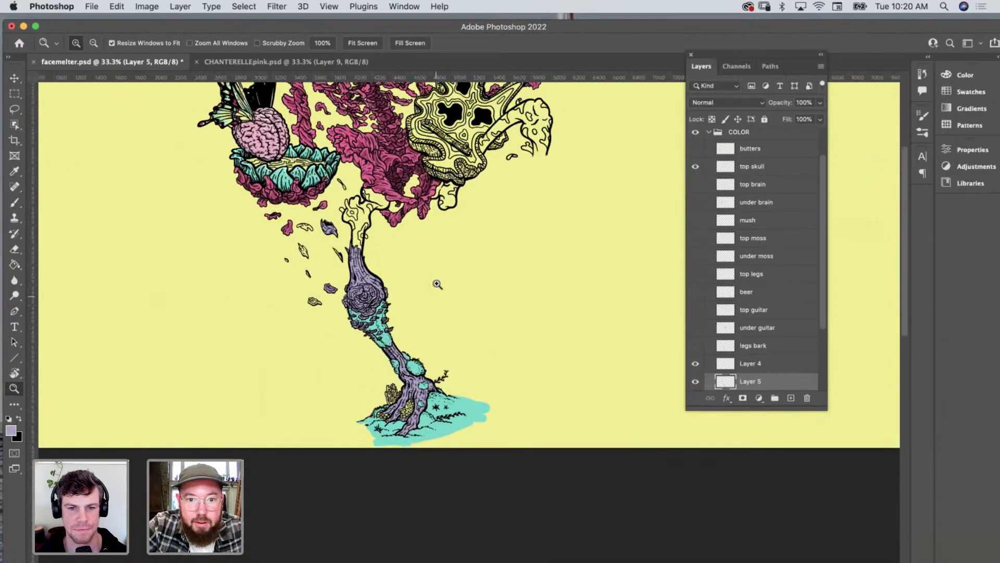
{"action": "scroll", "coordinate": [437, 284], "scroll_direction": "right", "scroll_amount": 2}
{"action": "scroll", "coordinate": [440, 278], "scroll_direction": "up", "scroll_amount": 4}
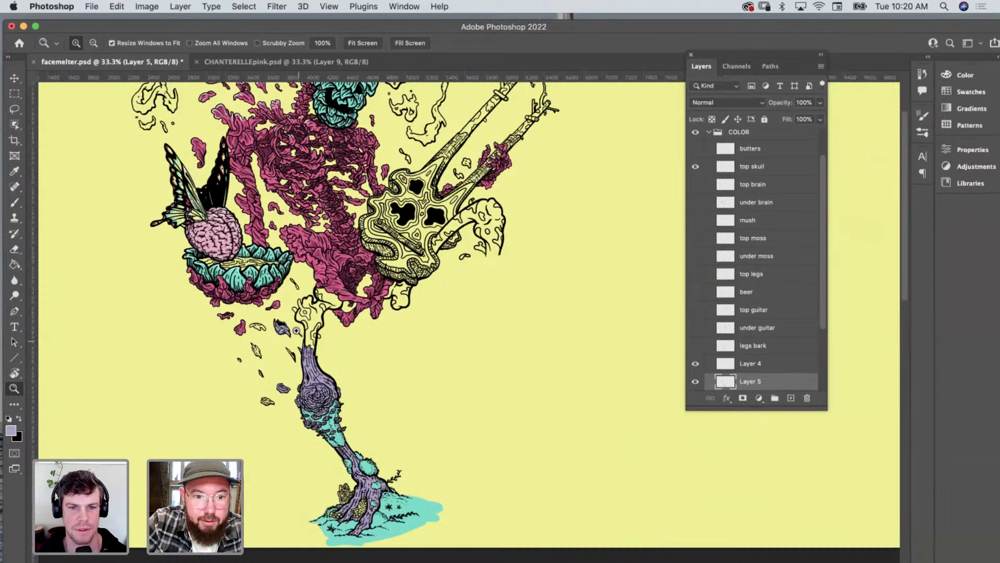
{"action": "left_click", "coordinate": [306, 389]}
{"action": "left_click", "coordinate": [307, 390]}
{"action": "left_click", "coordinate": [307, 389]}
{"action": "key", "text": "i"}
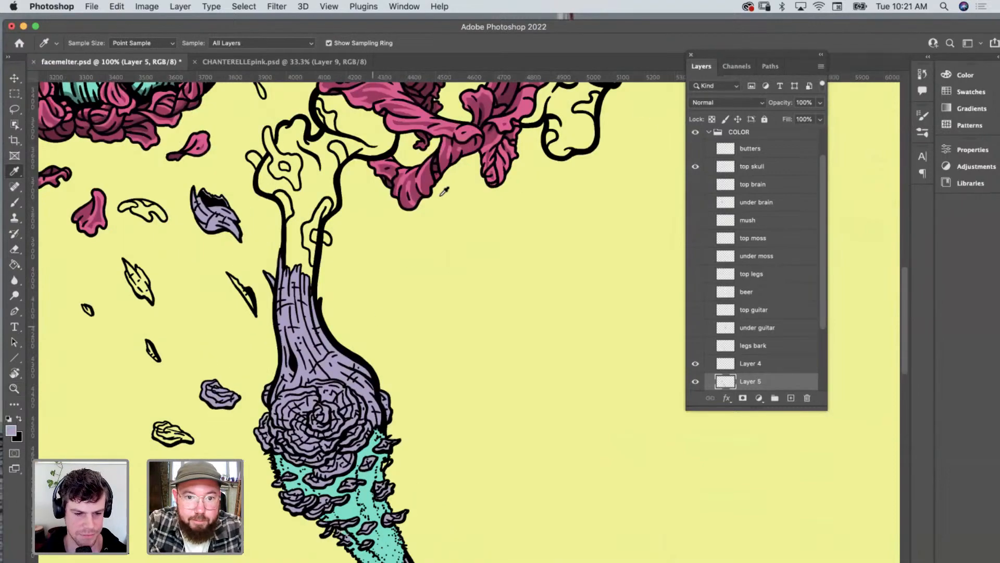
{"action": "left_click", "coordinate": [427, 171]}
{"action": "key", "text": "z"}
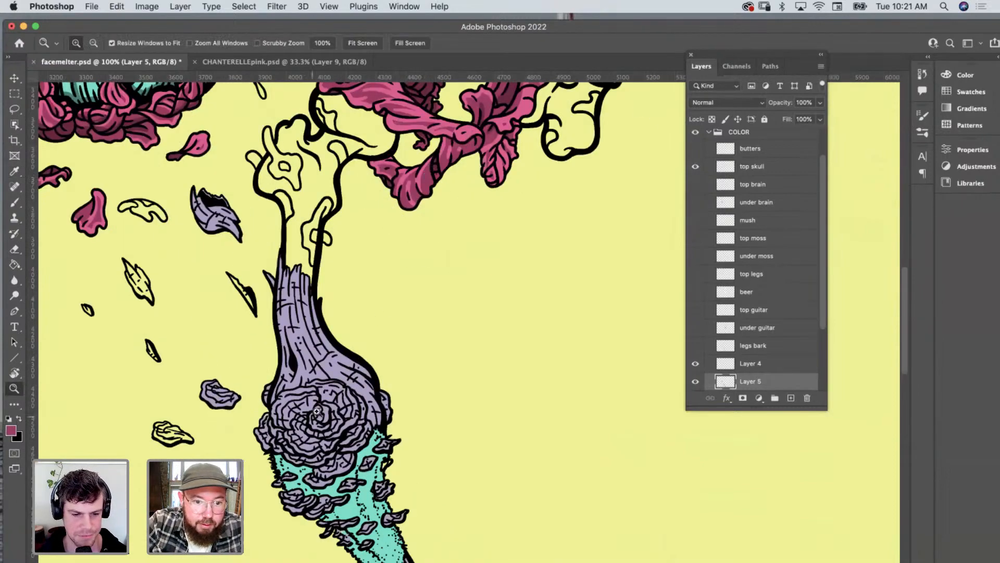
{"action": "left_click", "coordinate": [326, 417]}
{"action": "left_click", "coordinate": [334, 417]}
{"action": "key", "text": "b"}
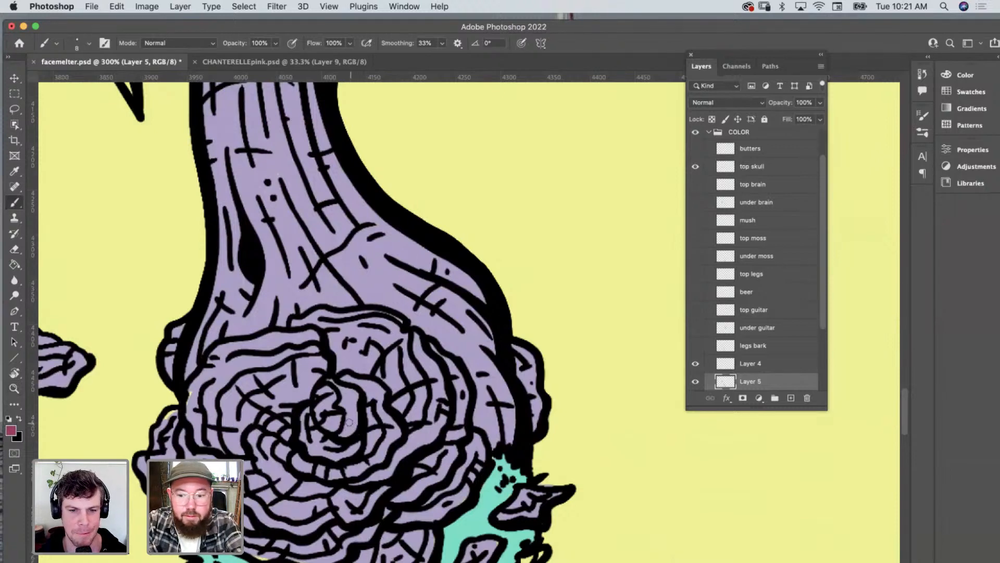
Compare the lavender rosette and trunk with the magenta figure above at several zoom levels.
{"action": "scroll", "coordinate": [345, 427], "scroll_direction": "down", "scroll_amount": 2}
{"action": "scroll", "coordinate": [345, 428], "scroll_direction": "left", "scroll_amount": 2}
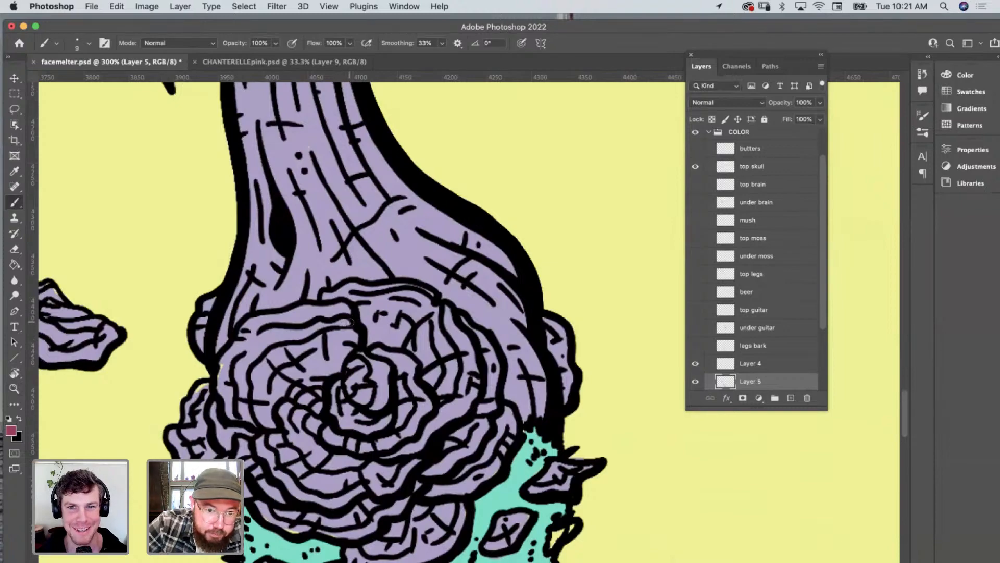
{"action": "key", "text": "z"}
{"action": "scroll", "coordinate": [345, 314], "scroll_direction": "down", "scroll_amount": 5}
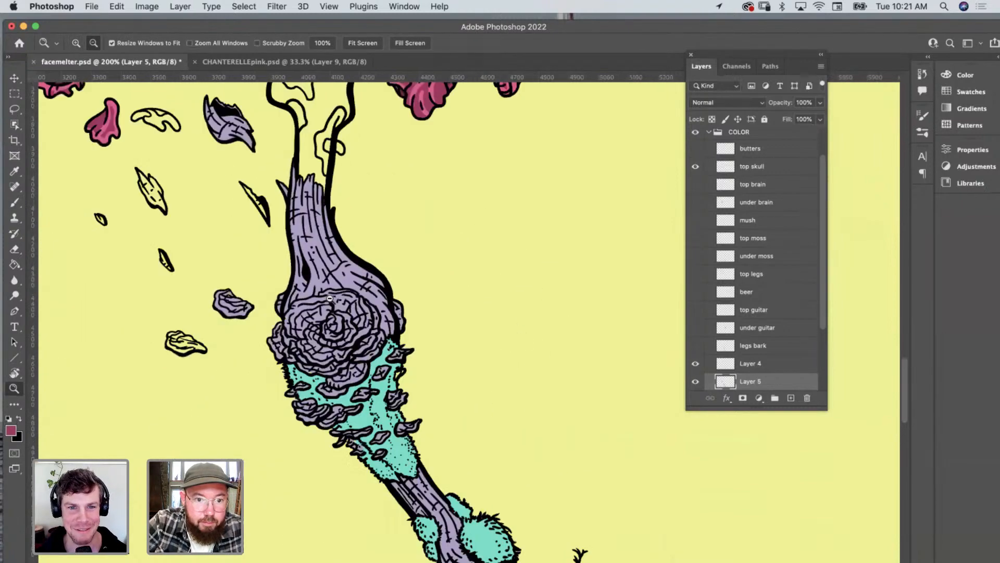
{"action": "scroll", "coordinate": [345, 314], "scroll_direction": "up", "scroll_amount": 5}
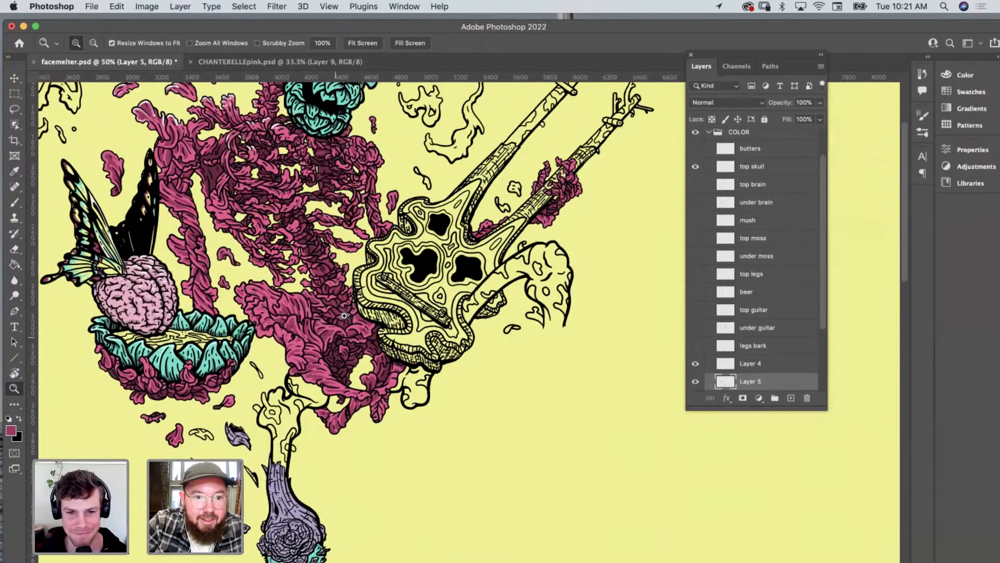
{"action": "scroll", "coordinate": [318, 368], "scroll_direction": "down", "scroll_amount": 7}
{"action": "scroll", "coordinate": [318, 368], "scroll_direction": "up", "scroll_amount": 3}
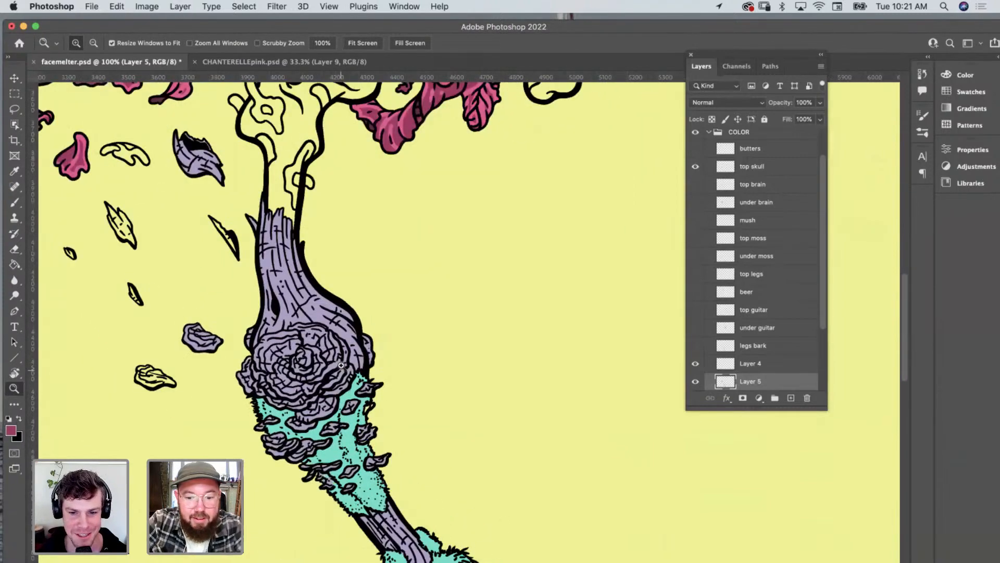
Sample the trunk's lavender and lighten it to a very pale lavender as the foreground color.
{"action": "key", "text": "i"}
{"action": "left_click", "coordinate": [318, 311]}
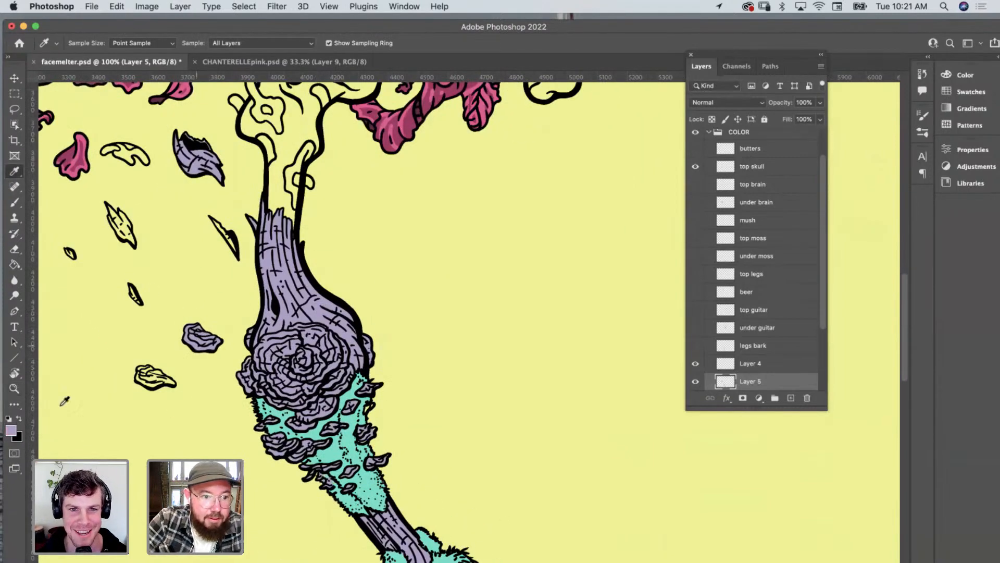
{"action": "left_click", "coordinate": [11, 430]}
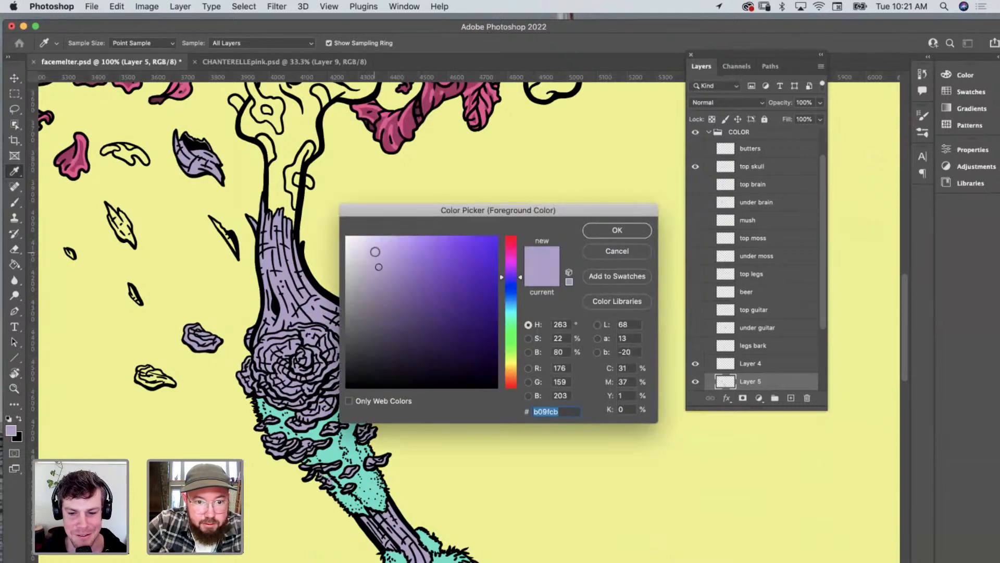
{"action": "left_click", "coordinate": [374, 247]}
{"action": "left_click", "coordinate": [366, 243]}
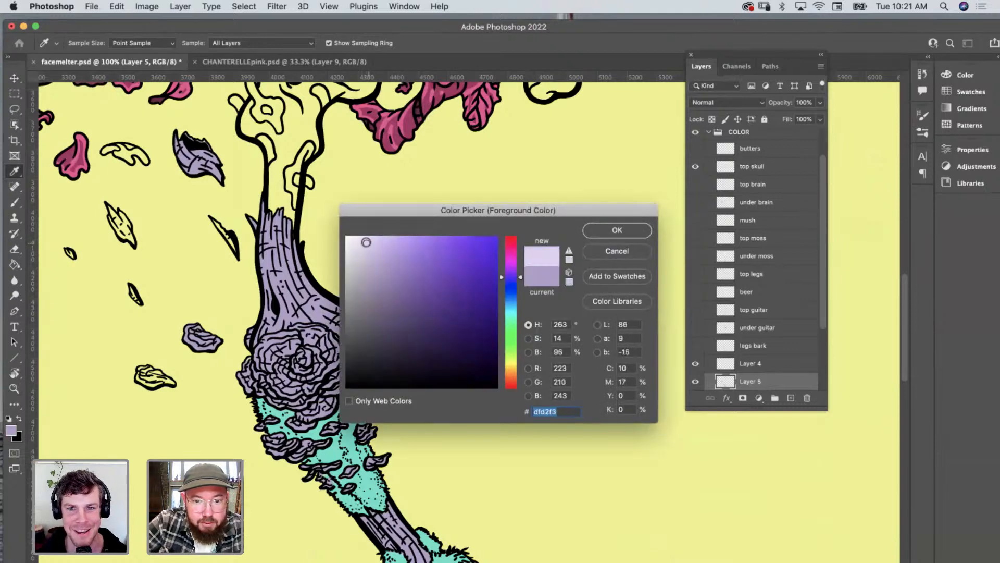
{"action": "left_click", "coordinate": [604, 233]}
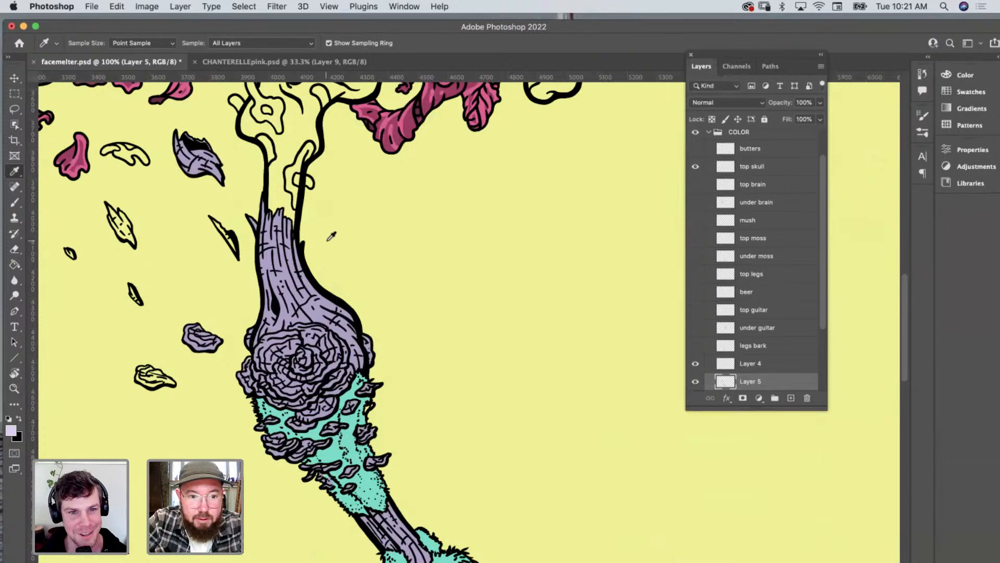
{"action": "key", "text": "b"}
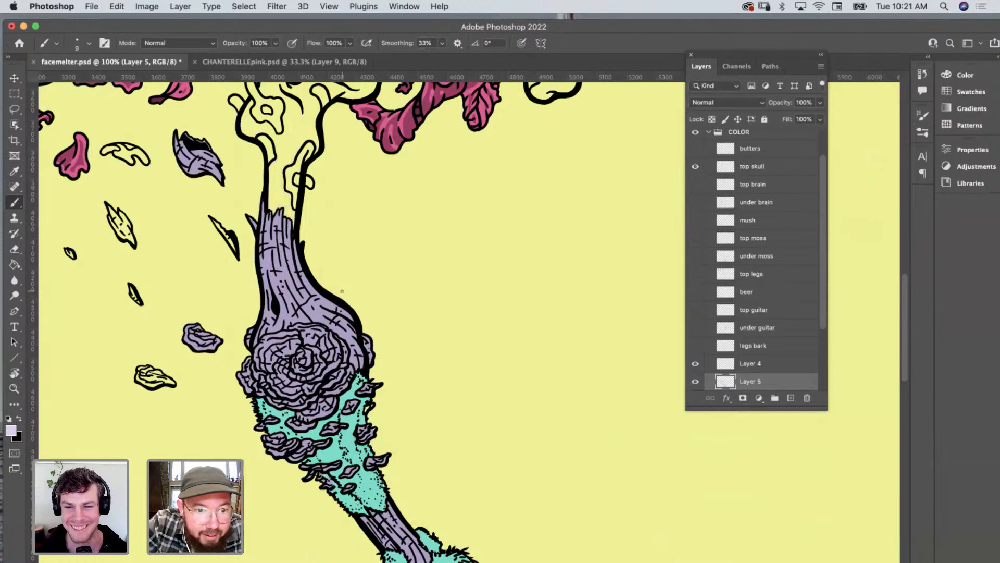
{"action": "left_click", "coordinate": [12, 431]}
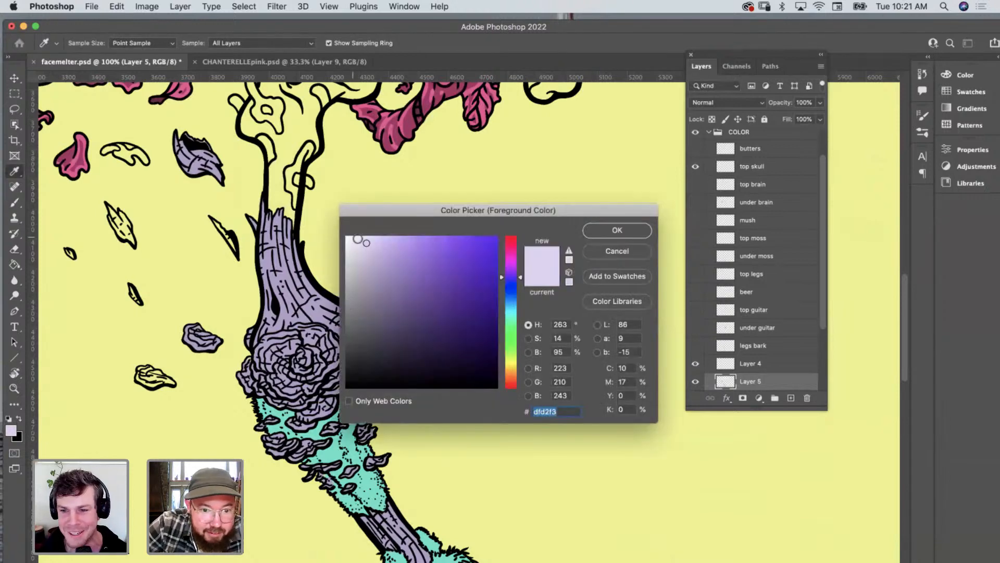
{"action": "left_click", "coordinate": [619, 228]}
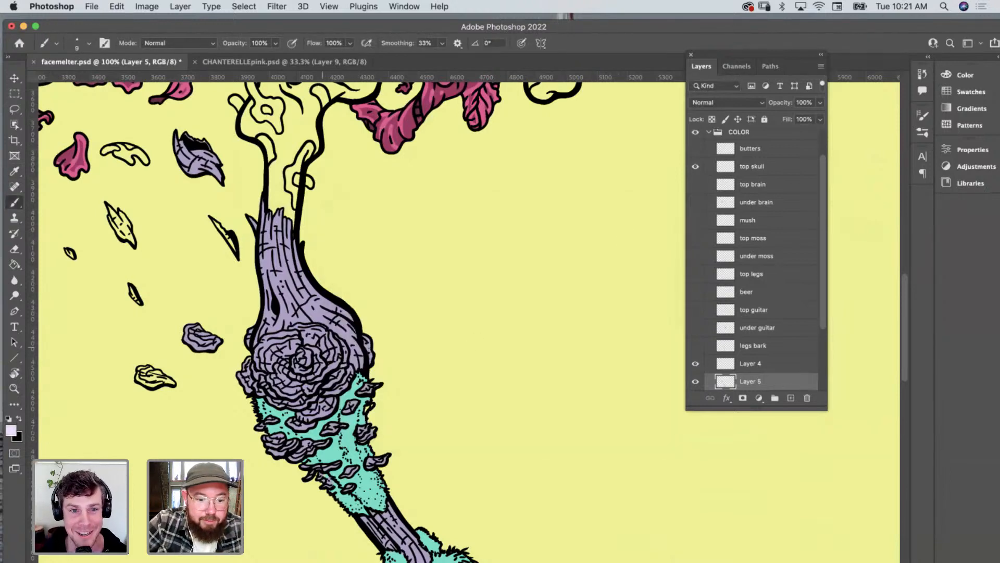
Paint pale lavender highlights along the rosette's upper outer rim and its central spiral with a size 10 brush.
{"action": "key", "text": "z"}
{"action": "left_click", "coordinate": [296, 360]}
{"action": "left_click", "coordinate": [322, 375]}
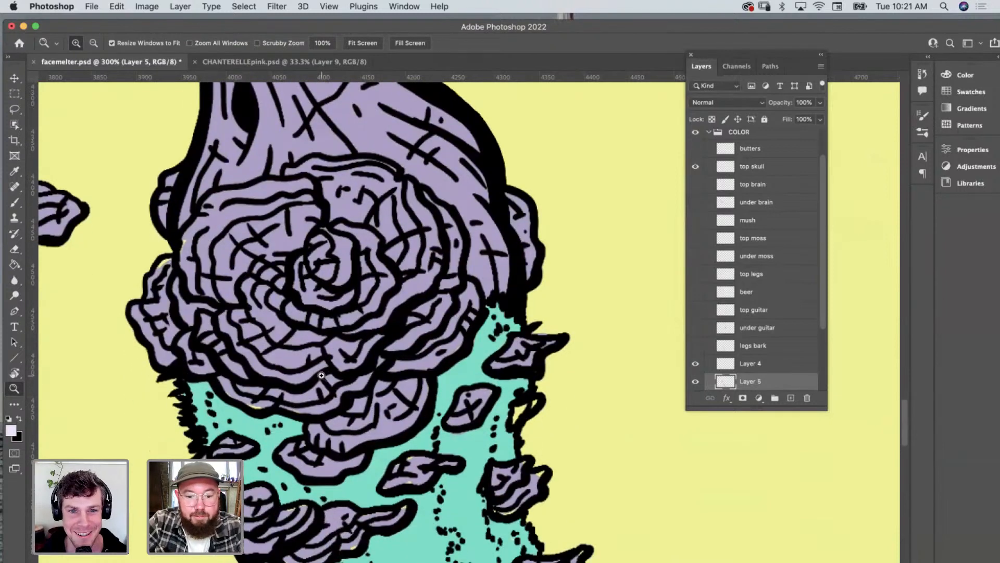
{"action": "key", "text": "b"}
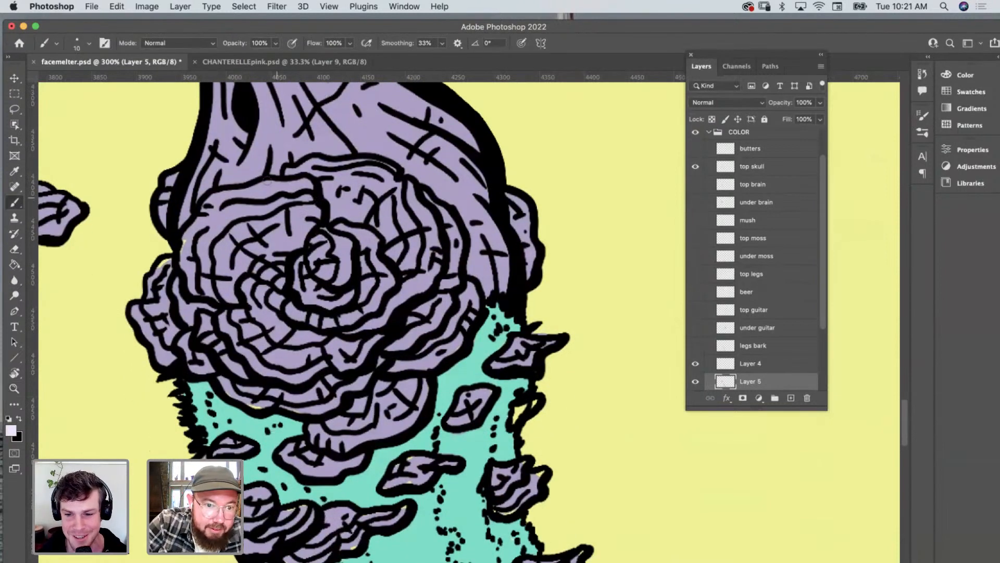
{"action": "mouse_move", "coordinate": [311, 187]}
{"action": "left_mouse_down"}
{"action": "mouse_move", "coordinate": [209, 204]}
{"action": "mouse_move", "coordinate": [183, 255]}
{"action": "mouse_move", "coordinate": [193, 291]}
{"action": "mouse_move", "coordinate": [235, 296]}
{"action": "mouse_move", "coordinate": [204, 286]}
{"action": "mouse_move", "coordinate": [189, 254]}
{"action": "mouse_move", "coordinate": [196, 222]}
{"action": "mouse_move", "coordinate": [220, 201]}
{"action": "mouse_move", "coordinate": [273, 191]}
{"action": "mouse_move", "coordinate": [232, 193]}
{"action": "mouse_move", "coordinate": [219, 211]}
{"action": "mouse_move", "coordinate": [325, 190]}
{"action": "mouse_move", "coordinate": [289, 170]}
{"action": "mouse_move", "coordinate": [316, 163]}
{"action": "mouse_move", "coordinate": [373, 169]}
{"action": "mouse_move", "coordinate": [408, 187]}
{"action": "mouse_move", "coordinate": [439, 247]}
{"action": "mouse_move", "coordinate": [423, 289]}
{"action": "mouse_move", "coordinate": [365, 327]}
{"action": "left_mouse_up"}
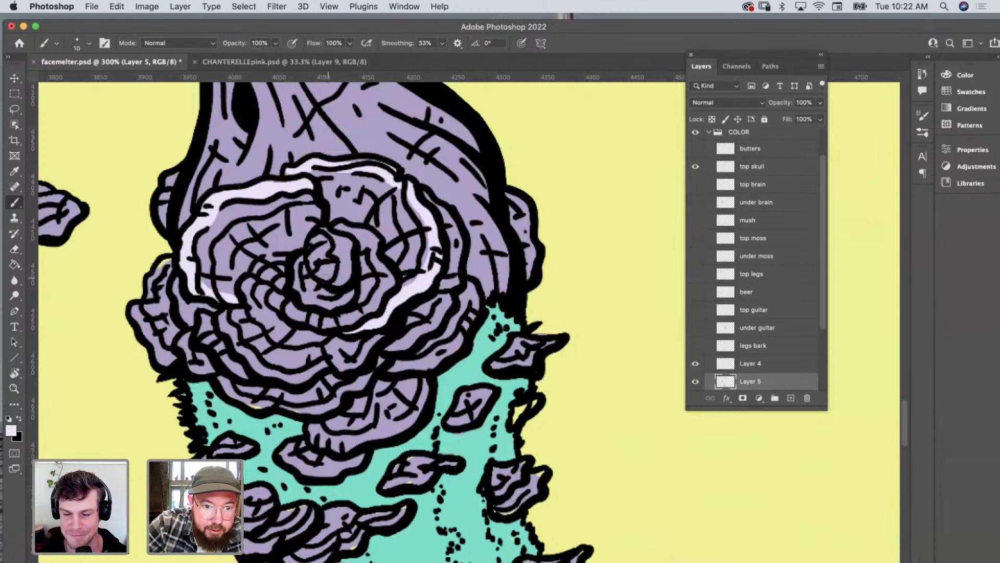
{"action": "mouse_move", "coordinate": [328, 279]}
{"action": "left_mouse_down"}
{"action": "mouse_move", "coordinate": [347, 271]}
{"action": "mouse_move", "coordinate": [349, 245]}
{"action": "mouse_move", "coordinate": [332, 236]}
{"action": "left_mouse_up"}
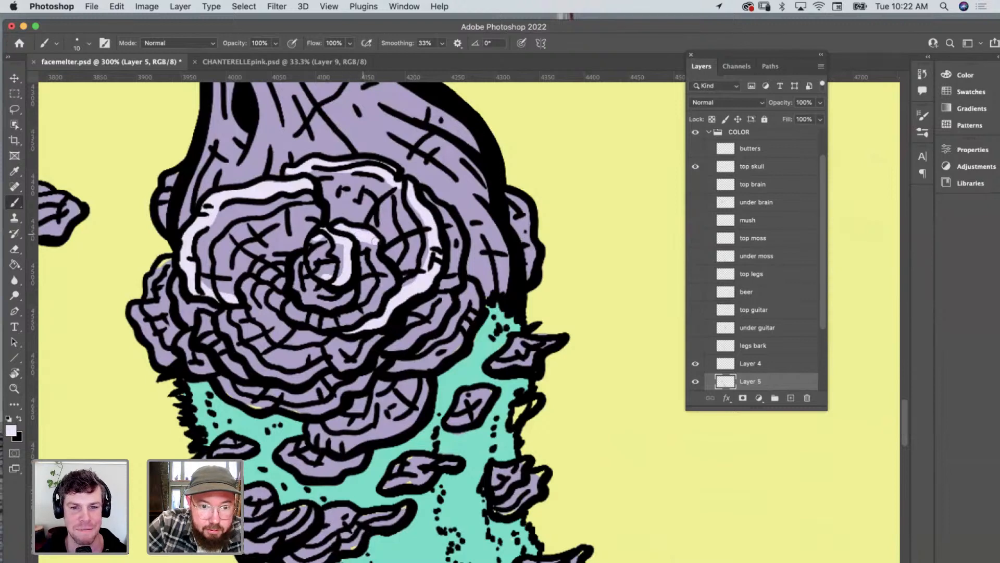
{"action": "mouse_move", "coordinate": [379, 296]}
{"action": "left_mouse_down"}
{"action": "mouse_move", "coordinate": [358, 317]}
{"action": "mouse_move", "coordinate": [324, 325]}
{"action": "mouse_move", "coordinate": [295, 316]}
{"action": "mouse_move", "coordinate": [288, 307]}
{"action": "mouse_move", "coordinate": [342, 318]}
{"action": "mouse_move", "coordinate": [297, 284]}
{"action": "mouse_move", "coordinate": [297, 266]}
{"action": "left_mouse_up"}
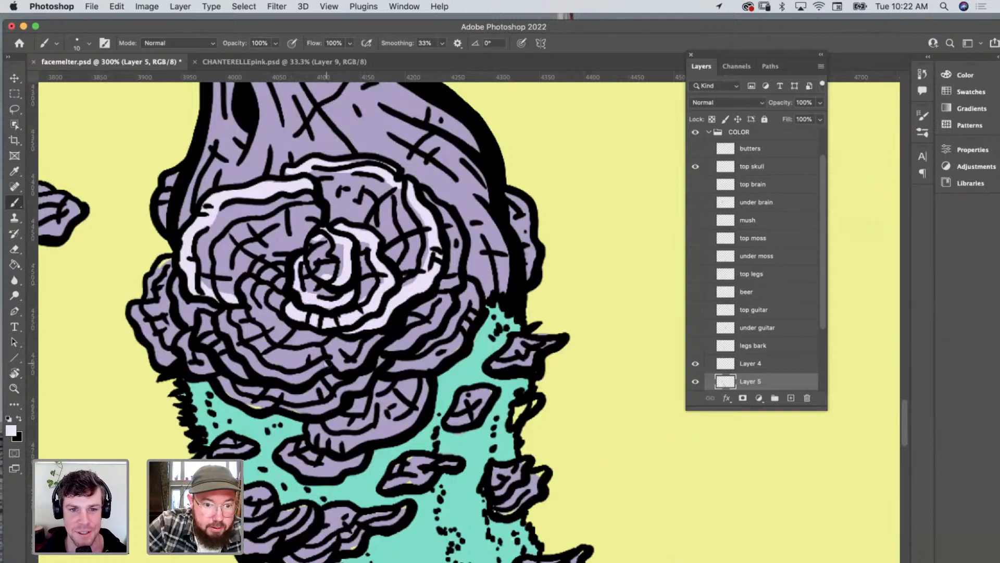
Highlight the rims of the rosette's lower-left petals and the lobe on its left side in pale lavender.
{"action": "mouse_move", "coordinate": [326, 359]}
{"action": "left_mouse_down"}
{"action": "mouse_move", "coordinate": [281, 379]}
{"action": "mouse_move", "coordinate": [243, 357]}
{"action": "mouse_move", "coordinate": [228, 322]}
{"action": "left_mouse_up"}
{"action": "mouse_move", "coordinate": [248, 372]}
{"action": "left_mouse_down"}
{"action": "mouse_move", "coordinate": [207, 338]}
{"action": "mouse_move", "coordinate": [205, 315]}
{"action": "left_mouse_up"}
{"action": "left_click_drag", "start_coordinate": [176, 278], "coordinate": [182, 315]}
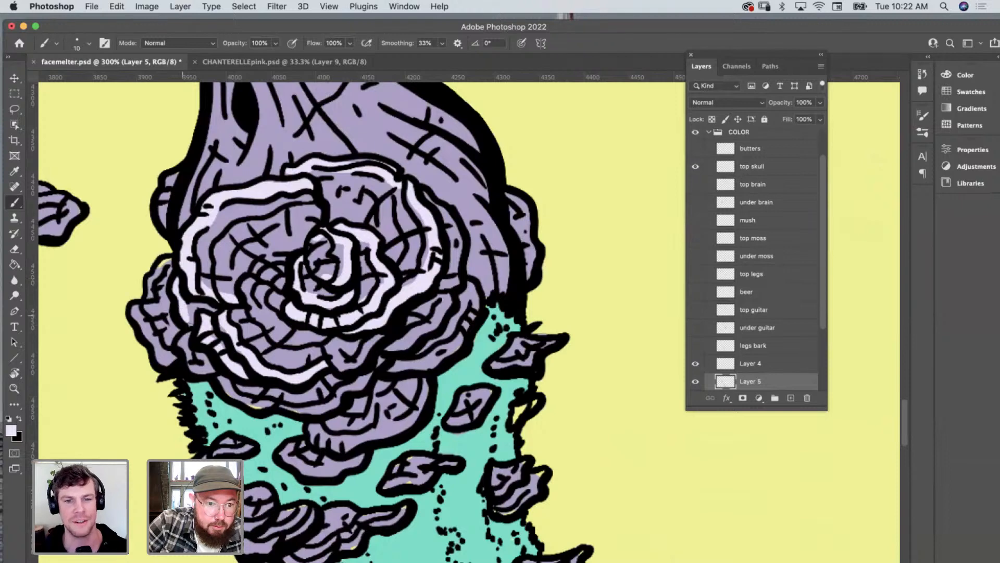
{"action": "mouse_move", "coordinate": [169, 357]}
{"action": "left_mouse_down"}
{"action": "mouse_move", "coordinate": [135, 299]}
{"action": "mouse_move", "coordinate": [154, 280]}
{"action": "left_mouse_up"}
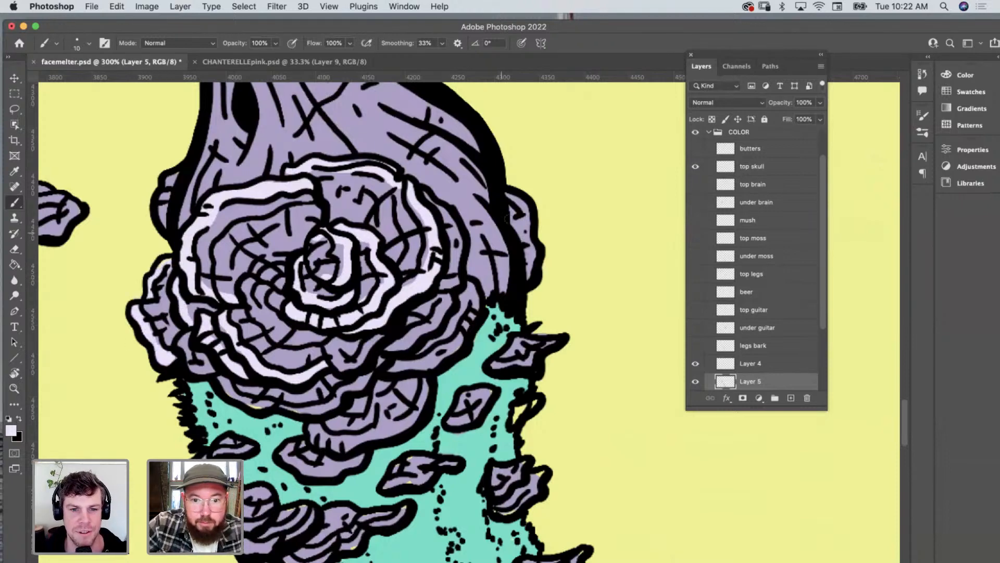
Add pale lavender highlights to the lobe behind the trunk's right edge and the rosette's right-hand petal rims.
{"action": "mouse_move", "coordinate": [511, 195]}
{"action": "left_mouse_down"}
{"action": "mouse_move", "coordinate": [527, 221]}
{"action": "mouse_move", "coordinate": [524, 280]}
{"action": "left_mouse_up"}
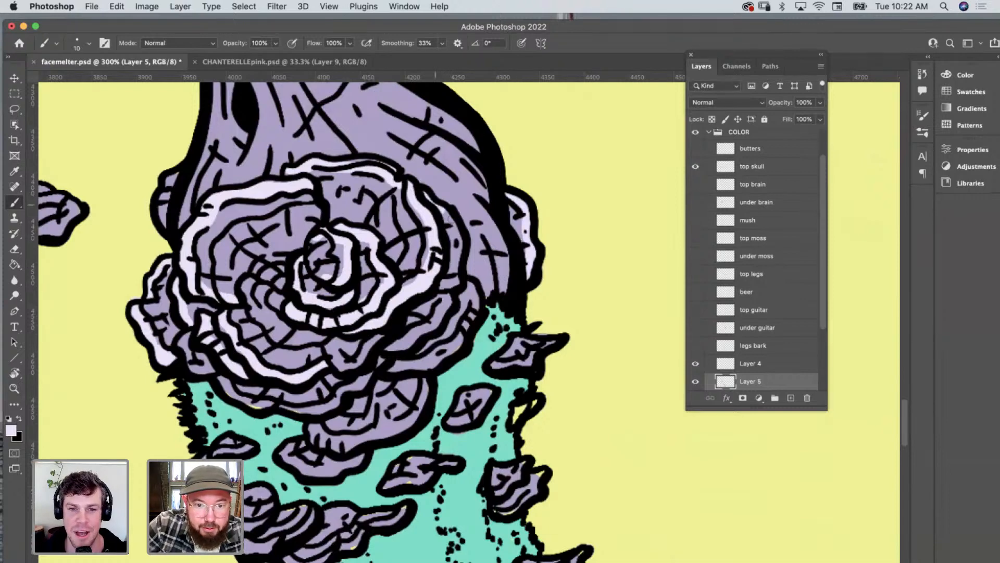
{"action": "left_click_drag", "start_coordinate": [442, 211], "coordinate": [456, 276]}
{"action": "mouse_move", "coordinate": [473, 290]}
{"action": "left_mouse_down"}
{"action": "mouse_move", "coordinate": [455, 343]}
{"action": "mouse_move", "coordinate": [411, 367]}
{"action": "left_mouse_up"}
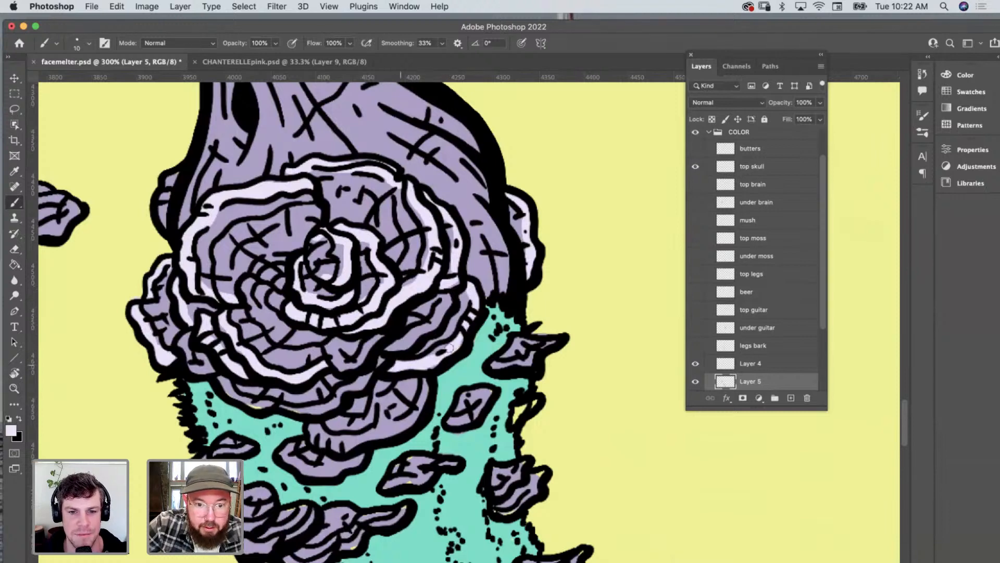
Paint pale lavender edges on the lobe beneath the rosette and on three small shelf fungi over the moss.
{"action": "mouse_move", "coordinate": [323, 427]}
{"action": "left_mouse_down"}
{"action": "mouse_move", "coordinate": [316, 433]}
{"action": "mouse_move", "coordinate": [337, 446]}
{"action": "mouse_move", "coordinate": [391, 430]}
{"action": "mouse_move", "coordinate": [426, 383]}
{"action": "left_mouse_up"}
{"action": "left_click_drag", "start_coordinate": [455, 422], "coordinate": [527, 360]}
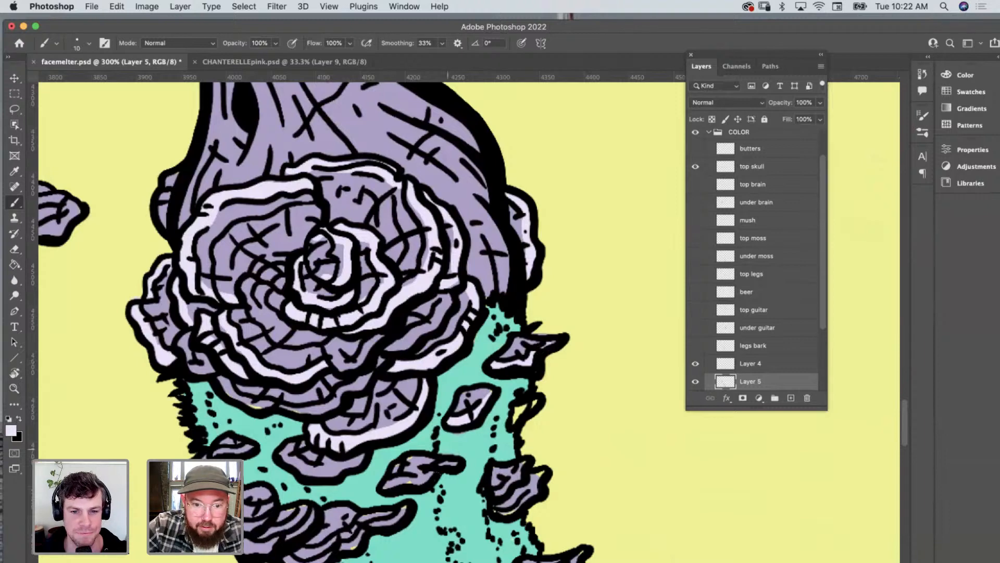
{"action": "left_click_drag", "start_coordinate": [455, 463], "coordinate": [394, 485]}
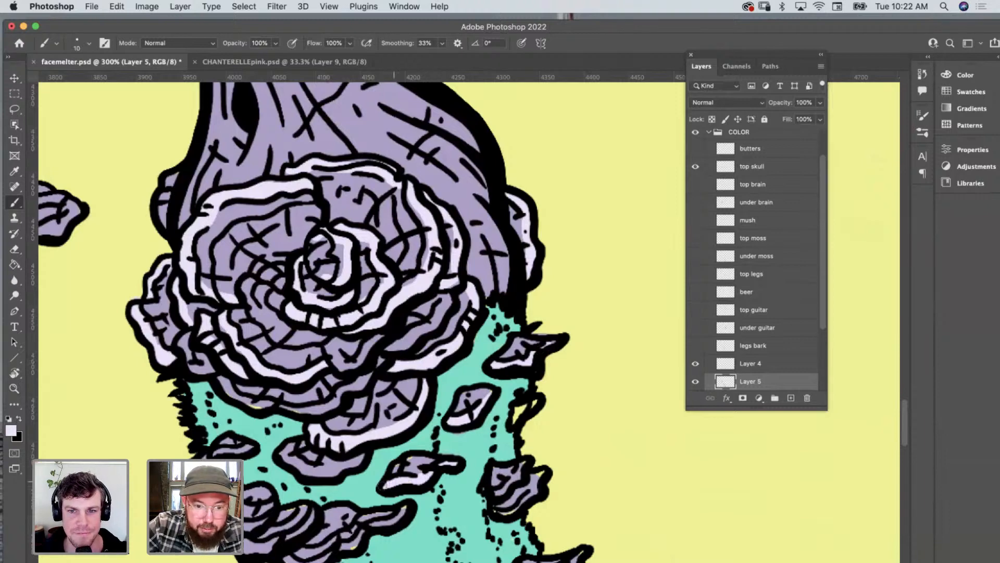
Paint pale lavender edges on the shelf fungi below the rosette, and fill the small bare fungus at the moss's right edge with sampled mid lavender.
{"action": "mouse_move", "coordinate": [361, 454]}
{"action": "left_mouse_down"}
{"action": "mouse_move", "coordinate": [320, 472]}
{"action": "mouse_move", "coordinate": [288, 458]}
{"action": "mouse_move", "coordinate": [292, 446]}
{"action": "left_mouse_up"}
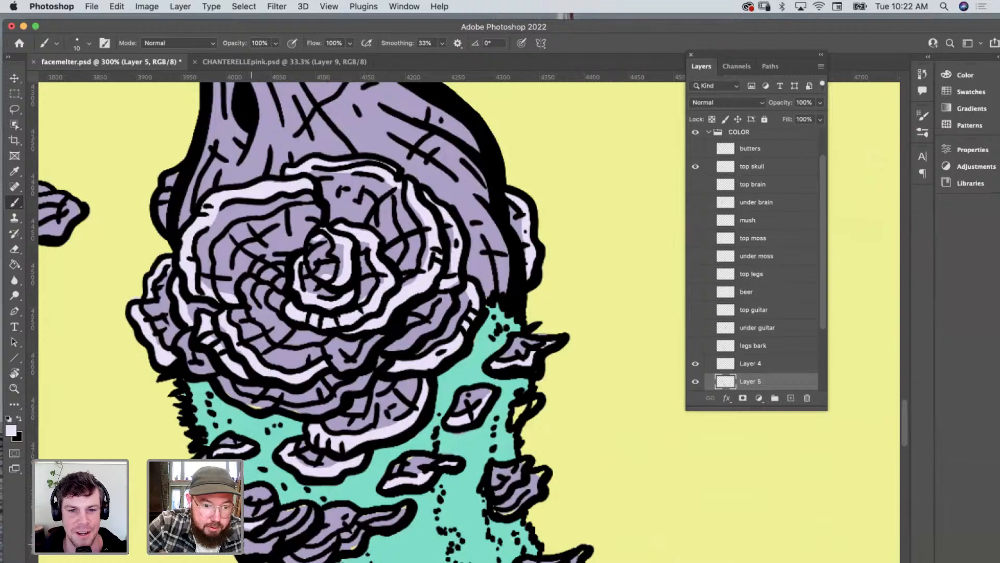
{"action": "left_click_drag", "start_coordinate": [284, 541], "coordinate": [301, 513]}
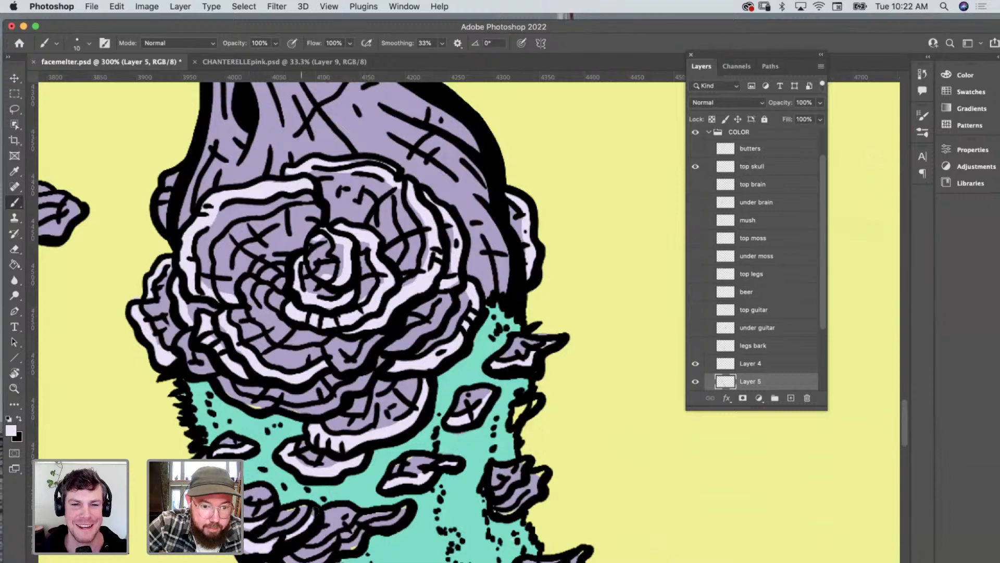
{"action": "left_click_drag", "start_coordinate": [300, 559], "coordinate": [400, 515]}
{"action": "left_click_drag", "start_coordinate": [498, 491], "coordinate": [517, 473]}
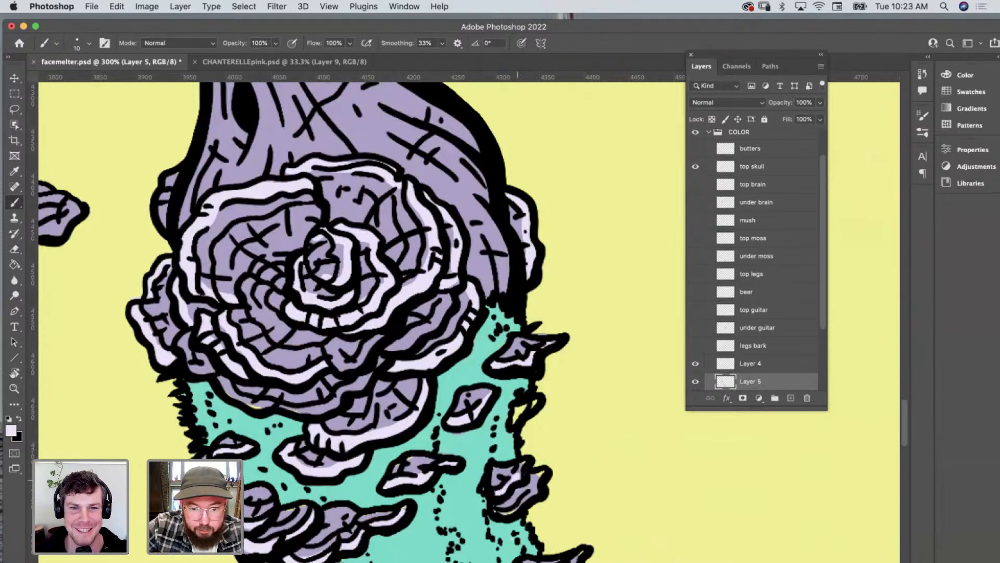
{"action": "left_click_drag", "start_coordinate": [499, 513], "coordinate": [537, 473]}
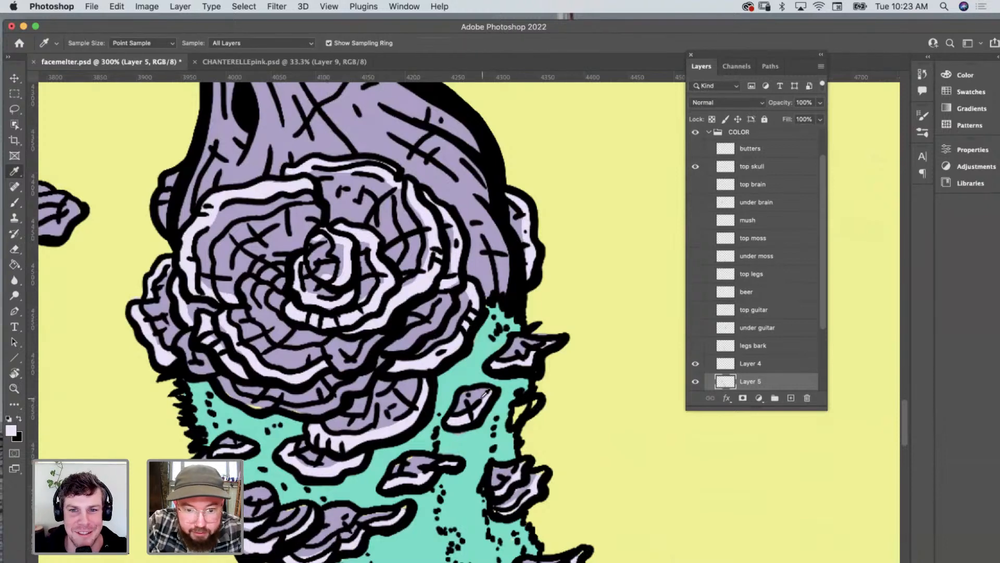
{"action": "left_click", "coordinate": [487, 394], "text": "alt"}
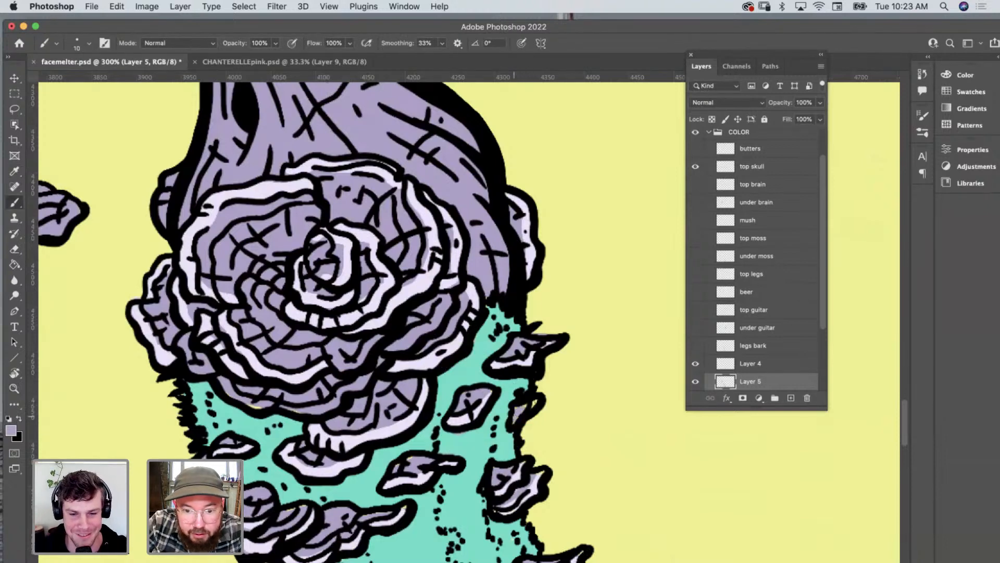
Resample pale lavender and edge the long, thin shelf fungus and the small fungi along the lower moss with it.
{"action": "left_click", "coordinate": [386, 429], "text": "alt"}
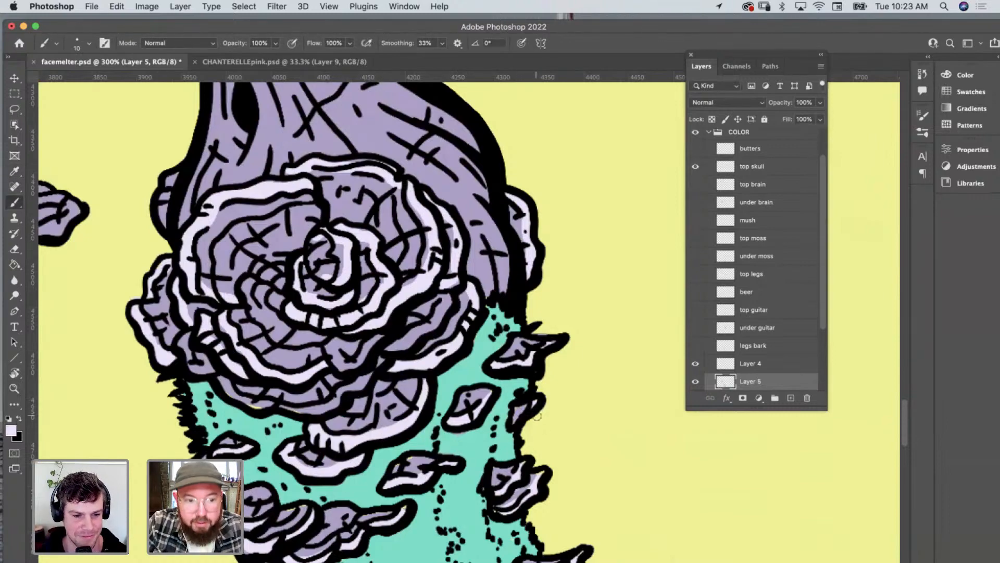
{"action": "scroll", "coordinate": [537, 417], "scroll_direction": "down", "scroll_amount": 5}
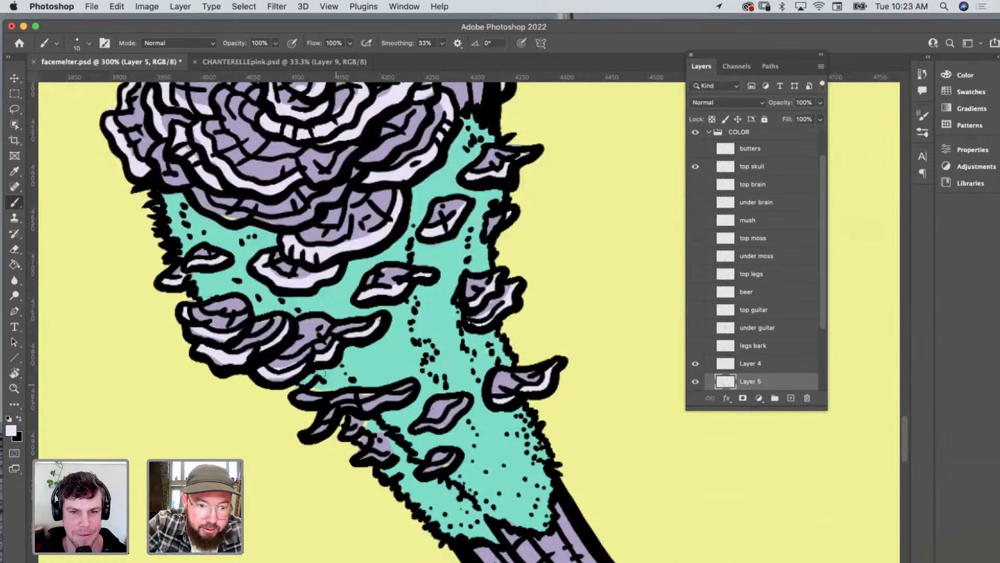
{"action": "mouse_move", "coordinate": [301, 396]}
{"action": "left_mouse_down"}
{"action": "mouse_move", "coordinate": [321, 399]}
{"action": "mouse_move", "coordinate": [324, 433]}
{"action": "mouse_move", "coordinate": [349, 405]}
{"action": "mouse_move", "coordinate": [400, 395]}
{"action": "left_mouse_up"}
{"action": "left_click_drag", "start_coordinate": [348, 433], "coordinate": [392, 452]}
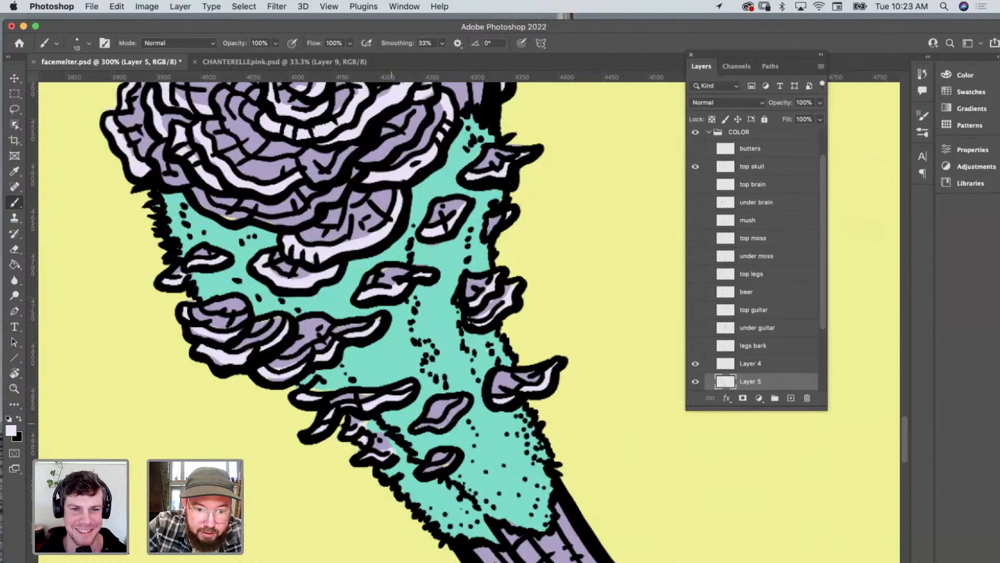
{"action": "left_click_drag", "start_coordinate": [429, 422], "coordinate": [467, 400]}
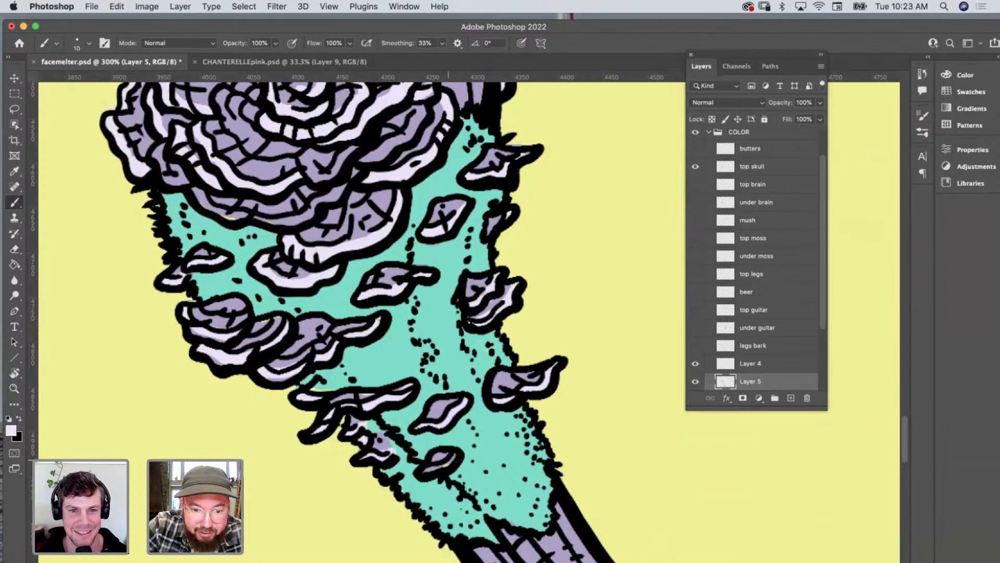
{"action": "left_click_drag", "start_coordinate": [457, 458], "coordinate": [421, 473]}
Highlight the rim of the floating fungus left of the trunk and the rosette's lowest petal rim in pale lavender.
{"action": "scroll", "coordinate": [365, 312], "scroll_direction": "up", "scroll_amount": 10}
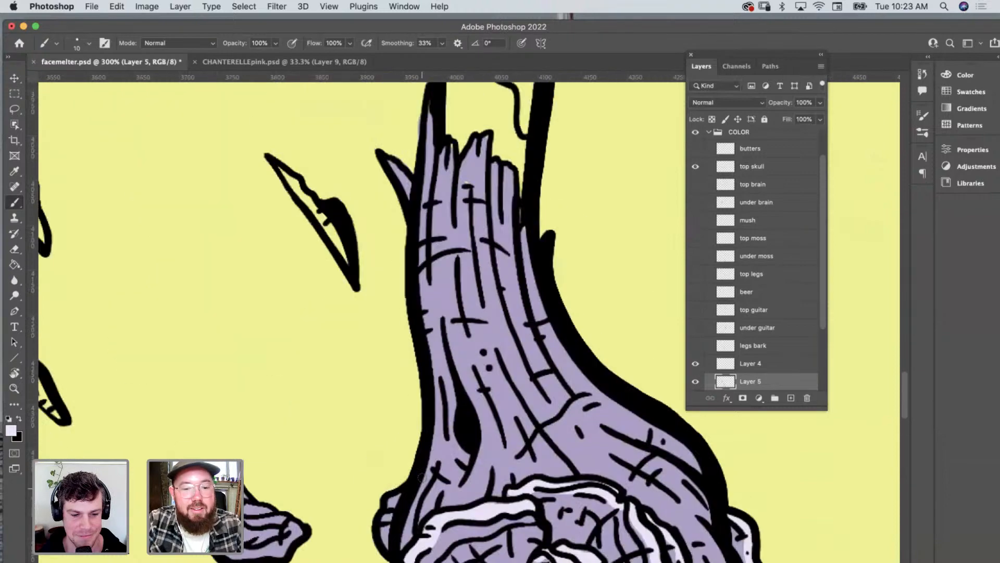
{"action": "scroll", "coordinate": [364, 313], "scroll_direction": "down", "scroll_amount": 6}
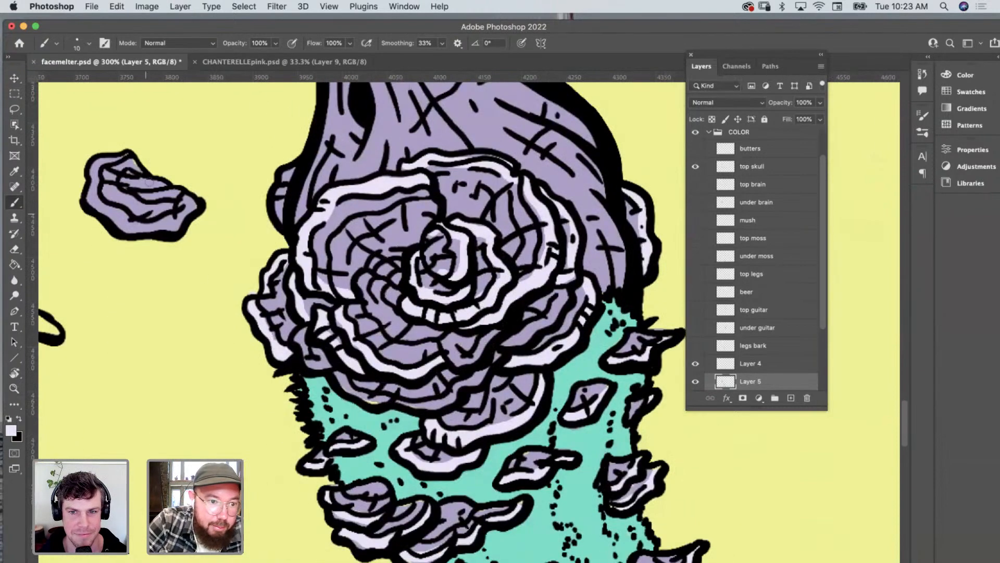
{"action": "mouse_move", "coordinate": [107, 159]}
{"action": "left_mouse_down"}
{"action": "mouse_move", "coordinate": [99, 211]}
{"action": "mouse_move", "coordinate": [114, 208]}
{"action": "mouse_move", "coordinate": [134, 229]}
{"action": "mouse_move", "coordinate": [175, 230]}
{"action": "mouse_move", "coordinate": [99, 207]}
{"action": "left_mouse_up"}
{"action": "left_click_drag", "start_coordinate": [167, 225], "coordinate": [196, 203]}
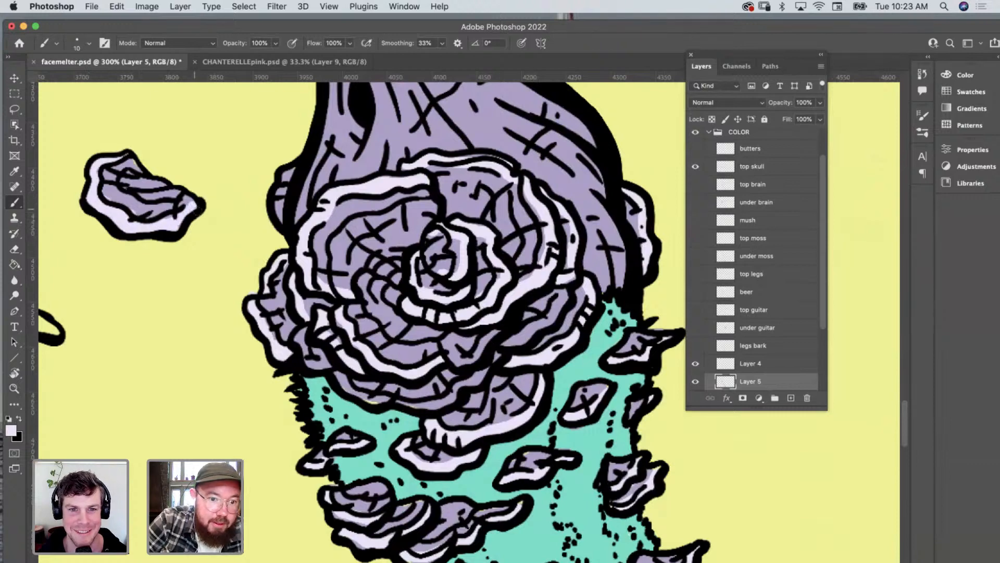
{"action": "mouse_move", "coordinate": [303, 338]}
{"action": "left_mouse_down"}
{"action": "mouse_move", "coordinate": [310, 362]}
{"action": "mouse_move", "coordinate": [380, 403]}
{"action": "mouse_move", "coordinate": [431, 405]}
{"action": "mouse_move", "coordinate": [484, 368]}
{"action": "mouse_move", "coordinate": [485, 344]}
{"action": "left_mouse_up"}
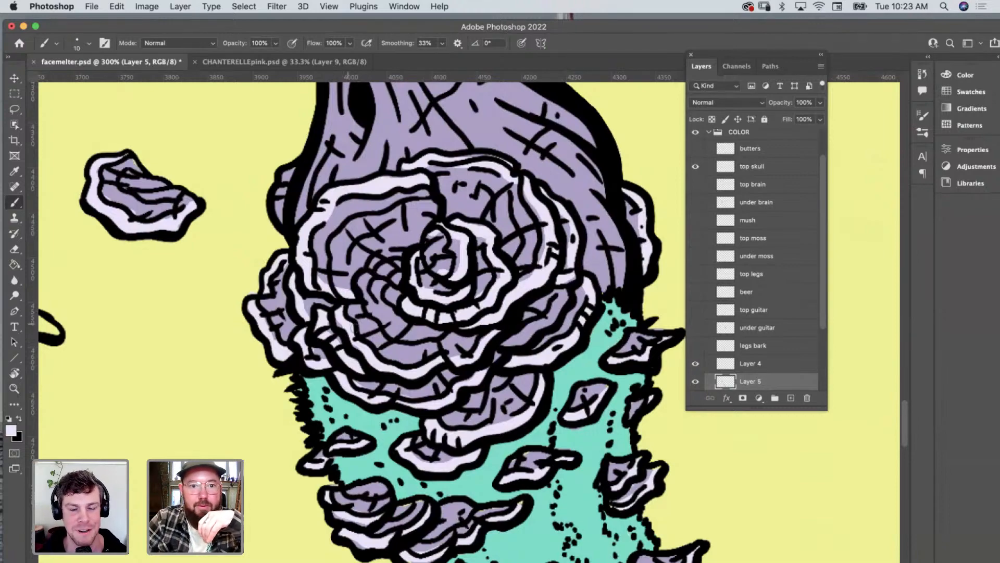
Sample the dark pink from the flower petals above the trunk as the Brush color for shading the rosette.
{"action": "key", "text": "z"}
{"action": "left_click", "coordinate": [426, 318], "text": "alt"}
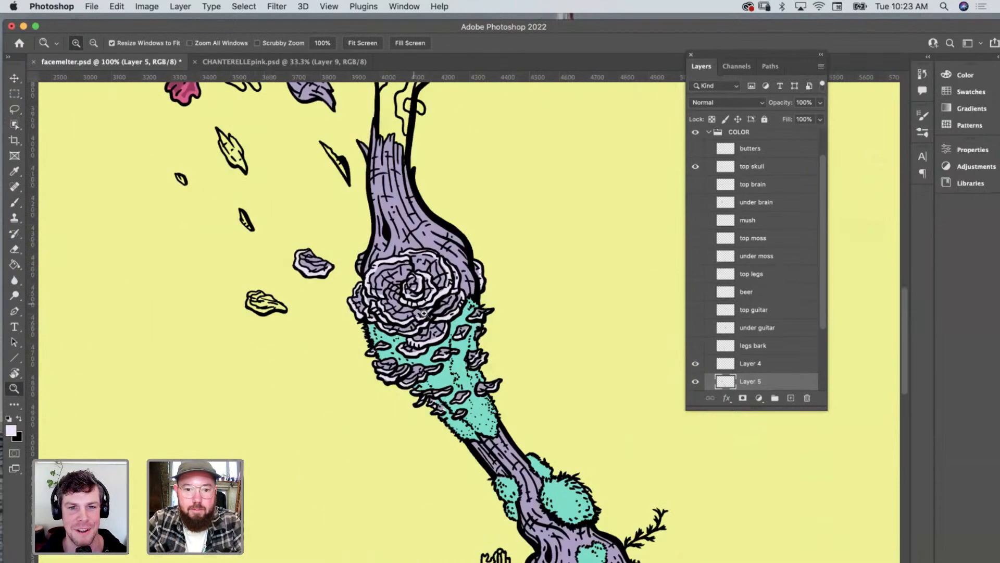
{"action": "left_click", "coordinate": [429, 324]}
{"action": "key", "text": "i"}
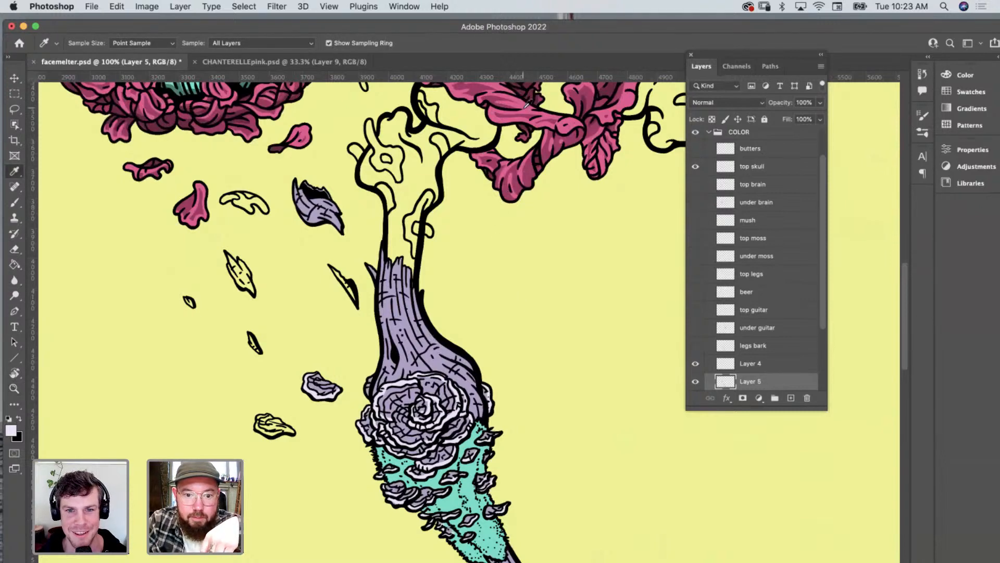
{"action": "left_click", "coordinate": [493, 102]}
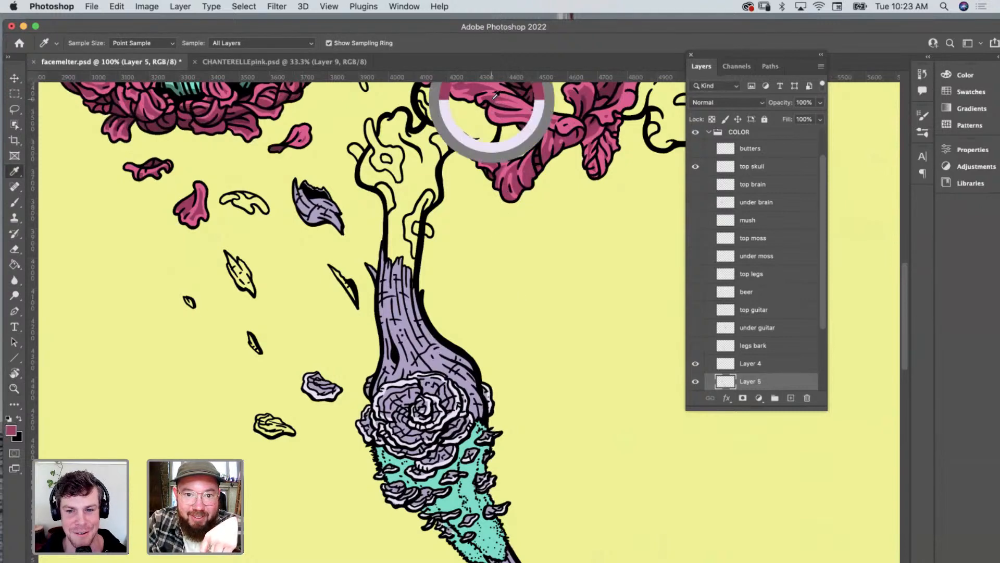
{"action": "key", "text": "z"}
{"action": "left_click", "coordinate": [427, 415]}
{"action": "left_click", "coordinate": [427, 414]}
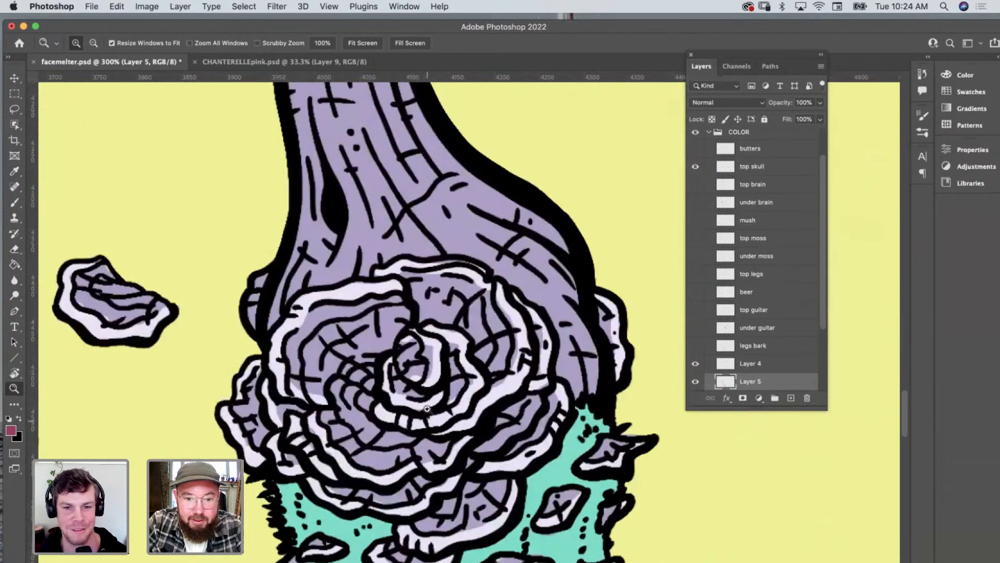
{"action": "left_click", "coordinate": [426, 414]}
{"action": "key", "text": "b"}
{"action": "mouse_move", "coordinate": [405, 369]}
{"action": "left_mouse_down"}
{"action": "mouse_move", "coordinate": [402, 359]}
{"action": "mouse_move", "coordinate": [420, 354]}
{"action": "mouse_move", "coordinate": [412, 319]}
{"action": "mouse_move", "coordinate": [399, 315]}
{"action": "left_mouse_up"}
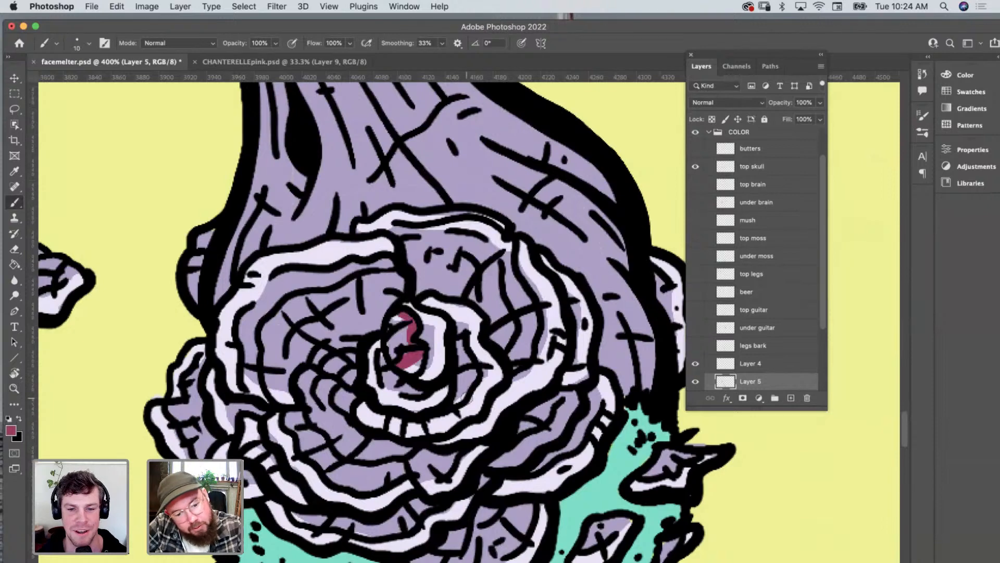
{"action": "key", "text": "super+z"}
{"action": "key", "text": "super+z"}
Paint dark pink shading in the rosette's center, its upper-left and upper petals, and along the inner edge of its lower petals.
{"action": "mouse_move", "coordinate": [401, 364]}
{"action": "left_mouse_down"}
{"action": "mouse_move", "coordinate": [419, 367]}
{"action": "mouse_move", "coordinate": [401, 315]}
{"action": "mouse_move", "coordinate": [392, 321]}
{"action": "left_mouse_up"}
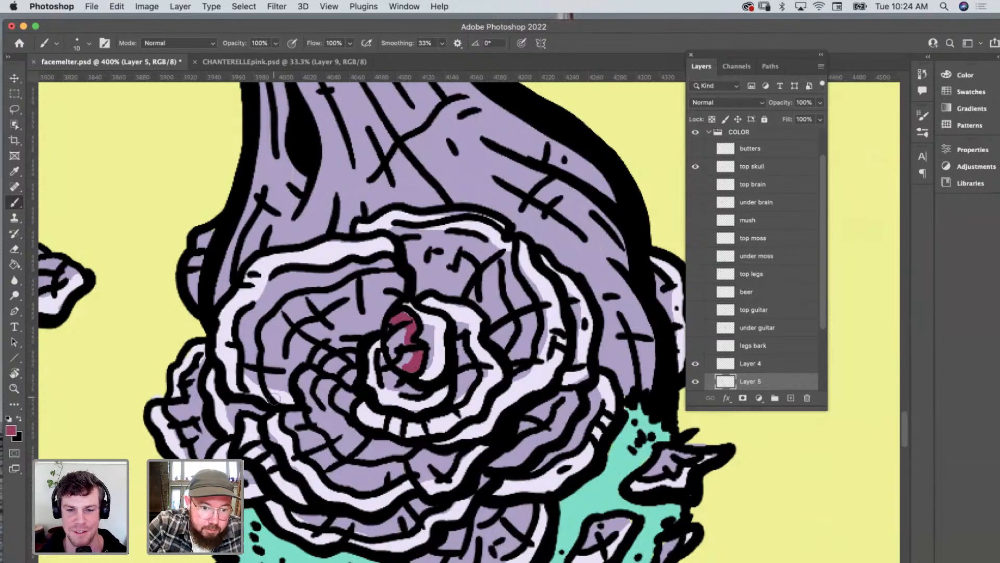
{"action": "mouse_move", "coordinate": [276, 401]}
{"action": "left_mouse_down"}
{"action": "mouse_move", "coordinate": [262, 387]}
{"action": "mouse_move", "coordinate": [274, 320]}
{"action": "mouse_move", "coordinate": [302, 299]}
{"action": "mouse_move", "coordinate": [400, 276]}
{"action": "mouse_move", "coordinate": [407, 297]}
{"action": "mouse_move", "coordinate": [319, 336]}
{"action": "mouse_move", "coordinate": [306, 358]}
{"action": "left_mouse_up"}
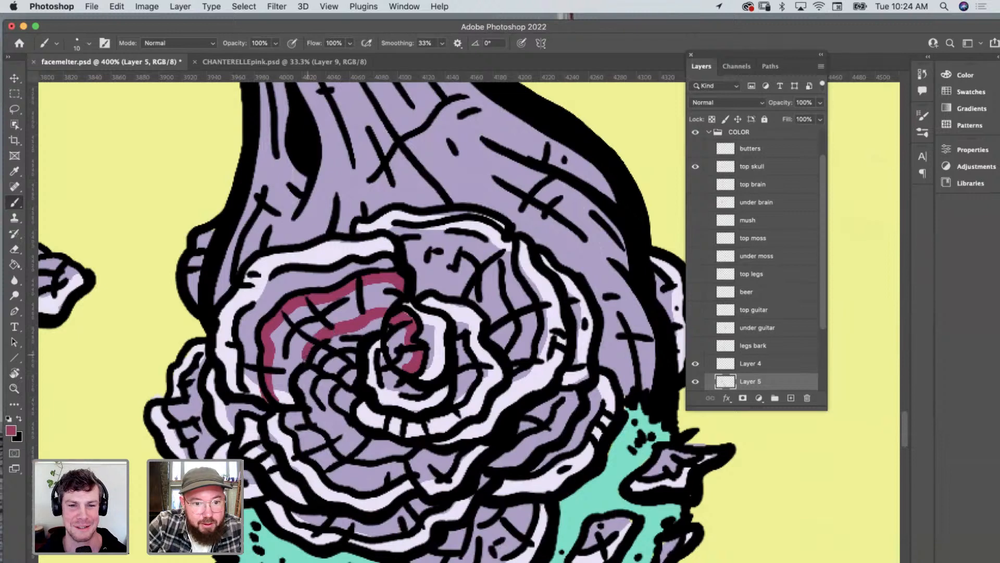
{"action": "mouse_move", "coordinate": [412, 258]}
{"action": "left_mouse_down"}
{"action": "mouse_move", "coordinate": [467, 248]}
{"action": "mouse_move", "coordinate": [487, 273]}
{"action": "mouse_move", "coordinate": [482, 307]}
{"action": "left_mouse_up"}
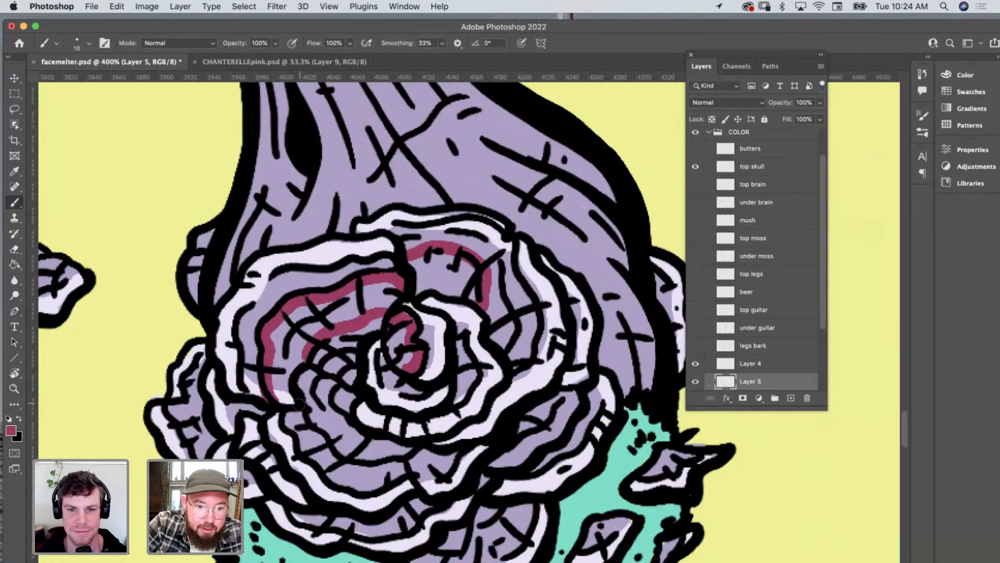
{"action": "mouse_move", "coordinate": [300, 404]}
{"action": "left_mouse_down"}
{"action": "mouse_move", "coordinate": [306, 426]}
{"action": "mouse_move", "coordinate": [360, 466]}
{"action": "mouse_move", "coordinate": [402, 465]}
{"action": "mouse_move", "coordinate": [435, 449]}
{"action": "left_mouse_up"}
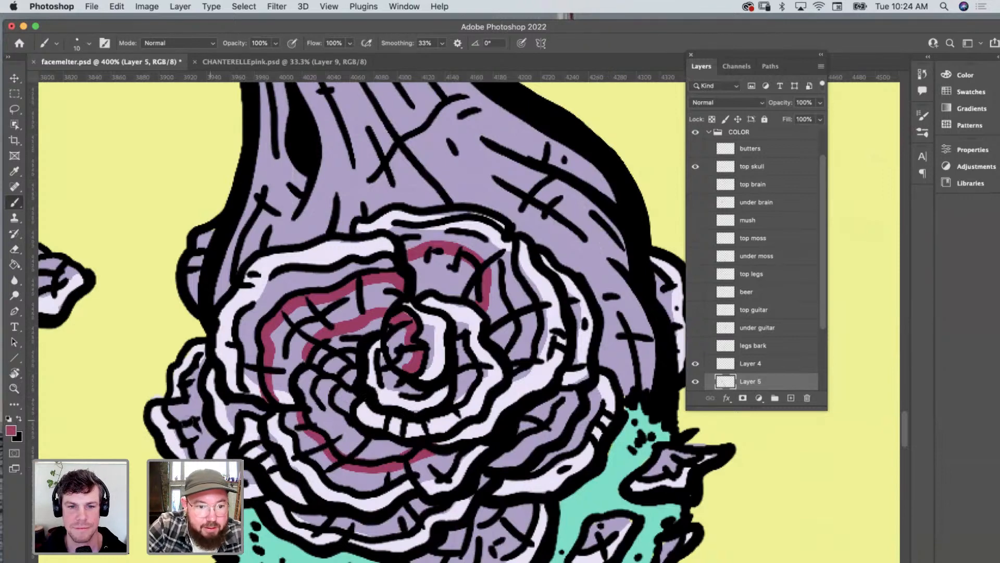
Shade the rosette's left lobe, the lobe beneath it, its right-hand petals and the inner-left folds in dark pink.
{"action": "mouse_move", "coordinate": [203, 363]}
{"action": "left_mouse_down"}
{"action": "mouse_move", "coordinate": [207, 439]}
{"action": "mouse_move", "coordinate": [237, 451]}
{"action": "left_mouse_up"}
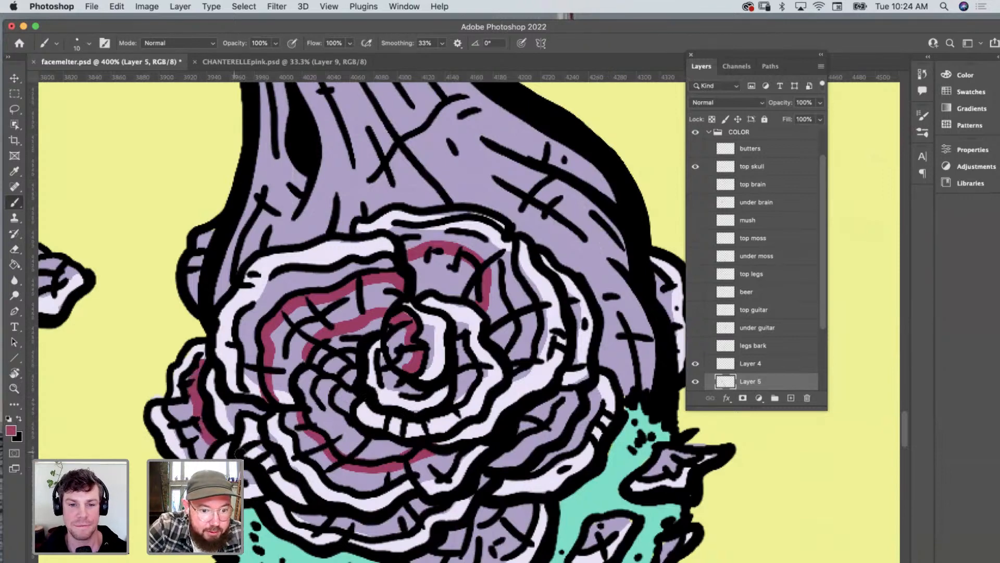
{"action": "mouse_move", "coordinate": [439, 546]}
{"action": "left_mouse_down"}
{"action": "mouse_move", "coordinate": [497, 532]}
{"action": "mouse_move", "coordinate": [520, 500]}
{"action": "left_mouse_up"}
{"action": "mouse_move", "coordinate": [495, 461]}
{"action": "left_mouse_down"}
{"action": "mouse_move", "coordinate": [527, 464]}
{"action": "mouse_move", "coordinate": [568, 423]}
{"action": "mouse_move", "coordinate": [574, 388]}
{"action": "left_mouse_up"}
{"action": "mouse_move", "coordinate": [508, 356]}
{"action": "left_mouse_down"}
{"action": "mouse_move", "coordinate": [518, 323]}
{"action": "mouse_move", "coordinate": [492, 264]}
{"action": "left_mouse_up"}
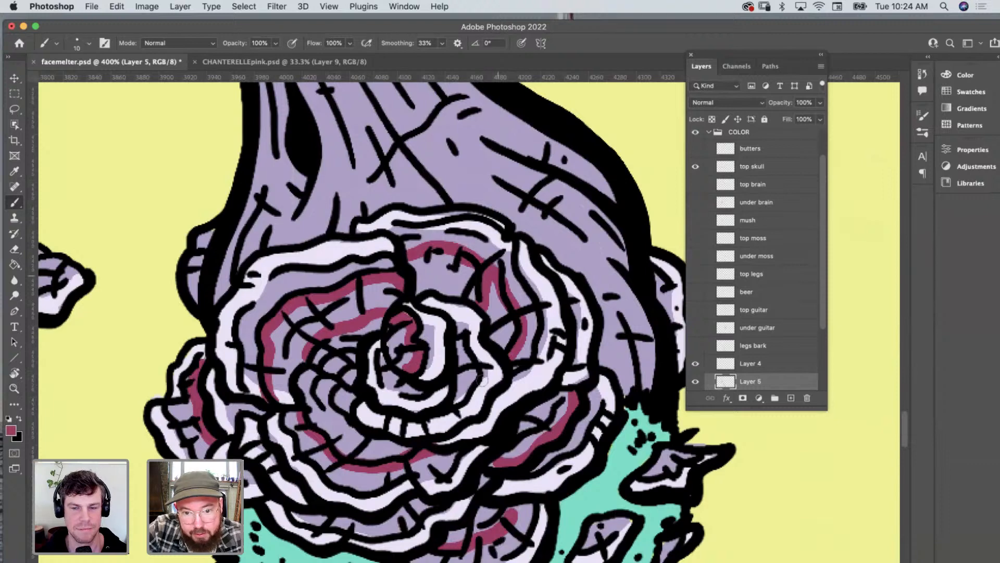
{"action": "mouse_move", "coordinate": [356, 361]}
{"action": "left_mouse_down"}
{"action": "mouse_move", "coordinate": [337, 371]}
{"action": "mouse_move", "coordinate": [334, 407]}
{"action": "mouse_move", "coordinate": [350, 431]}
{"action": "left_mouse_up"}
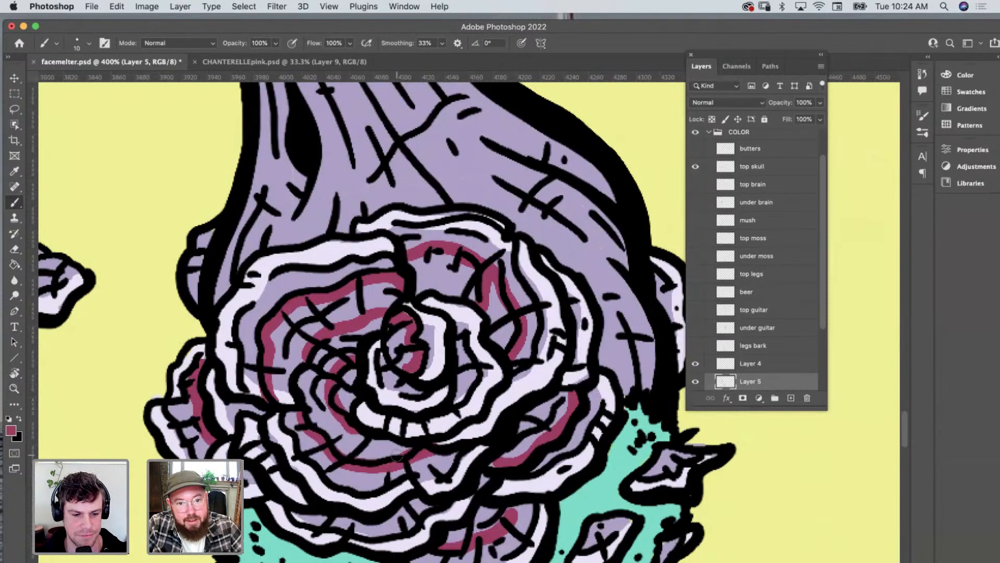
Add dark pink shading to the fungus directly beneath the rosette's bottom lobe and to the clustered fungi at the moss's left edge.
{"action": "scroll", "coordinate": [533, 481], "scroll_direction": "down", "scroll_amount": 10}
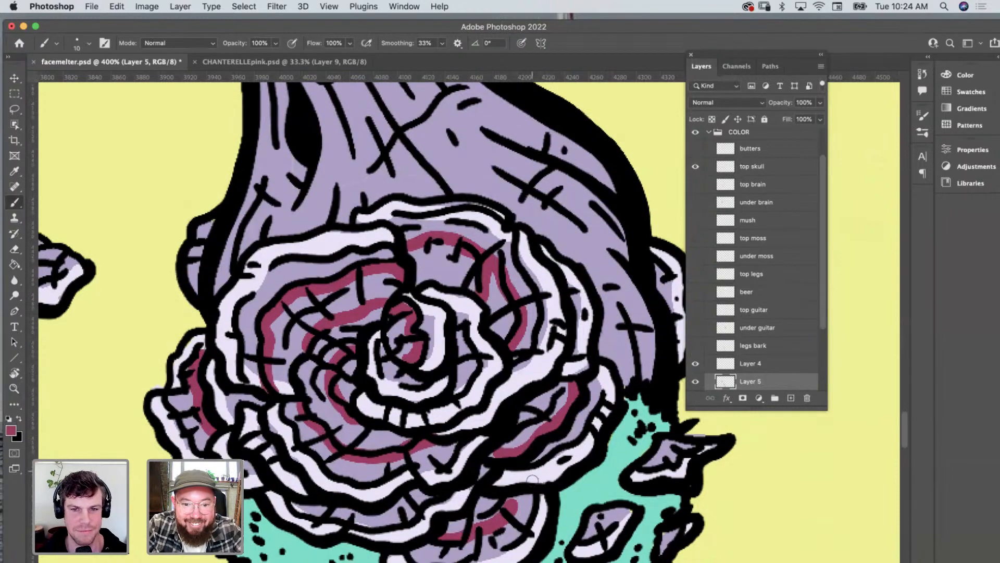
{"action": "mouse_move", "coordinate": [364, 298]}
{"action": "left_mouse_down"}
{"action": "mouse_move", "coordinate": [417, 324]}
{"action": "mouse_move", "coordinate": [398, 323]}
{"action": "left_mouse_up"}
{"action": "mouse_move", "coordinate": [258, 371]}
{"action": "left_mouse_down"}
{"action": "mouse_move", "coordinate": [318, 383]}
{"action": "mouse_move", "coordinate": [349, 404]}
{"action": "mouse_move", "coordinate": [396, 405]}
{"action": "mouse_move", "coordinate": [374, 426]}
{"action": "mouse_move", "coordinate": [446, 396]}
{"action": "left_mouse_up"}
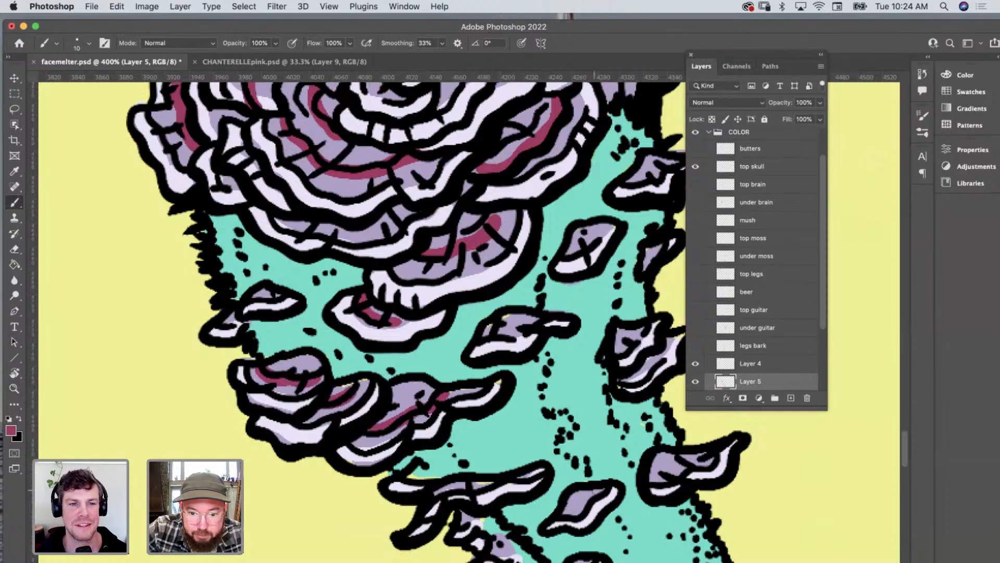
Paint dark pink shading on the small shelf fungi scattered across the middle and right side of the moss.
{"action": "left_click_drag", "start_coordinate": [596, 485], "coordinate": [562, 505]}
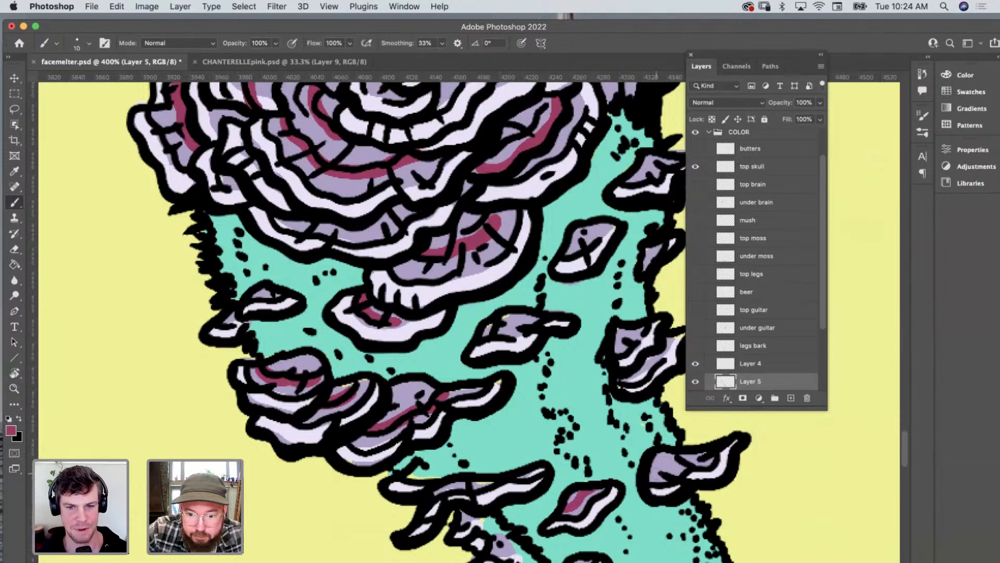
{"action": "left_click_drag", "start_coordinate": [643, 469], "coordinate": [703, 443]}
{"action": "mouse_move", "coordinate": [645, 344]}
{"action": "left_mouse_down"}
{"action": "mouse_move", "coordinate": [630, 354]}
{"action": "mouse_move", "coordinate": [614, 341]}
{"action": "left_mouse_up"}
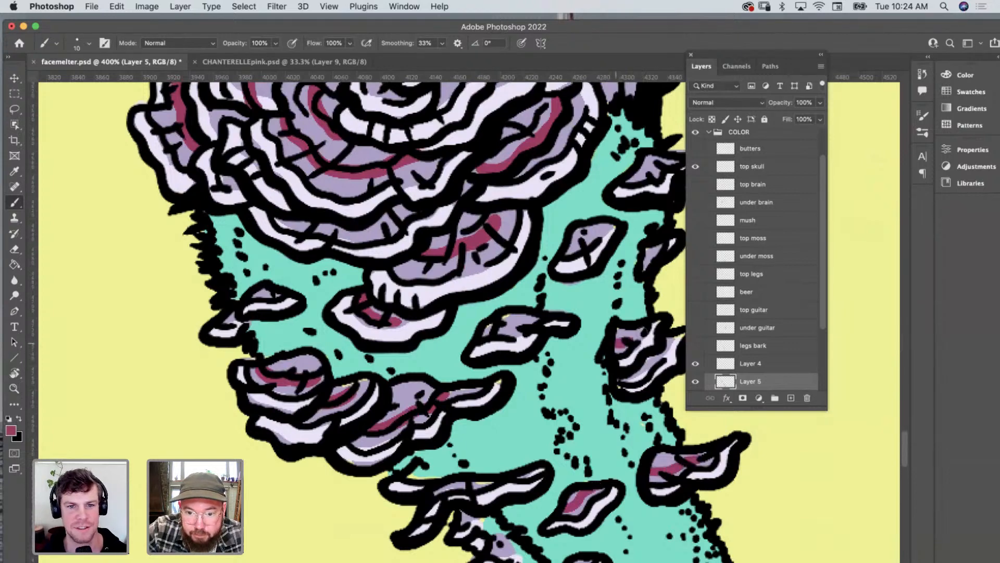
{"action": "left_click_drag", "start_coordinate": [485, 327], "coordinate": [515, 325]}
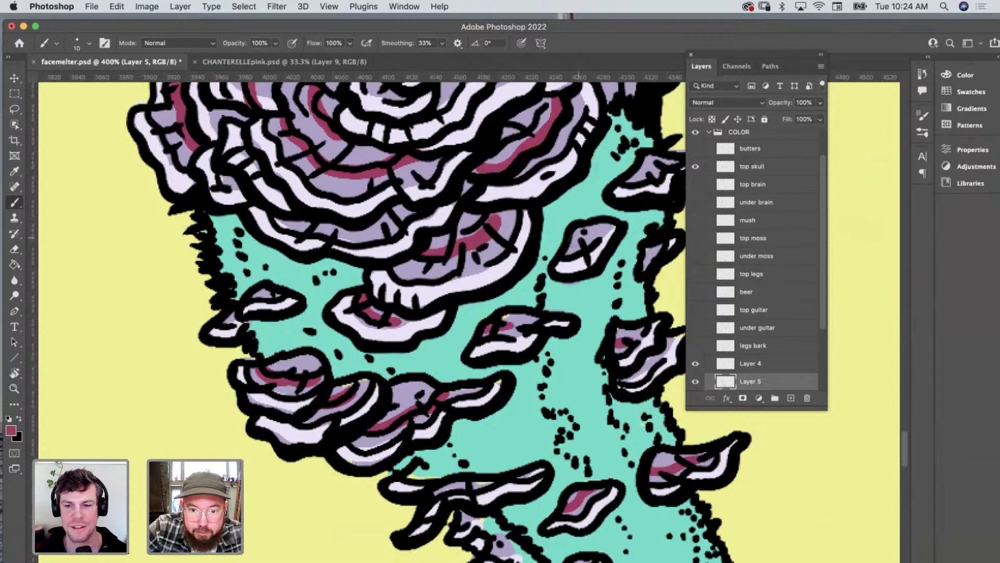
{"action": "left_click_drag", "start_coordinate": [572, 245], "coordinate": [586, 239]}
{"action": "left_click_drag", "start_coordinate": [633, 170], "coordinate": [645, 173]}
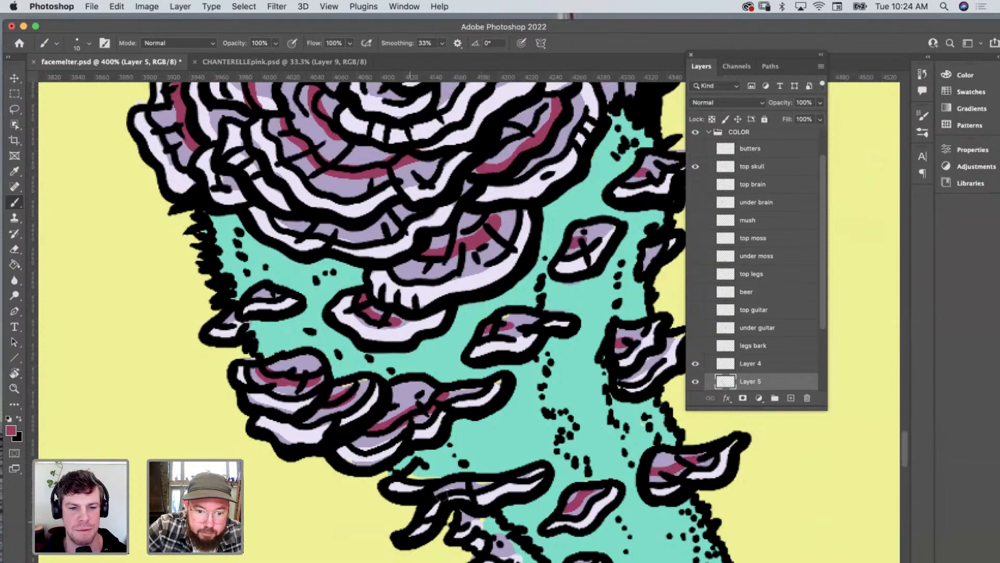
Shade the small fungi along the moss's lower-left edge in dark pink.
{"action": "scroll", "coordinate": [443, 508], "scroll_direction": "right", "scroll_amount": 5}
{"action": "scroll", "coordinate": [443, 508], "scroll_direction": "down", "scroll_amount": 2}
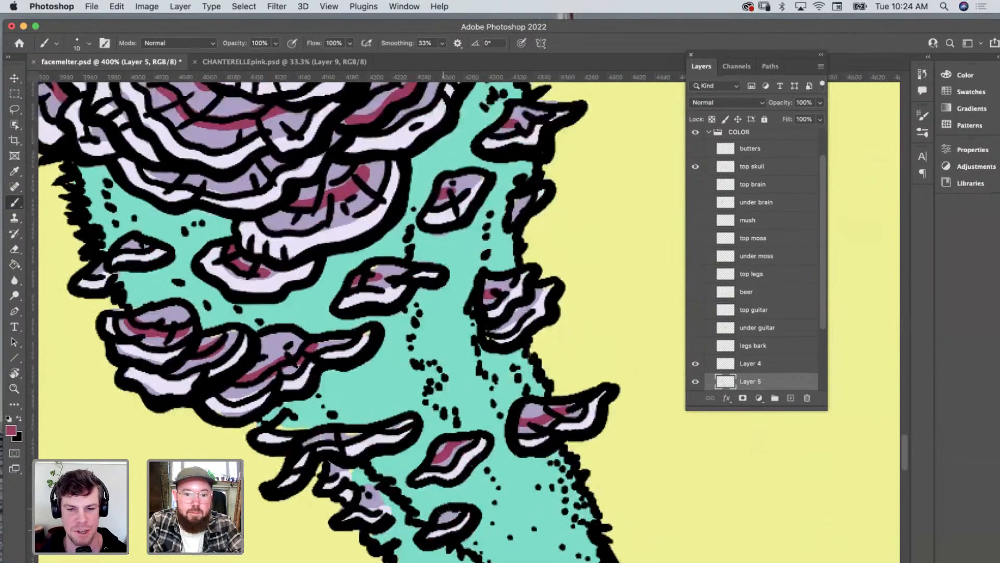
{"action": "left_click_drag", "start_coordinate": [367, 504], "coordinate": [392, 508]}
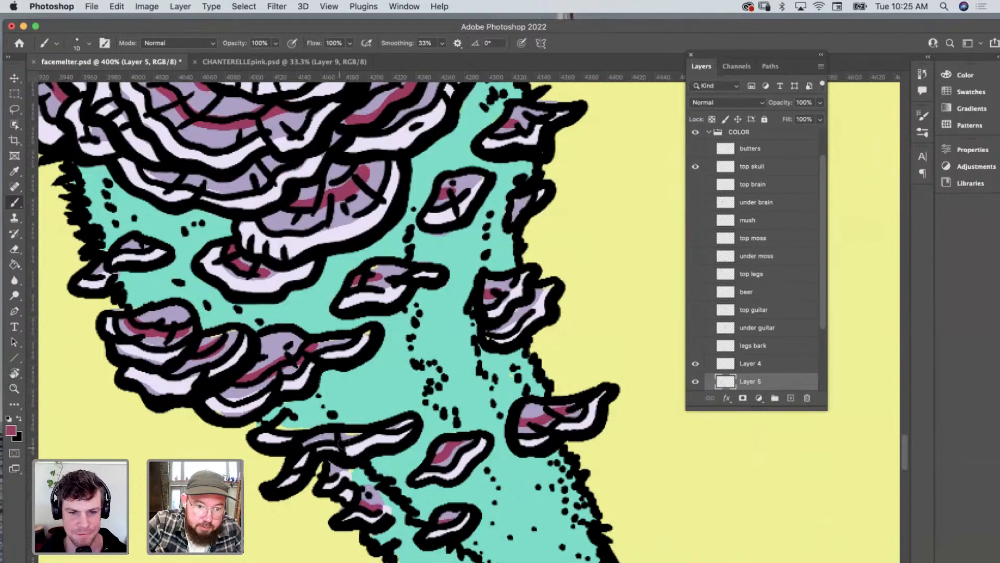
Paint a dark pink shading band along the inside of the rosette's lowest petal.
{"action": "scroll", "coordinate": [511, 381], "scroll_direction": "up", "scroll_amount": 10}
{"action": "scroll", "coordinate": [511, 381], "scroll_direction": "left", "scroll_amount": 5}
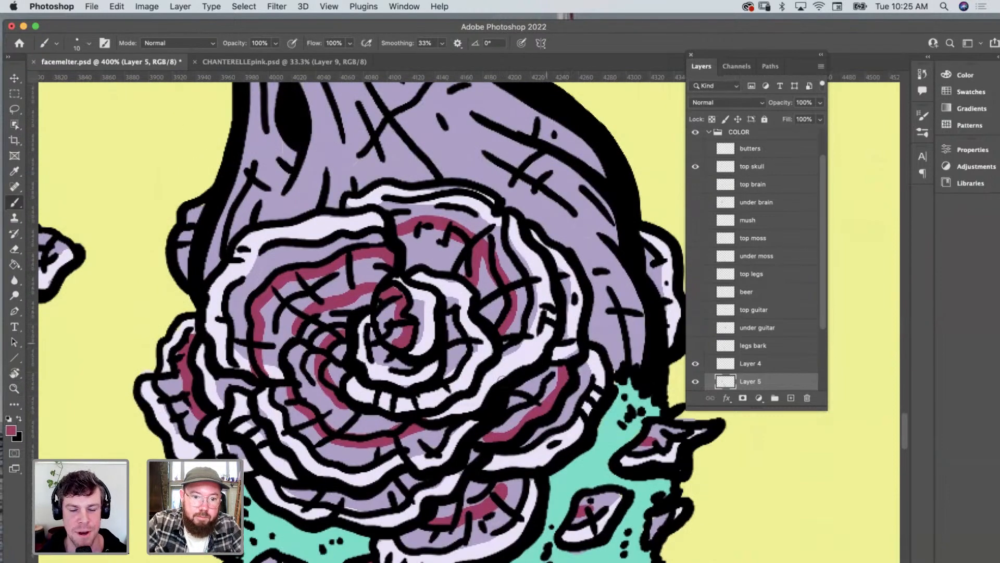
{"action": "mouse_move", "coordinate": [420, 481]}
{"action": "left_mouse_down"}
{"action": "mouse_move", "coordinate": [395, 501]}
{"action": "mouse_move", "coordinate": [348, 506]}
{"action": "mouse_move", "coordinate": [287, 493]}
{"action": "left_mouse_up"}
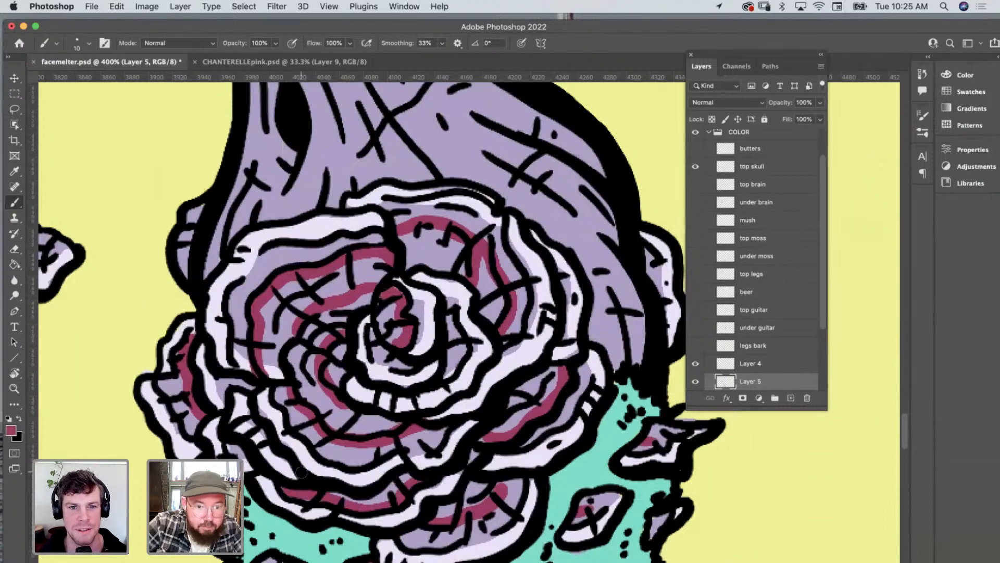
Paint dark pink shading inside the detached shelf fungus floating beside the rosette.
{"action": "key", "text": "z"}
{"action": "left_click", "coordinate": [397, 418], "text": "alt"}
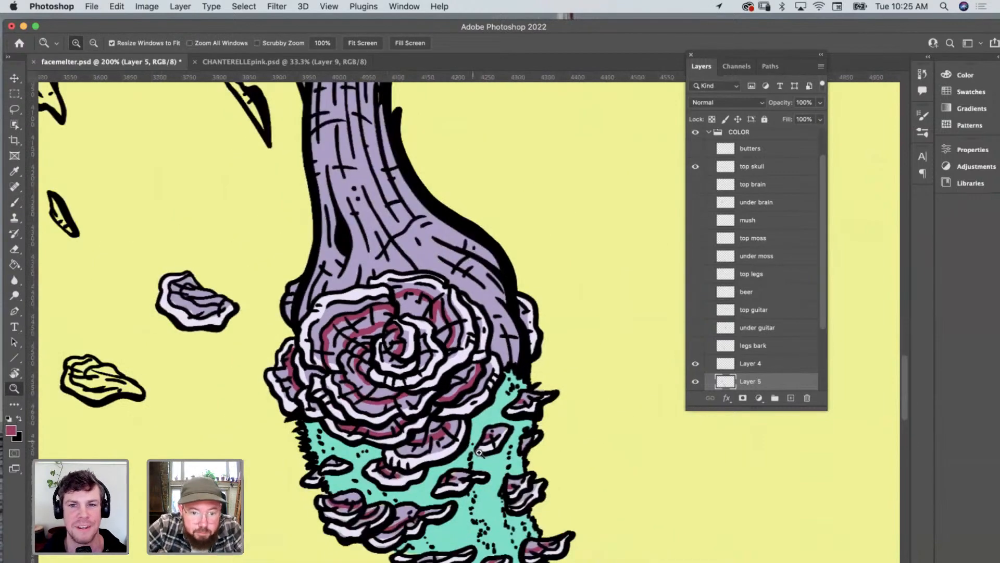
{"action": "left_click", "coordinate": [197, 298]}
{"action": "key", "text": "b"}
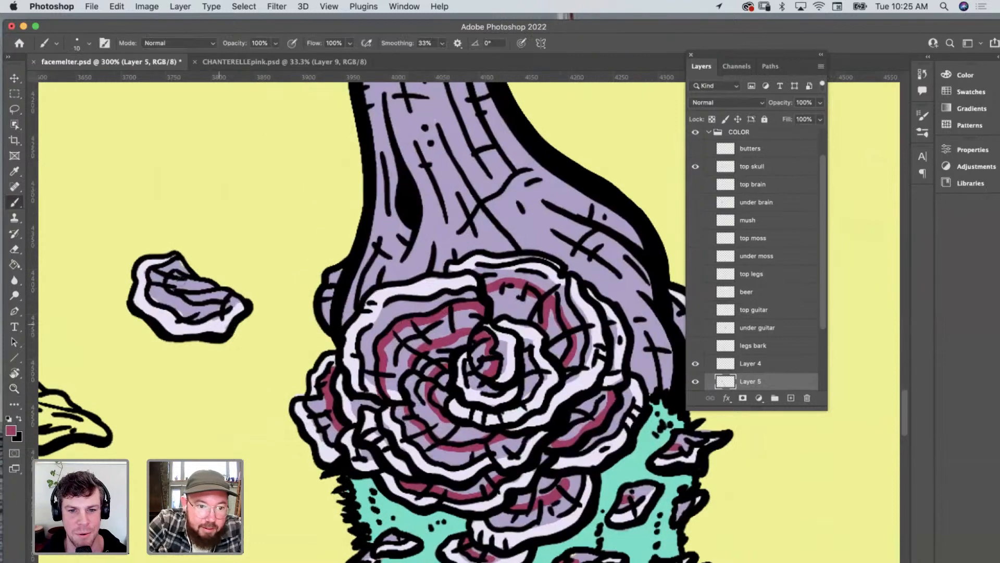
{"action": "mouse_move", "coordinate": [185, 268]}
{"action": "left_mouse_down"}
{"action": "mouse_move", "coordinate": [172, 284]}
{"action": "mouse_move", "coordinate": [193, 298]}
{"action": "mouse_move", "coordinate": [245, 302]}
{"action": "left_mouse_up"}
{"action": "scroll", "coordinate": [294, 289], "scroll_direction": "up", "scroll_amount": 2}
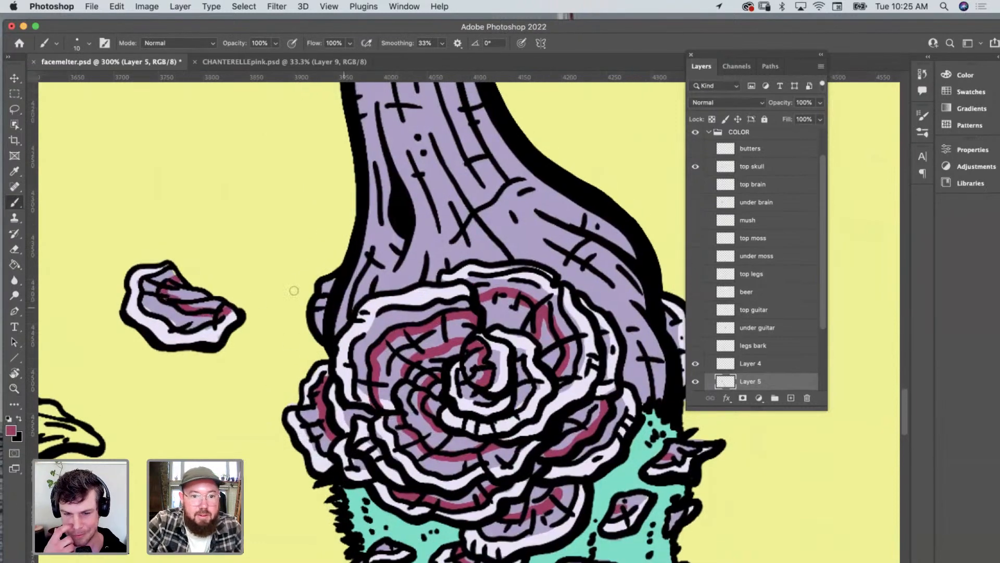
Sample the rosette's pale lavender and highlight the rim of the small fungus peeking out behind the trunk's left edge.
{"action": "left_click", "coordinate": [427, 303], "text": "alt"}
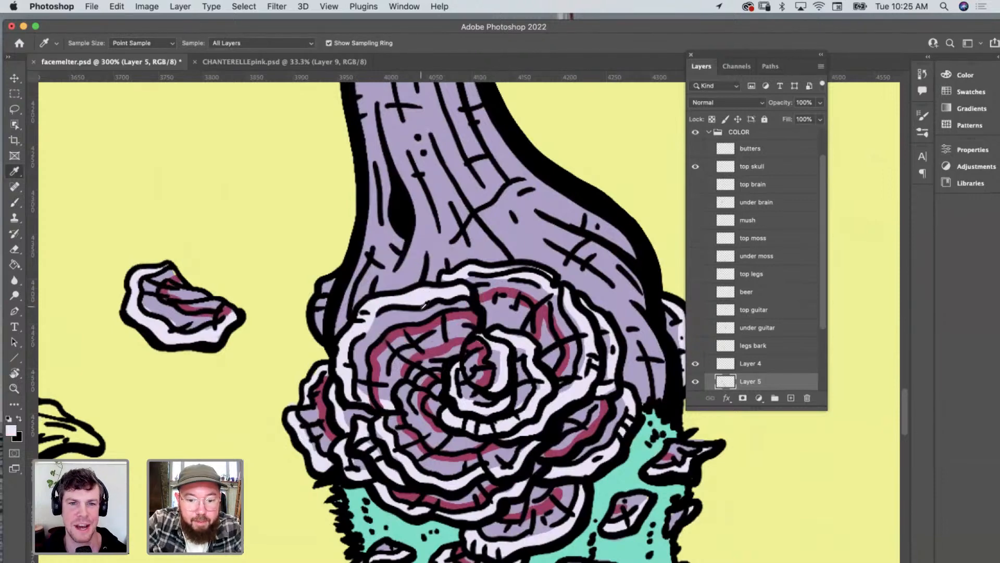
{"action": "left_click_drag", "start_coordinate": [329, 282], "coordinate": [321, 333]}
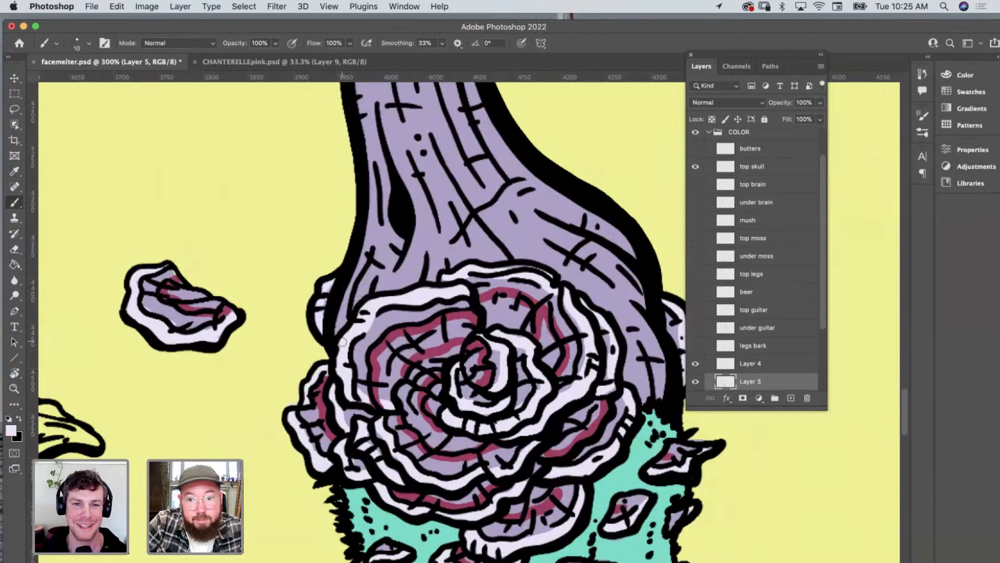
{"action": "scroll", "coordinate": [343, 341], "scroll_direction": "right", "scroll_amount": 3}
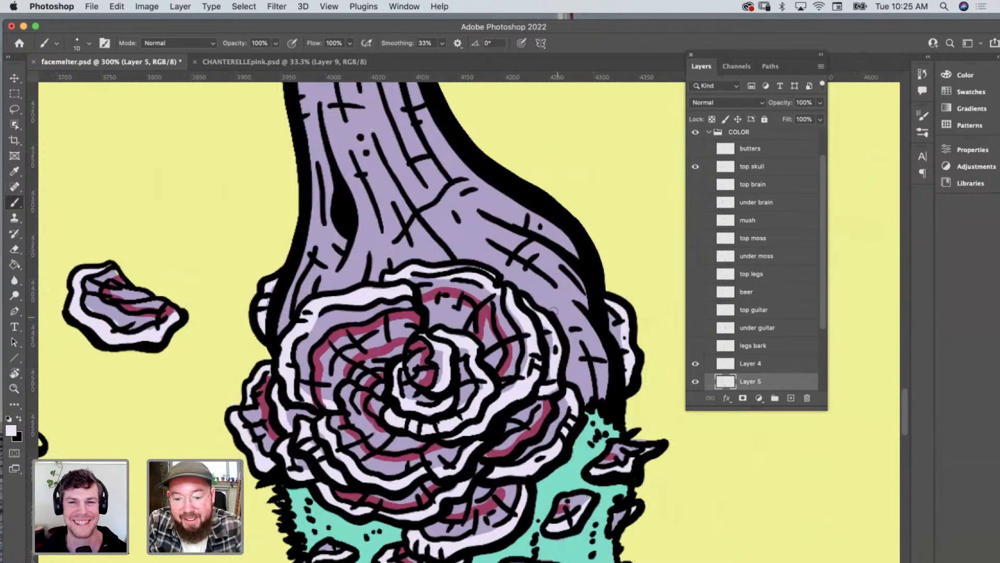
Sample the rosette's pale lavender again and paint a curved highlight along the right side of the trunk's knothole.
{"action": "left_click", "coordinate": [561, 305], "text": "alt"}
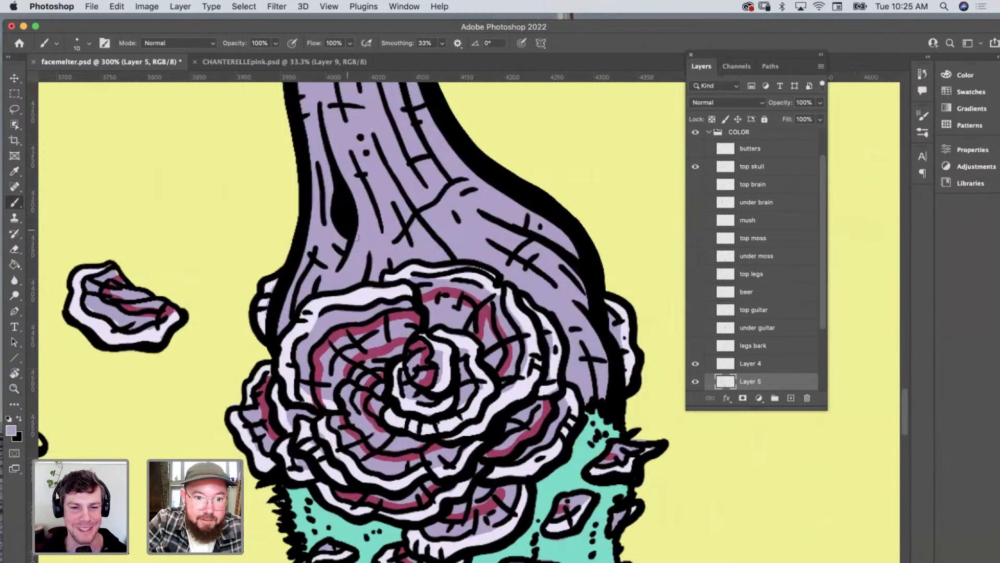
{"action": "scroll", "coordinate": [364, 255], "scroll_direction": "up", "scroll_amount": 5}
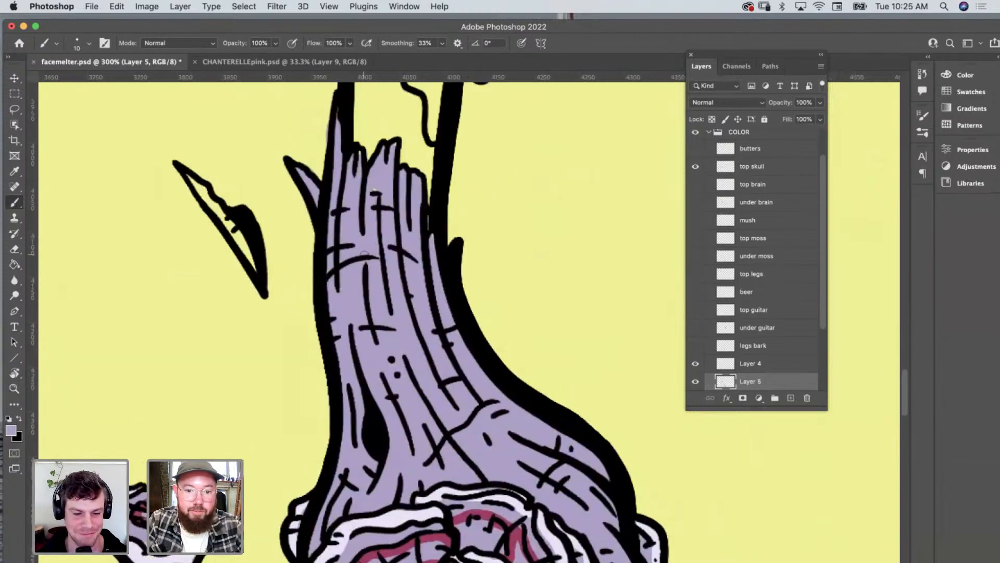
{"action": "scroll", "coordinate": [363, 256], "scroll_direction": "down", "scroll_amount": 4}
{"action": "key", "text": "i"}
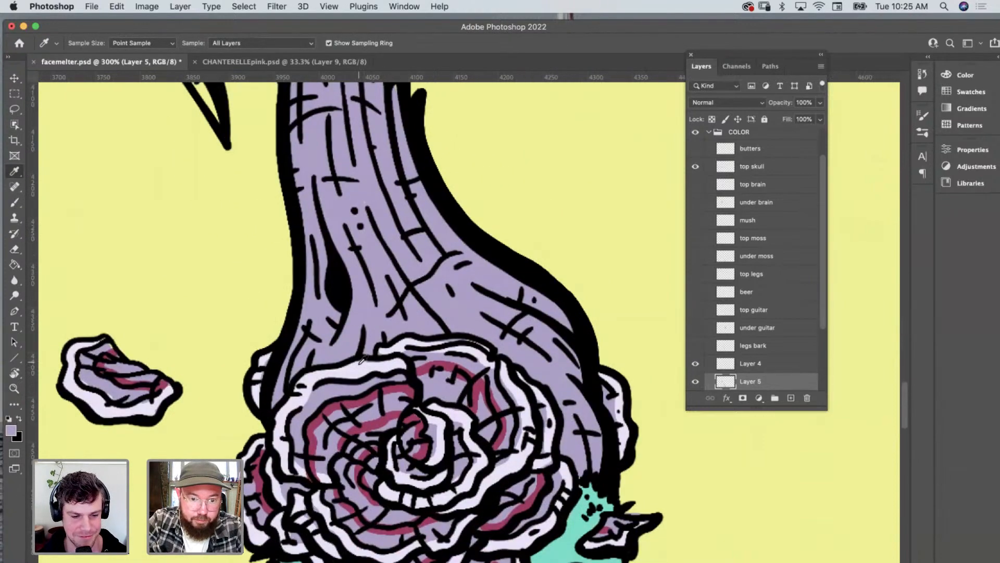
{"action": "left_click", "coordinate": [372, 371]}
{"action": "key", "text": "b"}
{"action": "scroll", "coordinate": [349, 302], "scroll_direction": "up", "scroll_amount": 1}
{"action": "scroll", "coordinate": [349, 302], "scroll_direction": "left", "scroll_amount": 2}
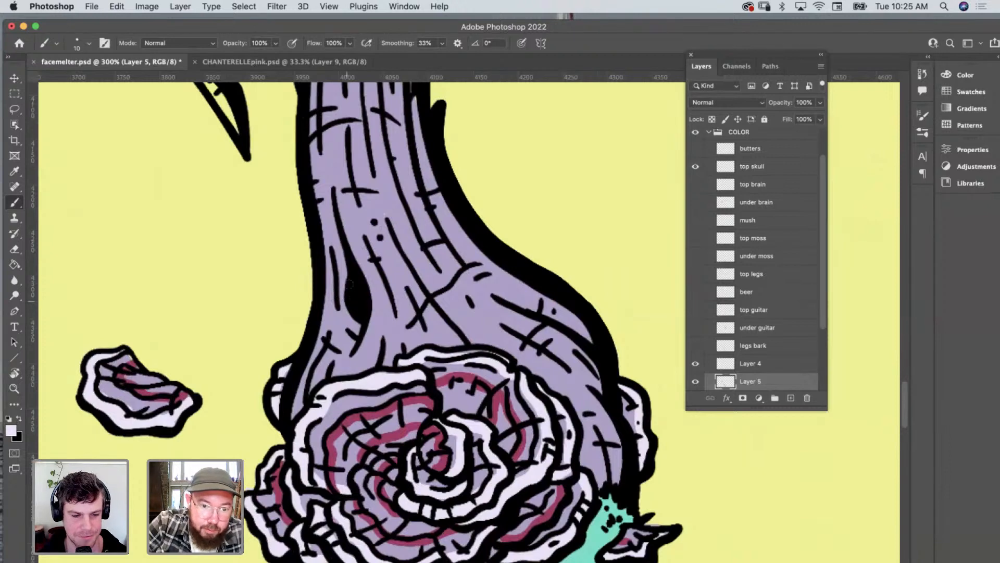
{"action": "mouse_move", "coordinate": [345, 216]}
{"action": "left_mouse_down"}
{"action": "mouse_move", "coordinate": [374, 303]}
{"action": "mouse_move", "coordinate": [365, 339]}
{"action": "mouse_move", "coordinate": [377, 308]}
{"action": "mouse_move", "coordinate": [351, 243]}
{"action": "left_mouse_up"}
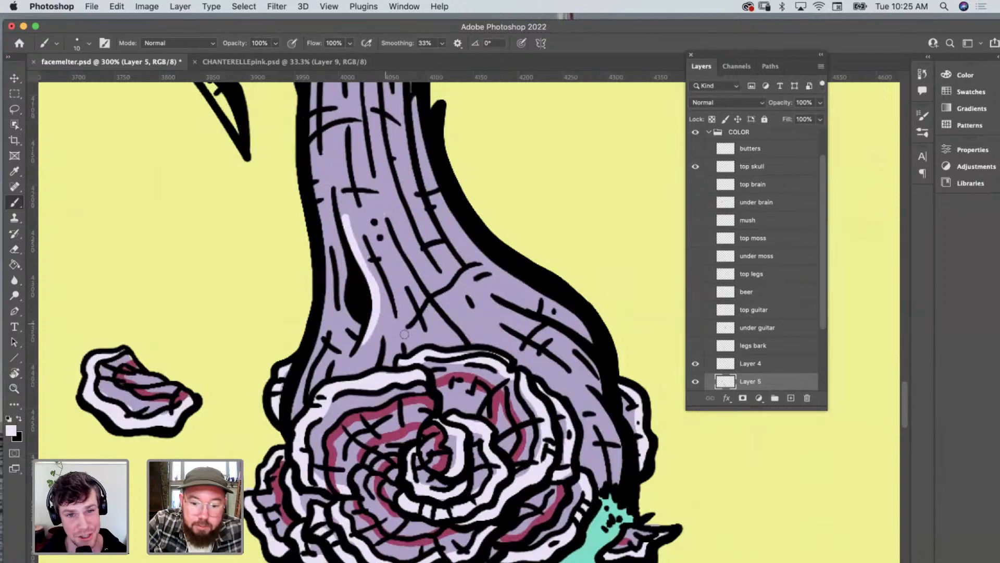
Sample the trunk's mid lavender and fill the thin bark splinter floating beside the trunk's broken top.
{"action": "key", "text": "i"}
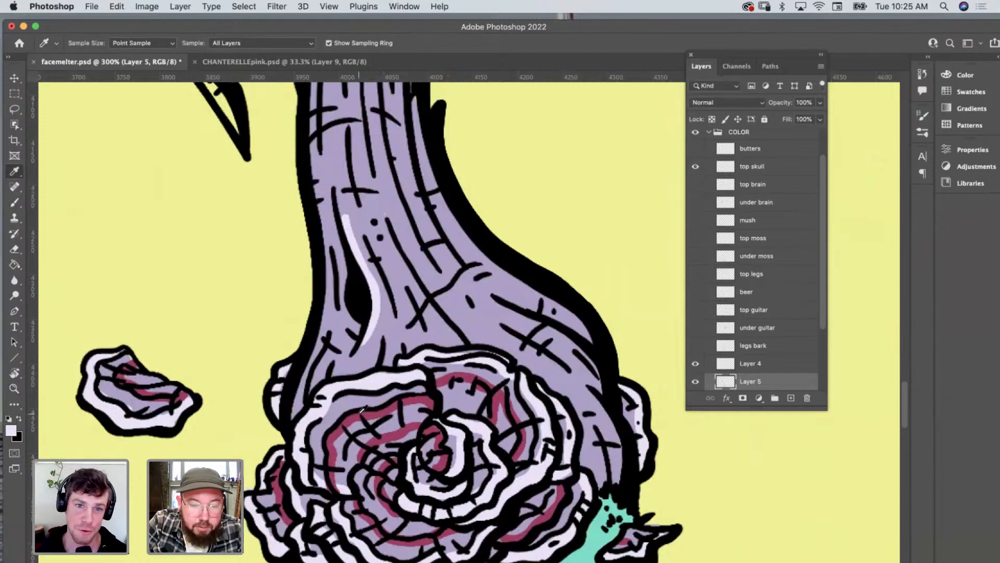
{"action": "scroll", "coordinate": [361, 410], "scroll_direction": "up", "scroll_amount": 8}
{"action": "scroll", "coordinate": [362, 410], "scroll_direction": "down", "scroll_amount": 15}
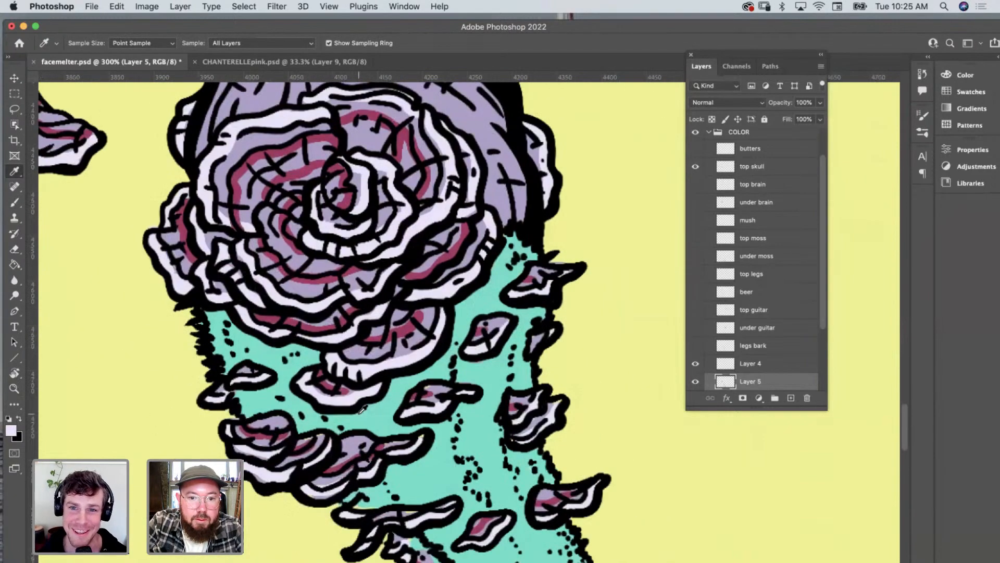
{"action": "scroll", "coordinate": [362, 409], "scroll_direction": "up", "scroll_amount": 12}
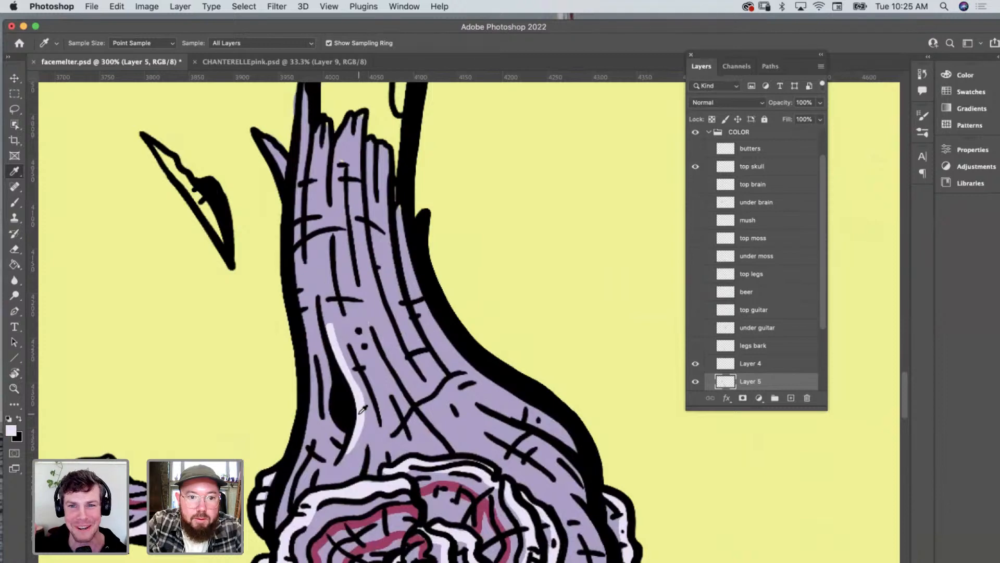
{"action": "left_click", "coordinate": [382, 316]}
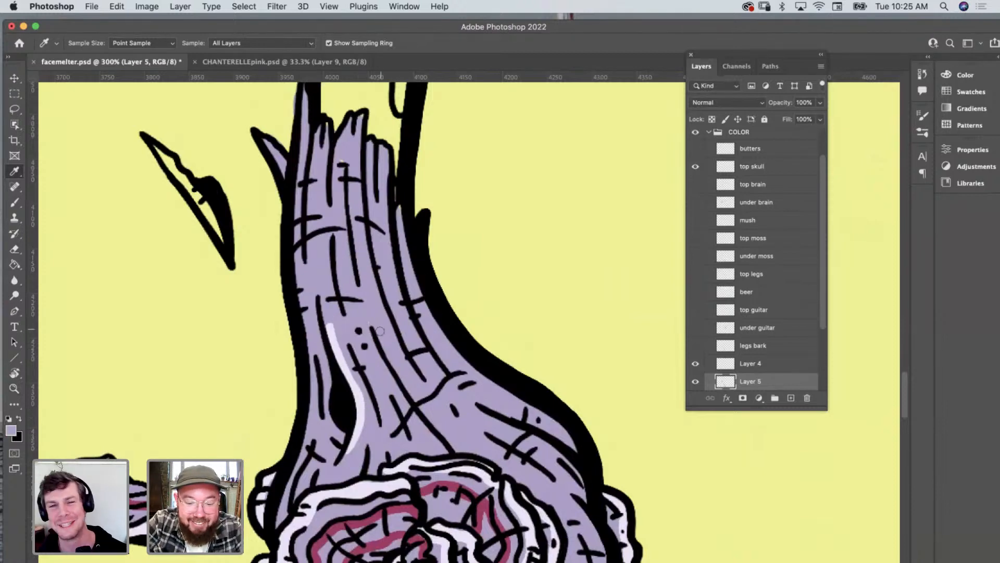
{"action": "key", "text": "b"}
{"action": "mouse_move", "coordinate": [168, 162]}
{"action": "left_mouse_down"}
{"action": "mouse_move", "coordinate": [216, 235]}
{"action": "mouse_move", "coordinate": [186, 184]}
{"action": "left_mouse_up"}
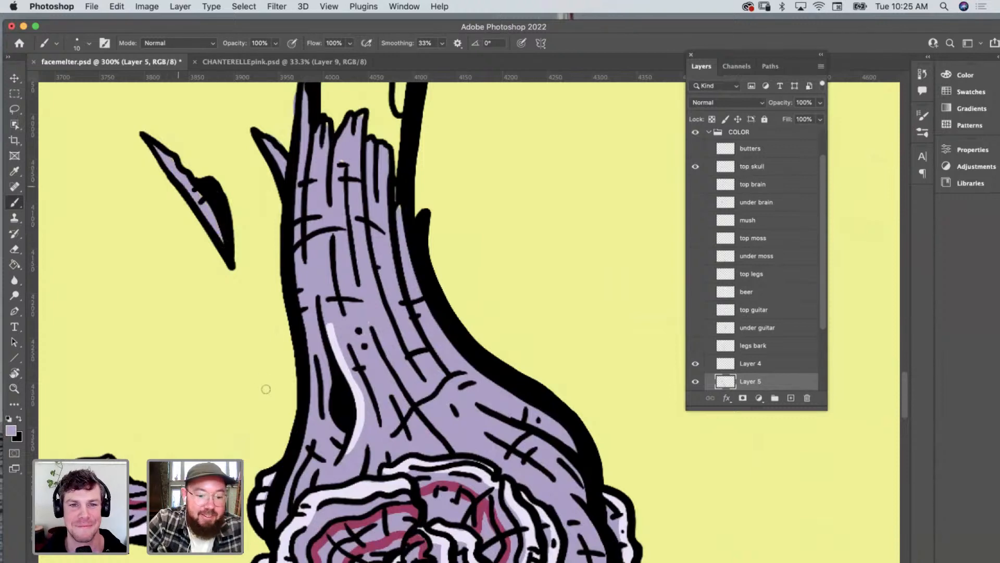
Sample the trunk's lavender, darken the foreground color to muted purple 8a7ba2, and ready the brush over the trunk.
{"action": "key", "text": "z"}
{"action": "left_click", "coordinate": [298, 393], "text": "alt"}
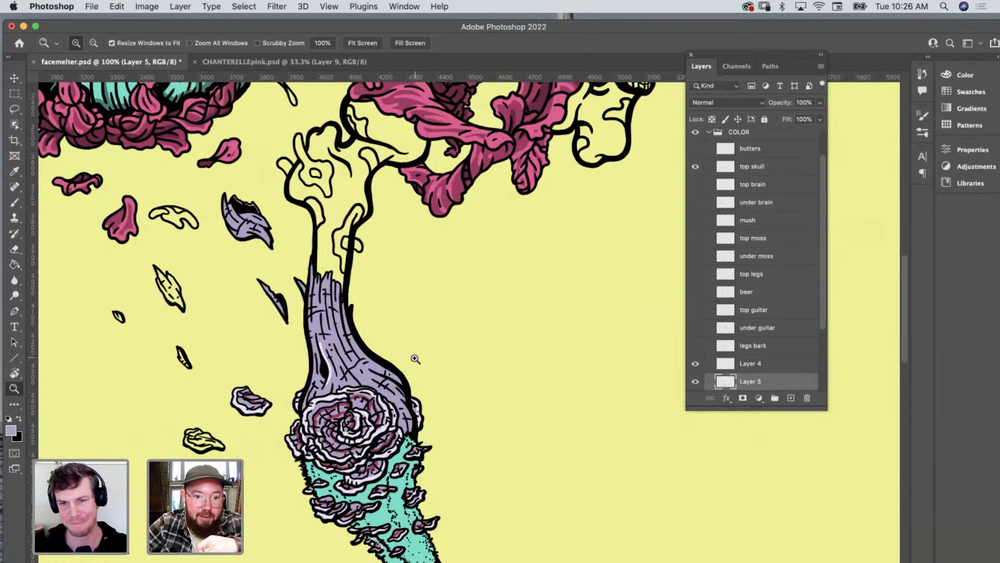
{"action": "key", "text": "i"}
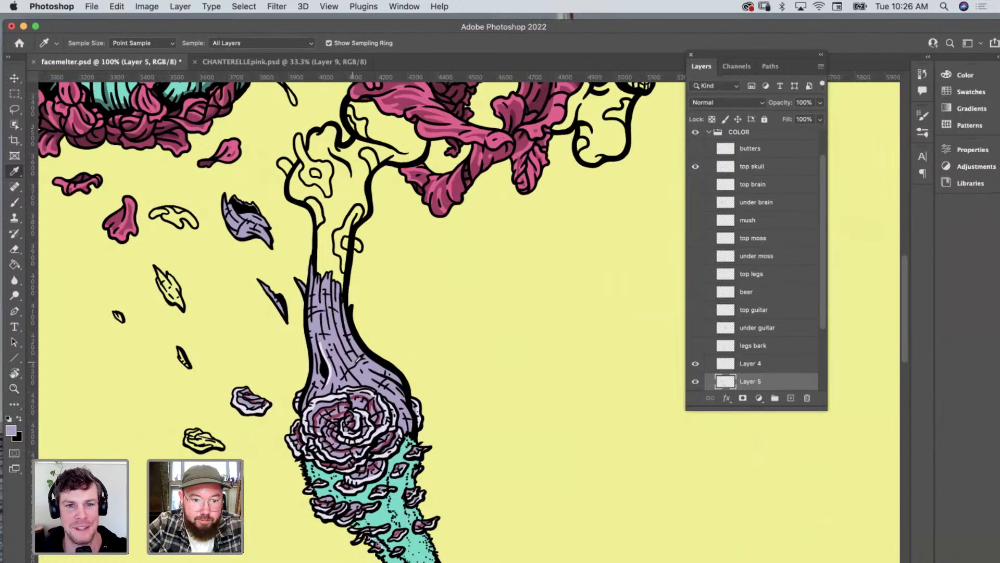
{"action": "left_click", "coordinate": [359, 360]}
{"action": "left_click", "coordinate": [12, 432]}
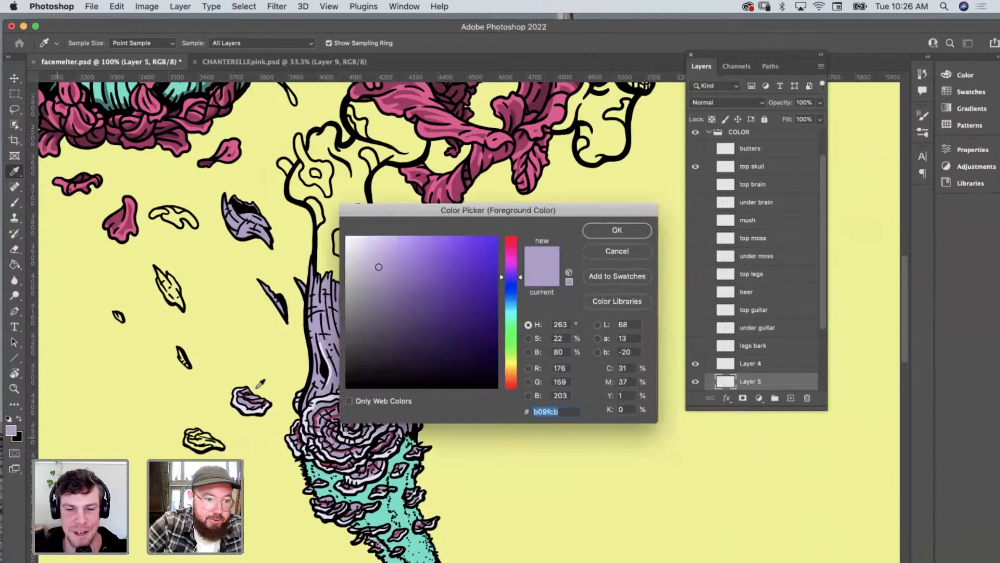
{"action": "left_click", "coordinate": [385, 296]}
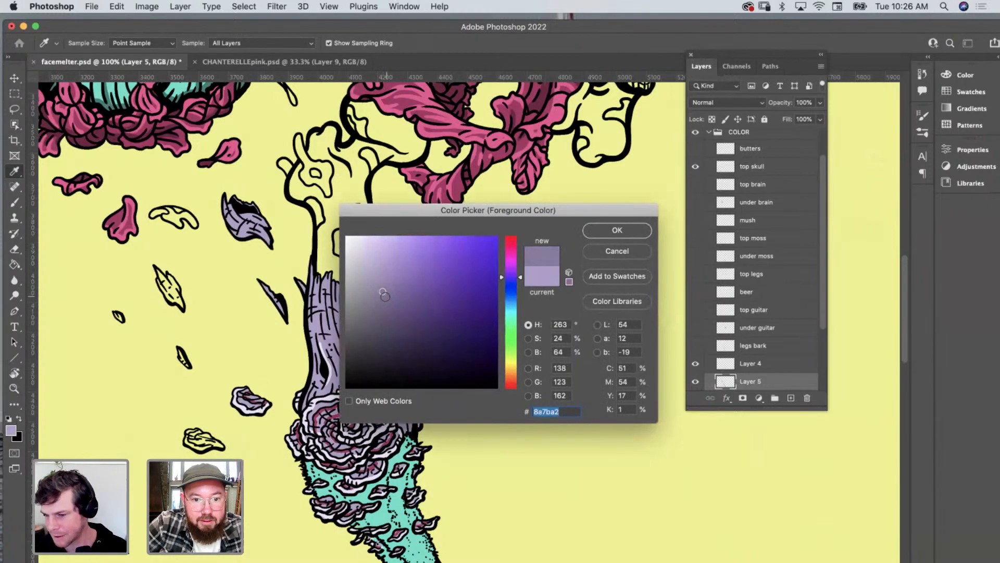
{"action": "left_click", "coordinate": [598, 236]}
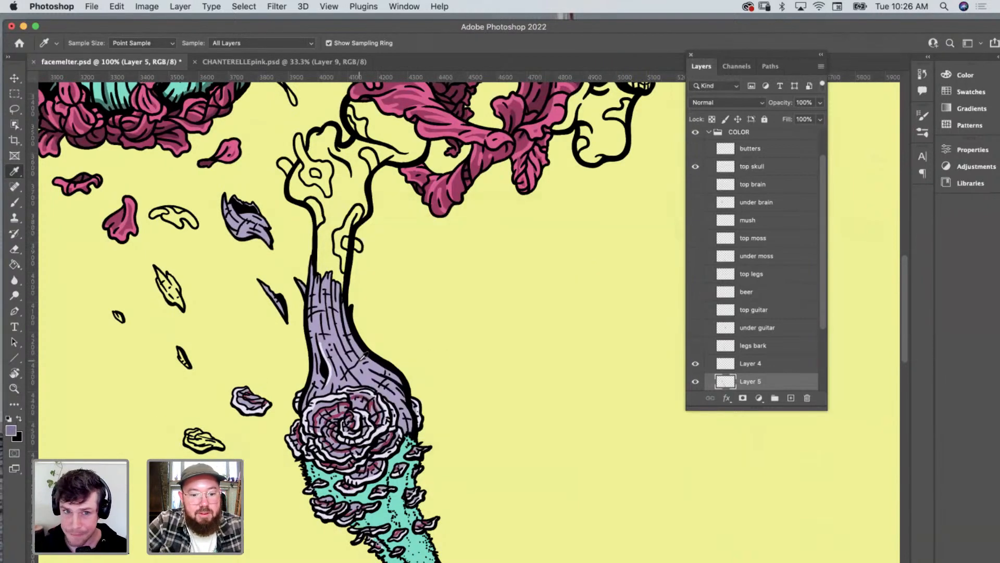
{"action": "key", "text": "z"}
{"action": "left_click", "coordinate": [337, 362]}
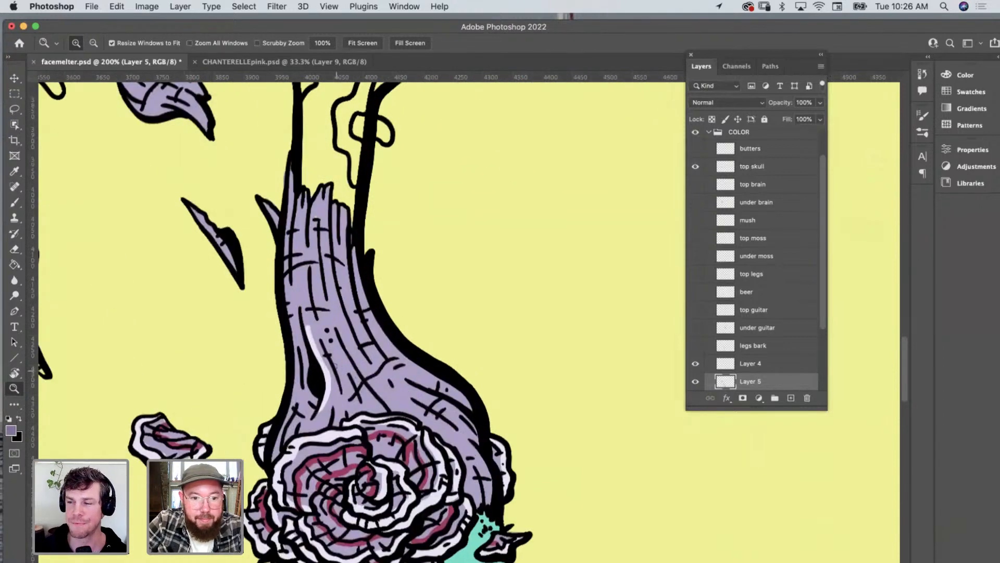
{"action": "key", "text": "b"}
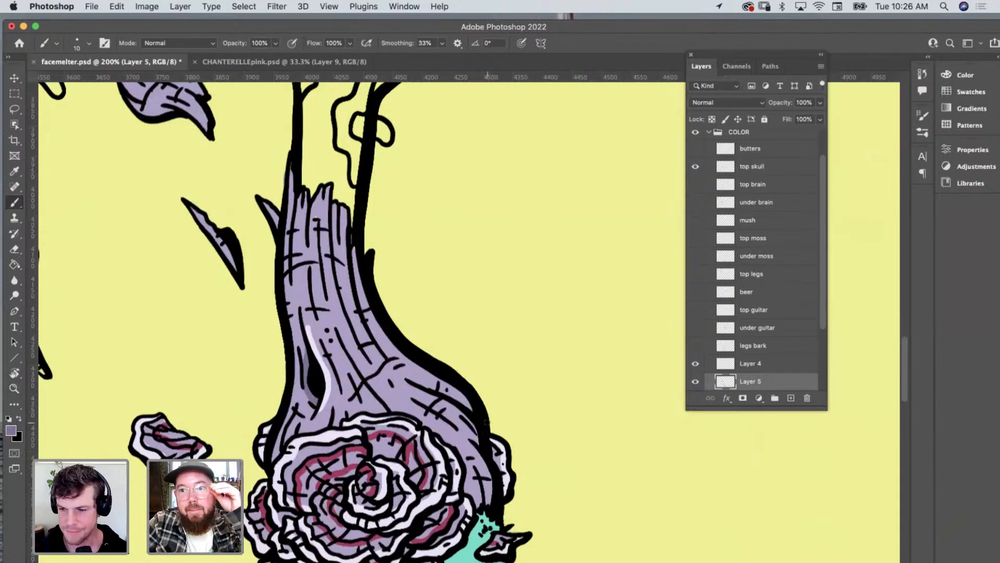
Look over the whole illustration, from the skeleton's torso and guitar down to the mossy base of the trunk.
{"action": "key", "text": "z"}
{"action": "left_click", "coordinate": [393, 404], "text": "alt"}
{"action": "left_click", "coordinate": [412, 365], "text": "alt"}
{"action": "left_click", "coordinate": [432, 324], "text": "alt"}
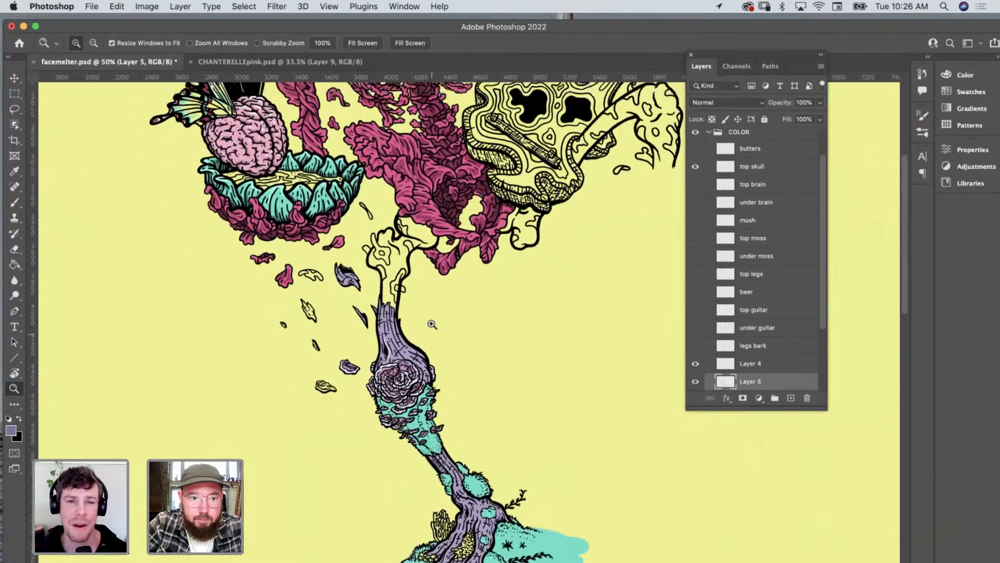
{"action": "scroll", "coordinate": [432, 324], "scroll_direction": "up", "scroll_amount": 10}
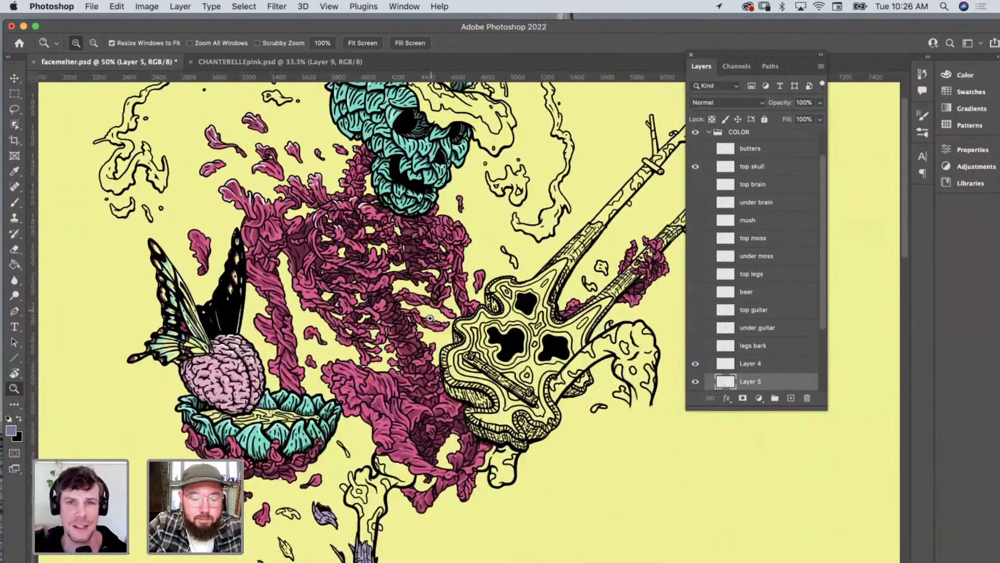
{"action": "scroll", "coordinate": [431, 318], "scroll_direction": "down", "scroll_amount": 10}
{"action": "scroll", "coordinate": [430, 172], "scroll_direction": "down", "scroll_amount": 5}
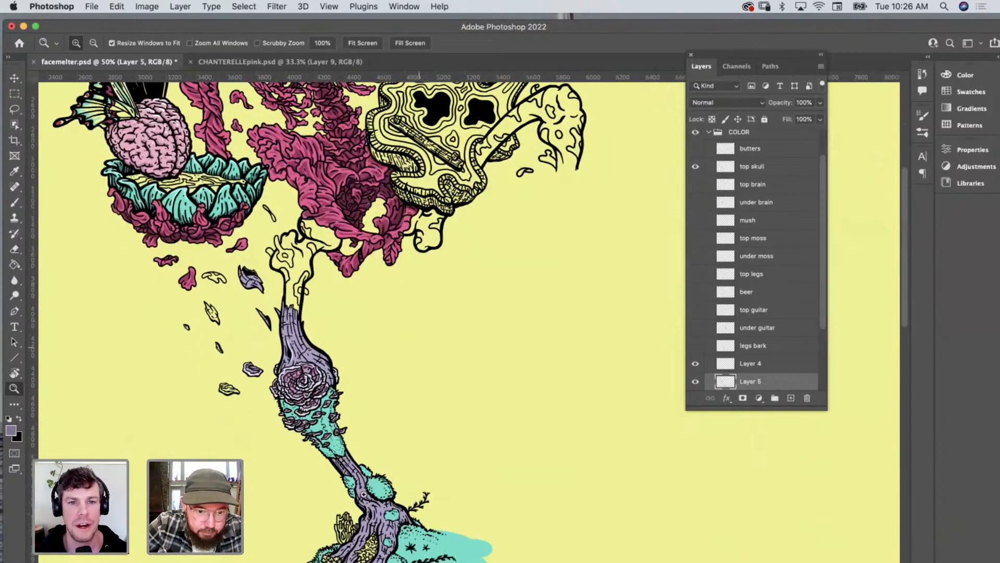
{"action": "left_click", "coordinate": [364, 494]}
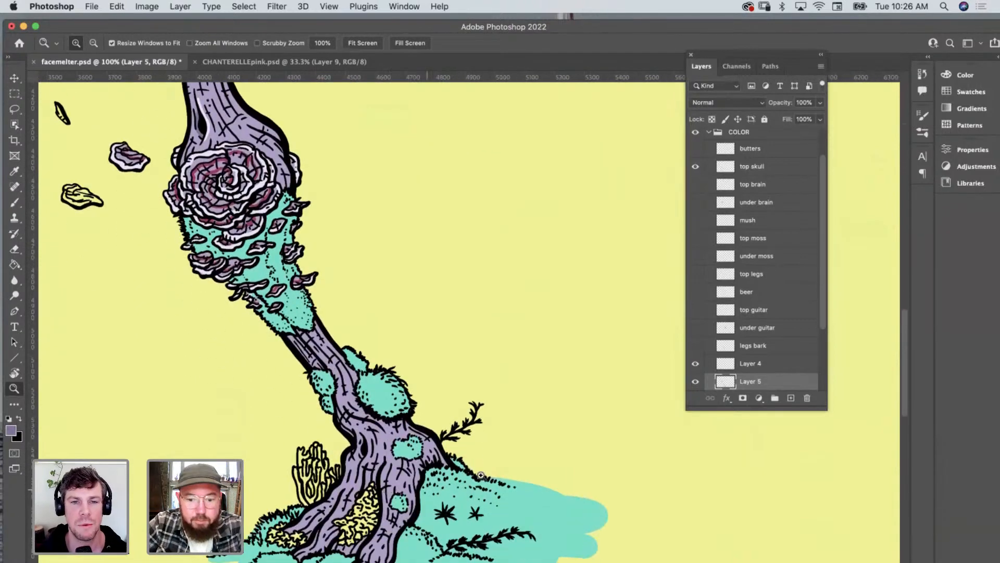
Sample the moss's teal, shift the foreground color to green 62e062, and undo the last brush action near the roots.
{"action": "key", "text": "i"}
{"action": "left_click", "coordinate": [531, 502]}
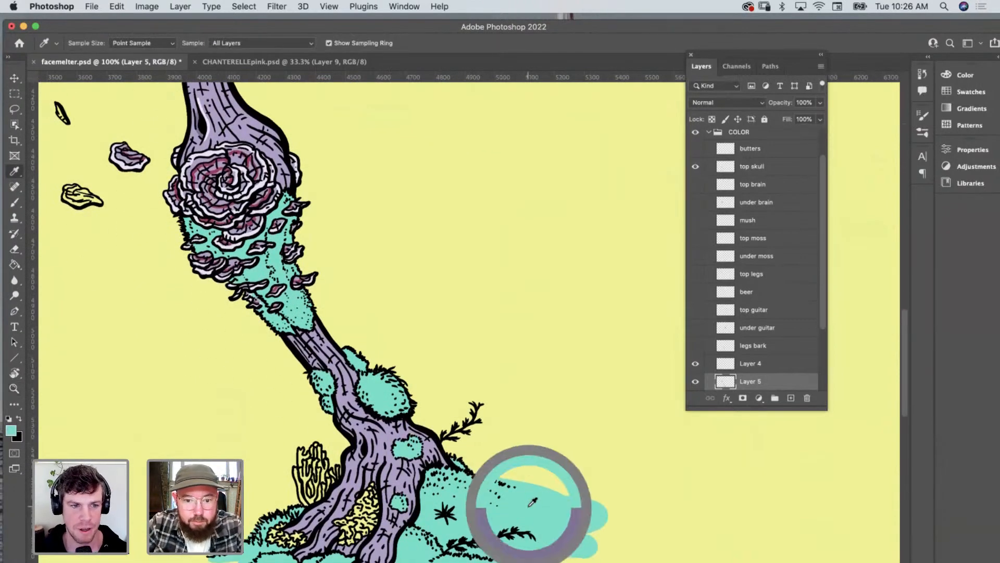
{"action": "left_click", "coordinate": [10, 430]}
{"action": "left_click_drag", "start_coordinate": [521, 316], "coordinate": [524, 337]}
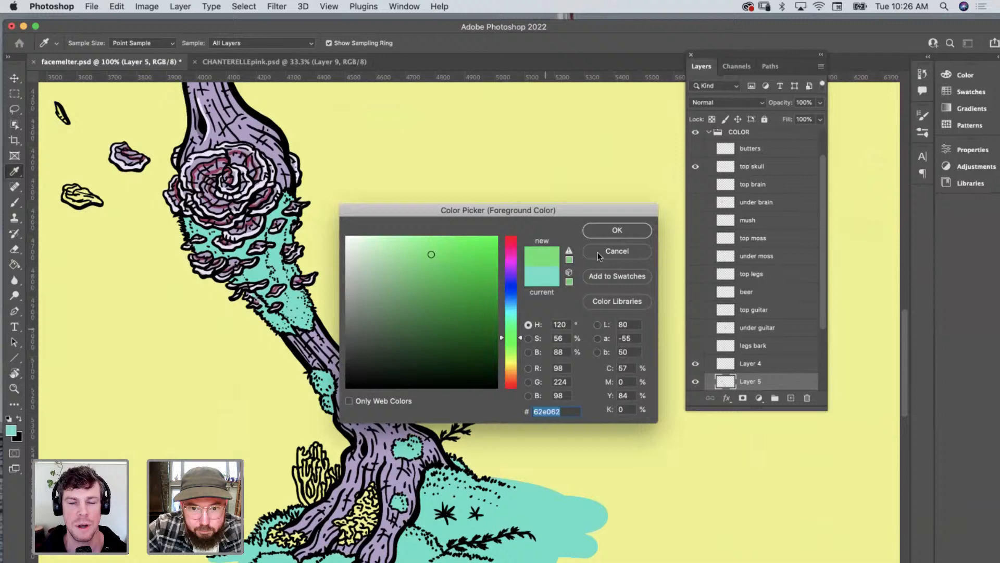
{"action": "left_click", "coordinate": [618, 229]}
{"action": "key", "text": "b"}
{"action": "key", "text": "super+equal"}
{"action": "key", "text": "super+equal"}
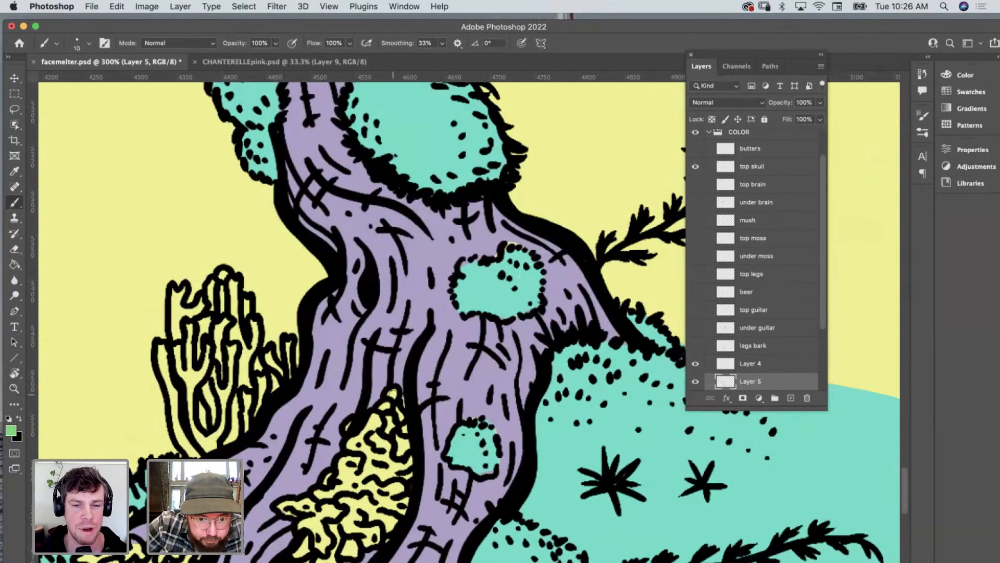
{"action": "key", "text": "super+z"}
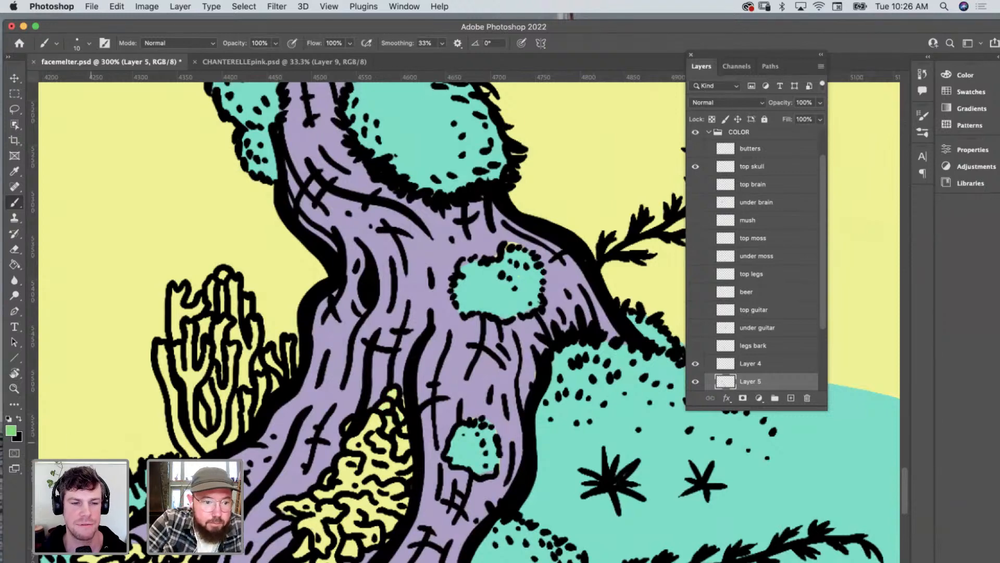
Set the foreground color to soft green 8fe08f and paint the upper part of the ruffled growth between the trunk's roots.
{"action": "left_click", "coordinate": [10, 431]}
{"action": "left_click", "coordinate": [401, 255]}
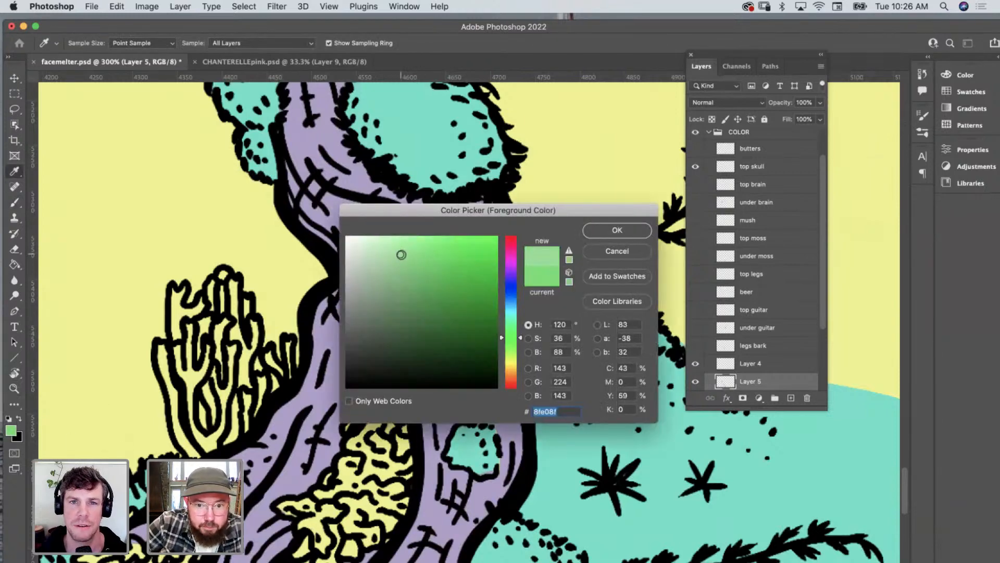
{"action": "left_click", "coordinate": [616, 230]}
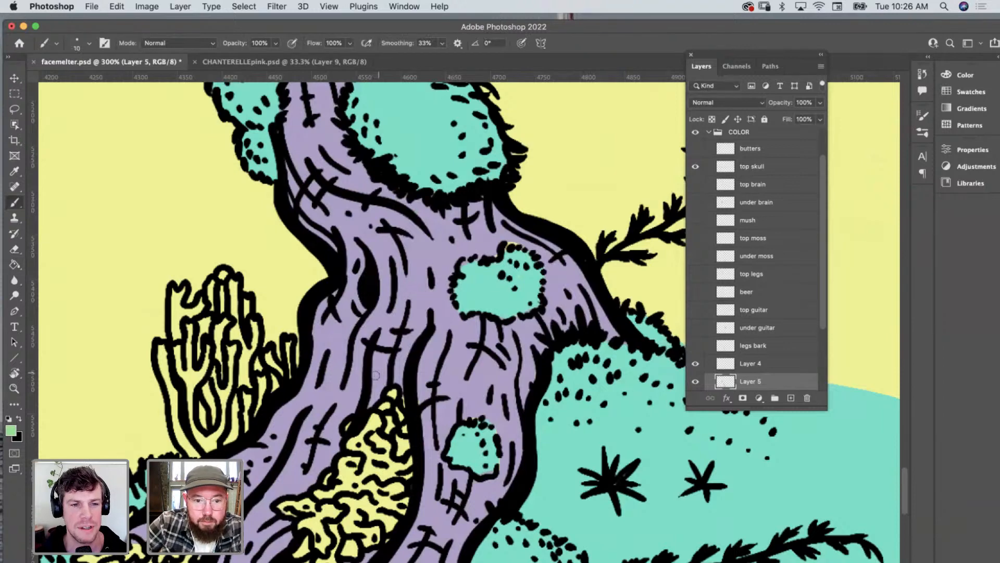
{"action": "mouse_move", "coordinate": [388, 430]}
{"action": "left_mouse_down"}
{"action": "mouse_move", "coordinate": [365, 500]}
{"action": "mouse_move", "coordinate": [358, 442]}
{"action": "mouse_move", "coordinate": [369, 451]}
{"action": "left_mouse_up"}
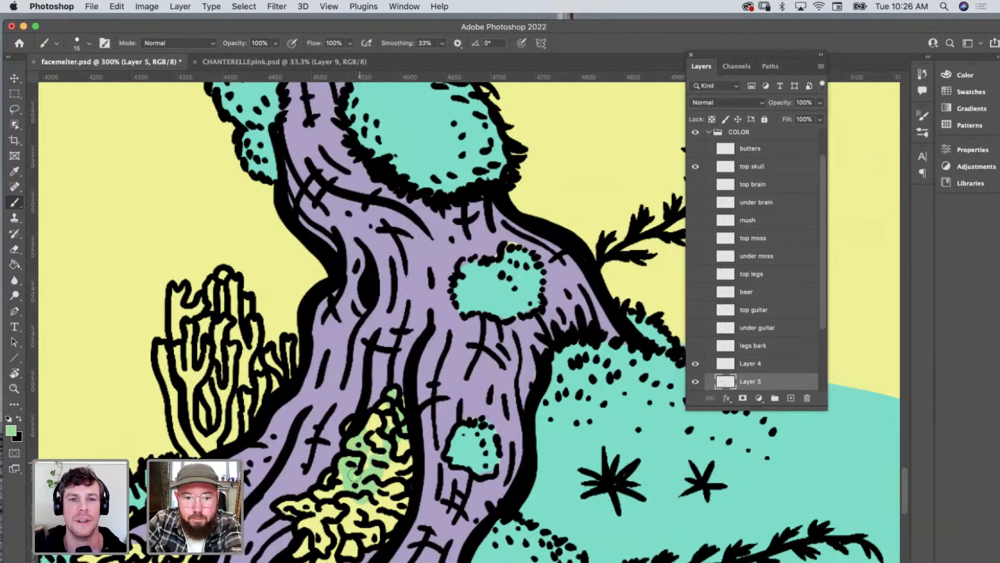
Enlarge the brush to 50 and fill the middle and lower body of the ruffled growth between the roots with green.
{"action": "key", "text": "bracketright"}
{"action": "key", "text": "bracketright"}
{"action": "key", "text": "bracketright"}
{"action": "key", "text": "bracketright"}
{"action": "key", "text": "bracketright"}
{"action": "key", "text": "bracketright"}
{"action": "key", "text": "bracketright"}
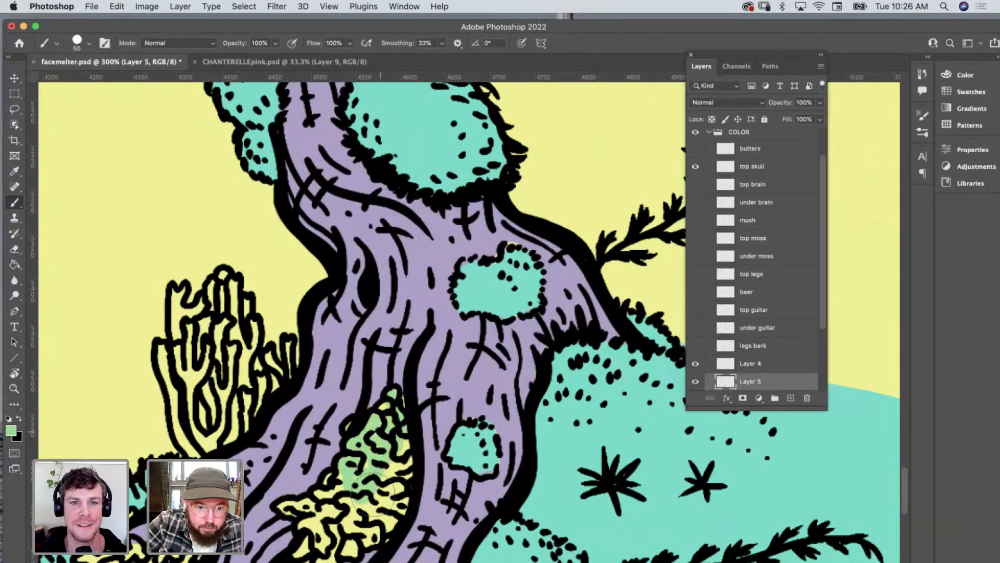
{"action": "mouse_move", "coordinate": [373, 490]}
{"action": "left_mouse_down"}
{"action": "mouse_move", "coordinate": [383, 445]}
{"action": "mouse_move", "coordinate": [364, 532]}
{"action": "mouse_move", "coordinate": [324, 524]}
{"action": "mouse_move", "coordinate": [333, 492]}
{"action": "left_mouse_up"}
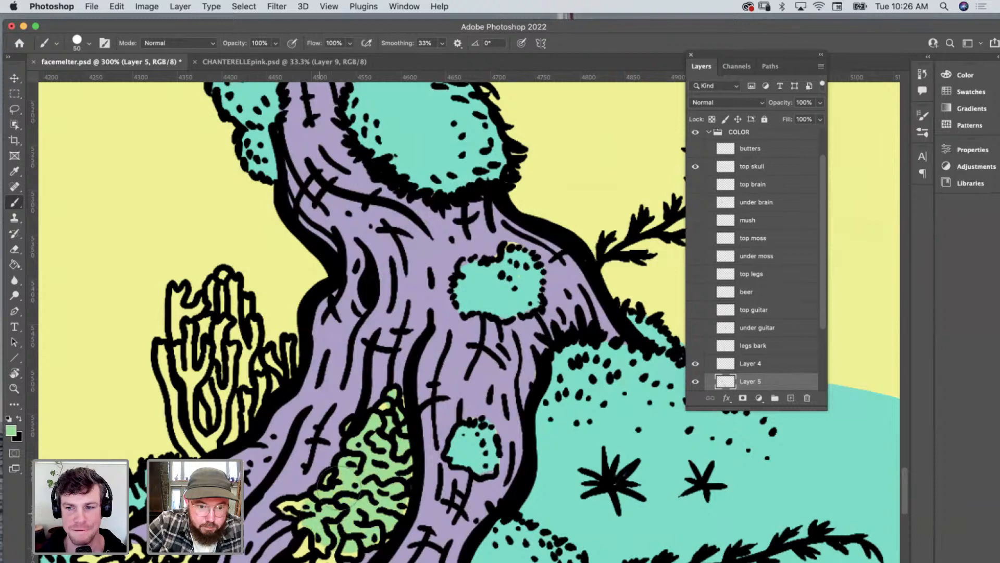
Reduce the brush to 25 and fill the remaining yellow tip and lower edge of the ruffled growth between the roots.
{"action": "key", "text": "bracketleft"}
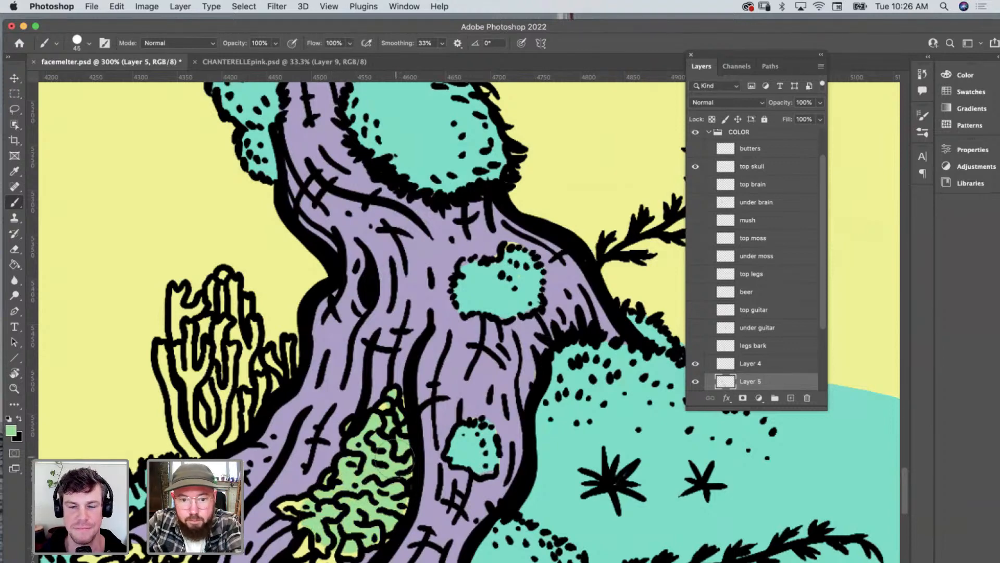
{"action": "key", "text": "bracketleft"}
{"action": "key", "text": "bracketleft"}
{"action": "key", "text": "bracketleft"}
{"action": "key", "text": "bracketleft"}
{"action": "mouse_move", "coordinate": [281, 503]}
{"action": "left_mouse_down"}
{"action": "mouse_move", "coordinate": [289, 514]}
{"action": "mouse_move", "coordinate": [305, 508]}
{"action": "mouse_move", "coordinate": [306, 554]}
{"action": "left_mouse_up"}
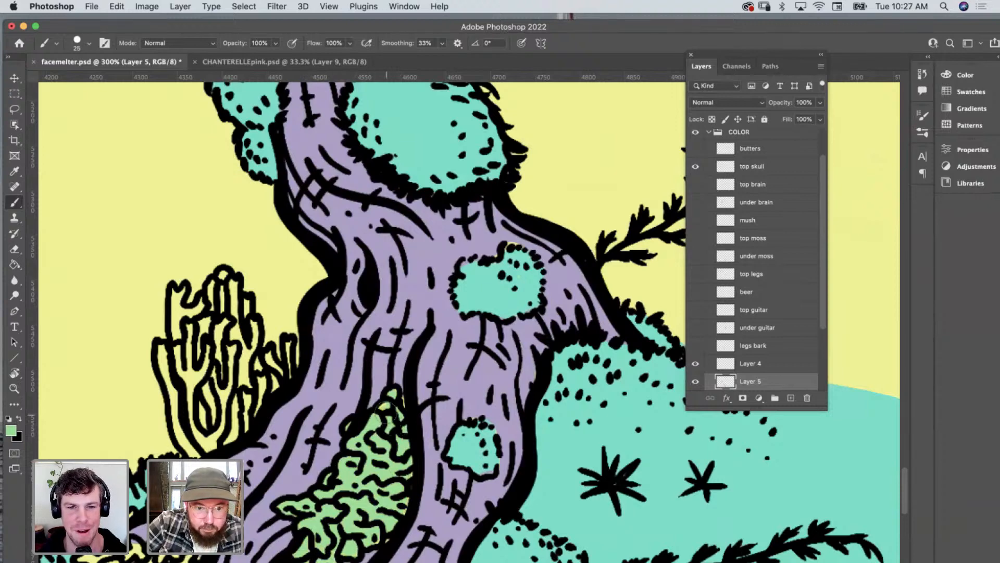
{"action": "scroll", "coordinate": [365, 427], "scroll_direction": "down", "scroll_amount": 5}
{"action": "scroll", "coordinate": [365, 427], "scroll_direction": "left", "scroll_amount": 5}
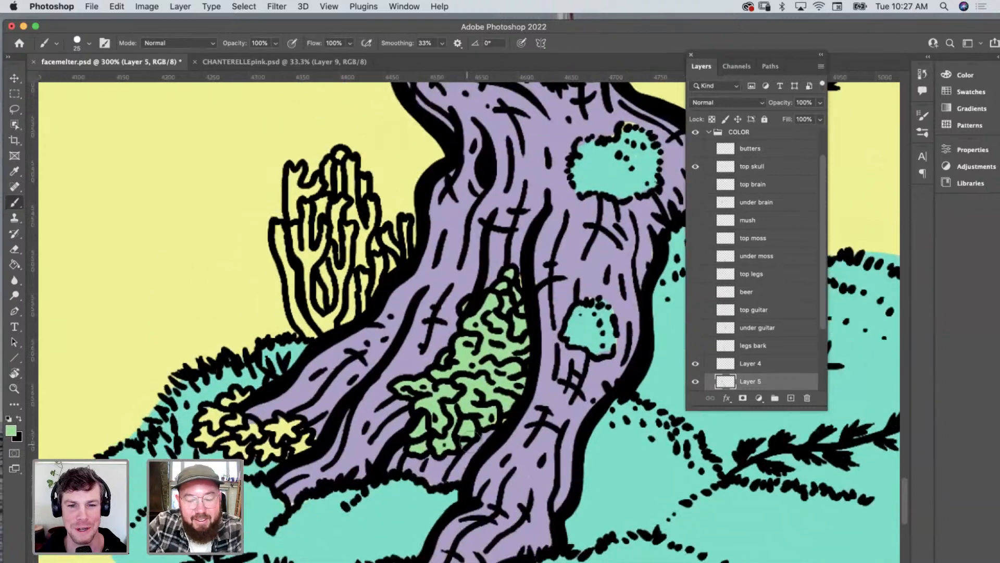
{"action": "mouse_move", "coordinate": [316, 207]}
{"action": "left_mouse_down"}
{"action": "mouse_move", "coordinate": [355, 258]}
{"action": "mouse_move", "coordinate": [344, 234]}
{"action": "mouse_move", "coordinate": [348, 201]}
{"action": "mouse_move", "coordinate": [382, 219]}
{"action": "left_mouse_up"}
{"action": "key", "text": "super+z"}
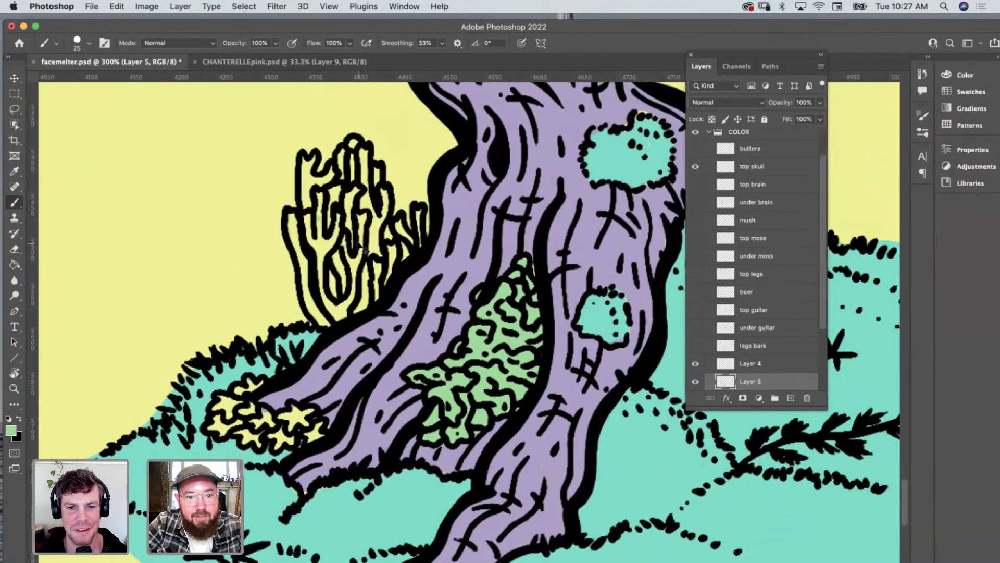
{"action": "key", "text": "super+z"}
Paint the lower part of the small ruffled growth at the foot of the leftmost root green.
{"action": "mouse_move", "coordinate": [232, 409]}
{"action": "left_mouse_down"}
{"action": "mouse_move", "coordinate": [218, 420]}
{"action": "mouse_move", "coordinate": [256, 437]}
{"action": "left_mouse_up"}
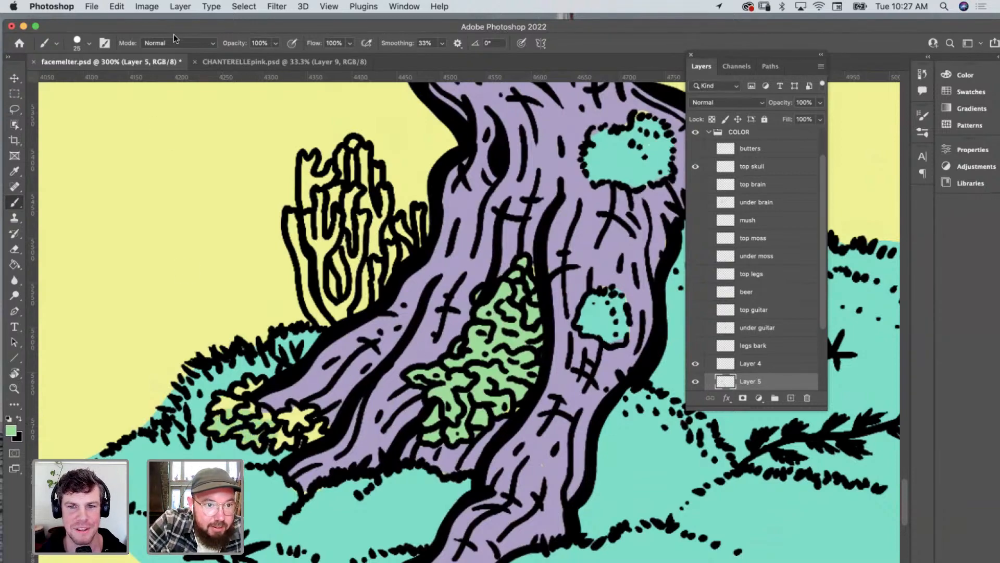
{"action": "left_click_drag", "start_coordinate": [208, 30], "coordinate": [418, 43]}
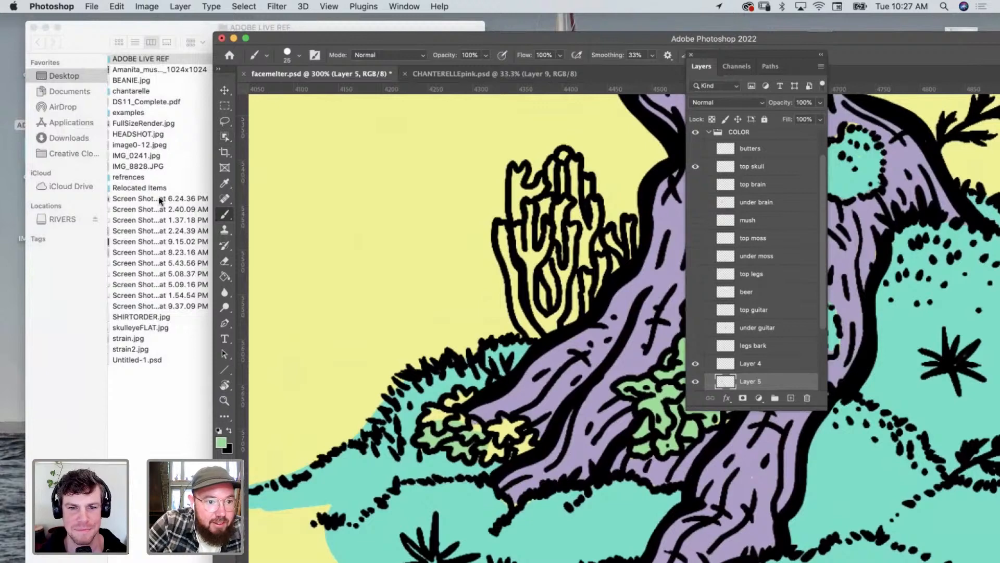
{"action": "left_click", "coordinate": [157, 59]}
{"action": "left_click", "coordinate": [269, 81]}
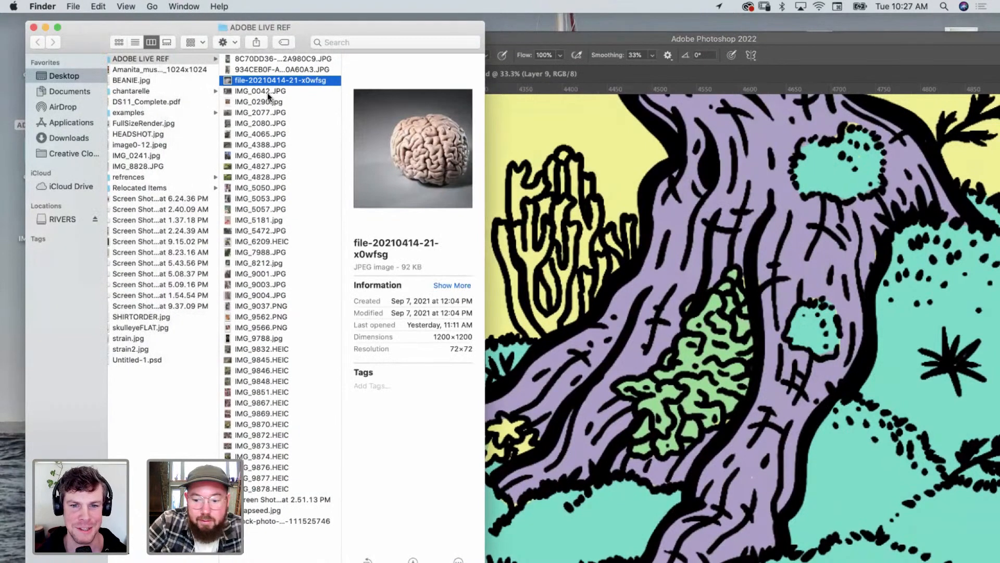
Browse the reference photos in the ADOBE LIVE REF folder one by one down to IMG_7988.JPG.
{"action": "key", "text": "Up"}
{"action": "key", "text": "Down"}
{"action": "key", "text": "Down"}
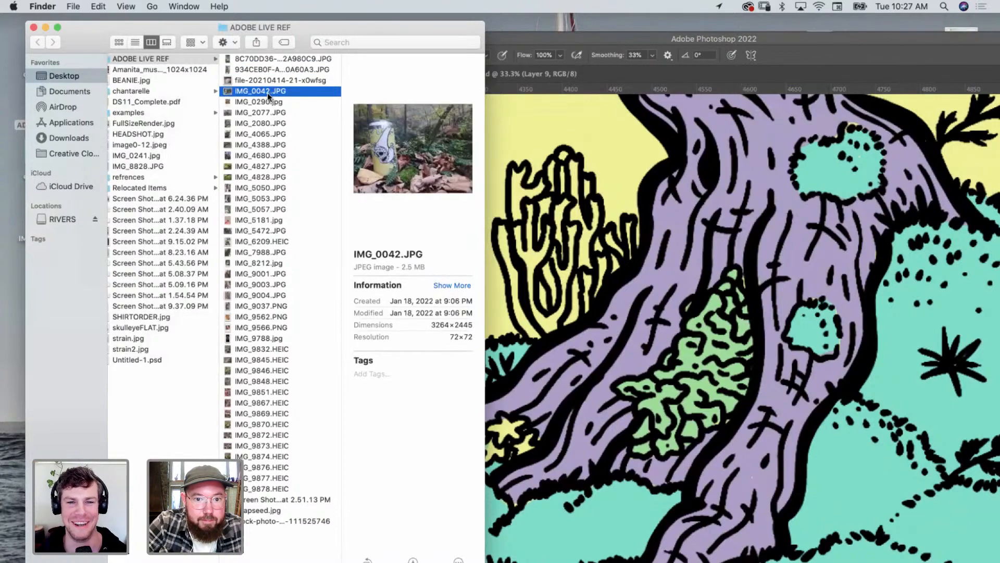
{"action": "key", "text": "Down"}
{"action": "key", "text": "Down"}
{"action": "key", "text": "Down"}
{"action": "key", "text": "Down"}
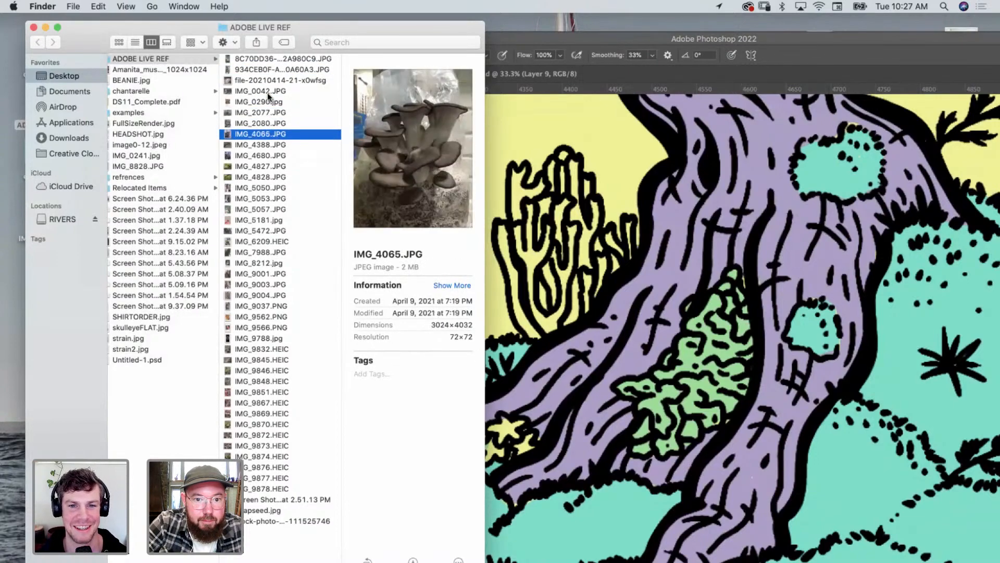
{"action": "key", "text": "Down"}
{"action": "key", "text": "Down"}
{"action": "key", "text": "Down"}
{"action": "key", "text": "Down"}
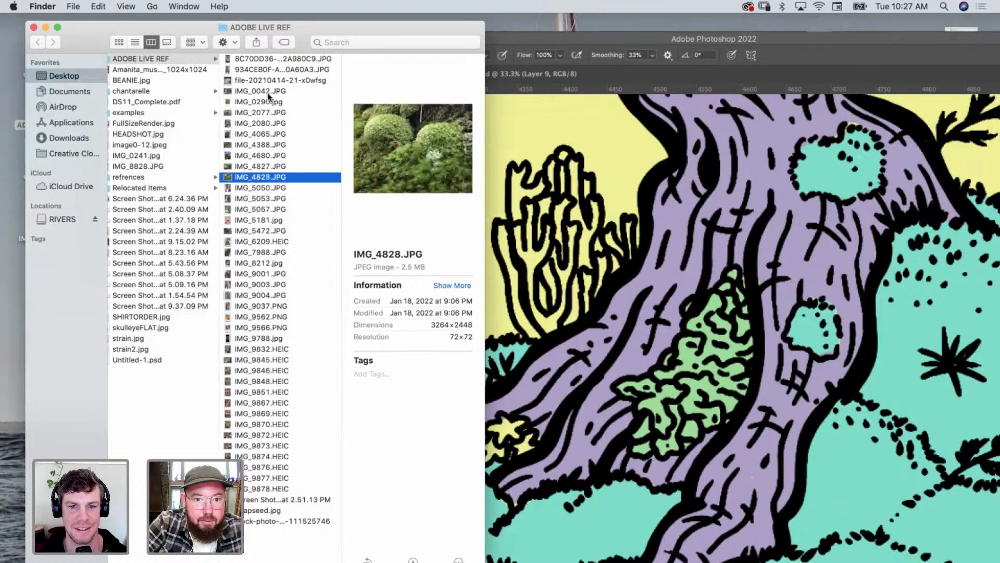
{"action": "key", "text": "Down"}
{"action": "key", "text": "Down"}
{"action": "key", "text": "Down"}
{"action": "key", "text": "Down"}
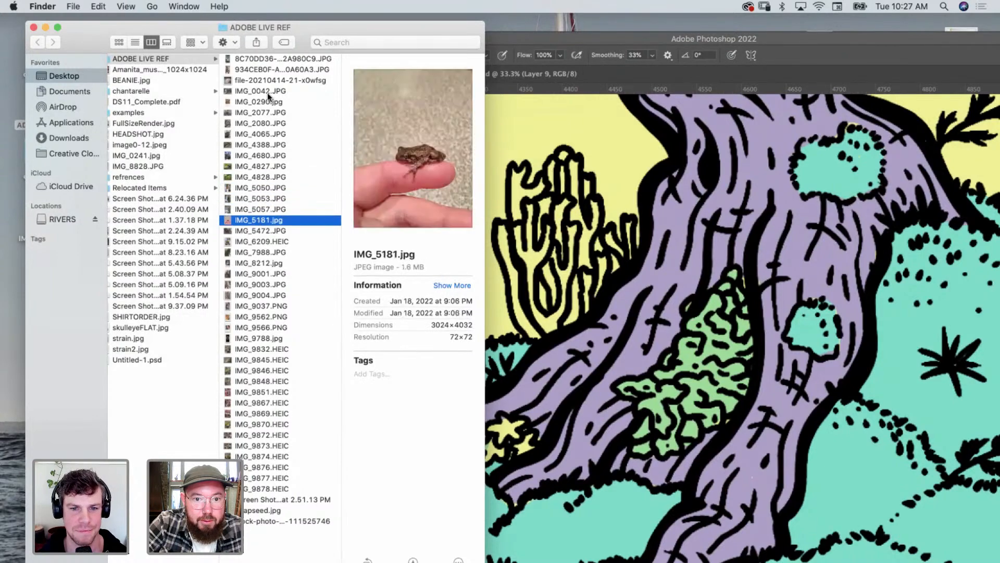
{"action": "key", "text": "Down"}
{"action": "key", "text": "Up"}
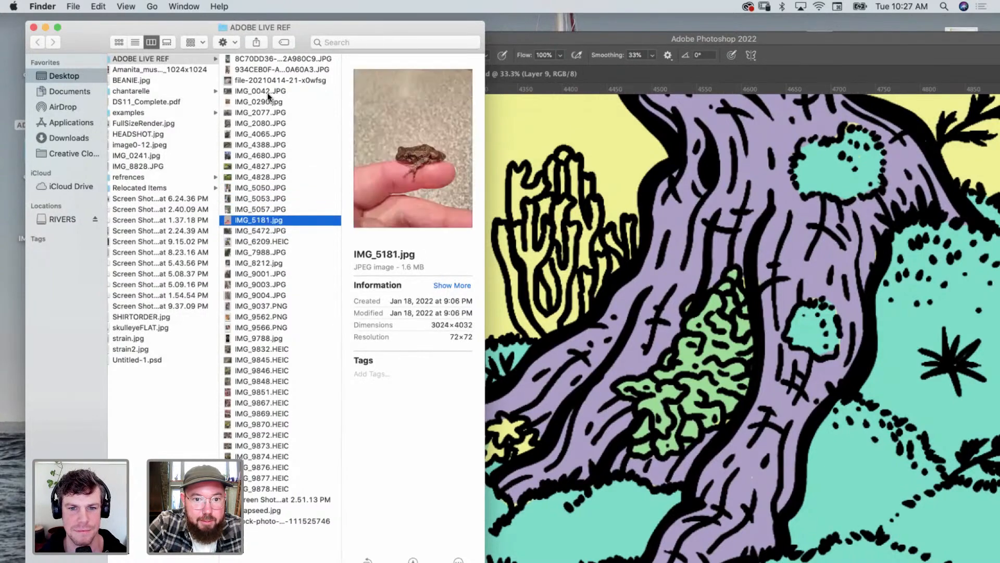
{"action": "key", "text": "Down"}
{"action": "key", "text": "Down"}
{"action": "key", "text": "Down"}
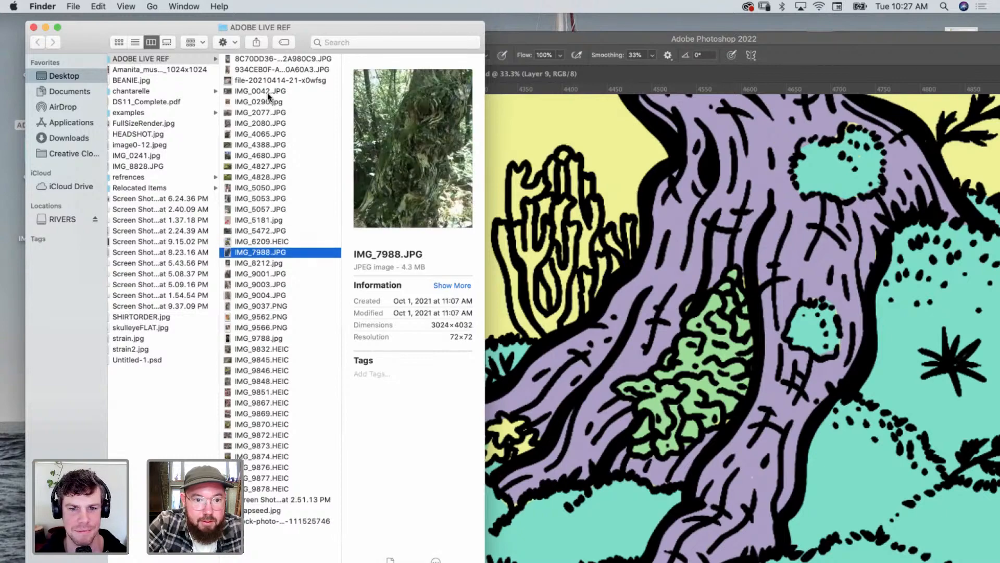
Browse the photo previews in the ADOBE LIVE REF folder for a mushroom and bark color reference.
{"action": "key", "text": "Up"}
{"action": "key", "text": "Down"}
{"action": "key", "text": "Down"}
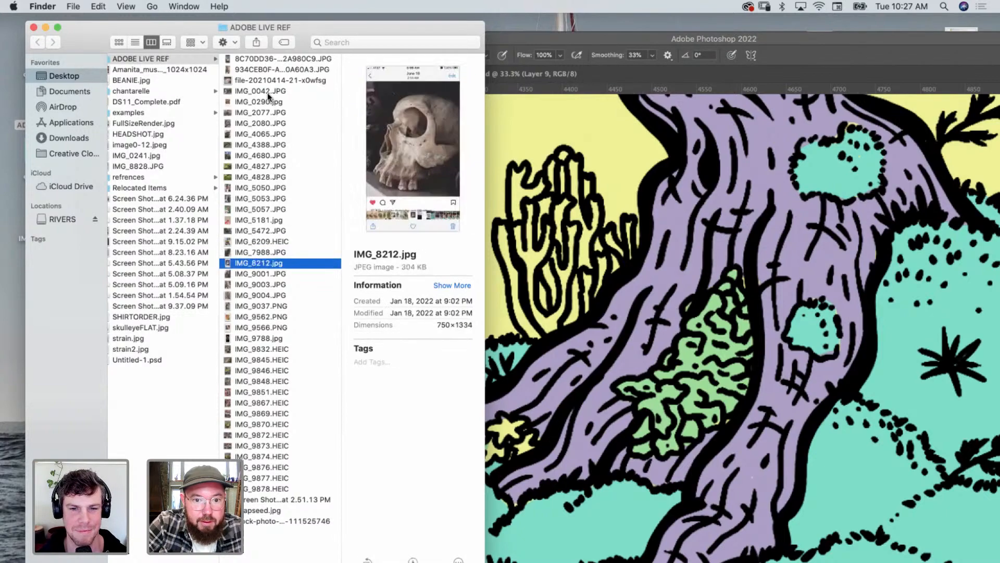
{"action": "key", "text": "Down"}
{"action": "key", "text": "Down"}
{"action": "key", "text": "Down"}
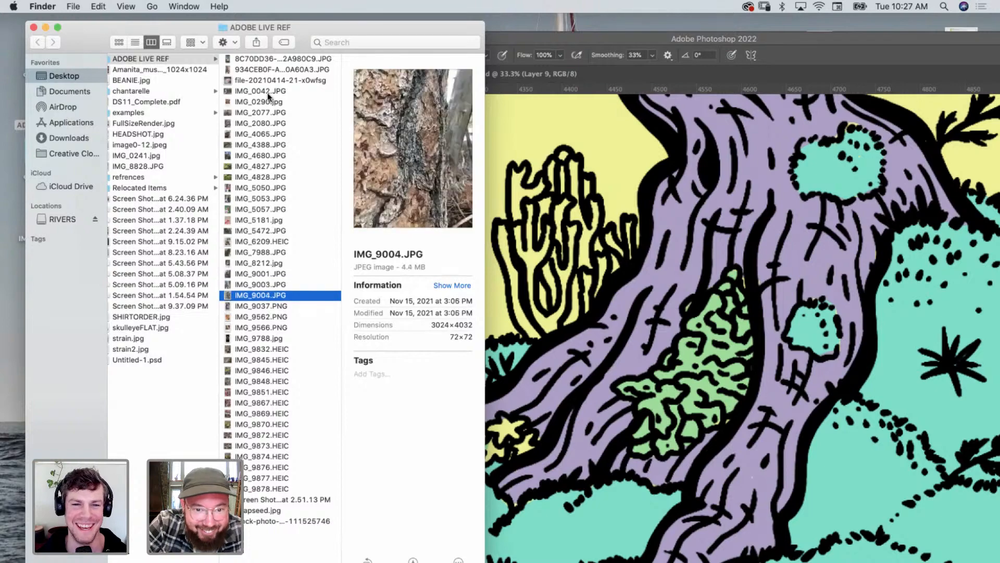
{"action": "key", "text": "Down"}
{"action": "key", "text": "Down"}
{"action": "key", "text": "Down"}
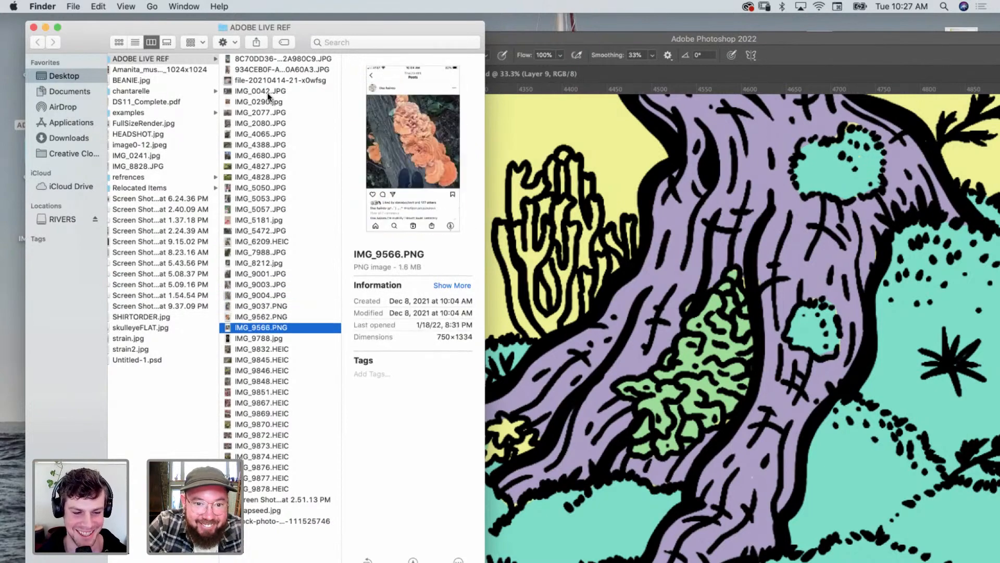
{"action": "key", "text": "Down"}
{"action": "key", "text": "Down"}
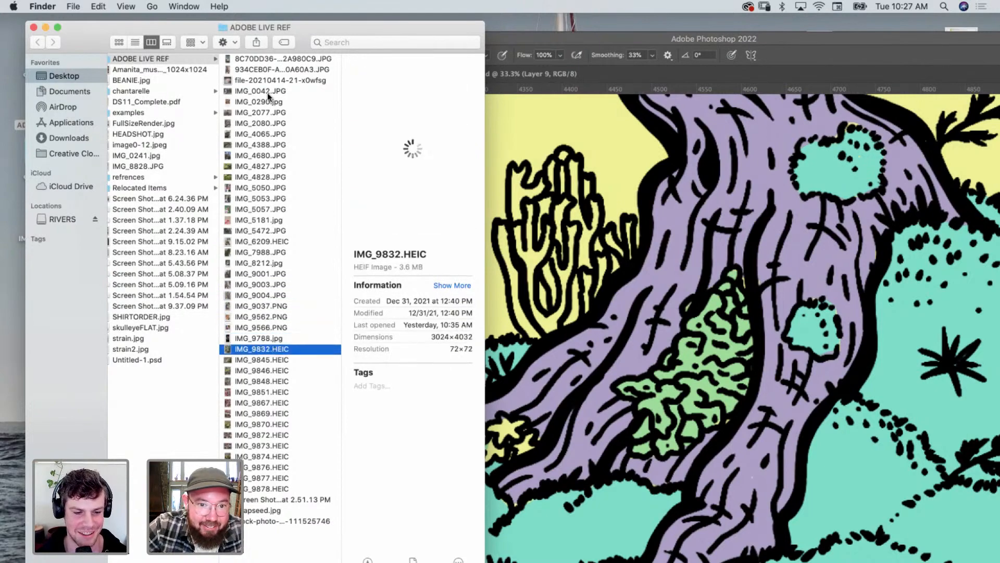
{"action": "left_click", "coordinate": [284, 512]}
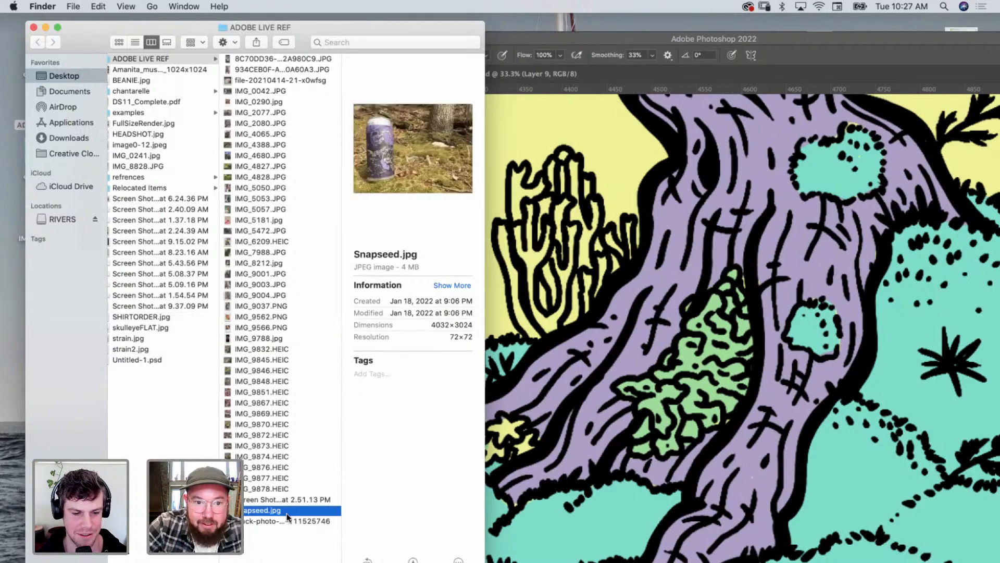
{"action": "key", "text": "Up"}
{"action": "key", "text": "Up"}
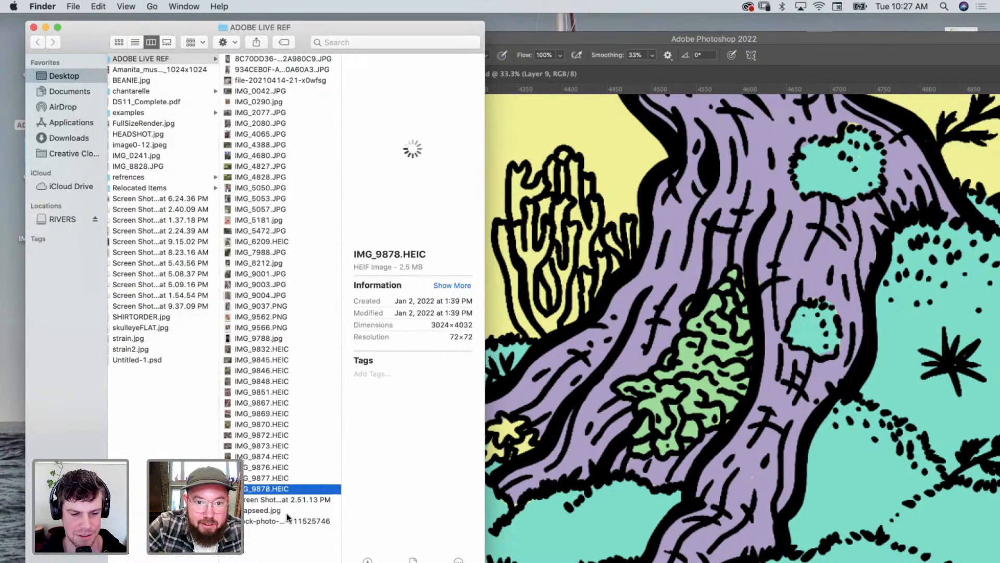
{"action": "key", "text": "Up"}
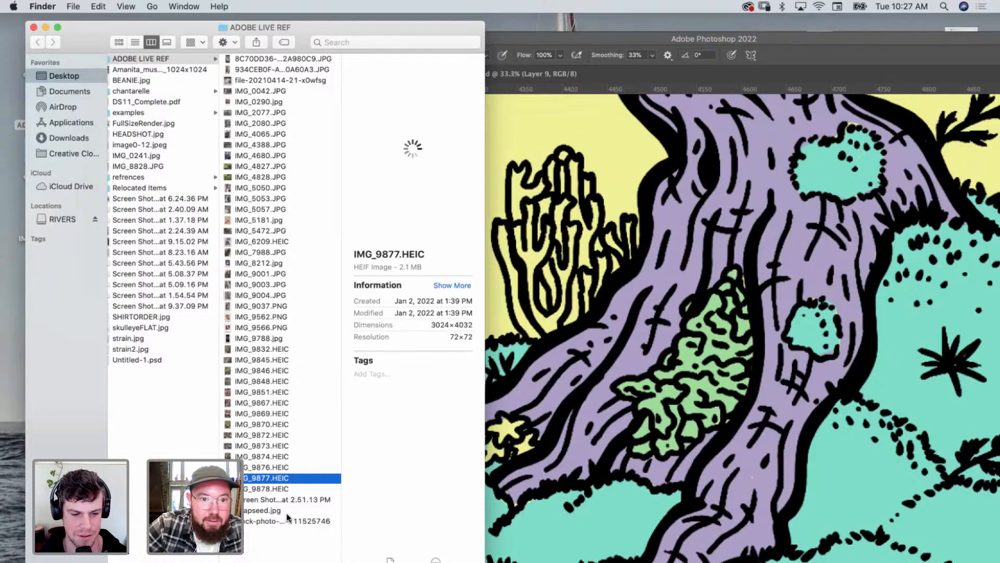
{"action": "key", "text": "Up"}
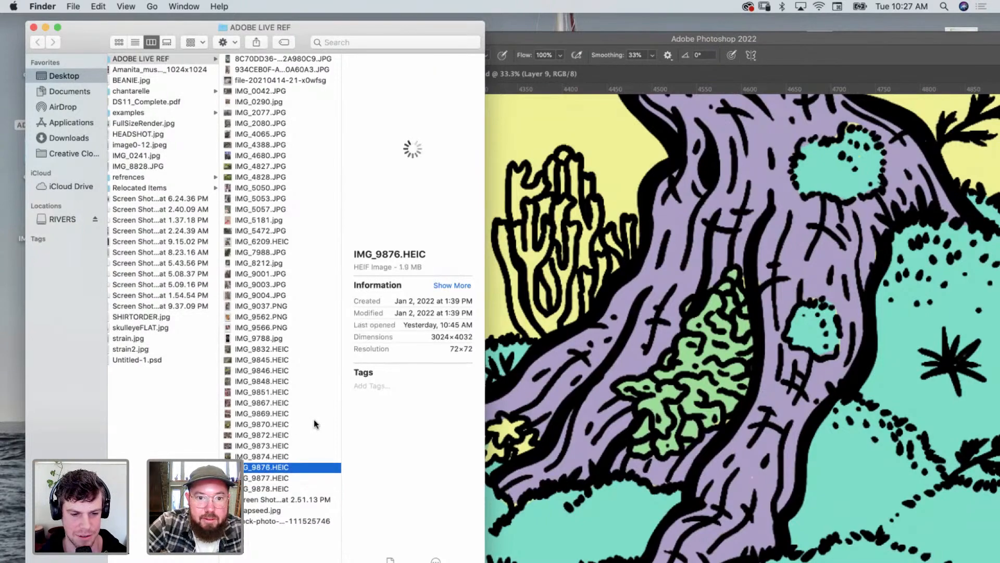
{"action": "key", "text": "Up"}
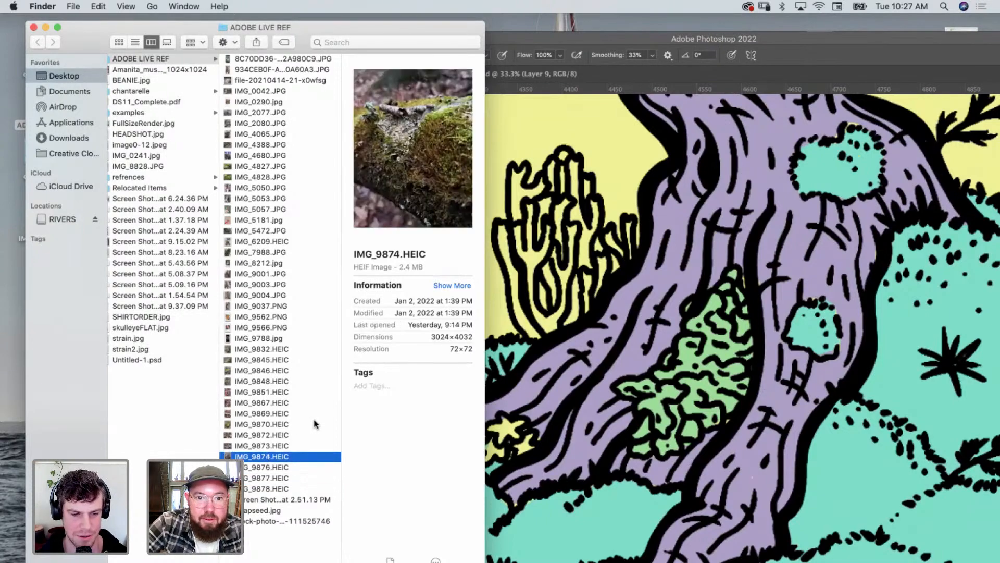
{"action": "key", "text": "Up"}
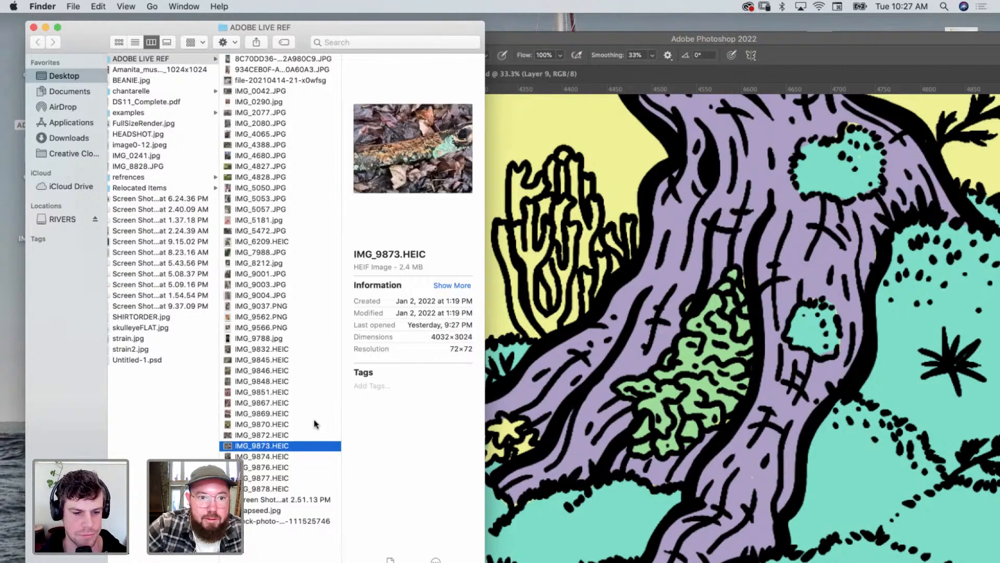
Open the coral mushroom photo 8C70DD36-0D11-47FC-BFF9-5478E2A980C9.JPG beside the artwork and switch back to facemelter.psd in Photoshop.
{"action": "left_click", "coordinate": [265, 59]}
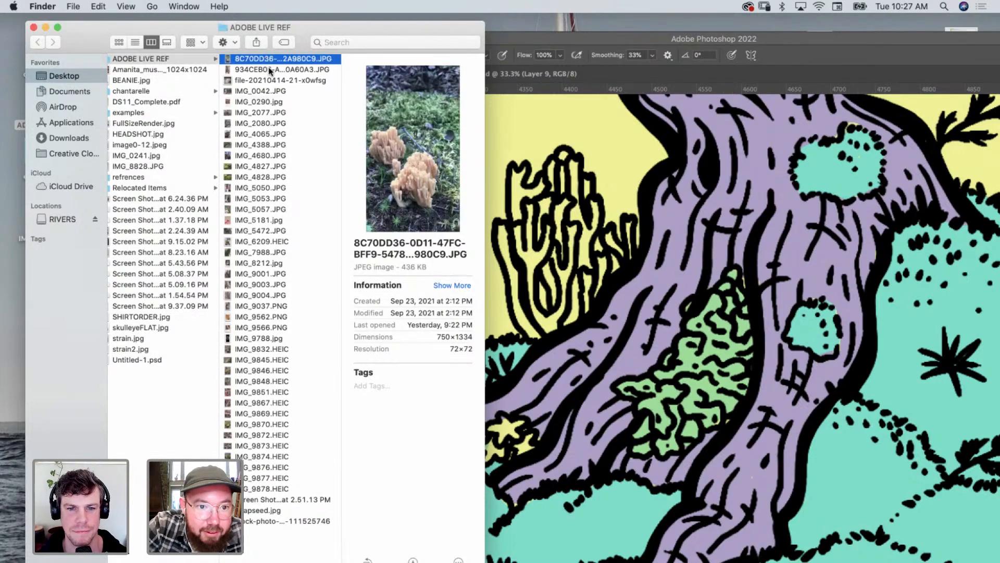
{"action": "double_click", "coordinate": [262, 58]}
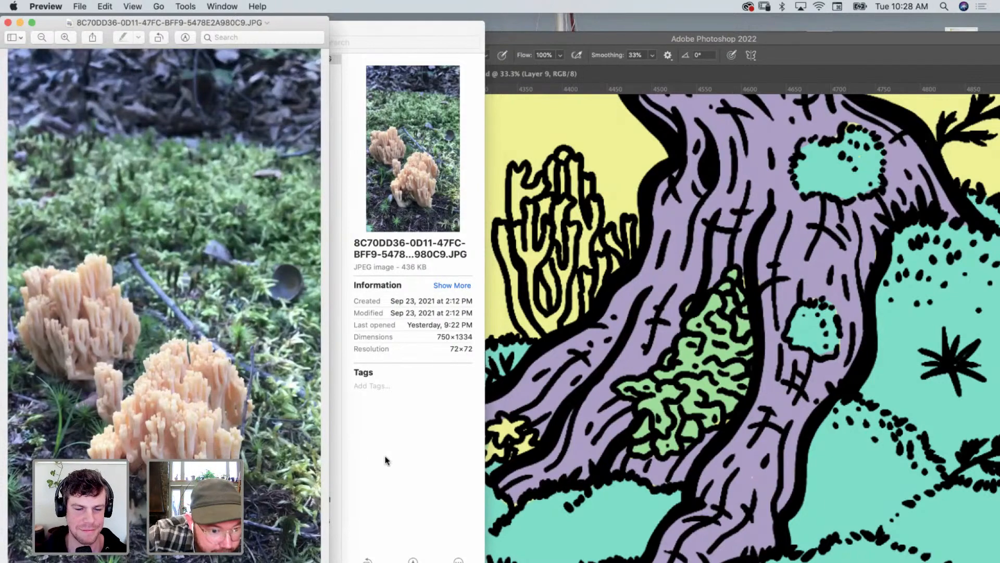
{"action": "left_click", "coordinate": [588, 245]}
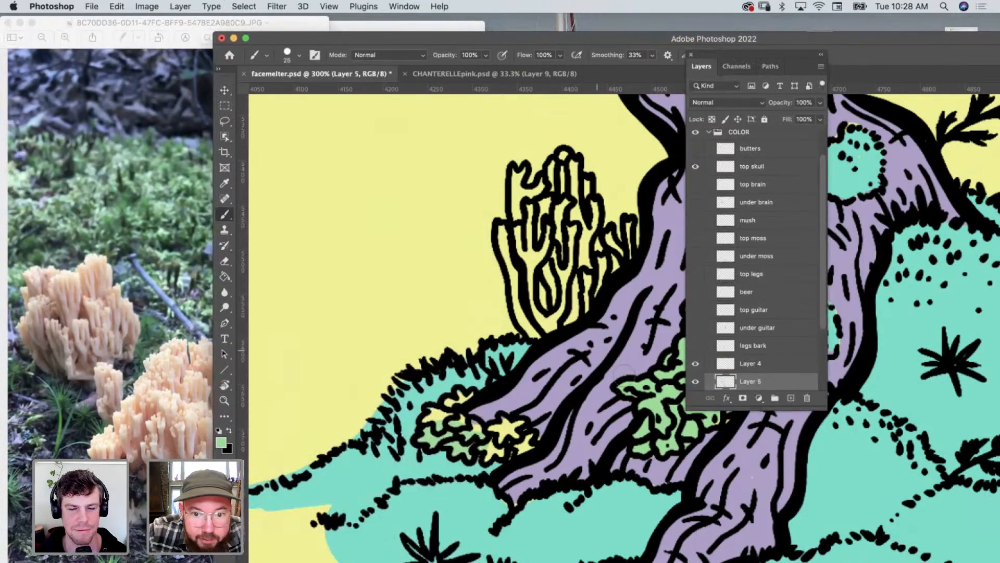
Set the foreground color to pale beige #d7d7b4 for the Brush tool.
{"action": "scroll", "coordinate": [604, 389], "scroll_direction": "down", "scroll_amount": 2}
{"action": "scroll", "coordinate": [604, 388], "scroll_direction": "right", "scroll_amount": 2}
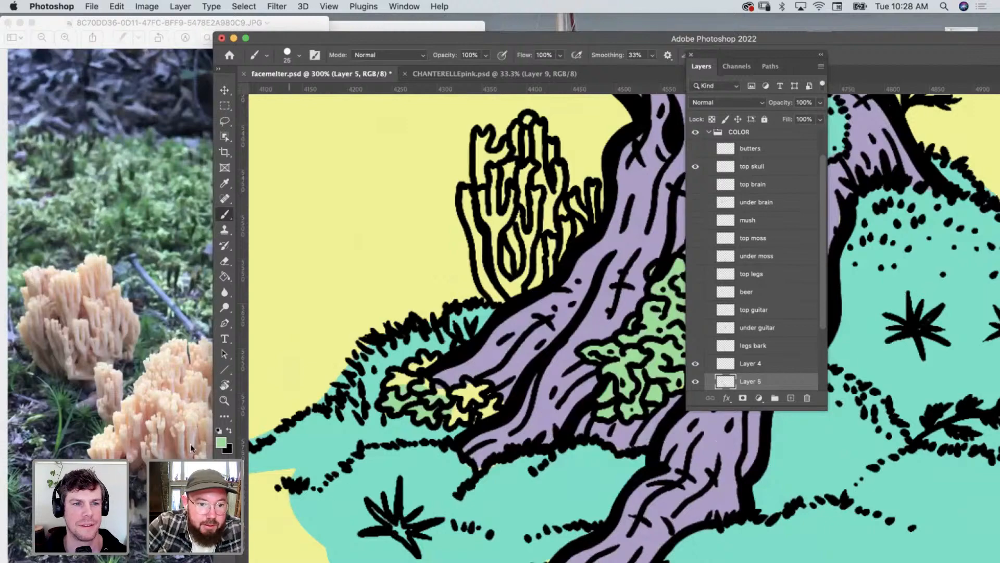
{"action": "left_click", "coordinate": [221, 444]}
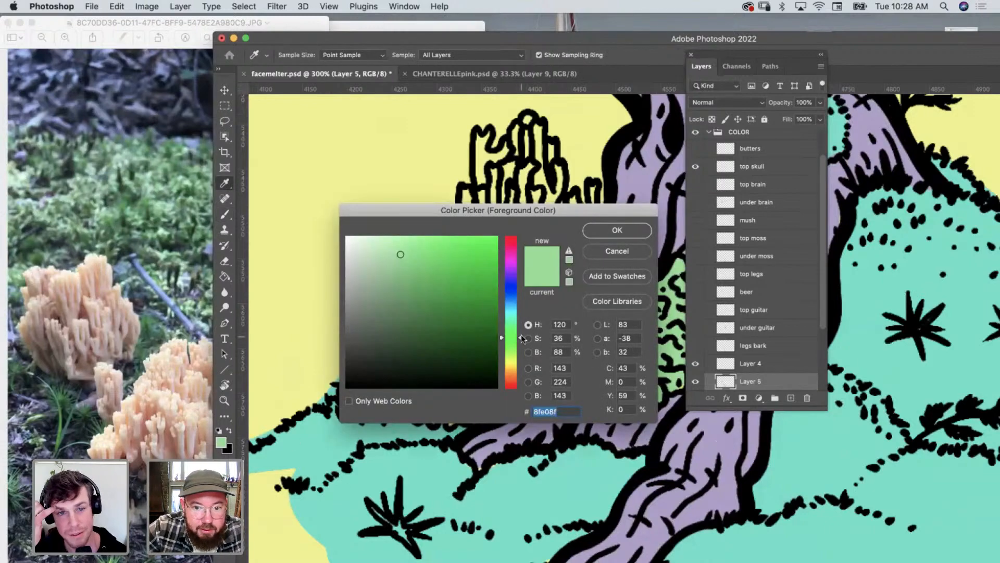
{"action": "left_click_drag", "start_coordinate": [522, 336], "coordinate": [515, 366]}
{"action": "left_click", "coordinate": [370, 259]}
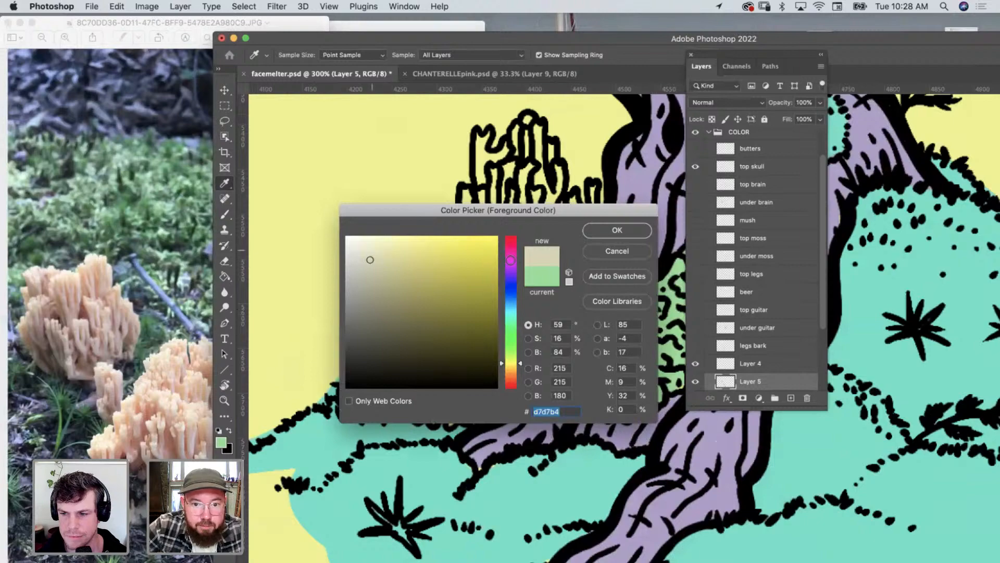
{"action": "left_click", "coordinate": [612, 231]}
{"action": "key", "text": "b"}
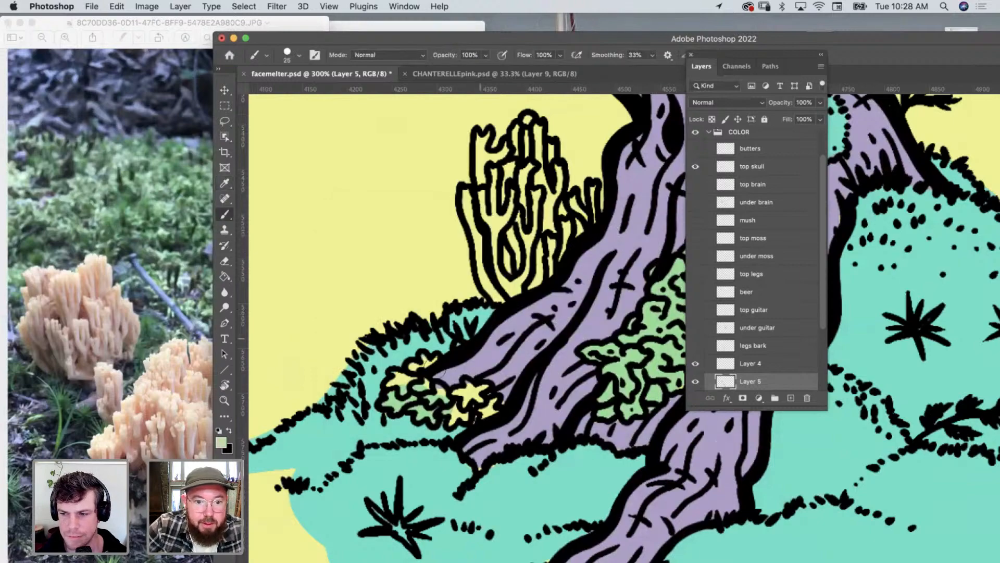
Shift the foreground color's hue to a pale pink, about #d7b4d2, and paint the coral mushroom beside the trunk with it.
{"action": "left_click", "coordinate": [221, 443]}
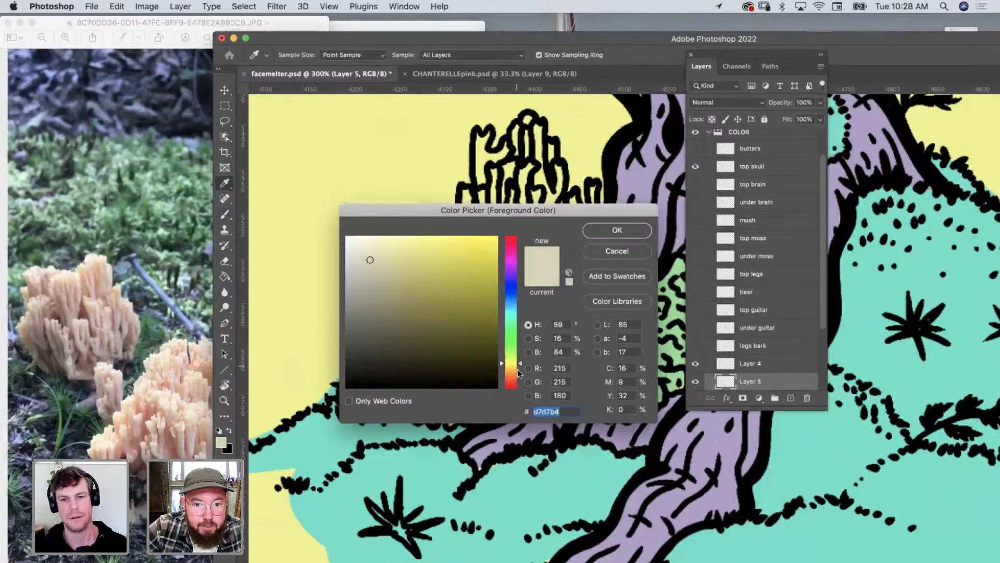
{"action": "left_click_drag", "start_coordinate": [521, 359], "coordinate": [517, 261]}
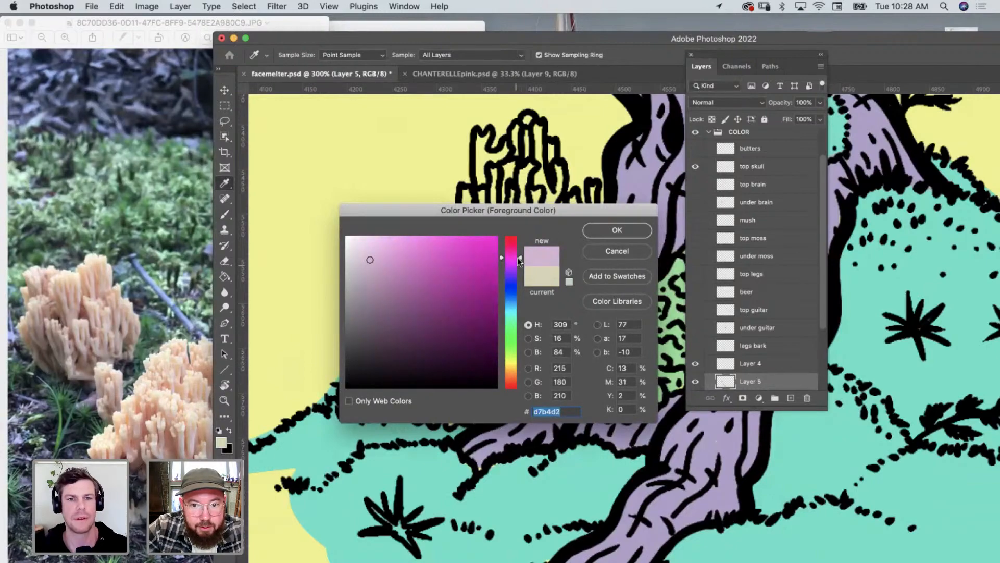
{"action": "left_click", "coordinate": [616, 230]}
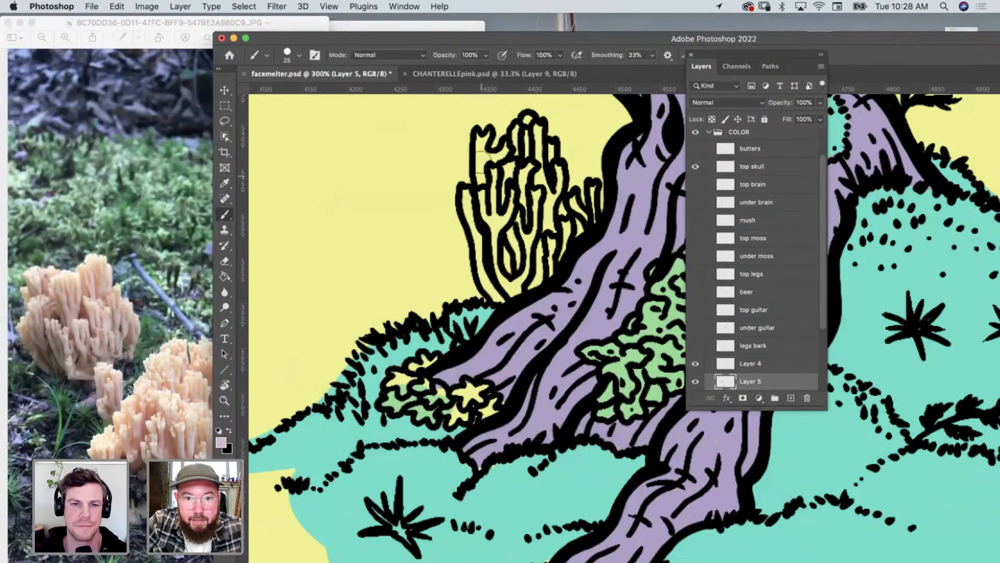
{"action": "mouse_move", "coordinate": [477, 138]}
{"action": "left_mouse_down"}
{"action": "mouse_move", "coordinate": [494, 223]}
{"action": "mouse_move", "coordinate": [471, 209]}
{"action": "mouse_move", "coordinate": [497, 289]}
{"action": "mouse_move", "coordinate": [483, 264]}
{"action": "mouse_move", "coordinate": [511, 289]}
{"action": "mouse_move", "coordinate": [540, 255]}
{"action": "mouse_move", "coordinate": [532, 277]}
{"action": "mouse_move", "coordinate": [522, 234]}
{"action": "mouse_move", "coordinate": [502, 224]}
{"action": "mouse_move", "coordinate": [512, 276]}
{"action": "mouse_move", "coordinate": [498, 185]}
{"action": "mouse_move", "coordinate": [525, 127]}
{"action": "mouse_move", "coordinate": [531, 250]}
{"action": "mouse_move", "coordinate": [536, 235]}
{"action": "mouse_move", "coordinate": [515, 198]}
{"action": "mouse_move", "coordinate": [545, 265]}
{"action": "mouse_move", "coordinate": [573, 227]}
{"action": "mouse_move", "coordinate": [564, 211]}
{"action": "mouse_move", "coordinate": [548, 229]}
{"action": "mouse_move", "coordinate": [548, 151]}
{"action": "mouse_move", "coordinate": [539, 145]}
{"action": "mouse_move", "coordinate": [553, 177]}
{"action": "left_mouse_up"}
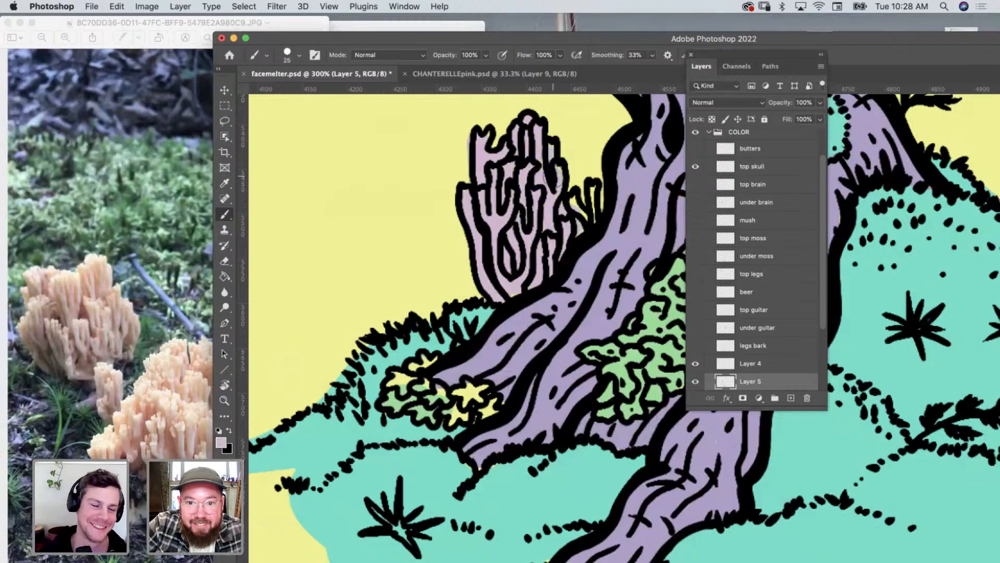
Clean up the coral mushroom's outer edge with the Eraser and paint its small branches beside the trunk pale pink with a finer brush.
{"action": "key", "text": "e"}
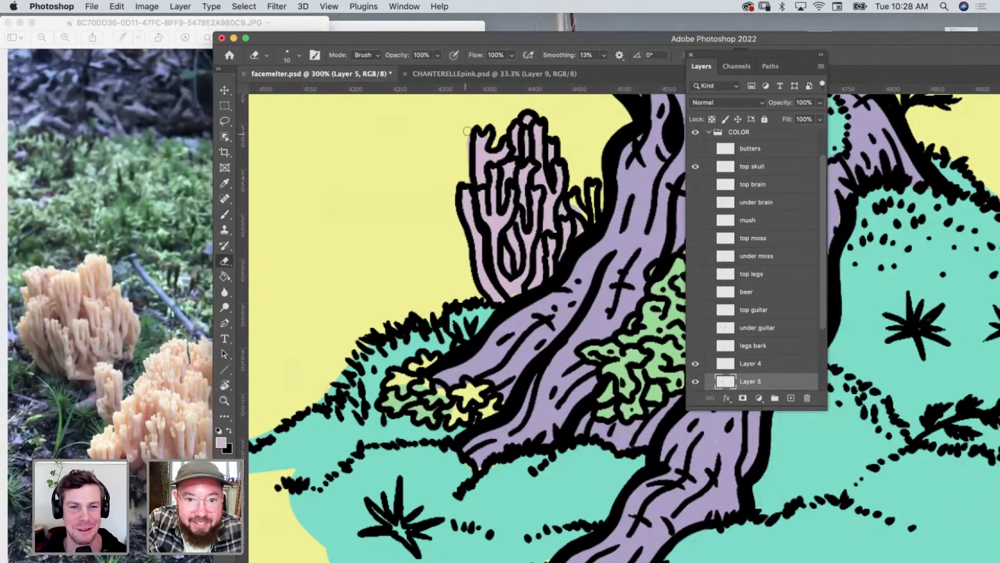
{"action": "key", "text": "b"}
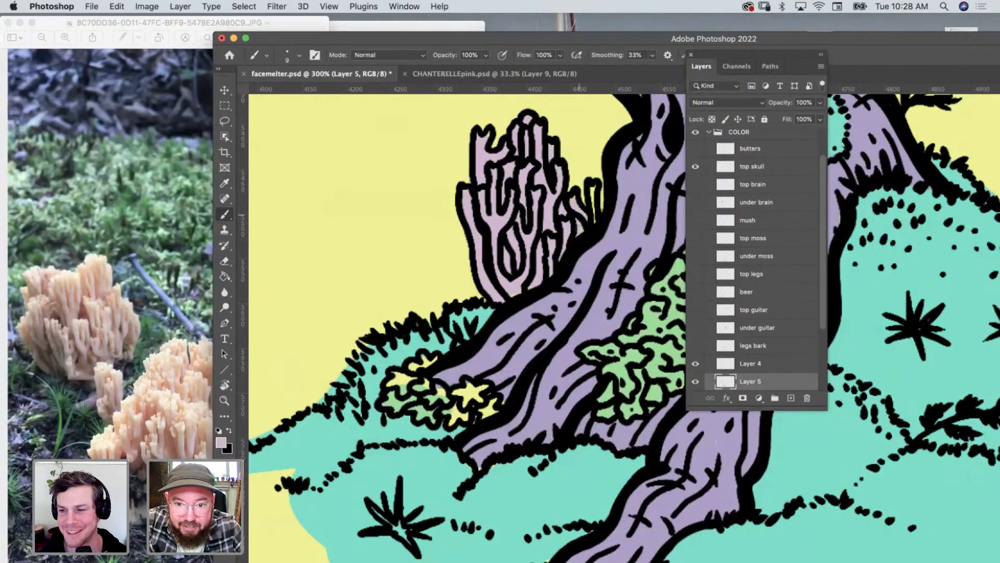
{"action": "left_click_drag", "start_coordinate": [593, 223], "coordinate": [594, 189]}
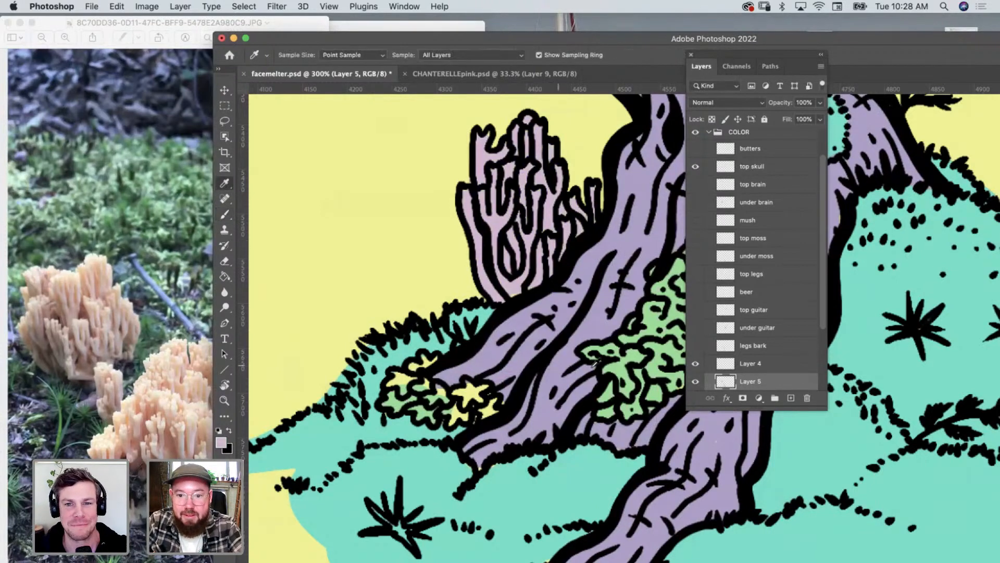
Sample the light green of the growth in the trunk hollow and paint the remaining yellow patches of the small cluster at the trunk's base.
{"action": "left_click", "coordinate": [620, 374], "text": "alt"}
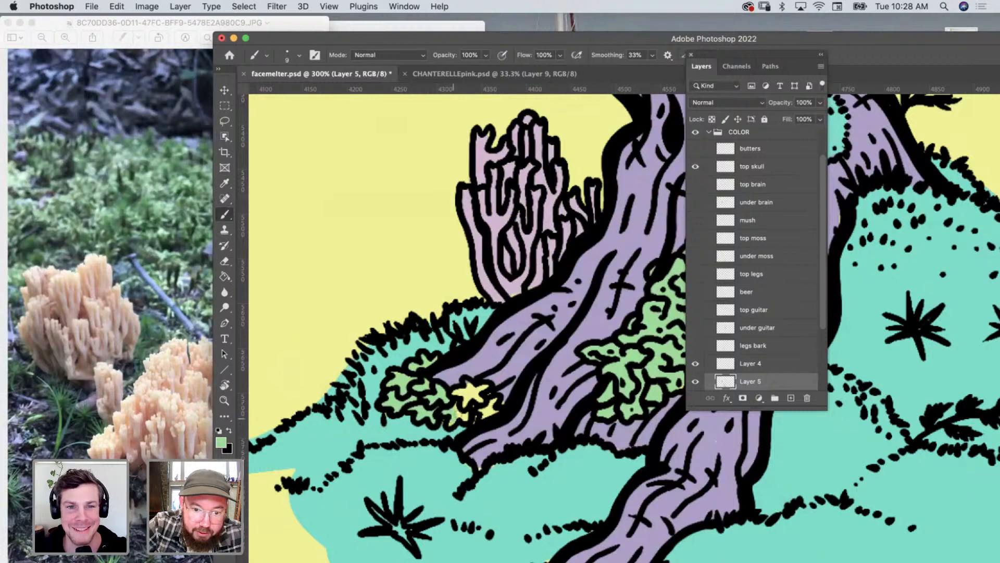
{"action": "mouse_move", "coordinate": [451, 418]}
{"action": "left_mouse_down"}
{"action": "mouse_move", "coordinate": [469, 386]}
{"action": "mouse_move", "coordinate": [483, 402]}
{"action": "left_mouse_up"}
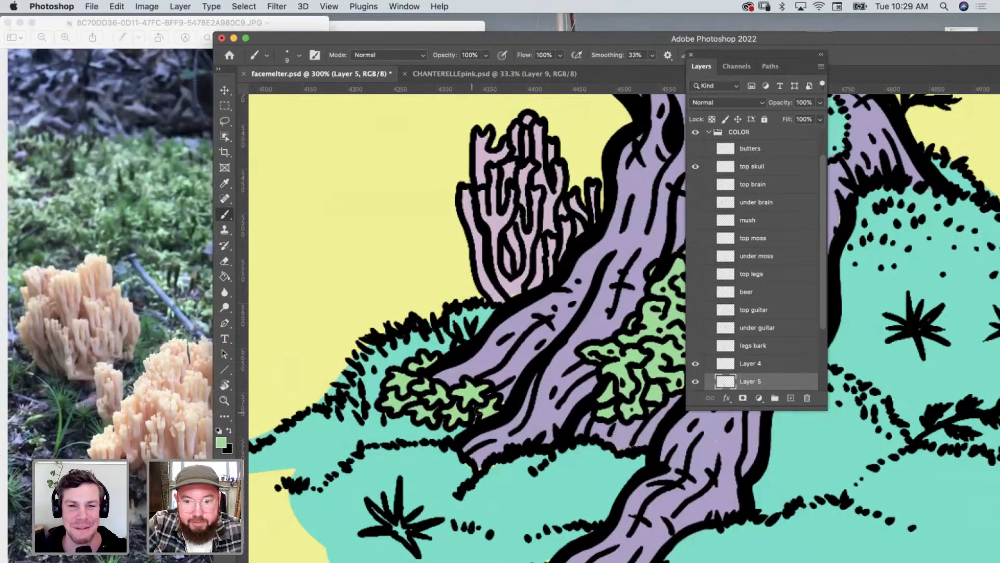
Sample the dark purple shadow in the upper trunk's knothole and paint shading on the narrow bark section below the shelf mushrooms.
{"action": "scroll", "coordinate": [477, 411], "scroll_direction": "right", "scroll_amount": 6}
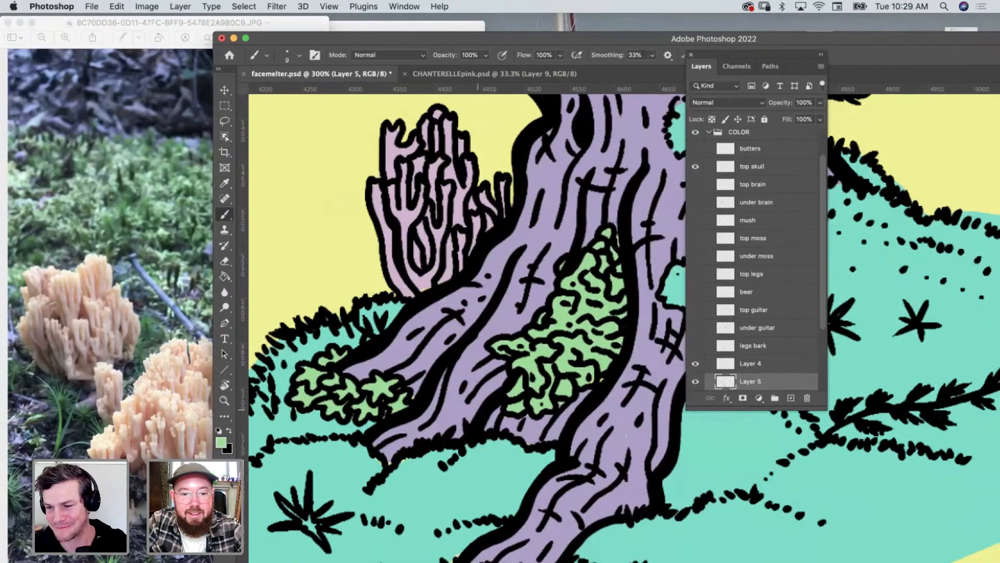
{"action": "scroll", "coordinate": [634, 235], "scroll_direction": "up", "scroll_amount": 10}
{"action": "scroll", "coordinate": [634, 235], "scroll_direction": "left", "scroll_amount": 3}
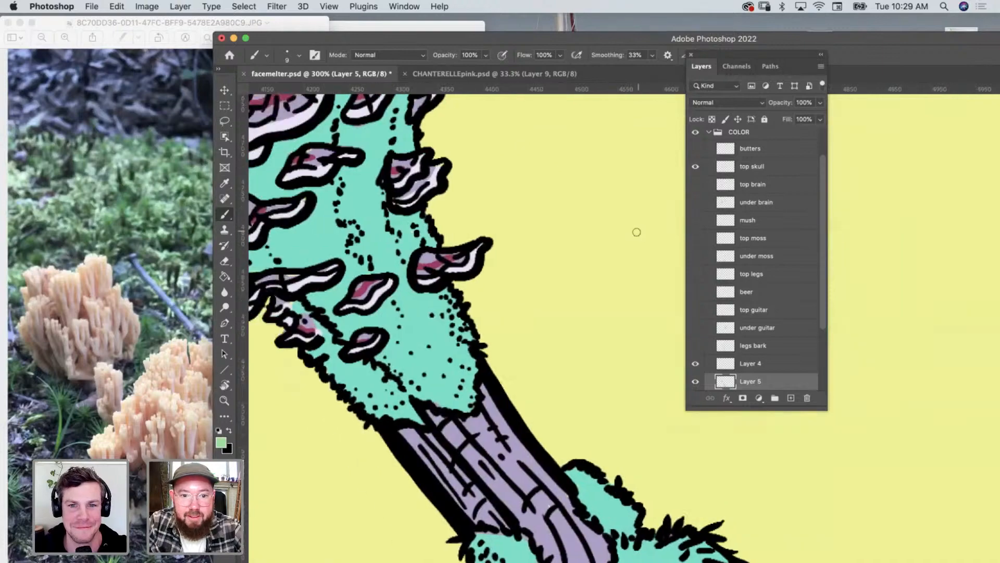
{"action": "scroll", "coordinate": [642, 230], "scroll_direction": "up", "scroll_amount": 10}
{"action": "scroll", "coordinate": [641, 230], "scroll_direction": "left", "scroll_amount": 5}
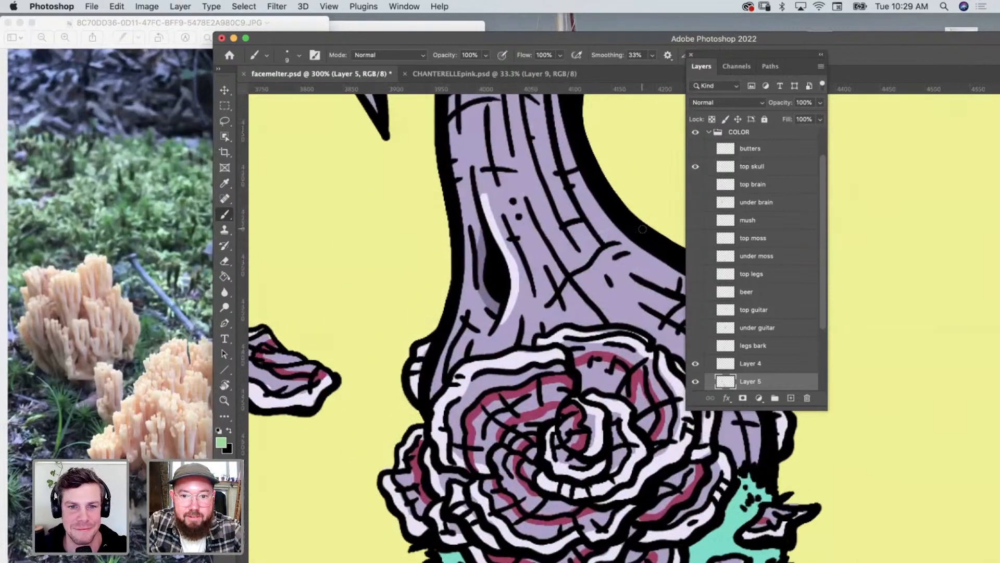
{"action": "key", "text": "i"}
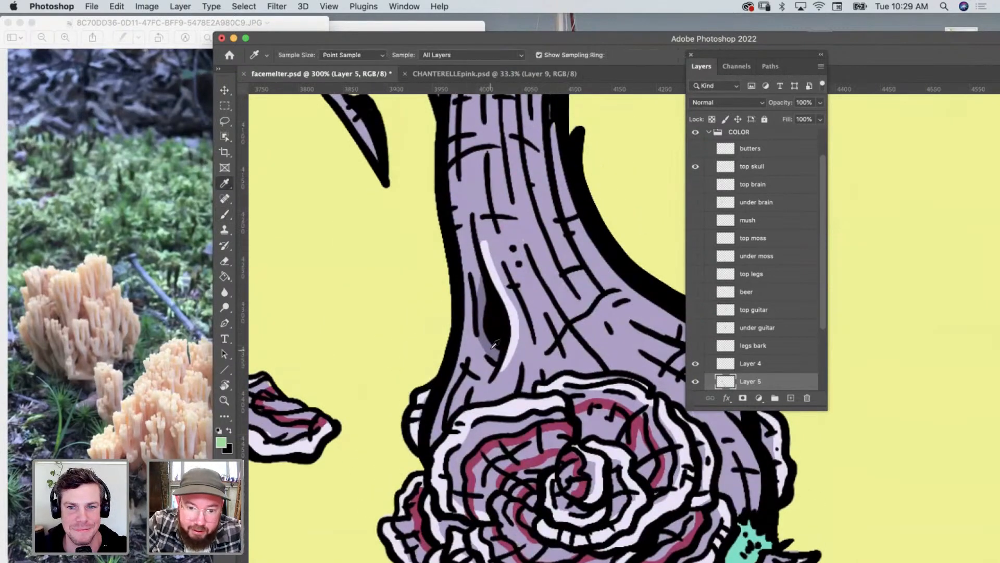
{"action": "scroll", "coordinate": [495, 354], "scroll_direction": "down", "scroll_amount": 10}
{"action": "scroll", "coordinate": [495, 353], "scroll_direction": "right", "scroll_amount": 5}
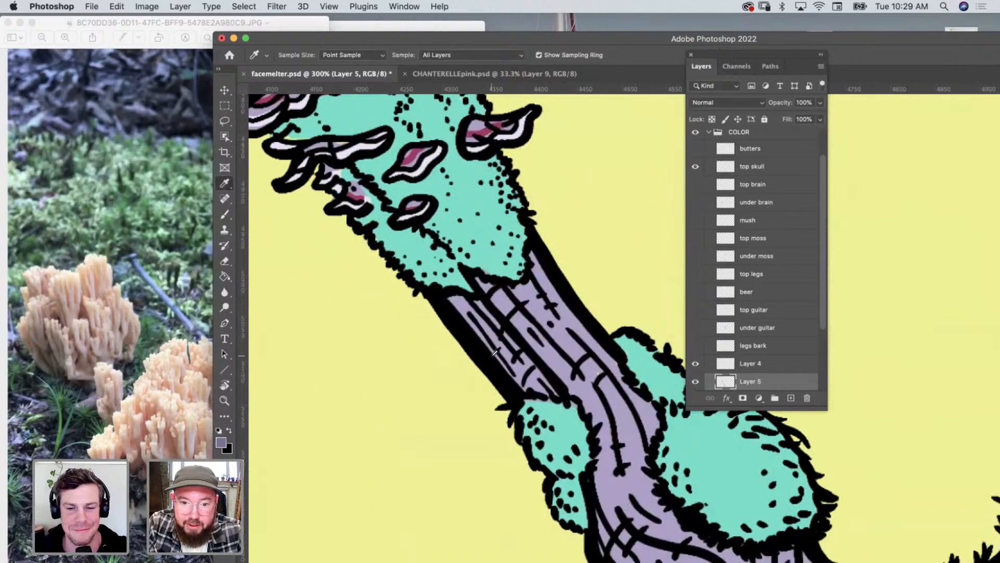
{"action": "key", "text": "b"}
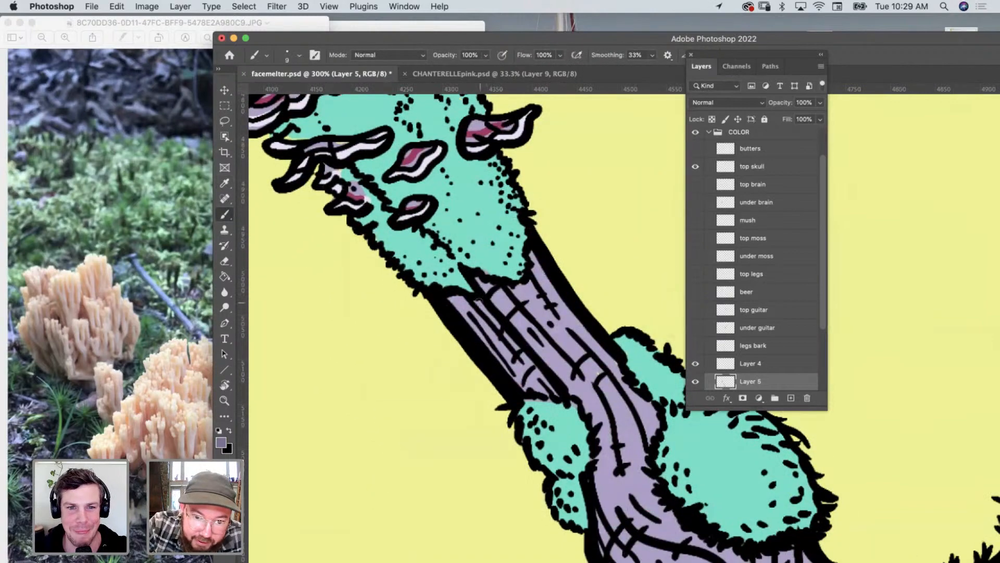
{"action": "left_click_drag", "start_coordinate": [477, 300], "coordinate": [546, 383]}
{"action": "left_click_drag", "start_coordinate": [545, 392], "coordinate": [503, 332]}
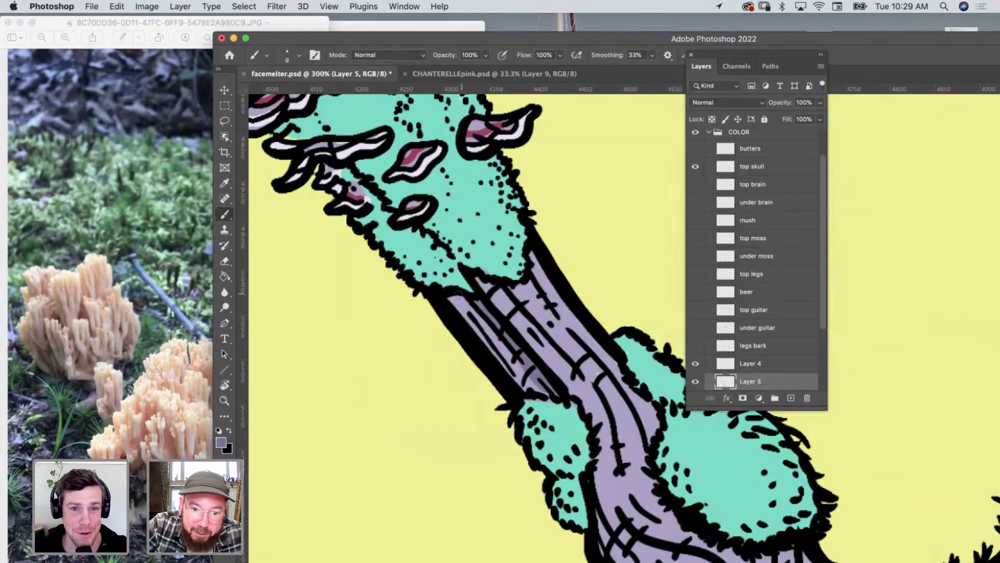
{"action": "mouse_move", "coordinate": [461, 295]}
{"action": "left_mouse_down"}
{"action": "mouse_move", "coordinate": [541, 393]}
{"action": "mouse_move", "coordinate": [340, 235]}
{"action": "left_mouse_up"}
Paint dark purple shading inside the lower trunk's knothole and in the recess just above the green growth.
{"action": "mouse_move", "coordinate": [486, 451]}
{"action": "left_mouse_down"}
{"action": "mouse_move", "coordinate": [471, 493]}
{"action": "mouse_move", "coordinate": [475, 514]}
{"action": "left_mouse_up"}
{"action": "scroll", "coordinate": [521, 323], "scroll_direction": "down", "scroll_amount": 5}
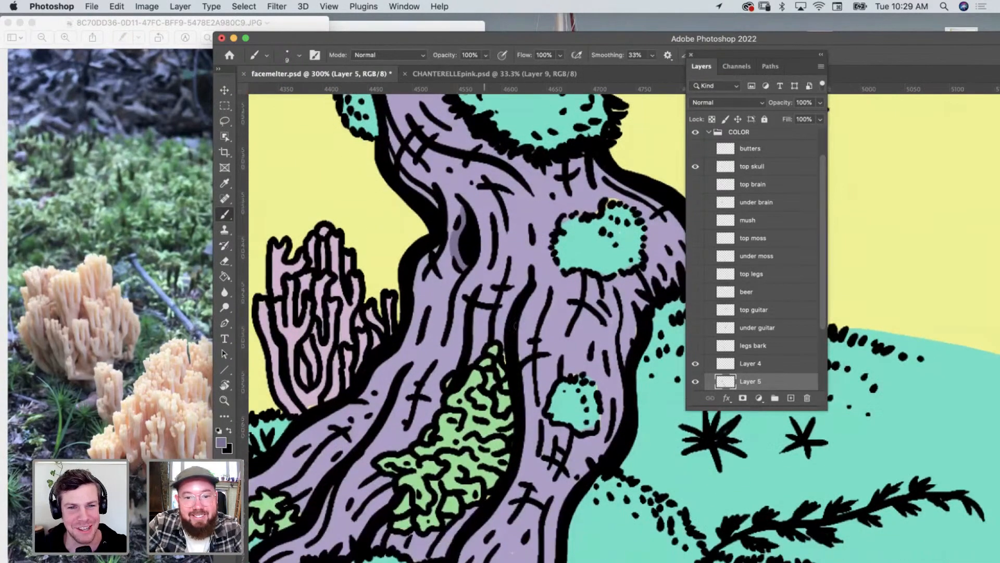
{"action": "mouse_move", "coordinate": [529, 271]}
{"action": "left_mouse_down"}
{"action": "mouse_move", "coordinate": [478, 336]}
{"action": "mouse_move", "coordinate": [505, 320]}
{"action": "left_mouse_up"}
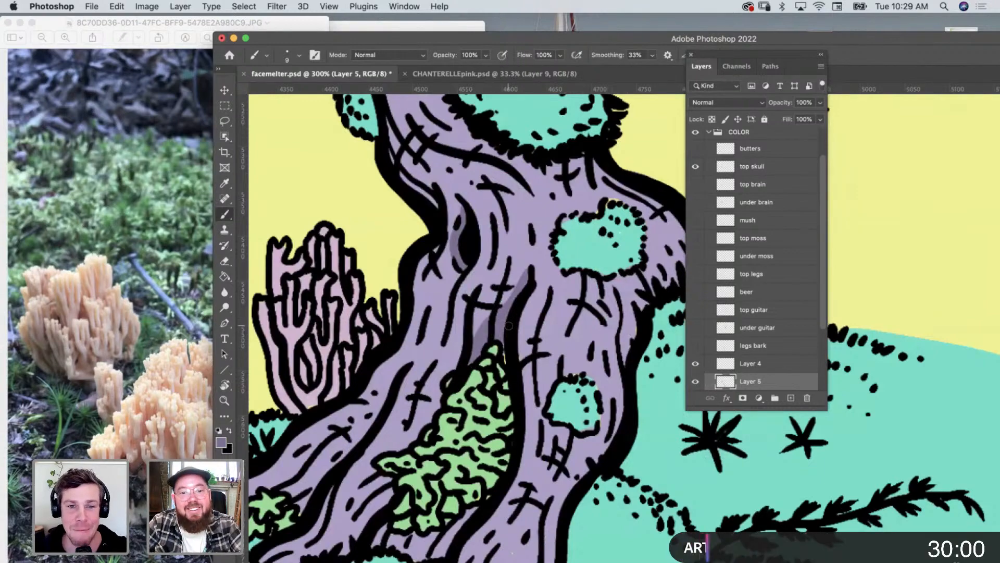
Paint dark purple shading along the left roots and in the bark beneath the green growth in the trunk hollow.
{"action": "scroll", "coordinate": [508, 325], "scroll_direction": "left", "scroll_amount": 5}
{"action": "scroll", "coordinate": [508, 326], "scroll_direction": "down", "scroll_amount": 3}
{"action": "left_click_drag", "start_coordinate": [440, 416], "coordinate": [521, 326]}
{"action": "scroll", "coordinate": [538, 264], "scroll_direction": "right", "scroll_amount": 5}
{"action": "scroll", "coordinate": [538, 265], "scroll_direction": "down", "scroll_amount": 2}
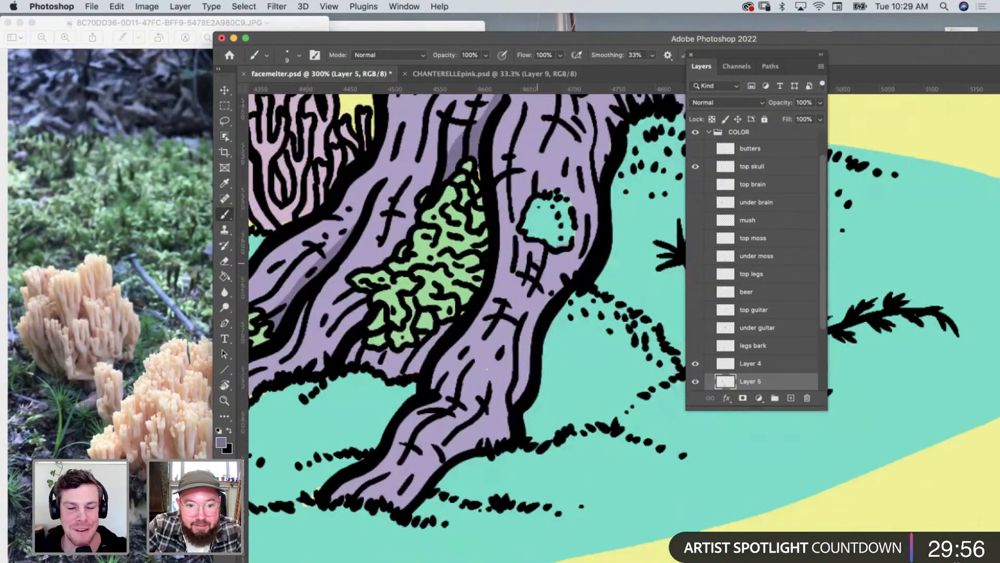
{"action": "mouse_move", "coordinate": [412, 369]}
{"action": "left_mouse_down"}
{"action": "mouse_move", "coordinate": [440, 328]}
{"action": "mouse_move", "coordinate": [430, 350]}
{"action": "left_mouse_up"}
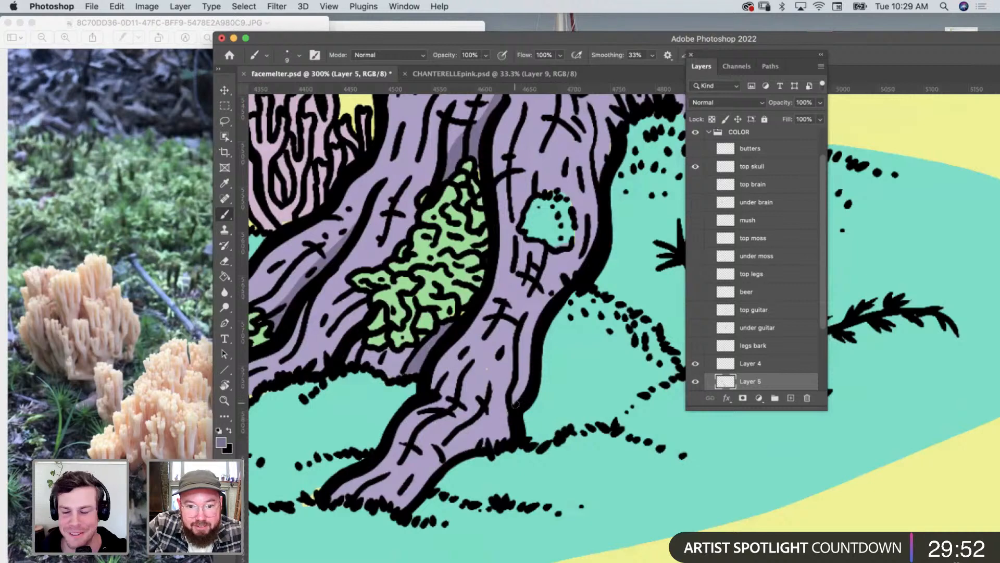
Paint dark purple shading down the right edge of the front root and along the lower trunk's right side.
{"action": "mouse_move", "coordinate": [520, 402]}
{"action": "left_mouse_down"}
{"action": "mouse_move", "coordinate": [524, 340]}
{"action": "mouse_move", "coordinate": [498, 448]}
{"action": "left_mouse_up"}
{"action": "scroll", "coordinate": [497, 448], "scroll_direction": "right", "scroll_amount": 5}
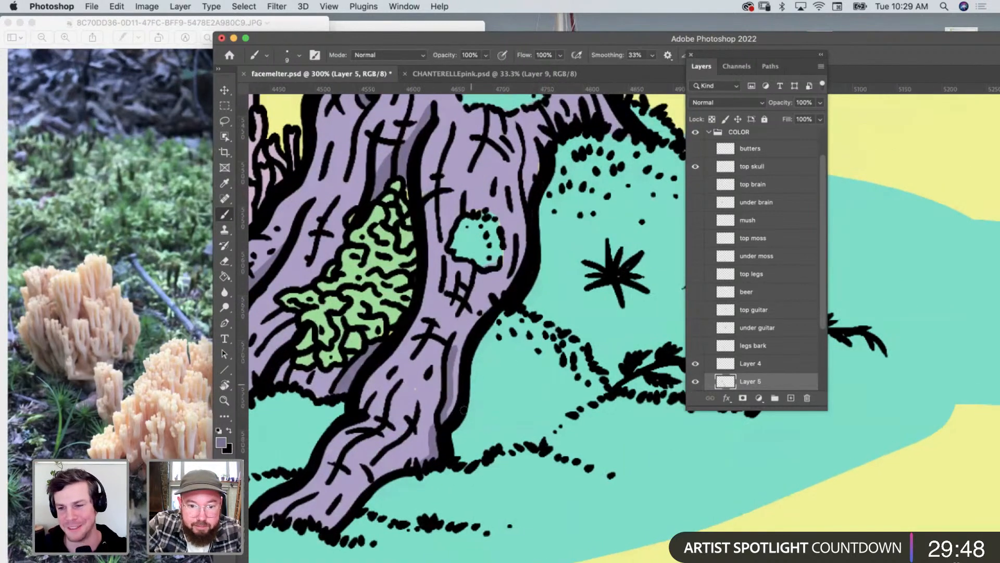
{"action": "mouse_move", "coordinate": [451, 415]}
{"action": "left_mouse_down"}
{"action": "mouse_move", "coordinate": [479, 299]}
{"action": "mouse_move", "coordinate": [523, 237]}
{"action": "mouse_move", "coordinate": [517, 187]}
{"action": "mouse_move", "coordinate": [533, 146]}
{"action": "left_mouse_up"}
{"action": "scroll", "coordinate": [519, 148], "scroll_direction": "up", "scroll_amount": 5}
{"action": "scroll", "coordinate": [518, 149], "scroll_direction": "right", "scroll_amount": 4}
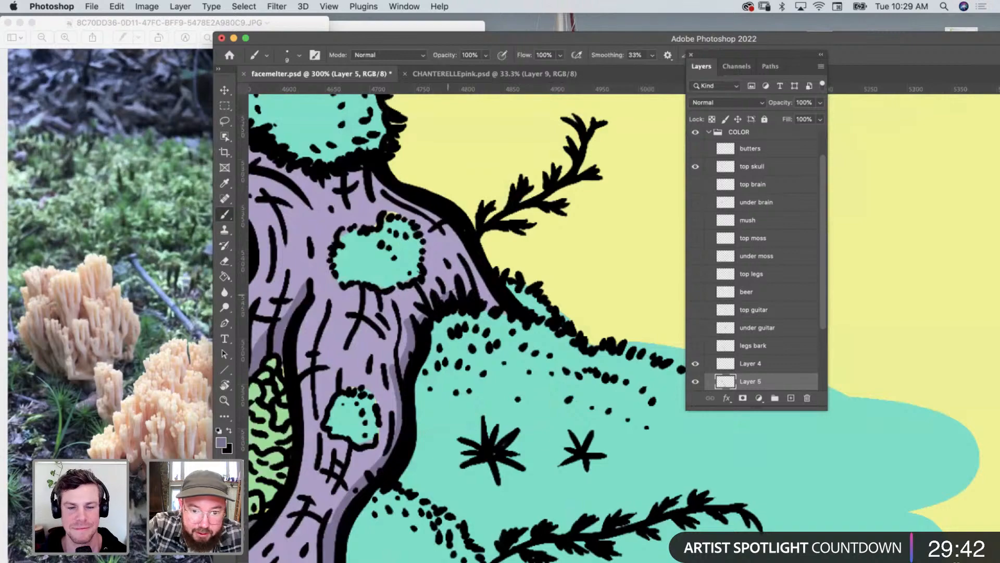
Paint dark purple shading on the upper trunk beneath the large moss clump and beside the smaller clumps opposite it.
{"action": "scroll", "coordinate": [522, 339], "scroll_direction": "left", "scroll_amount": 10}
{"action": "scroll", "coordinate": [522, 339], "scroll_direction": "up", "scroll_amount": 2}
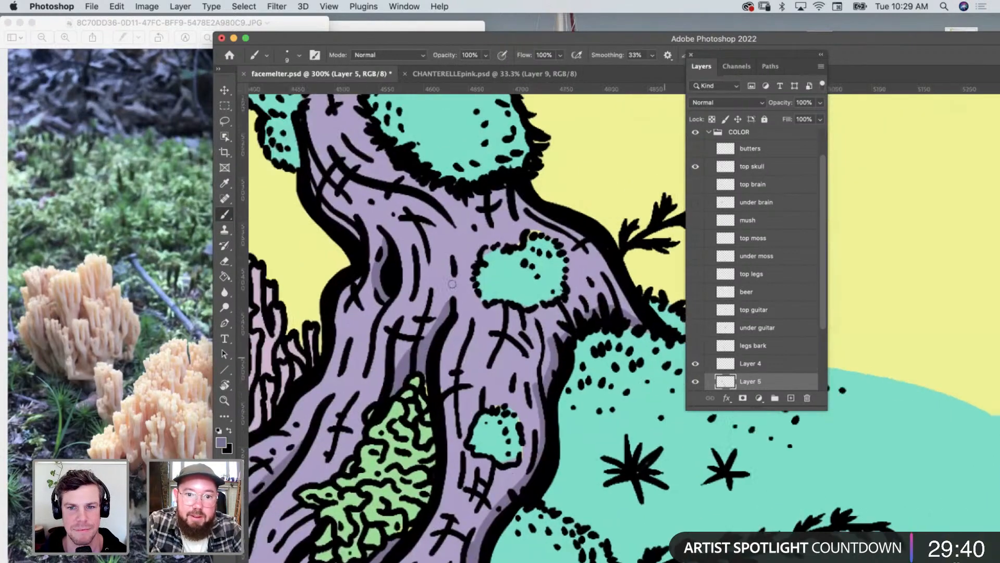
{"action": "mouse_move", "coordinate": [427, 194]}
{"action": "left_mouse_down"}
{"action": "mouse_move", "coordinate": [487, 214]}
{"action": "mouse_move", "coordinate": [510, 206]}
{"action": "mouse_move", "coordinate": [451, 202]}
{"action": "left_mouse_up"}
{"action": "scroll", "coordinate": [521, 328], "scroll_direction": "up", "scroll_amount": 6}
{"action": "scroll", "coordinate": [521, 329], "scroll_direction": "left", "scroll_amount": 2}
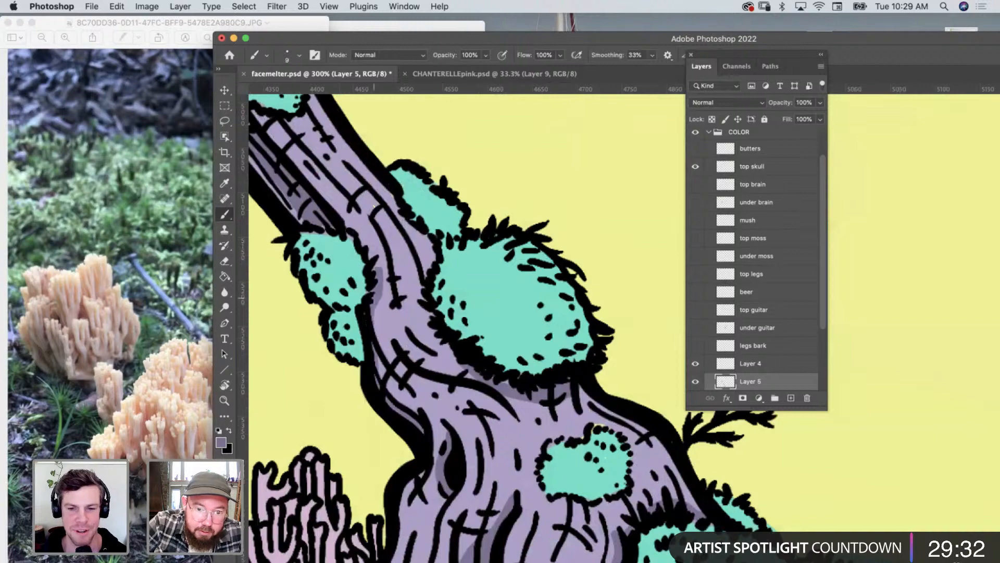
Sample the pale lavender of the shelf mushrooms and brush highlights down the narrow upper trunk between the moss clumps.
{"action": "scroll", "coordinate": [365, 245], "scroll_direction": "up", "scroll_amount": 3}
{"action": "key", "text": "i"}
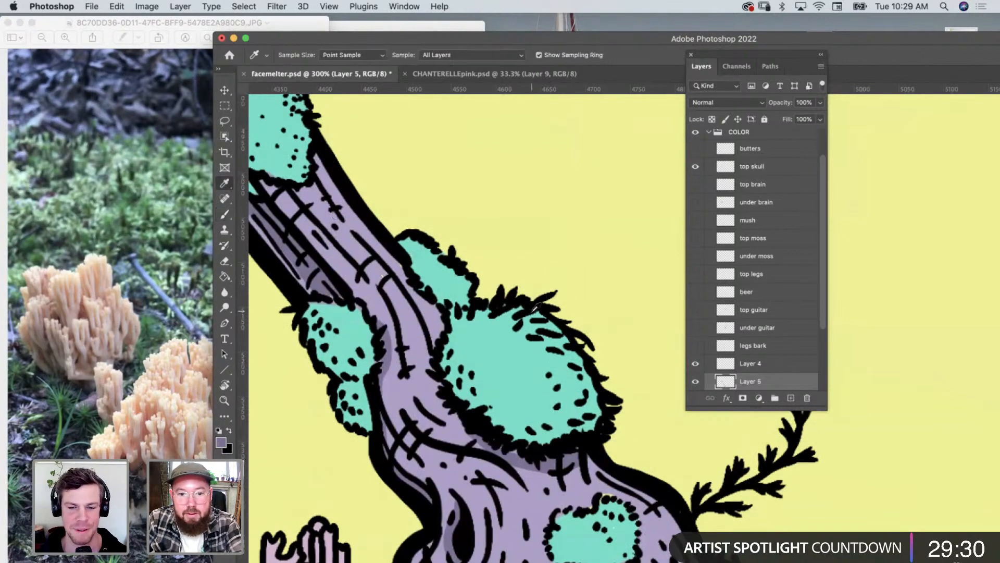
{"action": "scroll", "coordinate": [534, 307], "scroll_direction": "up", "scroll_amount": 10}
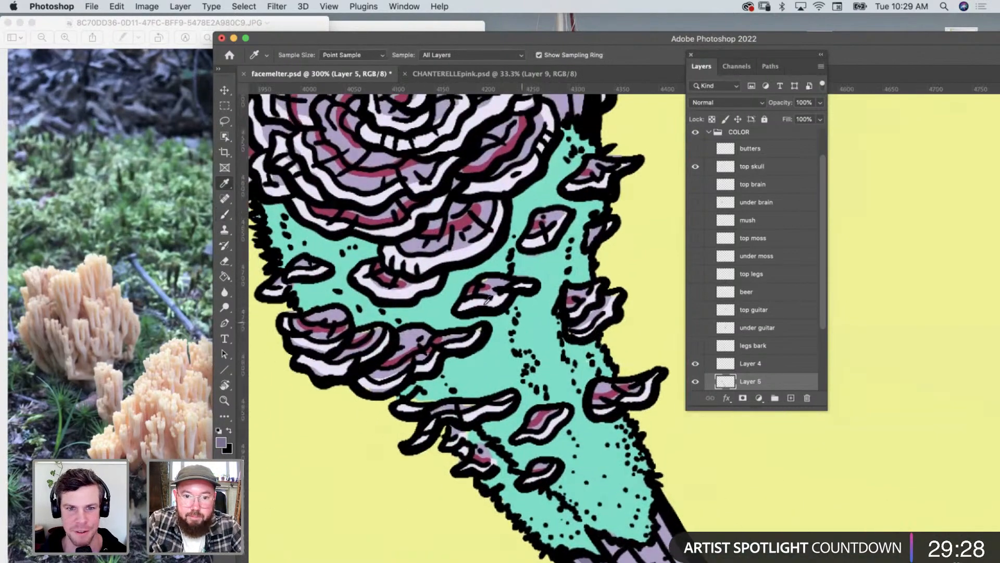
{"action": "left_click", "coordinate": [464, 253]}
{"action": "scroll", "coordinate": [469, 281], "scroll_direction": "down", "scroll_amount": 10}
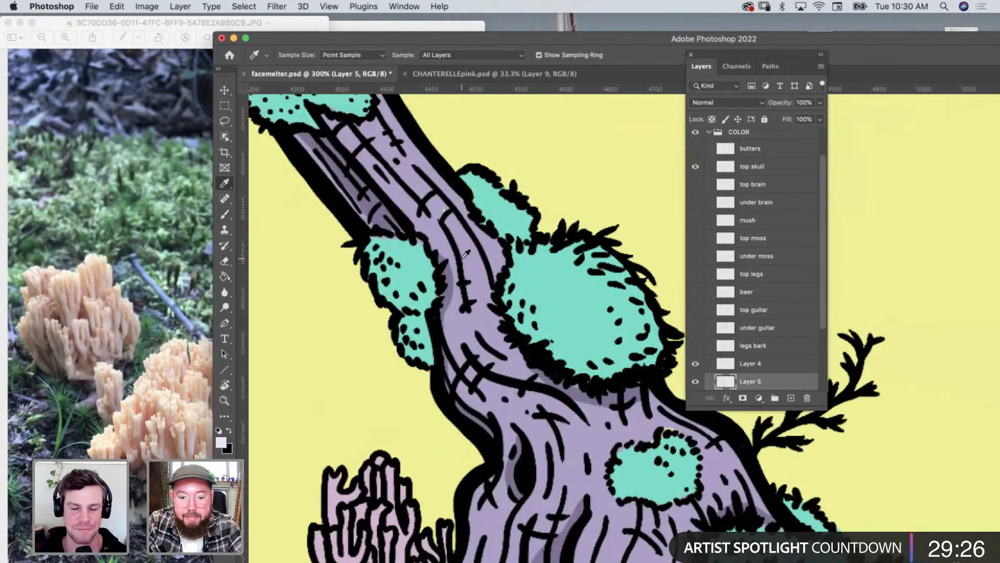
{"action": "key", "text": "b"}
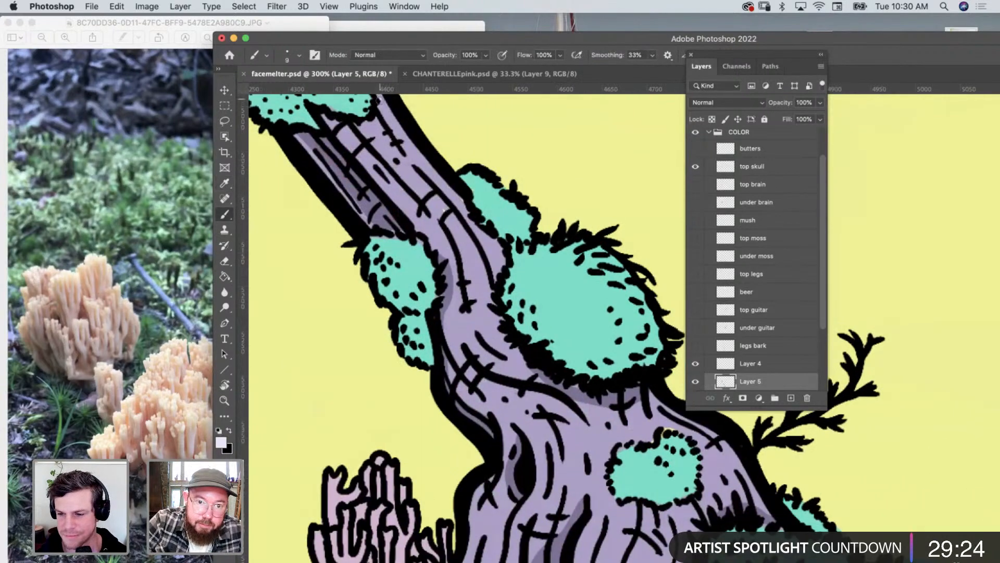
{"action": "mouse_move", "coordinate": [378, 96]}
{"action": "left_mouse_down"}
{"action": "mouse_move", "coordinate": [469, 214]}
{"action": "mouse_move", "coordinate": [491, 278]}
{"action": "left_mouse_up"}
{"action": "scroll", "coordinate": [493, 338], "scroll_direction": "down", "scroll_amount": 5}
{"action": "scroll", "coordinate": [484, 313], "scroll_direction": "right", "scroll_amount": 3}
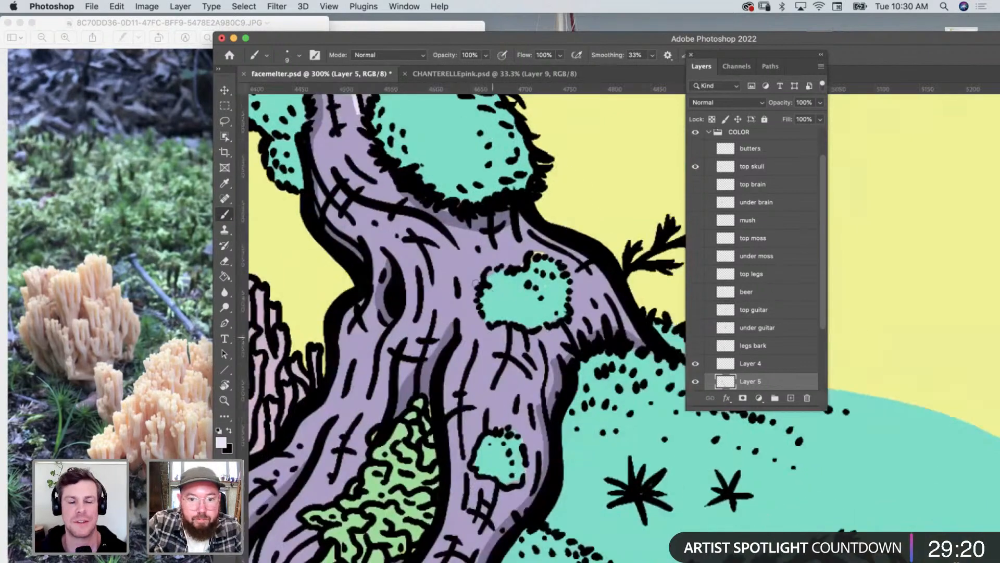
Paint pale lavender highlights on the trunk's bend below the small moss clumps and along its right shoulder.
{"action": "mouse_move", "coordinate": [327, 140]}
{"action": "left_mouse_down"}
{"action": "mouse_move", "coordinate": [365, 192]}
{"action": "mouse_move", "coordinate": [402, 202]}
{"action": "left_mouse_up"}
{"action": "mouse_move", "coordinate": [525, 223]}
{"action": "left_mouse_down"}
{"action": "mouse_move", "coordinate": [600, 276]}
{"action": "mouse_move", "coordinate": [643, 341]}
{"action": "left_mouse_up"}
{"action": "scroll", "coordinate": [574, 328], "scroll_direction": "down", "scroll_amount": 5}
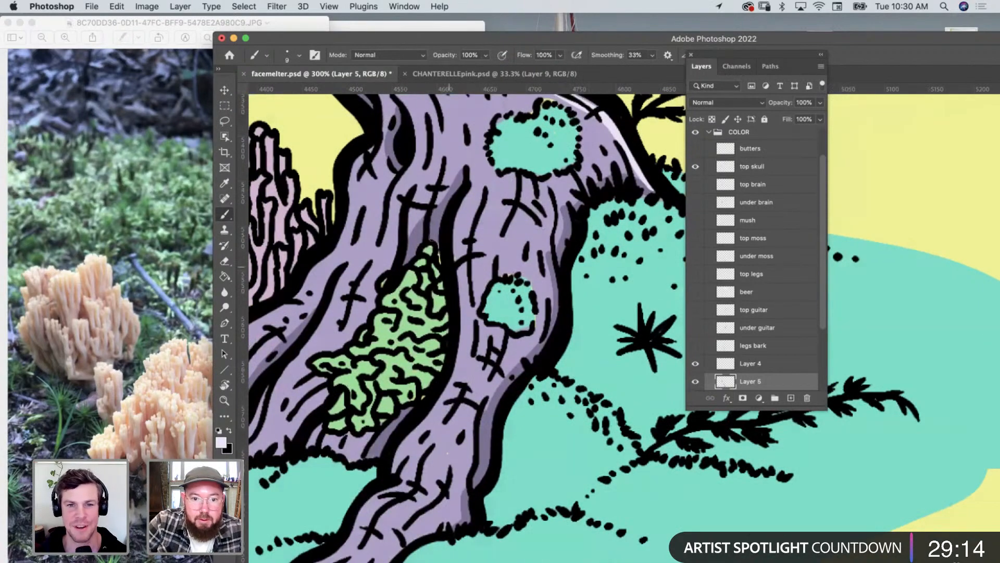
Paint pale lavender highlights along the front root beside the green growth and down the upper edges of the left roots.
{"action": "mouse_move", "coordinate": [471, 166]}
{"action": "left_mouse_down"}
{"action": "mouse_move", "coordinate": [458, 258]}
{"action": "mouse_move", "coordinate": [465, 323]}
{"action": "mouse_move", "coordinate": [436, 404]}
{"action": "left_mouse_up"}
{"action": "scroll", "coordinate": [556, 197], "scroll_direction": "left", "scroll_amount": 4}
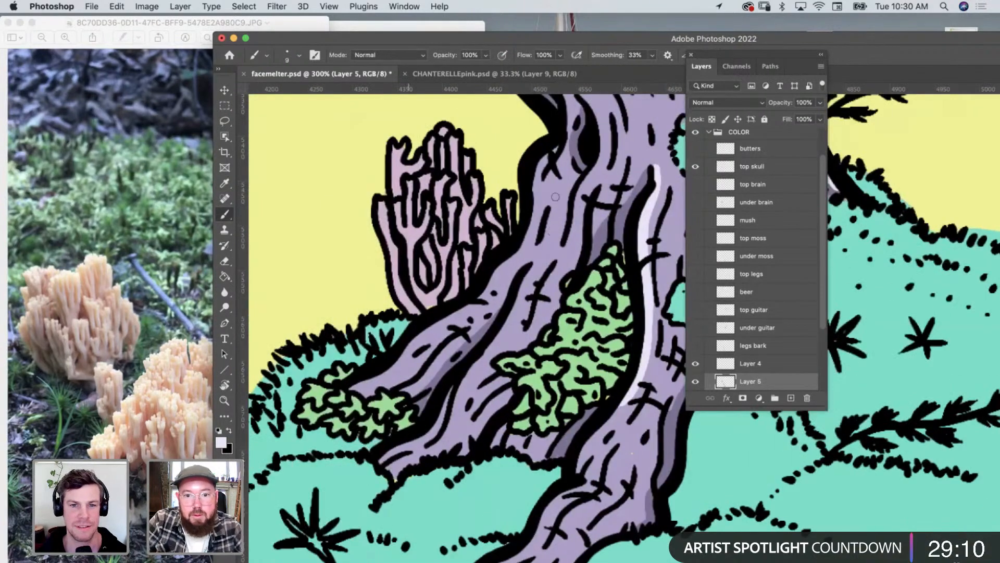
{"action": "mouse_move", "coordinate": [541, 159]}
{"action": "left_mouse_down"}
{"action": "mouse_move", "coordinate": [525, 249]}
{"action": "mouse_move", "coordinate": [480, 307]}
{"action": "mouse_move", "coordinate": [456, 301]}
{"action": "mouse_move", "coordinate": [479, 304]}
{"action": "mouse_move", "coordinate": [396, 361]}
{"action": "mouse_move", "coordinate": [461, 312]}
{"action": "left_mouse_up"}
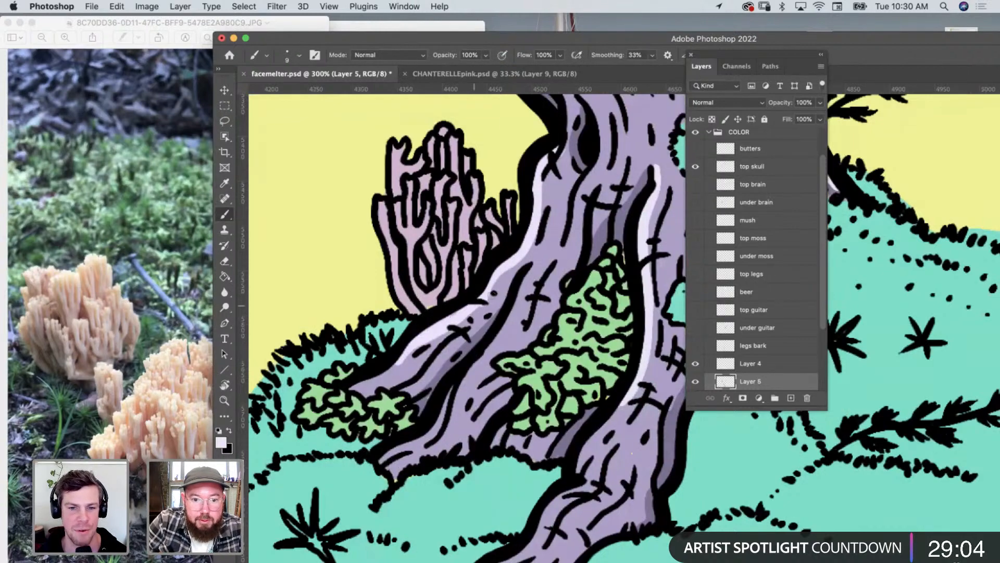
{"action": "mouse_move", "coordinate": [524, 276]}
{"action": "left_mouse_down"}
{"action": "mouse_move", "coordinate": [505, 328]}
{"action": "mouse_move", "coordinate": [444, 411]}
{"action": "mouse_move", "coordinate": [381, 464]}
{"action": "left_mouse_up"}
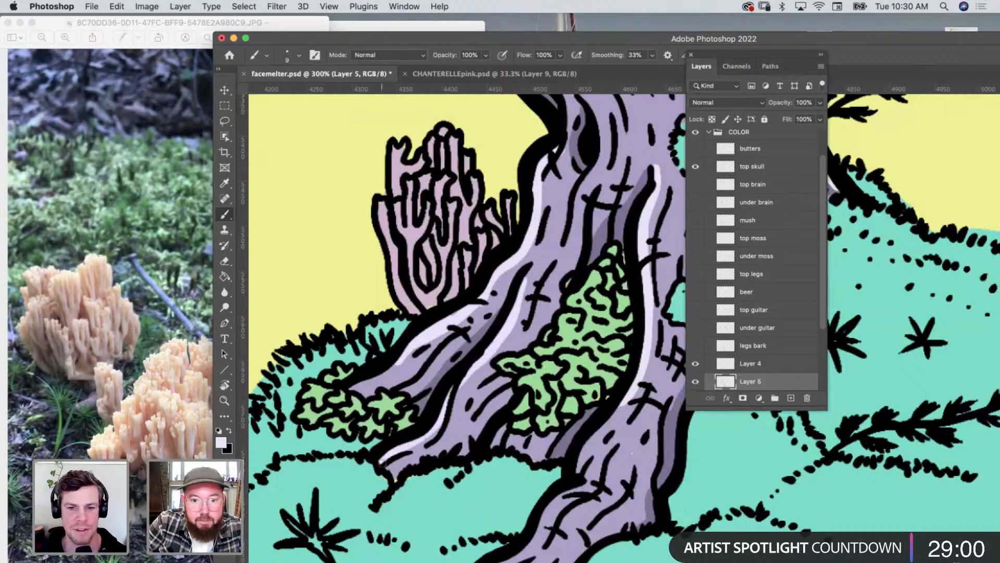
Add pale lavender highlights around the lower knothole and short strokes in the bark near the trunk's two moss patches.
{"action": "scroll", "coordinate": [370, 464], "scroll_direction": "up", "scroll_amount": 3}
{"action": "scroll", "coordinate": [370, 464], "scroll_direction": "right", "scroll_amount": 3}
{"action": "scroll", "coordinate": [619, 328], "scroll_direction": "up", "scroll_amount": 3}
{"action": "scroll", "coordinate": [619, 328], "scroll_direction": "right", "scroll_amount": 3}
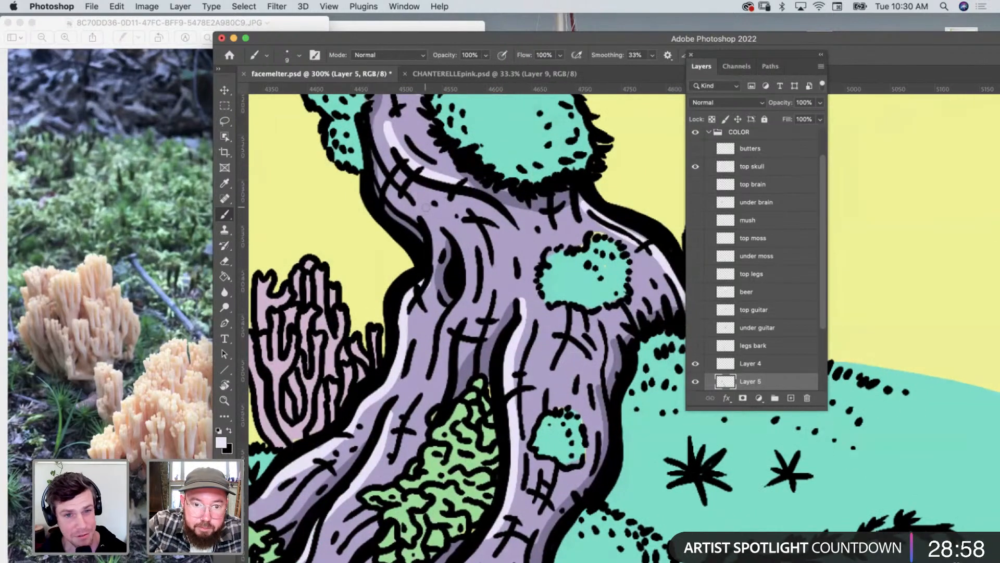
{"action": "mouse_move", "coordinate": [426, 207]}
{"action": "left_mouse_down"}
{"action": "mouse_move", "coordinate": [468, 251]}
{"action": "mouse_move", "coordinate": [472, 289]}
{"action": "mouse_move", "coordinate": [432, 380]}
{"action": "left_mouse_up"}
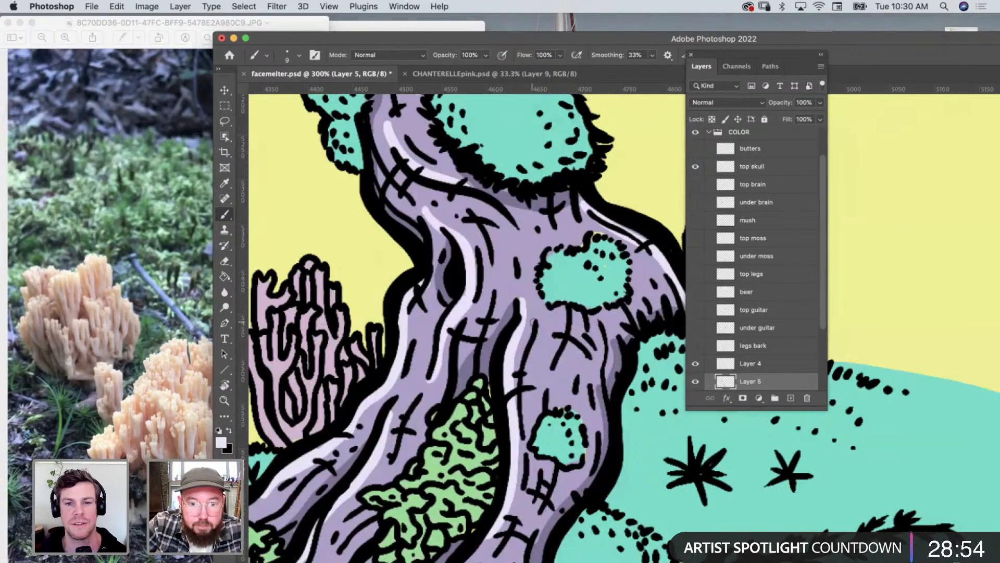
{"action": "left_click_drag", "start_coordinate": [524, 240], "coordinate": [518, 357]}
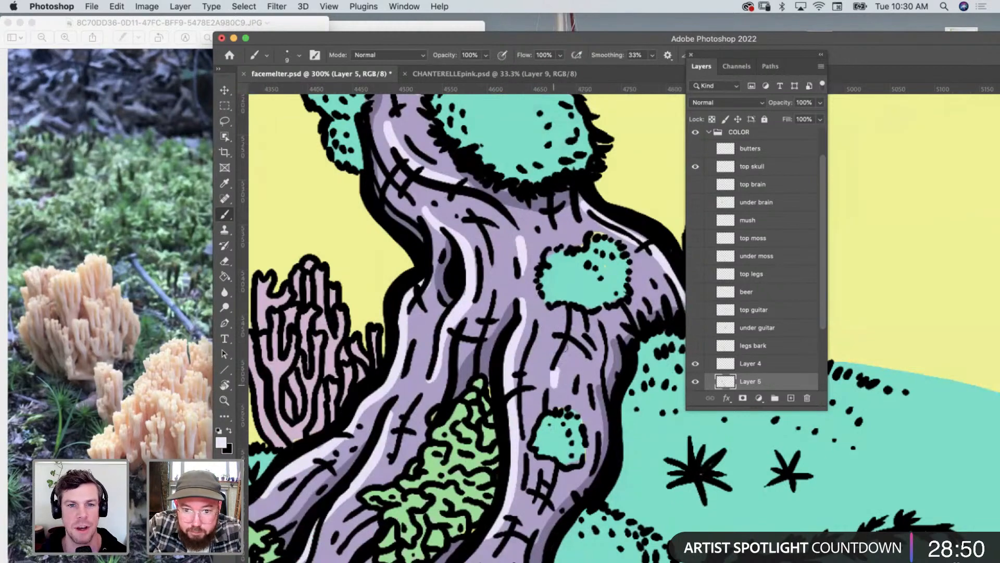
Sample the ground's teal, enlarge the window to fill the screen, and choose a darker teal as the foreground color.
{"action": "key", "text": "z"}
{"action": "left_click", "coordinate": [542, 409], "text": "alt"}
{"action": "left_click", "coordinate": [542, 409], "text": "alt"}
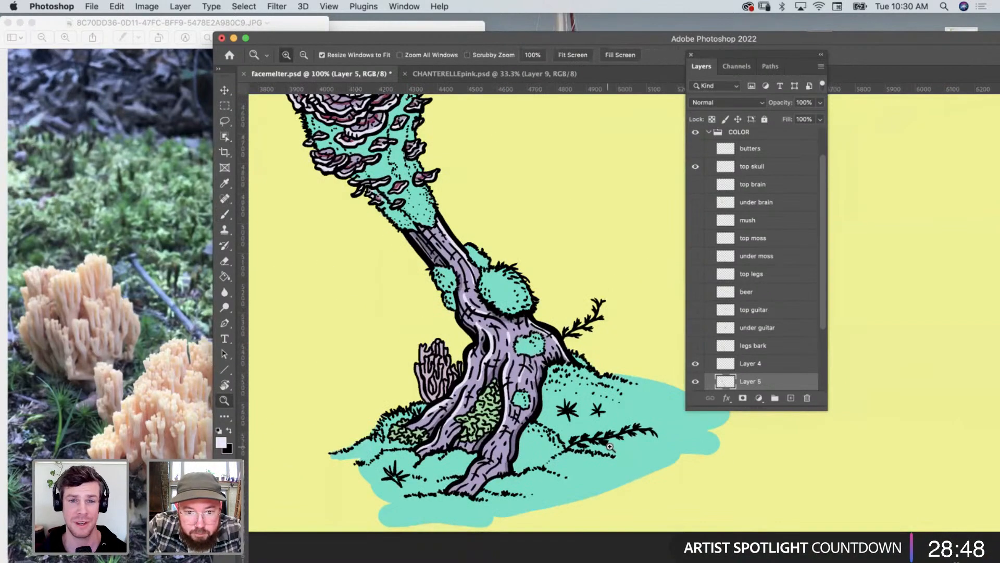
{"action": "left_click", "coordinate": [603, 441]}
{"action": "scroll", "coordinate": [602, 441], "scroll_direction": "down", "scroll_amount": 2}
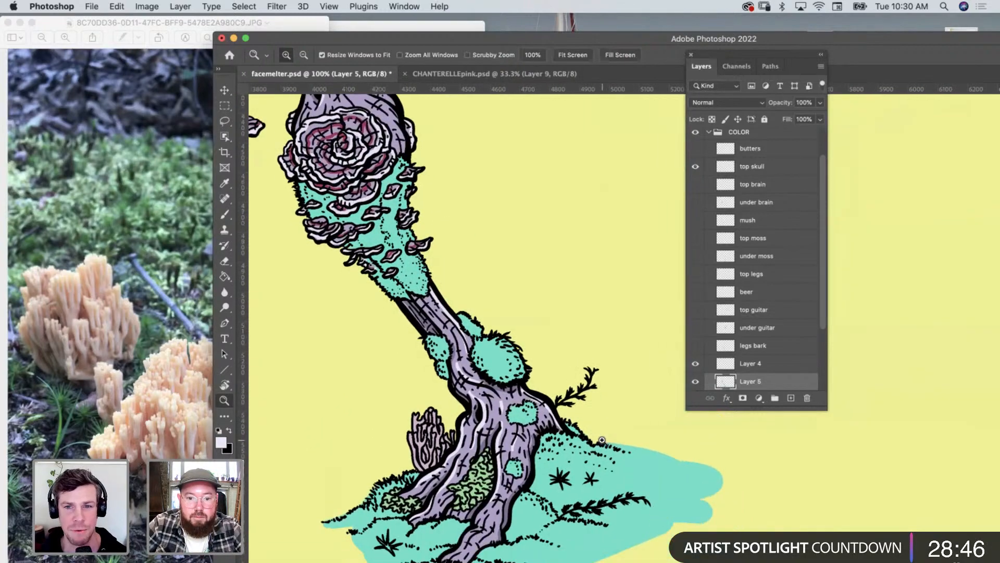
{"action": "key", "text": "i"}
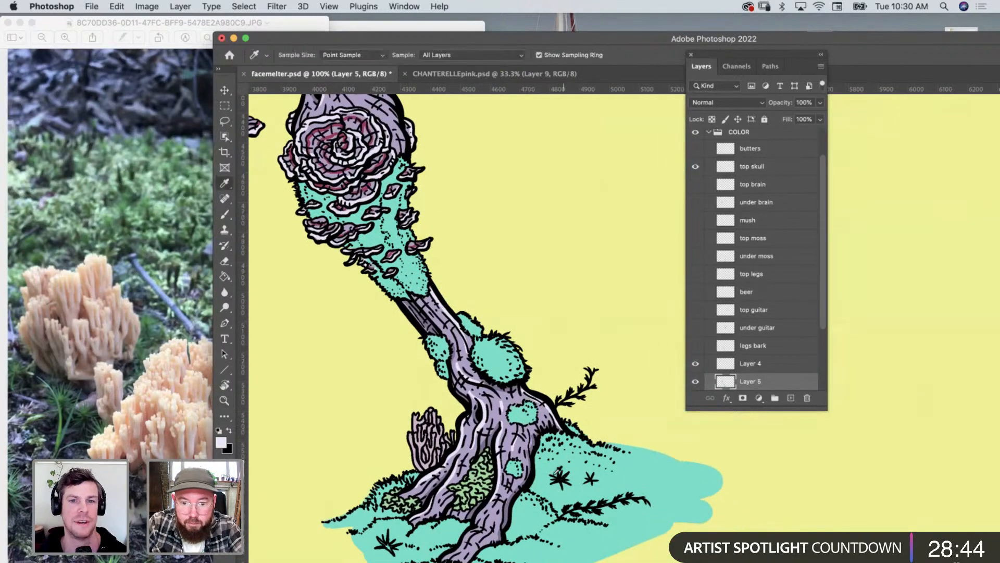
{"action": "left_click", "coordinate": [541, 478]}
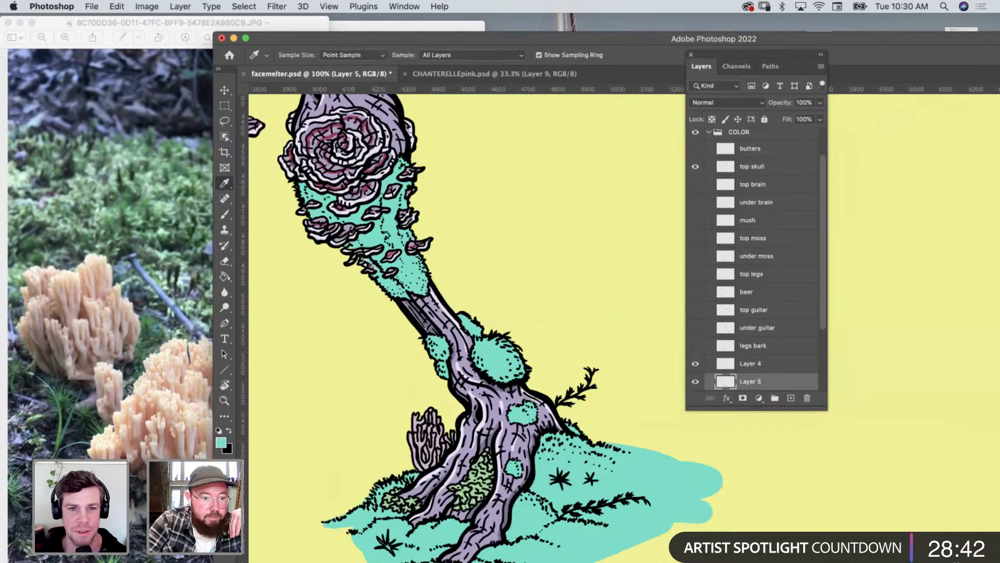
{"action": "double_click", "coordinate": [836, 38]}
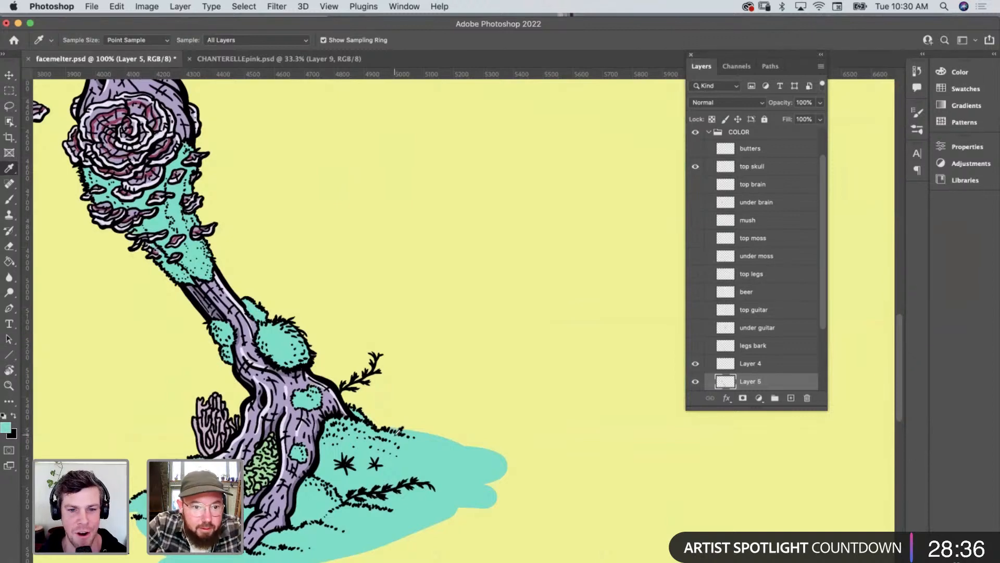
{"action": "left_click", "coordinate": [6, 428]}
{"action": "left_click_drag", "start_coordinate": [410, 286], "coordinate": [430, 287]}
{"action": "left_click", "coordinate": [617, 230]}
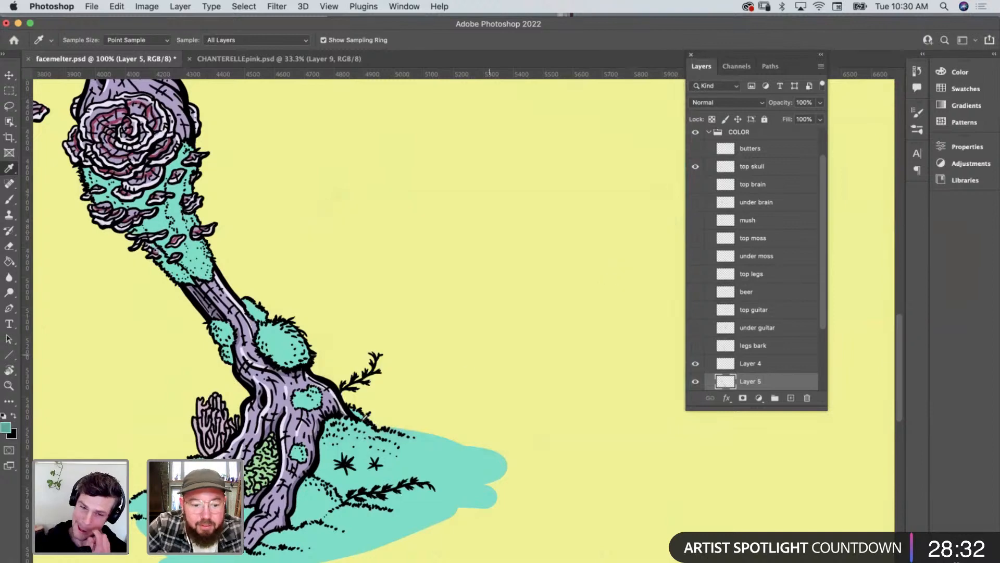
Paint darker teal shadows on the ground beside and below the front root with the brush enlarged to size 20.
{"action": "key", "text": "z"}
{"action": "left_click", "coordinate": [358, 434]}
{"action": "scroll", "coordinate": [382, 429], "scroll_direction": "down", "scroll_amount": 5}
{"action": "scroll", "coordinate": [382, 428], "scroll_direction": "left", "scroll_amount": 4}
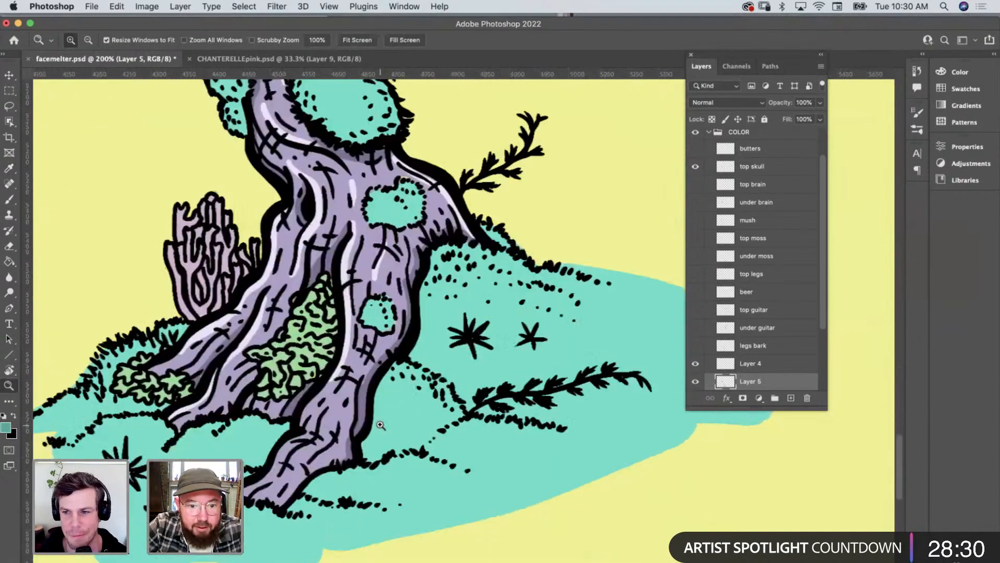
{"action": "key", "text": "b"}
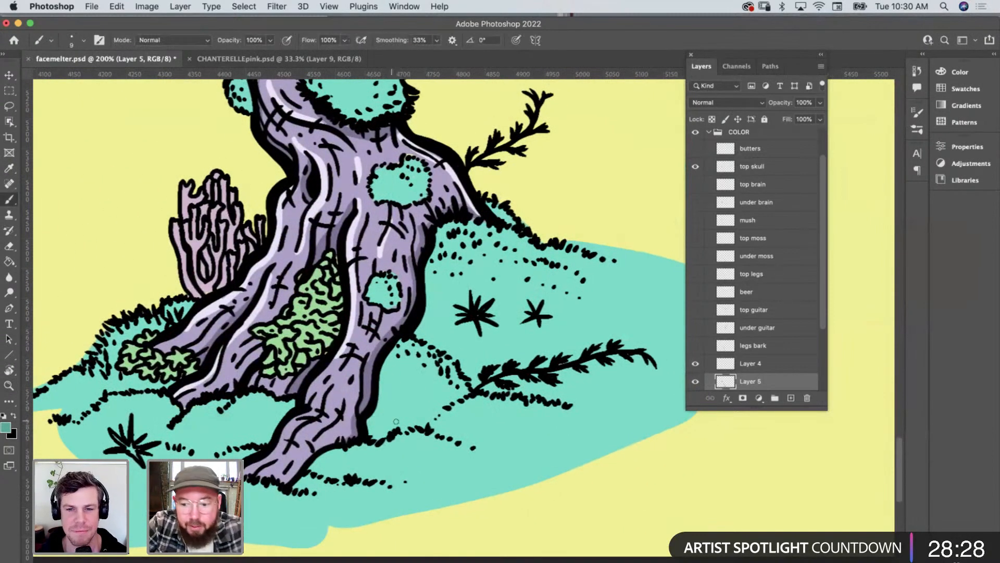
{"action": "key", "text": "bracketright"}
{"action": "key", "text": "bracketright"}
{"action": "mouse_move", "coordinate": [367, 422]}
{"action": "left_mouse_down"}
{"action": "mouse_move", "coordinate": [395, 427]}
{"action": "mouse_move", "coordinate": [465, 389]}
{"action": "left_mouse_up"}
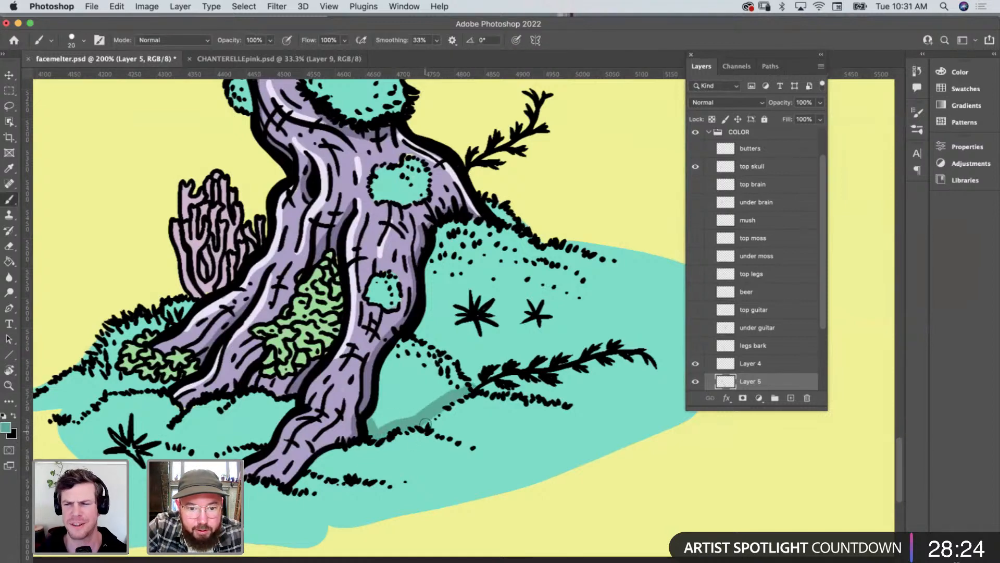
{"action": "left_click_drag", "start_coordinate": [426, 422], "coordinate": [485, 448]}
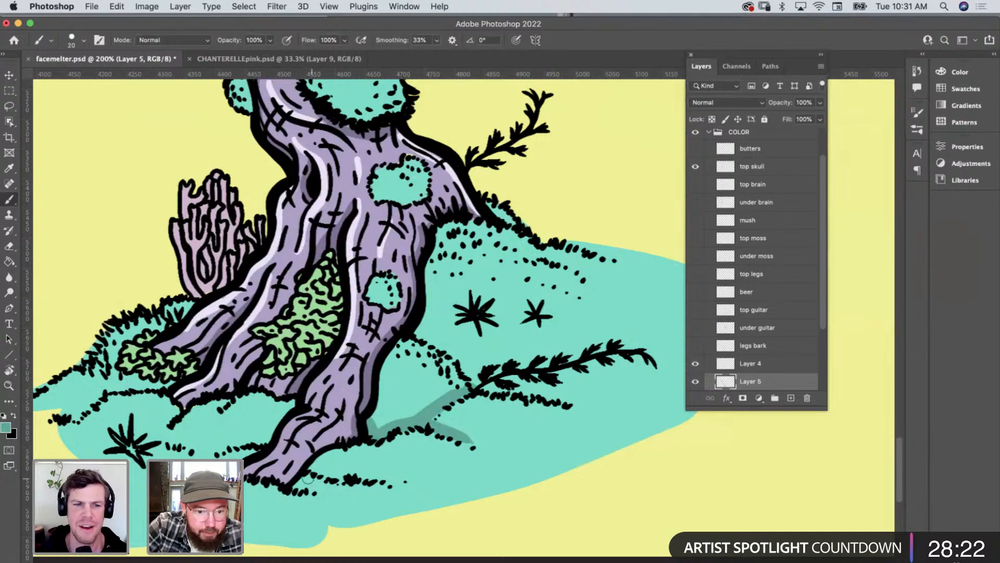
{"action": "left_click_drag", "start_coordinate": [295, 485], "coordinate": [364, 483]}
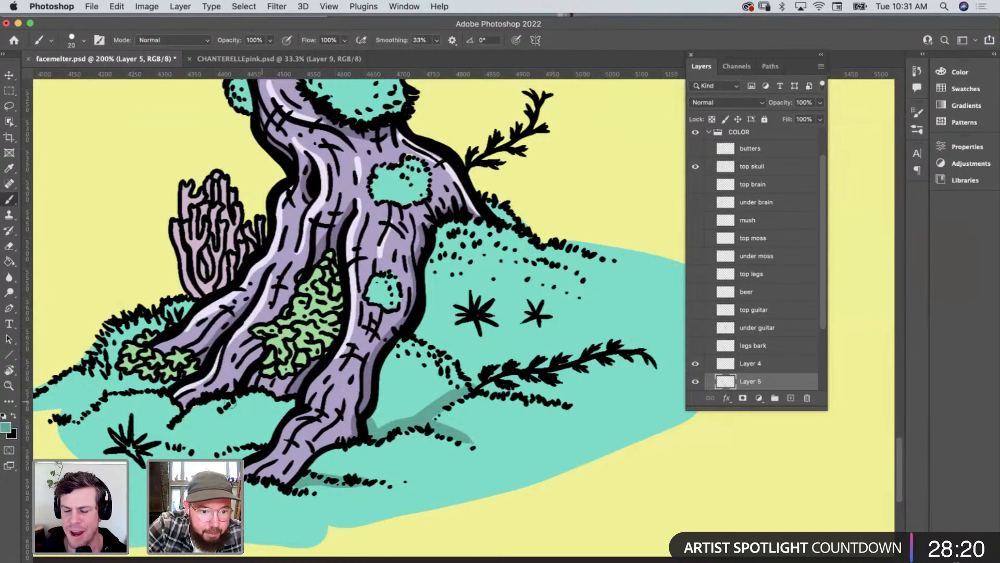
Paint darker teal shadows below the right grassy ridge, along the trunk's right side, and on the ground under the left roots.
{"action": "mouse_move", "coordinate": [428, 275]}
{"action": "left_mouse_down"}
{"action": "mouse_move", "coordinate": [443, 232]}
{"action": "mouse_move", "coordinate": [485, 229]}
{"action": "mouse_move", "coordinate": [599, 268]}
{"action": "left_mouse_up"}
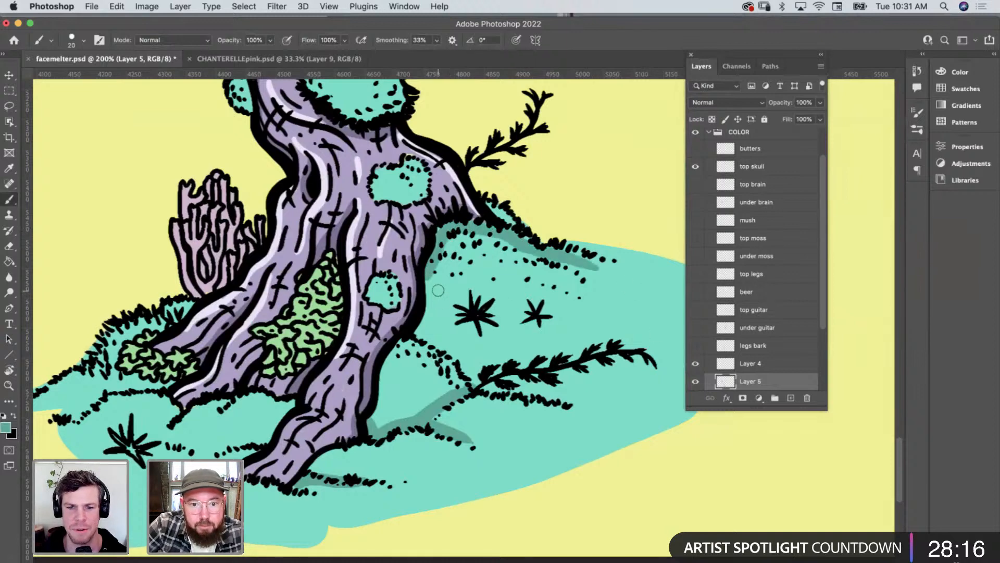
{"action": "left_click_drag", "start_coordinate": [431, 268], "coordinate": [425, 333]}
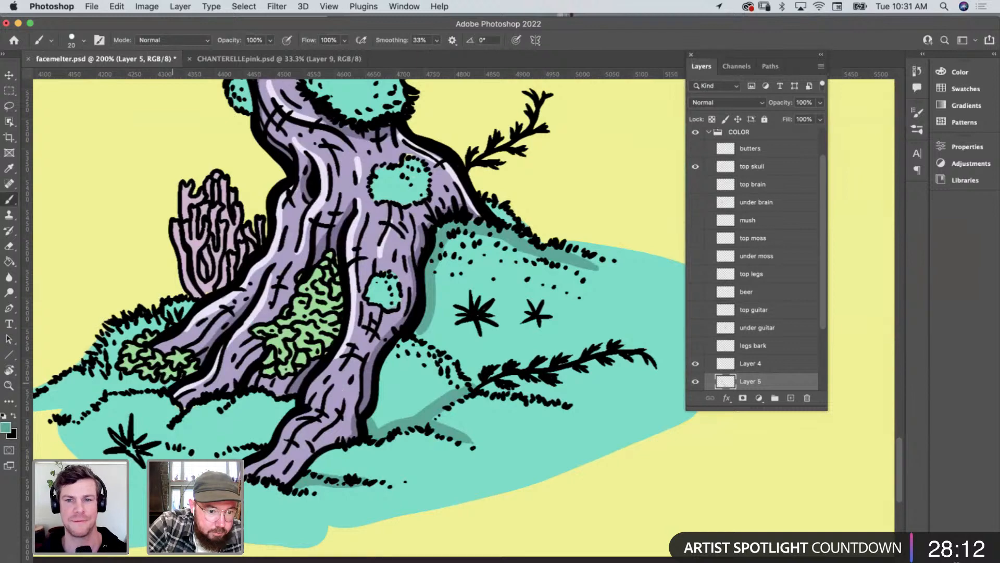
{"action": "left_click_drag", "start_coordinate": [172, 384], "coordinate": [112, 384]}
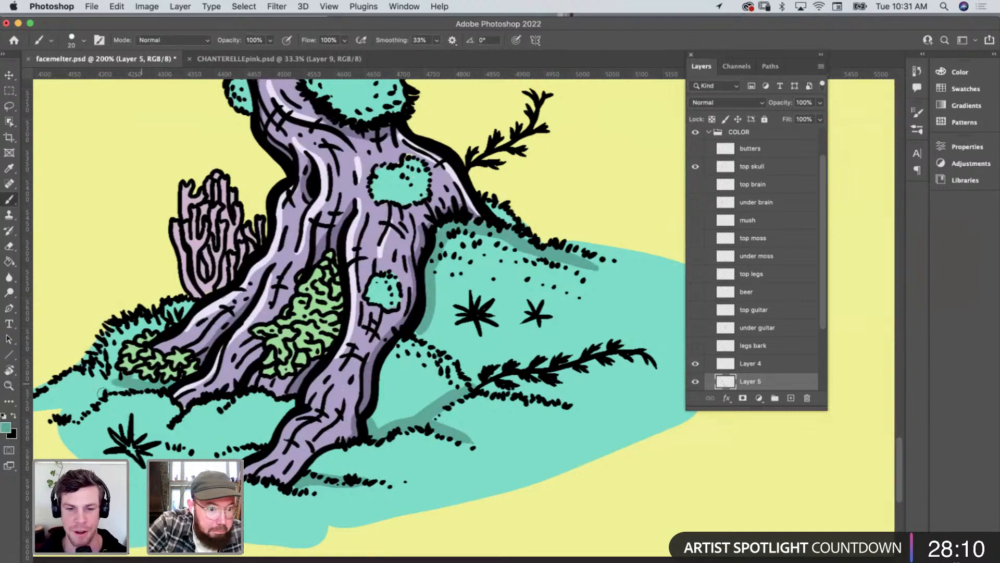
{"action": "left_click_drag", "start_coordinate": [174, 412], "coordinate": [159, 422]}
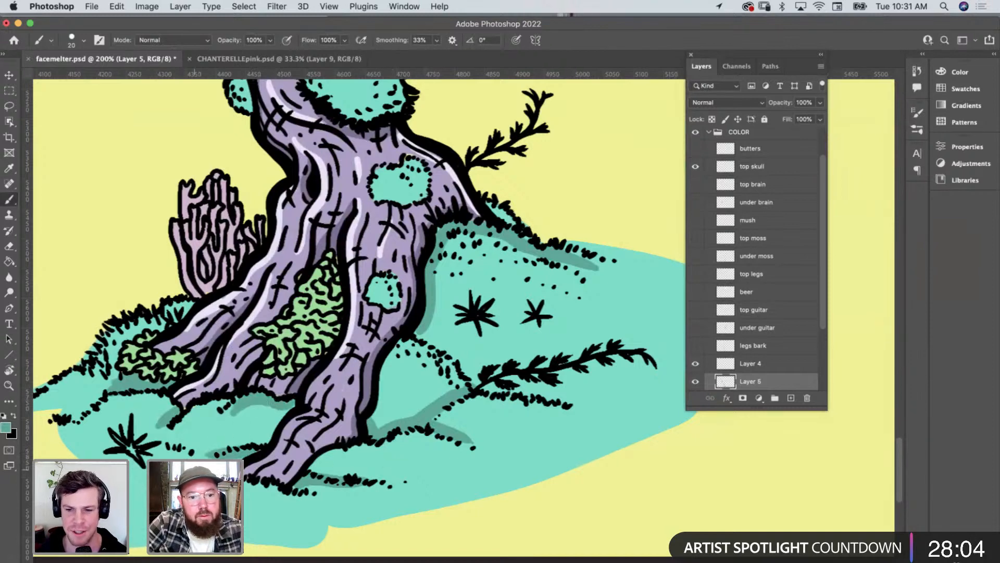
Sample the ground's darker shadow teal, reduce the brush to size 7, and stipple shadow dots below the grassy ridge beside the trunk.
{"action": "left_click", "coordinate": [438, 410], "text": "alt"}
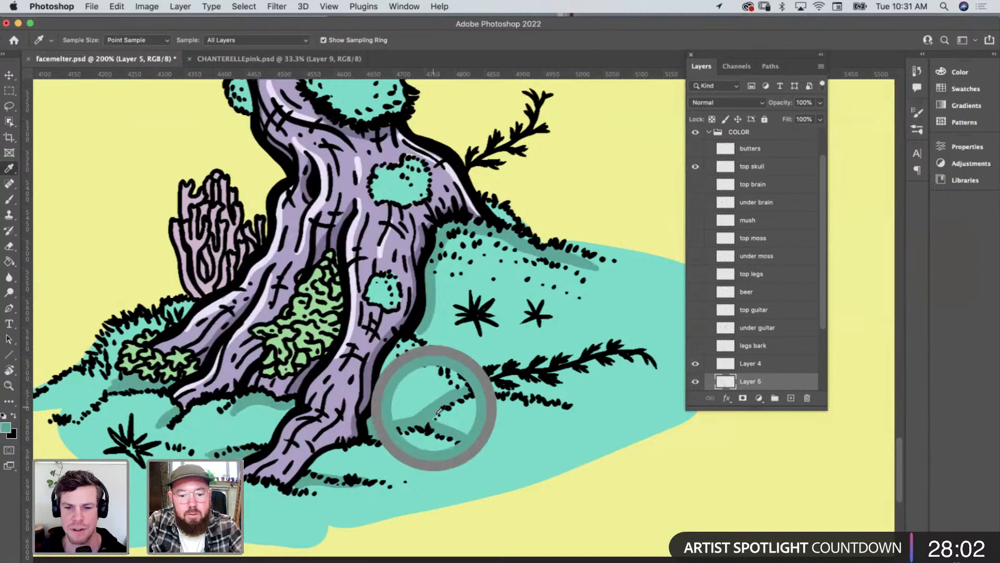
{"action": "key", "text": "bracketleft"}
{"action": "key", "text": "bracketleft"}
{"action": "key", "text": "bracketleft"}
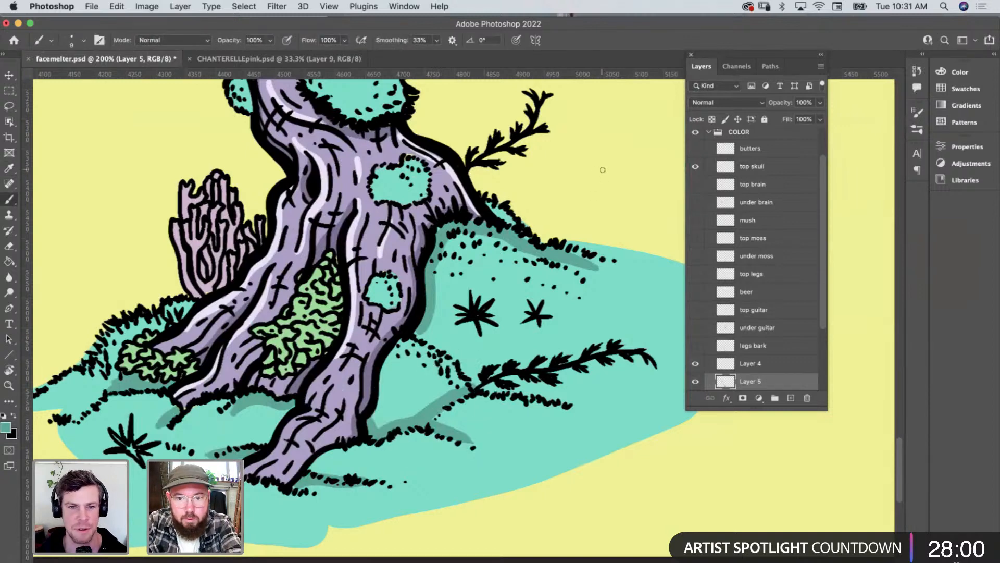
{"action": "key", "text": "bracketleft"}
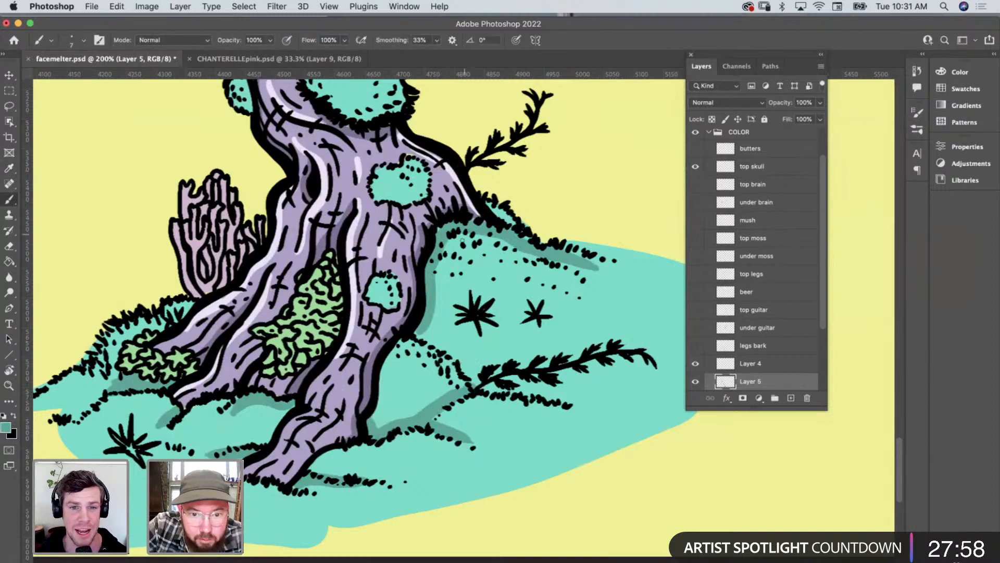
{"action": "left_click", "coordinate": [450, 254]}
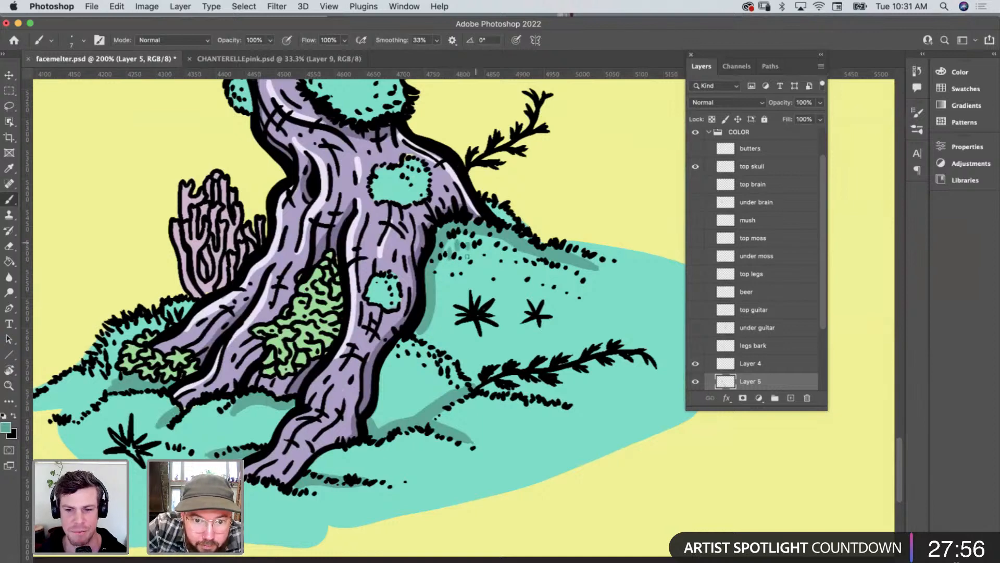
{"action": "left_click", "coordinate": [472, 250]}
{"action": "left_click", "coordinate": [480, 251]}
{"action": "left_click", "coordinate": [487, 256]}
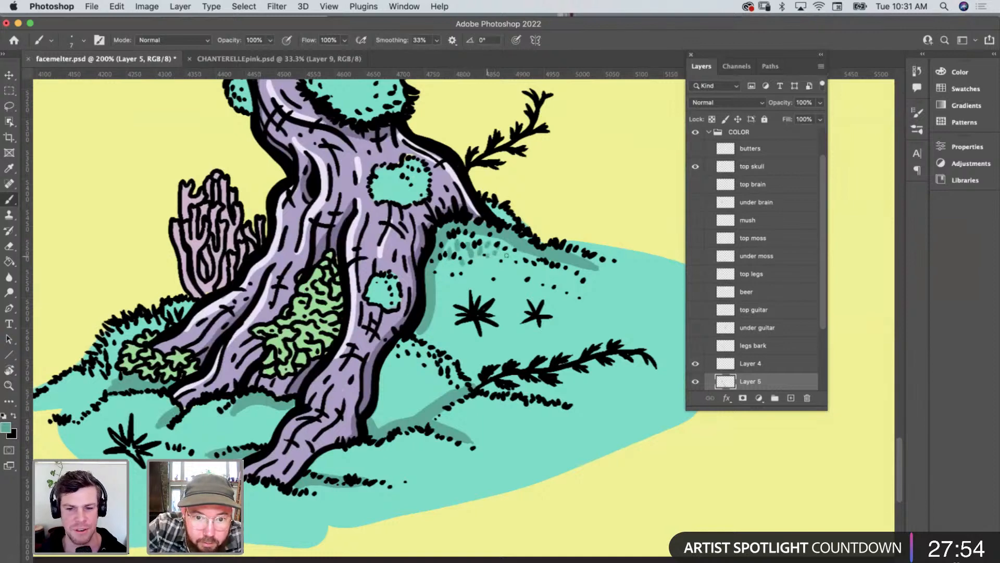
{"action": "left_click", "coordinate": [443, 289]}
{"action": "left_click", "coordinate": [442, 277]}
{"action": "left_click", "coordinate": [446, 262]}
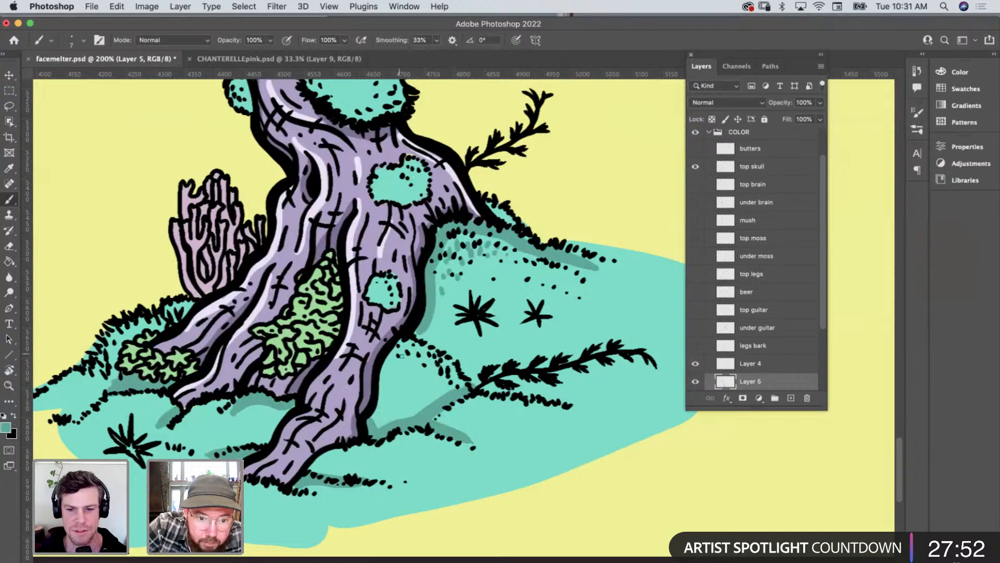
Stipple darker teal dots on the small mound beside the front root, extending into the shadow near the leafy sprig.
{"action": "left_click", "coordinate": [395, 360]}
{"action": "left_click", "coordinate": [410, 359]}
{"action": "left_click", "coordinate": [420, 353]}
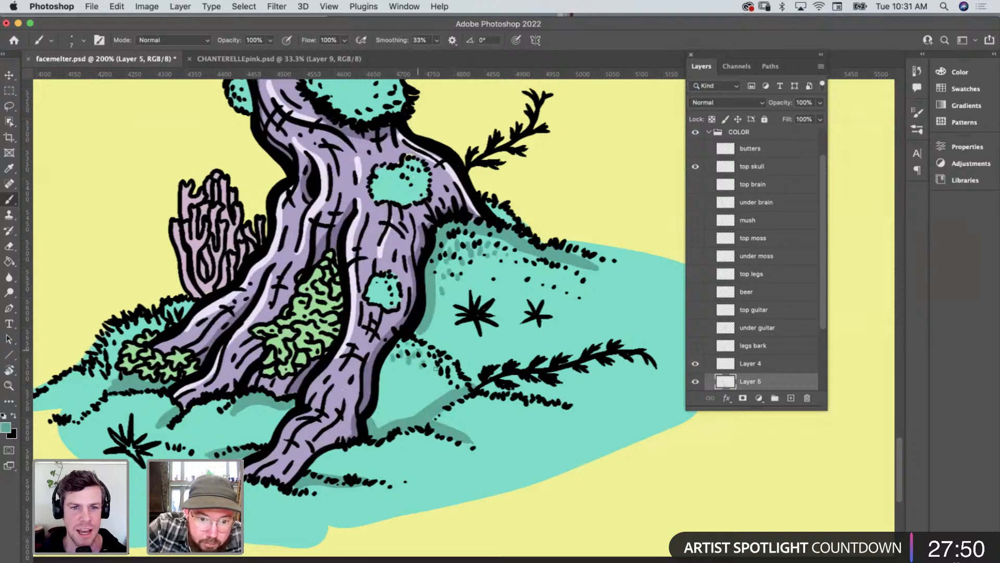
{"action": "left_click", "coordinate": [411, 366]}
{"action": "left_click", "coordinate": [383, 376]}
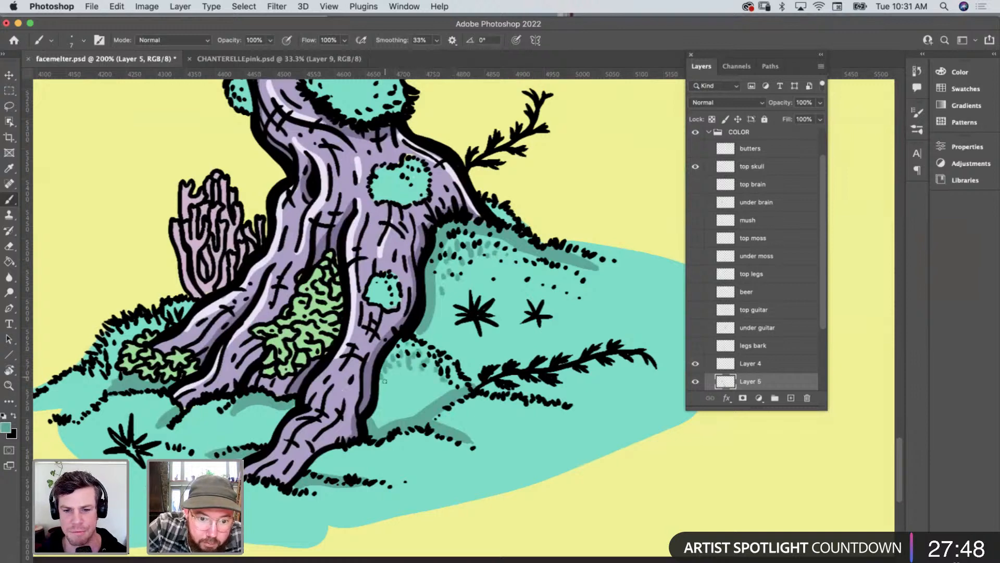
{"action": "left_click", "coordinate": [385, 395]}
{"action": "left_click", "coordinate": [380, 402]}
{"action": "left_click", "coordinate": [391, 379]}
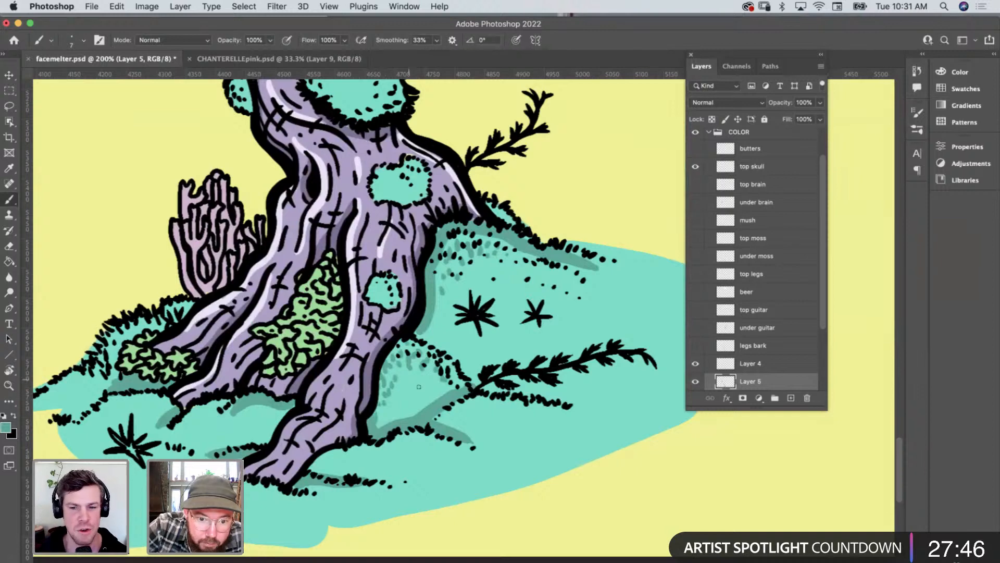
{"action": "left_click", "coordinate": [452, 412]}
{"action": "left_click", "coordinate": [465, 410]}
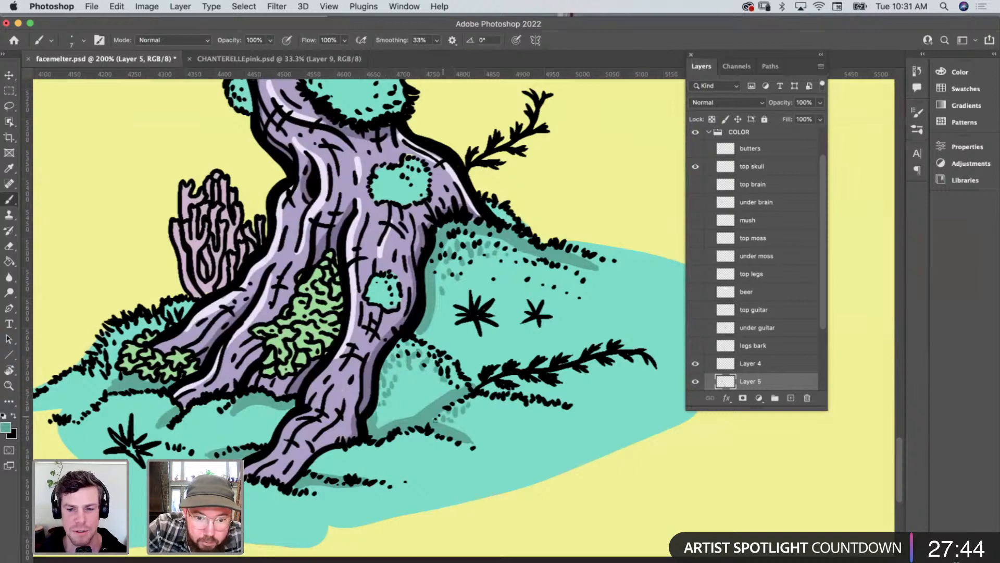
Stipple darker teal dots on the ground along the lower end of the front root.
{"action": "left_click", "coordinate": [319, 468]}
{"action": "left_click", "coordinate": [330, 456]}
{"action": "left_click", "coordinate": [333, 464]}
{"action": "left_click", "coordinate": [343, 461]}
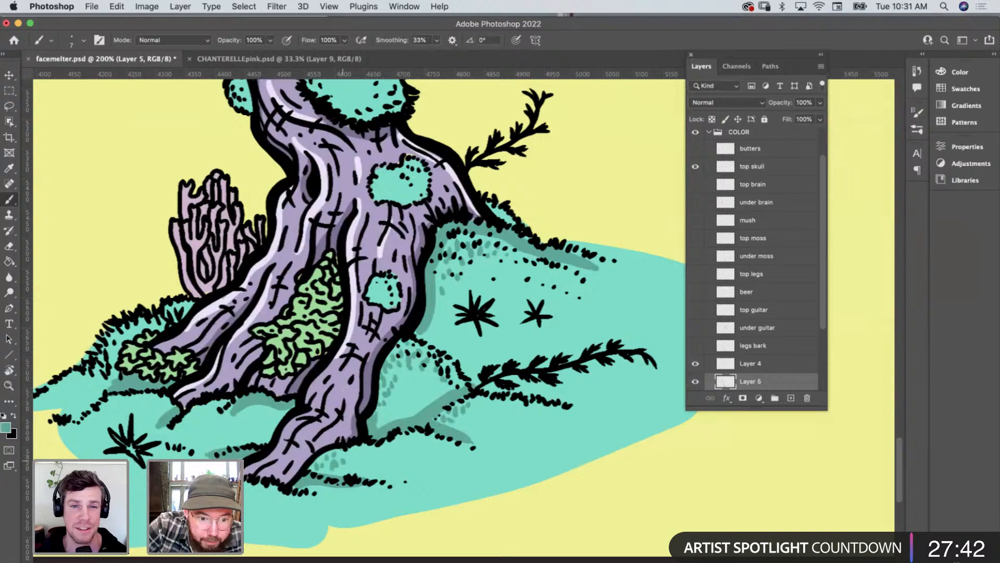
{"action": "left_click", "coordinate": [358, 458]}
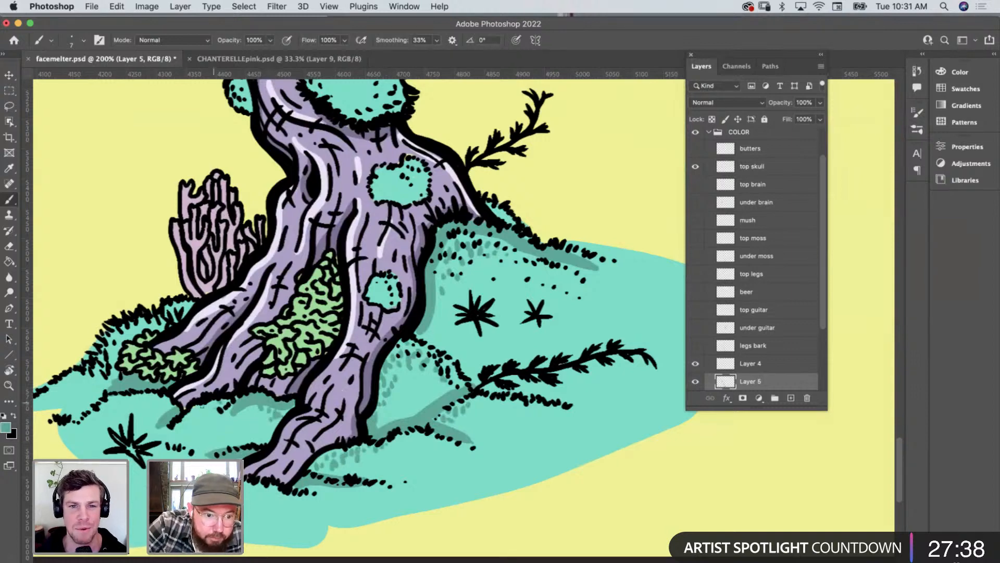
Stipple darker teal dots on the ground under the left roots and along the trunk's right side.
{"action": "left_click", "coordinate": [254, 423]}
{"action": "left_click", "coordinate": [267, 426]}
{"action": "left_click", "coordinate": [250, 412]}
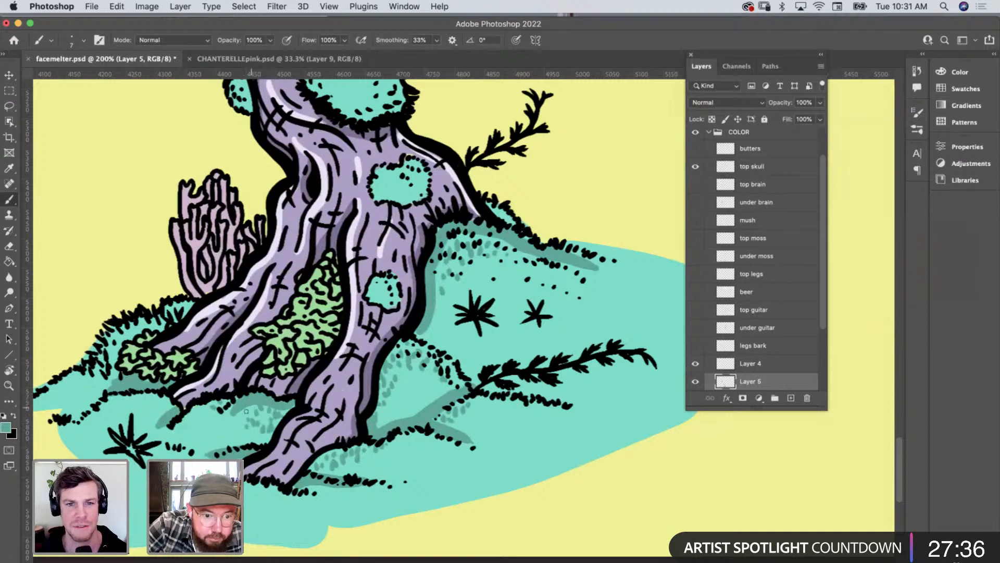
{"action": "left_click", "coordinate": [172, 411]}
{"action": "left_click", "coordinate": [161, 405]}
{"action": "left_click", "coordinate": [149, 401]}
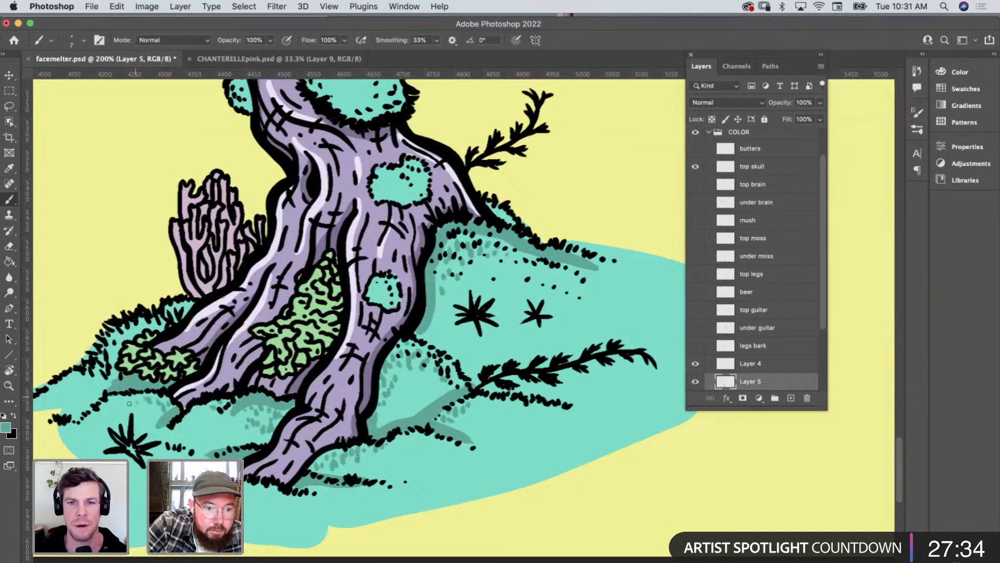
{"action": "left_click", "coordinate": [130, 403]}
{"action": "left_click", "coordinate": [154, 404]}
{"action": "left_click", "coordinate": [153, 402]}
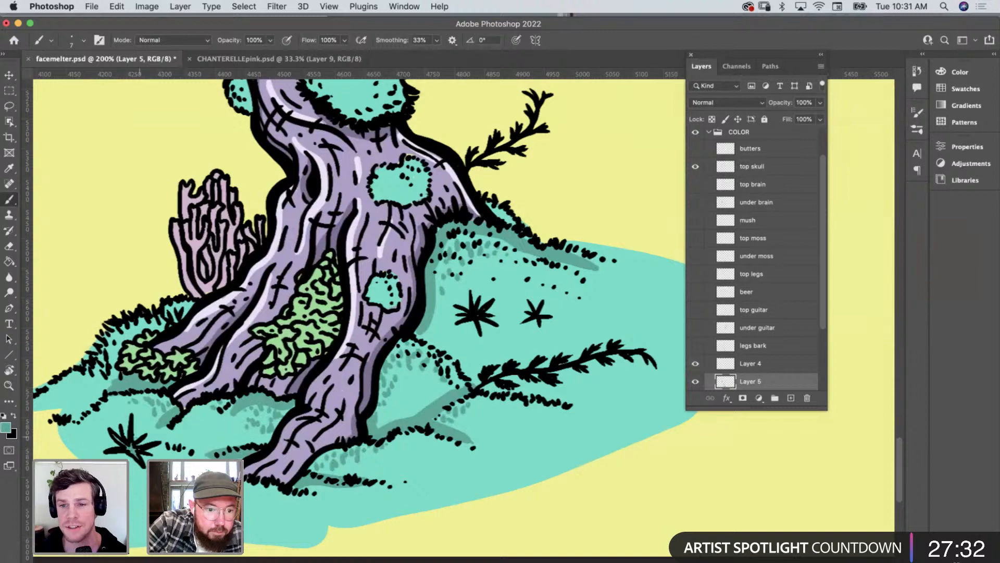
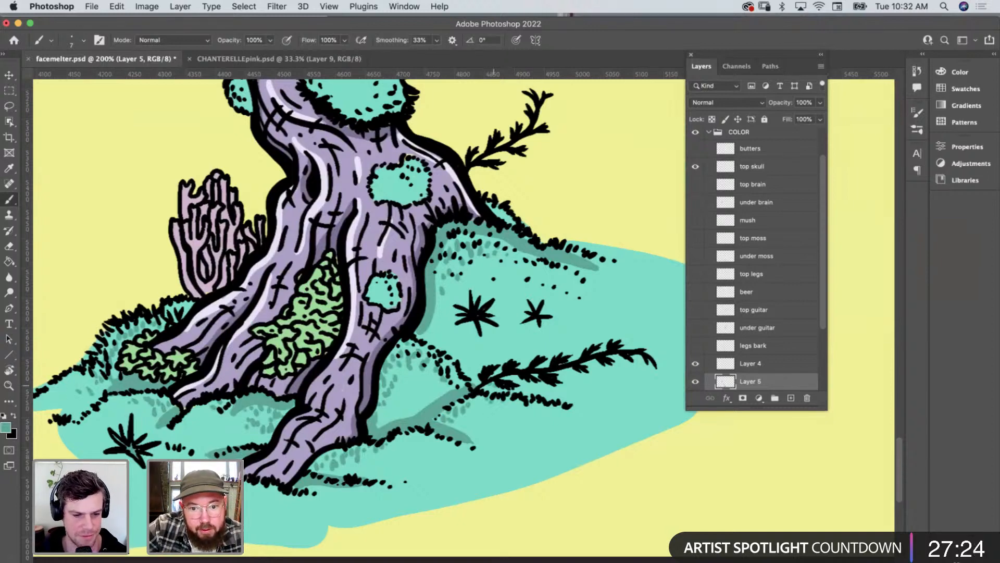
{"action": "left_click_drag", "start_coordinate": [421, 333], "coordinate": [447, 296]}
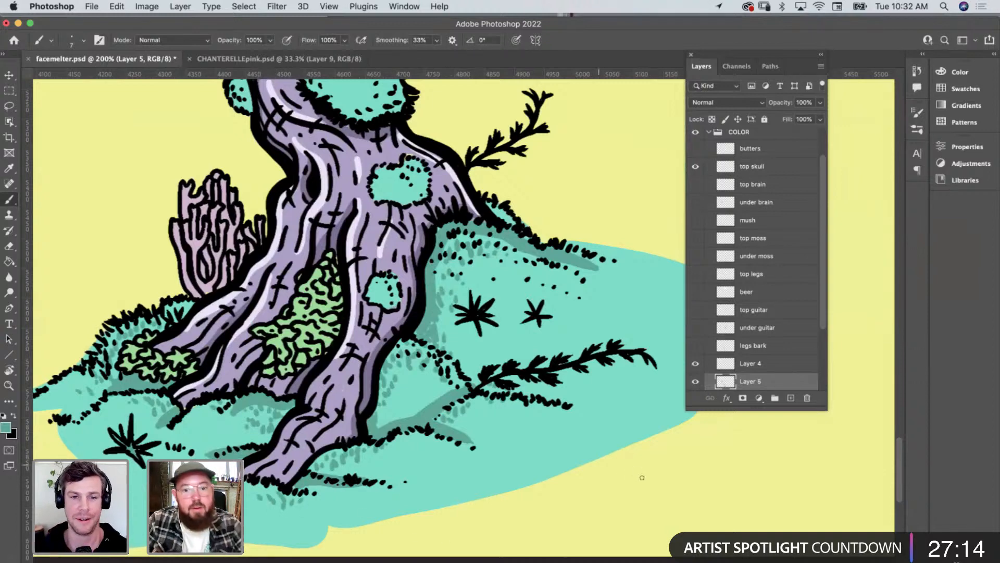
Sample the ground's teal, lighten the foreground color to #abefe1, and dot pale highlights across the mossy ground.
{"action": "key", "text": "i"}
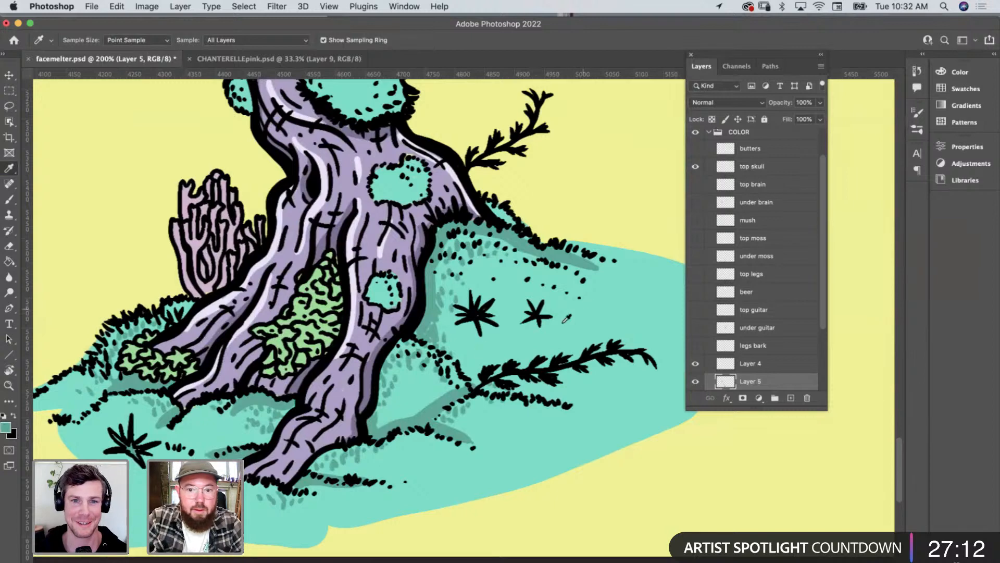
{"action": "left_click", "coordinate": [7, 427]}
{"action": "left_click", "coordinate": [395, 246]}
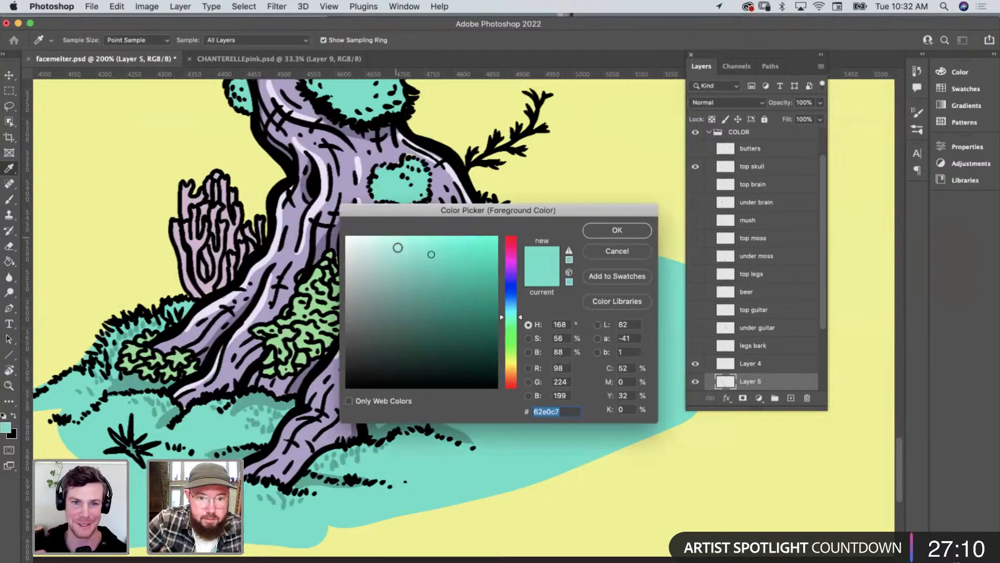
{"action": "left_click_drag", "start_coordinate": [394, 246], "coordinate": [389, 246]}
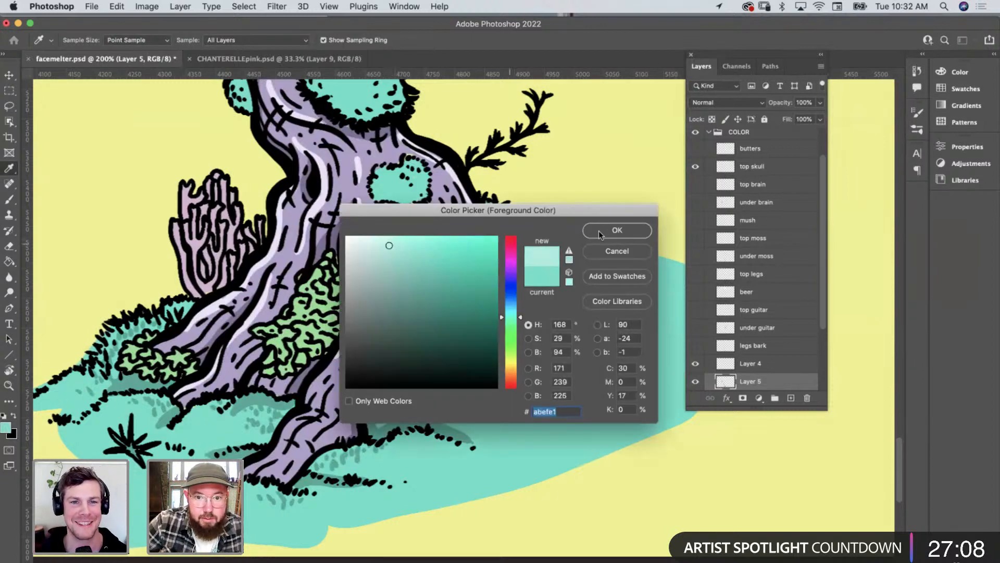
{"action": "left_click", "coordinate": [608, 239]}
{"action": "key", "text": "b"}
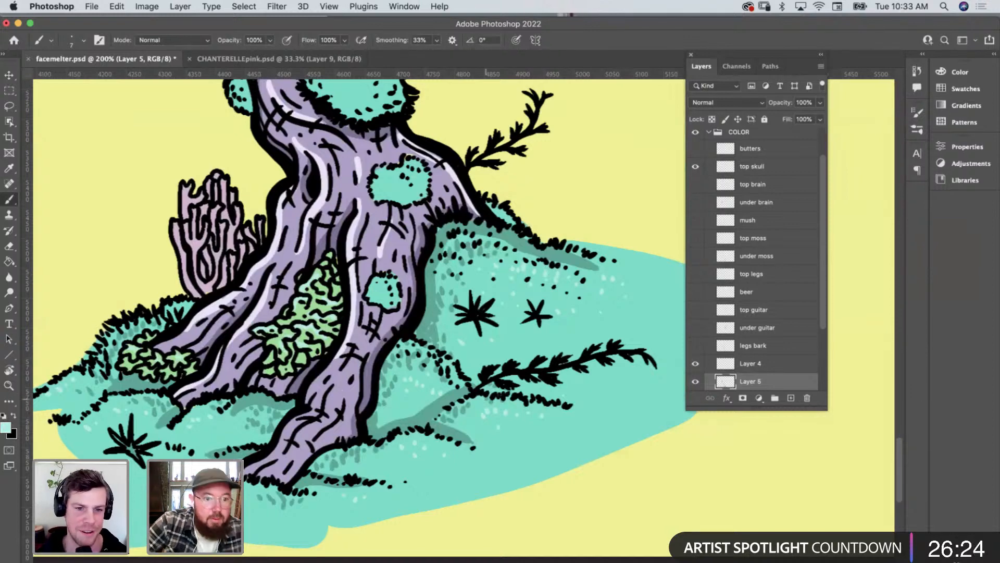
Sample the pink of the coral-like fungus beside the trunk and darken the foreground color to #af8fab.
{"action": "scroll", "coordinate": [549, 371], "scroll_direction": "up", "scroll_amount": 5}
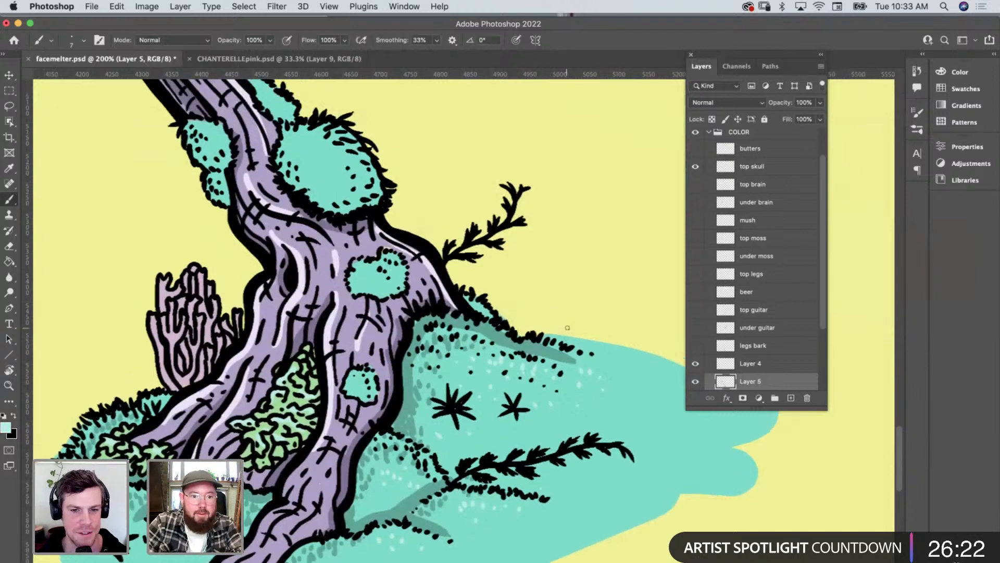
{"action": "key", "text": "i"}
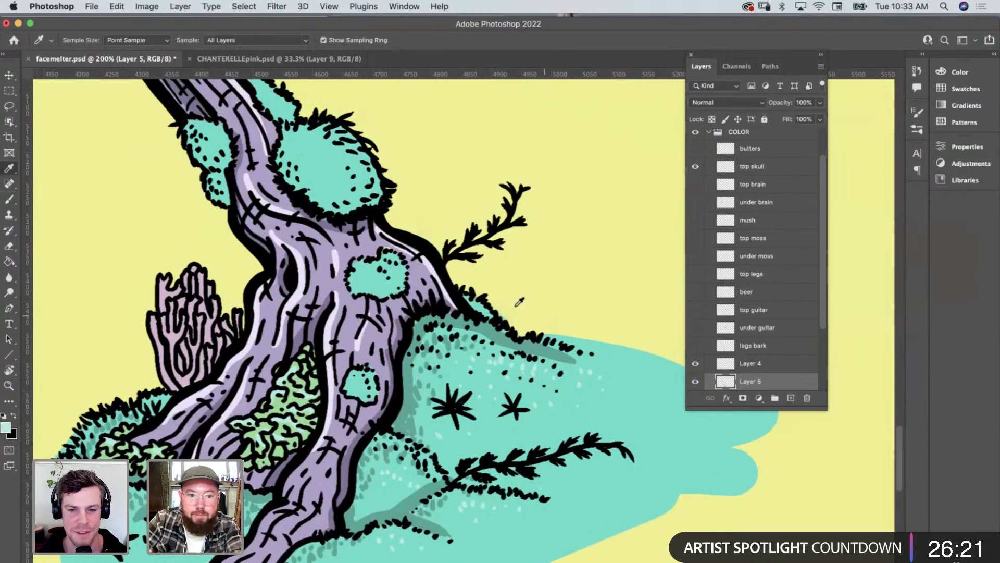
{"action": "left_click", "coordinate": [164, 351]}
{"action": "left_click", "coordinate": [7, 429]}
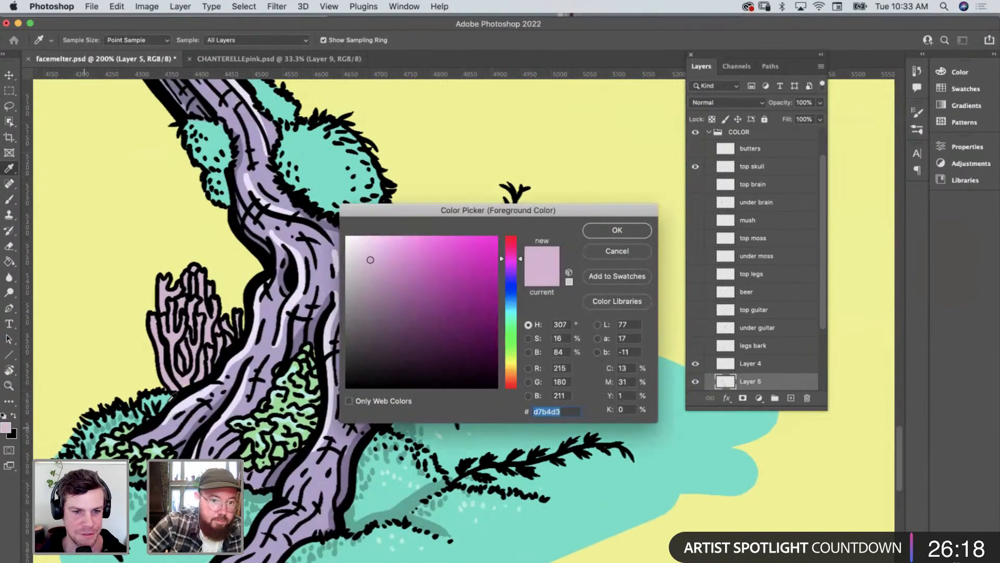
{"action": "left_click", "coordinate": [373, 283]}
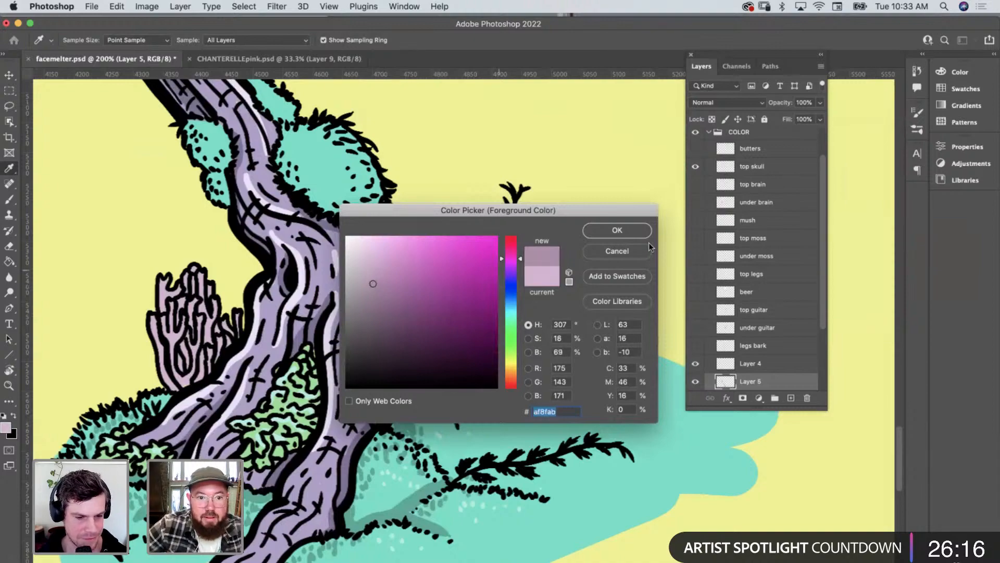
{"action": "left_click", "coordinate": [617, 231]}
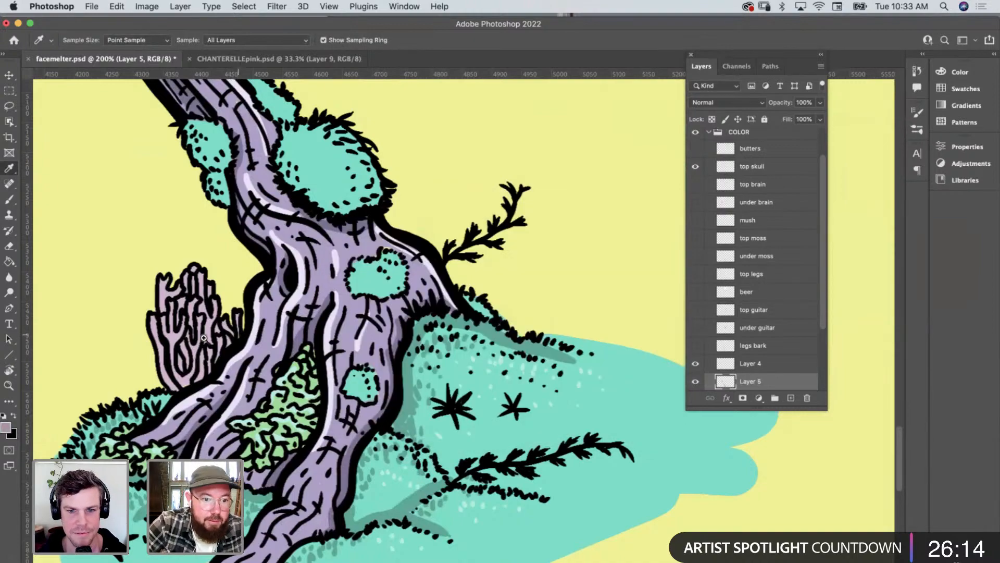
Darken the foreground color to #856e82 and paint shadows in the gaps between the coral-like fungus's branches.
{"action": "key", "text": "z"}
{"action": "left_click", "coordinate": [236, 348]}
{"action": "left_click", "coordinate": [235, 348]}
{"action": "key", "text": "b"}
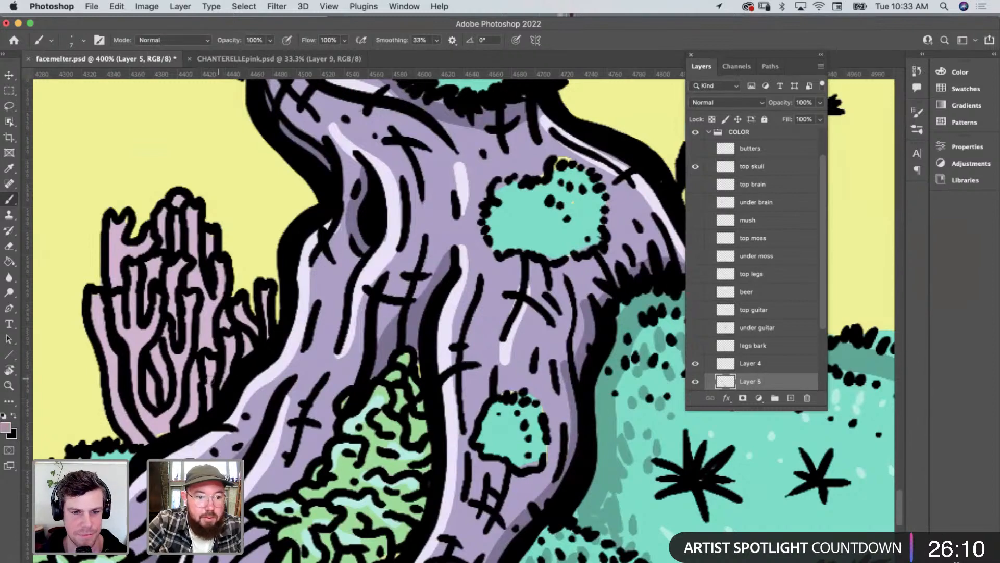
{"action": "left_click", "coordinate": [6, 427]}
{"action": "left_click", "coordinate": [372, 309]}
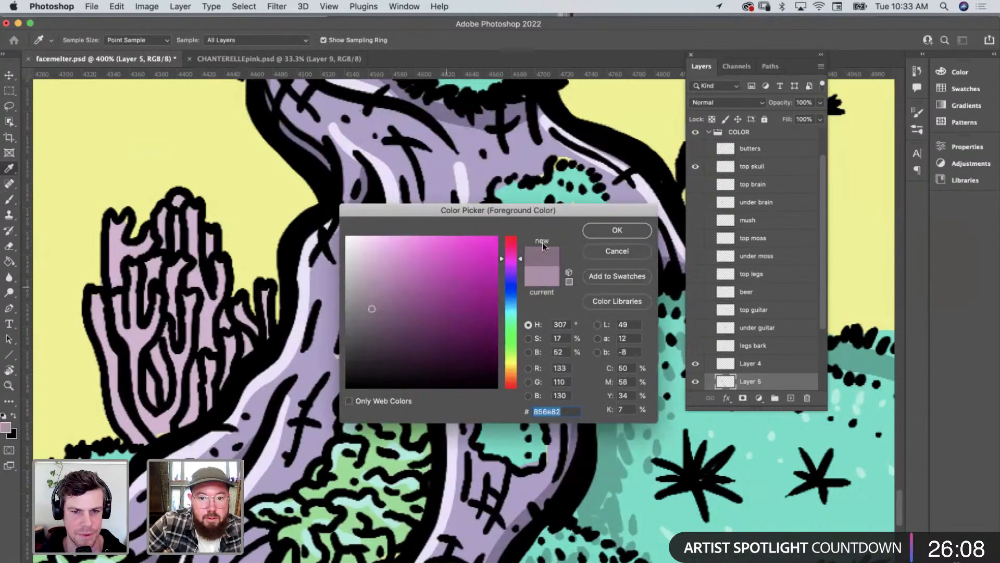
{"action": "left_click", "coordinate": [611, 234]}
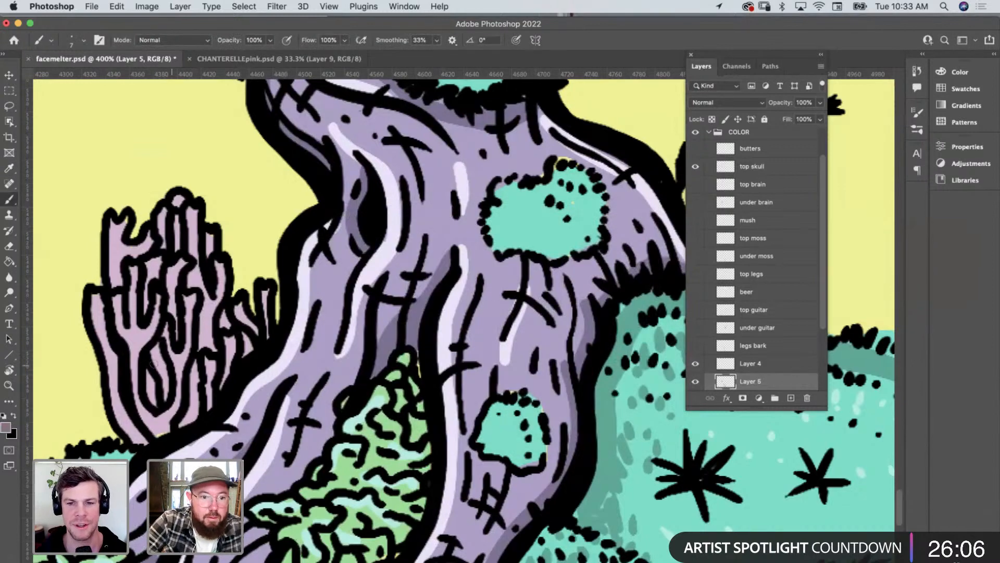
{"action": "left_click_drag", "start_coordinate": [148, 374], "coordinate": [156, 407]}
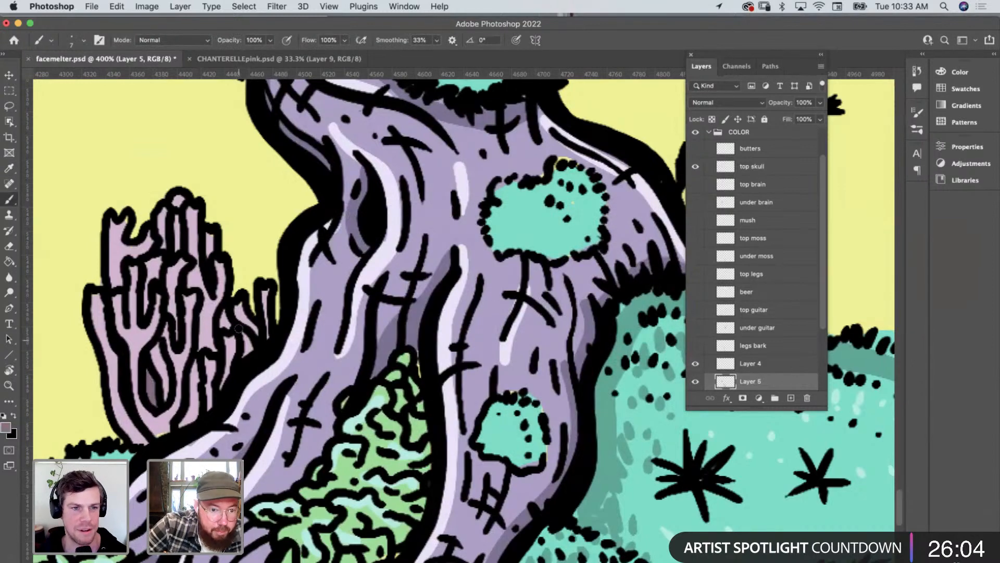
{"action": "mouse_move", "coordinate": [225, 312]}
{"action": "left_mouse_down"}
{"action": "mouse_move", "coordinate": [222, 325]}
{"action": "mouse_move", "coordinate": [247, 357]}
{"action": "left_mouse_up"}
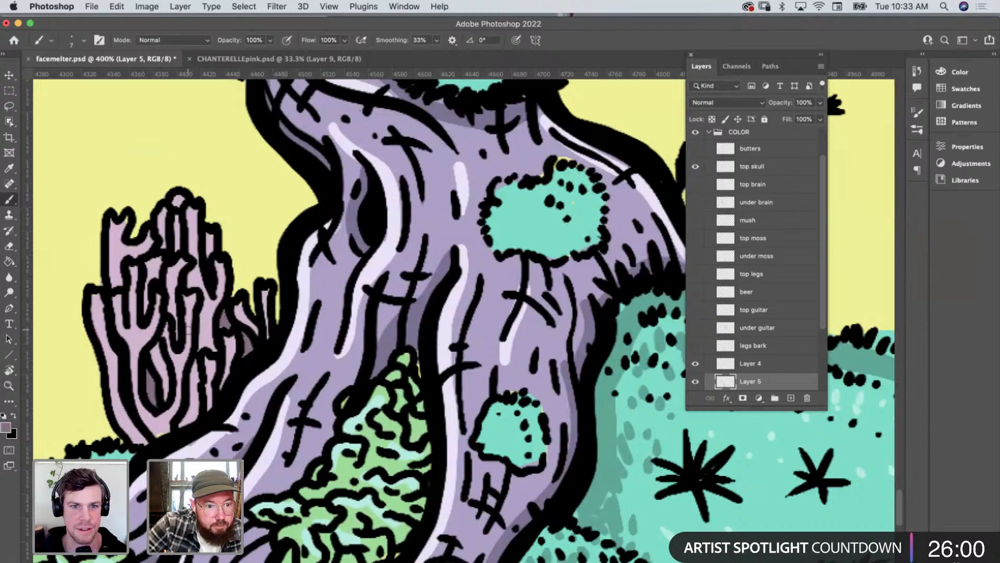
{"action": "mouse_move", "coordinate": [174, 327]}
{"action": "left_mouse_down"}
{"action": "mouse_move", "coordinate": [176, 263]}
{"action": "mouse_move", "coordinate": [178, 276]}
{"action": "left_mouse_up"}
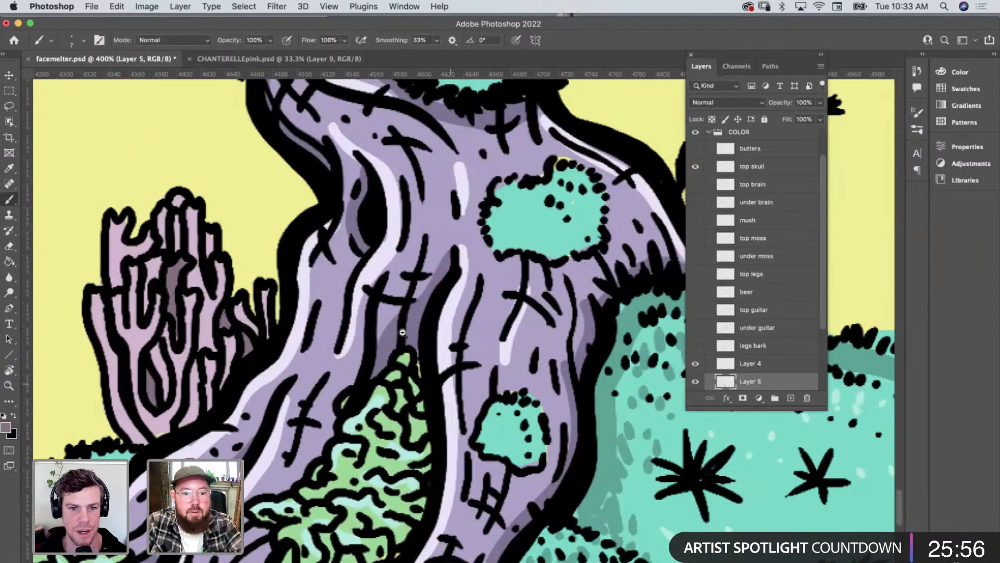
Sample the pale off-white from the rim of the large layered fungus on the upper trunk.
{"action": "key", "text": "z"}
{"action": "left_click", "coordinate": [440, 303], "text": "alt"}
{"action": "scroll", "coordinate": [440, 304], "scroll_direction": "up", "scroll_amount": 10}
{"action": "scroll", "coordinate": [440, 304], "scroll_direction": "left", "scroll_amount": 3}
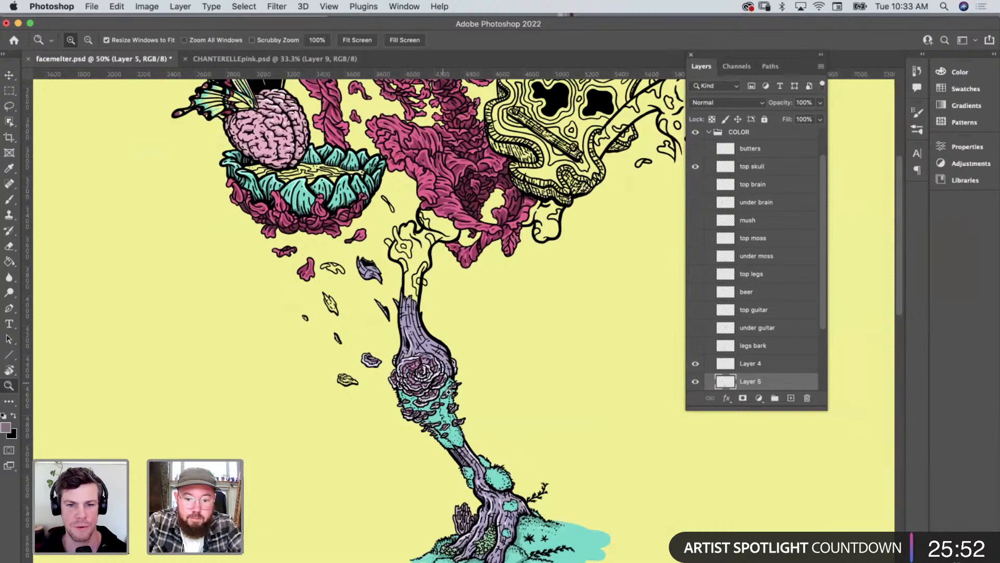
{"action": "left_click", "coordinate": [440, 366]}
{"action": "left_click", "coordinate": [441, 365]}
{"action": "key", "text": "i"}
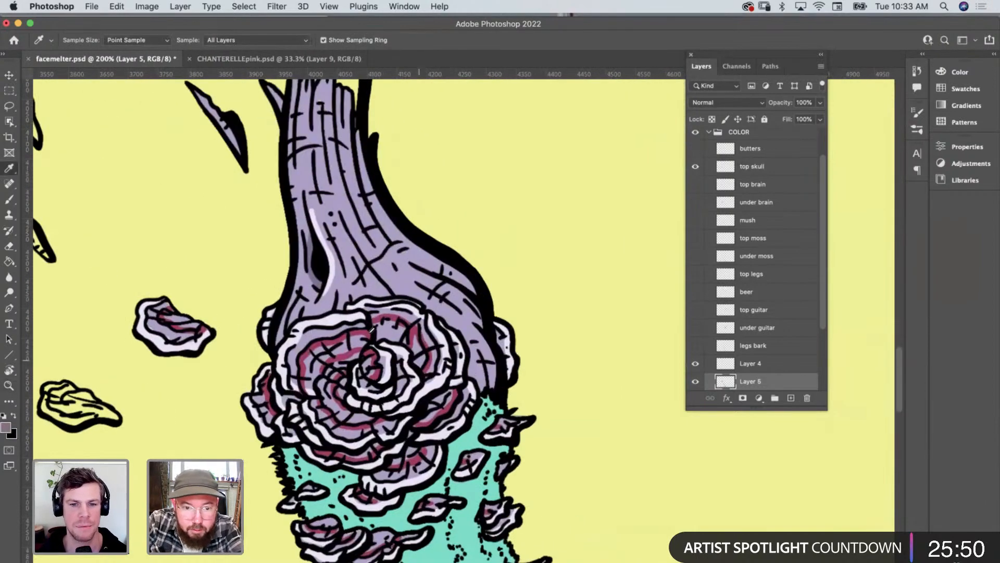
{"action": "left_click", "coordinate": [335, 317]}
{"action": "scroll", "coordinate": [335, 317], "scroll_direction": "up", "scroll_amount": 10}
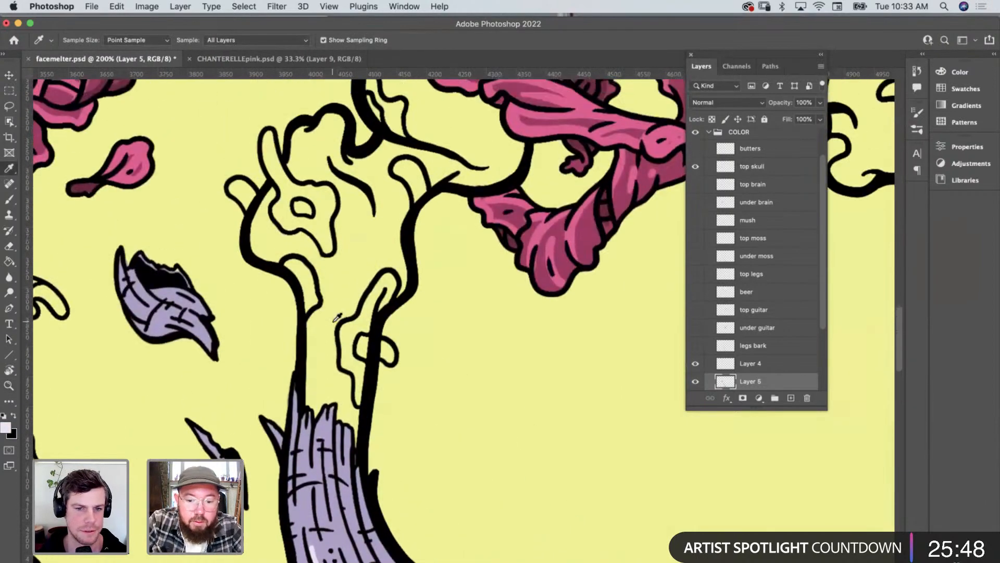
Paint the knobby bone rising above the splintered trunk with the pale off-white, enlarging the brush to 35 px for the interior.
{"action": "key", "text": "b"}
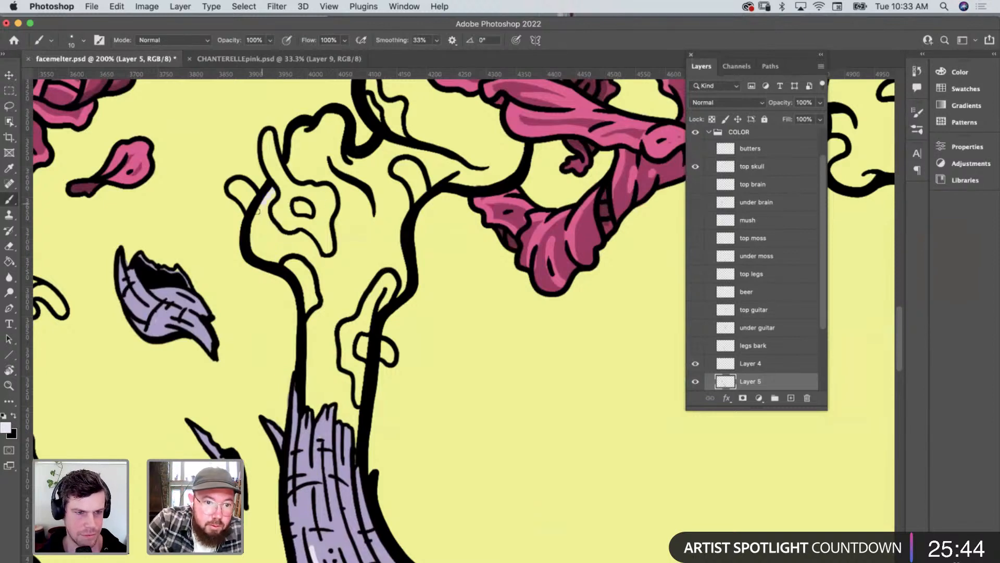
{"action": "left_click_drag", "start_coordinate": [253, 246], "coordinate": [276, 259]}
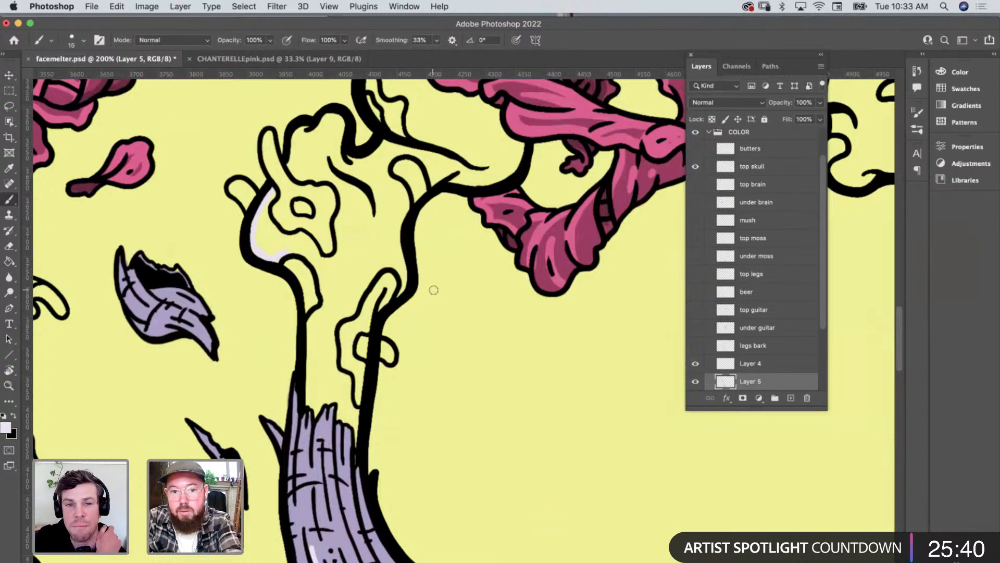
{"action": "key", "text": "bracketright"}
{"action": "key", "text": "bracketright"}
{"action": "key", "text": "bracketright"}
{"action": "key", "text": "bracketright"}
{"action": "key", "text": "bracketright"}
{"action": "mouse_move", "coordinate": [329, 124]}
{"action": "left_mouse_down"}
{"action": "mouse_move", "coordinate": [300, 143]}
{"action": "mouse_move", "coordinate": [281, 194]}
{"action": "mouse_move", "coordinate": [288, 178]}
{"action": "mouse_move", "coordinate": [299, 190]}
{"action": "mouse_move", "coordinate": [319, 165]}
{"action": "mouse_move", "coordinate": [328, 171]}
{"action": "mouse_move", "coordinate": [335, 140]}
{"action": "mouse_move", "coordinate": [315, 228]}
{"action": "mouse_move", "coordinate": [294, 240]}
{"action": "mouse_move", "coordinate": [276, 199]}
{"action": "mouse_move", "coordinate": [269, 221]}
{"action": "mouse_move", "coordinate": [296, 254]}
{"action": "mouse_move", "coordinate": [270, 219]}
{"action": "mouse_move", "coordinate": [277, 253]}
{"action": "mouse_move", "coordinate": [261, 225]}
{"action": "mouse_move", "coordinate": [304, 271]}
{"action": "mouse_move", "coordinate": [315, 345]}
{"action": "mouse_move", "coordinate": [309, 263]}
{"action": "mouse_move", "coordinate": [329, 241]}
{"action": "mouse_move", "coordinate": [349, 251]}
{"action": "mouse_move", "coordinate": [356, 314]}
{"action": "mouse_move", "coordinate": [393, 284]}
{"action": "mouse_move", "coordinate": [391, 226]}
{"action": "mouse_move", "coordinate": [341, 212]}
{"action": "mouse_move", "coordinate": [337, 168]}
{"action": "mouse_move", "coordinate": [366, 173]}
{"action": "mouse_move", "coordinate": [404, 151]}
{"action": "mouse_move", "coordinate": [367, 170]}
{"action": "mouse_move", "coordinate": [330, 165]}
{"action": "mouse_move", "coordinate": [398, 147]}
{"action": "mouse_move", "coordinate": [381, 172]}
{"action": "mouse_move", "coordinate": [405, 189]}
{"action": "mouse_move", "coordinate": [454, 151]}
{"action": "mouse_move", "coordinate": [400, 150]}
{"action": "mouse_move", "coordinate": [424, 144]}
{"action": "mouse_move", "coordinate": [381, 262]}
{"action": "mouse_move", "coordinate": [359, 269]}
{"action": "mouse_move", "coordinate": [357, 369]}
{"action": "mouse_move", "coordinate": [351, 322]}
{"action": "mouse_move", "coordinate": [334, 352]}
{"action": "mouse_move", "coordinate": [325, 333]}
{"action": "mouse_move", "coordinate": [323, 378]}
{"action": "mouse_move", "coordinate": [315, 361]}
{"action": "mouse_move", "coordinate": [340, 346]}
{"action": "mouse_move", "coordinate": [378, 277]}
{"action": "left_mouse_up"}
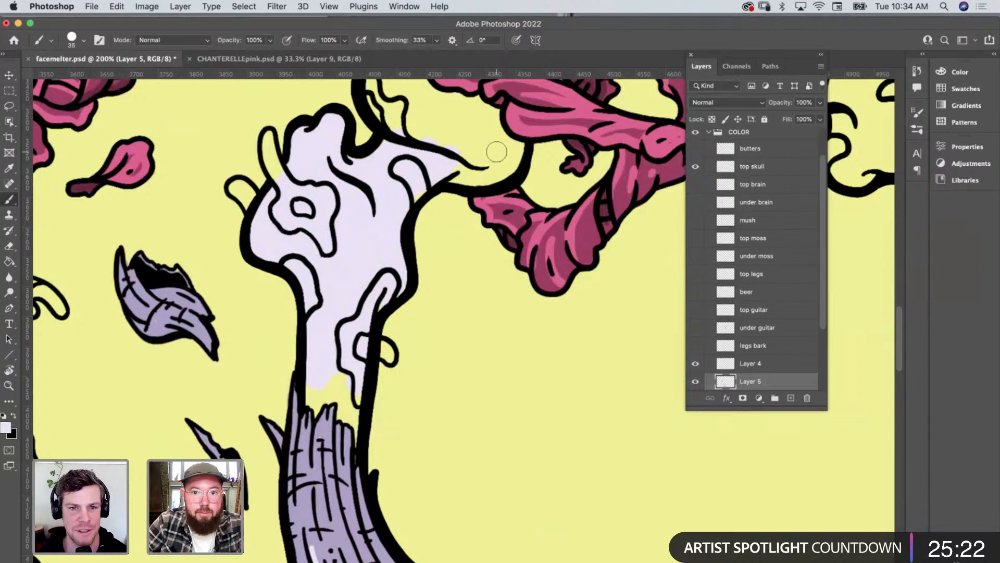
Paint the rounded bone end beneath the pink fungus and the remaining gap above the splintered bark in the same off-white.
{"action": "scroll", "coordinate": [487, 152], "scroll_direction": "up", "scroll_amount": 3}
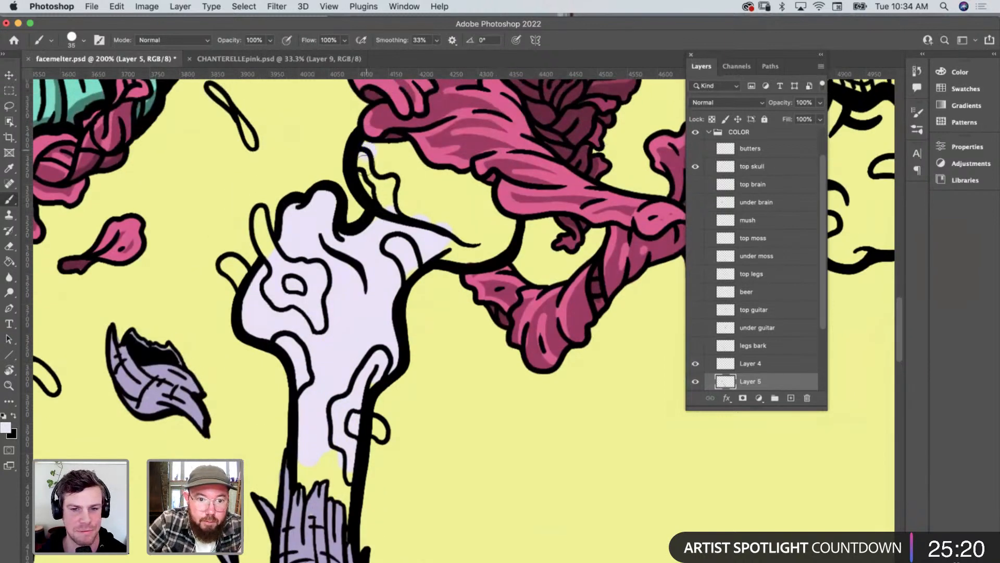
{"action": "mouse_move", "coordinate": [370, 156]}
{"action": "left_mouse_down"}
{"action": "mouse_move", "coordinate": [424, 212]}
{"action": "mouse_move", "coordinate": [376, 156]}
{"action": "mouse_move", "coordinate": [419, 161]}
{"action": "mouse_move", "coordinate": [443, 183]}
{"action": "mouse_move", "coordinate": [438, 201]}
{"action": "mouse_move", "coordinate": [374, 151]}
{"action": "left_mouse_up"}
{"action": "mouse_move", "coordinate": [385, 199]}
{"action": "left_mouse_down"}
{"action": "mouse_move", "coordinate": [464, 237]}
{"action": "mouse_move", "coordinate": [438, 245]}
{"action": "mouse_move", "coordinate": [471, 255]}
{"action": "mouse_move", "coordinate": [505, 234]}
{"action": "mouse_move", "coordinate": [415, 255]}
{"action": "mouse_move", "coordinate": [387, 277]}
{"action": "mouse_move", "coordinate": [484, 218]}
{"action": "mouse_move", "coordinate": [507, 225]}
{"action": "mouse_move", "coordinate": [480, 192]}
{"action": "mouse_move", "coordinate": [398, 151]}
{"action": "mouse_move", "coordinate": [397, 183]}
{"action": "mouse_move", "coordinate": [473, 231]}
{"action": "mouse_move", "coordinate": [392, 167]}
{"action": "mouse_move", "coordinate": [483, 225]}
{"action": "mouse_move", "coordinate": [455, 195]}
{"action": "mouse_move", "coordinate": [489, 236]}
{"action": "mouse_move", "coordinate": [459, 223]}
{"action": "left_mouse_up"}
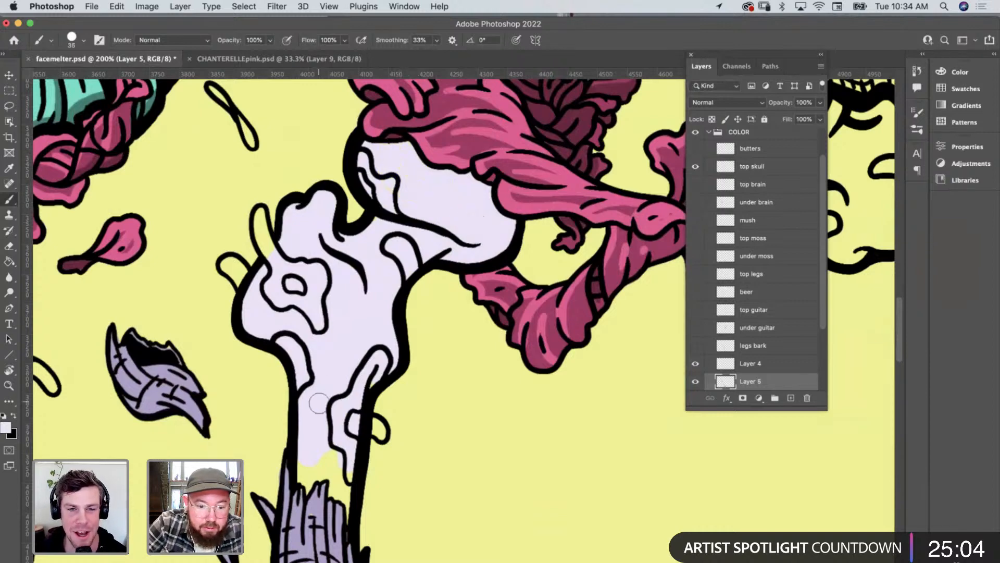
{"action": "key", "text": "z"}
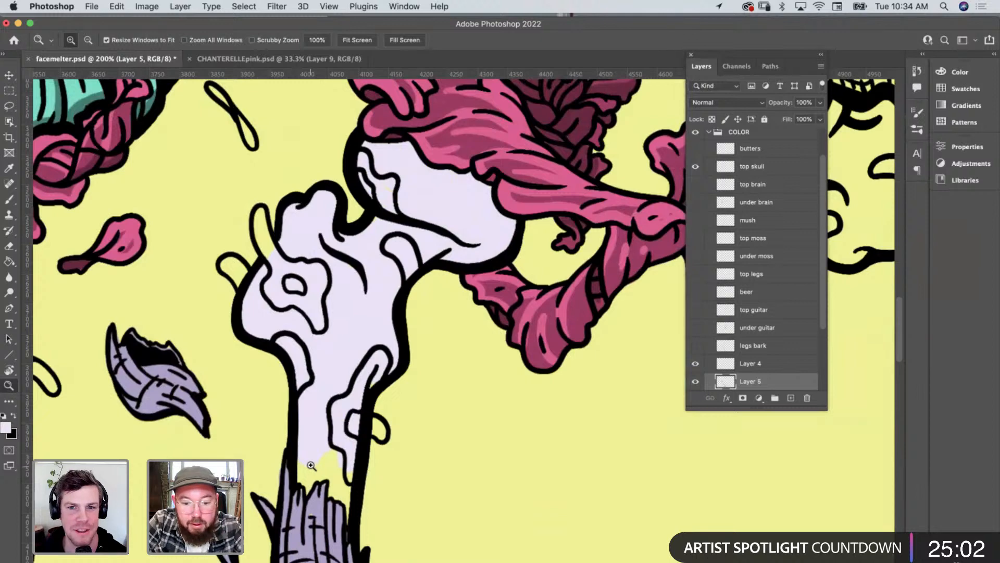
{"action": "key", "text": "b"}
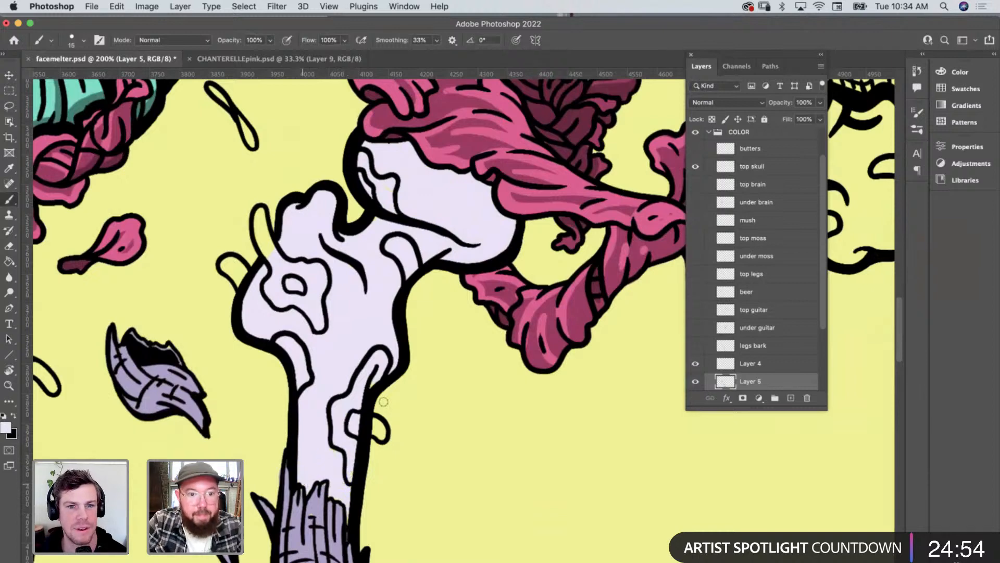
Sample the bark's purple and paint the irregular patch along the bone's lower shaft and the small lobe protruding from it.
{"action": "key", "text": "i"}
{"action": "left_click", "coordinate": [318, 504]}
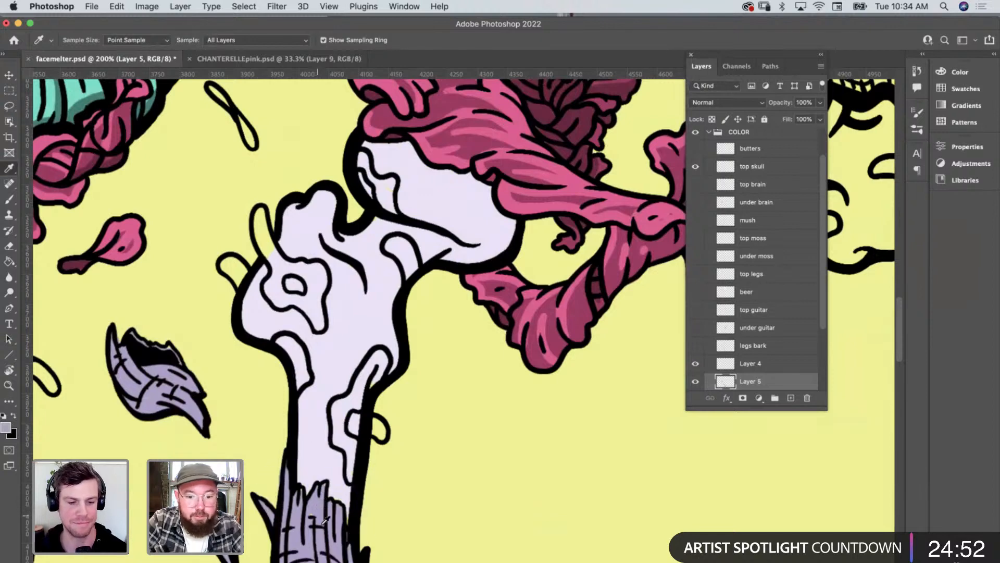
{"action": "key", "text": "b"}
{"action": "mouse_move", "coordinate": [350, 476]}
{"action": "left_mouse_down"}
{"action": "mouse_move", "coordinate": [336, 415]}
{"action": "mouse_move", "coordinate": [383, 357]}
{"action": "mouse_move", "coordinate": [384, 371]}
{"action": "mouse_move", "coordinate": [342, 414]}
{"action": "mouse_move", "coordinate": [350, 444]}
{"action": "left_mouse_up"}
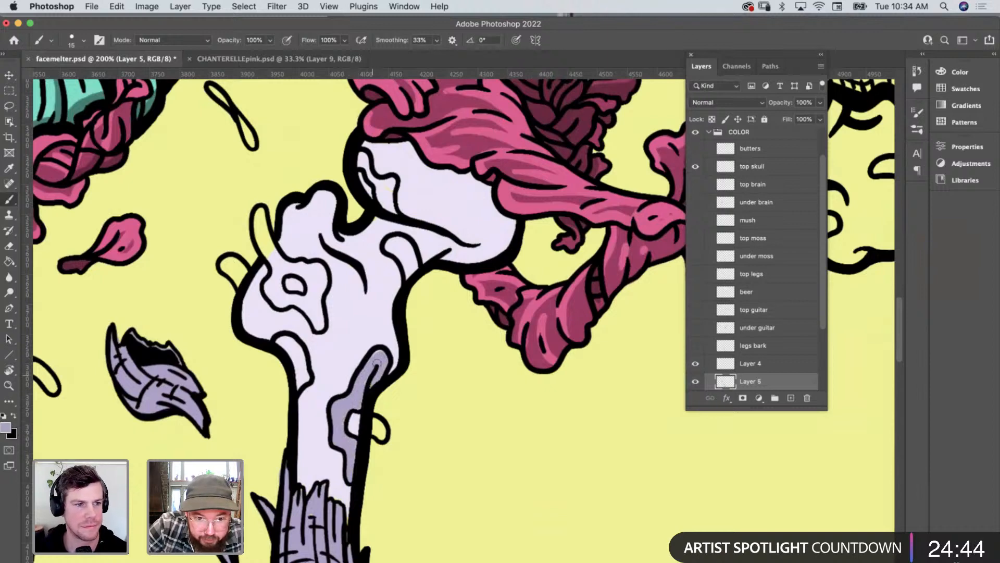
{"action": "left_click_drag", "start_coordinate": [382, 432], "coordinate": [373, 423]}
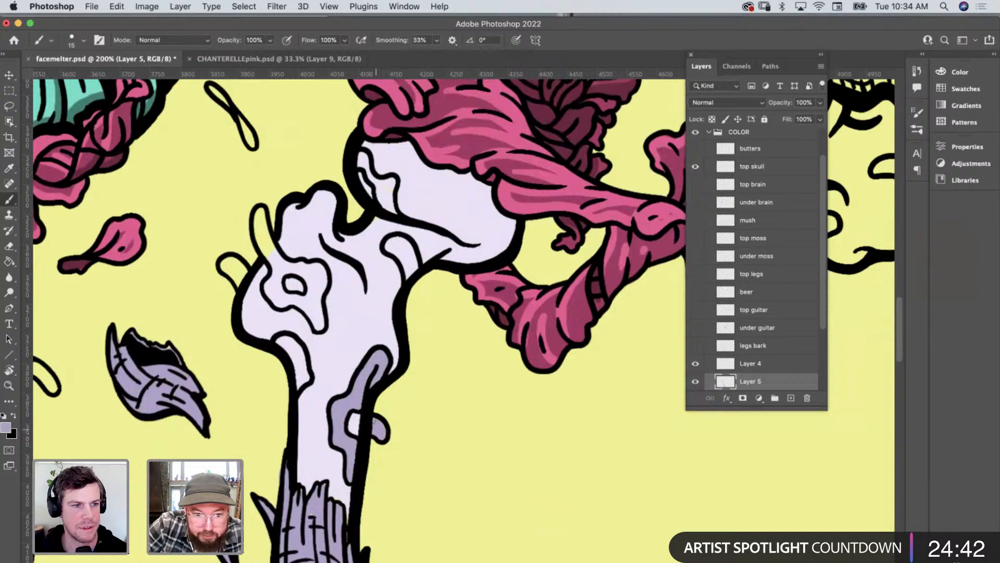
Paint the remaining patches on the bone's knobby upper end and the rounded bone end purple.
{"action": "mouse_move", "coordinate": [235, 275]}
{"action": "left_mouse_down"}
{"action": "mouse_move", "coordinate": [227, 264]}
{"action": "mouse_move", "coordinate": [242, 271]}
{"action": "left_mouse_up"}
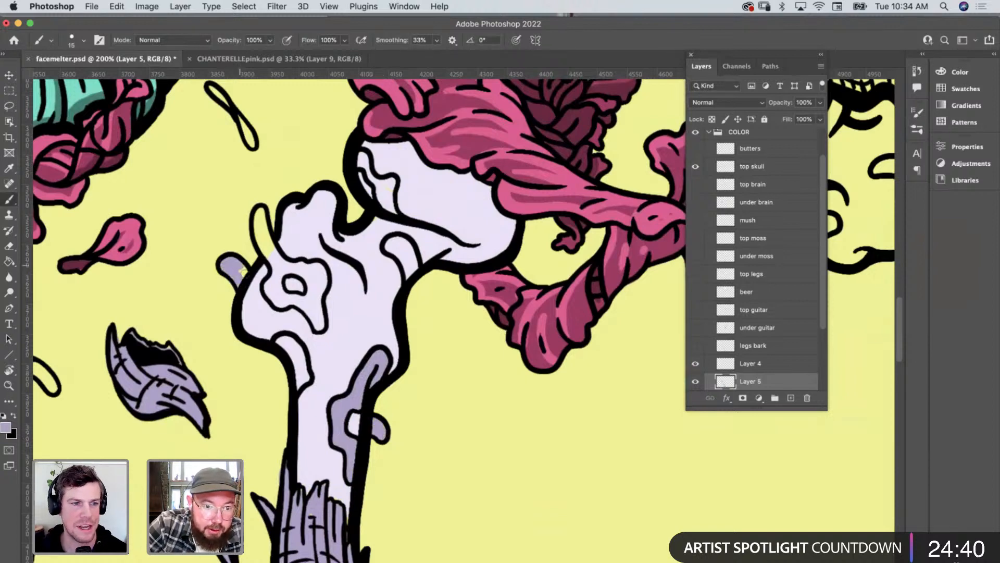
{"action": "mouse_move", "coordinate": [259, 208]}
{"action": "left_mouse_down"}
{"action": "mouse_move", "coordinate": [276, 266]}
{"action": "mouse_move", "coordinate": [272, 298]}
{"action": "mouse_move", "coordinate": [302, 306]}
{"action": "mouse_move", "coordinate": [318, 324]}
{"action": "mouse_move", "coordinate": [319, 267]}
{"action": "mouse_move", "coordinate": [288, 266]}
{"action": "mouse_move", "coordinate": [260, 216]}
{"action": "mouse_move", "coordinate": [282, 293]}
{"action": "mouse_move", "coordinate": [304, 298]}
{"action": "mouse_move", "coordinate": [319, 278]}
{"action": "mouse_move", "coordinate": [312, 307]}
{"action": "mouse_move", "coordinate": [286, 272]}
{"action": "mouse_move", "coordinate": [270, 287]}
{"action": "left_mouse_up"}
{"action": "mouse_move", "coordinate": [280, 342]}
{"action": "left_mouse_down"}
{"action": "mouse_move", "coordinate": [304, 360]}
{"action": "mouse_move", "coordinate": [298, 386]}
{"action": "mouse_move", "coordinate": [297, 359]}
{"action": "left_mouse_up"}
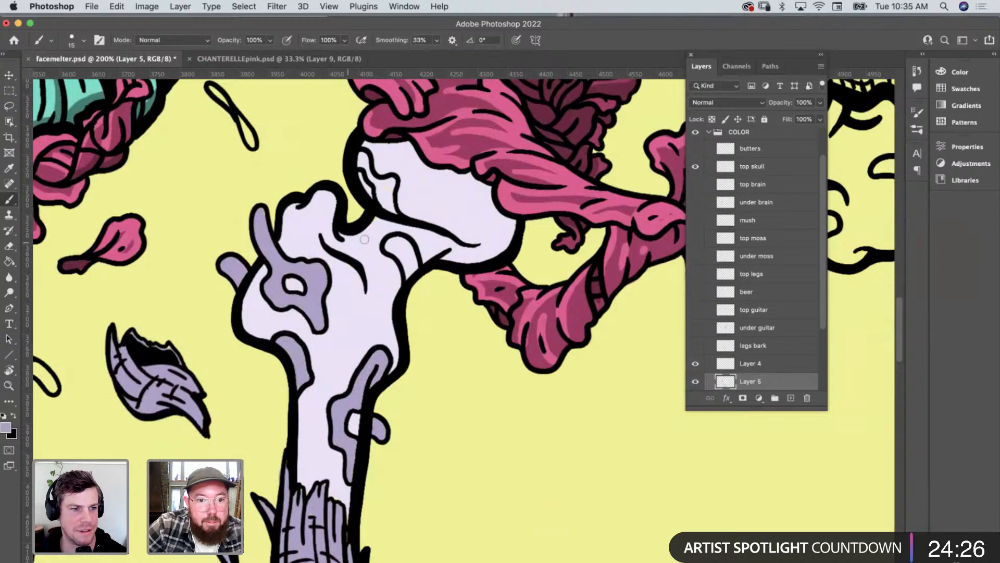
{"action": "mouse_move", "coordinate": [397, 247]}
{"action": "left_mouse_down"}
{"action": "mouse_move", "coordinate": [409, 268]}
{"action": "mouse_move", "coordinate": [407, 245]}
{"action": "mouse_move", "coordinate": [411, 270]}
{"action": "left_mouse_up"}
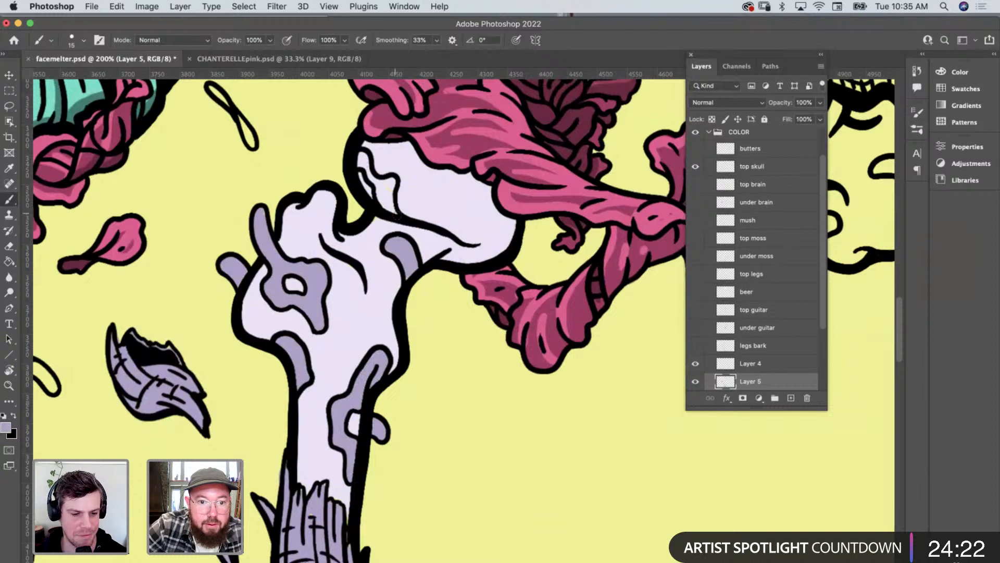
{"action": "mouse_move", "coordinate": [392, 210]}
{"action": "left_mouse_down"}
{"action": "mouse_move", "coordinate": [358, 162]}
{"action": "mouse_move", "coordinate": [365, 155]}
{"action": "left_mouse_up"}
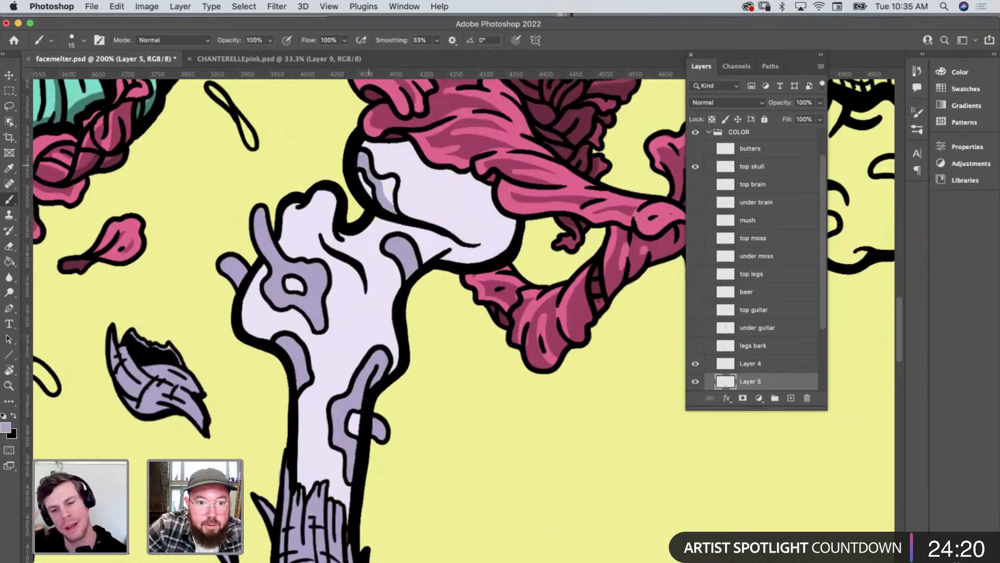
{"action": "left_click_drag", "start_coordinate": [388, 194], "coordinate": [390, 195]}
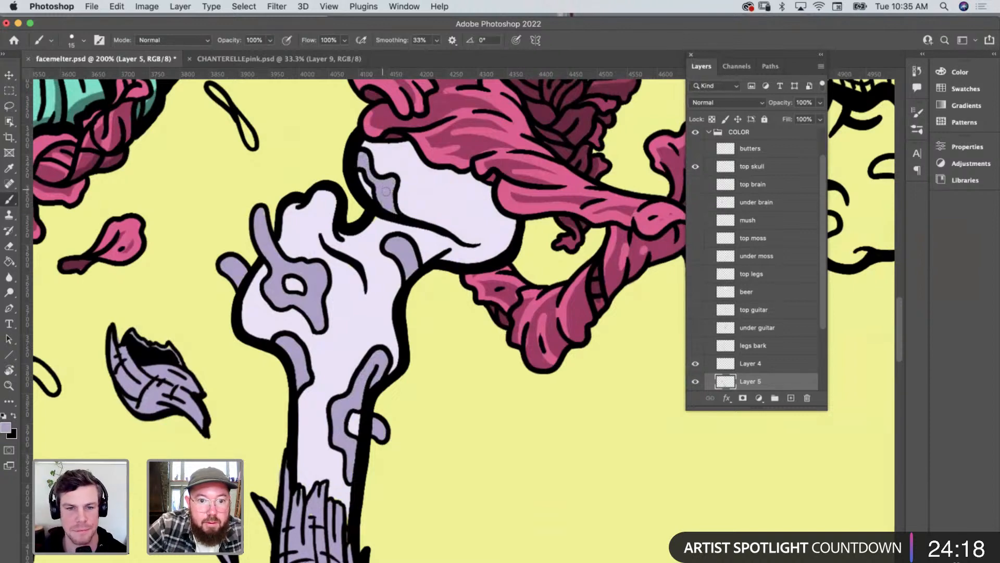
Paint the thin twisted sliver, the curved fragment and the jagged bark shard floating beside the bone purple.
{"action": "mouse_move", "coordinate": [211, 86]}
{"action": "left_mouse_down"}
{"action": "mouse_move", "coordinate": [239, 108]}
{"action": "mouse_move", "coordinate": [253, 142]}
{"action": "left_mouse_up"}
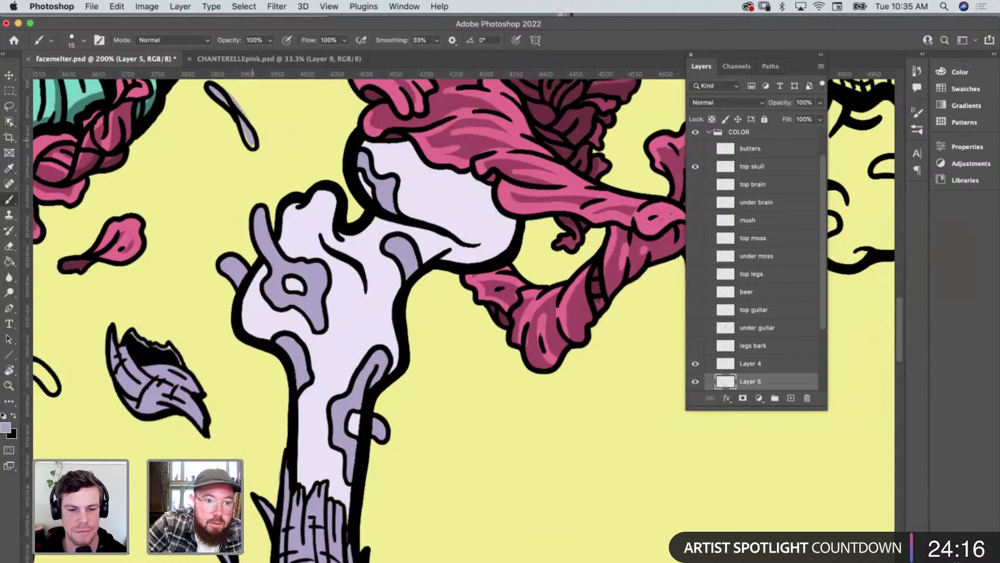
{"action": "key", "text": "super+z"}
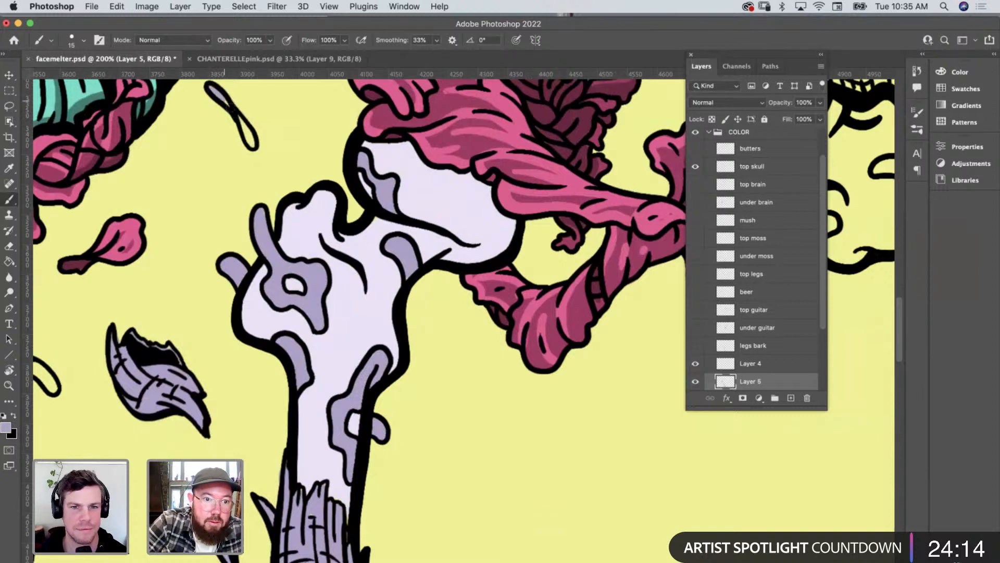
{"action": "left_click_drag", "start_coordinate": [238, 116], "coordinate": [253, 150]}
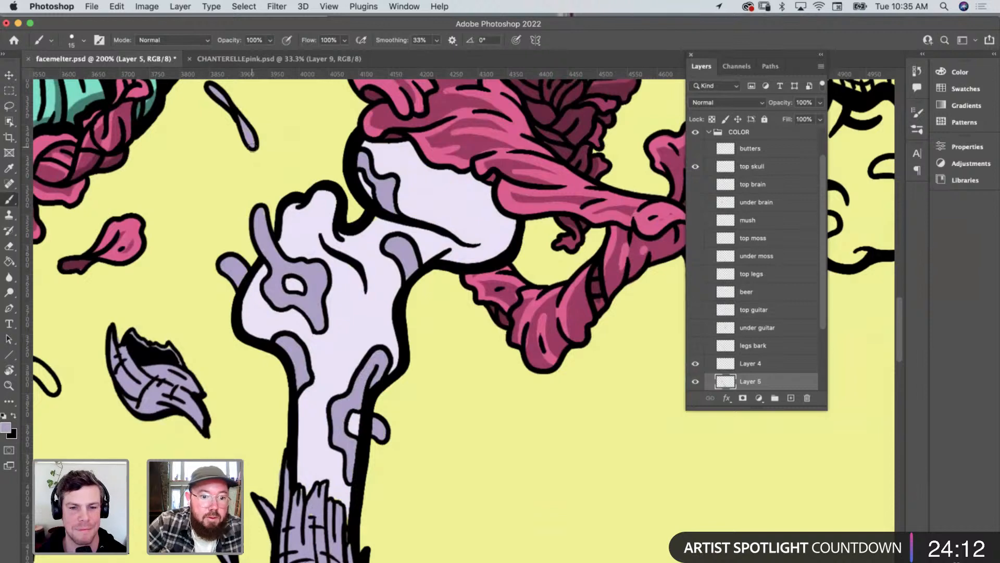
{"action": "scroll", "coordinate": [172, 443], "scroll_direction": "left", "scroll_amount": 8}
{"action": "mouse_move", "coordinate": [199, 332]}
{"action": "left_mouse_down"}
{"action": "mouse_move", "coordinate": [185, 345]}
{"action": "mouse_move", "coordinate": [224, 336]}
{"action": "mouse_move", "coordinate": [221, 348]}
{"action": "mouse_move", "coordinate": [240, 359]}
{"action": "mouse_move", "coordinate": [225, 334]}
{"action": "mouse_move", "coordinate": [232, 331]}
{"action": "mouse_move", "coordinate": [267, 359]}
{"action": "left_mouse_up"}
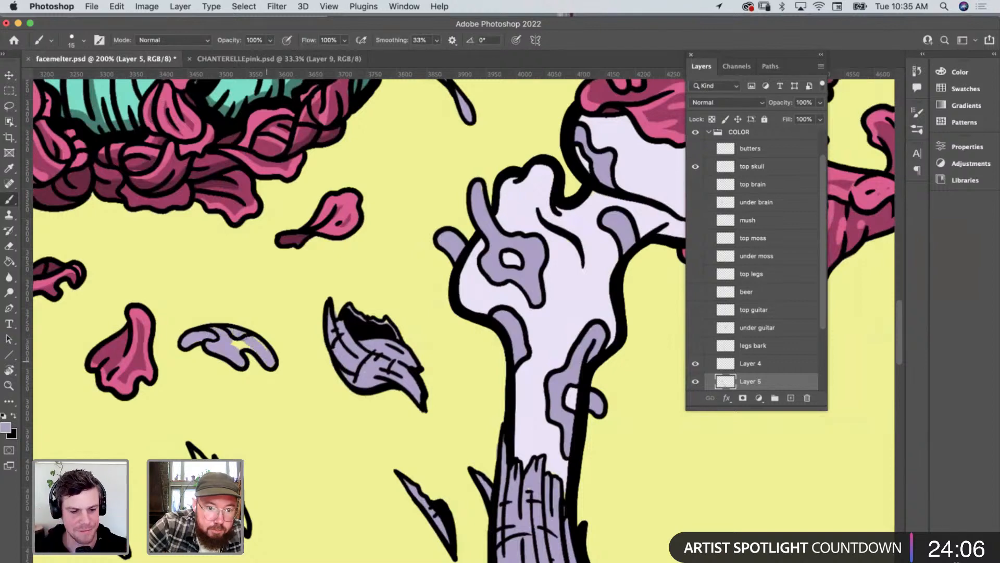
{"action": "scroll", "coordinate": [251, 352], "scroll_direction": "down", "scroll_amount": 5}
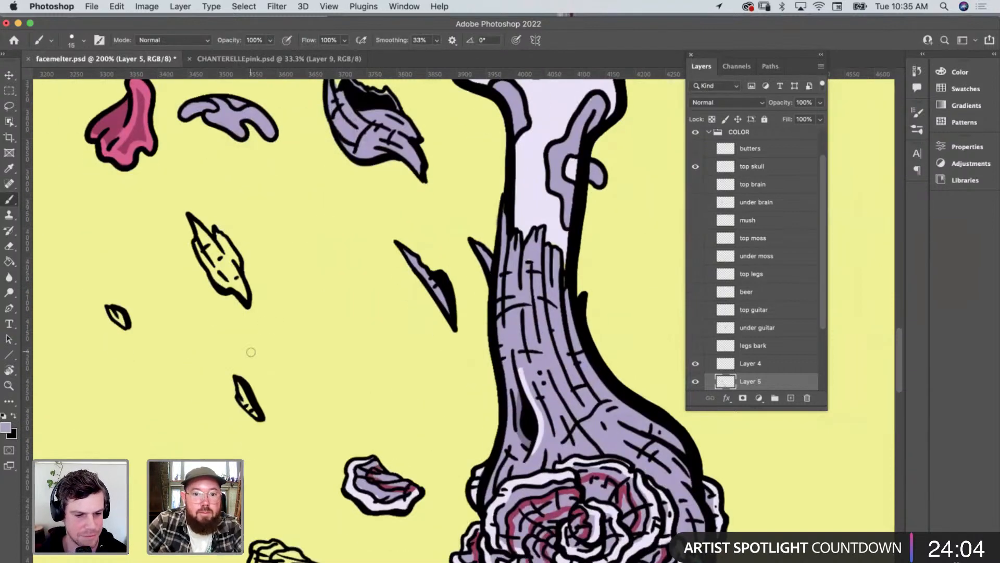
{"action": "mouse_move", "coordinate": [197, 227]}
{"action": "left_mouse_down"}
{"action": "mouse_move", "coordinate": [211, 263]}
{"action": "mouse_move", "coordinate": [237, 285]}
{"action": "mouse_move", "coordinate": [211, 253]}
{"action": "mouse_move", "coordinate": [235, 269]}
{"action": "mouse_move", "coordinate": [221, 243]}
{"action": "left_mouse_up"}
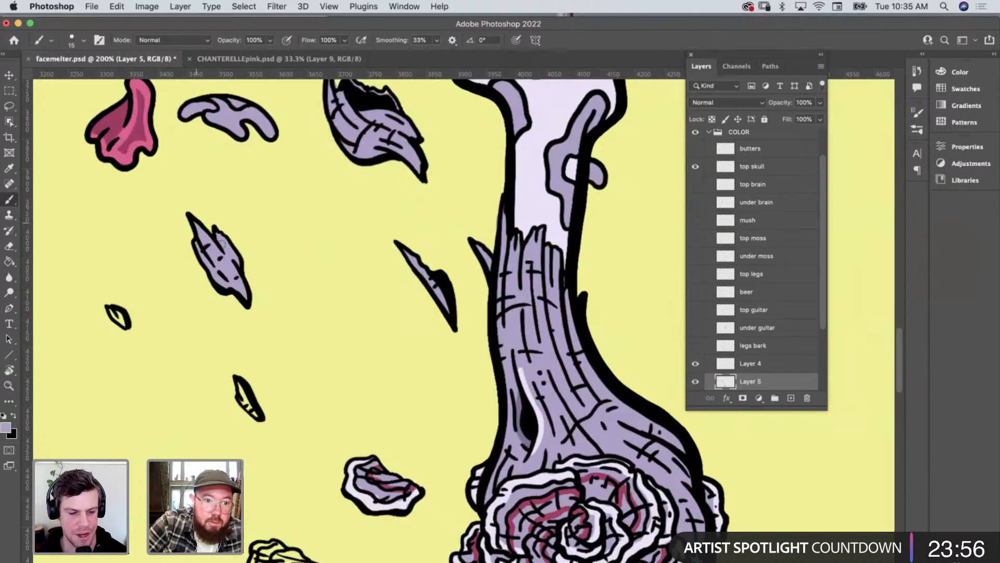
Look over the figure from the layered fungus on the trunk up to the skull for parts still uncolored.
{"action": "scroll", "coordinate": [361, 521], "scroll_direction": "down", "scroll_amount": 5}
{"action": "scroll", "coordinate": [361, 521], "scroll_direction": "right", "scroll_amount": 3}
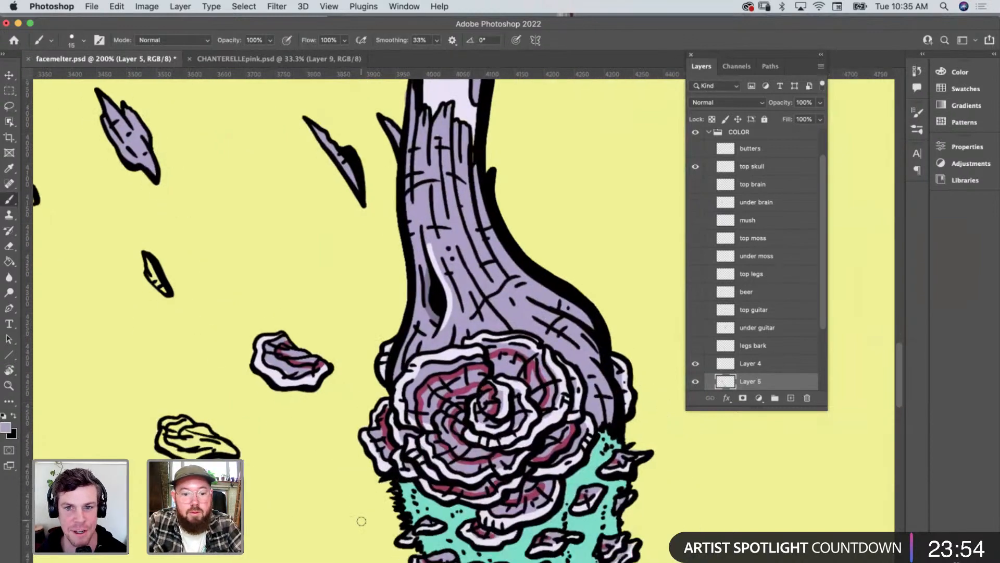
{"action": "key", "text": "z"}
{"action": "left_click", "coordinate": [427, 390], "text": "alt"}
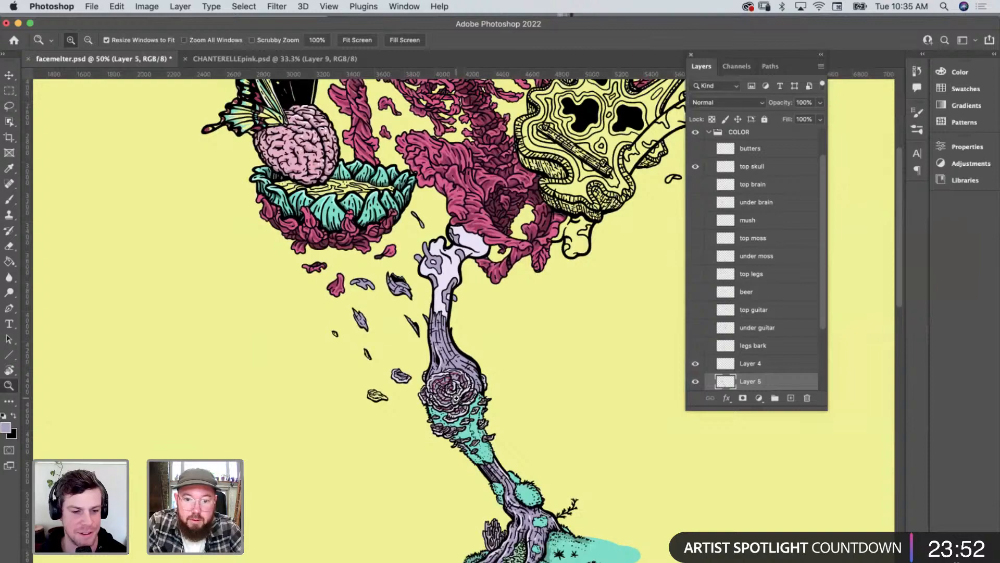
{"action": "scroll", "coordinate": [456, 398], "scroll_direction": "up", "scroll_amount": 5}
{"action": "scroll", "coordinate": [456, 398], "scroll_direction": "right", "scroll_amount": 5}
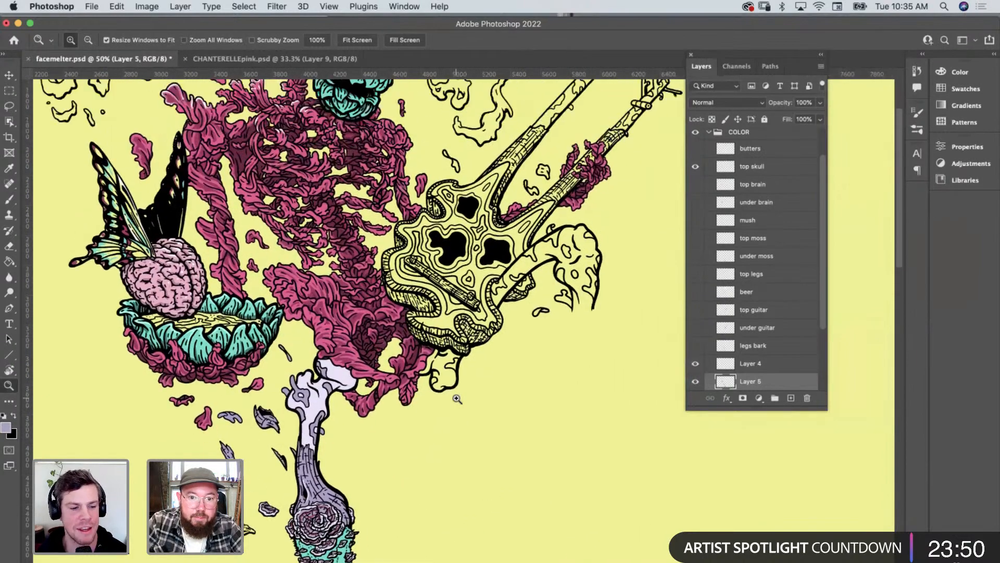
{"action": "scroll", "coordinate": [457, 398], "scroll_direction": "up", "scroll_amount": 2}
{"action": "scroll", "coordinate": [457, 398], "scroll_direction": "up", "scroll_amount": 6}
{"action": "scroll", "coordinate": [456, 398], "scroll_direction": "left", "scroll_amount": 2}
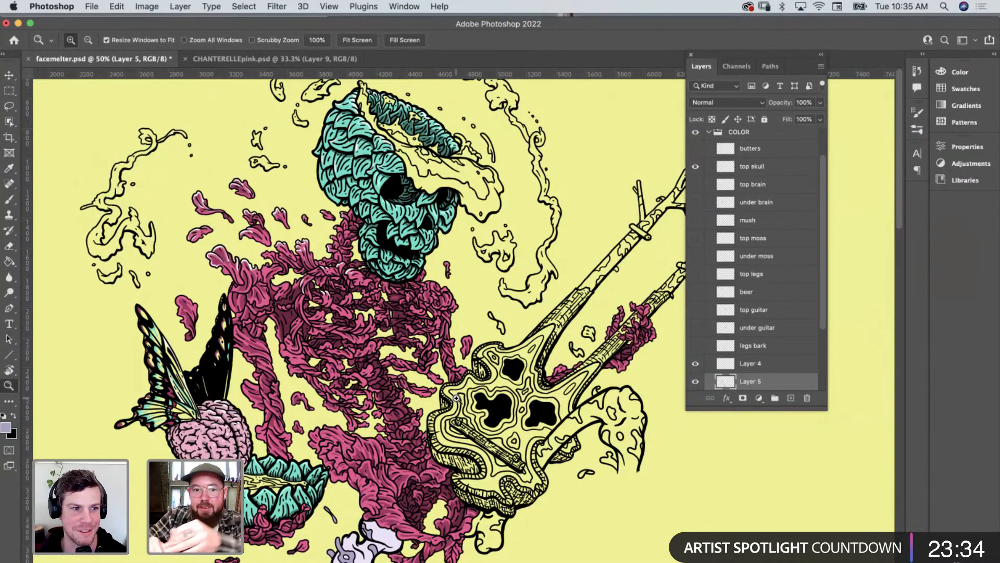
{"action": "left_click", "coordinate": [446, 176]}
{"action": "left_click", "coordinate": [456, 179]}
{"action": "left_click", "coordinate": [461, 185]}
{"action": "scroll", "coordinate": [489, 236], "scroll_direction": "up", "scroll_amount": 3}
{"action": "scroll", "coordinate": [494, 238], "scroll_direction": "up", "scroll_amount": 1}
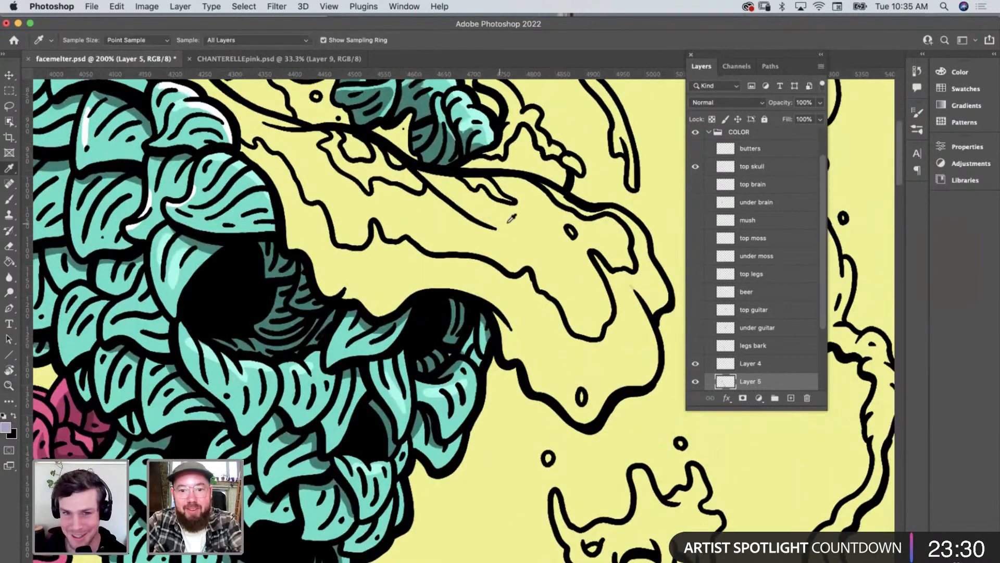
{"action": "key", "text": "i"}
{"action": "left_click", "coordinate": [5, 427]}
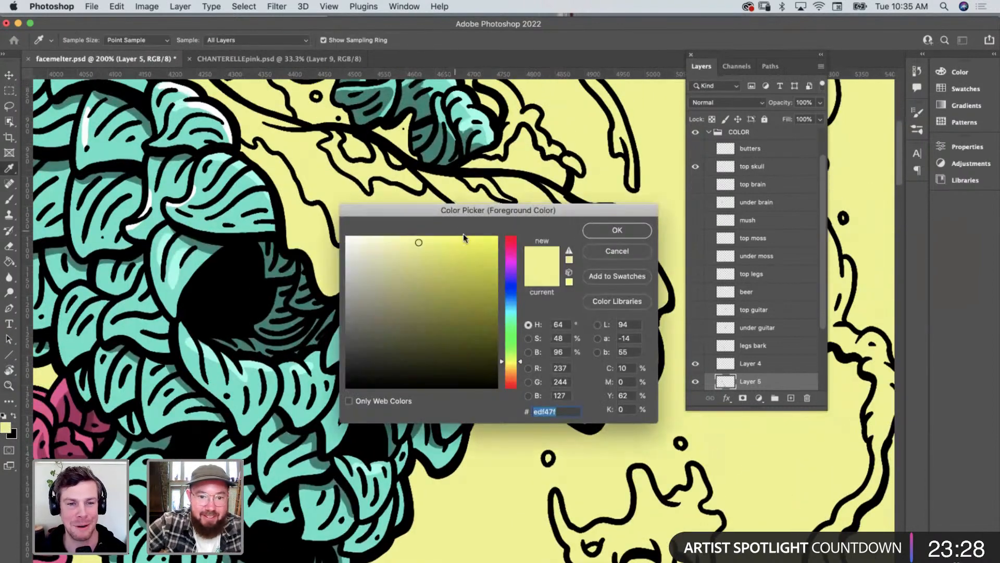
{"action": "left_click_drag", "start_coordinate": [521, 361], "coordinate": [523, 369]}
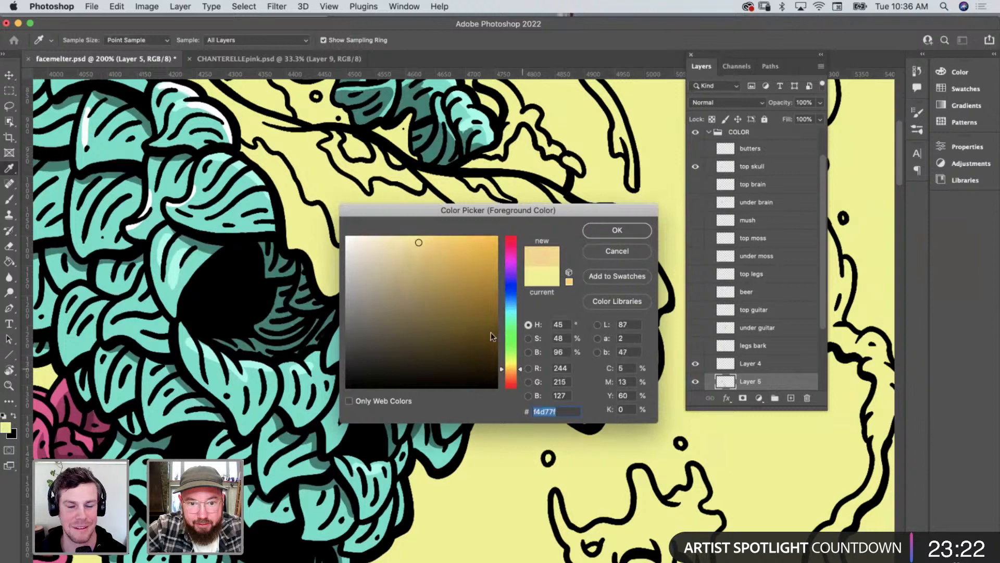
{"action": "left_click", "coordinate": [438, 307]}
{"action": "mouse_move", "coordinate": [438, 307]}
{"action": "left_mouse_down"}
{"action": "mouse_move", "coordinate": [447, 324]}
{"action": "mouse_move", "coordinate": [416, 324]}
{"action": "left_mouse_up"}
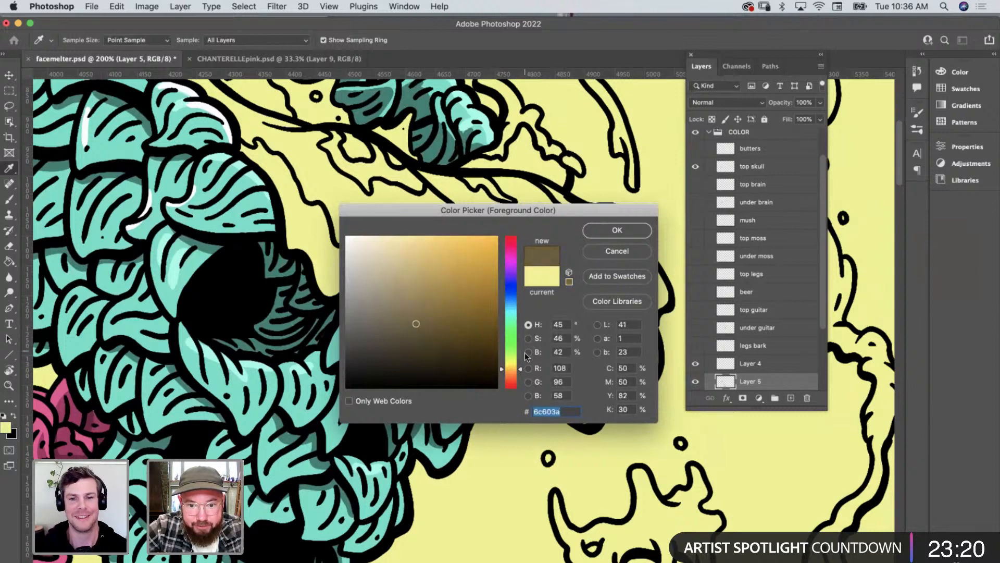
{"action": "left_click_drag", "start_coordinate": [521, 371], "coordinate": [521, 366]}
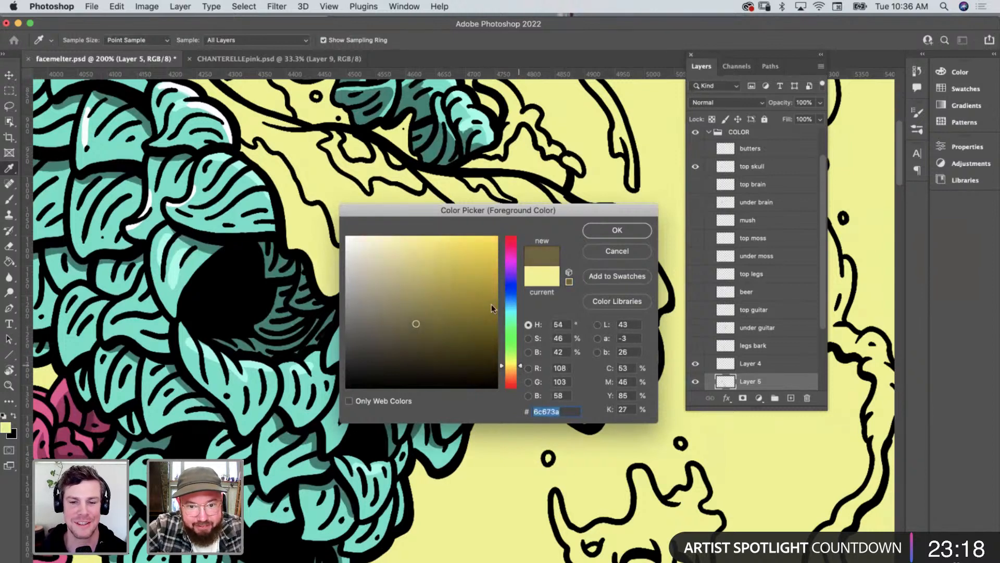
{"action": "left_click", "coordinate": [460, 267]}
{"action": "left_click", "coordinate": [443, 274]}
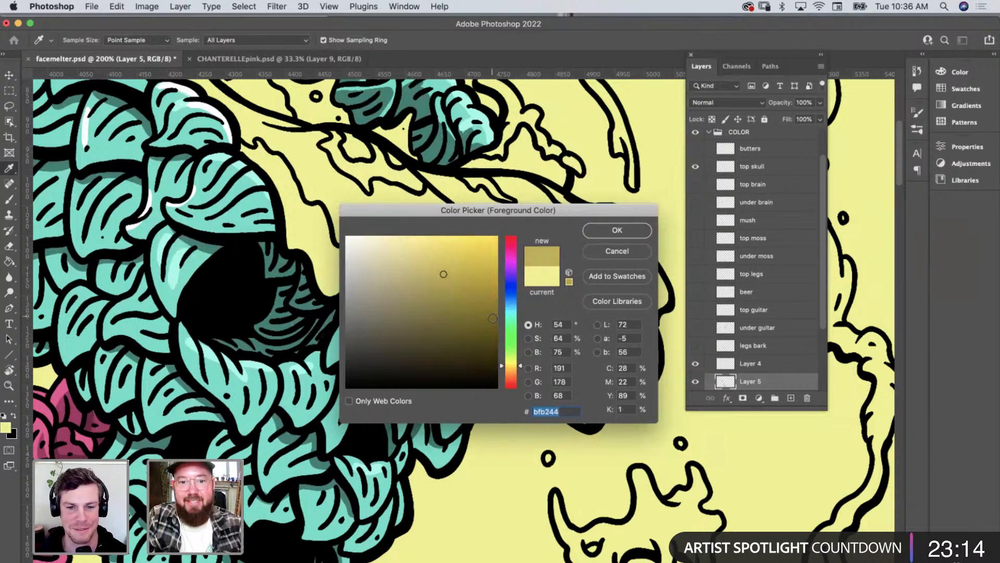
{"action": "left_click", "coordinate": [617, 251]}
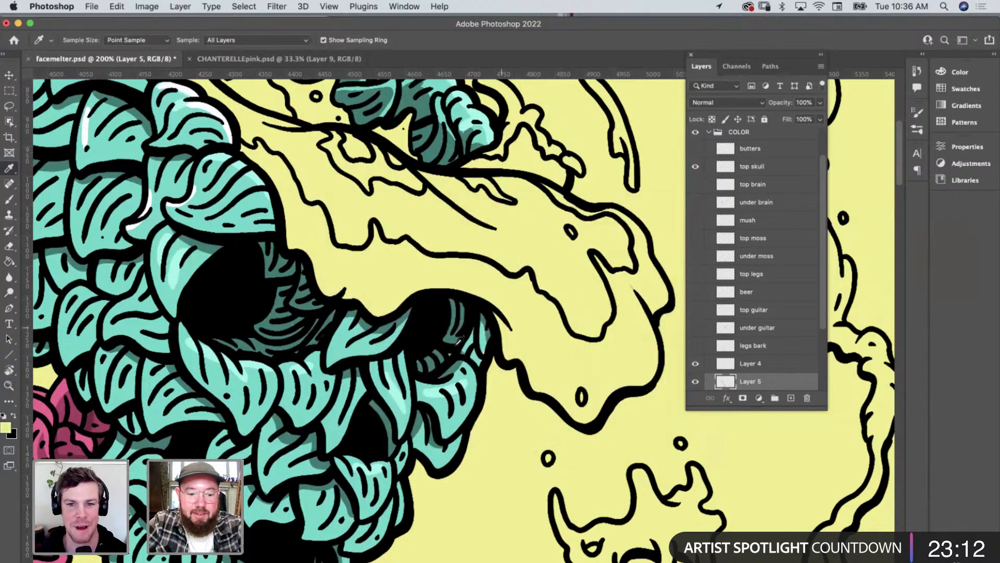
Reset the painting colors and make white the foreground color with black as the background.
{"action": "key", "text": "z"}
{"action": "left_click", "coordinate": [430, 292], "text": "alt"}
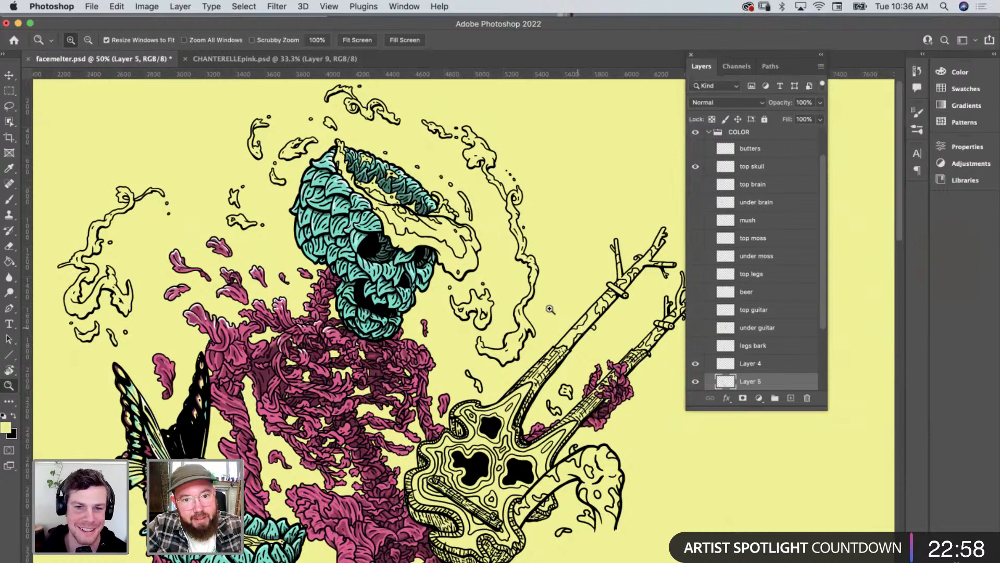
{"action": "left_click", "coordinate": [428, 238]}
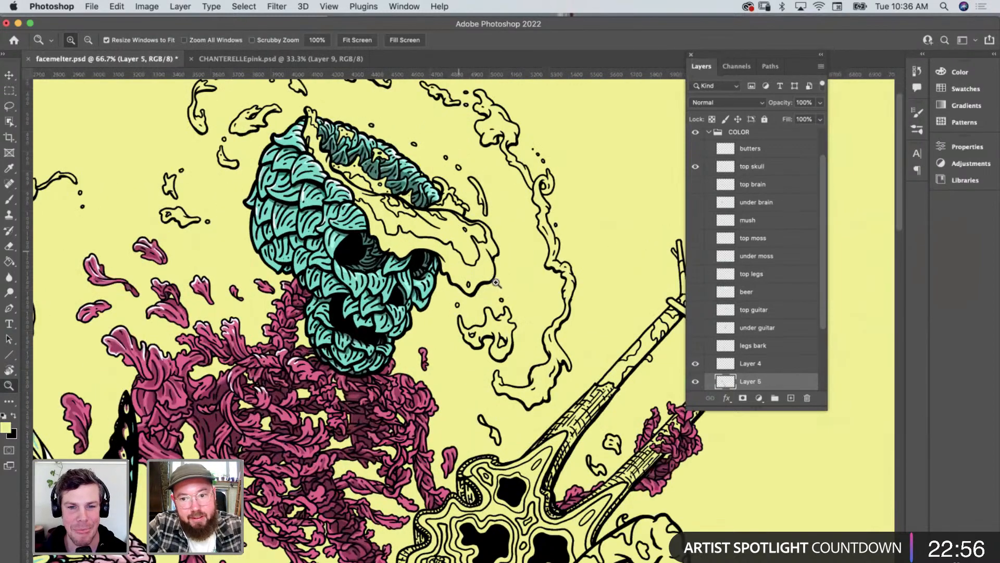
{"action": "left_click", "coordinate": [5, 417]}
{"action": "left_click", "coordinate": [11, 432]}
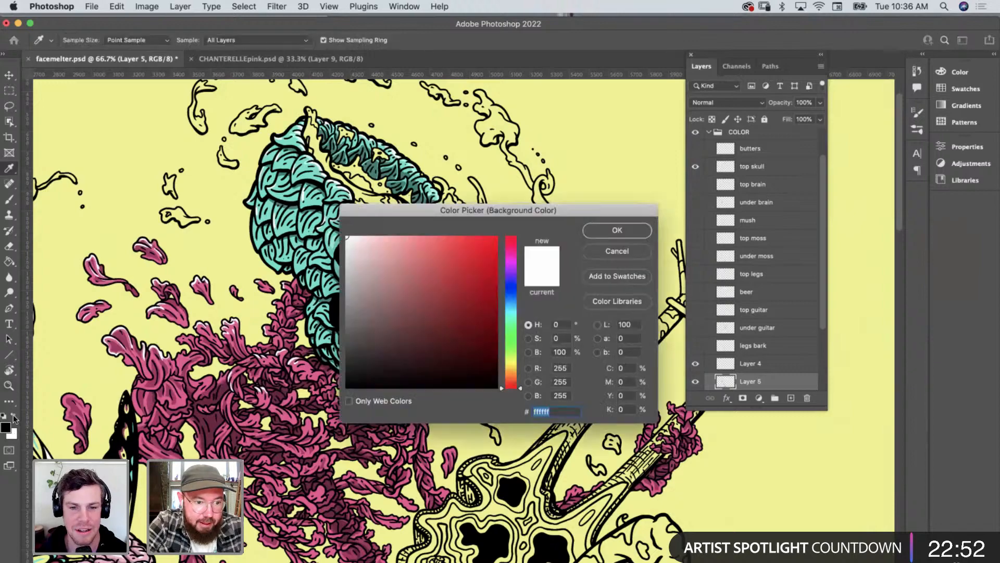
{"action": "left_click", "coordinate": [605, 249]}
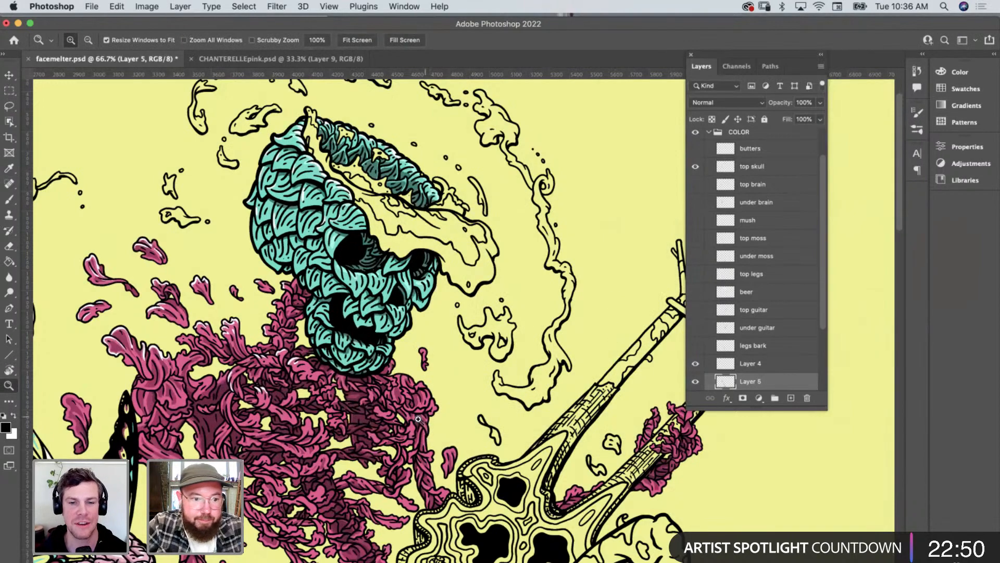
{"action": "left_click", "coordinate": [12, 418]}
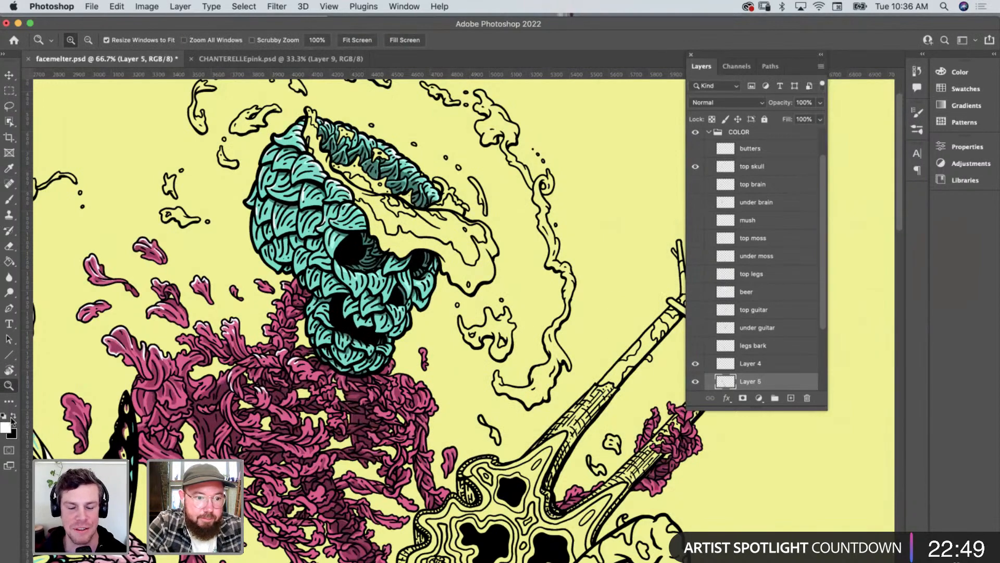
Paint the lower band of the melting mass above the skull's eye sockets white with the brush.
{"action": "left_click", "coordinate": [455, 239]}
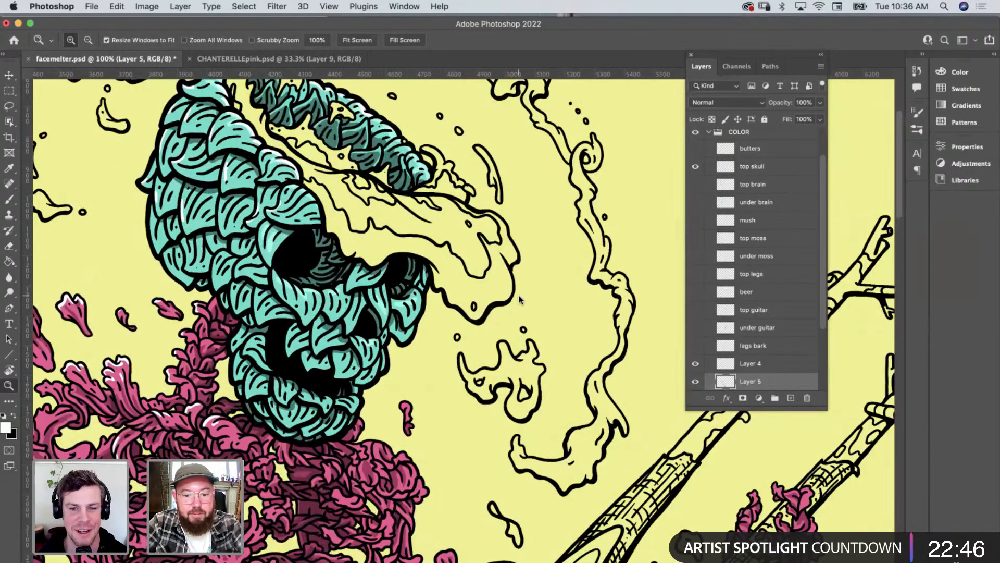
{"action": "key", "text": "b"}
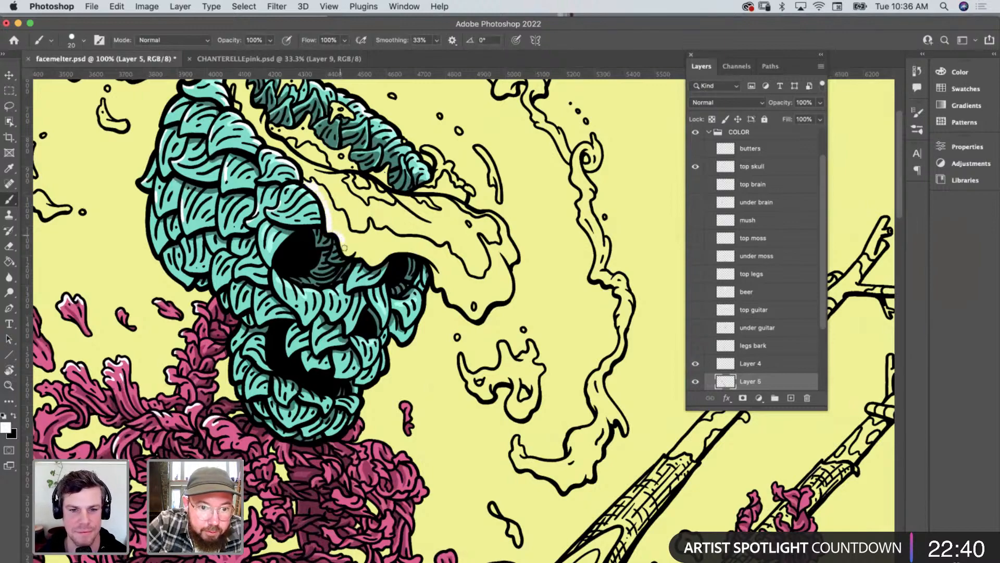
{"action": "mouse_move", "coordinate": [407, 252]}
{"action": "left_mouse_down"}
{"action": "mouse_move", "coordinate": [439, 263]}
{"action": "mouse_move", "coordinate": [364, 245]}
{"action": "left_mouse_up"}
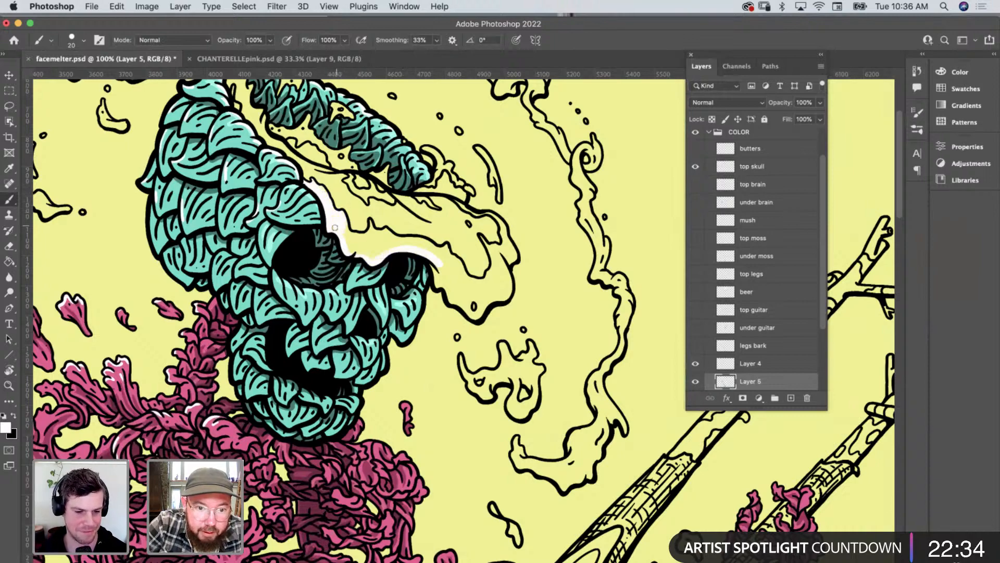
{"action": "left_click_drag", "start_coordinate": [348, 234], "coordinate": [371, 236]}
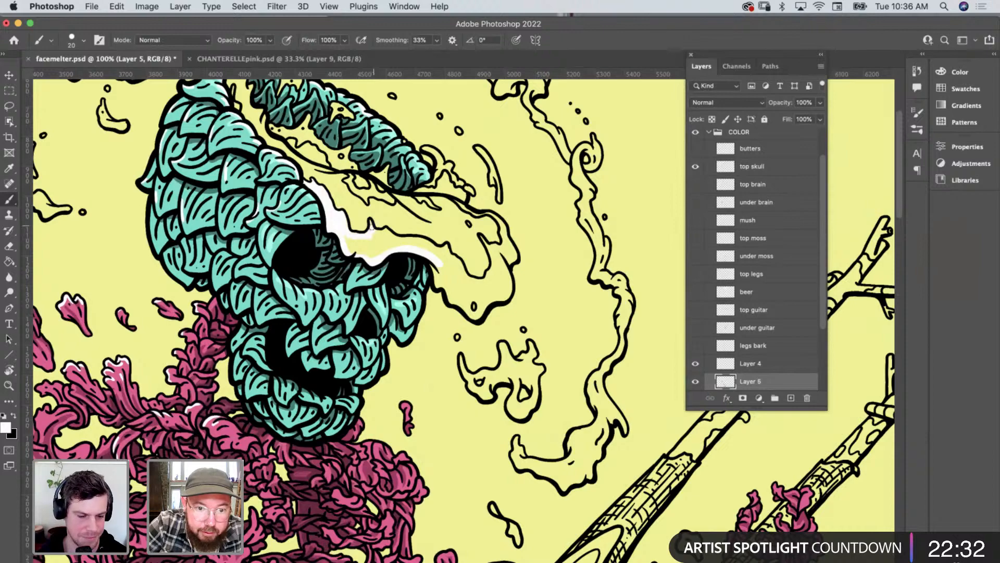
{"action": "mouse_move", "coordinate": [438, 252]}
{"action": "left_mouse_down"}
{"action": "mouse_move", "coordinate": [377, 249]}
{"action": "mouse_move", "coordinate": [344, 234]}
{"action": "mouse_move", "coordinate": [346, 246]}
{"action": "mouse_move", "coordinate": [393, 242]}
{"action": "mouse_move", "coordinate": [370, 234]}
{"action": "left_mouse_up"}
{"action": "left_click_drag", "start_coordinate": [454, 264], "coordinate": [414, 241]}
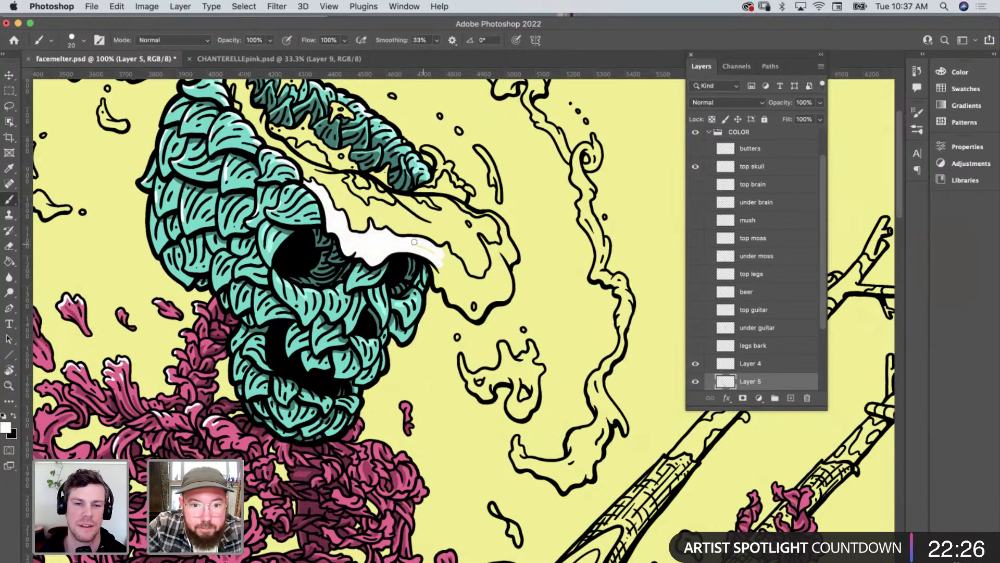
Outline the hanging drip at the end of the melting mass in white and fill its interior white.
{"action": "mouse_move", "coordinate": [460, 264]}
{"action": "left_mouse_down"}
{"action": "mouse_move", "coordinate": [471, 279]}
{"action": "mouse_move", "coordinate": [495, 259]}
{"action": "left_mouse_up"}
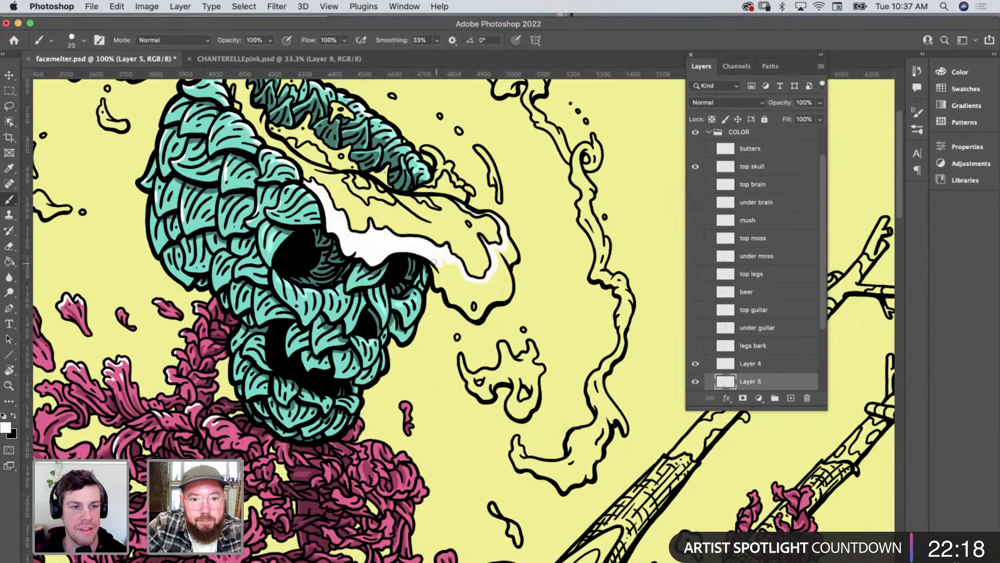
{"action": "left_click_drag", "start_coordinate": [461, 306], "coordinate": [472, 314]}
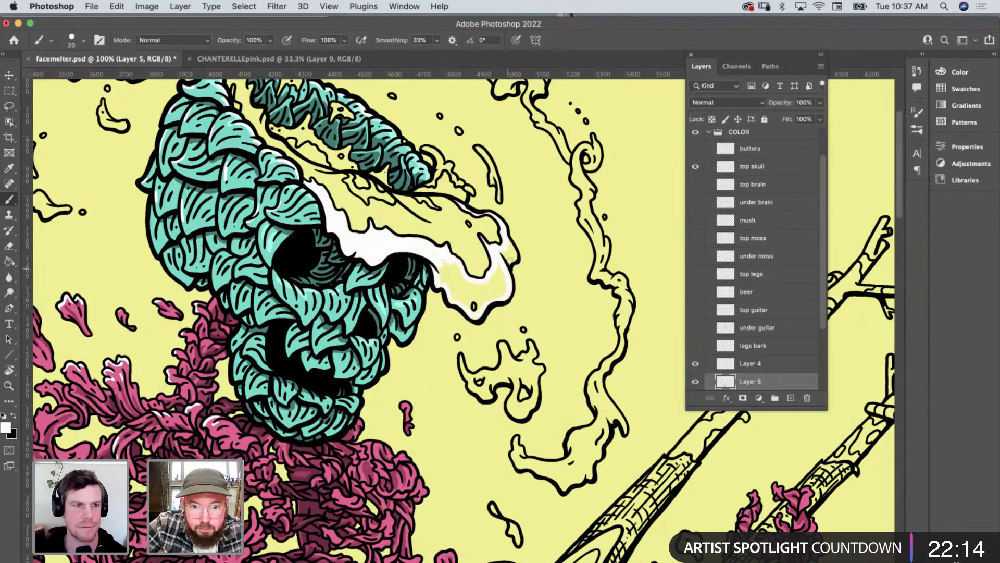
{"action": "key", "text": "g"}
{"action": "left_click", "coordinate": [469, 292]}
{"action": "key", "text": "b"}
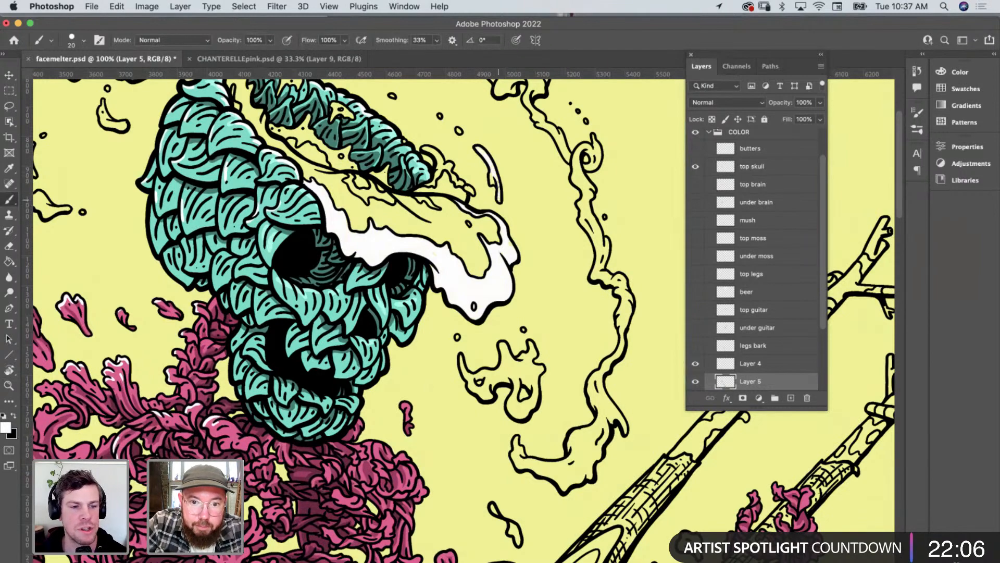
Paint the forked splash patch and the small drip just below the skull opening's rim white.
{"action": "key", "text": "z"}
{"action": "left_click", "coordinate": [420, 224]}
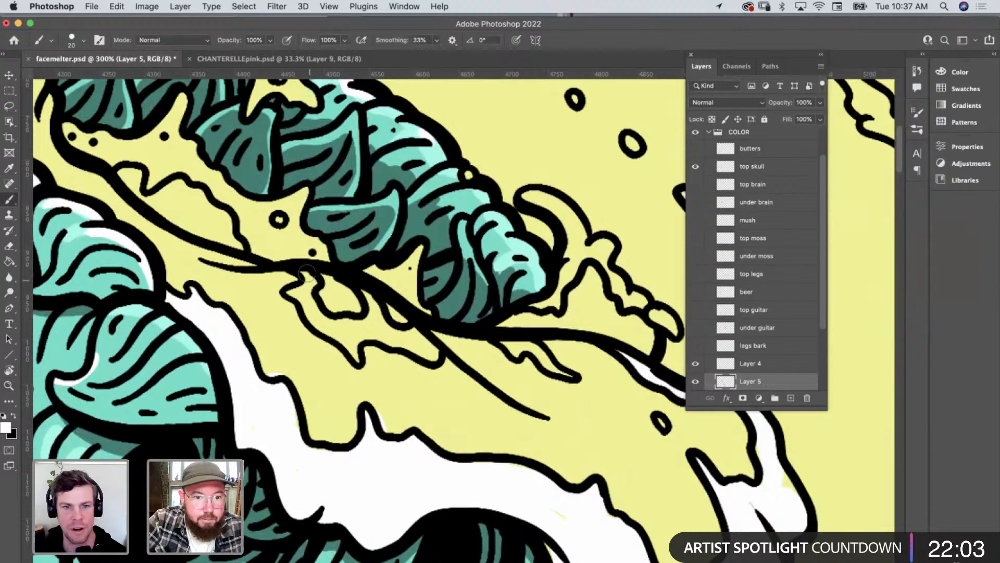
{"action": "mouse_move", "coordinate": [307, 273]}
{"action": "left_mouse_down"}
{"action": "mouse_move", "coordinate": [317, 314]}
{"action": "mouse_move", "coordinate": [355, 349]}
{"action": "mouse_move", "coordinate": [348, 327]}
{"action": "mouse_move", "coordinate": [375, 325]}
{"action": "mouse_move", "coordinate": [367, 291]}
{"action": "mouse_move", "coordinate": [371, 328]}
{"action": "mouse_move", "coordinate": [431, 350]}
{"action": "mouse_move", "coordinate": [416, 334]}
{"action": "mouse_move", "coordinate": [431, 354]}
{"action": "mouse_move", "coordinate": [367, 325]}
{"action": "left_mouse_up"}
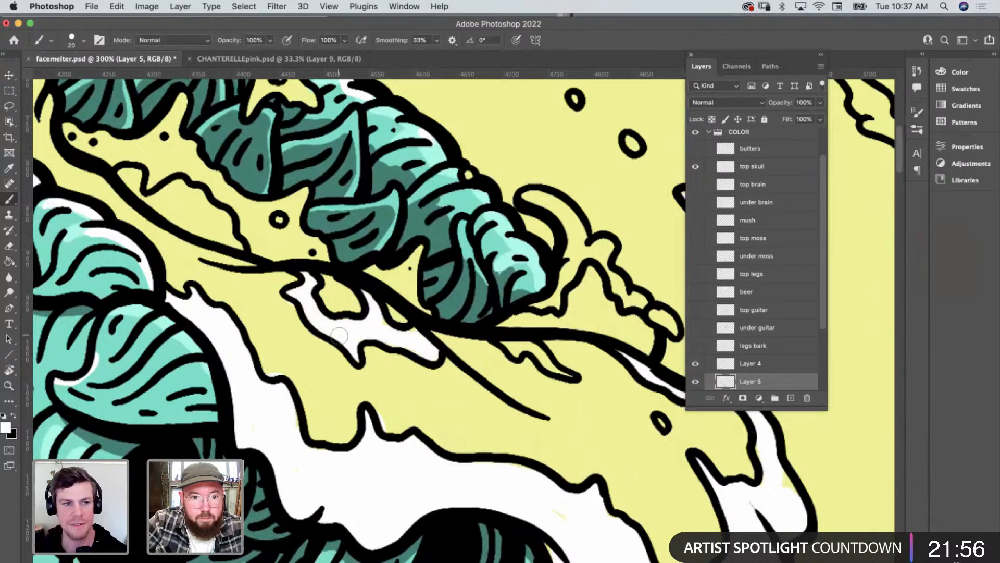
{"action": "key", "text": "e"}
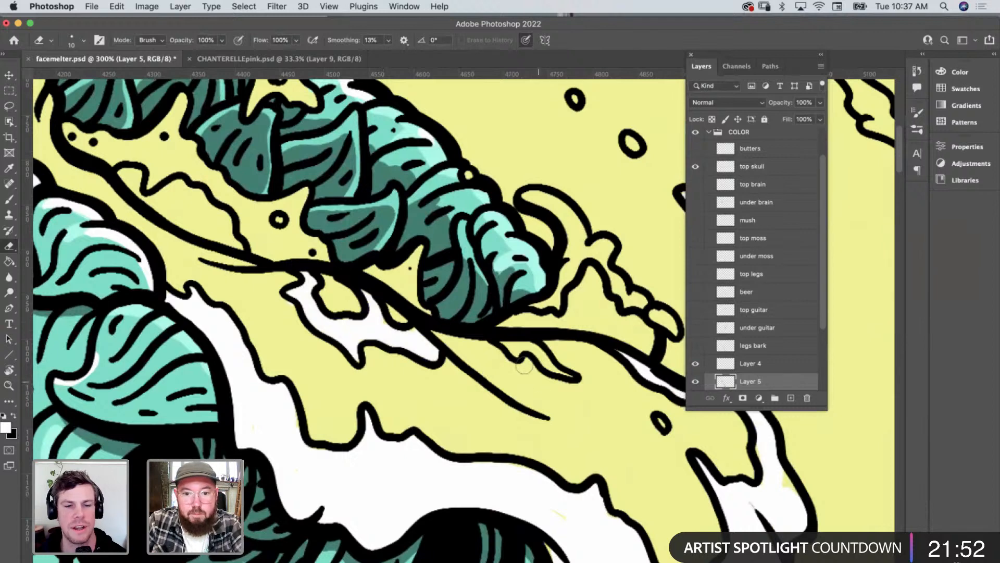
{"action": "key", "text": "b"}
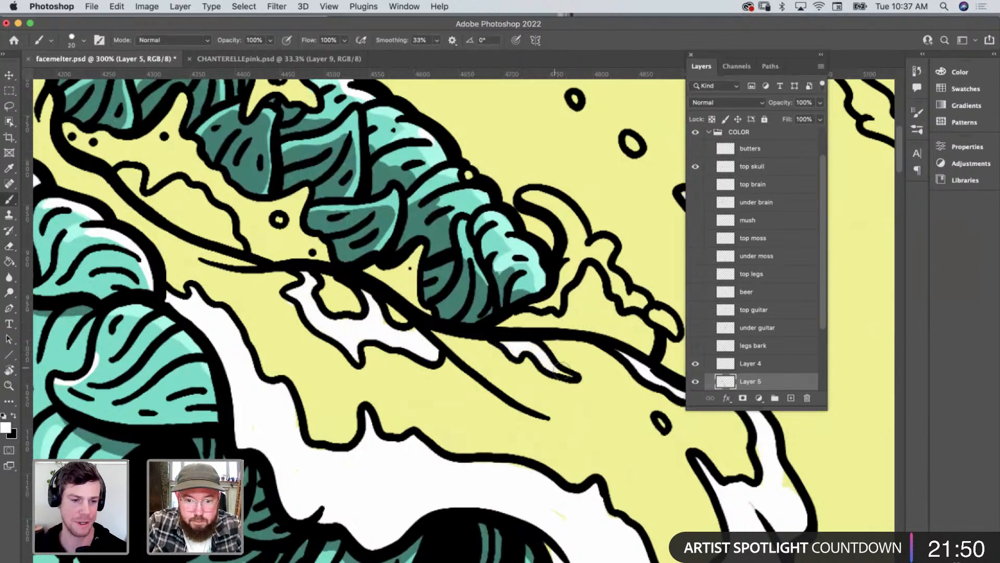
Paint the splashing strands at the far end of the skull opening and the small droplets above them white.
{"action": "mouse_move", "coordinate": [556, 302]}
{"action": "left_mouse_down"}
{"action": "mouse_move", "coordinate": [573, 233]}
{"action": "mouse_move", "coordinate": [538, 198]}
{"action": "mouse_move", "coordinate": [571, 224]}
{"action": "mouse_move", "coordinate": [586, 253]}
{"action": "mouse_move", "coordinate": [604, 249]}
{"action": "mouse_move", "coordinate": [628, 299]}
{"action": "mouse_move", "coordinate": [673, 328]}
{"action": "mouse_move", "coordinate": [652, 313]}
{"action": "left_mouse_up"}
{"action": "scroll", "coordinate": [395, 255], "scroll_direction": "up", "scroll_amount": 4}
{"action": "scroll", "coordinate": [394, 255], "scroll_direction": "right", "scroll_amount": 2}
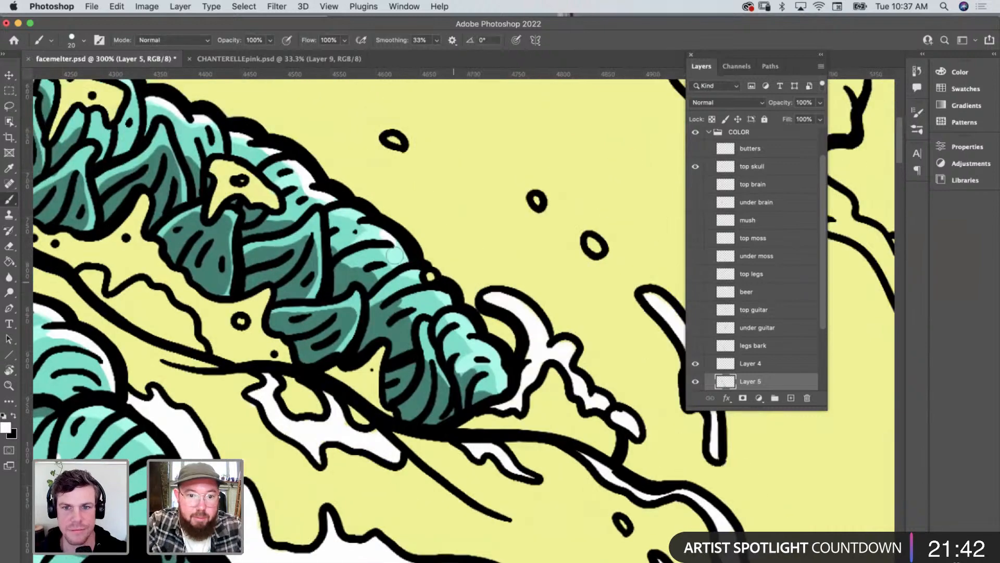
{"action": "left_click", "coordinate": [431, 276]}
{"action": "left_click", "coordinate": [537, 200]}
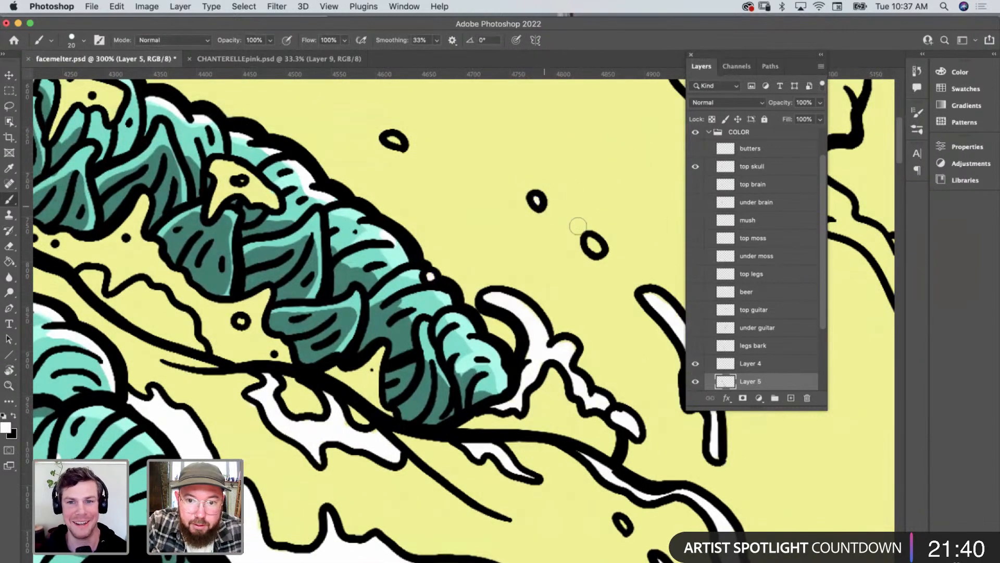
{"action": "left_click", "coordinate": [595, 244]}
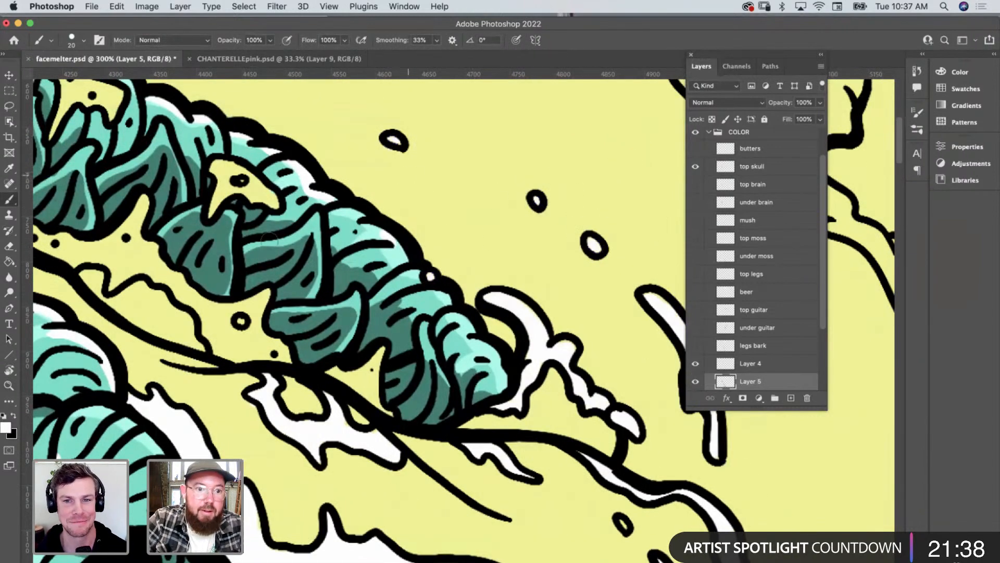
Paint the two small patches draped over the opening's far rim and the dripping tip at the skull's peak white.
{"action": "mouse_move", "coordinate": [222, 180]}
{"action": "left_mouse_down"}
{"action": "mouse_move", "coordinate": [218, 169]}
{"action": "mouse_move", "coordinate": [237, 167]}
{"action": "mouse_move", "coordinate": [268, 201]}
{"action": "mouse_move", "coordinate": [231, 190]}
{"action": "mouse_move", "coordinate": [229, 176]}
{"action": "left_mouse_up"}
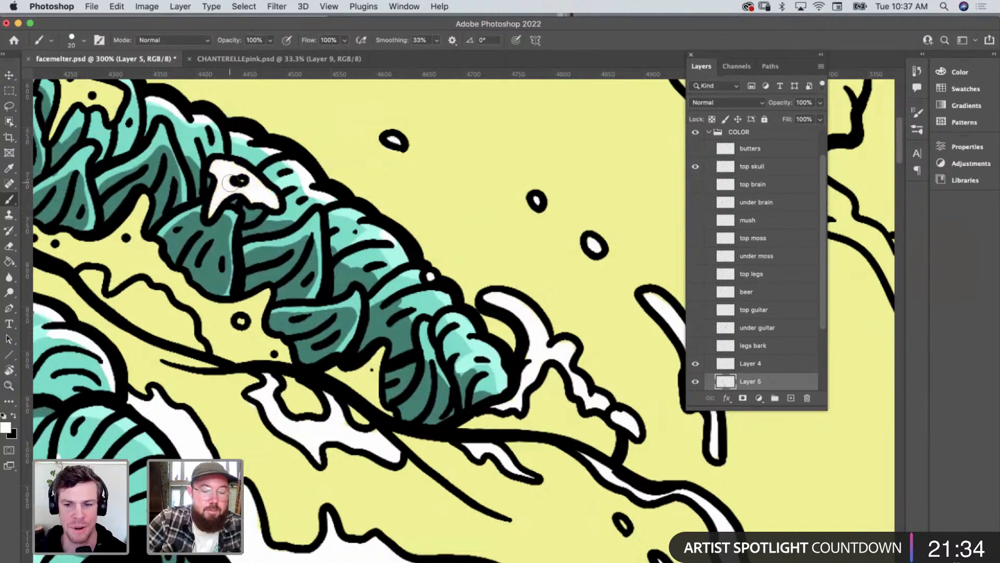
{"action": "scroll", "coordinate": [229, 176], "scroll_direction": "left", "scroll_amount": 10}
{"action": "scroll", "coordinate": [230, 177], "scroll_direction": "up", "scroll_amount": 2}
{"action": "mouse_move", "coordinate": [348, 113]}
{"action": "left_mouse_down"}
{"action": "mouse_move", "coordinate": [331, 177]}
{"action": "mouse_move", "coordinate": [344, 146]}
{"action": "mouse_move", "coordinate": [344, 179]}
{"action": "left_mouse_up"}
{"action": "key", "text": "e"}
{"action": "key", "text": "b"}
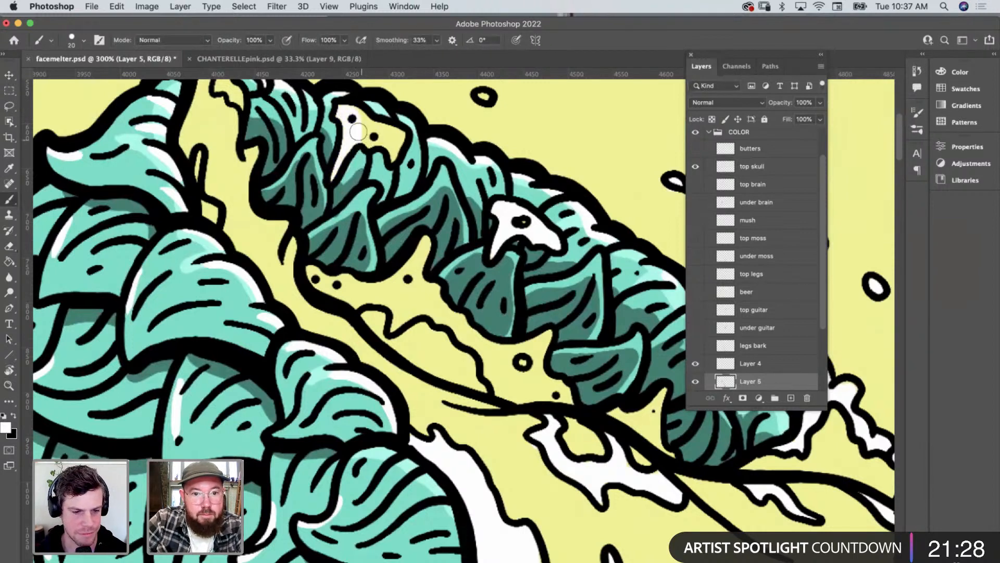
{"action": "mouse_move", "coordinate": [354, 125]}
{"action": "left_mouse_down"}
{"action": "mouse_move", "coordinate": [394, 148]}
{"action": "mouse_move", "coordinate": [364, 127]}
{"action": "left_mouse_up"}
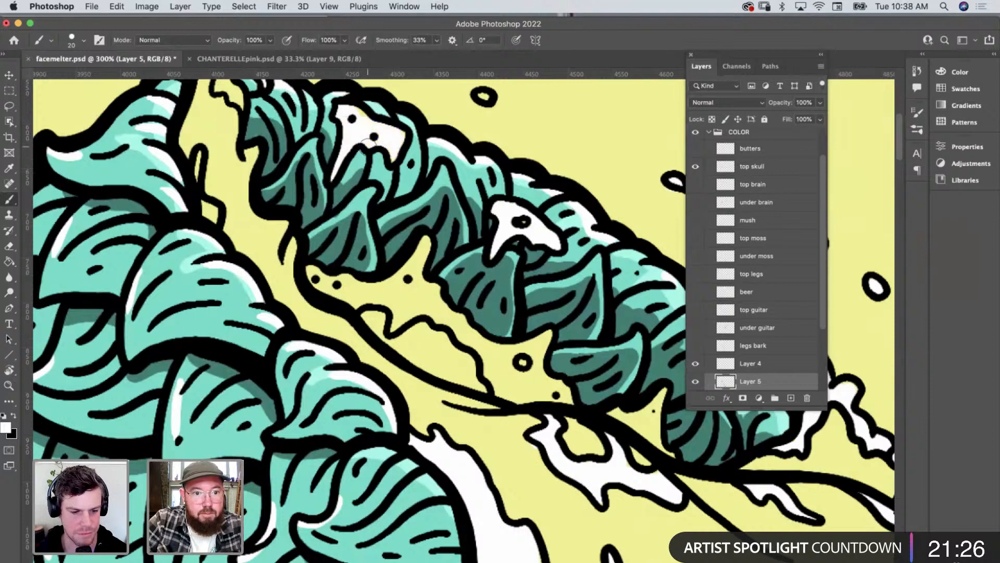
{"action": "scroll", "coordinate": [336, 180], "scroll_direction": "up", "scroll_amount": 5}
{"action": "mouse_move", "coordinate": [228, 172]}
{"action": "left_mouse_down"}
{"action": "mouse_move", "coordinate": [218, 150]}
{"action": "mouse_move", "coordinate": [243, 169]}
{"action": "mouse_move", "coordinate": [245, 214]}
{"action": "mouse_move", "coordinate": [256, 219]}
{"action": "left_mouse_up"}
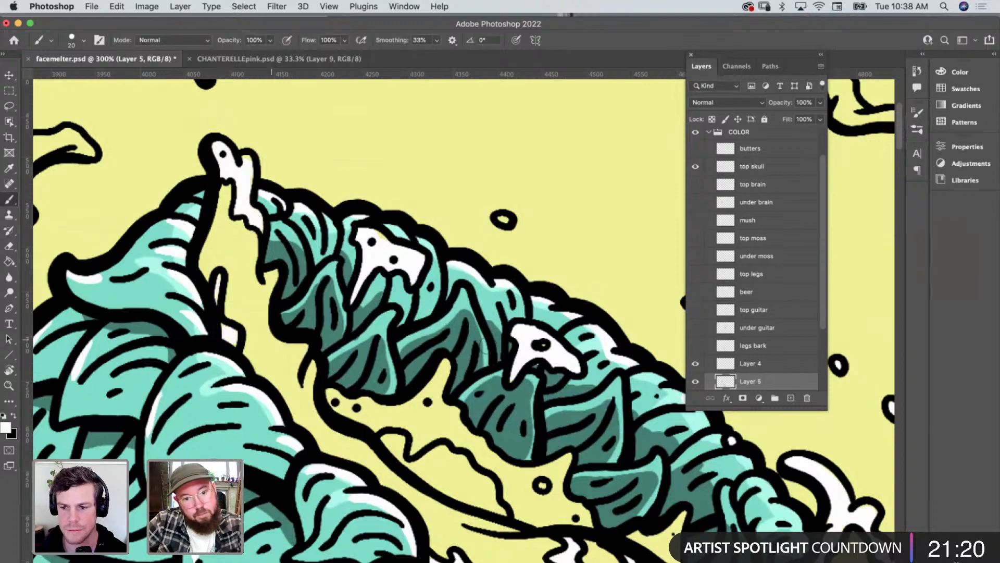
Paint the long jagged patch with dots along the inside of the skull opening white.
{"action": "scroll", "coordinate": [271, 338], "scroll_direction": "down", "scroll_amount": 5}
{"action": "scroll", "coordinate": [271, 339], "scroll_direction": "right", "scroll_amount": 4}
{"action": "scroll", "coordinate": [398, 335], "scroll_direction": "down", "scroll_amount": 2}
{"action": "scroll", "coordinate": [399, 335], "scroll_direction": "right", "scroll_amount": 2}
{"action": "mouse_move", "coordinate": [230, 275]}
{"action": "left_mouse_down"}
{"action": "mouse_move", "coordinate": [255, 293]}
{"action": "mouse_move", "coordinate": [296, 296]}
{"action": "mouse_move", "coordinate": [251, 282]}
{"action": "mouse_move", "coordinate": [320, 314]}
{"action": "mouse_move", "coordinate": [315, 326]}
{"action": "mouse_move", "coordinate": [311, 299]}
{"action": "mouse_move", "coordinate": [339, 253]}
{"action": "mouse_move", "coordinate": [324, 297]}
{"action": "mouse_move", "coordinate": [371, 324]}
{"action": "mouse_move", "coordinate": [327, 305]}
{"action": "mouse_move", "coordinate": [349, 293]}
{"action": "mouse_move", "coordinate": [384, 338]}
{"action": "mouse_move", "coordinate": [376, 348]}
{"action": "mouse_move", "coordinate": [349, 339]}
{"action": "mouse_move", "coordinate": [343, 327]}
{"action": "mouse_move", "coordinate": [356, 311]}
{"action": "mouse_move", "coordinate": [338, 289]}
{"action": "mouse_move", "coordinate": [434, 399]}
{"action": "mouse_move", "coordinate": [482, 399]}
{"action": "mouse_move", "coordinate": [421, 373]}
{"action": "mouse_move", "coordinate": [414, 355]}
{"action": "mouse_move", "coordinate": [450, 353]}
{"action": "mouse_move", "coordinate": [456, 373]}
{"action": "mouse_move", "coordinate": [463, 343]}
{"action": "mouse_move", "coordinate": [396, 339]}
{"action": "left_mouse_up"}
{"action": "key", "text": "e"}
{"action": "key", "text": "b"}
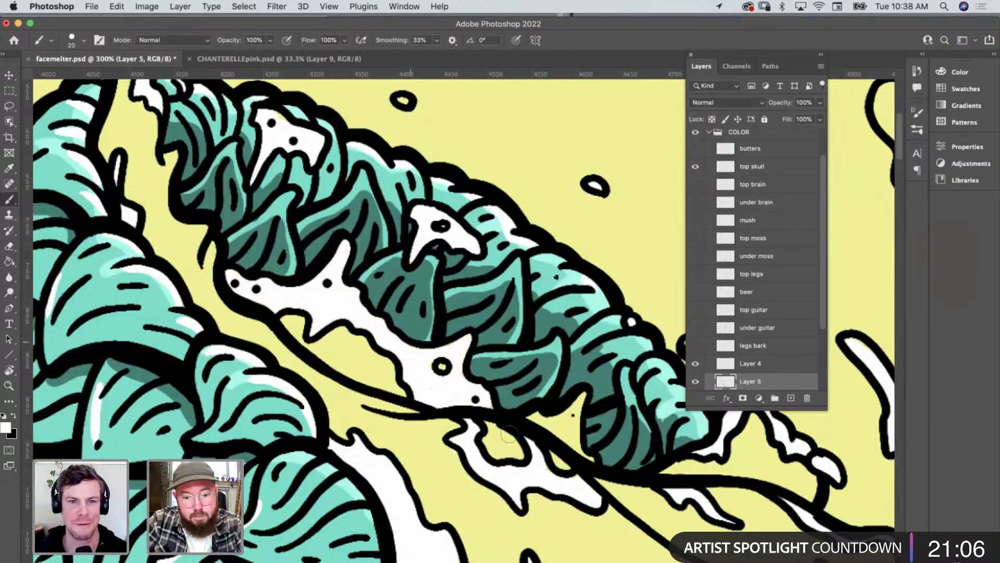
Draw a wavy white highlight line along the middle of the yellow melt toward its drip end, using a size 15 brush.
{"action": "key", "text": "bracketleft"}
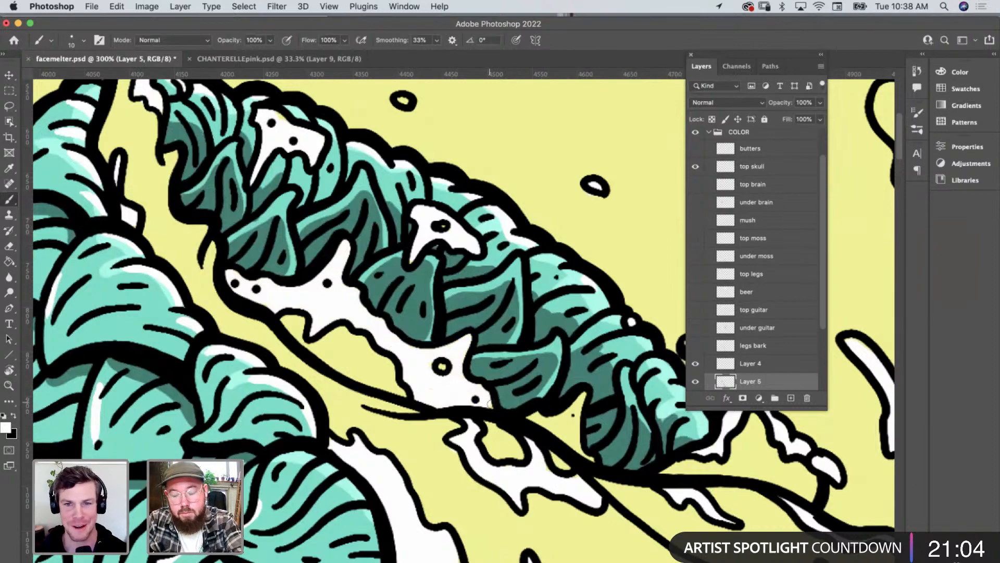
{"action": "scroll", "coordinate": [493, 410], "scroll_direction": "down", "scroll_amount": 4}
{"action": "scroll", "coordinate": [493, 410], "scroll_direction": "right", "scroll_amount": 4}
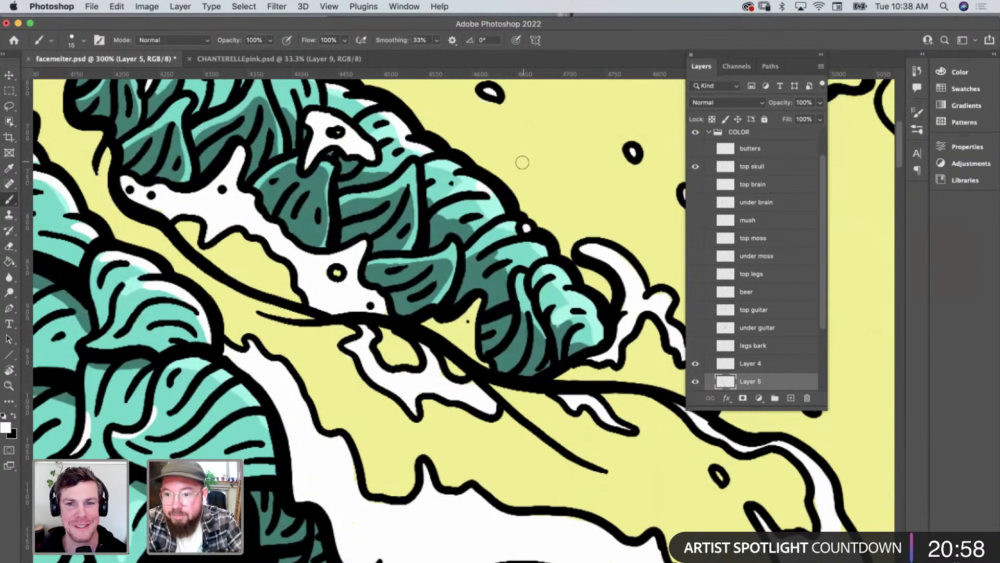
{"action": "key", "text": "bracketright"}
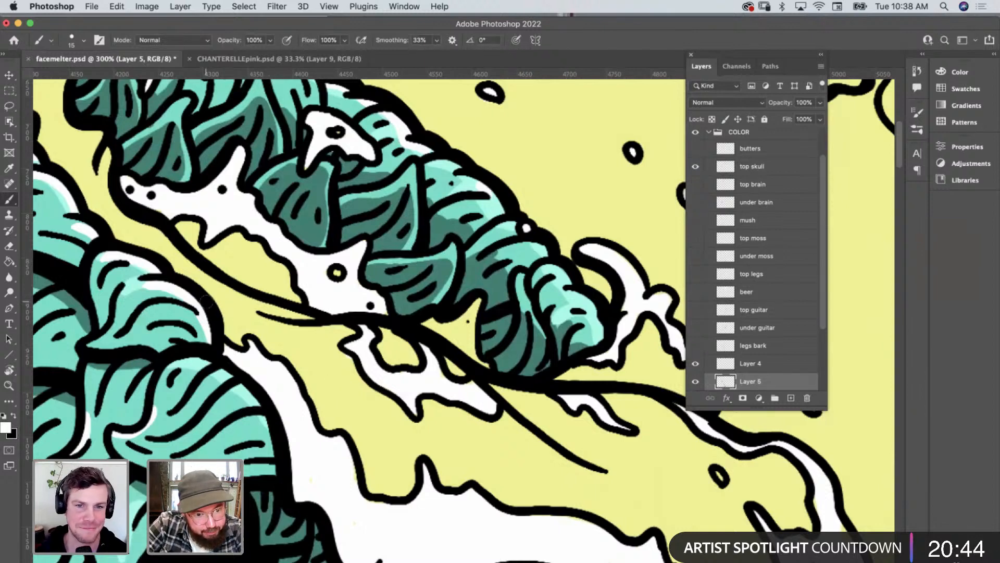
{"action": "mouse_move", "coordinate": [219, 312]}
{"action": "left_mouse_down"}
{"action": "mouse_move", "coordinate": [294, 341]}
{"action": "mouse_move", "coordinate": [334, 404]}
{"action": "mouse_move", "coordinate": [354, 410]}
{"action": "mouse_move", "coordinate": [385, 453]}
{"action": "mouse_move", "coordinate": [428, 442]}
{"action": "mouse_move", "coordinate": [518, 473]}
{"action": "mouse_move", "coordinate": [551, 469]}
{"action": "left_mouse_up"}
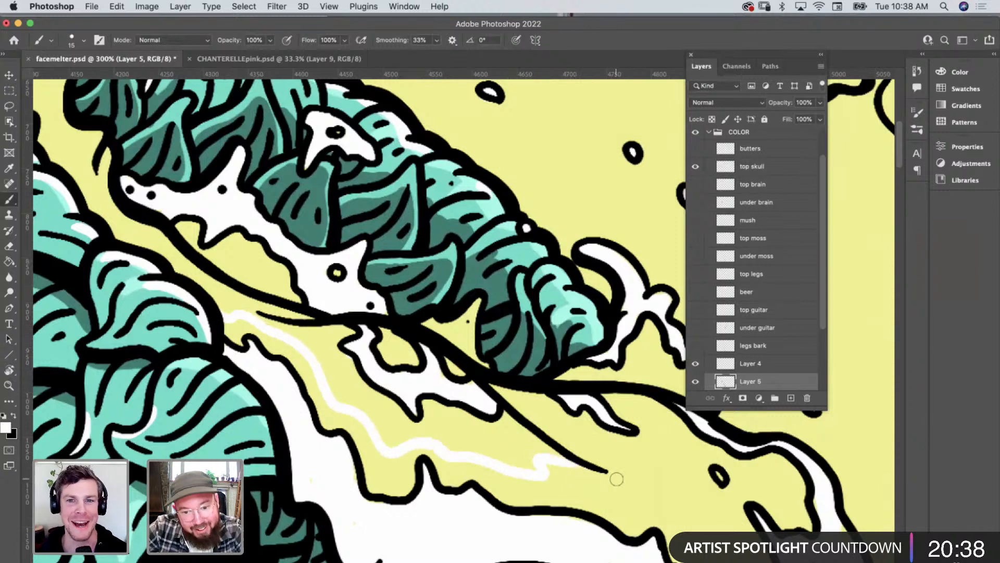
{"action": "scroll", "coordinate": [664, 458], "scroll_direction": "right", "scroll_amount": 5}
{"action": "scroll", "coordinate": [664, 458], "scroll_direction": "down", "scroll_amount": 3}
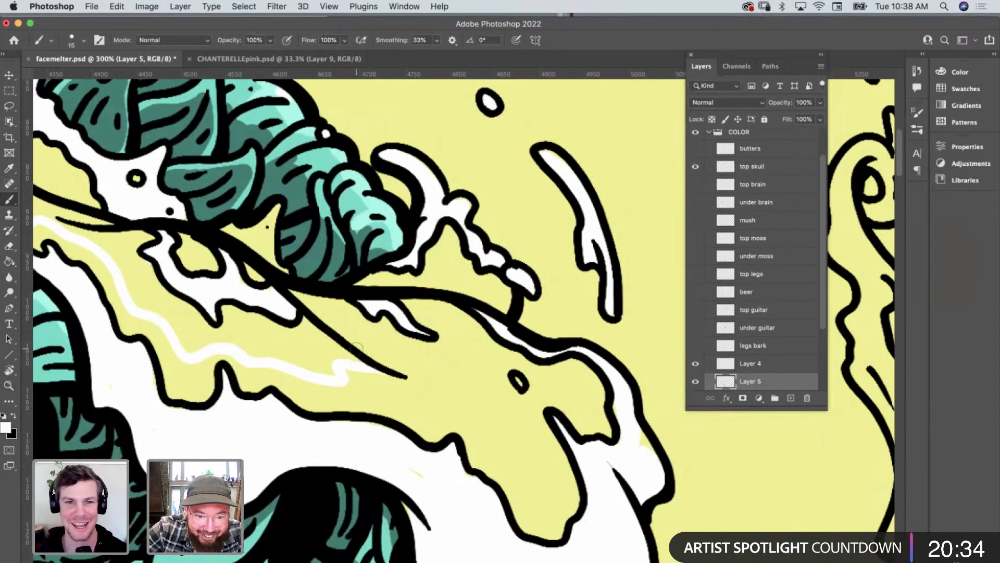
{"action": "mouse_move", "coordinate": [370, 352]}
{"action": "left_mouse_down"}
{"action": "mouse_move", "coordinate": [411, 364]}
{"action": "mouse_move", "coordinate": [440, 383]}
{"action": "mouse_move", "coordinate": [438, 399]}
{"action": "mouse_move", "coordinate": [478, 405]}
{"action": "mouse_move", "coordinate": [503, 434]}
{"action": "mouse_move", "coordinate": [527, 442]}
{"action": "mouse_move", "coordinate": [524, 409]}
{"action": "mouse_move", "coordinate": [574, 387]}
{"action": "mouse_move", "coordinate": [547, 359]}
{"action": "left_mouse_up"}
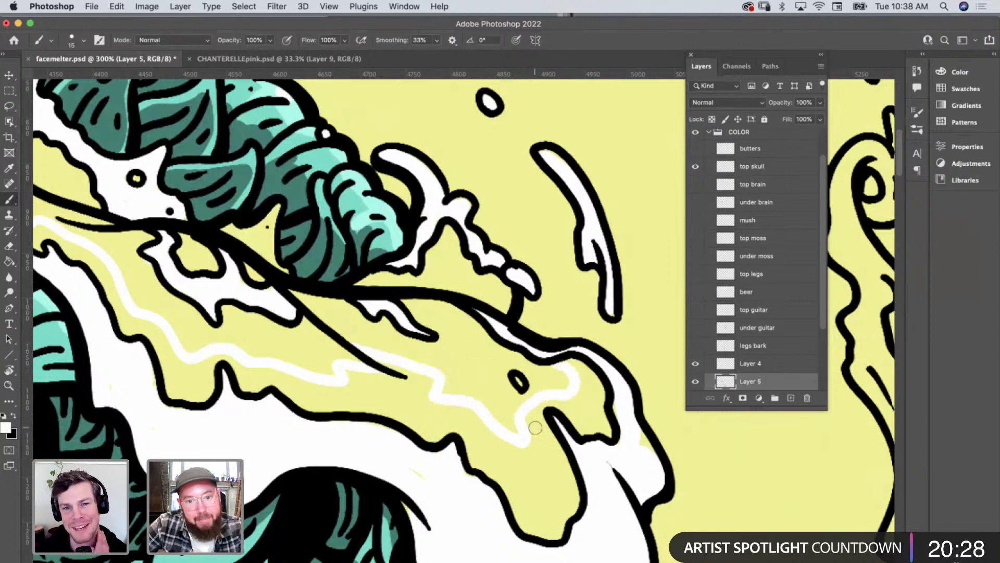
Look over the white areas around the skull opening, from its peak out to the whole head and surrounding wisps.
{"action": "scroll", "coordinate": [536, 427], "scroll_direction": "left", "scroll_amount": 10}
{"action": "scroll", "coordinate": [536, 428], "scroll_direction": "up", "scroll_amount": 5}
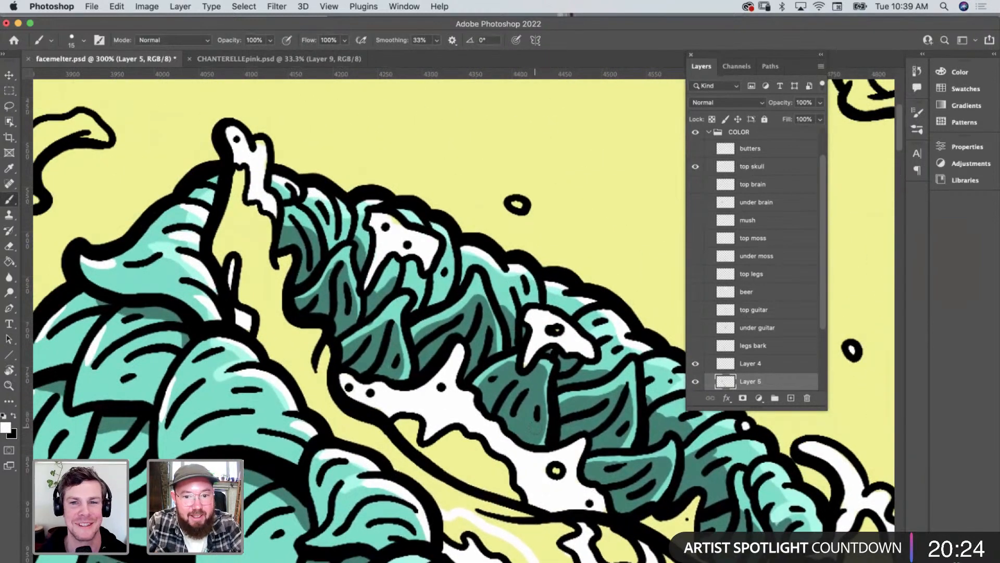
{"action": "scroll", "coordinate": [464, 339], "scroll_direction": "up", "scroll_amount": 2}
{"action": "scroll", "coordinate": [464, 339], "scroll_direction": "right", "scroll_amount": 2}
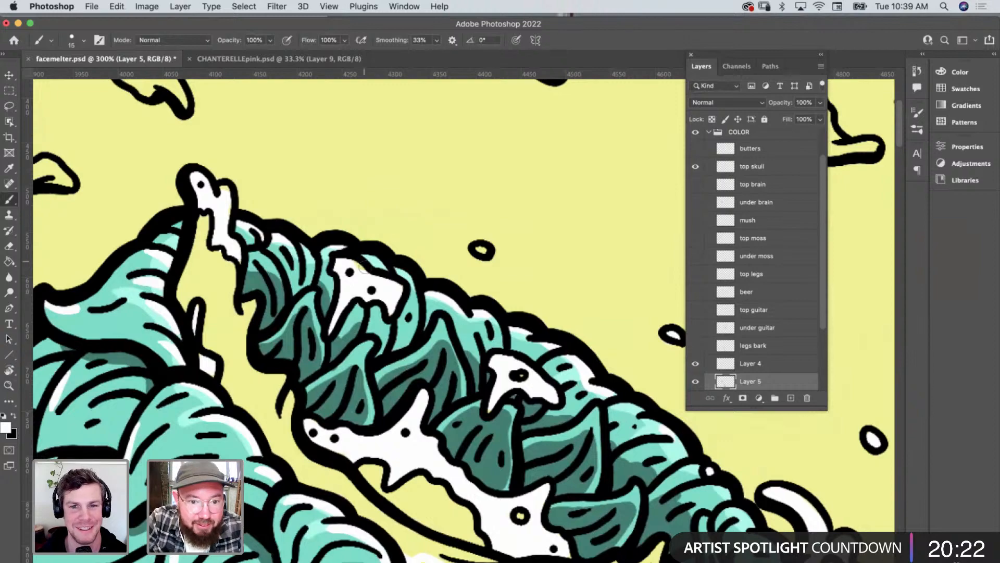
{"action": "key", "text": "z"}
{"action": "left_click", "coordinate": [392, 340], "text": "alt"}
{"action": "left_click", "coordinate": [393, 340], "text": "alt"}
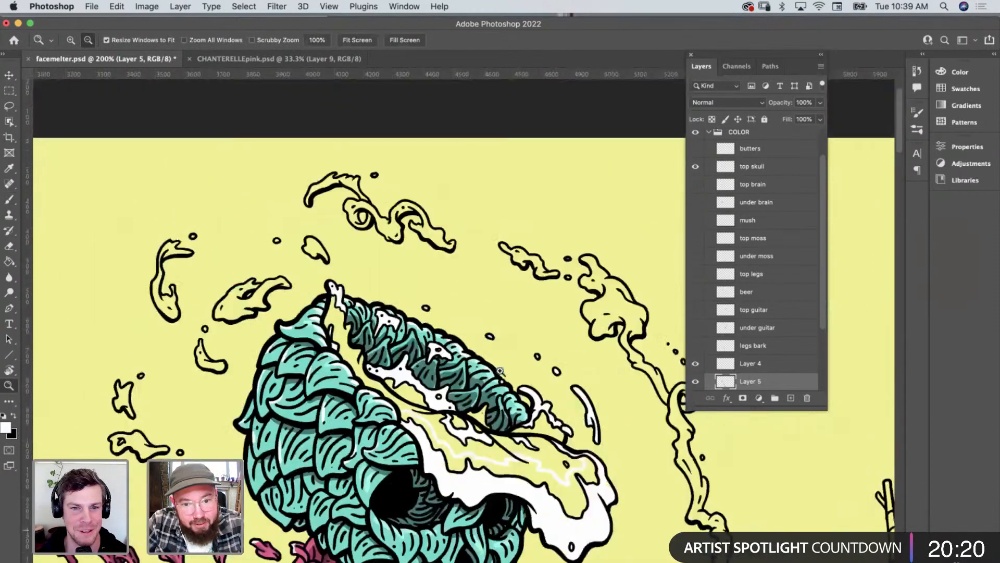
{"action": "left_click", "coordinate": [392, 339], "text": "alt"}
{"action": "left_click", "coordinate": [392, 339], "text": "alt"}
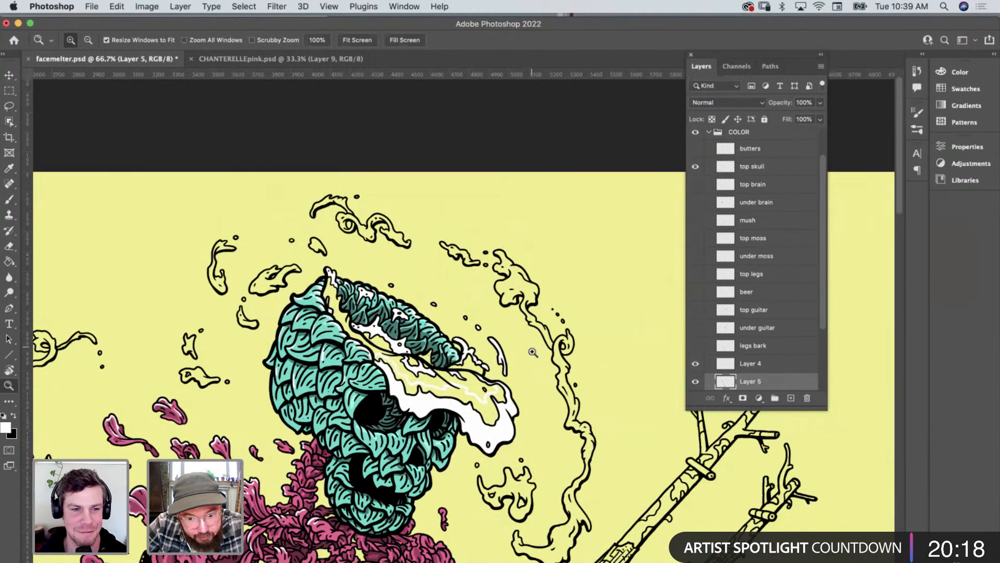
Paint white along the outer edge of the lower half of the long wisp beside the skull, from its hooked end up past the bend.
{"action": "scroll", "coordinate": [511, 385], "scroll_direction": "down", "scroll_amount": 2}
{"action": "scroll", "coordinate": [511, 385], "scroll_direction": "right", "scroll_amount": 3}
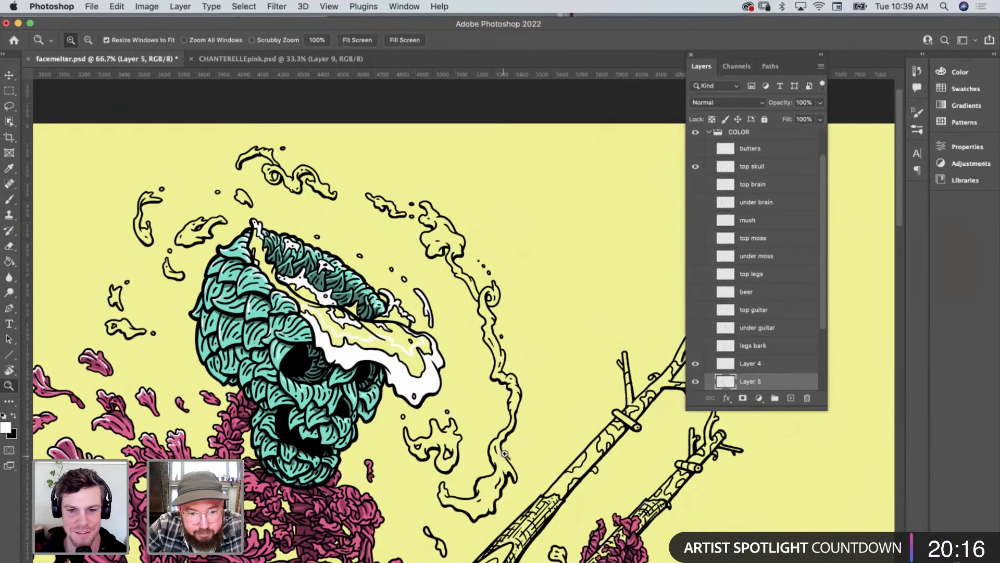
{"action": "left_click", "coordinate": [483, 511]}
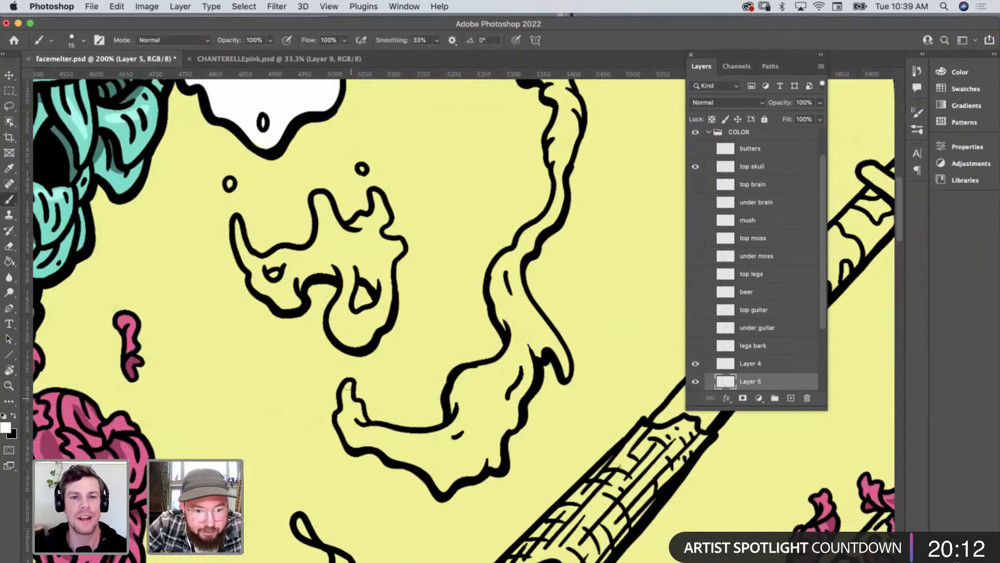
{"action": "mouse_move", "coordinate": [348, 387]}
{"action": "left_mouse_down"}
{"action": "mouse_move", "coordinate": [347, 419]}
{"action": "mouse_move", "coordinate": [360, 415]}
{"action": "mouse_move", "coordinate": [346, 398]}
{"action": "mouse_move", "coordinate": [351, 441]}
{"action": "mouse_move", "coordinate": [425, 465]}
{"action": "mouse_move", "coordinate": [445, 489]}
{"action": "mouse_move", "coordinate": [472, 475]}
{"action": "mouse_move", "coordinate": [489, 444]}
{"action": "mouse_move", "coordinate": [494, 463]}
{"action": "mouse_move", "coordinate": [528, 359]}
{"action": "left_mouse_up"}
{"action": "mouse_move", "coordinate": [359, 440]}
{"action": "left_mouse_down"}
{"action": "mouse_move", "coordinate": [433, 468]}
{"action": "mouse_move", "coordinate": [457, 470]}
{"action": "mouse_move", "coordinate": [484, 451]}
{"action": "mouse_move", "coordinate": [436, 481]}
{"action": "mouse_move", "coordinate": [496, 447]}
{"action": "mouse_move", "coordinate": [494, 456]}
{"action": "mouse_move", "coordinate": [529, 345]}
{"action": "mouse_move", "coordinate": [554, 345]}
{"action": "mouse_move", "coordinate": [565, 369]}
{"action": "mouse_move", "coordinate": [523, 302]}
{"action": "mouse_move", "coordinate": [515, 272]}
{"action": "mouse_move", "coordinate": [555, 343]}
{"action": "mouse_move", "coordinate": [520, 311]}
{"action": "mouse_move", "coordinate": [519, 289]}
{"action": "mouse_move", "coordinate": [557, 349]}
{"action": "mouse_move", "coordinate": [517, 258]}
{"action": "mouse_move", "coordinate": [554, 214]}
{"action": "mouse_move", "coordinate": [572, 144]}
{"action": "left_mouse_up"}
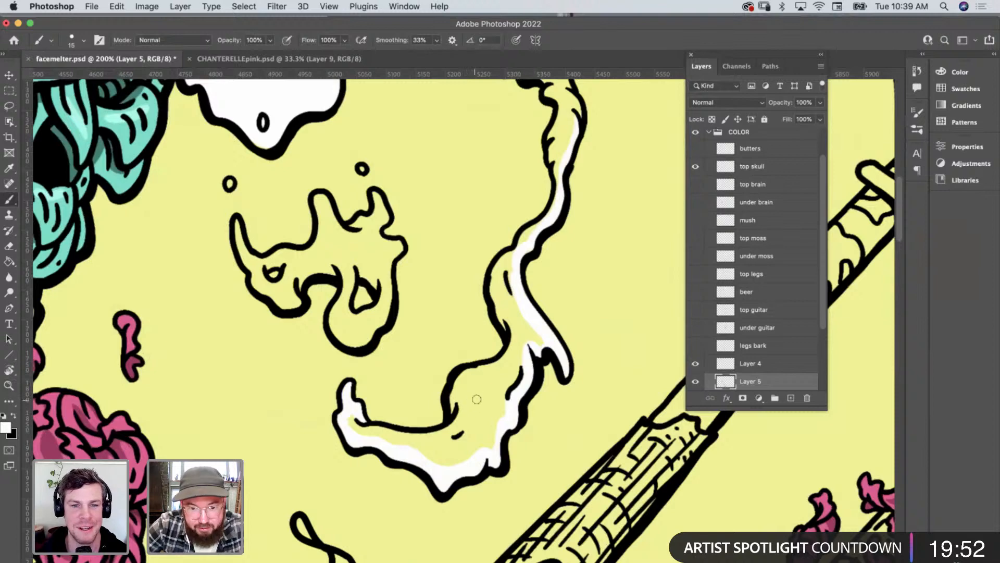
{"action": "scroll", "coordinate": [489, 406], "scroll_direction": "up", "scroll_amount": 4}
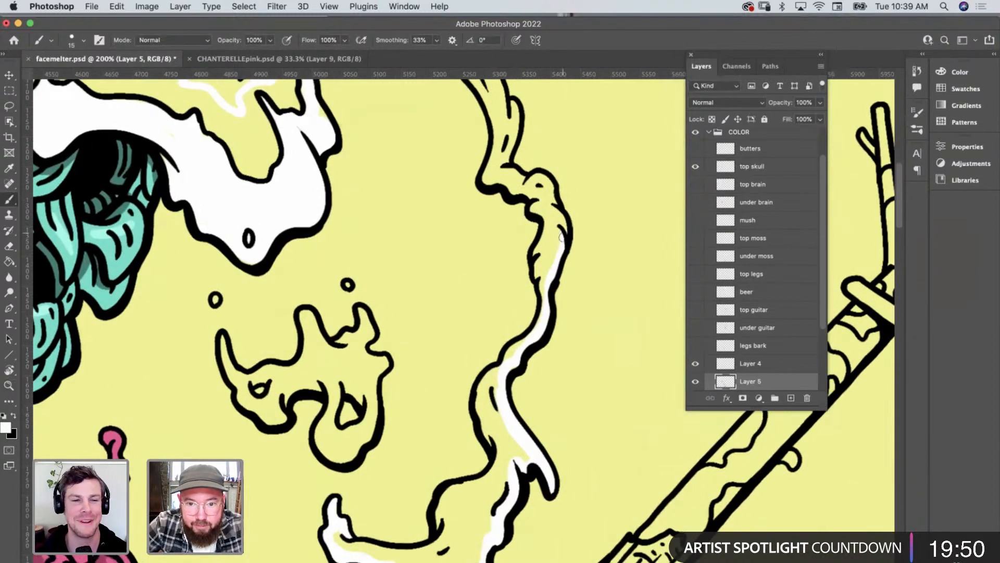
{"action": "mouse_move", "coordinate": [547, 207]}
{"action": "left_mouse_down"}
{"action": "mouse_move", "coordinate": [547, 185]}
{"action": "mouse_move", "coordinate": [502, 169]}
{"action": "left_mouse_up"}
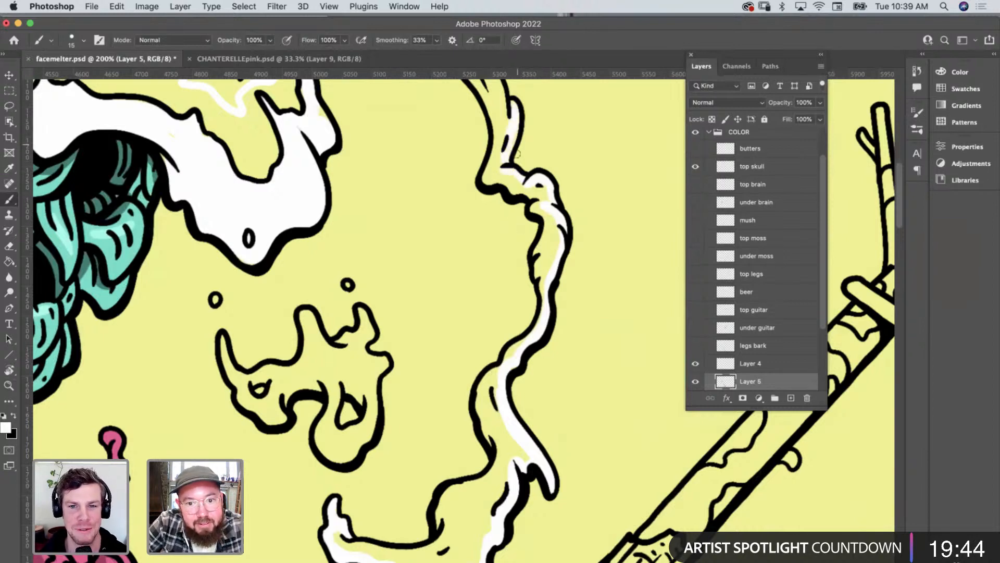
Continue the white highlight up the long wisp's middle, into its small curl and along the thin strand above it.
{"action": "scroll", "coordinate": [516, 154], "scroll_direction": "up", "scroll_amount": 3}
{"action": "scroll", "coordinate": [516, 153], "scroll_direction": "up", "scroll_amount": 2}
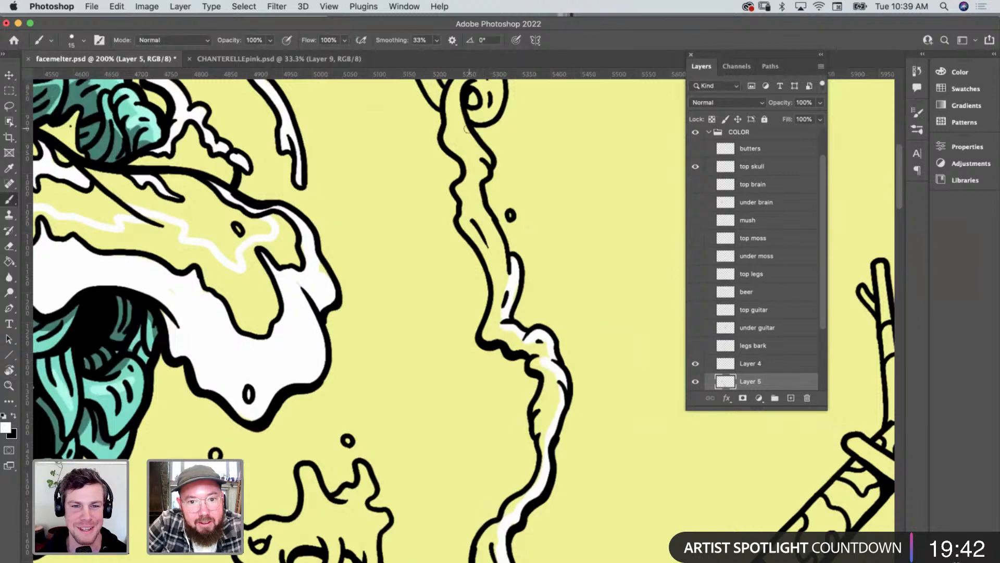
{"action": "mouse_move", "coordinate": [486, 157]}
{"action": "left_mouse_down"}
{"action": "mouse_move", "coordinate": [478, 198]}
{"action": "mouse_move", "coordinate": [504, 257]}
{"action": "left_mouse_up"}
{"action": "scroll", "coordinate": [492, 240], "scroll_direction": "up", "scroll_amount": 6}
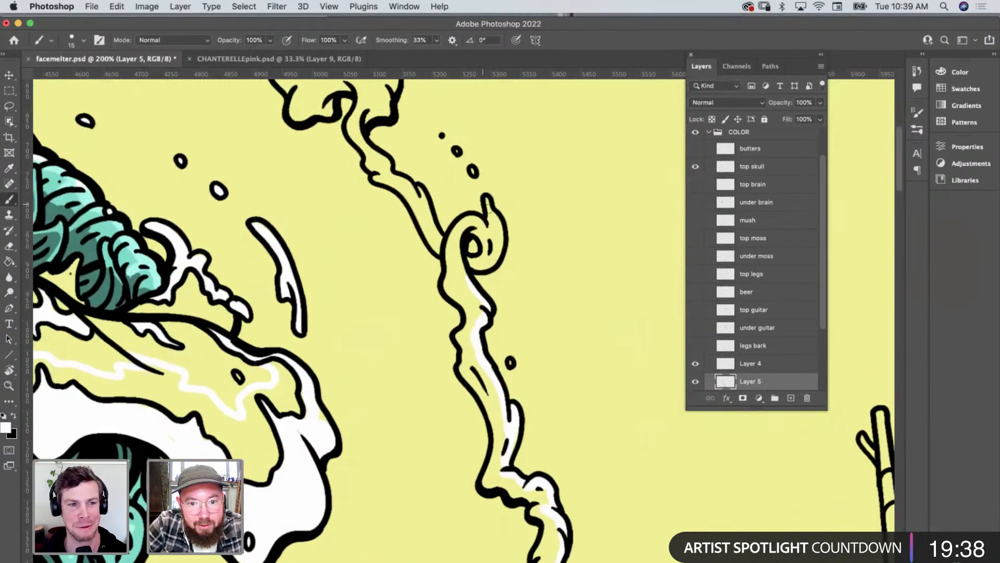
{"action": "left_click_drag", "start_coordinate": [489, 214], "coordinate": [495, 255]}
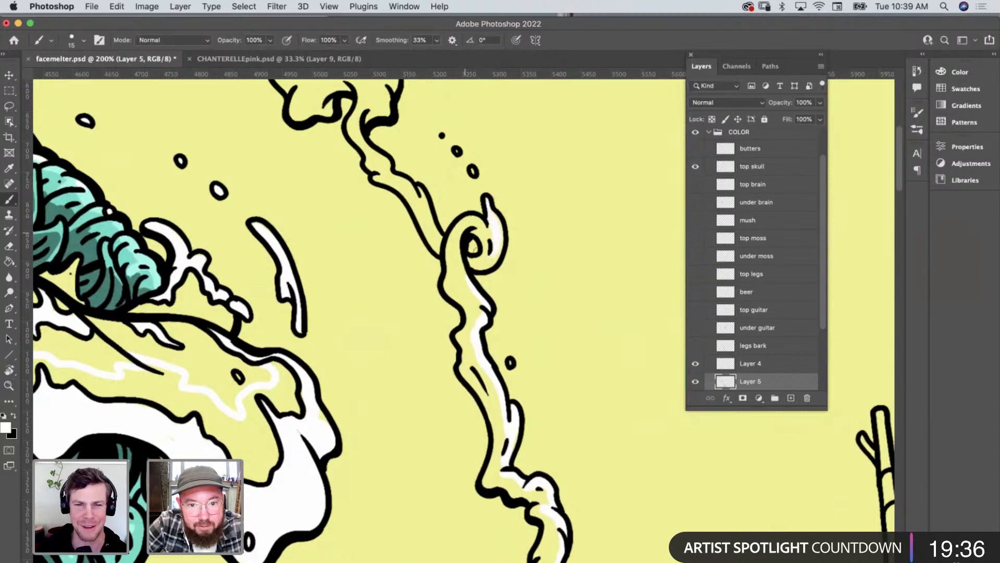
{"action": "mouse_move", "coordinate": [439, 237]}
{"action": "left_mouse_down"}
{"action": "mouse_move", "coordinate": [422, 198]}
{"action": "mouse_move", "coordinate": [384, 161]}
{"action": "left_mouse_up"}
Paint white edge highlights on the lumpy head of the long wisp and fill the small wavy splash beside it with white.
{"action": "scroll", "coordinate": [384, 160], "scroll_direction": "up", "scroll_amount": 6}
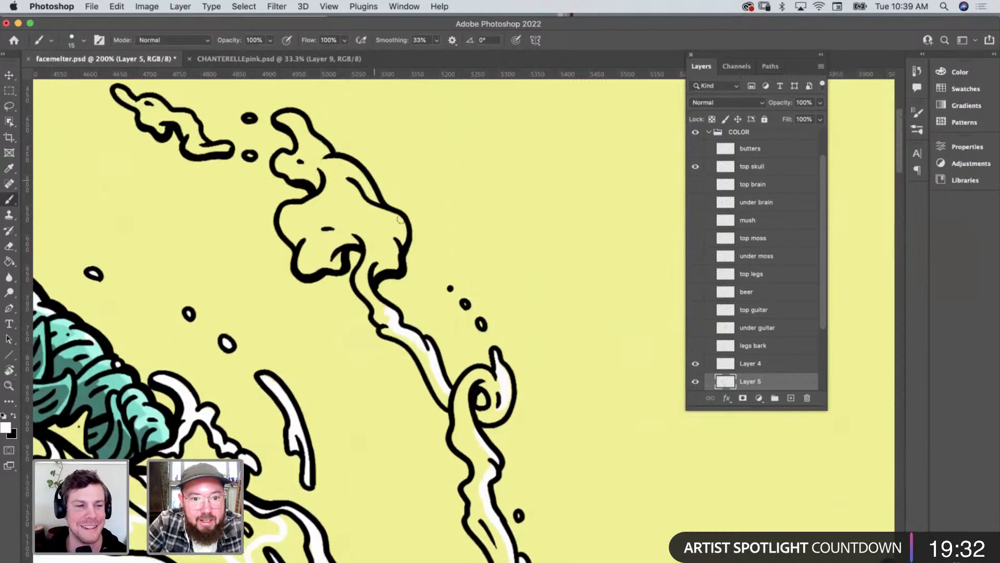
{"action": "mouse_move", "coordinate": [390, 320]}
{"action": "left_mouse_down"}
{"action": "mouse_move", "coordinate": [370, 303]}
{"action": "mouse_move", "coordinate": [372, 267]}
{"action": "mouse_move", "coordinate": [391, 274]}
{"action": "mouse_move", "coordinate": [387, 246]}
{"action": "mouse_move", "coordinate": [391, 258]}
{"action": "mouse_move", "coordinate": [404, 248]}
{"action": "mouse_move", "coordinate": [372, 207]}
{"action": "mouse_move", "coordinate": [402, 231]}
{"action": "mouse_move", "coordinate": [338, 171]}
{"action": "mouse_move", "coordinate": [322, 179]}
{"action": "mouse_move", "coordinate": [335, 158]}
{"action": "mouse_move", "coordinate": [330, 169]}
{"action": "mouse_move", "coordinate": [291, 126]}
{"action": "mouse_move", "coordinate": [282, 128]}
{"action": "mouse_move", "coordinate": [293, 138]}
{"action": "mouse_move", "coordinate": [288, 173]}
{"action": "left_mouse_up"}
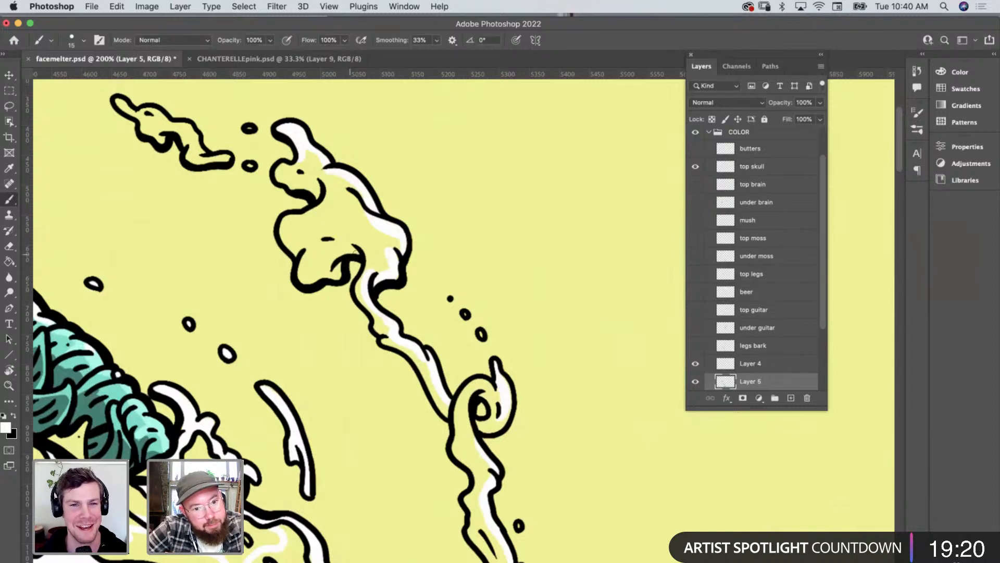
{"action": "mouse_move", "coordinate": [355, 253]}
{"action": "left_mouse_down"}
{"action": "mouse_move", "coordinate": [336, 275]}
{"action": "mouse_move", "coordinate": [312, 280]}
{"action": "mouse_move", "coordinate": [303, 256]}
{"action": "mouse_move", "coordinate": [316, 250]}
{"action": "mouse_move", "coordinate": [299, 251]}
{"action": "mouse_move", "coordinate": [284, 219]}
{"action": "mouse_move", "coordinate": [334, 256]}
{"action": "left_mouse_up"}
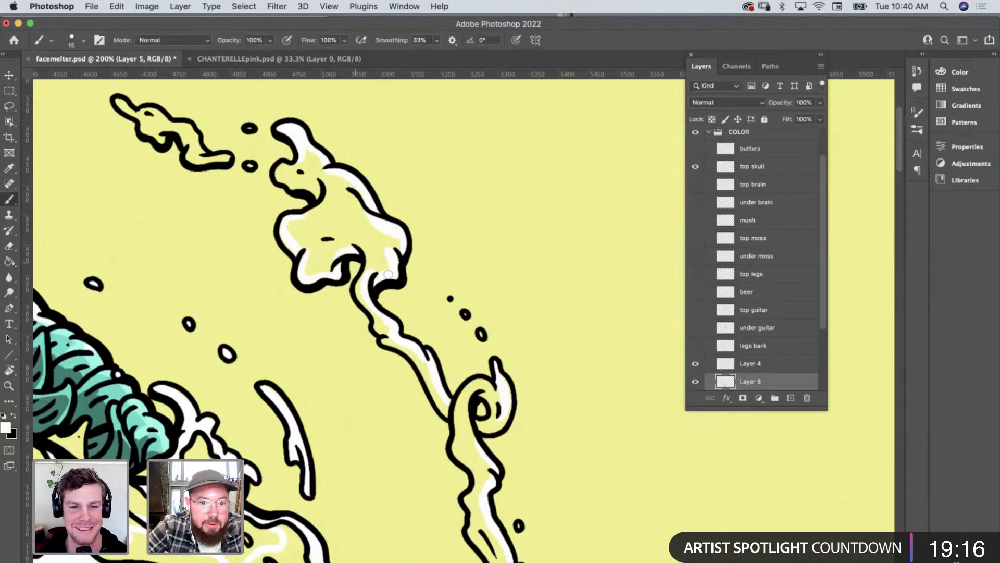
{"action": "mouse_move", "coordinate": [120, 107]}
{"action": "left_mouse_down"}
{"action": "mouse_move", "coordinate": [225, 157]}
{"action": "mouse_move", "coordinate": [190, 139]}
{"action": "mouse_move", "coordinate": [206, 162]}
{"action": "mouse_move", "coordinate": [173, 130]}
{"action": "mouse_move", "coordinate": [145, 120]}
{"action": "mouse_move", "coordinate": [144, 130]}
{"action": "mouse_move", "coordinate": [245, 166]}
{"action": "left_mouse_up"}
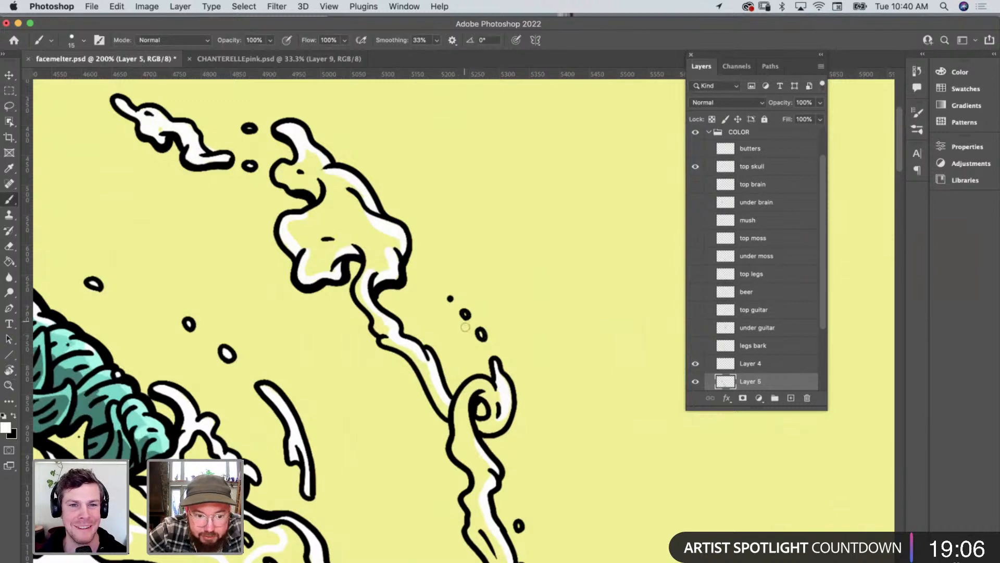
Paint white along the lower edge, looped drip and upper prongs of the jagged splash below the melt's drip end.
{"action": "scroll", "coordinate": [461, 343], "scroll_direction": "down", "scroll_amount": 10}
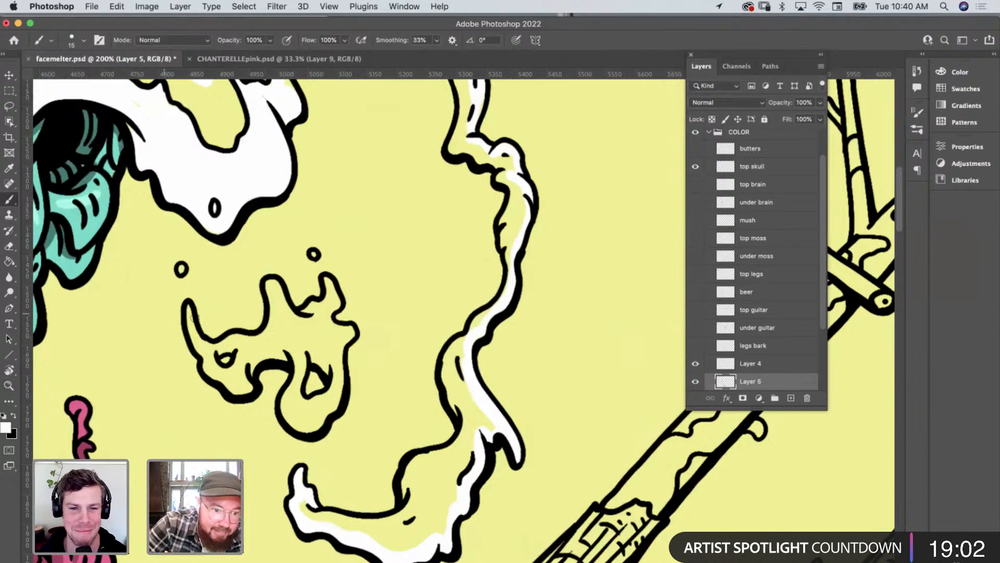
{"action": "mouse_move", "coordinate": [189, 308]}
{"action": "left_mouse_down"}
{"action": "mouse_move", "coordinate": [205, 363]}
{"action": "mouse_move", "coordinate": [232, 389]}
{"action": "mouse_move", "coordinate": [249, 387]}
{"action": "mouse_move", "coordinate": [250, 366]}
{"action": "mouse_move", "coordinate": [267, 355]}
{"action": "mouse_move", "coordinate": [295, 361]}
{"action": "mouse_move", "coordinate": [292, 351]}
{"action": "mouse_move", "coordinate": [299, 370]}
{"action": "mouse_move", "coordinate": [285, 402]}
{"action": "mouse_move", "coordinate": [316, 426]}
{"action": "left_mouse_up"}
{"action": "mouse_move", "coordinate": [295, 373]}
{"action": "left_mouse_down"}
{"action": "mouse_move", "coordinate": [303, 408]}
{"action": "mouse_move", "coordinate": [319, 400]}
{"action": "mouse_move", "coordinate": [281, 410]}
{"action": "mouse_move", "coordinate": [329, 412]}
{"action": "mouse_move", "coordinate": [315, 421]}
{"action": "mouse_move", "coordinate": [336, 404]}
{"action": "mouse_move", "coordinate": [311, 407]}
{"action": "mouse_move", "coordinate": [328, 400]}
{"action": "mouse_move", "coordinate": [338, 380]}
{"action": "mouse_move", "coordinate": [336, 390]}
{"action": "mouse_move", "coordinate": [350, 334]}
{"action": "mouse_move", "coordinate": [333, 289]}
{"action": "mouse_move", "coordinate": [301, 311]}
{"action": "mouse_move", "coordinate": [273, 284]}
{"action": "left_mouse_up"}
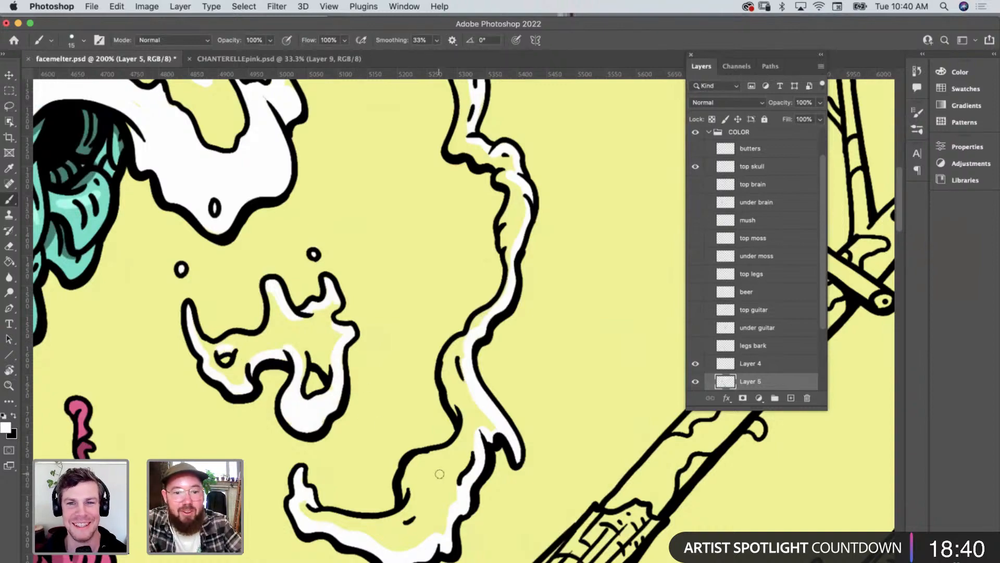
Paint white highlights on the curled double-arched wisp above the skull's peak and on the small blob beneath it.
{"action": "scroll", "coordinate": [440, 473], "scroll_direction": "up", "scroll_amount": 10}
{"action": "scroll", "coordinate": [440, 474], "scroll_direction": "left", "scroll_amount": 8}
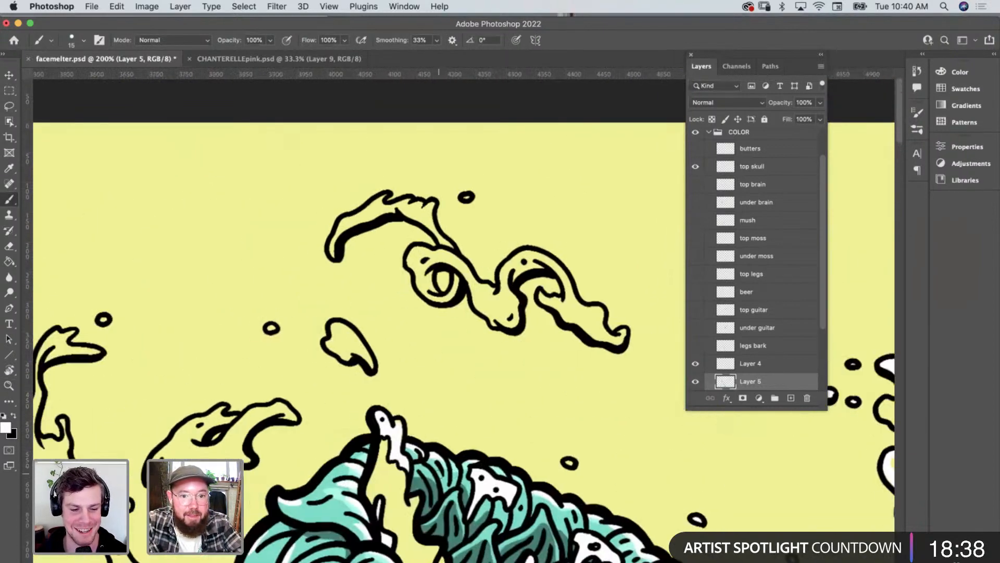
{"action": "mouse_move", "coordinate": [332, 245]}
{"action": "left_mouse_down"}
{"action": "mouse_move", "coordinate": [375, 204]}
{"action": "mouse_move", "coordinate": [431, 206]}
{"action": "mouse_move", "coordinate": [446, 257]}
{"action": "mouse_move", "coordinate": [433, 259]}
{"action": "mouse_move", "coordinate": [441, 277]}
{"action": "mouse_move", "coordinate": [429, 277]}
{"action": "mouse_move", "coordinate": [425, 263]}
{"action": "mouse_move", "coordinate": [409, 262]}
{"action": "mouse_move", "coordinate": [417, 252]}
{"action": "mouse_move", "coordinate": [459, 259]}
{"action": "mouse_move", "coordinate": [516, 301]}
{"action": "mouse_move", "coordinate": [492, 290]}
{"action": "mouse_move", "coordinate": [535, 257]}
{"action": "mouse_move", "coordinate": [529, 265]}
{"action": "mouse_move", "coordinate": [560, 274]}
{"action": "mouse_move", "coordinate": [525, 256]}
{"action": "mouse_move", "coordinate": [556, 267]}
{"action": "mouse_move", "coordinate": [573, 303]}
{"action": "mouse_move", "coordinate": [623, 333]}
{"action": "mouse_move", "coordinate": [591, 335]}
{"action": "mouse_move", "coordinate": [560, 304]}
{"action": "mouse_move", "coordinate": [515, 314]}
{"action": "mouse_move", "coordinate": [507, 293]}
{"action": "mouse_move", "coordinate": [514, 324]}
{"action": "mouse_move", "coordinate": [486, 310]}
{"action": "left_mouse_up"}
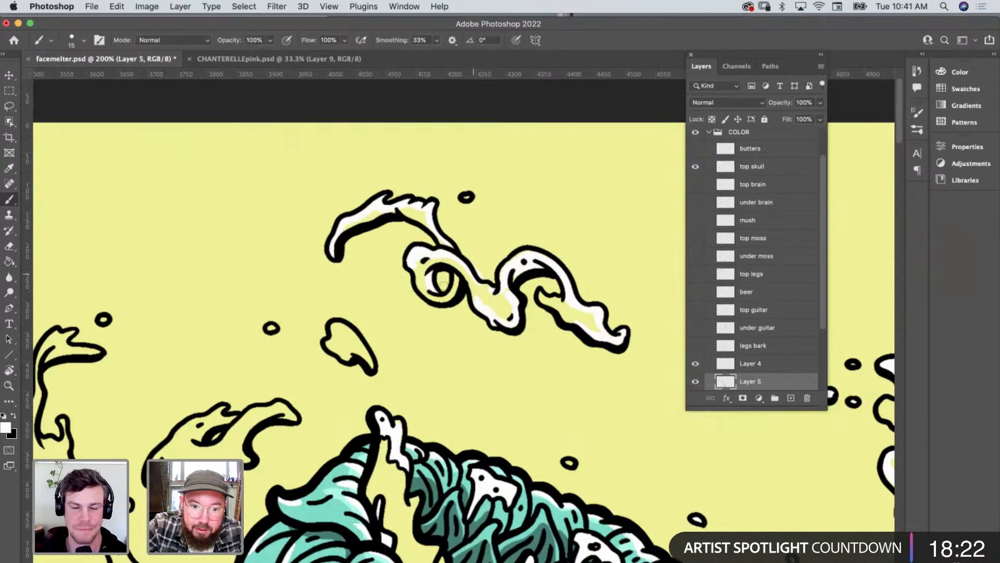
{"action": "mouse_move", "coordinate": [351, 334]}
{"action": "left_mouse_down"}
{"action": "mouse_move", "coordinate": [328, 340]}
{"action": "mouse_move", "coordinate": [347, 356]}
{"action": "mouse_move", "coordinate": [342, 330]}
{"action": "left_mouse_up"}
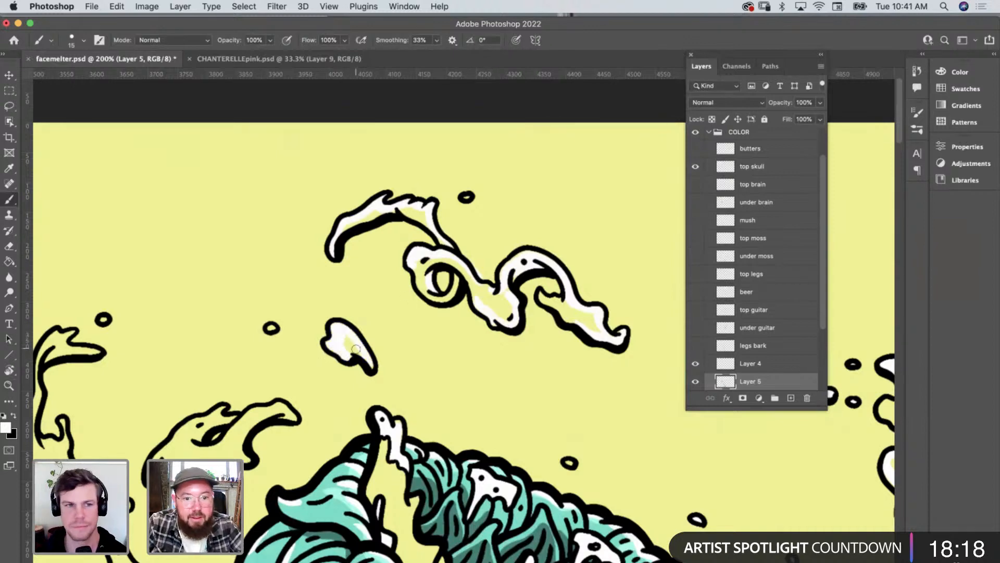
Paint white highlights around the hole, forked tip and lower edge of the leaf-shaped splash beside the skull's peak.
{"action": "scroll", "coordinate": [356, 348], "scroll_direction": "left", "scroll_amount": 5}
{"action": "scroll", "coordinate": [355, 349], "scroll_direction": "down", "scroll_amount": 3}
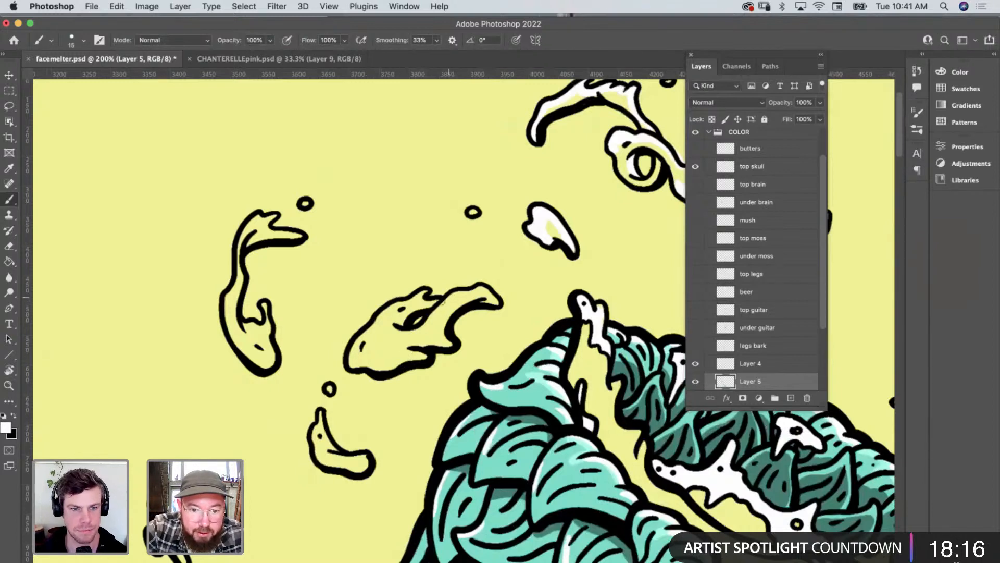
{"action": "left_click_drag", "start_coordinate": [426, 302], "coordinate": [399, 319]}
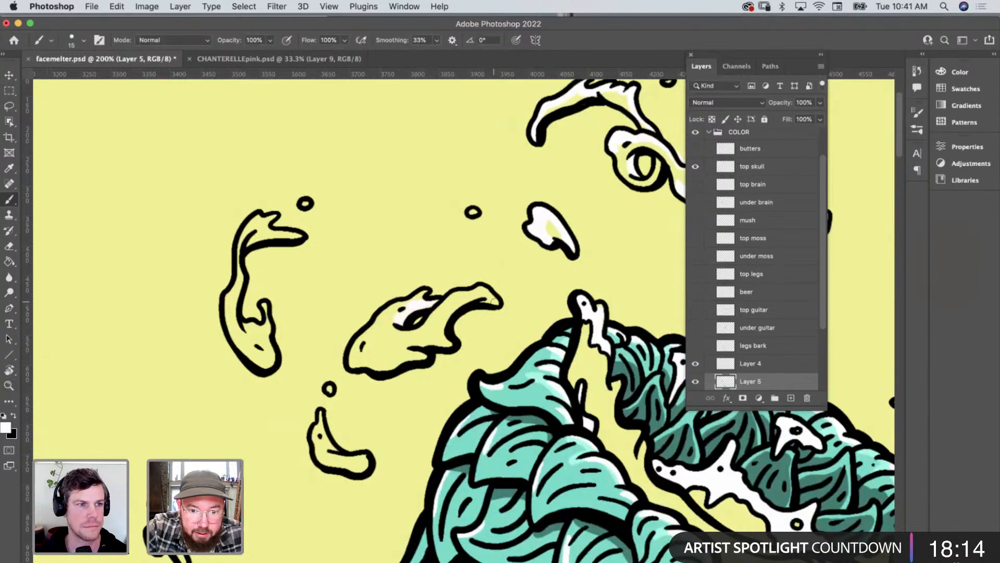
{"action": "mouse_move", "coordinate": [483, 297]}
{"action": "left_mouse_down"}
{"action": "mouse_move", "coordinate": [457, 301]}
{"action": "mouse_move", "coordinate": [442, 320]}
{"action": "mouse_move", "coordinate": [443, 342]}
{"action": "mouse_move", "coordinate": [407, 352]}
{"action": "mouse_move", "coordinate": [418, 357]}
{"action": "mouse_move", "coordinate": [358, 362]}
{"action": "mouse_move", "coordinate": [362, 344]}
{"action": "mouse_move", "coordinate": [347, 358]}
{"action": "left_mouse_up"}
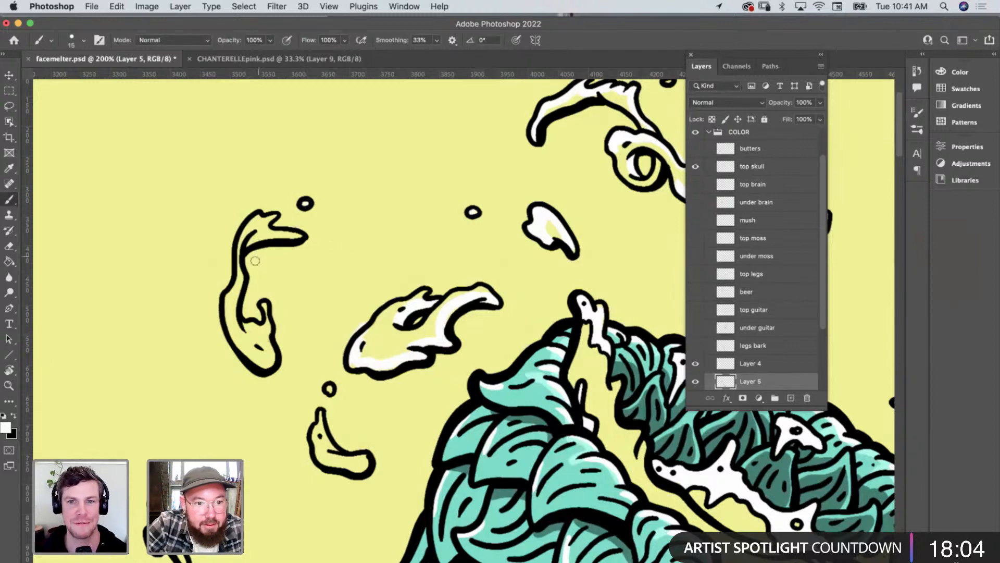
Paint white on the tall C-shaped splash and on the small hooked drop between it and the skull.
{"action": "left_click_drag", "start_coordinate": [297, 235], "coordinate": [262, 233]}
{"action": "mouse_move", "coordinate": [238, 272]}
{"action": "left_mouse_down"}
{"action": "mouse_move", "coordinate": [236, 312]}
{"action": "mouse_move", "coordinate": [250, 352]}
{"action": "mouse_move", "coordinate": [270, 360]}
{"action": "mouse_move", "coordinate": [267, 328]}
{"action": "mouse_move", "coordinate": [262, 338]}
{"action": "left_mouse_up"}
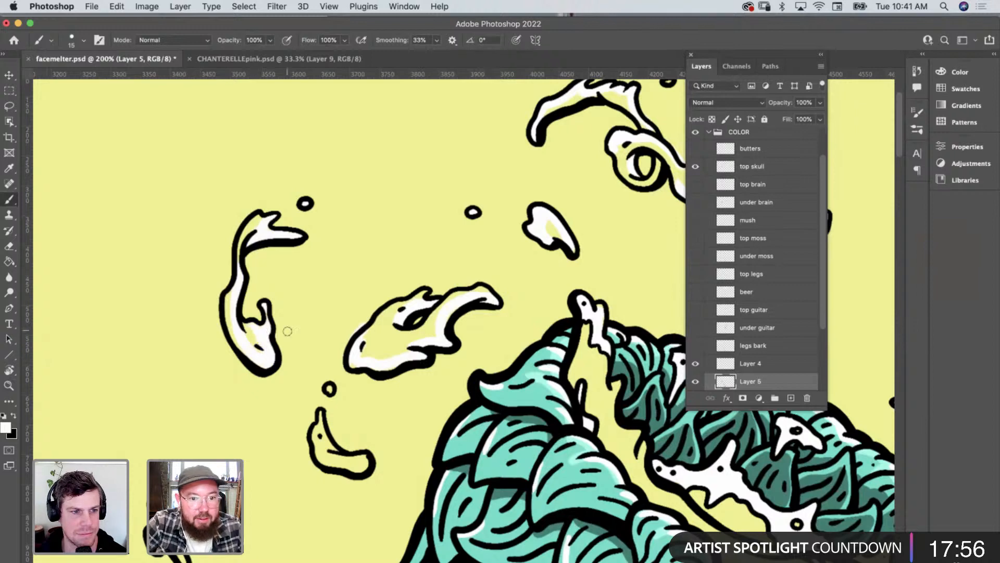
{"action": "scroll", "coordinate": [287, 331], "scroll_direction": "down", "scroll_amount": 5}
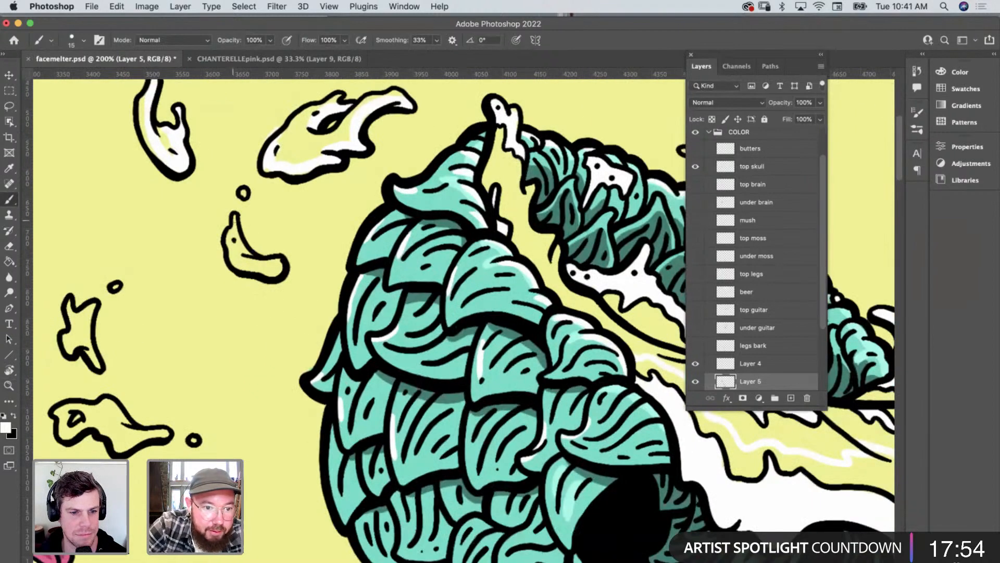
{"action": "mouse_move", "coordinate": [232, 237]}
{"action": "left_mouse_down"}
{"action": "mouse_move", "coordinate": [246, 264]}
{"action": "mouse_move", "coordinate": [277, 264]}
{"action": "mouse_move", "coordinate": [237, 265]}
{"action": "mouse_move", "coordinate": [259, 270]}
{"action": "left_mouse_up"}
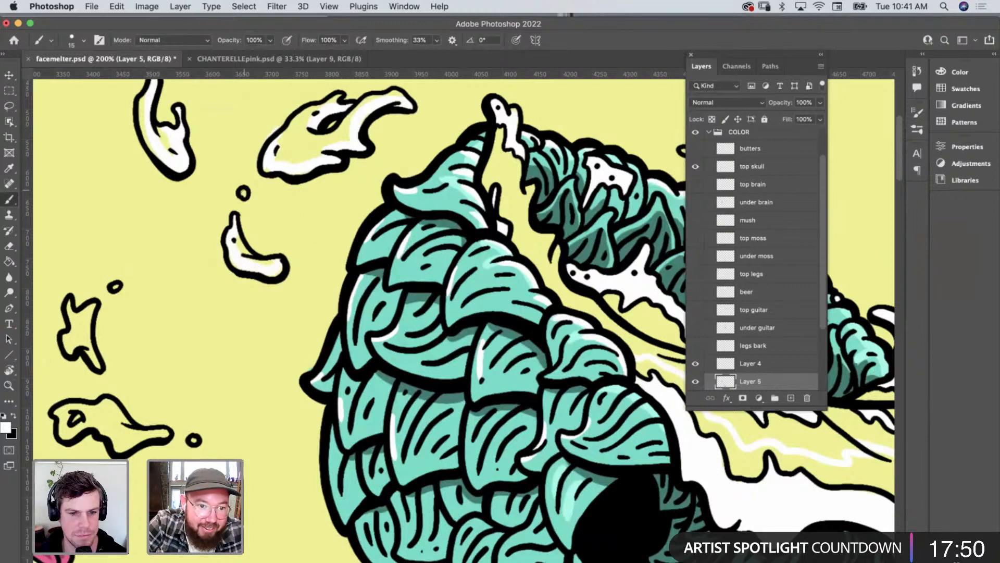
Paint white edges on the elongated splash above the pink leaves and fill the small star-like splash above it white.
{"action": "scroll", "coordinate": [244, 198], "scroll_direction": "left", "scroll_amount": 5}
{"action": "scroll", "coordinate": [244, 198], "scroll_direction": "down", "scroll_amount": 3}
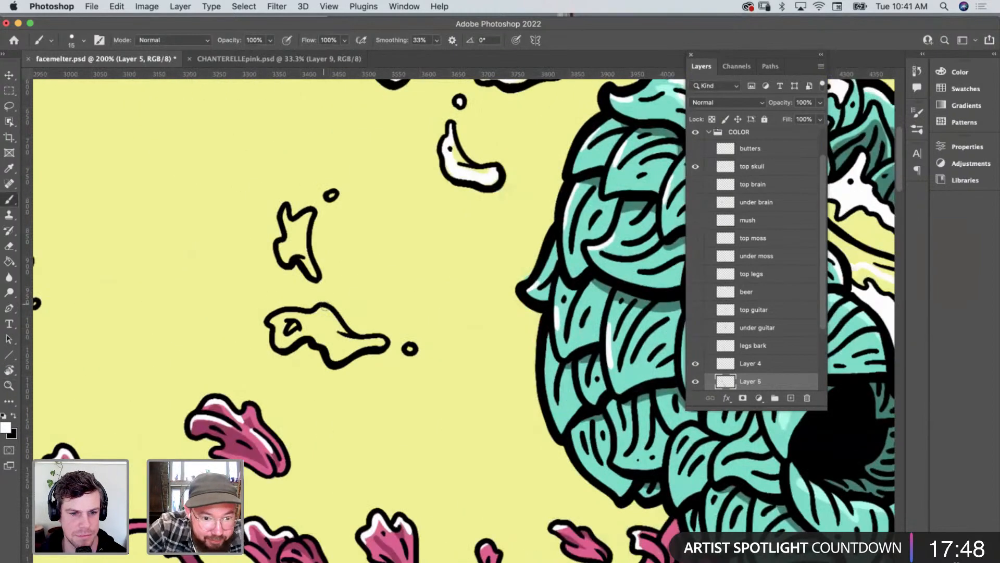
{"action": "mouse_move", "coordinate": [318, 310]}
{"action": "left_mouse_down"}
{"action": "mouse_move", "coordinate": [275, 319]}
{"action": "mouse_move", "coordinate": [280, 338]}
{"action": "mouse_move", "coordinate": [308, 333]}
{"action": "mouse_move", "coordinate": [339, 354]}
{"action": "mouse_move", "coordinate": [380, 344]}
{"action": "left_mouse_up"}
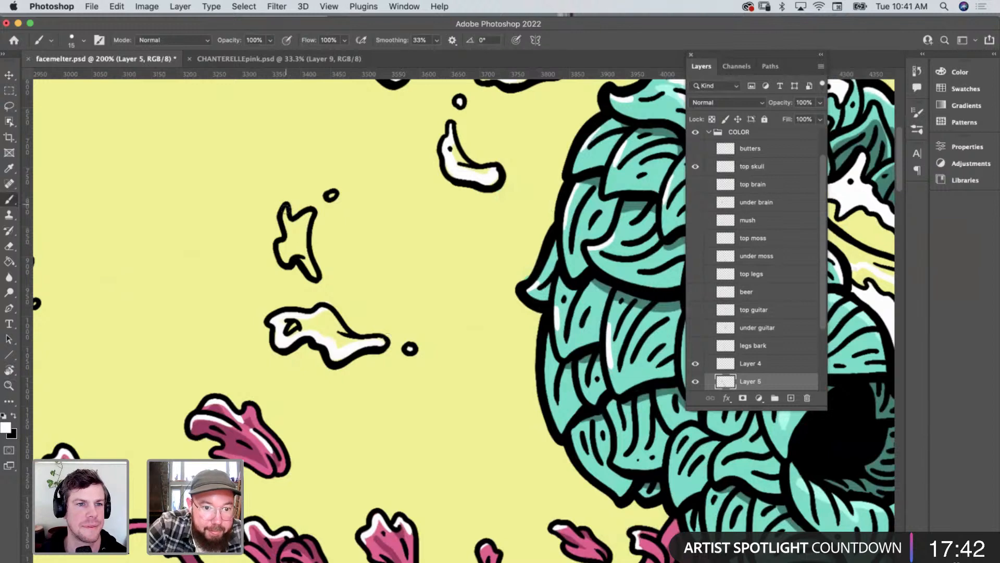
{"action": "mouse_move", "coordinate": [288, 215]}
{"action": "left_mouse_down"}
{"action": "mouse_move", "coordinate": [284, 257]}
{"action": "mouse_move", "coordinate": [297, 253]}
{"action": "mouse_move", "coordinate": [302, 265]}
{"action": "mouse_move", "coordinate": [299, 236]}
{"action": "left_mouse_up"}
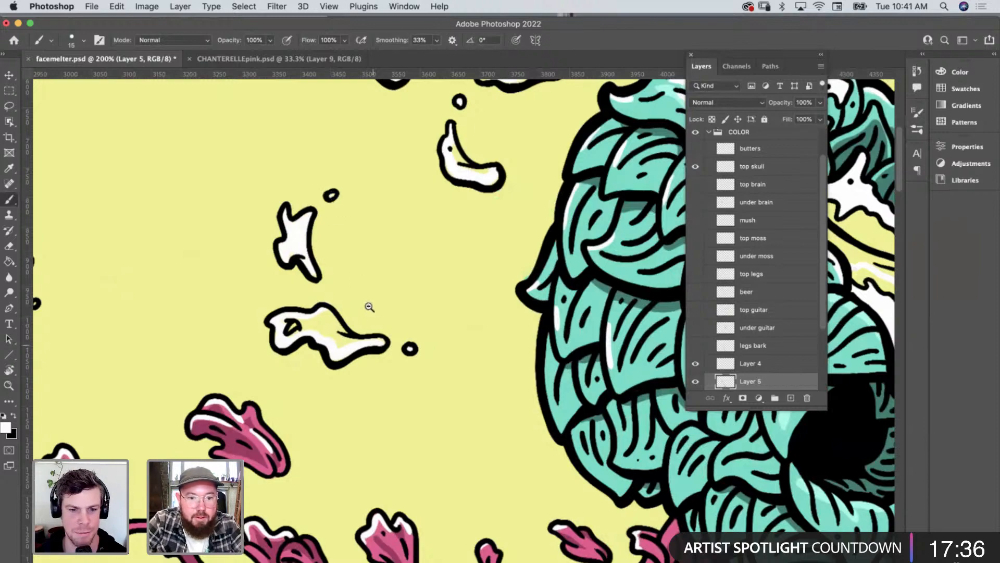
Paint white on the pronged end, inner edge and small flame-like tip of the large wisp on the skull's far side.
{"action": "key", "text": "z"}
{"action": "left_click", "coordinate": [386, 286], "text": "alt"}
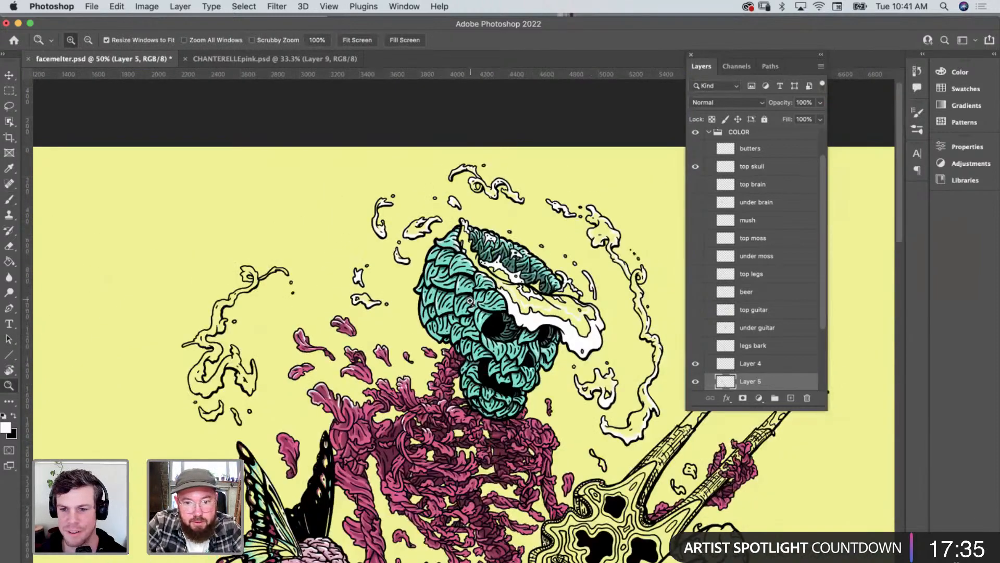
{"action": "left_click", "coordinate": [227, 316]}
{"action": "scroll", "coordinate": [315, 313], "scroll_direction": "up", "scroll_amount": 2}
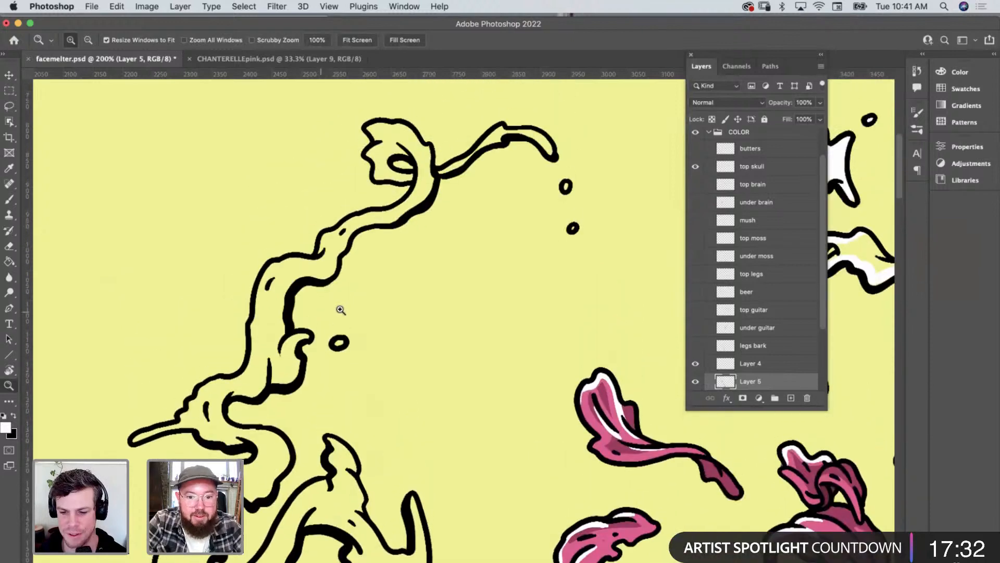
{"action": "scroll", "coordinate": [384, 317], "scroll_direction": "down", "scroll_amount": 5}
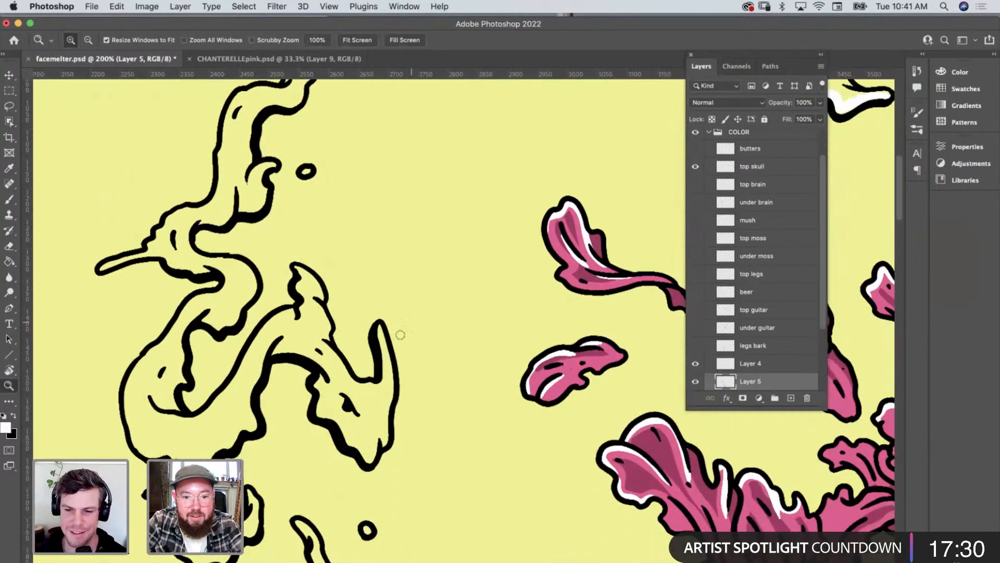
{"action": "key", "text": "b"}
{"action": "left_click_drag", "start_coordinate": [382, 355], "coordinate": [380, 327]}
{"action": "mouse_move", "coordinate": [387, 374]}
{"action": "left_mouse_down"}
{"action": "mouse_move", "coordinate": [384, 439]}
{"action": "mouse_move", "coordinate": [391, 383]}
{"action": "left_mouse_up"}
{"action": "mouse_move", "coordinate": [330, 393]}
{"action": "left_mouse_down"}
{"action": "mouse_move", "coordinate": [325, 416]}
{"action": "mouse_move", "coordinate": [323, 393]}
{"action": "mouse_move", "coordinate": [372, 455]}
{"action": "mouse_move", "coordinate": [373, 440]}
{"action": "mouse_move", "coordinate": [360, 445]}
{"action": "mouse_move", "coordinate": [380, 436]}
{"action": "mouse_move", "coordinate": [372, 445]}
{"action": "mouse_move", "coordinate": [334, 382]}
{"action": "mouse_move", "coordinate": [364, 437]}
{"action": "mouse_move", "coordinate": [338, 391]}
{"action": "mouse_move", "coordinate": [332, 405]}
{"action": "mouse_move", "coordinate": [329, 376]}
{"action": "mouse_move", "coordinate": [338, 386]}
{"action": "mouse_move", "coordinate": [315, 358]}
{"action": "mouse_move", "coordinate": [278, 345]}
{"action": "left_mouse_up"}
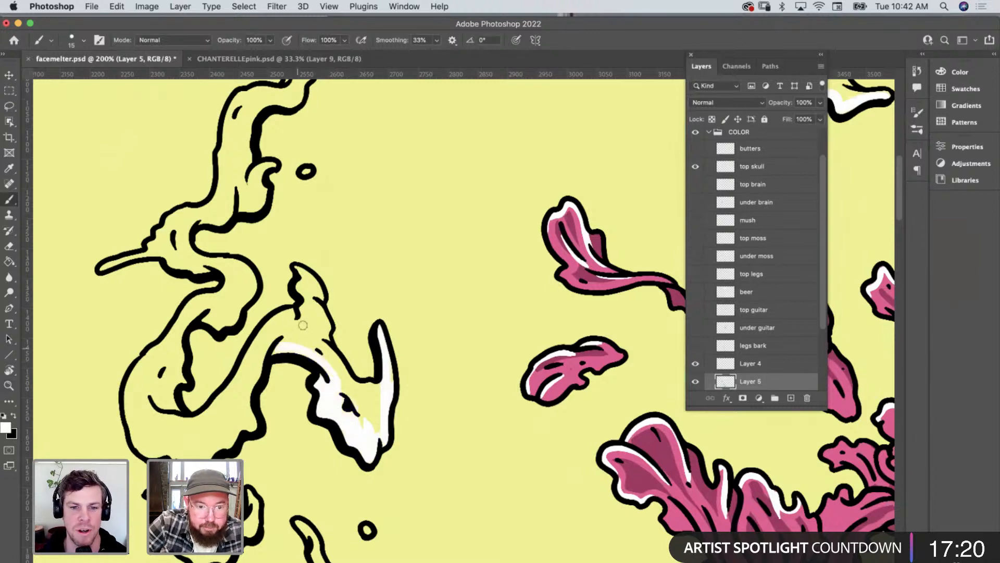
{"action": "mouse_move", "coordinate": [301, 274]}
{"action": "left_mouse_down"}
{"action": "mouse_move", "coordinate": [317, 289]}
{"action": "mouse_move", "coordinate": [326, 332]}
{"action": "mouse_move", "coordinate": [306, 278]}
{"action": "mouse_move", "coordinate": [306, 304]}
{"action": "left_mouse_up"}
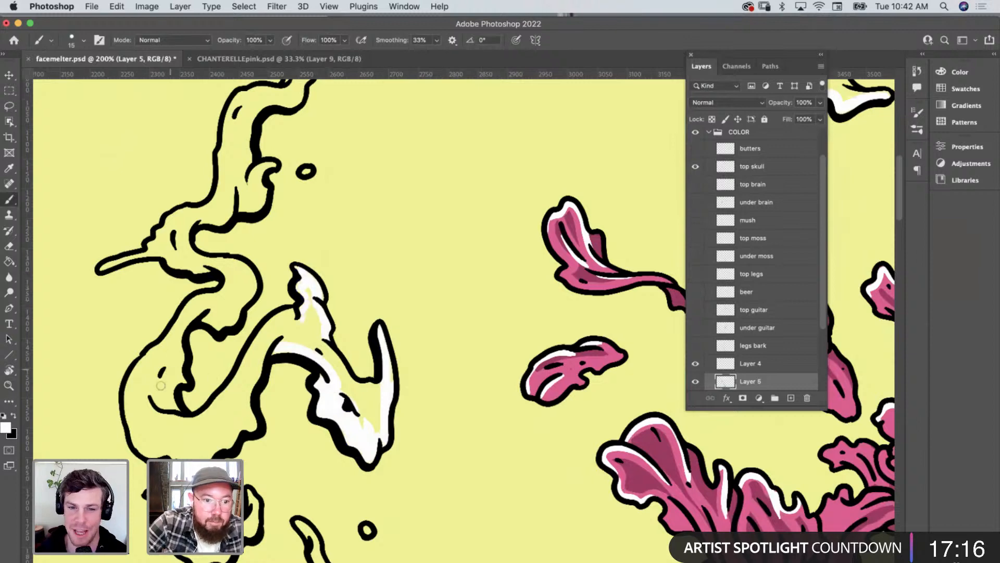
Paint a thick white band along the outer edge of the large wisp's U-shaped lower curve.
{"action": "mouse_move", "coordinate": [137, 355]}
{"action": "left_mouse_down"}
{"action": "mouse_move", "coordinate": [132, 420]}
{"action": "mouse_move", "coordinate": [151, 442]}
{"action": "mouse_move", "coordinate": [205, 445]}
{"action": "mouse_move", "coordinate": [238, 421]}
{"action": "mouse_move", "coordinate": [263, 353]}
{"action": "left_mouse_up"}
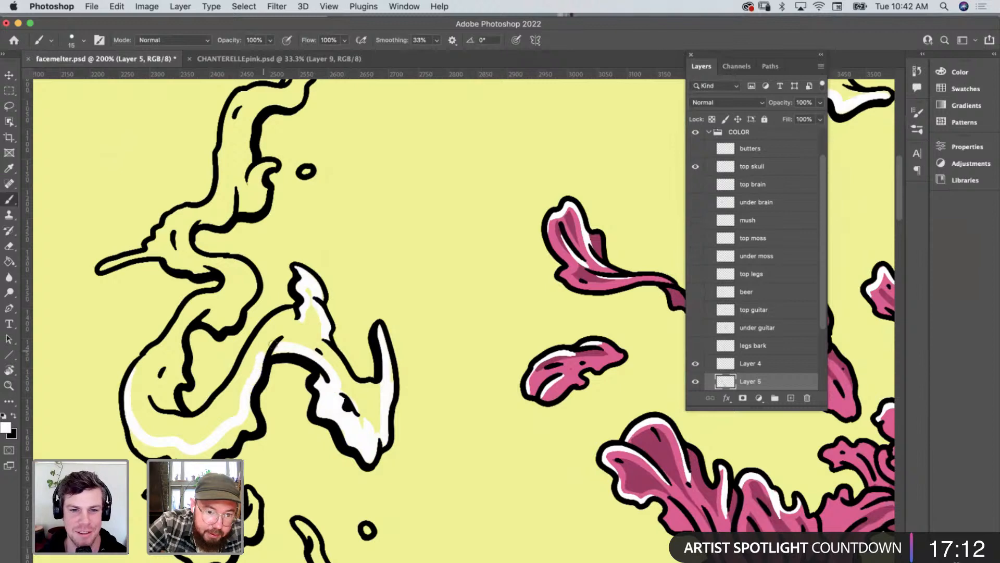
{"action": "mouse_move", "coordinate": [247, 403]}
{"action": "left_mouse_down"}
{"action": "mouse_move", "coordinate": [250, 427]}
{"action": "mouse_move", "coordinate": [235, 432]}
{"action": "left_mouse_up"}
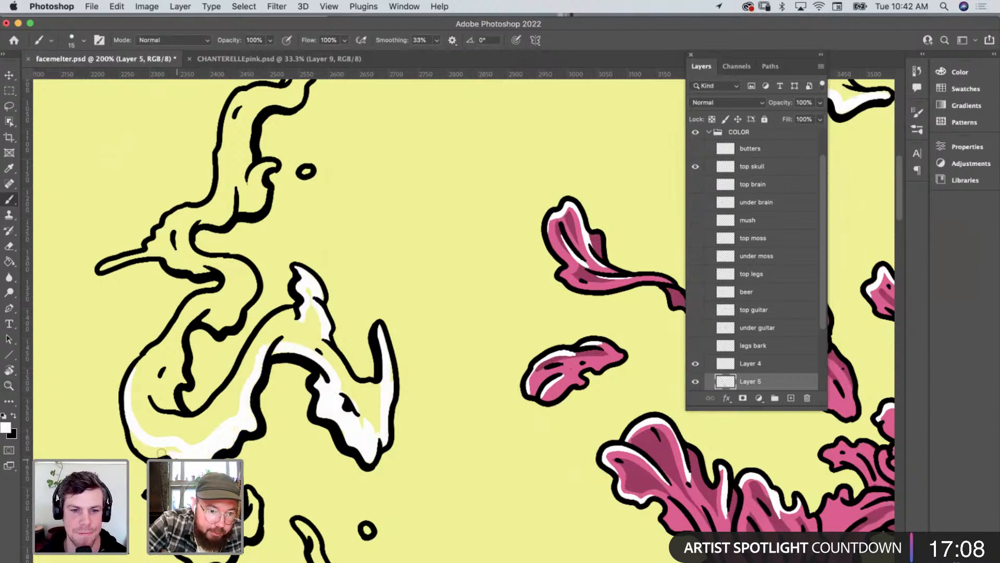
{"action": "left_click_drag", "start_coordinate": [132, 430], "coordinate": [174, 449]}
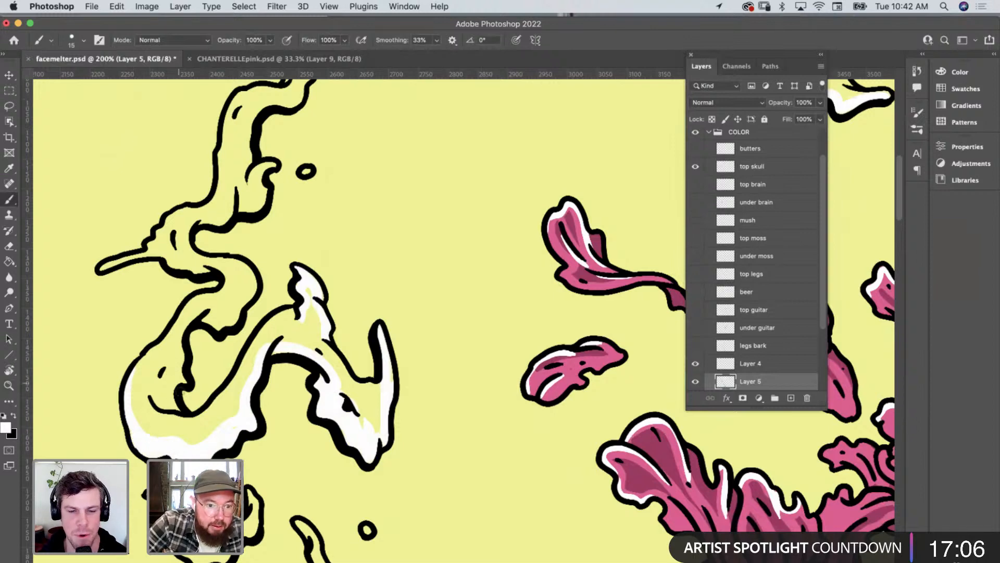
Paint white highlights up the large wisp's winding middle section, from the inner fold to the small side hook.
{"action": "mouse_move", "coordinate": [166, 406]}
{"action": "left_mouse_down"}
{"action": "mouse_move", "coordinate": [178, 337]}
{"action": "mouse_move", "coordinate": [172, 402]}
{"action": "mouse_move", "coordinate": [176, 373]}
{"action": "left_mouse_up"}
{"action": "mouse_move", "coordinate": [201, 335]}
{"action": "left_mouse_down"}
{"action": "mouse_move", "coordinate": [206, 320]}
{"action": "mouse_move", "coordinate": [230, 325]}
{"action": "mouse_move", "coordinate": [216, 319]}
{"action": "mouse_move", "coordinate": [233, 306]}
{"action": "mouse_move", "coordinate": [226, 264]}
{"action": "mouse_move", "coordinate": [243, 304]}
{"action": "mouse_move", "coordinate": [248, 272]}
{"action": "mouse_move", "coordinate": [213, 256]}
{"action": "mouse_move", "coordinate": [172, 261]}
{"action": "mouse_move", "coordinate": [152, 252]}
{"action": "mouse_move", "coordinate": [93, 269]}
{"action": "mouse_move", "coordinate": [156, 252]}
{"action": "mouse_move", "coordinate": [186, 210]}
{"action": "mouse_move", "coordinate": [229, 207]}
{"action": "left_mouse_up"}
{"action": "mouse_move", "coordinate": [242, 208]}
{"action": "left_mouse_down"}
{"action": "mouse_move", "coordinate": [261, 190]}
{"action": "mouse_move", "coordinate": [257, 172]}
{"action": "left_mouse_up"}
{"action": "scroll", "coordinate": [257, 173], "scroll_direction": "up", "scroll_amount": 8}
{"action": "scroll", "coordinate": [256, 174], "scroll_direction": "left", "scroll_amount": 2}
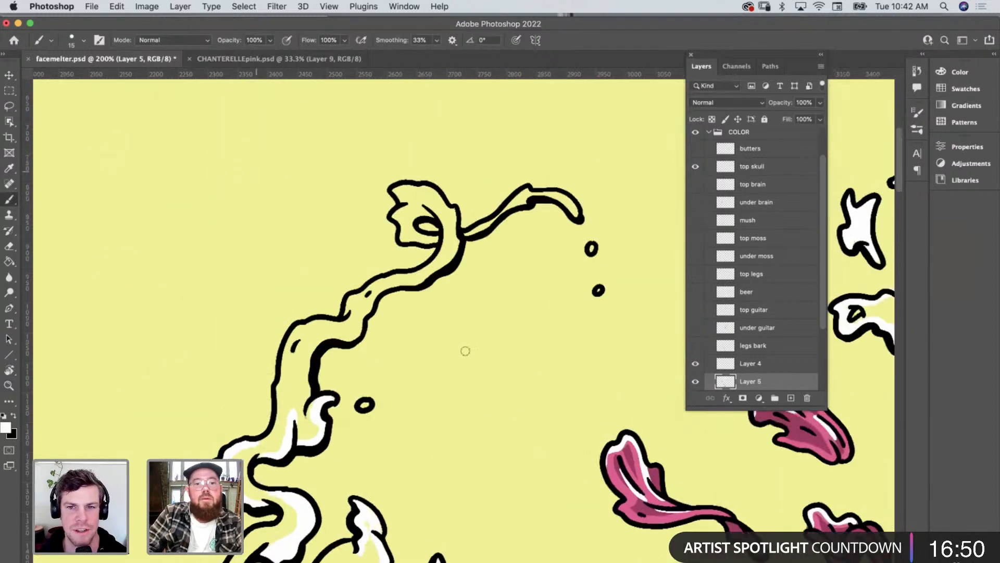
Paint white highlights on the large wisp's curled tip and thin side tendril, and along its upper stem down to the side hook.
{"action": "mouse_move", "coordinate": [454, 214]}
{"action": "left_mouse_down"}
{"action": "mouse_move", "coordinate": [428, 189]}
{"action": "mouse_move", "coordinate": [402, 186]}
{"action": "mouse_move", "coordinate": [404, 234]}
{"action": "mouse_move", "coordinate": [427, 240]}
{"action": "mouse_move", "coordinate": [477, 229]}
{"action": "mouse_move", "coordinate": [492, 213]}
{"action": "mouse_move", "coordinate": [477, 223]}
{"action": "mouse_move", "coordinate": [488, 224]}
{"action": "mouse_move", "coordinate": [528, 193]}
{"action": "mouse_move", "coordinate": [577, 214]}
{"action": "left_mouse_up"}
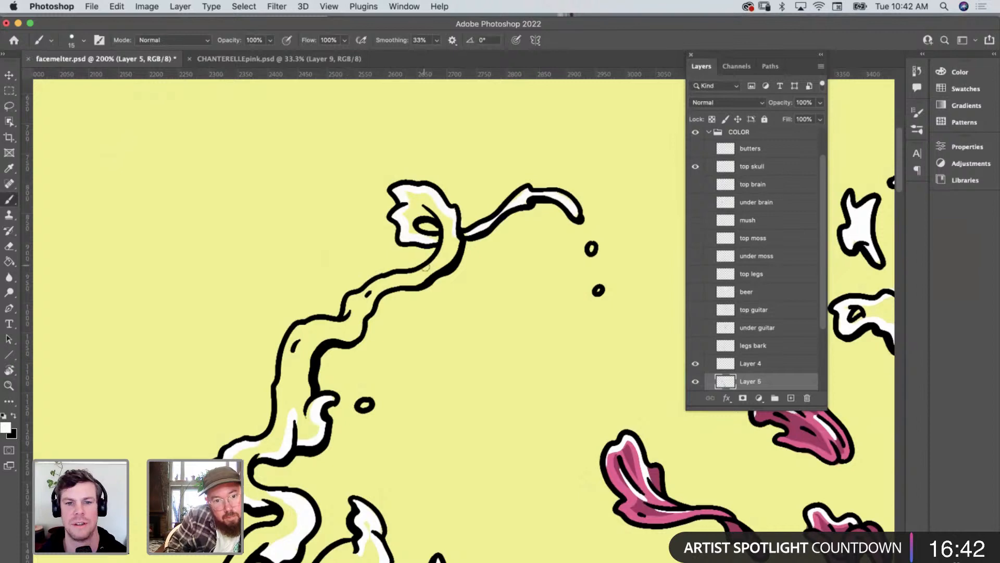
{"action": "mouse_move", "coordinate": [426, 267]}
{"action": "left_mouse_down"}
{"action": "mouse_move", "coordinate": [351, 298]}
{"action": "mouse_move", "coordinate": [328, 332]}
{"action": "mouse_move", "coordinate": [339, 325]}
{"action": "mouse_move", "coordinate": [294, 337]}
{"action": "mouse_move", "coordinate": [285, 421]}
{"action": "mouse_move", "coordinate": [307, 458]}
{"action": "left_mouse_up"}
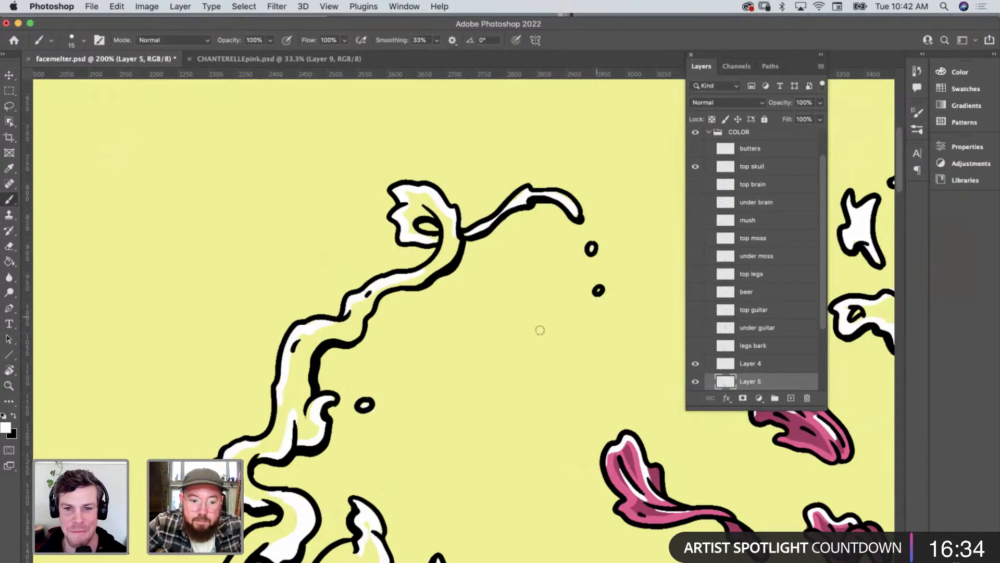
Look over the illustration from the skull and its wisps down past the guitar to the bone leg to check the uncolored areas.
{"action": "key", "text": "z"}
{"action": "left_click", "coordinate": [402, 351], "text": "alt"}
{"action": "left_click", "coordinate": [424, 342], "text": "alt"}
{"action": "scroll", "coordinate": [447, 353], "scroll_direction": "down", "scroll_amount": 3}
{"action": "scroll", "coordinate": [447, 353], "scroll_direction": "right", "scroll_amount": 6}
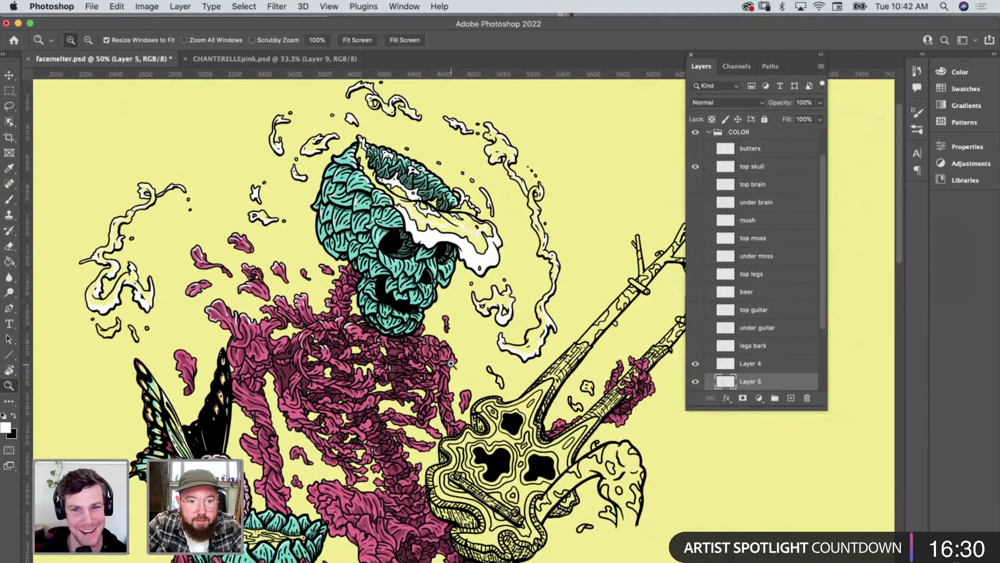
{"action": "scroll", "coordinate": [451, 363], "scroll_direction": "down", "scroll_amount": 1}
{"action": "scroll", "coordinate": [451, 363], "scroll_direction": "right", "scroll_amount": 1}
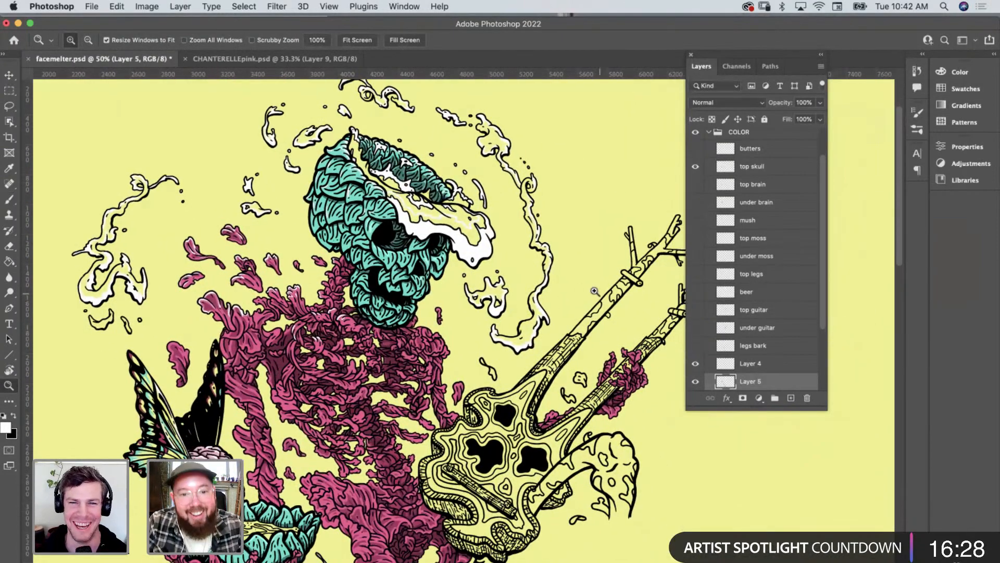
{"action": "scroll", "coordinate": [579, 315], "scroll_direction": "down", "scroll_amount": 2}
{"action": "scroll", "coordinate": [580, 316], "scroll_direction": "right", "scroll_amount": 2}
{"action": "scroll", "coordinate": [570, 347], "scroll_direction": "down", "scroll_amount": 8}
{"action": "scroll", "coordinate": [570, 347], "scroll_direction": "right", "scroll_amount": 3}
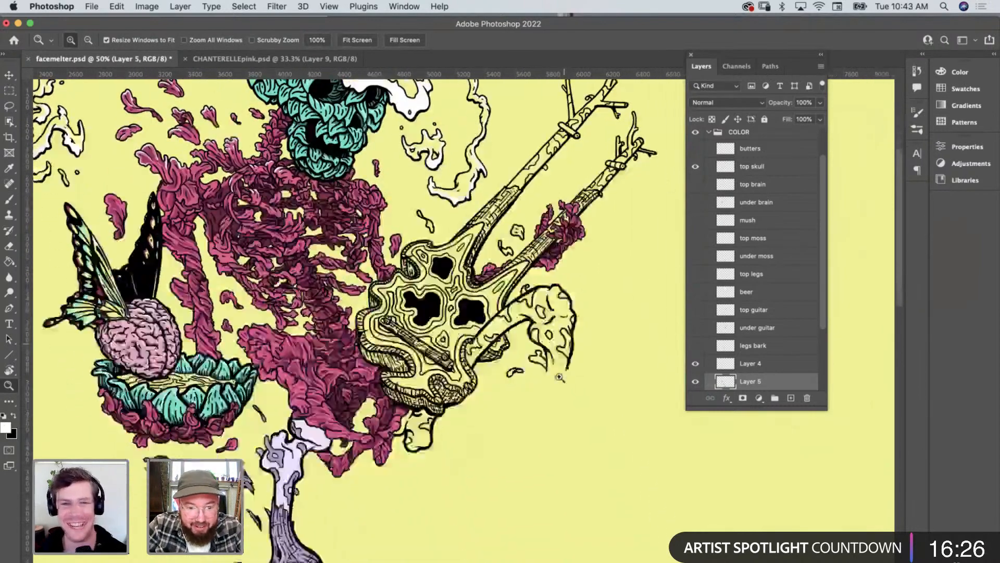
{"action": "scroll", "coordinate": [567, 389], "scroll_direction": "down", "scroll_amount": 2}
{"action": "scroll", "coordinate": [568, 389], "scroll_direction": "right", "scroll_amount": 1}
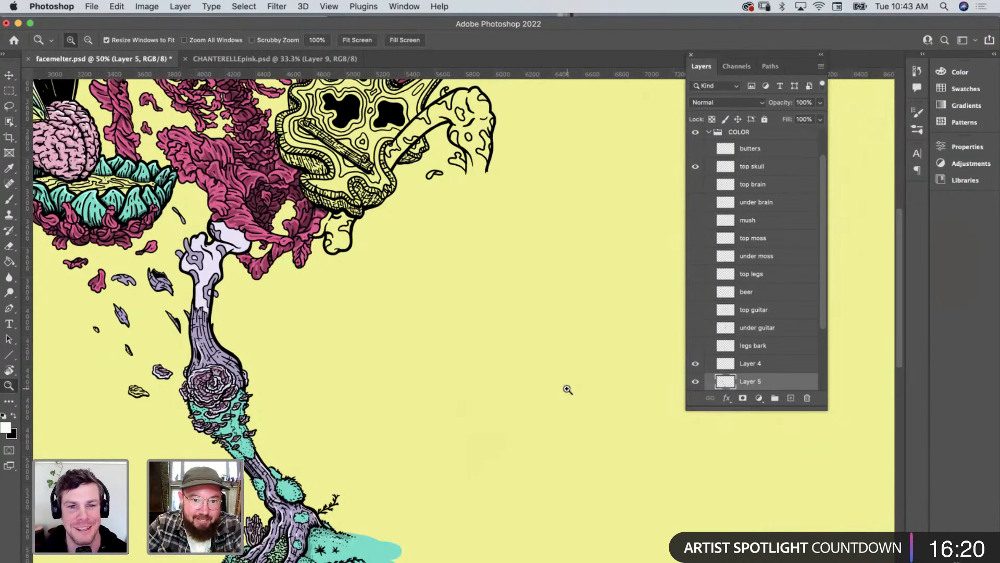
{"action": "scroll", "coordinate": [568, 389], "scroll_direction": "up", "scroll_amount": 5}
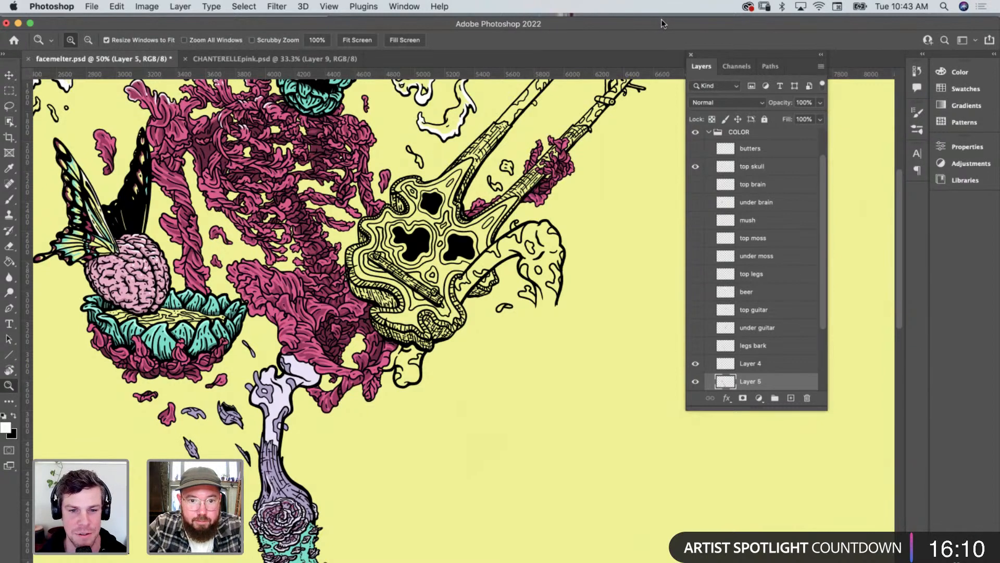
Sample the lavender of the leg's bark and paint the guitar body's rim with a 25 px brush, from the upper notch to the large lower fold.
{"action": "key", "text": "i"}
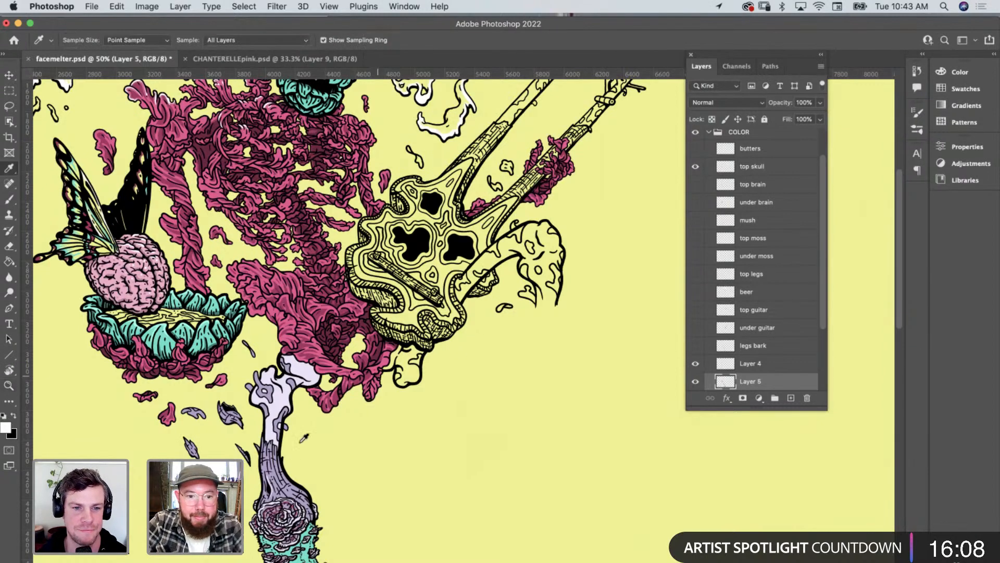
{"action": "left_click", "coordinate": [294, 490]}
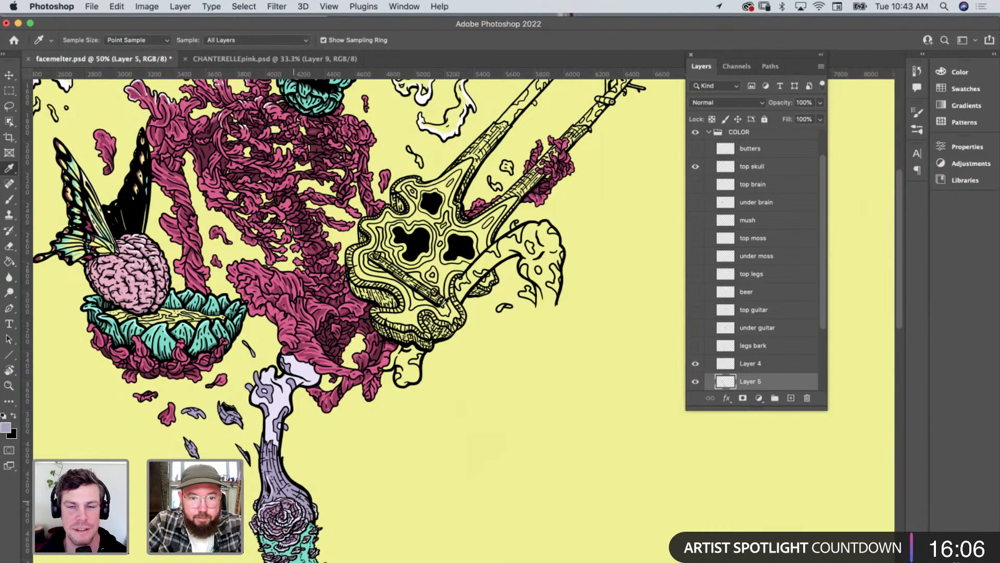
{"action": "key", "text": "z"}
{"action": "left_click", "coordinate": [434, 239]}
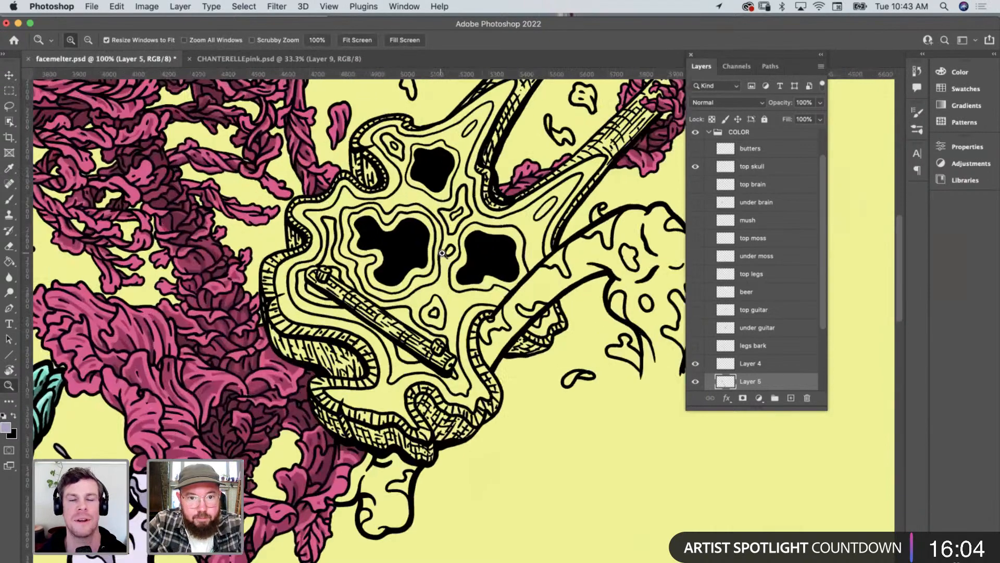
{"action": "key", "text": "b"}
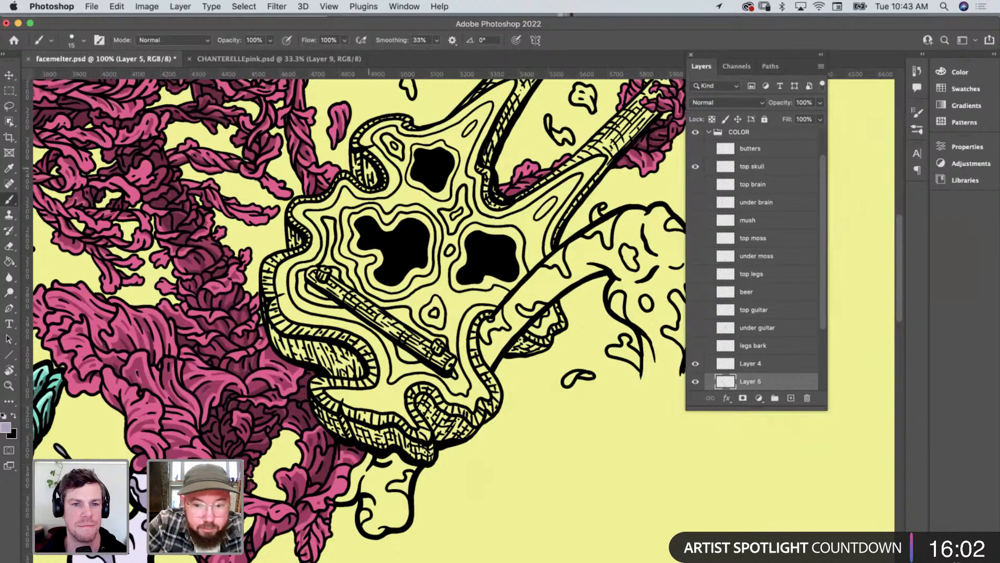
{"action": "key", "text": "bracketright"}
{"action": "mouse_move", "coordinate": [358, 154]}
{"action": "left_mouse_down"}
{"action": "mouse_move", "coordinate": [358, 167]}
{"action": "mouse_move", "coordinate": [369, 167]}
{"action": "left_mouse_up"}
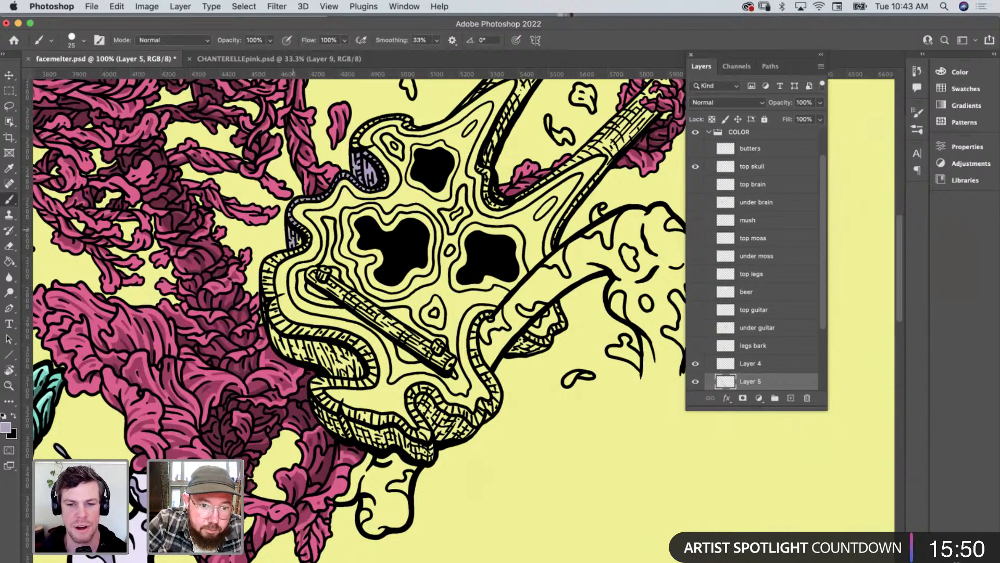
{"action": "mouse_move", "coordinate": [280, 254]}
{"action": "left_mouse_down"}
{"action": "mouse_move", "coordinate": [264, 278]}
{"action": "mouse_move", "coordinate": [267, 301]}
{"action": "mouse_move", "coordinate": [303, 359]}
{"action": "mouse_move", "coordinate": [338, 371]}
{"action": "mouse_move", "coordinate": [286, 343]}
{"action": "mouse_move", "coordinate": [276, 319]}
{"action": "mouse_move", "coordinate": [348, 338]}
{"action": "mouse_move", "coordinate": [363, 371]}
{"action": "mouse_move", "coordinate": [325, 346]}
{"action": "mouse_move", "coordinate": [353, 367]}
{"action": "left_mouse_up"}
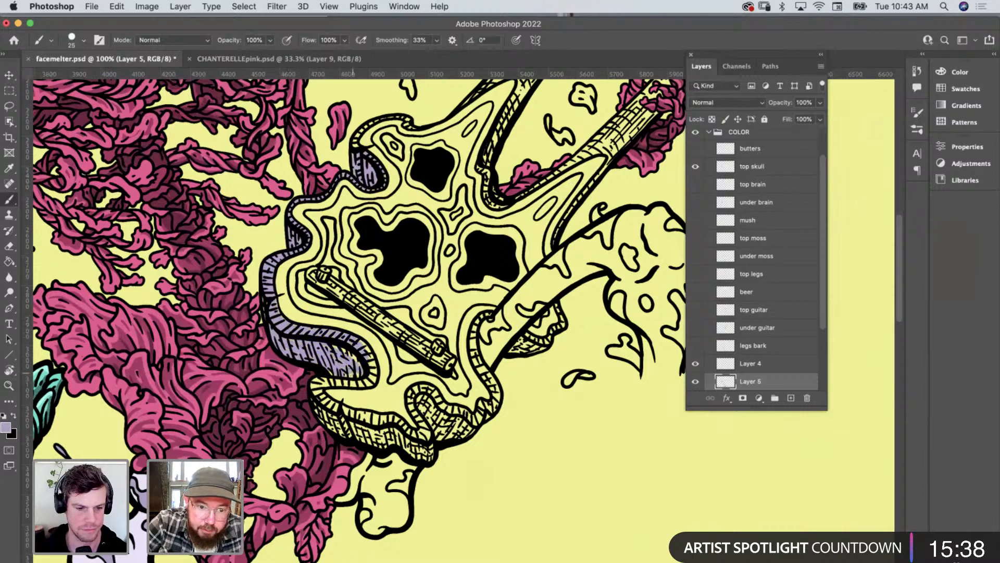
Paint the rest of the guitar body's lower rim lavender, including the narrow edge beside the bone and the small section behind it.
{"action": "mouse_move", "coordinate": [327, 333]}
{"action": "left_mouse_down"}
{"action": "mouse_move", "coordinate": [369, 356]}
{"action": "mouse_move", "coordinate": [321, 383]}
{"action": "mouse_move", "coordinate": [347, 412]}
{"action": "left_mouse_up"}
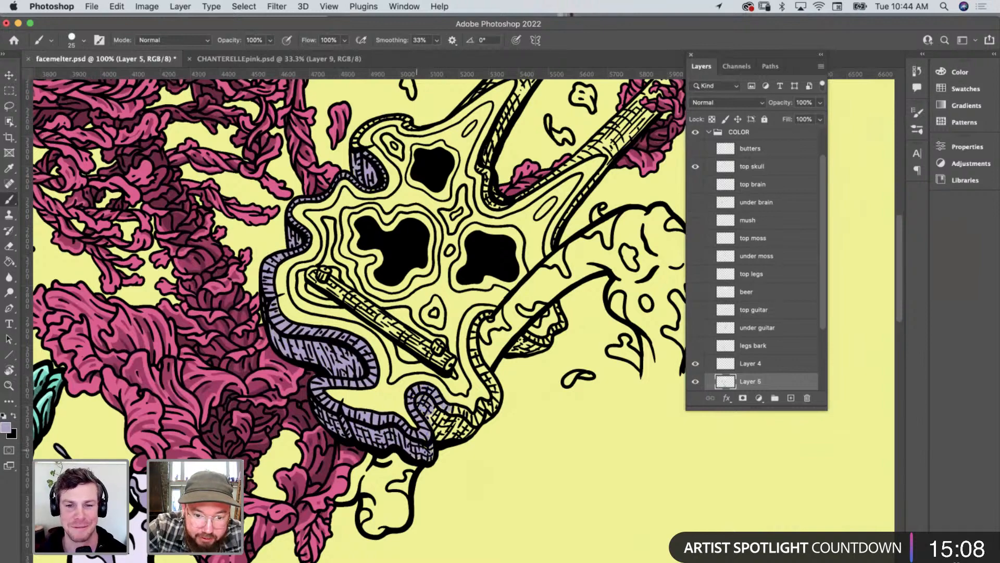
{"action": "mouse_move", "coordinate": [451, 430]}
{"action": "left_mouse_down"}
{"action": "mouse_move", "coordinate": [468, 426]}
{"action": "mouse_move", "coordinate": [431, 423]}
{"action": "mouse_move", "coordinate": [452, 417]}
{"action": "left_mouse_up"}
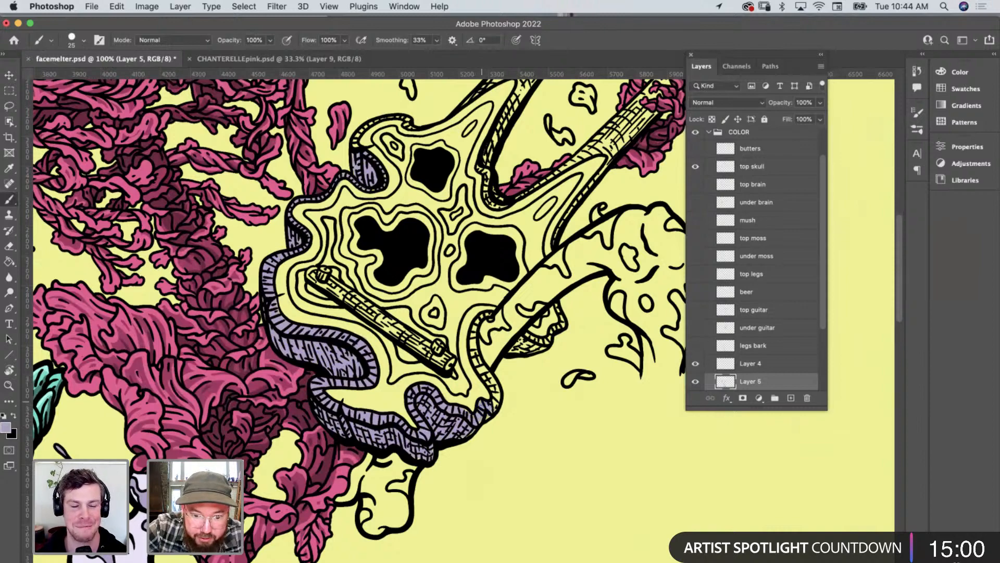
{"action": "left_click", "coordinate": [526, 317]}
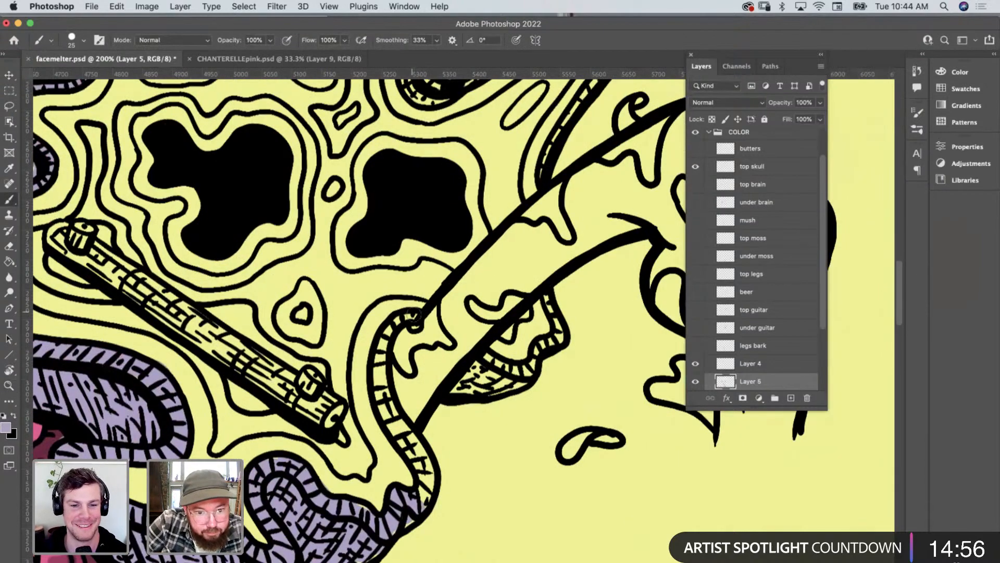
{"action": "mouse_move", "coordinate": [411, 315]}
{"action": "left_mouse_down"}
{"action": "mouse_move", "coordinate": [379, 391]}
{"action": "mouse_move", "coordinate": [419, 448]}
{"action": "mouse_move", "coordinate": [432, 497]}
{"action": "mouse_move", "coordinate": [410, 430]}
{"action": "left_mouse_up"}
{"action": "left_click_drag", "start_coordinate": [405, 515], "coordinate": [408, 525]}
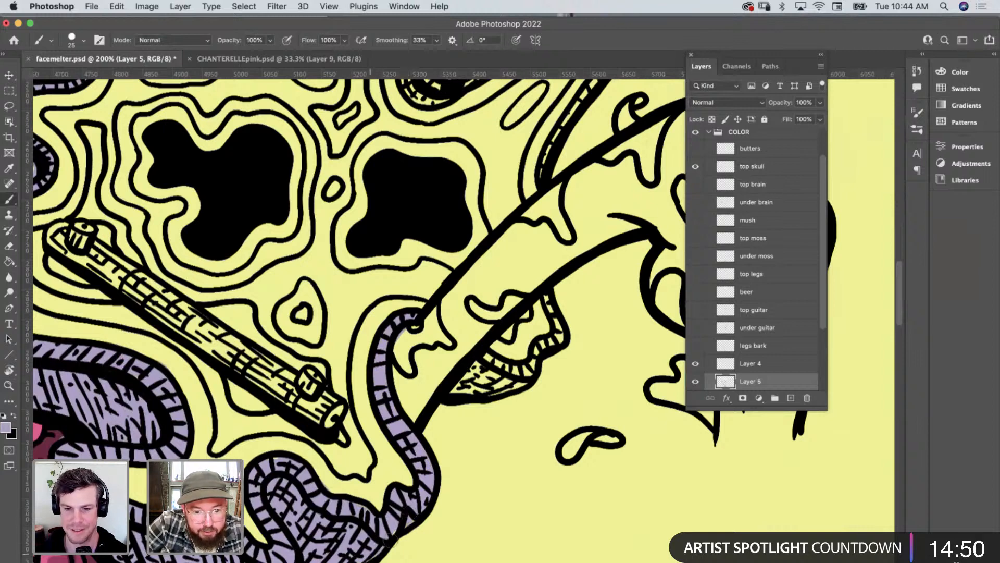
{"action": "mouse_move", "coordinate": [470, 388]}
{"action": "left_mouse_down"}
{"action": "mouse_move", "coordinate": [462, 385]}
{"action": "mouse_move", "coordinate": [487, 367]}
{"action": "mouse_move", "coordinate": [522, 372]}
{"action": "mouse_move", "coordinate": [479, 388]}
{"action": "mouse_move", "coordinate": [515, 380]}
{"action": "mouse_move", "coordinate": [555, 336]}
{"action": "mouse_move", "coordinate": [545, 302]}
{"action": "left_mouse_up"}
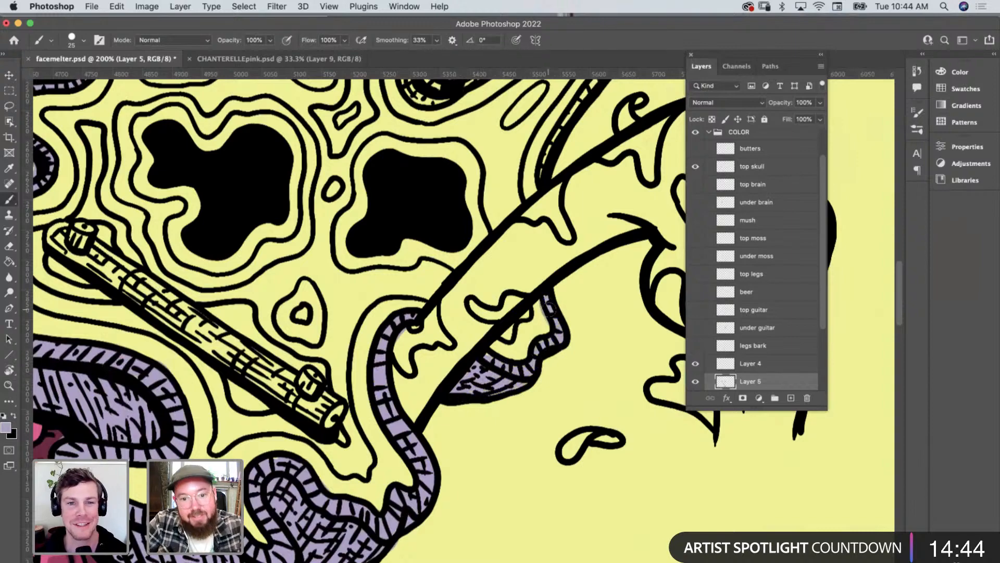
Paint the guitar's rim lavender in the notch between the two necks, from the upper neck's underside around the curve.
{"action": "scroll", "coordinate": [546, 304], "scroll_direction": "up", "scroll_amount": 2}
{"action": "scroll", "coordinate": [546, 305], "scroll_direction": "up", "scroll_amount": 5}
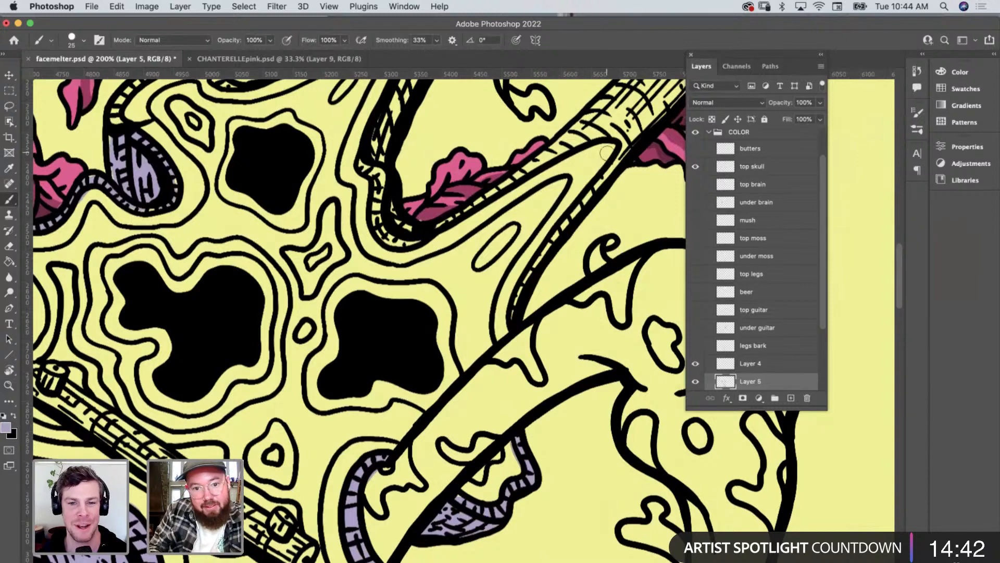
{"action": "scroll", "coordinate": [612, 211], "scroll_direction": "up", "scroll_amount": 5}
{"action": "scroll", "coordinate": [612, 211], "scroll_direction": "right", "scroll_amount": 5}
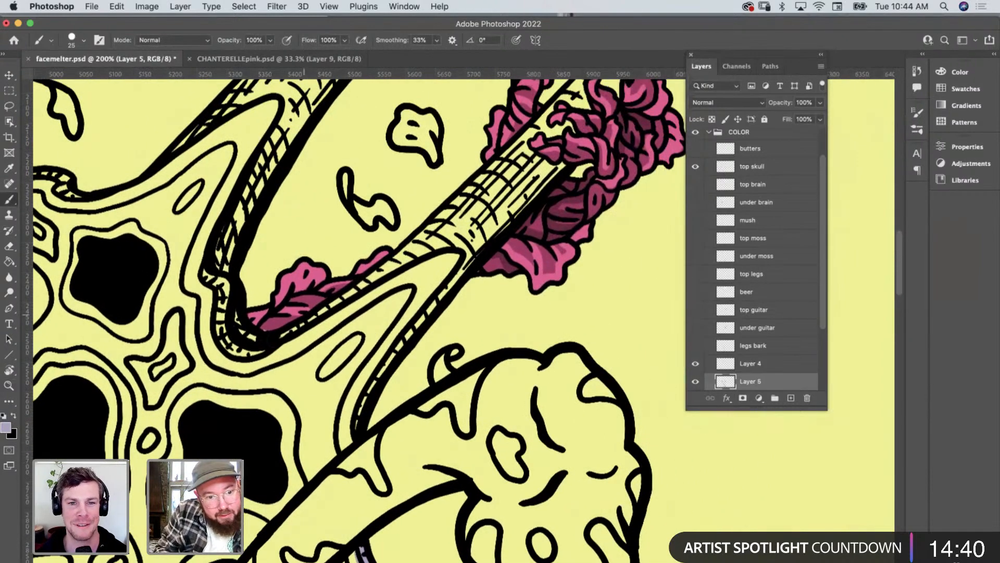
{"action": "mouse_move", "coordinate": [263, 169]}
{"action": "left_mouse_down"}
{"action": "mouse_move", "coordinate": [242, 211]}
{"action": "mouse_move", "coordinate": [263, 172]}
{"action": "mouse_move", "coordinate": [225, 248]}
{"action": "mouse_move", "coordinate": [238, 214]}
{"action": "left_mouse_up"}
{"action": "left_click_drag", "start_coordinate": [212, 262], "coordinate": [208, 277]}
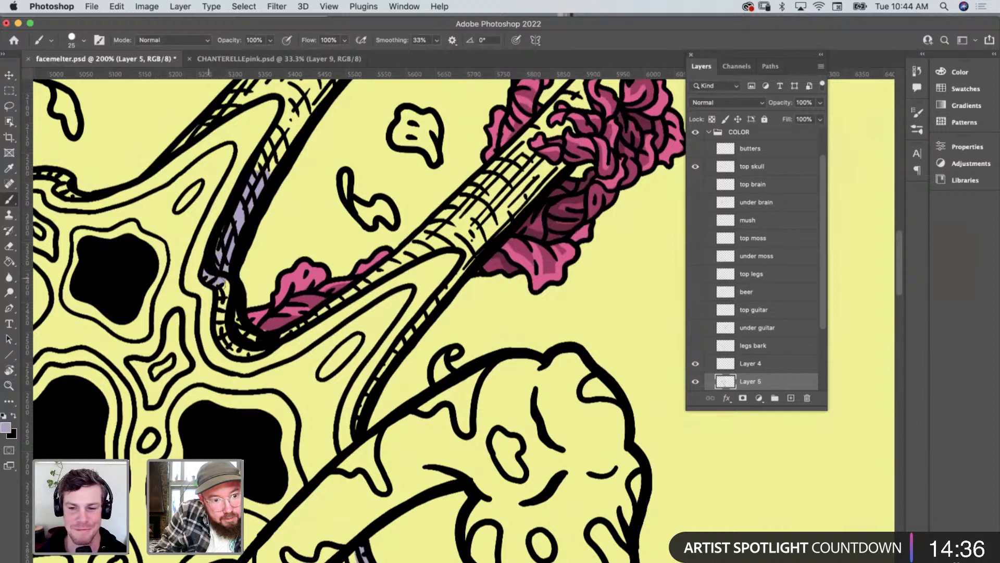
{"action": "mouse_move", "coordinate": [219, 313]}
{"action": "left_mouse_down"}
{"action": "mouse_move", "coordinate": [245, 350]}
{"action": "mouse_move", "coordinate": [224, 282]}
{"action": "left_mouse_up"}
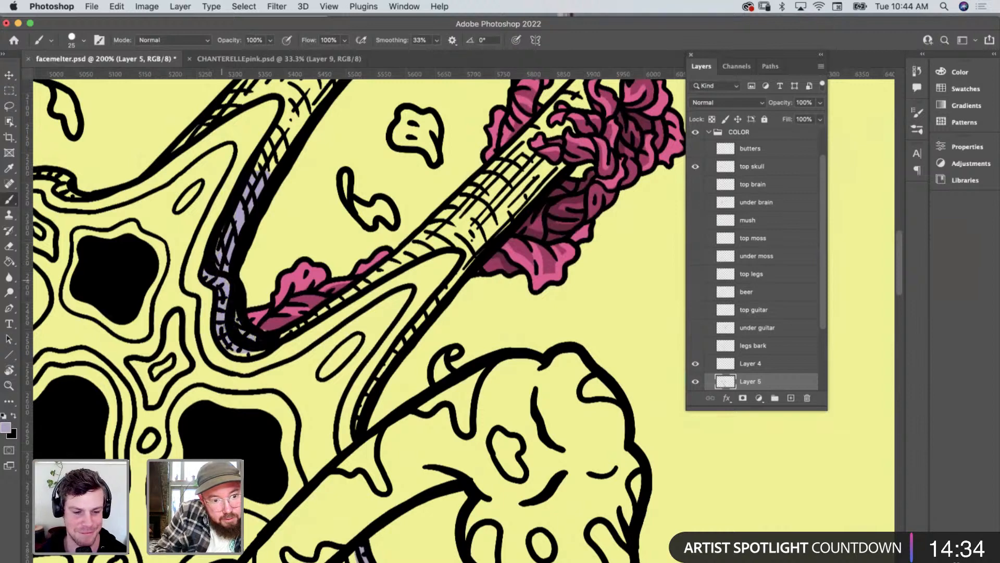
{"action": "left_click_drag", "start_coordinate": [234, 348], "coordinate": [257, 354]}
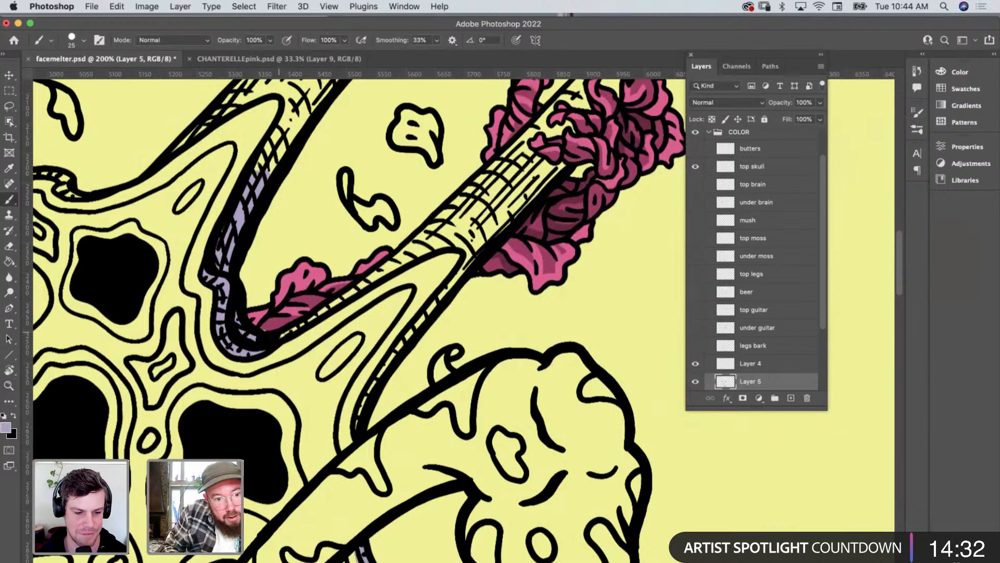
Paint the bark at the base of the lower guitar neck lavender, along with the thin edges running from it along the body.
{"action": "mouse_move", "coordinate": [313, 318]}
{"action": "left_mouse_down"}
{"action": "mouse_move", "coordinate": [422, 248]}
{"action": "mouse_move", "coordinate": [493, 219]}
{"action": "left_mouse_up"}
{"action": "left_click_drag", "start_coordinate": [498, 164], "coordinate": [396, 261]}
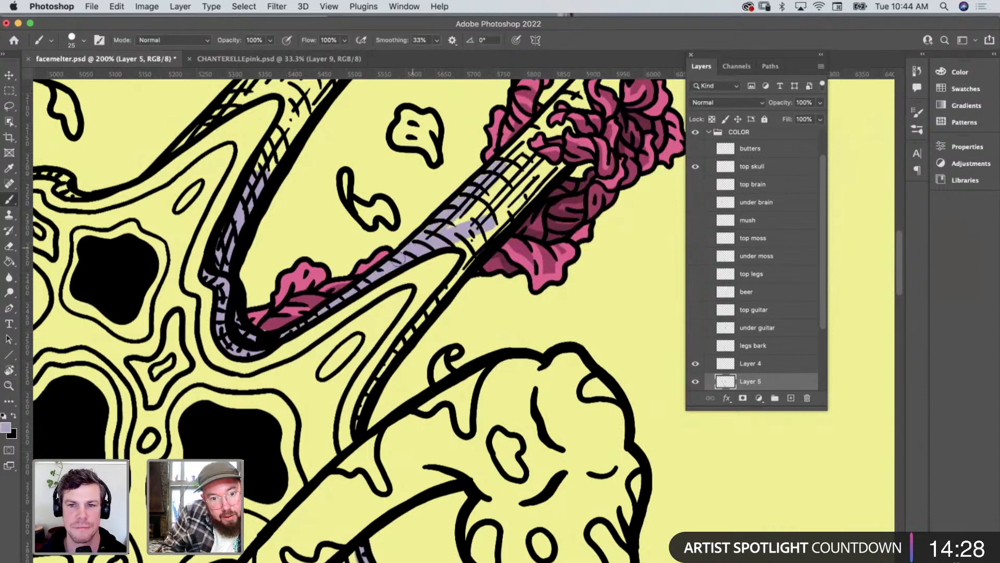
{"action": "mouse_move", "coordinate": [448, 227]}
{"action": "left_mouse_down"}
{"action": "mouse_move", "coordinate": [485, 193]}
{"action": "mouse_move", "coordinate": [465, 229]}
{"action": "mouse_move", "coordinate": [508, 193]}
{"action": "mouse_move", "coordinate": [458, 237]}
{"action": "mouse_move", "coordinate": [475, 247]}
{"action": "mouse_move", "coordinate": [545, 177]}
{"action": "left_mouse_up"}
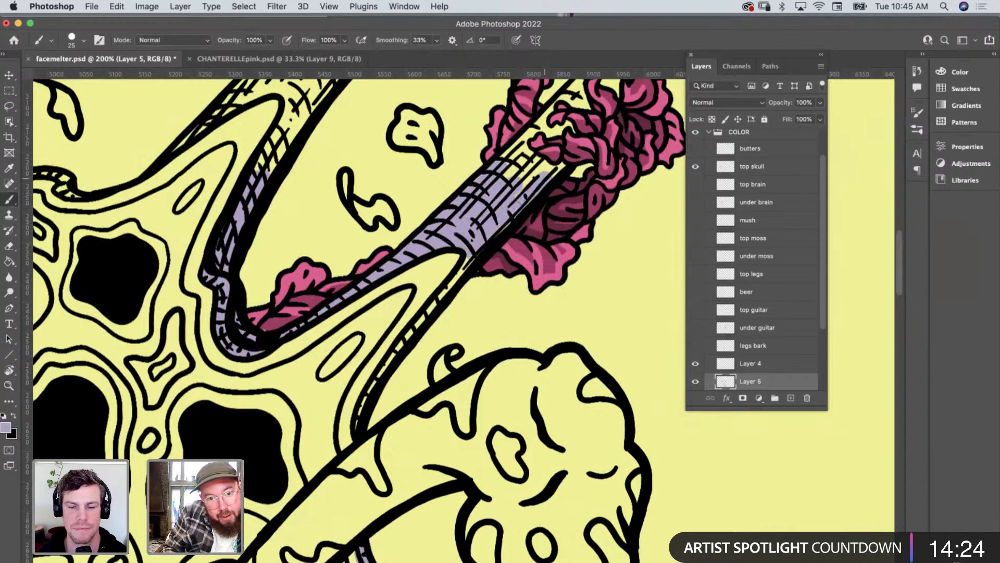
{"action": "left_click_drag", "start_coordinate": [471, 258], "coordinate": [390, 356]}
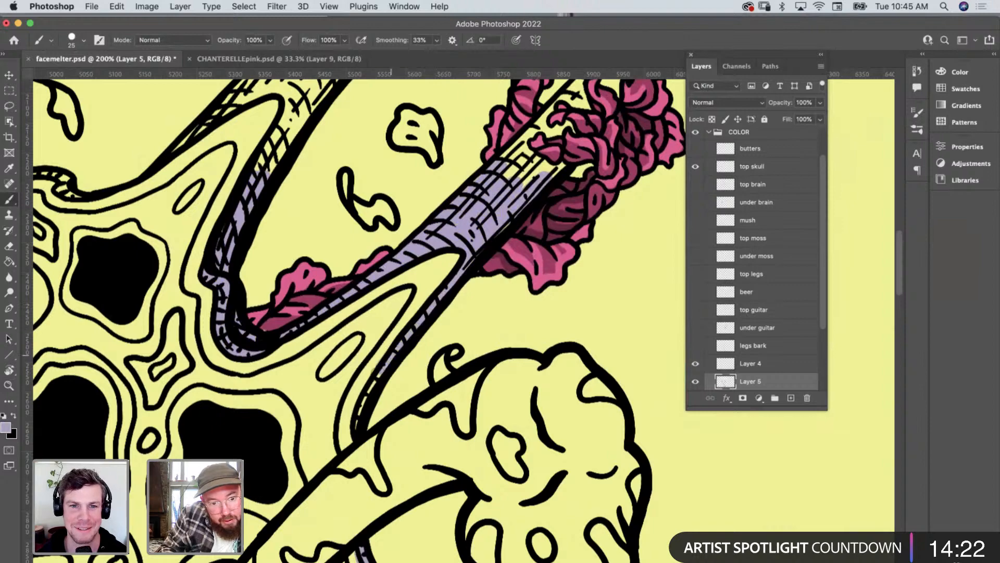
Fill the upper guitar neck's bark sleeve with lavender from its jagged end to the body, and paint the rim of the body's upper horn.
{"action": "scroll", "coordinate": [364, 447], "scroll_direction": "up", "scroll_amount": 10}
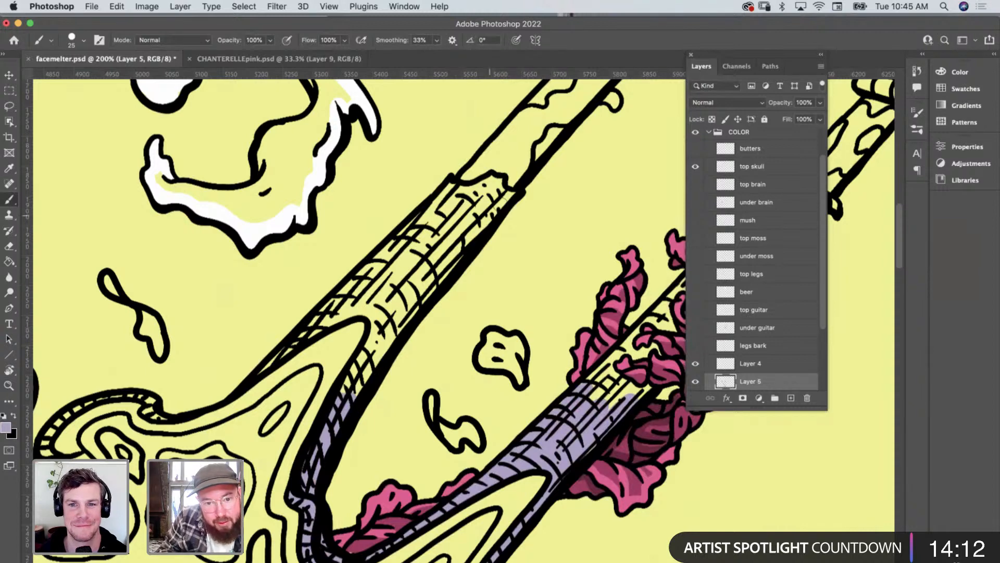
{"action": "left_click_drag", "start_coordinate": [508, 196], "coordinate": [355, 397]}
{"action": "mouse_move", "coordinate": [364, 354]}
{"action": "left_mouse_down"}
{"action": "mouse_move", "coordinate": [409, 266]}
{"action": "mouse_move", "coordinate": [442, 230]}
{"action": "left_mouse_up"}
{"action": "mouse_move", "coordinate": [380, 344]}
{"action": "left_mouse_down"}
{"action": "mouse_move", "coordinate": [496, 186]}
{"action": "mouse_move", "coordinate": [450, 192]}
{"action": "mouse_move", "coordinate": [432, 214]}
{"action": "mouse_move", "coordinate": [458, 204]}
{"action": "mouse_move", "coordinate": [437, 212]}
{"action": "mouse_move", "coordinate": [461, 217]}
{"action": "mouse_move", "coordinate": [478, 201]}
{"action": "mouse_move", "coordinate": [407, 251]}
{"action": "mouse_move", "coordinate": [482, 205]}
{"action": "mouse_move", "coordinate": [365, 281]}
{"action": "left_mouse_up"}
{"action": "mouse_move", "coordinate": [391, 250]}
{"action": "left_mouse_down"}
{"action": "mouse_move", "coordinate": [271, 377]}
{"action": "mouse_move", "coordinate": [292, 373]}
{"action": "left_mouse_up"}
{"action": "key", "text": "e"}
{"action": "key", "text": "b"}
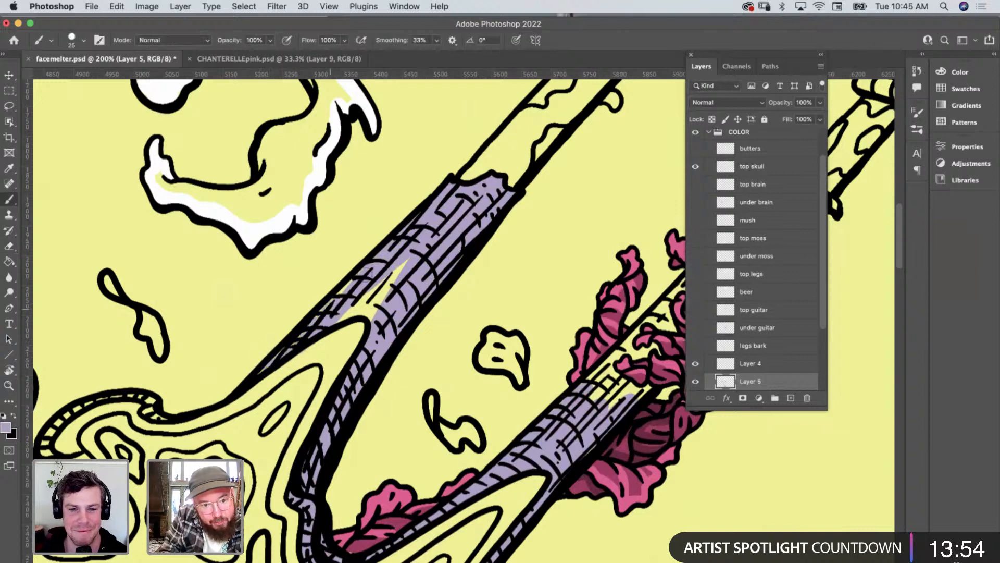
{"action": "mouse_move", "coordinate": [359, 315]}
{"action": "left_mouse_down"}
{"action": "mouse_move", "coordinate": [383, 302]}
{"action": "mouse_move", "coordinate": [406, 262]}
{"action": "left_mouse_up"}
{"action": "scroll", "coordinate": [407, 261], "scroll_direction": "left", "scroll_amount": 10}
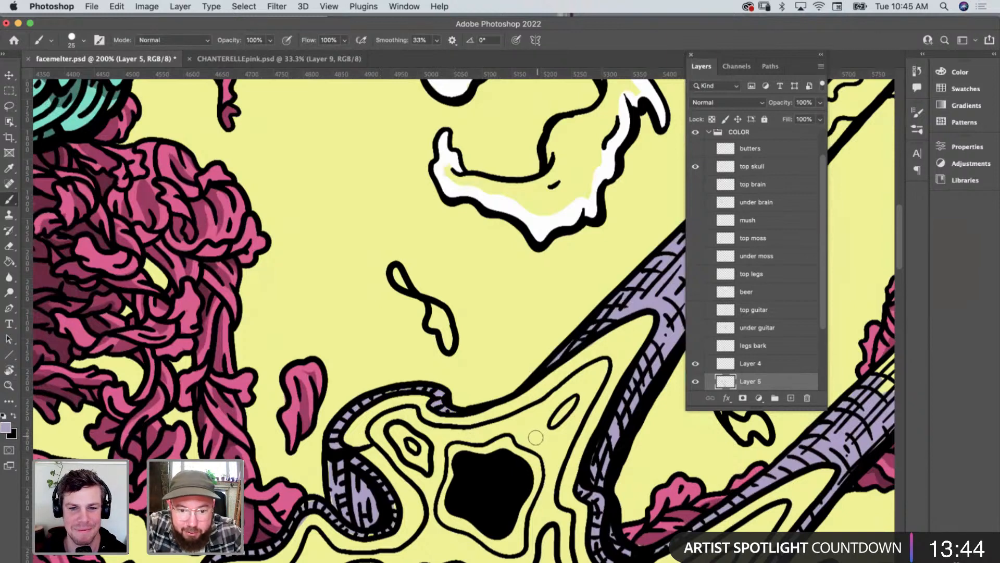
Reduce the brush to 15 px and paint the lower guitar neck's bark lavender between and around the pink leaves.
{"action": "key", "text": "z"}
{"action": "left_click", "coordinate": [490, 389], "text": "alt"}
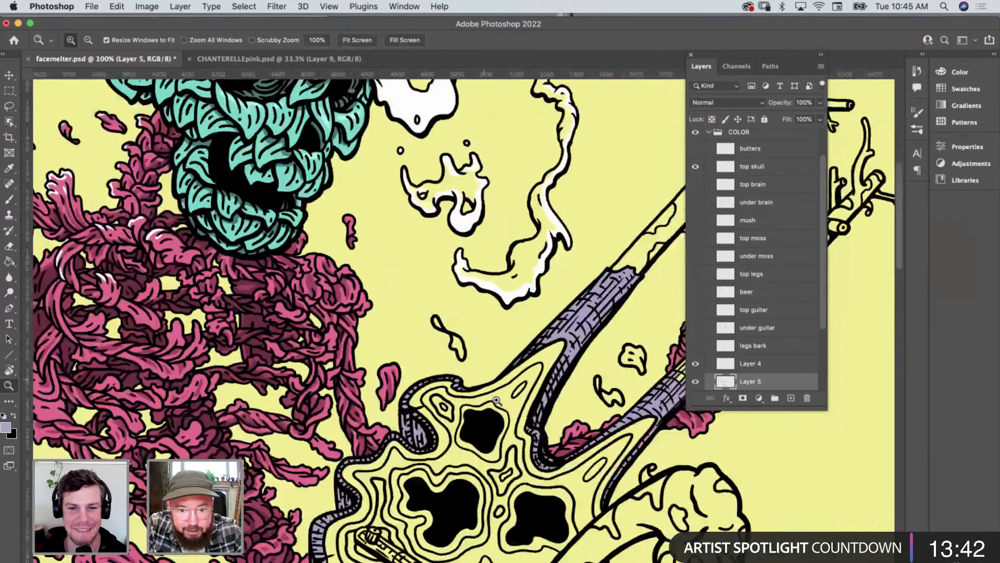
{"action": "scroll", "coordinate": [500, 396], "scroll_direction": "right", "scroll_amount": 5}
{"action": "scroll", "coordinate": [500, 396], "scroll_direction": "up", "scroll_amount": 3}
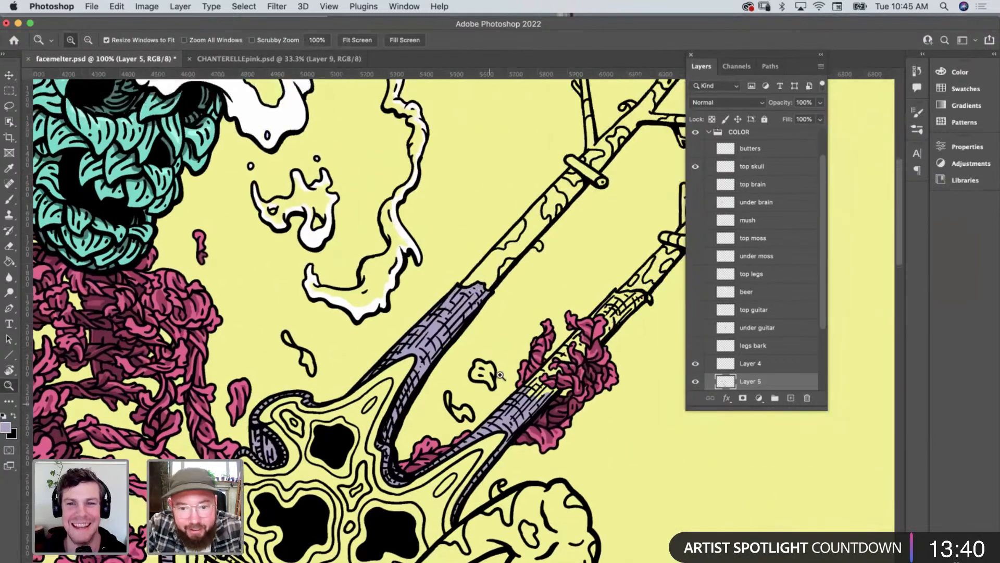
{"action": "left_click", "coordinate": [509, 379]}
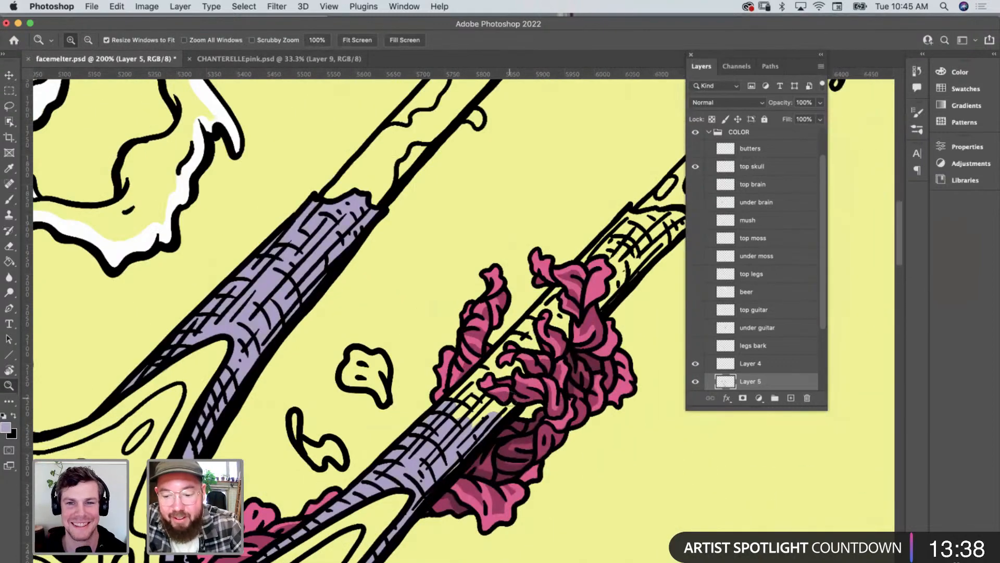
{"action": "key", "text": "b"}
{"action": "key", "text": "bracketleft"}
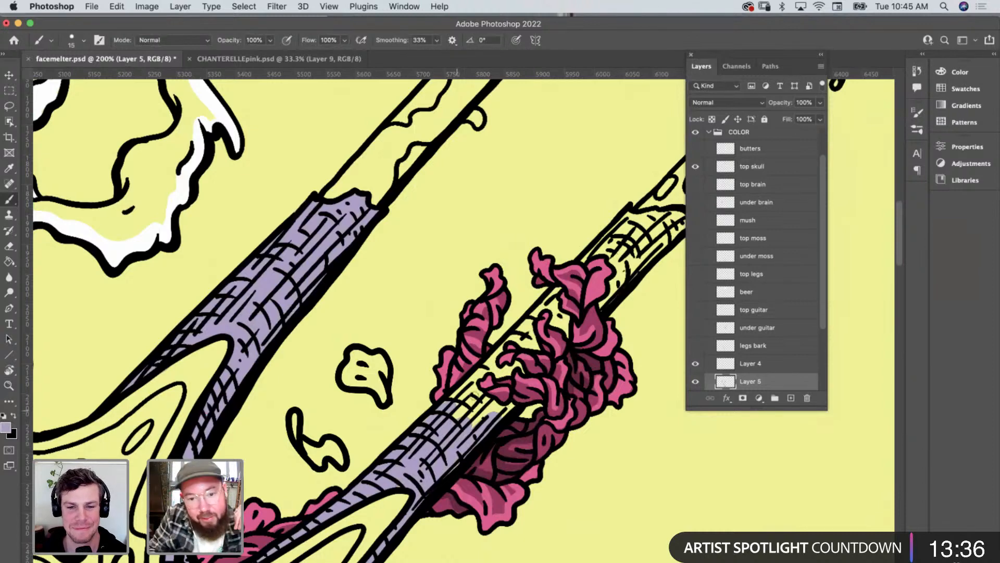
{"action": "mouse_move", "coordinate": [498, 412]}
{"action": "left_mouse_down"}
{"action": "mouse_move", "coordinate": [513, 407]}
{"action": "mouse_move", "coordinate": [490, 404]}
{"action": "mouse_move", "coordinate": [473, 387]}
{"action": "mouse_move", "coordinate": [478, 373]}
{"action": "left_mouse_up"}
{"action": "left_click_drag", "start_coordinate": [490, 371], "coordinate": [523, 368]}
{"action": "mouse_move", "coordinate": [484, 416]}
{"action": "left_mouse_down"}
{"action": "mouse_move", "coordinate": [461, 392]}
{"action": "mouse_move", "coordinate": [460, 412]}
{"action": "mouse_move", "coordinate": [486, 412]}
{"action": "left_mouse_up"}
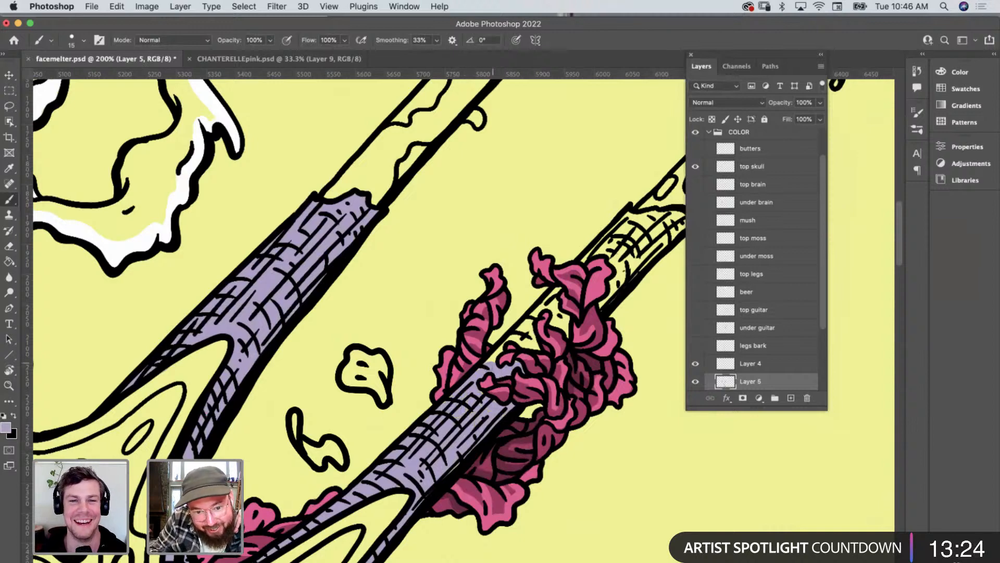
{"action": "mouse_move", "coordinate": [490, 365]}
{"action": "left_mouse_down"}
{"action": "mouse_move", "coordinate": [514, 337]}
{"action": "mouse_move", "coordinate": [534, 346]}
{"action": "mouse_move", "coordinate": [520, 327]}
{"action": "mouse_move", "coordinate": [531, 331]}
{"action": "mouse_move", "coordinate": [548, 302]}
{"action": "mouse_move", "coordinate": [567, 335]}
{"action": "mouse_move", "coordinate": [561, 316]}
{"action": "left_mouse_up"}
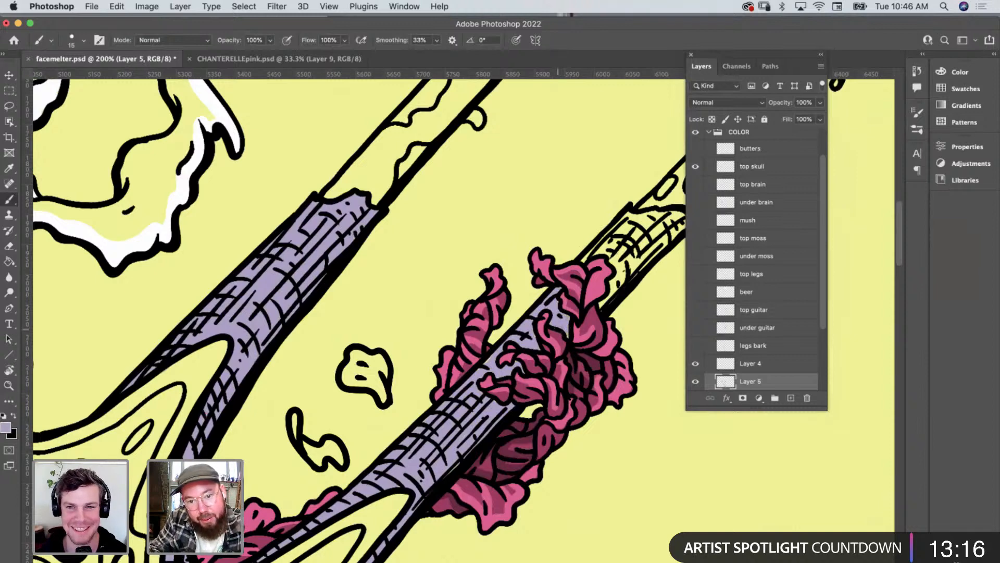
Paint the bark at the far end of the lower guitar neck lavender, from the pink leaves to the sleeve's edge.
{"action": "scroll", "coordinate": [443, 340], "scroll_direction": "right", "scroll_amount": 10}
{"action": "scroll", "coordinate": [443, 339], "scroll_direction": "up", "scroll_amount": 2}
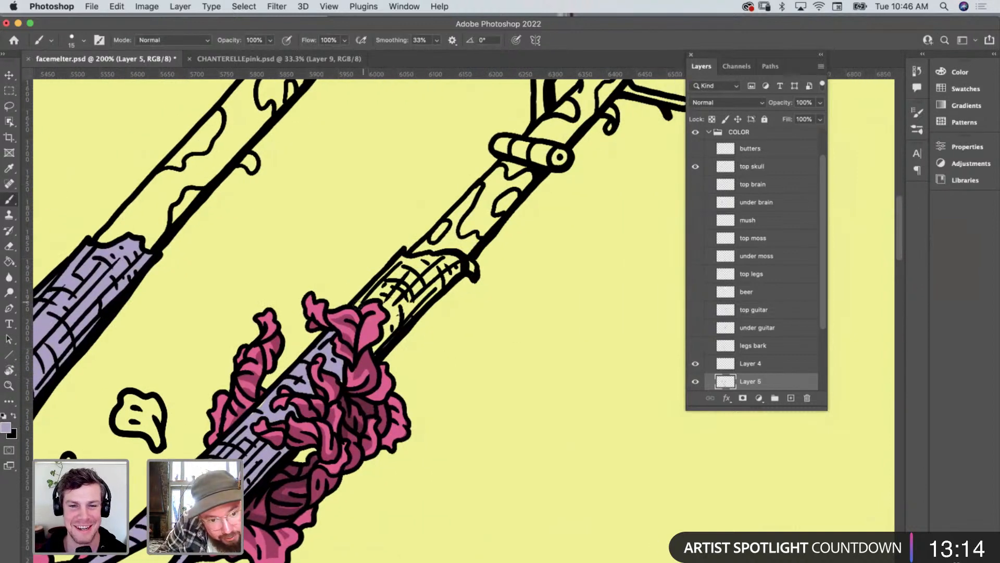
{"action": "mouse_move", "coordinate": [356, 305]}
{"action": "left_mouse_down"}
{"action": "mouse_move", "coordinate": [417, 260]}
{"action": "mouse_move", "coordinate": [457, 260]}
{"action": "mouse_move", "coordinate": [383, 341]}
{"action": "mouse_move", "coordinate": [393, 311]}
{"action": "mouse_move", "coordinate": [386, 288]}
{"action": "mouse_move", "coordinate": [406, 276]}
{"action": "mouse_move", "coordinate": [417, 289]}
{"action": "mouse_move", "coordinate": [443, 268]}
{"action": "left_mouse_up"}
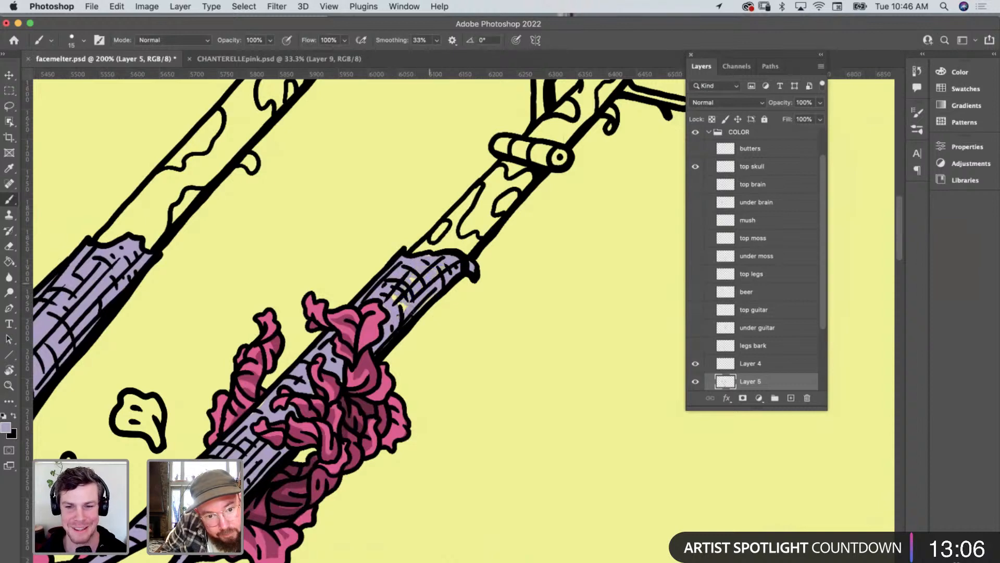
{"action": "mouse_move", "coordinate": [400, 305]}
{"action": "left_mouse_down"}
{"action": "mouse_move", "coordinate": [425, 301]}
{"action": "mouse_move", "coordinate": [397, 297]}
{"action": "mouse_move", "coordinate": [422, 286]}
{"action": "left_mouse_up"}
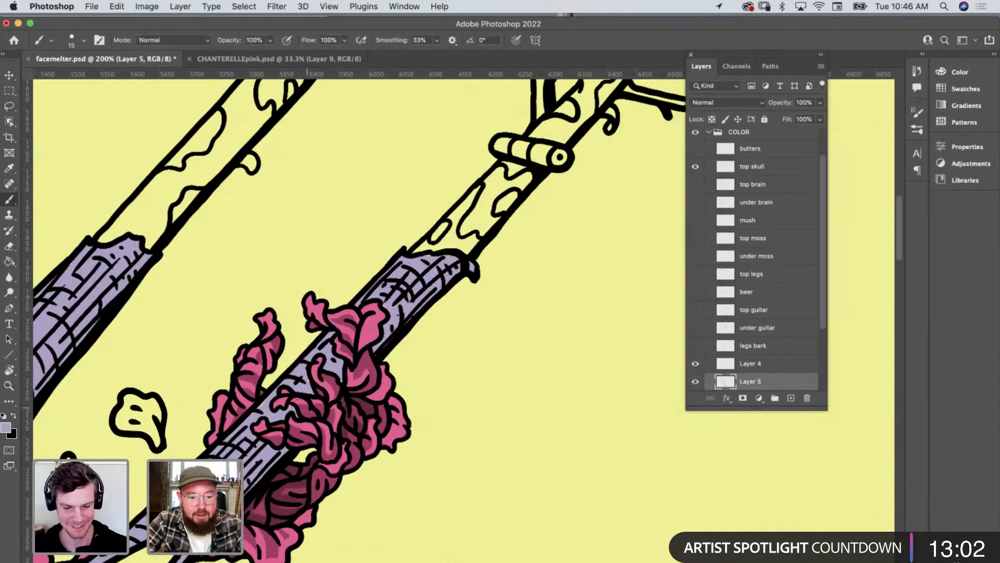
Set the foreground color to a darker, muted purple for shading the guitar's bark.
{"action": "key", "text": "z"}
{"action": "left_click", "coordinate": [269, 393], "text": "alt"}
{"action": "left_click_drag", "start_coordinate": [384, 395], "coordinate": [385, 387]}
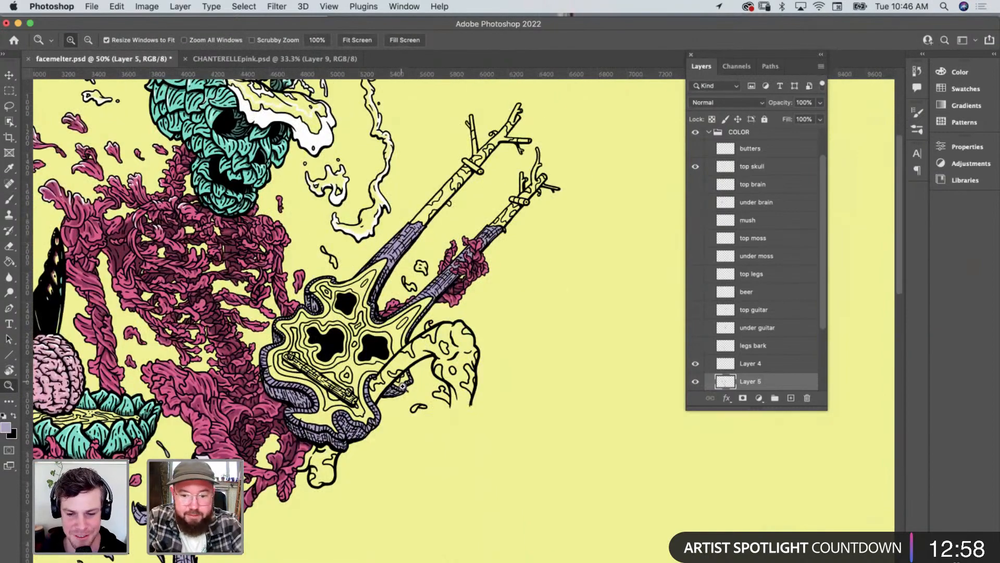
{"action": "scroll", "coordinate": [408, 389], "scroll_direction": "down", "scroll_amount": 10}
{"action": "scroll", "coordinate": [408, 390], "scroll_direction": "up", "scroll_amount": 8}
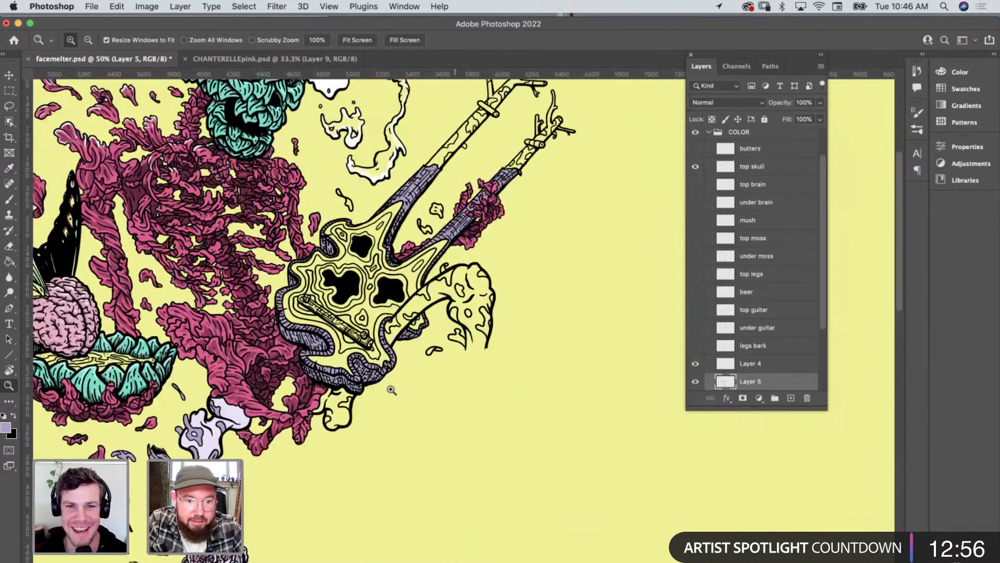
{"action": "left_click_drag", "start_coordinate": [384, 355], "coordinate": [402, 369]}
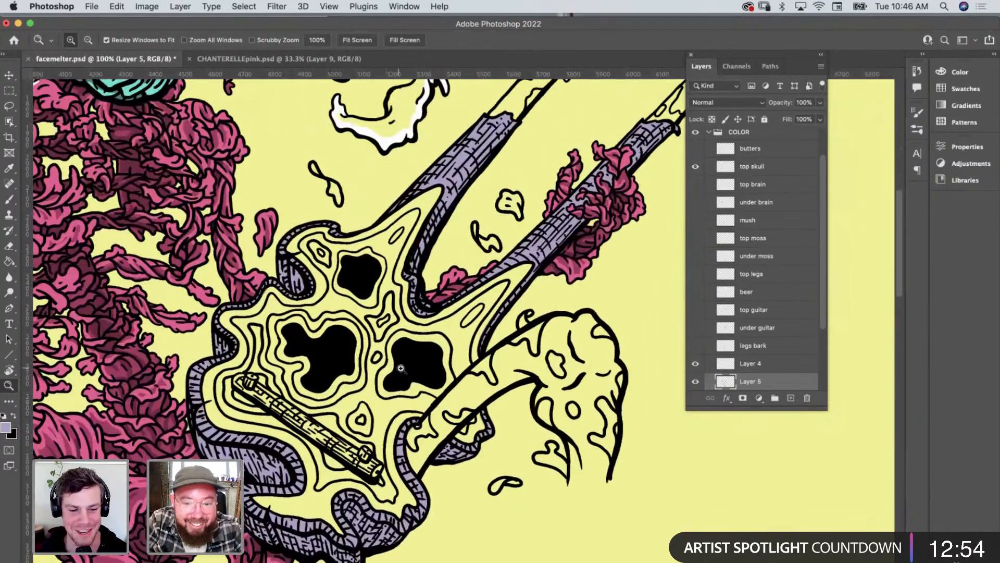
{"action": "key", "text": "i"}
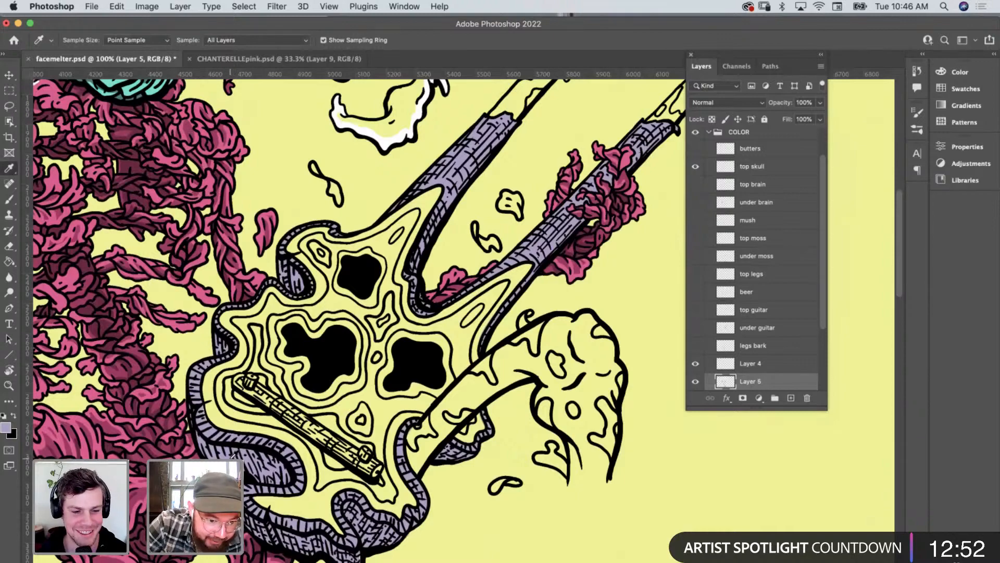
{"action": "left_click", "coordinate": [6, 427]}
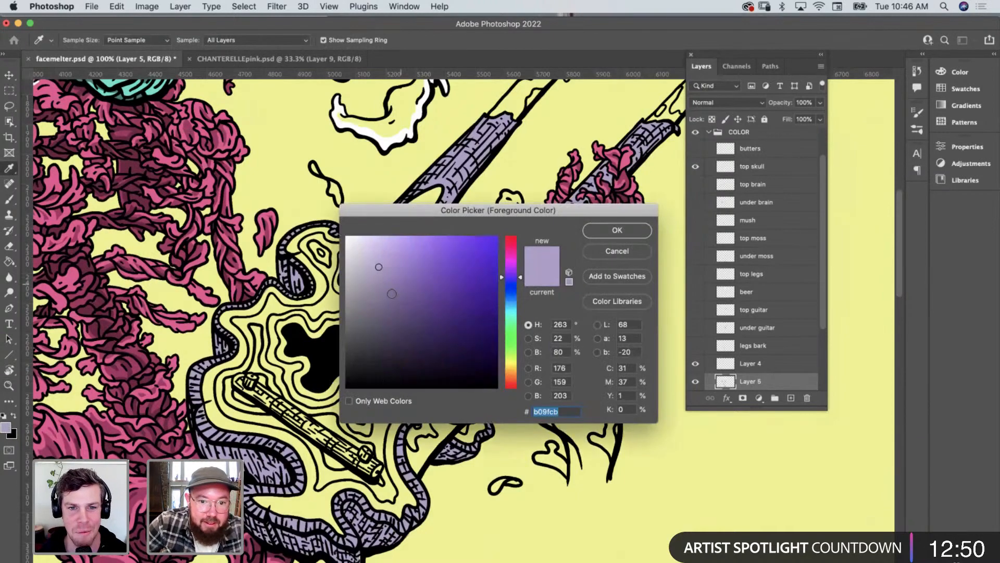
{"action": "left_click", "coordinate": [377, 303]}
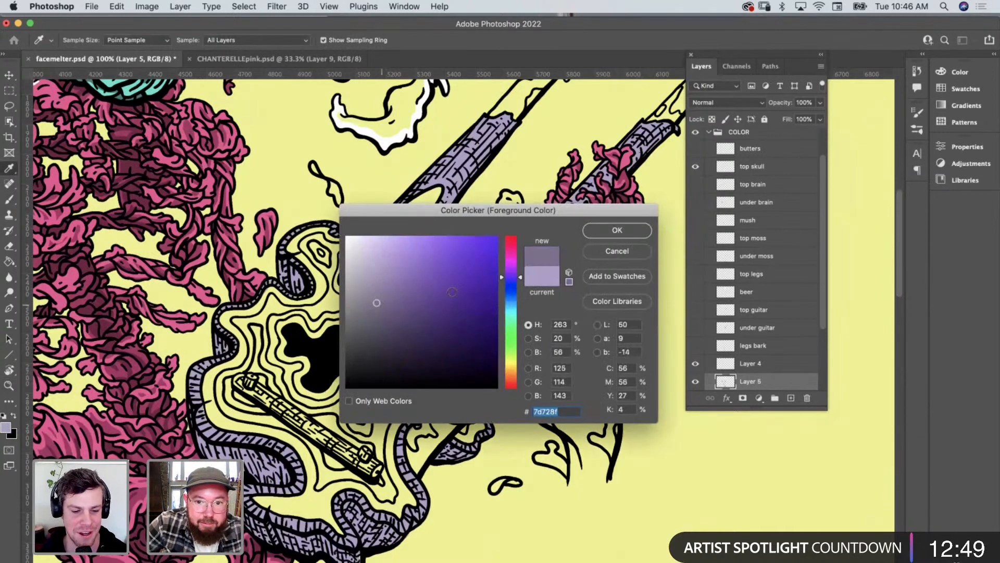
{"action": "left_click", "coordinate": [376, 319]}
{"action": "left_click", "coordinate": [615, 230]}
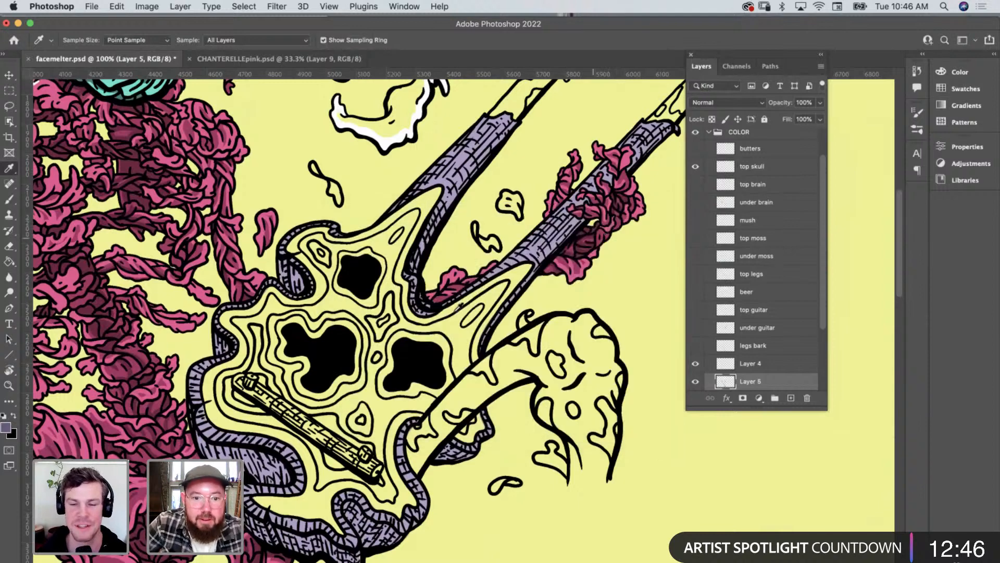
Shade the undersides of the guitar's bark rim and both necks with the dark purple, and sample the bark's lavender again.
{"action": "key", "text": "b"}
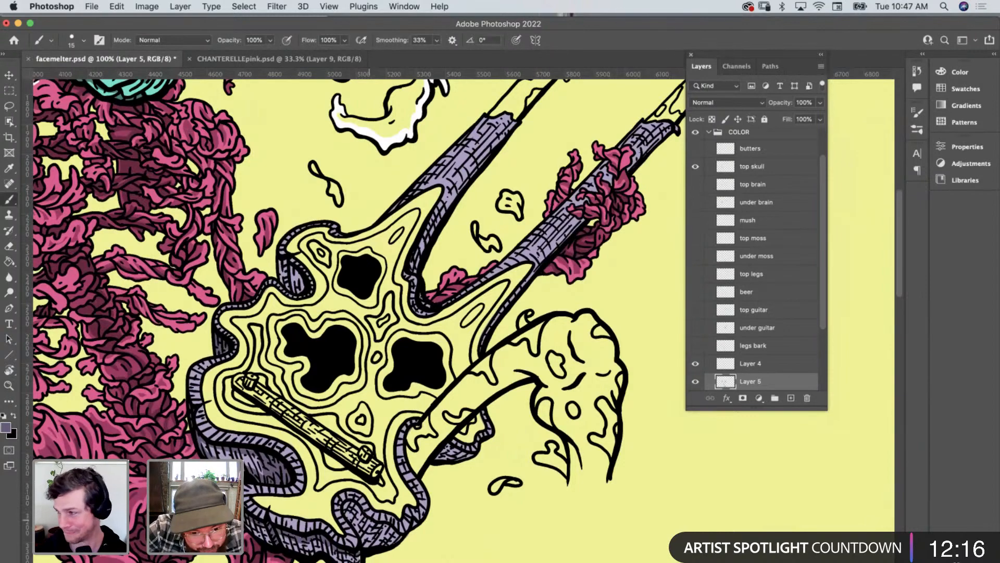
{"action": "left_click_drag", "start_coordinate": [394, 535], "coordinate": [355, 506]}
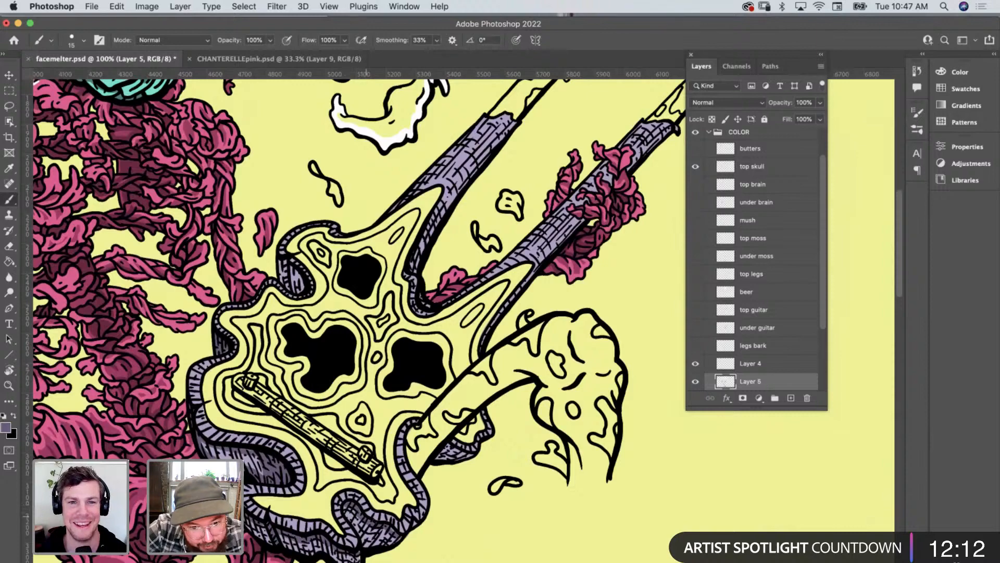
{"action": "left_click_drag", "start_coordinate": [356, 525], "coordinate": [358, 521]}
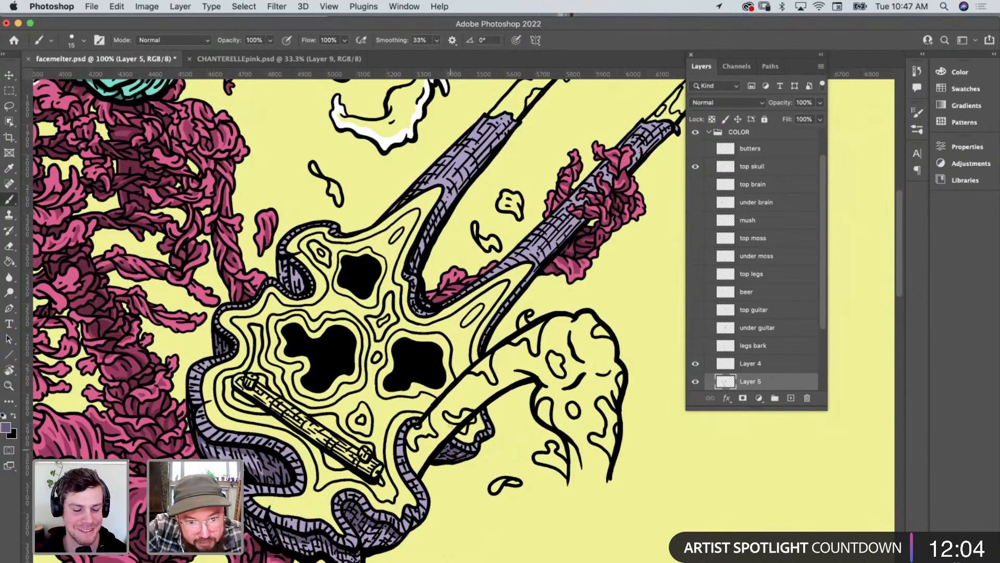
{"action": "mouse_move", "coordinate": [430, 306]}
{"action": "left_mouse_down"}
{"action": "mouse_move", "coordinate": [415, 264]}
{"action": "mouse_move", "coordinate": [419, 245]}
{"action": "mouse_move", "coordinate": [515, 124]}
{"action": "mouse_move", "coordinate": [440, 209]}
{"action": "left_mouse_up"}
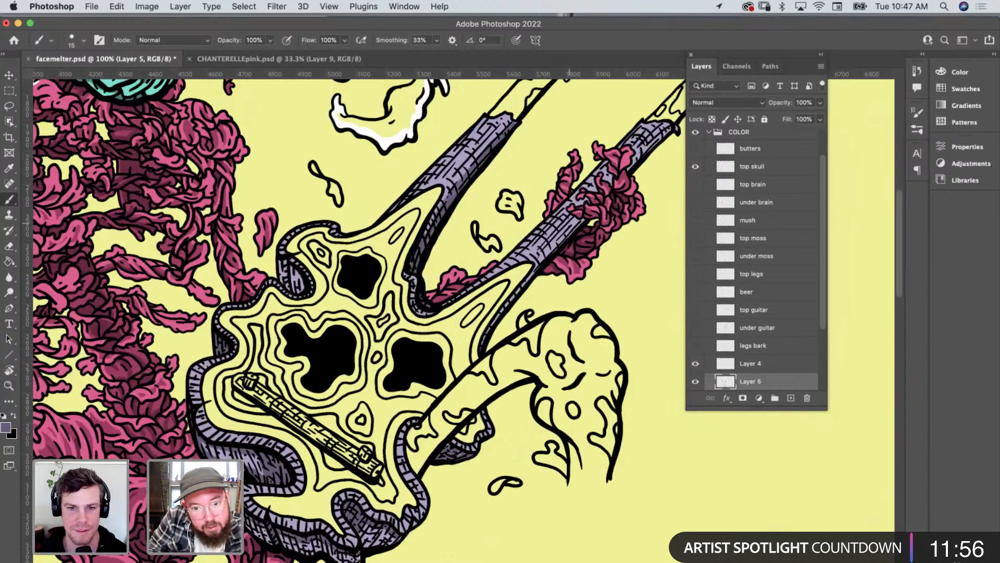
{"action": "left_click_drag", "start_coordinate": [585, 220], "coordinate": [480, 348]}
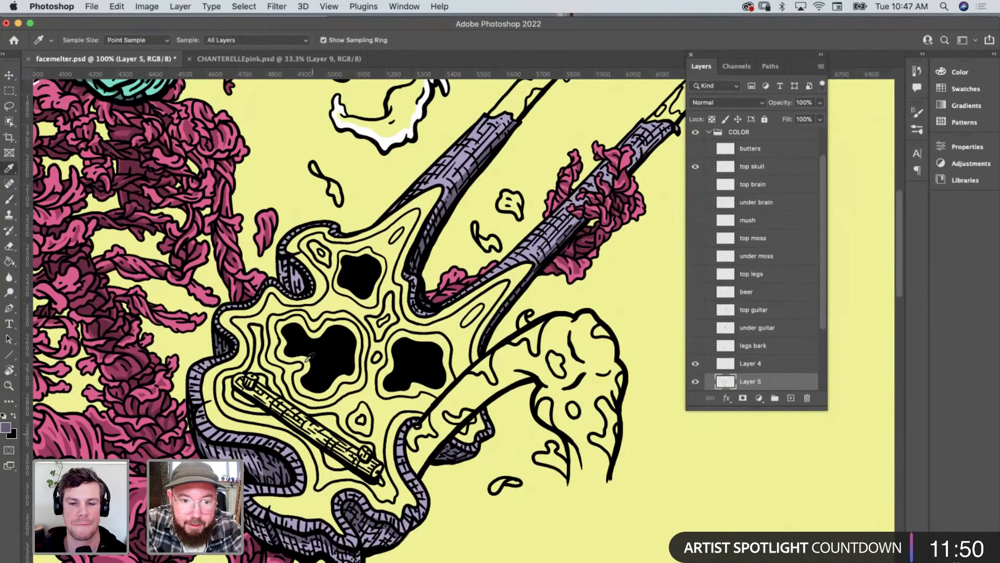
{"action": "left_click", "coordinate": [445, 177], "text": "alt"}
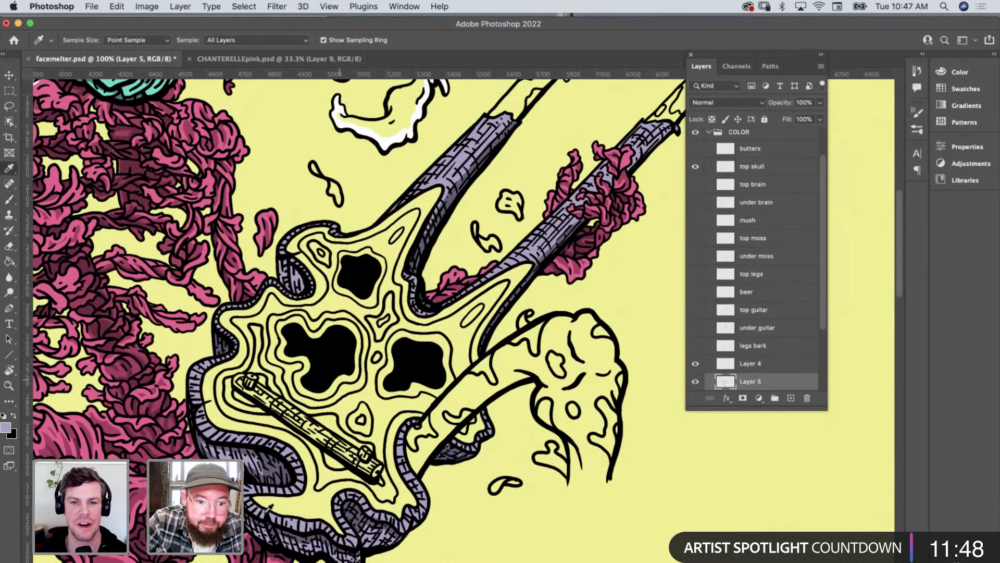
Examine the bark shading and highlights on the tree-trunk leg and roots as a reference for the guitar.
{"action": "scroll", "coordinate": [306, 504], "scroll_direction": "down", "scroll_amount": 3}
{"action": "scroll", "coordinate": [305, 504], "scroll_direction": "right", "scroll_amount": 2}
{"action": "scroll", "coordinate": [306, 504], "scroll_direction": "down", "scroll_amount": 3}
{"action": "scroll", "coordinate": [306, 504], "scroll_direction": "right", "scroll_amount": 1}
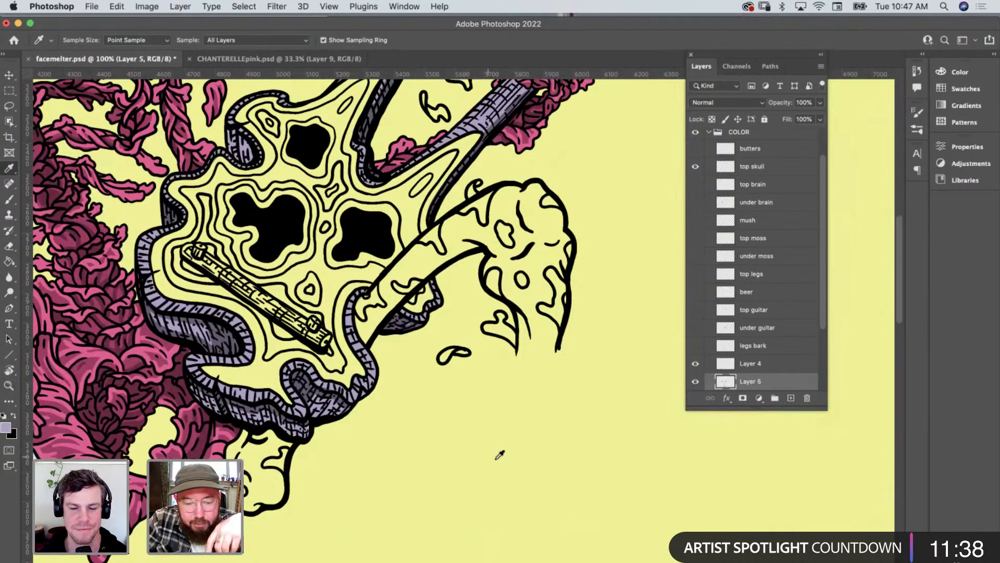
{"action": "scroll", "coordinate": [498, 360], "scroll_direction": "down", "scroll_amount": 5}
{"action": "scroll", "coordinate": [498, 359], "scroll_direction": "left", "scroll_amount": 3}
{"action": "scroll", "coordinate": [489, 382], "scroll_direction": "down", "scroll_amount": 15}
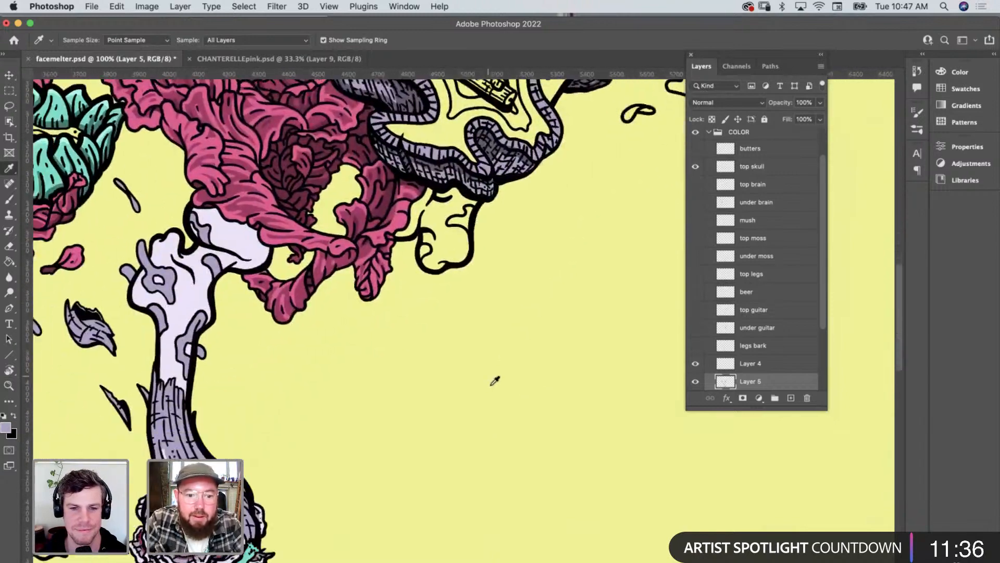
{"action": "scroll", "coordinate": [501, 378], "scroll_direction": "up", "scroll_amount": 12}
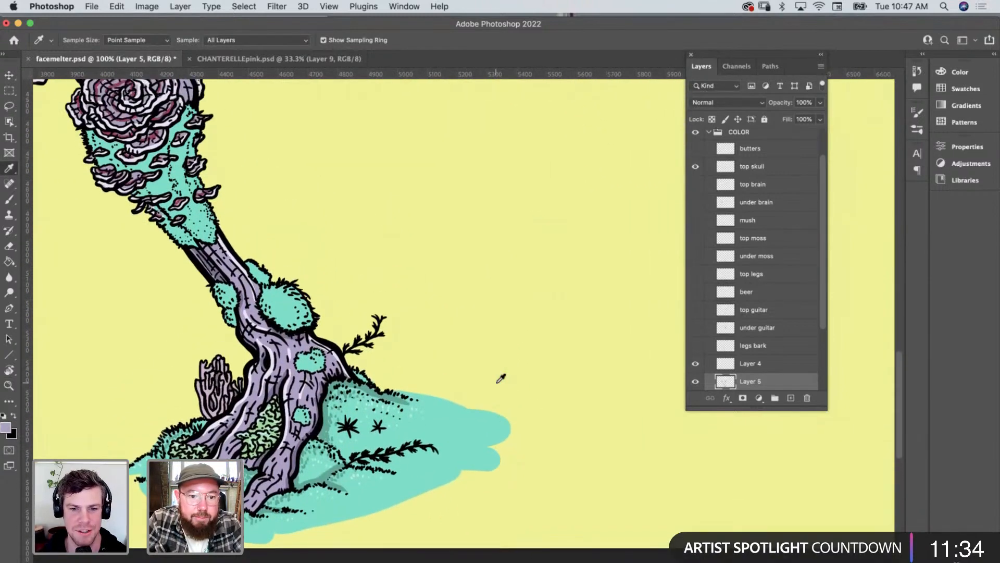
{"action": "scroll", "coordinate": [498, 380], "scroll_direction": "left", "scroll_amount": 3}
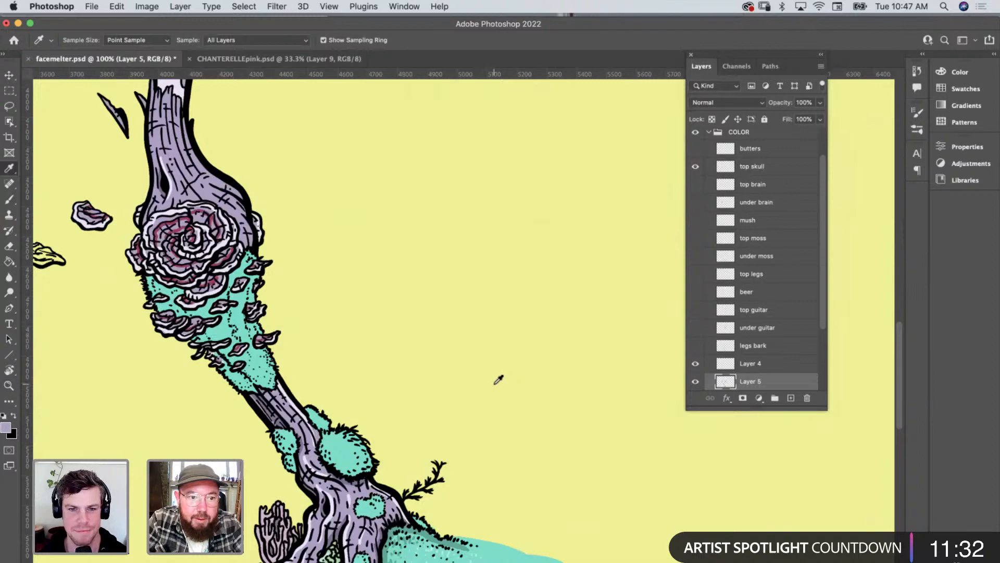
{"action": "scroll", "coordinate": [499, 381], "scroll_direction": "up", "scroll_amount": 2}
{"action": "scroll", "coordinate": [498, 380], "scroll_direction": "left", "scroll_amount": 2}
{"action": "scroll", "coordinate": [497, 382], "scroll_direction": "down", "scroll_amount": 2}
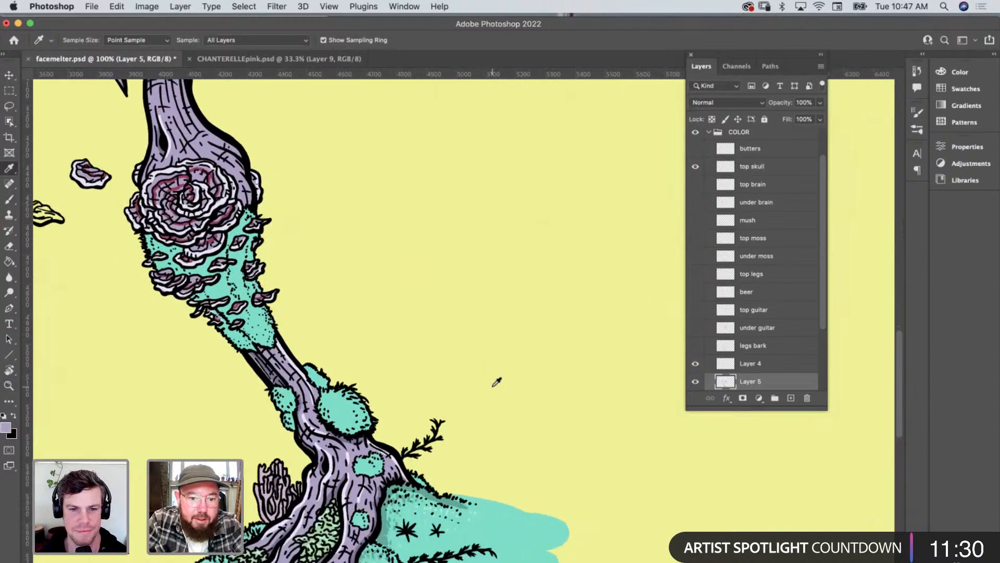
{"action": "scroll", "coordinate": [497, 381], "scroll_direction": "up", "scroll_amount": 4}
{"action": "scroll", "coordinate": [498, 379], "scroll_direction": "right", "scroll_amount": 5}
{"action": "scroll", "coordinate": [498, 379], "scroll_direction": "up", "scroll_amount": 6}
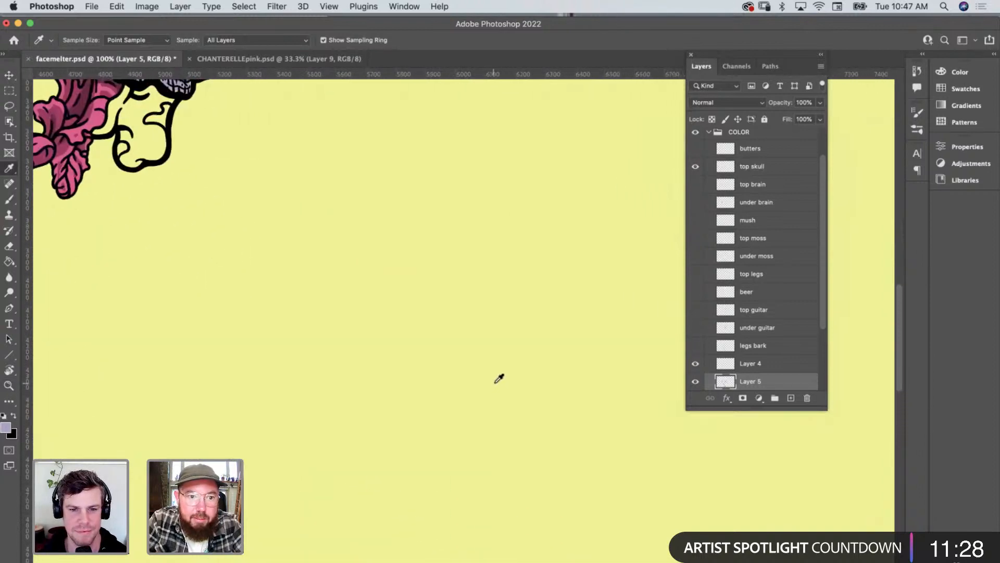
{"action": "scroll", "coordinate": [498, 377], "scroll_direction": "right", "scroll_amount": 2}
{"action": "scroll", "coordinate": [498, 377], "scroll_direction": "up", "scroll_amount": 9}
{"action": "scroll", "coordinate": [498, 377], "scroll_direction": "left", "scroll_amount": 9}
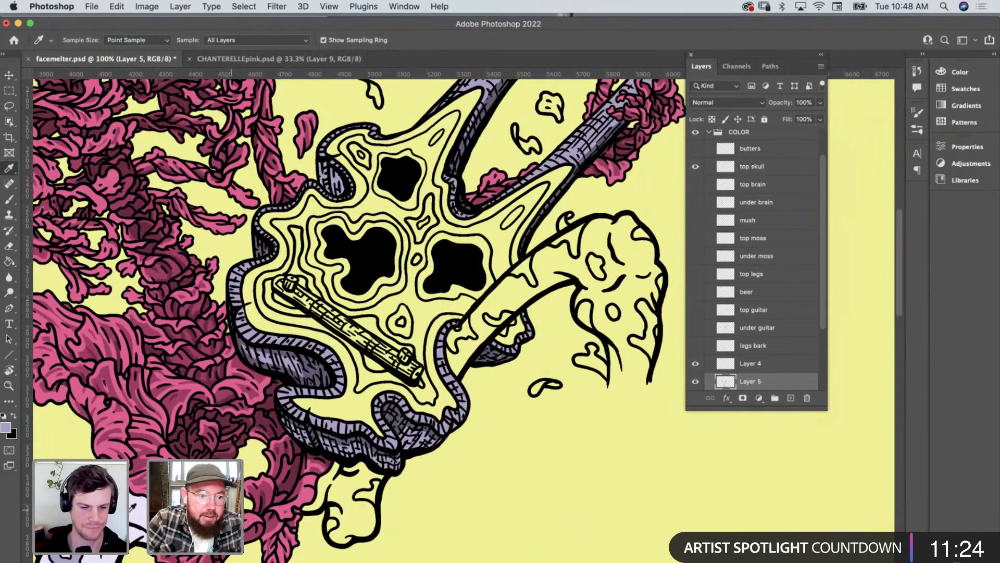
Set the foreground color to a very pale lavender and paint highlights along the guitar body's outer and lower bark rim.
{"action": "left_click", "coordinate": [6, 428]}
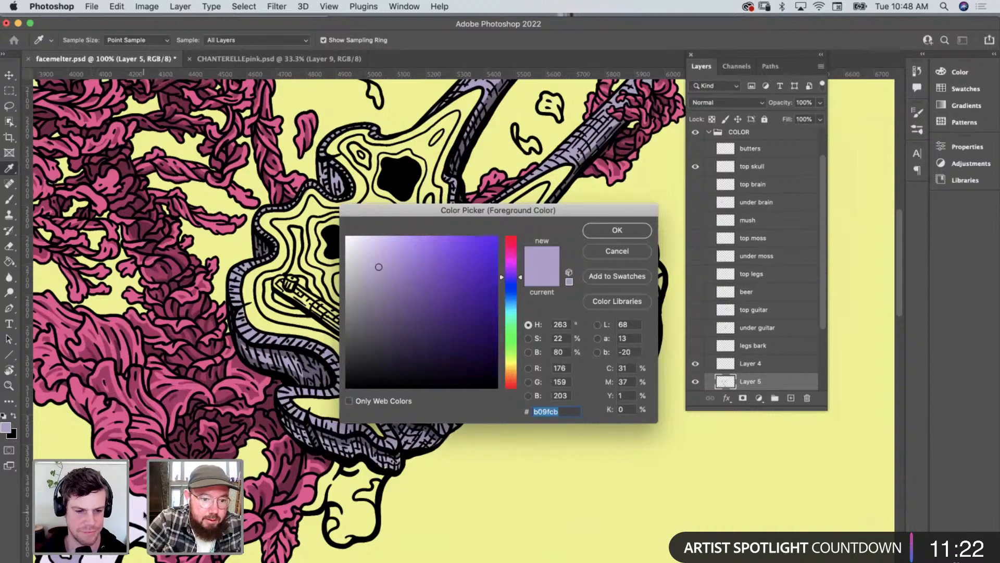
{"action": "left_click", "coordinate": [352, 241]}
{"action": "left_click", "coordinate": [615, 230]}
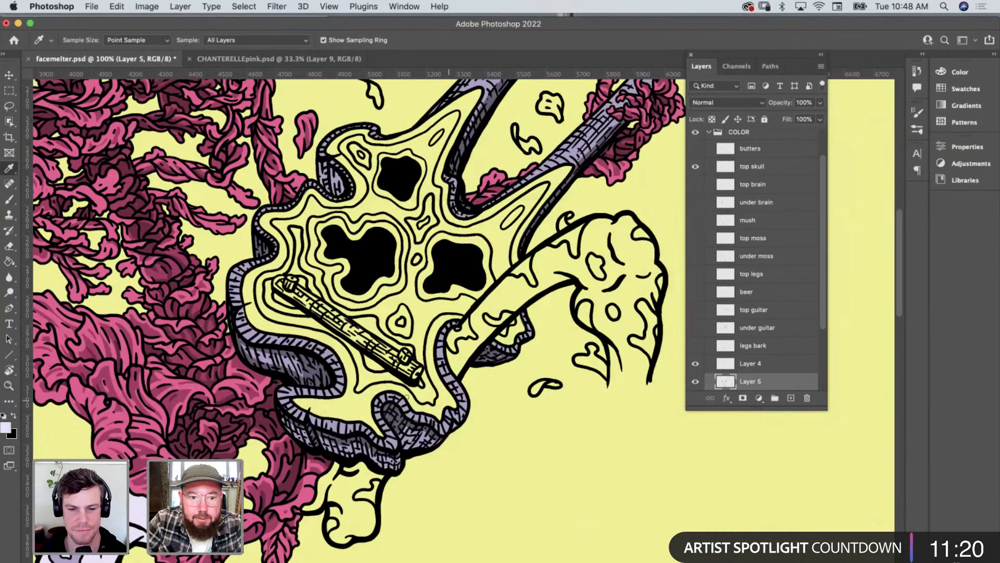
{"action": "key", "text": "b"}
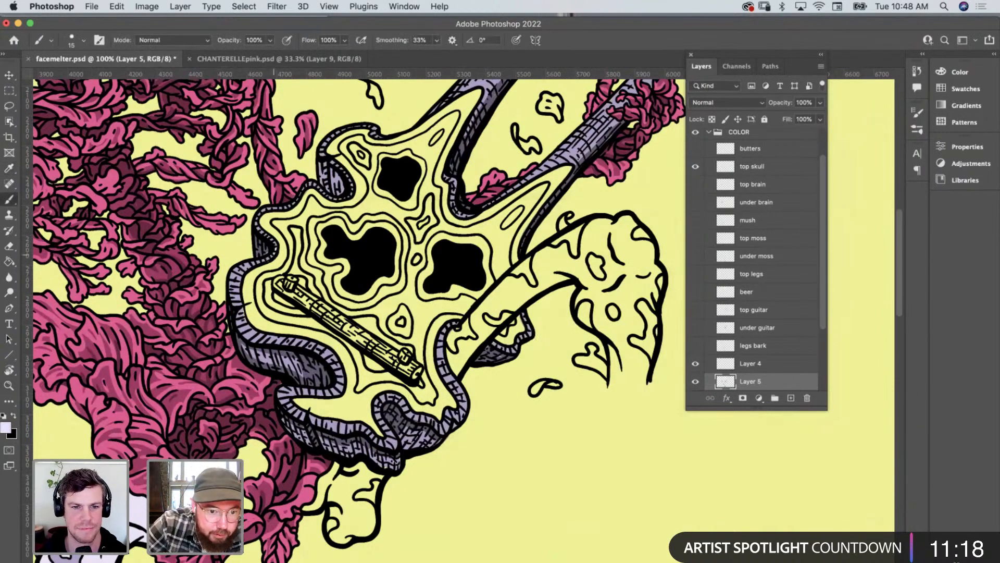
{"action": "left_click_drag", "start_coordinate": [272, 255], "coordinate": [231, 287]}
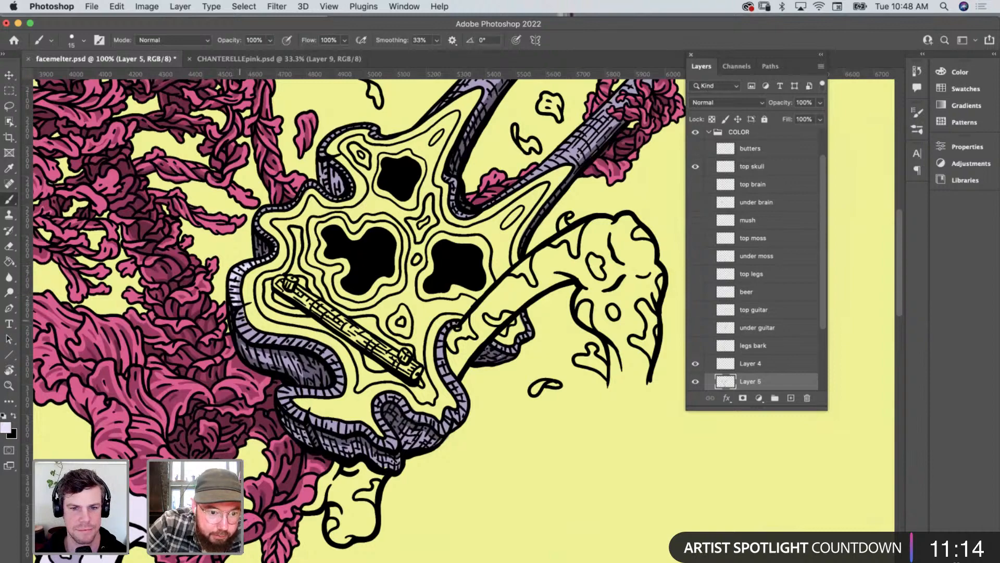
{"action": "mouse_move", "coordinate": [266, 338]}
{"action": "left_mouse_down"}
{"action": "mouse_move", "coordinate": [320, 349]}
{"action": "mouse_move", "coordinate": [338, 367]}
{"action": "left_mouse_up"}
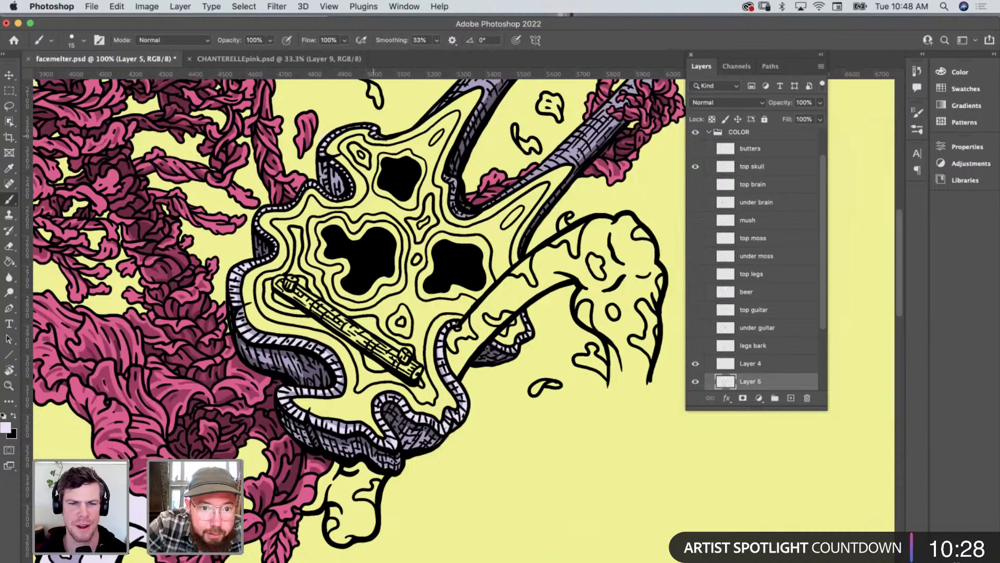
Add pale lavender highlights to the bark at the base of both guitar necks and along the upper neck's sleeve.
{"action": "scroll", "coordinate": [383, 143], "scroll_direction": "up", "scroll_amount": 6}
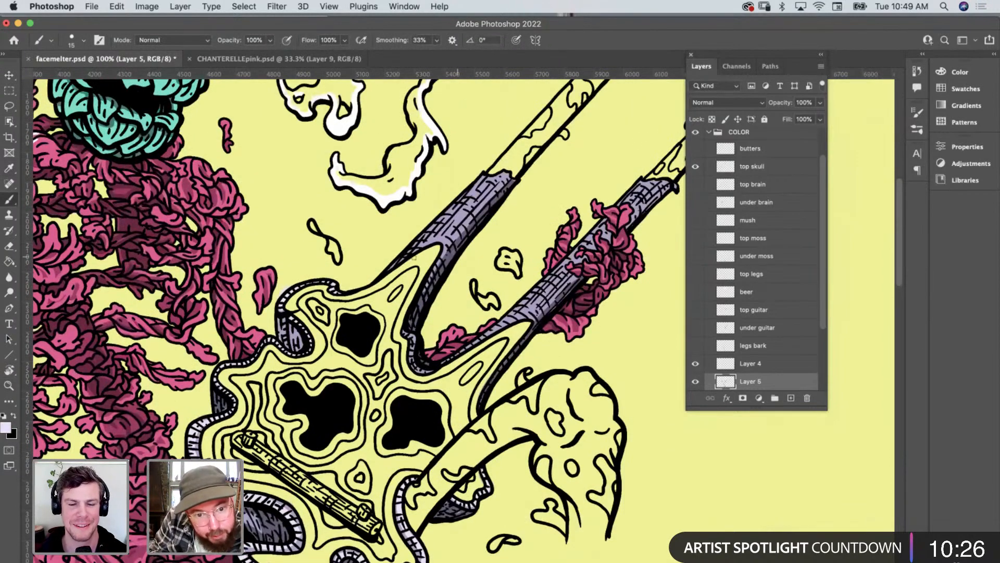
{"action": "left_click_drag", "start_coordinate": [447, 238], "coordinate": [416, 310]}
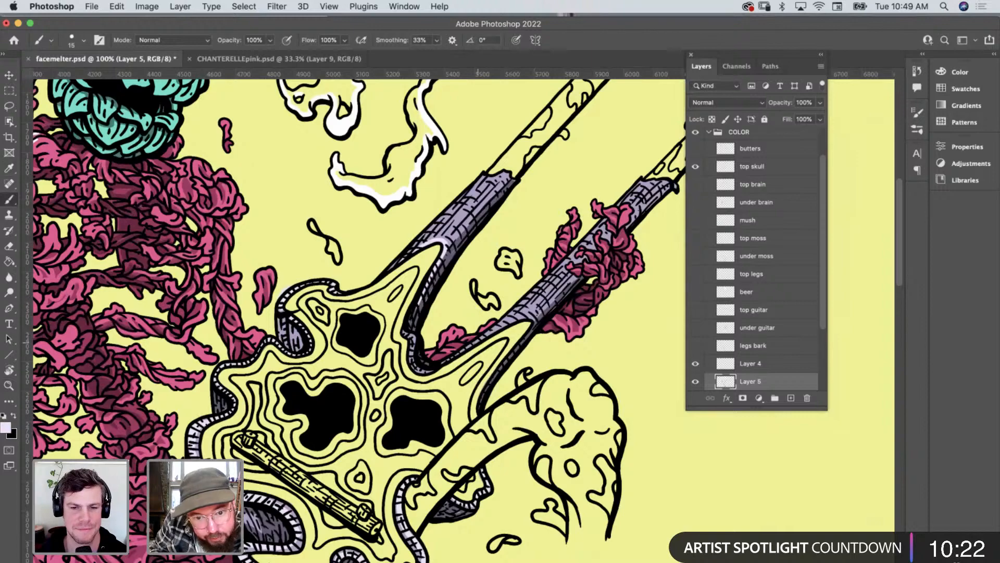
{"action": "left_click_drag", "start_coordinate": [475, 341], "coordinate": [521, 316]}
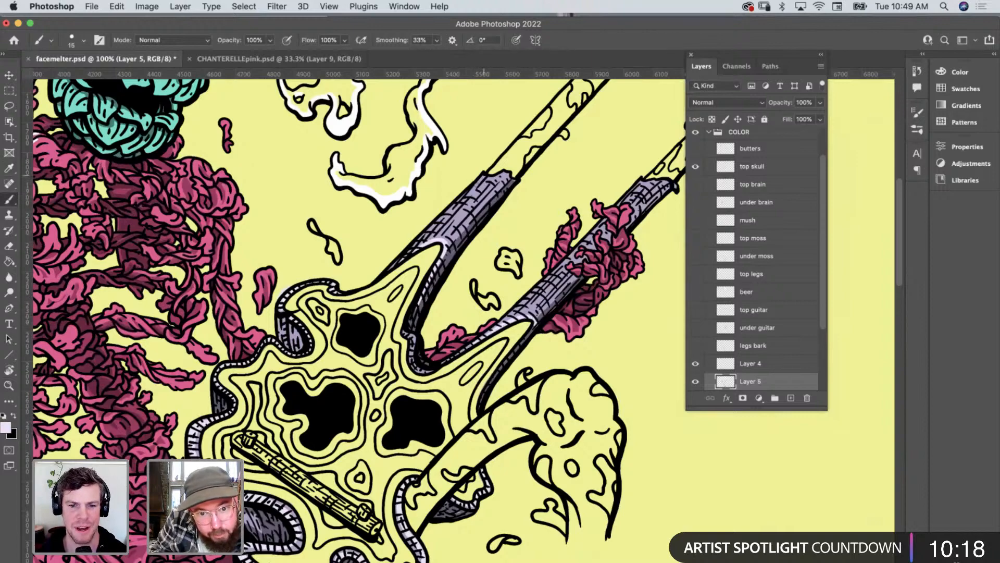
{"action": "left_click_drag", "start_coordinate": [482, 180], "coordinate": [428, 230]}
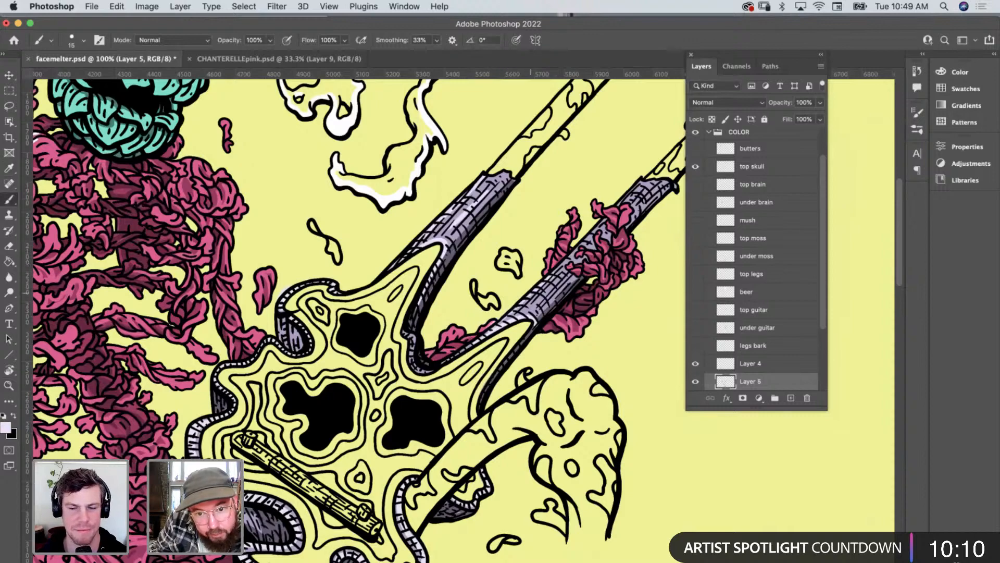
Paint pale lavender highlights on the bark rim between the guitar necks and along the lower neck's bark sleeve.
{"action": "key", "text": "z"}
{"action": "left_click", "coordinate": [504, 277]}
{"action": "left_click", "coordinate": [577, 380]}
{"action": "left_click_drag", "start_coordinate": [650, 237], "coordinate": [492, 391]}
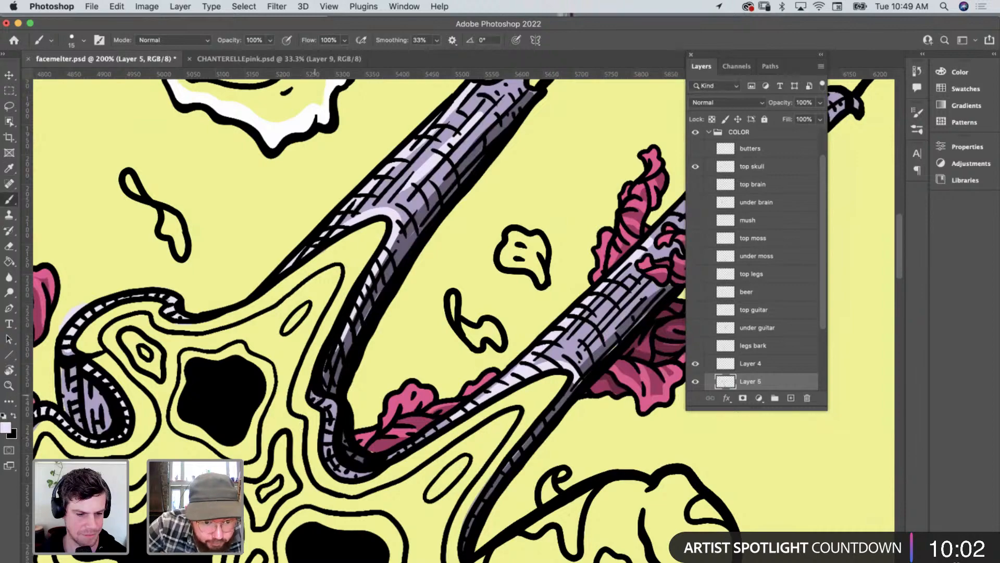
{"action": "mouse_move", "coordinate": [319, 401]}
{"action": "left_mouse_down"}
{"action": "mouse_move", "coordinate": [342, 469]}
{"action": "mouse_move", "coordinate": [367, 475]}
{"action": "left_mouse_up"}
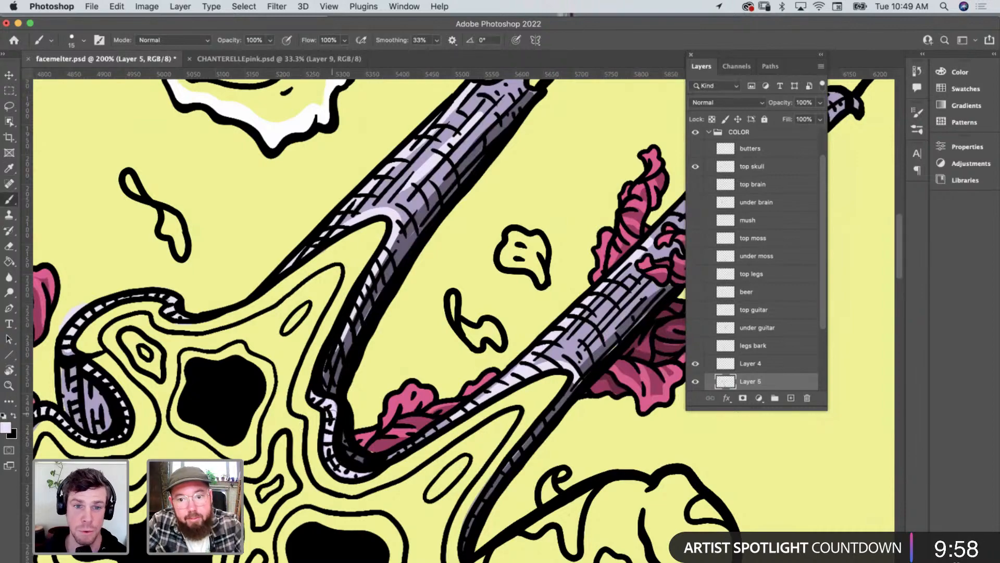
{"action": "scroll", "coordinate": [332, 415], "scroll_direction": "right", "scroll_amount": 8}
{"action": "scroll", "coordinate": [332, 414], "scroll_direction": "up", "scroll_amount": 4}
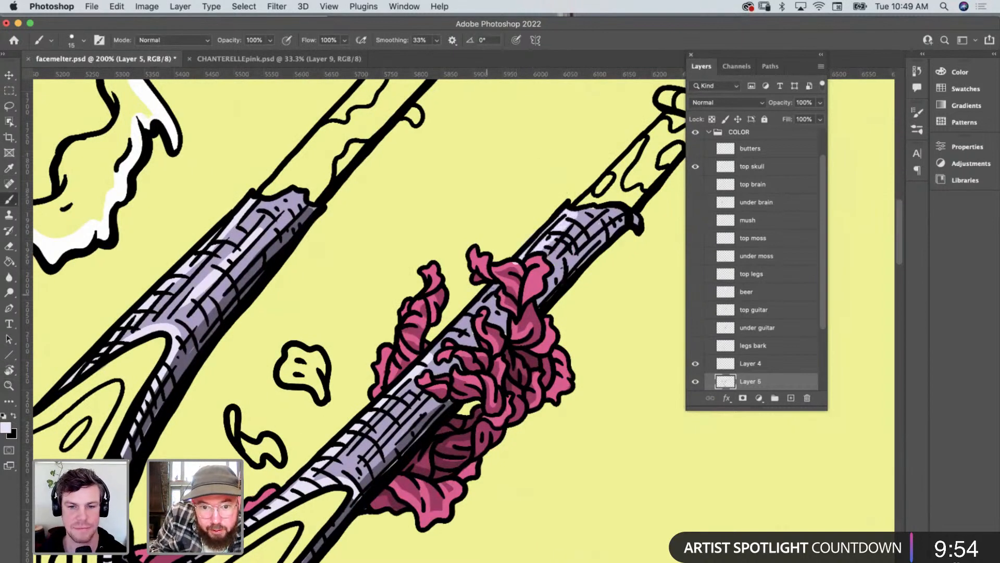
{"action": "left_click_drag", "start_coordinate": [492, 289], "coordinate": [414, 390]}
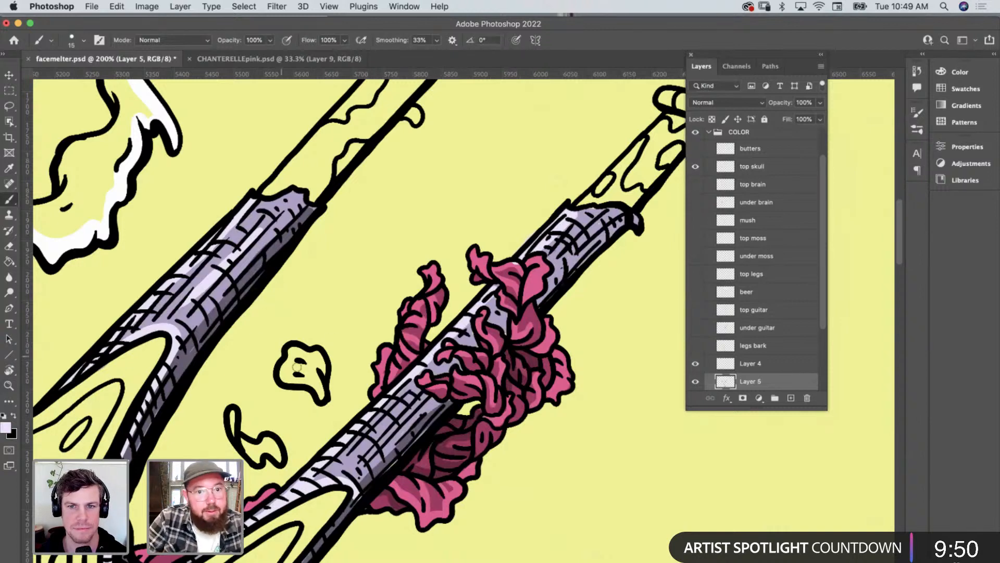
Examine the guitar's uncolored headstocks and the overall figure for areas that still need coloring.
{"action": "scroll", "coordinate": [527, 446], "scroll_direction": "down", "scroll_amount": 10}
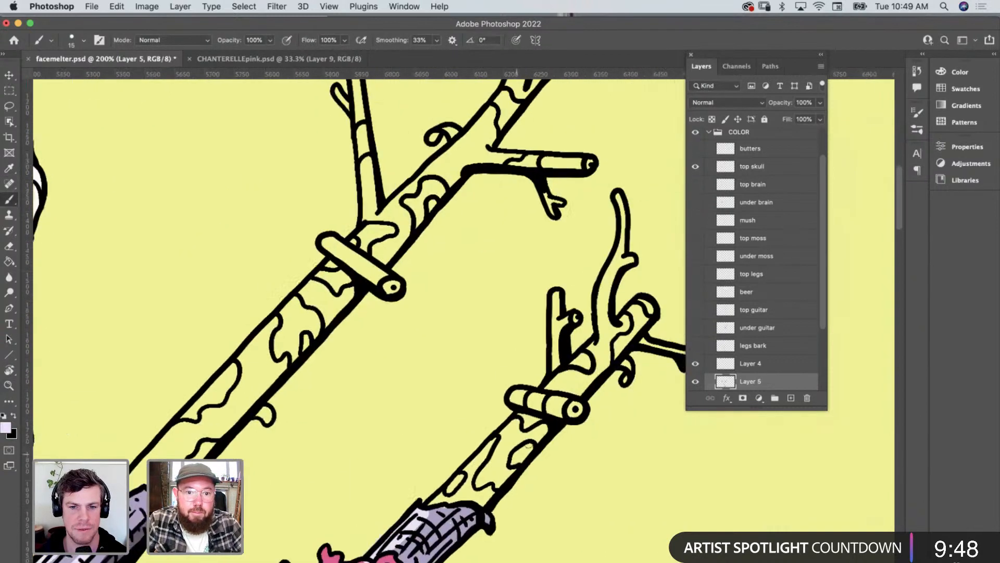
{"action": "scroll", "coordinate": [528, 443], "scroll_direction": "up", "scroll_amount": 5}
{"action": "scroll", "coordinate": [528, 443], "scroll_direction": "down", "scroll_amount": 3}
{"action": "key", "text": "z"}
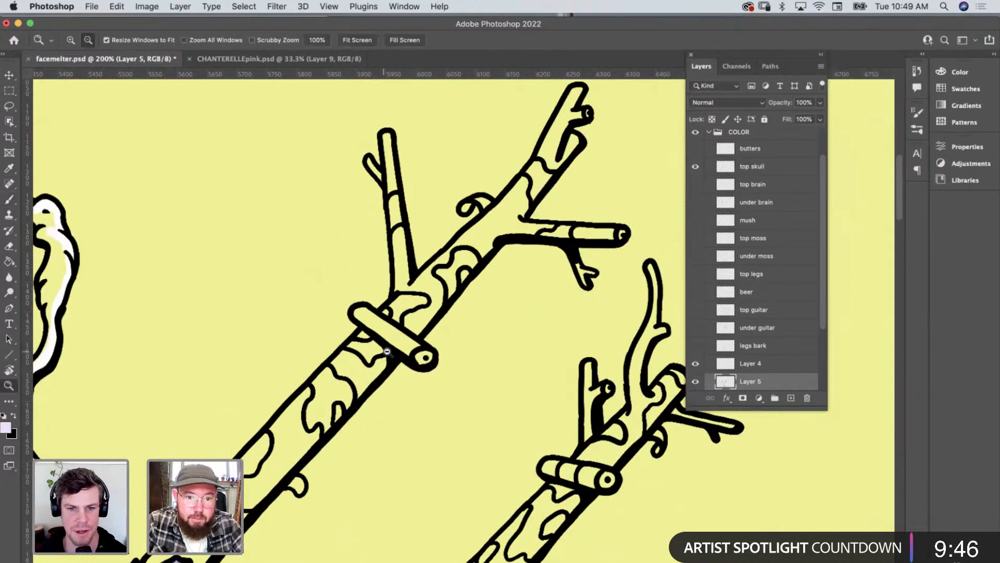
{"action": "left_click", "coordinate": [434, 372], "text": "alt"}
{"action": "left_click", "coordinate": [434, 372], "text": "alt"}
{"action": "scroll", "coordinate": [438, 381], "scroll_direction": "down", "scroll_amount": 5}
{"action": "scroll", "coordinate": [437, 380], "scroll_direction": "left", "scroll_amount": 5}
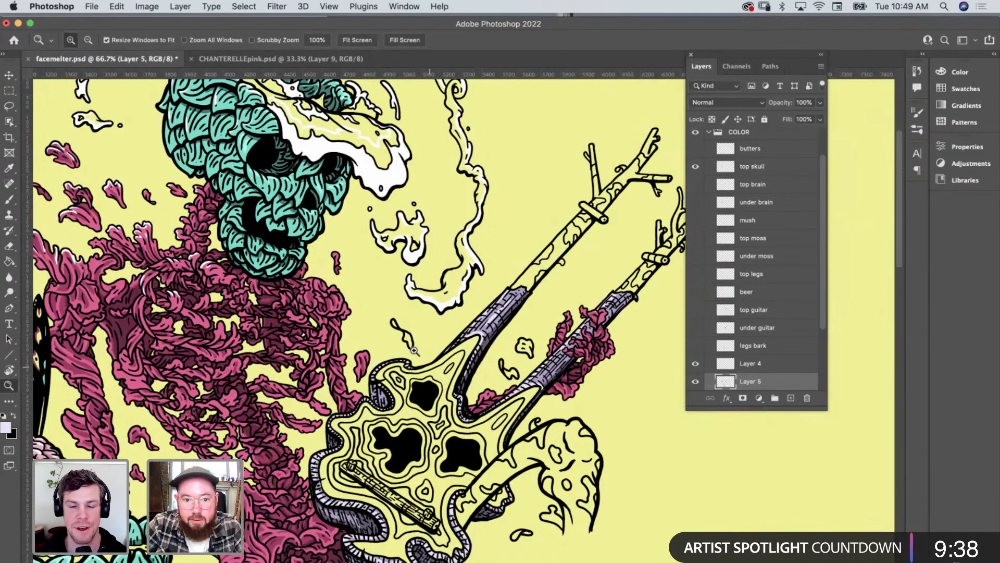
{"action": "left_click", "coordinate": [440, 379], "text": "alt"}
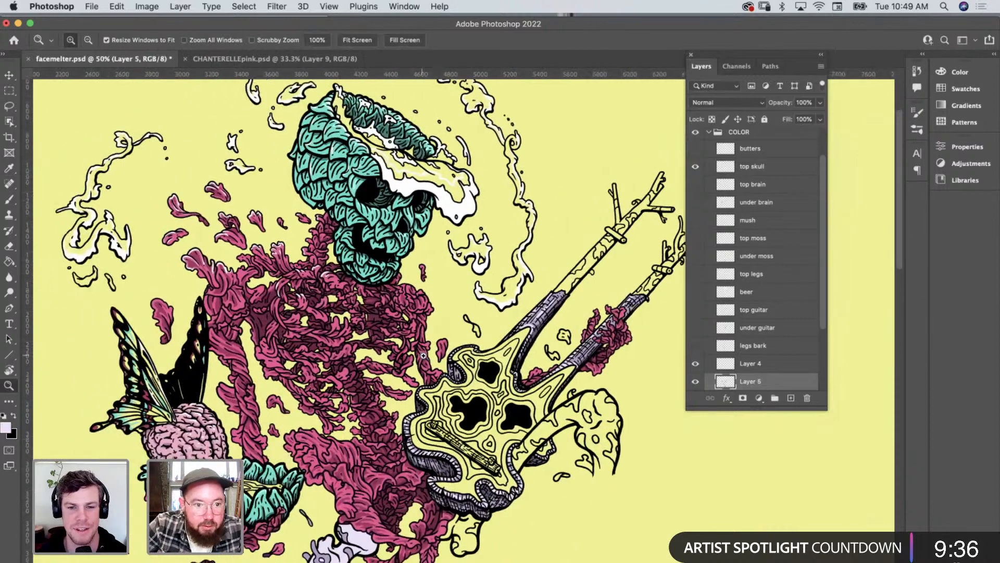
Sample white from the melting drips beside the skeleton's shoulder and touch up the small drop below them.
{"action": "left_click", "coordinate": [89, 221]}
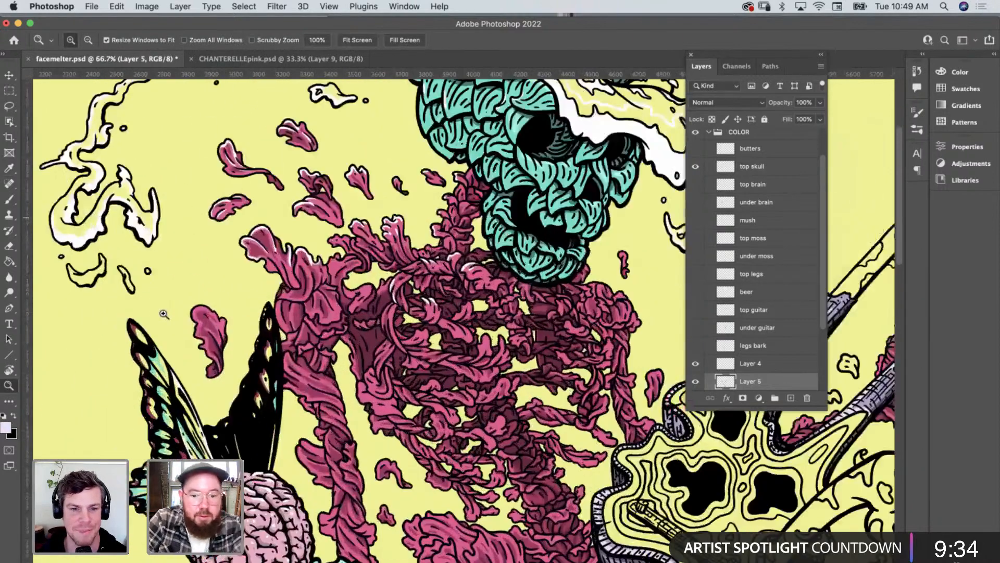
{"action": "key", "text": "i"}
{"action": "left_click", "coordinate": [90, 221]}
{"action": "key", "text": "b"}
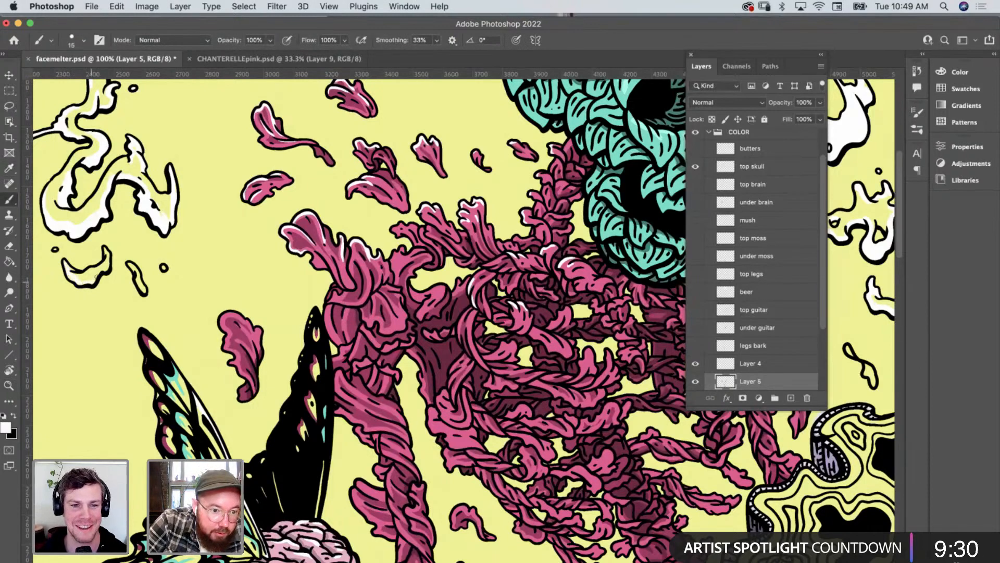
{"action": "left_click_drag", "start_coordinate": [105, 268], "coordinate": [108, 251]}
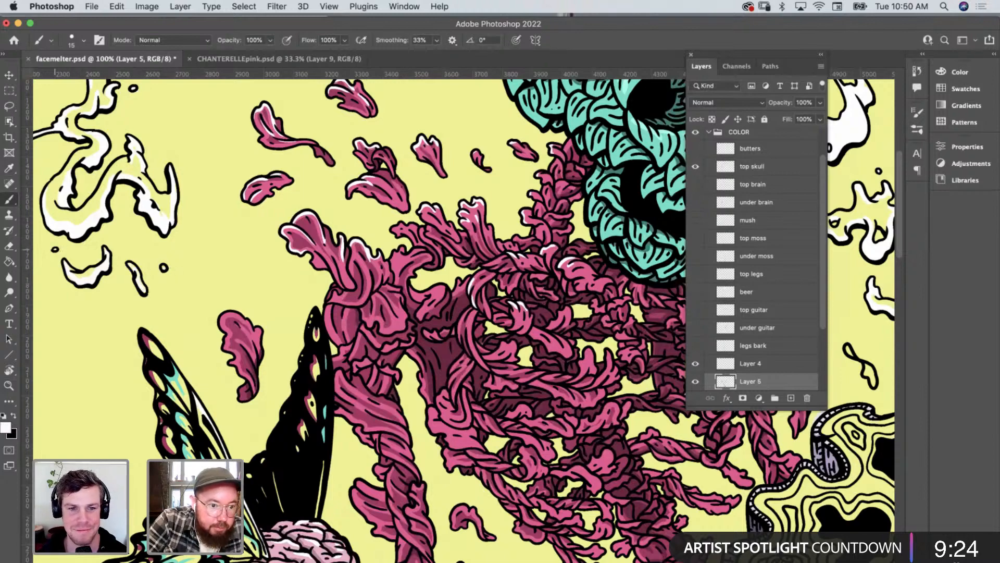
Paint white highlights on the leg bone's bulging outer edge and its rounded upper knob.
{"action": "key", "text": "z"}
{"action": "left_click", "coordinate": [323, 416], "text": "alt"}
{"action": "left_click", "coordinate": [323, 415], "text": "alt"}
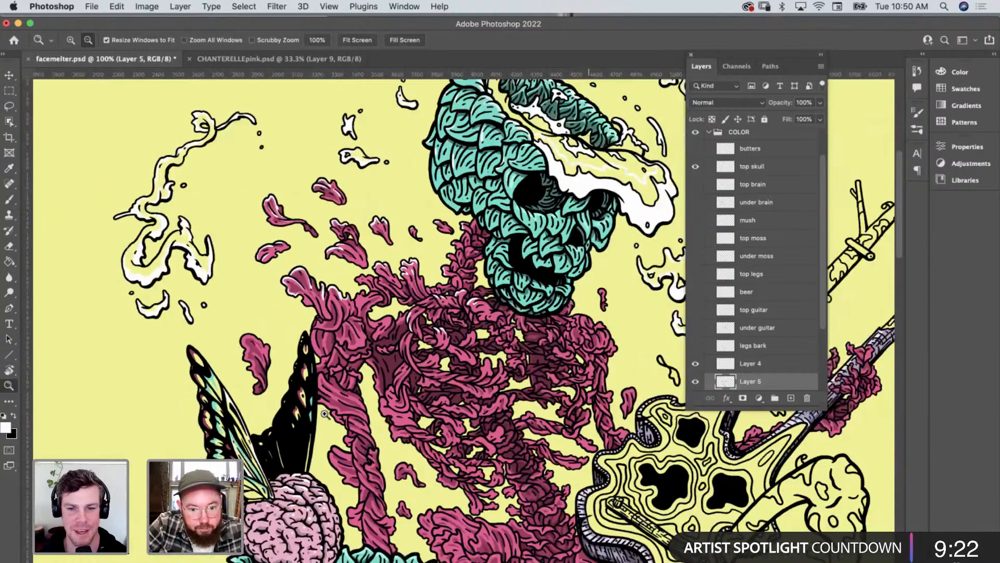
{"action": "scroll", "coordinate": [323, 415], "scroll_direction": "down", "scroll_amount": 10}
{"action": "scroll", "coordinate": [323, 416], "scroll_direction": "right", "scroll_amount": 3}
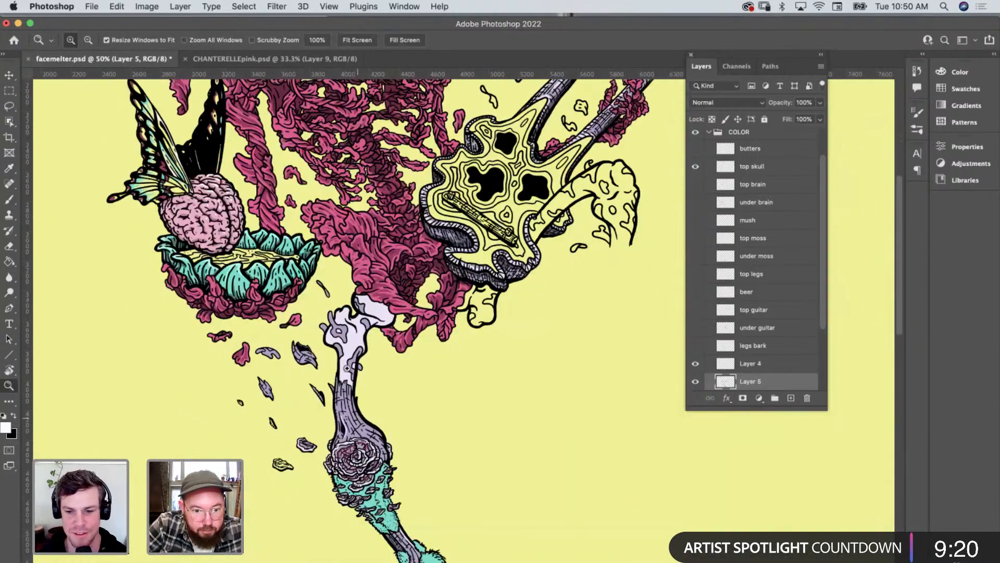
{"action": "left_click", "coordinate": [340, 354]}
{"action": "left_click", "coordinate": [349, 380]}
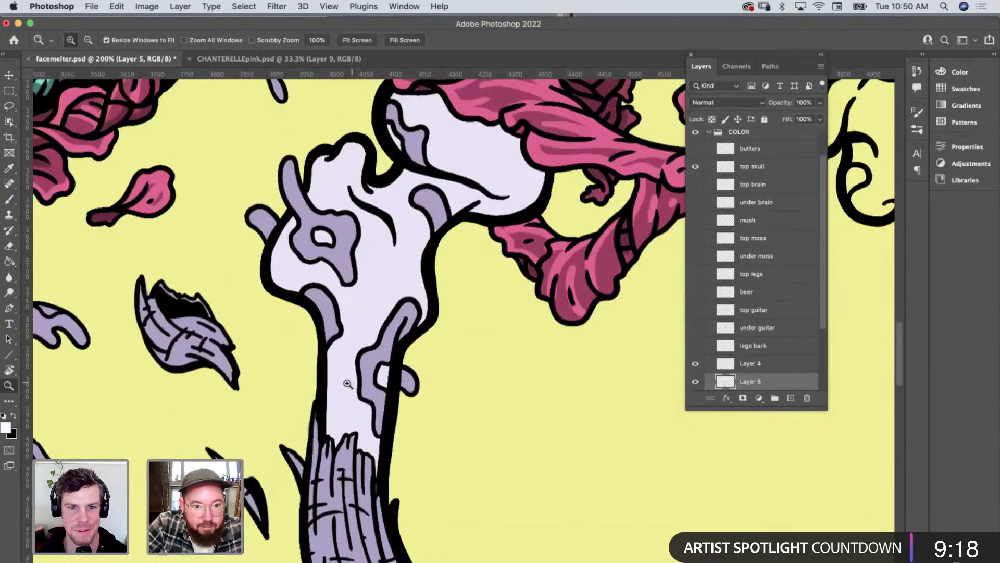
{"action": "key", "text": "b"}
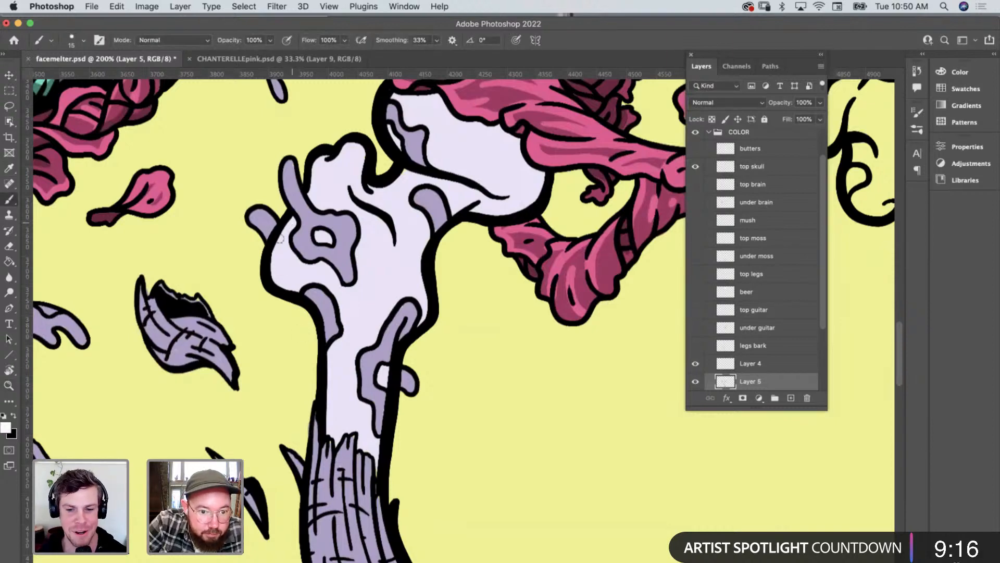
{"action": "mouse_move", "coordinate": [286, 231]}
{"action": "left_mouse_down"}
{"action": "mouse_move", "coordinate": [277, 271]}
{"action": "mouse_move", "coordinate": [297, 287]}
{"action": "mouse_move", "coordinate": [280, 260]}
{"action": "left_mouse_up"}
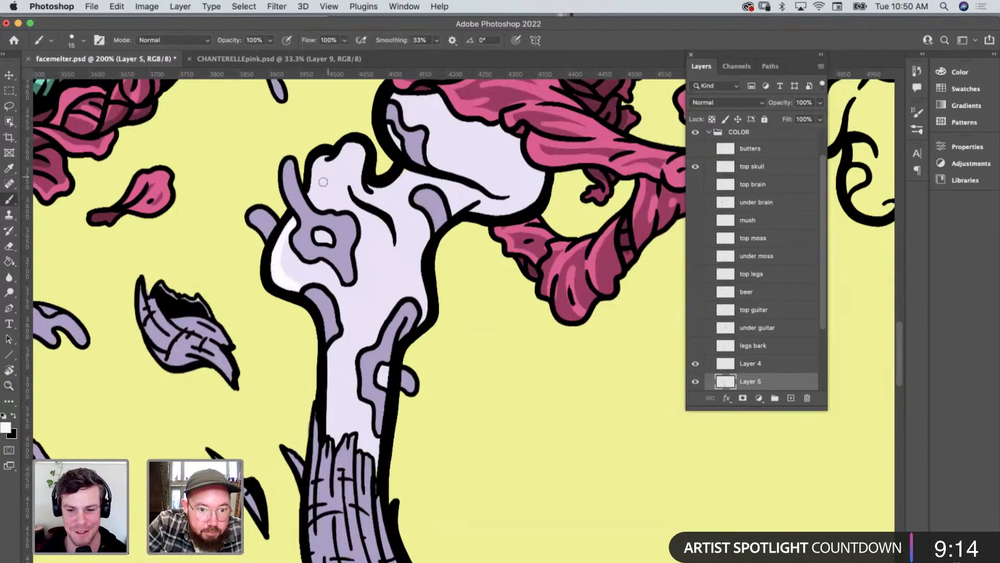
{"action": "mouse_move", "coordinate": [314, 189]}
{"action": "left_mouse_down"}
{"action": "mouse_move", "coordinate": [317, 165]}
{"action": "mouse_move", "coordinate": [364, 153]}
{"action": "left_mouse_up"}
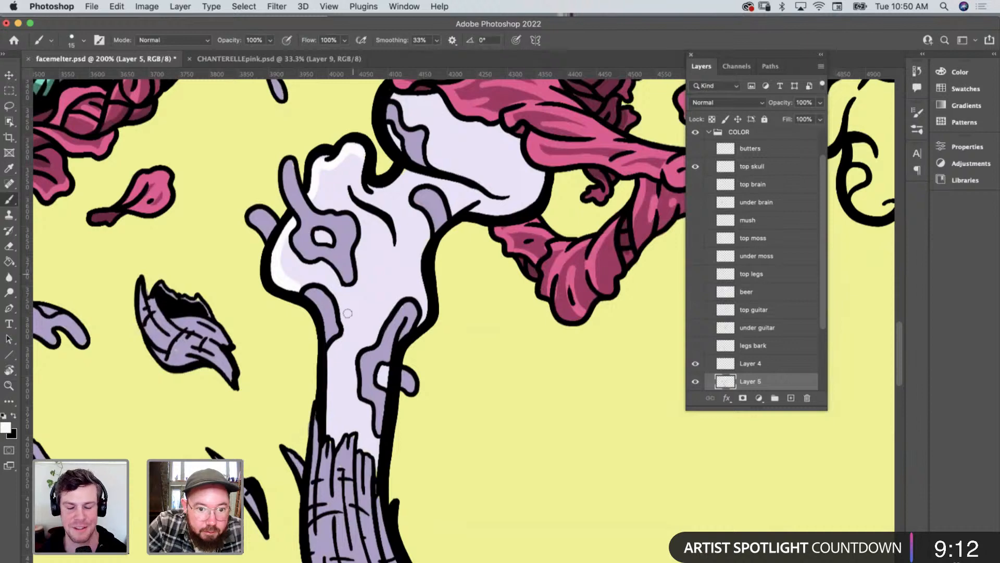
Add white highlights down the bone's shaft, beside its central crease and under the line of the hip ball.
{"action": "left_click_drag", "start_coordinate": [329, 354], "coordinate": [330, 432]}
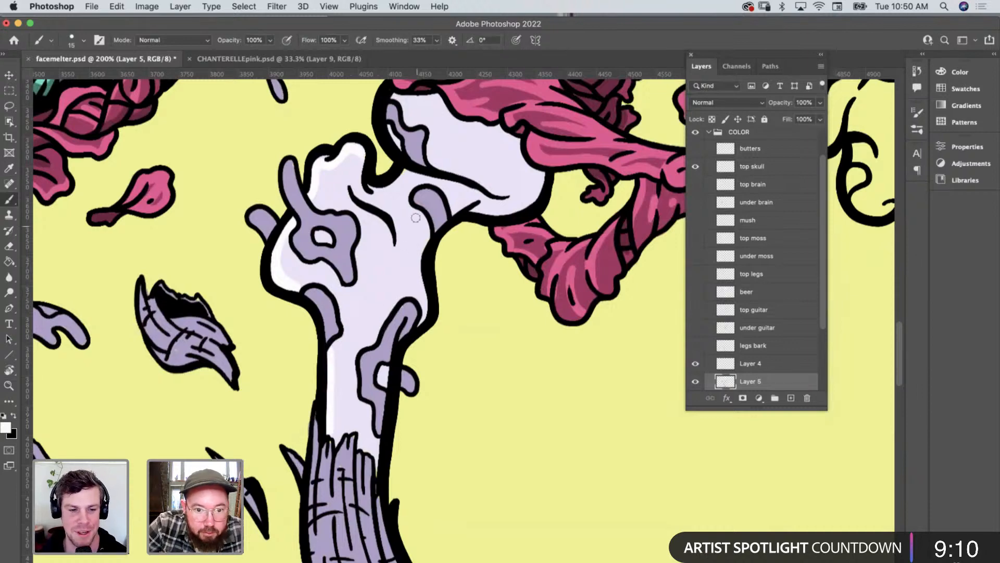
{"action": "mouse_move", "coordinate": [348, 198]}
{"action": "left_mouse_down"}
{"action": "mouse_move", "coordinate": [389, 233]}
{"action": "mouse_move", "coordinate": [392, 258]}
{"action": "left_mouse_up"}
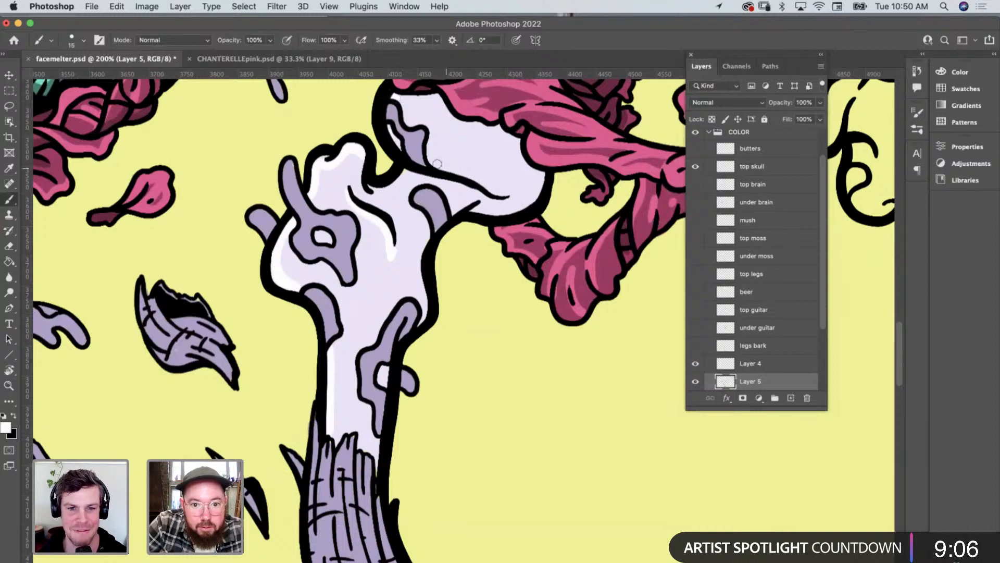
{"action": "left_click_drag", "start_coordinate": [439, 164], "coordinate": [513, 191]}
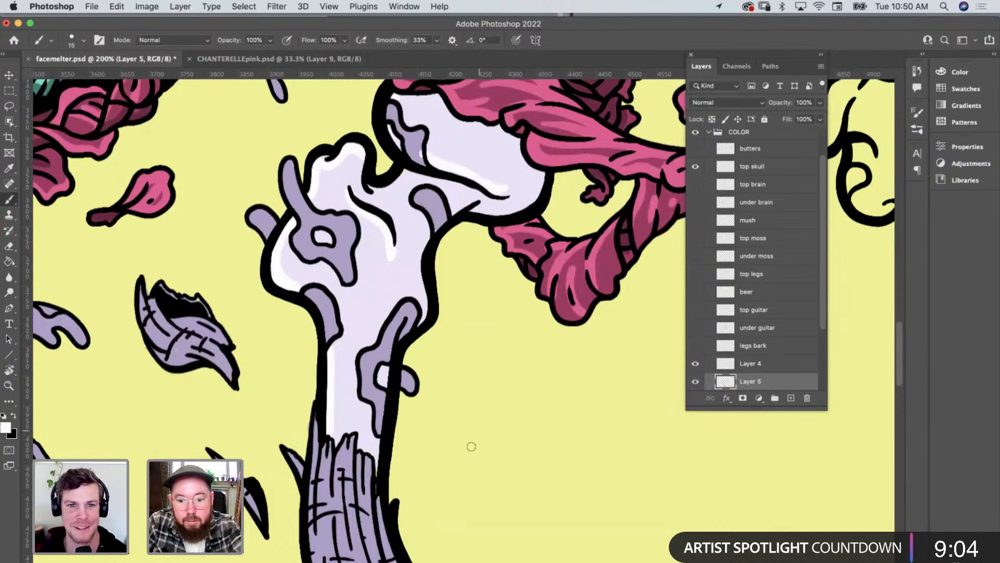
Set the foreground color to a light gray and shade the bone's shaft, inner edge, hip ball underside and upper notch.
{"action": "key", "text": "i"}
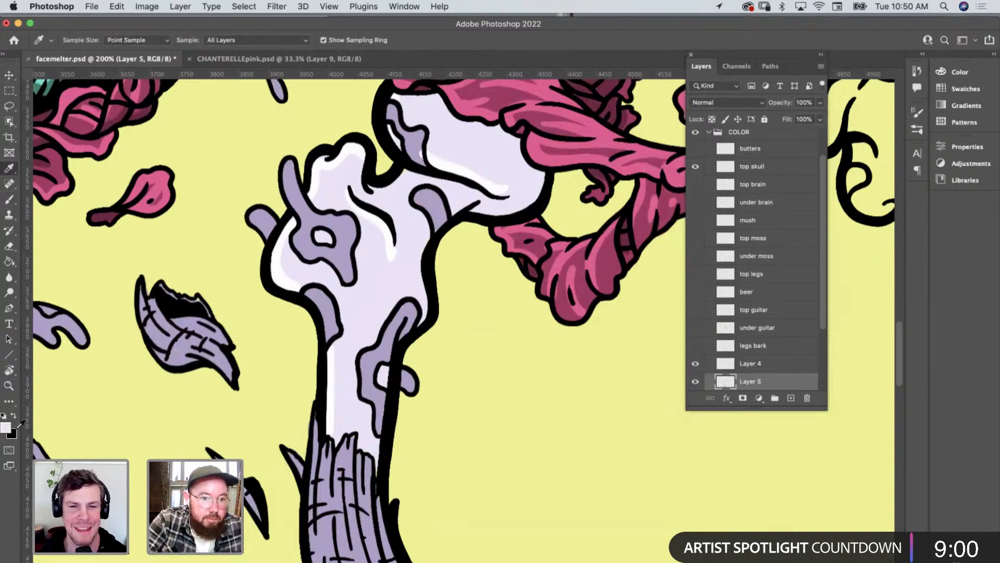
{"action": "left_click", "coordinate": [7, 427]}
{"action": "left_click", "coordinate": [616, 228]}
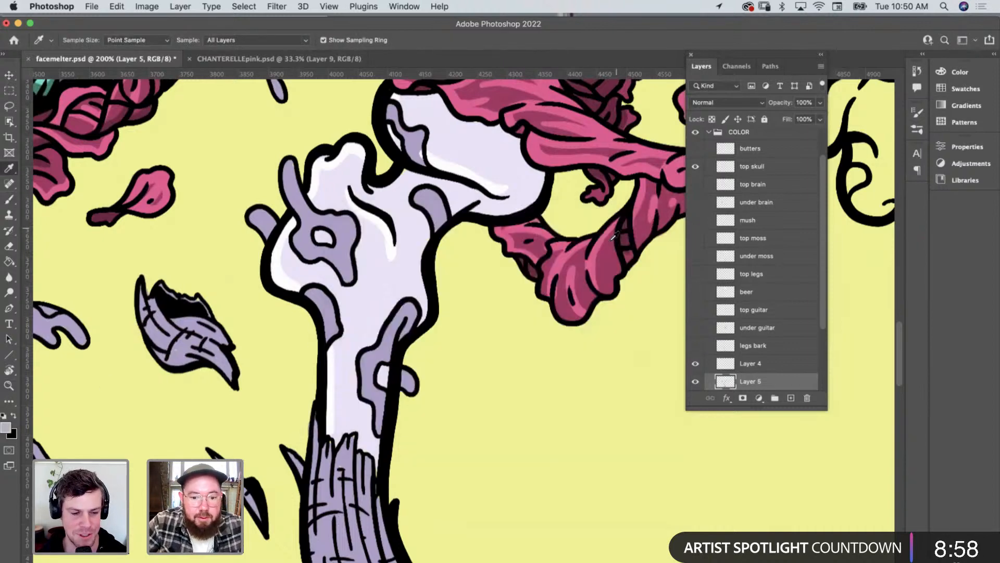
{"action": "key", "text": "b"}
{"action": "left_click_drag", "start_coordinate": [379, 440], "coordinate": [376, 470]}
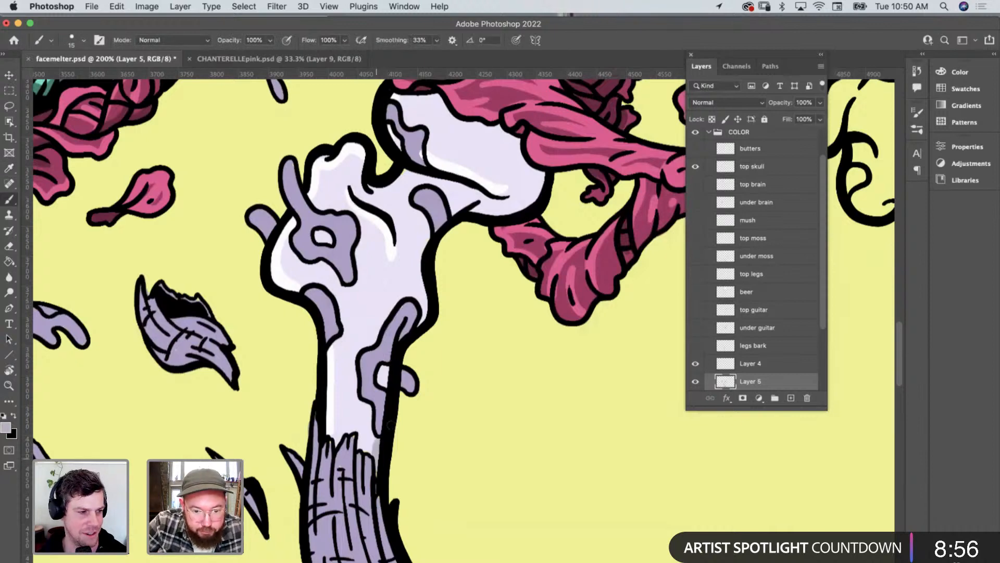
{"action": "left_click_drag", "start_coordinate": [390, 378], "coordinate": [384, 370]}
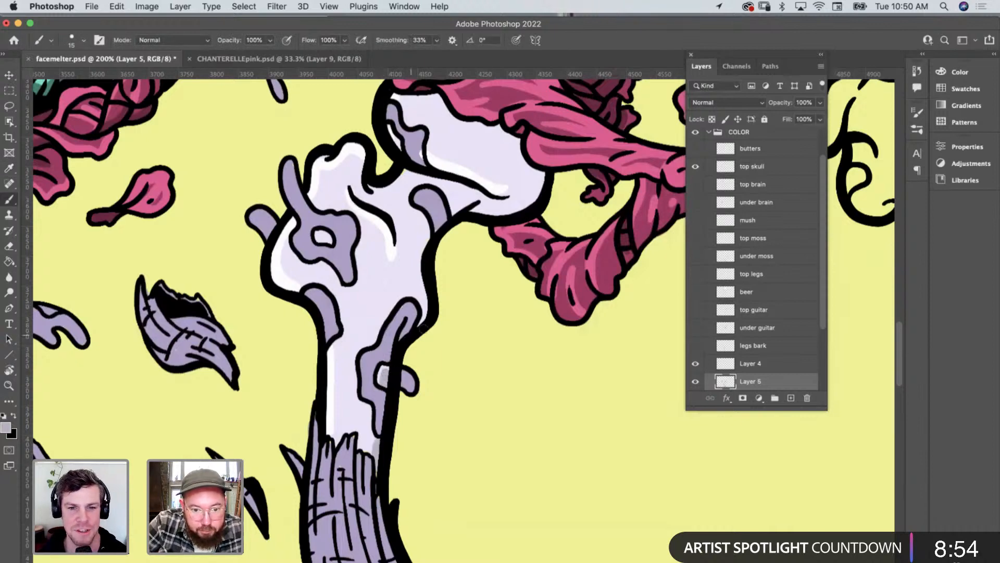
{"action": "mouse_move", "coordinate": [424, 319]}
{"action": "left_mouse_down"}
{"action": "mouse_move", "coordinate": [422, 230]}
{"action": "mouse_move", "coordinate": [454, 212]}
{"action": "mouse_move", "coordinate": [515, 210]}
{"action": "mouse_move", "coordinate": [540, 181]}
{"action": "left_mouse_up"}
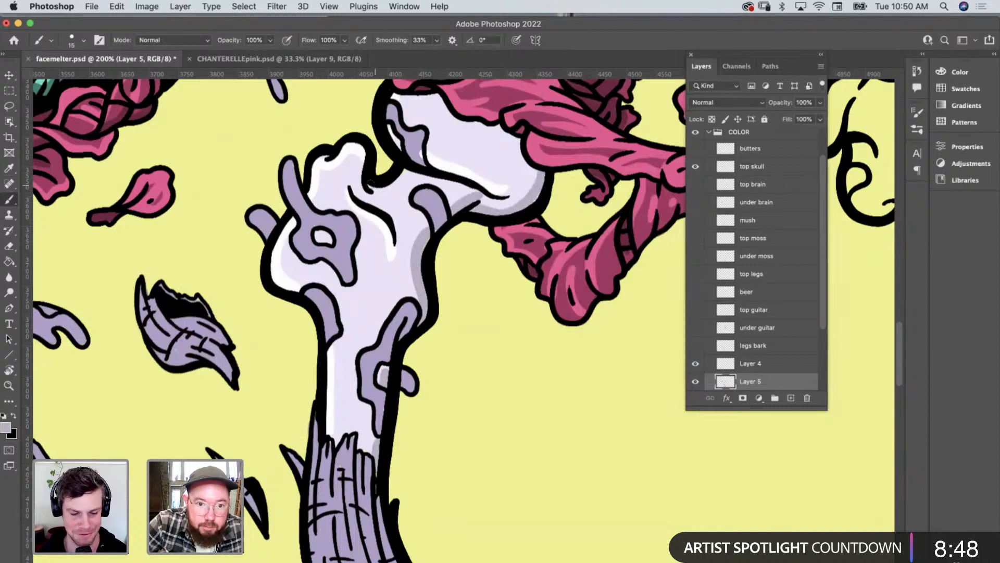
{"action": "left_click_drag", "start_coordinate": [374, 191], "coordinate": [404, 172]}
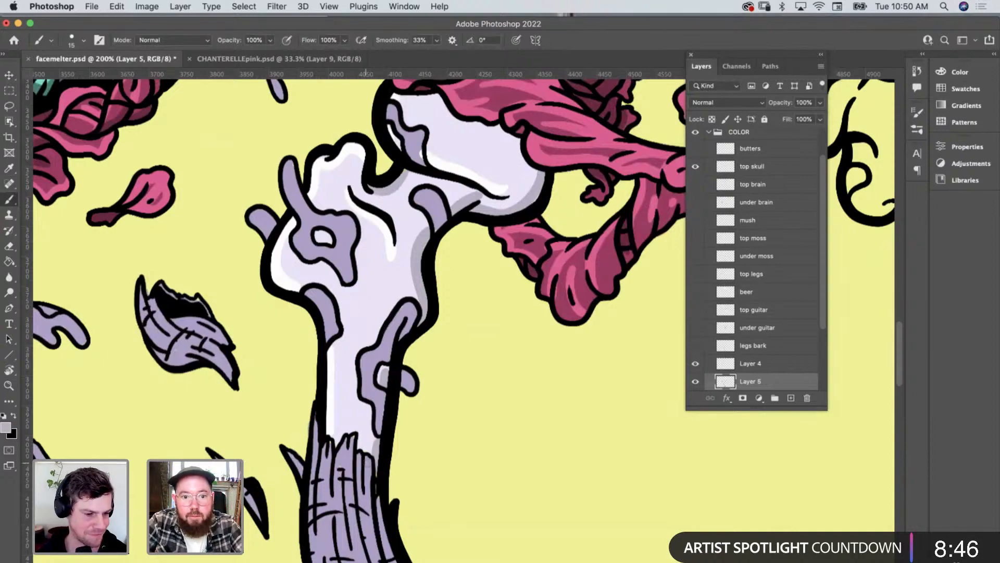
Examine the shaded leg bone, guitar and whole figure at reduced zoom.
{"action": "key", "text": "z"}
{"action": "left_click", "coordinate": [479, 348], "text": "alt"}
{"action": "left_click", "coordinate": [478, 348], "text": "alt"}
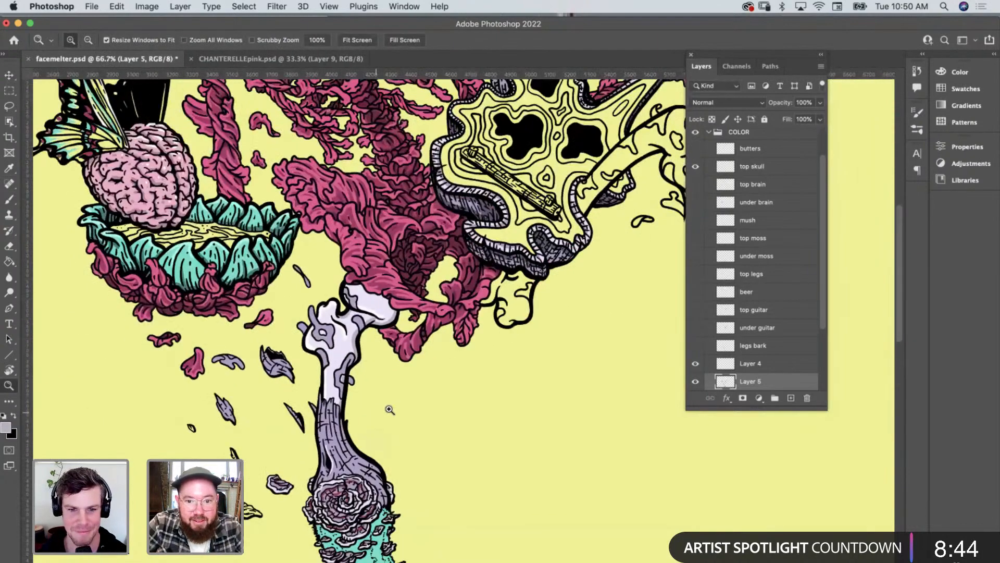
{"action": "left_click", "coordinate": [478, 348], "text": "alt"}
{"action": "scroll", "coordinate": [479, 348], "scroll_direction": "up", "scroll_amount": 2}
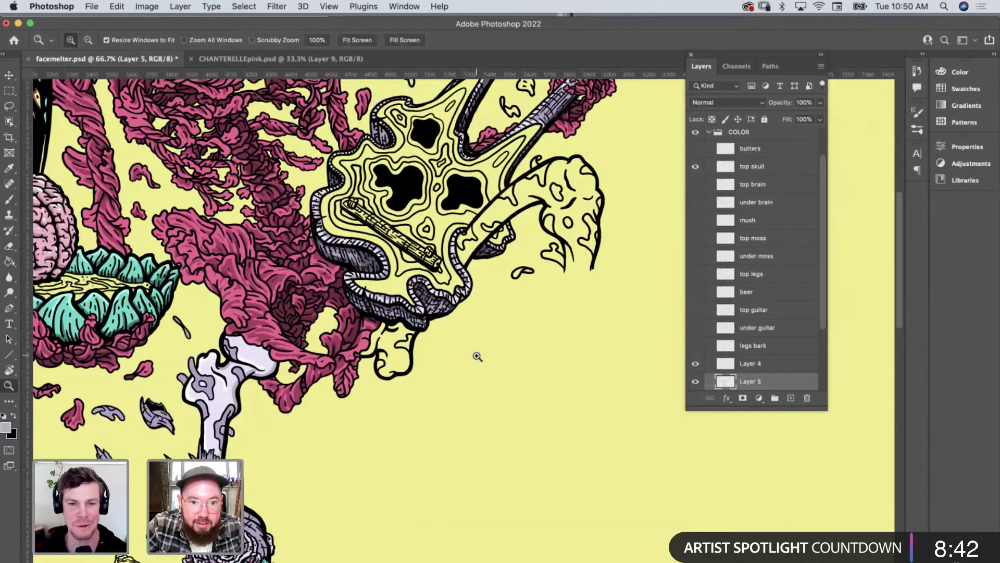
{"action": "scroll", "coordinate": [477, 355], "scroll_direction": "up", "scroll_amount": 5}
{"action": "scroll", "coordinate": [477, 358], "scroll_direction": "up", "scroll_amount": 5}
{"action": "scroll", "coordinate": [477, 358], "scroll_direction": "left", "scroll_amount": 4}
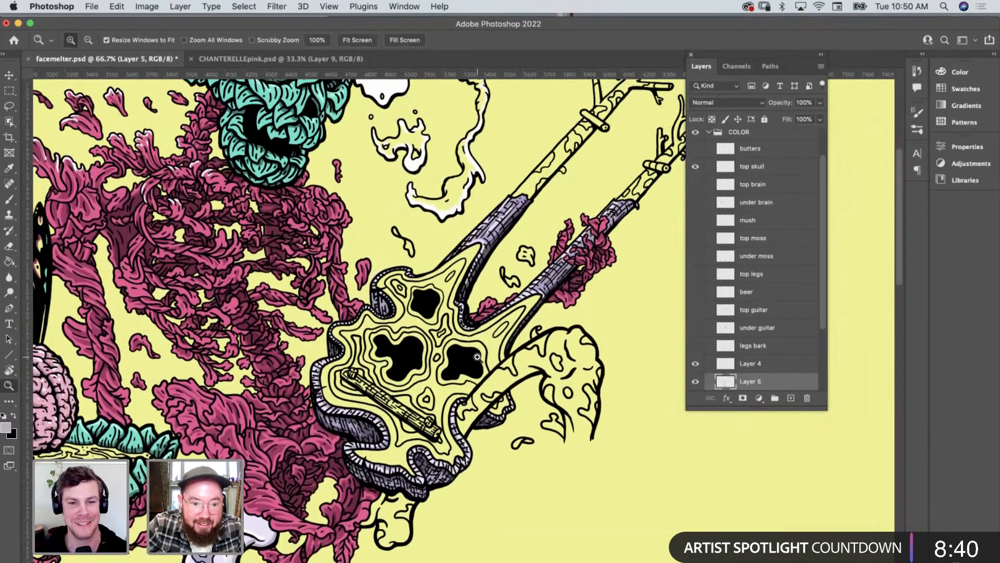
{"action": "scroll", "coordinate": [477, 356], "scroll_direction": "down", "scroll_amount": 2}
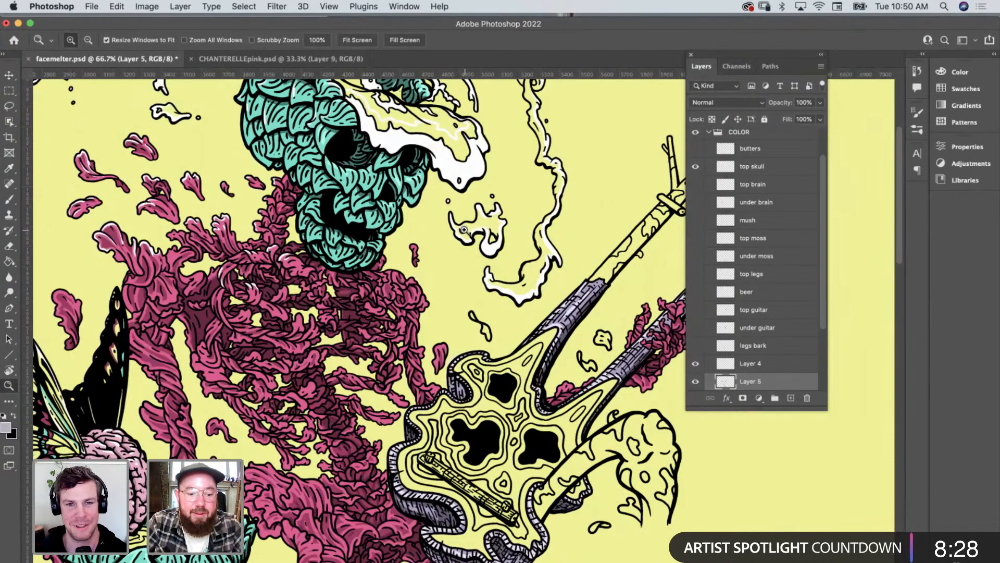
{"action": "left_click", "coordinate": [352, 322], "text": "alt"}
{"action": "left_click", "coordinate": [351, 322], "text": "alt"}
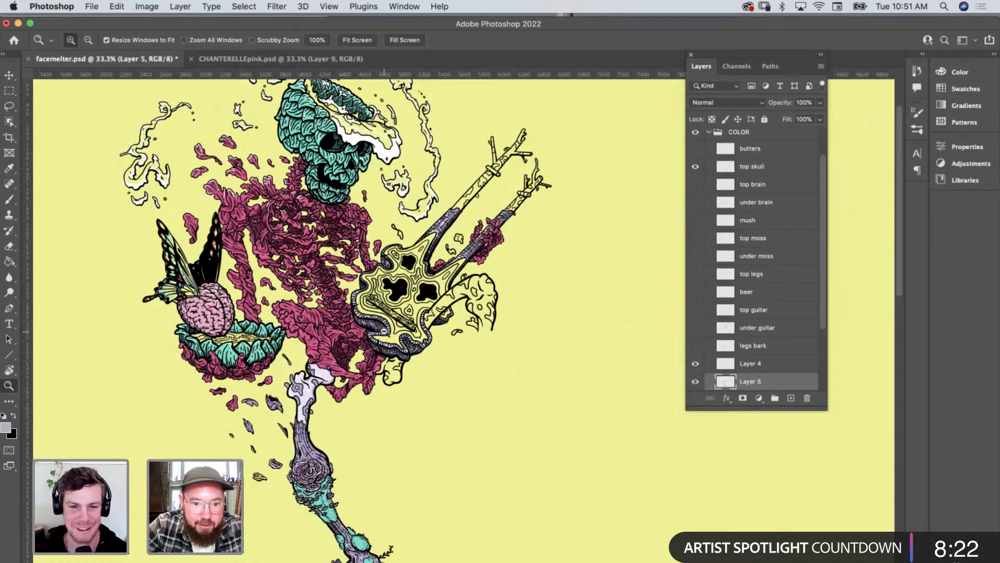
Sample the lavender of the guitar's bark and paint the whole bridge on the guitar body with it.
{"action": "left_click", "coordinate": [371, 281]}
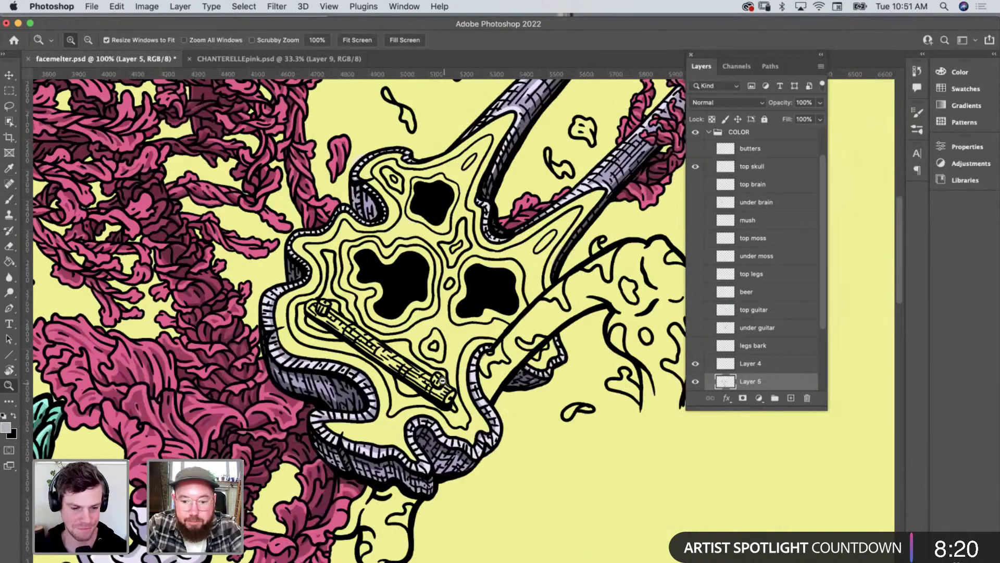
{"action": "key", "text": "i"}
{"action": "left_click", "coordinate": [322, 384]}
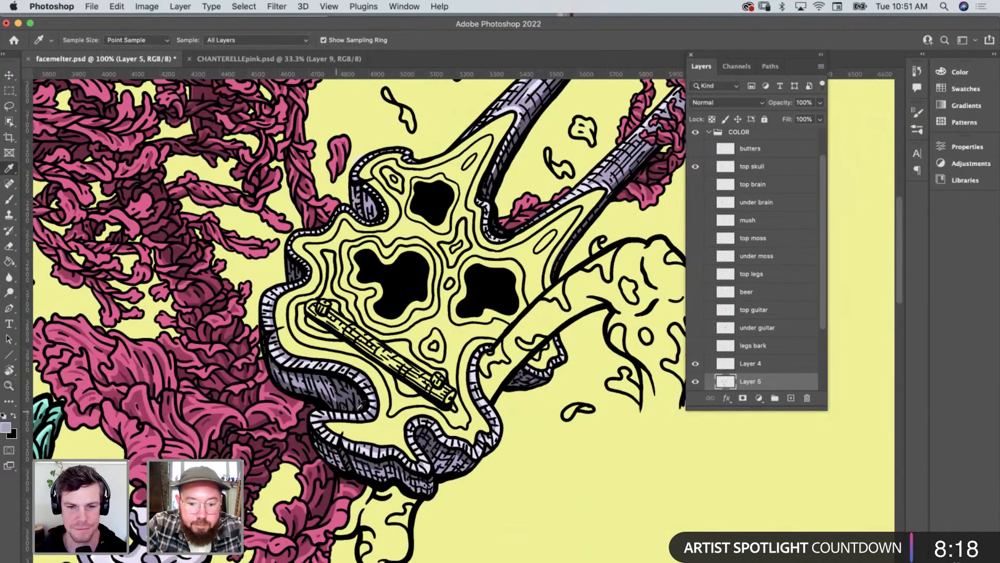
{"action": "key", "text": "b"}
{"action": "left_click_drag", "start_coordinate": [309, 304], "coordinate": [313, 311]}
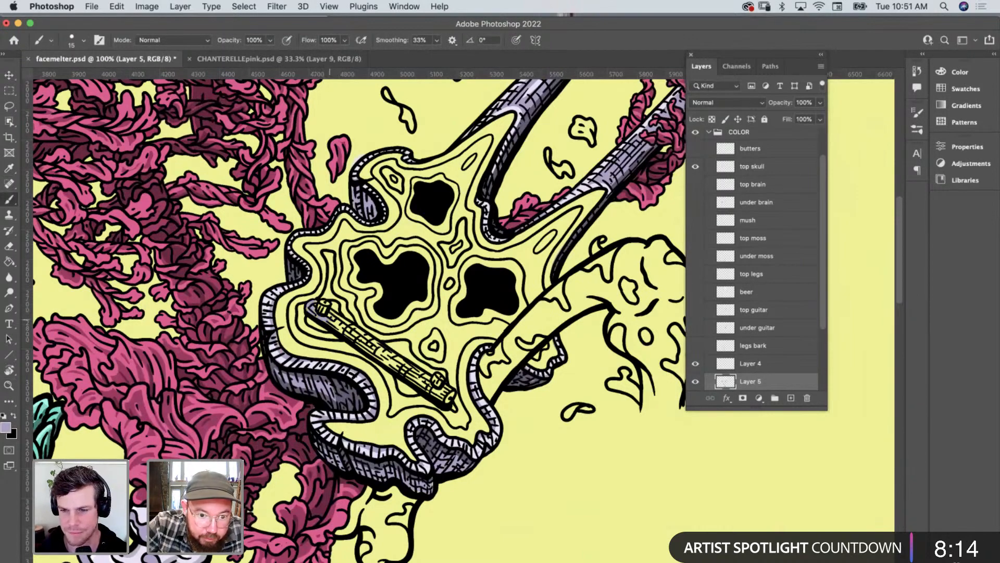
{"action": "key", "text": "bracketright"}
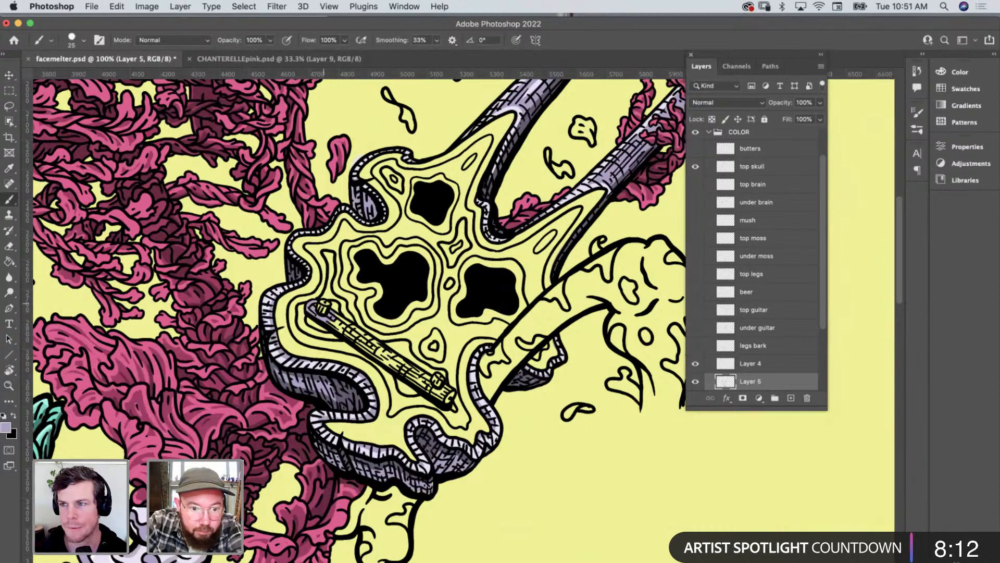
{"action": "left_click_drag", "start_coordinate": [332, 321], "coordinate": [398, 364]}
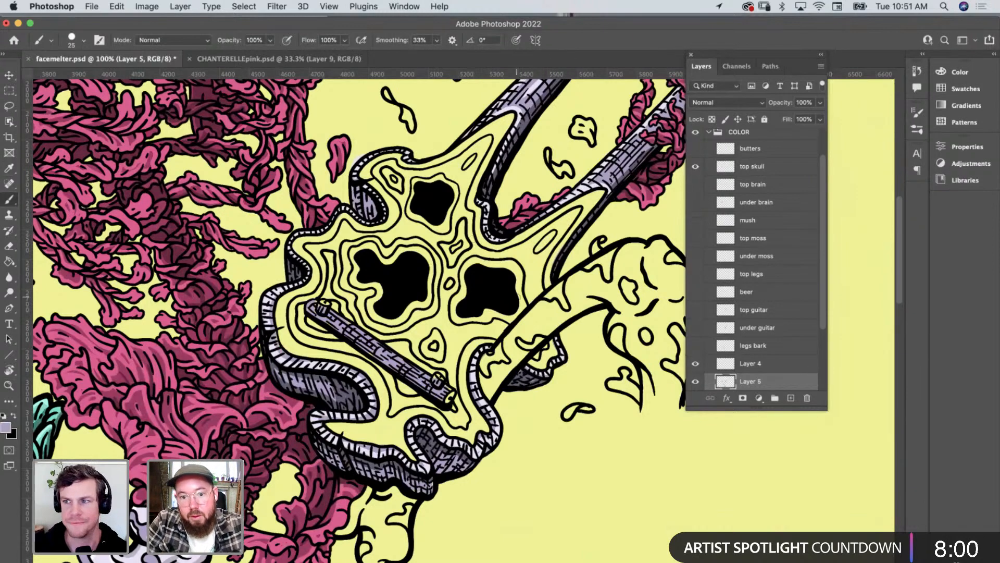
Sample the pale lavender highlight on the guitar's longer neck and paint that neck's uppermost branch tip with it.
{"action": "scroll", "coordinate": [521, 333], "scroll_direction": "up", "scroll_amount": 5}
{"action": "scroll", "coordinate": [594, 298], "scroll_direction": "right", "scroll_amount": 3}
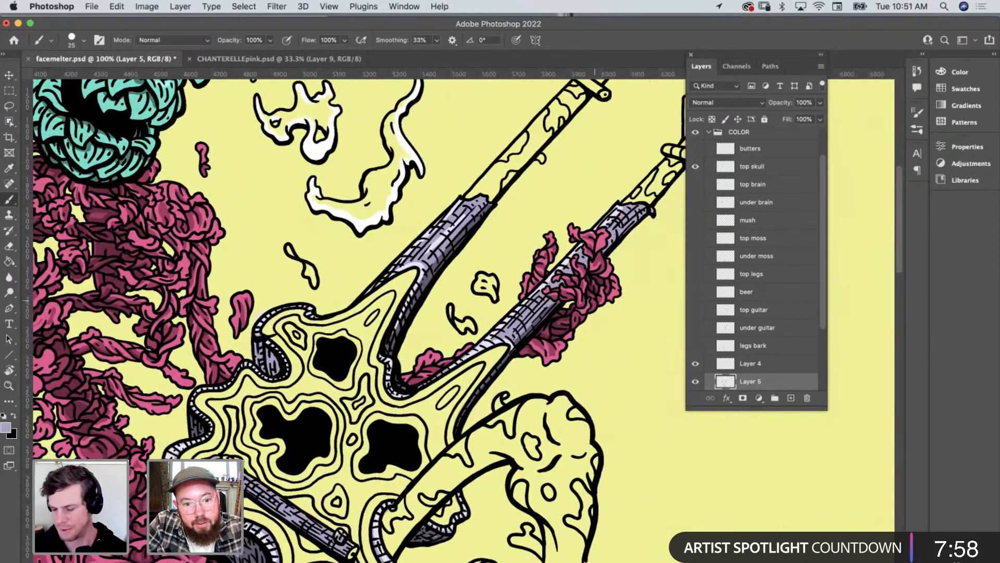
{"action": "scroll", "coordinate": [599, 297], "scroll_direction": "up", "scroll_amount": 5}
{"action": "scroll", "coordinate": [599, 297], "scroll_direction": "right", "scroll_amount": 2}
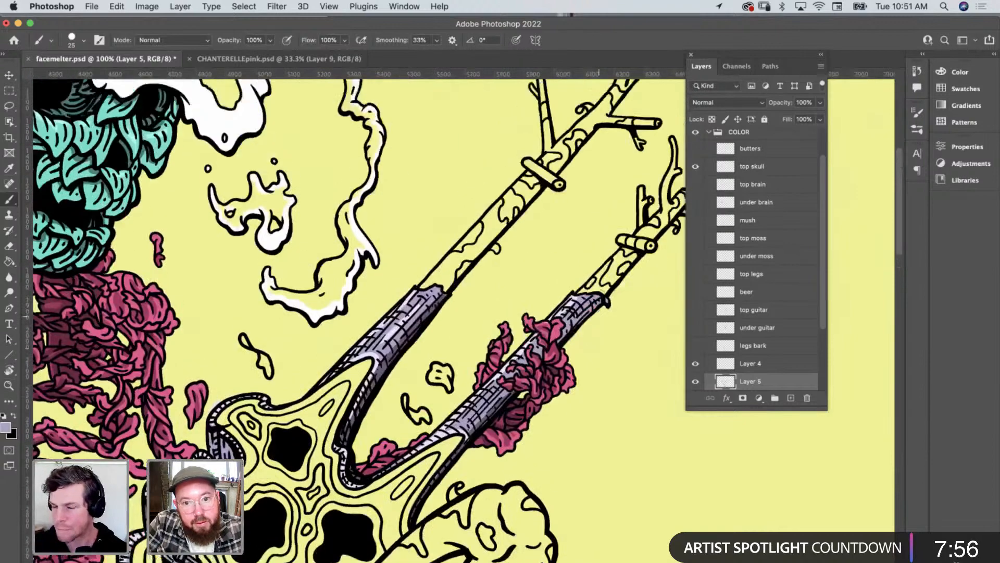
{"action": "key", "text": "i"}
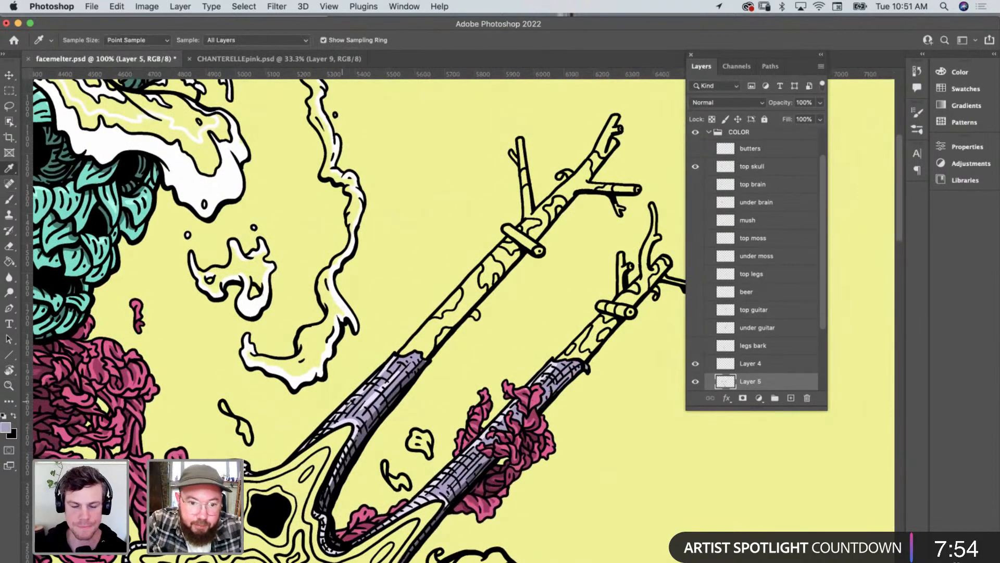
{"action": "left_click", "coordinate": [359, 419]}
{"action": "key", "text": "g"}
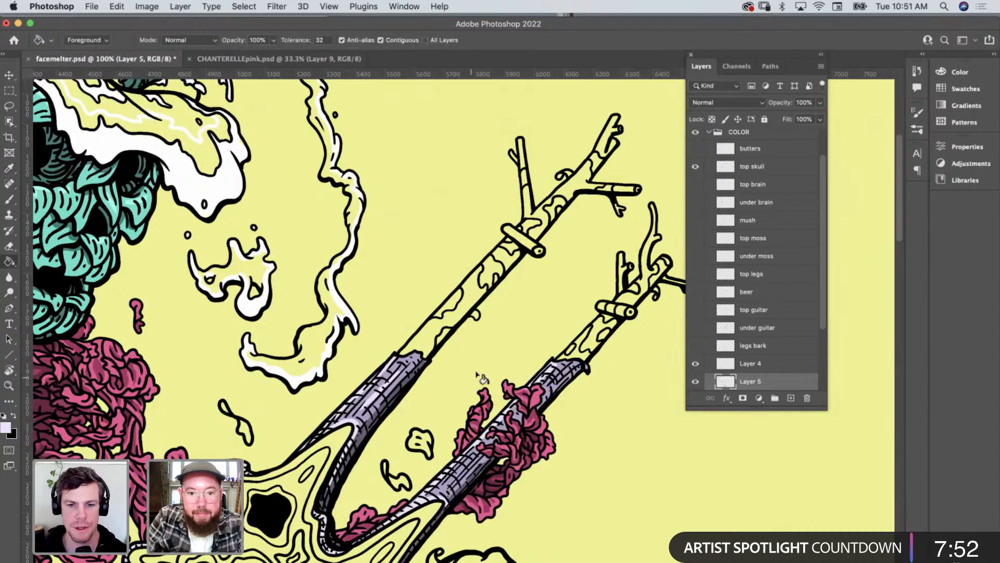
{"action": "key", "text": "b"}
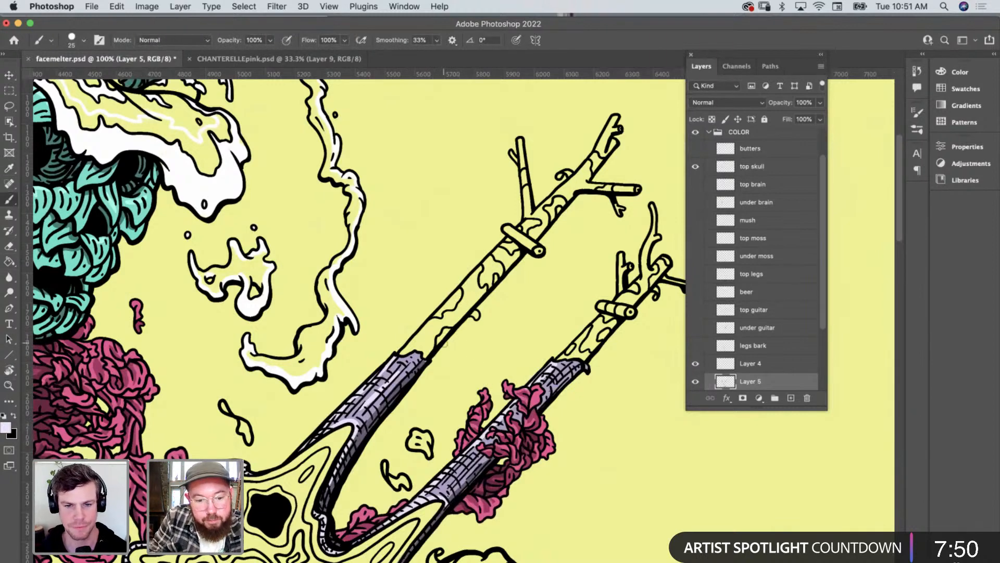
{"action": "key", "text": "z"}
{"action": "left_click", "coordinate": [582, 187]}
{"action": "left_click", "coordinate": [587, 202]}
{"action": "scroll", "coordinate": [587, 203], "scroll_direction": "up", "scroll_amount": 3}
{"action": "scroll", "coordinate": [586, 202], "scroll_direction": "right", "scroll_amount": 4}
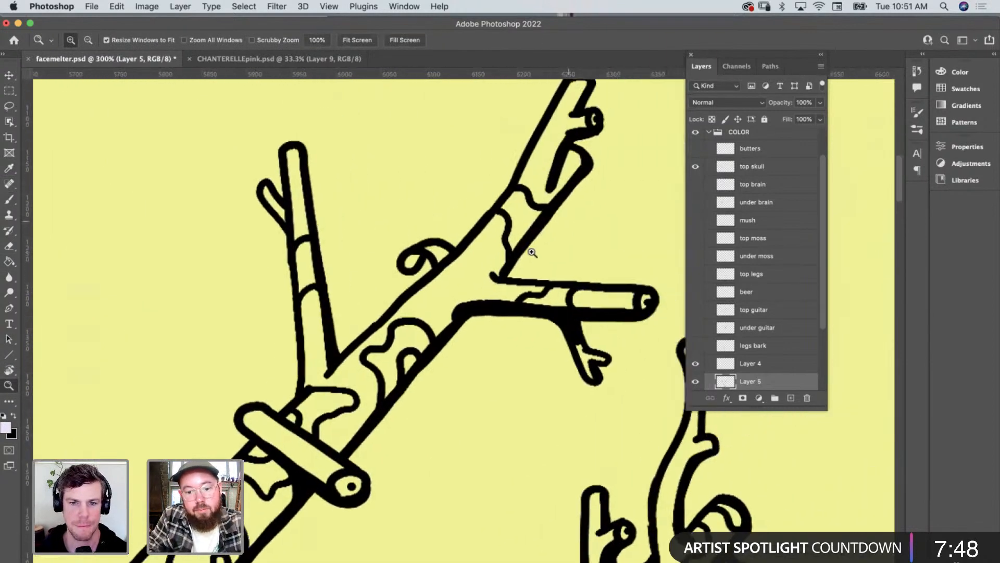
{"action": "key", "text": "b"}
{"action": "mouse_move", "coordinate": [536, 114]}
{"action": "left_mouse_down"}
{"action": "mouse_move", "coordinate": [498, 183]}
{"action": "mouse_move", "coordinate": [499, 212]}
{"action": "left_mouse_up"}
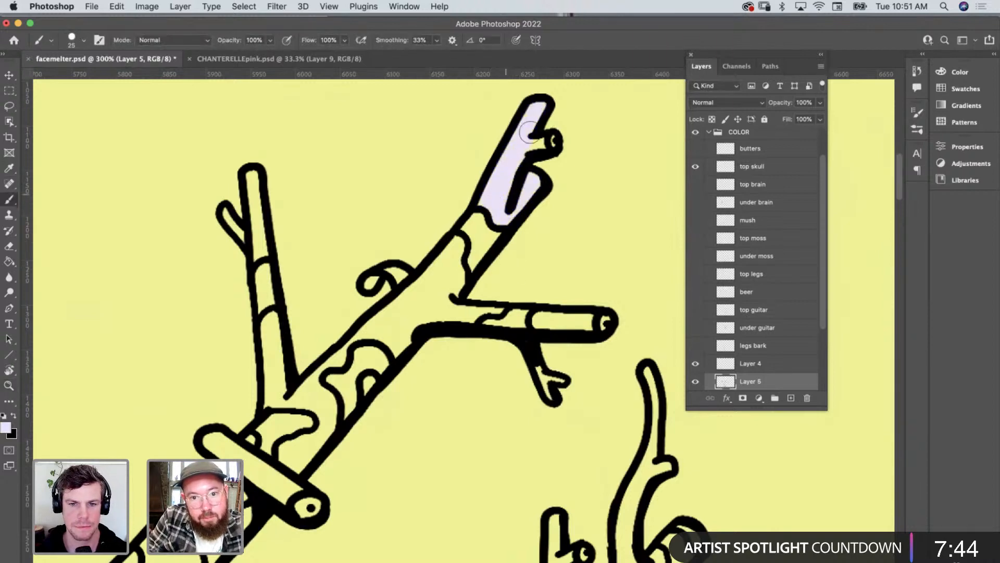
Paint the longer neck's fork, side branches and crossing peg pale lavender, leaving the outlined bark patches uncolored.
{"action": "mouse_move", "coordinate": [454, 250]}
{"action": "left_mouse_down"}
{"action": "mouse_move", "coordinate": [451, 290]}
{"action": "mouse_move", "coordinate": [449, 268]}
{"action": "mouse_move", "coordinate": [378, 323]}
{"action": "mouse_move", "coordinate": [417, 307]}
{"action": "mouse_move", "coordinate": [399, 343]}
{"action": "mouse_move", "coordinate": [444, 291]}
{"action": "mouse_move", "coordinate": [442, 309]}
{"action": "mouse_move", "coordinate": [455, 314]}
{"action": "mouse_move", "coordinate": [591, 321]}
{"action": "left_mouse_up"}
{"action": "left_click_drag", "start_coordinate": [548, 382], "coordinate": [556, 371]}
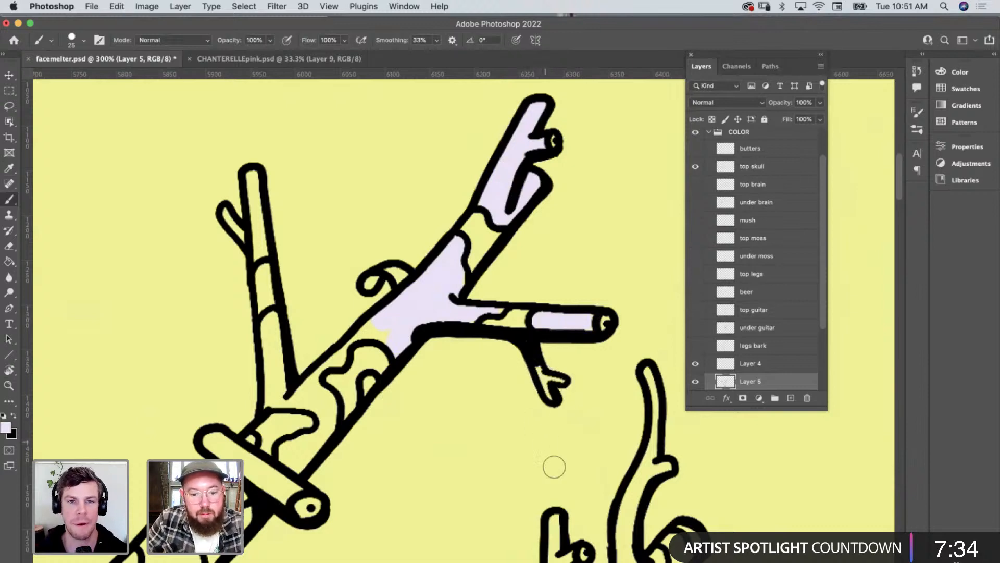
{"action": "key", "text": "bracketleft"}
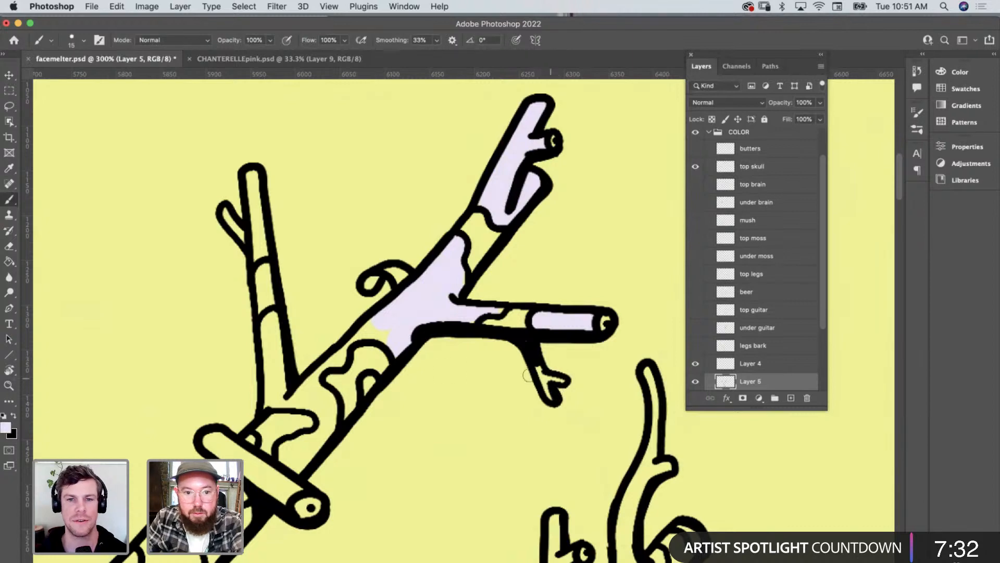
{"action": "mouse_move", "coordinate": [252, 244]}
{"action": "left_mouse_down"}
{"action": "mouse_move", "coordinate": [252, 175]}
{"action": "mouse_move", "coordinate": [259, 254]}
{"action": "left_mouse_up"}
{"action": "mouse_move", "coordinate": [275, 328]}
{"action": "left_mouse_down"}
{"action": "mouse_move", "coordinate": [276, 395]}
{"action": "mouse_move", "coordinate": [274, 320]}
{"action": "mouse_move", "coordinate": [277, 404]}
{"action": "mouse_move", "coordinate": [307, 403]}
{"action": "mouse_move", "coordinate": [298, 398]}
{"action": "mouse_move", "coordinate": [319, 386]}
{"action": "mouse_move", "coordinate": [333, 416]}
{"action": "mouse_move", "coordinate": [310, 395]}
{"action": "mouse_move", "coordinate": [311, 381]}
{"action": "mouse_move", "coordinate": [358, 335]}
{"action": "mouse_move", "coordinate": [386, 332]}
{"action": "mouse_move", "coordinate": [369, 323]}
{"action": "mouse_move", "coordinate": [367, 382]}
{"action": "mouse_move", "coordinate": [331, 381]}
{"action": "mouse_move", "coordinate": [286, 414]}
{"action": "mouse_move", "coordinate": [316, 435]}
{"action": "mouse_move", "coordinate": [285, 455]}
{"action": "mouse_move", "coordinate": [303, 465]}
{"action": "mouse_move", "coordinate": [298, 454]}
{"action": "left_mouse_up"}
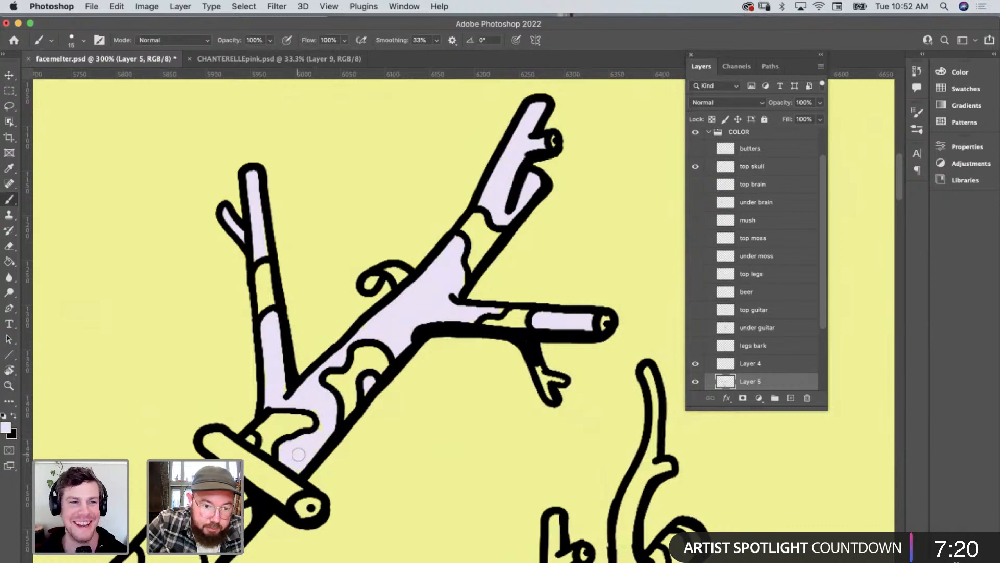
{"action": "left_click_drag", "start_coordinate": [207, 439], "coordinate": [277, 493]}
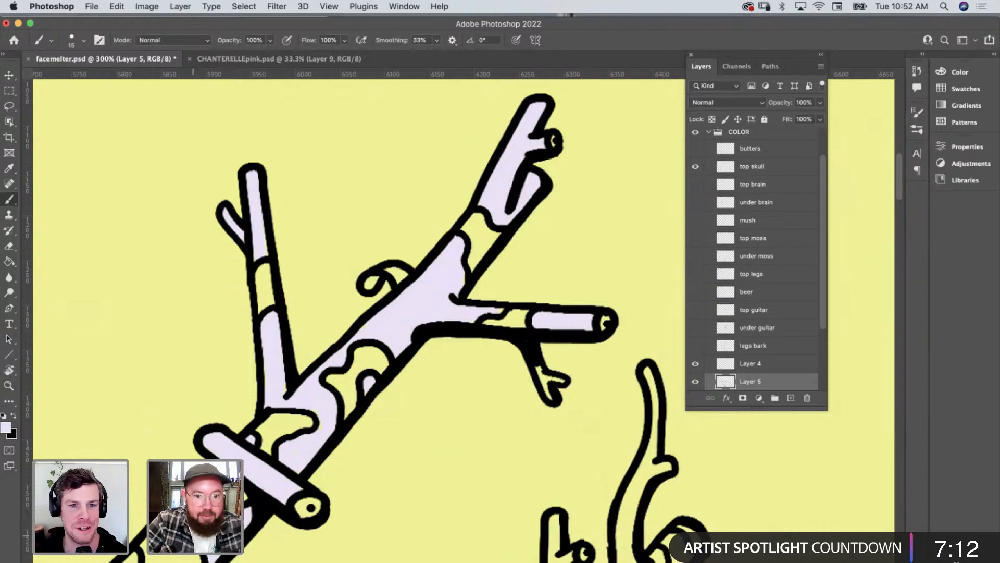
Fill the neck's shaft between the peg and the bark sleeve with pale lavender, working around the outlined patches.
{"action": "scroll", "coordinate": [265, 356], "scroll_direction": "down", "scroll_amount": 10}
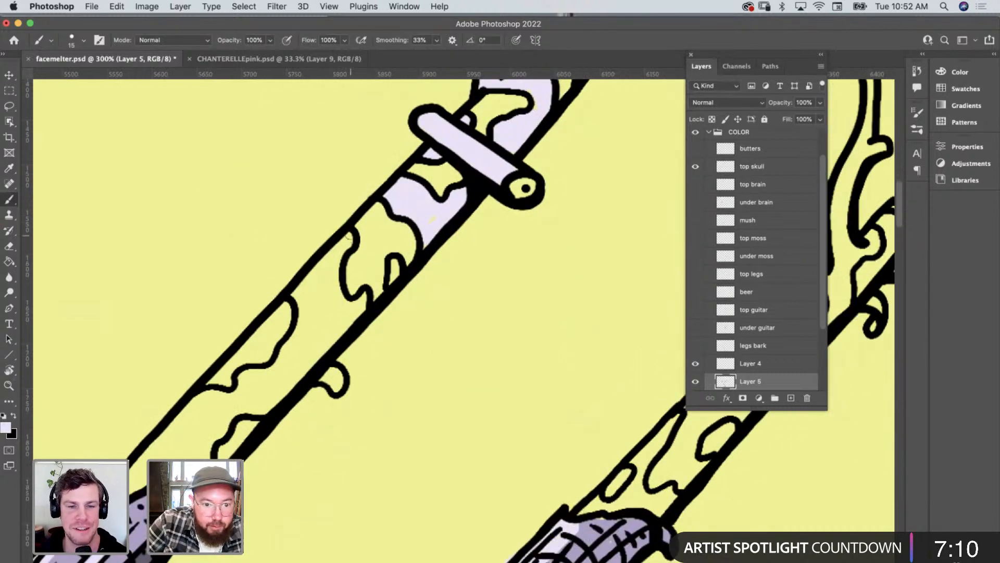
{"action": "mouse_move", "coordinate": [307, 279]}
{"action": "left_mouse_down"}
{"action": "mouse_move", "coordinate": [298, 339]}
{"action": "mouse_move", "coordinate": [276, 372]}
{"action": "mouse_move", "coordinate": [187, 407]}
{"action": "left_mouse_up"}
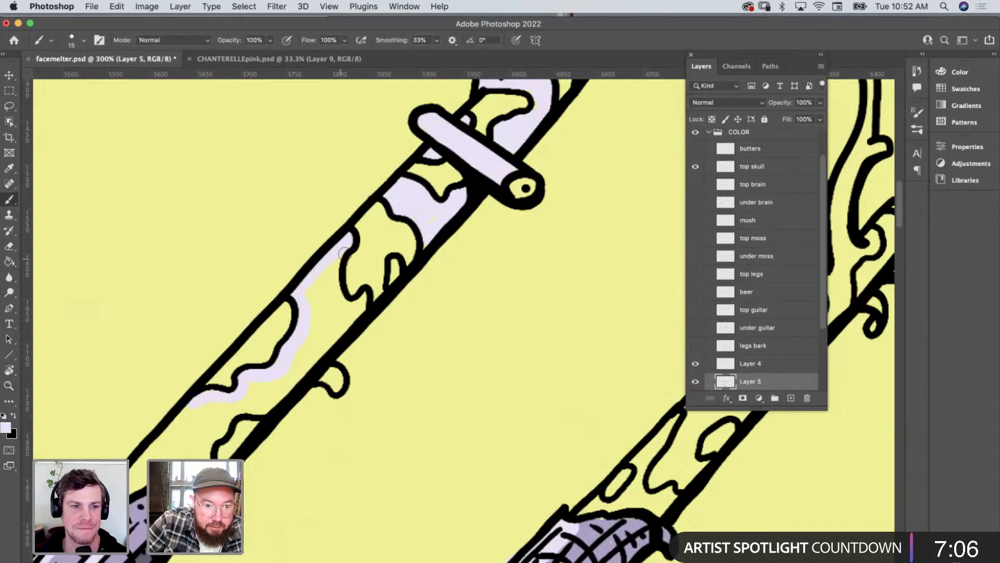
{"action": "mouse_move", "coordinate": [332, 287]}
{"action": "left_mouse_down"}
{"action": "mouse_move", "coordinate": [349, 305]}
{"action": "mouse_move", "coordinate": [362, 300]}
{"action": "mouse_move", "coordinate": [262, 410]}
{"action": "mouse_move", "coordinate": [221, 427]}
{"action": "left_mouse_up"}
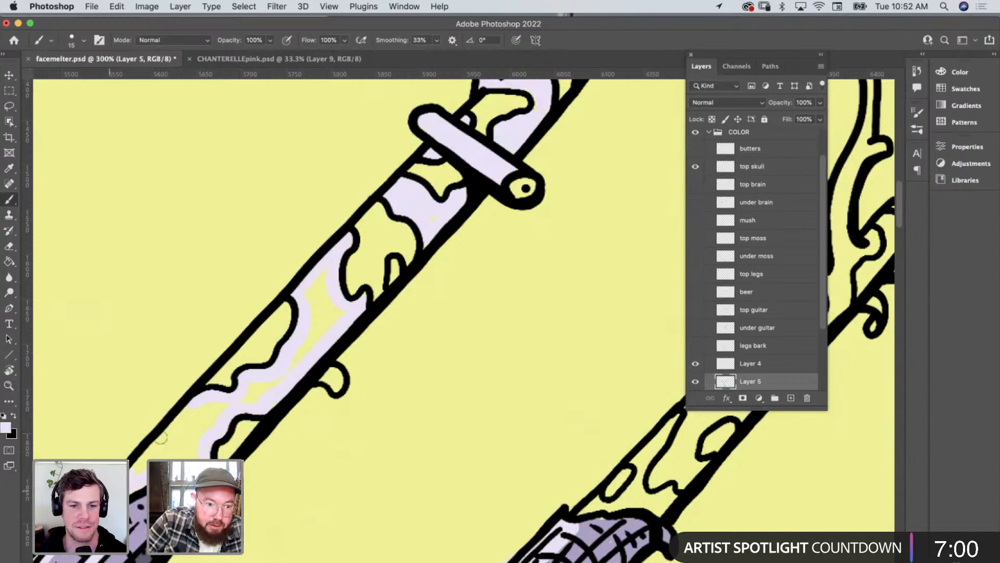
{"action": "left_click_drag", "start_coordinate": [197, 400], "coordinate": [173, 442]}
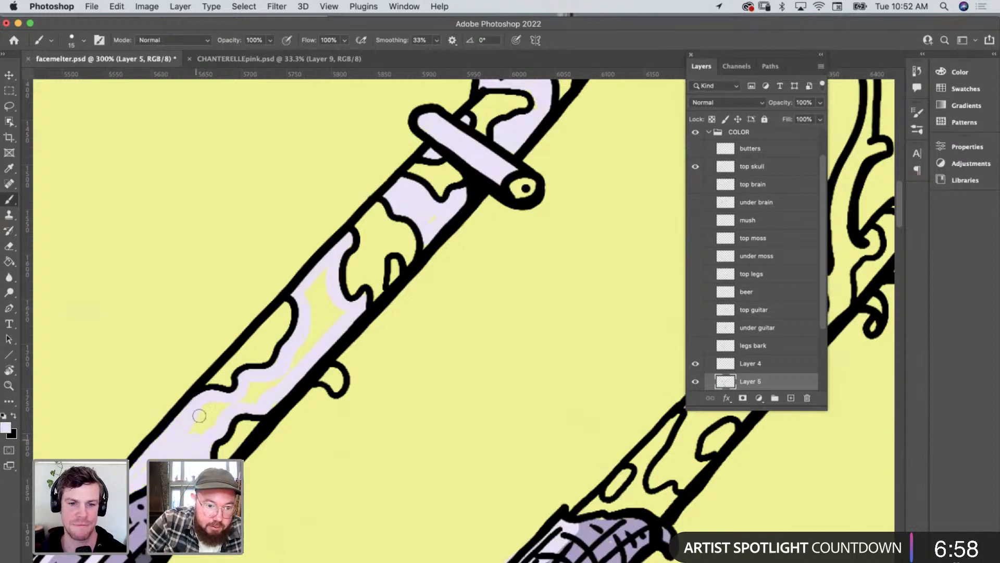
{"action": "mouse_move", "coordinate": [223, 403]}
{"action": "left_mouse_down"}
{"action": "mouse_move", "coordinate": [183, 444]}
{"action": "mouse_move", "coordinate": [250, 386]}
{"action": "mouse_move", "coordinate": [280, 384]}
{"action": "mouse_move", "coordinate": [301, 360]}
{"action": "mouse_move", "coordinate": [314, 292]}
{"action": "mouse_move", "coordinate": [334, 311]}
{"action": "left_mouse_up"}
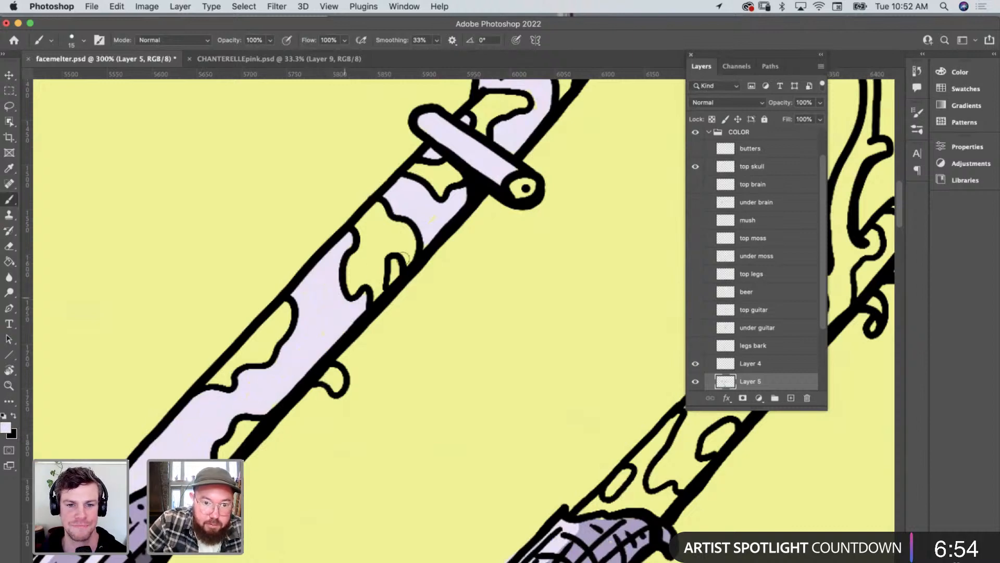
Switch the foreground color to the darker lavender and fill the shaft's two lower bark patches and the small side nub.
{"action": "key", "text": "z"}
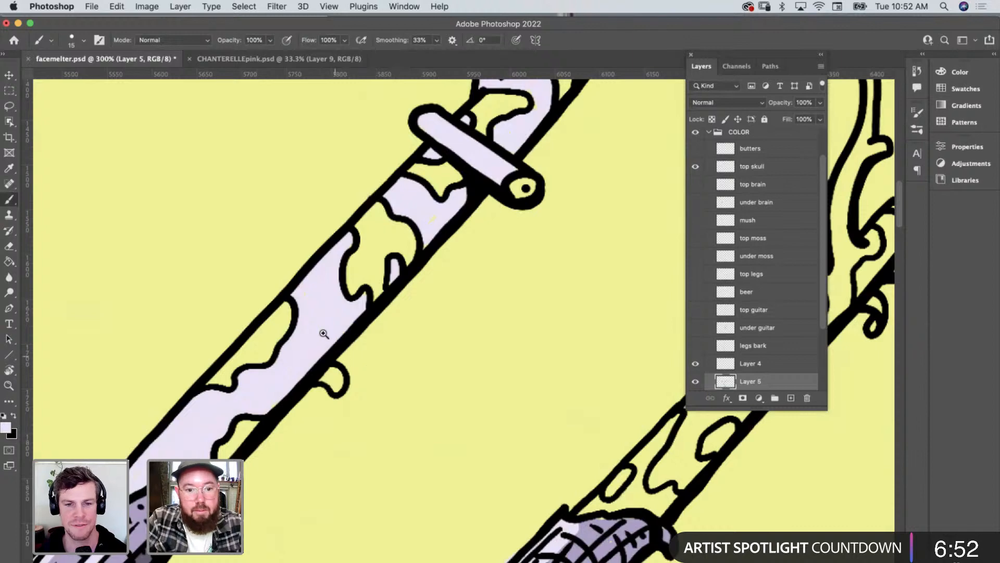
{"action": "left_click", "coordinate": [329, 335], "text": "alt"}
{"action": "scroll", "coordinate": [360, 342], "scroll_direction": "up", "scroll_amount": 5}
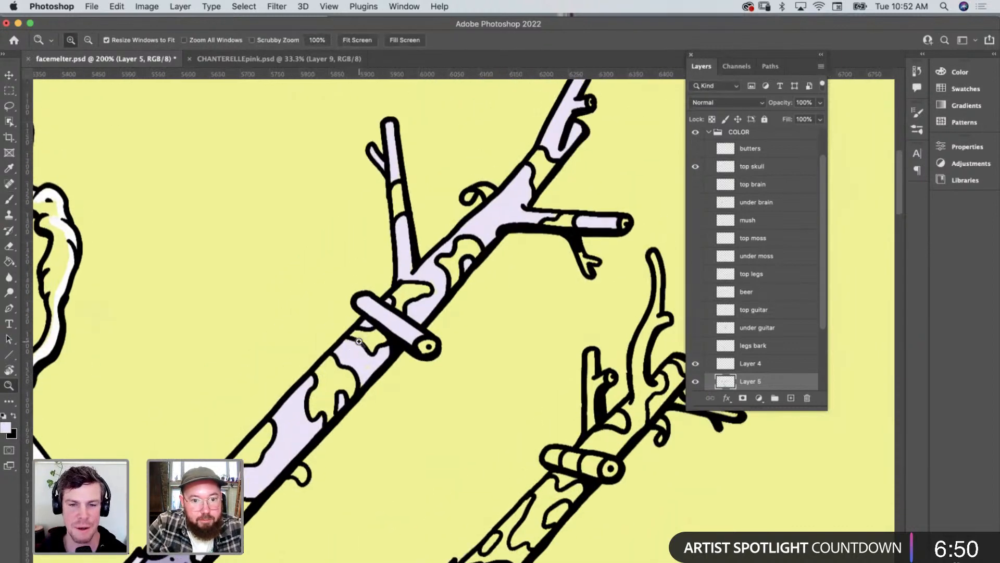
{"action": "key", "text": "i"}
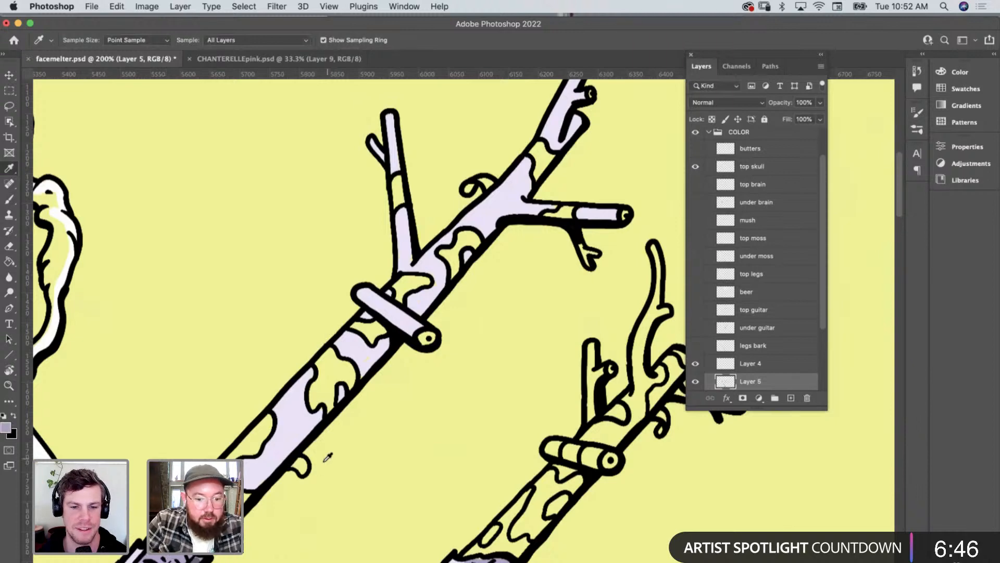
{"action": "key", "text": "b"}
{"action": "scroll", "coordinate": [241, 439], "scroll_direction": "up", "scroll_amount": 2}
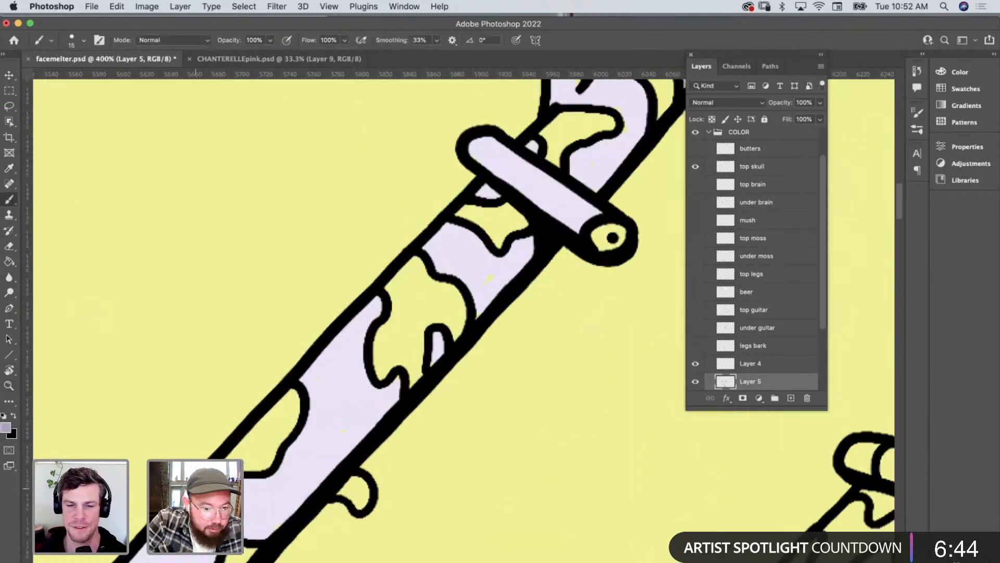
{"action": "mouse_move", "coordinate": [276, 440]}
{"action": "left_mouse_down"}
{"action": "mouse_move", "coordinate": [291, 398]}
{"action": "mouse_move", "coordinate": [236, 449]}
{"action": "mouse_move", "coordinate": [254, 448]}
{"action": "mouse_move", "coordinate": [279, 424]}
{"action": "left_mouse_up"}
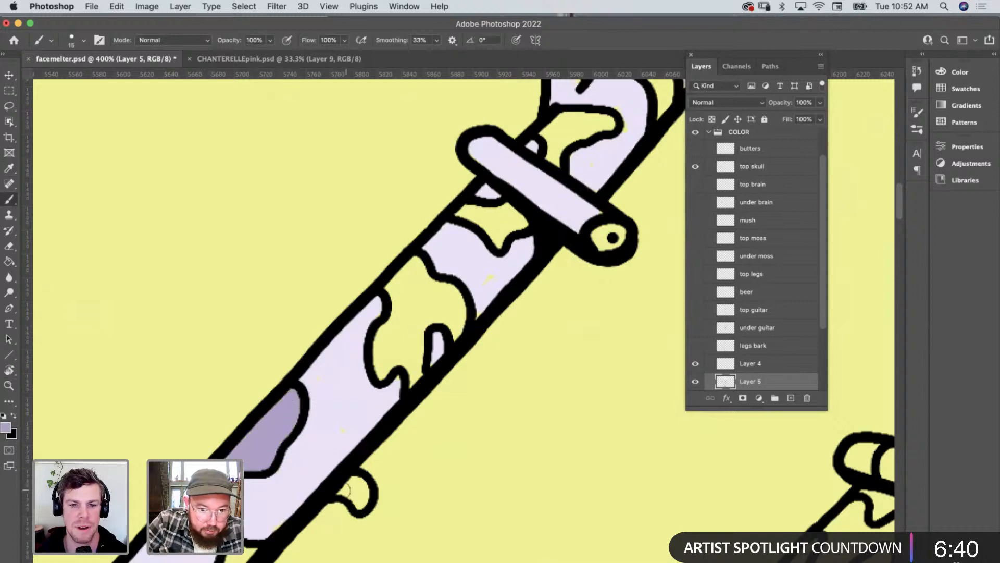
{"action": "mouse_move", "coordinate": [349, 492]}
{"action": "left_mouse_down"}
{"action": "mouse_move", "coordinate": [365, 495]}
{"action": "mouse_move", "coordinate": [360, 504]}
{"action": "left_mouse_up"}
{"action": "scroll", "coordinate": [361, 509], "scroll_direction": "down", "scroll_amount": 5}
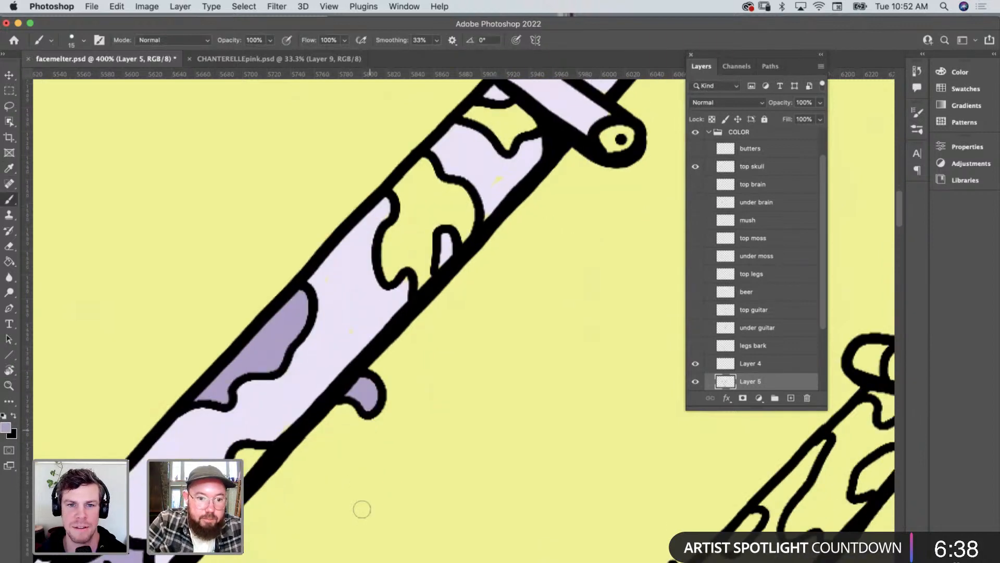
{"action": "left_click_drag", "start_coordinate": [244, 428], "coordinate": [257, 432]}
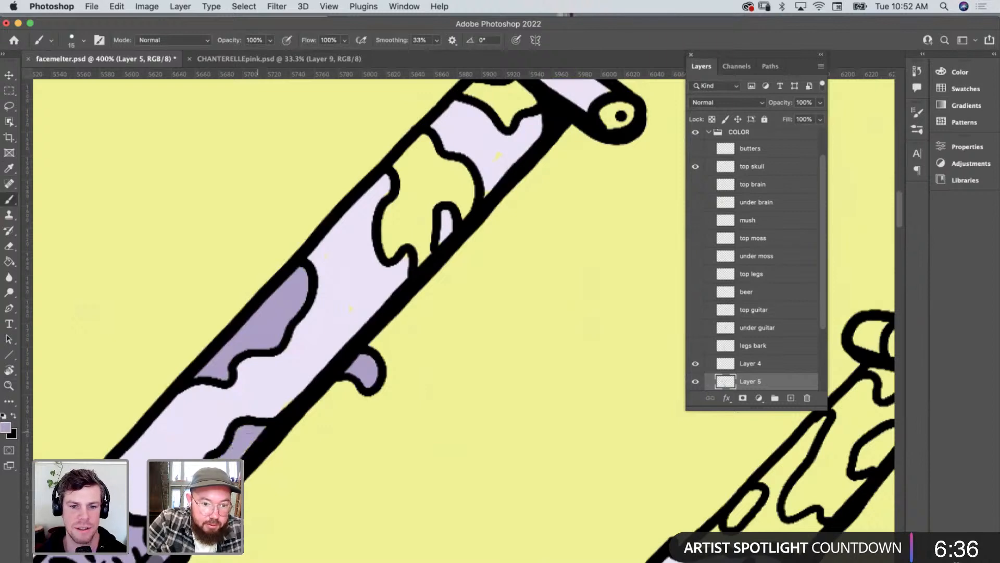
Fill the large bark patch below the peg and the patches directly on either side of it with darker lavender.
{"action": "scroll", "coordinate": [359, 318], "scroll_direction": "up", "scroll_amount": 5}
{"action": "scroll", "coordinate": [359, 318], "scroll_direction": "right", "scroll_amount": 4}
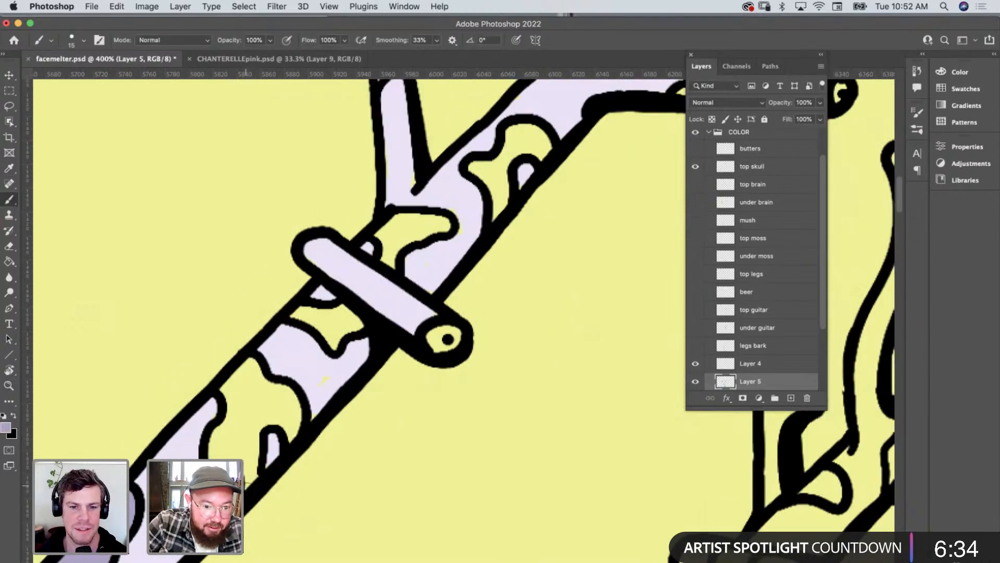
{"action": "mouse_move", "coordinate": [231, 458]}
{"action": "left_mouse_down"}
{"action": "mouse_move", "coordinate": [229, 420]}
{"action": "mouse_move", "coordinate": [226, 386]}
{"action": "mouse_move", "coordinate": [249, 364]}
{"action": "mouse_move", "coordinate": [286, 393]}
{"action": "mouse_move", "coordinate": [292, 434]}
{"action": "mouse_move", "coordinate": [287, 421]}
{"action": "mouse_move", "coordinate": [257, 427]}
{"action": "mouse_move", "coordinate": [251, 462]}
{"action": "mouse_move", "coordinate": [230, 445]}
{"action": "mouse_move", "coordinate": [243, 429]}
{"action": "mouse_move", "coordinate": [236, 381]}
{"action": "mouse_move", "coordinate": [271, 412]}
{"action": "left_mouse_up"}
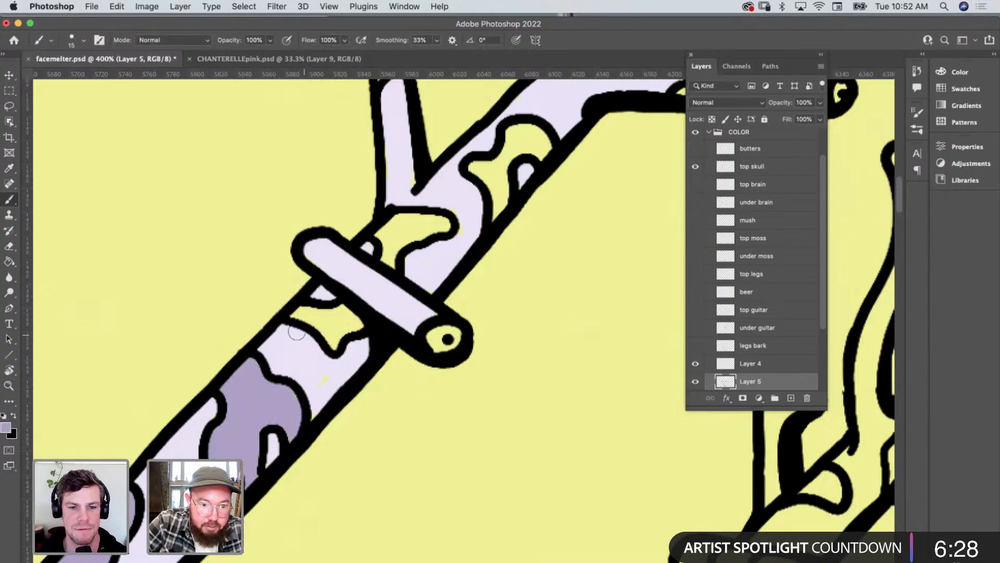
{"action": "mouse_move", "coordinate": [307, 313]}
{"action": "left_mouse_down"}
{"action": "mouse_move", "coordinate": [331, 336]}
{"action": "mouse_move", "coordinate": [333, 313]}
{"action": "mouse_move", "coordinate": [357, 320]}
{"action": "mouse_move", "coordinate": [372, 305]}
{"action": "left_mouse_up"}
{"action": "mouse_move", "coordinate": [389, 258]}
{"action": "left_mouse_down"}
{"action": "mouse_move", "coordinate": [389, 234]}
{"action": "mouse_move", "coordinate": [401, 226]}
{"action": "mouse_move", "coordinate": [442, 224]}
{"action": "mouse_move", "coordinate": [389, 246]}
{"action": "left_mouse_up"}
Paint darker lavender on the patch below the fork, the patches on both side branches and the curled tendril.
{"action": "scroll", "coordinate": [390, 247], "scroll_direction": "right", "scroll_amount": 5}
{"action": "scroll", "coordinate": [354, 286], "scroll_direction": "up", "scroll_amount": 4}
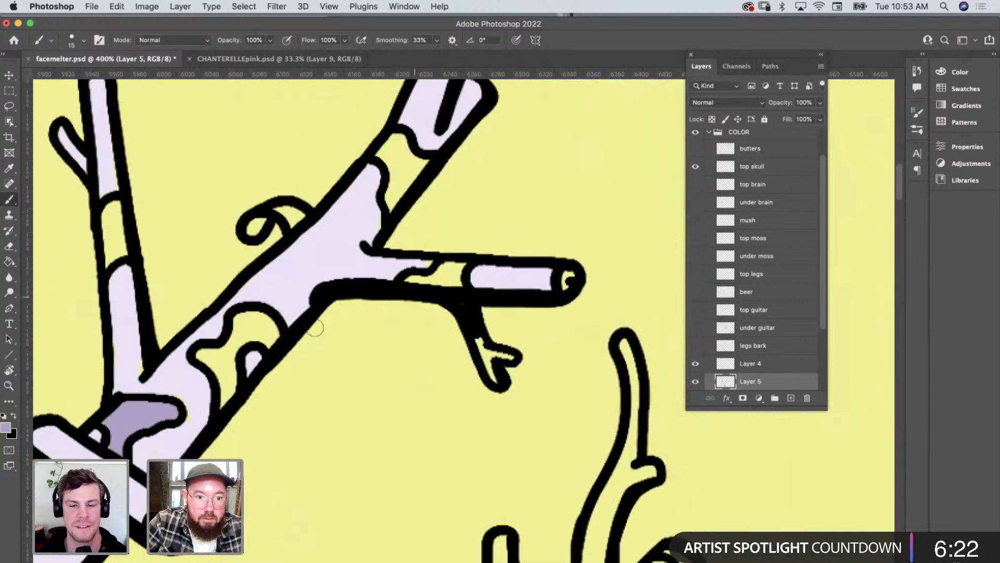
{"action": "mouse_move", "coordinate": [228, 392]}
{"action": "left_mouse_down"}
{"action": "mouse_move", "coordinate": [205, 354]}
{"action": "mouse_move", "coordinate": [229, 383]}
{"action": "mouse_move", "coordinate": [228, 342]}
{"action": "mouse_move", "coordinate": [242, 321]}
{"action": "mouse_move", "coordinate": [255, 316]}
{"action": "mouse_move", "coordinate": [271, 331]}
{"action": "mouse_move", "coordinate": [232, 354]}
{"action": "left_mouse_up"}
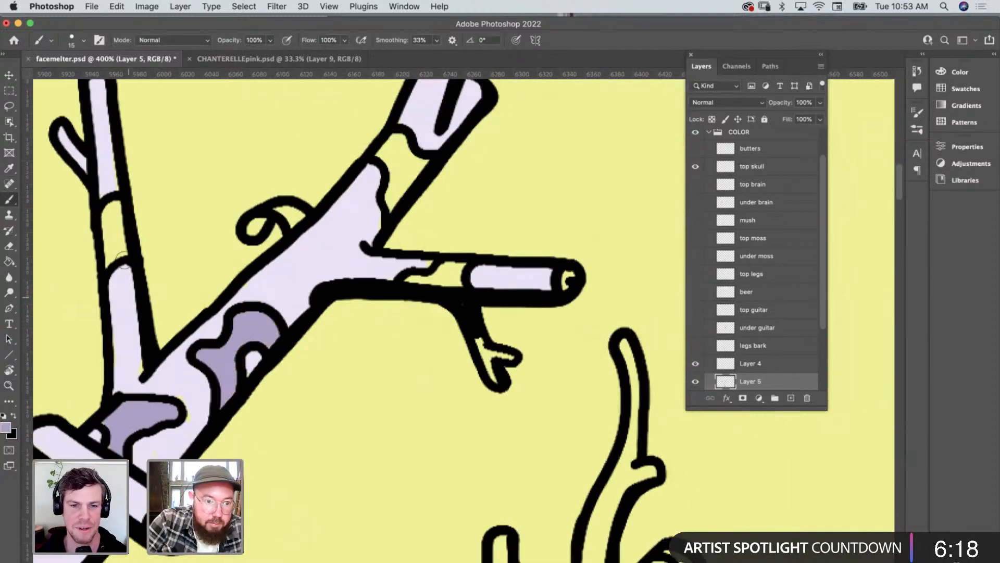
{"action": "mouse_move", "coordinate": [123, 245]}
{"action": "left_mouse_down"}
{"action": "mouse_move", "coordinate": [111, 253]}
{"action": "mouse_move", "coordinate": [112, 208]}
{"action": "mouse_move", "coordinate": [115, 269]}
{"action": "left_mouse_up"}
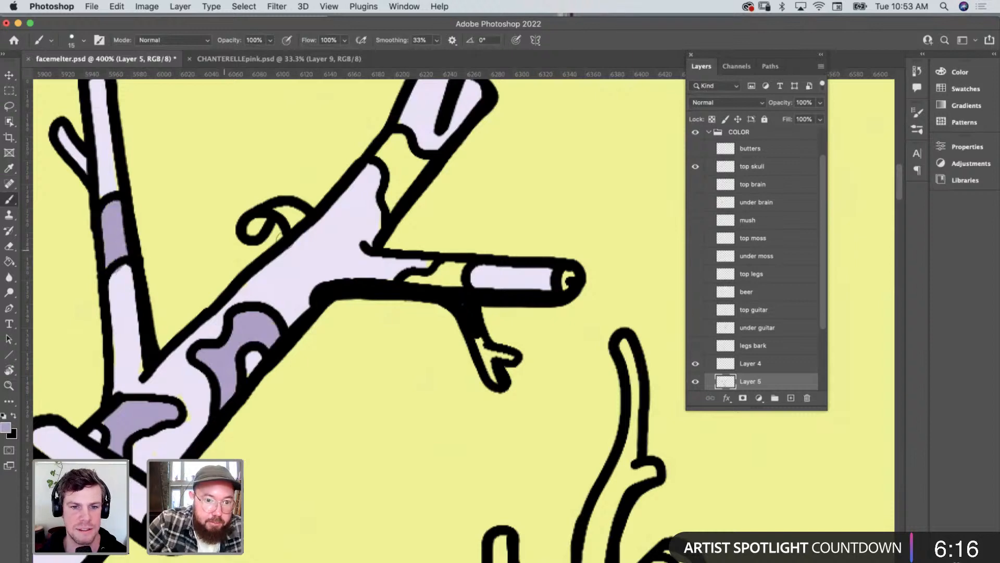
{"action": "mouse_move", "coordinate": [257, 222]}
{"action": "left_mouse_down"}
{"action": "mouse_move", "coordinate": [263, 229]}
{"action": "mouse_move", "coordinate": [294, 219]}
{"action": "left_mouse_up"}
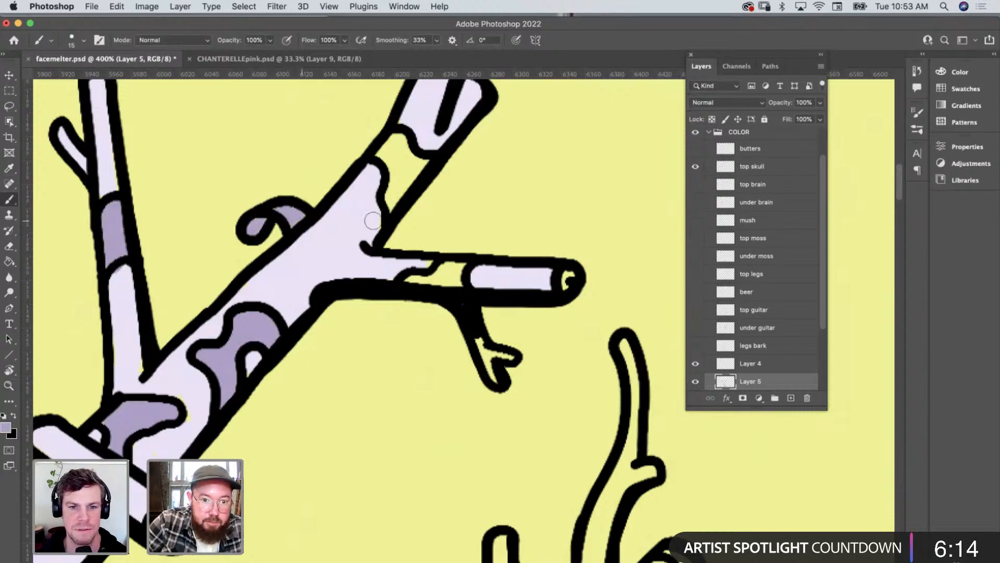
{"action": "left_click_drag", "start_coordinate": [426, 278], "coordinate": [461, 266]}
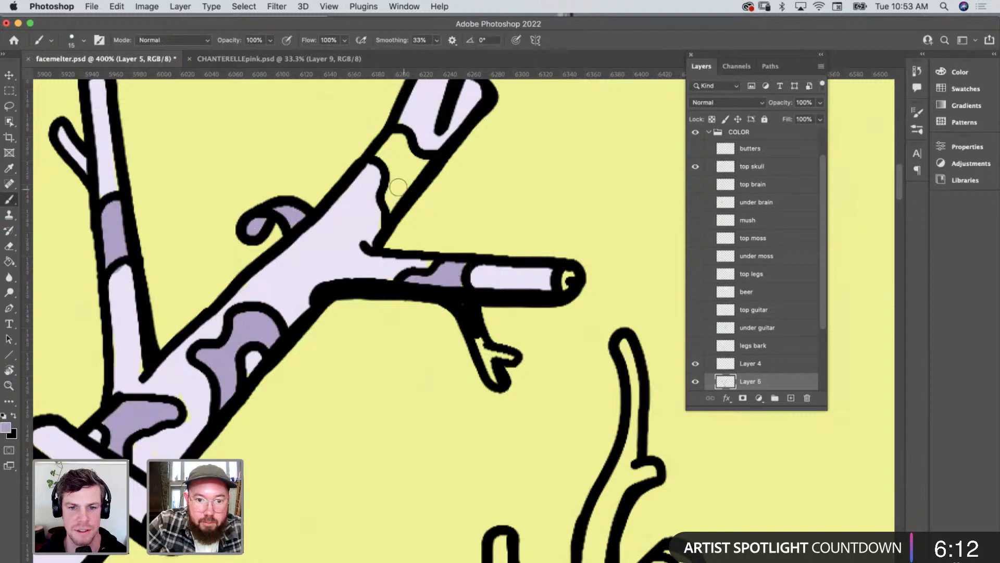
Fill the outlined bark patch just above the neck's upper fork with darker lavender.
{"action": "left_click_drag", "start_coordinate": [394, 198], "coordinate": [391, 205]}
{"action": "mouse_move", "coordinate": [396, 168]}
{"action": "left_mouse_down"}
{"action": "mouse_move", "coordinate": [404, 149]}
{"action": "mouse_move", "coordinate": [399, 192]}
{"action": "mouse_move", "coordinate": [421, 164]}
{"action": "mouse_move", "coordinate": [388, 149]}
{"action": "left_mouse_up"}
Sample the neck's pale lavender and darken it to a muted grey-lavender as the foreground color for shading.
{"action": "scroll", "coordinate": [389, 149], "scroll_direction": "up", "scroll_amount": 5}
{"action": "key", "text": "i"}
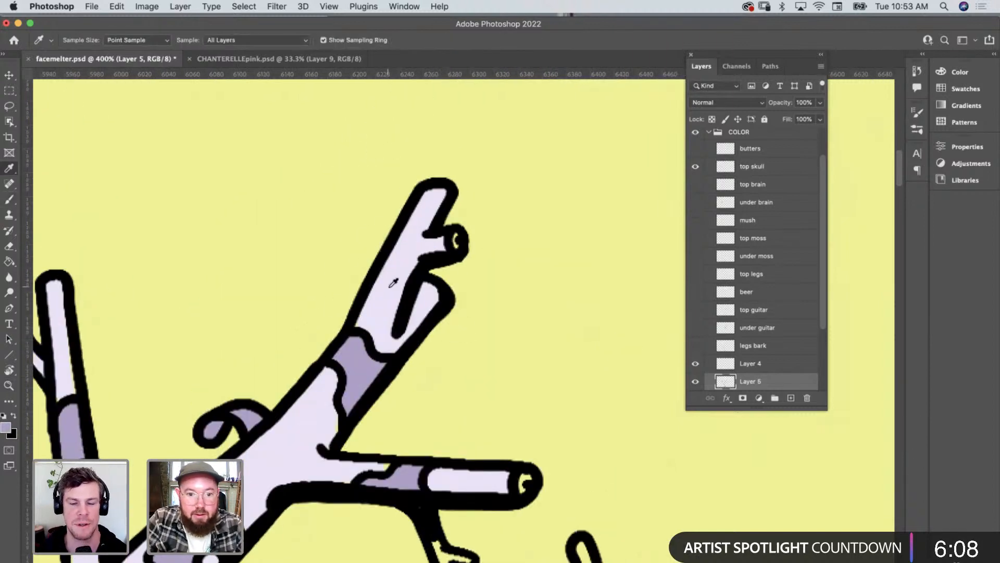
{"action": "left_click", "coordinate": [394, 283]}
{"action": "left_click", "coordinate": [6, 428]}
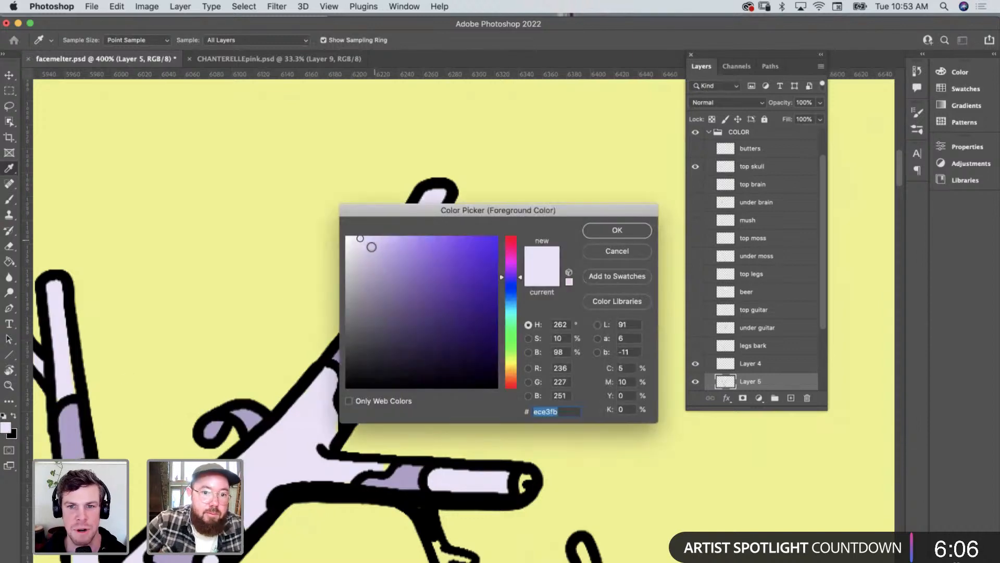
{"action": "left_click", "coordinate": [360, 266]}
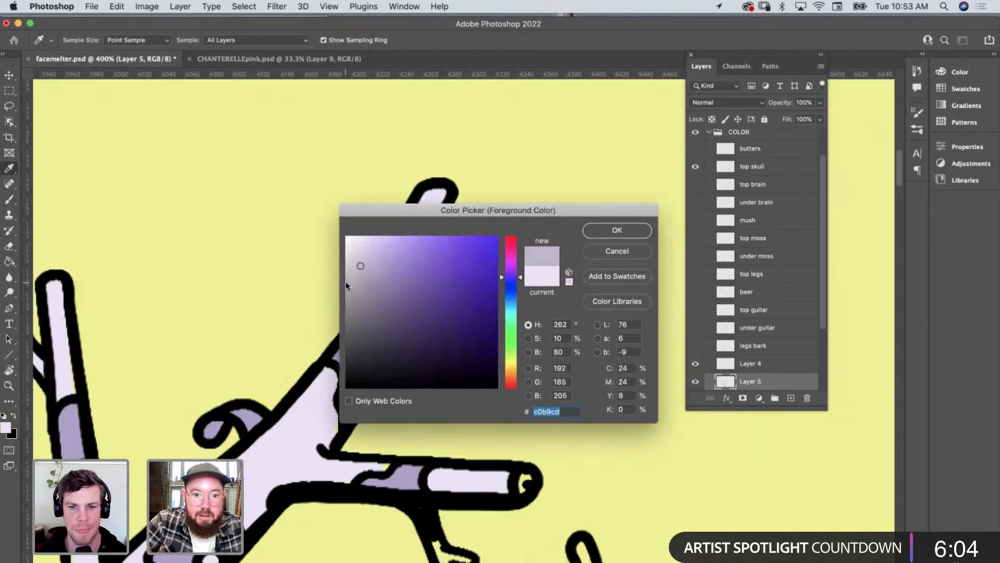
{"action": "left_click", "coordinate": [361, 277]}
{"action": "left_click", "coordinate": [625, 231]}
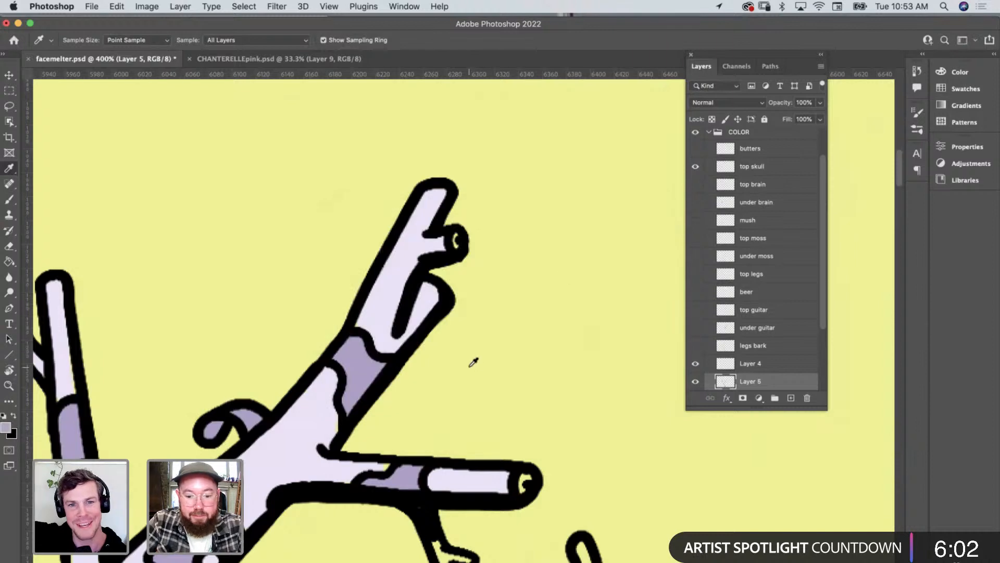
Paint grey-lavender shading on the short stub near the neck's tip, the upper fork, and the side branch with its twig.
{"action": "key", "text": "b"}
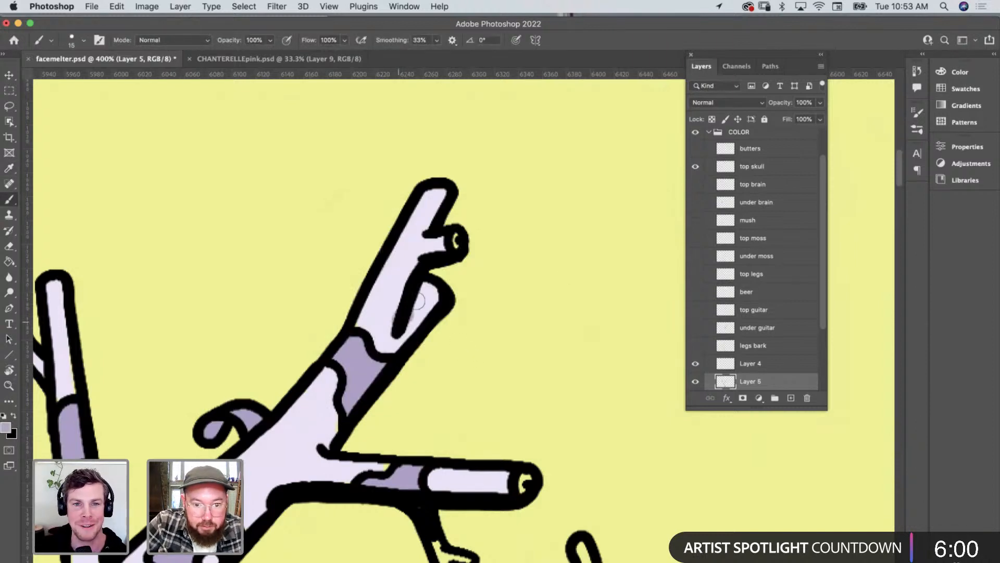
{"action": "left_click_drag", "start_coordinate": [403, 325], "coordinate": [432, 289]}
{"action": "left_click_drag", "start_coordinate": [394, 344], "coordinate": [424, 307]}
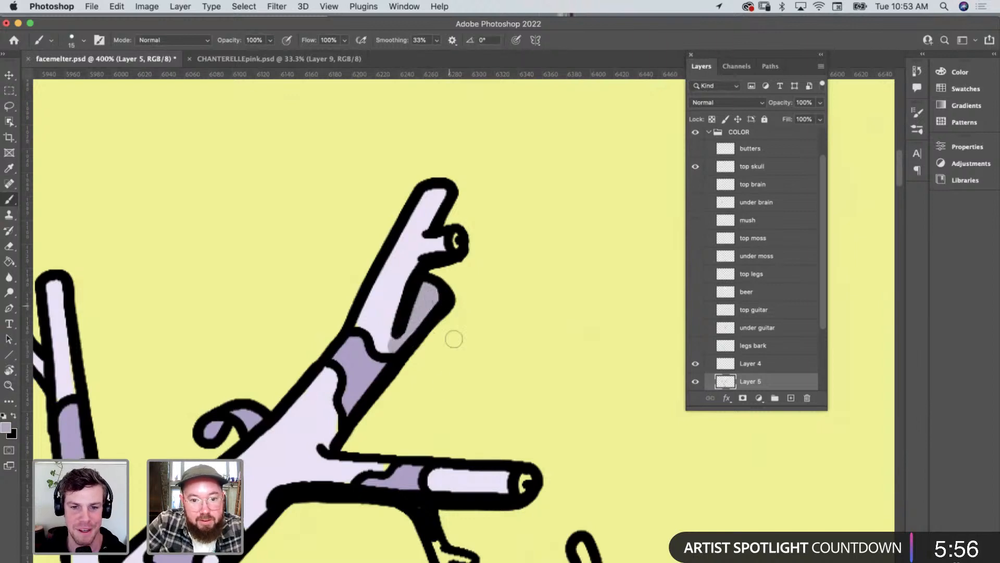
{"action": "mouse_move", "coordinate": [333, 425]}
{"action": "left_mouse_down"}
{"action": "mouse_move", "coordinate": [303, 486]}
{"action": "mouse_move", "coordinate": [506, 494]}
{"action": "left_mouse_up"}
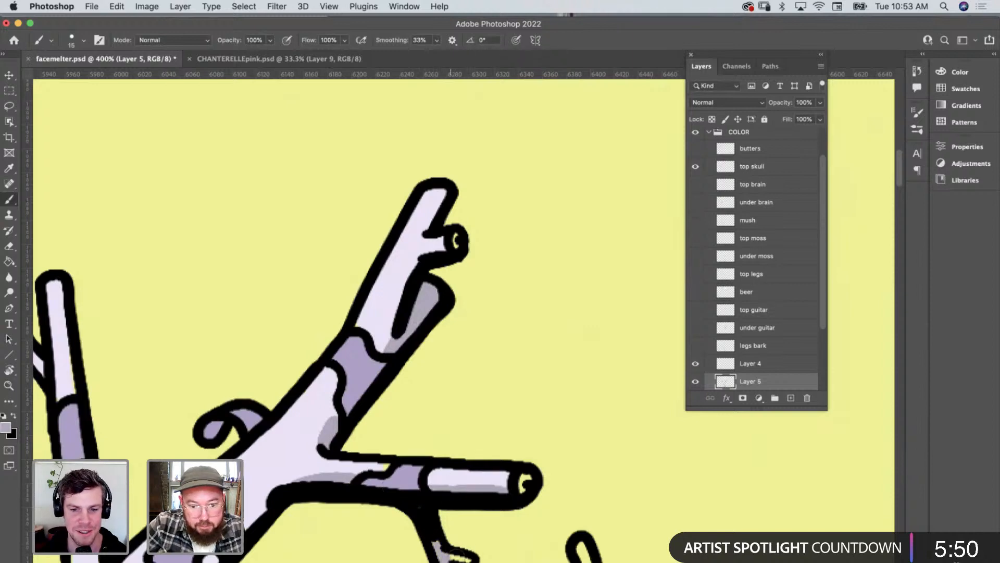
Shade the lower edge of the shaft between the fork and the peg, and the peg's underside, with grey-lavender.
{"action": "scroll", "coordinate": [252, 462], "scroll_direction": "down", "scroll_amount": 8}
{"action": "scroll", "coordinate": [252, 463], "scroll_direction": "left", "scroll_amount": 5}
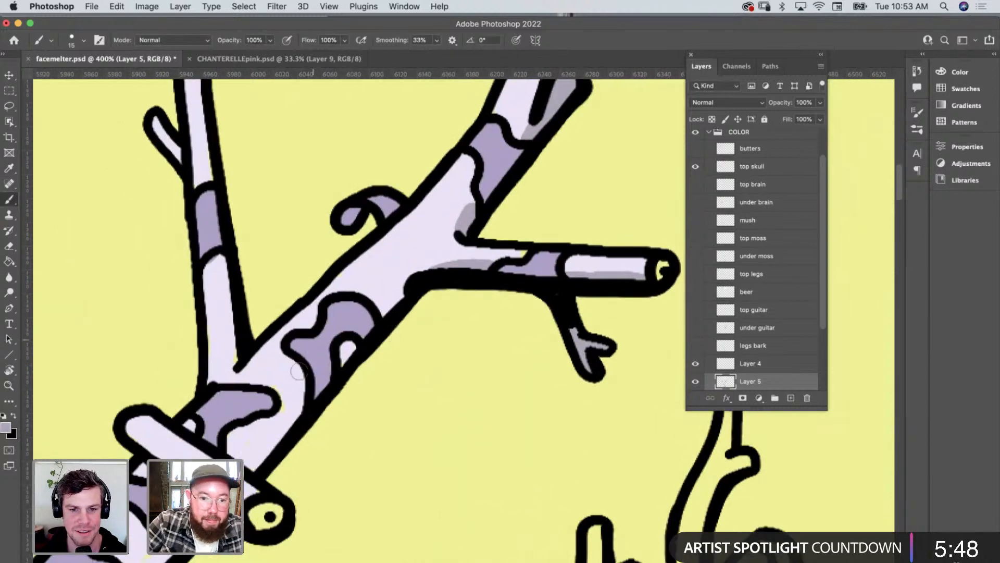
{"action": "left_click_drag", "start_coordinate": [252, 462], "coordinate": [312, 399]}
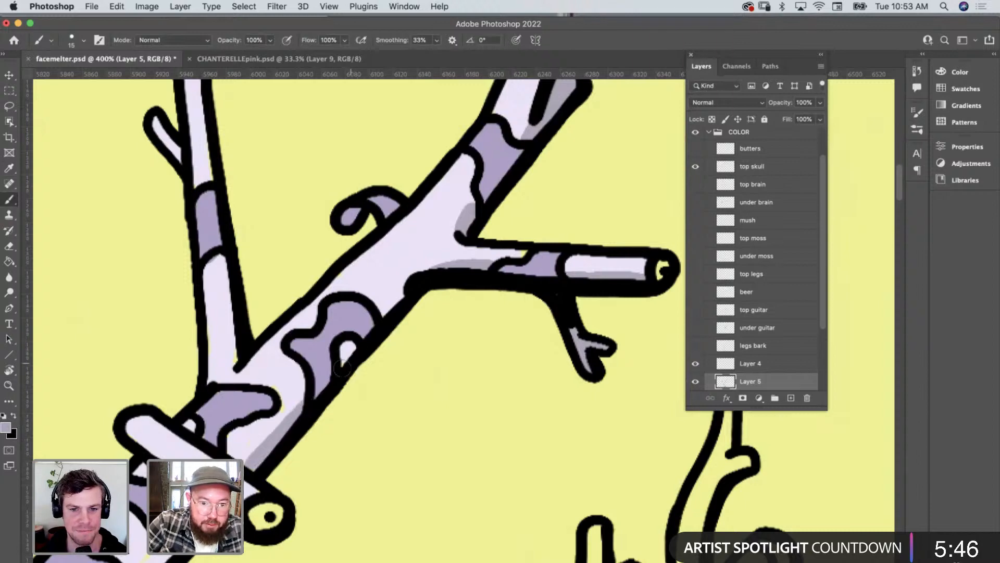
{"action": "left_click_drag", "start_coordinate": [382, 314], "coordinate": [417, 291]}
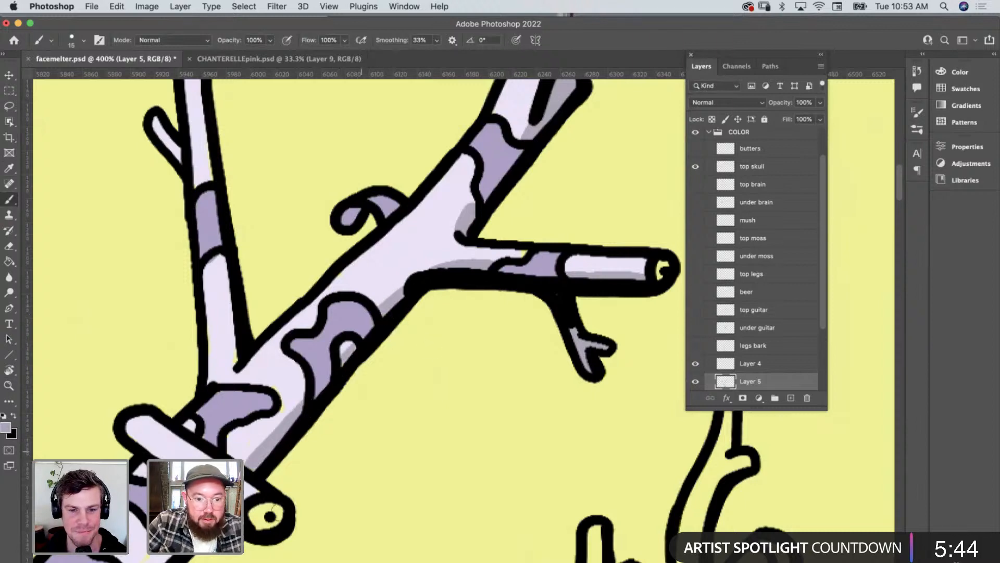
{"action": "left_click_drag", "start_coordinate": [127, 424], "coordinate": [148, 447]}
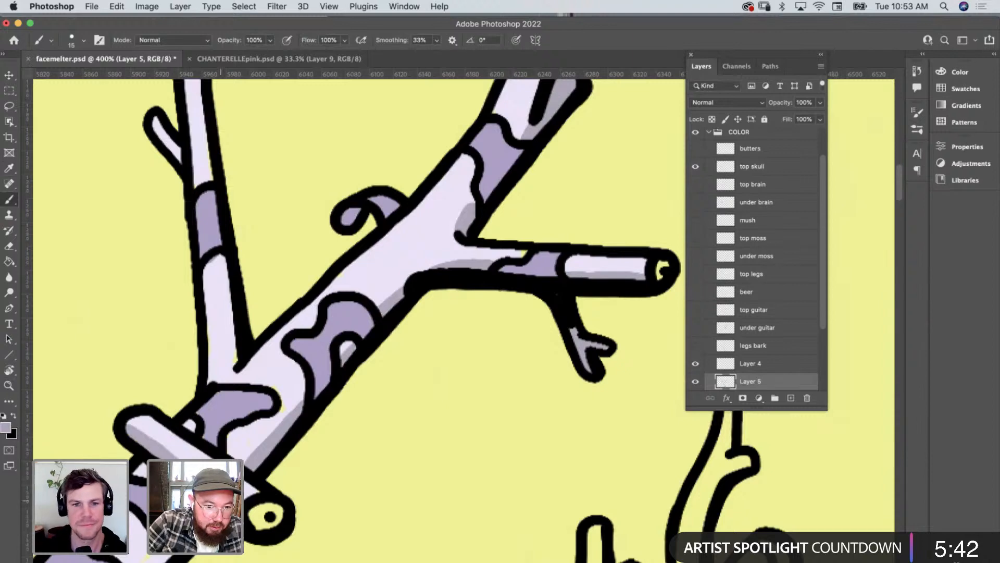
Shade the lower edge of the shaft's pale areas from the peg down to the bark sleeve with grey-lavender.
{"action": "scroll", "coordinate": [380, 407], "scroll_direction": "down", "scroll_amount": 10}
{"action": "scroll", "coordinate": [380, 407], "scroll_direction": "left", "scroll_amount": 9}
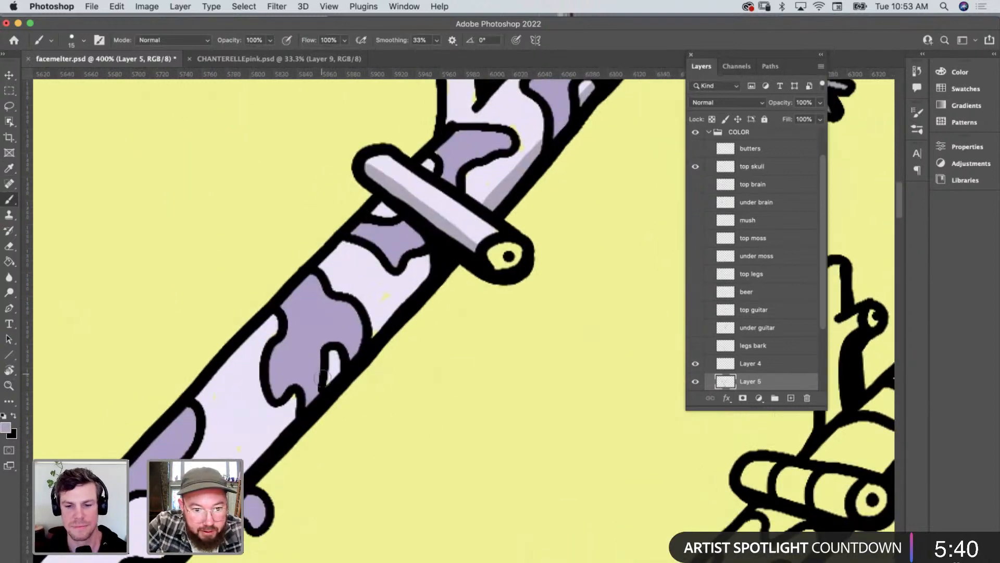
{"action": "left_click_drag", "start_coordinate": [328, 375], "coordinate": [347, 364]}
{"action": "left_click_drag", "start_coordinate": [372, 331], "coordinate": [443, 271]}
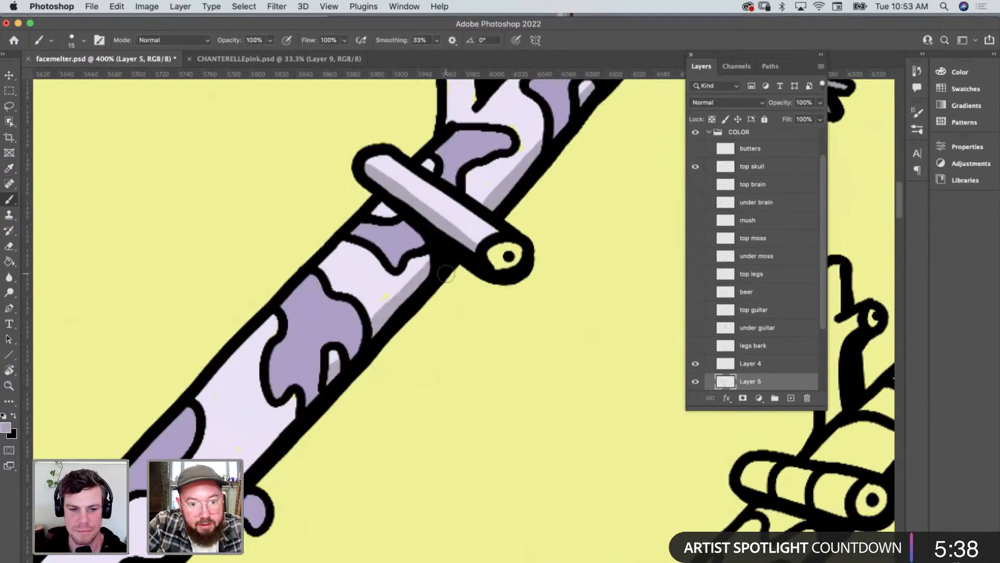
{"action": "scroll", "coordinate": [445, 274], "scroll_direction": "down", "scroll_amount": 9}
{"action": "scroll", "coordinate": [445, 273], "scroll_direction": "left", "scroll_amount": 3}
{"action": "mouse_move", "coordinate": [360, 195]}
{"action": "left_mouse_down"}
{"action": "mouse_move", "coordinate": [345, 212]}
{"action": "mouse_move", "coordinate": [244, 314]}
{"action": "left_mouse_up"}
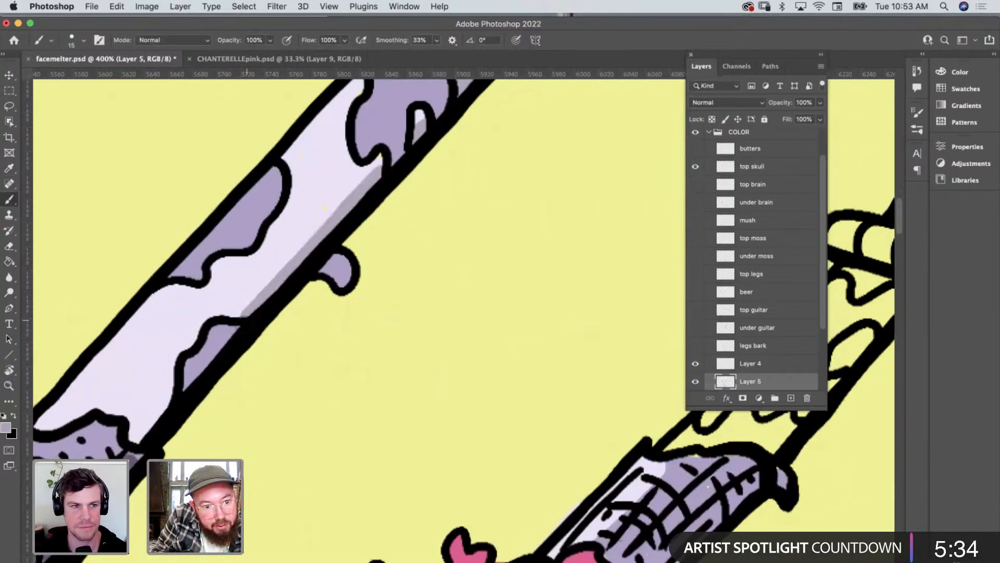
{"action": "left_click_drag", "start_coordinate": [169, 395], "coordinate": [133, 442]}
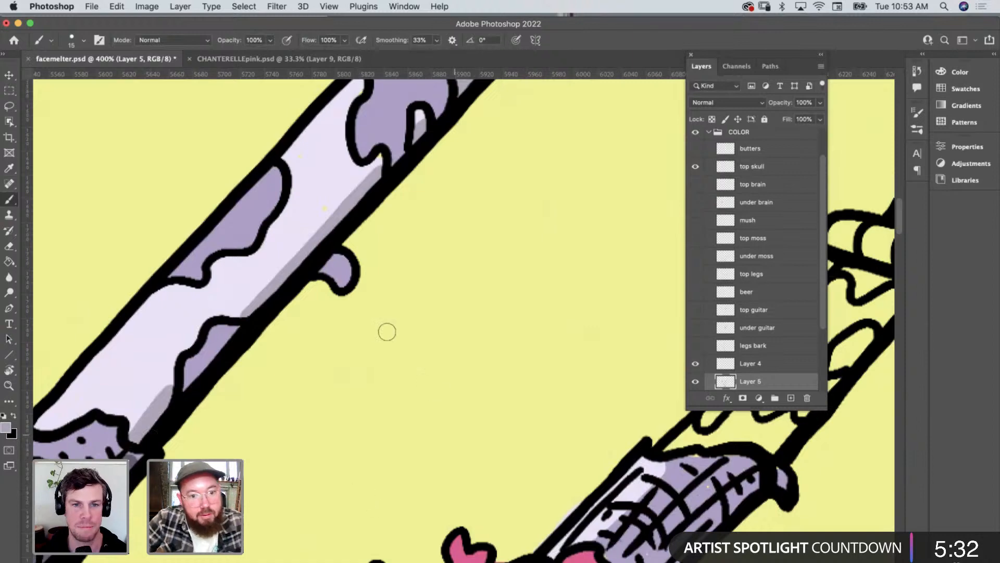
{"action": "key", "text": "z"}
{"action": "left_click", "coordinate": [396, 283], "text": "alt"}
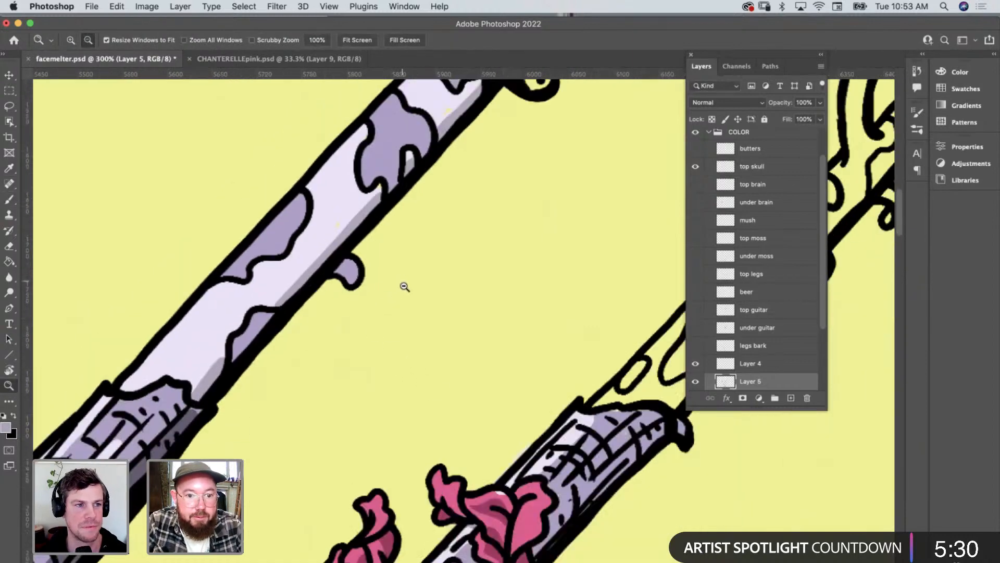
{"action": "left_click", "coordinate": [406, 289], "text": "alt"}
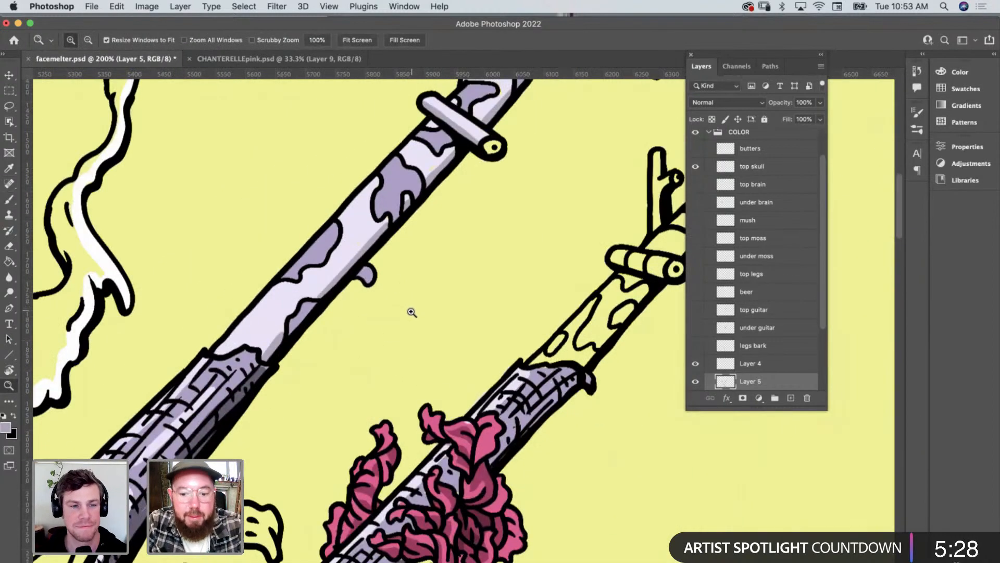
{"action": "key", "text": "i"}
{"action": "left_click", "coordinate": [266, 326]}
{"action": "key", "text": "b"}
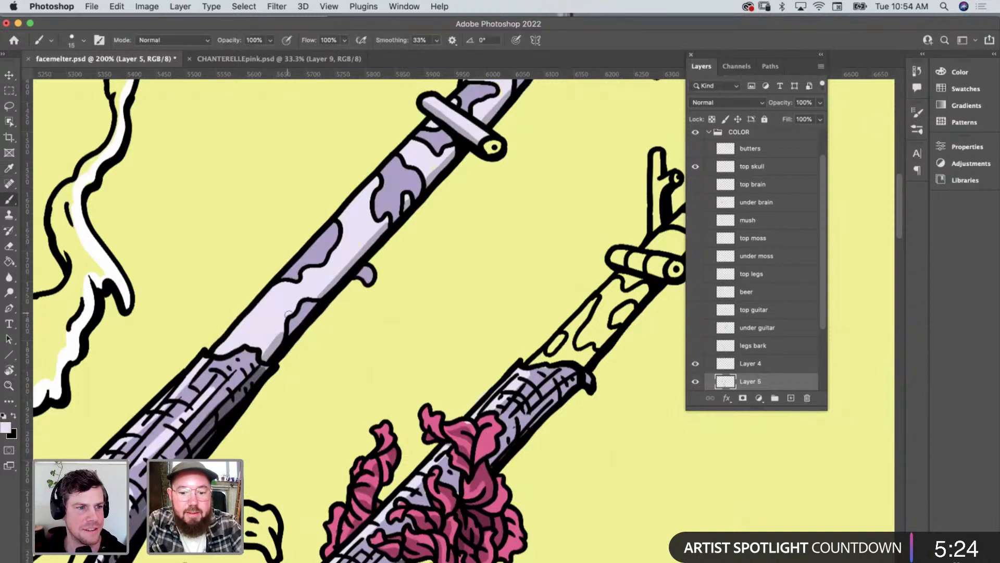
{"action": "left_click", "coordinate": [284, 312], "text": "alt"}
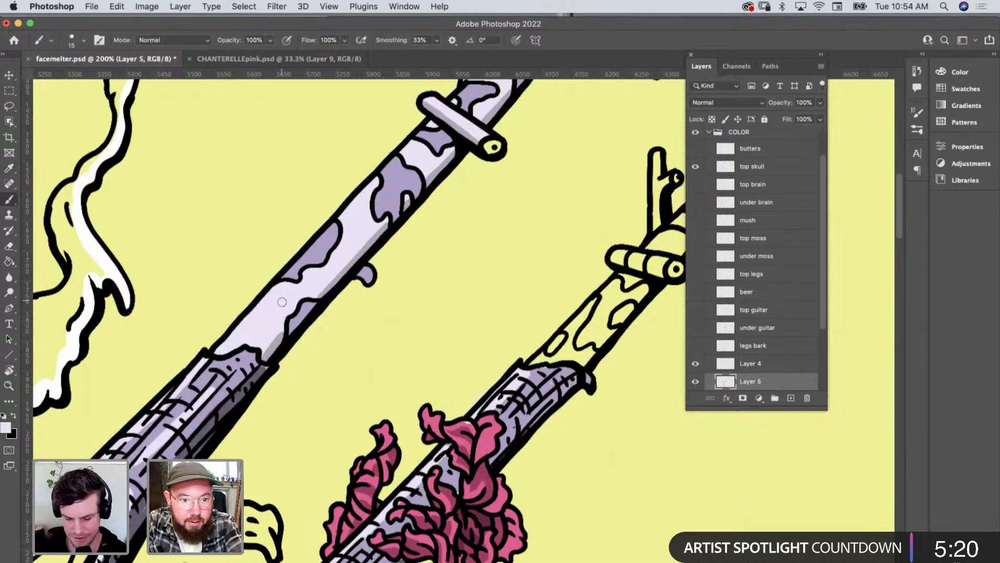
{"action": "left_click", "coordinate": [6, 427]}
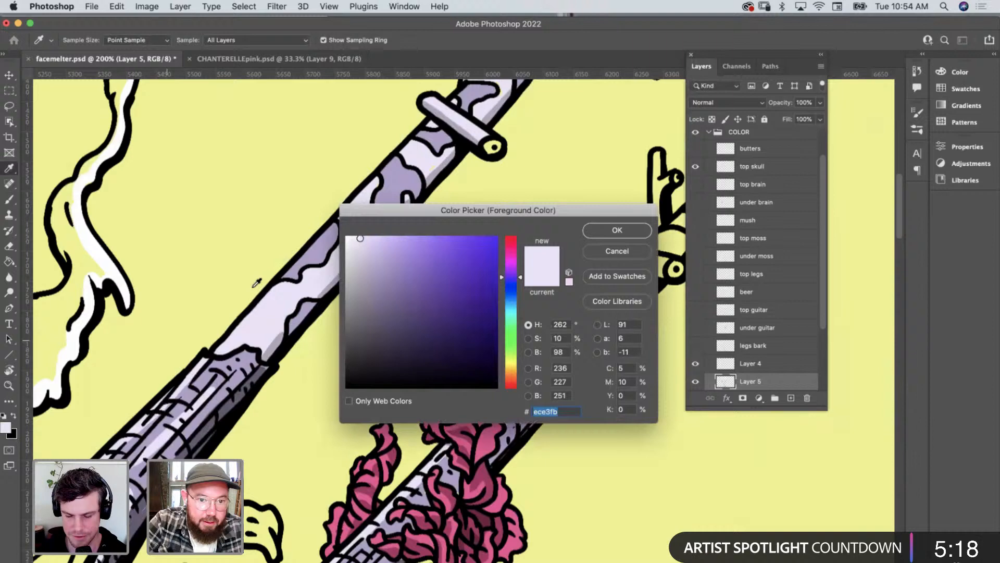
{"action": "left_click", "coordinate": [617, 230]}
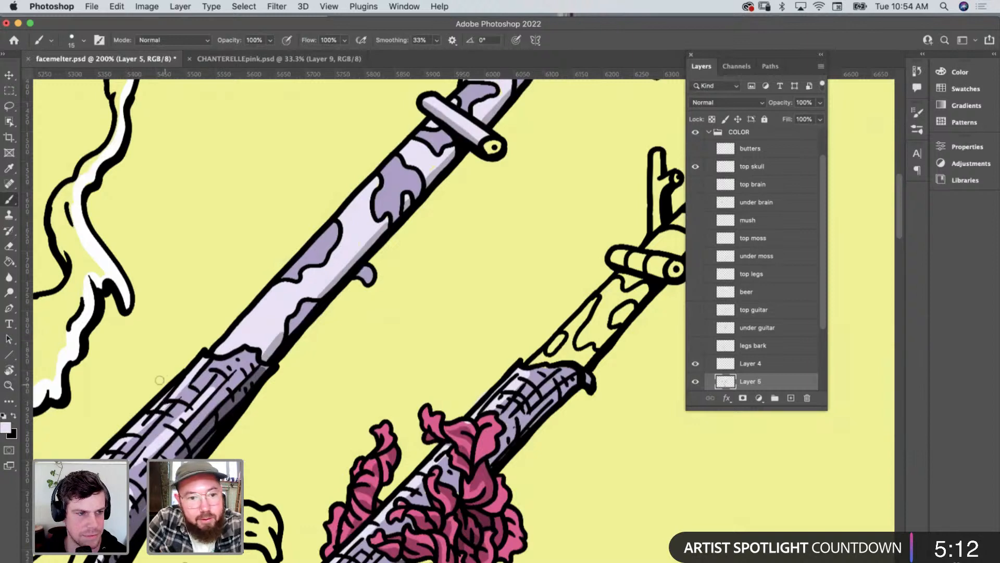
Sample white and paint highlights along the upper edge of the shaft below the peg and along the peg's top.
{"action": "left_click", "coordinate": [118, 273], "text": "alt"}
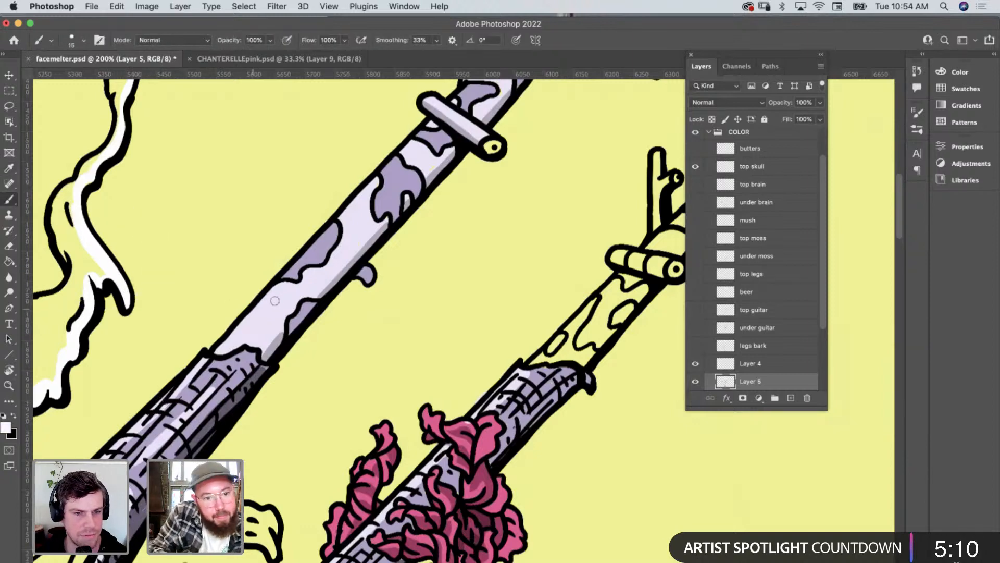
{"action": "left_click_drag", "start_coordinate": [280, 285], "coordinate": [224, 344]}
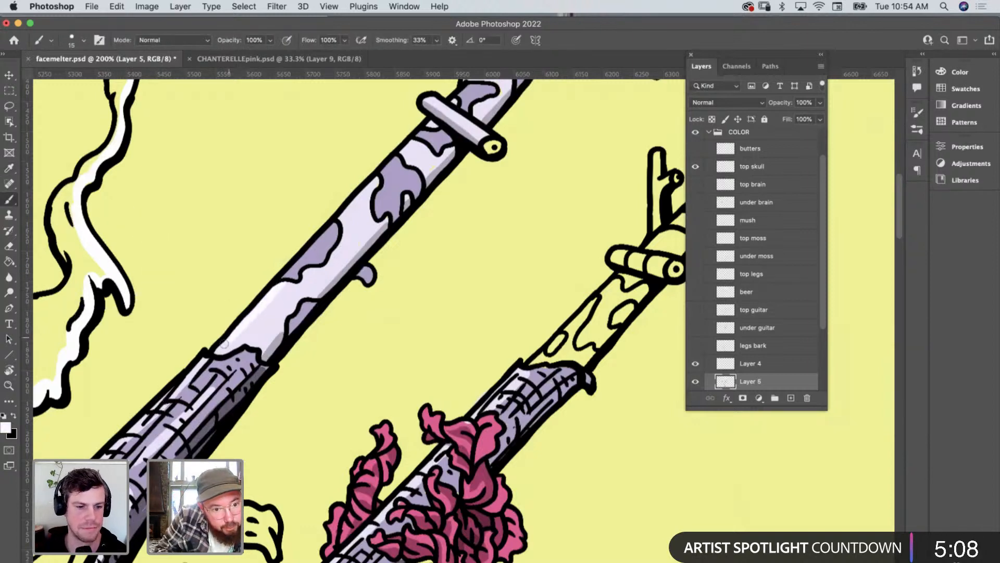
{"action": "left_click_drag", "start_coordinate": [376, 182], "coordinate": [346, 210]}
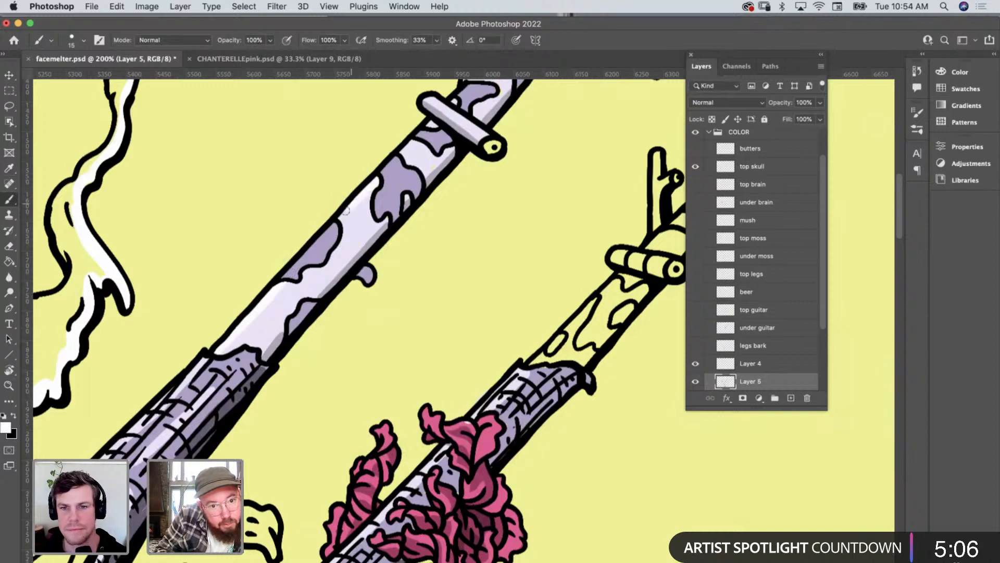
{"action": "scroll", "coordinate": [342, 212], "scroll_direction": "up", "scroll_amount": 6}
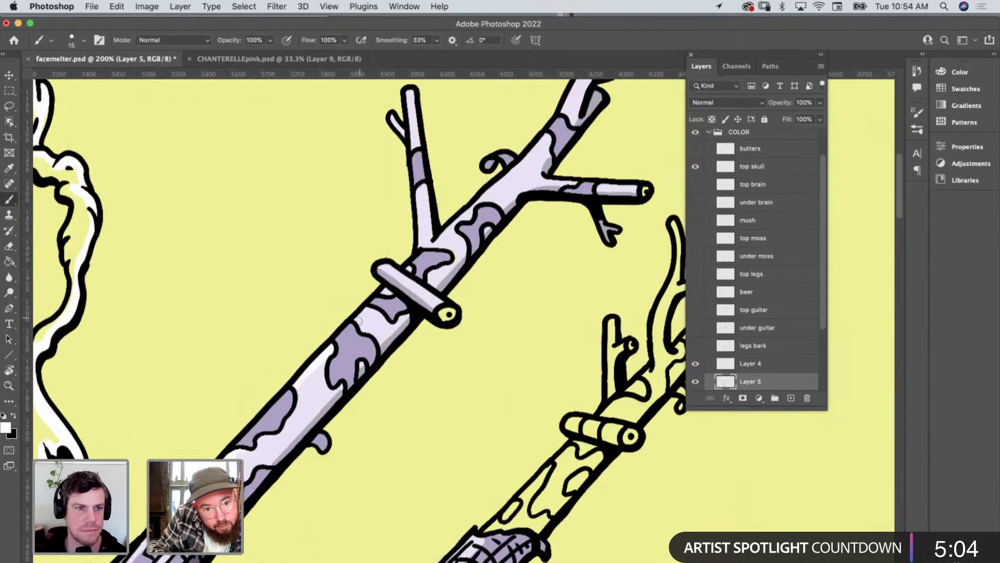
{"action": "left_click_drag", "start_coordinate": [405, 278], "coordinate": [430, 290]}
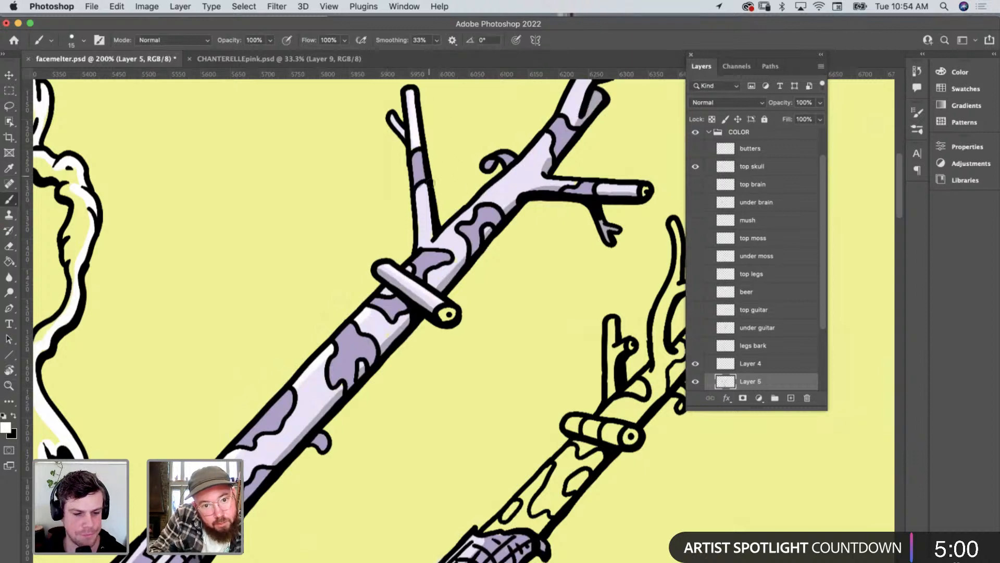
Paint white highlights on the long side branch, the upper edge of the shaft above the peg, and the neck's tip.
{"action": "left_click_drag", "start_coordinate": [427, 206], "coordinate": [429, 232]}
{"action": "left_click_drag", "start_coordinate": [546, 140], "coordinate": [446, 230]}
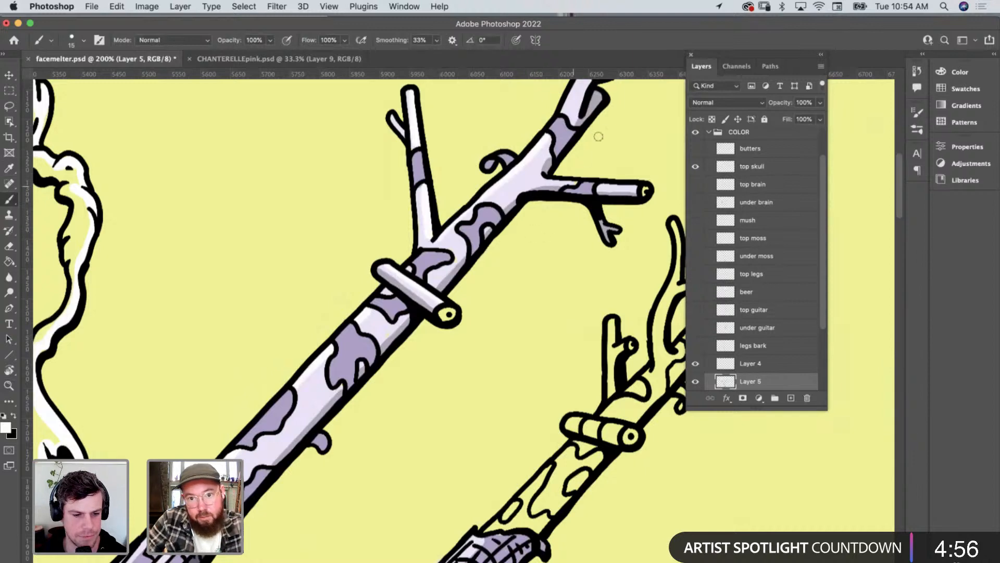
{"action": "scroll", "coordinate": [554, 165], "scroll_direction": "up", "scroll_amount": 5}
{"action": "left_click_drag", "start_coordinate": [566, 229], "coordinate": [547, 265]}
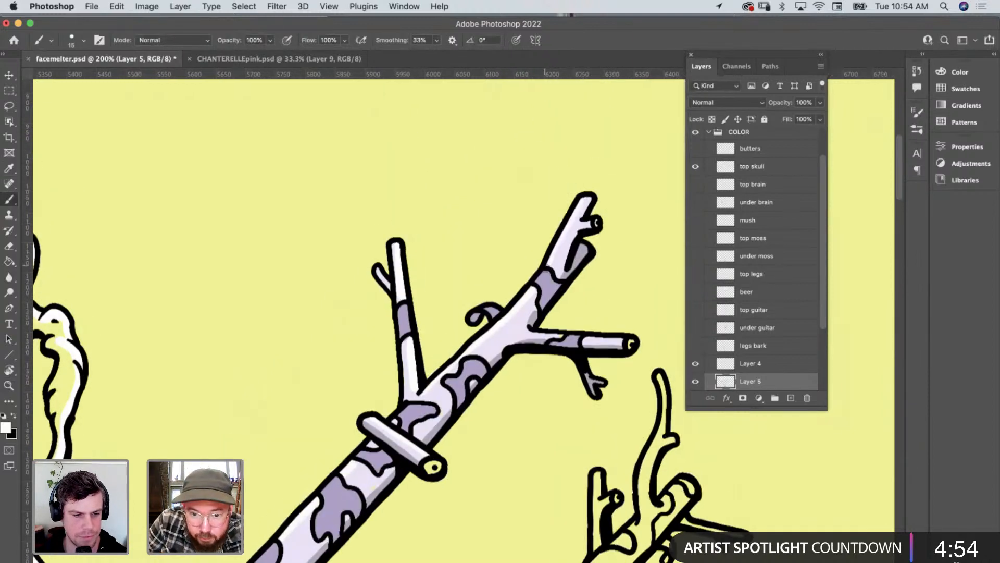
Sample the pale lavender and fill the second neck's shaft, branches and peg with it, leaving the outlined bark patches unpainted.
{"action": "scroll", "coordinate": [568, 323], "scroll_direction": "down", "scroll_amount": 10}
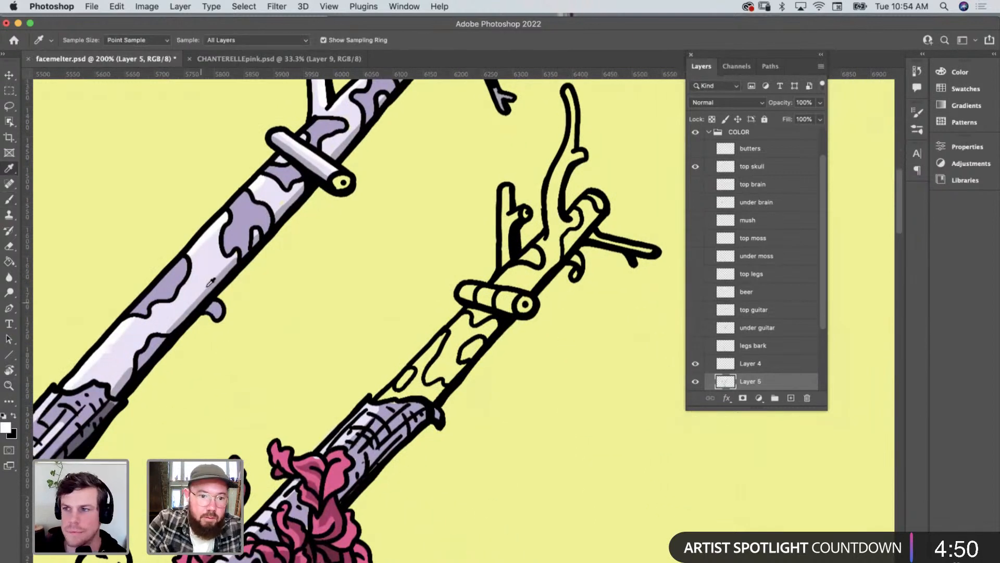
{"action": "left_click", "coordinate": [213, 262], "text": "alt"}
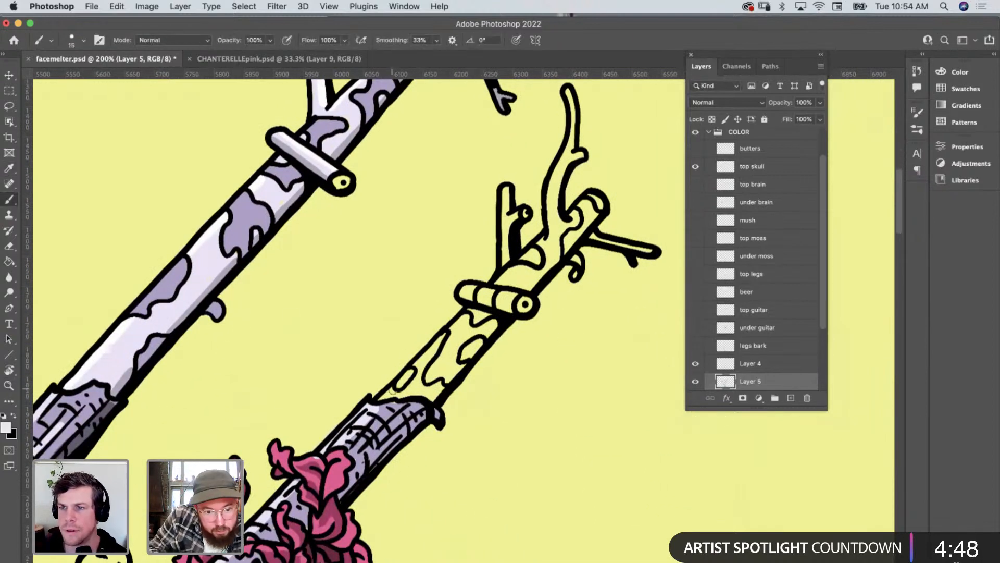
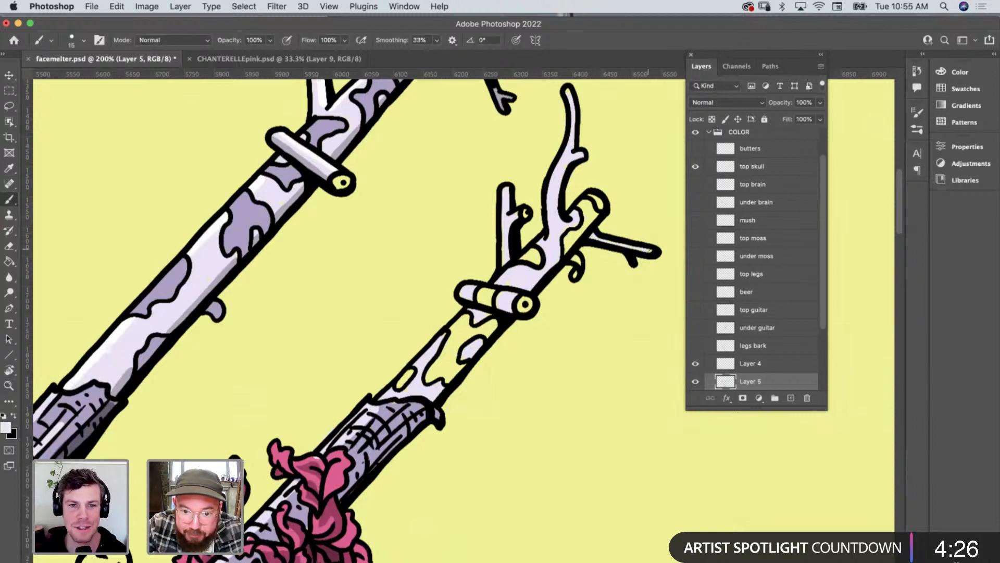
Sample the darker lavender and fill the second neck's bark patches below its peg and the peg's middle band.
{"action": "key", "text": "i"}
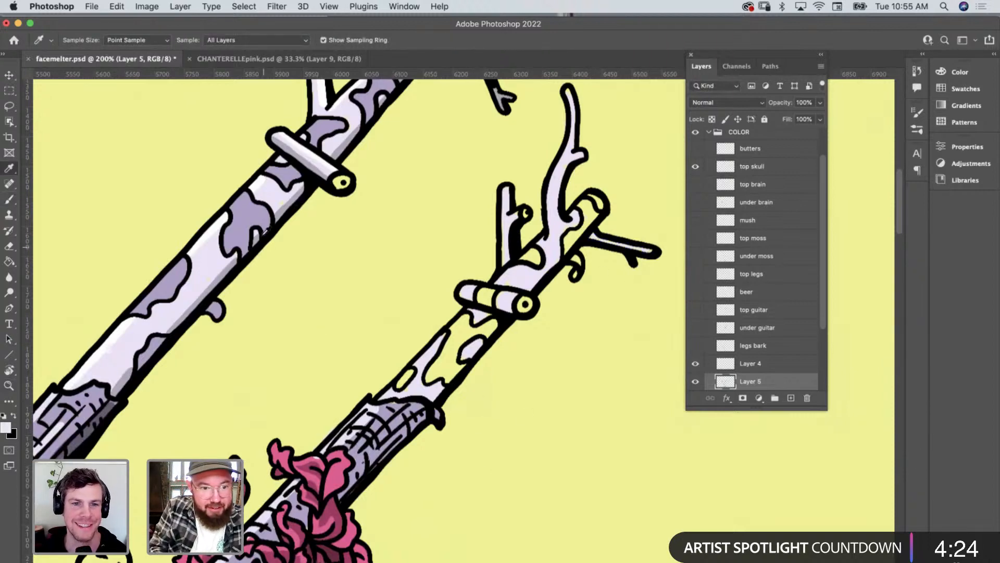
{"action": "left_click", "coordinate": [268, 233]}
{"action": "key", "text": "b"}
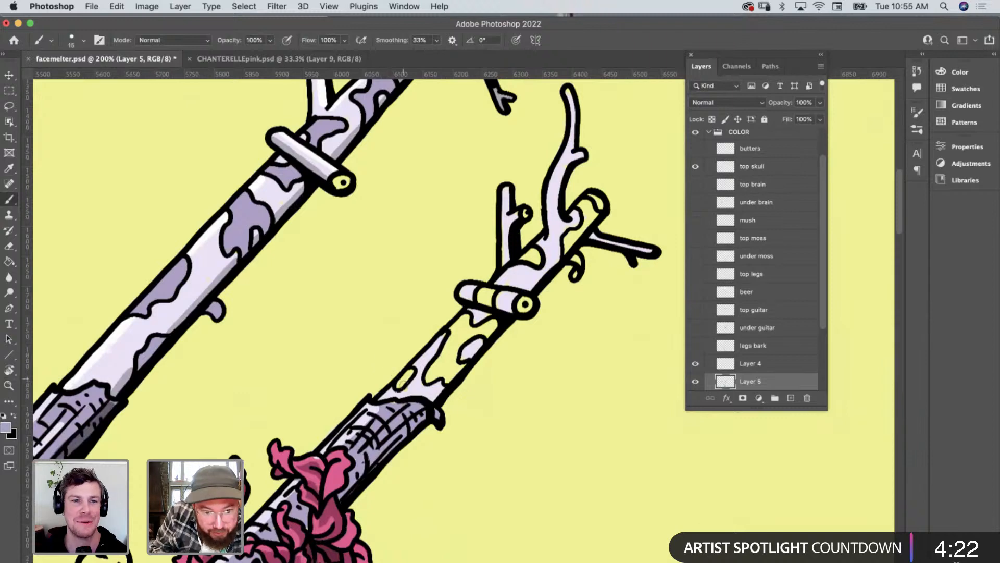
{"action": "mouse_move", "coordinate": [399, 384]}
{"action": "left_mouse_down"}
{"action": "mouse_move", "coordinate": [412, 372]}
{"action": "mouse_move", "coordinate": [444, 371]}
{"action": "mouse_move", "coordinate": [429, 376]}
{"action": "mouse_move", "coordinate": [454, 324]}
{"action": "mouse_move", "coordinate": [467, 318]}
{"action": "mouse_move", "coordinate": [448, 368]}
{"action": "mouse_move", "coordinate": [460, 341]}
{"action": "mouse_move", "coordinate": [489, 326]}
{"action": "left_mouse_up"}
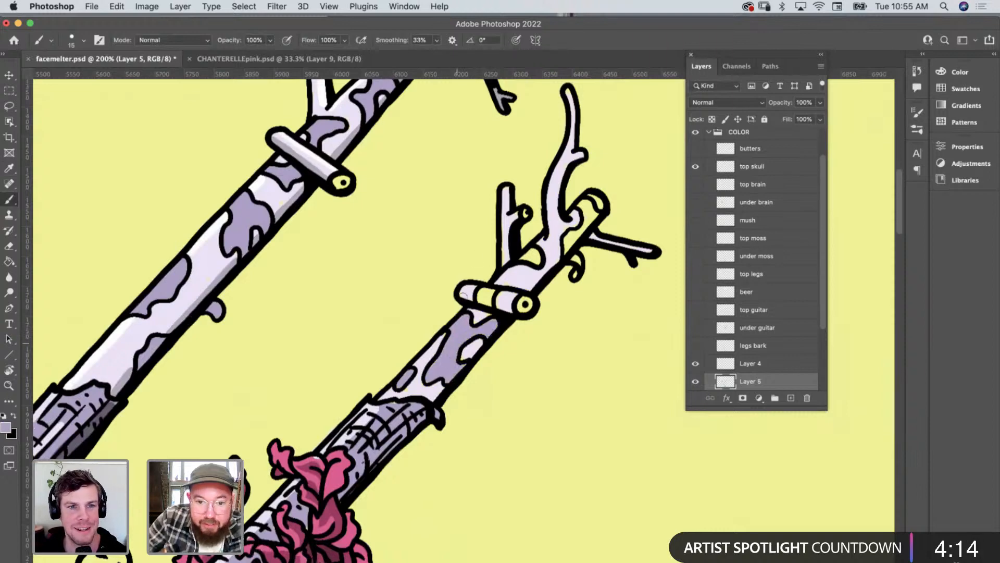
{"action": "mouse_move", "coordinate": [486, 290]}
{"action": "left_mouse_down"}
{"action": "mouse_move", "coordinate": [482, 299]}
{"action": "mouse_move", "coordinate": [490, 295]}
{"action": "left_mouse_up"}
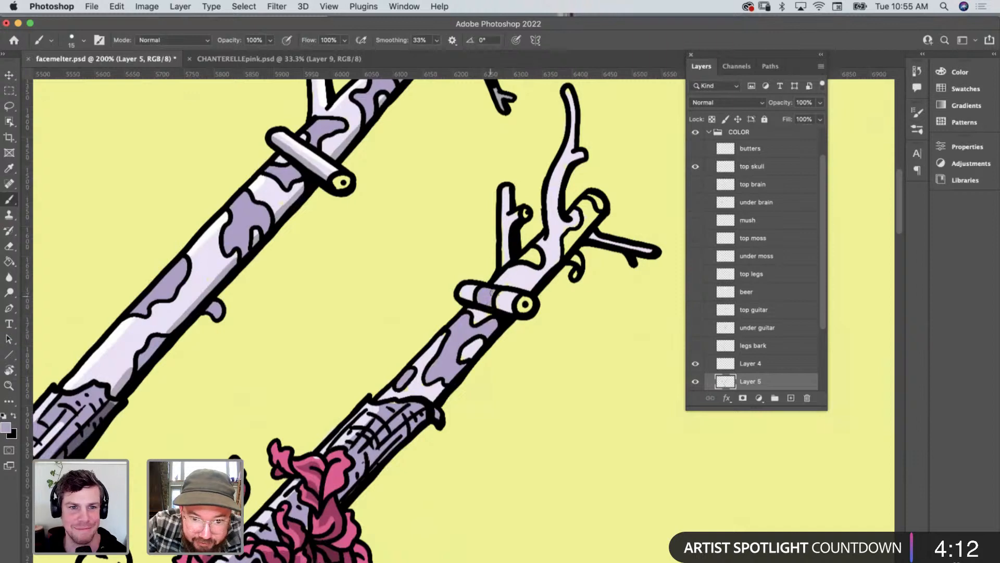
Fill the second neck's bark patches above its peg and the small curled twig with darker lavender, and the neck's tip with pale lavender.
{"action": "left_click_drag", "start_coordinate": [526, 257], "coordinate": [536, 257]}
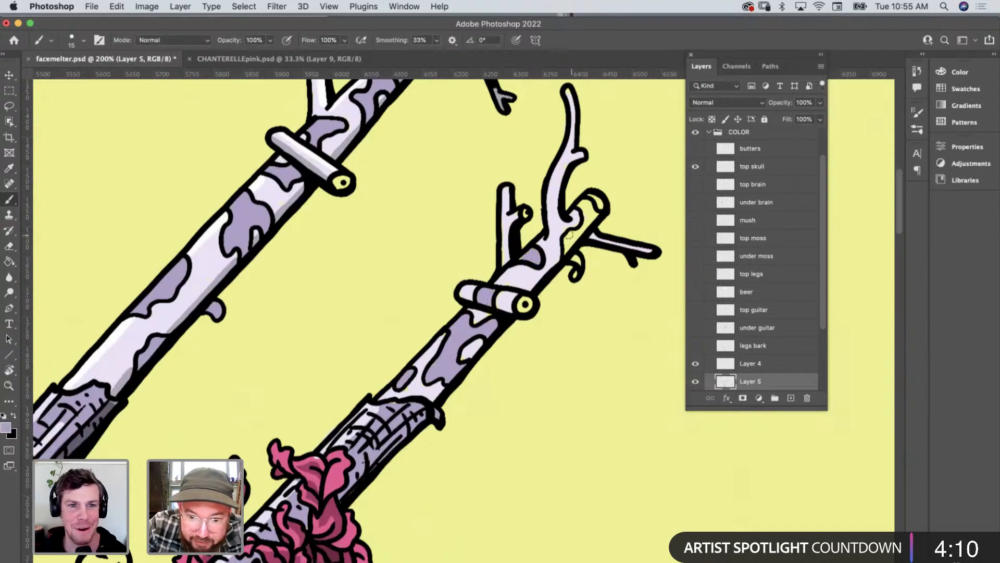
{"action": "mouse_move", "coordinate": [578, 231]}
{"action": "left_mouse_down"}
{"action": "mouse_move", "coordinate": [586, 210]}
{"action": "mouse_move", "coordinate": [592, 221]}
{"action": "left_mouse_up"}
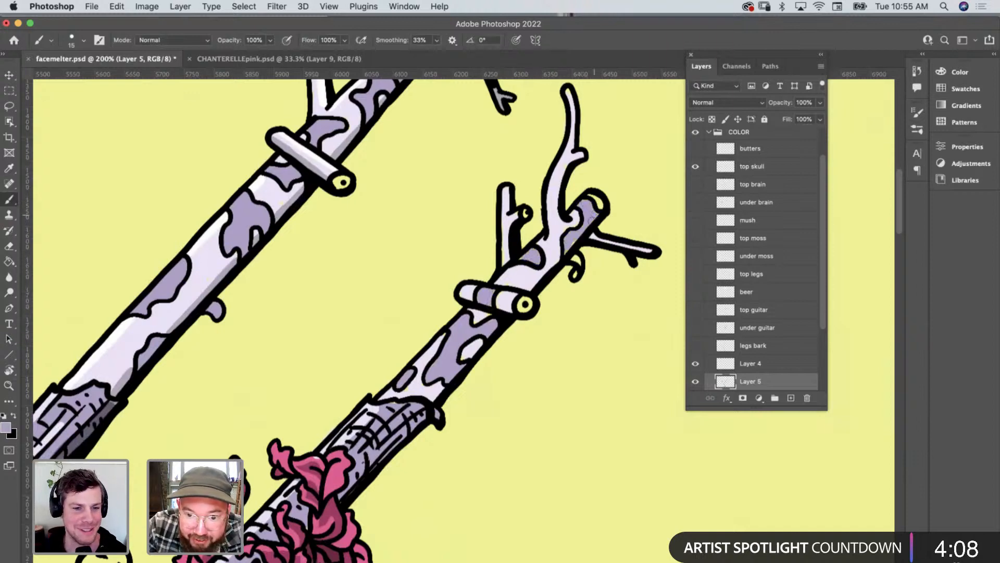
{"action": "left_click", "coordinate": [559, 242], "text": "alt"}
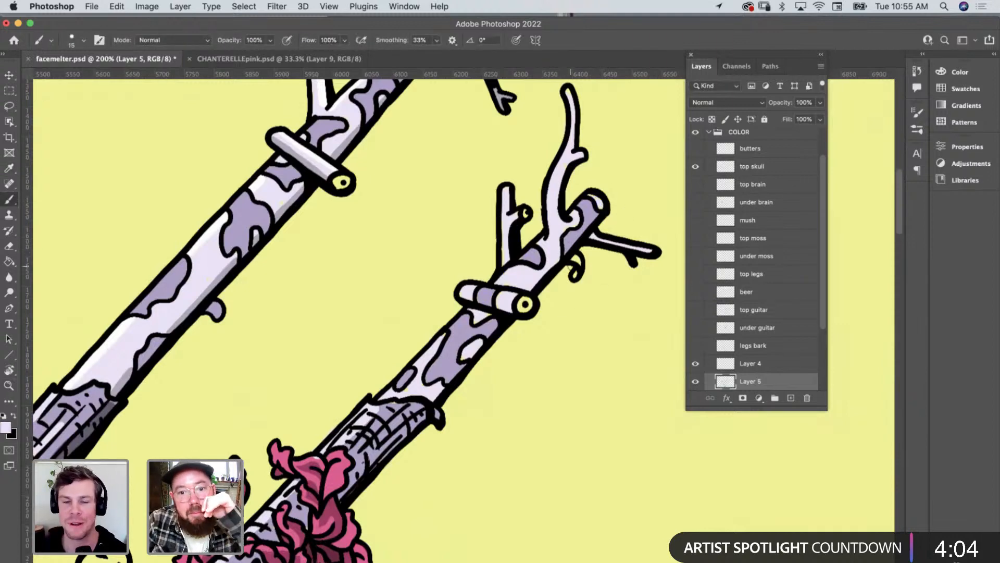
{"action": "left_click", "coordinate": [532, 245], "text": "alt"}
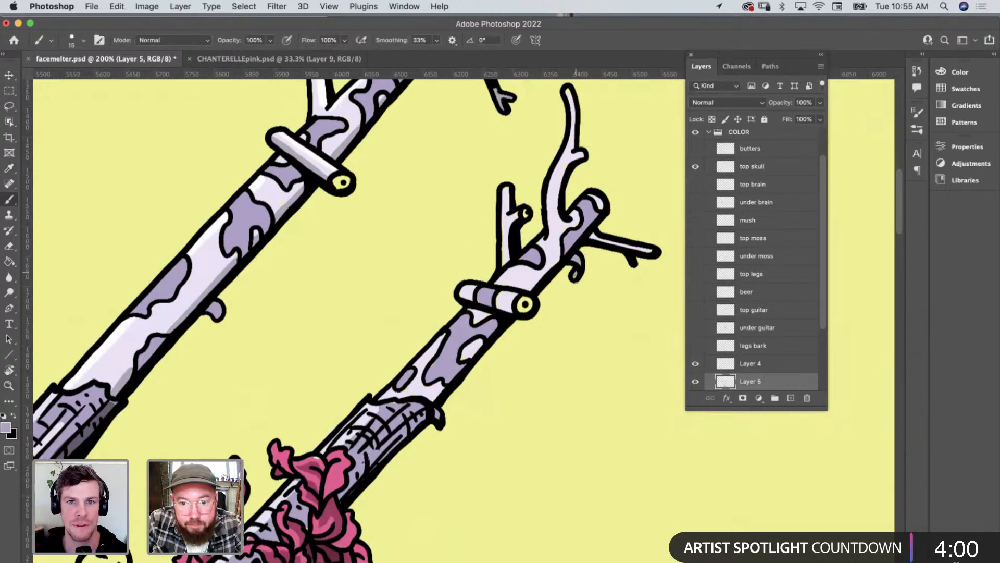
Sample the first neck's grey-lavender shading and shade the second neck's lower shaft edge, its tall curved branch and the long side branch.
{"action": "key", "text": "i"}
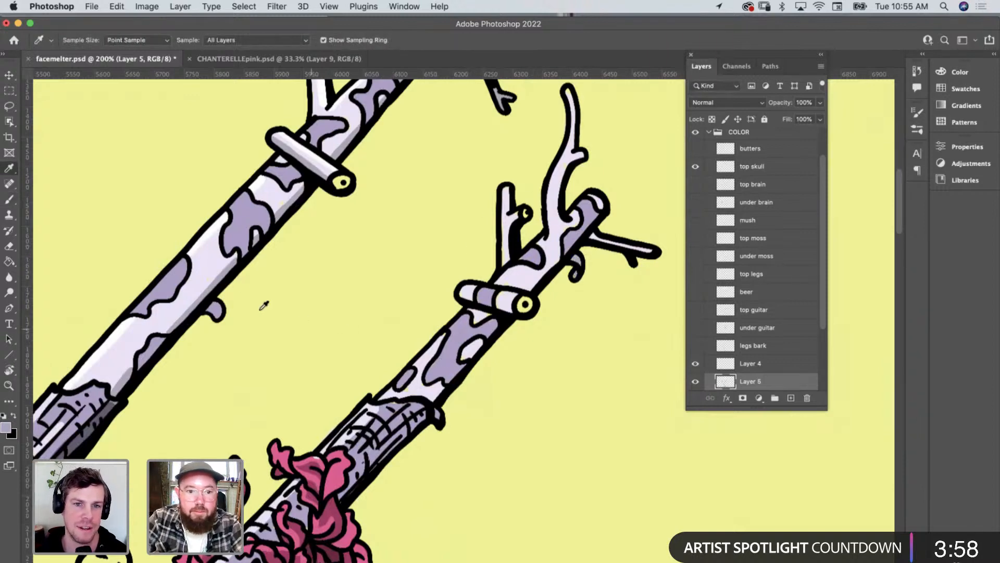
{"action": "left_click", "coordinate": [231, 263]}
{"action": "key", "text": "b"}
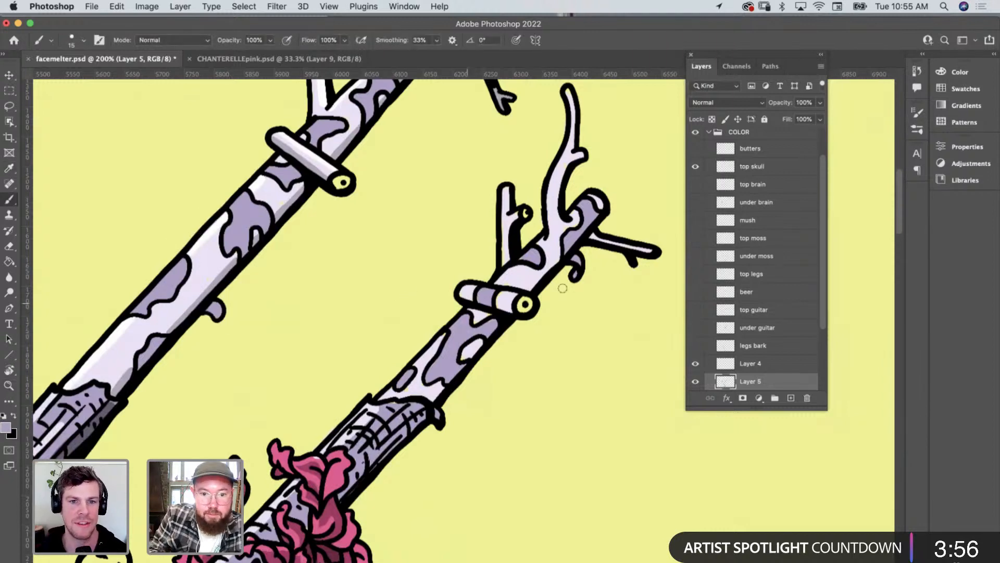
{"action": "left_click_drag", "start_coordinate": [553, 265], "coordinate": [532, 286]}
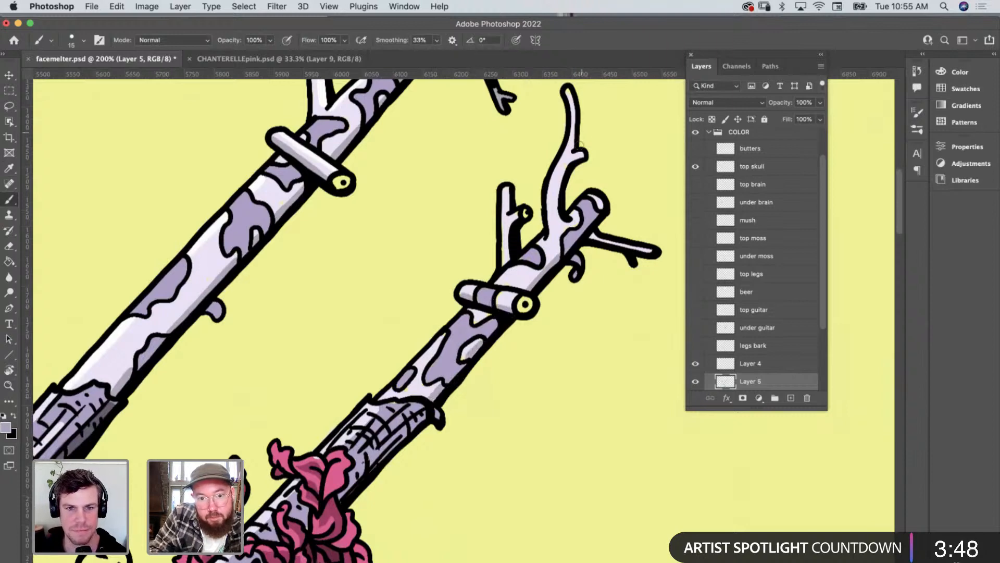
{"action": "mouse_move", "coordinate": [579, 155]}
{"action": "left_mouse_down"}
{"action": "mouse_move", "coordinate": [560, 182]}
{"action": "mouse_move", "coordinate": [562, 223]}
{"action": "mouse_move", "coordinate": [625, 247]}
{"action": "left_mouse_up"}
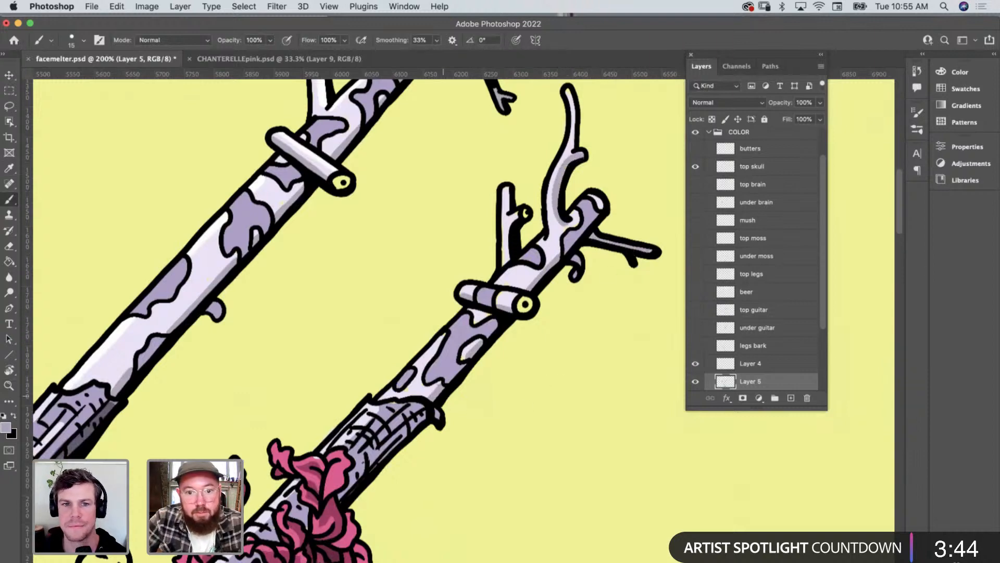
Sample white from the first neck's highlight and paint highlights on the second neck's upper shaft edge and the short forked branch above its peg.
{"action": "key", "text": "i"}
{"action": "left_click", "coordinate": [211, 230]}
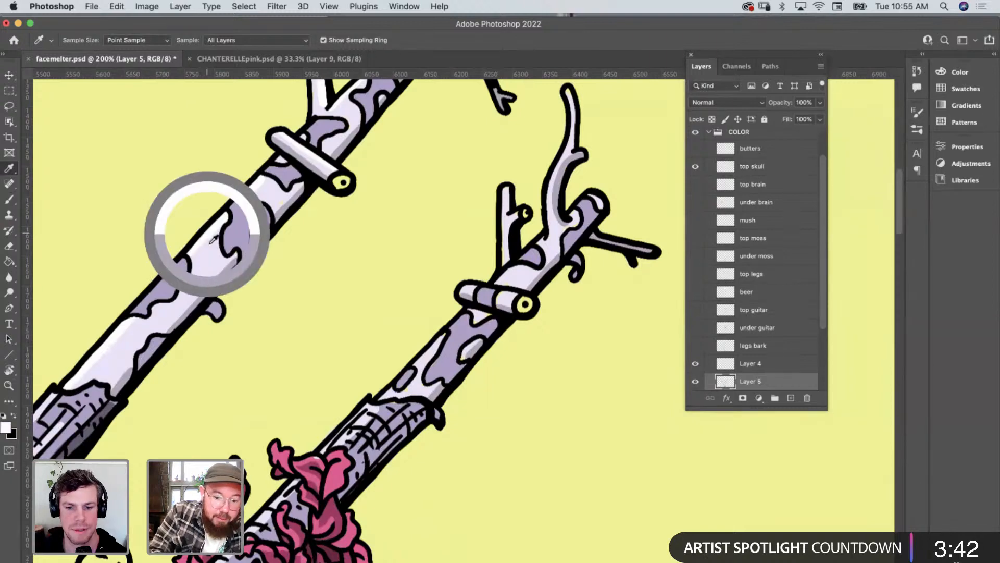
{"action": "key", "text": "b"}
{"action": "mouse_move", "coordinate": [519, 267]}
{"action": "left_mouse_down"}
{"action": "mouse_move", "coordinate": [463, 291]}
{"action": "mouse_move", "coordinate": [504, 291]}
{"action": "left_mouse_up"}
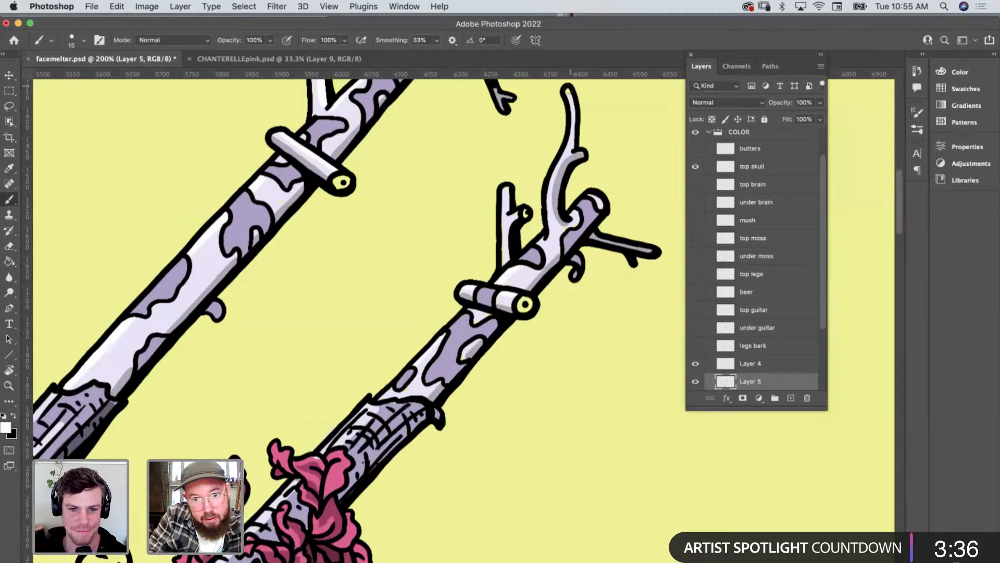
{"action": "left_click_drag", "start_coordinate": [506, 206], "coordinate": [507, 272]}
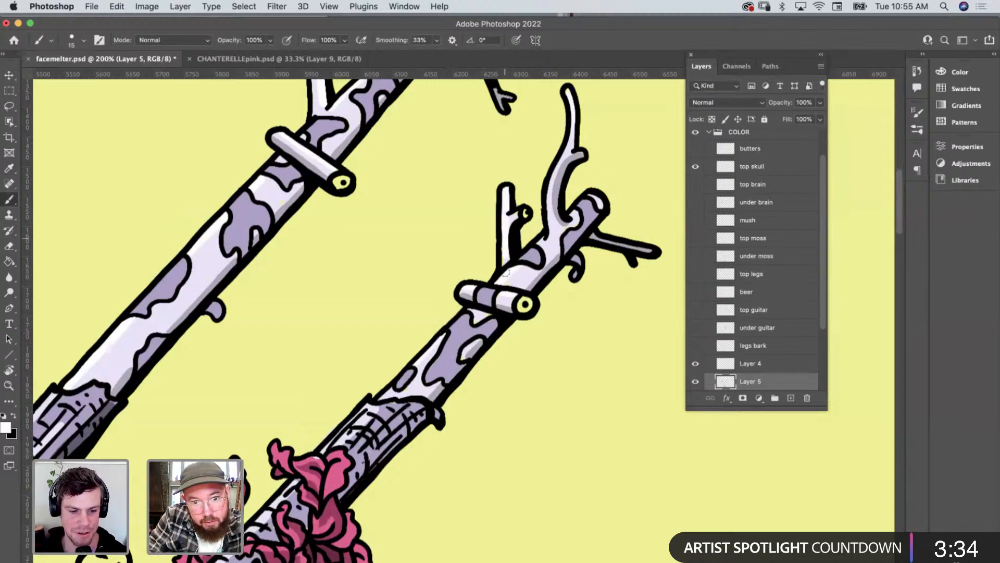
Sample the dark purple-grey from the shadow on the guitar's neck as the brush colour.
{"action": "left_click", "coordinate": [372, 312], "text": "alt"}
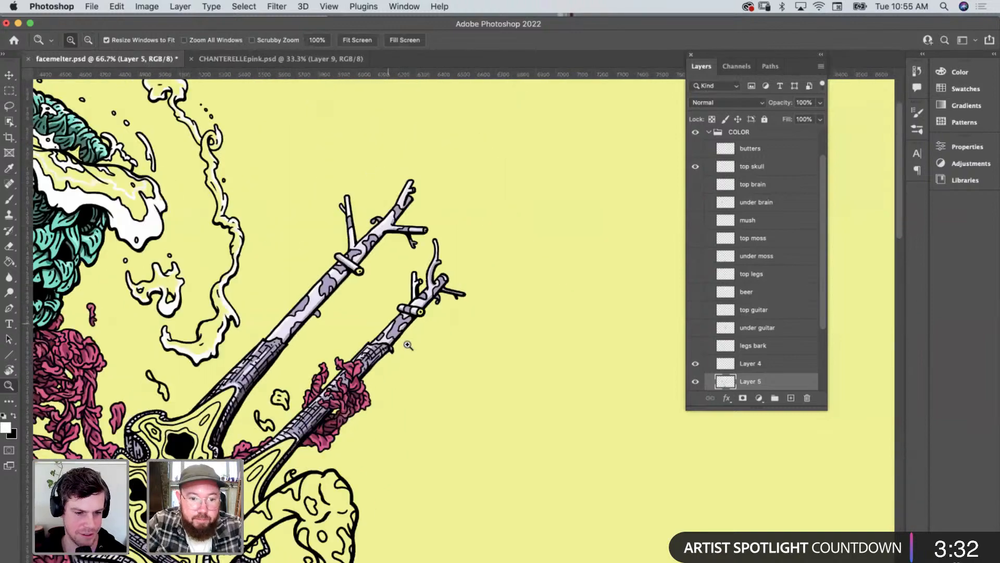
{"action": "left_click", "coordinate": [417, 356]}
{"action": "scroll", "coordinate": [416, 357], "scroll_direction": "right", "scroll_amount": 5}
{"action": "scroll", "coordinate": [417, 357], "scroll_direction": "down", "scroll_amount": 3}
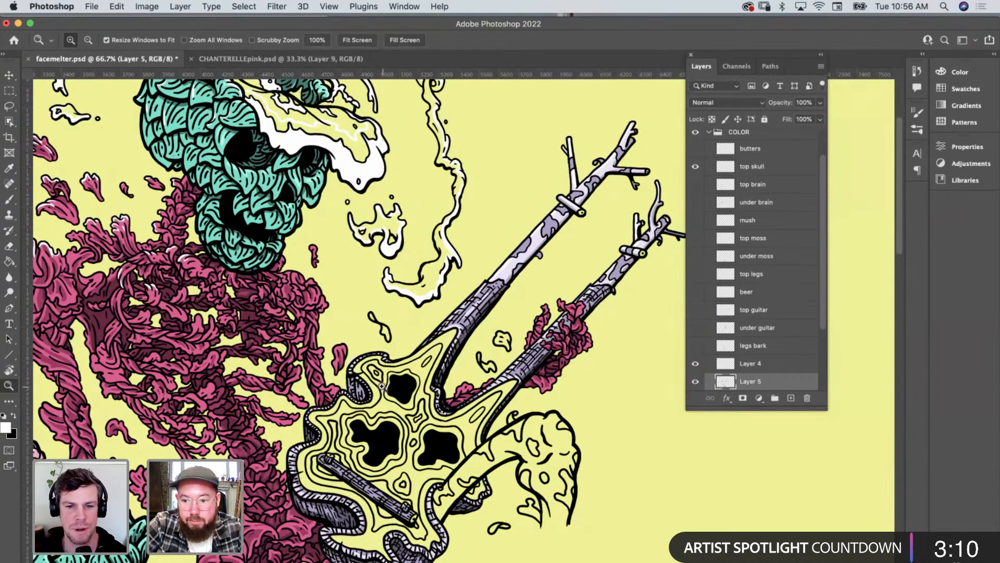
{"action": "left_click", "coordinate": [381, 383]}
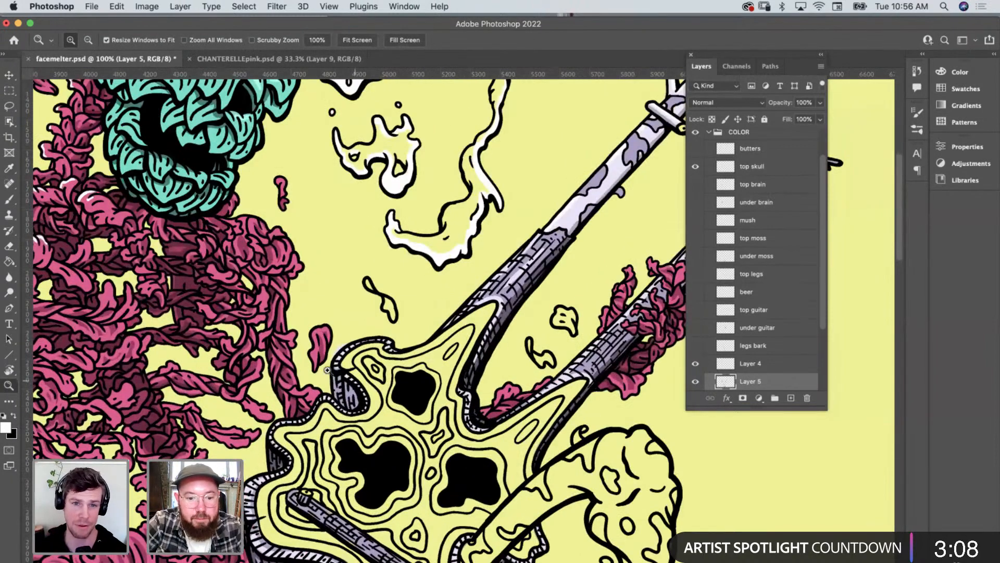
{"action": "key", "text": "e"}
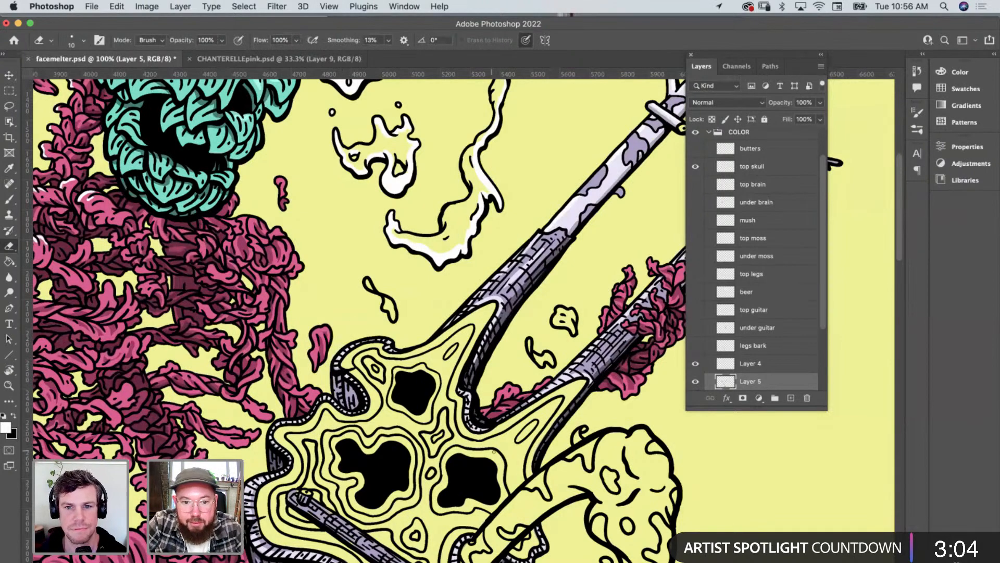
{"action": "key", "text": "i"}
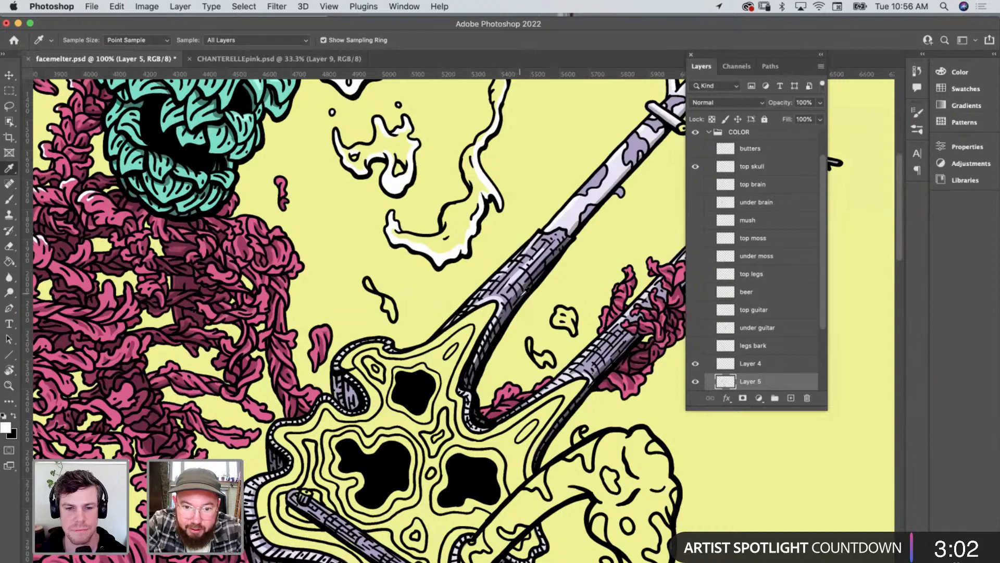
{"action": "left_click", "coordinate": [512, 315]}
{"action": "key", "text": "b"}
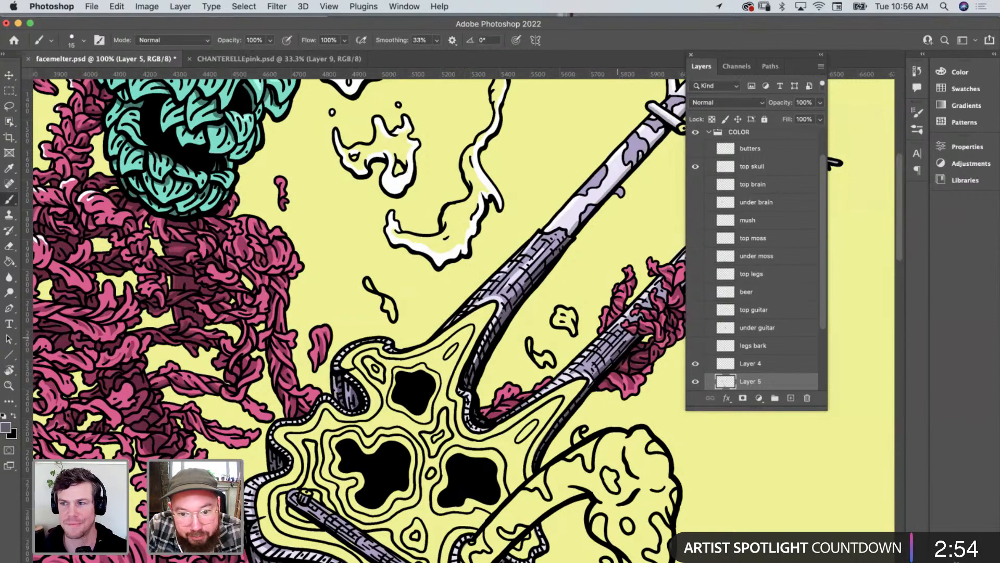
Sample the medium purple from the guitar's upper neck and paint the body's outer band around the topmost cavity and between the necks.
{"action": "scroll", "coordinate": [583, 256], "scroll_direction": "down", "scroll_amount": 5}
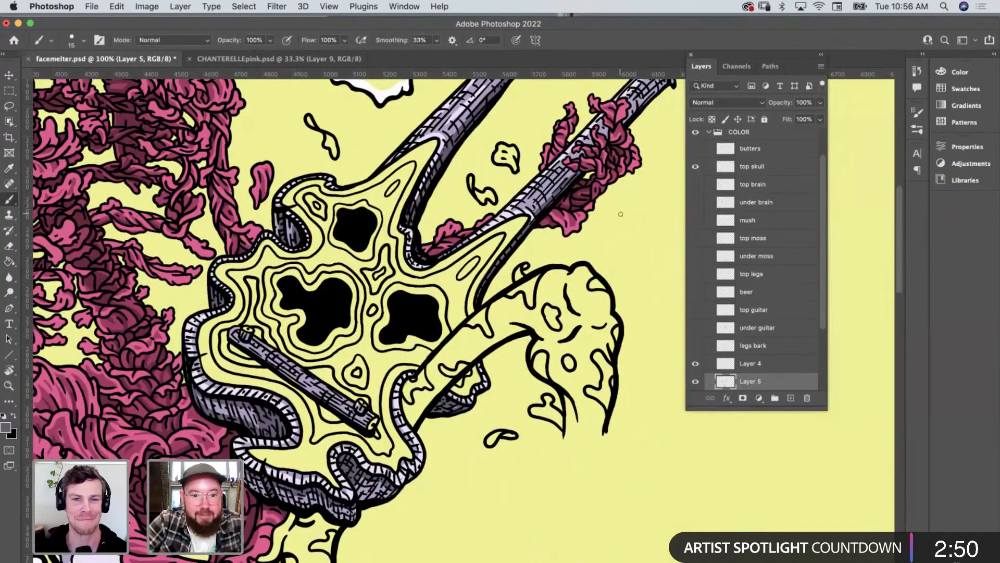
{"action": "key", "text": "i"}
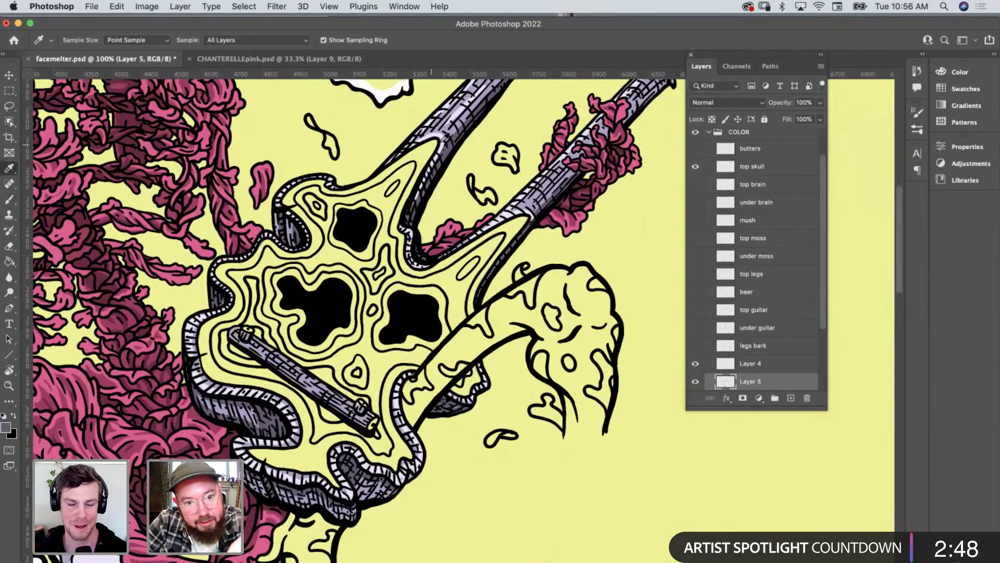
{"action": "left_click", "coordinate": [448, 127]}
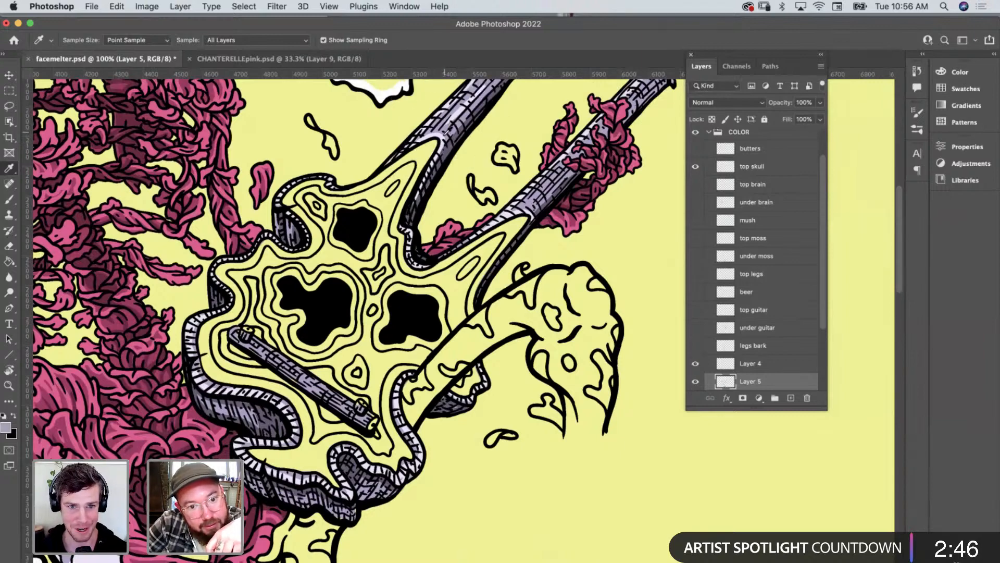
{"action": "key", "text": "b"}
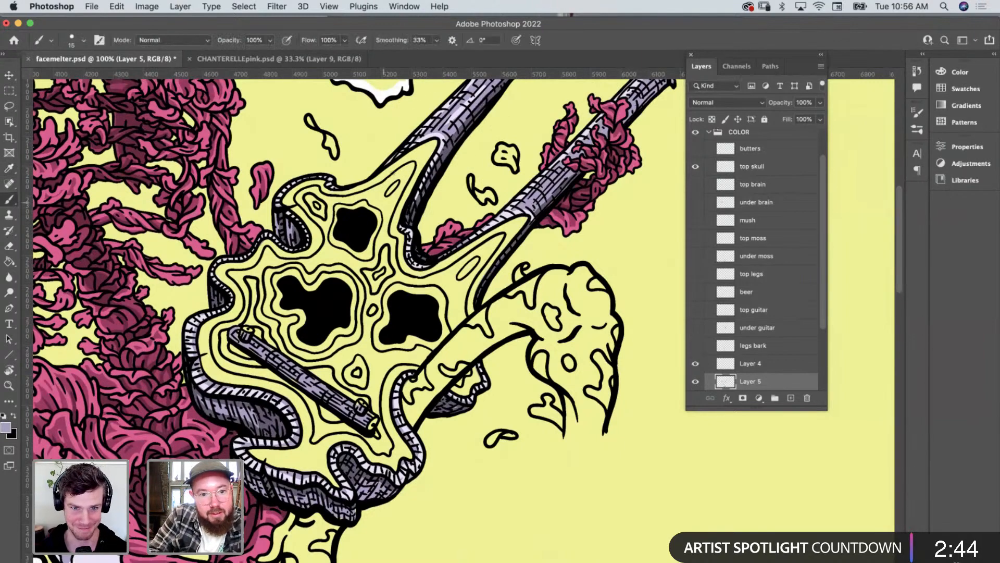
{"action": "left_click_drag", "start_coordinate": [410, 168], "coordinate": [383, 237]}
{"action": "mouse_move", "coordinate": [404, 180]}
{"action": "left_mouse_down"}
{"action": "mouse_move", "coordinate": [414, 163]}
{"action": "mouse_move", "coordinate": [381, 188]}
{"action": "mouse_move", "coordinate": [403, 177]}
{"action": "mouse_move", "coordinate": [393, 195]}
{"action": "left_mouse_up"}
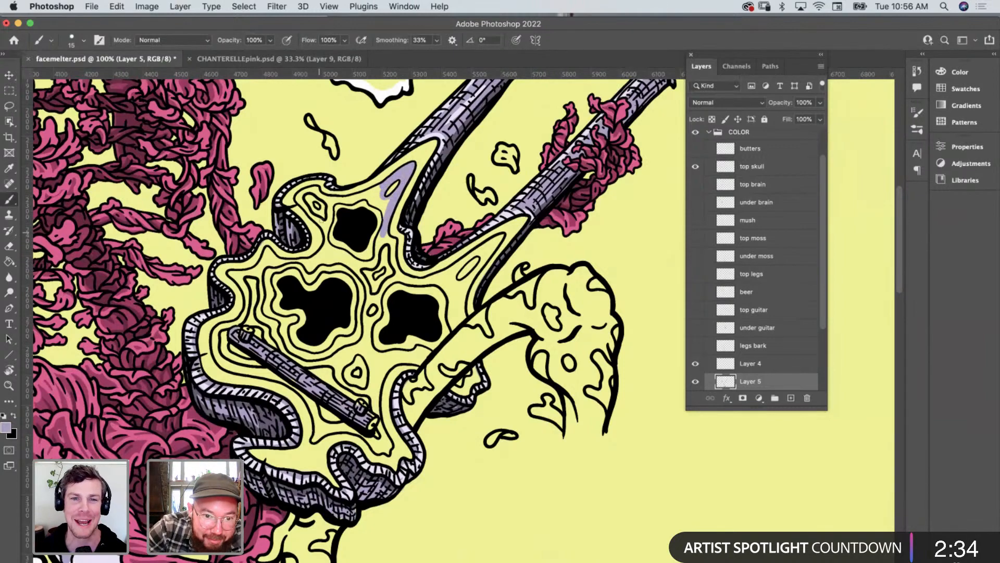
{"action": "mouse_move", "coordinate": [337, 199]}
{"action": "left_mouse_down"}
{"action": "mouse_move", "coordinate": [387, 208]}
{"action": "mouse_move", "coordinate": [380, 189]}
{"action": "mouse_move", "coordinate": [343, 199]}
{"action": "mouse_move", "coordinate": [392, 201]}
{"action": "mouse_move", "coordinate": [376, 193]}
{"action": "mouse_move", "coordinate": [382, 187]}
{"action": "mouse_move", "coordinate": [343, 199]}
{"action": "mouse_move", "coordinate": [309, 190]}
{"action": "mouse_move", "coordinate": [298, 202]}
{"action": "mouse_move", "coordinate": [315, 189]}
{"action": "mouse_move", "coordinate": [332, 202]}
{"action": "mouse_move", "coordinate": [331, 216]}
{"action": "mouse_move", "coordinate": [336, 201]}
{"action": "mouse_move", "coordinate": [326, 220]}
{"action": "mouse_move", "coordinate": [318, 215]}
{"action": "mouse_move", "coordinate": [325, 227]}
{"action": "mouse_move", "coordinate": [456, 324]}
{"action": "mouse_move", "coordinate": [420, 308]}
{"action": "mouse_move", "coordinate": [385, 239]}
{"action": "mouse_move", "coordinate": [395, 242]}
{"action": "mouse_move", "coordinate": [383, 242]}
{"action": "mouse_move", "coordinate": [390, 257]}
{"action": "mouse_move", "coordinate": [439, 276]}
{"action": "mouse_move", "coordinate": [500, 235]}
{"action": "mouse_move", "coordinate": [480, 252]}
{"action": "left_mouse_up"}
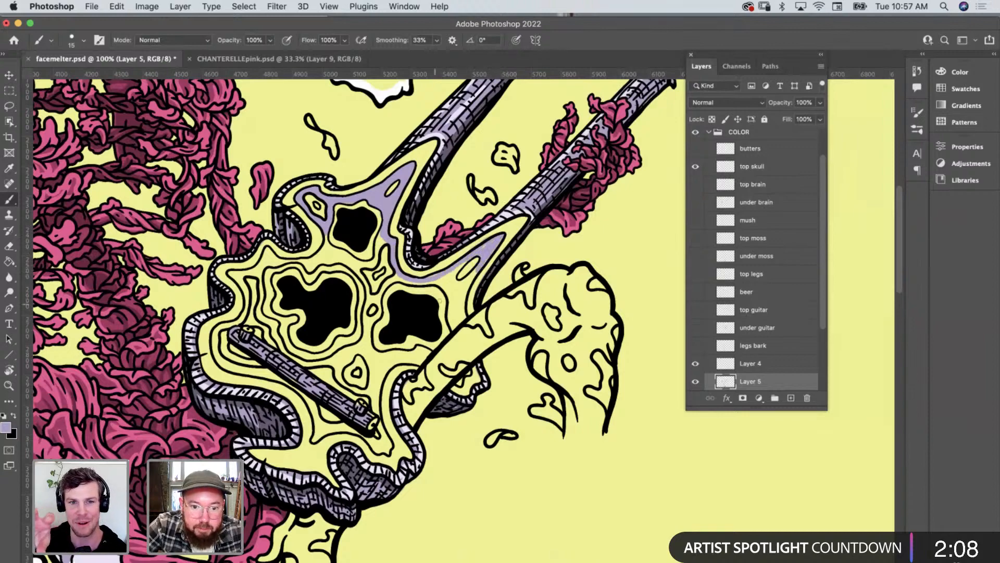
Paint and bucket-fill the purple band around the guitar body's right-hand cavity and along the underside of the diagonal plank.
{"action": "mouse_move", "coordinate": [451, 320]}
{"action": "left_mouse_down"}
{"action": "mouse_move", "coordinate": [436, 275]}
{"action": "mouse_move", "coordinate": [456, 331]}
{"action": "mouse_move", "coordinate": [470, 275]}
{"action": "mouse_move", "coordinate": [445, 282]}
{"action": "mouse_move", "coordinate": [459, 310]}
{"action": "mouse_move", "coordinate": [459, 290]}
{"action": "mouse_move", "coordinate": [475, 331]}
{"action": "mouse_move", "coordinate": [464, 332]}
{"action": "mouse_move", "coordinate": [436, 292]}
{"action": "mouse_move", "coordinate": [406, 276]}
{"action": "mouse_move", "coordinate": [383, 292]}
{"action": "left_mouse_up"}
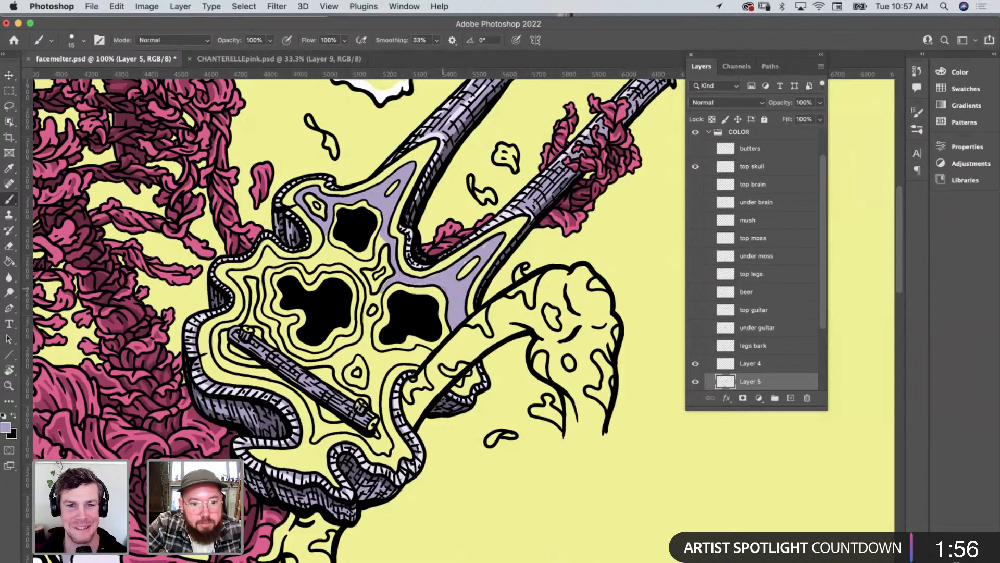
{"action": "scroll", "coordinate": [441, 290], "scroll_direction": "down", "scroll_amount": 5}
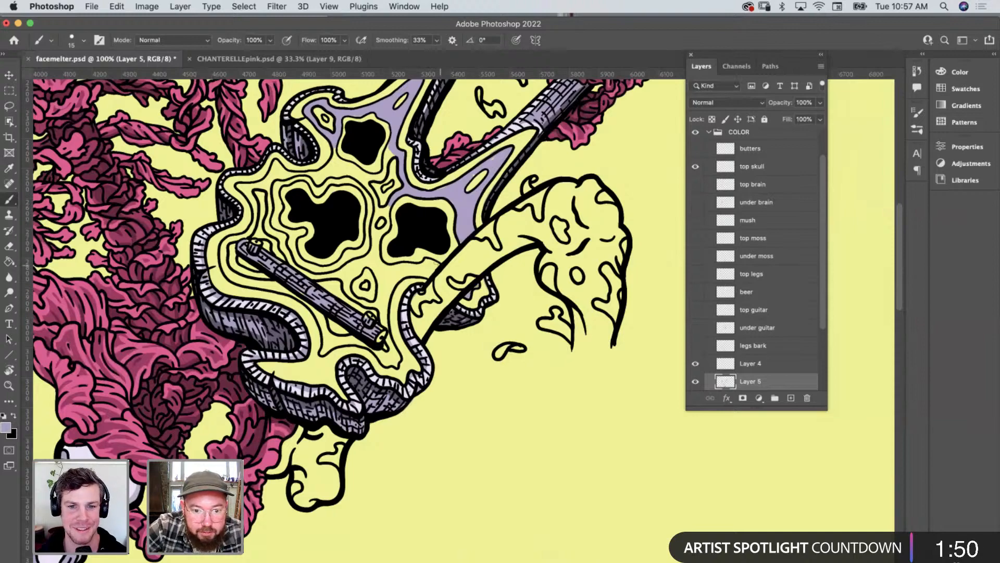
{"action": "mouse_move", "coordinate": [439, 262]}
{"action": "left_mouse_down"}
{"action": "mouse_move", "coordinate": [383, 268]}
{"action": "mouse_move", "coordinate": [391, 205]}
{"action": "left_mouse_up"}
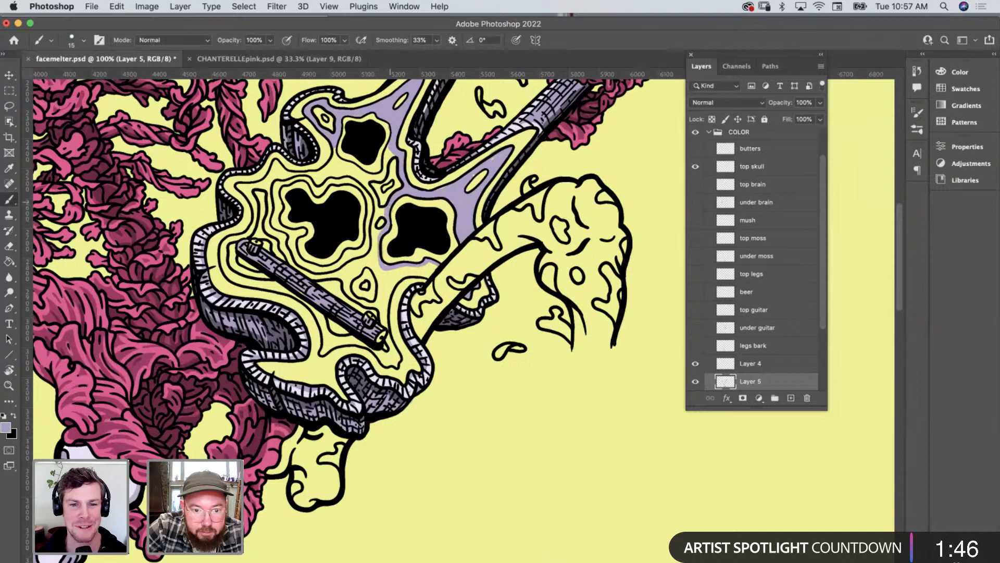
{"action": "mouse_move", "coordinate": [385, 265]}
{"action": "left_mouse_down"}
{"action": "mouse_move", "coordinate": [384, 322]}
{"action": "mouse_move", "coordinate": [395, 281]}
{"action": "mouse_move", "coordinate": [417, 274]}
{"action": "mouse_move", "coordinate": [379, 274]}
{"action": "mouse_move", "coordinate": [375, 241]}
{"action": "left_mouse_up"}
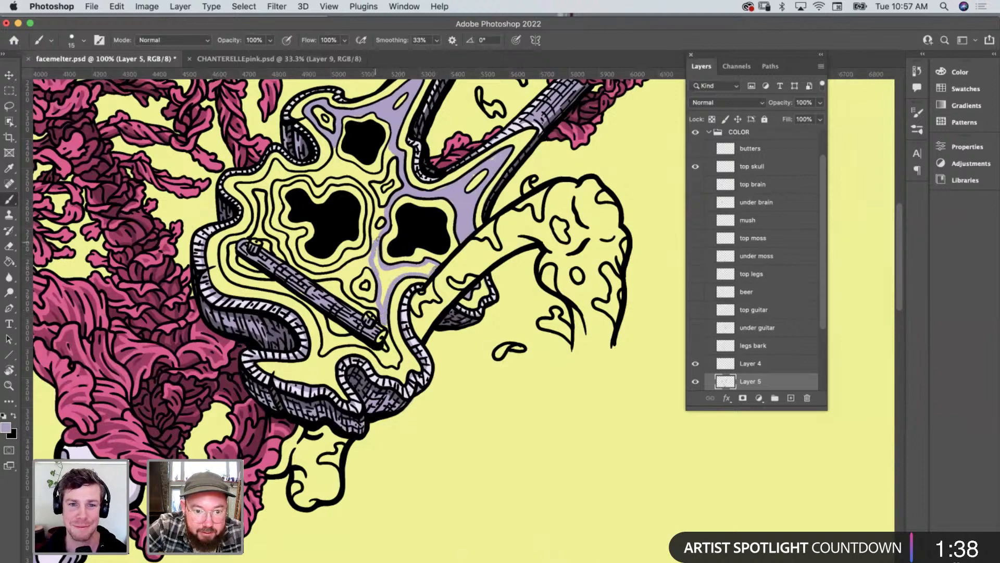
{"action": "key", "text": "g"}
{"action": "left_click", "coordinate": [392, 284]}
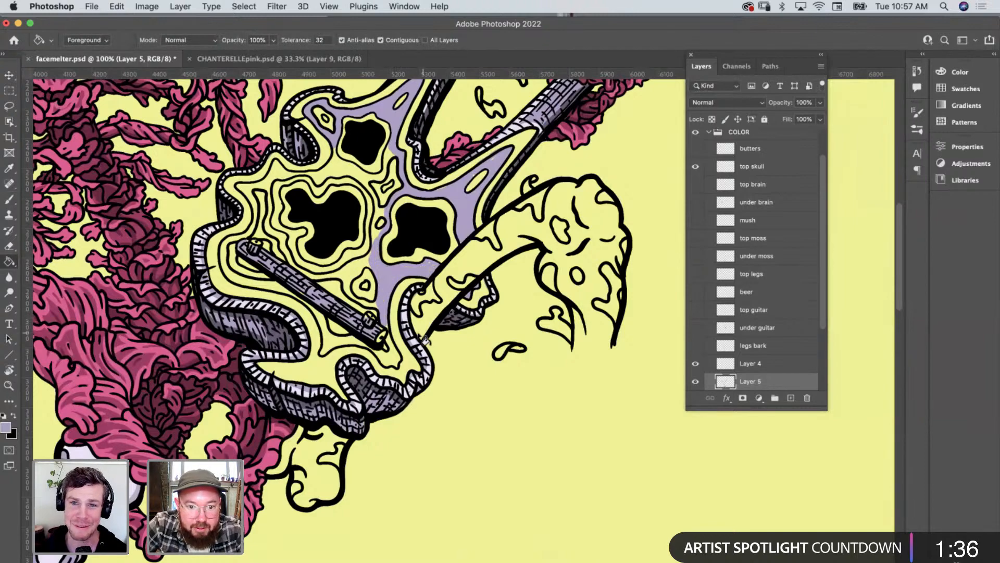
{"action": "key", "text": "b"}
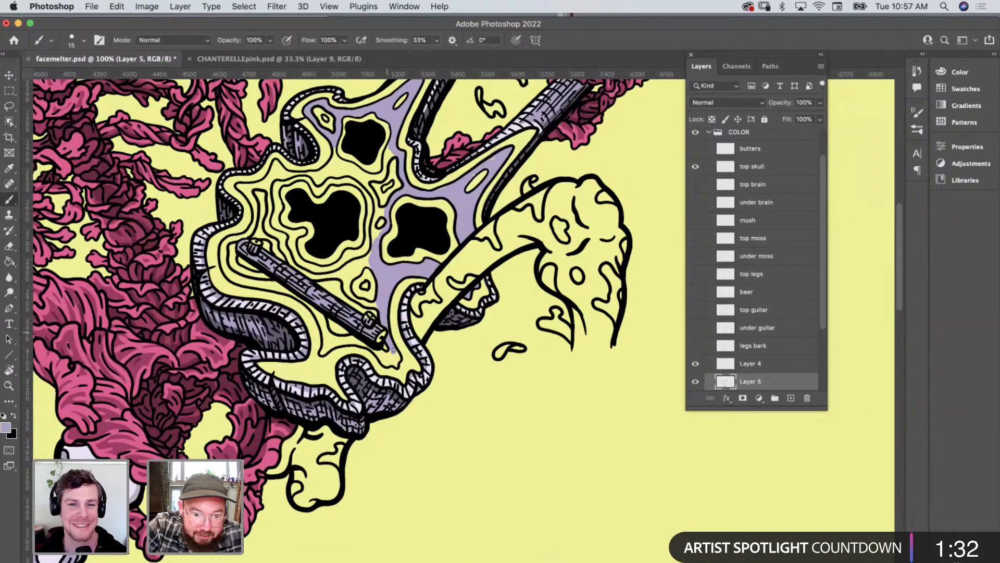
{"action": "mouse_move", "coordinate": [390, 353]}
{"action": "left_mouse_down"}
{"action": "mouse_move", "coordinate": [332, 339]}
{"action": "mouse_move", "coordinate": [325, 328]}
{"action": "mouse_move", "coordinate": [325, 350]}
{"action": "mouse_move", "coordinate": [340, 341]}
{"action": "mouse_move", "coordinate": [325, 340]}
{"action": "mouse_move", "coordinate": [320, 315]}
{"action": "mouse_move", "coordinate": [330, 340]}
{"action": "mouse_move", "coordinate": [285, 289]}
{"action": "mouse_move", "coordinate": [228, 275]}
{"action": "mouse_move", "coordinate": [236, 279]}
{"action": "mouse_move", "coordinate": [273, 289]}
{"action": "mouse_move", "coordinate": [225, 259]}
{"action": "left_mouse_up"}
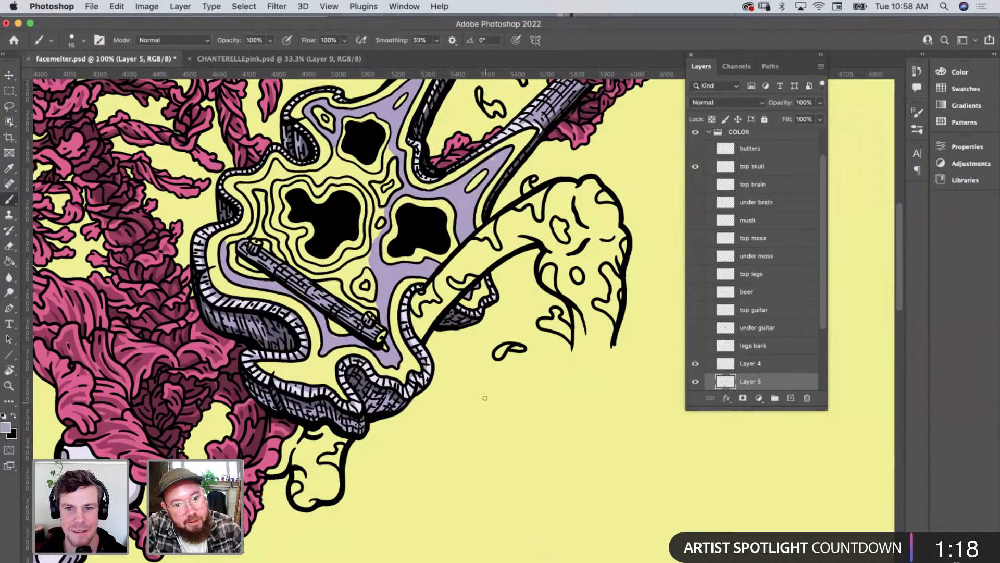
Sample the dark purple-grey from the body's lower rim and paint shading along the diagonal plank.
{"action": "key", "text": "i"}
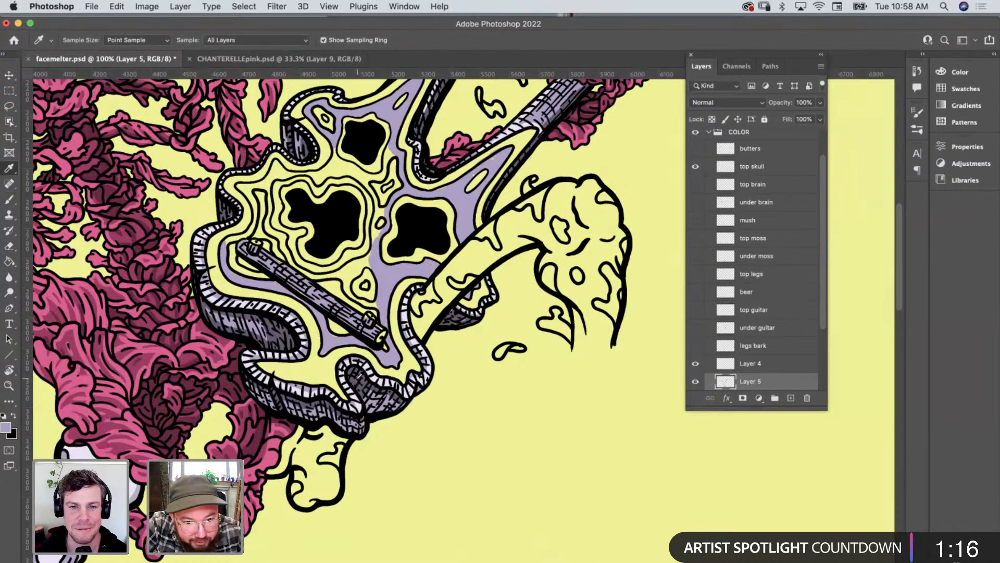
{"action": "left_click", "coordinate": [353, 380]}
{"action": "key", "text": "b"}
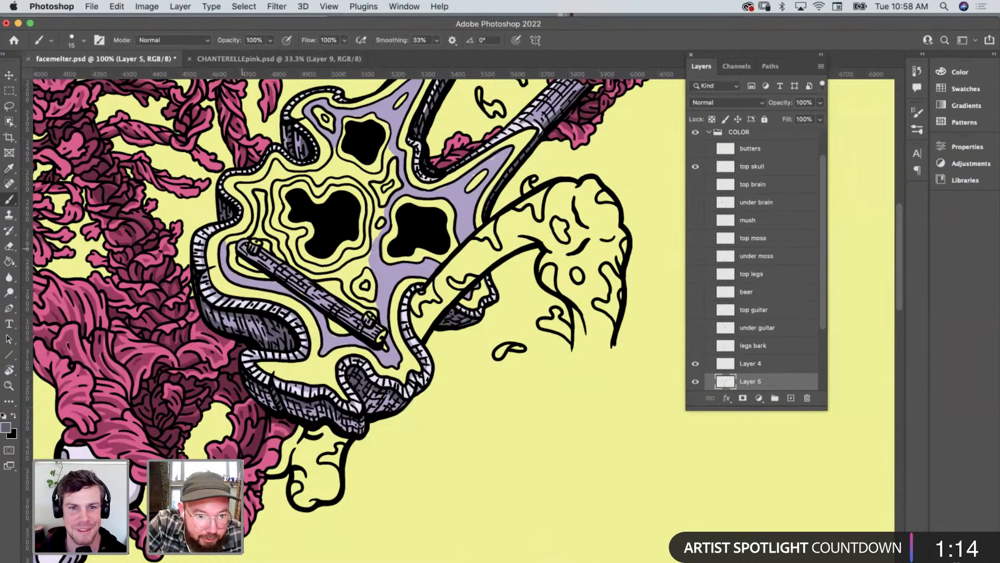
{"action": "left_click_drag", "start_coordinate": [290, 280], "coordinate": [352, 324]}
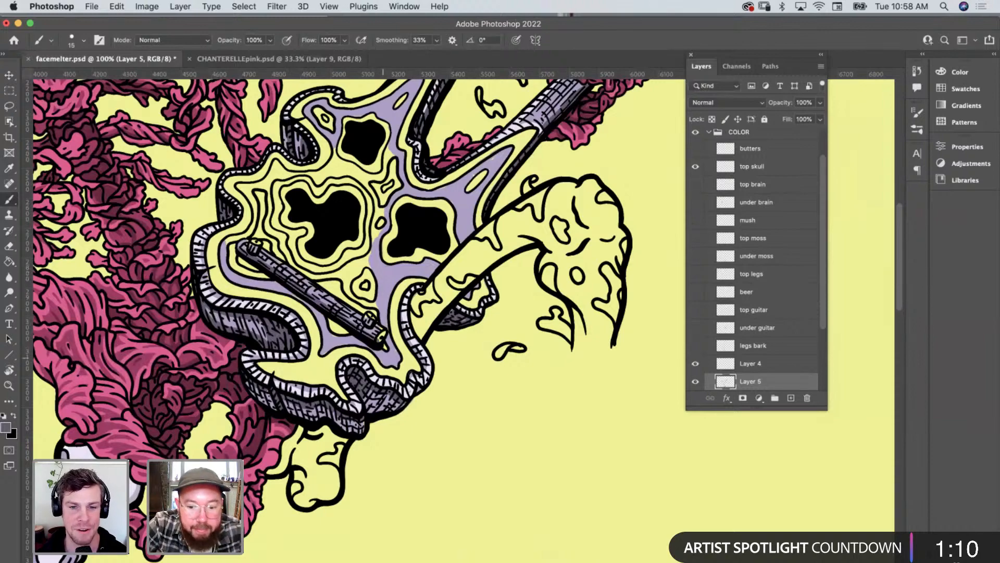
Sample the pale lavender from the body's rim and paint highlights along the upper side of the diagonal plank.
{"action": "key", "text": "i"}
{"action": "left_click", "coordinate": [376, 372]}
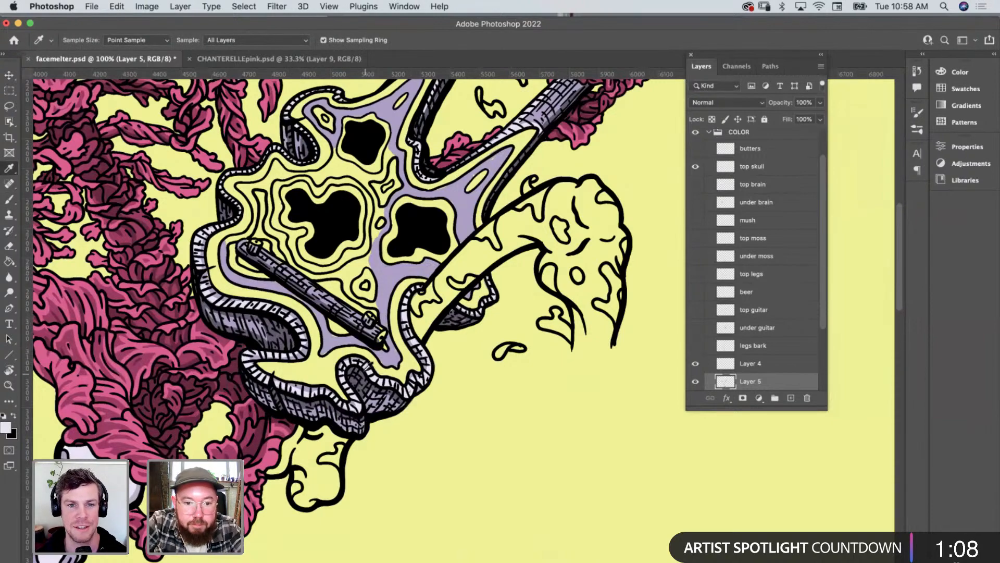
{"action": "key", "text": "b"}
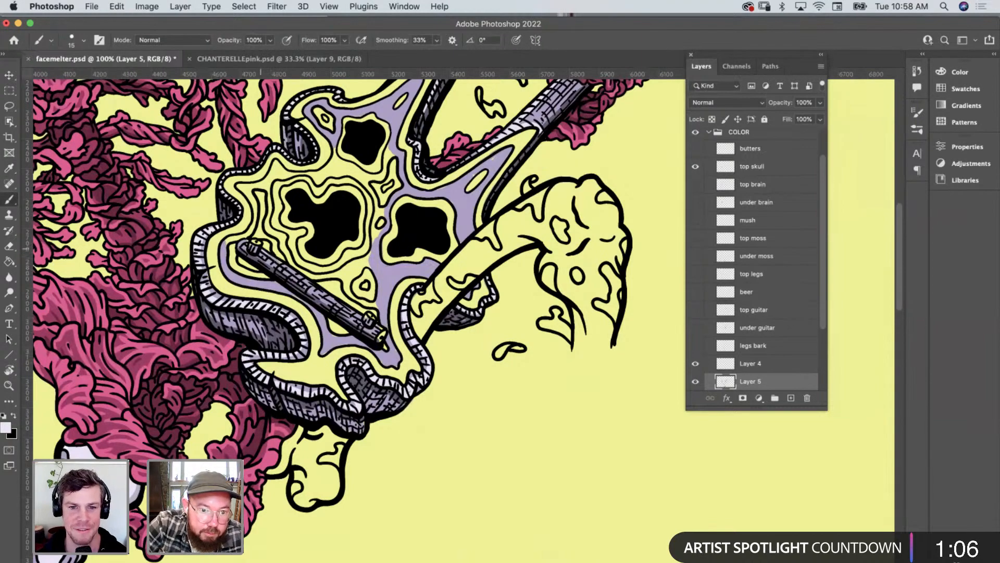
{"action": "left_click_drag", "start_coordinate": [290, 273], "coordinate": [373, 330]}
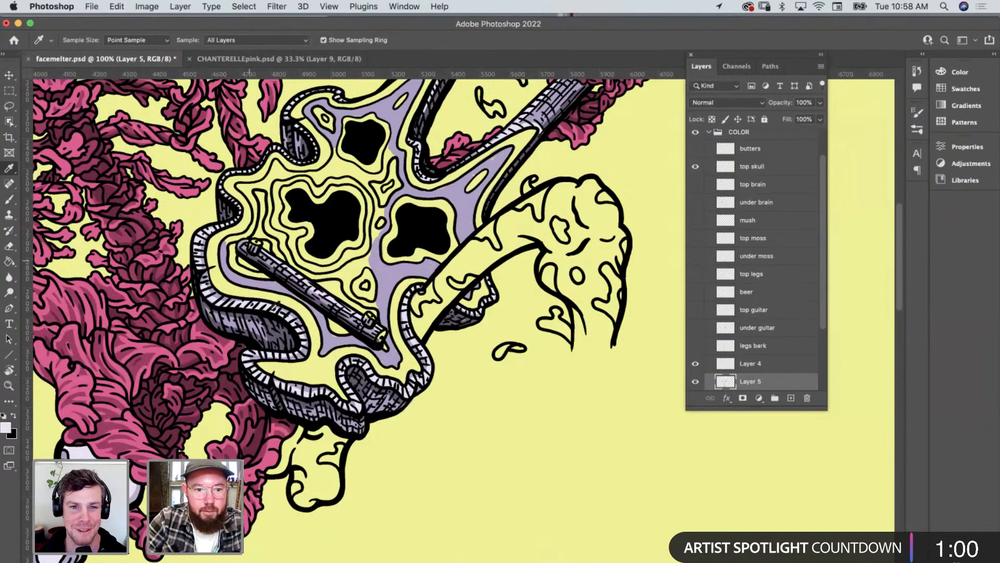
Sample the medium purple again and paint the body's band around the large left cavity and above the diagonal plank.
{"action": "left_click", "coordinate": [336, 337], "text": "alt"}
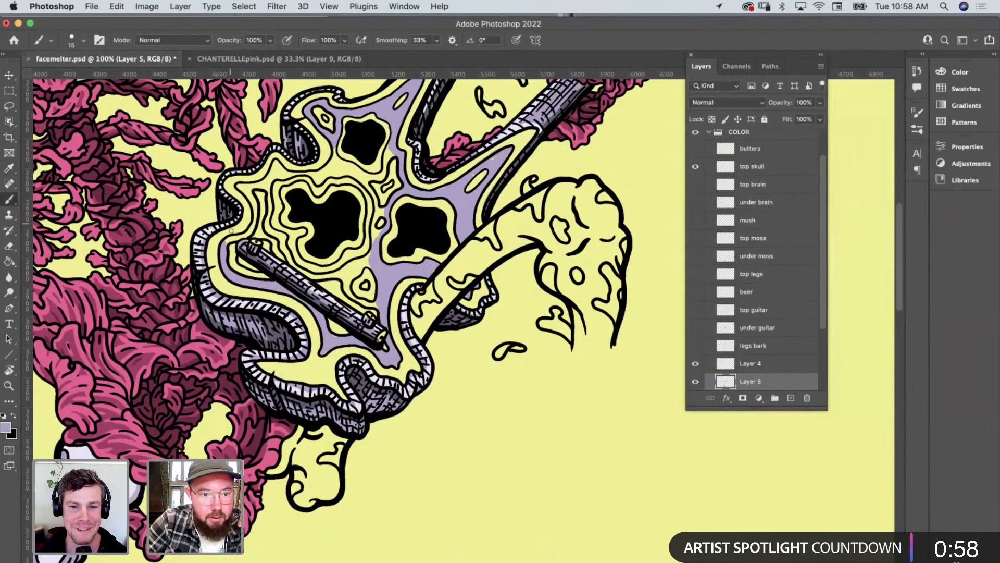
{"action": "mouse_move", "coordinate": [225, 243]}
{"action": "left_mouse_down"}
{"action": "mouse_move", "coordinate": [233, 236]}
{"action": "mouse_move", "coordinate": [257, 227]}
{"action": "mouse_move", "coordinate": [249, 232]}
{"action": "mouse_move", "coordinate": [255, 189]}
{"action": "mouse_move", "coordinate": [238, 188]}
{"action": "mouse_move", "coordinate": [266, 188]}
{"action": "mouse_move", "coordinate": [250, 188]}
{"action": "mouse_move", "coordinate": [270, 176]}
{"action": "mouse_move", "coordinate": [273, 194]}
{"action": "mouse_move", "coordinate": [273, 173]}
{"action": "mouse_move", "coordinate": [292, 170]}
{"action": "mouse_move", "coordinate": [279, 172]}
{"action": "mouse_move", "coordinate": [366, 180]}
{"action": "mouse_move", "coordinate": [337, 157]}
{"action": "mouse_move", "coordinate": [318, 175]}
{"action": "mouse_move", "coordinate": [344, 164]}
{"action": "mouse_move", "coordinate": [357, 172]}
{"action": "mouse_move", "coordinate": [331, 171]}
{"action": "mouse_move", "coordinate": [383, 176]}
{"action": "mouse_move", "coordinate": [392, 147]}
{"action": "mouse_move", "coordinate": [366, 183]}
{"action": "mouse_move", "coordinate": [377, 238]}
{"action": "mouse_move", "coordinate": [373, 207]}
{"action": "mouse_move", "coordinate": [368, 227]}
{"action": "left_mouse_up"}
{"action": "left_click", "coordinate": [270, 227]}
{"action": "key", "text": "e"}
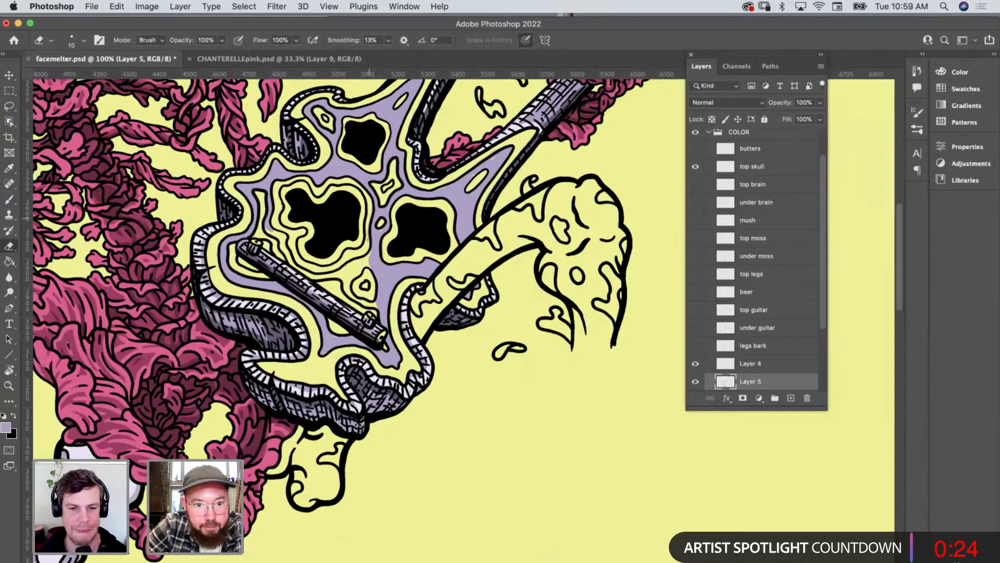
{"action": "key", "text": "b"}
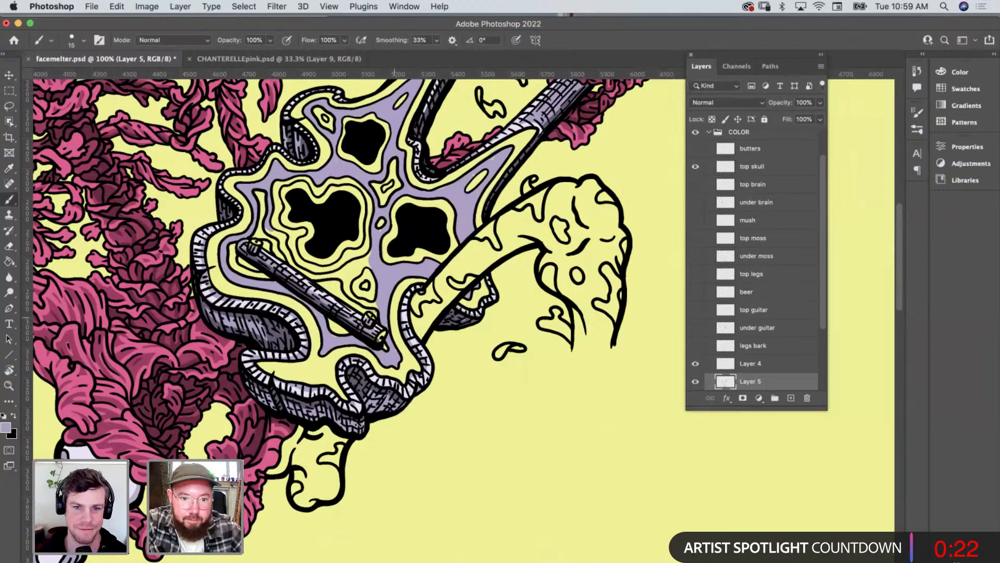
{"action": "mouse_move", "coordinate": [385, 301]}
{"action": "left_mouse_down"}
{"action": "mouse_move", "coordinate": [365, 303]}
{"action": "mouse_move", "coordinate": [347, 284]}
{"action": "left_mouse_up"}
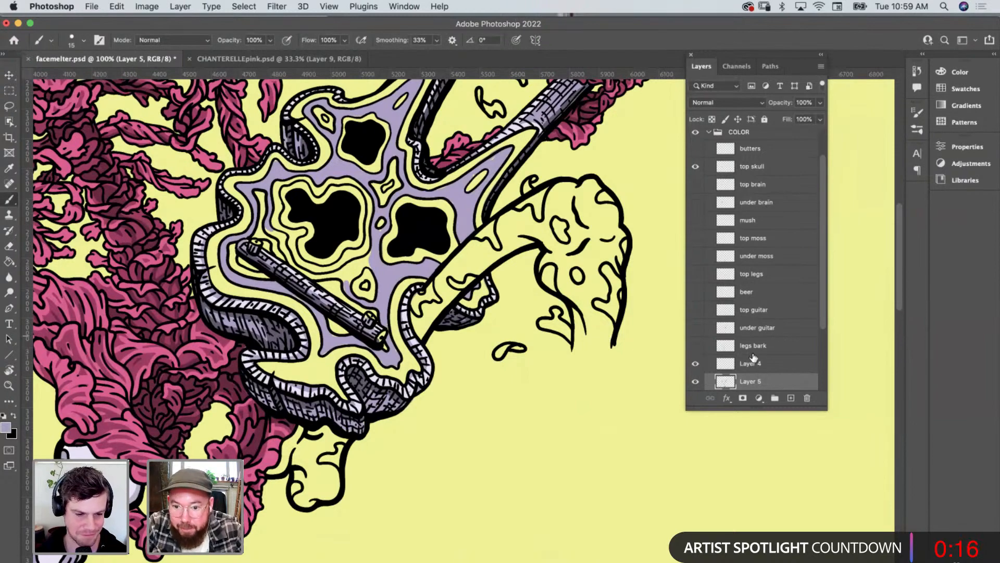
Hide Layer 5 and show all hidden layers in the COLOR group from legs bark up to butters.
{"action": "scroll", "coordinate": [702, 383], "scroll_direction": "down", "scroll_amount": 3}
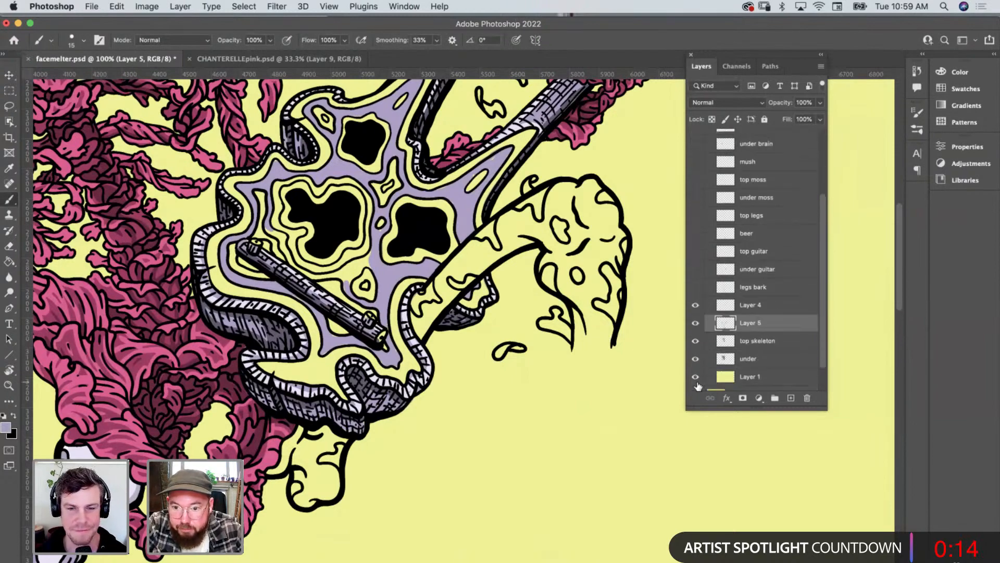
{"action": "left_click", "coordinate": [695, 324]}
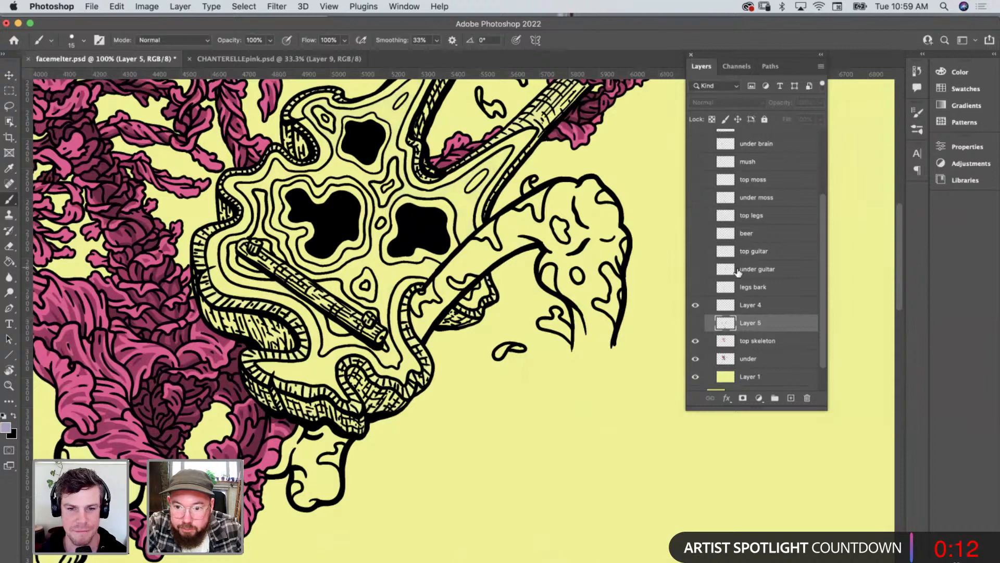
{"action": "left_click_drag", "start_coordinate": [695, 292], "coordinate": [696, 218]}
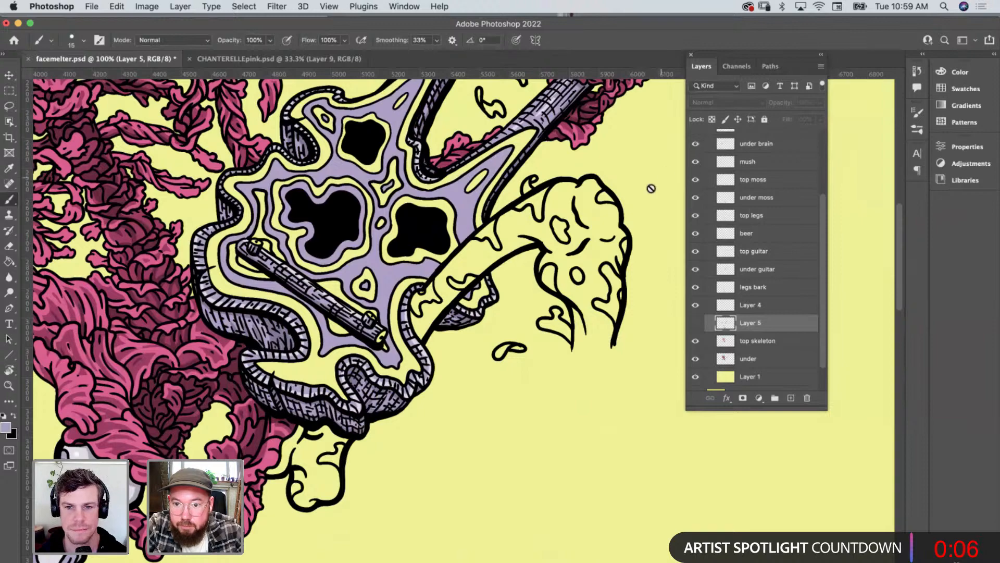
{"action": "scroll", "coordinate": [750, 190], "scroll_direction": "up", "scroll_amount": 3}
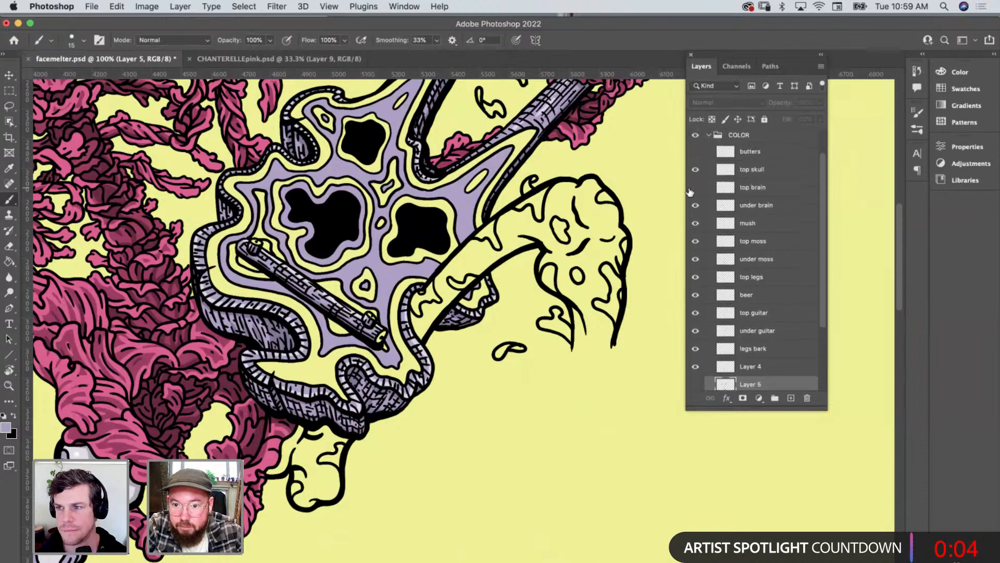
{"action": "left_click_drag", "start_coordinate": [697, 166], "coordinate": [695, 151]}
{"action": "scroll", "coordinate": [697, 156], "scroll_direction": "up", "scroll_amount": 2}
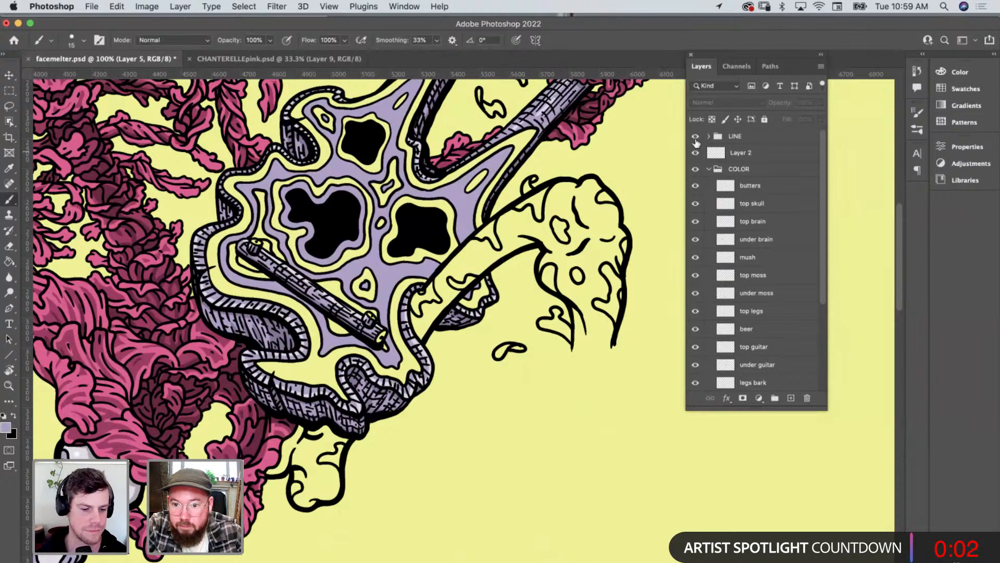
{"action": "scroll", "coordinate": [714, 253], "scroll_direction": "down", "scroll_amount": 5}
{"action": "scroll", "coordinate": [714, 252], "scroll_direction": "down", "scroll_amount": 1}
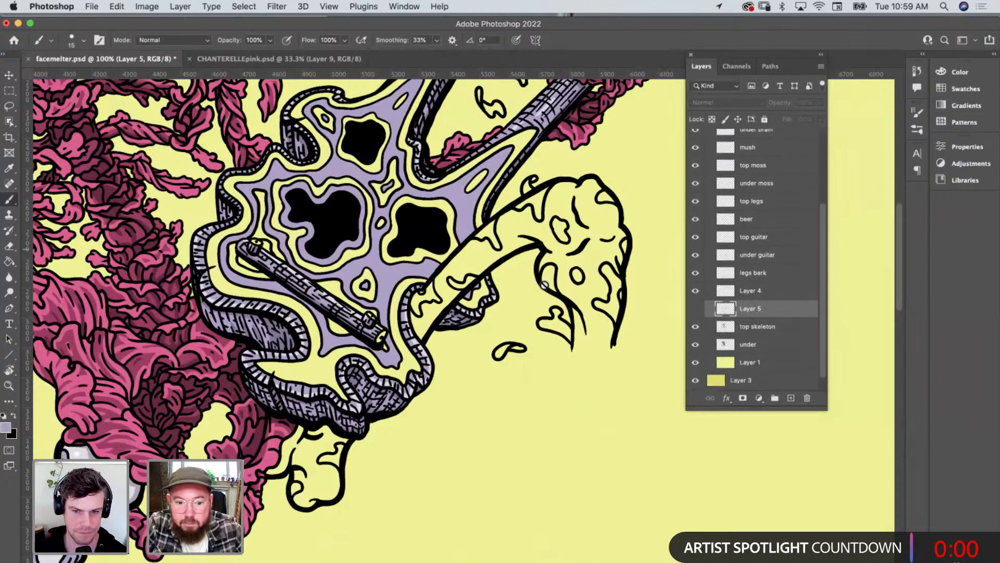
Examine the whole illustration with its colour layers shown, including the skull, ribcage and double-neck guitar.
{"action": "key", "text": "z"}
{"action": "left_click", "coordinate": [184, 307], "text": "alt"}
{"action": "left_click", "coordinate": [184, 308], "text": "alt"}
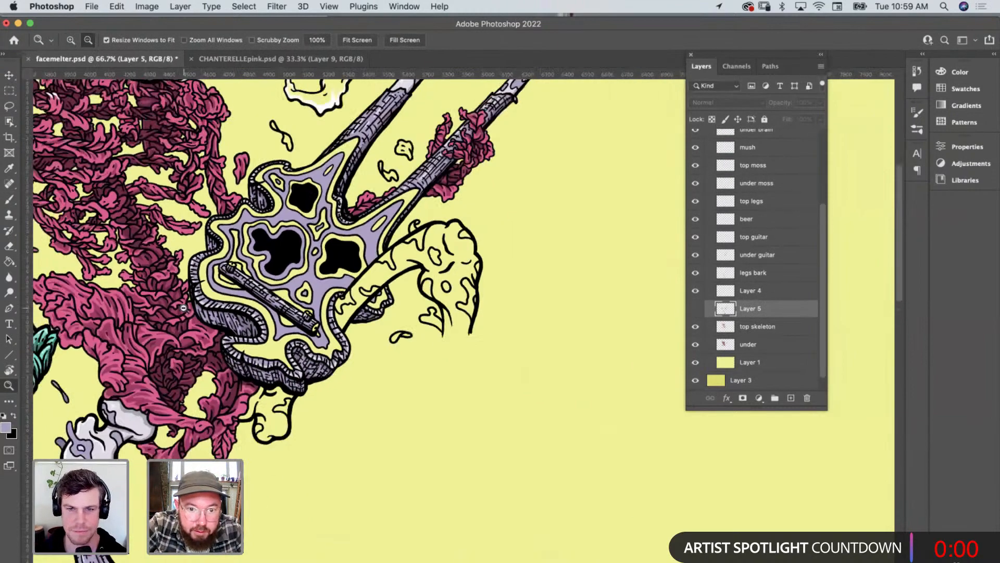
{"action": "left_click", "coordinate": [183, 307], "text": "alt"}
{"action": "left_click", "coordinate": [183, 308], "text": "alt"}
{"action": "left_click", "coordinate": [184, 308], "text": "alt"}
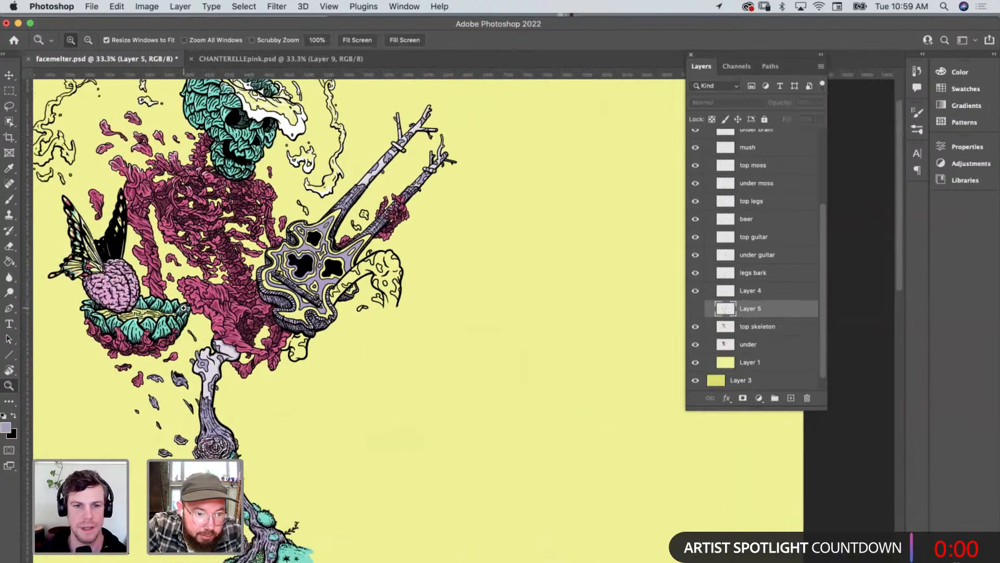
{"action": "left_click", "coordinate": [184, 307]}
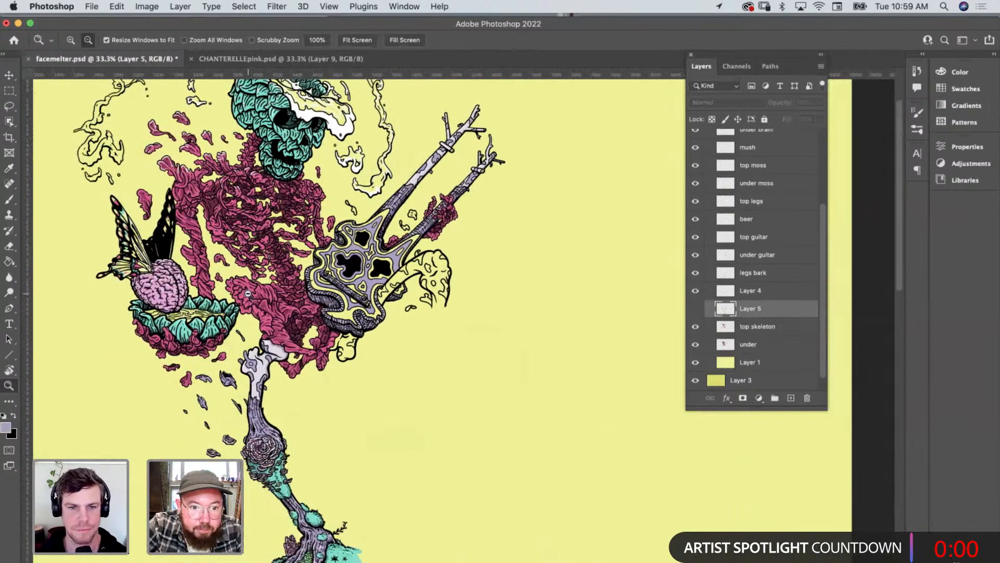
{"action": "left_click", "coordinate": [249, 294], "text": "alt"}
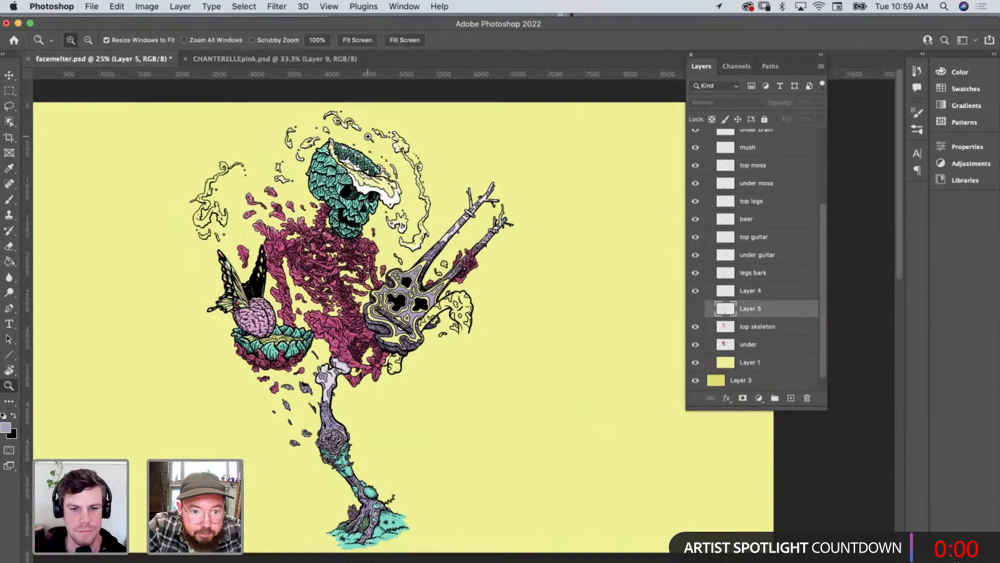
{"action": "left_click", "coordinate": [368, 136]}
{"action": "left_click", "coordinate": [358, 223]}
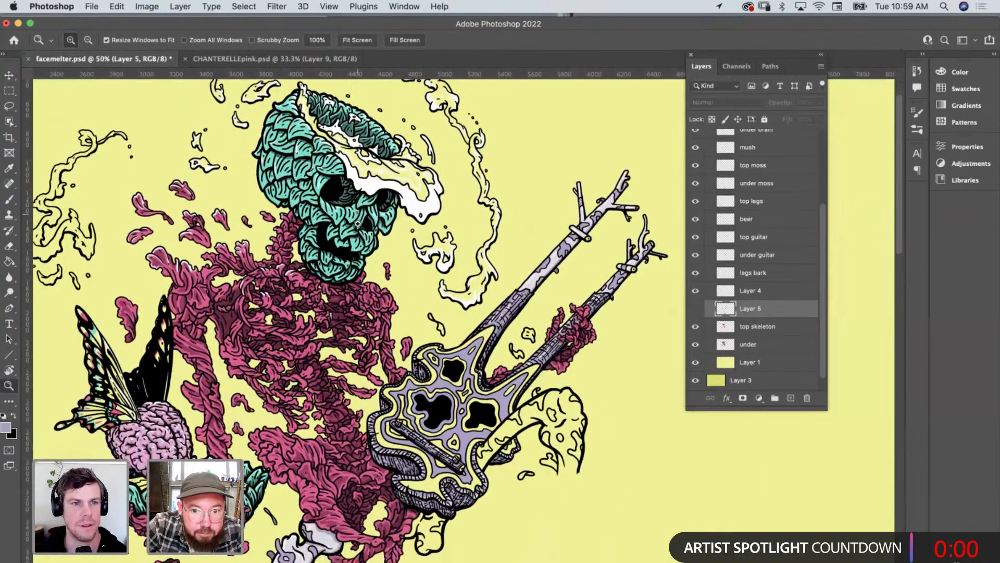
{"action": "scroll", "coordinate": [357, 223], "scroll_direction": "left", "scroll_amount": 3}
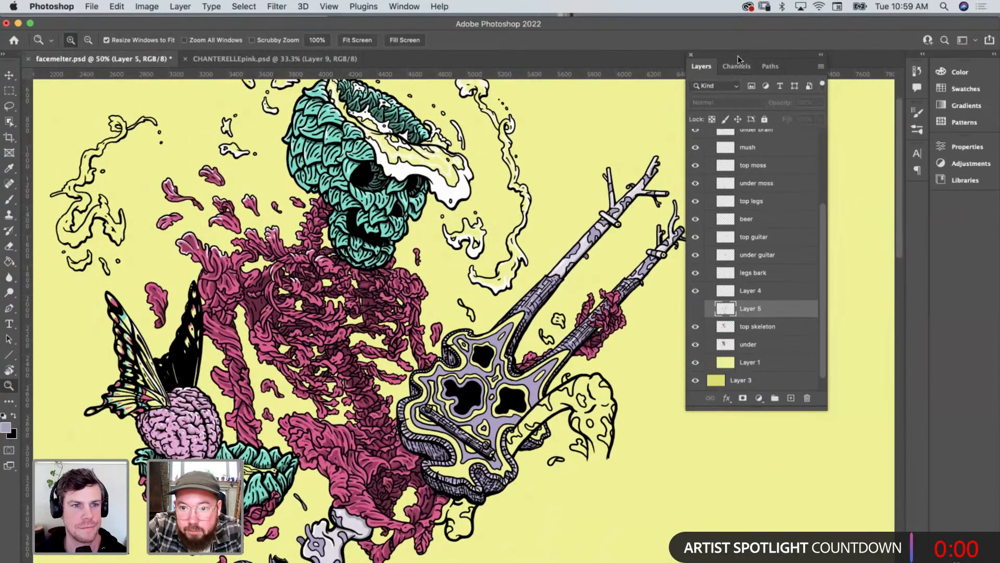
Move the Layers panel clear of the guitar necks and examine the lower leg, moss and root base.
{"action": "left_click_drag", "start_coordinate": [738, 55], "coordinate": [825, 44]}
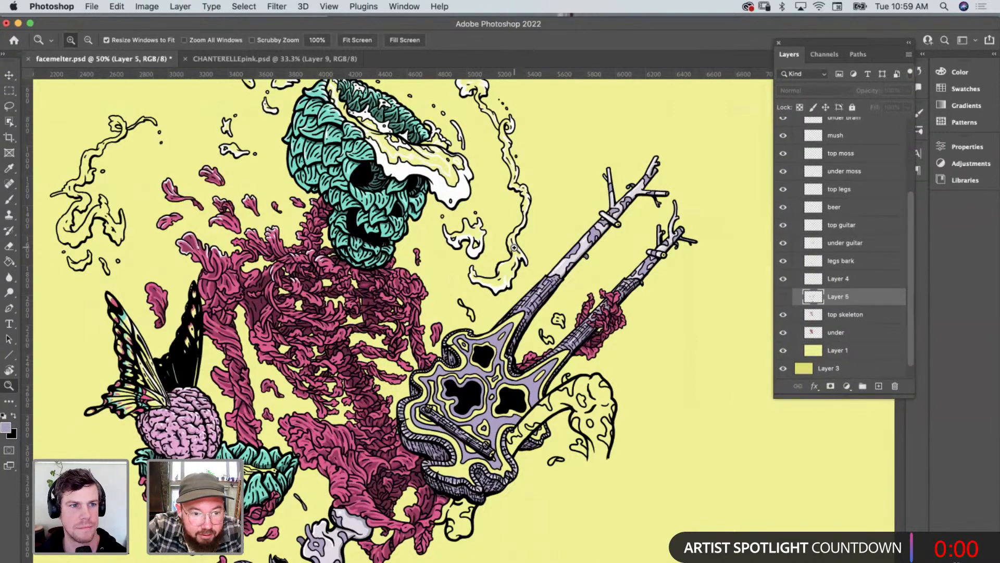
{"action": "scroll", "coordinate": [515, 248], "scroll_direction": "down", "scroll_amount": 5}
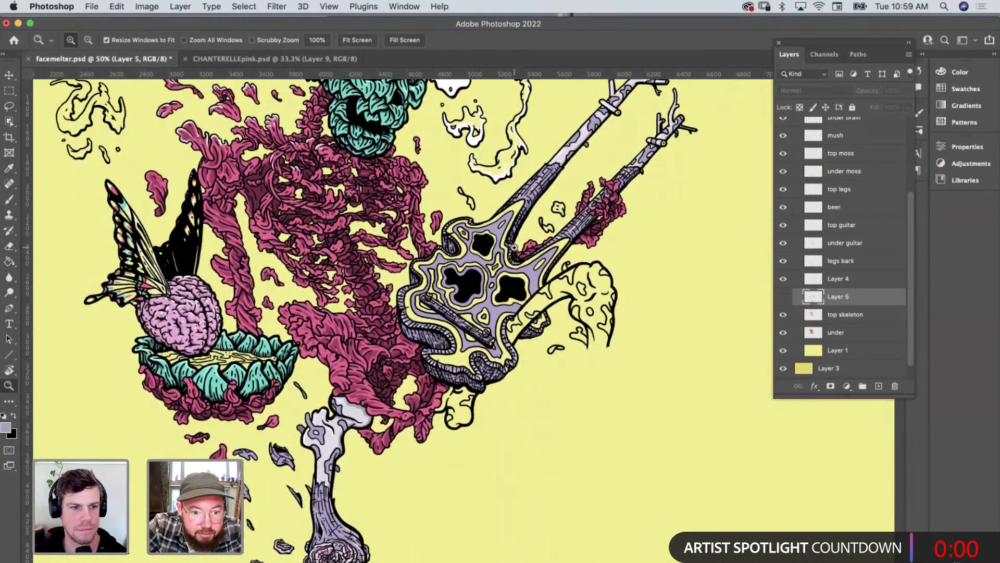
{"action": "scroll", "coordinate": [515, 248], "scroll_direction": "down", "scroll_amount": 4}
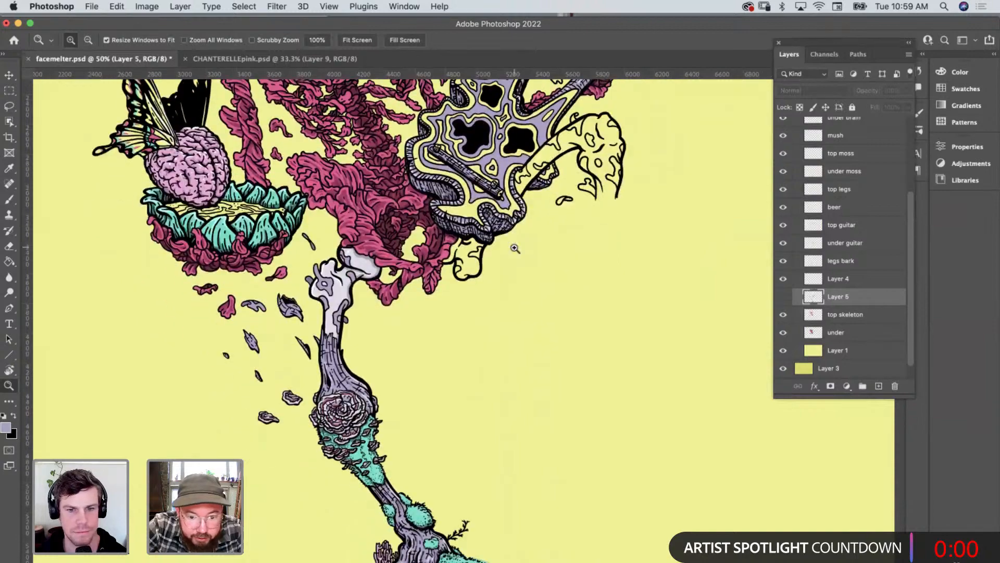
{"action": "scroll", "coordinate": [515, 248], "scroll_direction": "down", "scroll_amount": 3}
{"action": "left_click", "coordinate": [413, 479]}
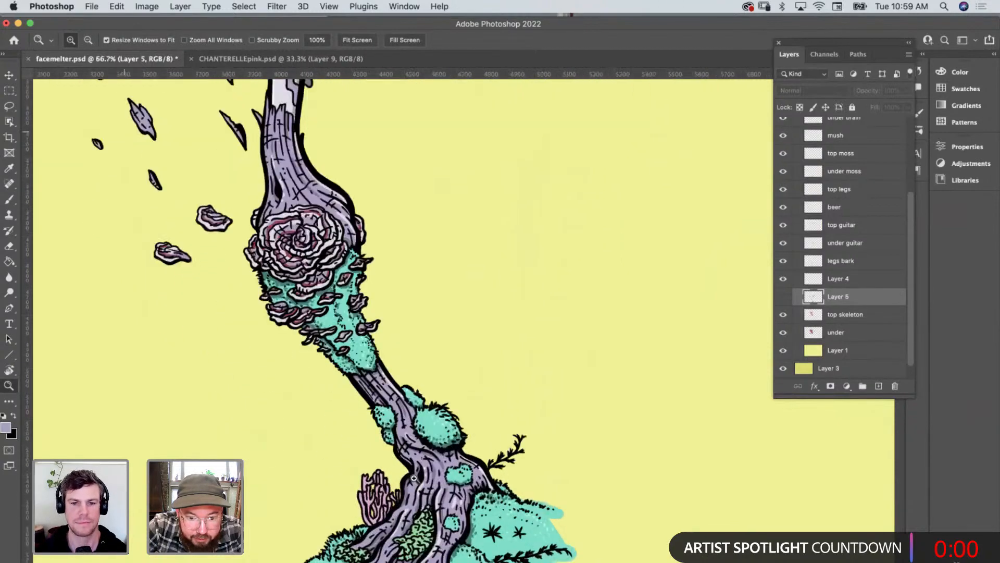
{"action": "left_click", "coordinate": [413, 478]}
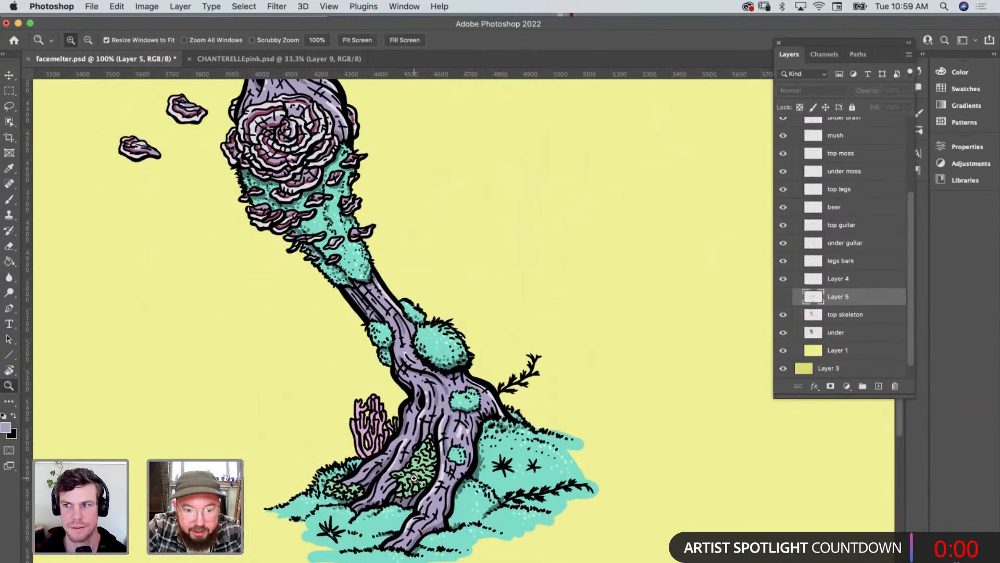
Examine the bark-covered leg, brain bowl, butterfly wings, leafy ribcage and green skull in close-up.
{"action": "scroll", "coordinate": [451, 389], "scroll_direction": "up", "scroll_amount": 10}
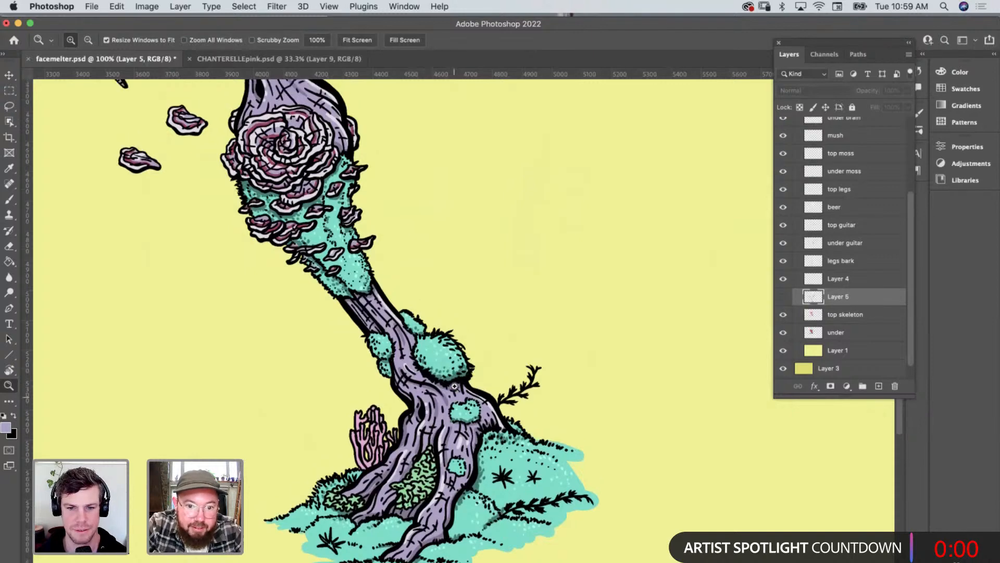
{"action": "scroll", "coordinate": [455, 386], "scroll_direction": "up", "scroll_amount": 5}
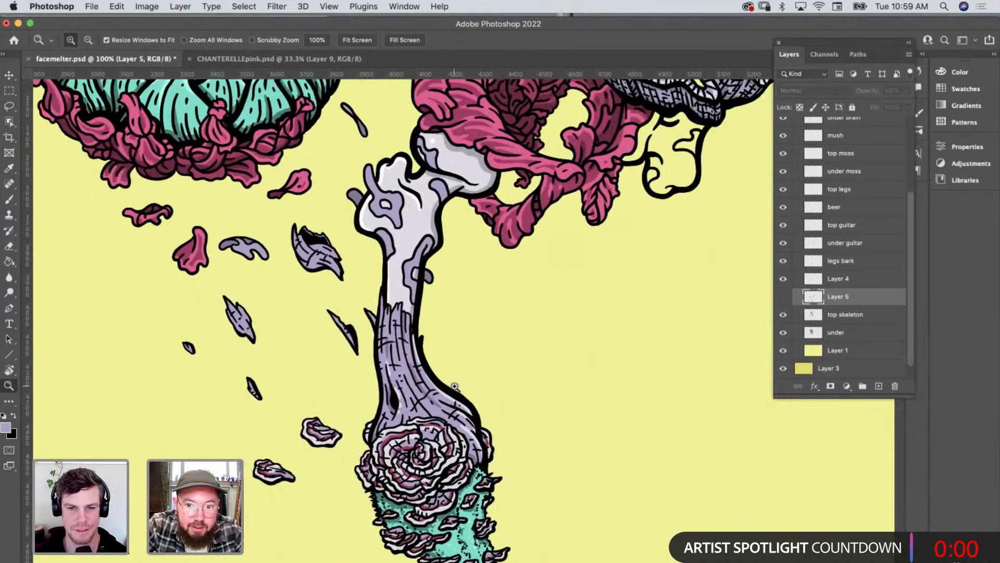
{"action": "scroll", "coordinate": [455, 386], "scroll_direction": "left", "scroll_amount": 3}
{"action": "scroll", "coordinate": [455, 386], "scroll_direction": "up", "scroll_amount": 2}
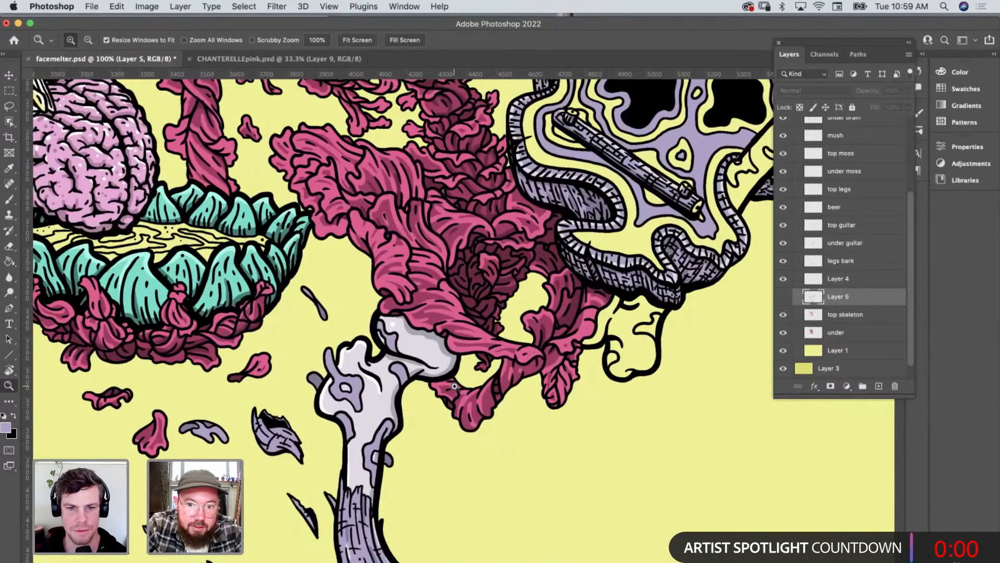
{"action": "scroll", "coordinate": [464, 389], "scroll_direction": "left", "scroll_amount": 5}
{"action": "scroll", "coordinate": [464, 389], "scroll_direction": "up", "scroll_amount": 2}
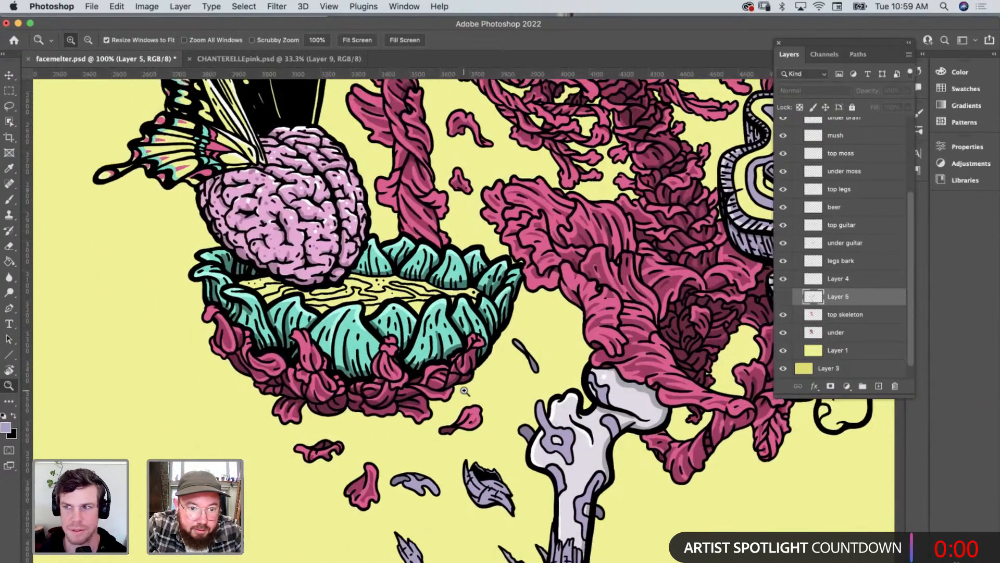
{"action": "scroll", "coordinate": [464, 390], "scroll_direction": "up", "scroll_amount": 3}
{"action": "scroll", "coordinate": [463, 390], "scroll_direction": "right", "scroll_amount": 1}
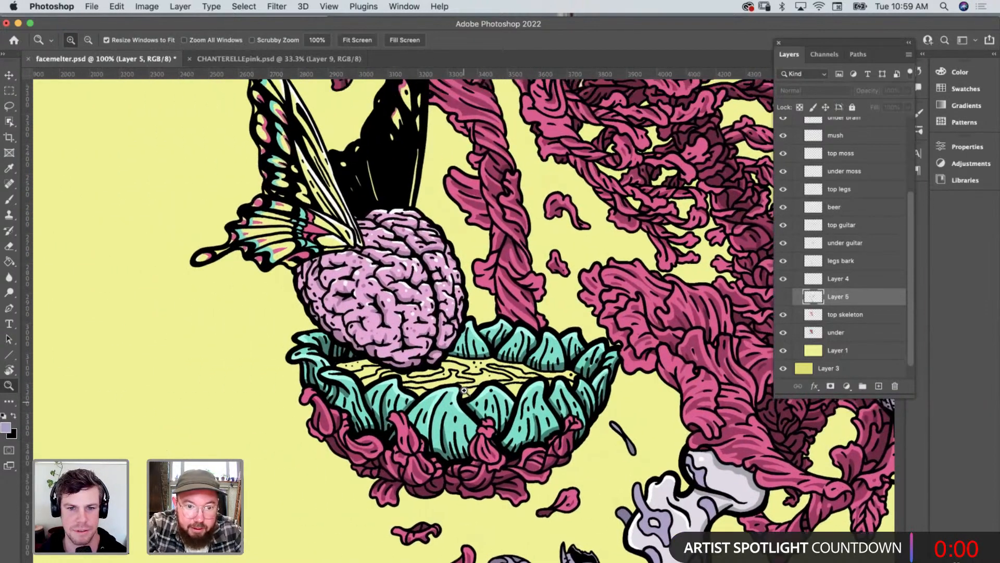
{"action": "scroll", "coordinate": [464, 390], "scroll_direction": "right", "scroll_amount": 3}
{"action": "scroll", "coordinate": [464, 389], "scroll_direction": "up", "scroll_amount": 2}
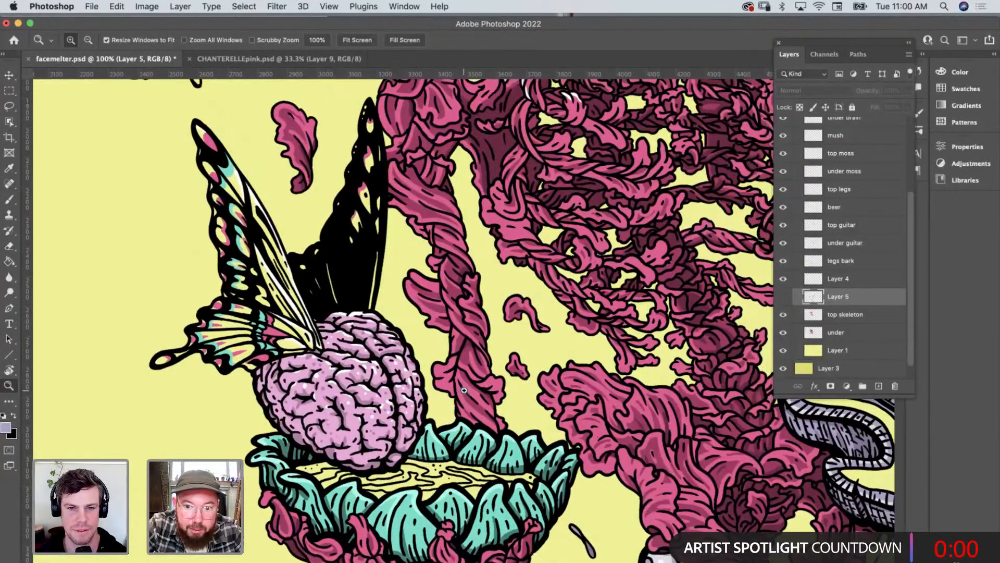
{"action": "scroll", "coordinate": [464, 390], "scroll_direction": "left", "scroll_amount": 8}
{"action": "scroll", "coordinate": [463, 390], "scroll_direction": "up", "scroll_amount": 3}
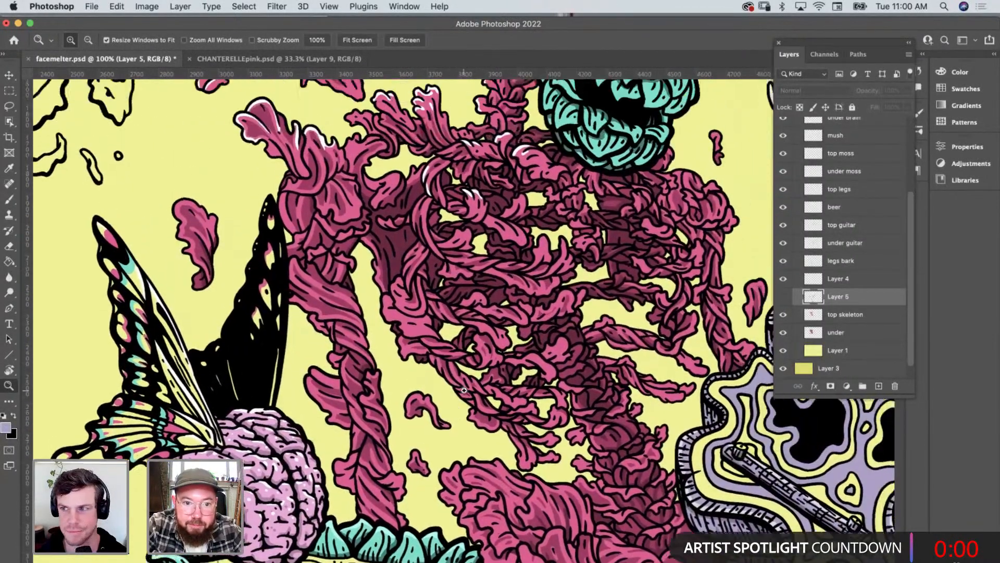
{"action": "scroll", "coordinate": [464, 389], "scroll_direction": "right", "scroll_amount": 15}
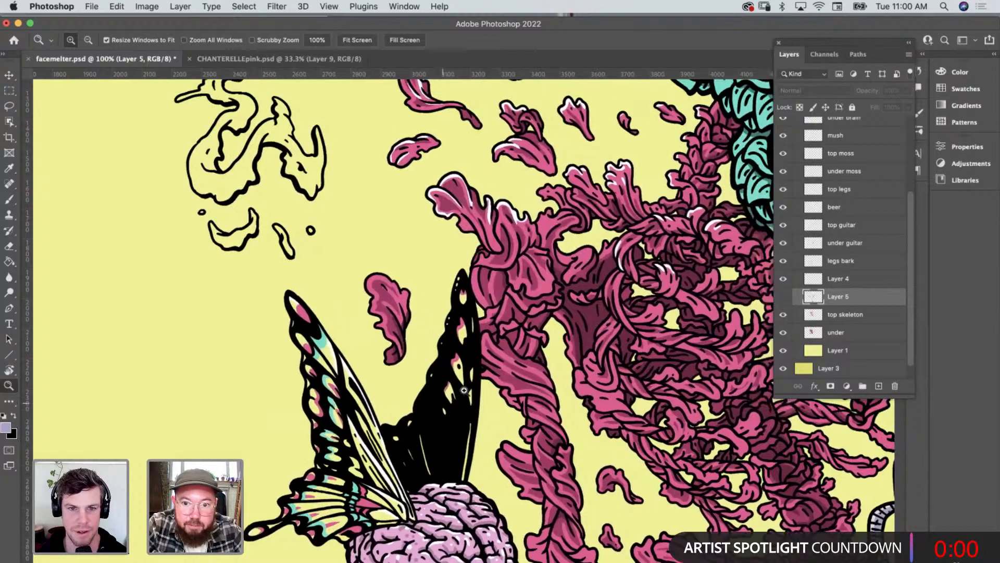
{"action": "scroll", "coordinate": [464, 389], "scroll_direction": "up", "scroll_amount": 4}
{"action": "scroll", "coordinate": [464, 389], "scroll_direction": "right", "scroll_amount": 3}
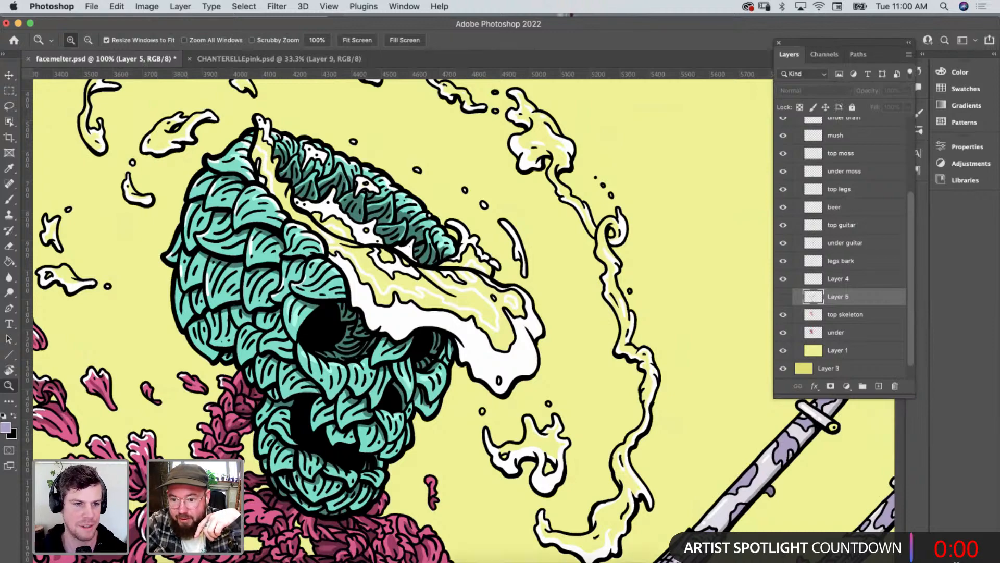
Switch to the ceramic artist's gallery site in Safari, view the carved porcelain teapot and return to the gallery.
{"action": "key", "text": "super+Tab"}
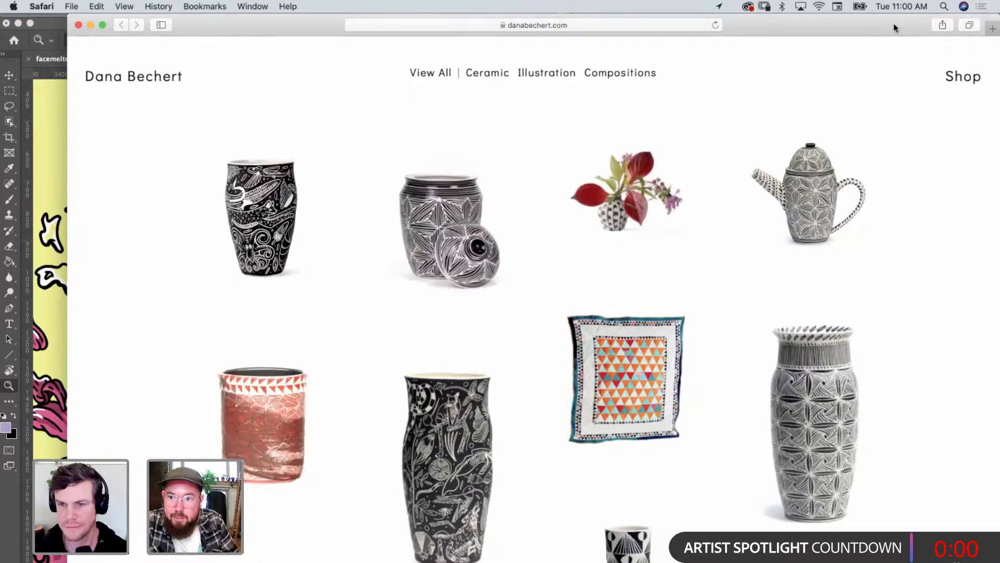
{"action": "left_click_drag", "start_coordinate": [895, 28], "coordinate": [830, 28]}
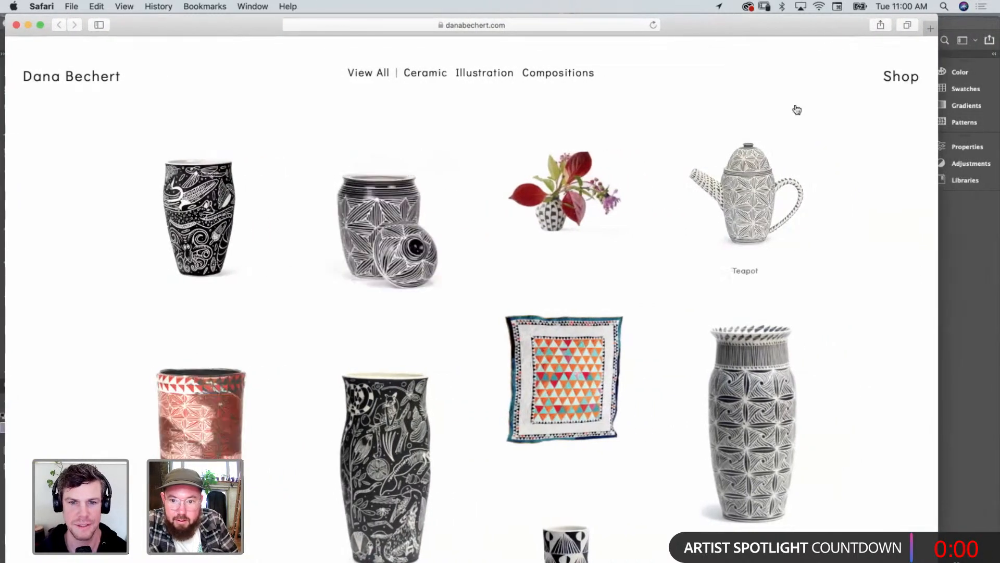
{"action": "scroll", "coordinate": [701, 286], "scroll_direction": "down", "scroll_amount": 5}
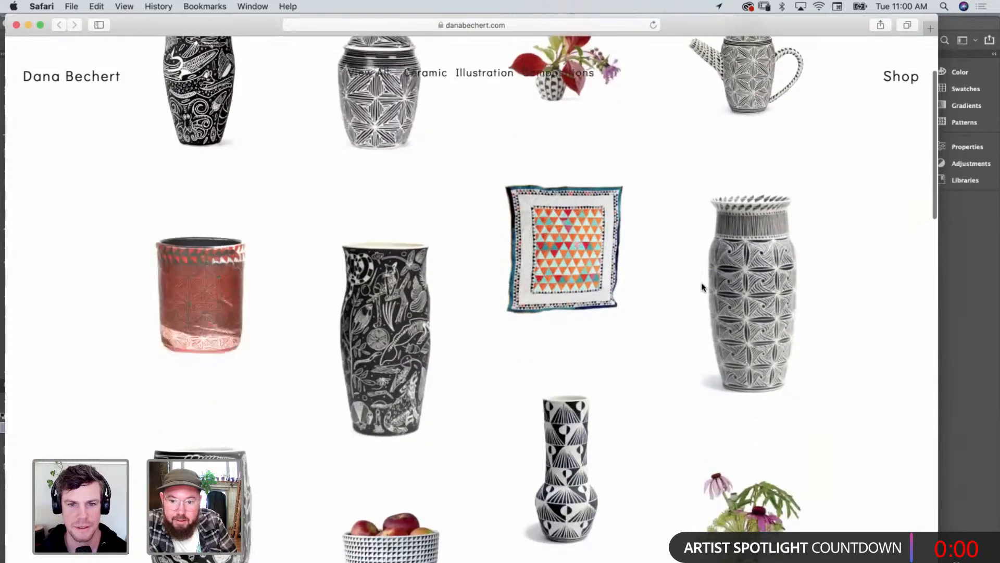
{"action": "scroll", "coordinate": [666, 266], "scroll_direction": "up", "scroll_amount": 3}
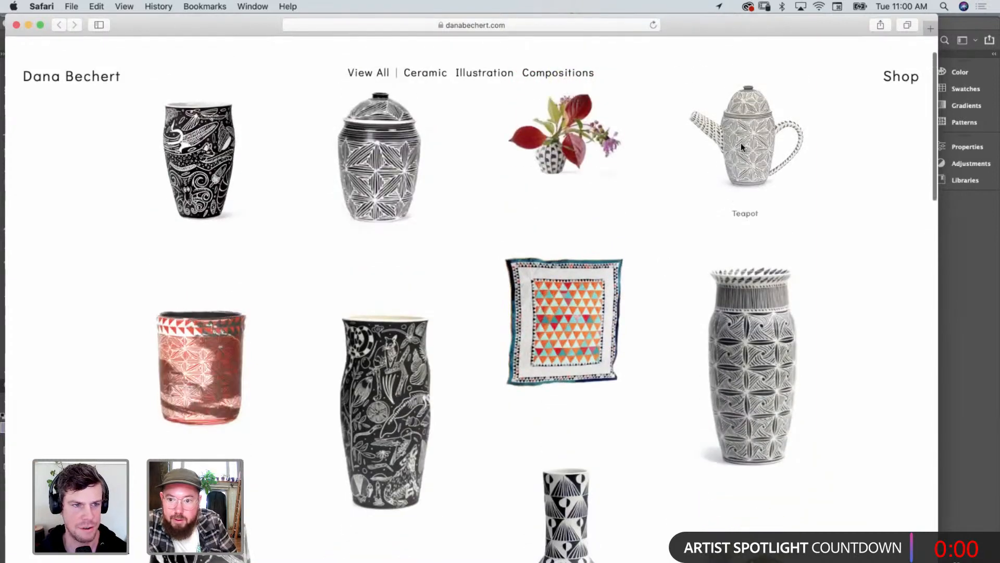
{"action": "left_click", "coordinate": [741, 144]}
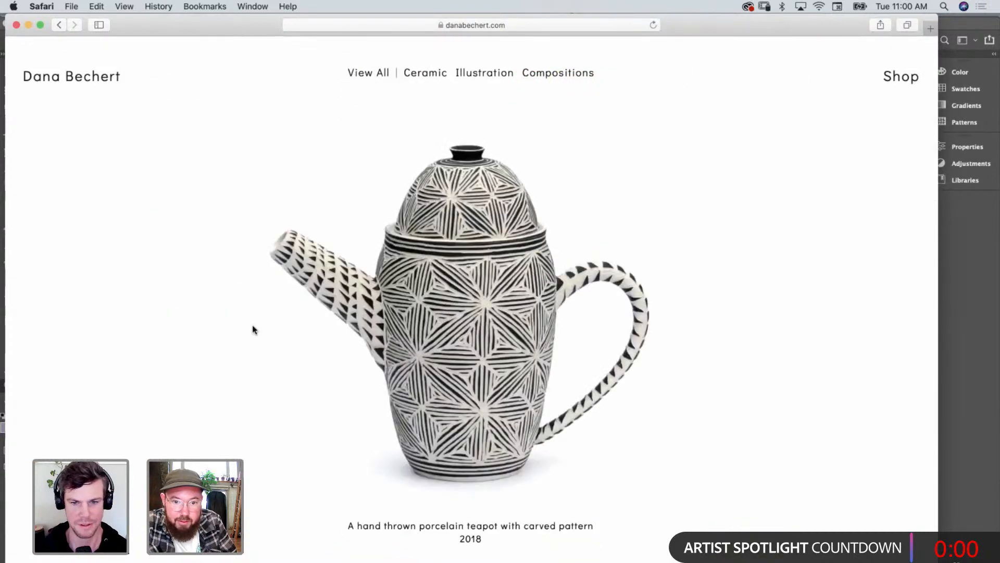
{"action": "left_click", "coordinate": [58, 25]}
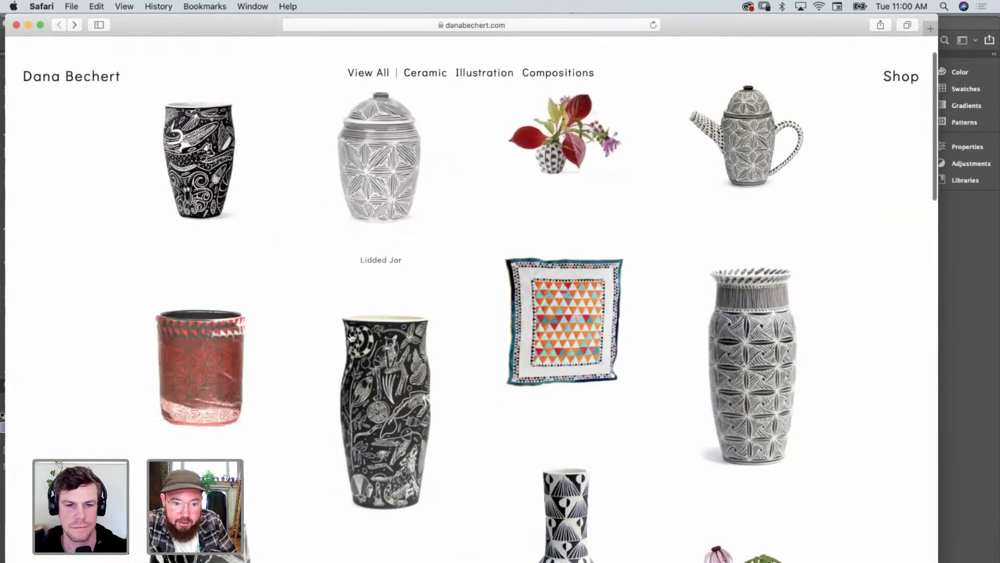
View the black vase with the carved dragonfly from several sides and return to the gallery.
{"action": "scroll", "coordinate": [352, 338], "scroll_direction": "down", "scroll_amount": 5}
{"action": "left_click", "coordinate": [216, 419]}
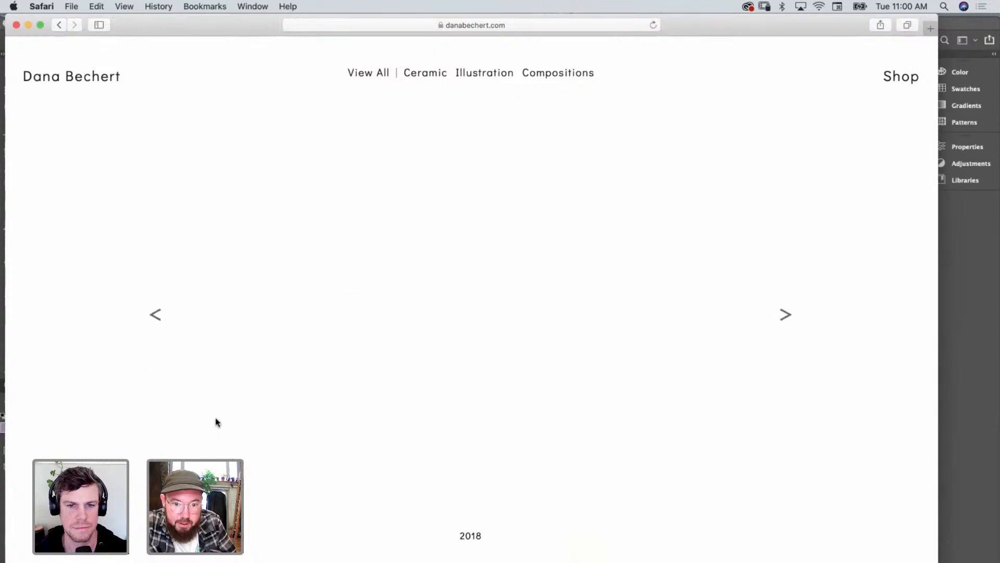
{"action": "left_click", "coordinate": [502, 259]}
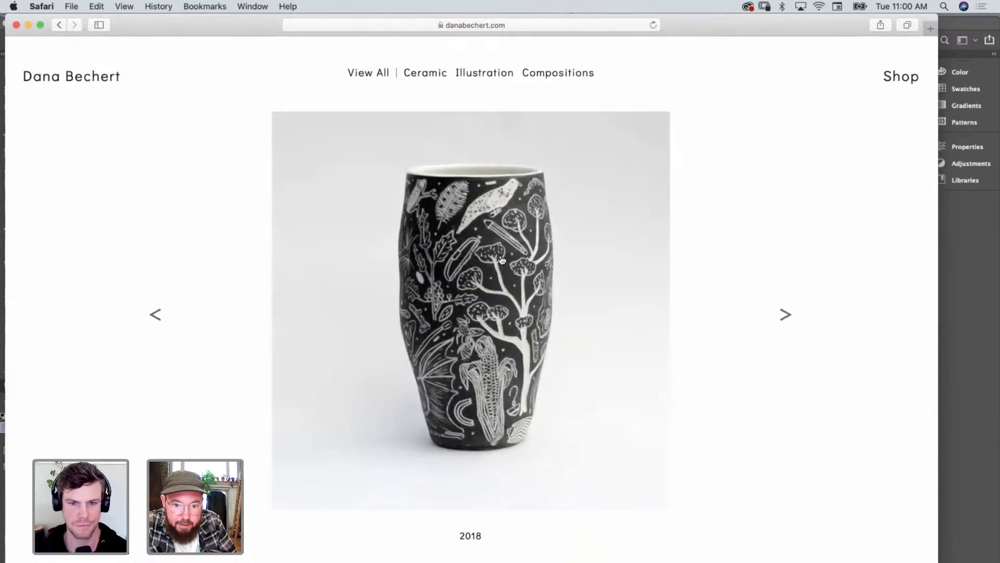
{"action": "left_click", "coordinate": [502, 259]}
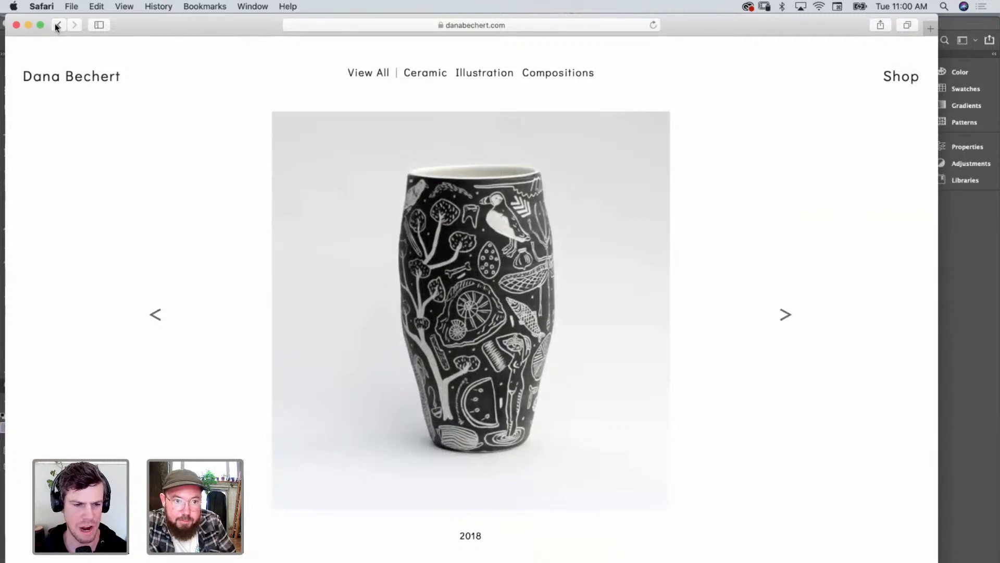
{"action": "left_click", "coordinate": [57, 25]}
View the Puma Pot vase from another side and return to the gallery.
{"action": "left_click", "coordinate": [326, 305]}
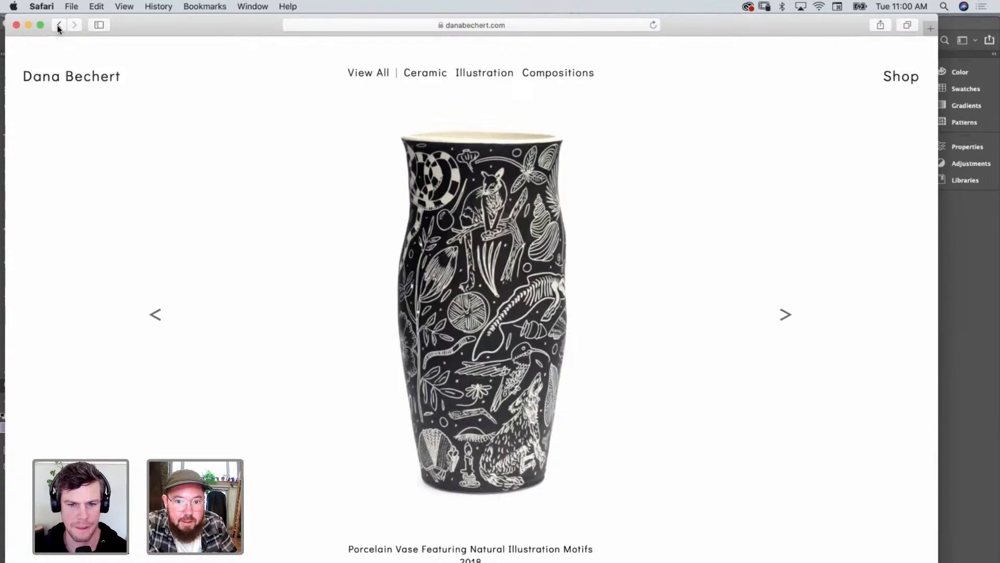
{"action": "left_click", "coordinate": [482, 286]}
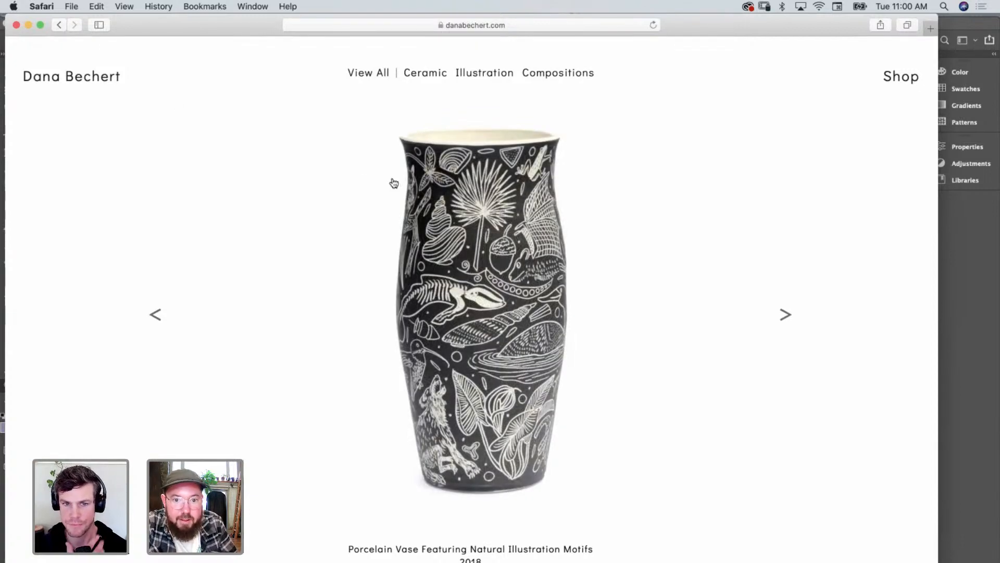
{"action": "left_click", "coordinate": [56, 25]}
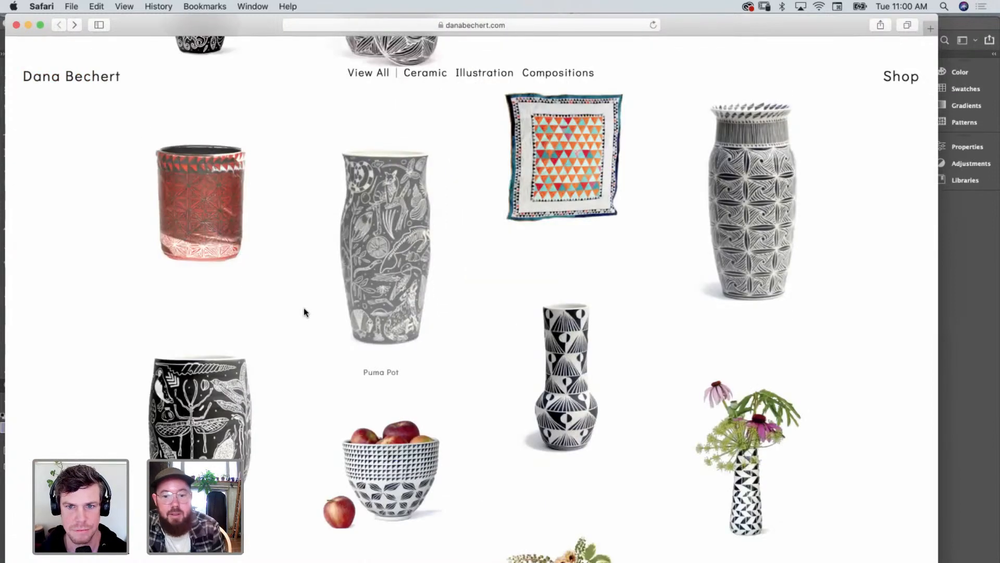
Browse further down the gallery of patterned ceramics and illustrations.
{"action": "scroll", "coordinate": [305, 309], "scroll_direction": "down", "scroll_amount": 3}
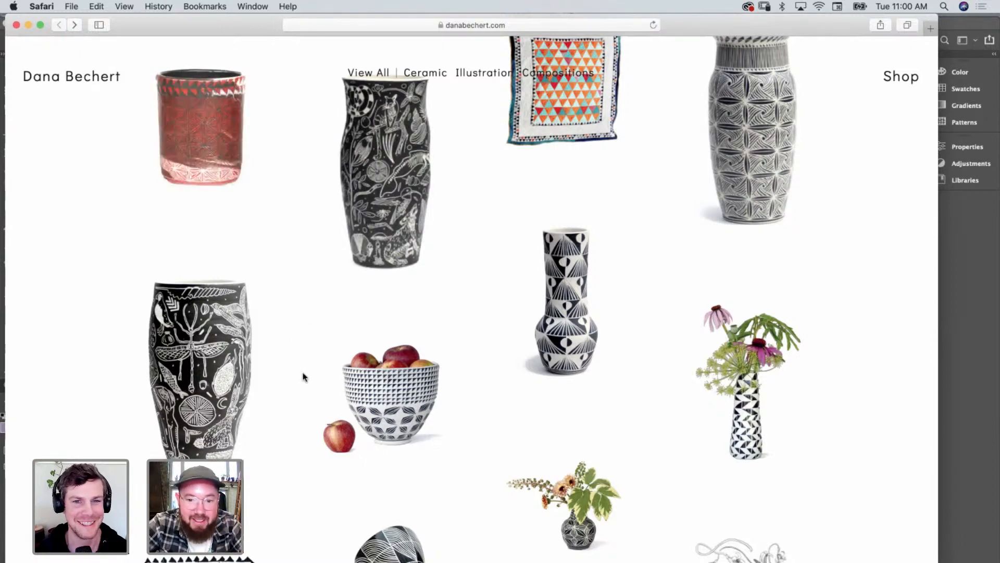
{"action": "scroll", "coordinate": [358, 354], "scroll_direction": "down", "scroll_amount": 5}
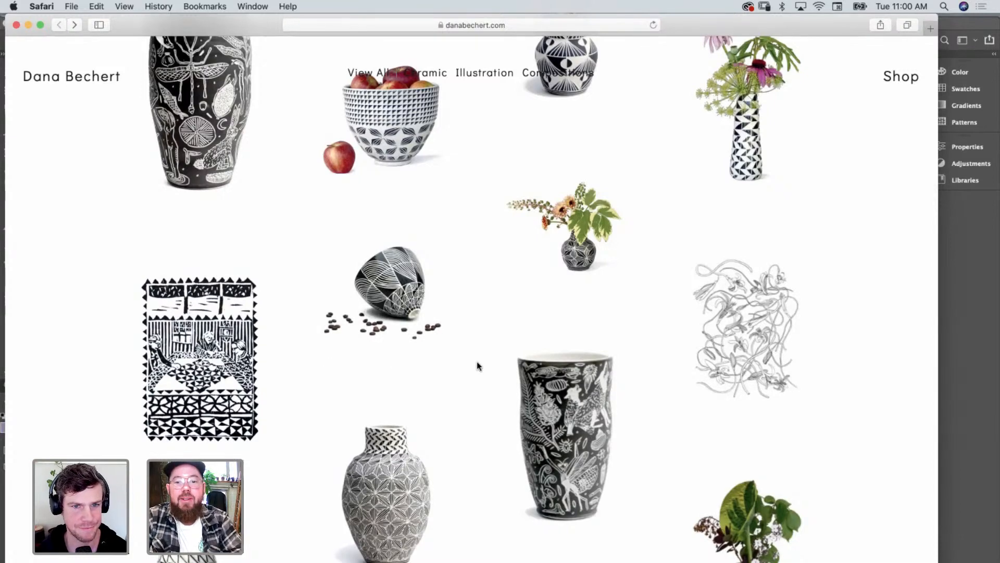
{"action": "scroll", "coordinate": [478, 366], "scroll_direction": "down", "scroll_amount": 3}
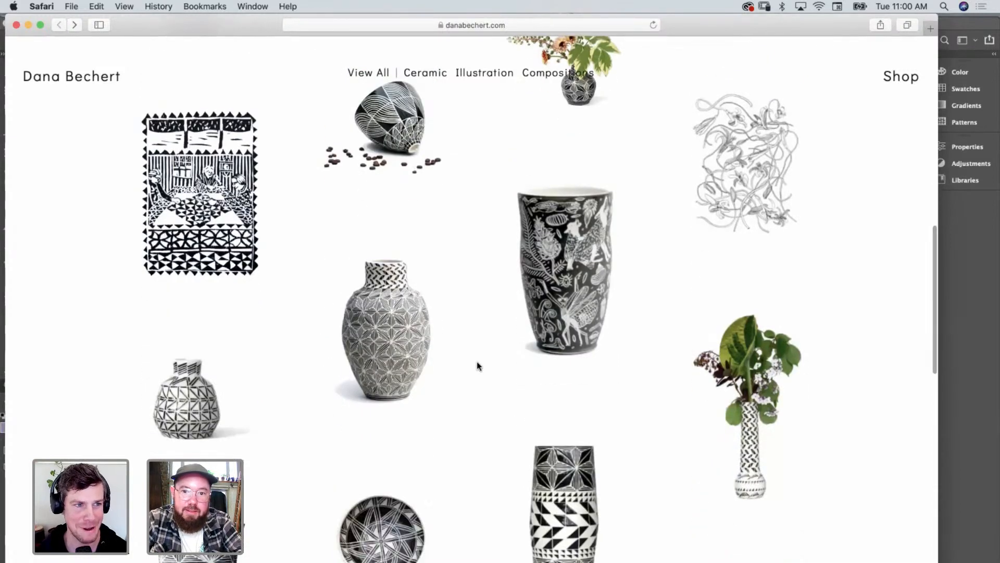
Open the 2018 vase with the flared rim and dotted rectangular pattern from further down the gallery, then return to the gallery.
{"action": "scroll", "coordinate": [478, 365], "scroll_direction": "down", "scroll_amount": 5}
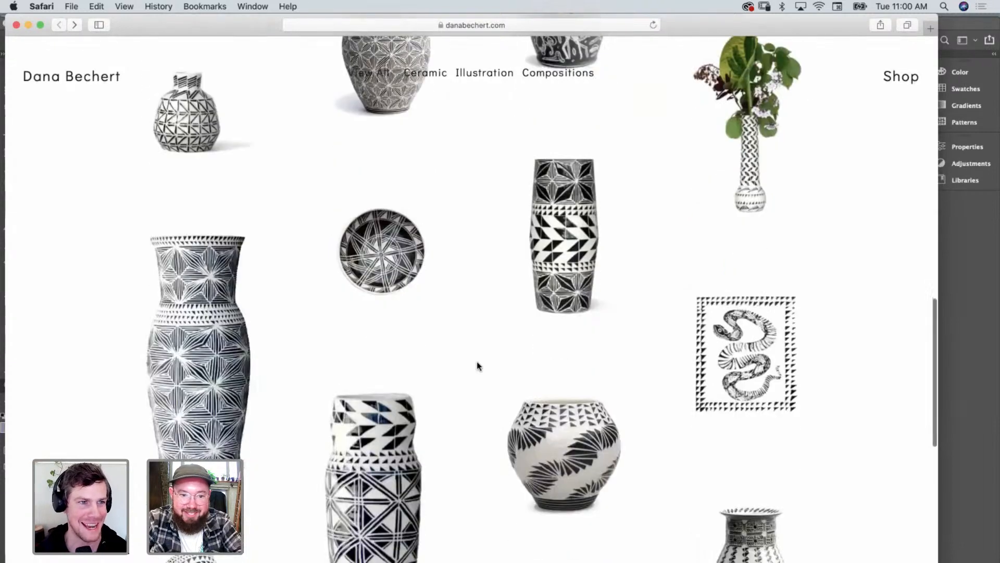
{"action": "scroll", "coordinate": [477, 362], "scroll_direction": "down", "scroll_amount": 2}
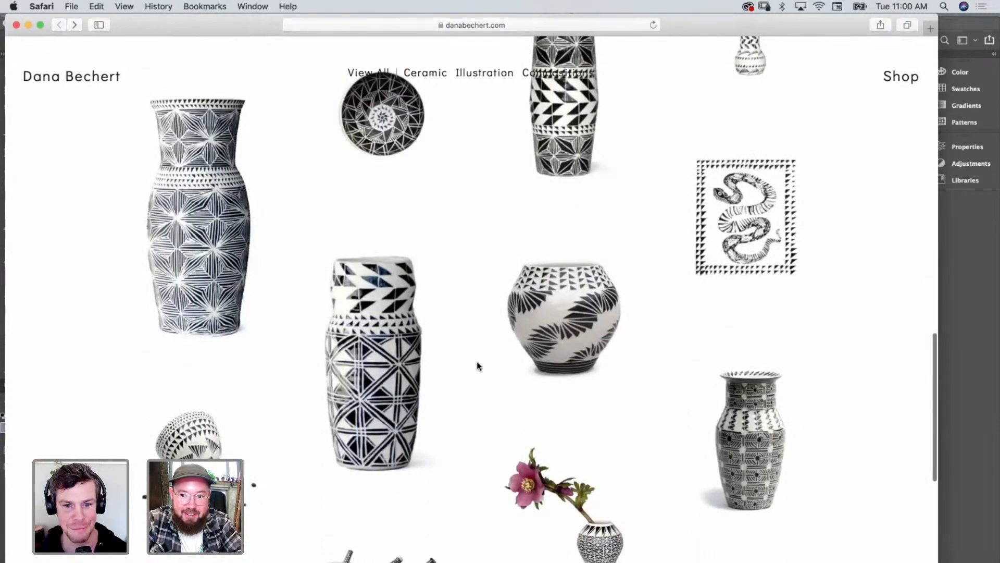
{"action": "scroll", "coordinate": [477, 364], "scroll_direction": "down", "scroll_amount": 2}
{"action": "left_click", "coordinate": [756, 334]}
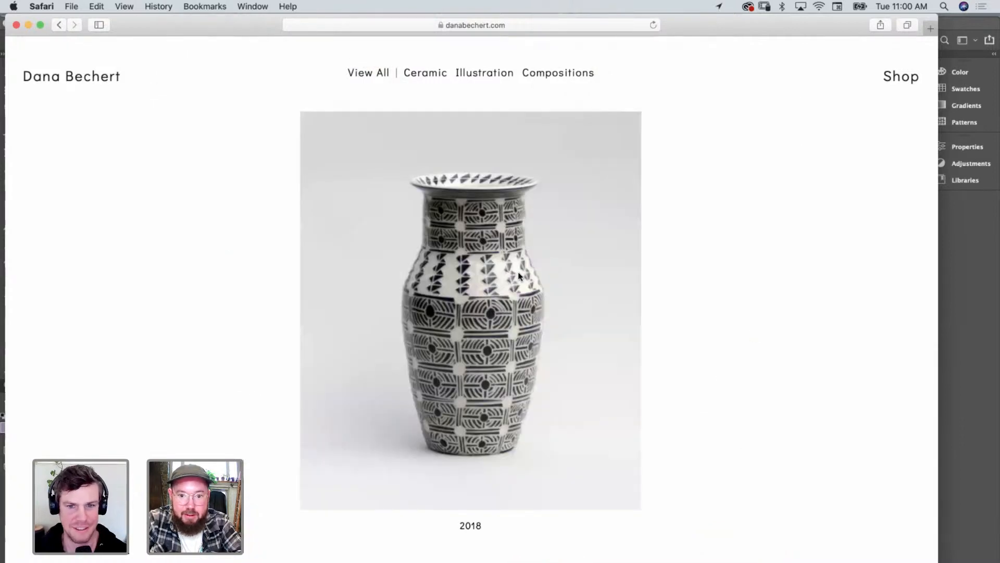
{"action": "left_click", "coordinate": [59, 27]}
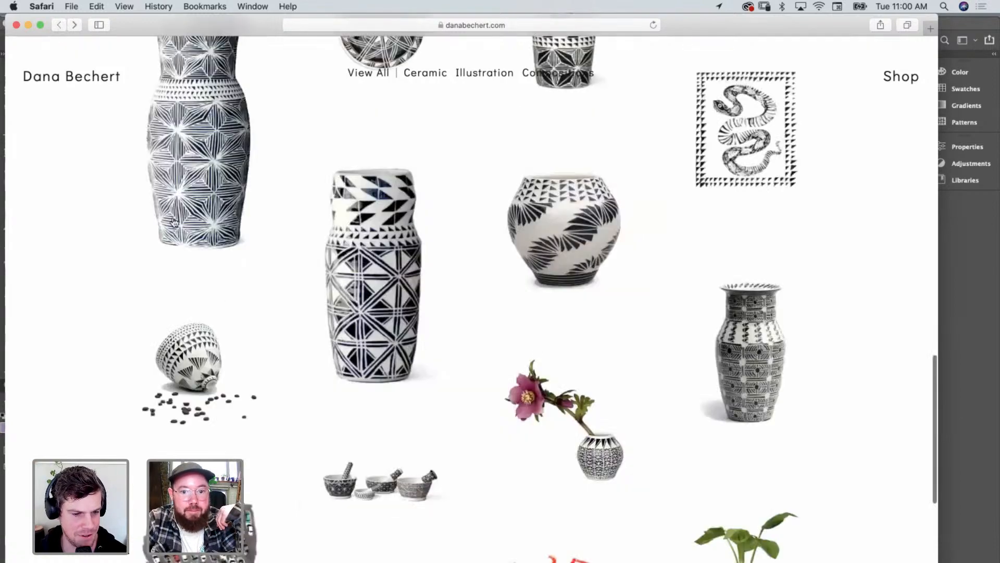
View the photos of the carved porcelain coffee pour-over funnels and bases, then return to the gallery.
{"action": "scroll", "coordinate": [229, 302], "scroll_direction": "down", "scroll_amount": 7}
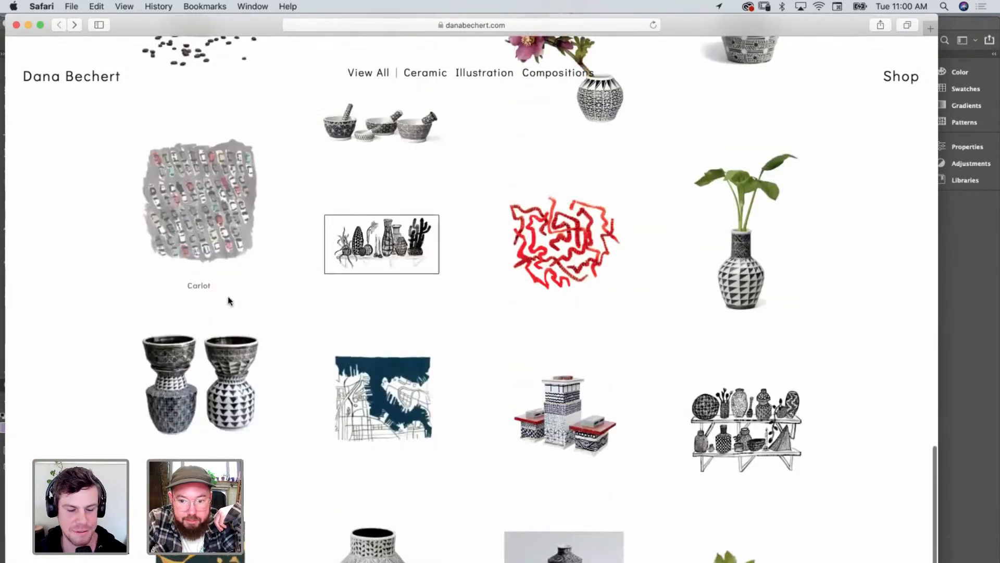
{"action": "left_click", "coordinate": [218, 374]}
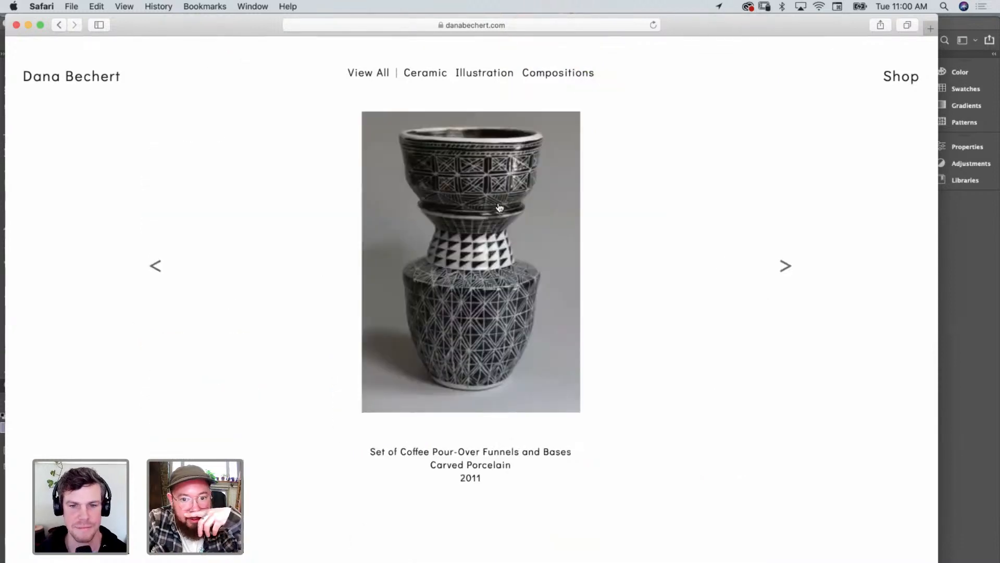
{"action": "left_click", "coordinate": [487, 188]}
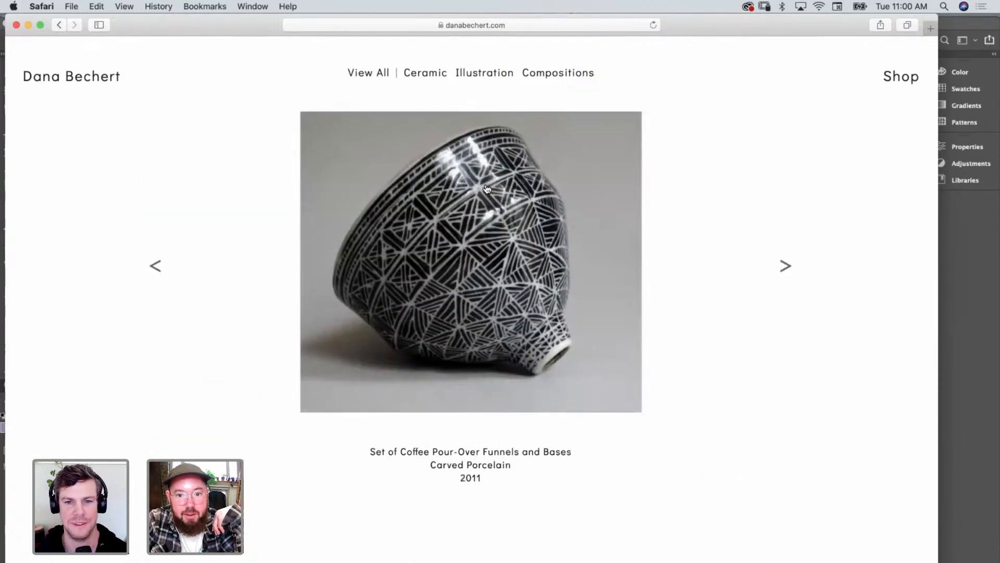
{"action": "left_click", "coordinate": [487, 188]}
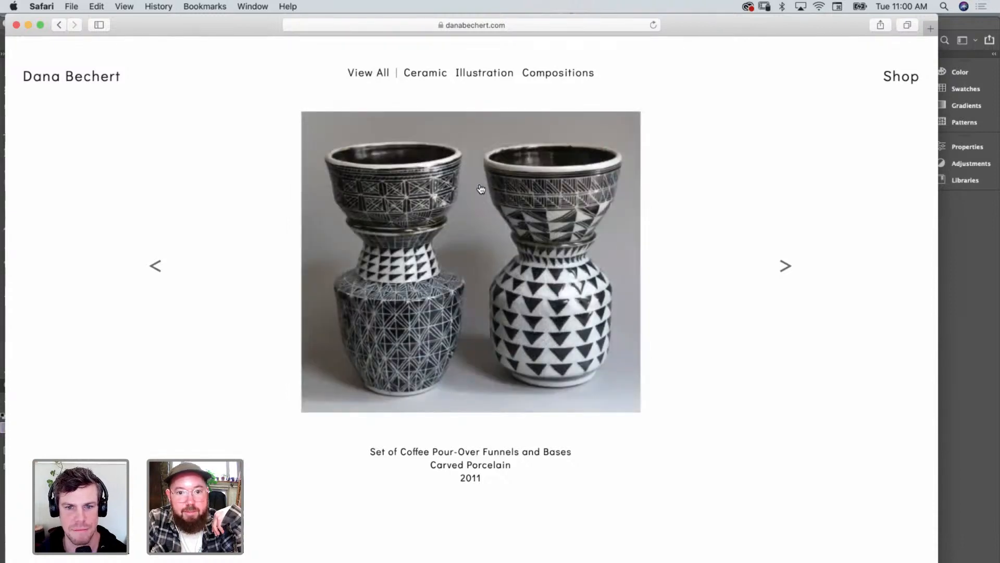
{"action": "left_click", "coordinate": [59, 25]}
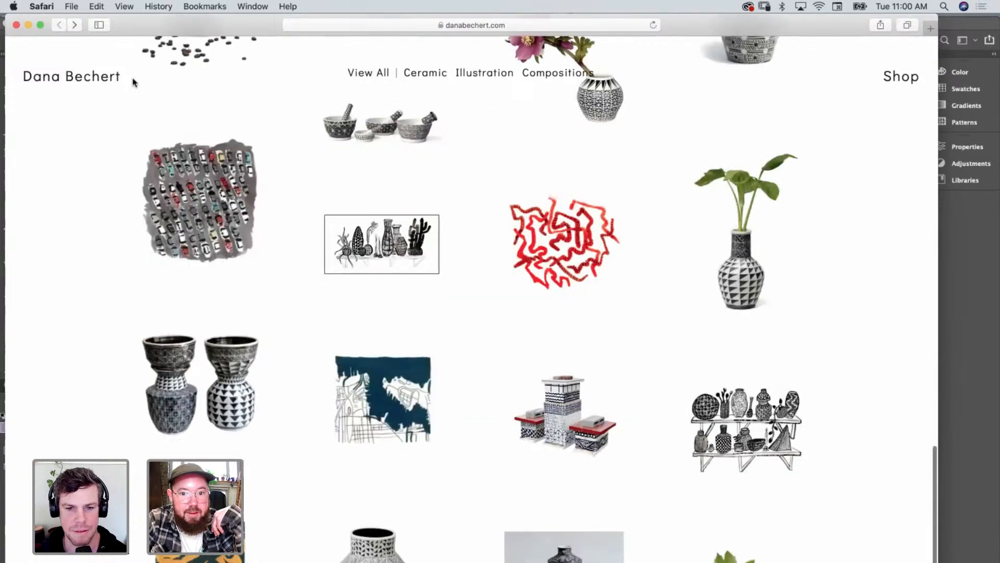
Look through several photos of the Mortar and Pestle series and return to the gallery.
{"action": "scroll", "coordinate": [448, 323], "scroll_direction": "up", "scroll_amount": 3}
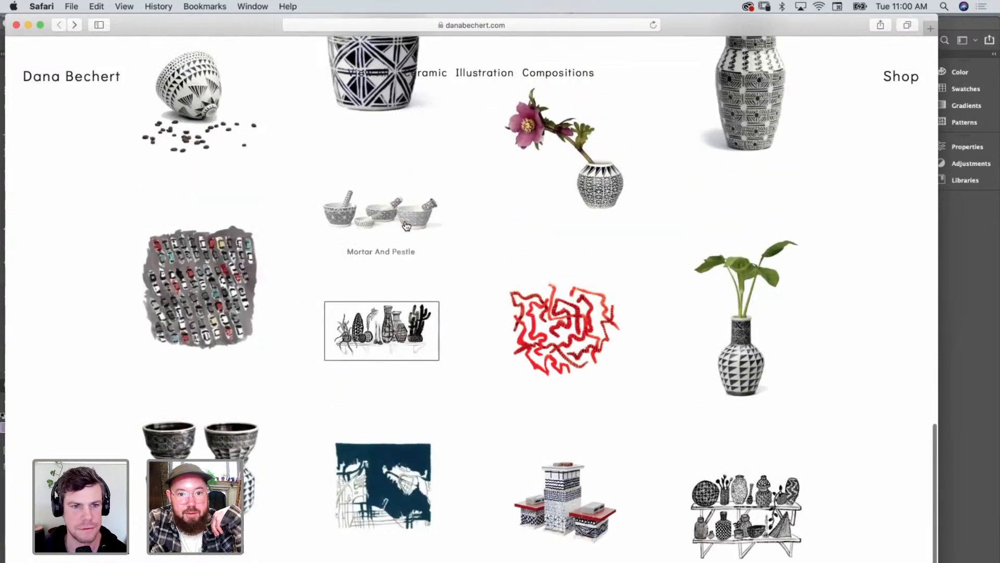
{"action": "left_click", "coordinate": [407, 227]}
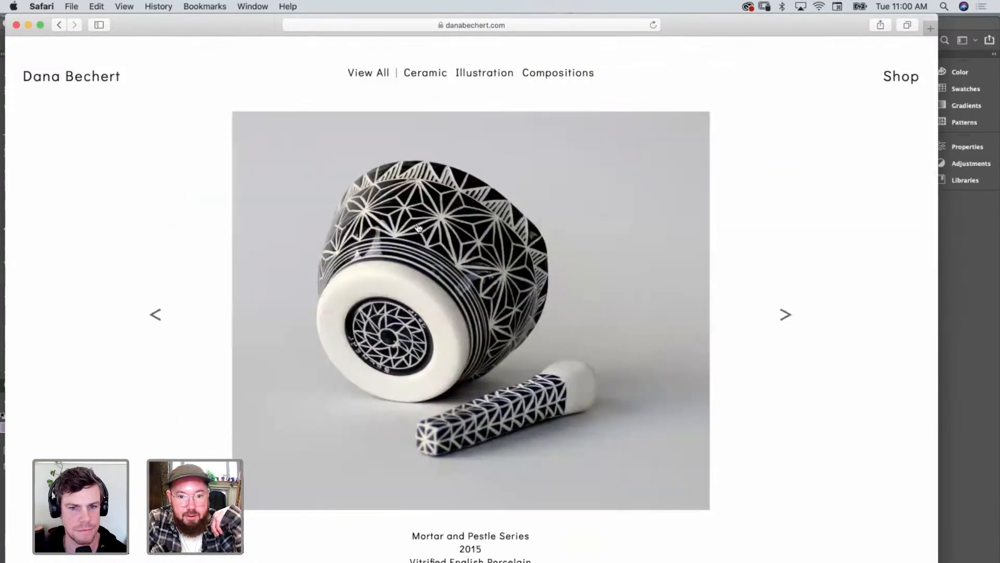
{"action": "left_click", "coordinate": [583, 243]}
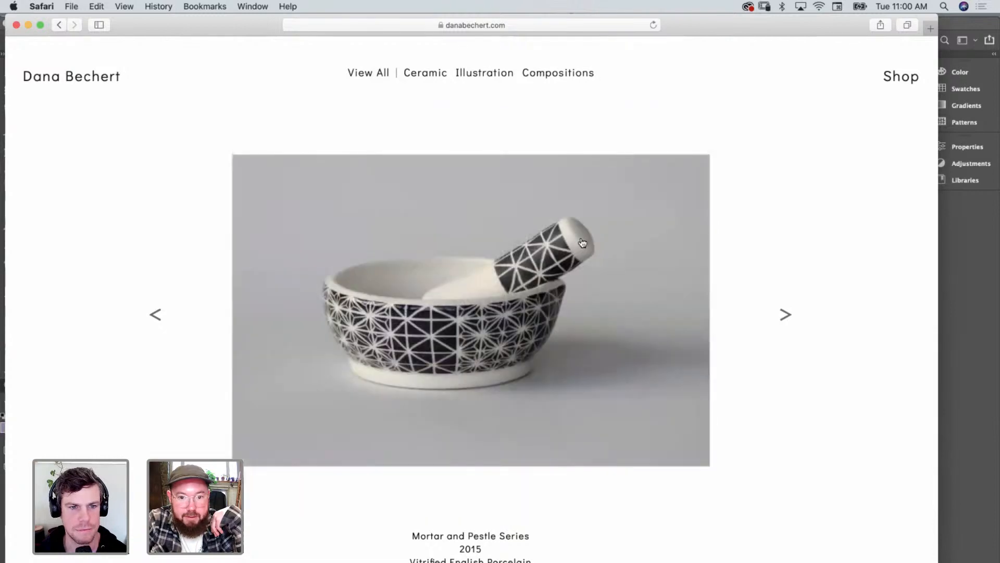
{"action": "left_click", "coordinate": [582, 243]}
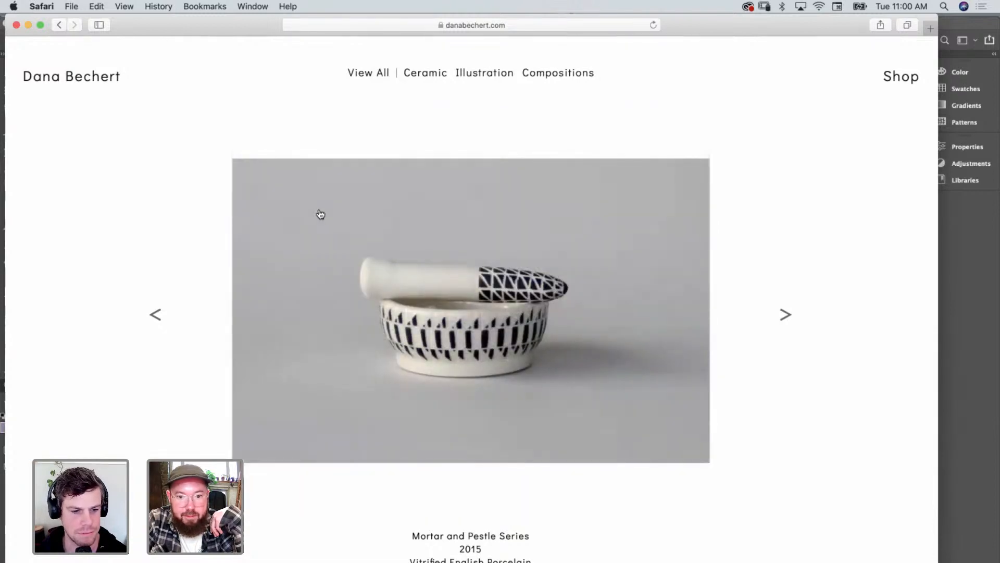
{"action": "left_click", "coordinate": [321, 214]}
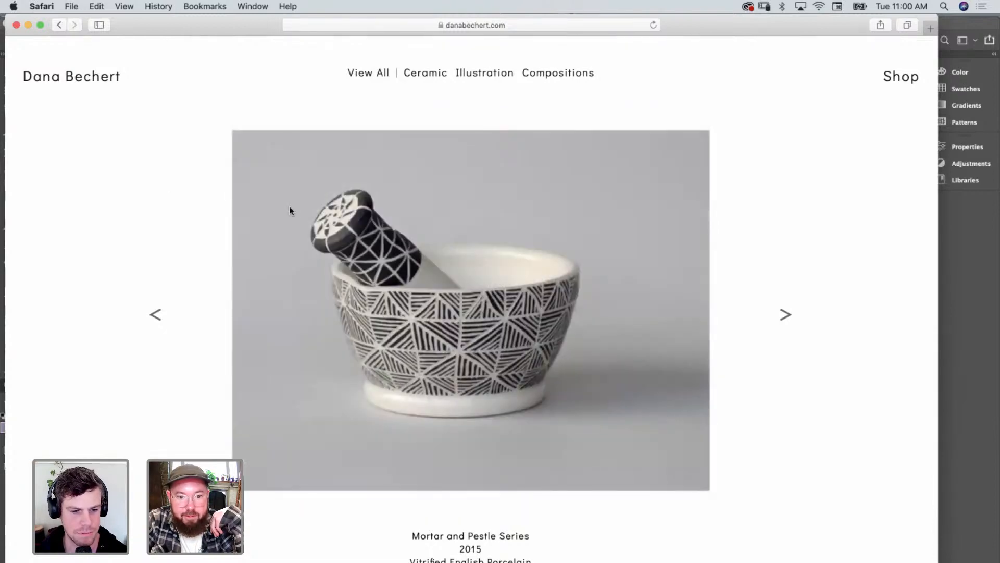
{"action": "left_click", "coordinate": [58, 26]}
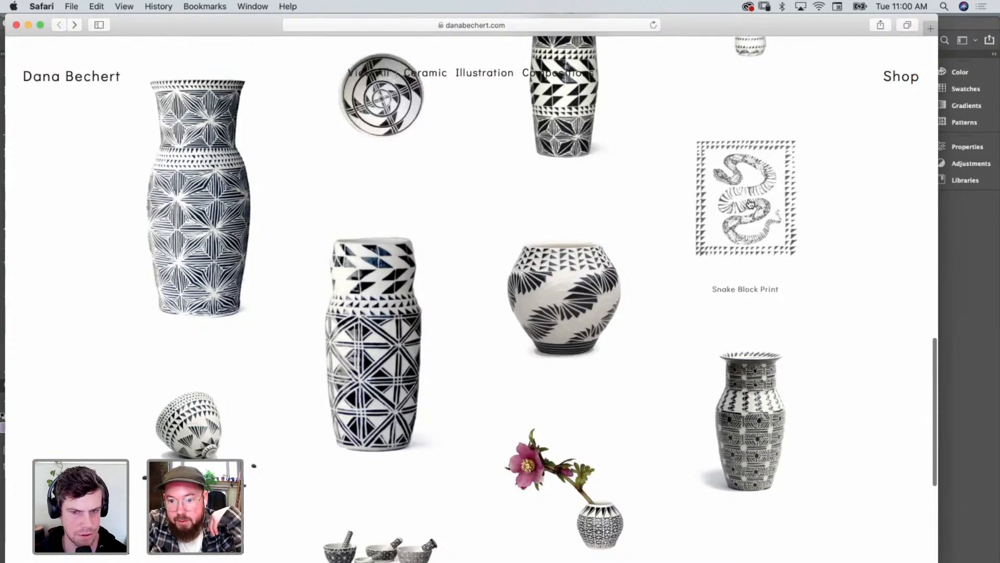
View the Snake Block Print and the triangle-patterned quilt near the start of the gallery, returning to the gallery after each.
{"action": "left_click", "coordinate": [749, 203]}
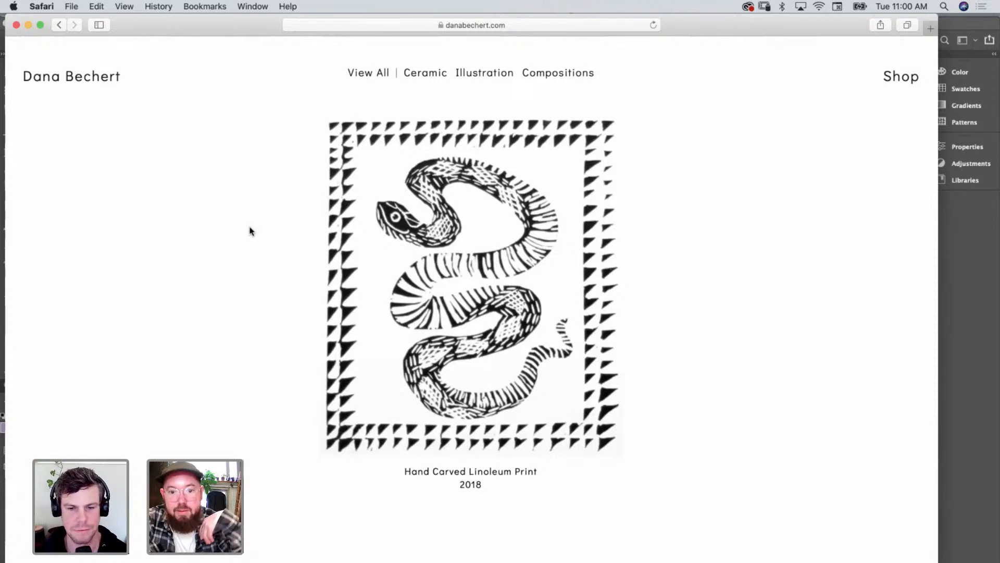
{"action": "left_click", "coordinate": [61, 27]}
{"action": "scroll", "coordinate": [306, 219], "scroll_direction": "up", "scroll_amount": 5}
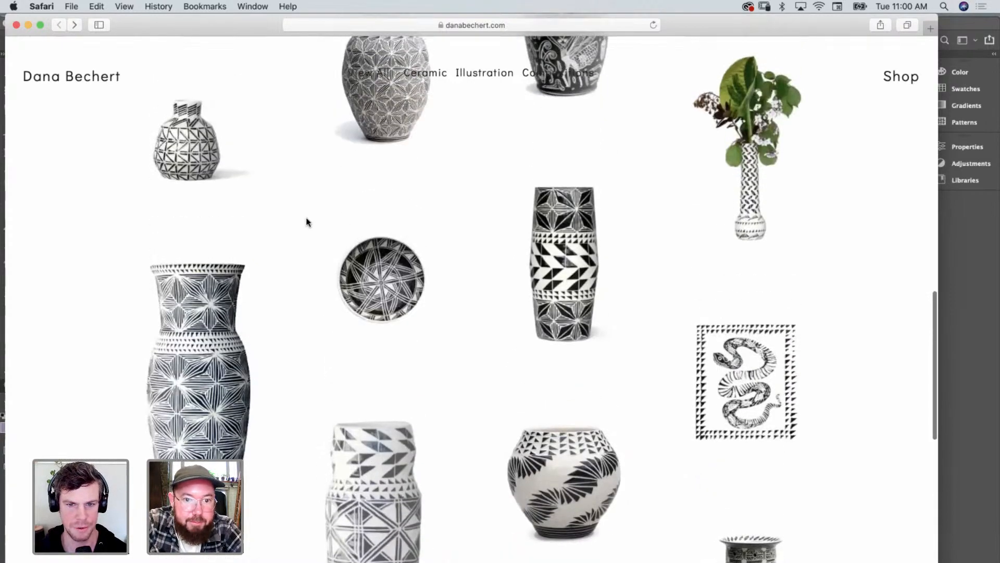
{"action": "scroll", "coordinate": [306, 221], "scroll_direction": "up", "scroll_amount": 10}
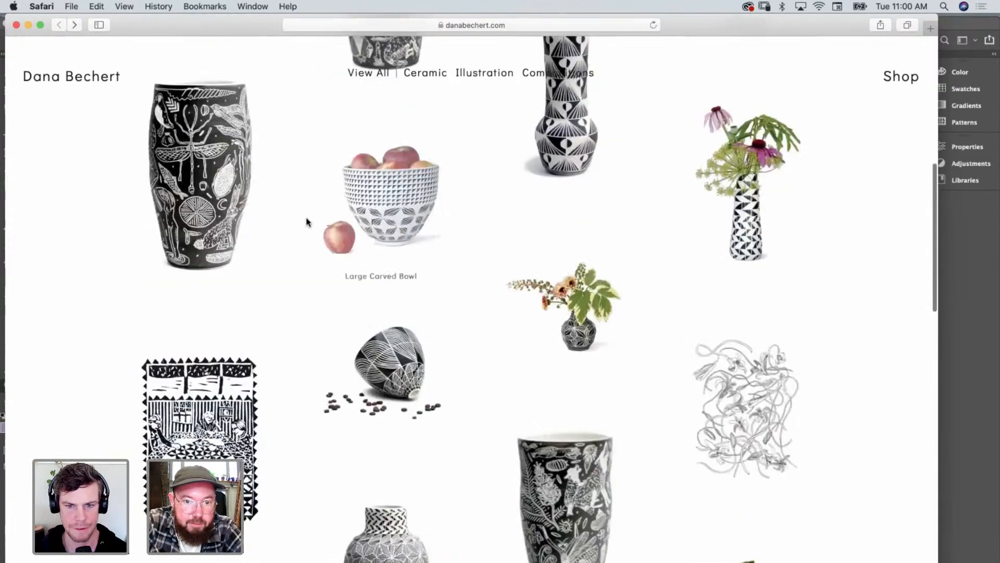
{"action": "scroll", "coordinate": [306, 221], "scroll_direction": "up", "scroll_amount": 10}
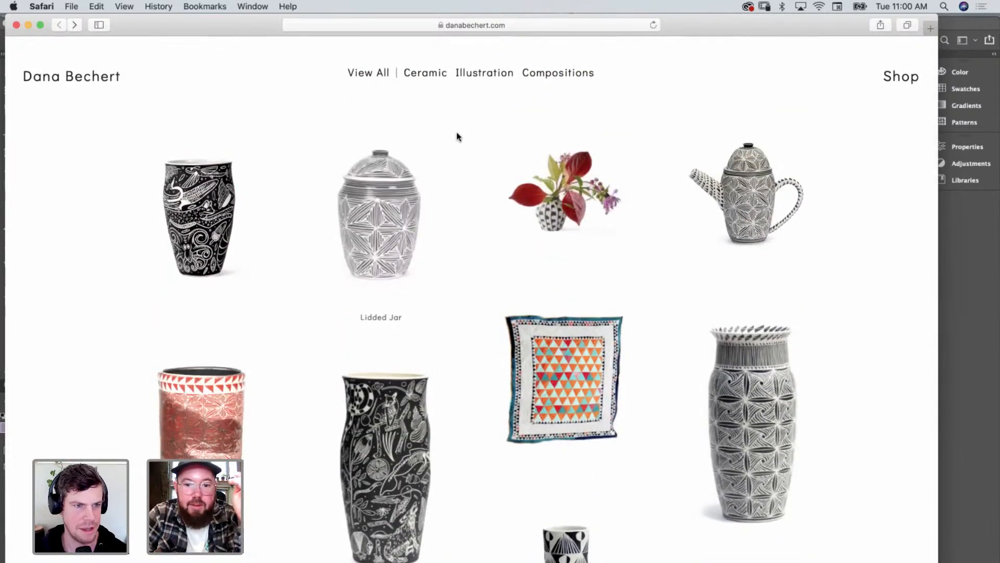
{"action": "left_click", "coordinate": [552, 391]}
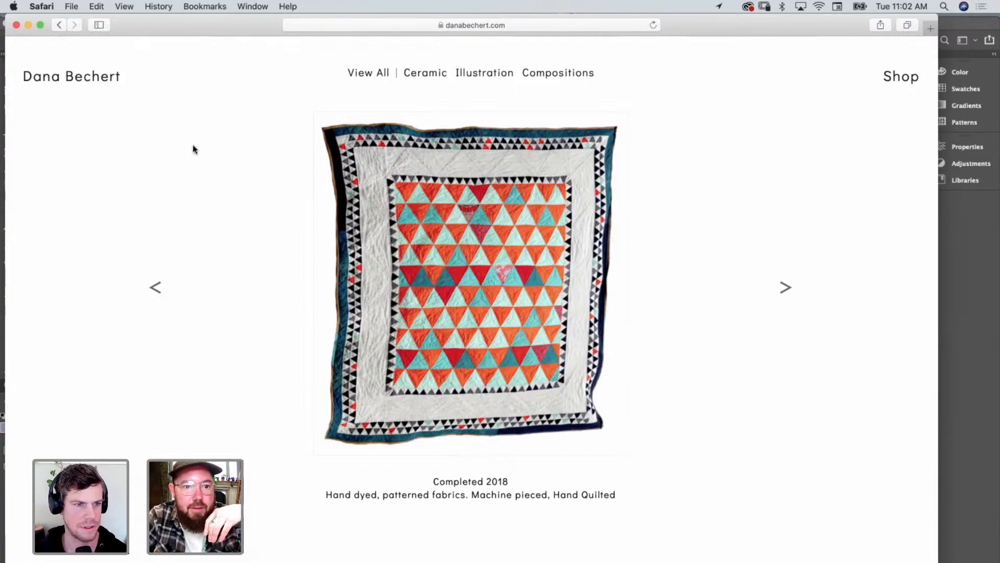
{"action": "left_click", "coordinate": [67, 25]}
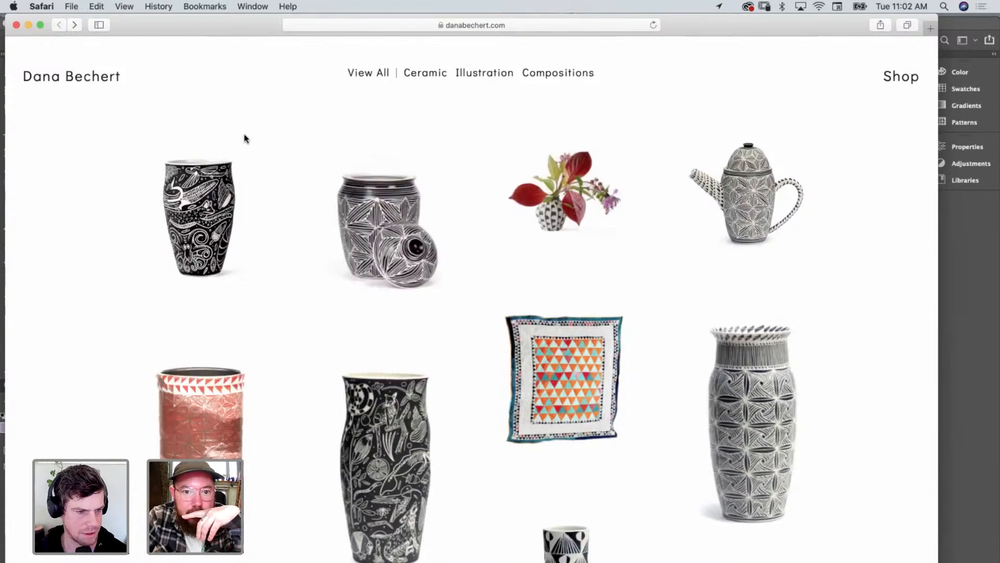
Show all works, view the Quilting Bee linoleum block print and return to the gallery.
{"action": "left_click", "coordinate": [375, 73]}
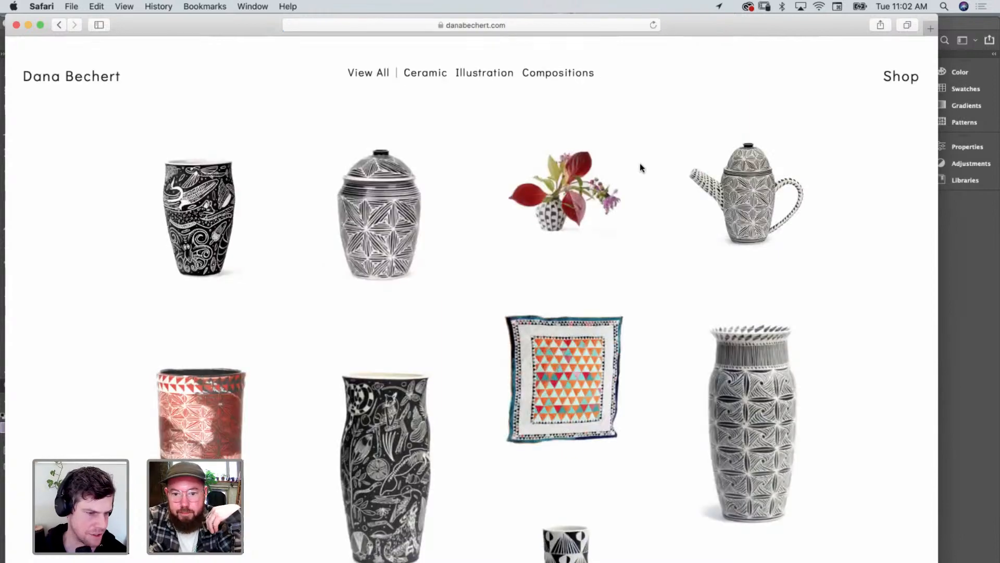
{"action": "scroll", "coordinate": [639, 168], "scroll_direction": "down", "scroll_amount": 3}
{"action": "scroll", "coordinate": [641, 167], "scroll_direction": "down", "scroll_amount": 10}
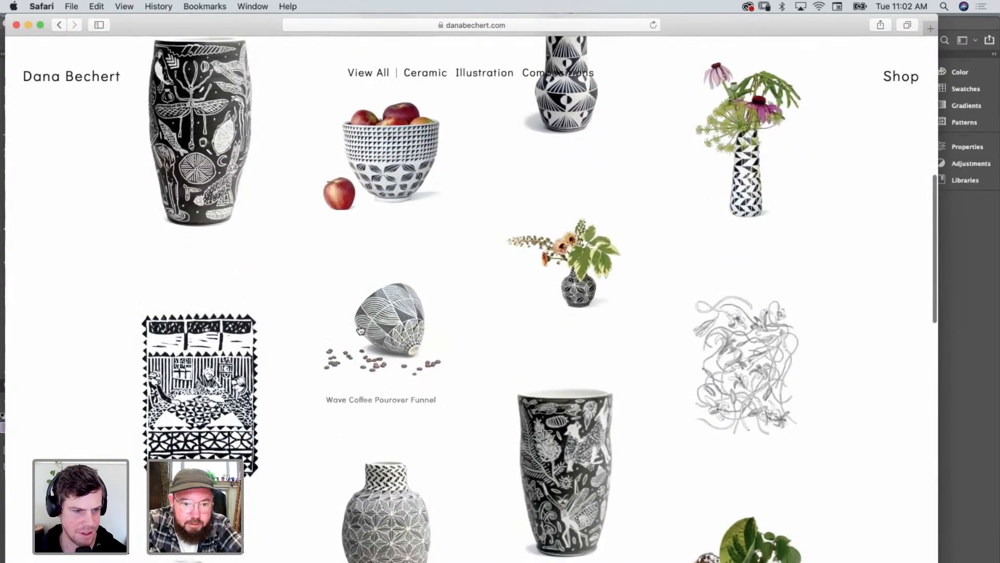
{"action": "scroll", "coordinate": [281, 324], "scroll_direction": "down", "scroll_amount": 2}
{"action": "left_click", "coordinate": [214, 344]}
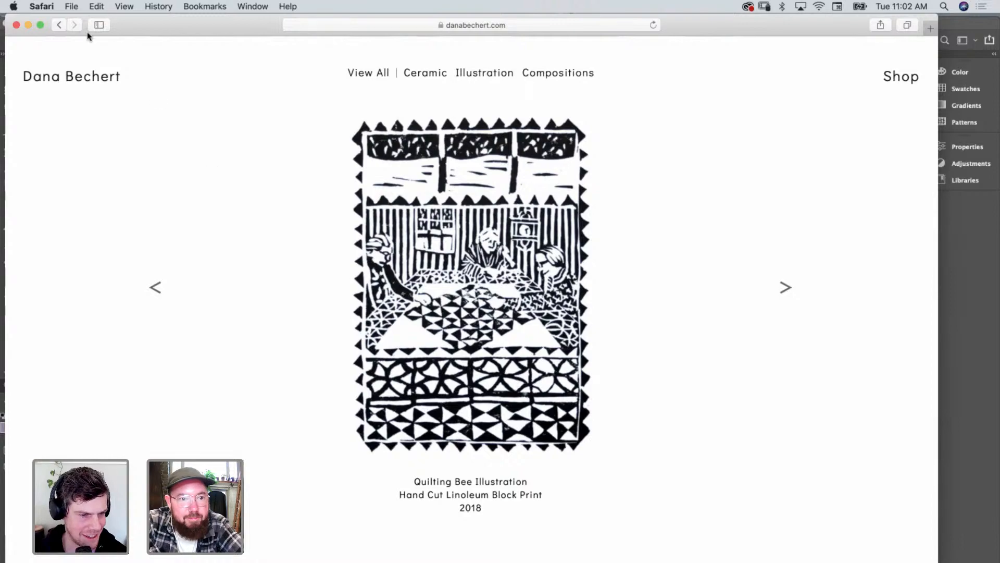
{"action": "left_click", "coordinate": [59, 25]}
View the Geometric Dishes series further down the gallery and return to the gallery.
{"action": "scroll", "coordinate": [423, 307], "scroll_direction": "down", "scroll_amount": 7}
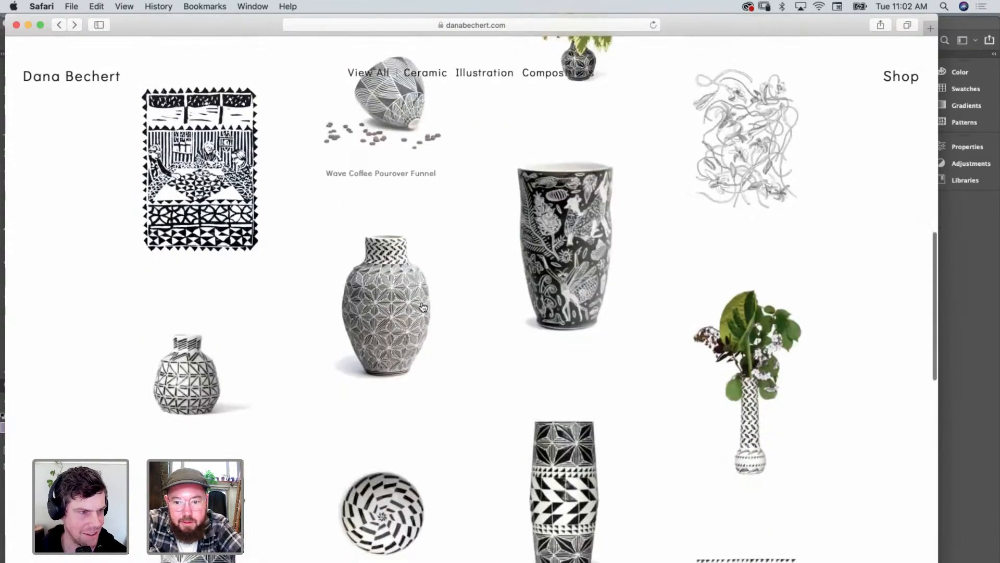
{"action": "scroll", "coordinate": [423, 307], "scroll_direction": "down", "scroll_amount": 3}
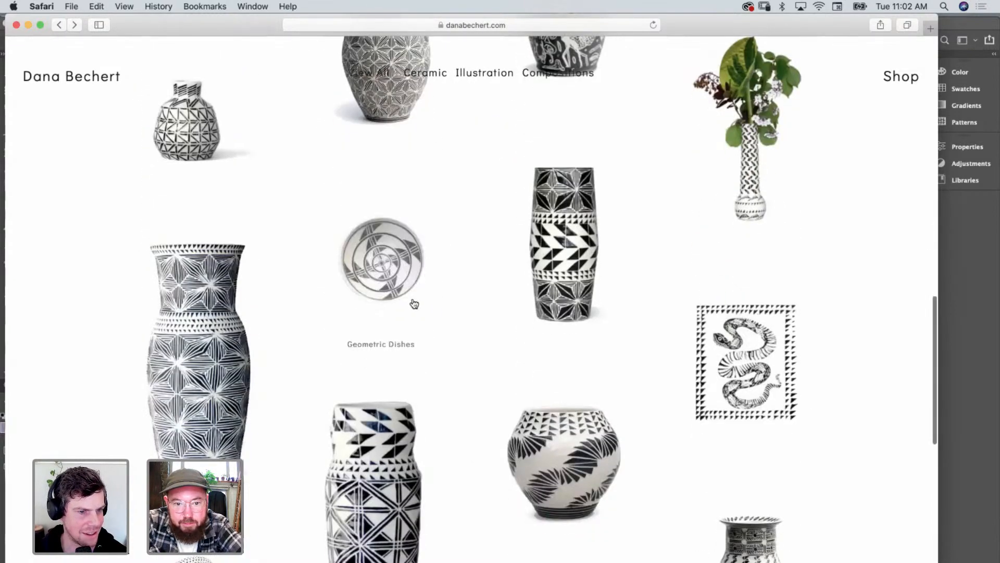
{"action": "left_click", "coordinate": [386, 276]}
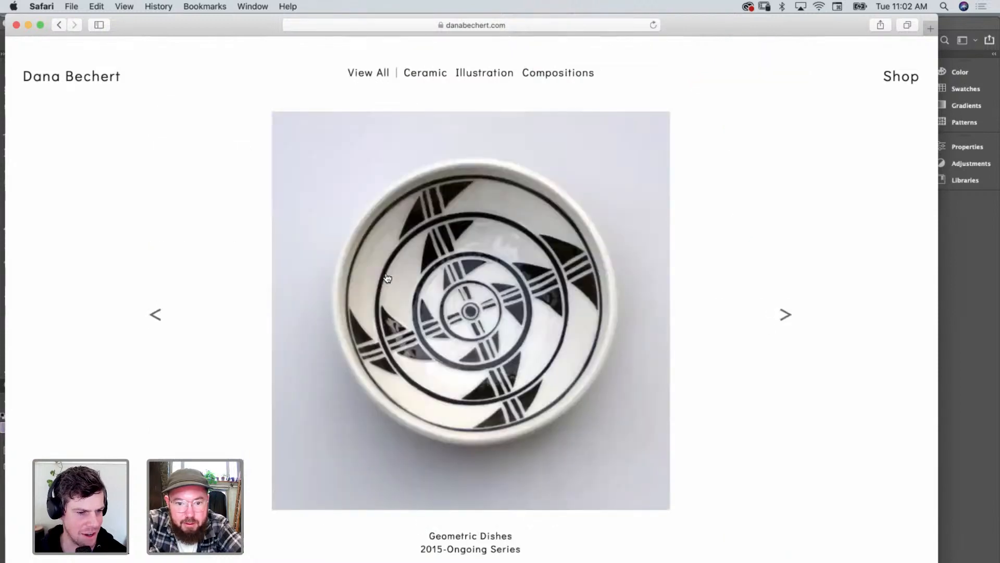
{"action": "left_click", "coordinate": [63, 28]}
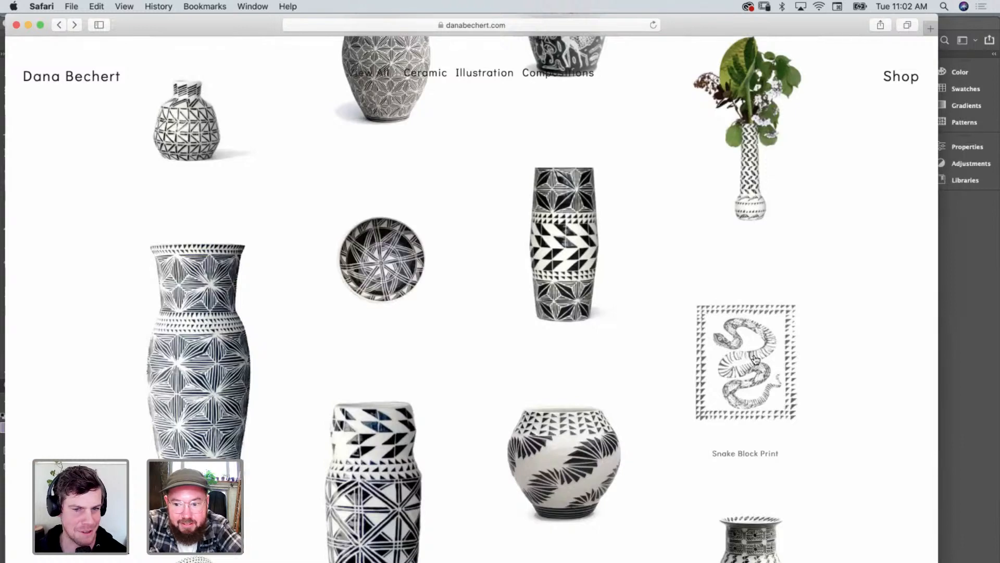
View the Archaic Bacteria silk print and its repeating red pattern, then return to the gallery.
{"action": "scroll", "coordinate": [756, 358], "scroll_direction": "down", "scroll_amount": 7}
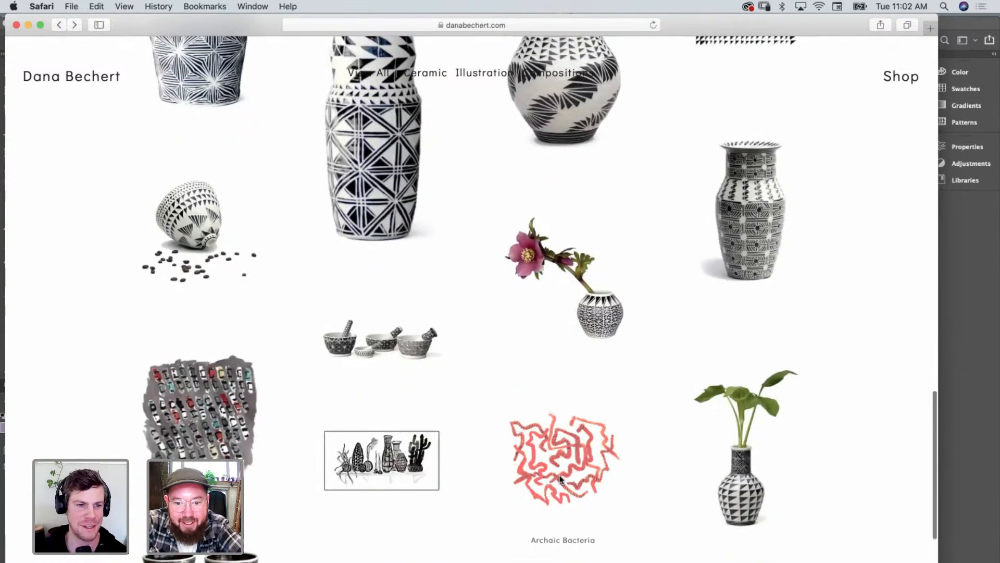
{"action": "left_click", "coordinate": [561, 478]}
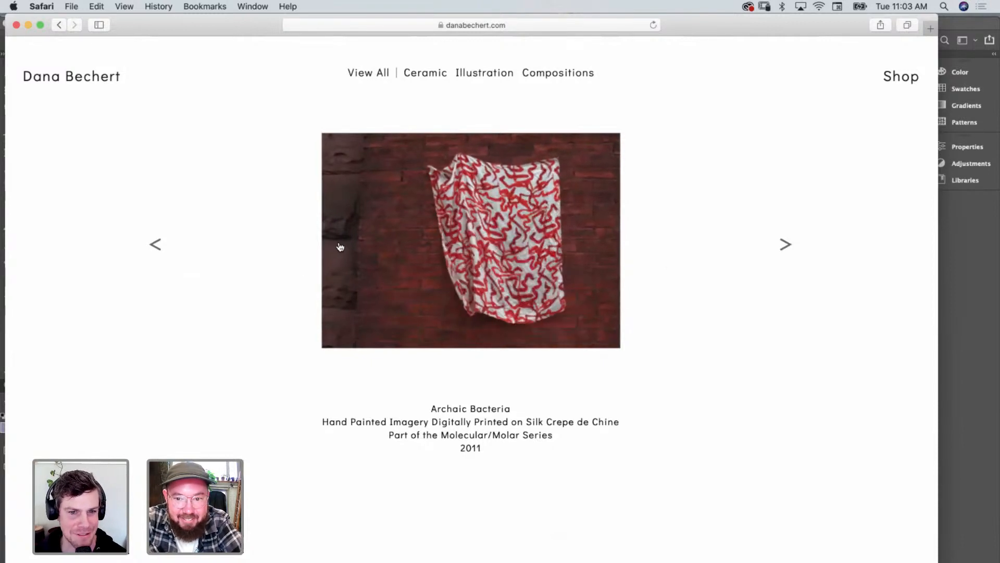
{"action": "left_click", "coordinate": [153, 246]}
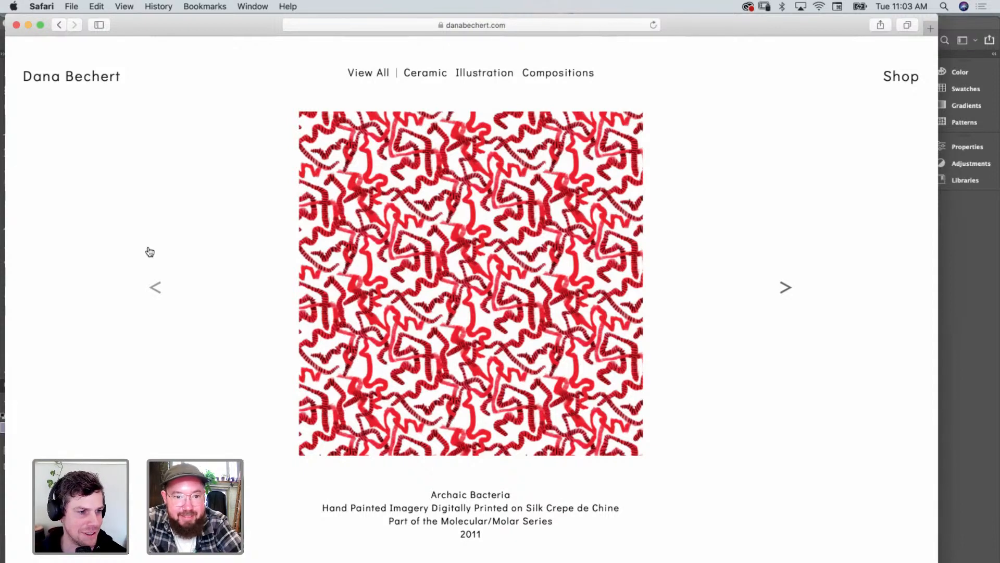
{"action": "left_click", "coordinate": [58, 26]}
Browse the last rows of the gallery around the Baltimore Breathing piece.
{"action": "scroll", "coordinate": [308, 263], "scroll_direction": "down", "scroll_amount": 3}
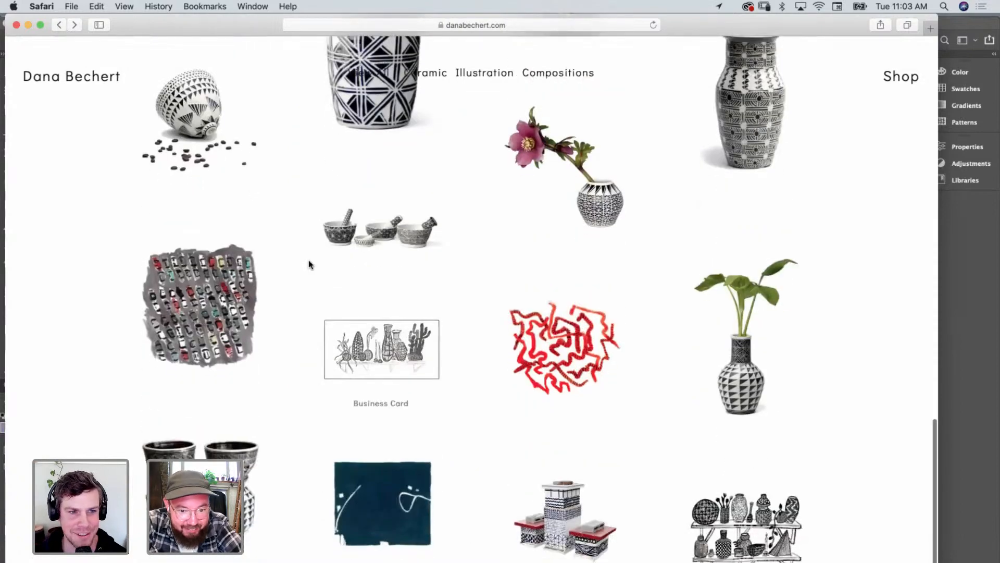
{"action": "scroll", "coordinate": [308, 265], "scroll_direction": "down", "scroll_amount": 3}
{"action": "scroll", "coordinate": [364, 295], "scroll_direction": "down", "scroll_amount": 2}
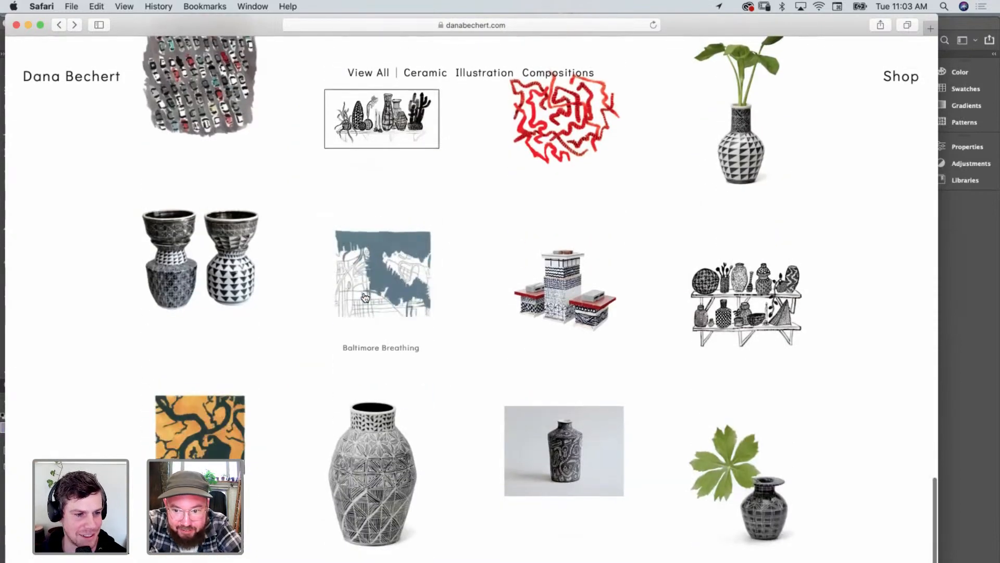
{"action": "scroll", "coordinate": [365, 298], "scroll_direction": "up", "scroll_amount": 3}
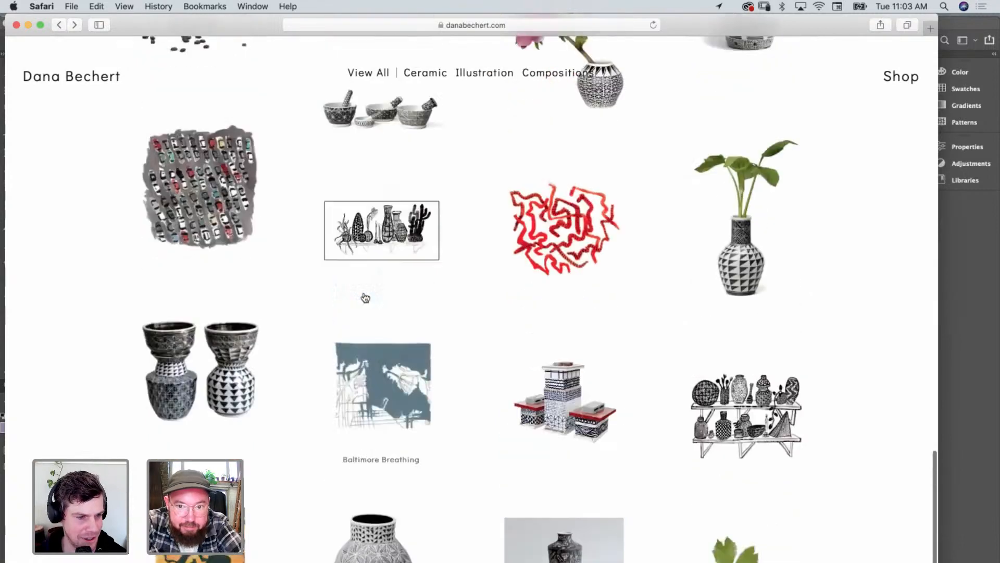
{"action": "scroll", "coordinate": [366, 297], "scroll_direction": "down", "scroll_amount": 3}
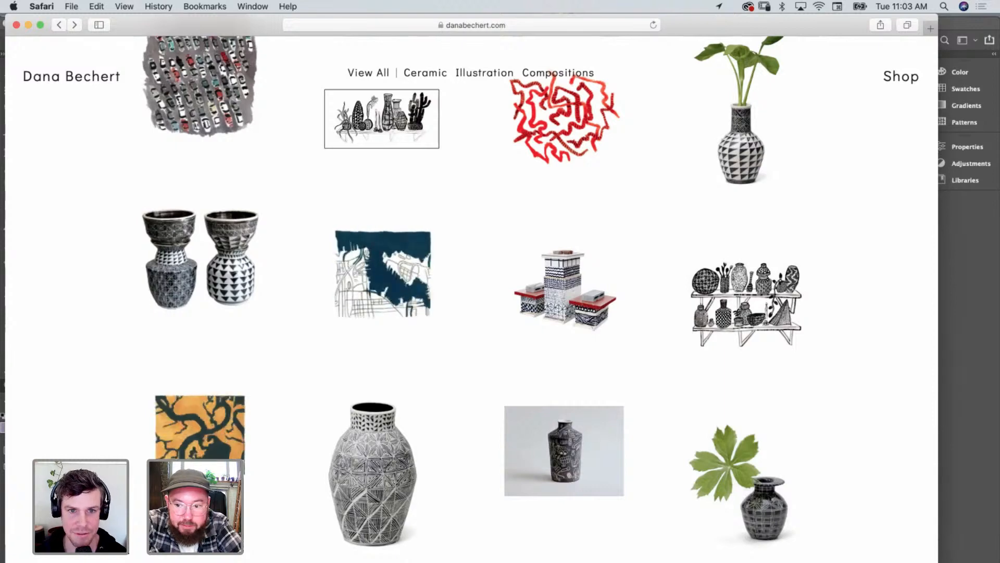
Open the ceramic artist's Instagram profile, view the reel showing the blue slip bulb, and return to the posts.
{"action": "left_click", "coordinate": [489, 281]}
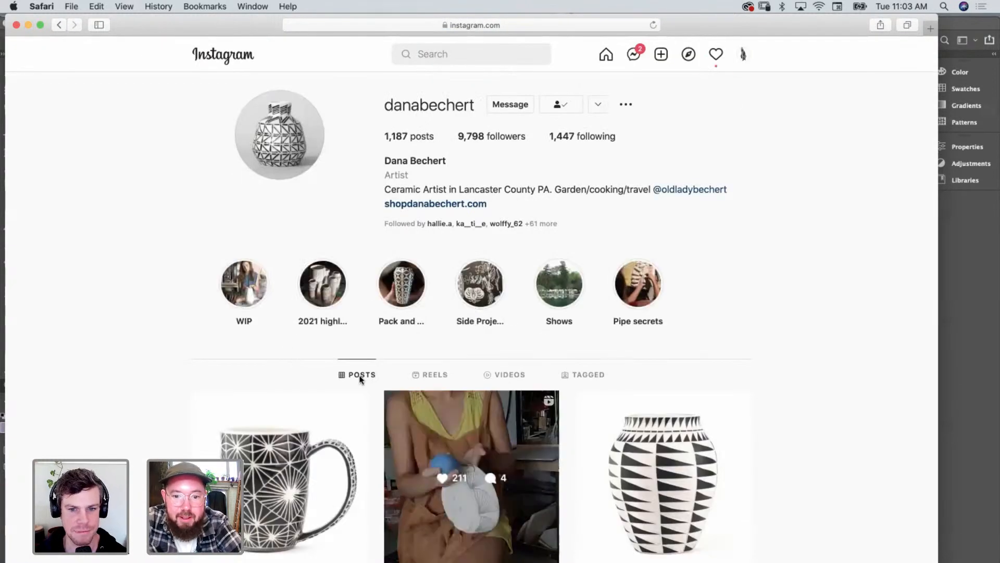
{"action": "left_click", "coordinate": [516, 477]}
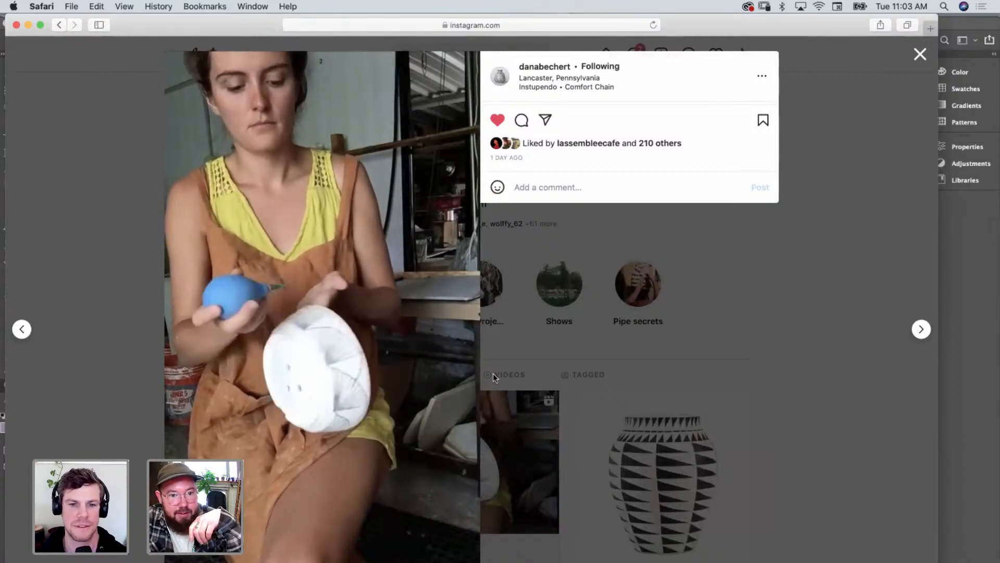
{"action": "left_click", "coordinate": [112, 217]}
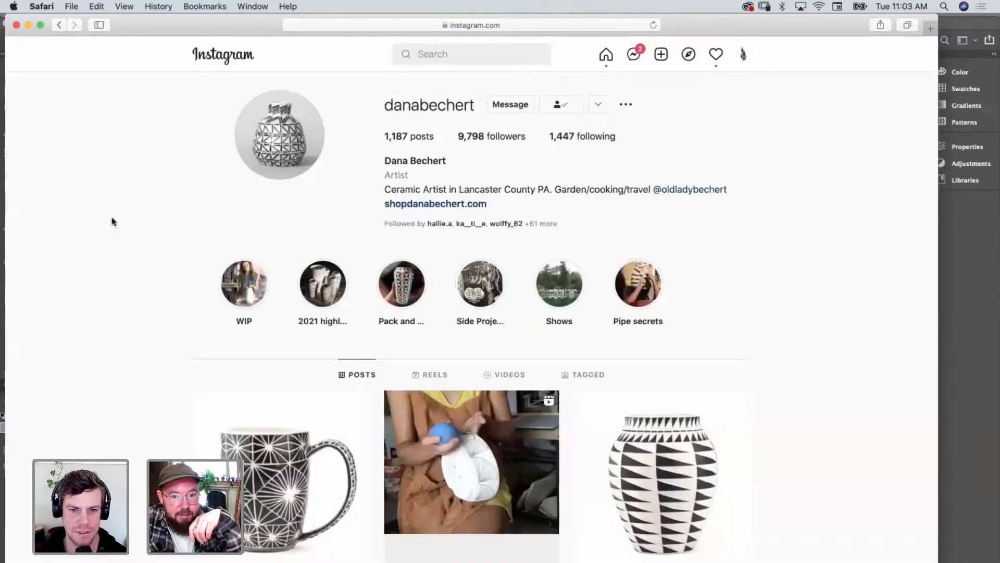
View the reel of lines being carved into a dark pot further down the posts and close it.
{"action": "scroll", "coordinate": [305, 477], "scroll_direction": "down", "scroll_amount": 10}
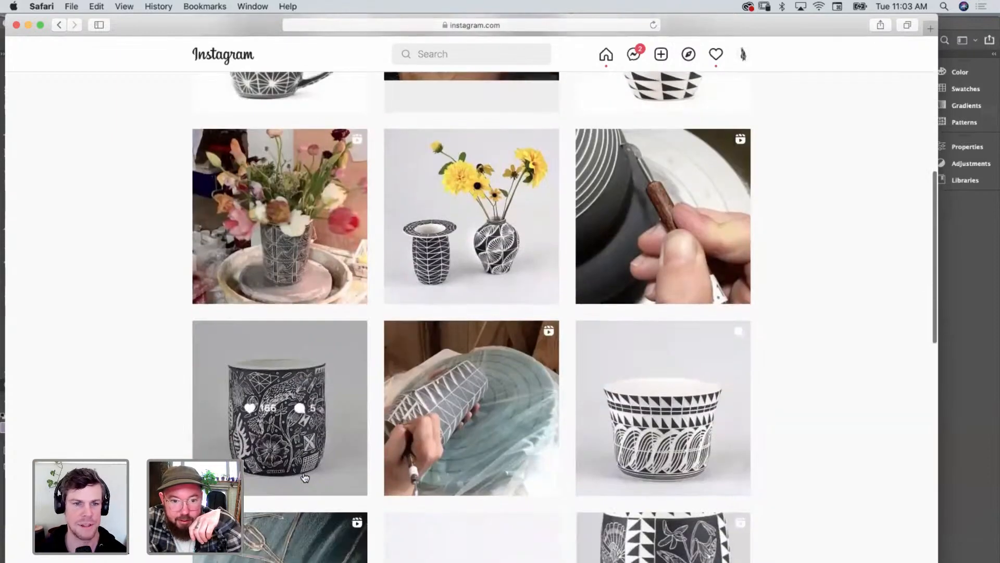
{"action": "left_click", "coordinate": [672, 182]}
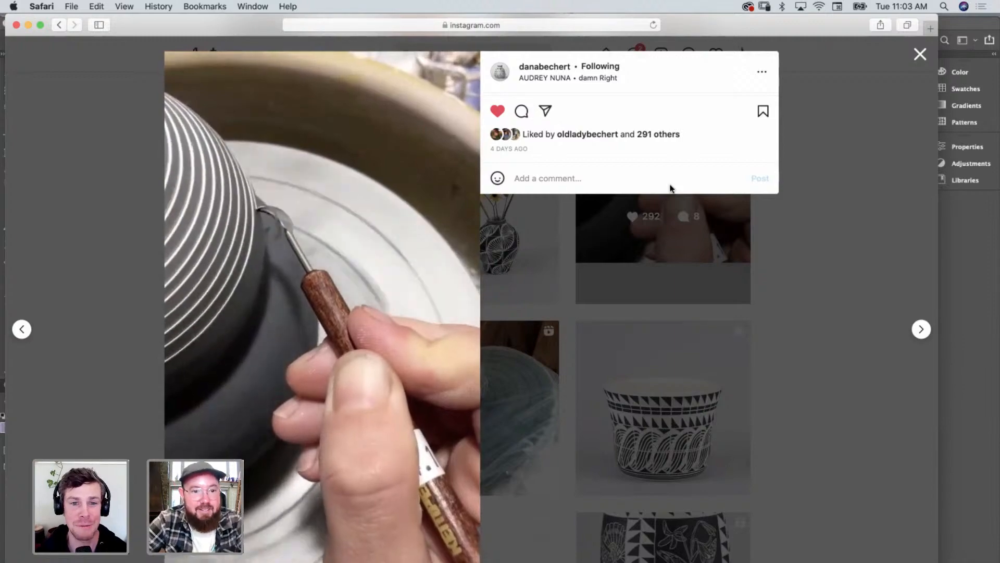
{"action": "left_click", "coordinate": [137, 168]}
Browse the older posts, view the one with the star-patterned hanging planter, and close it.
{"action": "scroll", "coordinate": [136, 168], "scroll_direction": "down", "scroll_amount": 4}
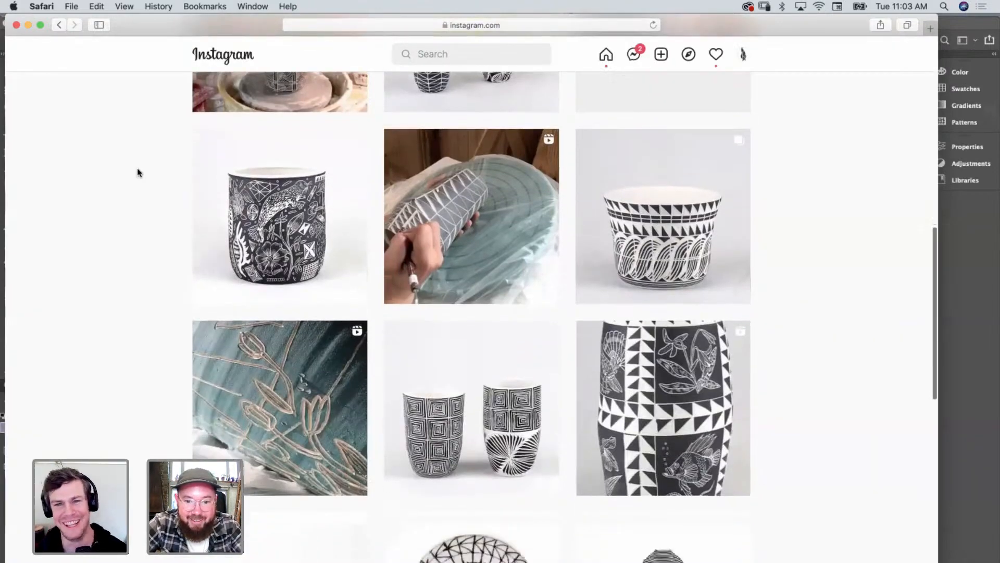
{"action": "scroll", "coordinate": [138, 170], "scroll_direction": "down", "scroll_amount": 10}
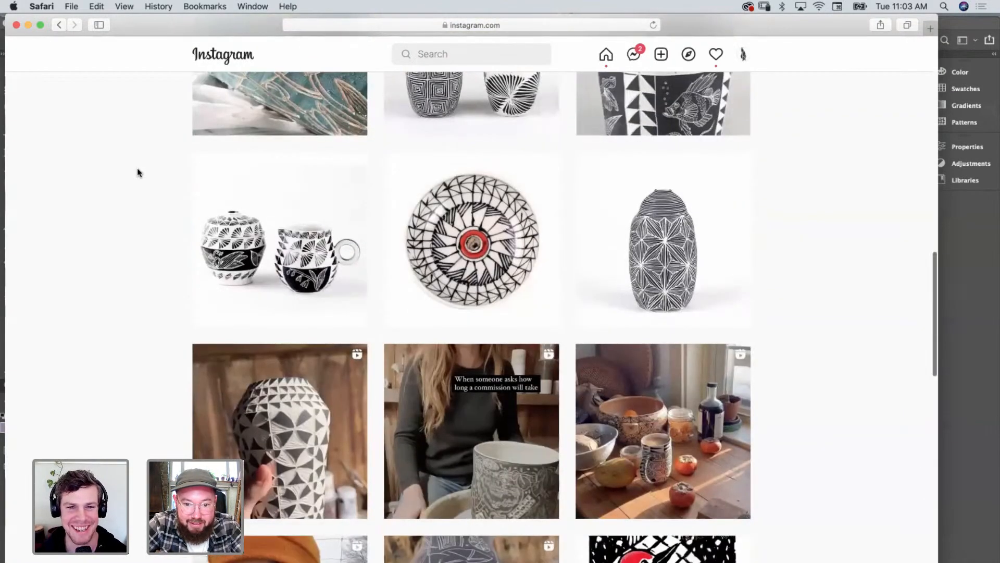
{"action": "scroll", "coordinate": [138, 171], "scroll_direction": "down", "scroll_amount": 4}
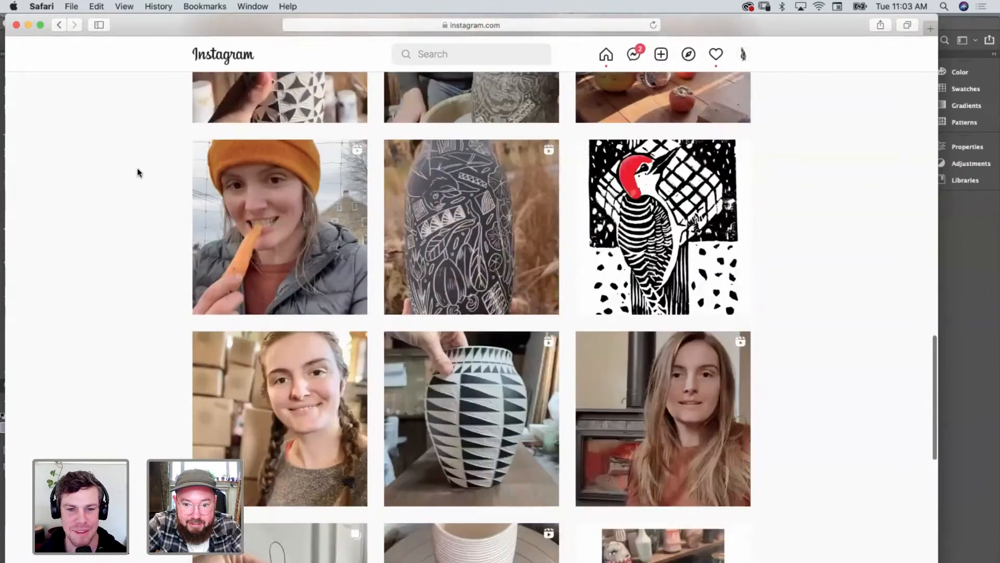
{"action": "scroll", "coordinate": [138, 171], "scroll_direction": "down", "scroll_amount": 4}
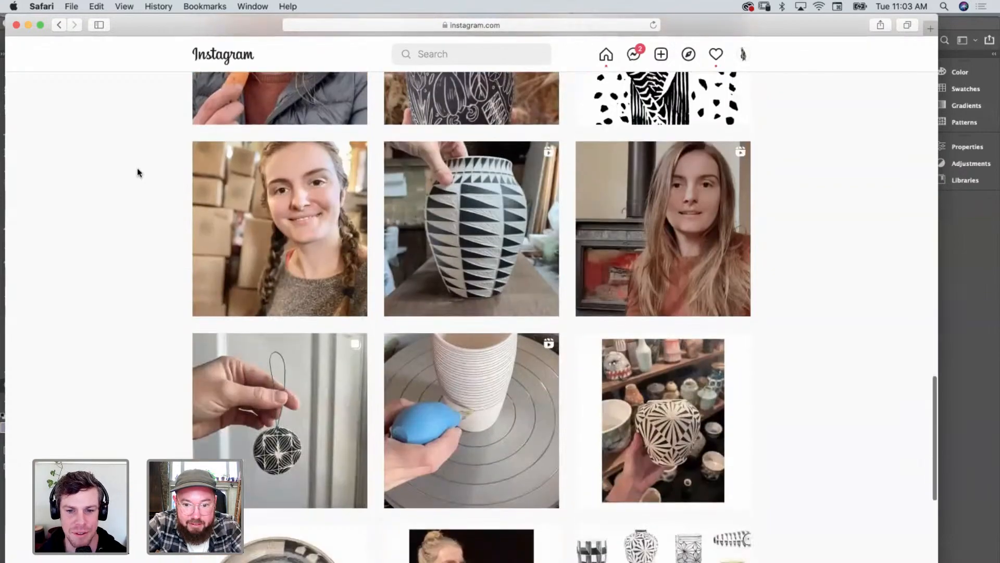
{"action": "scroll", "coordinate": [138, 172], "scroll_direction": "down", "scroll_amount": 3}
{"action": "scroll", "coordinate": [138, 172], "scroll_direction": "down", "scroll_amount": 7}
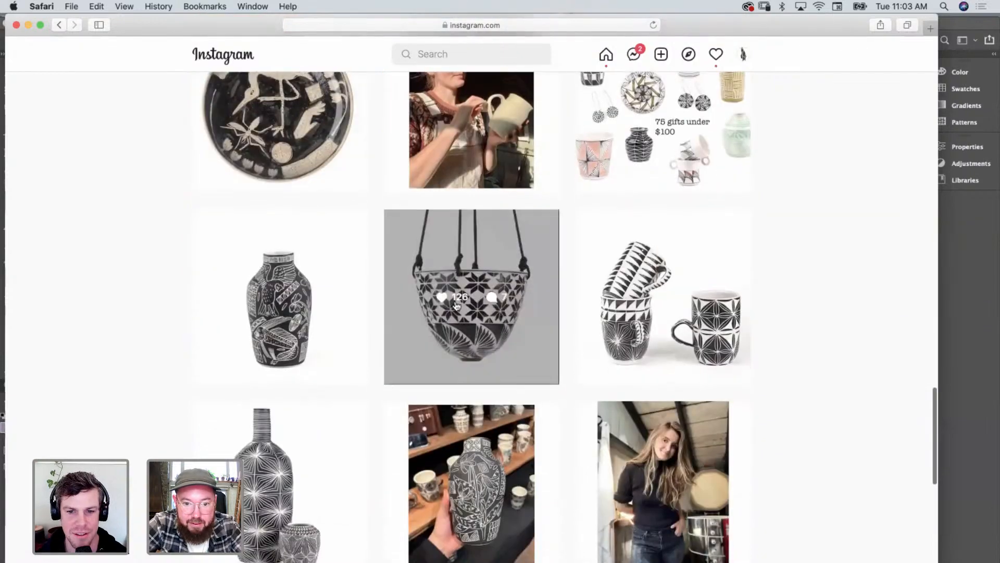
{"action": "left_click", "coordinate": [455, 301]}
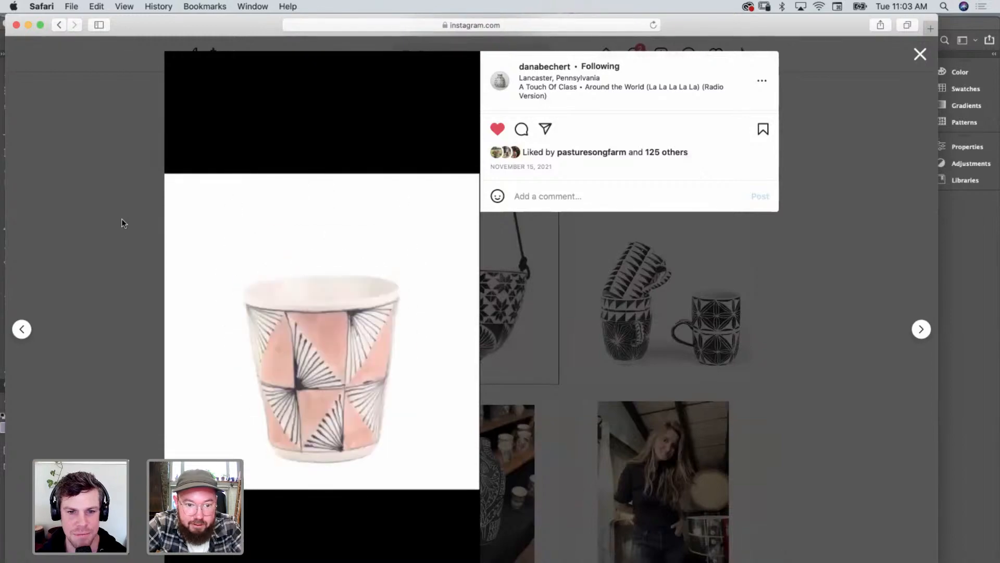
{"action": "left_click", "coordinate": [87, 228]}
Browse the oldest part of the profile's posts for more patterned vases, mugs and cups.
{"action": "scroll", "coordinate": [242, 382], "scroll_direction": "down", "scroll_amount": 15}
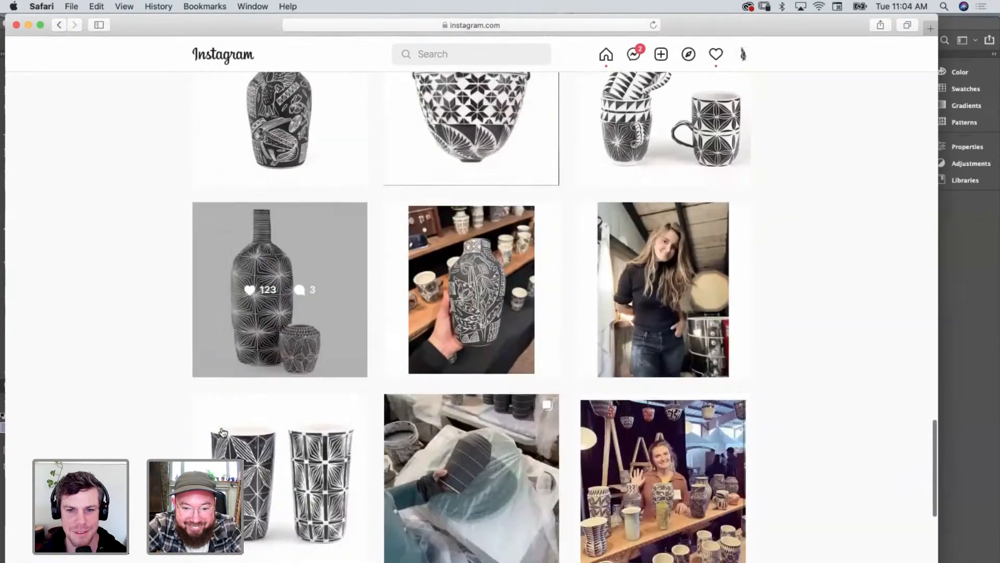
{"action": "scroll", "coordinate": [222, 433], "scroll_direction": "down", "scroll_amount": 15}
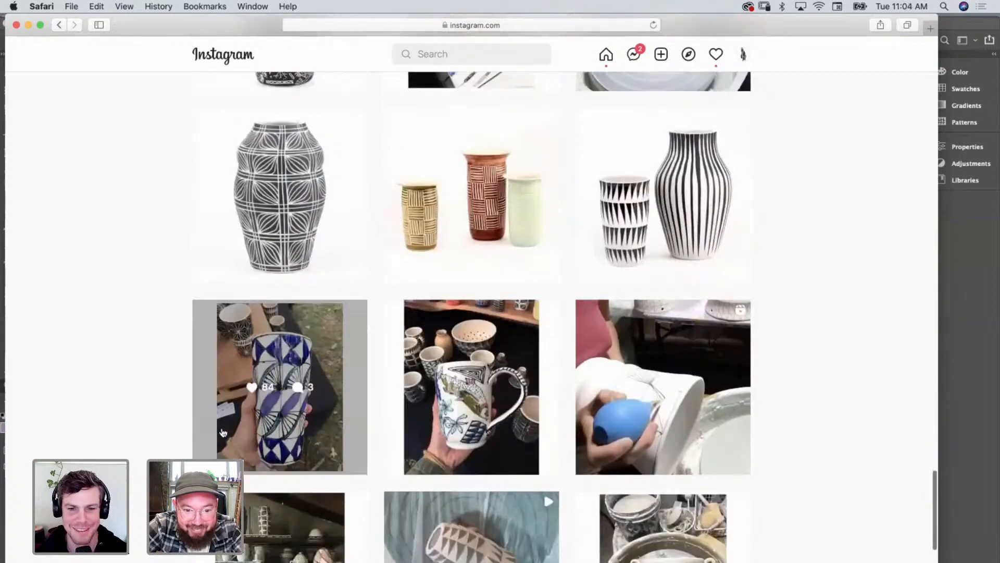
{"action": "scroll", "coordinate": [223, 432], "scroll_direction": "down", "scroll_amount": 15}
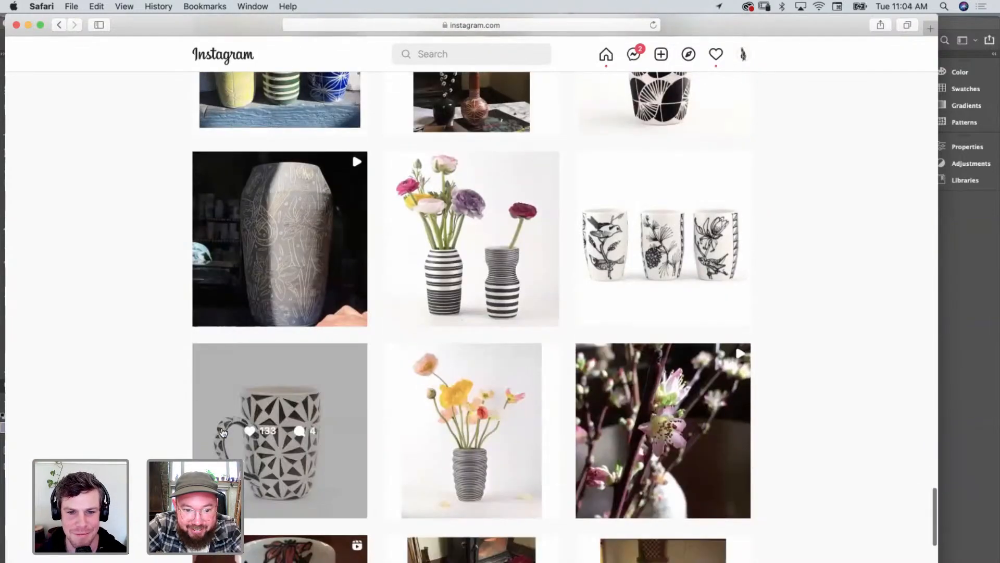
{"action": "scroll", "coordinate": [223, 433], "scroll_direction": "down", "scroll_amount": 15}
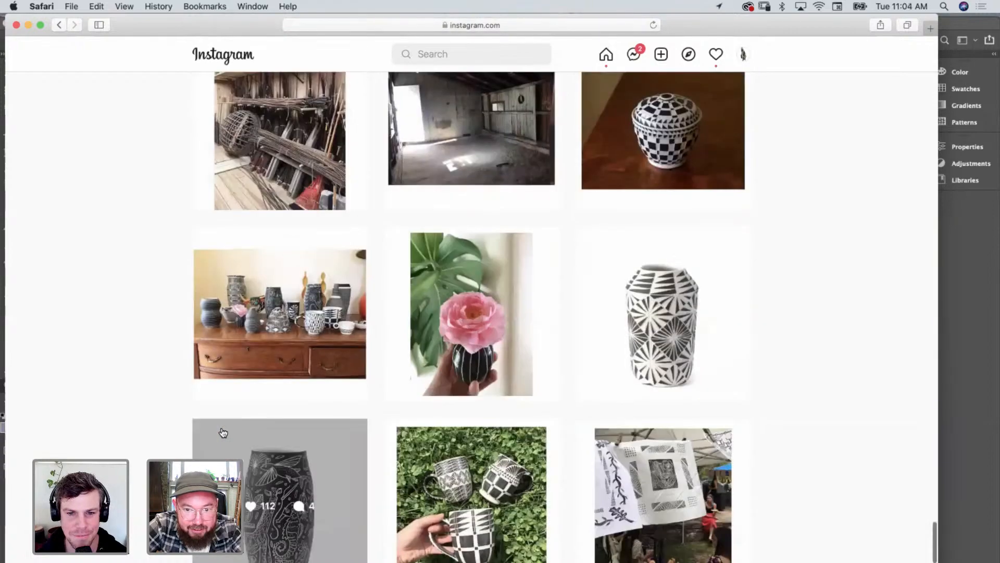
{"action": "scroll", "coordinate": [223, 433], "scroll_direction": "down", "scroll_amount": 15}
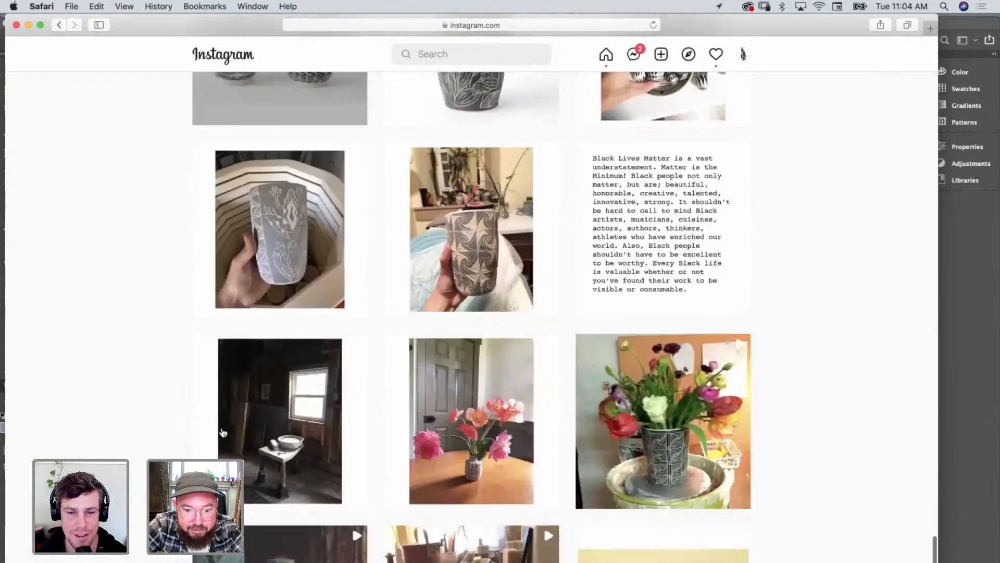
Go back to the newer posts, view the "75 gifts under $100" post, and close it.
{"action": "scroll", "coordinate": [223, 433], "scroll_direction": "down", "scroll_amount": 15}
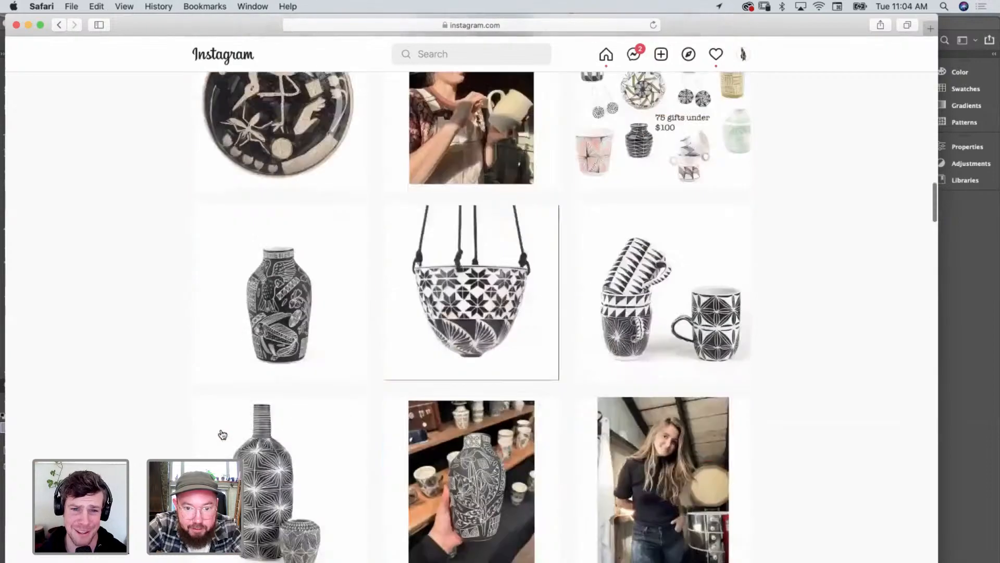
{"action": "scroll", "coordinate": [223, 434], "scroll_direction": "up", "scroll_amount": 10}
{"action": "scroll", "coordinate": [223, 434], "scroll_direction": "down", "scroll_amount": 7}
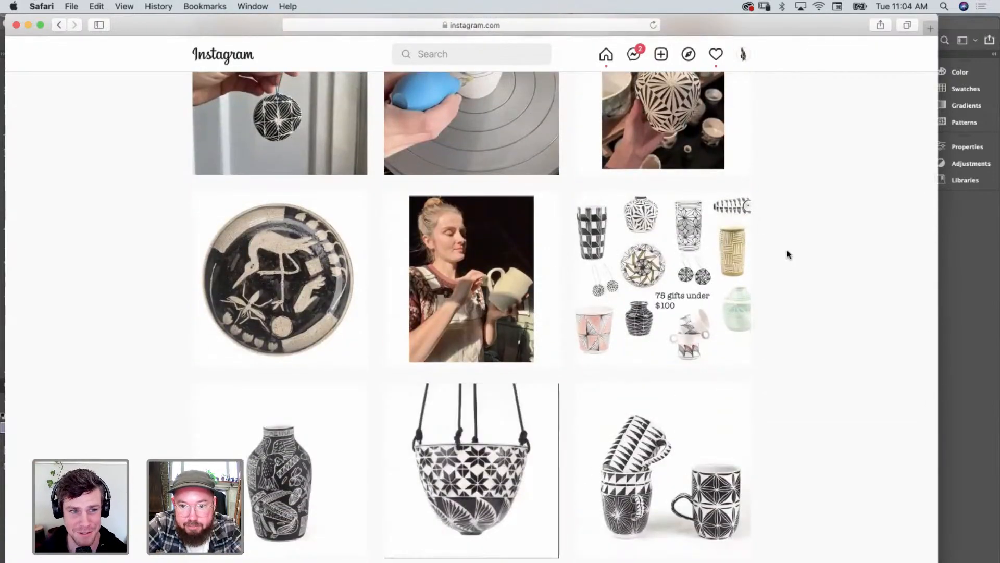
{"action": "left_click", "coordinate": [701, 232]}
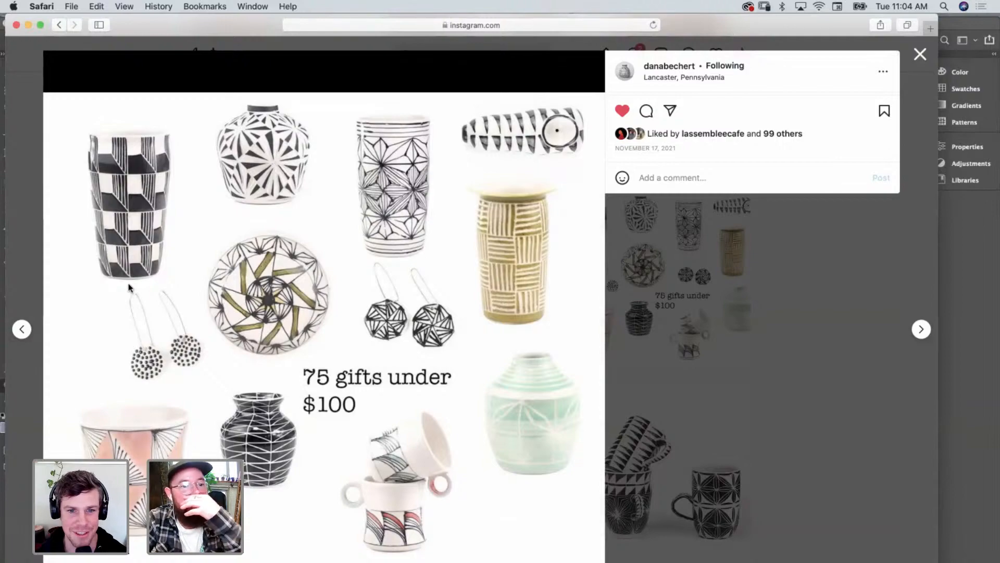
{"action": "left_click", "coordinate": [21, 232]}
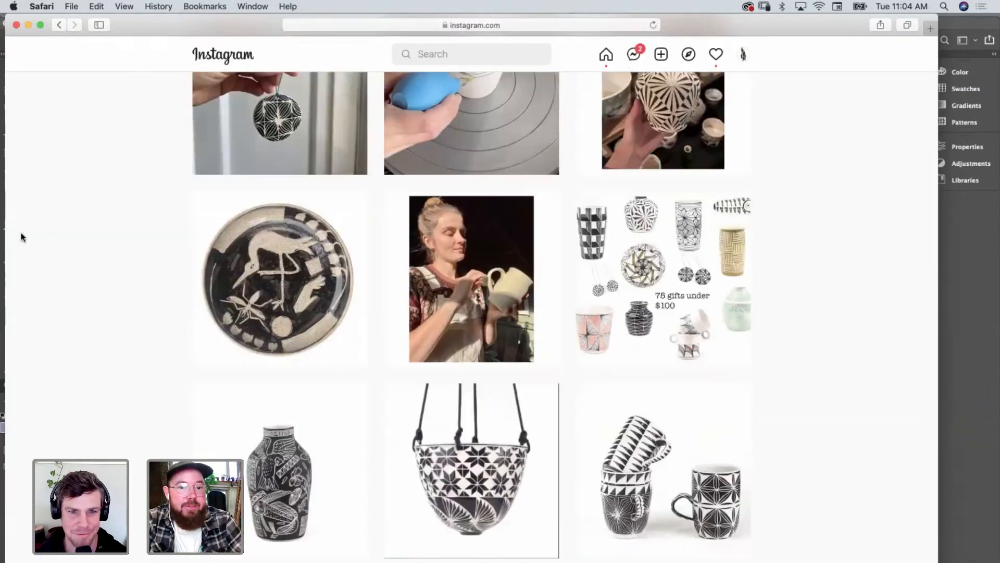
Return to the recent posts, view the reel featuring the vase with black triangle patterns, and close it.
{"action": "scroll", "coordinate": [137, 257], "scroll_direction": "up", "scroll_amount": 3}
{"action": "scroll", "coordinate": [139, 259], "scroll_direction": "up", "scroll_amount": 7}
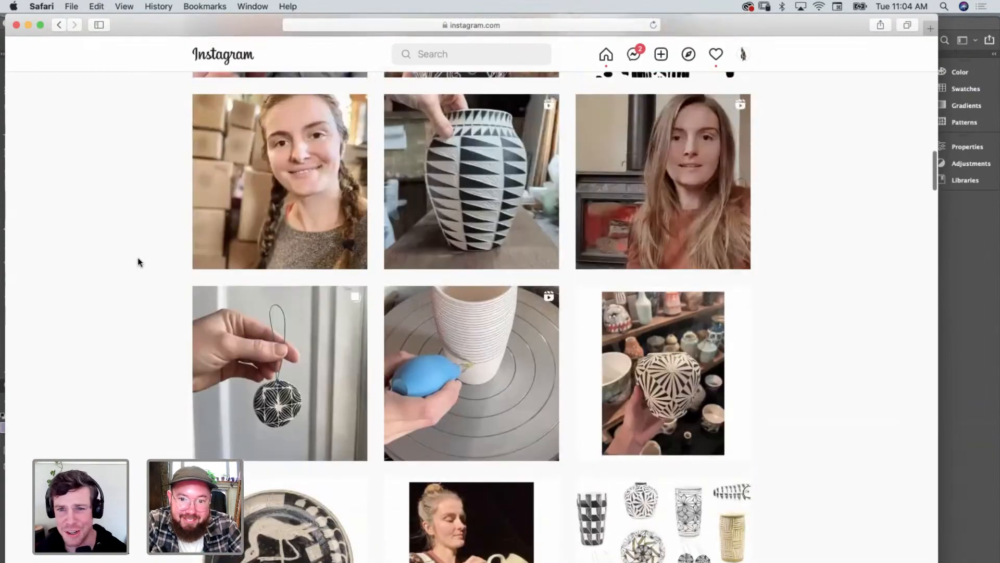
{"action": "scroll", "coordinate": [138, 257], "scroll_direction": "up", "scroll_amount": 10}
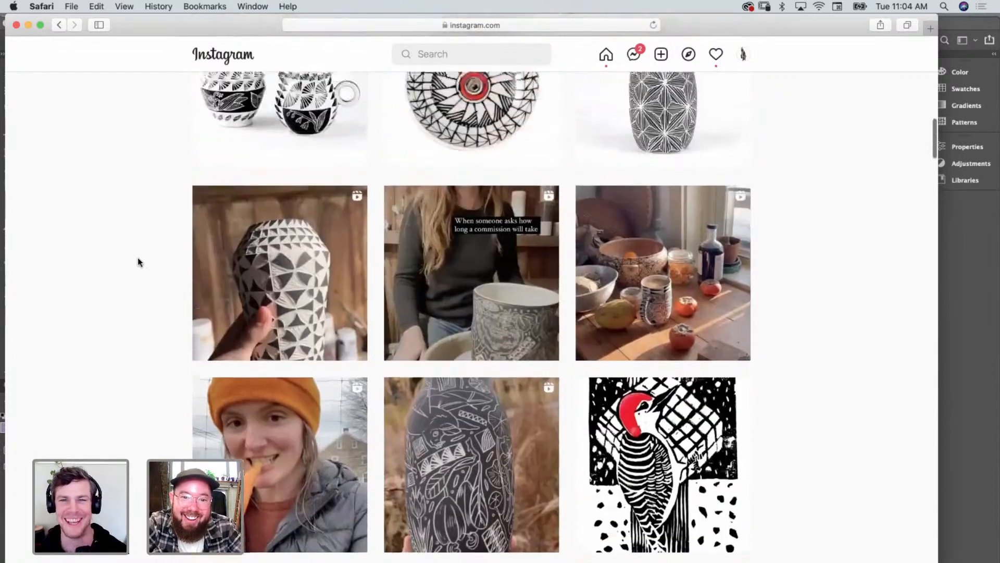
{"action": "scroll", "coordinate": [138, 257], "scroll_direction": "up", "scroll_amount": 5}
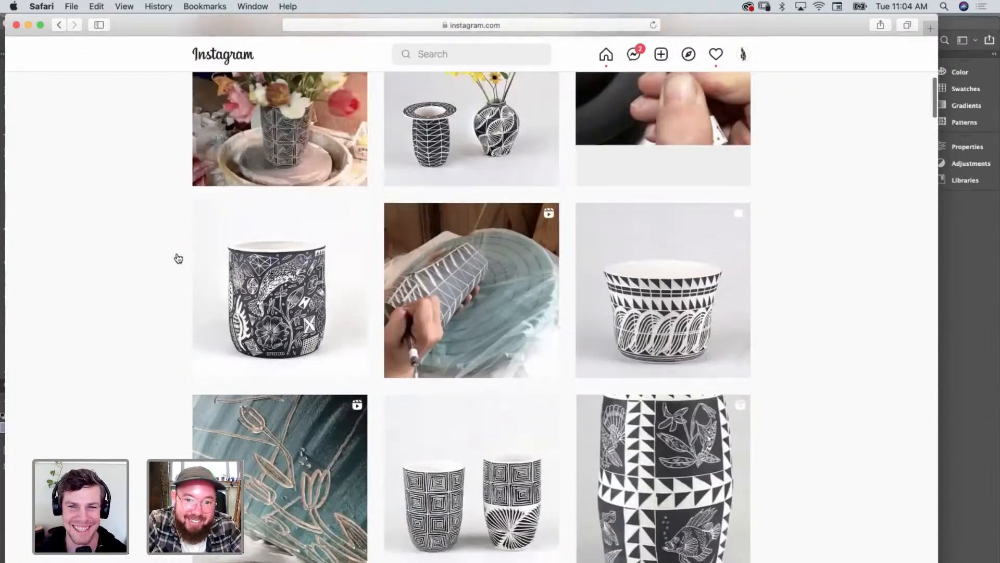
{"action": "left_click", "coordinate": [499, 215]}
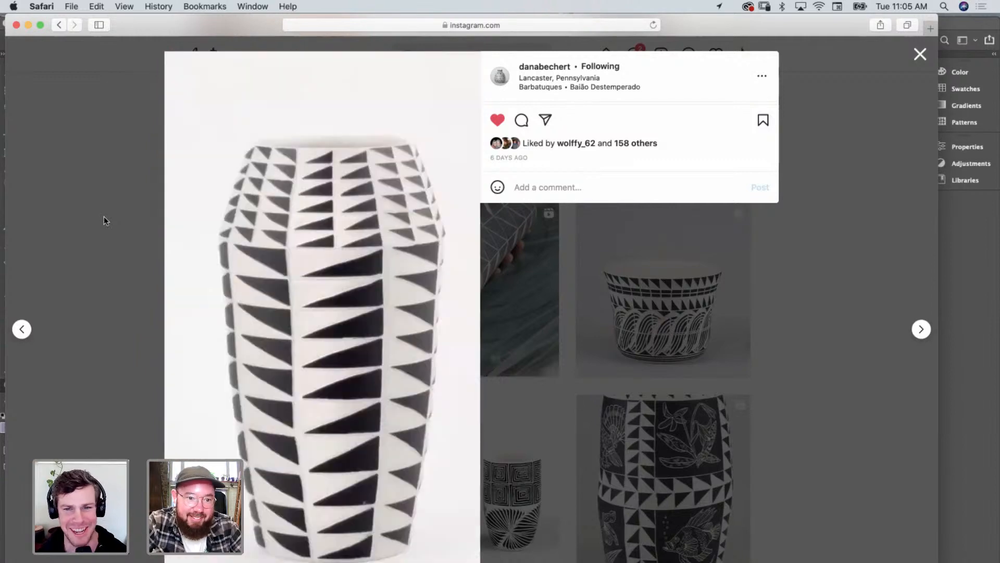
{"action": "left_click", "coordinate": [104, 217]}
View the recent post of two black-and-white vases with yellow flowers and close it.
{"action": "scroll", "coordinate": [105, 216], "scroll_direction": "up", "scroll_amount": 3}
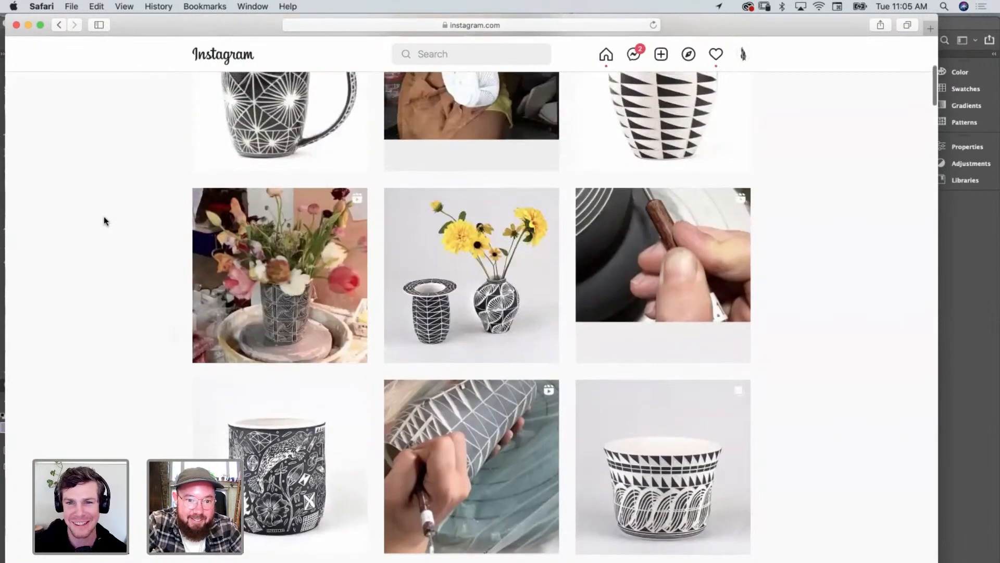
{"action": "scroll", "coordinate": [105, 217], "scroll_direction": "up", "scroll_amount": 3}
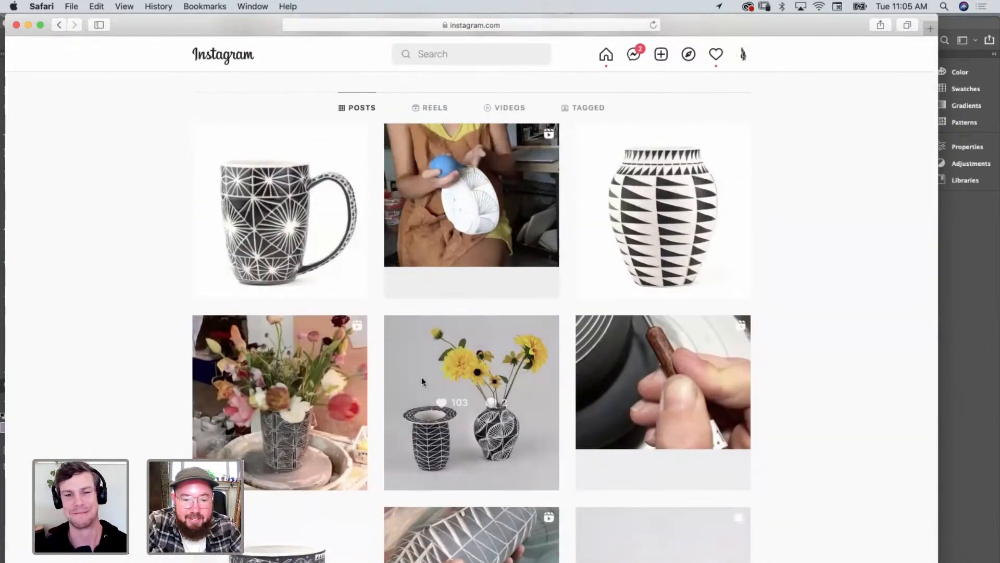
{"action": "left_click", "coordinate": [422, 381]}
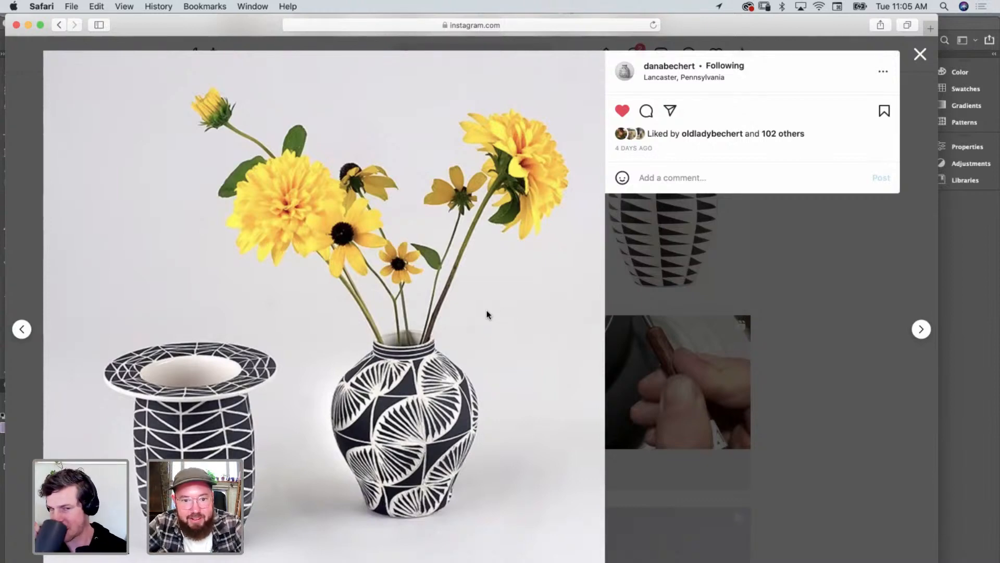
{"action": "left_click", "coordinate": [782, 283]}
Look over the top of the Instagram profile once more and close its browser window to return to Photoshop.
{"action": "scroll", "coordinate": [783, 282], "scroll_direction": "up", "scroll_amount": 5}
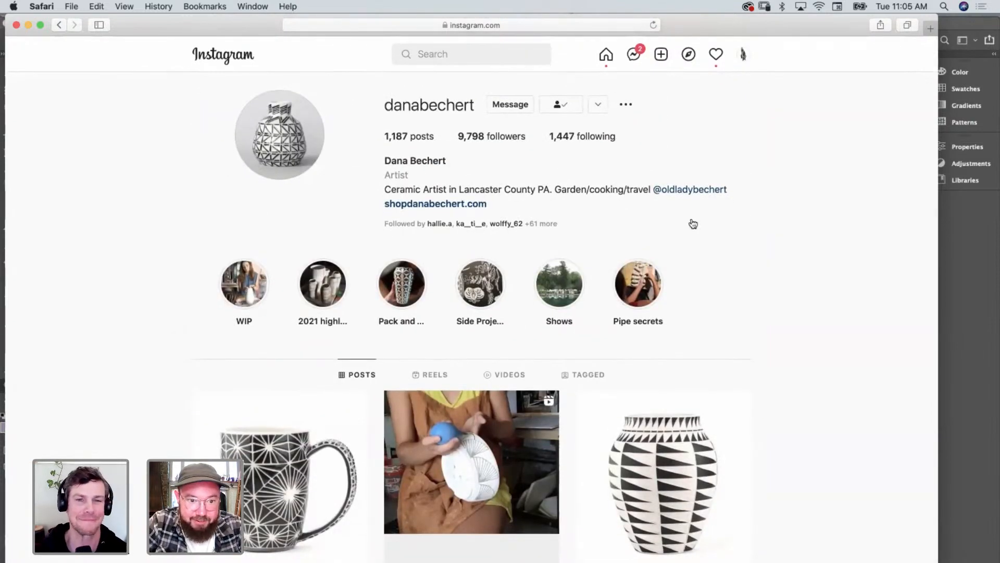
{"action": "scroll", "coordinate": [693, 222], "scroll_direction": "down", "scroll_amount": 5}
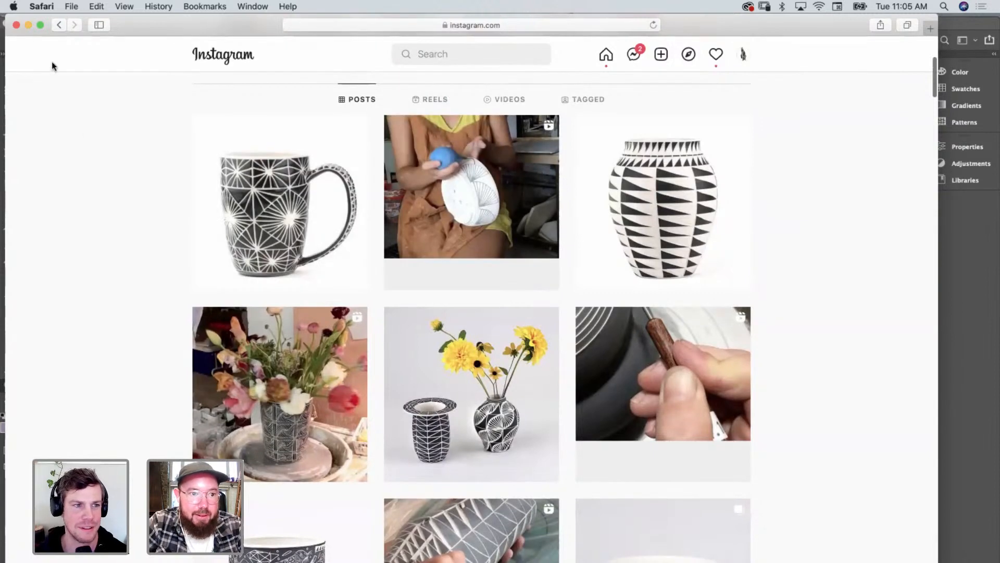
{"action": "left_click", "coordinate": [16, 25]}
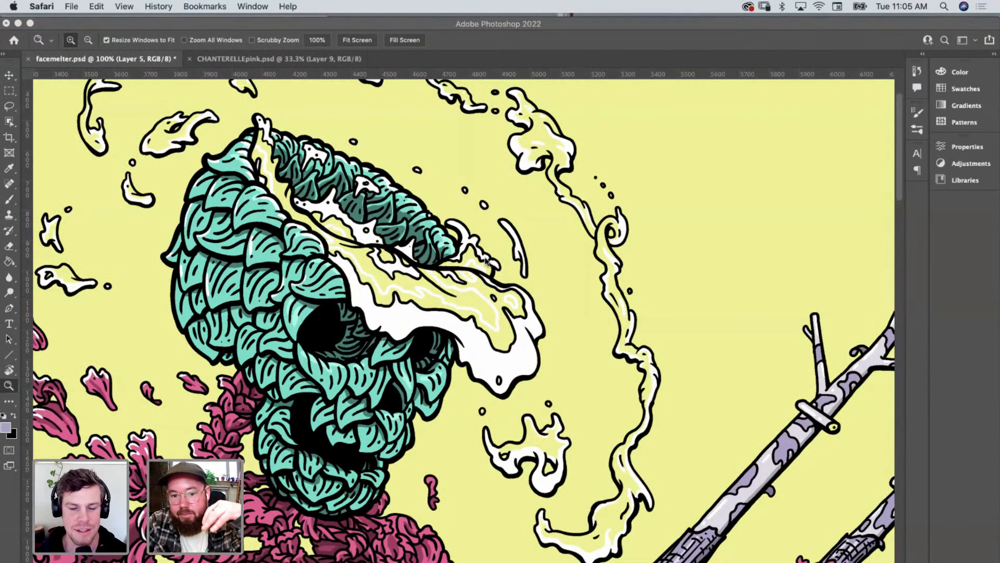
Bring back the illustrator's portfolio website window and close it to return to facemelter.psd.
{"action": "mouse_move", "coordinate": [767, 561]}
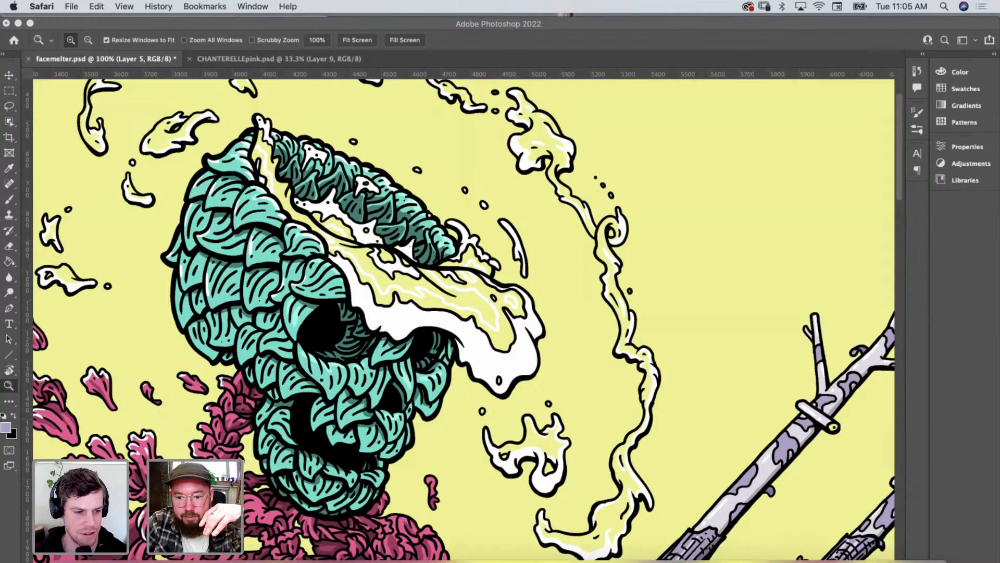
{"action": "left_click", "coordinate": [857, 560]}
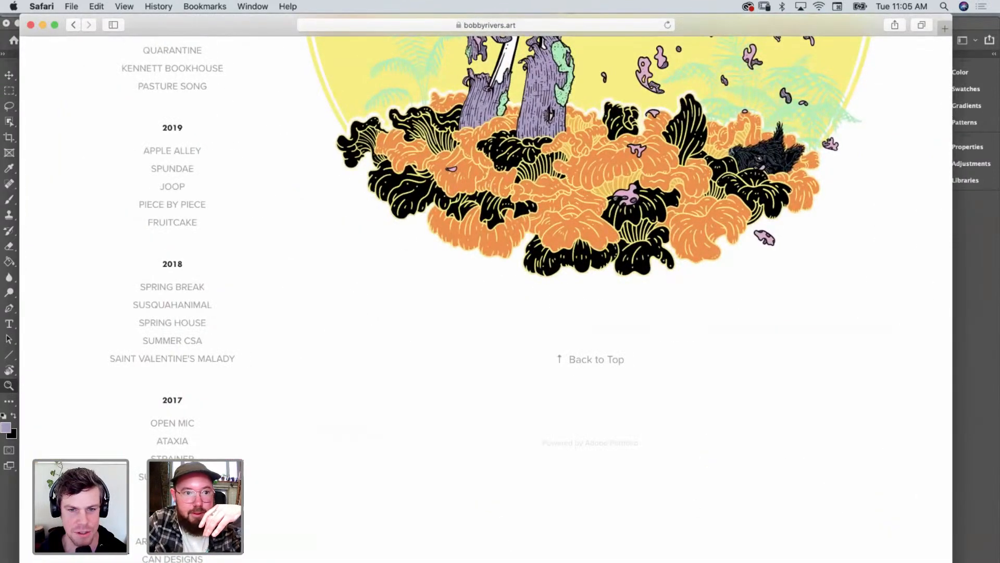
{"action": "left_click", "coordinate": [30, 25]}
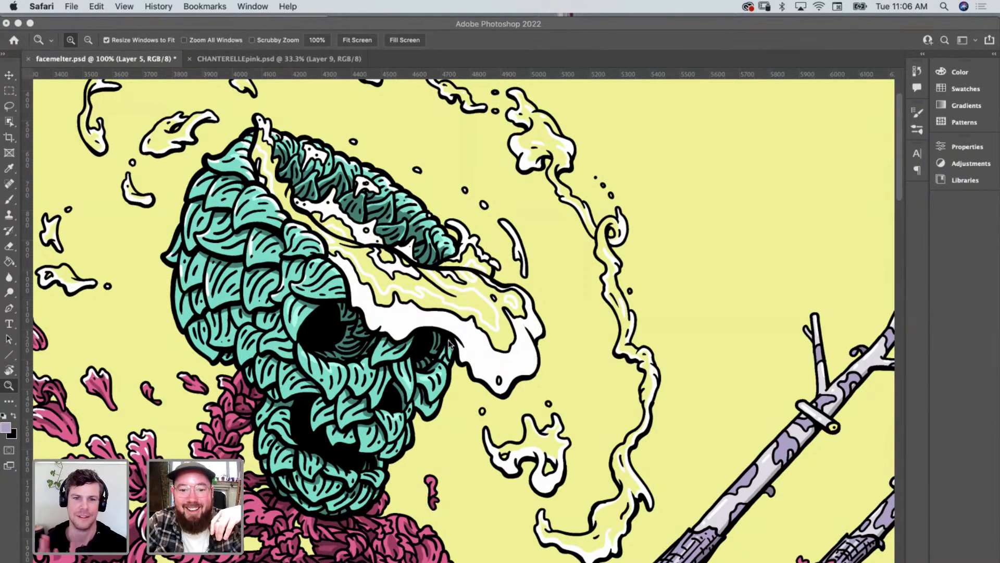
Hide the yellow Layer 1 in facemelter.psd to reveal the pencil sketch of the right leg.
{"action": "scroll", "coordinate": [449, 344], "scroll_direction": "down", "scroll_amount": 15}
{"action": "scroll", "coordinate": [449, 343], "scroll_direction": "right", "scroll_amount": 5}
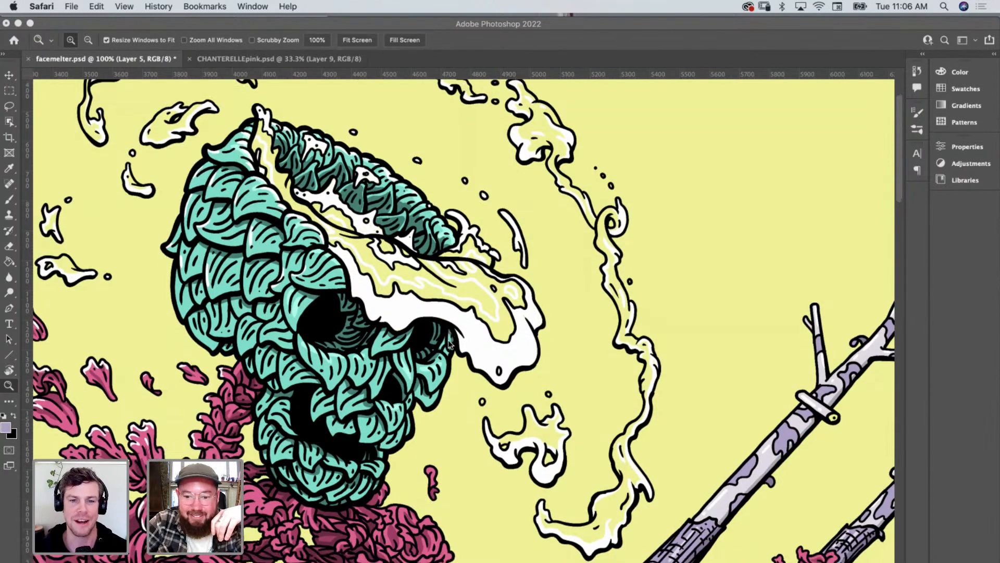
{"action": "scroll", "coordinate": [449, 344], "scroll_direction": "up", "scroll_amount": 3}
{"action": "scroll", "coordinate": [449, 344], "scroll_direction": "right", "scroll_amount": 2}
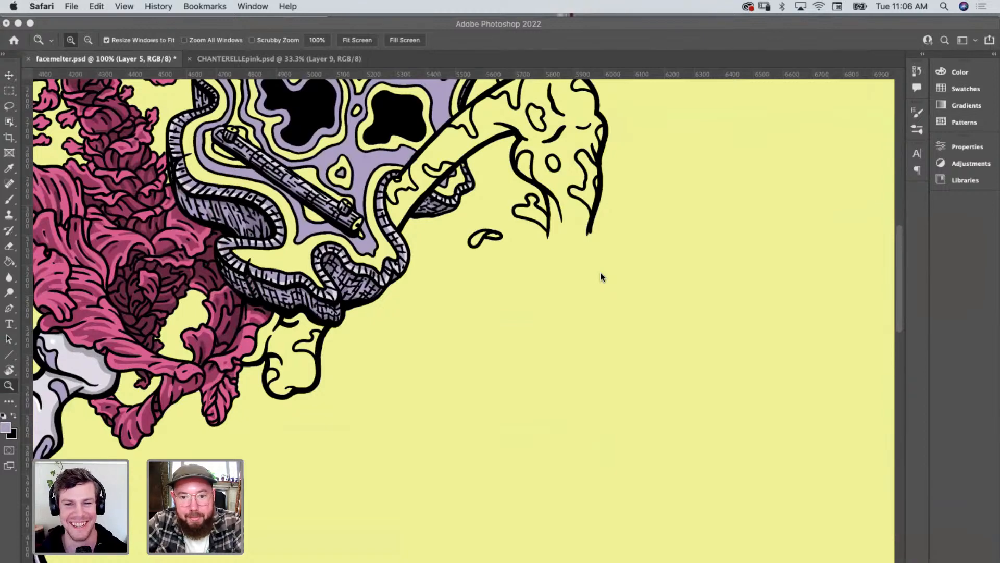
{"action": "key", "text": "F7"}
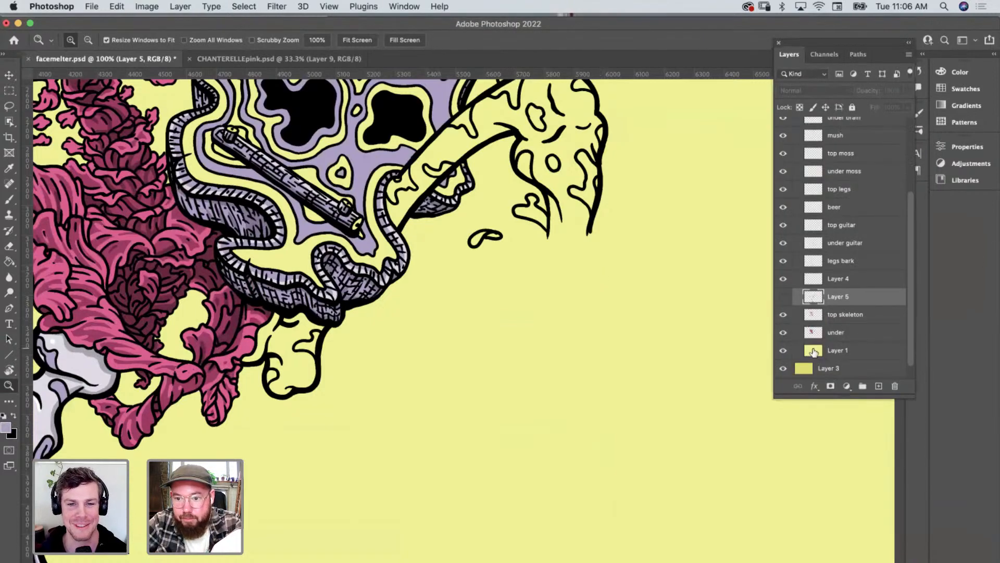
{"action": "scroll", "coordinate": [814, 353], "scroll_direction": "down", "scroll_amount": 1}
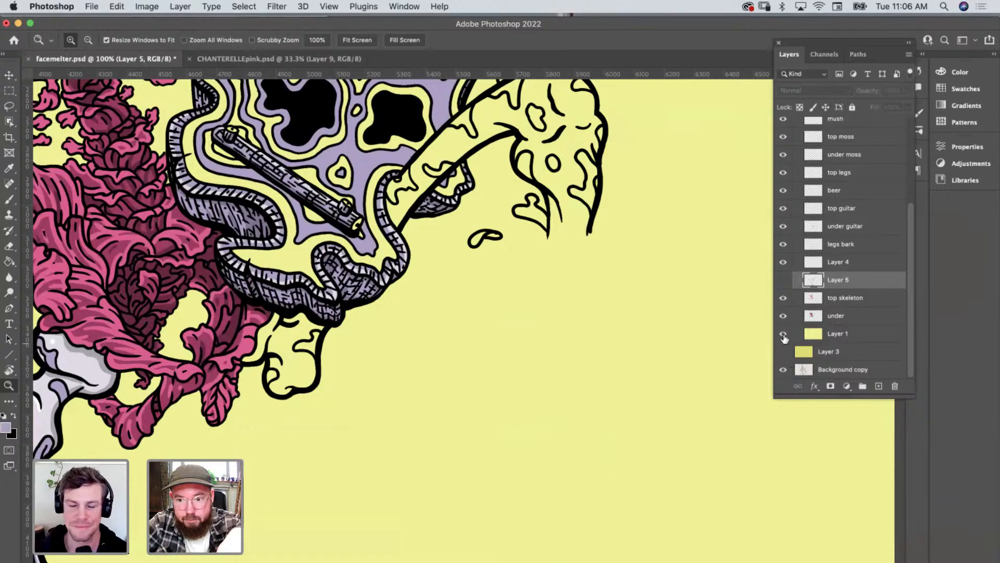
{"action": "left_click", "coordinate": [783, 334]}
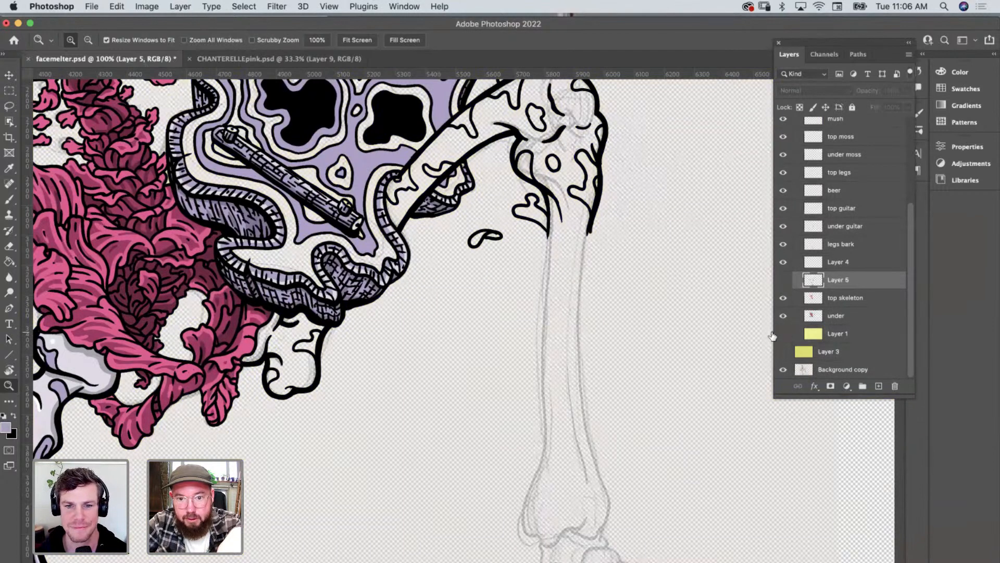
Show the yellow Layer 3 and place it below the Background copy sketch layer.
{"action": "left_click", "coordinate": [828, 352]}
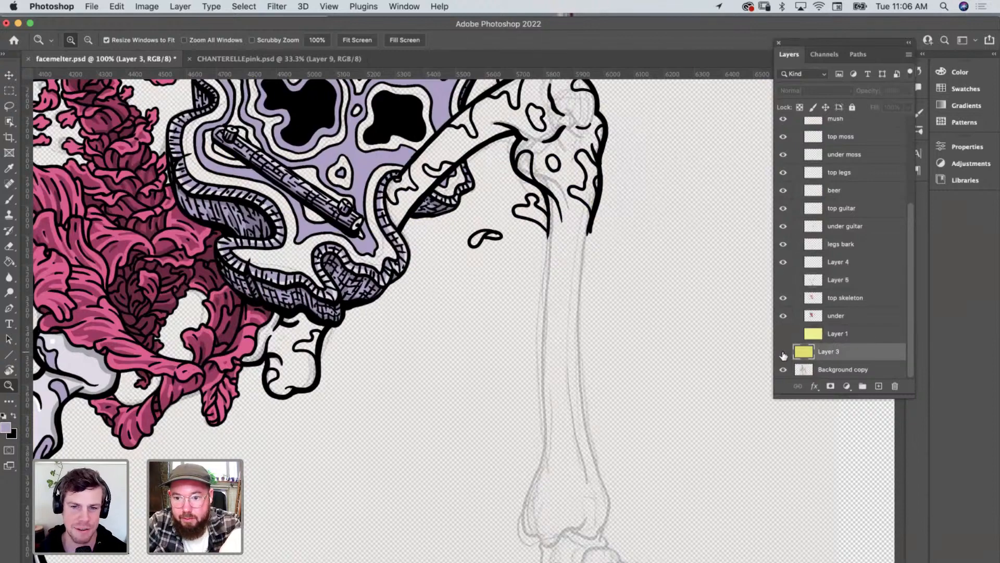
{"action": "key", "text": "super+comma"}
{"action": "left_click_drag", "start_coordinate": [827, 357], "coordinate": [824, 371]}
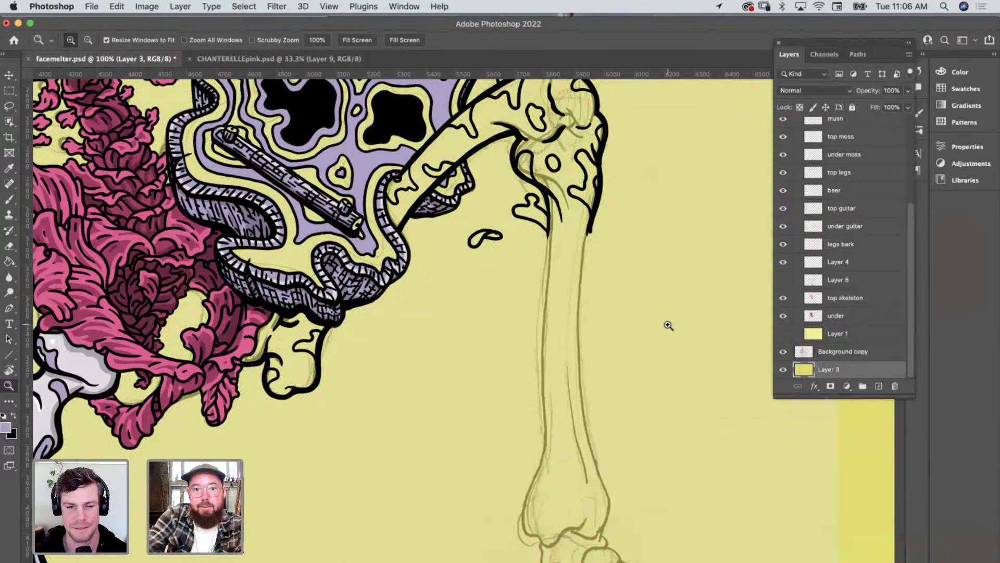
Expand the LINE group and make its right leg layer active.
{"action": "key", "text": "i"}
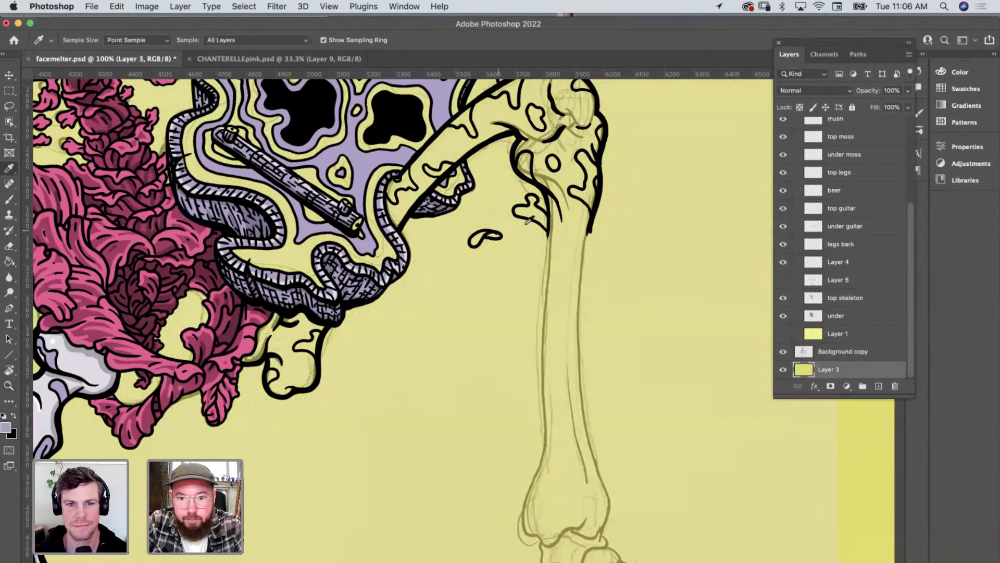
{"action": "scroll", "coordinate": [800, 263], "scroll_direction": "up", "scroll_amount": 3}
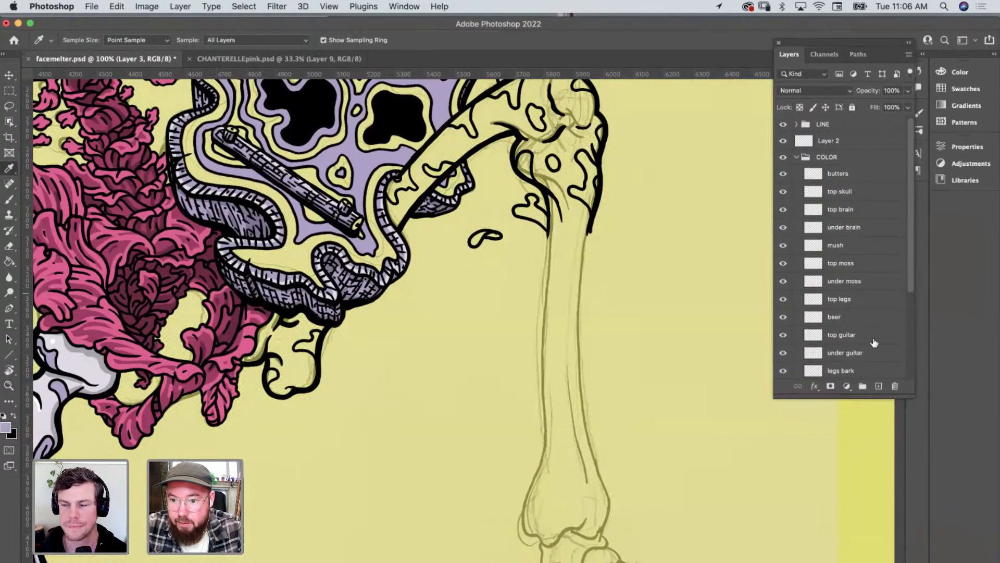
{"action": "left_click", "coordinate": [879, 386]}
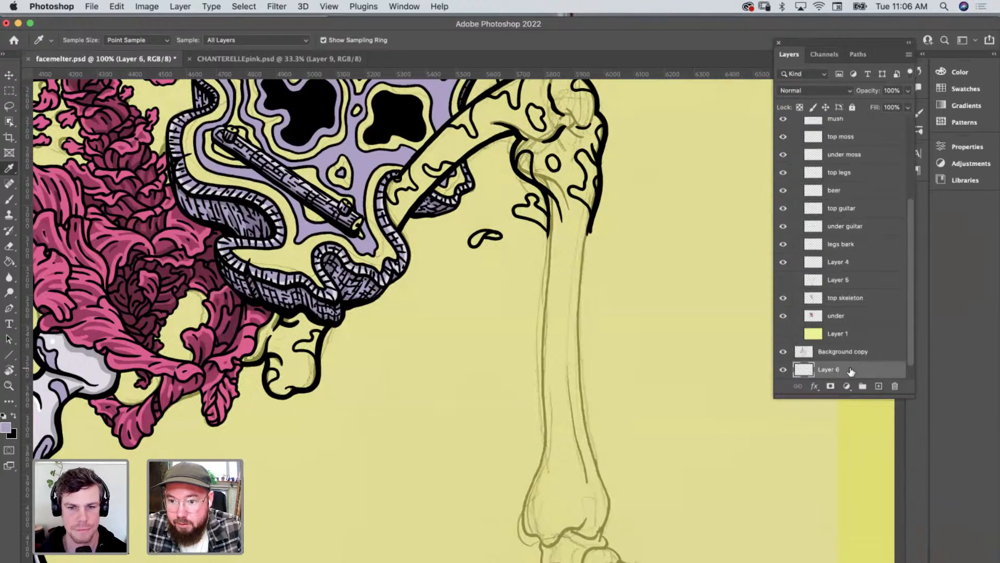
{"action": "key", "text": "super+z"}
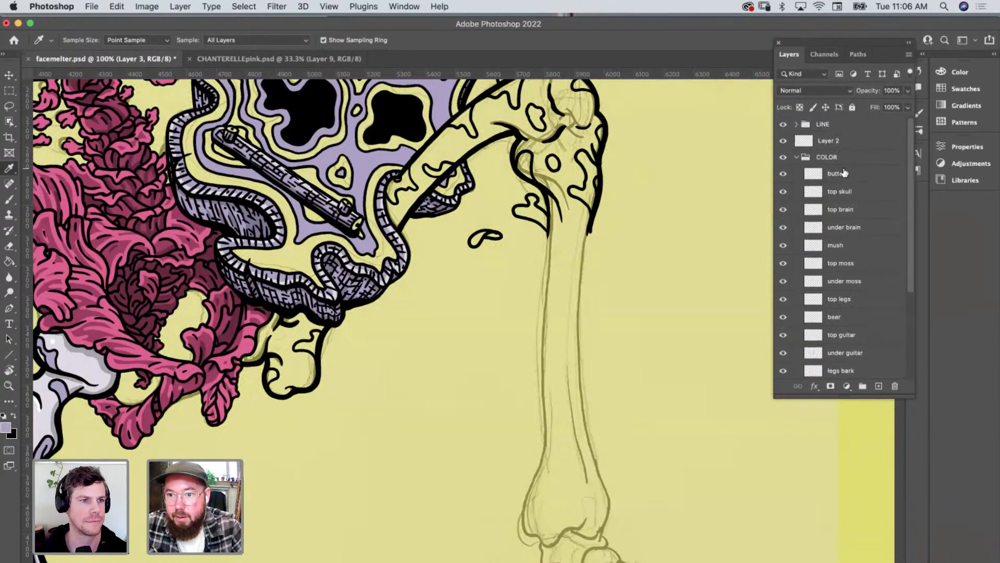
{"action": "left_click", "coordinate": [796, 125]}
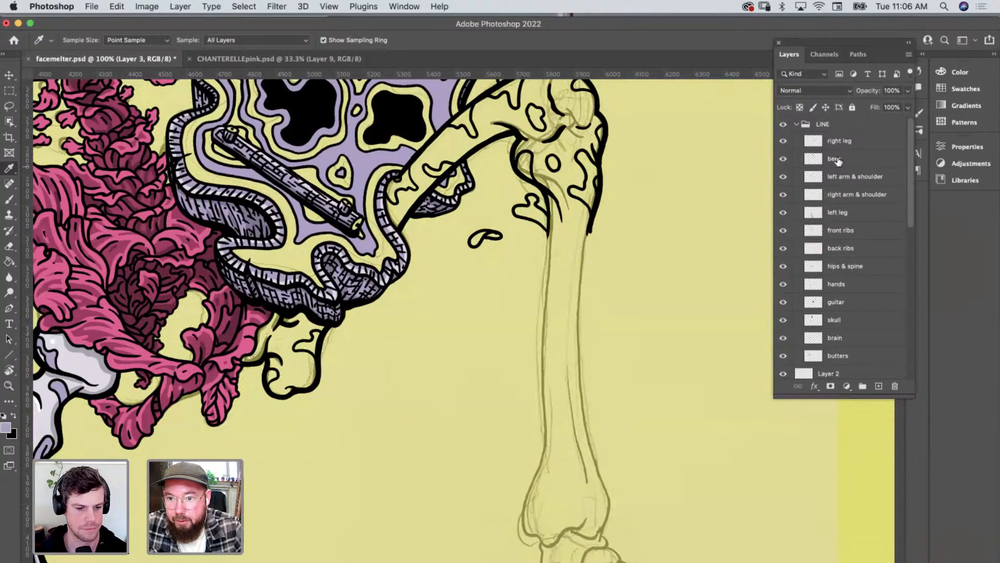
{"action": "left_click", "coordinate": [834, 139]}
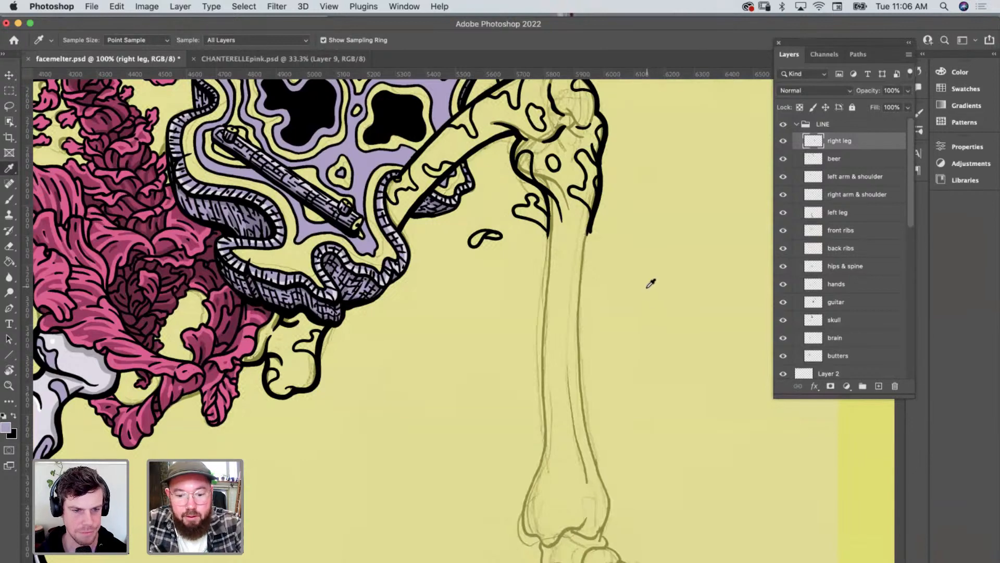
Sample black from the knee's outline as the foreground colour and switch to the Brush tool.
{"action": "left_click", "coordinate": [642, 270]}
{"action": "key", "text": "b"}
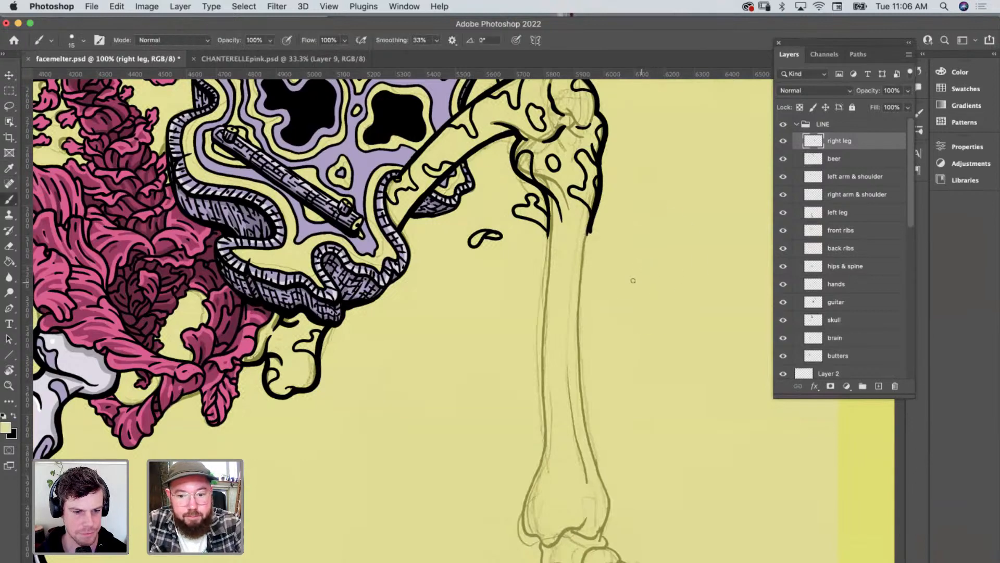
{"action": "key", "text": "i"}
{"action": "left_click", "coordinate": [600, 166]}
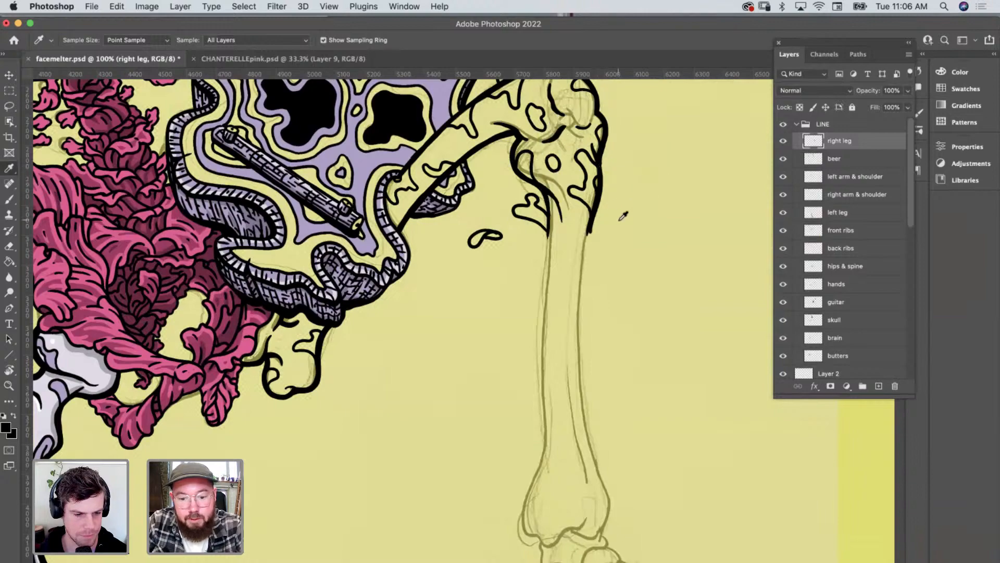
{"action": "key", "text": "b"}
Ink rough dotted black contours along the foot's arch and the ground beneath the heel.
{"action": "scroll", "coordinate": [624, 235], "scroll_direction": "down", "scroll_amount": 5}
{"action": "scroll", "coordinate": [624, 235], "scroll_direction": "right", "scroll_amount": 2}
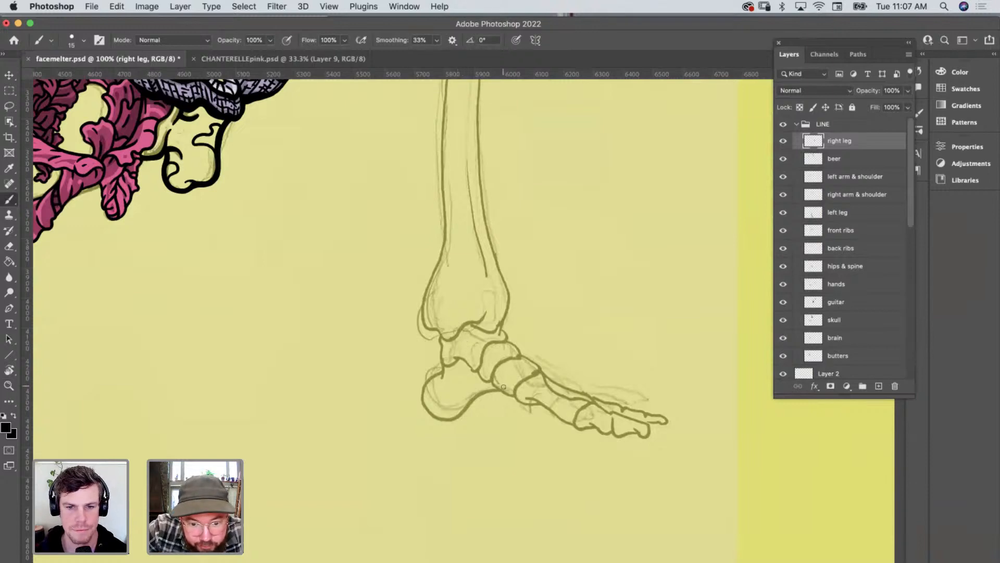
{"action": "mouse_move", "coordinate": [497, 388]}
{"action": "left_mouse_down"}
{"action": "mouse_move", "coordinate": [469, 390]}
{"action": "mouse_move", "coordinate": [457, 416]}
{"action": "mouse_move", "coordinate": [493, 384]}
{"action": "mouse_move", "coordinate": [543, 404]}
{"action": "mouse_move", "coordinate": [504, 427]}
{"action": "left_mouse_up"}
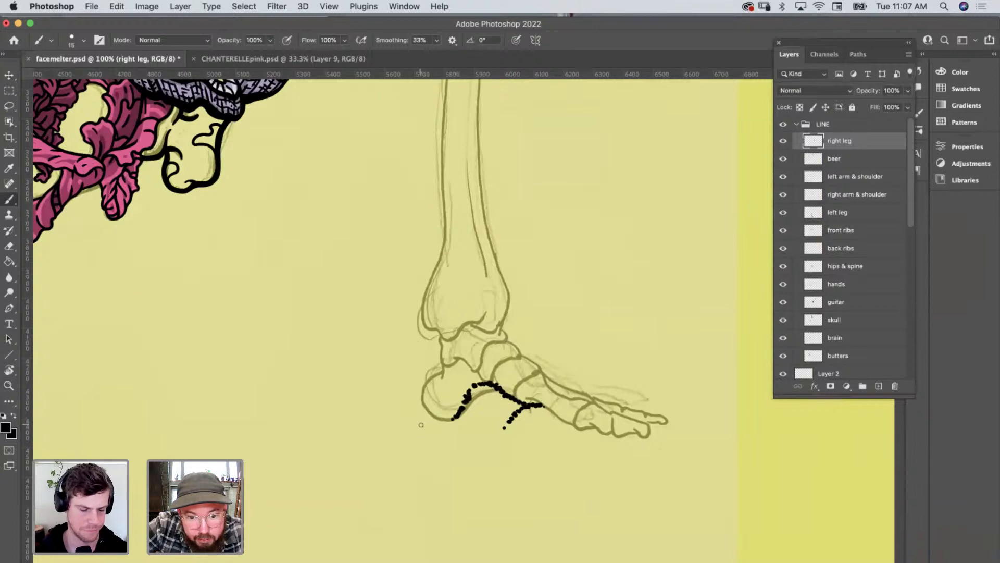
{"action": "mouse_move", "coordinate": [453, 422]}
{"action": "left_mouse_down"}
{"action": "mouse_move", "coordinate": [393, 427]}
{"action": "mouse_move", "coordinate": [486, 425]}
{"action": "left_mouse_up"}
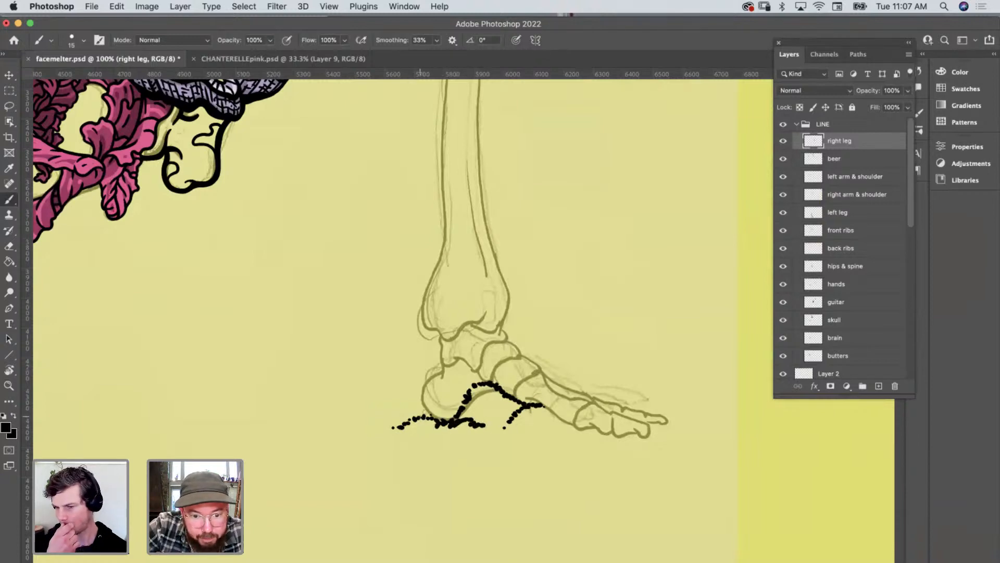
Ink solid outlines over the sketched heel, ankle and top of the foot, adding a second toe line and the curved ankle joint line.
{"action": "mouse_move", "coordinate": [421, 417]}
{"action": "left_mouse_down"}
{"action": "mouse_move", "coordinate": [445, 350]}
{"action": "mouse_move", "coordinate": [440, 357]}
{"action": "mouse_move", "coordinate": [427, 312]}
{"action": "mouse_move", "coordinate": [447, 241]}
{"action": "mouse_move", "coordinate": [490, 233]}
{"action": "mouse_move", "coordinate": [505, 275]}
{"action": "mouse_move", "coordinate": [505, 329]}
{"action": "mouse_move", "coordinate": [545, 382]}
{"action": "mouse_move", "coordinate": [661, 430]}
{"action": "left_mouse_up"}
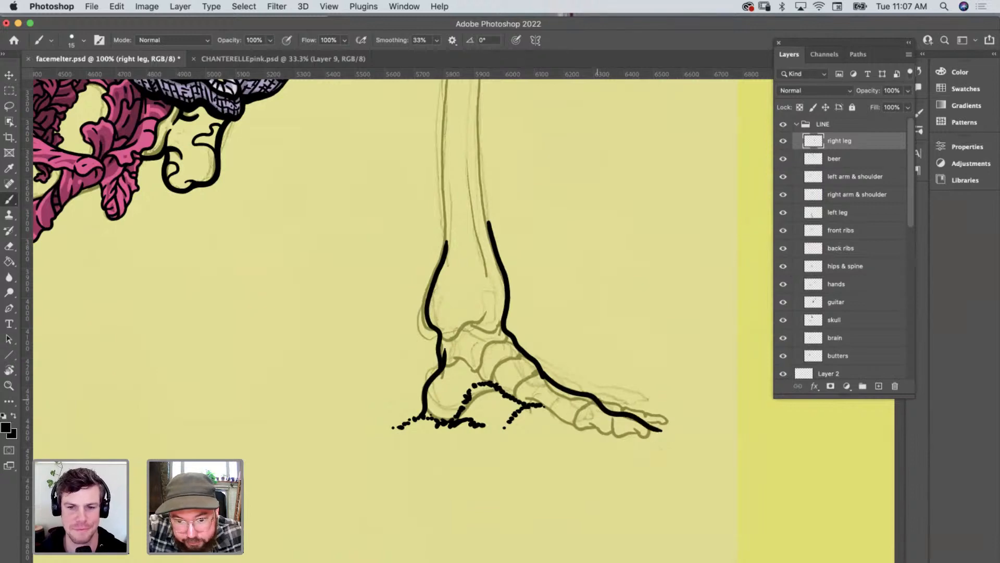
{"action": "left_click_drag", "start_coordinate": [597, 399], "coordinate": [679, 416]}
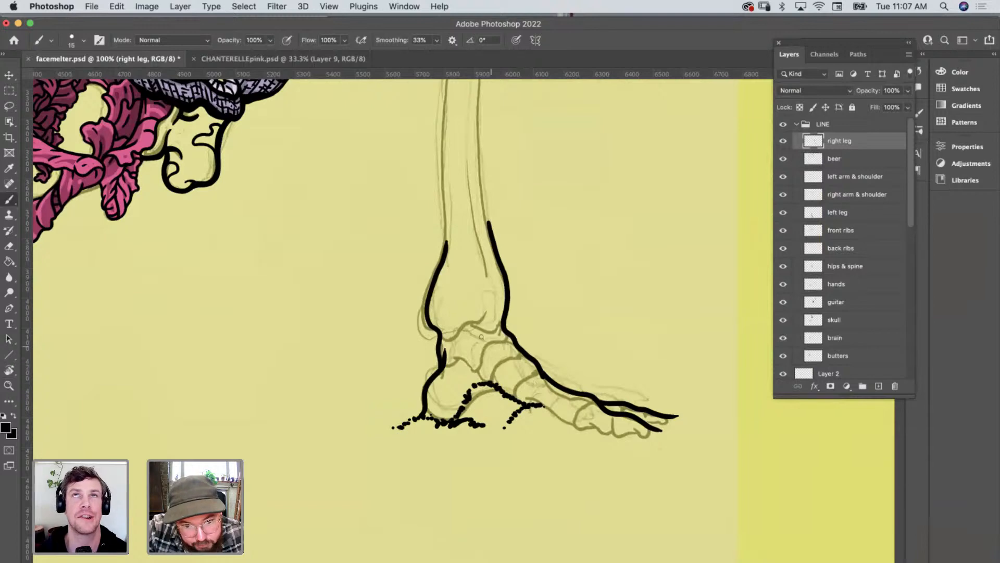
{"action": "left_click_drag", "start_coordinate": [462, 331], "coordinate": [488, 306]}
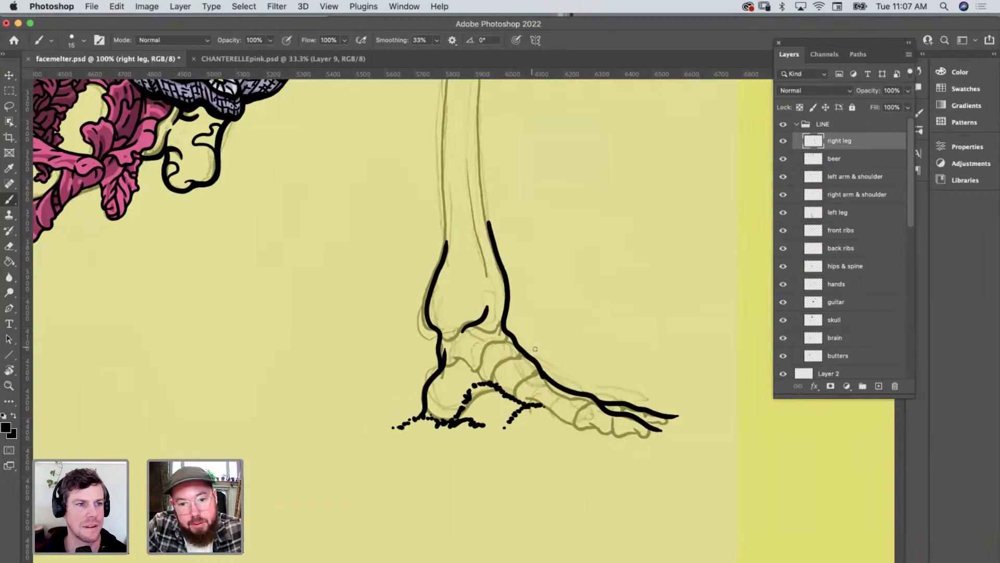
{"action": "scroll", "coordinate": [540, 352], "scroll_direction": "up", "scroll_amount": 8}
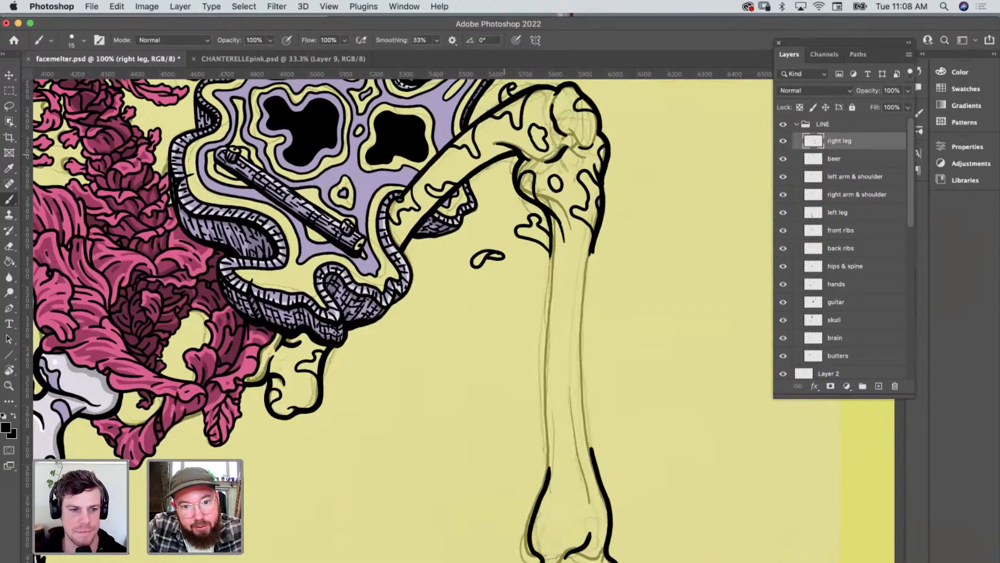
{"action": "scroll", "coordinate": [541, 190], "scroll_direction": "down", "scroll_amount": 5}
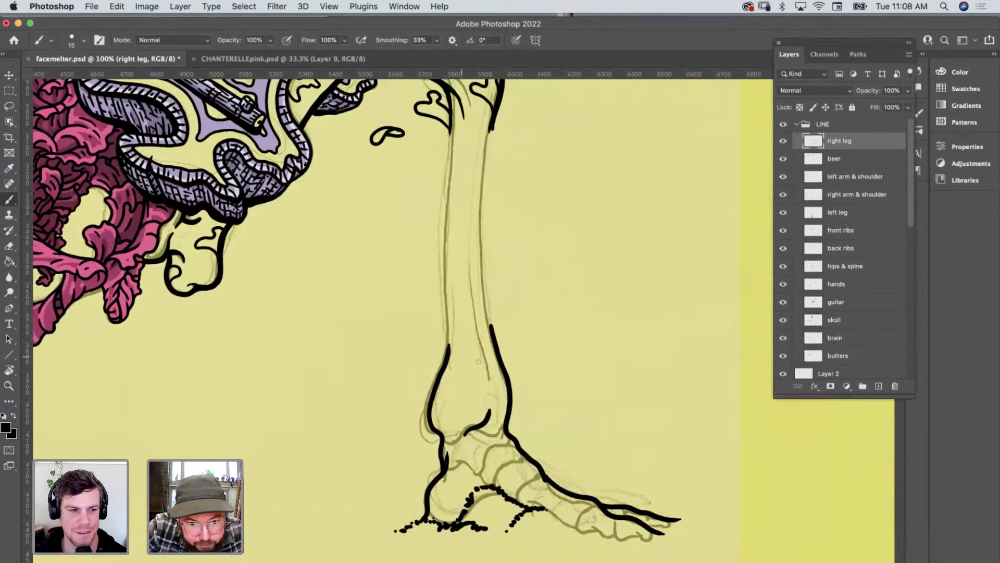
{"action": "left_click_drag", "start_coordinate": [448, 351], "coordinate": [441, 264]}
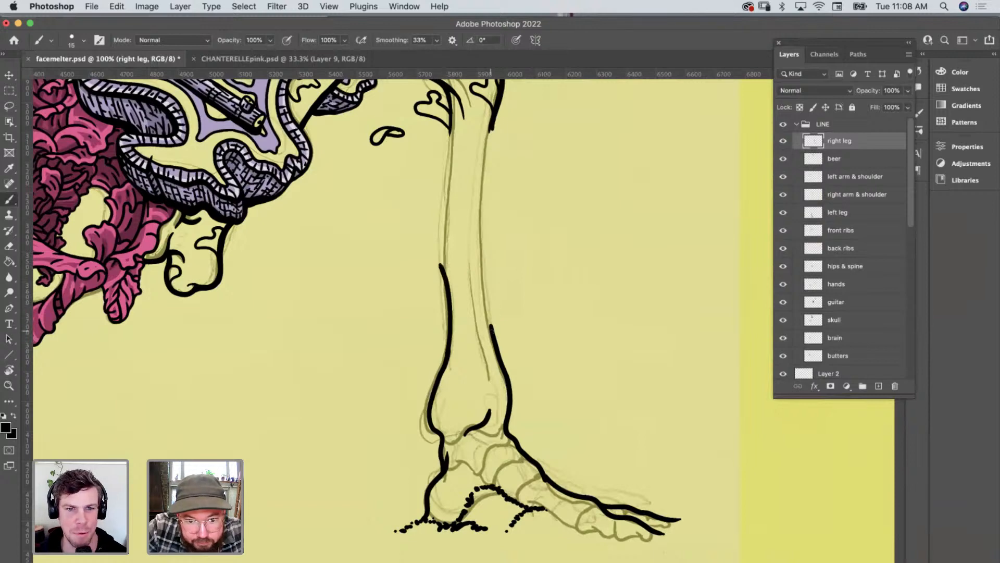
{"action": "left_click_drag", "start_coordinate": [490, 325], "coordinate": [487, 266]}
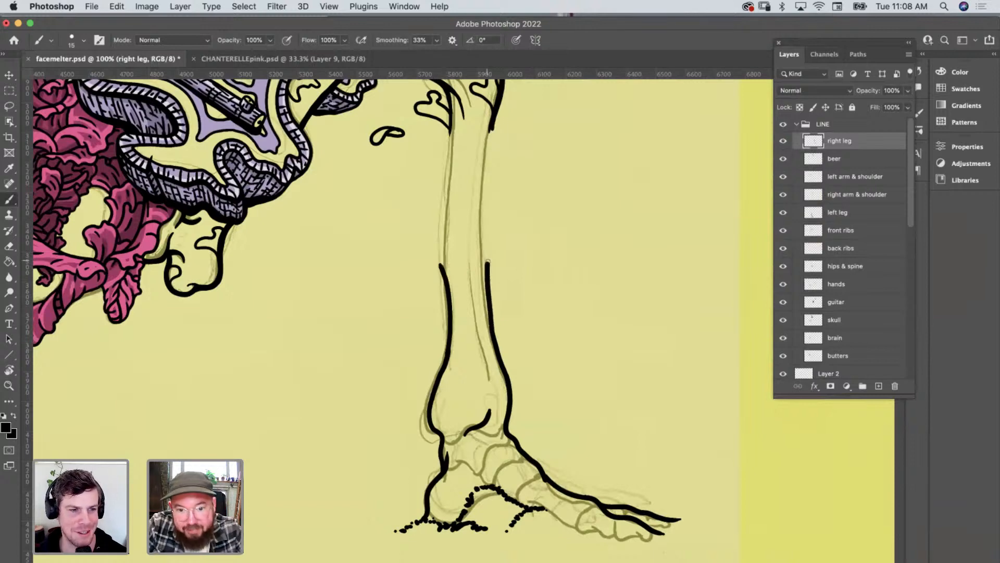
{"action": "scroll", "coordinate": [488, 261], "scroll_direction": "up", "scroll_amount": 5}
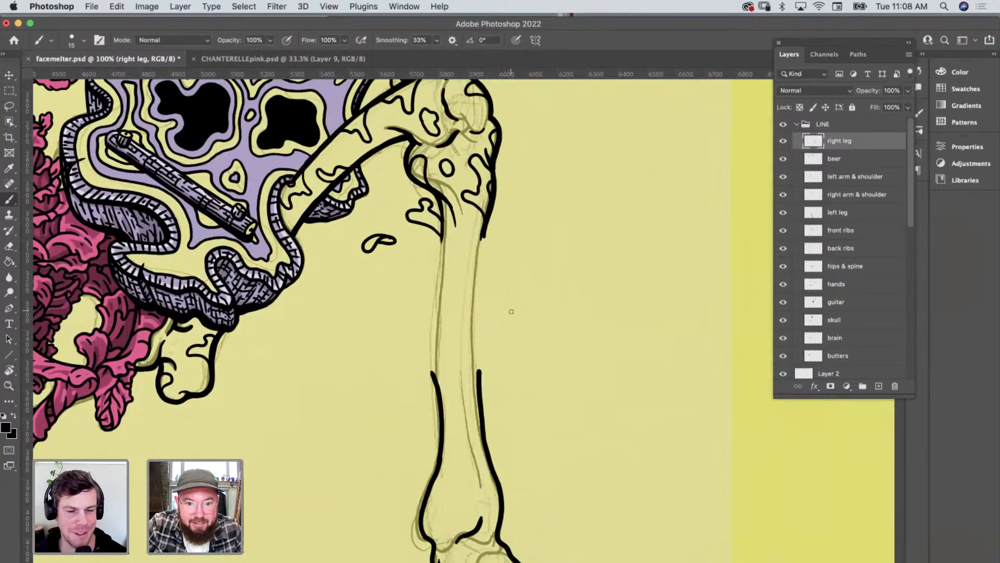
{"action": "key", "text": "super+z"}
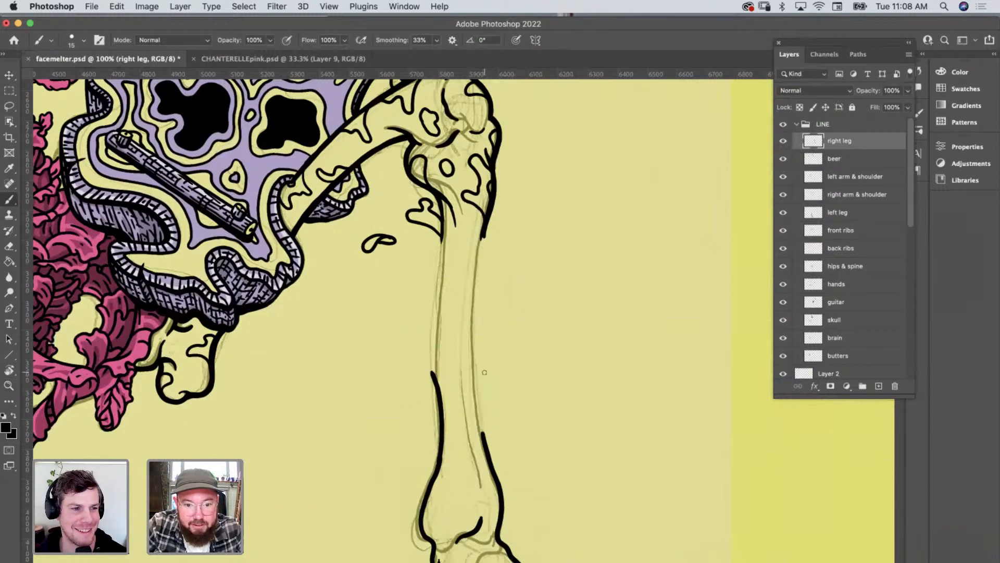
{"action": "key", "text": "super+z"}
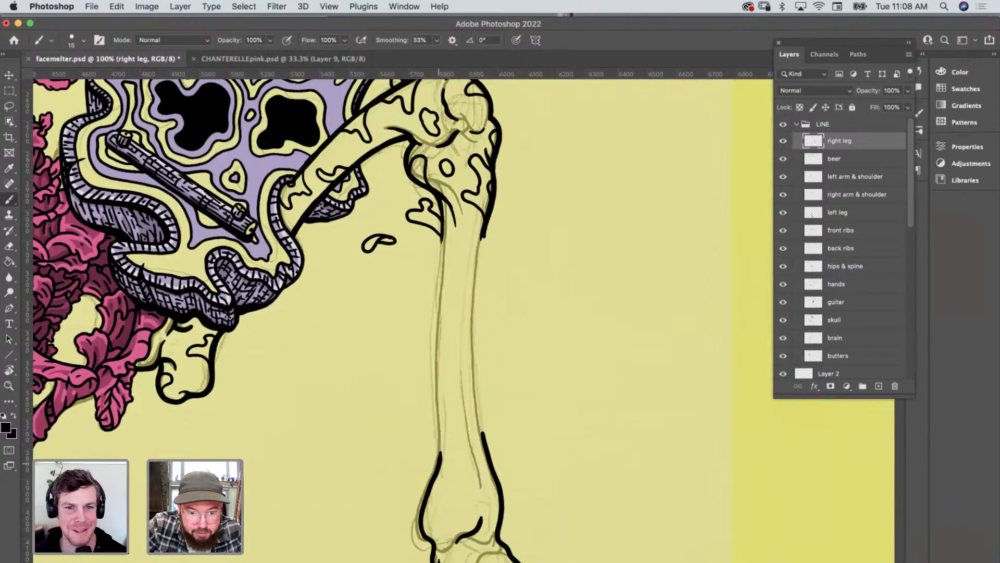
Ink the shin bone's inner edge, on the guitar side, in one long stroke from above the ankle to just below the knee.
{"action": "left_click_drag", "start_coordinate": [440, 445], "coordinate": [437, 250]}
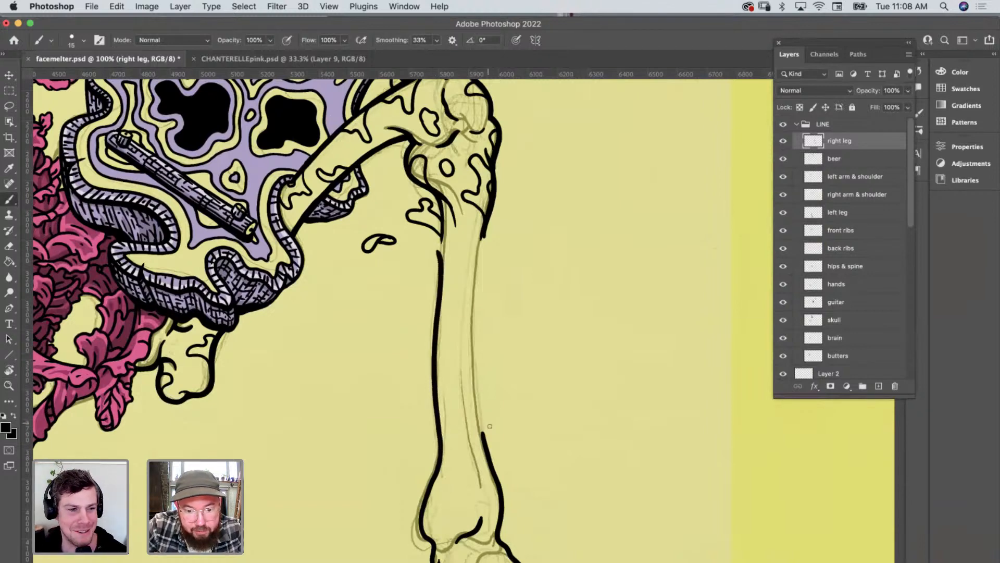
Move the Photoshop window aside, closing the coral mushroom photo in Preview and bringing up the ADOBE LIVE REF folder in Finder.
{"action": "left_click_drag", "start_coordinate": [150, 28], "coordinate": [432, 24]}
{"action": "left_click", "coordinate": [132, 21]}
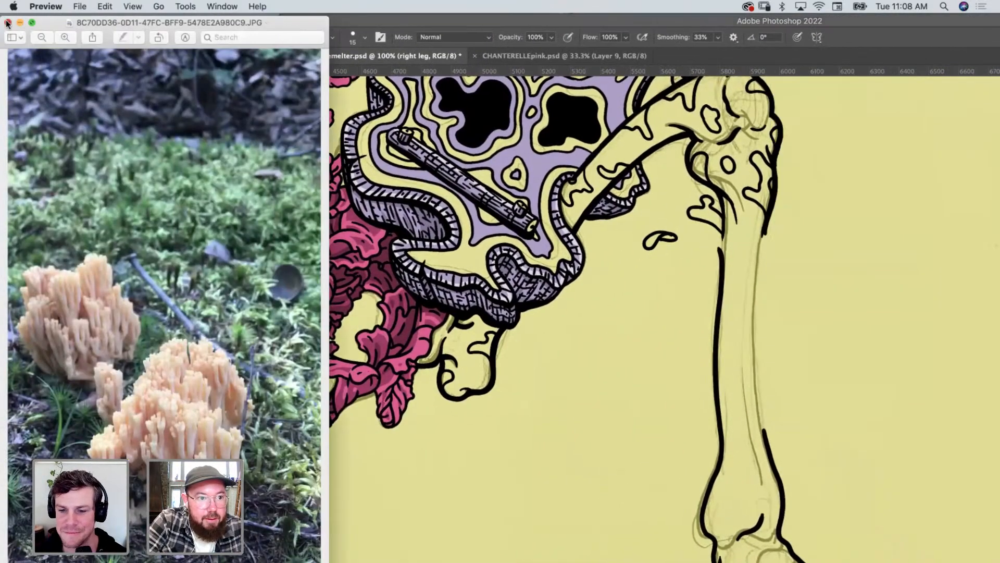
{"action": "key", "text": "super+o"}
{"action": "left_click", "coordinate": [252, 246]}
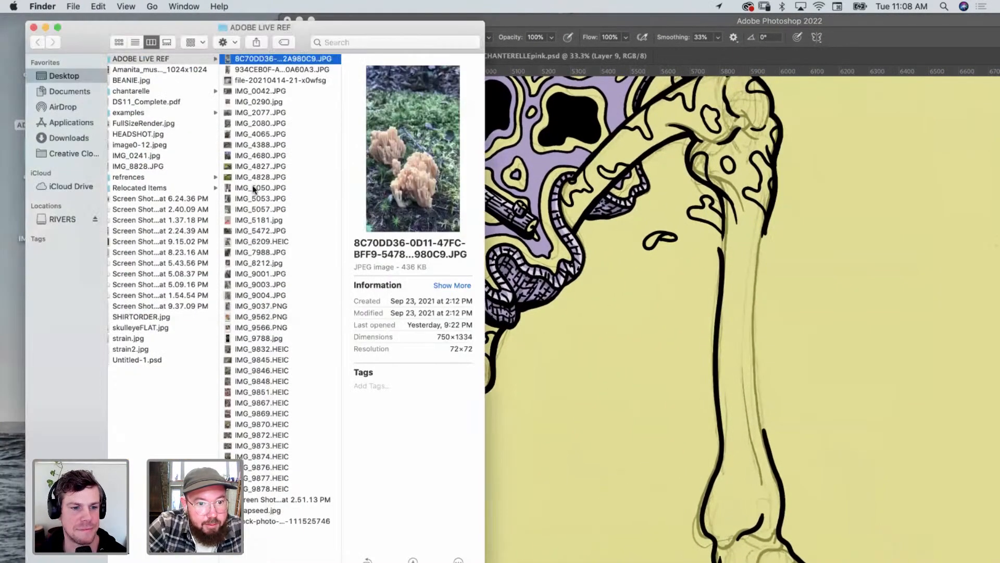
Browse the reference photos from IMG_2077.JPG onward and open the mushroom photo IMG_4065.JPG in Preview.
{"action": "left_click", "coordinate": [255, 112]}
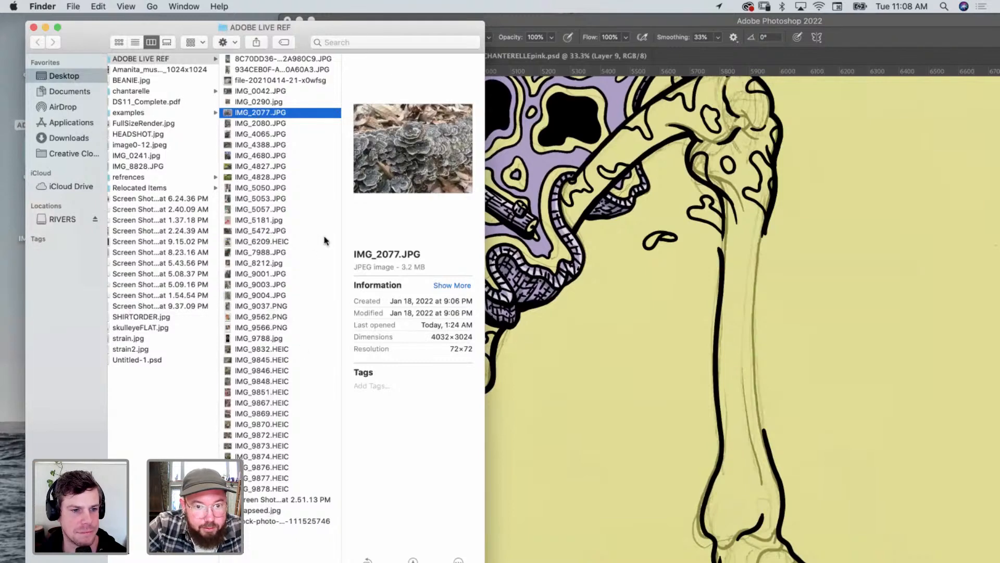
{"action": "key", "text": "Down"}
{"action": "key", "text": "Down"}
{"action": "key", "text": "Down"}
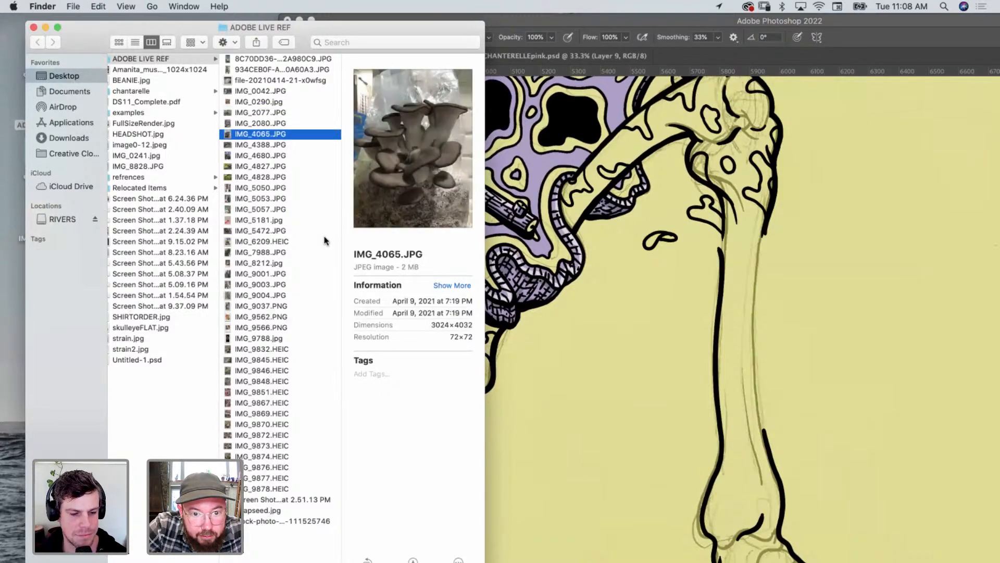
{"action": "key", "text": "Up"}
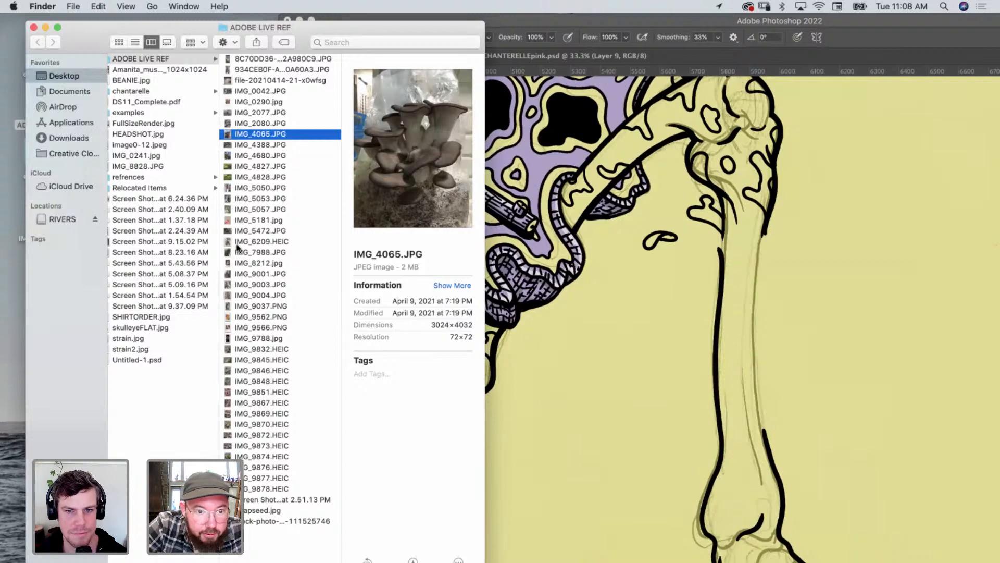
{"action": "double_click", "coordinate": [255, 134]}
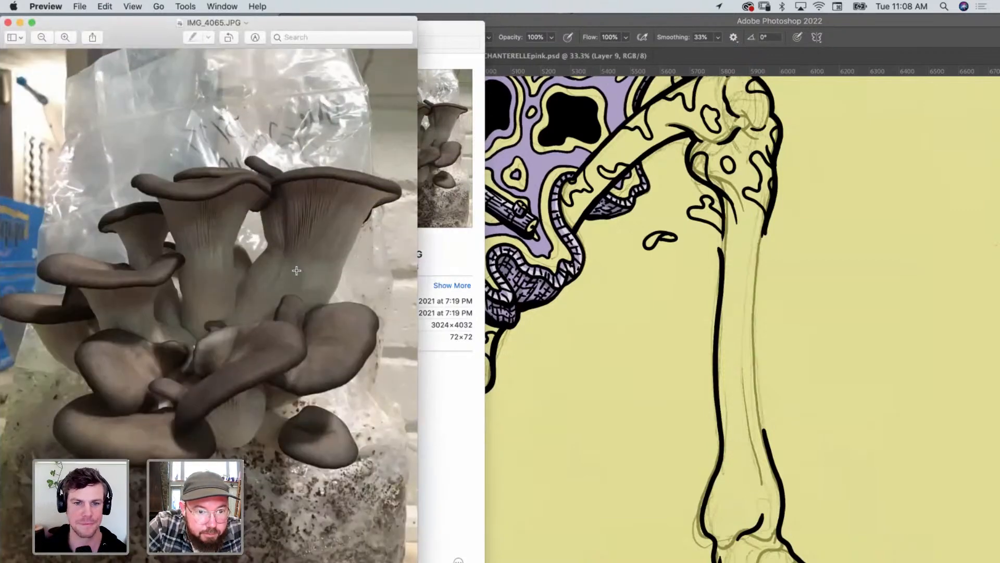
Shift the IMG_4065.JPG mushroom photo slightly aside and return to the facemelter.psd drawing in Photoshop at the right leg's shin bone.
{"action": "left_click_drag", "start_coordinate": [153, 40], "coordinate": [132, 38]}
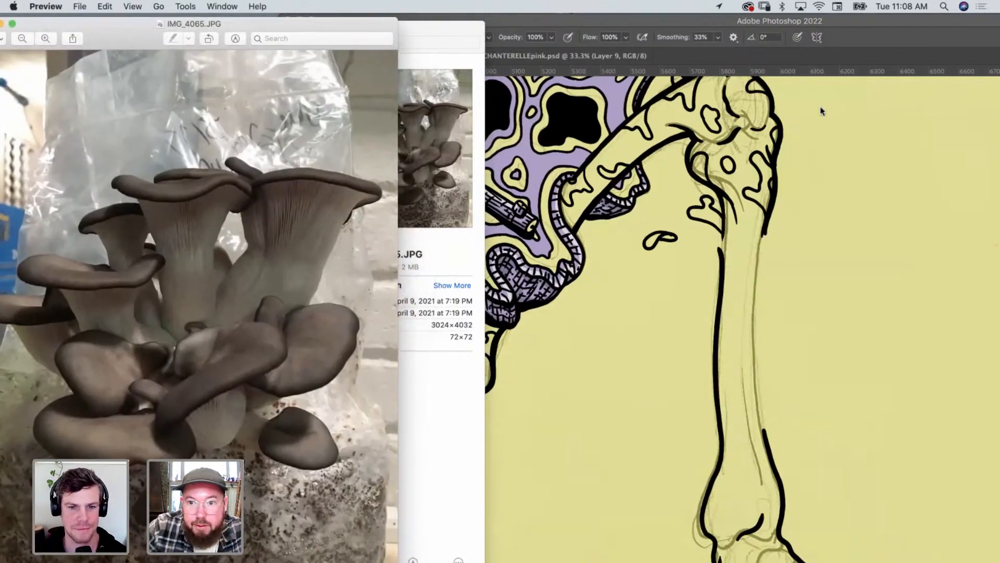
{"action": "left_click", "coordinate": [818, 151]}
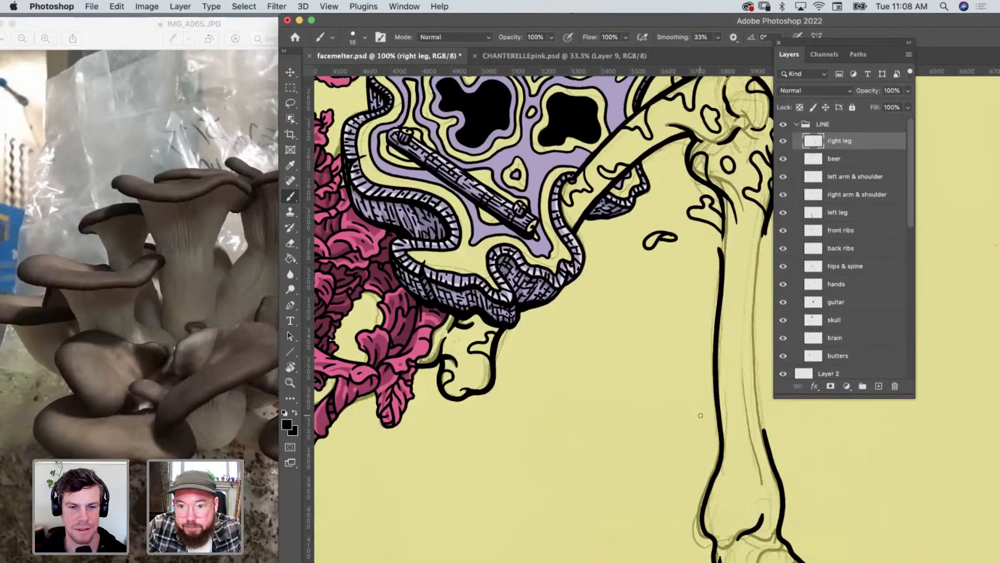
{"action": "scroll", "coordinate": [700, 415], "scroll_direction": "right", "scroll_amount": 6}
{"action": "scroll", "coordinate": [700, 415], "scroll_direction": "down", "scroll_amount": 3}
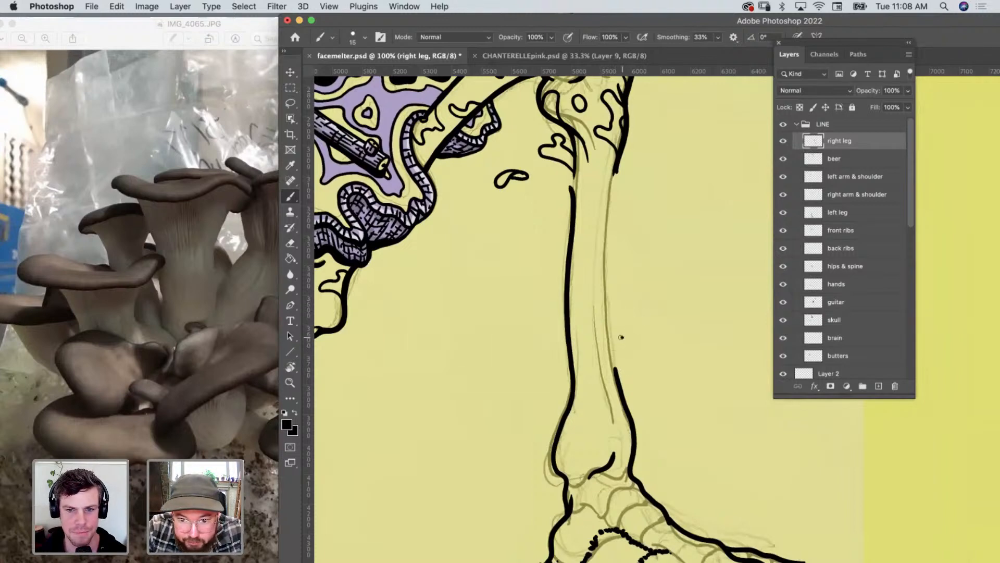
{"action": "mouse_move", "coordinate": [621, 337]}
{"action": "left_mouse_down"}
{"action": "mouse_move", "coordinate": [602, 347]}
{"action": "mouse_move", "coordinate": [633, 353]}
{"action": "mouse_move", "coordinate": [626, 333]}
{"action": "left_mouse_up"}
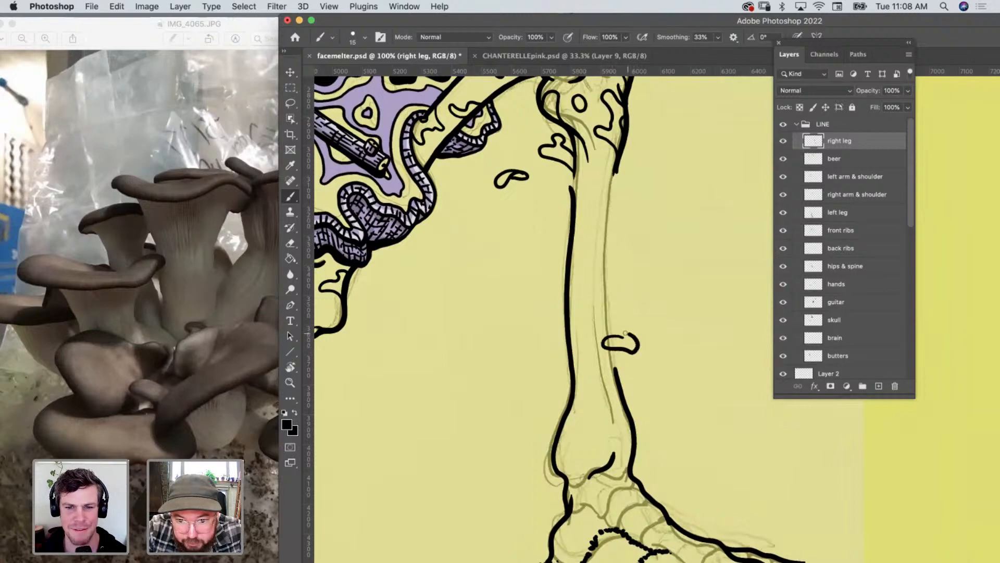
{"action": "key", "text": "z"}
{"action": "left_click", "coordinate": [625, 376]}
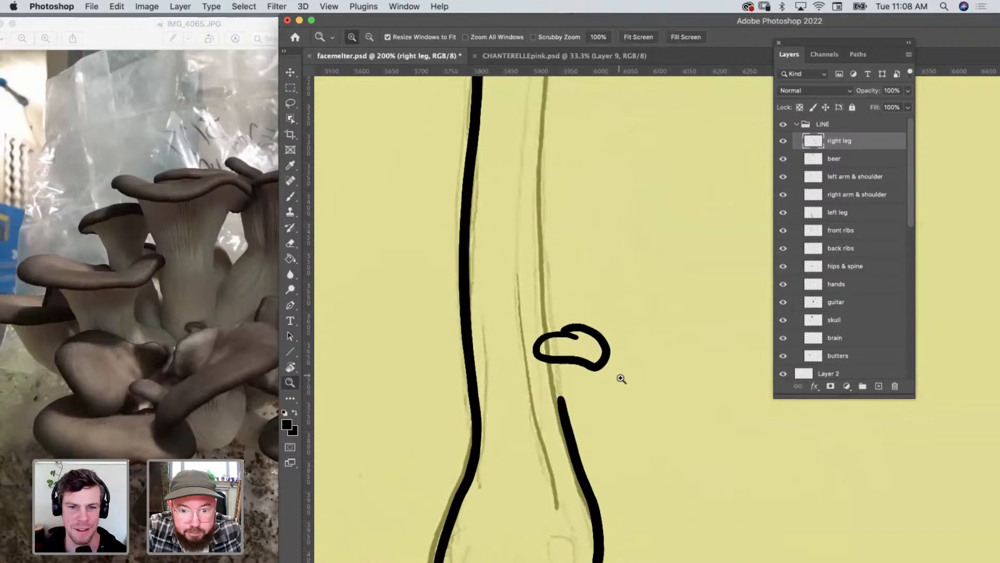
{"action": "key", "text": "b"}
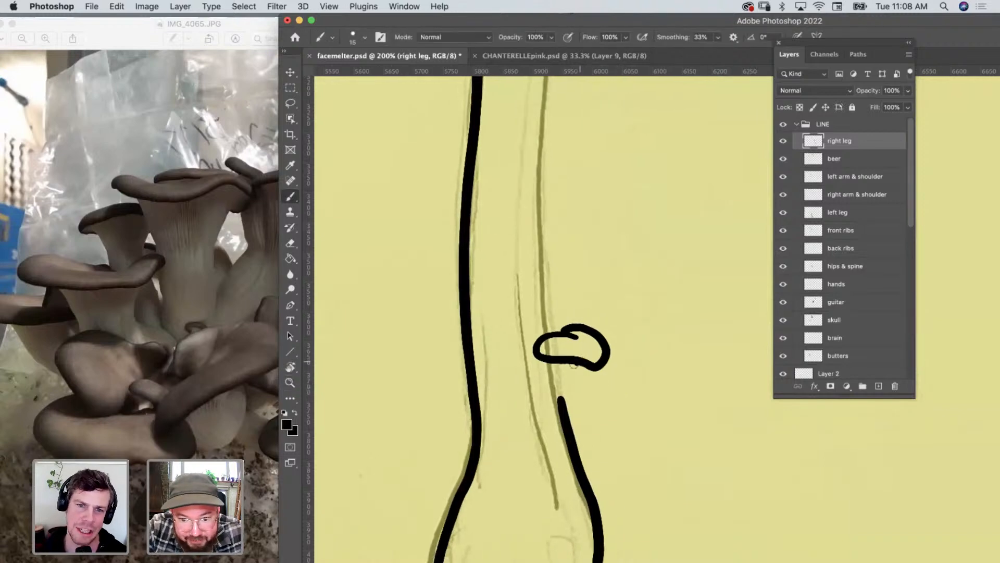
{"action": "mouse_move", "coordinate": [575, 364]}
{"action": "left_mouse_down"}
{"action": "mouse_move", "coordinate": [558, 401]}
{"action": "mouse_move", "coordinate": [544, 404]}
{"action": "left_mouse_up"}
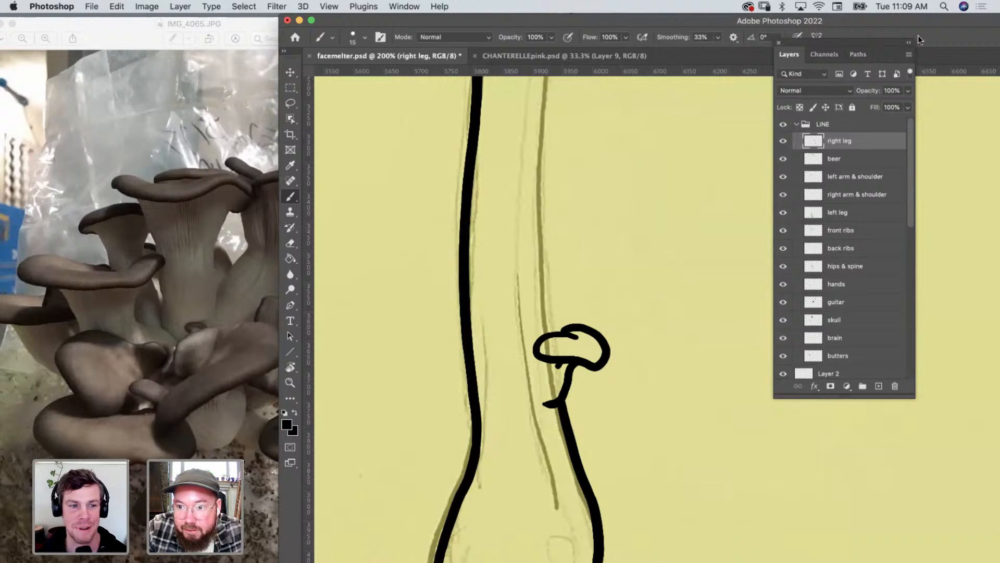
{"action": "left_click_drag", "start_coordinate": [922, 23], "coordinate": [740, 54]}
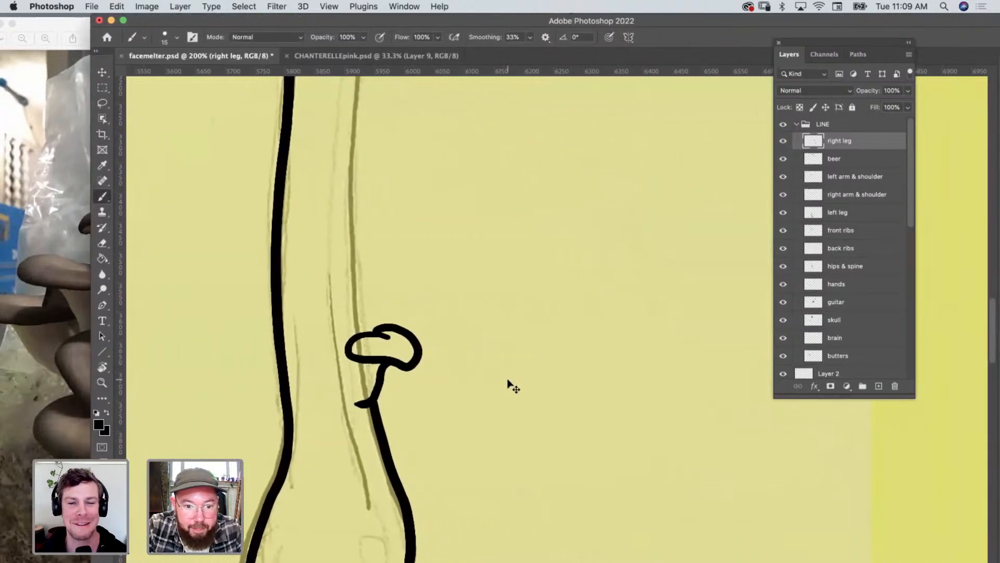
{"action": "key", "text": "super+z"}
{"action": "key", "text": "super+z"}
{"action": "key", "text": "super+z"}
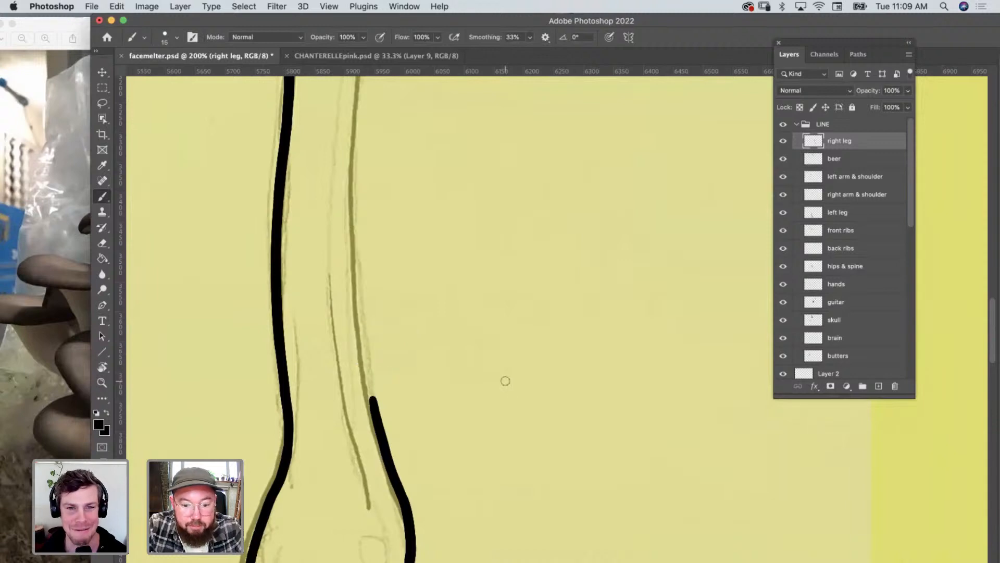
Beside the visible mushroom photo, ink a folded-cap oyster mushroom with gill lines on the shin's lower outer edge, using a size 9 brush.
{"action": "key", "text": "bracketleft"}
{"action": "key", "text": "bracketleft"}
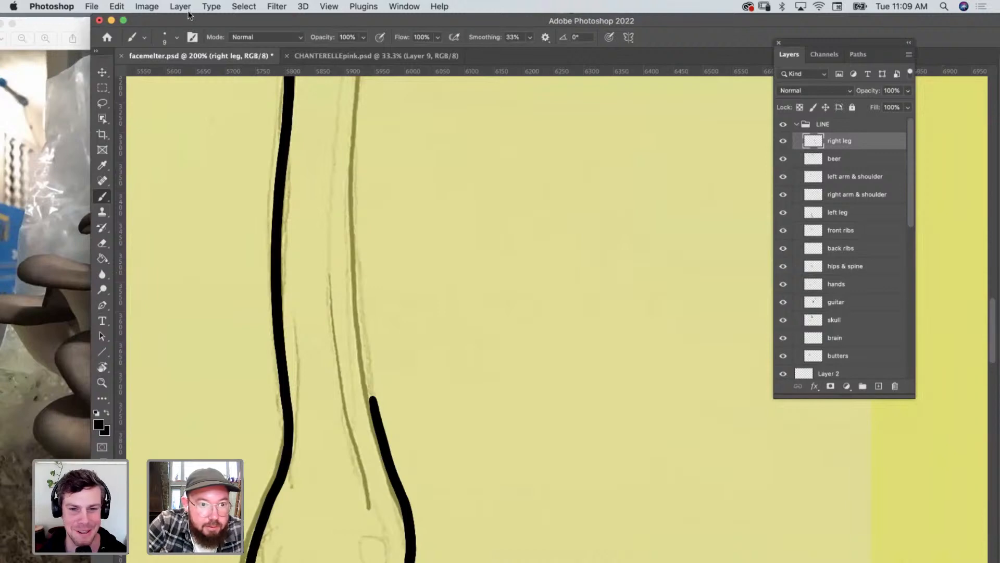
{"action": "left_click_drag", "start_coordinate": [191, 17], "coordinate": [425, 6]}
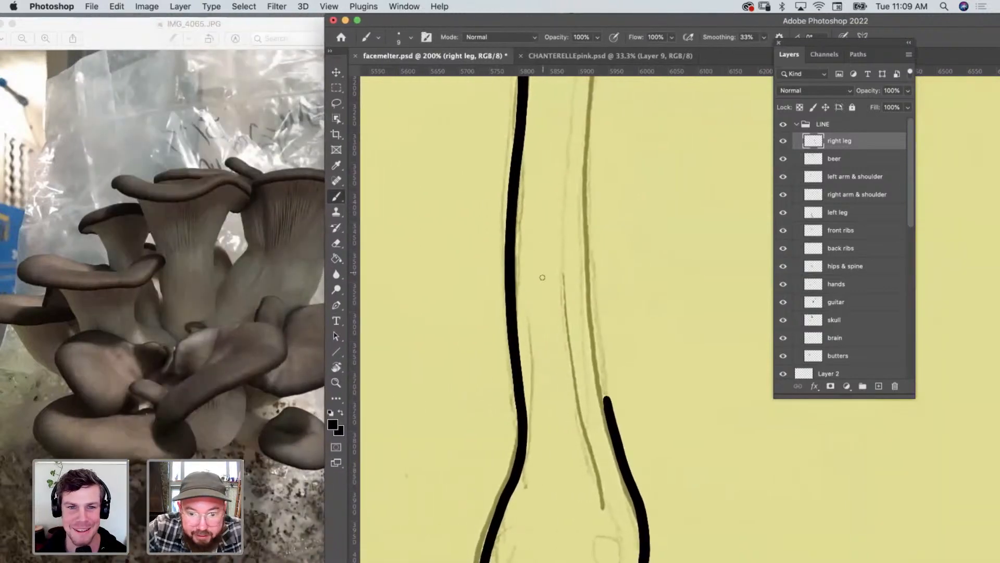
{"action": "mouse_move", "coordinate": [619, 318]}
{"action": "left_mouse_down"}
{"action": "mouse_move", "coordinate": [577, 337]}
{"action": "mouse_move", "coordinate": [575, 358]}
{"action": "mouse_move", "coordinate": [594, 359]}
{"action": "mouse_move", "coordinate": [647, 324]}
{"action": "mouse_move", "coordinate": [626, 308]}
{"action": "mouse_move", "coordinate": [593, 308]}
{"action": "mouse_move", "coordinate": [587, 321]}
{"action": "mouse_move", "coordinate": [616, 370]}
{"action": "mouse_move", "coordinate": [593, 402]}
{"action": "left_mouse_up"}
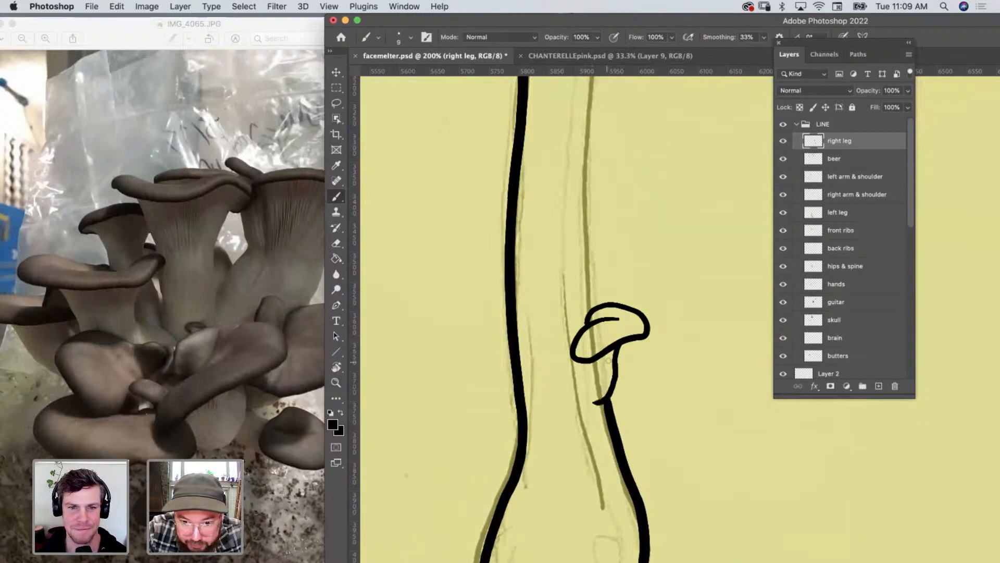
{"action": "left_click_drag", "start_coordinate": [609, 348], "coordinate": [600, 400]}
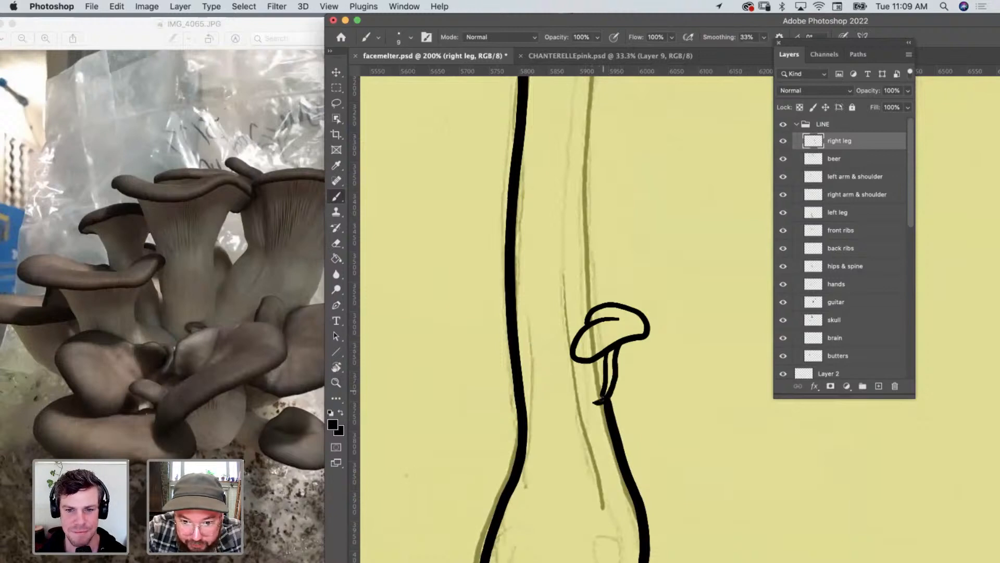
{"action": "left_click_drag", "start_coordinate": [596, 360], "coordinate": [596, 406]}
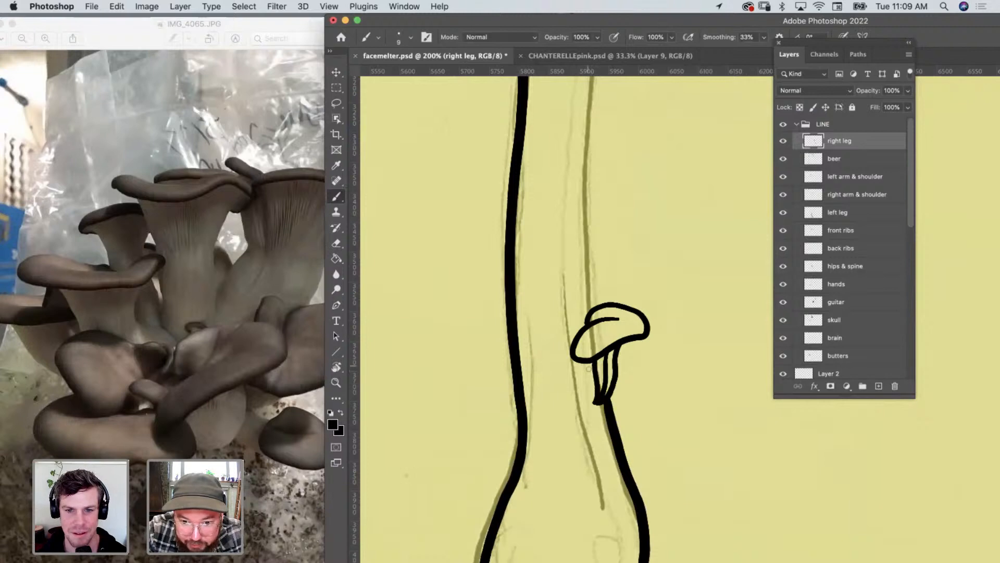
{"action": "left_click_drag", "start_coordinate": [582, 359], "coordinate": [592, 404]}
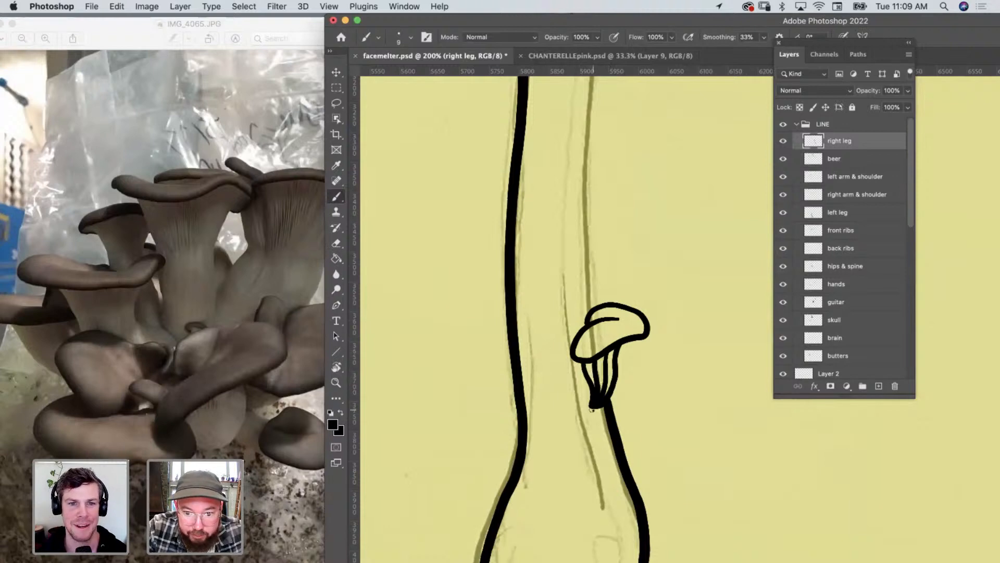
Ink a small round cap below the mushroom, thicken the underside of the mushroom's cap, and add a fold line near the cap's outer rim.
{"action": "mouse_move", "coordinate": [592, 410]}
{"action": "left_mouse_down"}
{"action": "mouse_move", "coordinate": [570, 398]}
{"action": "mouse_move", "coordinate": [553, 407]}
{"action": "mouse_move", "coordinate": [549, 427]}
{"action": "mouse_move", "coordinate": [574, 433]}
{"action": "mouse_move", "coordinate": [598, 418]}
{"action": "mouse_move", "coordinate": [588, 407]}
{"action": "left_mouse_up"}
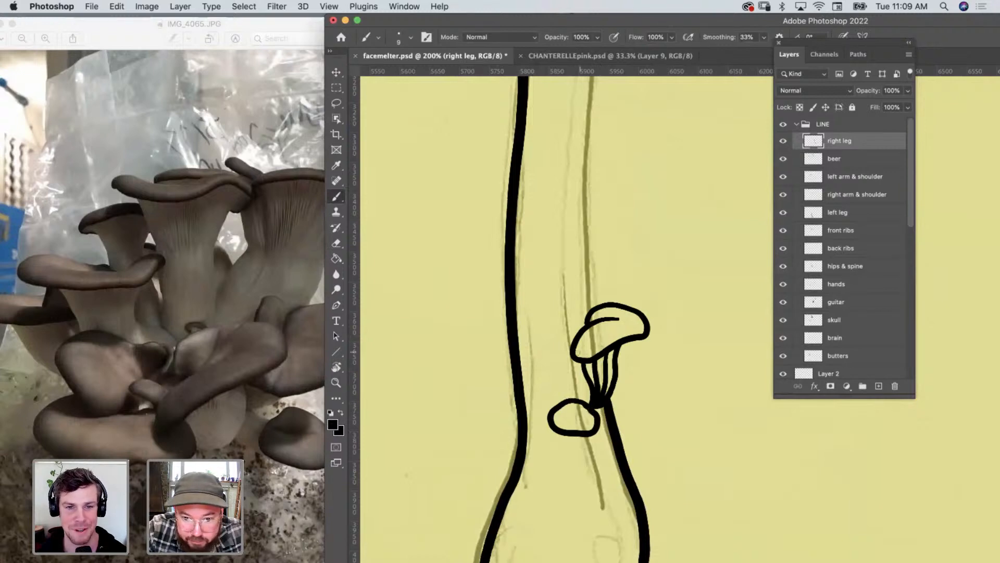
{"action": "mouse_move", "coordinate": [576, 362]}
{"action": "left_mouse_down"}
{"action": "mouse_move", "coordinate": [646, 337]}
{"action": "mouse_move", "coordinate": [618, 371]}
{"action": "left_mouse_up"}
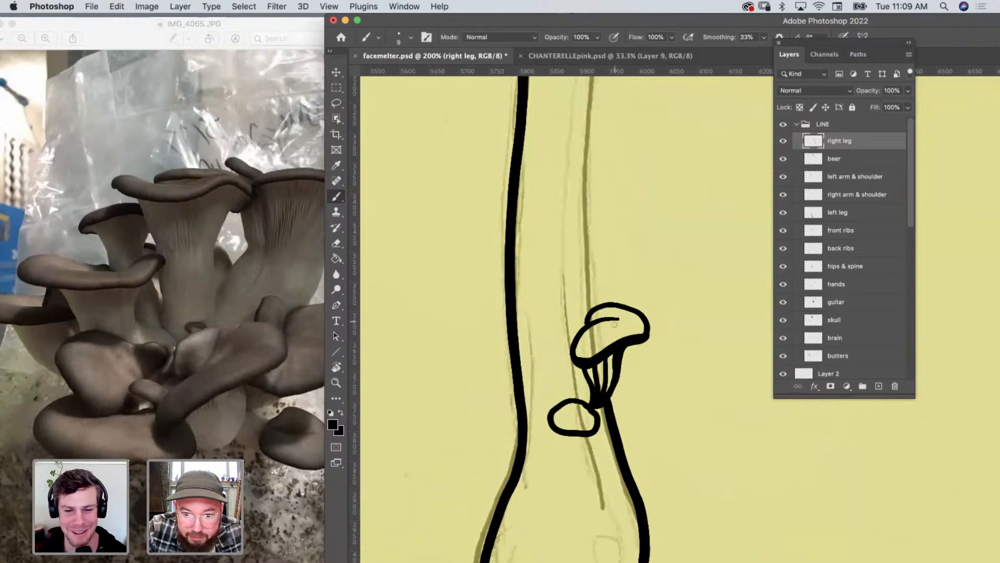
{"action": "left_click_drag", "start_coordinate": [631, 318], "coordinate": [644, 333]}
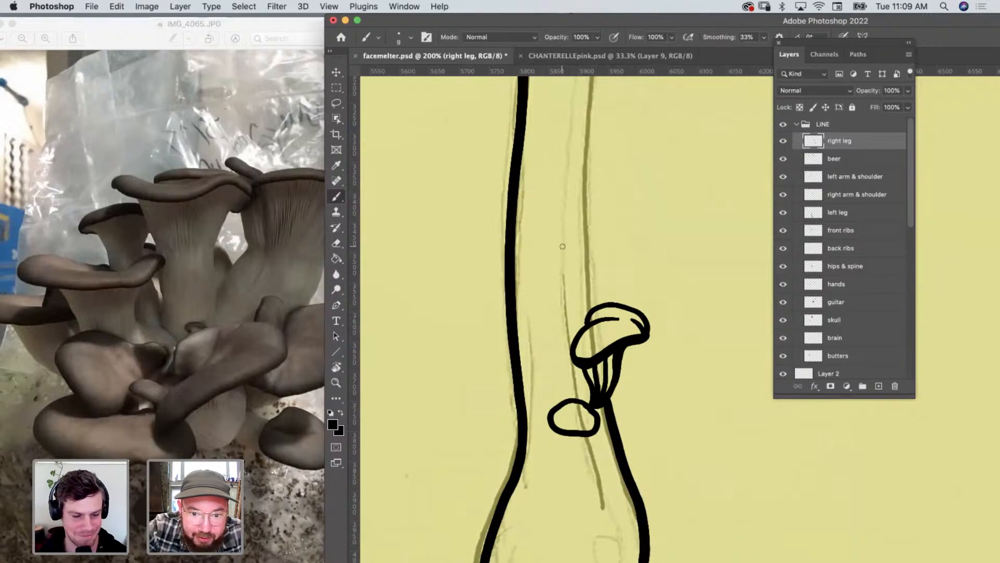
Ink a wider, curled mushroom cap above the first one, with gill lines running down to it and a thickened underside.
{"action": "mouse_move", "coordinate": [562, 246]}
{"action": "left_mouse_down"}
{"action": "mouse_move", "coordinate": [530, 267]}
{"action": "mouse_move", "coordinate": [542, 286]}
{"action": "mouse_move", "coordinate": [556, 271]}
{"action": "mouse_move", "coordinate": [574, 281]}
{"action": "mouse_move", "coordinate": [607, 260]}
{"action": "mouse_move", "coordinate": [649, 262]}
{"action": "mouse_move", "coordinate": [657, 245]}
{"action": "mouse_move", "coordinate": [610, 225]}
{"action": "mouse_move", "coordinate": [546, 252]}
{"action": "left_mouse_up"}
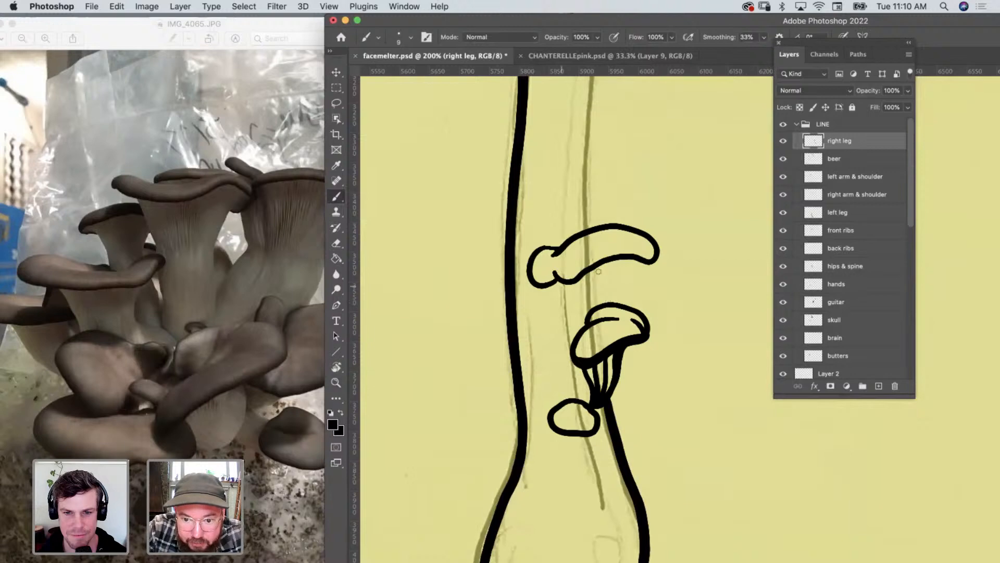
{"action": "left_click_drag", "start_coordinate": [631, 259], "coordinate": [611, 302]}
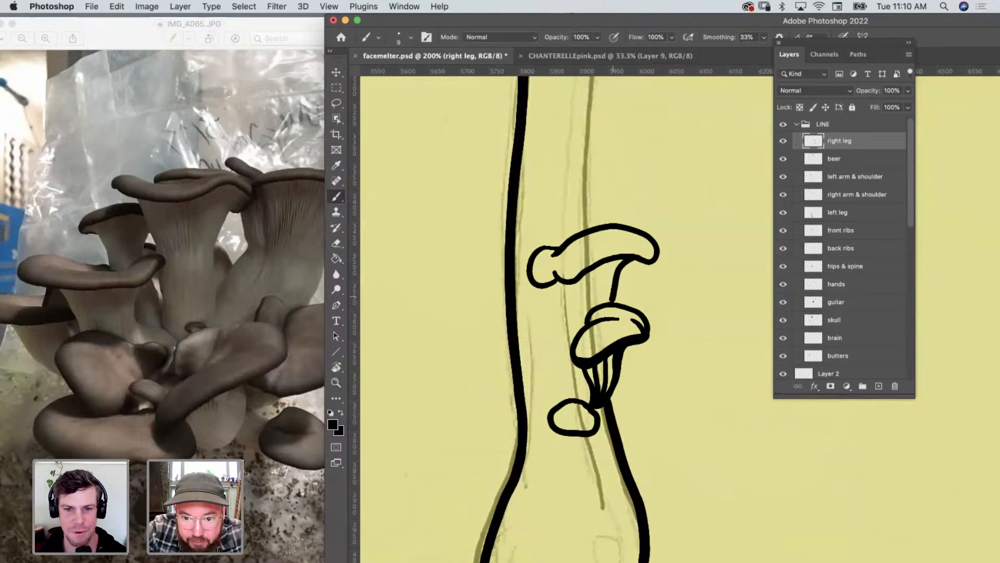
{"action": "left_click_drag", "start_coordinate": [550, 286], "coordinate": [580, 336]}
{"action": "left_click_drag", "start_coordinate": [616, 255], "coordinate": [603, 302]}
{"action": "mouse_move", "coordinate": [595, 267]}
{"action": "left_mouse_down"}
{"action": "mouse_move", "coordinate": [596, 307]}
{"action": "mouse_move", "coordinate": [569, 288]}
{"action": "mouse_move", "coordinate": [588, 323]}
{"action": "left_mouse_up"}
{"action": "mouse_move", "coordinate": [532, 277]}
{"action": "left_mouse_down"}
{"action": "mouse_move", "coordinate": [637, 259]}
{"action": "mouse_move", "coordinate": [648, 262]}
{"action": "mouse_move", "coordinate": [650, 283]}
{"action": "mouse_move", "coordinate": [657, 263]}
{"action": "left_mouse_up"}
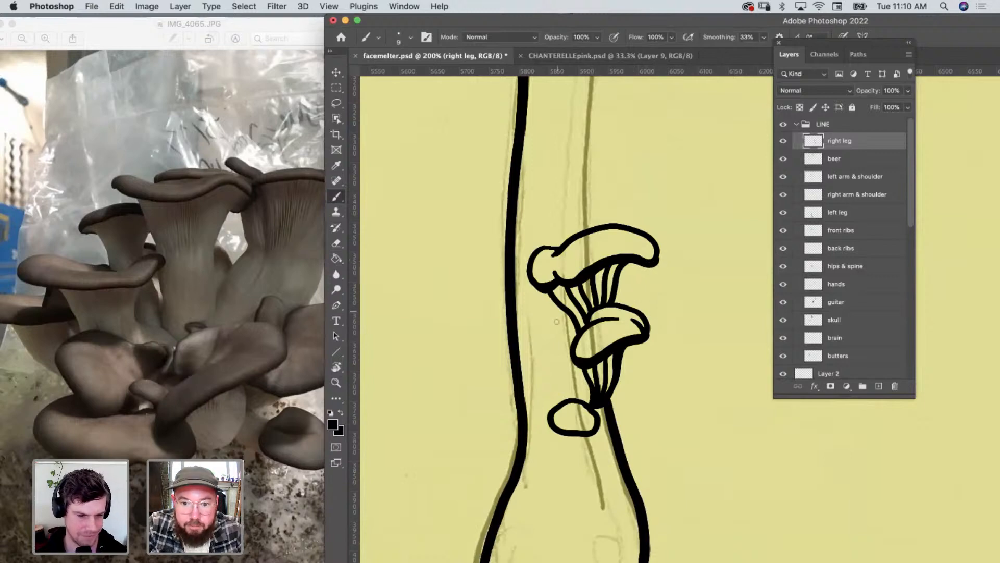
Ink a third rounded mushroom at the top of the cluster, with short gill lines and a thickened lower rim.
{"action": "scroll", "coordinate": [594, 234], "scroll_direction": "up", "scroll_amount": 5}
{"action": "scroll", "coordinate": [594, 235], "scroll_direction": "right", "scroll_amount": 2}
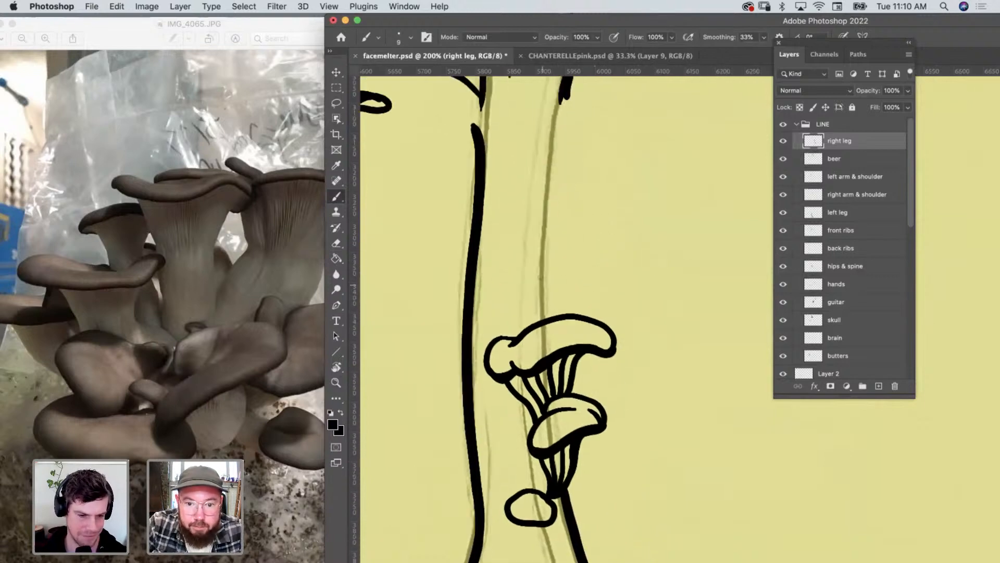
{"action": "left_click_drag", "start_coordinate": [526, 263], "coordinate": [563, 263]}
{"action": "mouse_move", "coordinate": [546, 243]}
{"action": "left_mouse_down"}
{"action": "mouse_move", "coordinate": [568, 239]}
{"action": "mouse_move", "coordinate": [606, 264]}
{"action": "mouse_move", "coordinate": [606, 282]}
{"action": "mouse_move", "coordinate": [592, 297]}
{"action": "mouse_move", "coordinate": [574, 296]}
{"action": "mouse_move", "coordinate": [521, 284]}
{"action": "mouse_move", "coordinate": [522, 258]}
{"action": "left_mouse_up"}
{"action": "mouse_move", "coordinate": [575, 298]}
{"action": "left_mouse_down"}
{"action": "mouse_move", "coordinate": [552, 316]}
{"action": "mouse_move", "coordinate": [549, 301]}
{"action": "mouse_move", "coordinate": [531, 323]}
{"action": "left_mouse_up"}
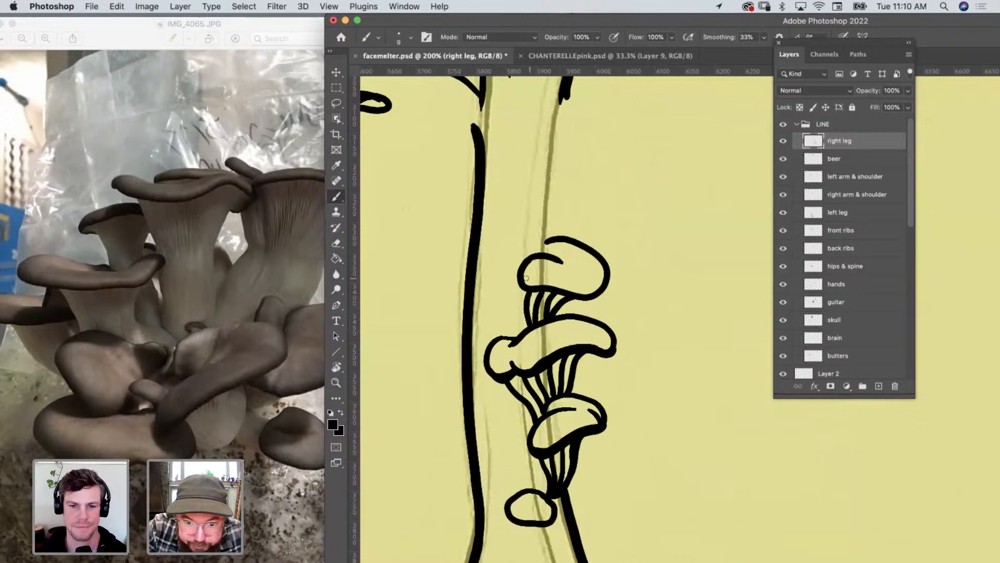
{"action": "mouse_move", "coordinate": [519, 284]}
{"action": "left_mouse_down"}
{"action": "mouse_move", "coordinate": [527, 295]}
{"action": "mouse_move", "coordinate": [599, 302]}
{"action": "mouse_move", "coordinate": [604, 285]}
{"action": "left_mouse_up"}
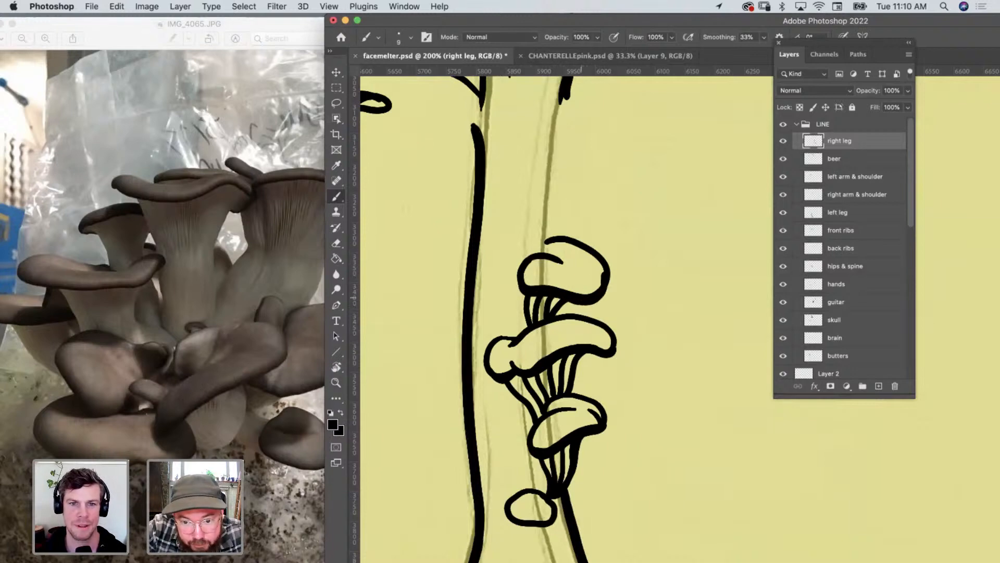
Ink a small cap tucked between the two lower gilled mushrooms and a separate gilled mushroom growing from the shin's inner edge.
{"action": "left_click", "coordinate": [545, 296], "text": "alt+super"}
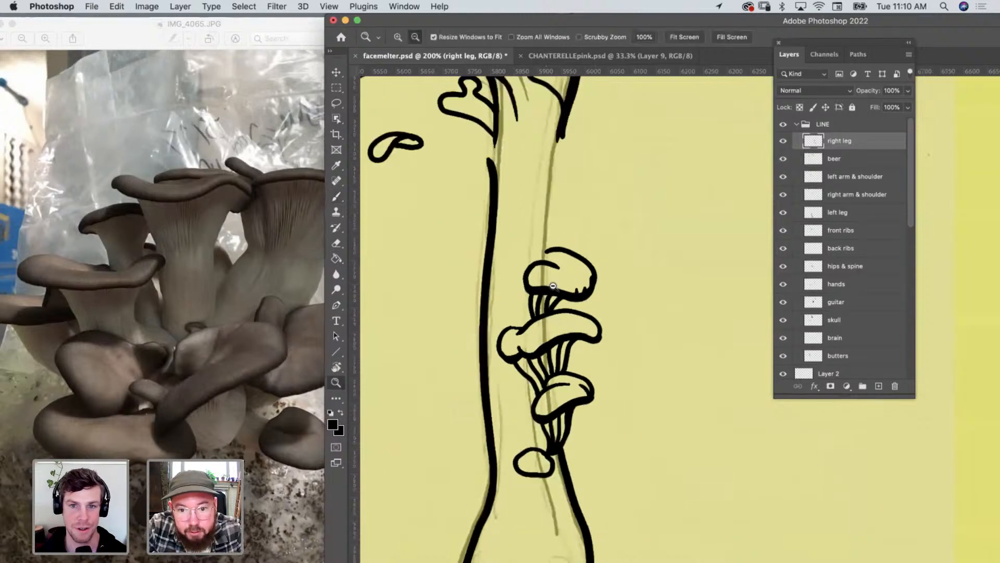
{"action": "left_click", "coordinate": [553, 286], "text": "alt"}
{"action": "left_click", "coordinate": [553, 286], "text": "alt"}
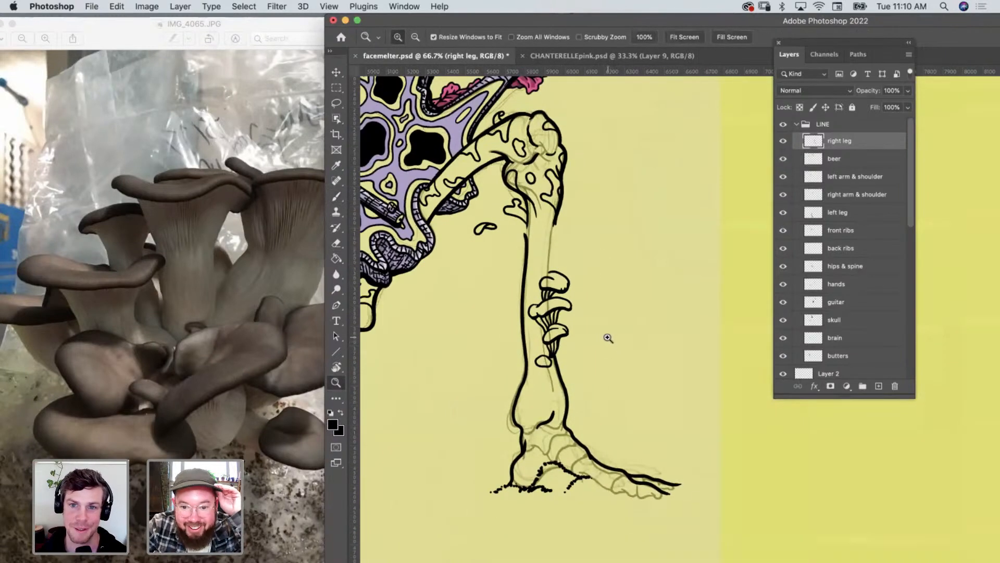
{"action": "left_click", "coordinate": [563, 316]}
{"action": "left_click", "coordinate": [594, 334]}
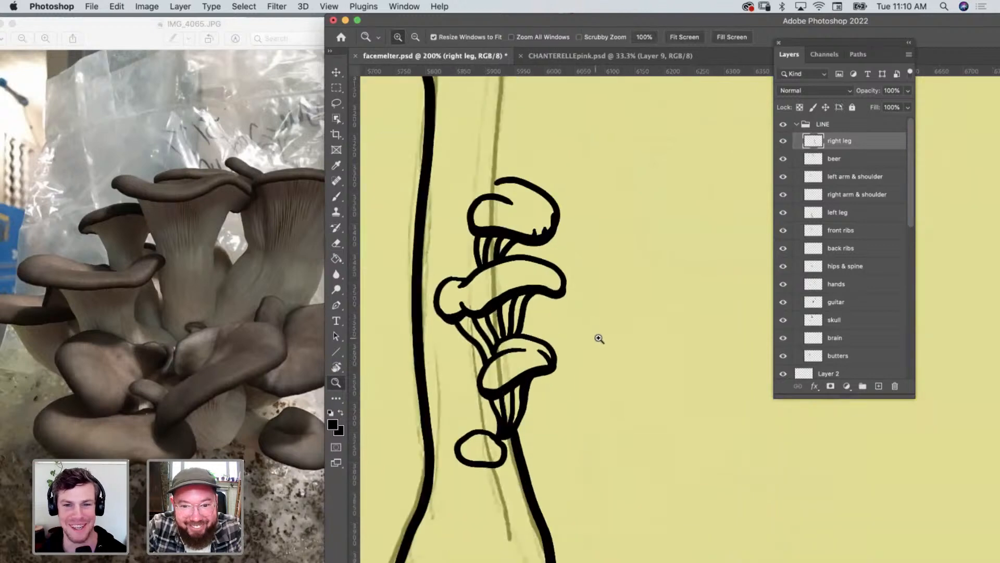
{"action": "scroll", "coordinate": [598, 335], "scroll_direction": "down", "scroll_amount": 2}
{"action": "scroll", "coordinate": [599, 335], "scroll_direction": "left", "scroll_amount": 1}
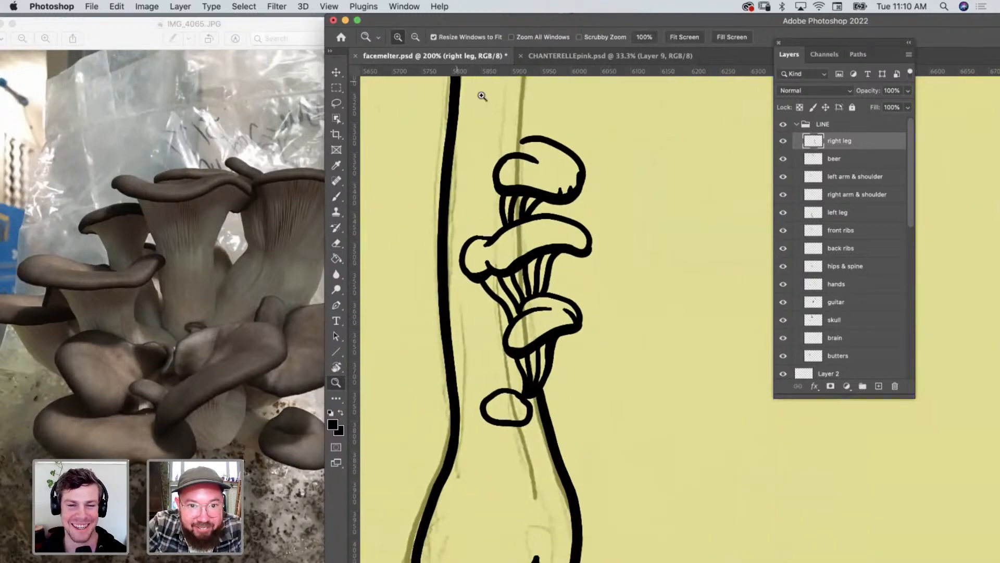
{"action": "key", "text": "b"}
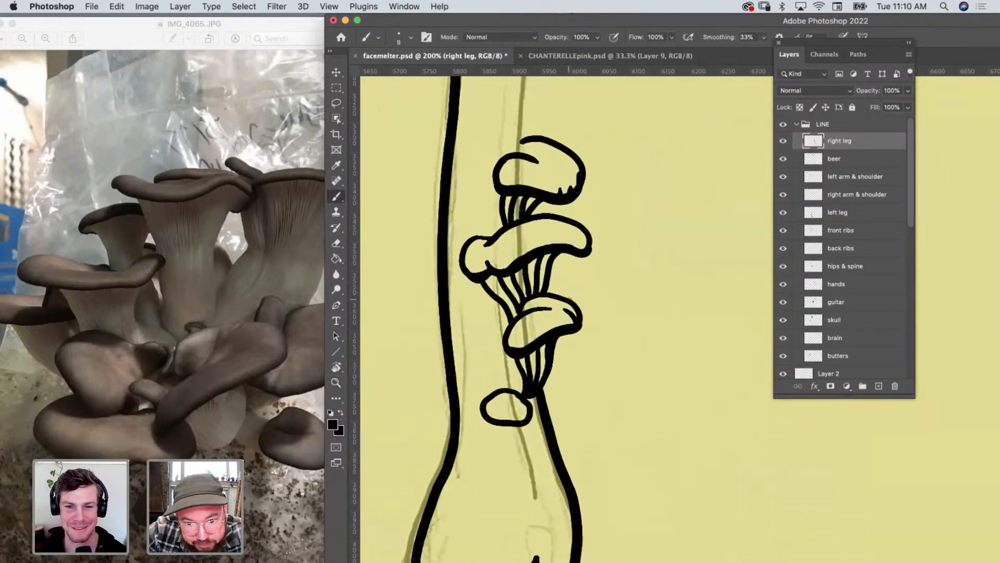
{"action": "mouse_move", "coordinate": [552, 266]}
{"action": "left_mouse_down"}
{"action": "mouse_move", "coordinate": [573, 270]}
{"action": "mouse_move", "coordinate": [586, 290]}
{"action": "mouse_move", "coordinate": [576, 307]}
{"action": "mouse_move", "coordinate": [565, 281]}
{"action": "left_mouse_up"}
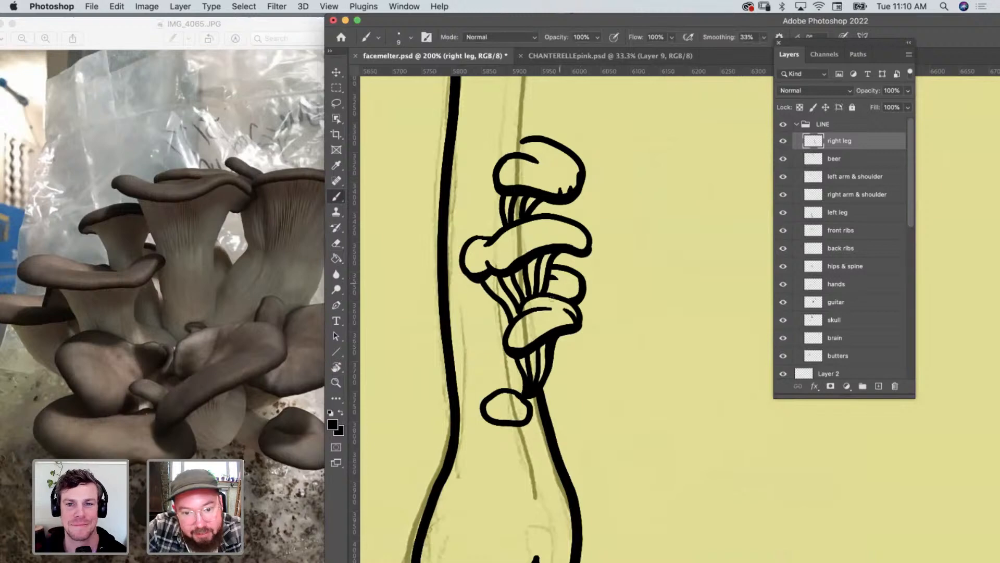
{"action": "mouse_move", "coordinate": [440, 207]}
{"action": "left_mouse_down"}
{"action": "mouse_move", "coordinate": [409, 216]}
{"action": "mouse_move", "coordinate": [396, 234]}
{"action": "mouse_move", "coordinate": [406, 249]}
{"action": "mouse_move", "coordinate": [437, 248]}
{"action": "mouse_move", "coordinate": [412, 249]}
{"action": "mouse_move", "coordinate": [436, 282]}
{"action": "mouse_move", "coordinate": [442, 258]}
{"action": "left_mouse_up"}
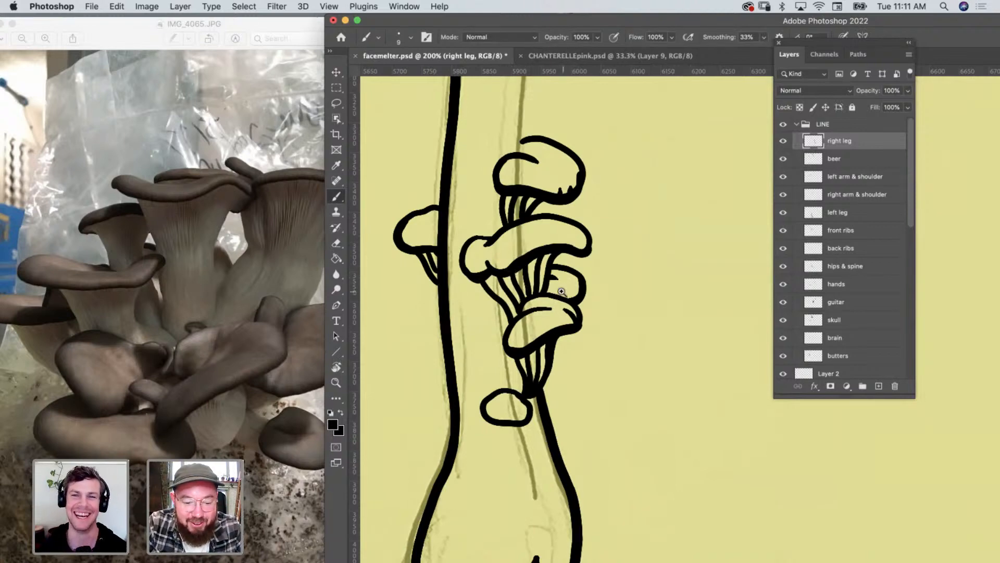
Ink the shin's outer edge above the mushroom cluster and close the bone below the knee with a jagged, splintered break and crack lines.
{"action": "key", "text": "z"}
{"action": "left_click", "coordinate": [518, 235], "text": "alt"}
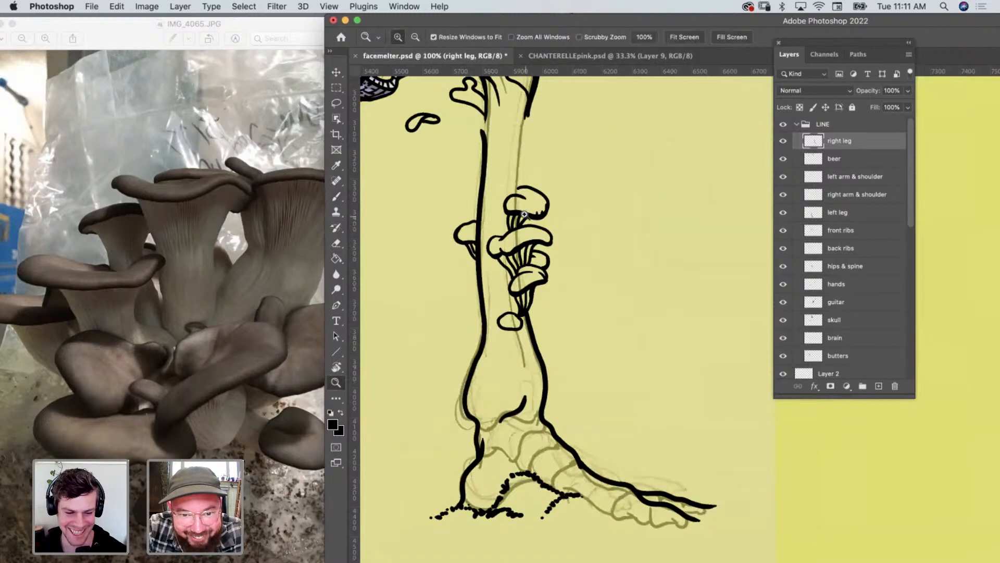
{"action": "left_click", "coordinate": [540, 232]}
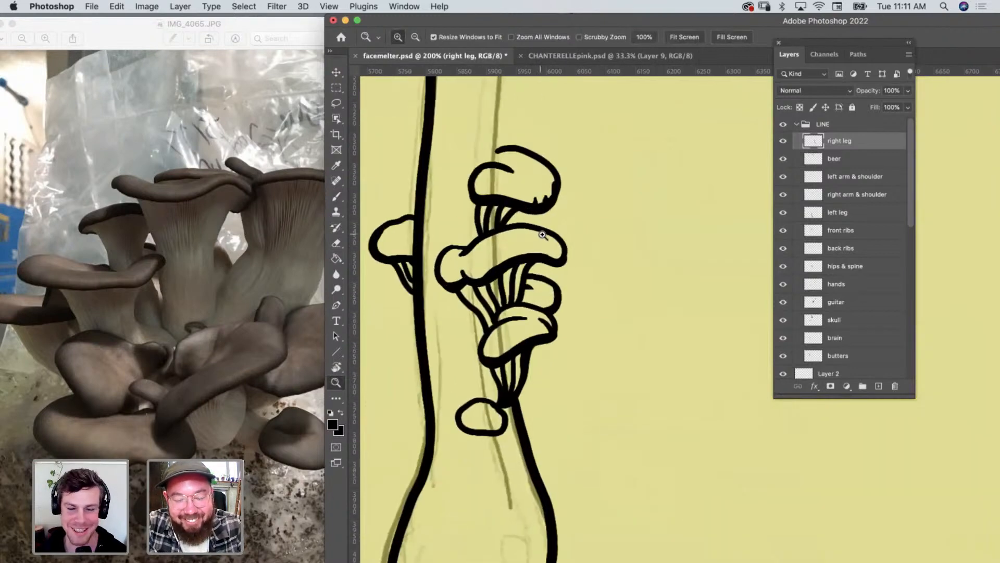
{"action": "scroll", "coordinate": [539, 233], "scroll_direction": "up", "scroll_amount": 5}
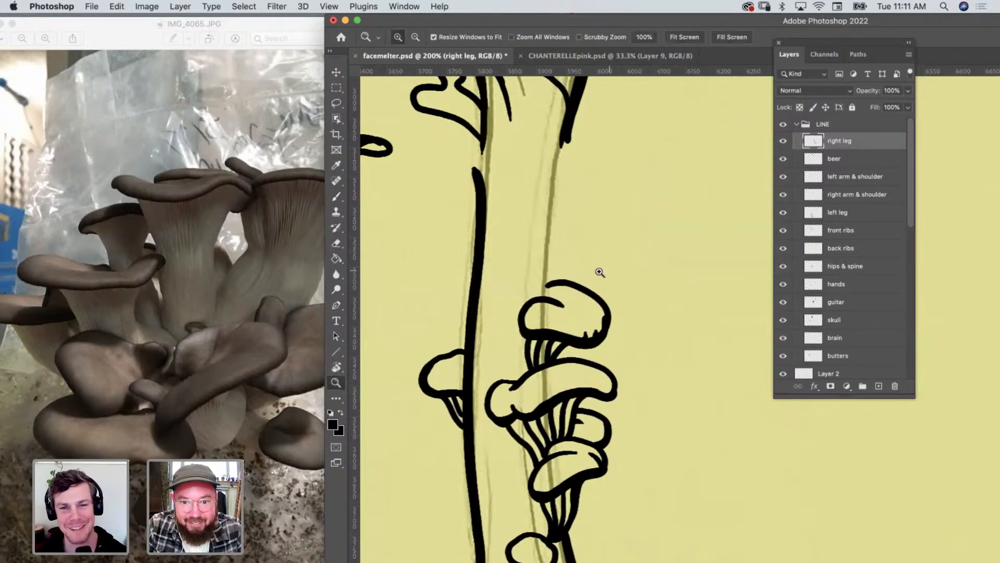
{"action": "key", "text": "b"}
{"action": "mouse_move", "coordinate": [547, 296]}
{"action": "left_mouse_down"}
{"action": "mouse_move", "coordinate": [560, 188]}
{"action": "mouse_move", "coordinate": [545, 188]}
{"action": "mouse_move", "coordinate": [547, 168]}
{"action": "mouse_move", "coordinate": [525, 159]}
{"action": "mouse_move", "coordinate": [520, 242]}
{"action": "left_mouse_up"}
{"action": "mouse_move", "coordinate": [517, 197]}
{"action": "left_mouse_down"}
{"action": "mouse_move", "coordinate": [480, 167]}
{"action": "mouse_move", "coordinate": [502, 191]}
{"action": "mouse_move", "coordinate": [505, 216]}
{"action": "left_mouse_up"}
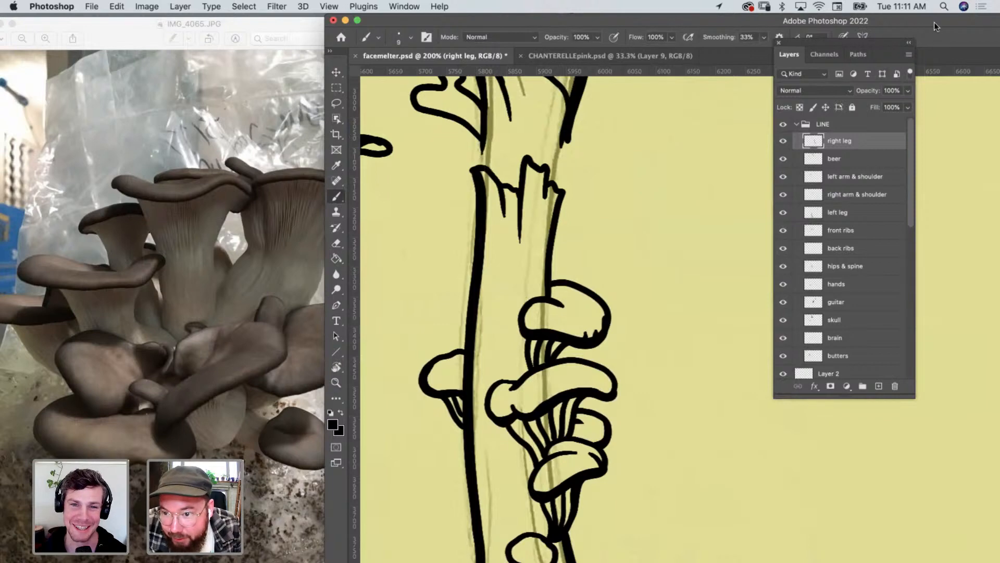
Thicken the shin's left edge from the splintered break down past the mushrooms.
{"action": "mouse_move", "coordinate": [934, 22]}
{"action": "left_mouse_down"}
{"action": "mouse_move", "coordinate": [758, 63]}
{"action": "mouse_move", "coordinate": [617, 59]}
{"action": "left_mouse_up"}
{"action": "scroll", "coordinate": [372, 355], "scroll_direction": "left", "scroll_amount": 5}
{"action": "scroll", "coordinate": [372, 354], "scroll_direction": "down", "scroll_amount": 2}
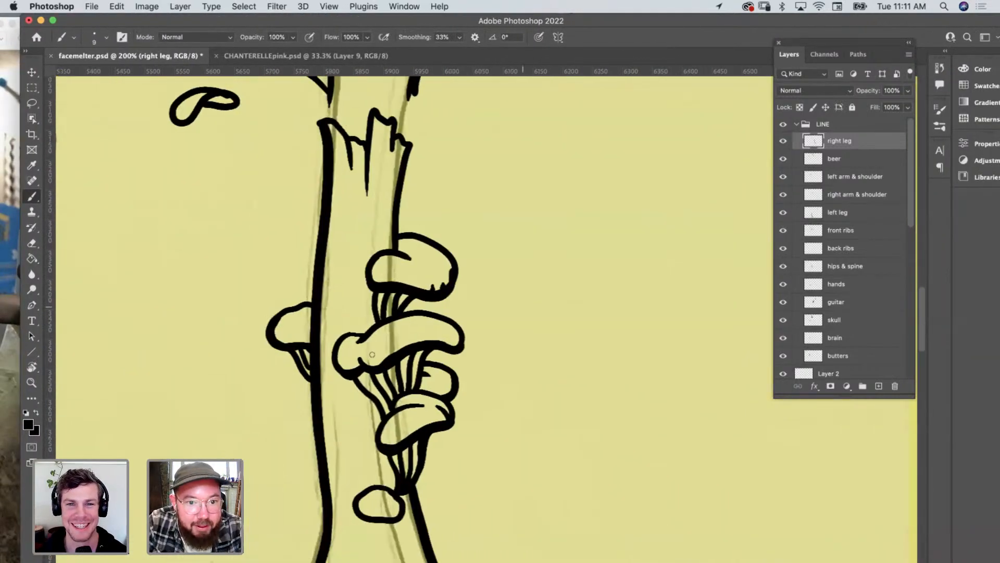
{"action": "mouse_move", "coordinate": [339, 106]}
{"action": "left_mouse_down"}
{"action": "mouse_move", "coordinate": [331, 344]}
{"action": "mouse_move", "coordinate": [344, 454]}
{"action": "left_mouse_up"}
{"action": "scroll", "coordinate": [344, 480], "scroll_direction": "down", "scroll_amount": 6}
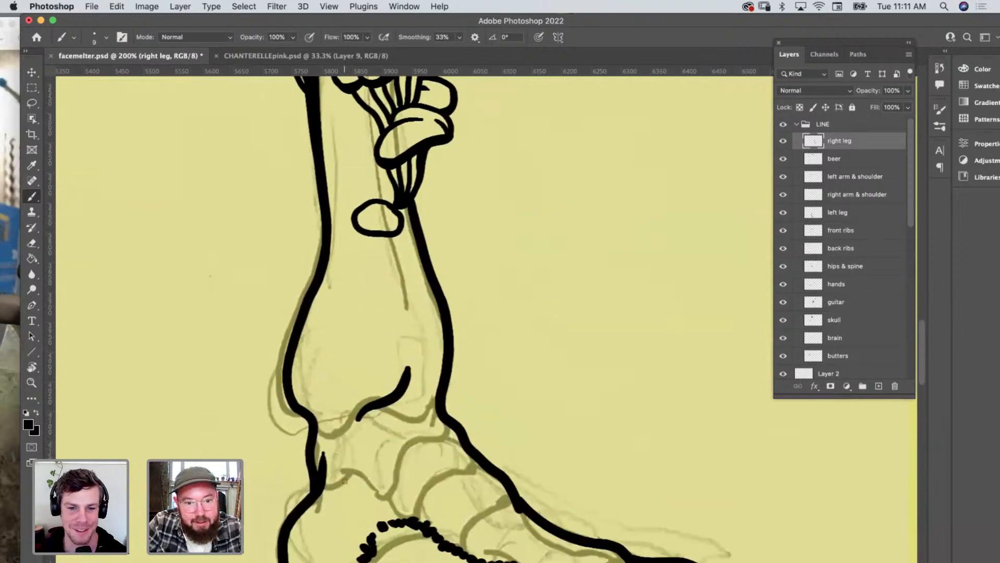
Erase a section of the shin's right edge above the ankle and ink a ragged, two-lobed moss patch outline over the gap.
{"action": "scroll", "coordinate": [345, 481], "scroll_direction": "up", "scroll_amount": 2}
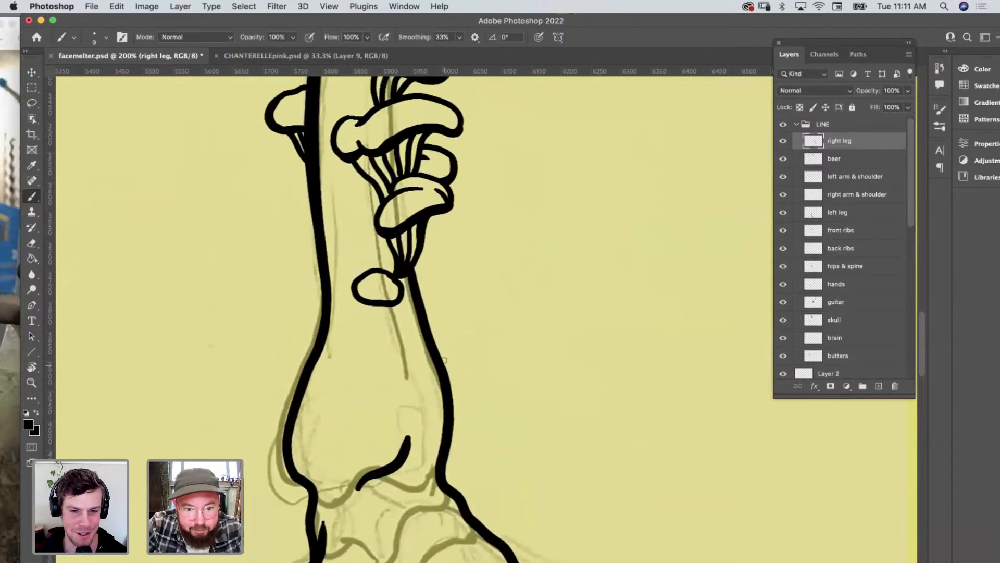
{"action": "key", "text": "e"}
{"action": "key", "text": "bracketright"}
{"action": "mouse_move", "coordinate": [445, 374]}
{"action": "left_mouse_down"}
{"action": "mouse_move", "coordinate": [447, 404]}
{"action": "mouse_move", "coordinate": [424, 343]}
{"action": "mouse_move", "coordinate": [442, 372]}
{"action": "mouse_move", "coordinate": [449, 420]}
{"action": "left_mouse_up"}
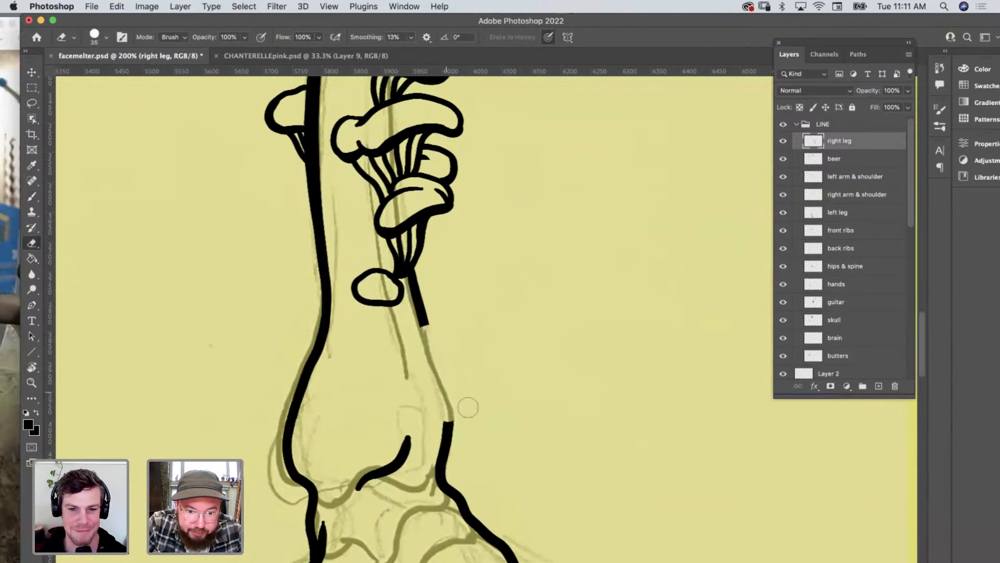
{"action": "key", "text": "b"}
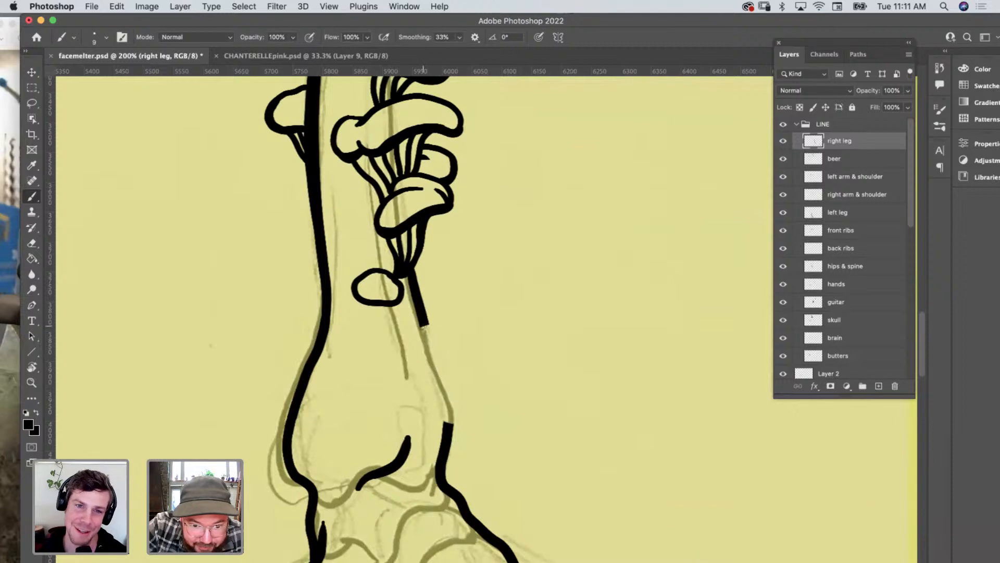
{"action": "mouse_move", "coordinate": [425, 320]}
{"action": "left_mouse_down"}
{"action": "mouse_move", "coordinate": [443, 335]}
{"action": "mouse_move", "coordinate": [414, 330]}
{"action": "mouse_move", "coordinate": [397, 342]}
{"action": "mouse_move", "coordinate": [388, 414]}
{"action": "mouse_move", "coordinate": [408, 428]}
{"action": "mouse_move", "coordinate": [446, 420]}
{"action": "mouse_move", "coordinate": [467, 443]}
{"action": "mouse_move", "coordinate": [473, 409]}
{"action": "mouse_move", "coordinate": [449, 385]}
{"action": "mouse_move", "coordinate": [458, 358]}
{"action": "mouse_move", "coordinate": [432, 332]}
{"action": "left_mouse_up"}
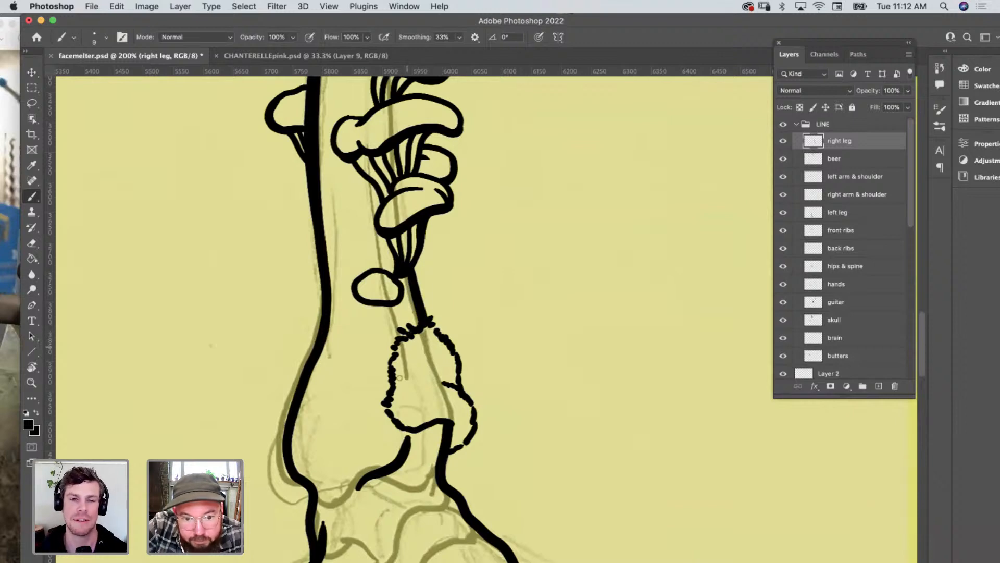
{"action": "mouse_move", "coordinate": [391, 406]}
{"action": "left_mouse_down"}
{"action": "mouse_move", "coordinate": [383, 416]}
{"action": "mouse_move", "coordinate": [396, 419]}
{"action": "left_mouse_up"}
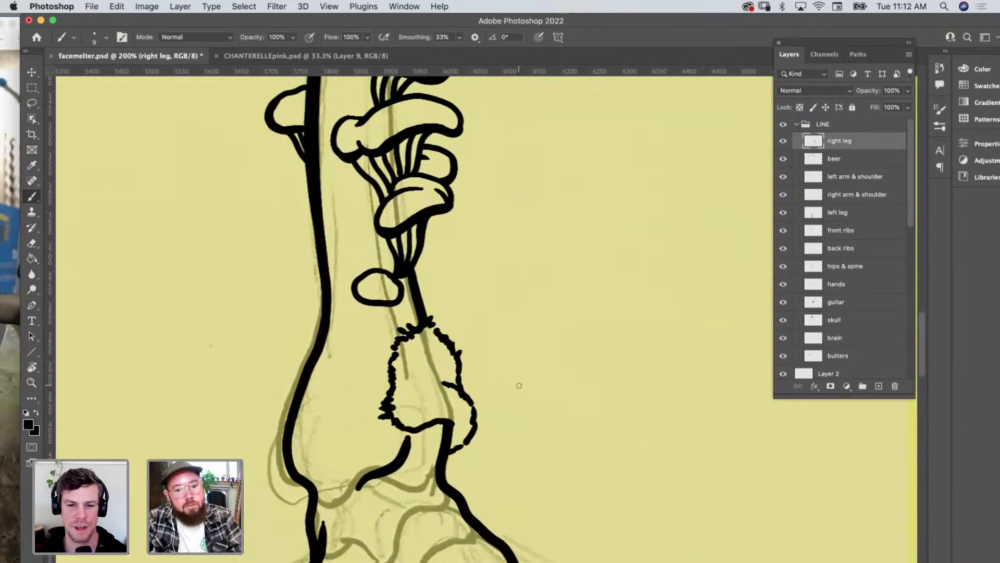
Stipple small dots inside the moss patch, along its upper edge and around the fold between its two lobes.
{"action": "left_click", "coordinate": [440, 345]}
{"action": "left_click", "coordinate": [432, 343]}
{"action": "left_click", "coordinate": [424, 340]}
{"action": "left_click", "coordinate": [416, 346]}
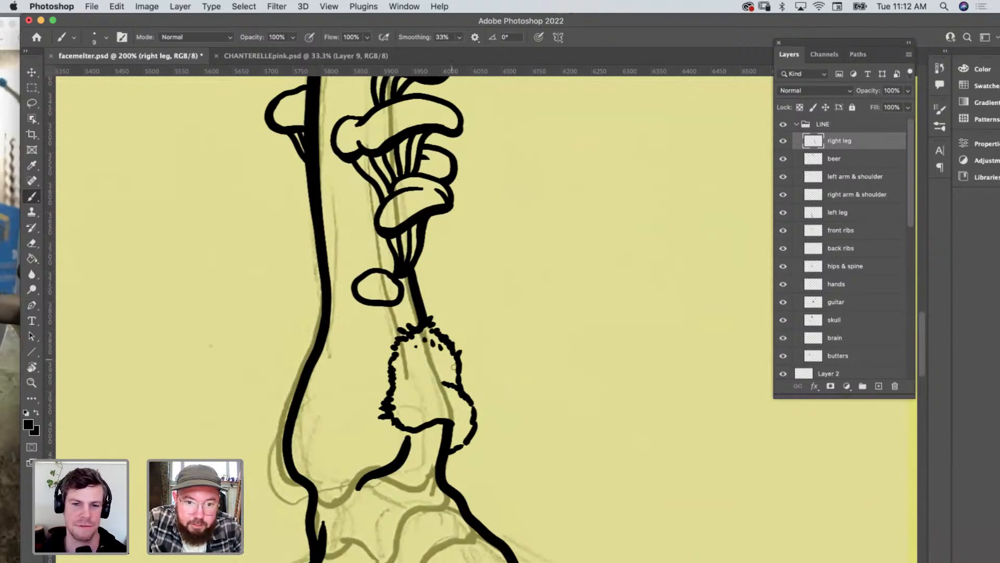
{"action": "left_click", "coordinate": [452, 393]}
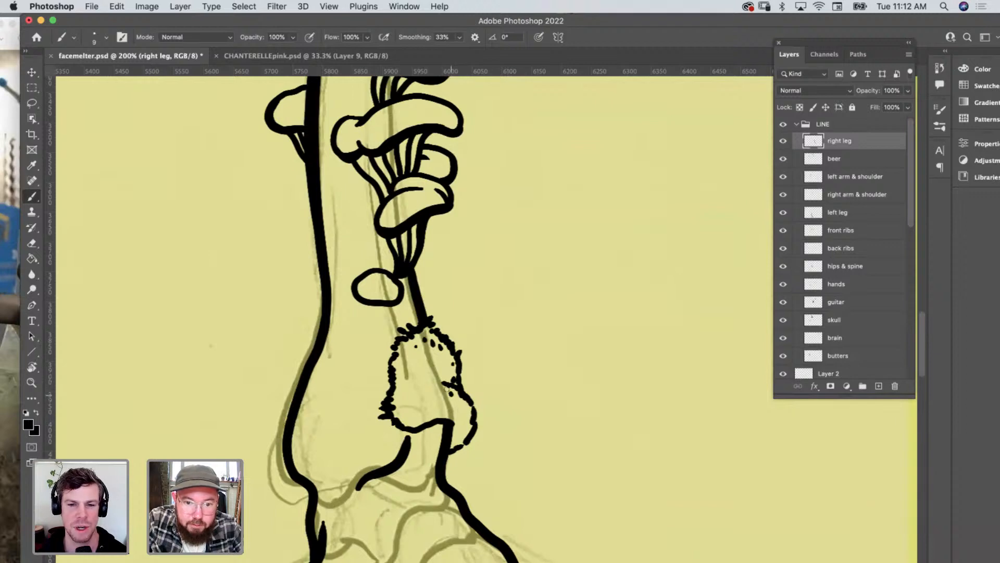
{"action": "left_click", "coordinate": [441, 392]}
{"action": "left_click", "coordinate": [432, 390]}
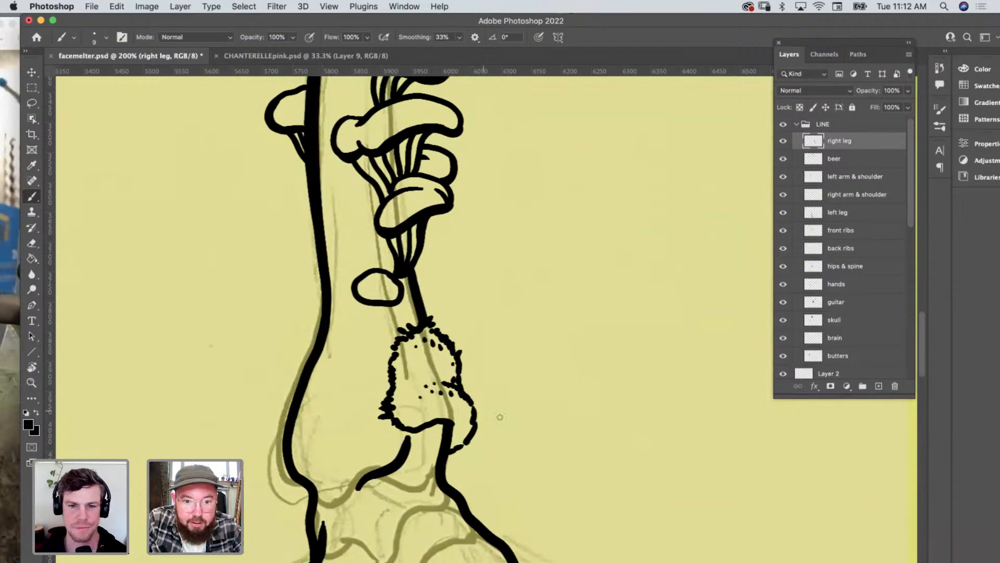
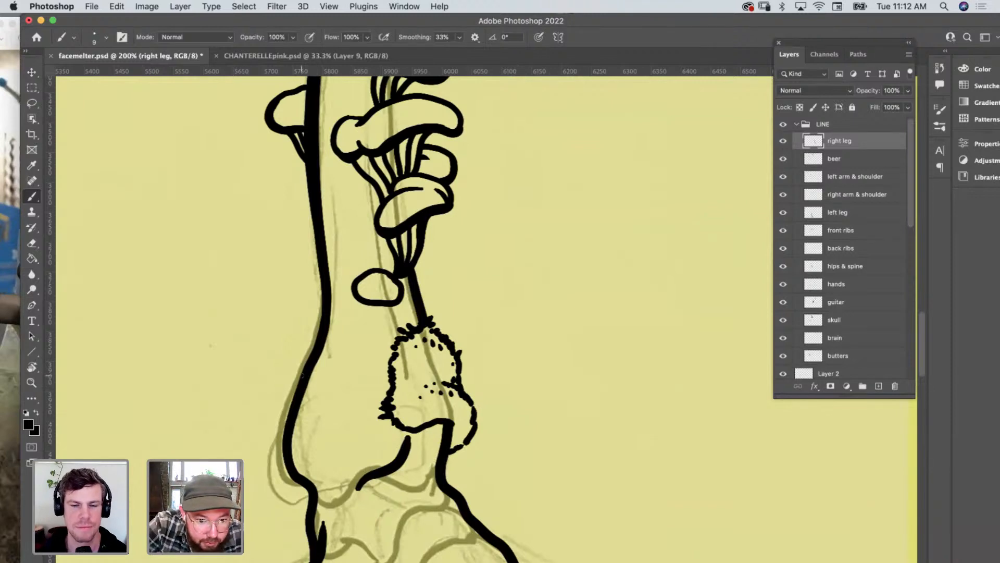
Ink a bumpy moss clump on the shin's left edge and thicken the lower right rim of the large moss patch.
{"action": "mouse_move", "coordinate": [301, 376]}
{"action": "left_mouse_down"}
{"action": "mouse_move", "coordinate": [291, 334]}
{"action": "mouse_move", "coordinate": [315, 294]}
{"action": "left_mouse_up"}
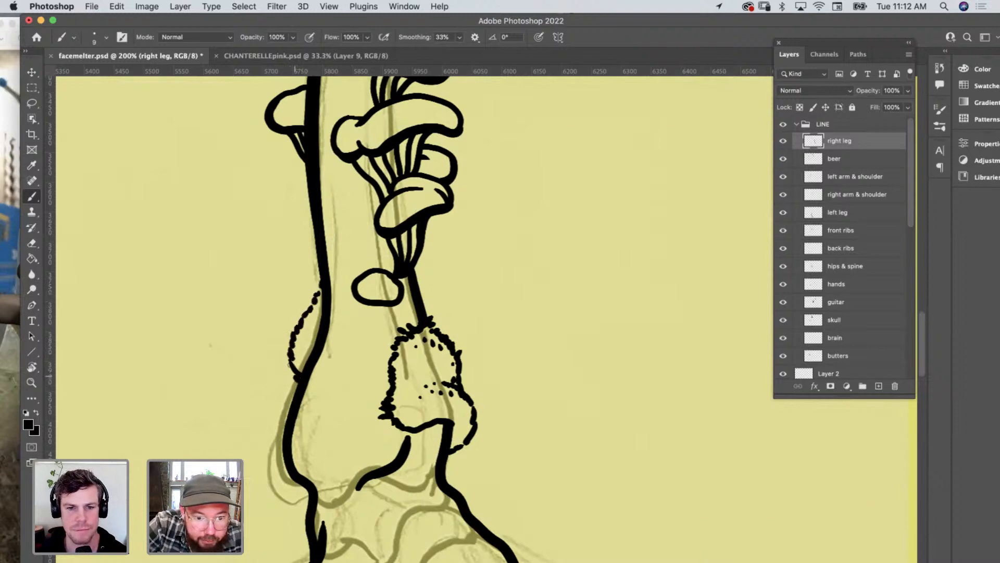
{"action": "left_click_drag", "start_coordinate": [295, 373], "coordinate": [307, 376]}
{"action": "left_click_drag", "start_coordinate": [295, 379], "coordinate": [292, 375]}
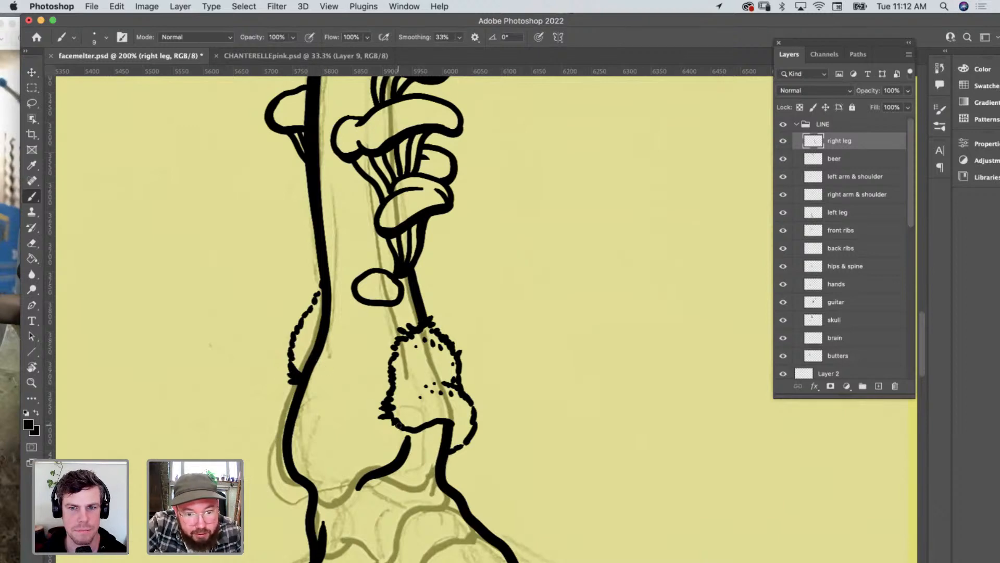
{"action": "mouse_move", "coordinate": [401, 435]}
{"action": "left_mouse_down"}
{"action": "mouse_move", "coordinate": [440, 422]}
{"action": "mouse_move", "coordinate": [452, 451]}
{"action": "mouse_move", "coordinate": [480, 411]}
{"action": "left_mouse_up"}
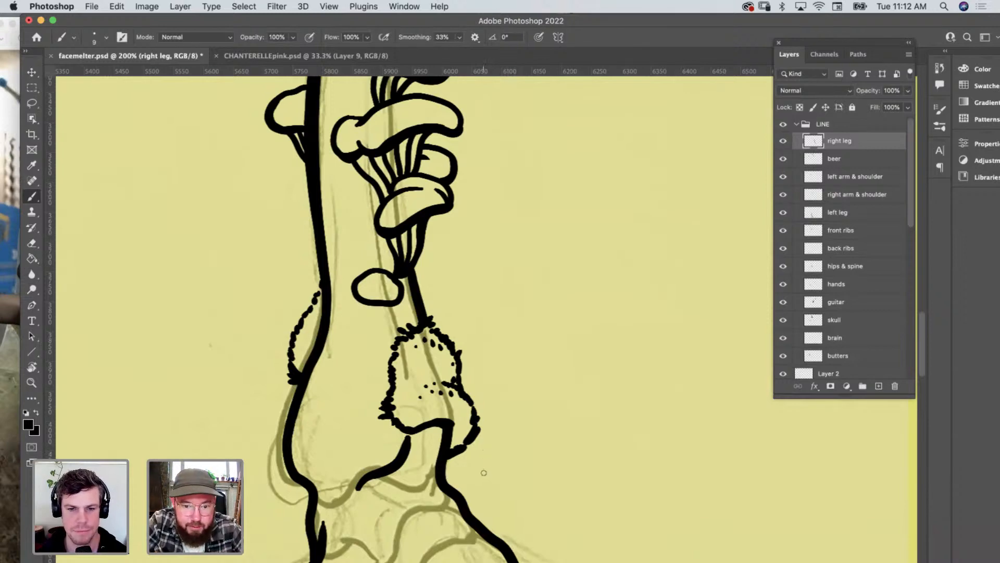
Ink two low, bumpy moss clumps along the top of the foot, just behind the toes.
{"action": "scroll", "coordinate": [483, 470], "scroll_direction": "down", "scroll_amount": 2}
{"action": "scroll", "coordinate": [483, 470], "scroll_direction": "right", "scroll_amount": 2}
{"action": "scroll", "coordinate": [483, 468], "scroll_direction": "down", "scroll_amount": 6}
{"action": "scroll", "coordinate": [483, 468], "scroll_direction": "right", "scroll_amount": 2}
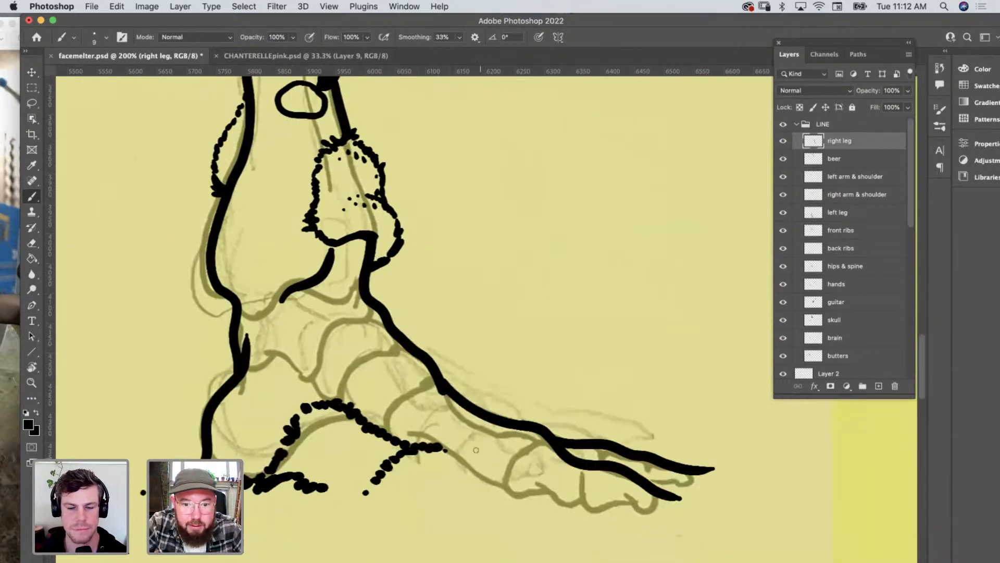
{"action": "mouse_move", "coordinate": [474, 409]}
{"action": "left_mouse_down"}
{"action": "mouse_move", "coordinate": [491, 396]}
{"action": "mouse_move", "coordinate": [525, 399]}
{"action": "mouse_move", "coordinate": [558, 438]}
{"action": "left_mouse_up"}
{"action": "left_click_drag", "start_coordinate": [484, 397], "coordinate": [450, 376]}
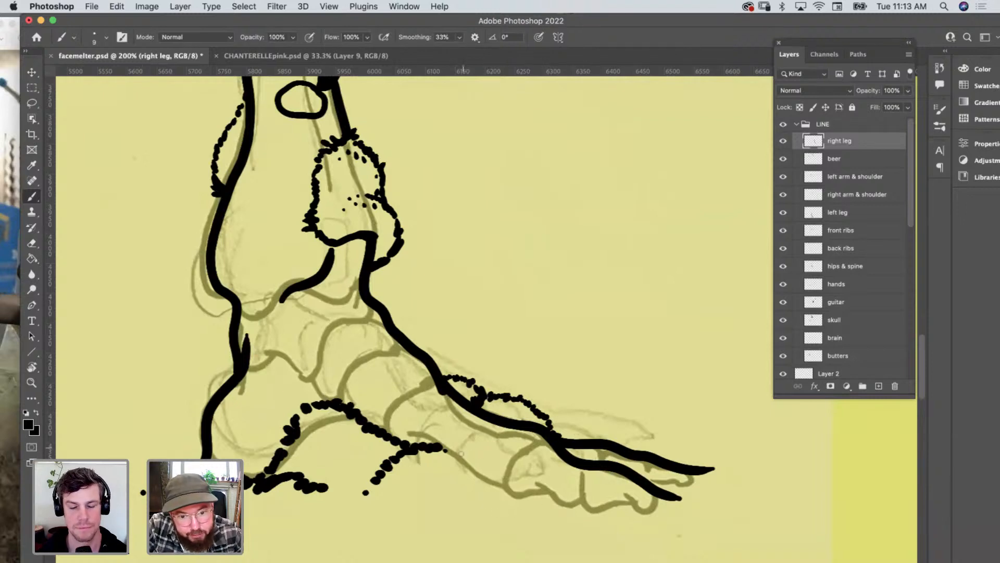
Ink the foot's underside out to the toes and add bumpy and dotted ground lines trailing off below the toes and behind the heel.
{"action": "mouse_move", "coordinate": [446, 449]}
{"action": "left_mouse_down"}
{"action": "mouse_move", "coordinate": [515, 488]}
{"action": "mouse_move", "coordinate": [553, 485]}
{"action": "left_mouse_up"}
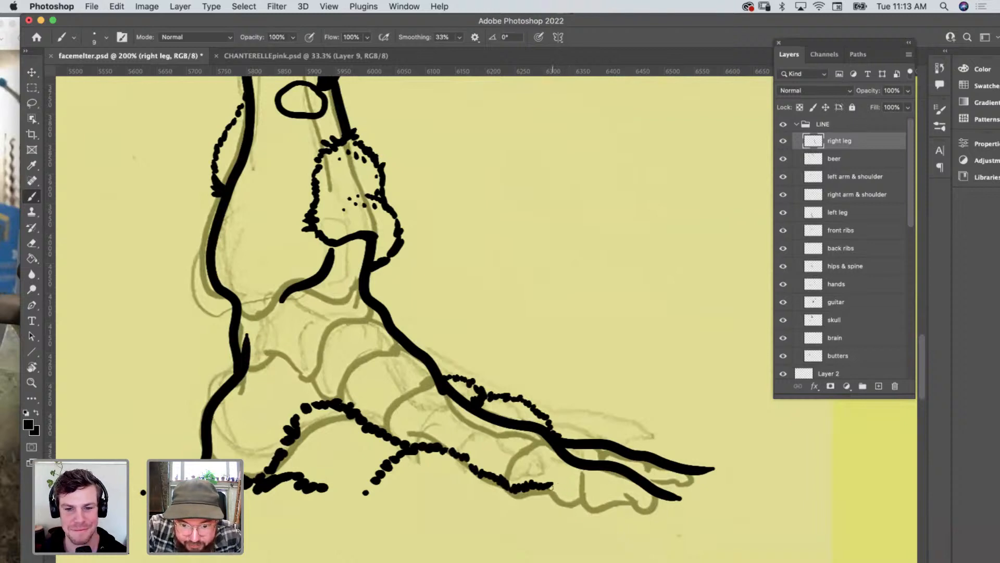
{"action": "mouse_move", "coordinate": [550, 486]}
{"action": "left_mouse_down"}
{"action": "mouse_move", "coordinate": [596, 499]}
{"action": "mouse_move", "coordinate": [731, 503]}
{"action": "left_mouse_up"}
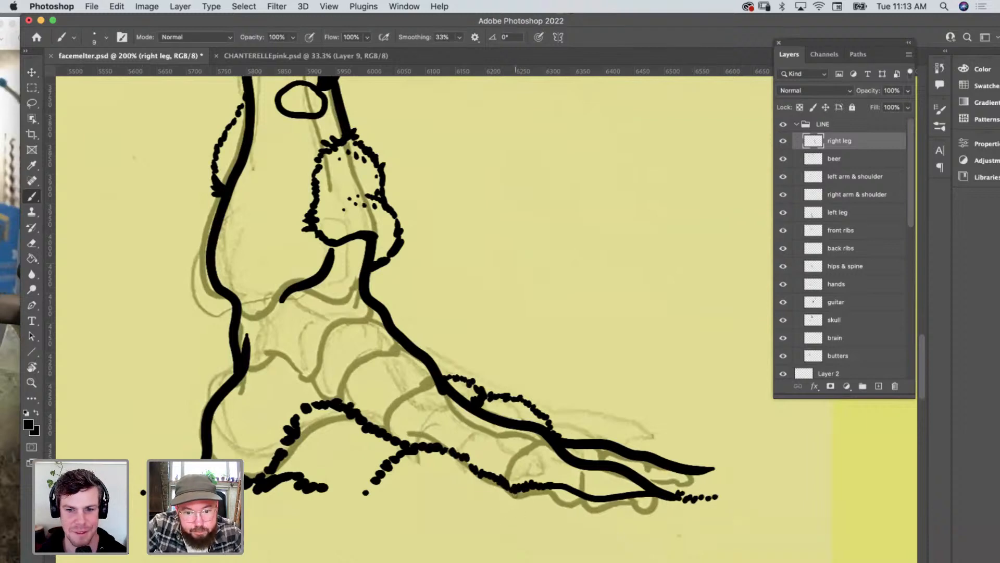
{"action": "left_click_drag", "start_coordinate": [515, 494], "coordinate": [550, 524]}
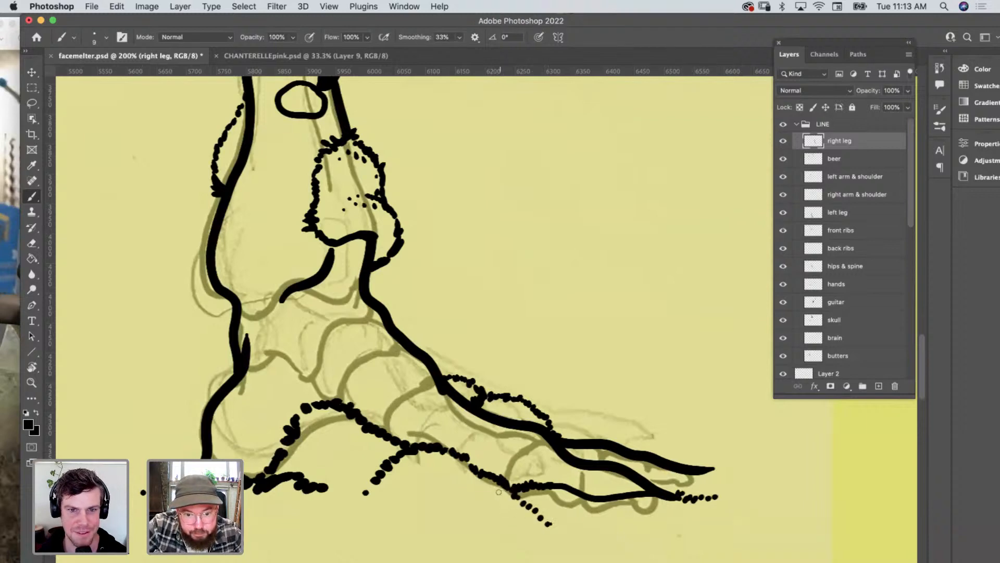
{"action": "left_click_drag", "start_coordinate": [499, 492], "coordinate": [457, 489]}
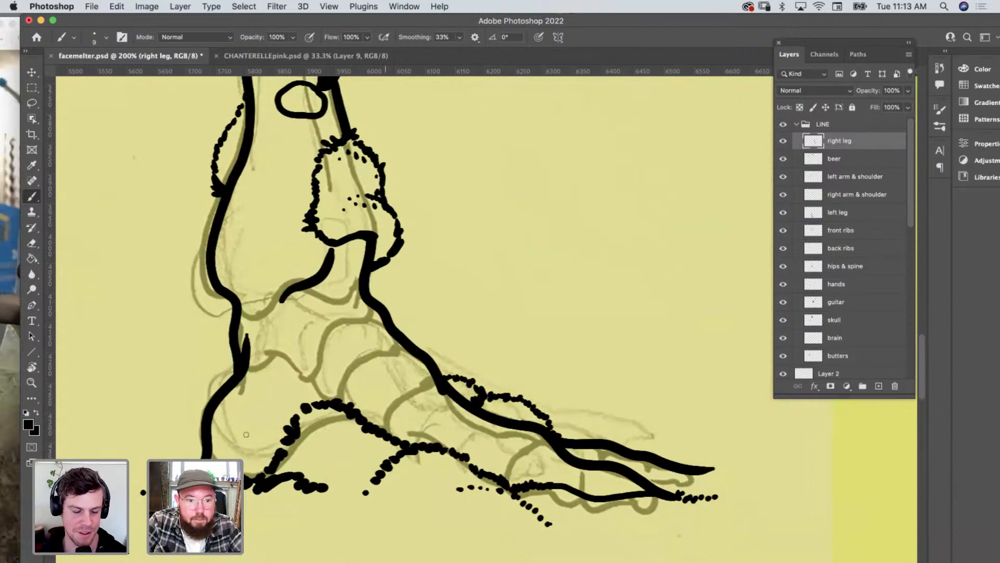
{"action": "mouse_move", "coordinate": [202, 406]}
{"action": "left_mouse_down"}
{"action": "mouse_move", "coordinate": [182, 414]}
{"action": "mouse_move", "coordinate": [124, 442]}
{"action": "left_mouse_up"}
{"action": "scroll", "coordinate": [303, 495], "scroll_direction": "down", "scroll_amount": 1}
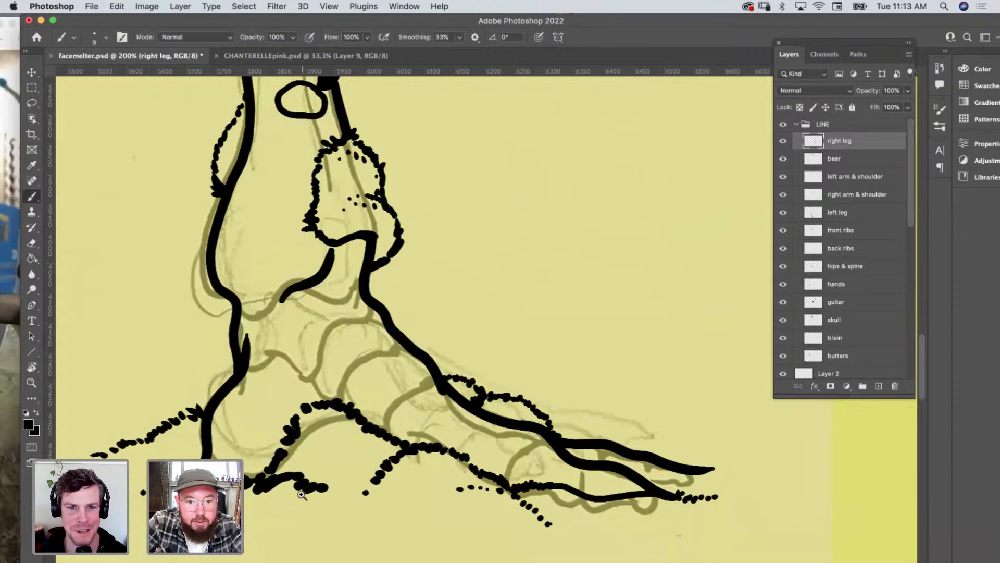
Hide the Background copy layer so only the ink shows on the yellow background.
{"action": "key", "text": "z"}
{"action": "scroll", "coordinate": [326, 497], "scroll_direction": "up", "scroll_amount": 3}
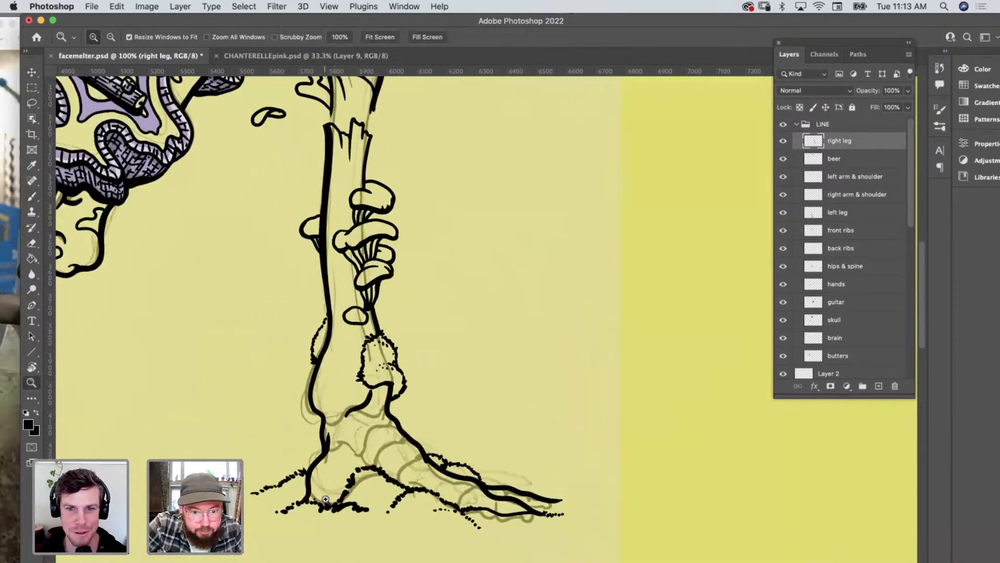
{"action": "scroll", "coordinate": [328, 498], "scroll_direction": "up", "scroll_amount": 5}
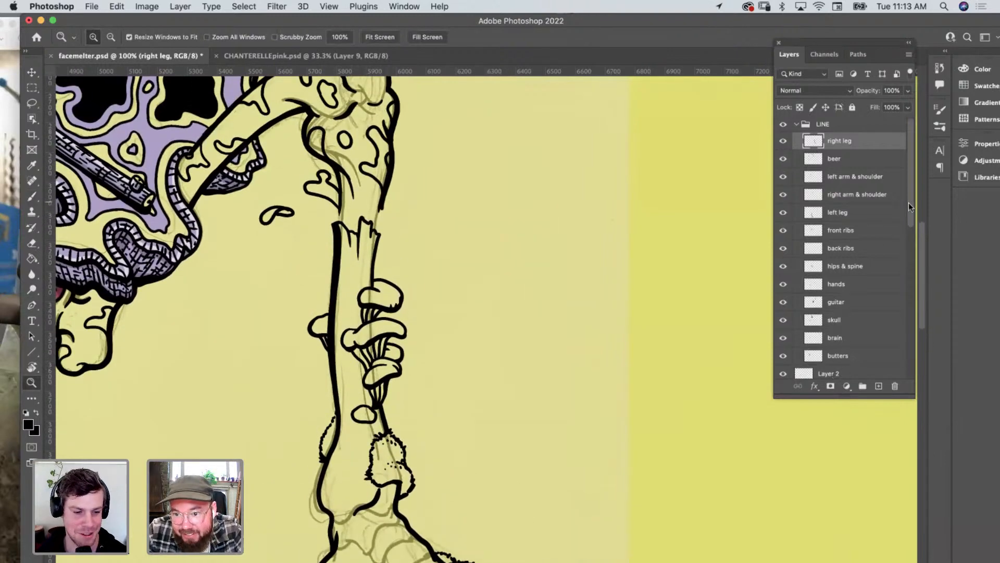
{"action": "left_click_drag", "start_coordinate": [909, 202], "coordinate": [860, 376]}
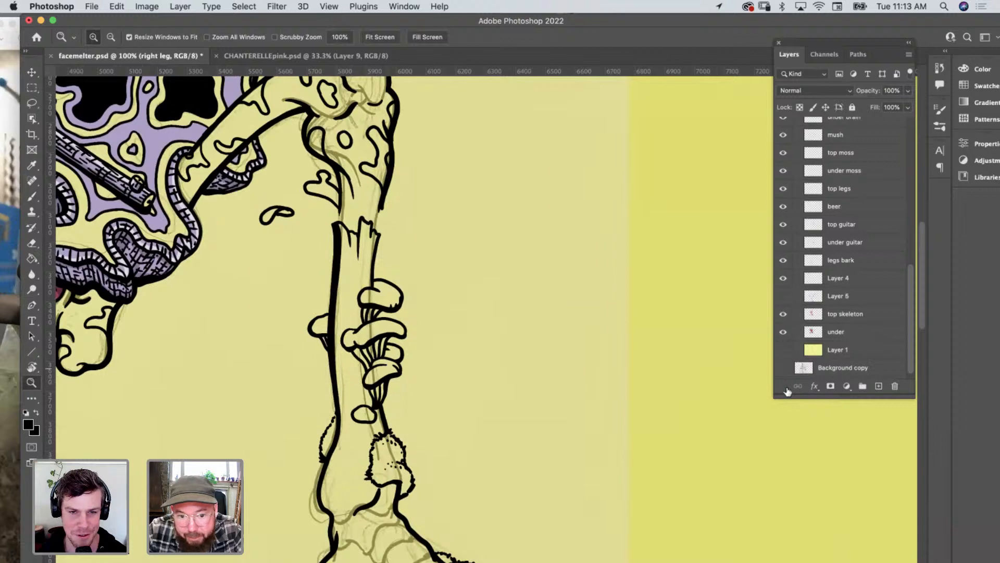
{"action": "left_click", "coordinate": [783, 368]}
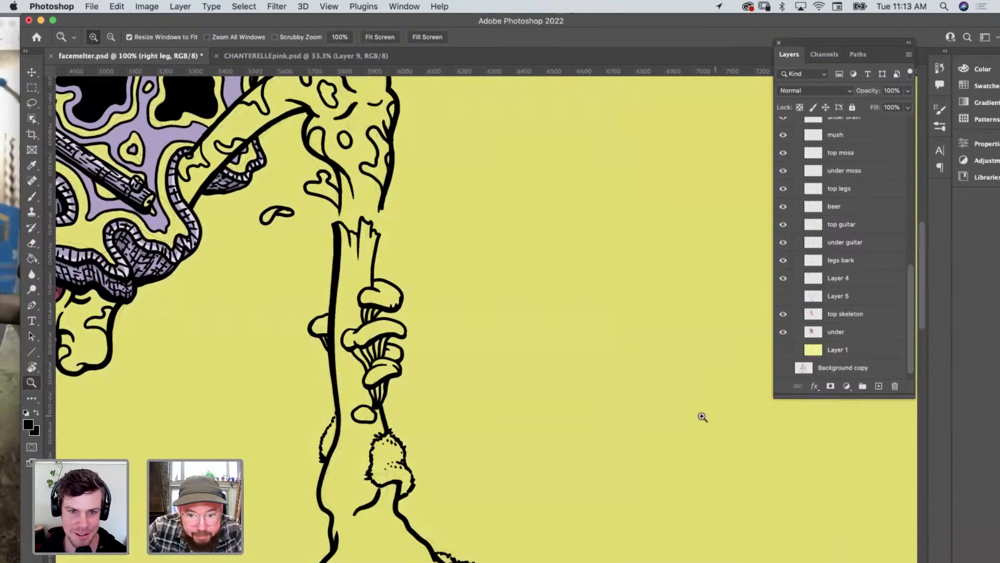
Thicken the shin's right edge below the break and the outline of the splintered bone tips.
{"action": "left_click", "coordinate": [392, 275]}
{"action": "key", "text": "b"}
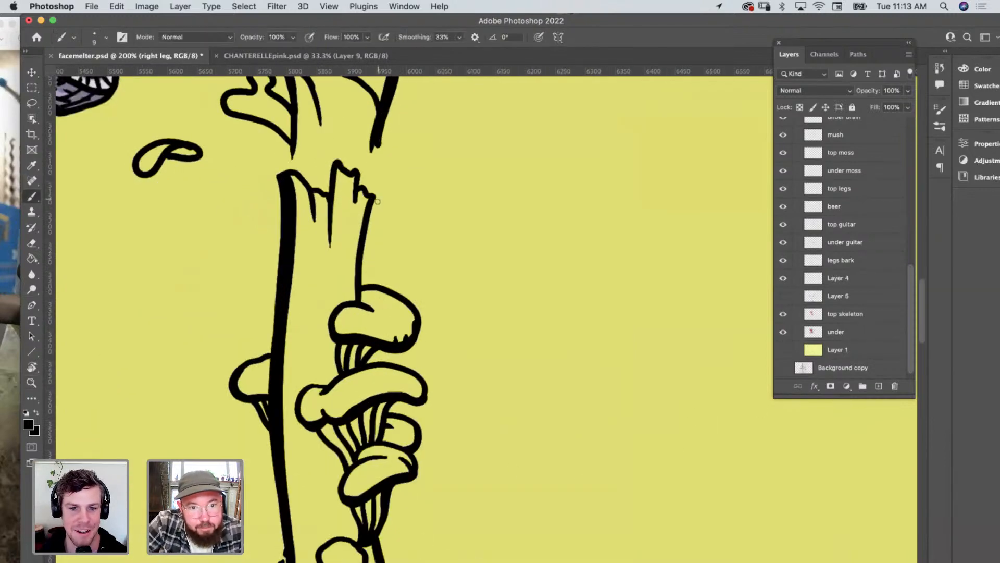
{"action": "left_click_drag", "start_coordinate": [376, 198], "coordinate": [362, 280]}
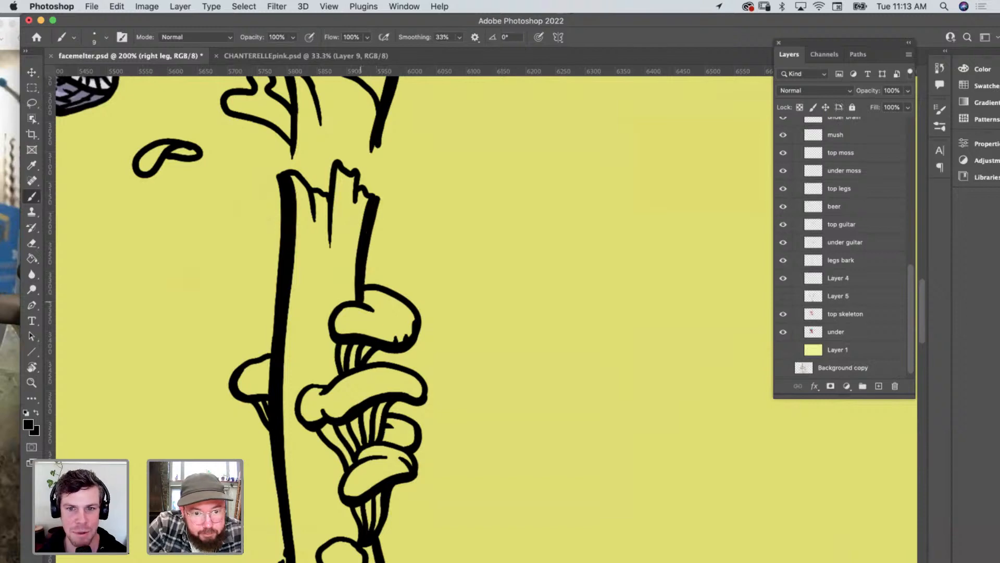
{"action": "mouse_move", "coordinate": [319, 194]}
{"action": "left_mouse_down"}
{"action": "mouse_move", "coordinate": [337, 158]}
{"action": "mouse_move", "coordinate": [359, 172]}
{"action": "left_mouse_up"}
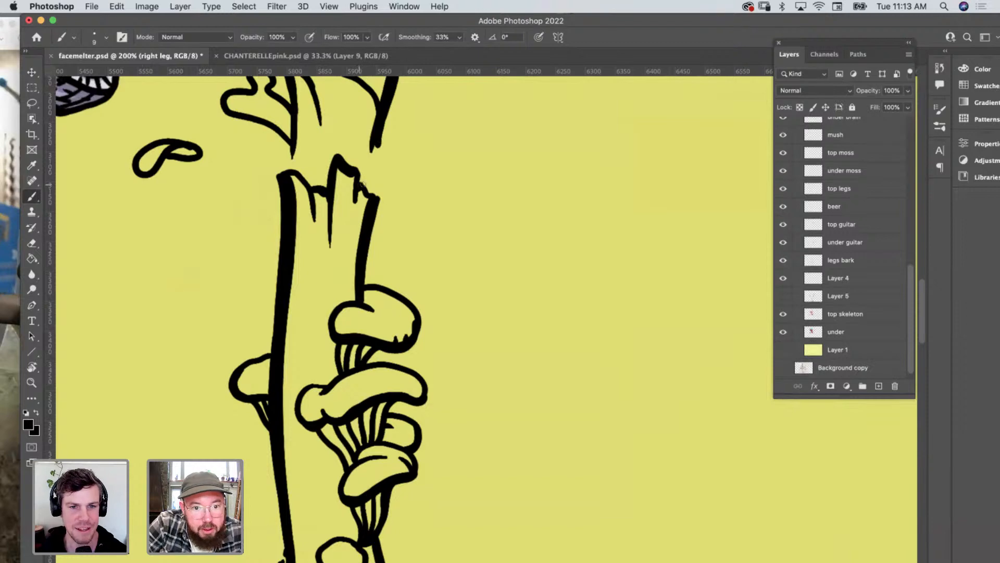
Ink long vertical grain lines down the shin, from the splintered break to the small round cap.
{"action": "scroll", "coordinate": [362, 301], "scroll_direction": "down", "scroll_amount": 1}
{"action": "scroll", "coordinate": [362, 301], "scroll_direction": "left", "scroll_amount": 3}
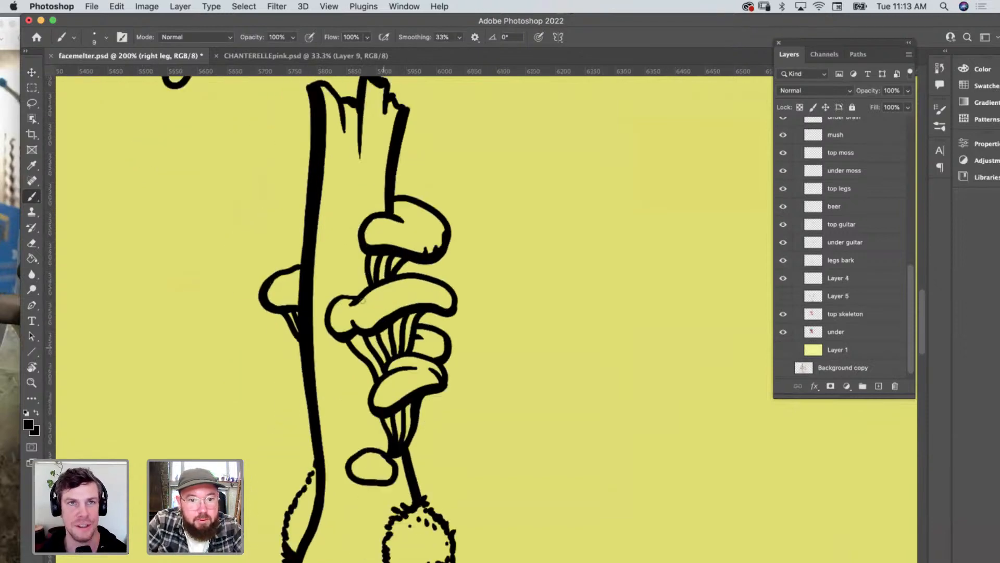
{"action": "left_click_drag", "start_coordinate": [377, 224], "coordinate": [363, 359]}
{"action": "left_click_drag", "start_coordinate": [398, 245], "coordinate": [397, 282]}
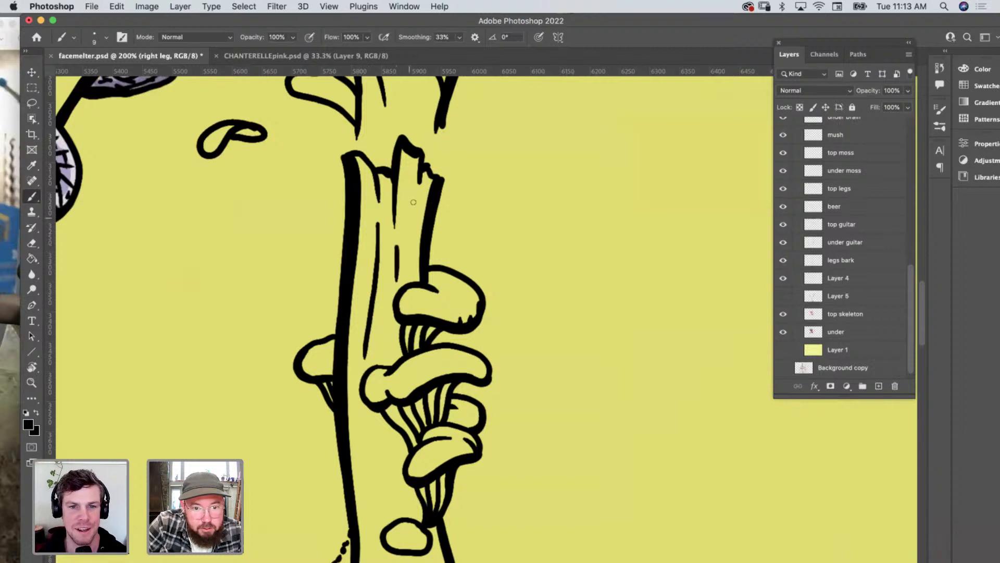
{"action": "mouse_move", "coordinate": [415, 200]}
{"action": "left_mouse_down"}
{"action": "mouse_move", "coordinate": [414, 238]}
{"action": "mouse_move", "coordinate": [362, 264]}
{"action": "mouse_move", "coordinate": [356, 328]}
{"action": "left_mouse_up"}
{"action": "left_click_drag", "start_coordinate": [350, 404], "coordinate": [368, 505]}
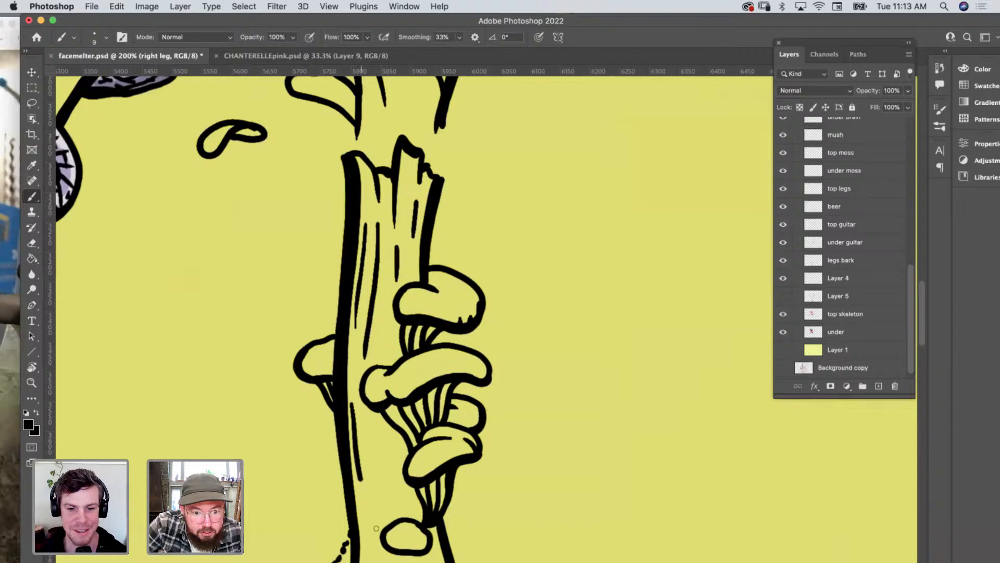
{"action": "left_click_drag", "start_coordinate": [372, 411], "coordinate": [391, 526]}
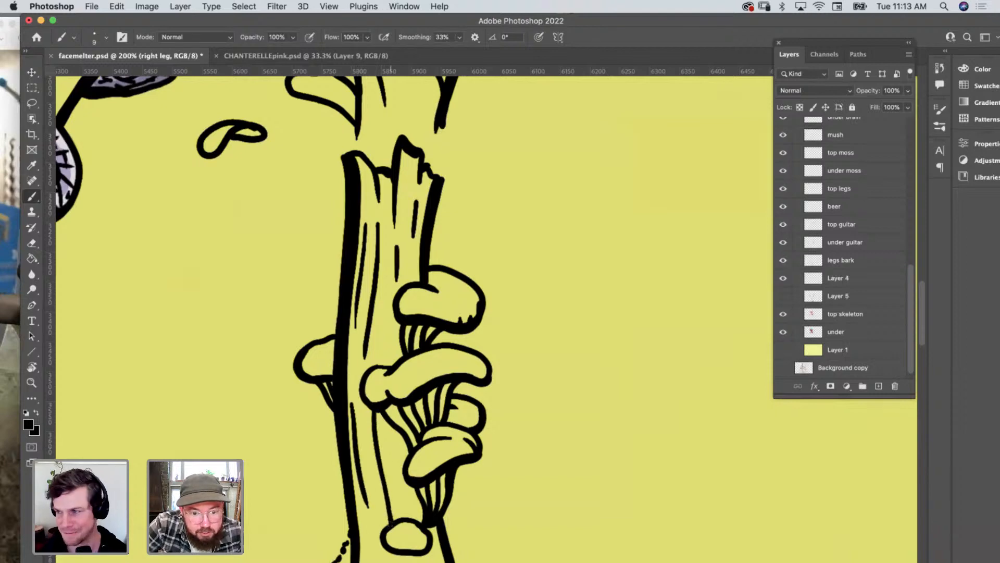
Ink a short gilled stem under the small round cap and add short grain strokes on the shin around it.
{"action": "scroll", "coordinate": [390, 524], "scroll_direction": "down", "scroll_amount": 5}
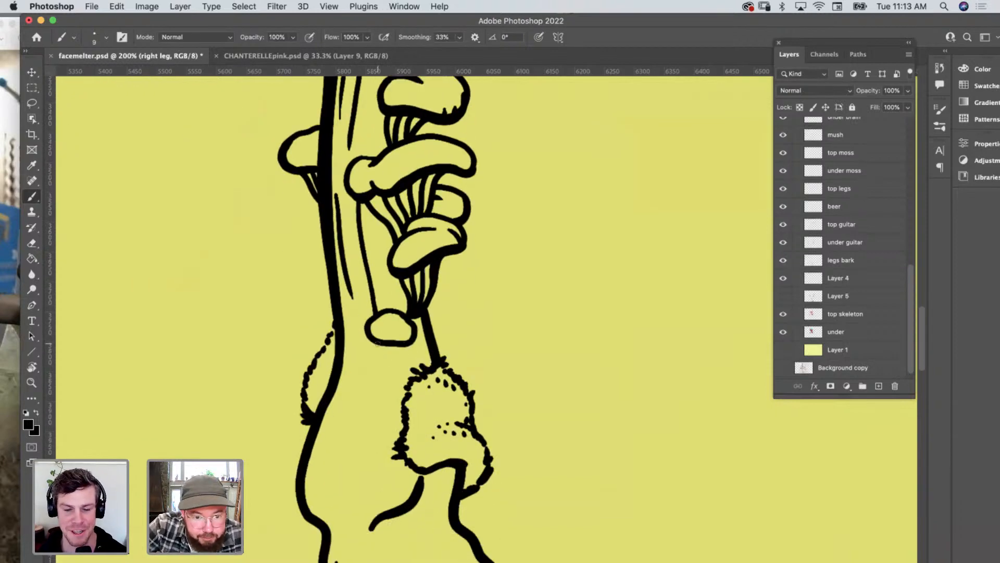
{"action": "mouse_move", "coordinate": [380, 344]}
{"action": "left_mouse_down"}
{"action": "mouse_move", "coordinate": [386, 363]}
{"action": "mouse_move", "coordinate": [405, 342]}
{"action": "mouse_move", "coordinate": [395, 363]}
{"action": "left_mouse_up"}
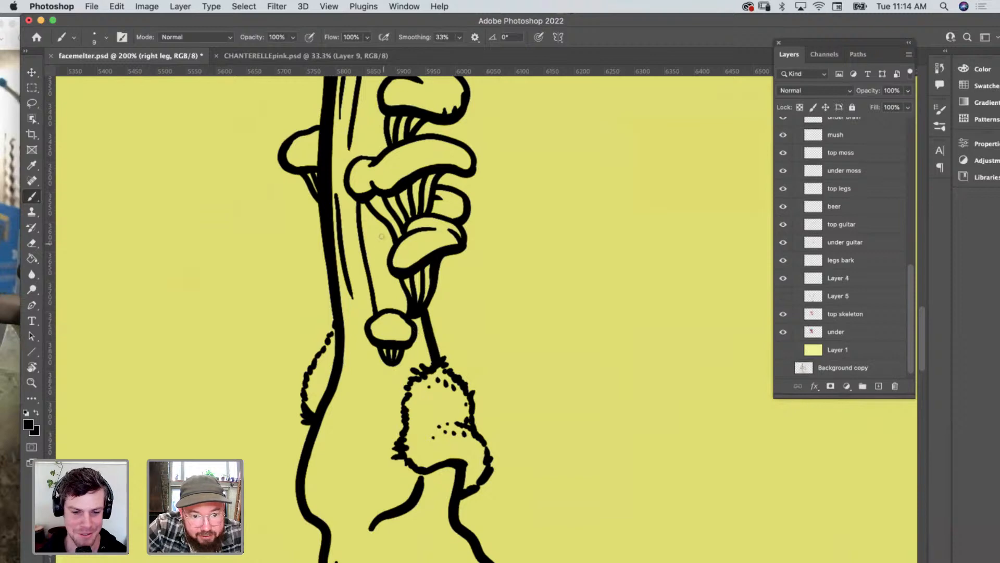
{"action": "left_click_drag", "start_coordinate": [382, 233], "coordinate": [383, 258]}
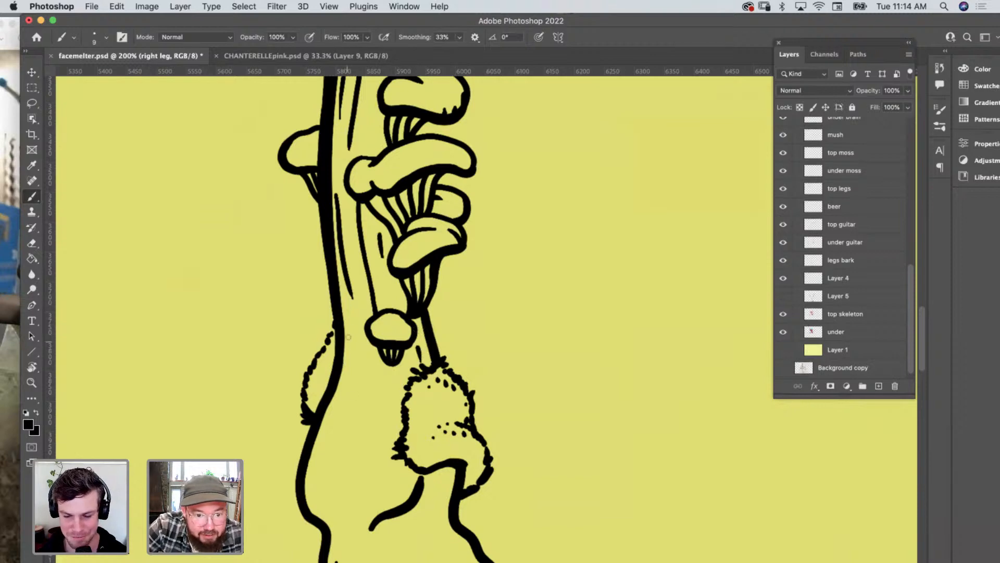
Ink long wavy grain lines down the lower shin between the two moss patches, with short strokes above the curved fold.
{"action": "mouse_move", "coordinate": [355, 346]}
{"action": "left_mouse_down"}
{"action": "mouse_move", "coordinate": [320, 461]}
{"action": "mouse_move", "coordinate": [317, 517]}
{"action": "left_mouse_up"}
{"action": "scroll", "coordinate": [485, 313], "scroll_direction": "down", "scroll_amount": 5}
{"action": "scroll", "coordinate": [484, 312], "scroll_direction": "left", "scroll_amount": 4}
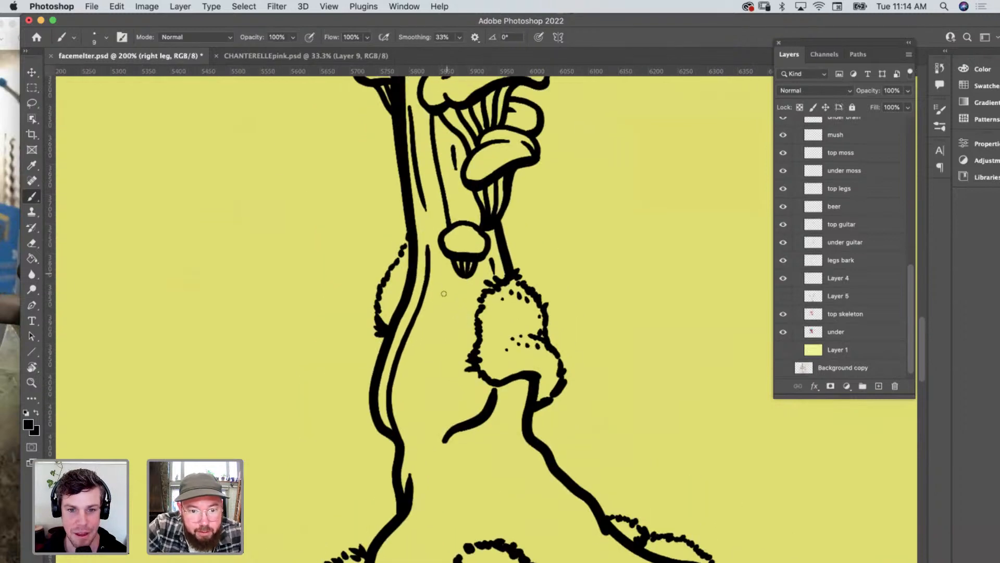
{"action": "mouse_move", "coordinate": [447, 275]}
{"action": "left_mouse_down"}
{"action": "mouse_move", "coordinate": [415, 394]}
{"action": "mouse_move", "coordinate": [418, 455]}
{"action": "left_mouse_up"}
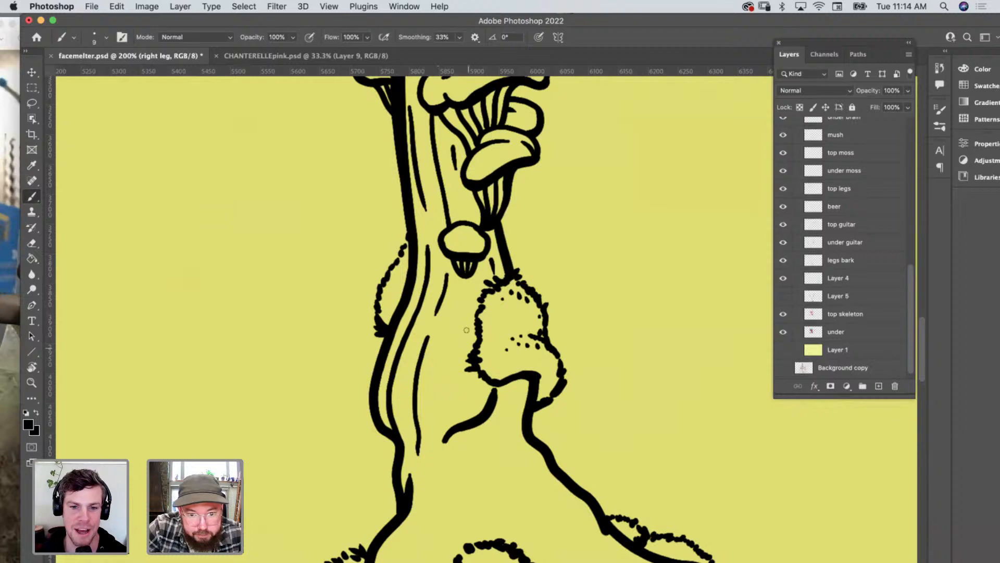
{"action": "left_click_drag", "start_coordinate": [460, 286], "coordinate": [452, 367]}
{"action": "mouse_move", "coordinate": [454, 389]}
{"action": "left_mouse_down"}
{"action": "mouse_move", "coordinate": [457, 420]}
{"action": "mouse_move", "coordinate": [468, 419]}
{"action": "left_mouse_up"}
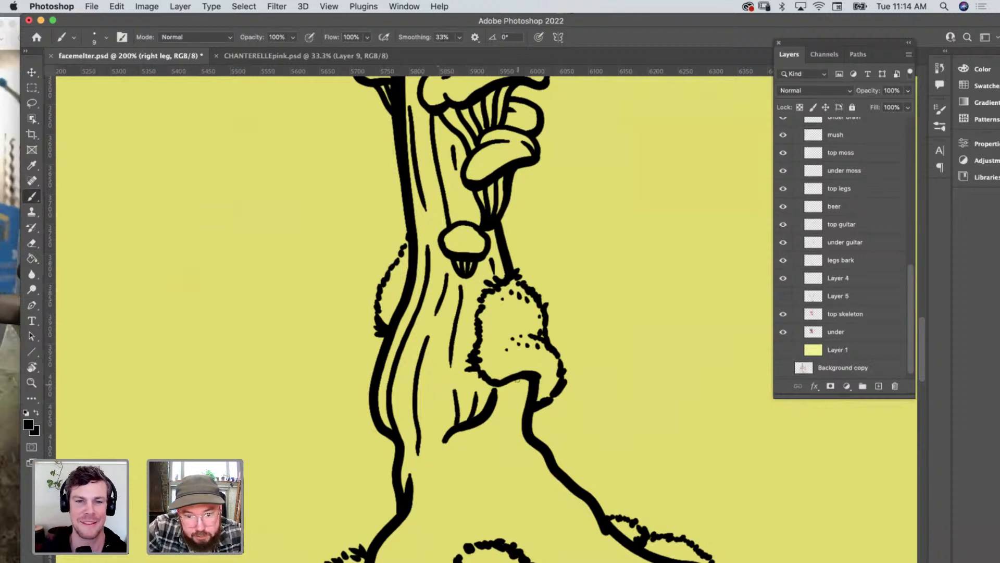
Ink flowing grain lines from the curved fold and moss patch down the flared trunk base to the mossy ground.
{"action": "mouse_move", "coordinate": [517, 384]}
{"action": "left_mouse_down"}
{"action": "mouse_move", "coordinate": [519, 451]}
{"action": "mouse_move", "coordinate": [581, 542]}
{"action": "left_mouse_up"}
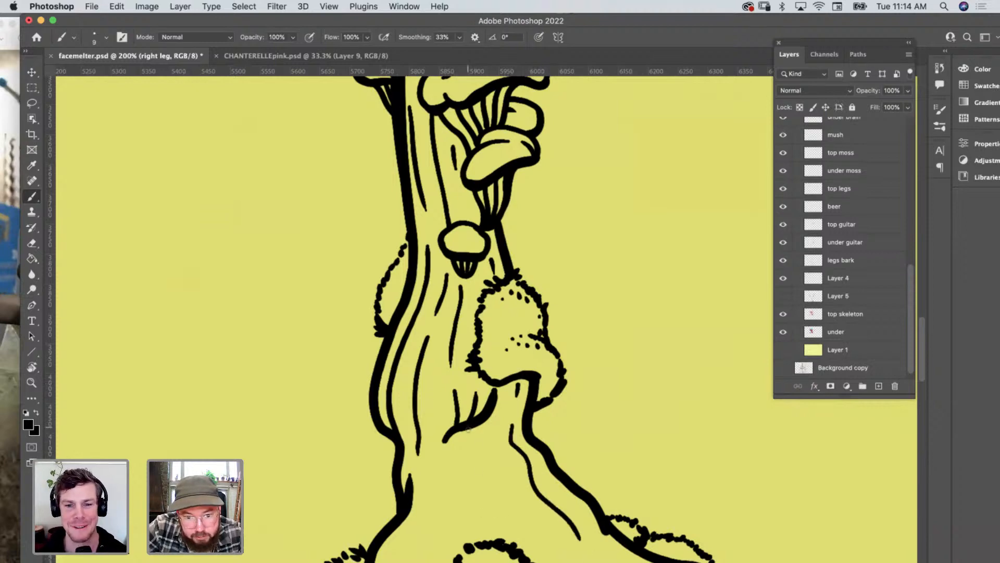
{"action": "mouse_move", "coordinate": [468, 429]}
{"action": "left_mouse_down"}
{"action": "mouse_move", "coordinate": [505, 517]}
{"action": "mouse_move", "coordinate": [553, 562]}
{"action": "left_mouse_up"}
{"action": "scroll", "coordinate": [484, 312], "scroll_direction": "down", "scroll_amount": 5}
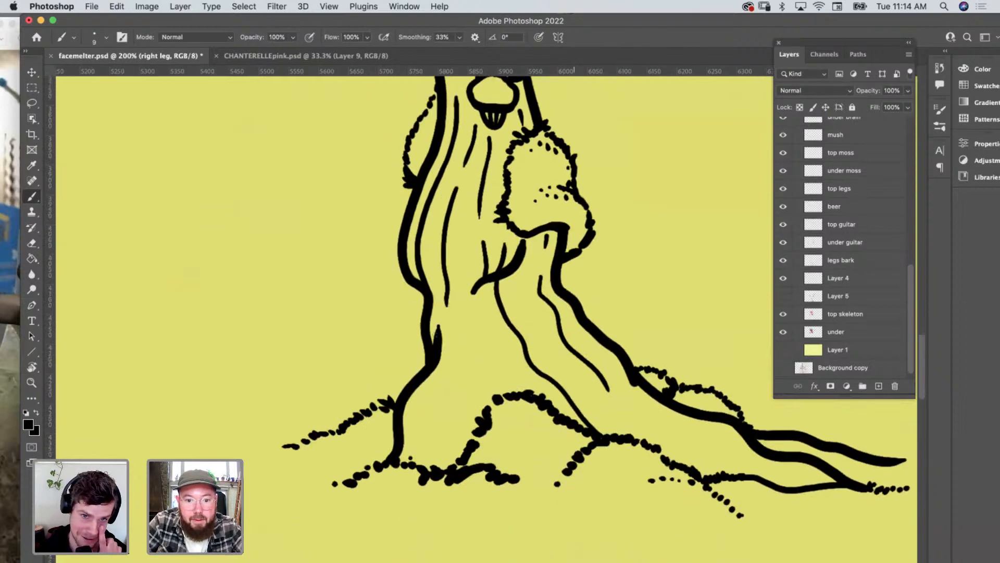
{"action": "mouse_move", "coordinate": [415, 457]}
{"action": "left_mouse_down"}
{"action": "mouse_move", "coordinate": [413, 418]}
{"action": "mouse_move", "coordinate": [438, 385]}
{"action": "mouse_move", "coordinate": [451, 334]}
{"action": "mouse_move", "coordinate": [452, 345]}
{"action": "left_mouse_up"}
{"action": "mouse_move", "coordinate": [441, 471]}
{"action": "left_mouse_down"}
{"action": "mouse_move", "coordinate": [467, 372]}
{"action": "mouse_move", "coordinate": [469, 307]}
{"action": "mouse_move", "coordinate": [492, 338]}
{"action": "mouse_move", "coordinate": [500, 374]}
{"action": "left_mouse_up"}
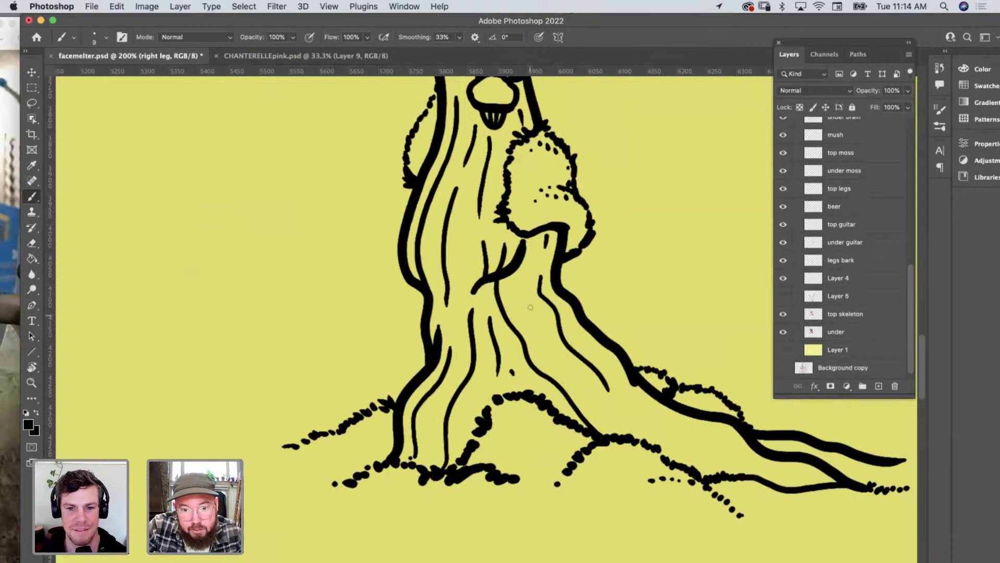
Ink tapering grain lines along the long root spreading to the right, out to its tips.
{"action": "left_click_drag", "start_coordinate": [530, 307], "coordinate": [551, 356]}
{"action": "mouse_move", "coordinate": [581, 386]}
{"action": "left_mouse_down"}
{"action": "mouse_move", "coordinate": [625, 424]}
{"action": "mouse_move", "coordinate": [659, 416]}
{"action": "mouse_move", "coordinate": [716, 433]}
{"action": "mouse_move", "coordinate": [755, 464]}
{"action": "mouse_move", "coordinate": [824, 481]}
{"action": "left_mouse_up"}
{"action": "left_click_drag", "start_coordinate": [724, 477], "coordinate": [669, 440]}
{"action": "scroll", "coordinate": [485, 291], "scroll_direction": "right", "scroll_amount": 5}
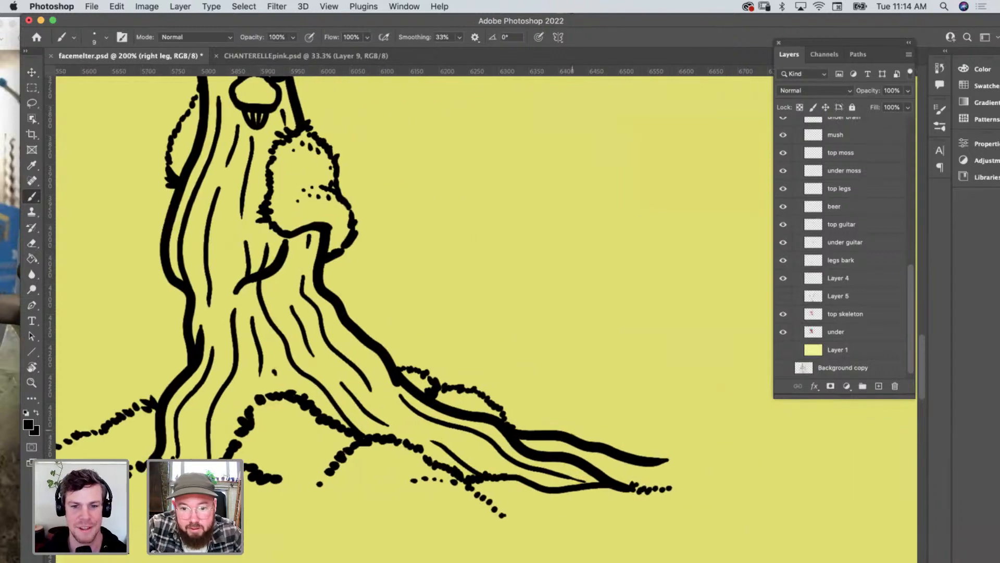
{"action": "left_click_drag", "start_coordinate": [540, 447], "coordinate": [671, 482]}
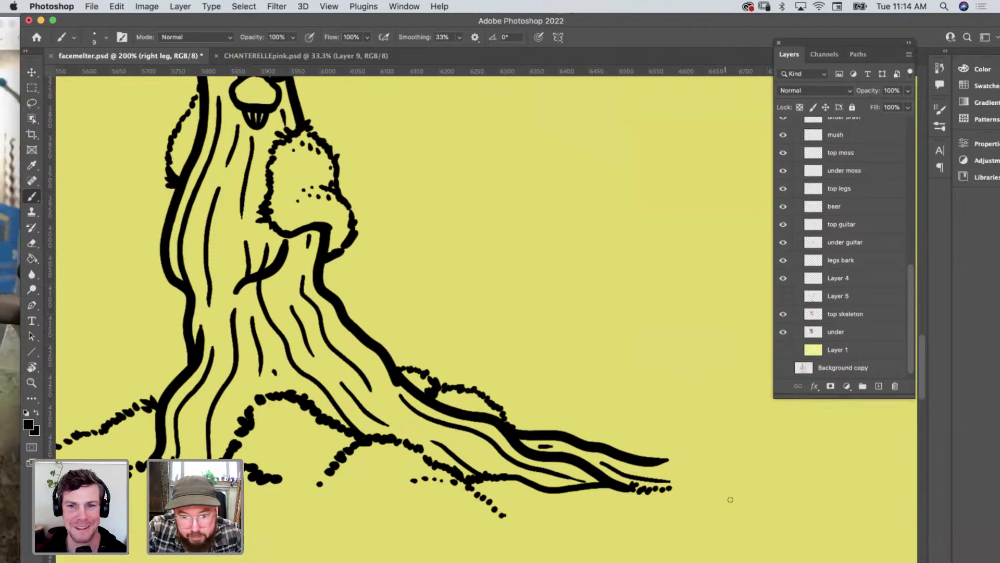
Extend both edges of the upper shin bone down until they meet the splintered break.
{"action": "scroll", "coordinate": [654, 506], "scroll_direction": "up", "scroll_amount": 10}
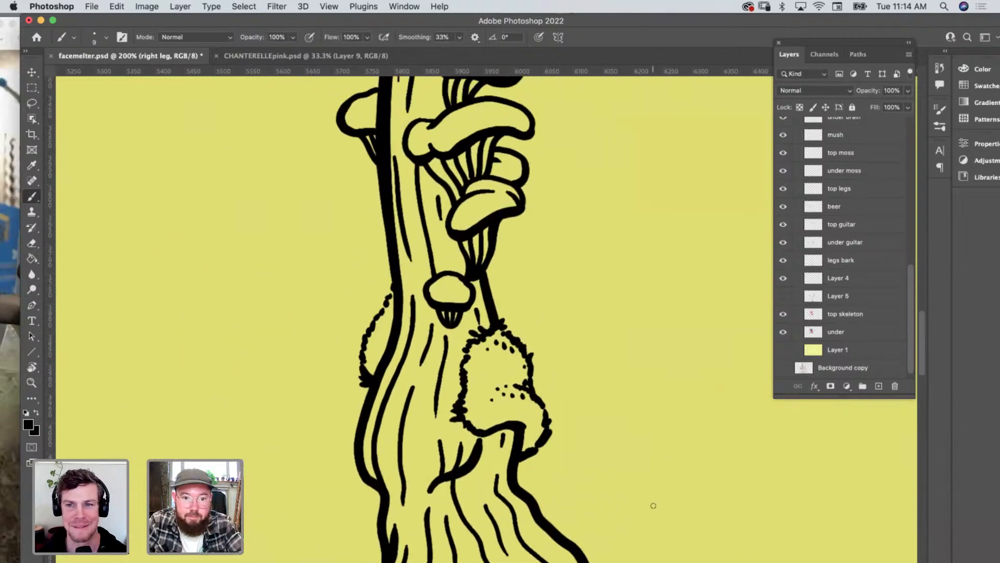
{"action": "scroll", "coordinate": [654, 506], "scroll_direction": "up", "scroll_amount": 10}
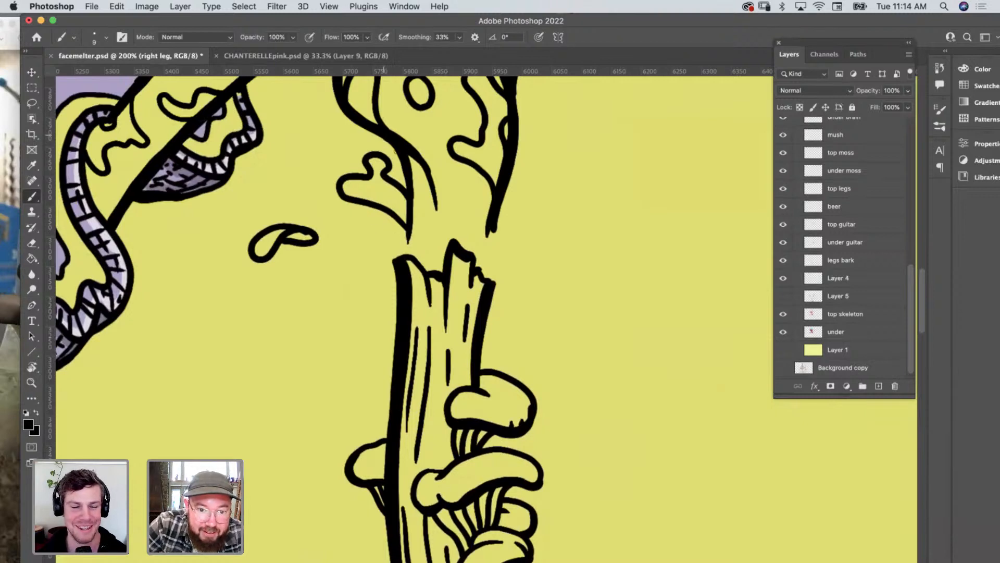
{"action": "mouse_move", "coordinate": [384, 141]}
{"action": "left_mouse_down"}
{"action": "mouse_move", "coordinate": [402, 184]}
{"action": "mouse_move", "coordinate": [410, 252]}
{"action": "left_mouse_up"}
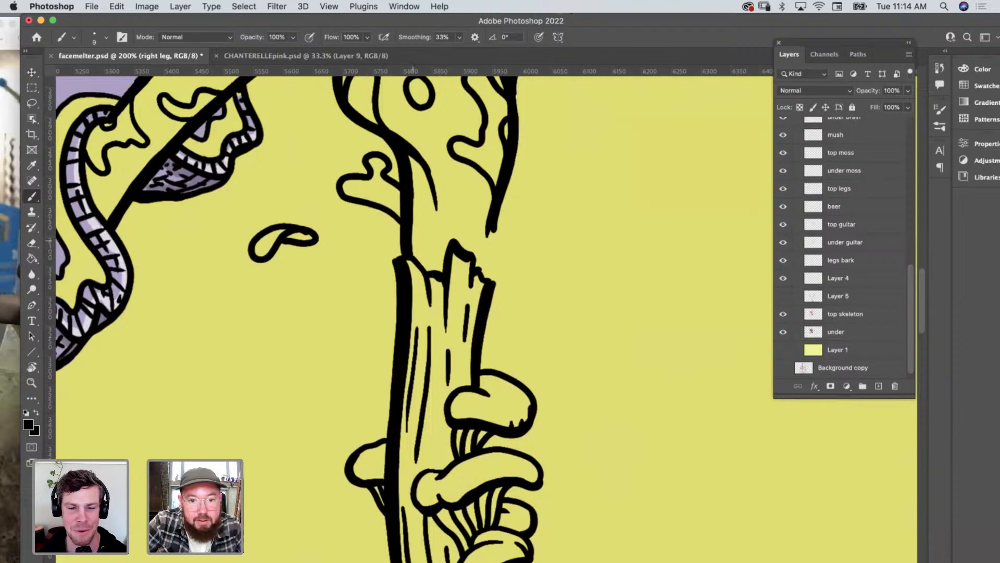
{"action": "left_click_drag", "start_coordinate": [486, 240], "coordinate": [480, 269]}
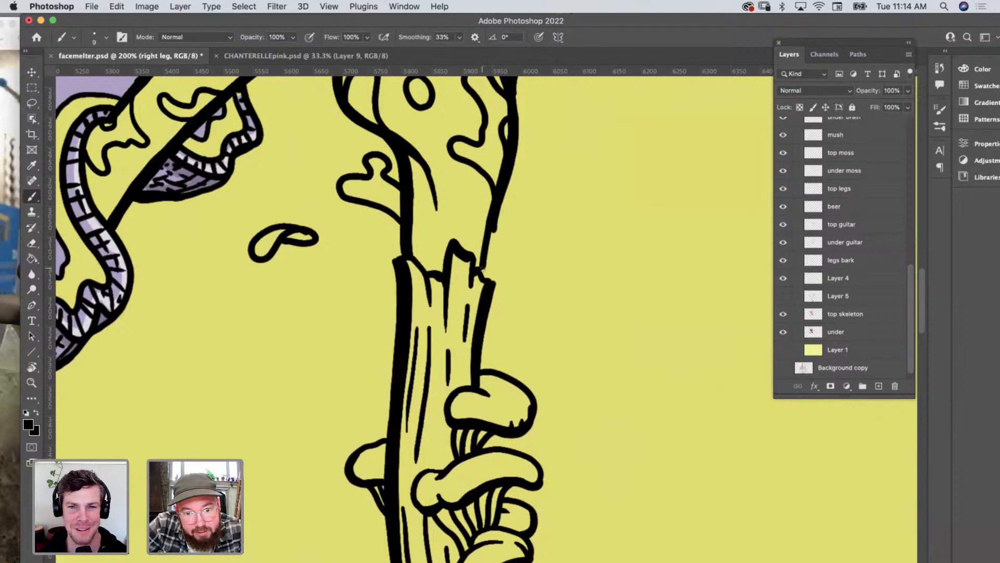
{"action": "left_click_drag", "start_coordinate": [494, 231], "coordinate": [485, 280]}
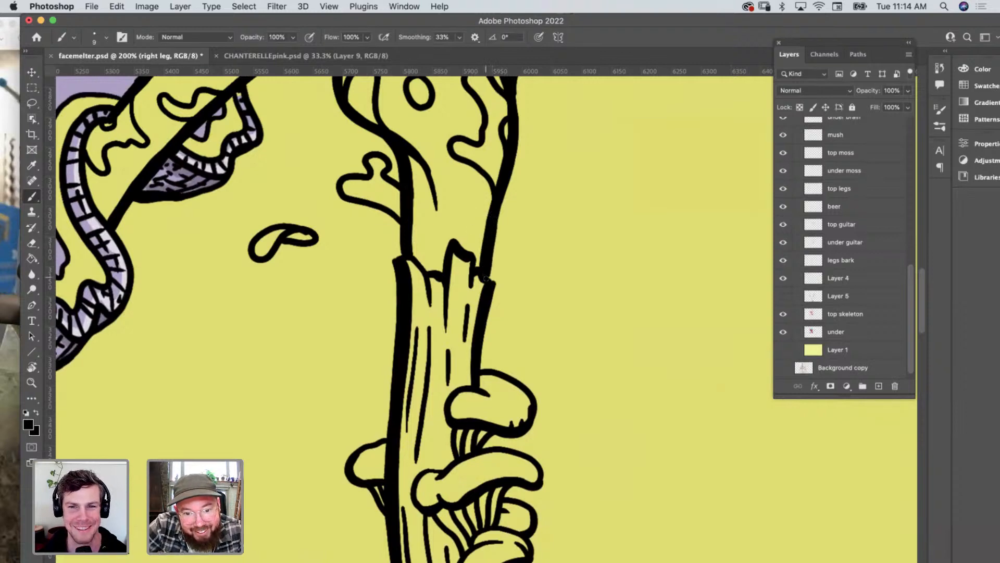
Thicken the left and right outlines of the shin bone from the knee down to the break.
{"action": "scroll", "coordinate": [349, 195], "scroll_direction": "up", "scroll_amount": 5}
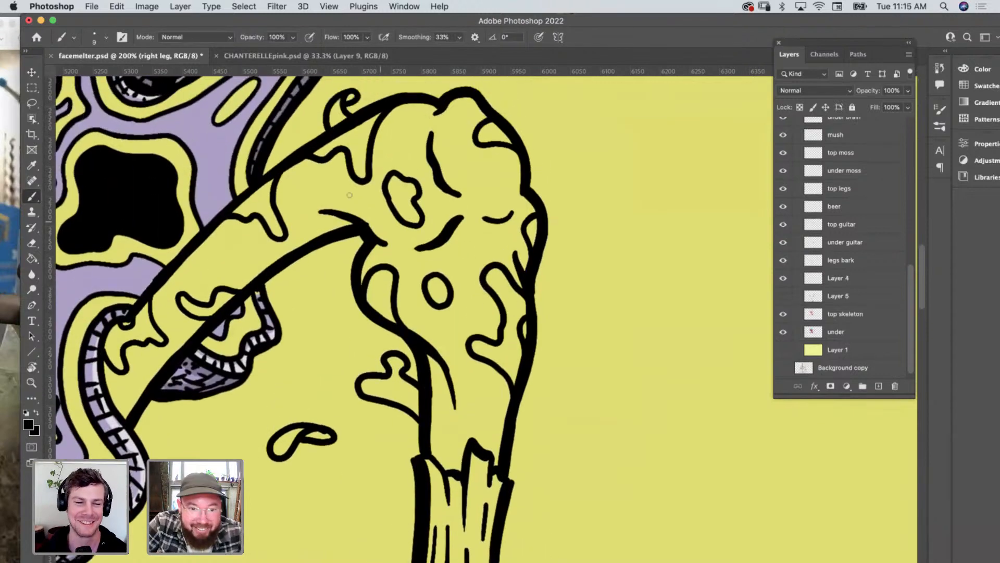
{"action": "mouse_move", "coordinate": [363, 238]}
{"action": "left_mouse_down"}
{"action": "mouse_move", "coordinate": [355, 303]}
{"action": "mouse_move", "coordinate": [411, 354]}
{"action": "mouse_move", "coordinate": [423, 431]}
{"action": "mouse_move", "coordinate": [408, 395]}
{"action": "mouse_move", "coordinate": [420, 385]}
{"action": "mouse_move", "coordinate": [424, 456]}
{"action": "left_mouse_up"}
{"action": "mouse_move", "coordinate": [528, 181]}
{"action": "left_mouse_down"}
{"action": "mouse_move", "coordinate": [548, 226]}
{"action": "mouse_move", "coordinate": [528, 369]}
{"action": "left_mouse_up"}
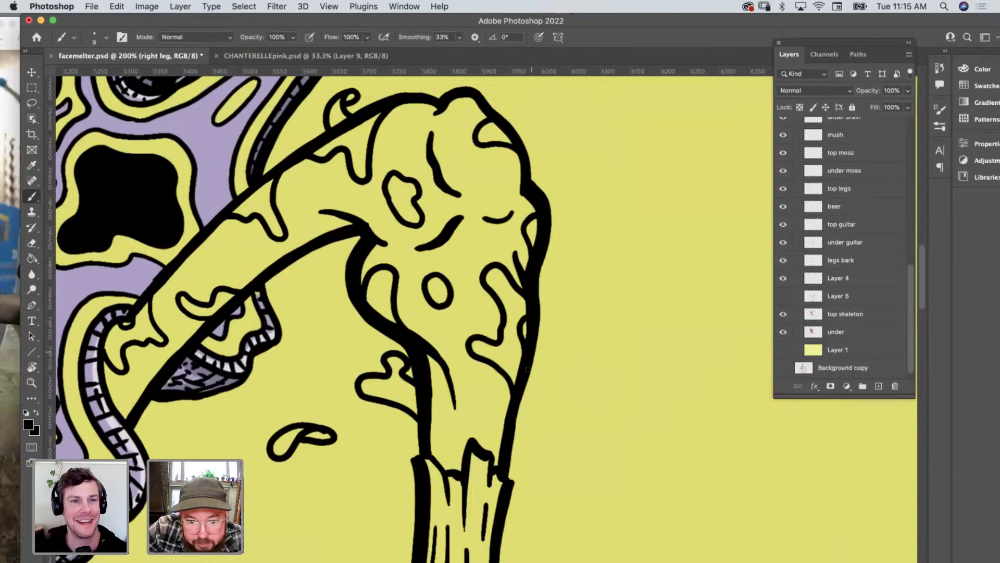
{"action": "left_click_drag", "start_coordinate": [517, 412], "coordinate": [506, 480]}
Thicken the jagged outline at the break and ink a small pointed splinter on each side of the shin.
{"action": "scroll", "coordinate": [507, 479], "scroll_direction": "down", "scroll_amount": 5}
{"action": "scroll", "coordinate": [507, 480], "scroll_direction": "right", "scroll_amount": 2}
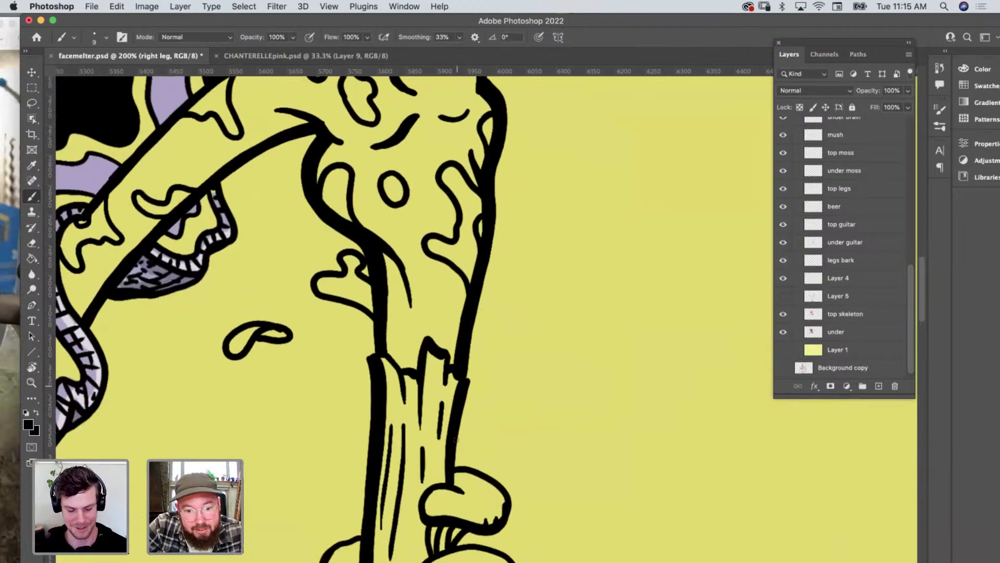
{"action": "left_click_drag", "start_coordinate": [455, 485], "coordinate": [469, 374]}
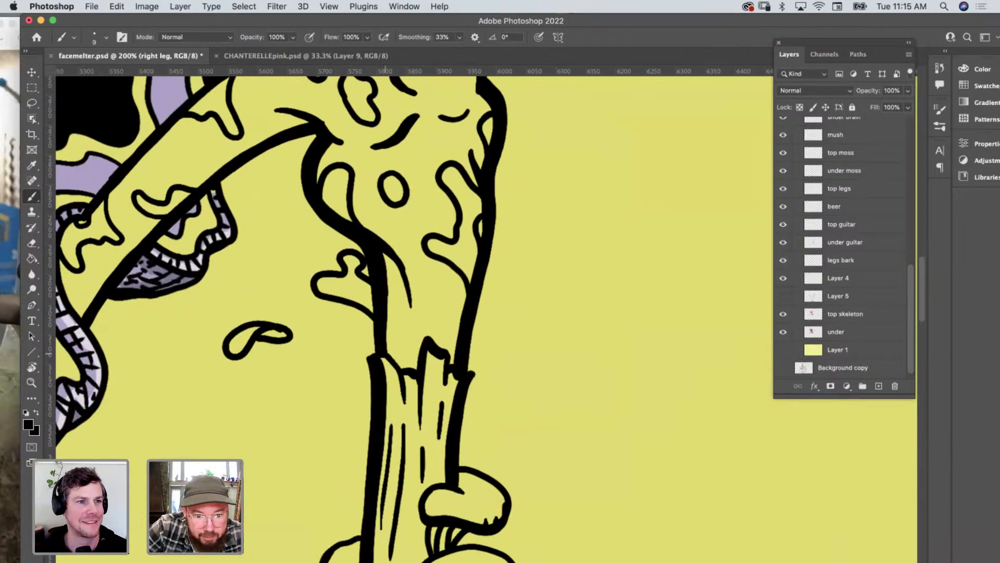
{"action": "left_click_drag", "start_coordinate": [388, 351], "coordinate": [409, 368]}
{"action": "mouse_move", "coordinate": [367, 468]}
{"action": "left_mouse_down"}
{"action": "mouse_move", "coordinate": [352, 388]}
{"action": "mouse_move", "coordinate": [371, 398]}
{"action": "left_mouse_up"}
{"action": "left_click_drag", "start_coordinate": [462, 429], "coordinate": [459, 468]}
{"action": "left_click_drag", "start_coordinate": [467, 421], "coordinate": [463, 426]}
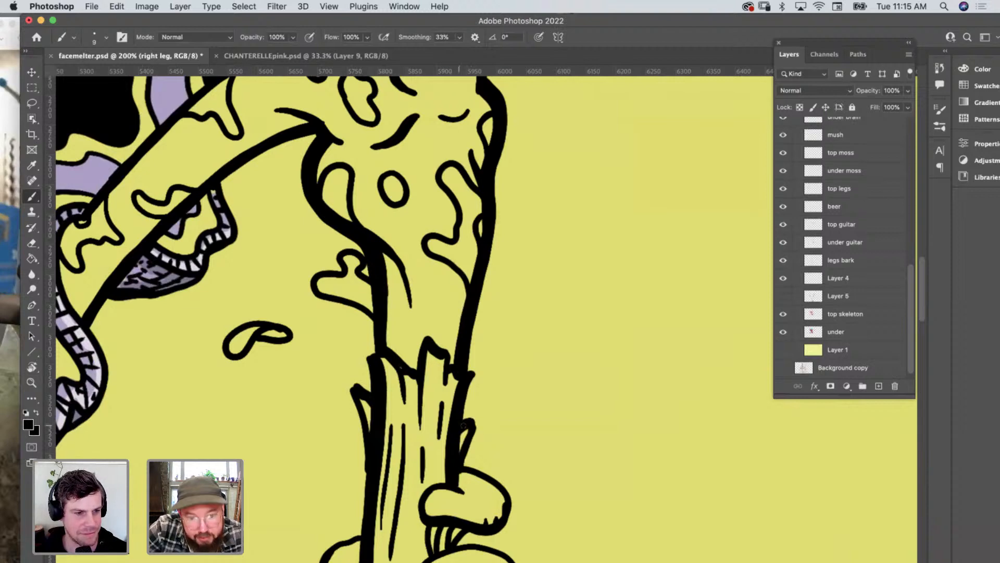
Check the inked right leg against the whole figure at 50% zoom and look through the layer stack.
{"action": "scroll", "coordinate": [463, 426], "scroll_direction": "left", "scroll_amount": 8}
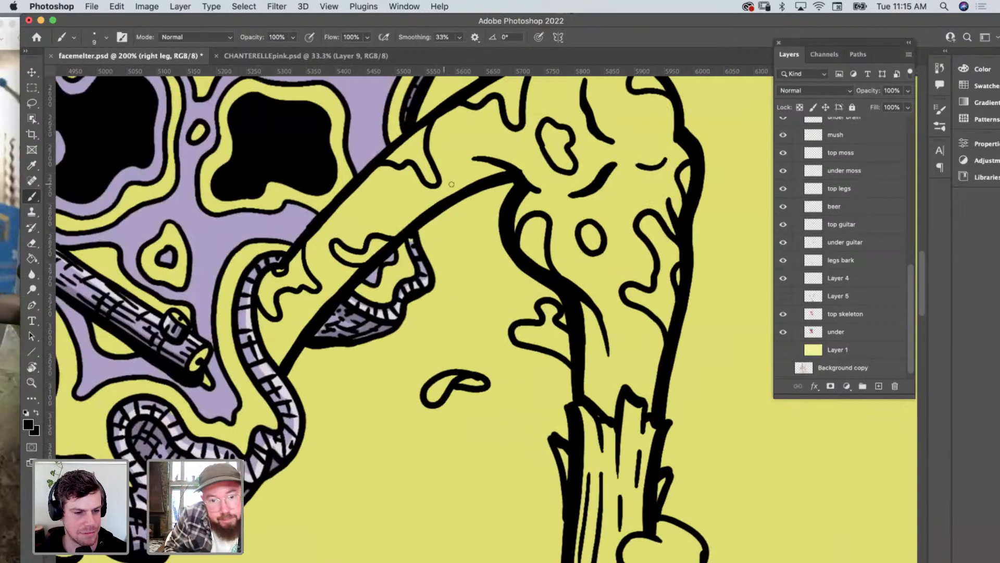
{"action": "key", "text": "z"}
{"action": "left_click", "coordinate": [442, 424], "text": "alt"}
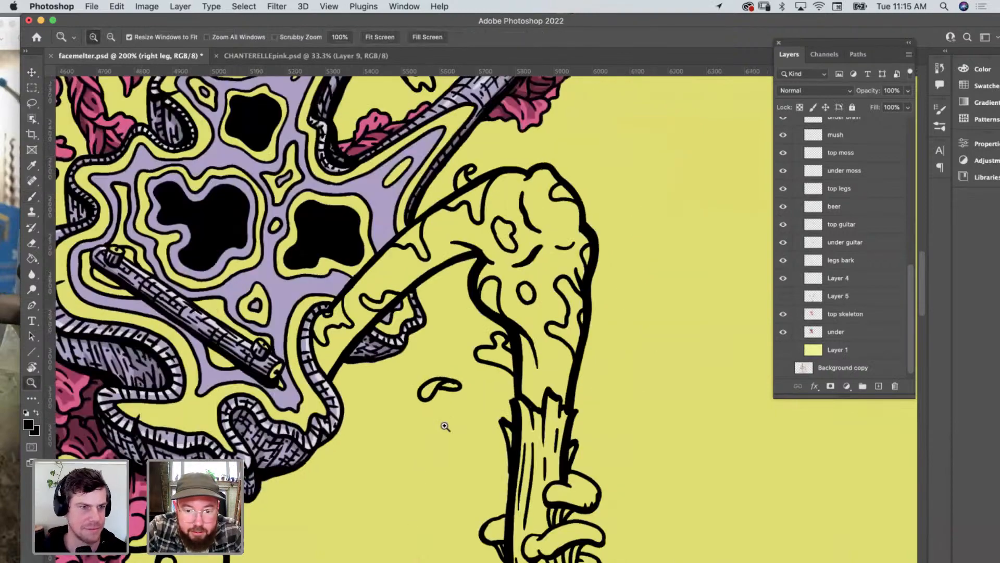
{"action": "scroll", "coordinate": [479, 441], "scroll_direction": "down", "scroll_amount": 3}
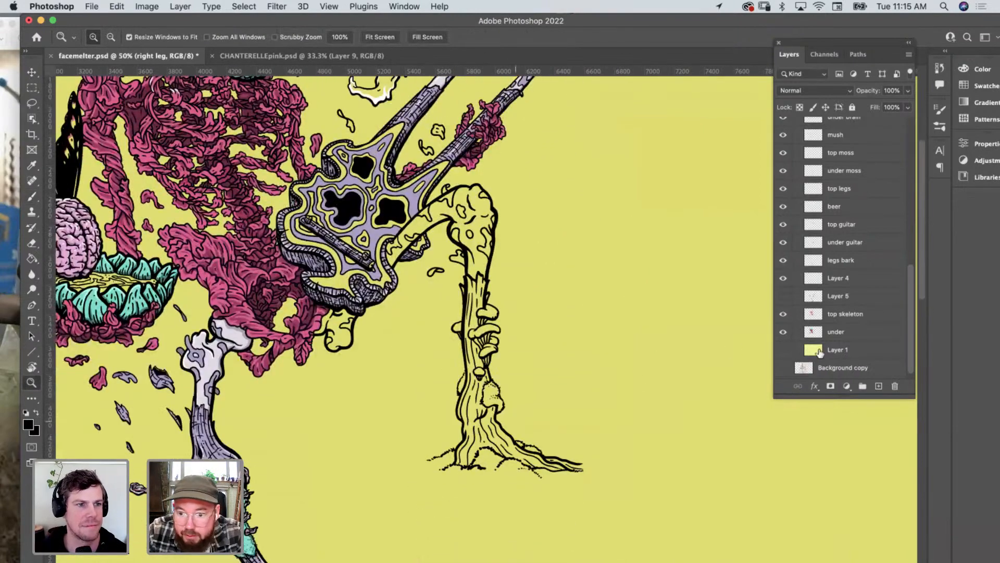
{"action": "scroll", "coordinate": [862, 245], "scroll_direction": "up", "scroll_amount": 10}
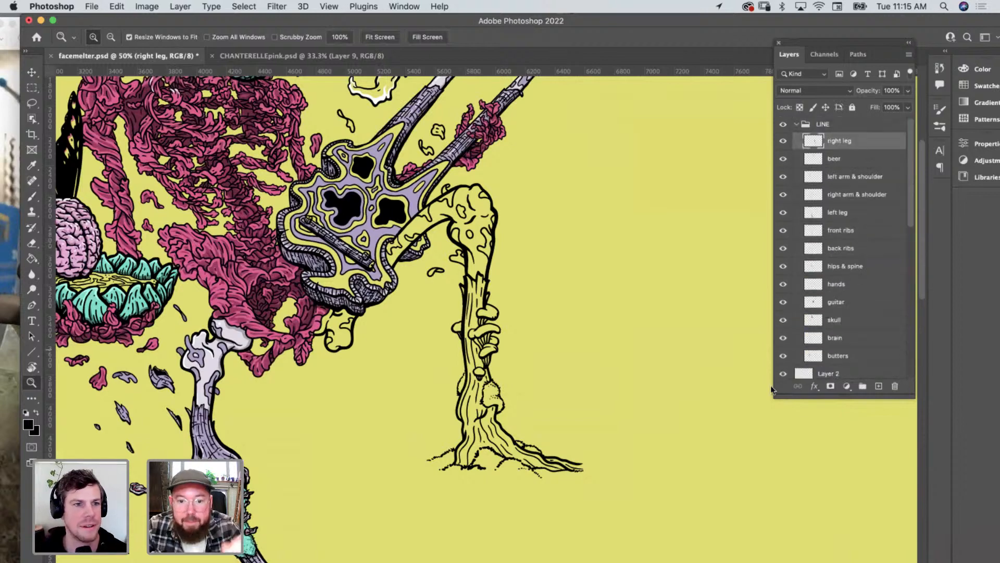
{"action": "scroll", "coordinate": [838, 280], "scroll_direction": "down", "scroll_amount": 5}
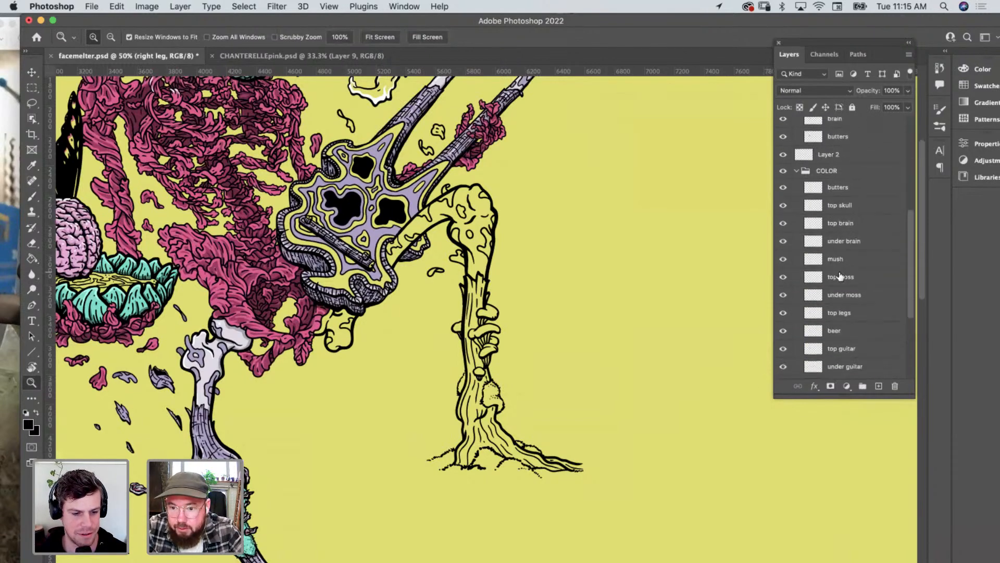
{"action": "scroll", "coordinate": [861, 296], "scroll_direction": "down", "scroll_amount": 5}
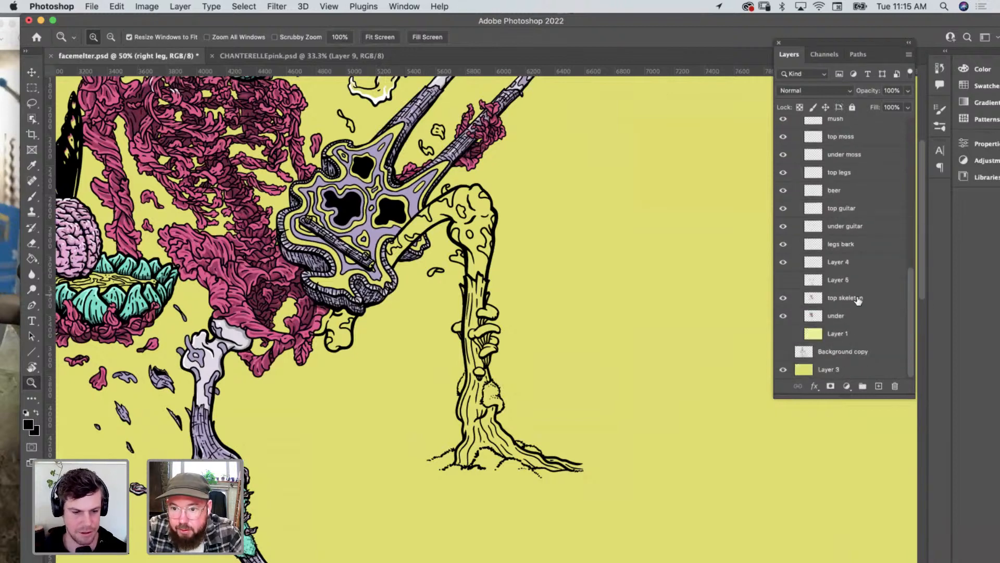
{"action": "scroll", "coordinate": [919, 338], "scroll_direction": "down", "scroll_amount": 2}
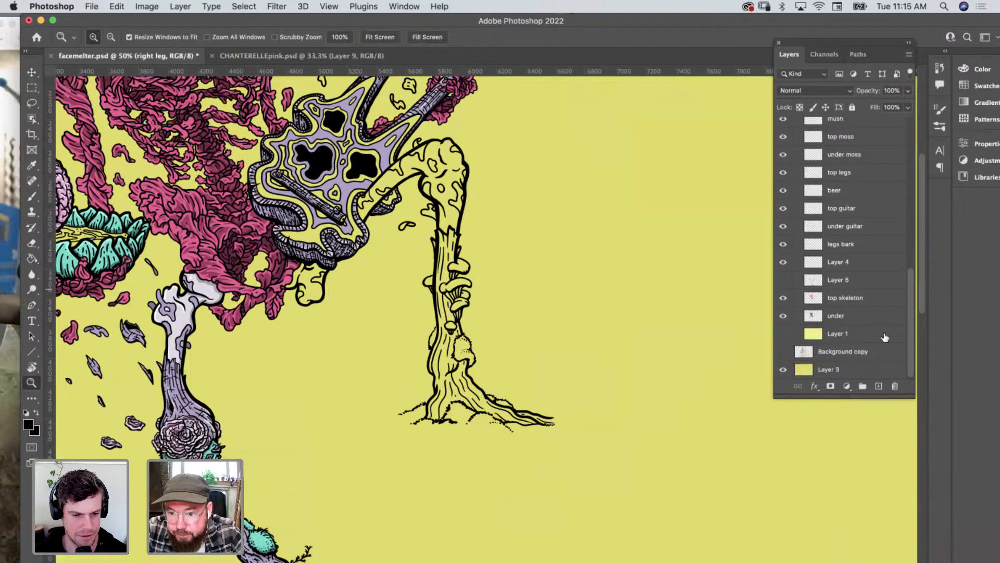
{"action": "left_click", "coordinate": [878, 386]}
{"action": "double_click", "coordinate": [839, 125]}
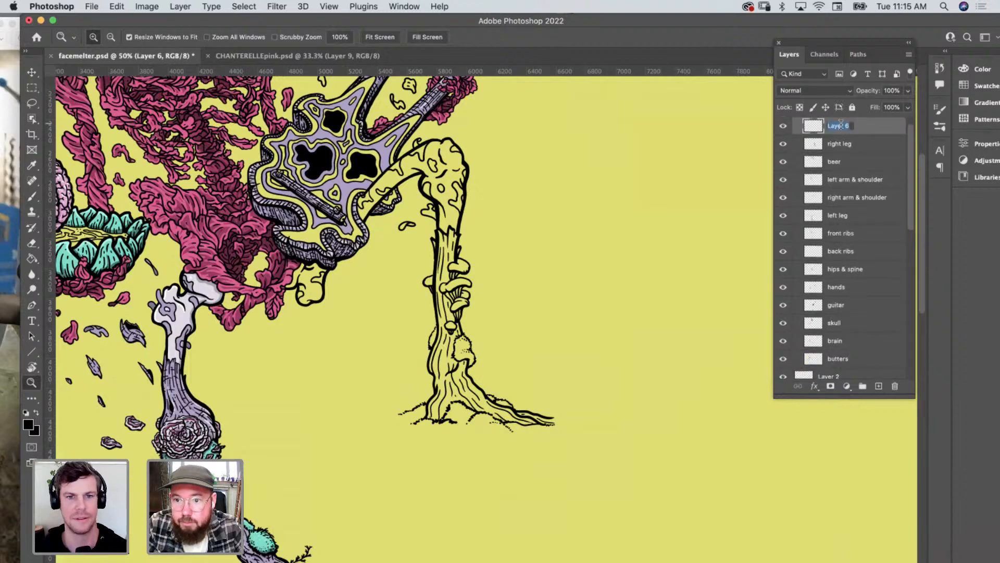
{"action": "left_click", "coordinate": [860, 143]}
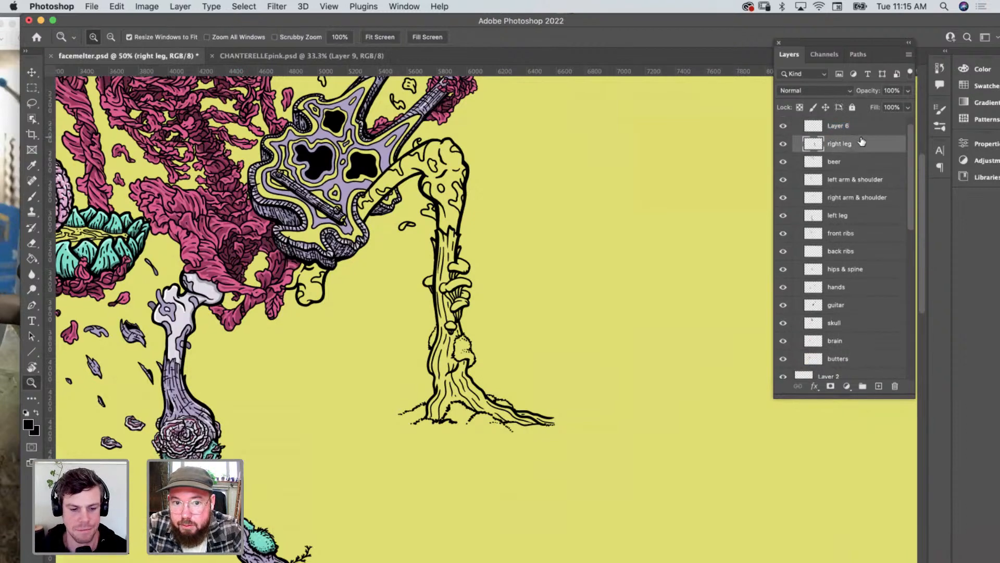
{"action": "left_click", "coordinate": [783, 145]}
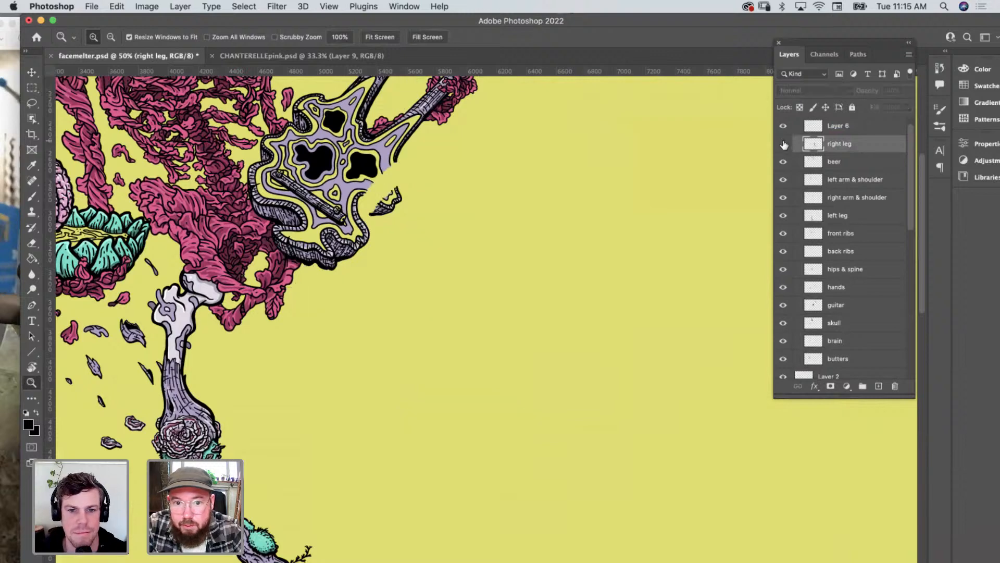
{"action": "left_click", "coordinate": [784, 144]}
{"action": "scroll", "coordinate": [867, 175], "scroll_direction": "up", "scroll_amount": 1}
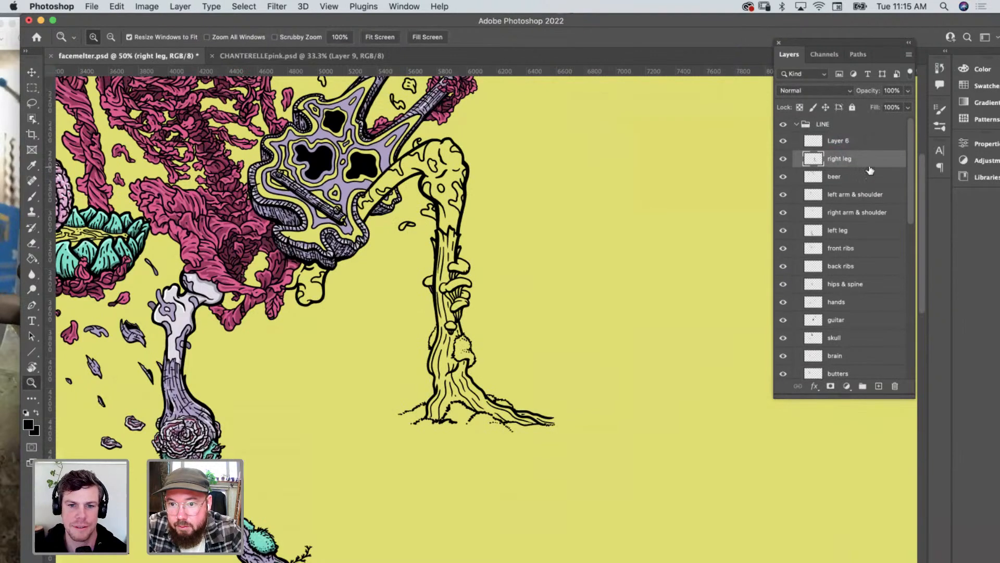
Create a new layer, place it first in the COLOR group and name it "right leg color".
{"action": "scroll", "coordinate": [866, 176], "scroll_direction": "down", "scroll_amount": 5}
{"action": "scroll", "coordinate": [847, 209], "scroll_direction": "up", "scroll_amount": 5}
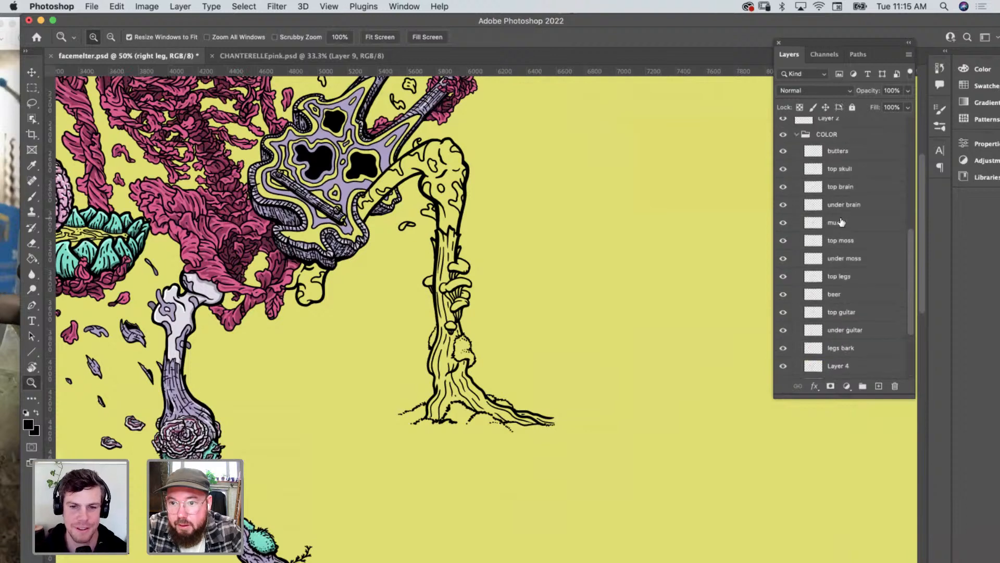
{"action": "left_click", "coordinate": [879, 386]}
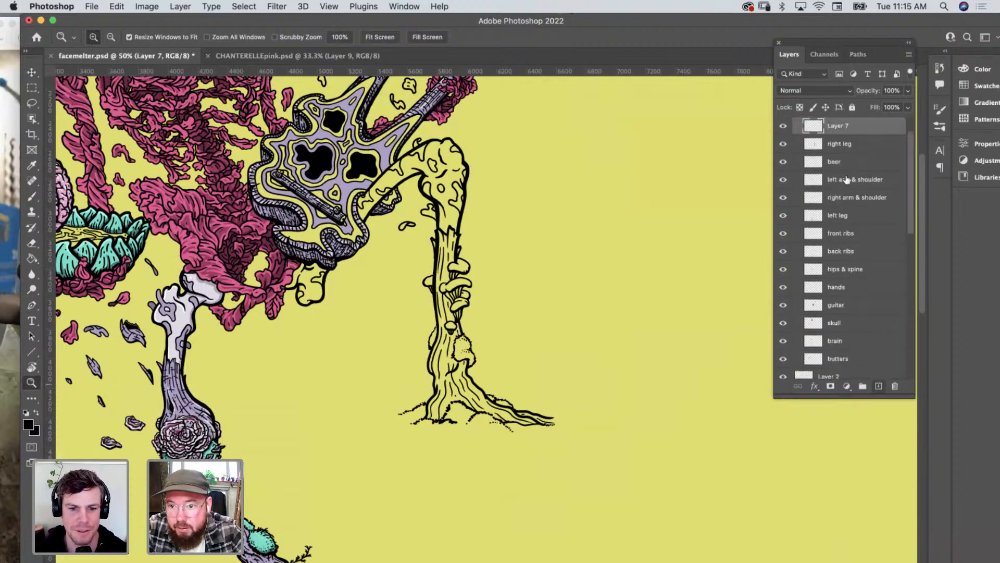
{"action": "left_click_drag", "start_coordinate": [847, 129], "coordinate": [842, 371]}
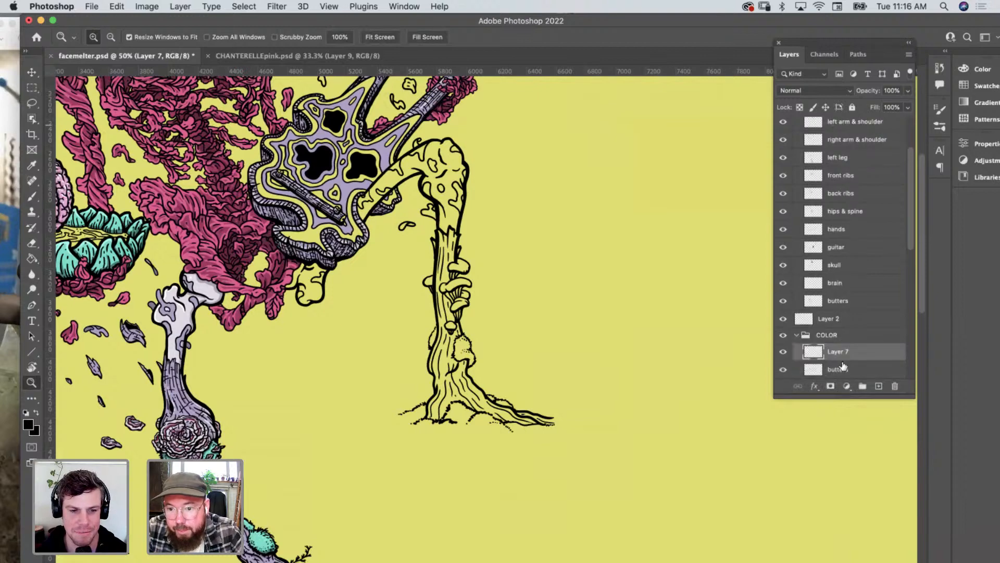
{"action": "scroll", "coordinate": [842, 252], "scroll_direction": "down", "scroll_amount": 3}
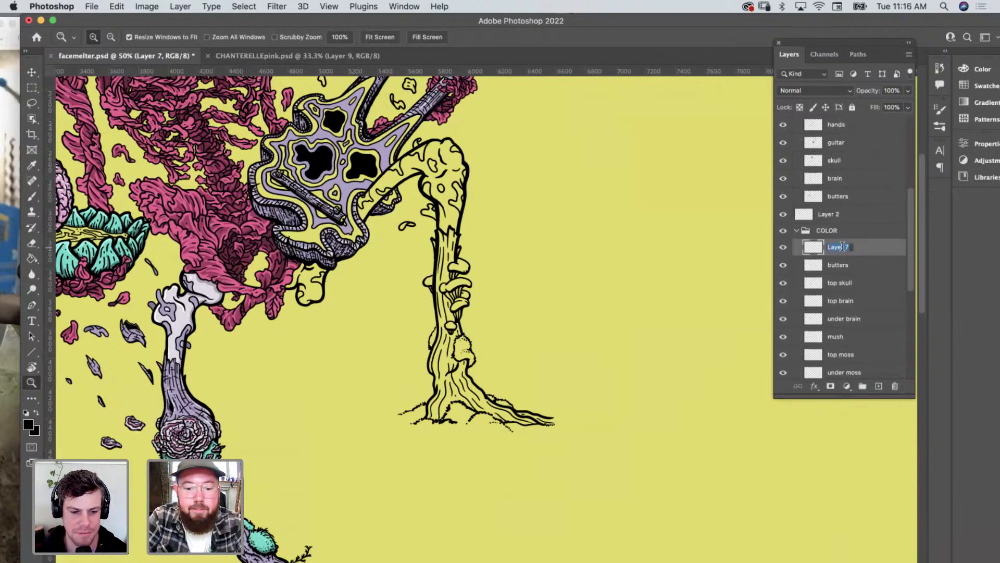
{"action": "type", "text": "right leg color"}
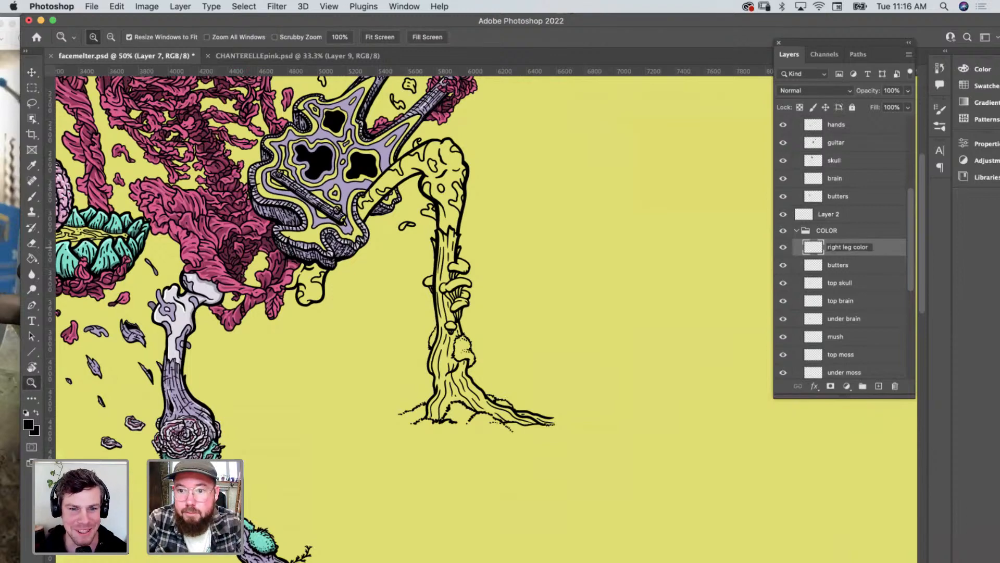
{"action": "key", "text": "Return"}
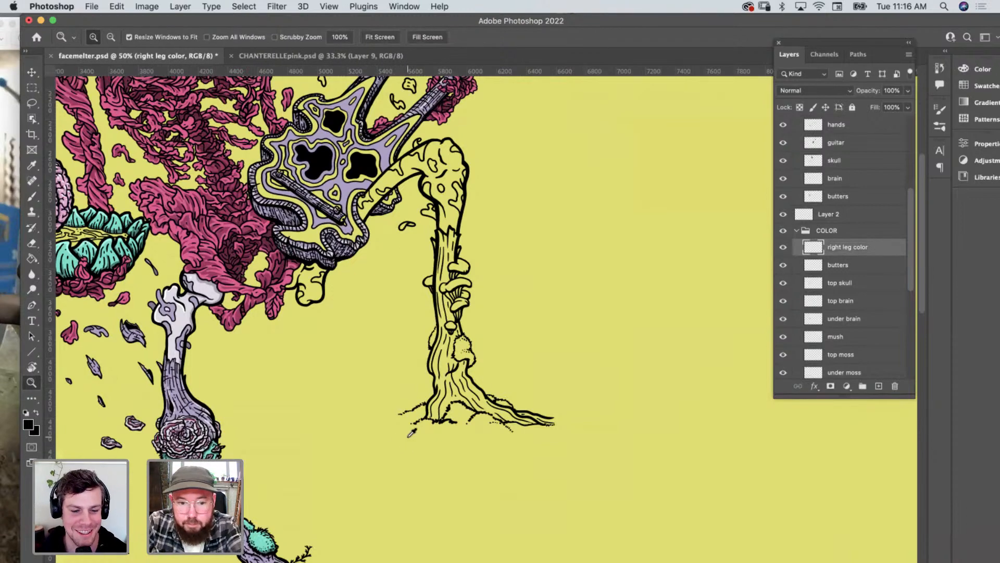
Sample the left leg's muted purple and paint the root base and lower trunk of the right leg with a 40 px brush.
{"action": "key", "text": "i"}
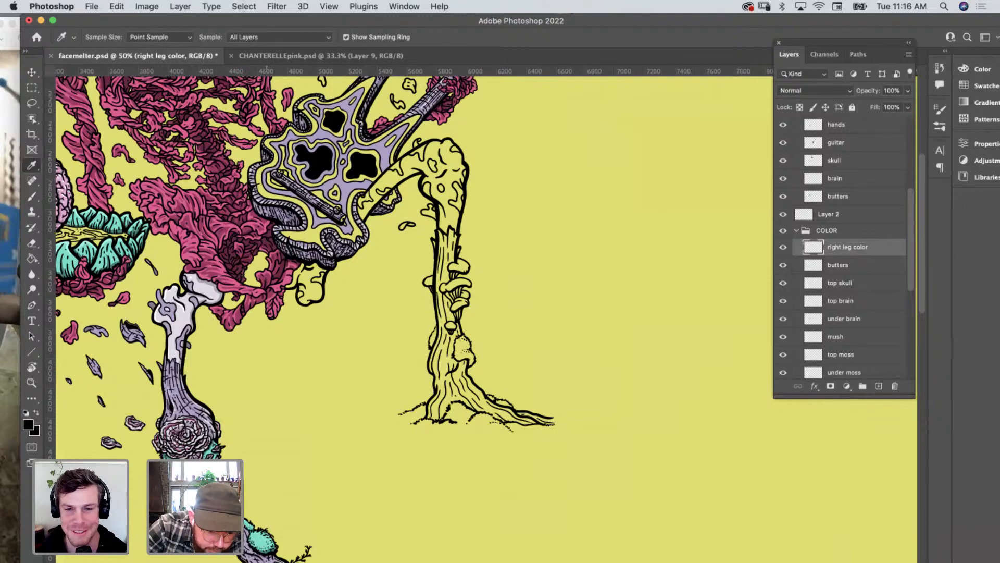
{"action": "left_click", "coordinate": [292, 555]}
{"action": "key", "text": "z"}
{"action": "left_click", "coordinate": [440, 352]}
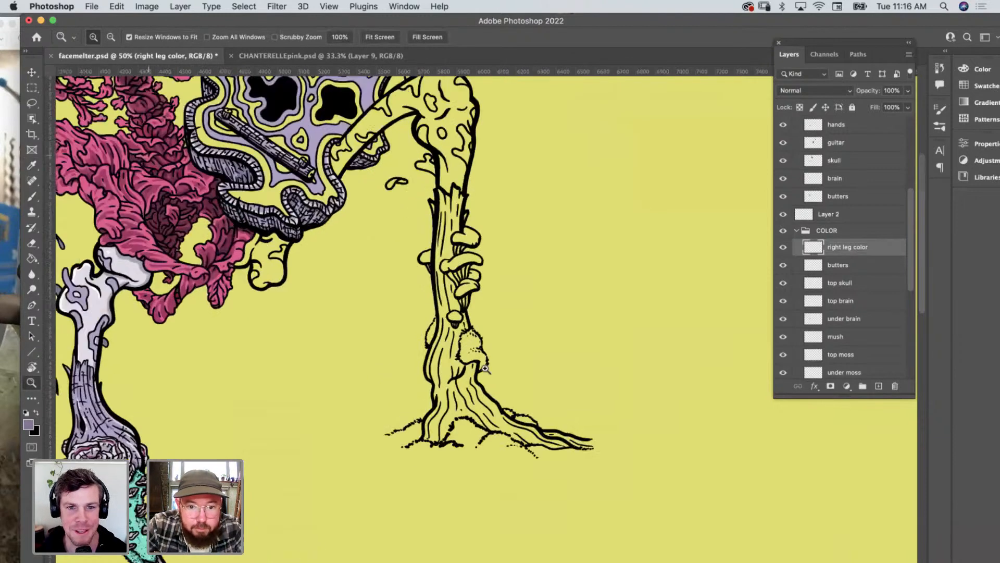
{"action": "left_click", "coordinate": [485, 367]}
{"action": "key", "text": "b"}
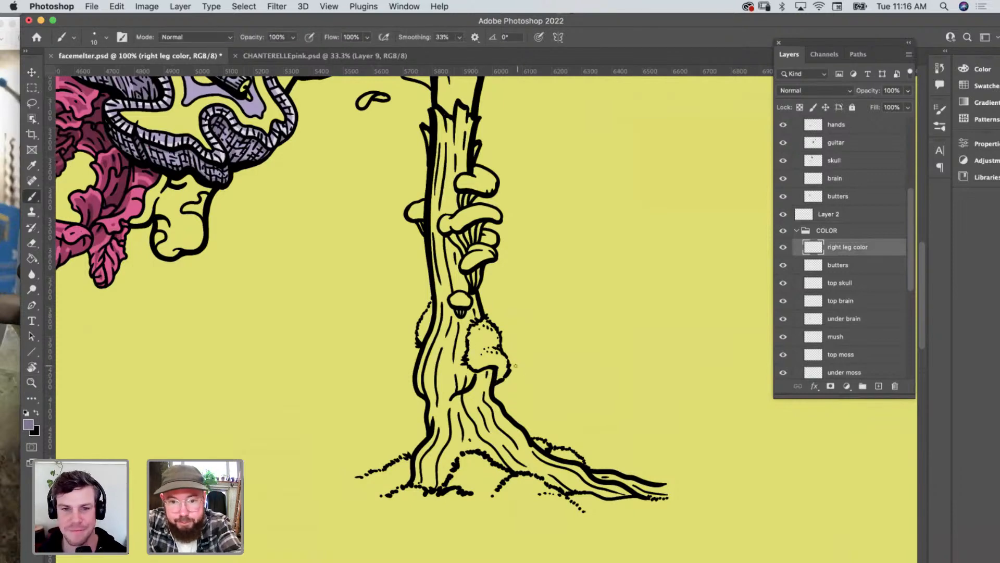
{"action": "key", "text": "bracketright"}
{"action": "key", "text": "bracketright"}
{"action": "key", "text": "bracketright"}
{"action": "mouse_move", "coordinate": [431, 352]}
{"action": "left_mouse_down"}
{"action": "mouse_move", "coordinate": [422, 372]}
{"action": "mouse_move", "coordinate": [436, 436]}
{"action": "mouse_move", "coordinate": [419, 483]}
{"action": "mouse_move", "coordinate": [444, 460]}
{"action": "mouse_move", "coordinate": [430, 378]}
{"action": "mouse_move", "coordinate": [469, 434]}
{"action": "mouse_move", "coordinate": [475, 415]}
{"action": "mouse_move", "coordinate": [494, 420]}
{"action": "mouse_move", "coordinate": [458, 438]}
{"action": "mouse_move", "coordinate": [450, 456]}
{"action": "mouse_move", "coordinate": [476, 443]}
{"action": "mouse_move", "coordinate": [566, 481]}
{"action": "mouse_move", "coordinate": [623, 490]}
{"action": "mouse_move", "coordinate": [467, 425]}
{"action": "mouse_move", "coordinate": [476, 415]}
{"action": "mouse_move", "coordinate": [519, 438]}
{"action": "mouse_move", "coordinate": [489, 397]}
{"action": "mouse_move", "coordinate": [489, 369]}
{"action": "mouse_move", "coordinate": [439, 362]}
{"action": "left_mouse_up"}
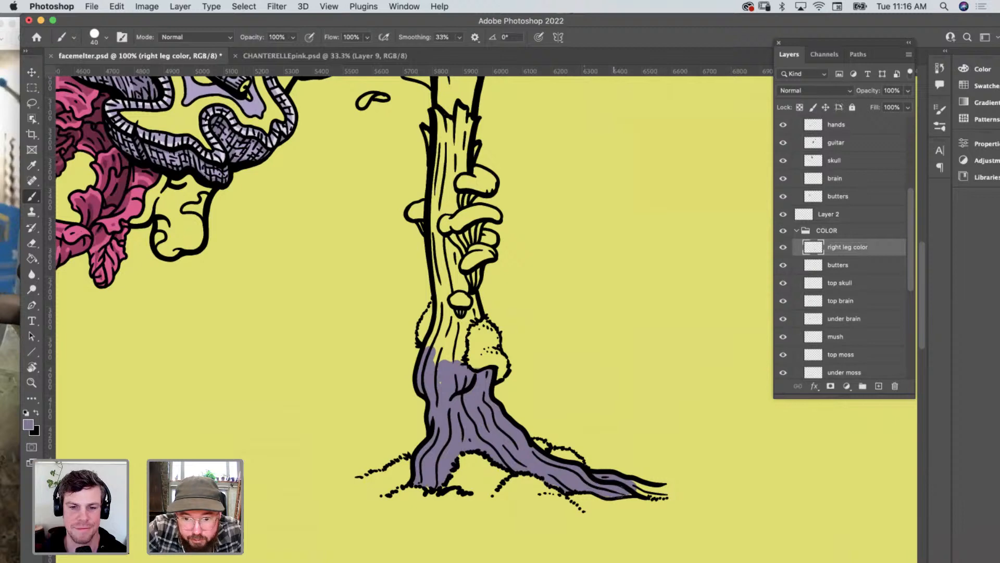
{"action": "mouse_move", "coordinate": [440, 382]}
{"action": "left_mouse_down"}
{"action": "mouse_move", "coordinate": [436, 359]}
{"action": "mouse_move", "coordinate": [461, 350]}
{"action": "left_mouse_up"}
Reduce the brush to 20 px and paint the trunk strip between the smallest mushroom and the moss clump purple.
{"action": "key", "text": "z"}
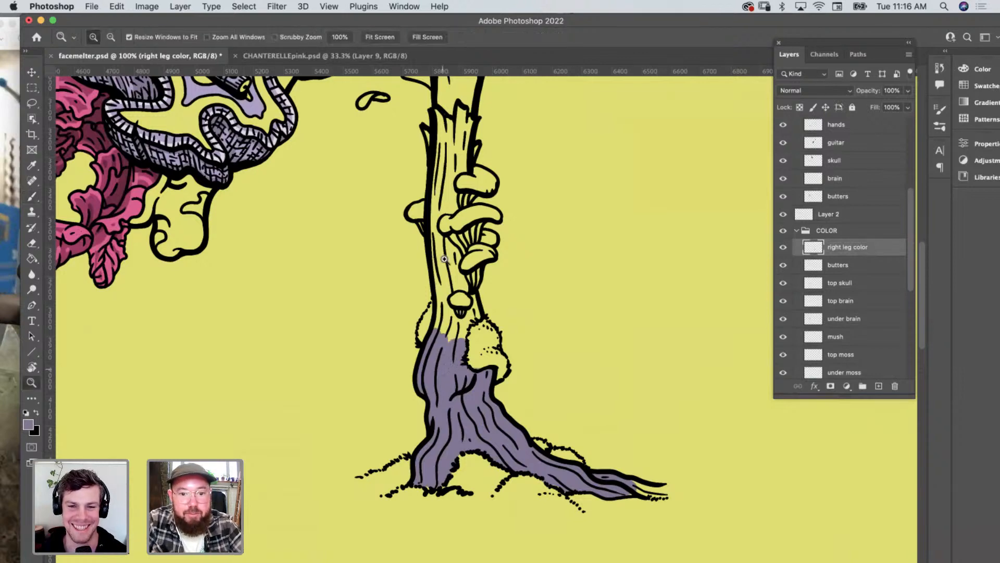
{"action": "mouse_move", "coordinate": [446, 260]}
{"action": "left_mouse_down"}
{"action": "mouse_move", "coordinate": [462, 301]}
{"action": "mouse_move", "coordinate": [445, 294]}
{"action": "left_mouse_up"}
{"action": "key", "text": "bracketleft"}
{"action": "key", "text": "bracketleft"}
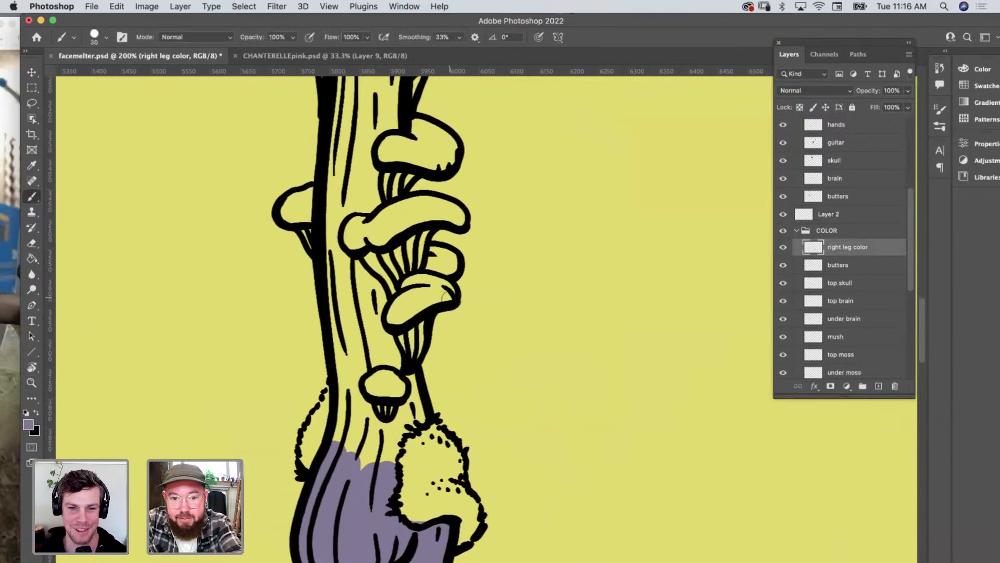
{"action": "mouse_move", "coordinate": [414, 382]}
{"action": "left_mouse_down"}
{"action": "mouse_move", "coordinate": [420, 417]}
{"action": "mouse_move", "coordinate": [388, 463]}
{"action": "mouse_move", "coordinate": [412, 401]}
{"action": "left_mouse_up"}
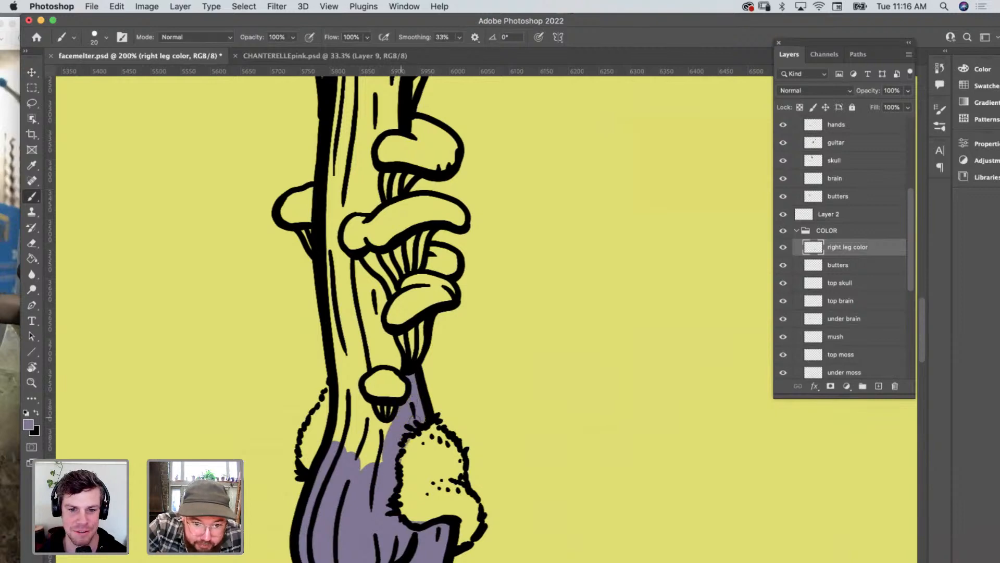
{"action": "key", "text": "e"}
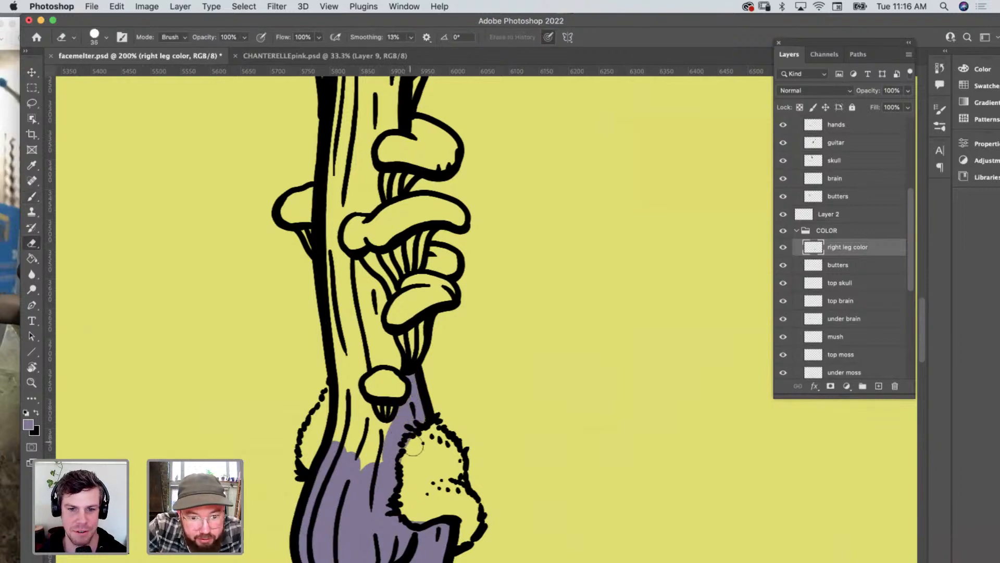
{"action": "key", "text": "b"}
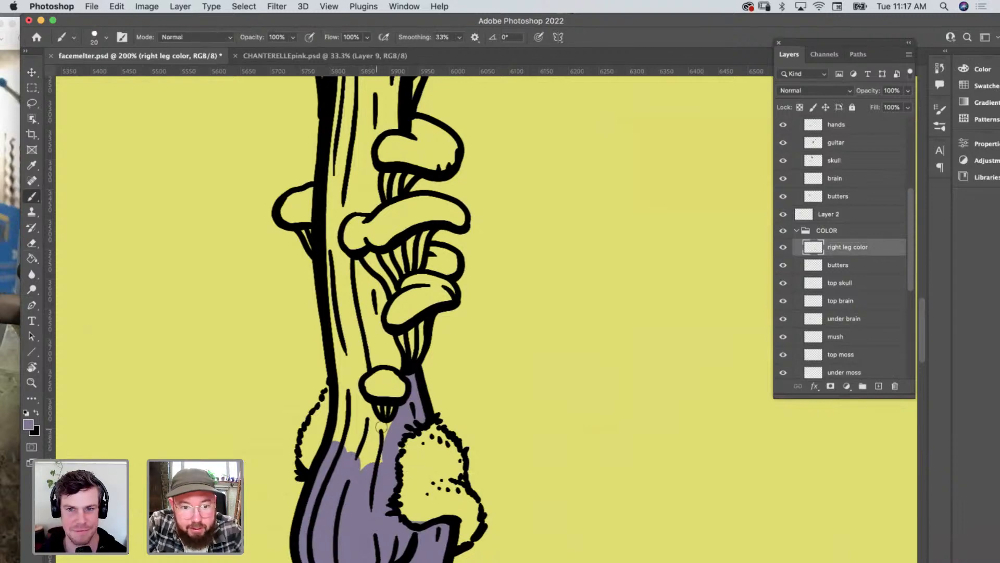
Outline the middle of the trunk around the mushrooms in purple and fill the enclosed gaps with the Paint Bucket.
{"action": "mouse_move", "coordinate": [397, 423]}
{"action": "left_mouse_down"}
{"action": "mouse_move", "coordinate": [354, 380]}
{"action": "mouse_move", "coordinate": [362, 364]}
{"action": "mouse_move", "coordinate": [392, 361]}
{"action": "mouse_move", "coordinate": [395, 349]}
{"action": "mouse_move", "coordinate": [379, 332]}
{"action": "mouse_move", "coordinate": [382, 292]}
{"action": "mouse_move", "coordinate": [356, 262]}
{"action": "left_mouse_up"}
{"action": "mouse_move", "coordinate": [339, 442]}
{"action": "left_mouse_down"}
{"action": "mouse_move", "coordinate": [337, 190]}
{"action": "mouse_move", "coordinate": [340, 274]}
{"action": "mouse_move", "coordinate": [351, 269]}
{"action": "mouse_move", "coordinate": [338, 246]}
{"action": "left_mouse_up"}
{"action": "key", "text": "g"}
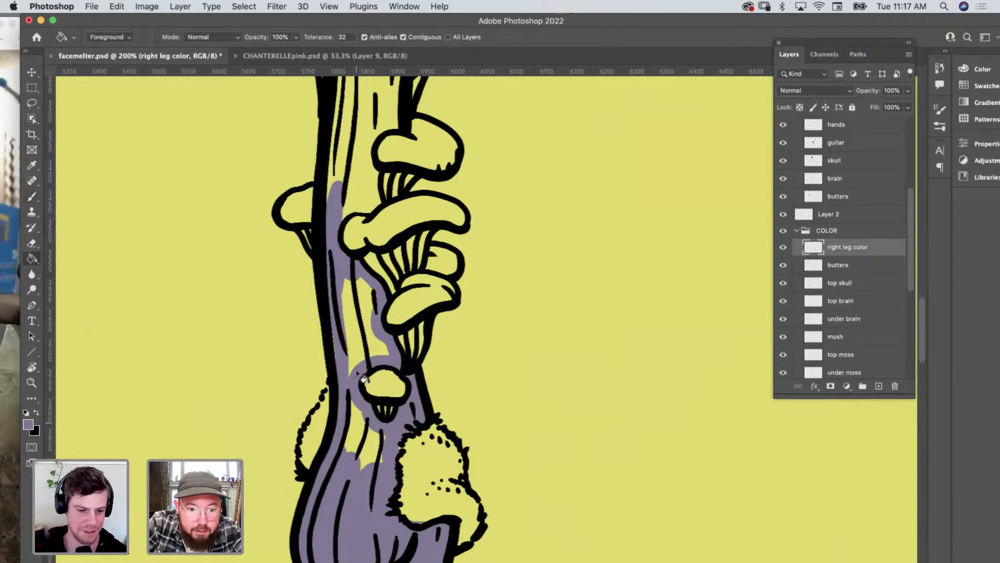
{"action": "left_click", "coordinate": [367, 425]}
{"action": "left_click", "coordinate": [357, 328]}
Paint the upper trunk and its side splinters purple, up to the jagged break below the bone.
{"action": "key", "text": "b"}
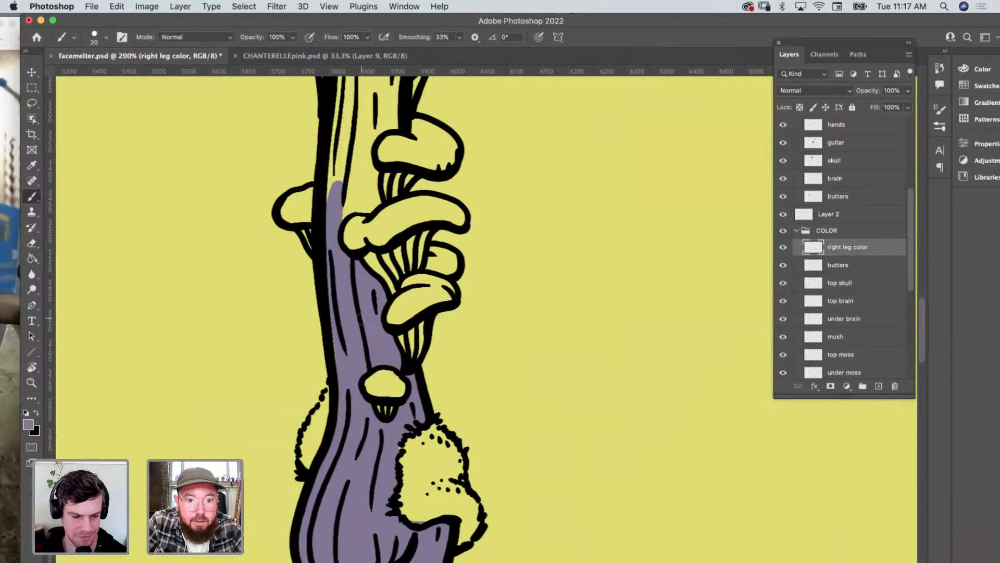
{"action": "scroll", "coordinate": [363, 318], "scroll_direction": "up", "scroll_amount": 5}
{"action": "left_click_drag", "start_coordinate": [310, 285], "coordinate": [313, 313]}
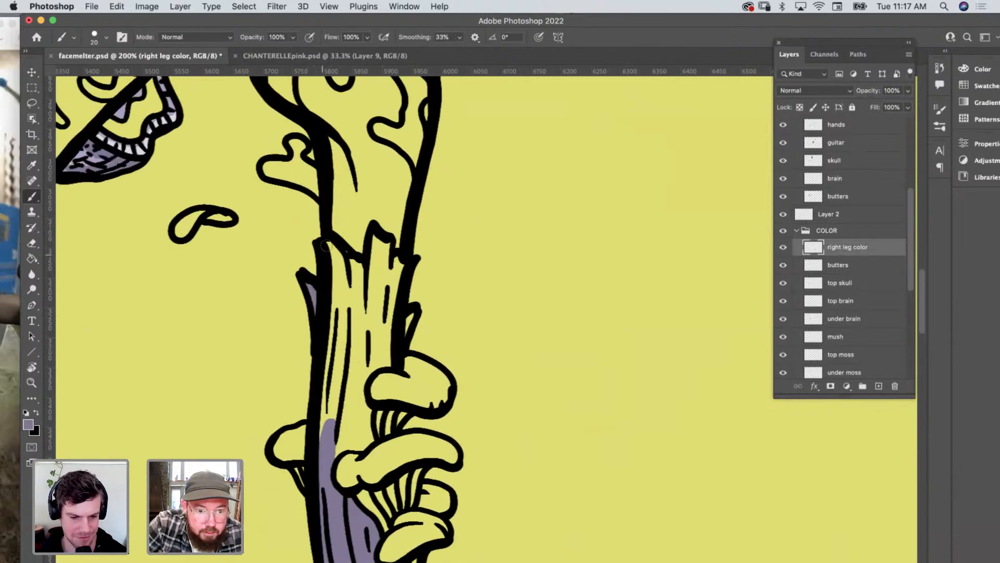
{"action": "left_click_drag", "start_coordinate": [324, 245], "coordinate": [333, 417]}
{"action": "mouse_move", "coordinate": [341, 250]}
{"action": "left_mouse_down"}
{"action": "mouse_move", "coordinate": [373, 252]}
{"action": "mouse_move", "coordinate": [379, 294]}
{"action": "mouse_move", "coordinate": [403, 262]}
{"action": "left_mouse_up"}
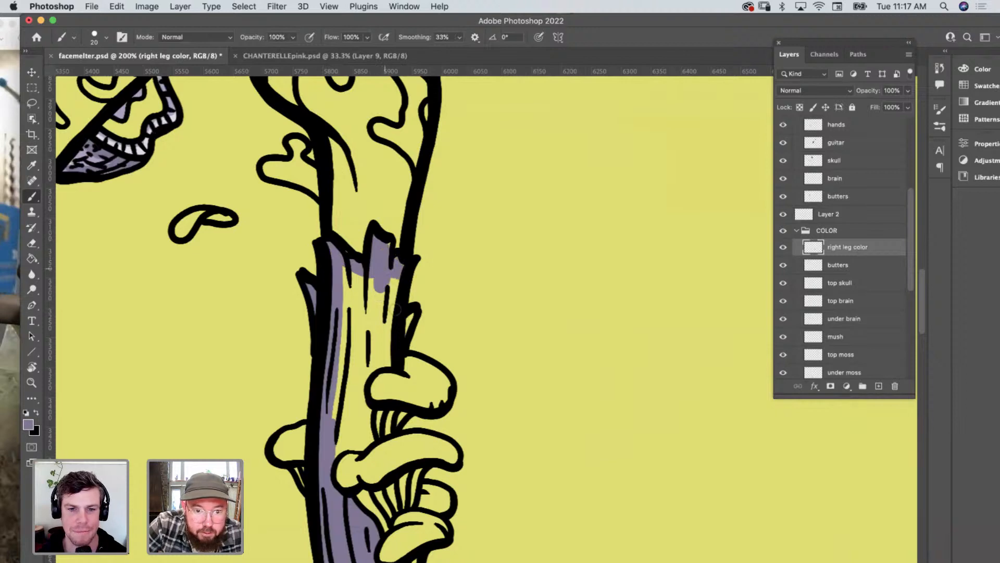
{"action": "mouse_move", "coordinate": [395, 311]}
{"action": "left_mouse_down"}
{"action": "mouse_move", "coordinate": [388, 365]}
{"action": "mouse_move", "coordinate": [357, 279]}
{"action": "mouse_move", "coordinate": [346, 292]}
{"action": "mouse_move", "coordinate": [347, 282]}
{"action": "left_mouse_up"}
{"action": "mouse_move", "coordinate": [390, 359]}
{"action": "left_mouse_down"}
{"action": "mouse_move", "coordinate": [358, 385]}
{"action": "mouse_move", "coordinate": [367, 442]}
{"action": "mouse_move", "coordinate": [341, 446]}
{"action": "mouse_move", "coordinate": [338, 437]}
{"action": "mouse_move", "coordinate": [358, 431]}
{"action": "mouse_move", "coordinate": [346, 310]}
{"action": "mouse_move", "coordinate": [364, 297]}
{"action": "mouse_move", "coordinate": [365, 360]}
{"action": "left_mouse_up"}
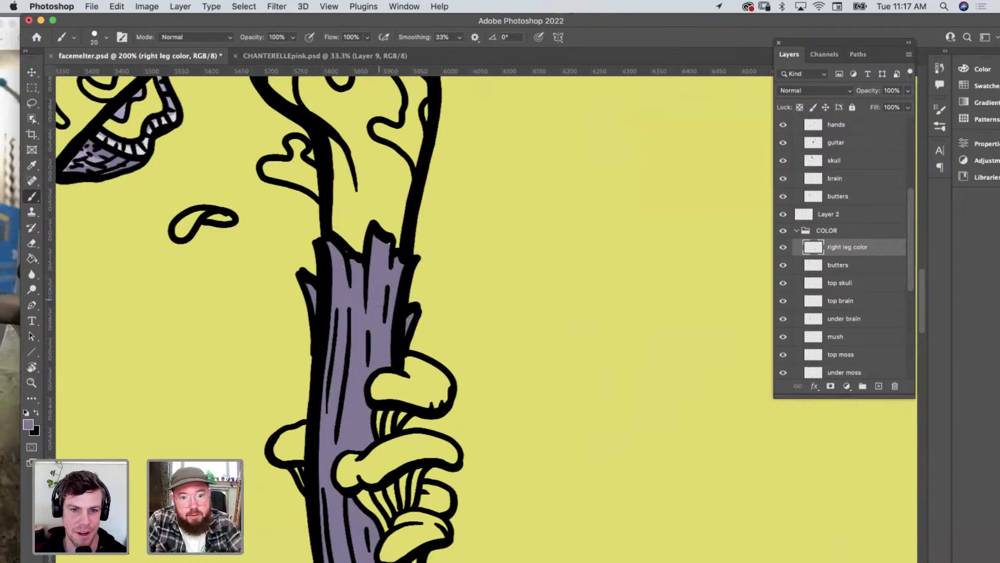
Sample the pale lavender of the left leg's bone and trace it inside the right shin bone's edges, from below the knee to the break.
{"action": "scroll", "coordinate": [380, 297], "scroll_direction": "left", "scroll_amount": 10}
{"action": "scroll", "coordinate": [380, 297], "scroll_direction": "up", "scroll_amount": 4}
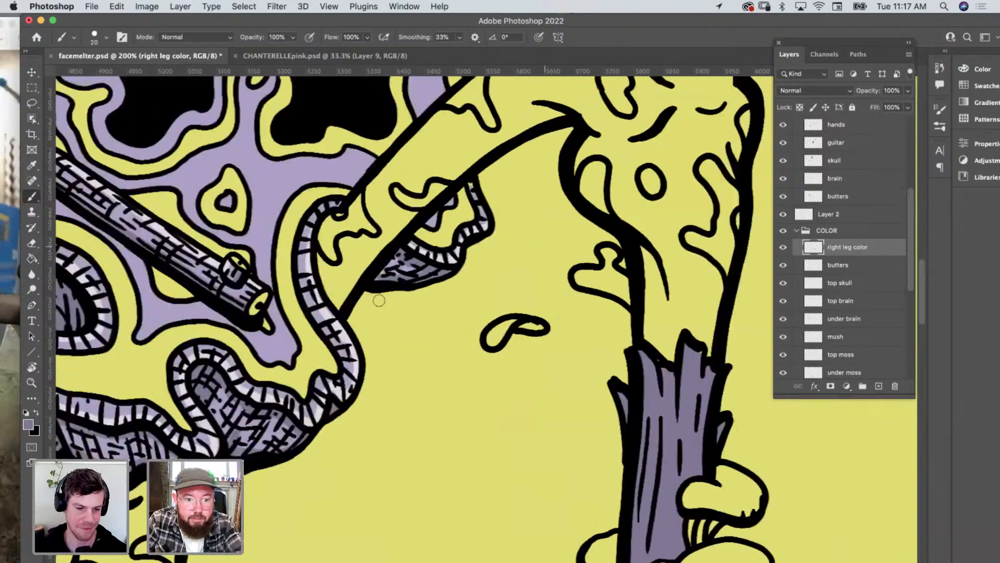
{"action": "scroll", "coordinate": [378, 301], "scroll_direction": "left", "scroll_amount": 14}
{"action": "scroll", "coordinate": [379, 301], "scroll_direction": "down", "scroll_amount": 4}
{"action": "key", "text": "i"}
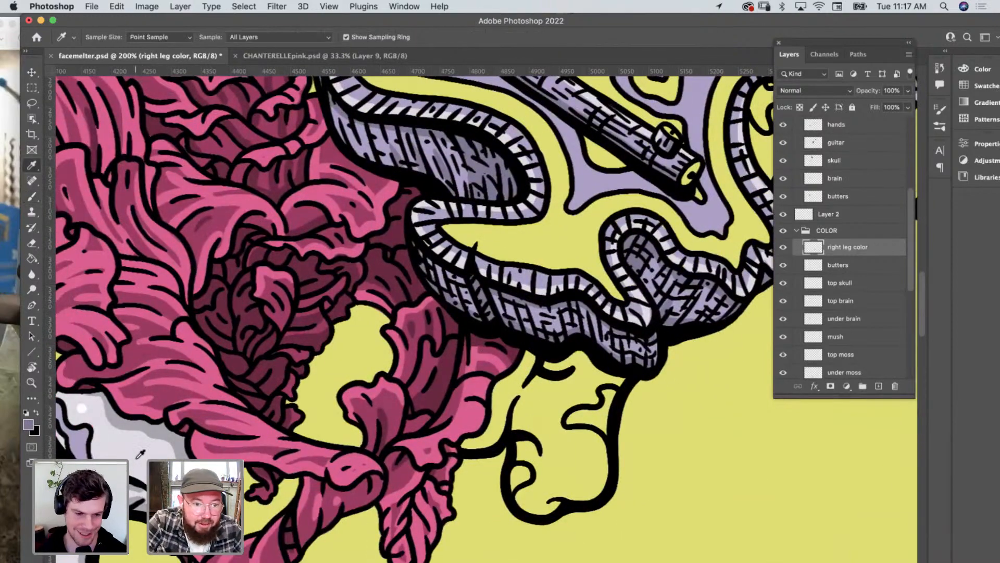
{"action": "scroll", "coordinate": [141, 458], "scroll_direction": "right", "scroll_amount": 20}
{"action": "scroll", "coordinate": [141, 458], "scroll_direction": "up", "scroll_amount": 4}
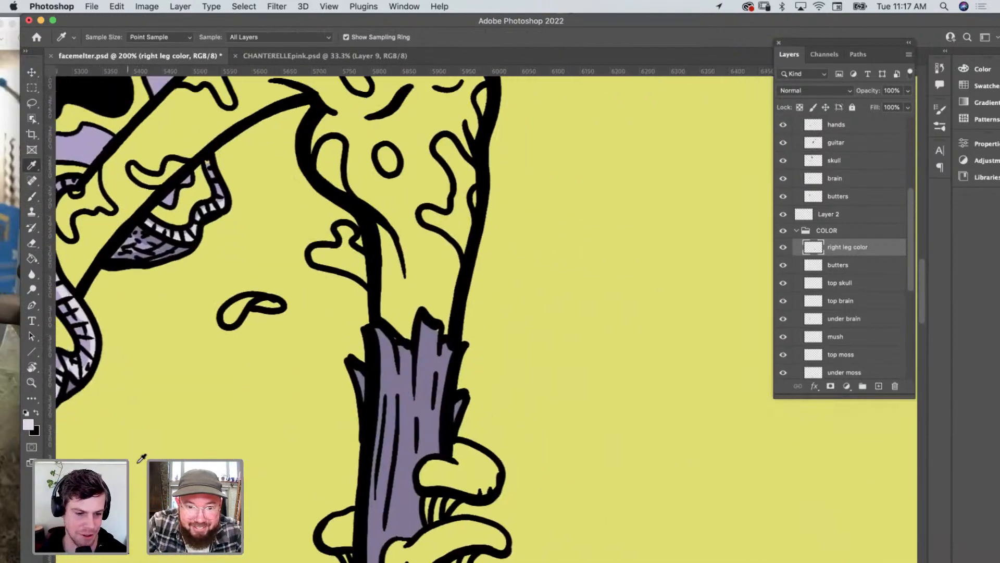
{"action": "key", "text": "b"}
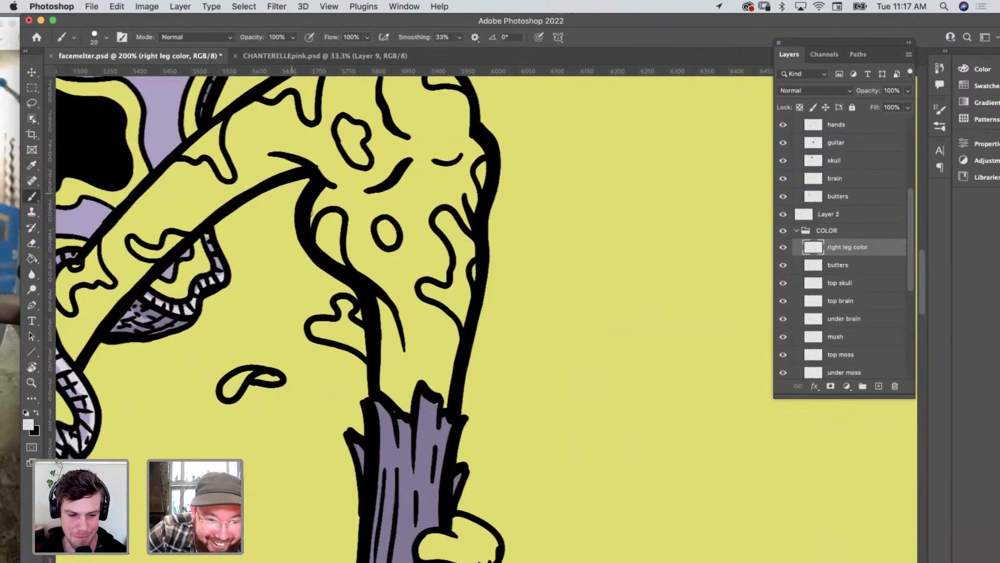
{"action": "mouse_move", "coordinate": [334, 193]}
{"action": "left_mouse_down"}
{"action": "mouse_move", "coordinate": [354, 219]}
{"action": "mouse_move", "coordinate": [353, 247]}
{"action": "left_mouse_up"}
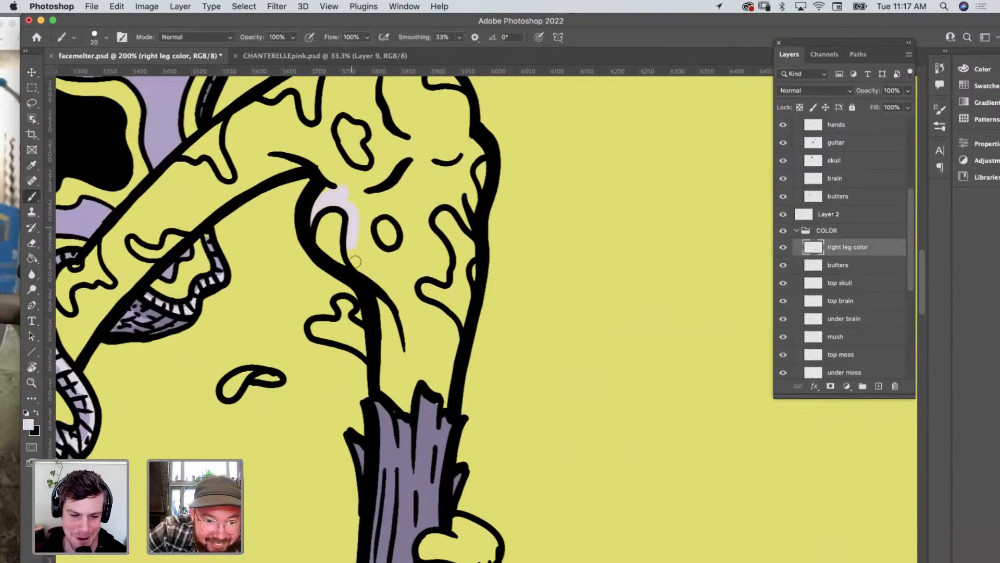
{"action": "left_click_drag", "start_coordinate": [384, 382], "coordinate": [407, 404]}
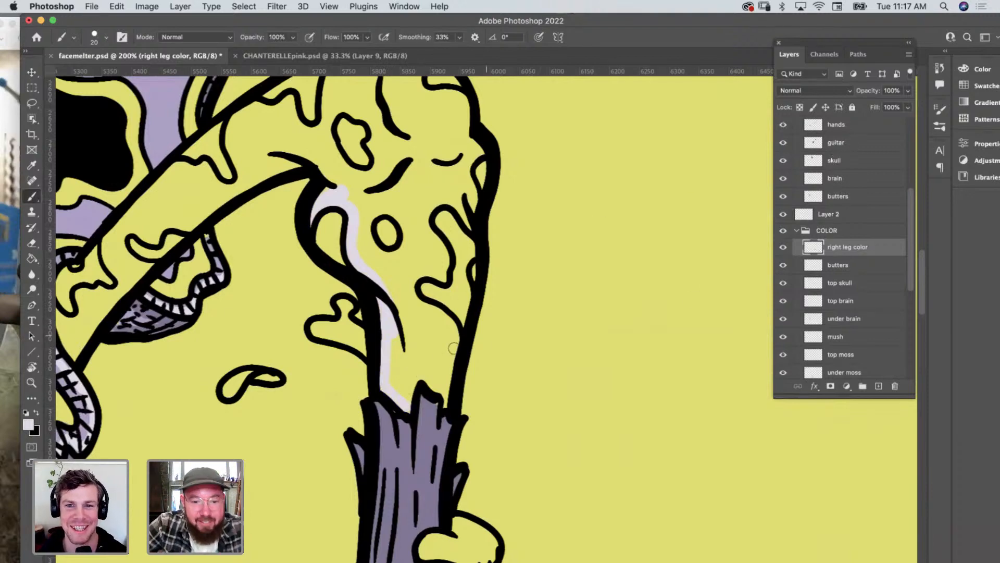
{"action": "mouse_move", "coordinate": [412, 387]}
{"action": "left_mouse_down"}
{"action": "mouse_move", "coordinate": [420, 368]}
{"action": "mouse_move", "coordinate": [445, 389]}
{"action": "left_mouse_up"}
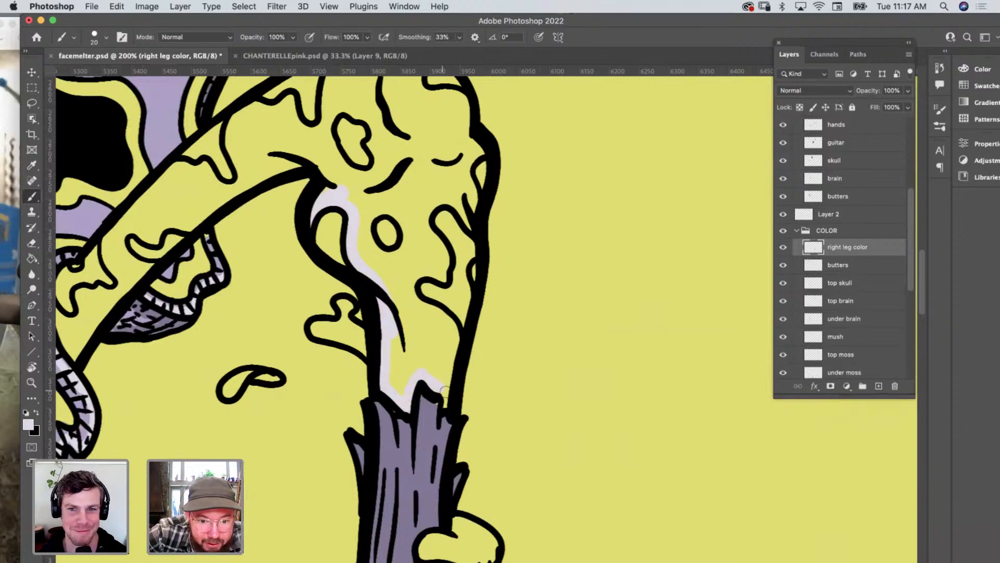
{"action": "mouse_move", "coordinate": [426, 307]}
{"action": "left_mouse_down"}
{"action": "mouse_move", "coordinate": [411, 279]}
{"action": "mouse_move", "coordinate": [432, 273]}
{"action": "left_mouse_up"}
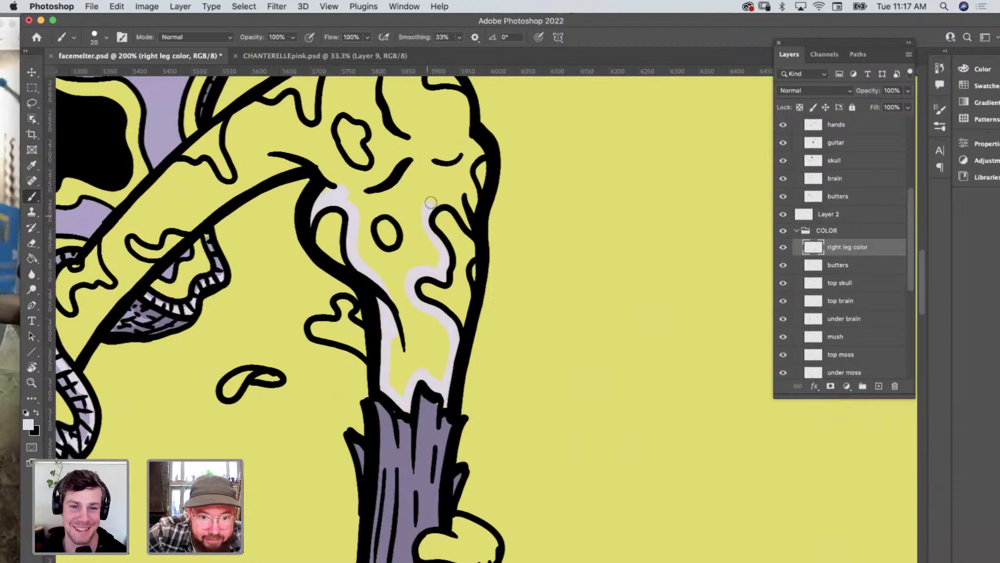
{"action": "mouse_move", "coordinate": [430, 202]}
{"action": "left_mouse_down"}
{"action": "mouse_move", "coordinate": [466, 220]}
{"action": "mouse_move", "coordinate": [476, 153]}
{"action": "left_mouse_up"}
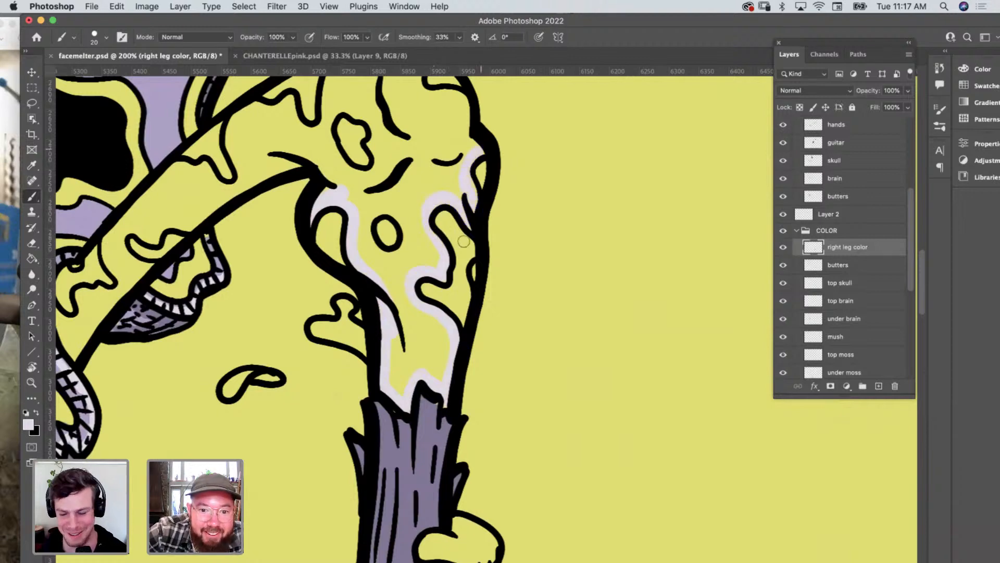
Trace pale lavender inside the contours of the knee and adjoining thigh bone, along the drips and around both enclosed spots.
{"action": "scroll", "coordinate": [474, 271], "scroll_direction": "up", "scroll_amount": 3}
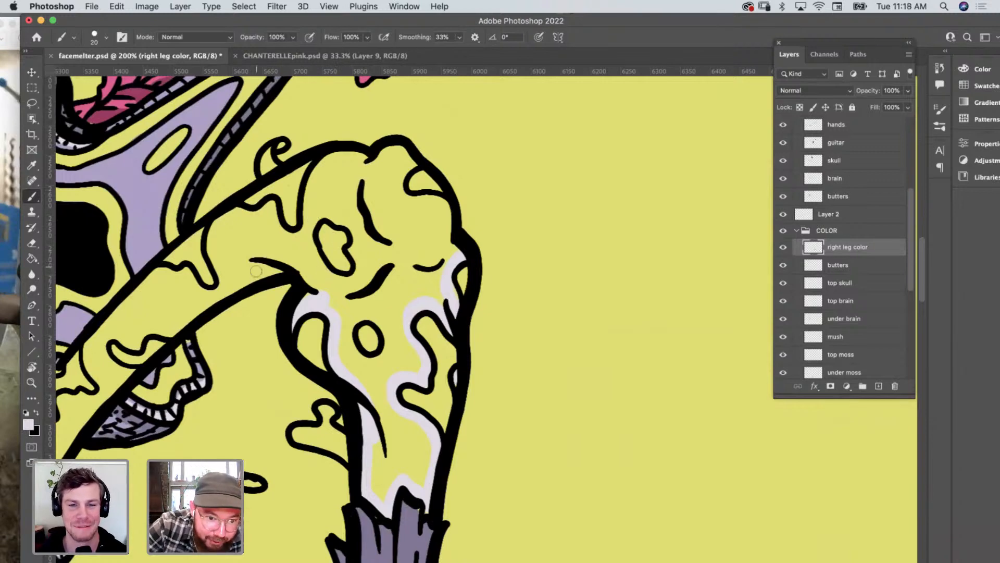
{"action": "mouse_move", "coordinate": [256, 270]}
{"action": "left_mouse_down"}
{"action": "mouse_move", "coordinate": [308, 275]}
{"action": "mouse_move", "coordinate": [319, 288]}
{"action": "left_mouse_up"}
{"action": "left_click_drag", "start_coordinate": [307, 224], "coordinate": [309, 212]}
{"action": "mouse_move", "coordinate": [318, 177]}
{"action": "left_mouse_down"}
{"action": "mouse_move", "coordinate": [404, 157]}
{"action": "mouse_move", "coordinate": [412, 163]}
{"action": "mouse_move", "coordinate": [398, 189]}
{"action": "mouse_move", "coordinate": [448, 215]}
{"action": "mouse_move", "coordinate": [426, 198]}
{"action": "mouse_move", "coordinate": [440, 224]}
{"action": "left_mouse_up"}
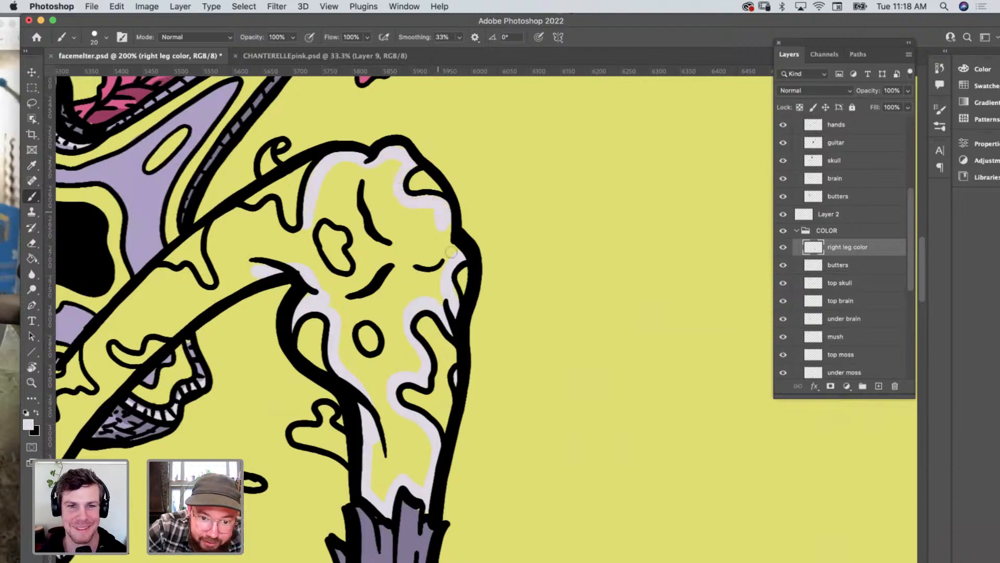
{"action": "mouse_move", "coordinate": [326, 207]}
{"action": "left_mouse_down"}
{"action": "mouse_move", "coordinate": [350, 227]}
{"action": "mouse_move", "coordinate": [360, 272]}
{"action": "left_mouse_up"}
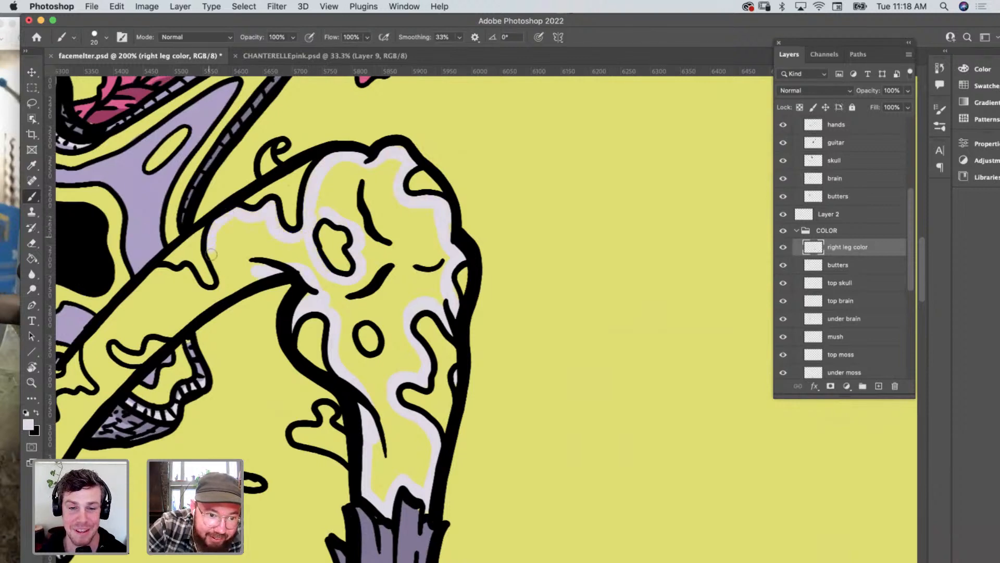
{"action": "mouse_move", "coordinate": [211, 254]}
{"action": "left_mouse_down"}
{"action": "mouse_move", "coordinate": [216, 296]}
{"action": "mouse_move", "coordinate": [148, 282]}
{"action": "left_mouse_up"}
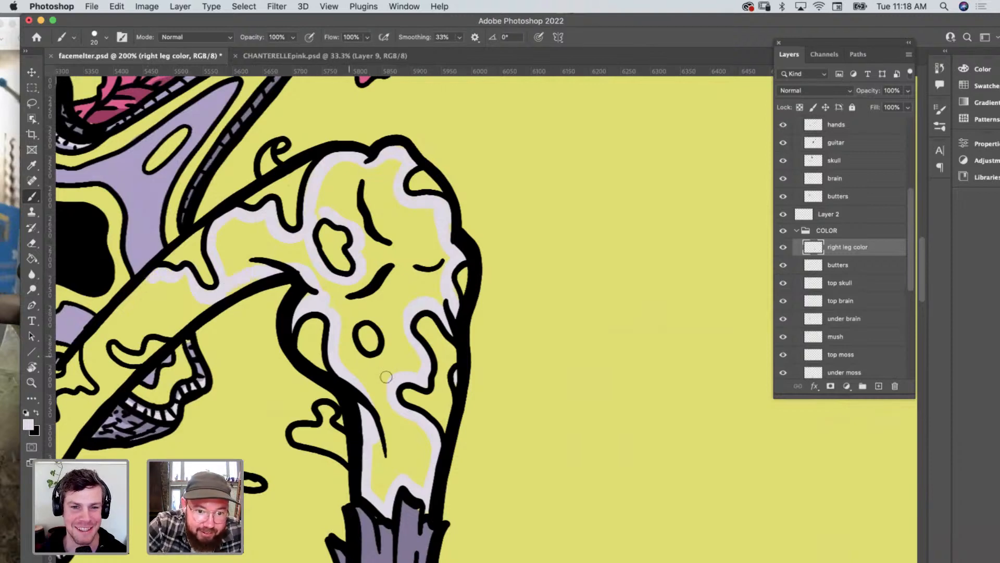
{"action": "mouse_move", "coordinate": [386, 319]}
{"action": "left_mouse_down"}
{"action": "mouse_move", "coordinate": [353, 317]}
{"action": "mouse_move", "coordinate": [351, 351]}
{"action": "mouse_move", "coordinate": [375, 370]}
{"action": "mouse_move", "coordinate": [388, 346]}
{"action": "mouse_move", "coordinate": [381, 324]}
{"action": "left_mouse_up"}
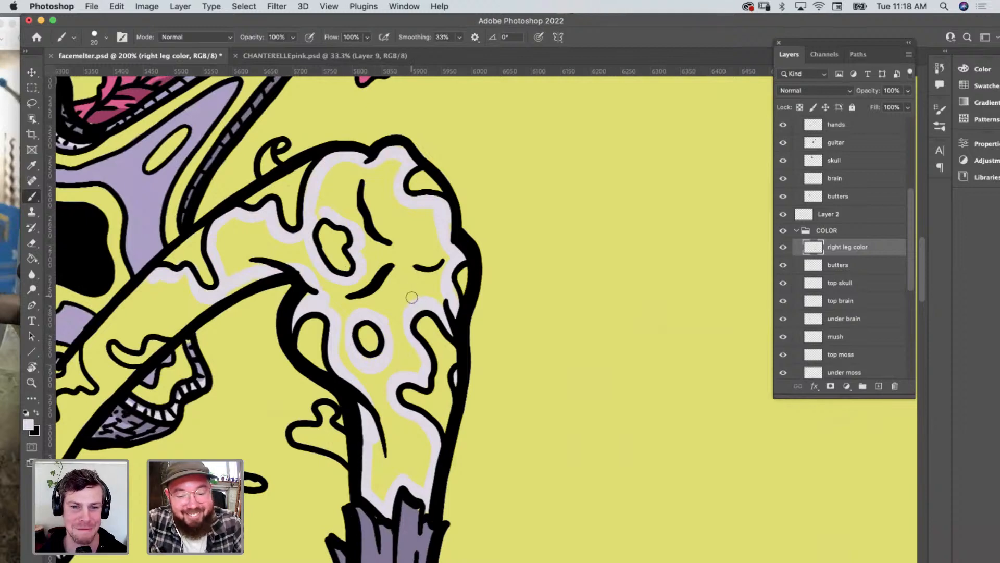
Fill the outlined interior of the knee and shin bone with pale lavender, leaving the drips and spots unfilled.
{"action": "key", "text": "g"}
{"action": "left_click", "coordinate": [406, 243]}
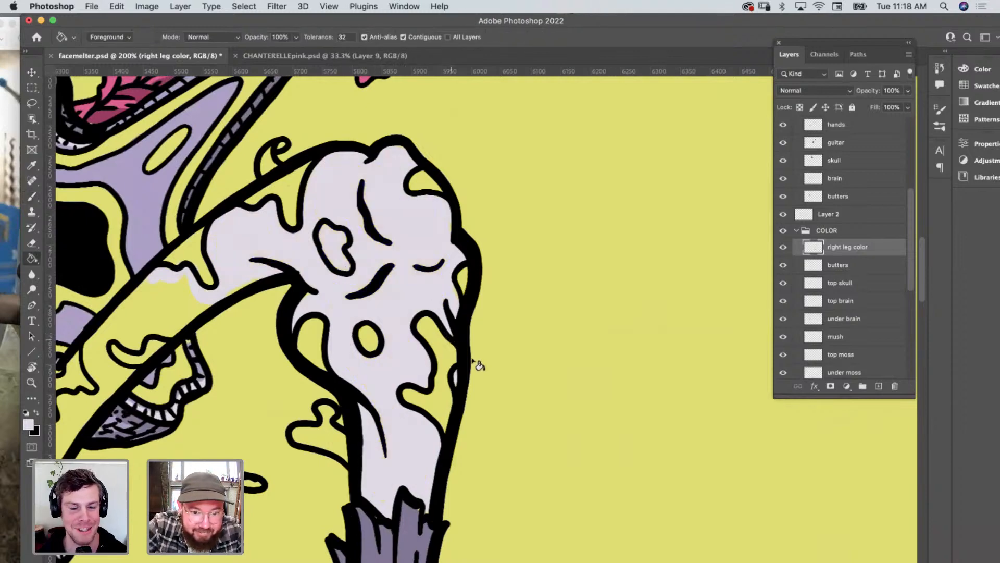
{"action": "key", "text": "super+z"}
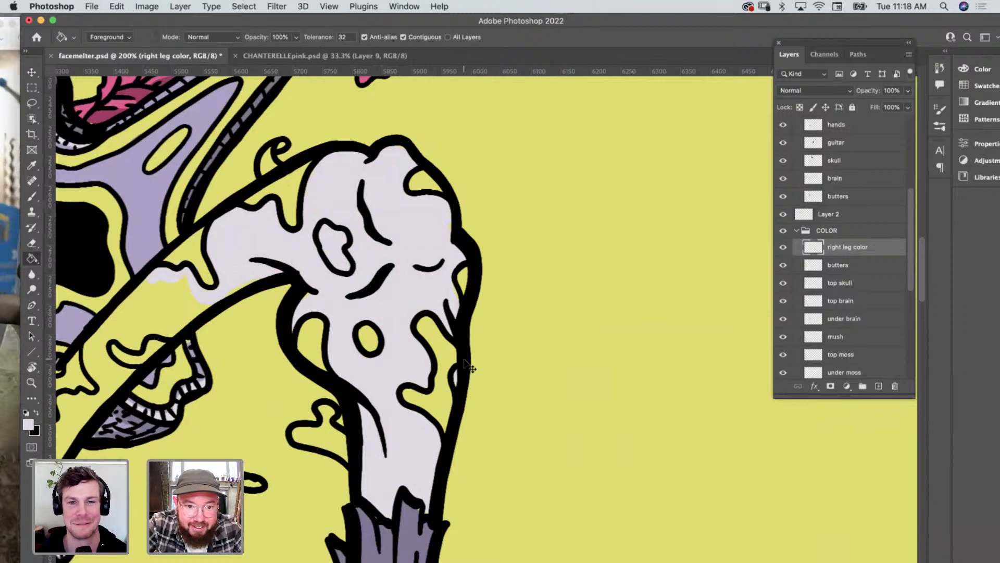
{"action": "key", "text": "b"}
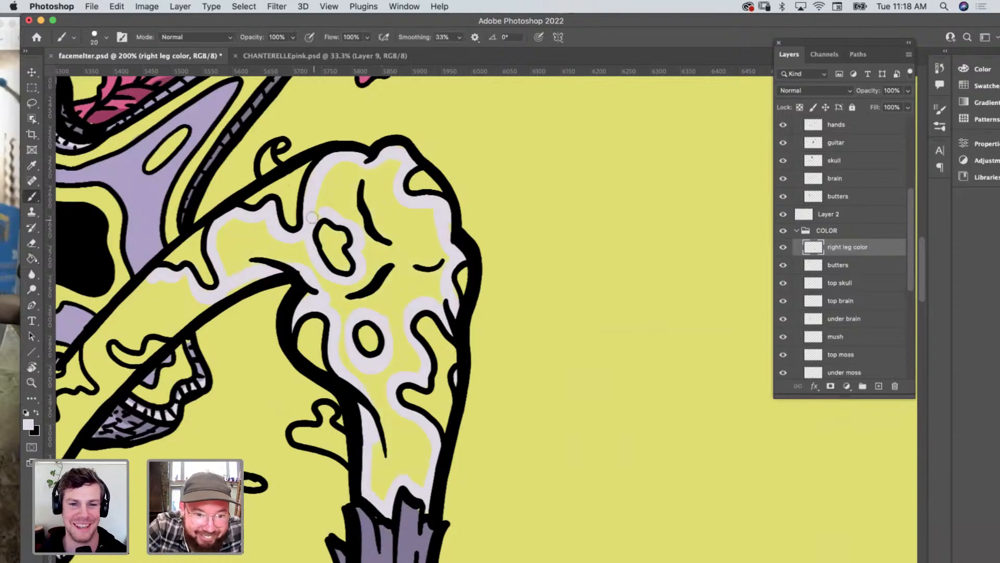
{"action": "key", "text": "g"}
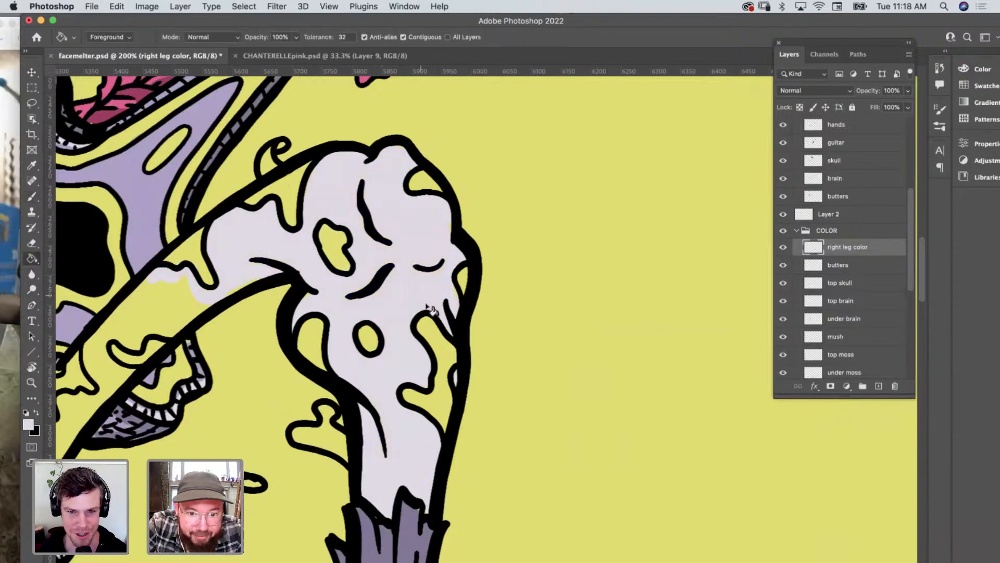
Paint the rest of the right thigh bone pale lavender down to the guitar's rim, leaving its drips uncoloured.
{"action": "scroll", "coordinate": [417, 313], "scroll_direction": "left", "scroll_amount": 5}
{"action": "scroll", "coordinate": [417, 313], "scroll_direction": "down", "scroll_amount": 2}
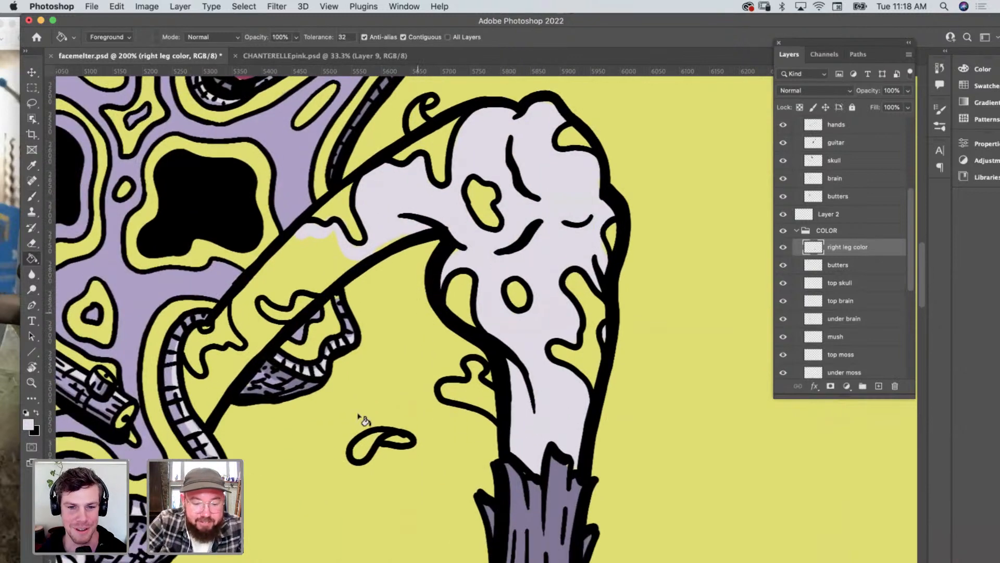
{"action": "key", "text": "b"}
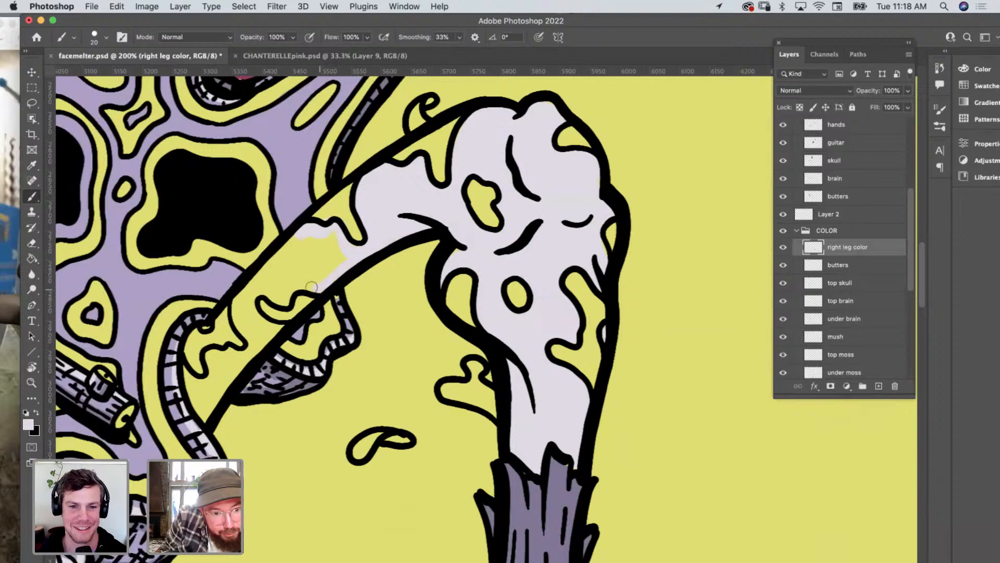
{"action": "mouse_move", "coordinate": [311, 286]}
{"action": "left_mouse_down"}
{"action": "mouse_move", "coordinate": [279, 300]}
{"action": "mouse_move", "coordinate": [253, 289]}
{"action": "mouse_move", "coordinate": [266, 328]}
{"action": "left_mouse_up"}
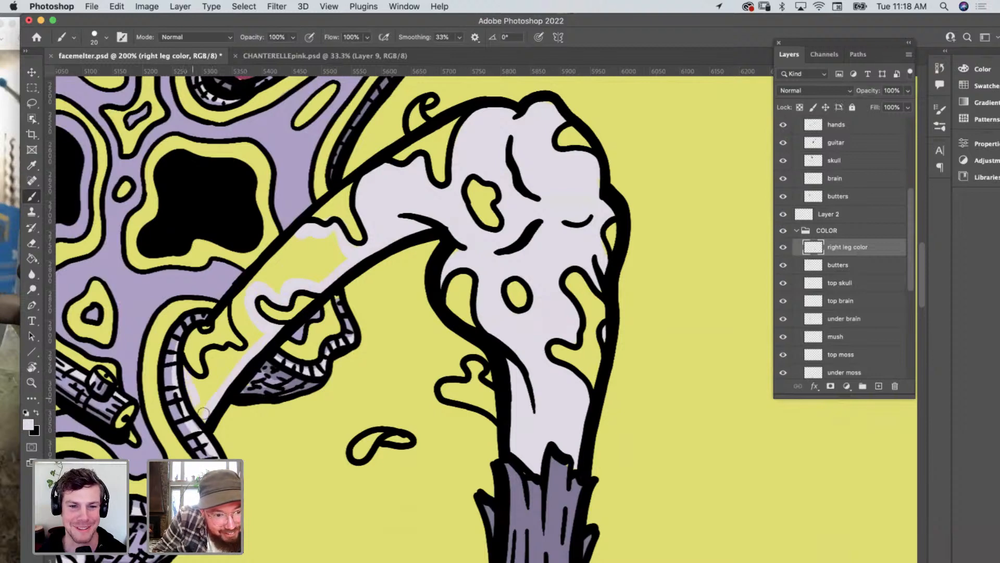
{"action": "mouse_move", "coordinate": [200, 383]}
{"action": "left_mouse_down"}
{"action": "mouse_move", "coordinate": [210, 358]}
{"action": "mouse_move", "coordinate": [231, 353]}
{"action": "mouse_move", "coordinate": [206, 327]}
{"action": "mouse_move", "coordinate": [210, 398]}
{"action": "mouse_move", "coordinate": [226, 360]}
{"action": "mouse_move", "coordinate": [213, 391]}
{"action": "mouse_move", "coordinate": [255, 348]}
{"action": "mouse_move", "coordinate": [247, 355]}
{"action": "mouse_move", "coordinate": [256, 341]}
{"action": "mouse_move", "coordinate": [236, 308]}
{"action": "mouse_move", "coordinate": [254, 281]}
{"action": "left_mouse_up"}
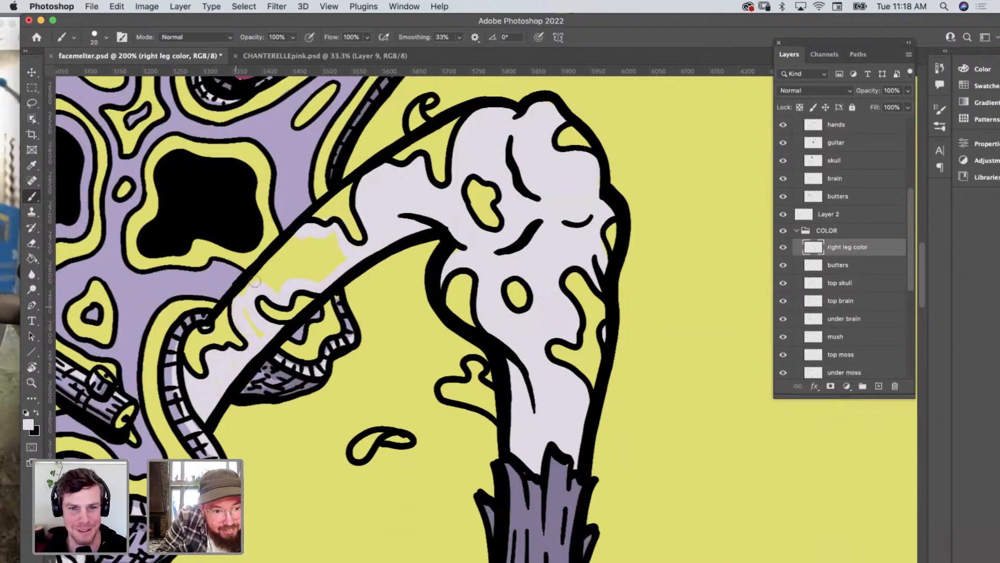
{"action": "mouse_move", "coordinate": [298, 238]}
{"action": "left_mouse_down"}
{"action": "mouse_move", "coordinate": [245, 309]}
{"action": "mouse_move", "coordinate": [263, 339]}
{"action": "mouse_move", "coordinate": [275, 276]}
{"action": "mouse_move", "coordinate": [279, 291]}
{"action": "mouse_move", "coordinate": [293, 260]}
{"action": "mouse_move", "coordinate": [314, 268]}
{"action": "mouse_move", "coordinate": [275, 279]}
{"action": "mouse_move", "coordinate": [329, 278]}
{"action": "mouse_move", "coordinate": [339, 261]}
{"action": "mouse_move", "coordinate": [327, 236]}
{"action": "mouse_move", "coordinate": [339, 245]}
{"action": "mouse_move", "coordinate": [321, 270]}
{"action": "mouse_move", "coordinate": [337, 237]}
{"action": "mouse_move", "coordinate": [306, 245]}
{"action": "mouse_move", "coordinate": [368, 247]}
{"action": "left_mouse_up"}
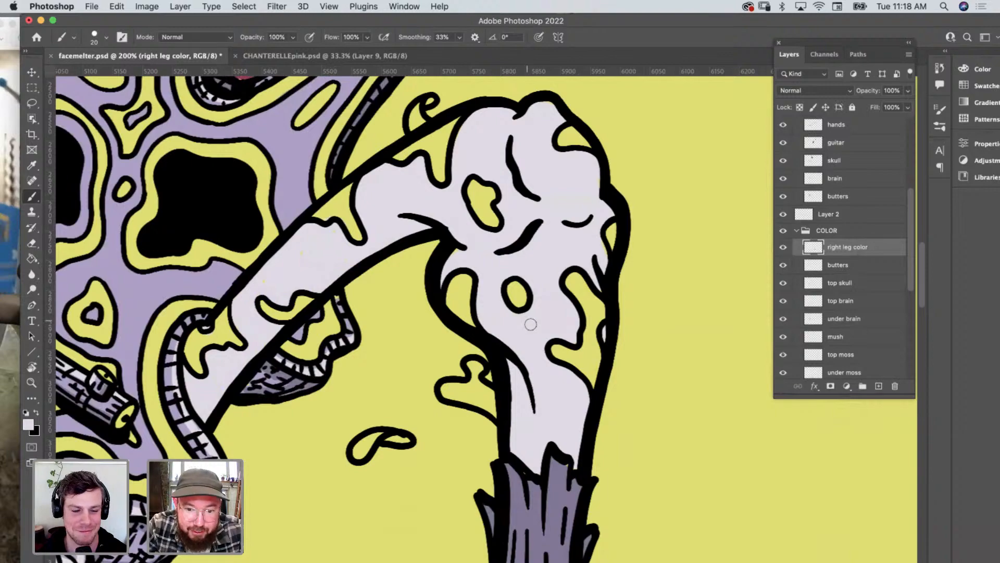
Sample the darker lavender from the left leg's bone and paint the oval spot and the inner-edge drip below the right knee.
{"action": "scroll", "coordinate": [528, 321], "scroll_direction": "right", "scroll_amount": 2}
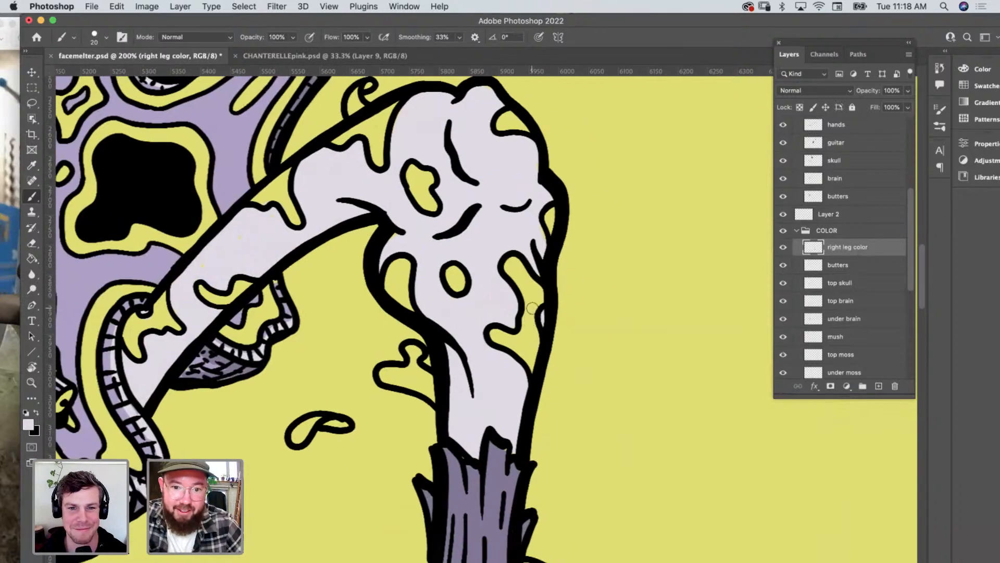
{"action": "key", "text": "z"}
{"action": "left_click", "coordinate": [342, 313], "text": "alt"}
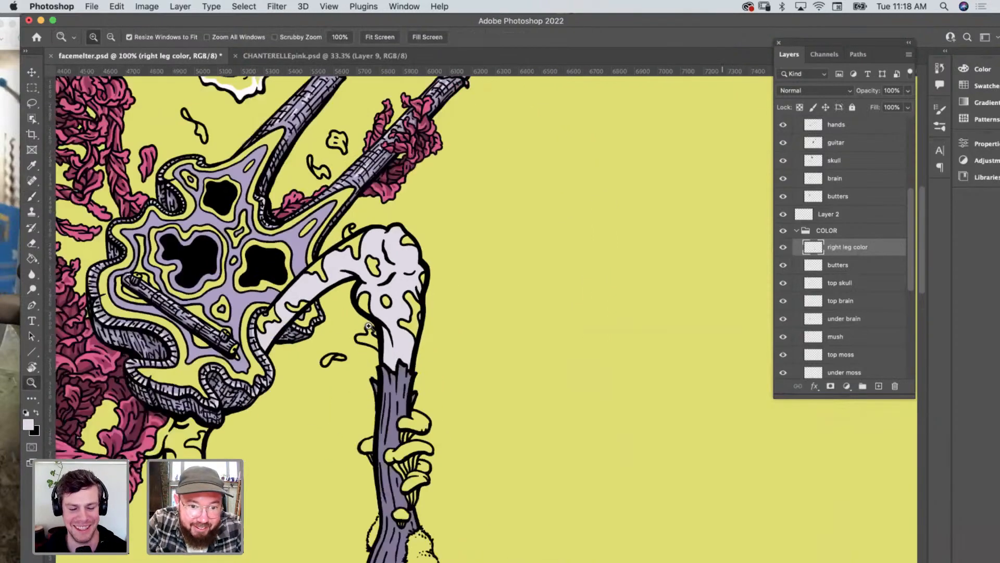
{"action": "key", "text": "i"}
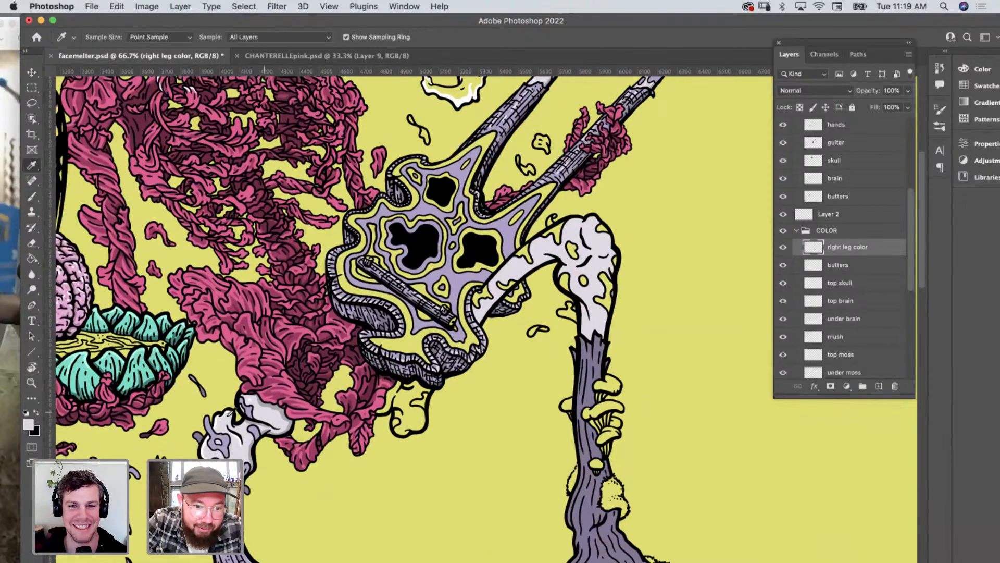
{"action": "left_click", "coordinate": [224, 427]}
{"action": "scroll", "coordinate": [443, 360], "scroll_direction": "right", "scroll_amount": 3}
{"action": "scroll", "coordinate": [443, 360], "scroll_direction": "up", "scroll_amount": 1}
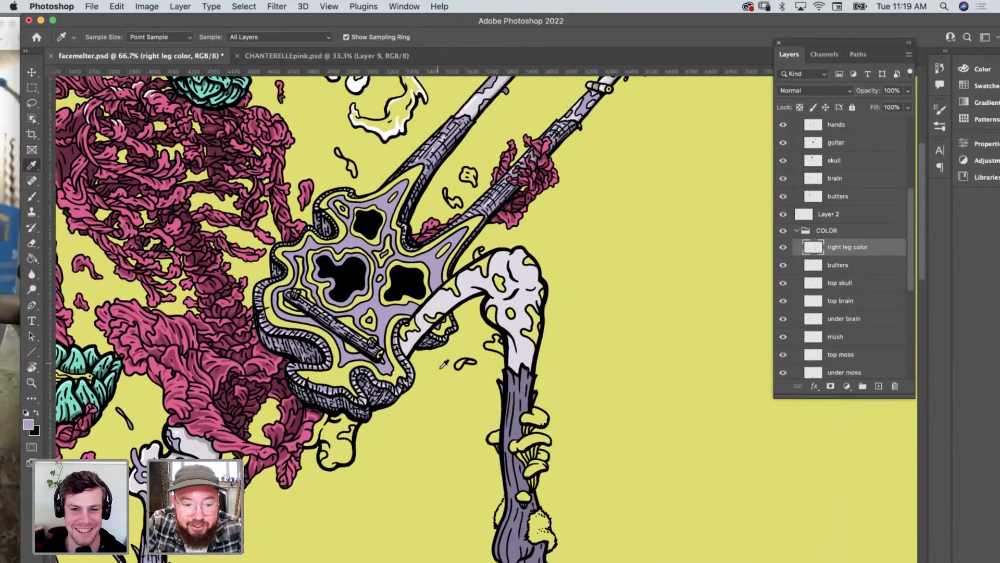
{"action": "key", "text": "z"}
{"action": "left_click", "coordinate": [482, 296]}
{"action": "left_click", "coordinate": [483, 296]}
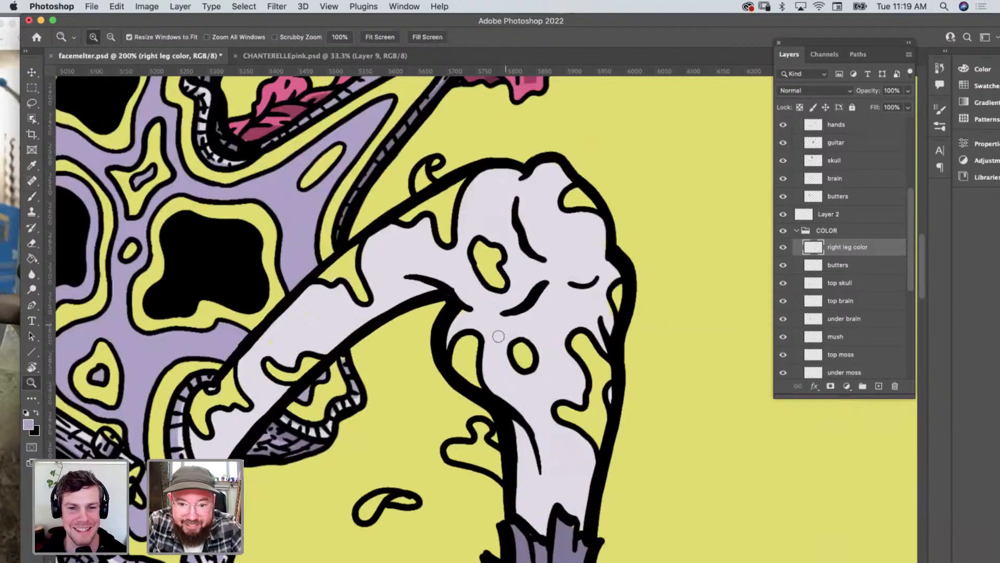
{"action": "key", "text": "b"}
{"action": "left_click_drag", "start_coordinate": [525, 359], "coordinate": [527, 351]}
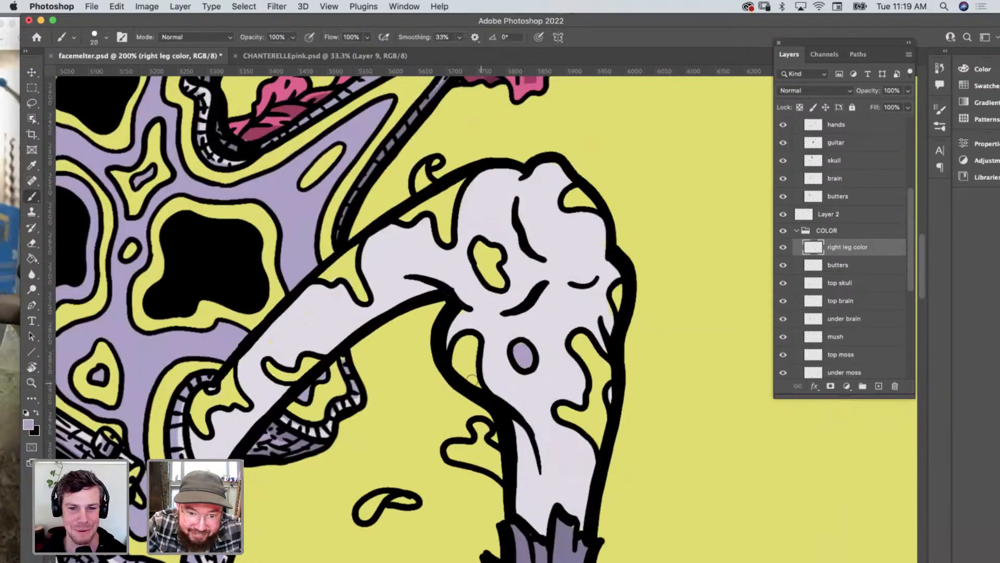
{"action": "mouse_move", "coordinate": [472, 379]}
{"action": "left_mouse_down"}
{"action": "mouse_move", "coordinate": [460, 356]}
{"action": "mouse_move", "coordinate": [478, 346]}
{"action": "mouse_move", "coordinate": [470, 371]}
{"action": "mouse_move", "coordinate": [471, 339]}
{"action": "mouse_move", "coordinate": [457, 369]}
{"action": "left_mouse_up"}
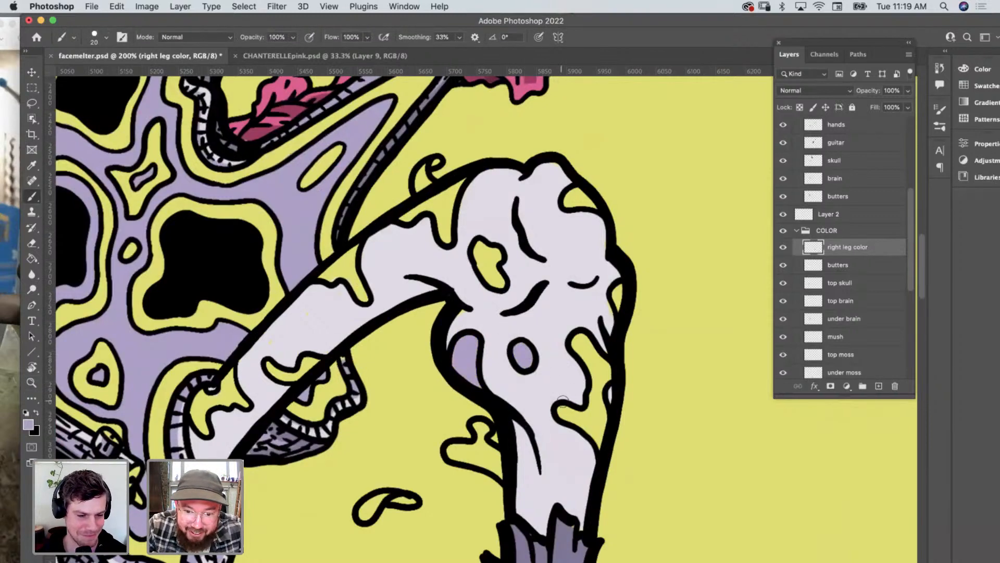
Paint the drips along the outer edge of the right shin and knee in the darker lavender, up to the top one.
{"action": "mouse_move", "coordinate": [563, 400]}
{"action": "left_mouse_down"}
{"action": "mouse_move", "coordinate": [600, 436]}
{"action": "mouse_move", "coordinate": [575, 419]}
{"action": "mouse_move", "coordinate": [594, 416]}
{"action": "mouse_move", "coordinate": [594, 401]}
{"action": "mouse_move", "coordinate": [600, 431]}
{"action": "mouse_move", "coordinate": [597, 387]}
{"action": "mouse_move", "coordinate": [593, 399]}
{"action": "mouse_move", "coordinate": [588, 355]}
{"action": "left_mouse_up"}
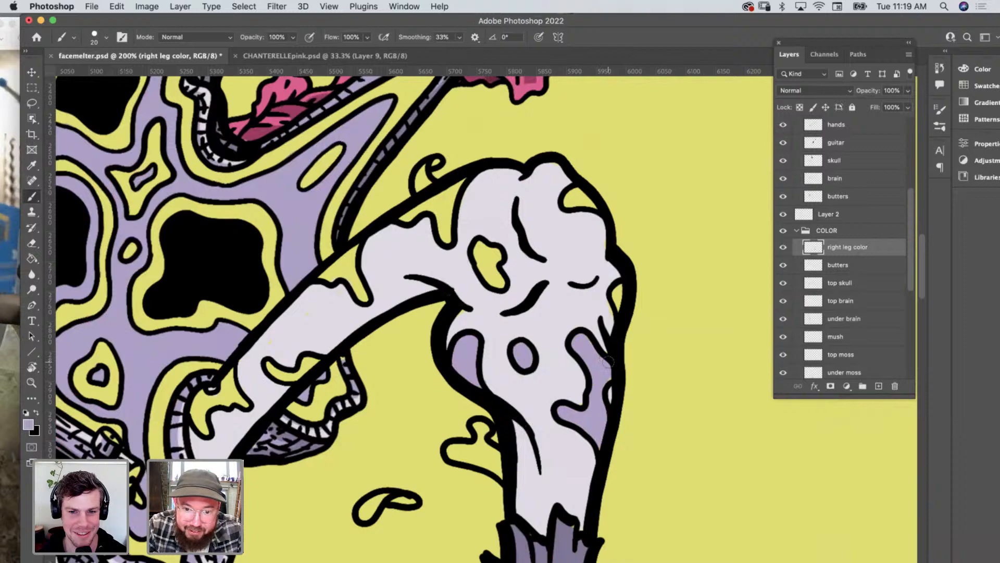
{"action": "scroll", "coordinate": [604, 360], "scroll_direction": "right", "scroll_amount": 5}
{"action": "left_click_drag", "start_coordinate": [528, 318], "coordinate": [537, 333]}
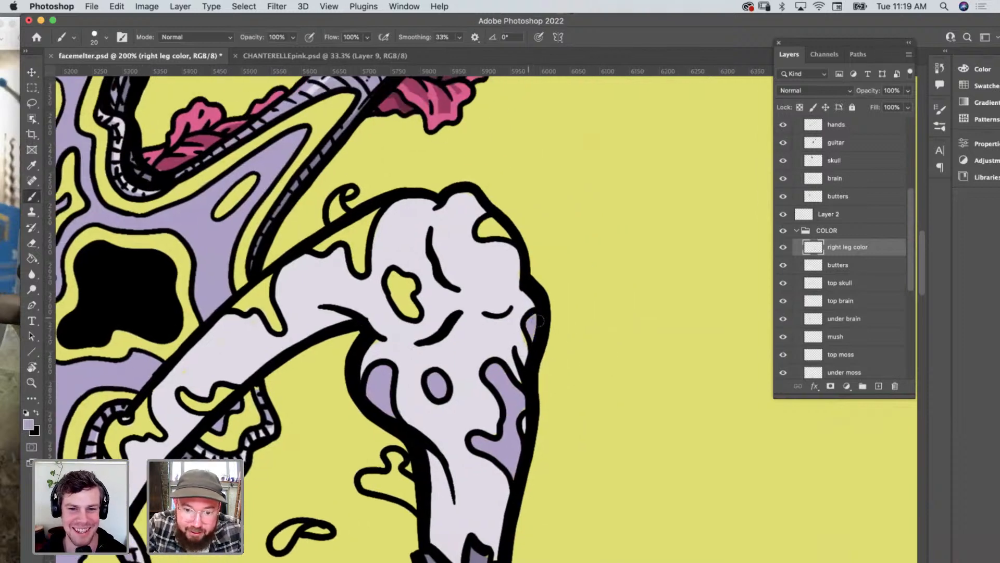
{"action": "left_click_drag", "start_coordinate": [510, 233], "coordinate": [487, 236]}
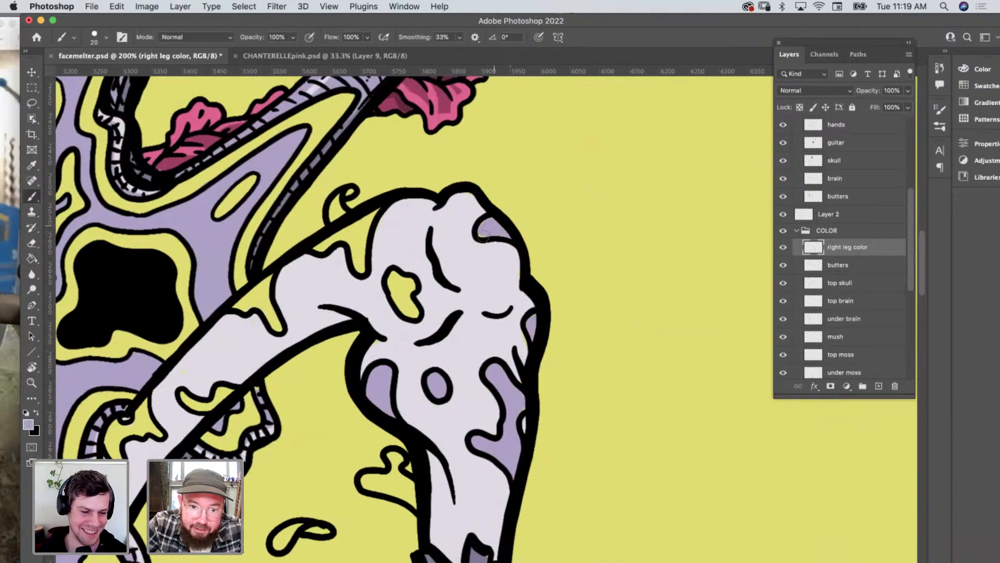
Colour the knee's irregular spot, the two drips on the thigh's upper edge and the curled tendril above them darker lavender.
{"action": "mouse_move", "coordinate": [413, 272]}
{"action": "left_mouse_down"}
{"action": "mouse_move", "coordinate": [414, 281]}
{"action": "mouse_move", "coordinate": [392, 284]}
{"action": "mouse_move", "coordinate": [407, 312]}
{"action": "mouse_move", "coordinate": [402, 284]}
{"action": "mouse_move", "coordinate": [408, 300]}
{"action": "left_mouse_up"}
{"action": "mouse_move", "coordinate": [348, 242]}
{"action": "left_mouse_down"}
{"action": "mouse_move", "coordinate": [322, 246]}
{"action": "mouse_move", "coordinate": [353, 244]}
{"action": "mouse_move", "coordinate": [362, 269]}
{"action": "mouse_move", "coordinate": [367, 217]}
{"action": "mouse_move", "coordinate": [348, 229]}
{"action": "mouse_move", "coordinate": [376, 221]}
{"action": "left_mouse_up"}
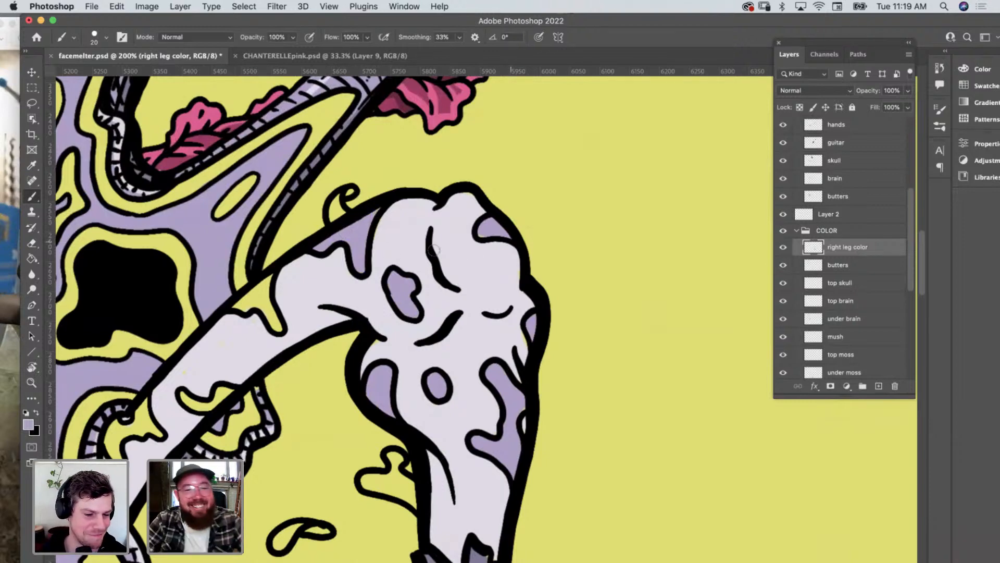
{"action": "left_click_drag", "start_coordinate": [338, 212], "coordinate": [354, 193]}
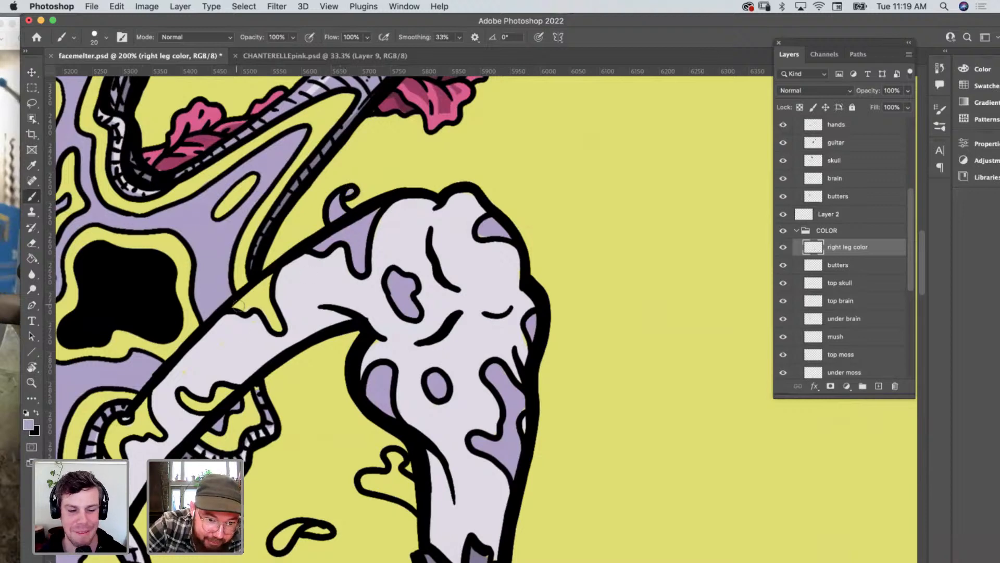
{"action": "mouse_move", "coordinate": [237, 302]}
{"action": "left_mouse_down"}
{"action": "mouse_move", "coordinate": [273, 327]}
{"action": "mouse_move", "coordinate": [271, 278]}
{"action": "mouse_move", "coordinate": [244, 301]}
{"action": "left_mouse_up"}
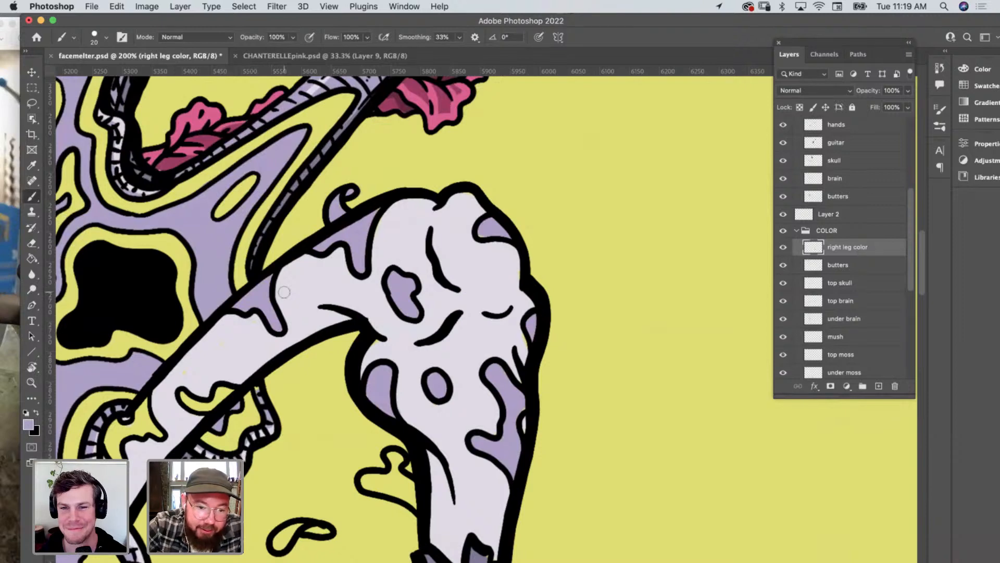
Paint the remaining thigh drips near the guitar's rim darker lavender, on the bone's lower edge and at its end.
{"action": "scroll", "coordinate": [284, 292], "scroll_direction": "left", "scroll_amount": 6}
{"action": "mouse_move", "coordinate": [353, 322]}
{"action": "left_mouse_down"}
{"action": "mouse_move", "coordinate": [344, 333]}
{"action": "mouse_move", "coordinate": [375, 340]}
{"action": "mouse_move", "coordinate": [397, 325]}
{"action": "left_mouse_up"}
{"action": "mouse_move", "coordinate": [286, 372]}
{"action": "left_mouse_down"}
{"action": "mouse_move", "coordinate": [307, 337]}
{"action": "mouse_move", "coordinate": [318, 368]}
{"action": "mouse_move", "coordinate": [293, 361]}
{"action": "mouse_move", "coordinate": [279, 382]}
{"action": "mouse_move", "coordinate": [278, 360]}
{"action": "left_mouse_up"}
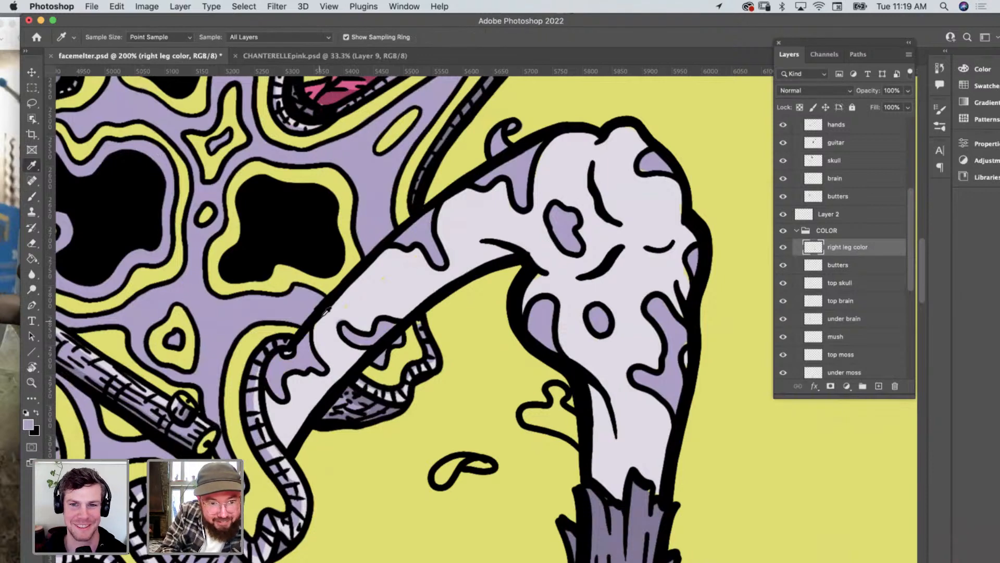
Sample the outline black and, on the right leg layer with a size 10 brush, fill the small gap where the thigh meets the guitar's rim.
{"action": "left_click", "coordinate": [320, 324], "text": "alt"}
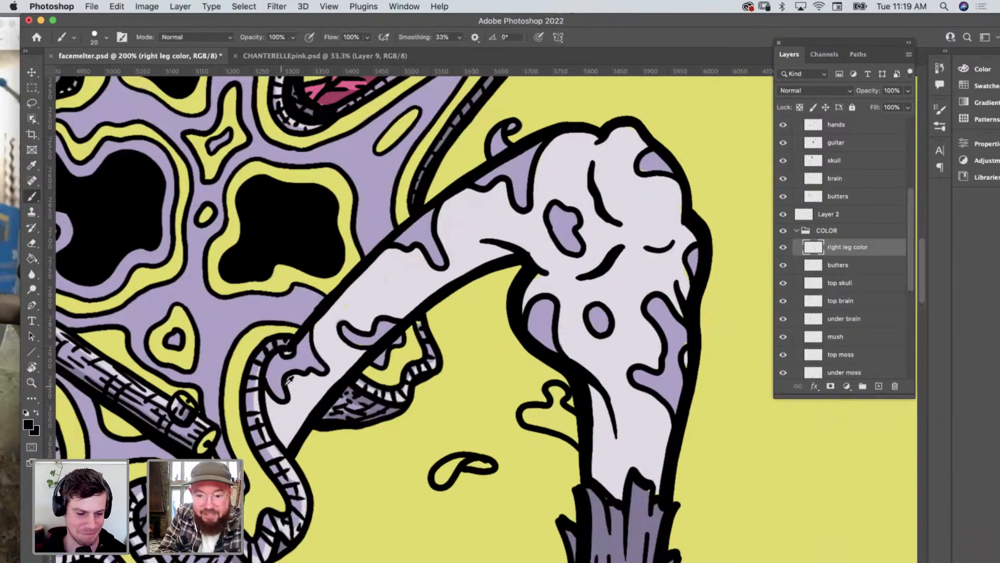
{"action": "key", "text": "bracketleft"}
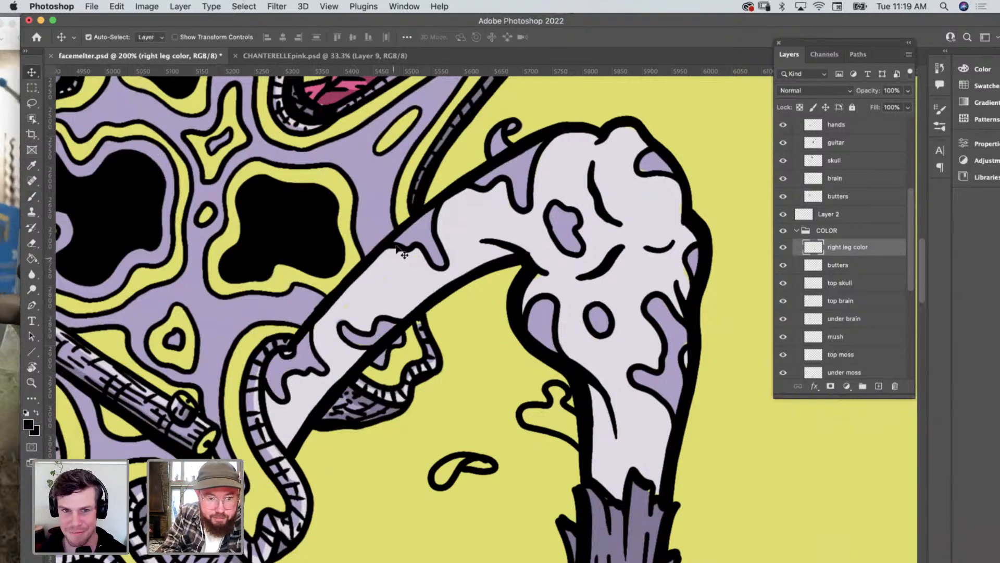
{"action": "left_click", "coordinate": [391, 248], "text": "super"}
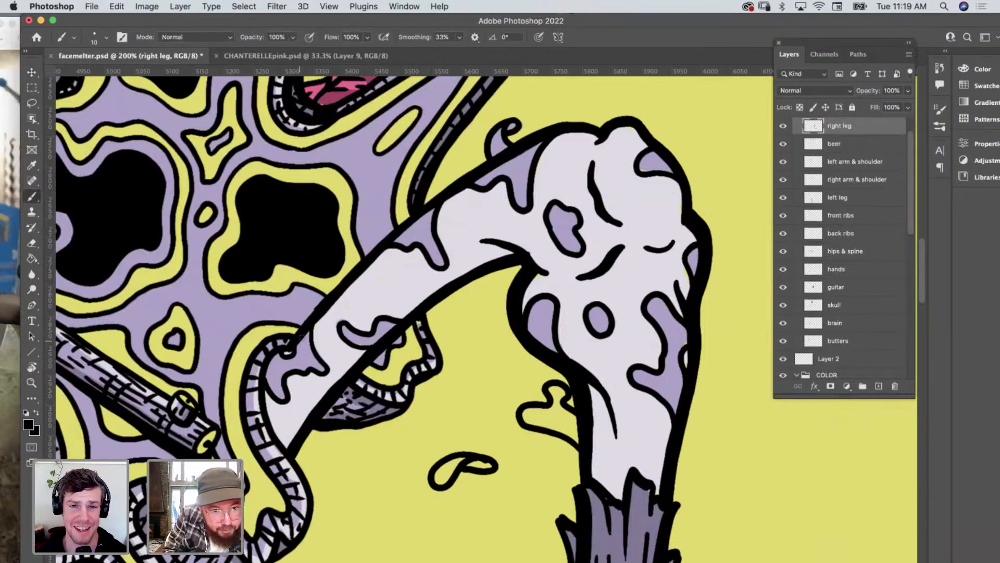
{"action": "left_click_drag", "start_coordinate": [288, 349], "coordinate": [265, 384]}
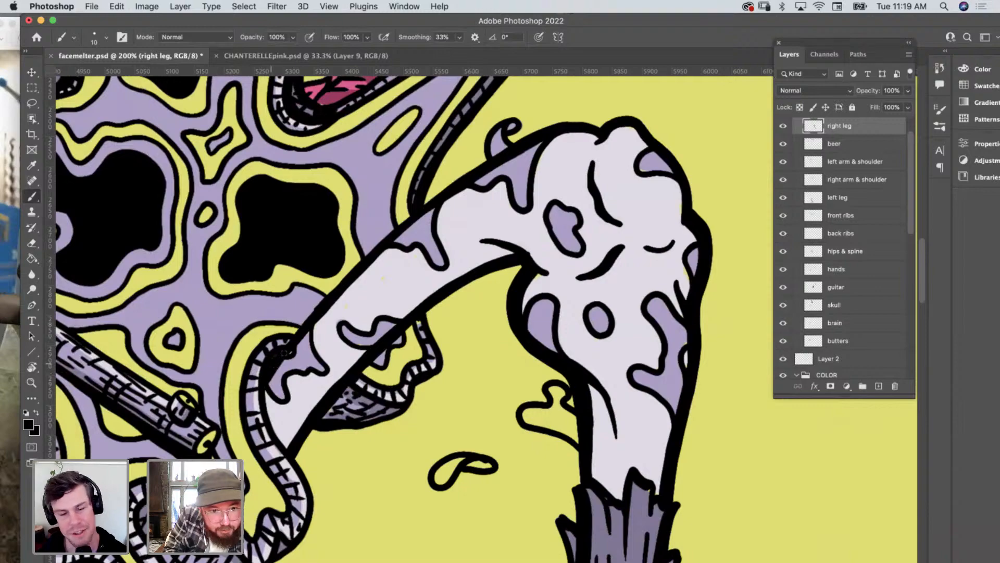
Sample the pale lavender of the right shin bone and make the right leg color layer active for painting.
{"action": "scroll", "coordinate": [383, 313], "scroll_direction": "right", "scroll_amount": 5}
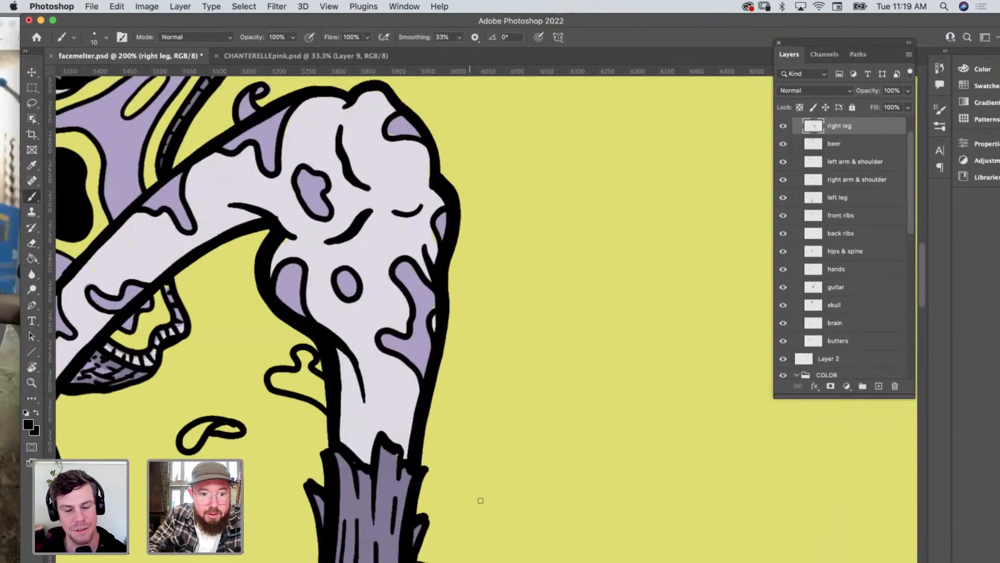
{"action": "key", "text": "i"}
{"action": "scroll", "coordinate": [297, 422], "scroll_direction": "left", "scroll_amount": 4}
{"action": "scroll", "coordinate": [297, 422], "scroll_direction": "down", "scroll_amount": 2}
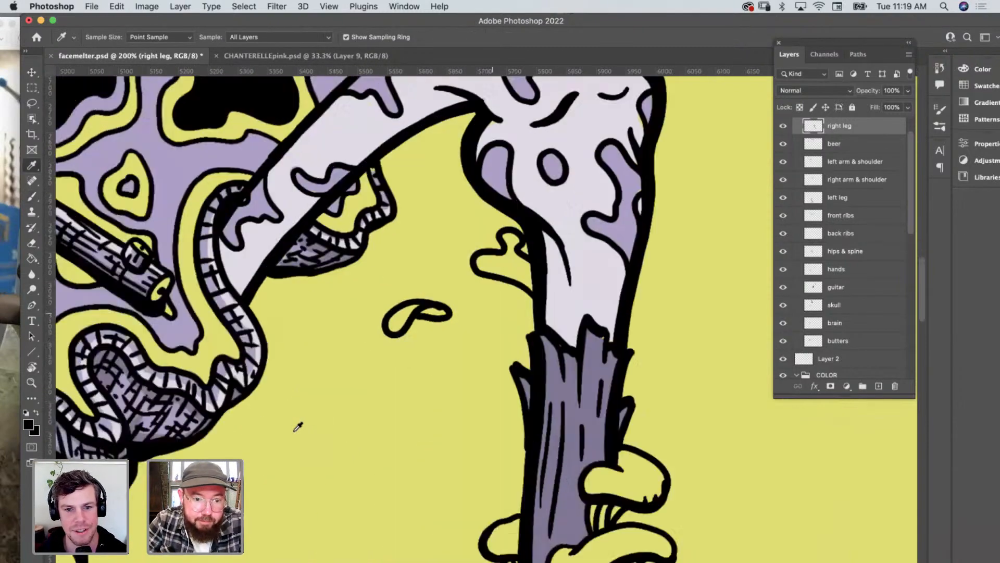
{"action": "scroll", "coordinate": [297, 427], "scroll_direction": "down", "scroll_amount": 5}
{"action": "scroll", "coordinate": [297, 426], "scroll_direction": "right", "scroll_amount": 2}
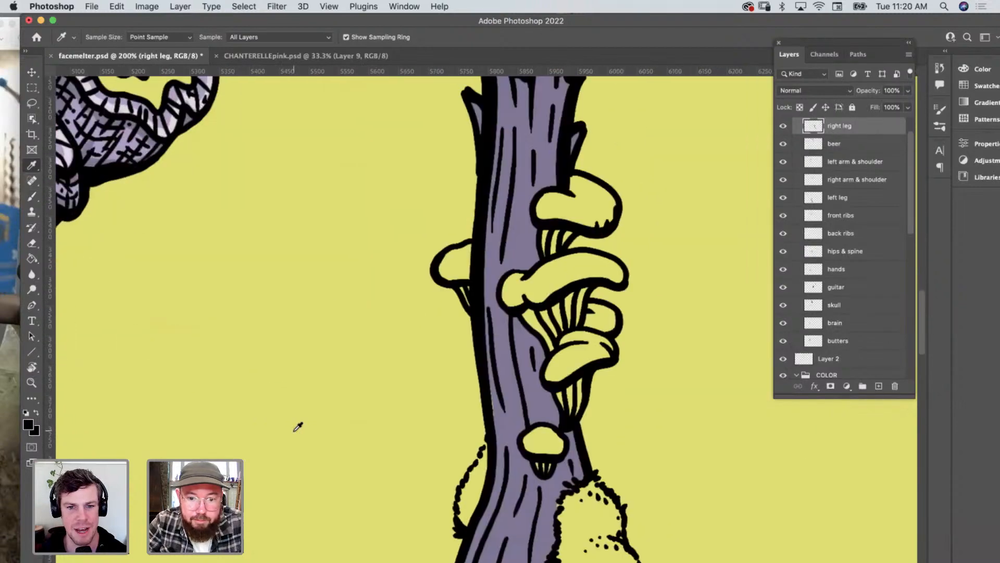
{"action": "scroll", "coordinate": [497, 261], "scroll_direction": "up", "scroll_amount": 5}
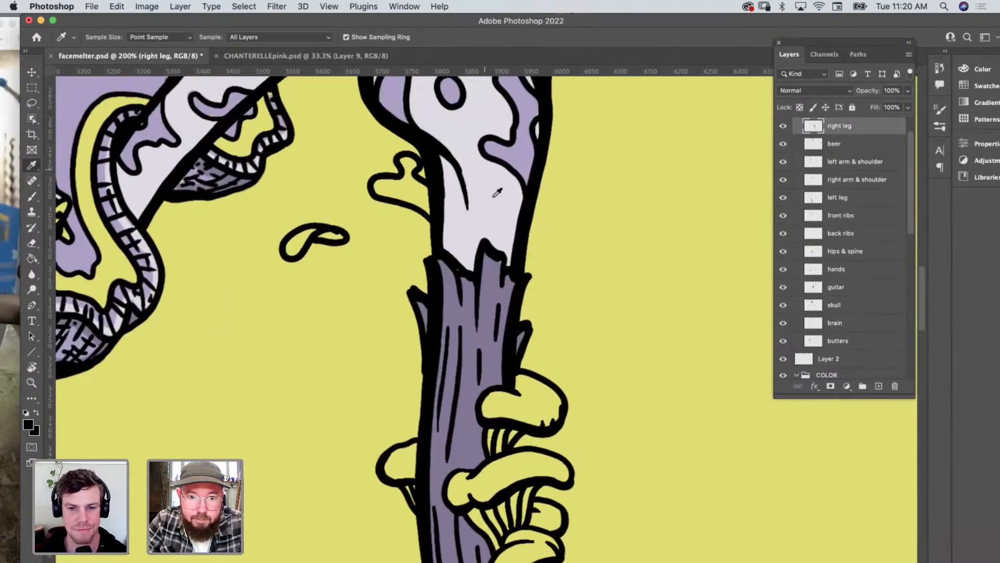
{"action": "left_click", "coordinate": [495, 197]}
{"action": "scroll", "coordinate": [495, 198], "scroll_direction": "left", "scroll_amount": 5}
{"action": "scroll", "coordinate": [495, 197], "scroll_direction": "left", "scroll_amount": 2}
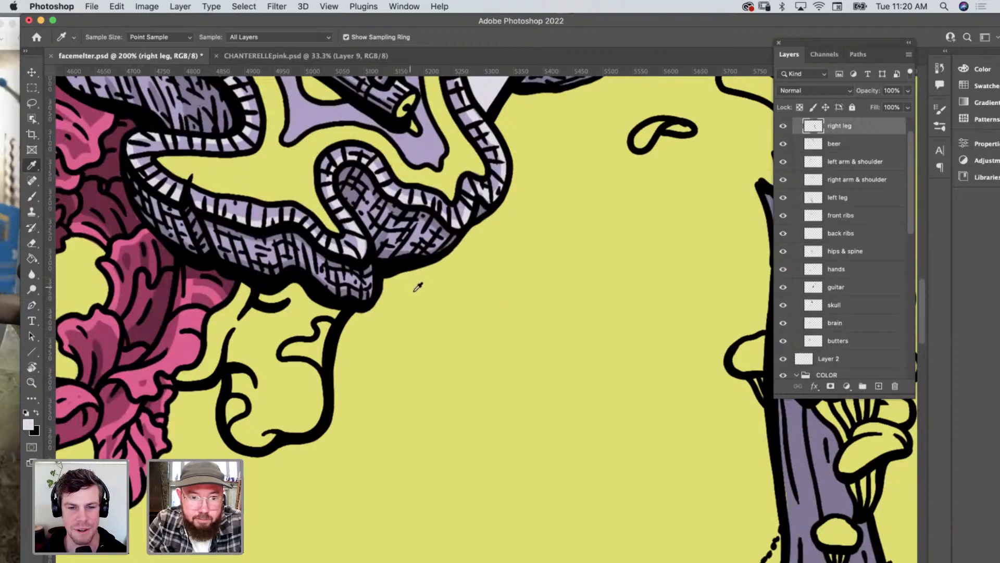
{"action": "key", "text": "b"}
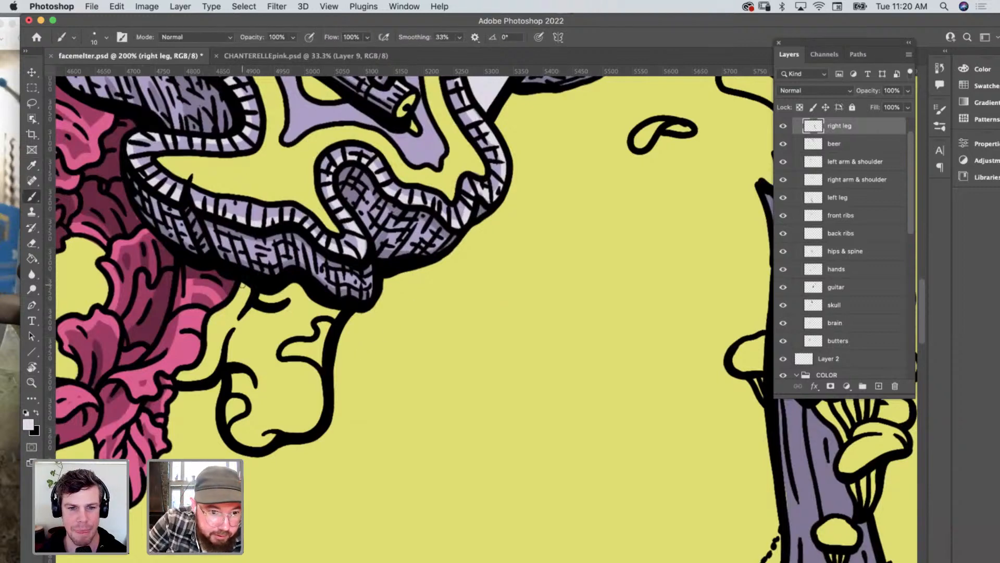
{"action": "key", "text": "v"}
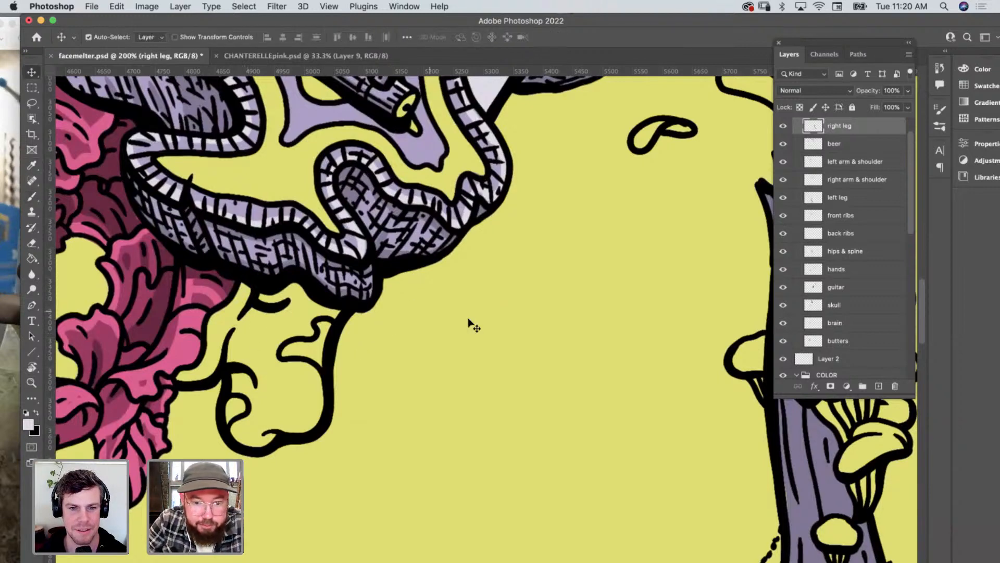
{"action": "key", "text": "F2"}
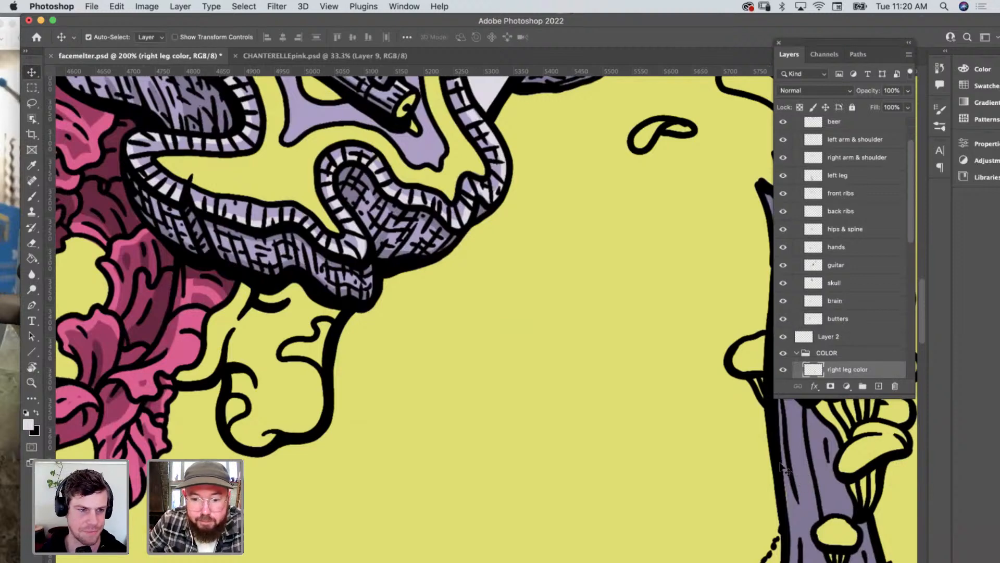
{"action": "key", "text": "b"}
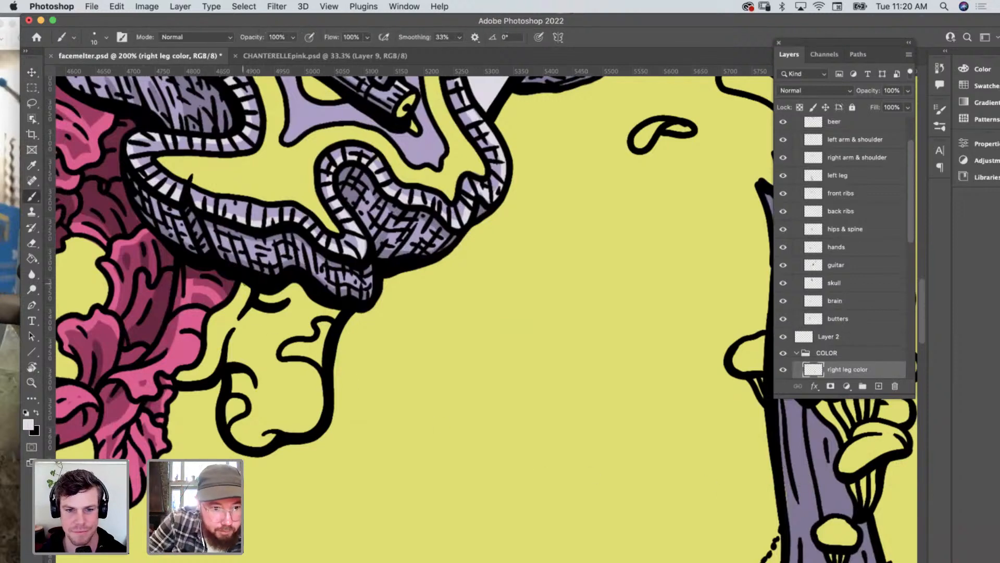
Outline the hip end below the guitar in pale lavender with a size 10 brush and fill its interior using the Paint Bucket.
{"action": "left_click_drag", "start_coordinate": [233, 302], "coordinate": [211, 320]}
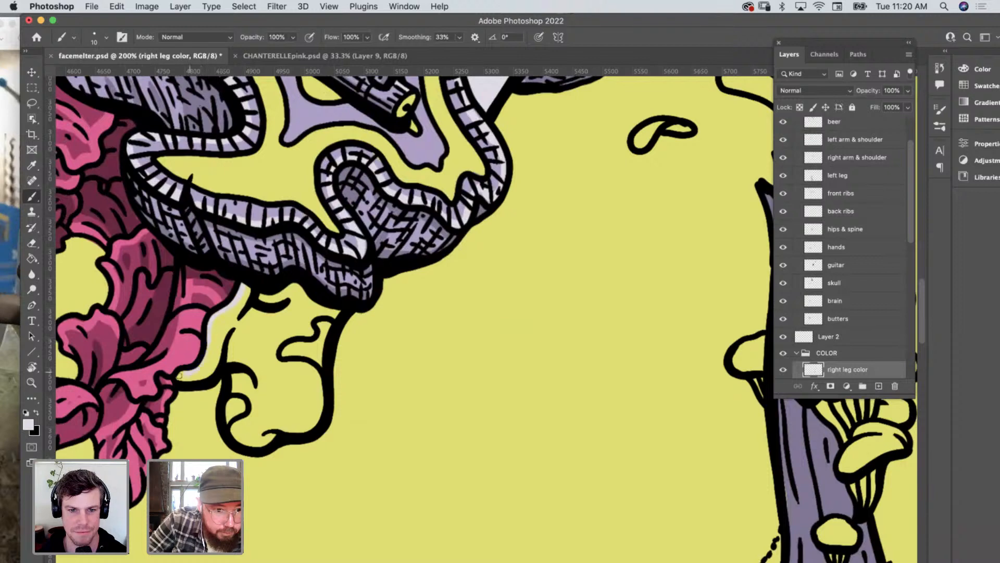
{"action": "left_click_drag", "start_coordinate": [233, 385], "coordinate": [254, 397]}
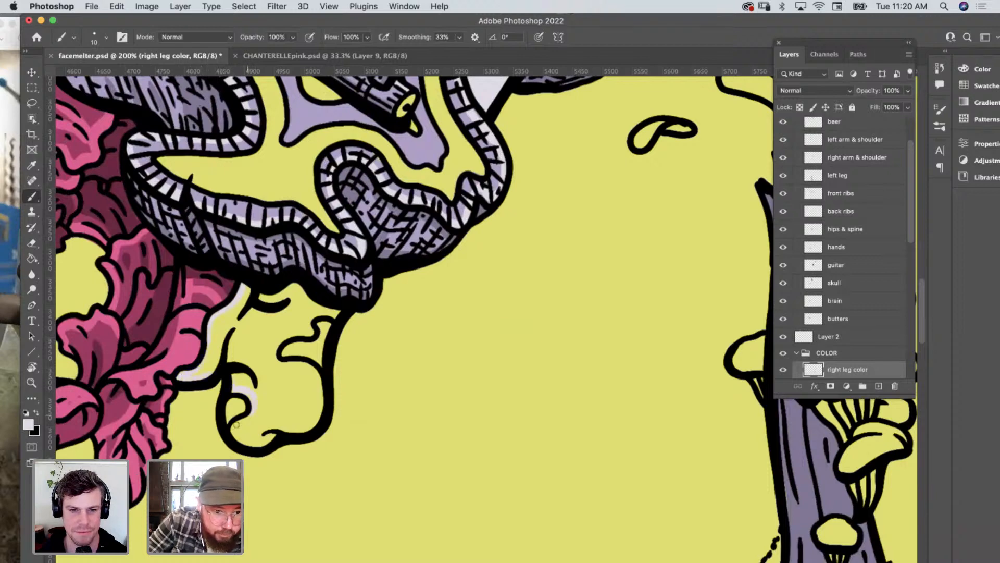
{"action": "mouse_move", "coordinate": [314, 419]}
{"action": "left_mouse_down"}
{"action": "mouse_move", "coordinate": [313, 373]}
{"action": "mouse_move", "coordinate": [272, 351]}
{"action": "mouse_move", "coordinate": [335, 313]}
{"action": "mouse_move", "coordinate": [293, 285]}
{"action": "left_mouse_up"}
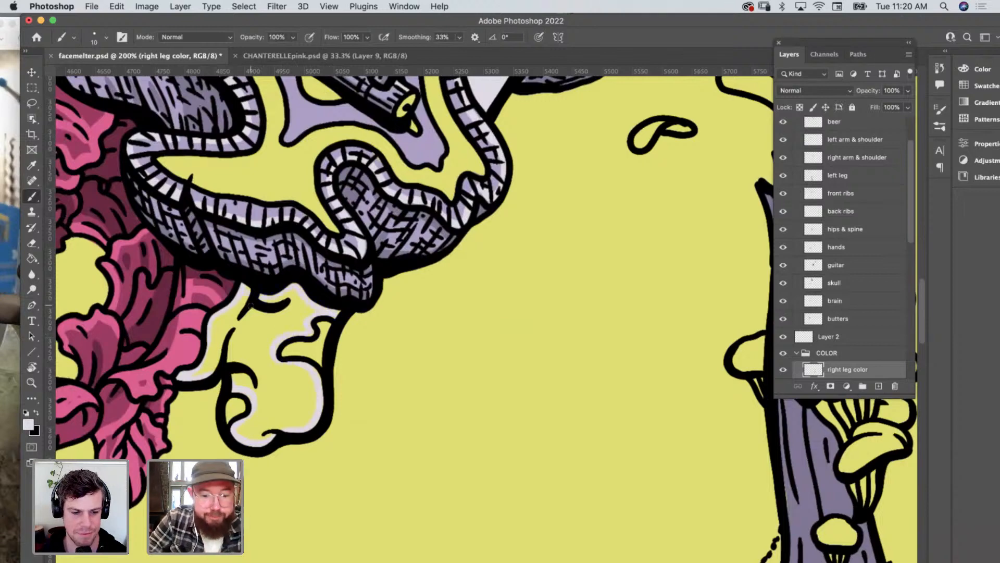
{"action": "key", "text": "g"}
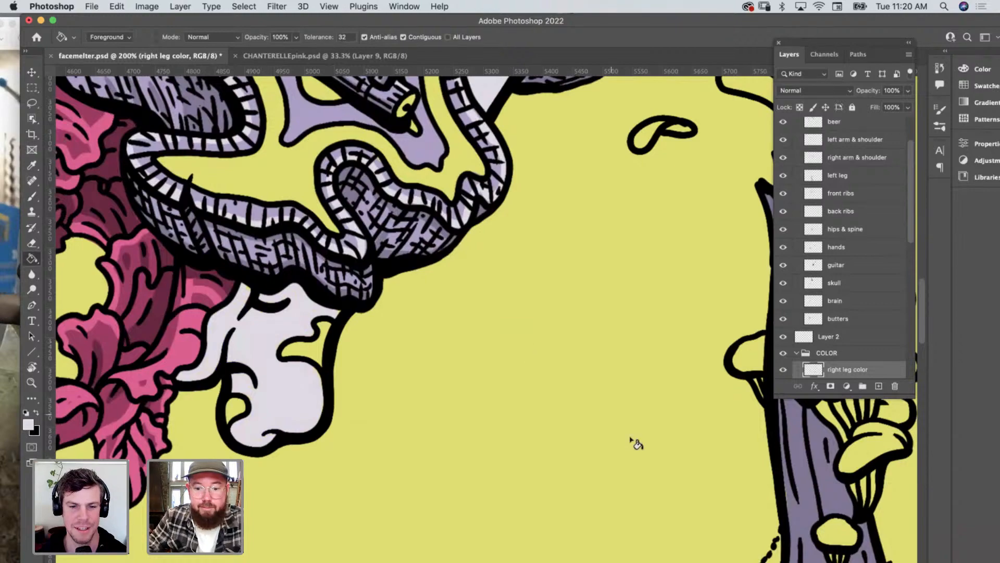
Sample the darker lavender of the knee's drips and paint the two irregular spots at the hip end's edges with it.
{"action": "key", "text": "i"}
{"action": "scroll", "coordinate": [640, 407], "scroll_direction": "right", "scroll_amount": 5}
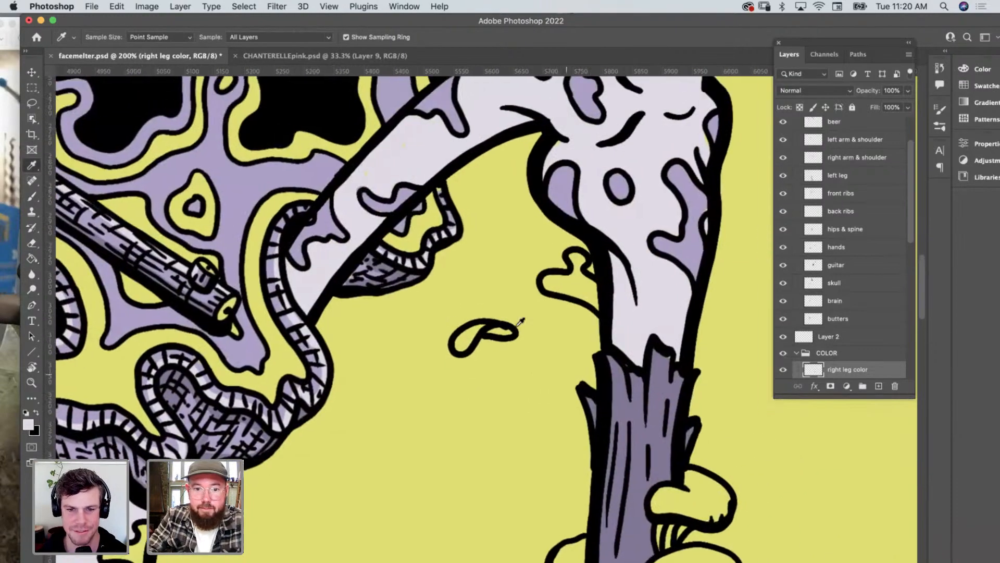
{"action": "left_click", "coordinate": [560, 207]}
{"action": "scroll", "coordinate": [564, 204], "scroll_direction": "left", "scroll_amount": 5}
{"action": "scroll", "coordinate": [309, 438], "scroll_direction": "down", "scroll_amount": 2}
{"action": "scroll", "coordinate": [308, 438], "scroll_direction": "left", "scroll_amount": 2}
{"action": "key", "text": "b"}
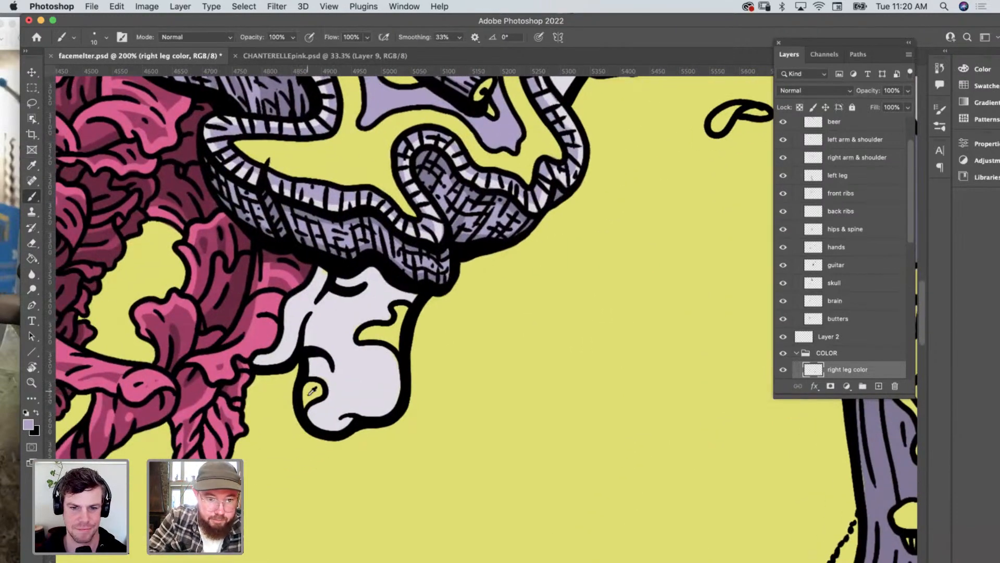
{"action": "mouse_move", "coordinate": [308, 392]}
{"action": "left_mouse_down"}
{"action": "mouse_move", "coordinate": [323, 379]}
{"action": "mouse_move", "coordinate": [311, 381]}
{"action": "left_mouse_up"}
{"action": "mouse_move", "coordinate": [405, 342]}
{"action": "left_mouse_down"}
{"action": "mouse_move", "coordinate": [368, 333]}
{"action": "mouse_move", "coordinate": [409, 305]}
{"action": "mouse_move", "coordinate": [398, 334]}
{"action": "mouse_move", "coordinate": [370, 333]}
{"action": "mouse_move", "coordinate": [395, 334]}
{"action": "mouse_move", "coordinate": [405, 304]}
{"action": "mouse_move", "coordinate": [383, 326]}
{"action": "left_mouse_up"}
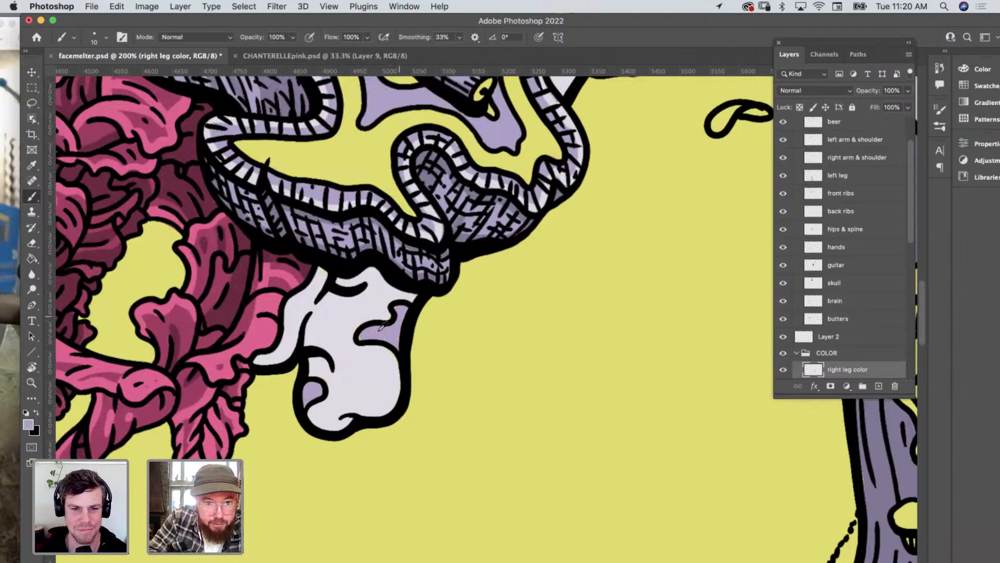
Examine the whole illustration, checking the newly coloured right leg against the skull, ribs, guitar and left leg.
{"action": "key", "text": "z"}
{"action": "left_click", "coordinate": [443, 373], "text": "alt"}
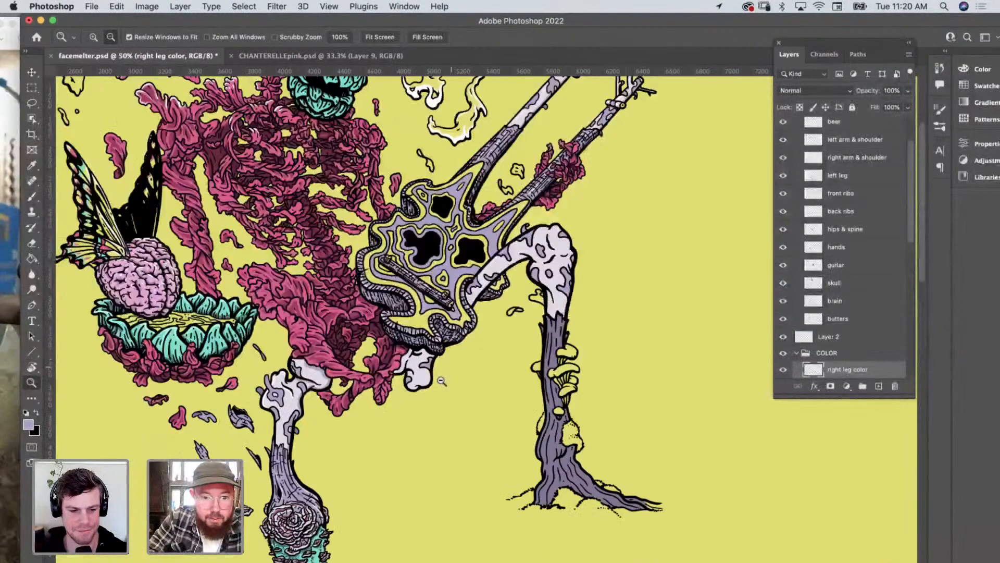
{"action": "scroll", "coordinate": [443, 373], "scroll_direction": "down", "scroll_amount": 5}
{"action": "scroll", "coordinate": [443, 373], "scroll_direction": "right", "scroll_amount": 3}
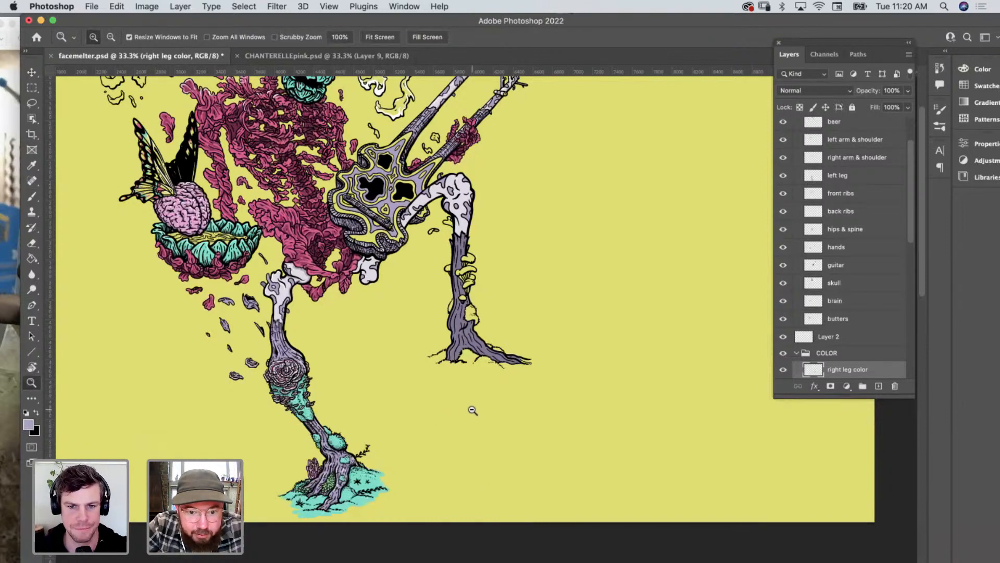
{"action": "left_click", "coordinate": [376, 341], "text": "alt"}
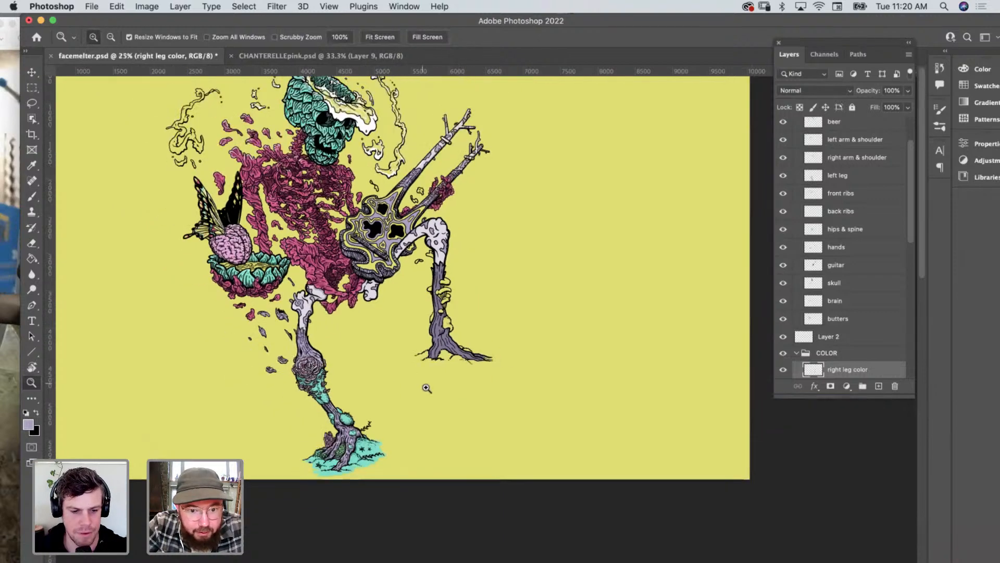
{"action": "scroll", "coordinate": [428, 389], "scroll_direction": "up", "scroll_amount": 3}
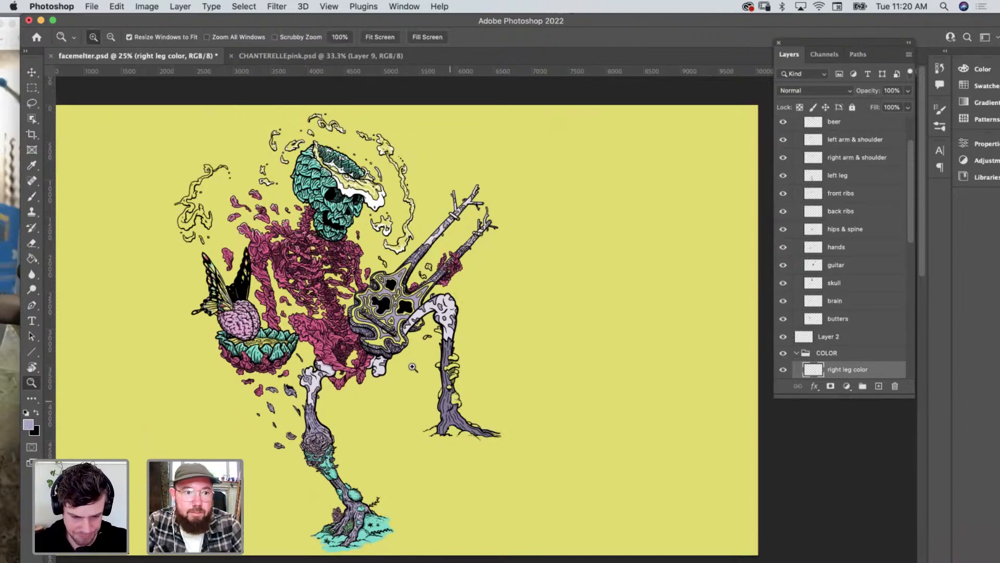
{"action": "left_click_drag", "start_coordinate": [221, 21], "coordinate": [201, 21]}
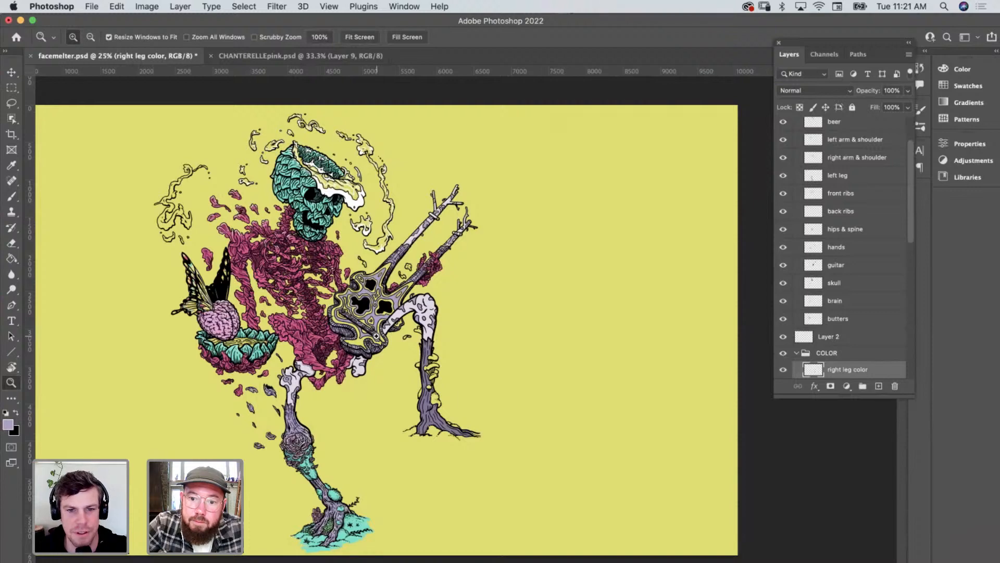
{"action": "left_click", "coordinate": [353, 332]}
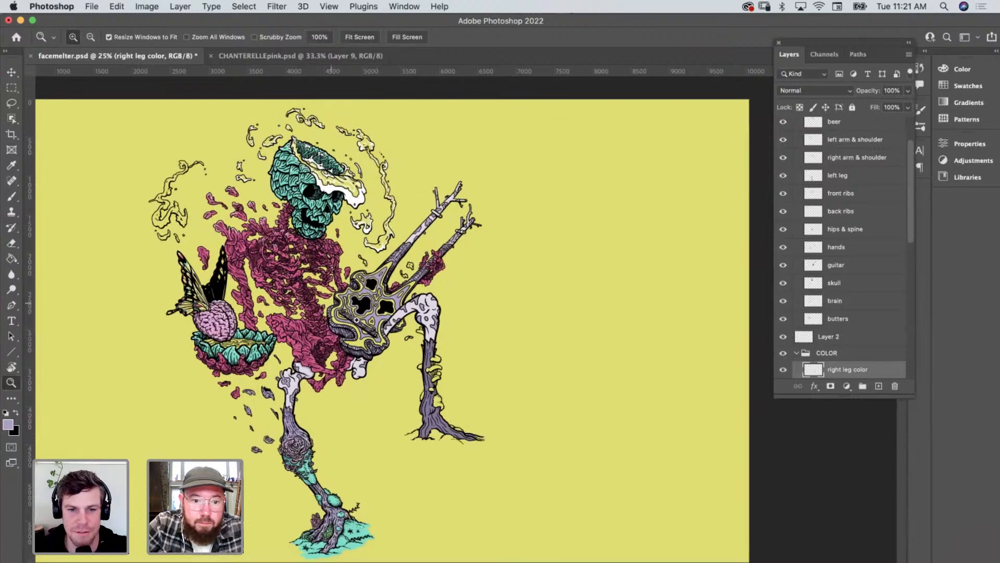
{"action": "scroll", "coordinate": [362, 326], "scroll_direction": "up", "scroll_amount": 3}
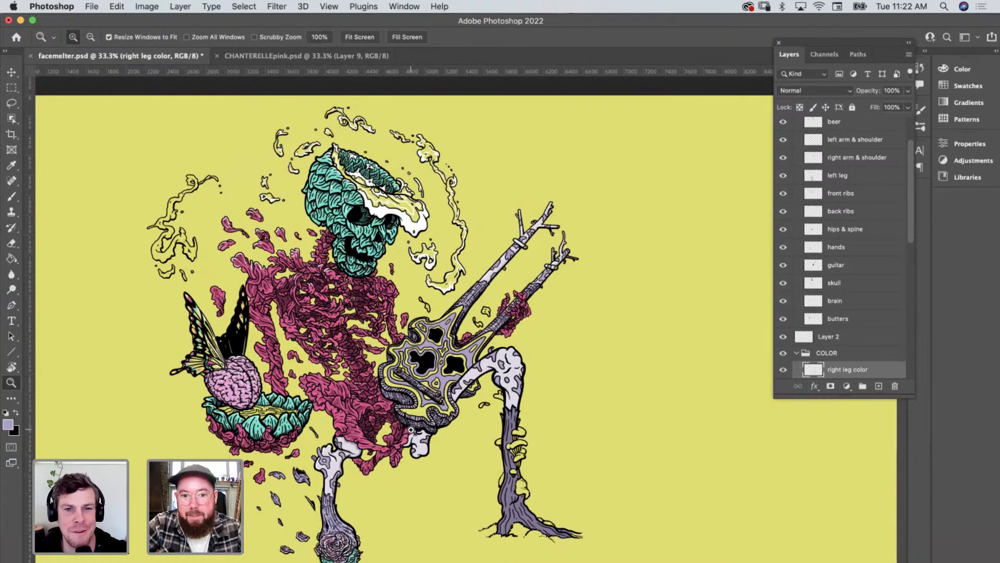
{"action": "left_click", "coordinate": [382, 364]}
{"action": "left_click", "coordinate": [394, 389]}
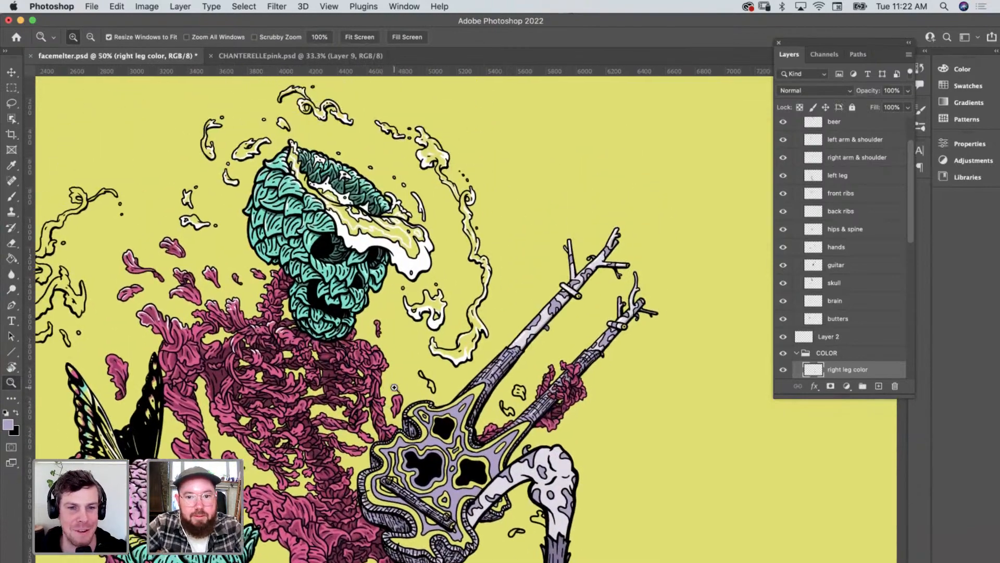
{"action": "scroll", "coordinate": [399, 398], "scroll_direction": "left", "scroll_amount": 2}
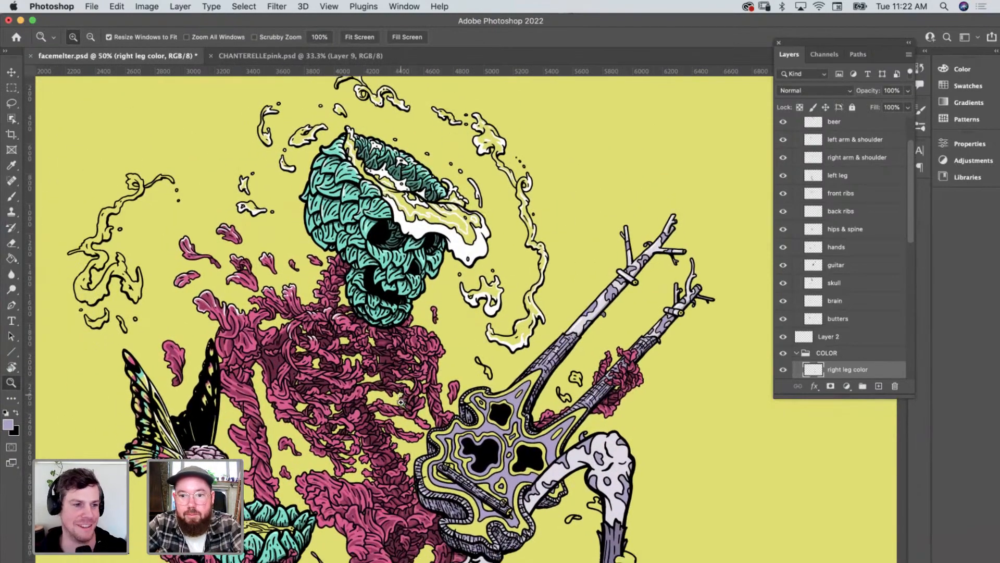
{"action": "scroll", "coordinate": [401, 403], "scroll_direction": "down", "scroll_amount": 1}
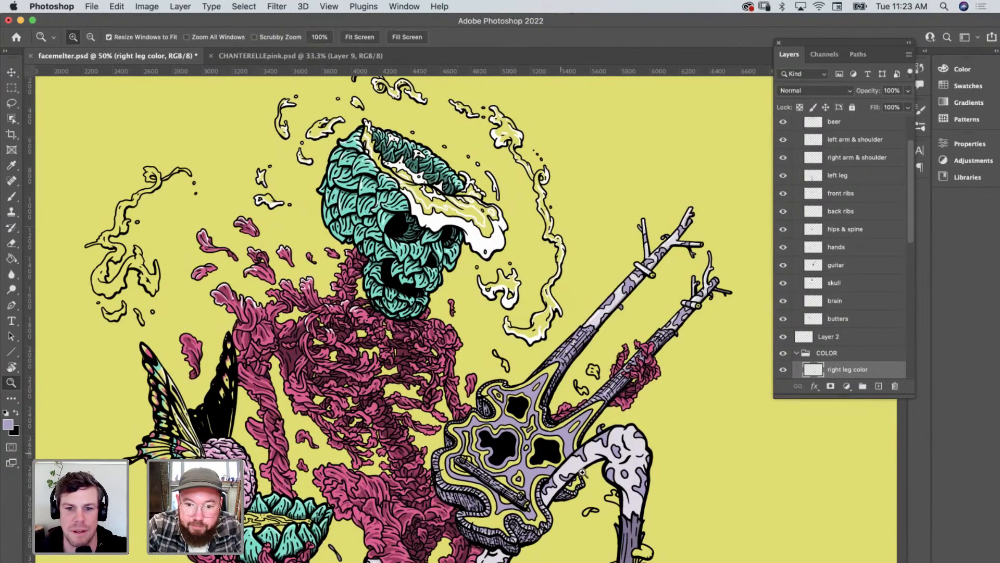
{"action": "scroll", "coordinate": [477, 492], "scroll_direction": "down", "scroll_amount": 5}
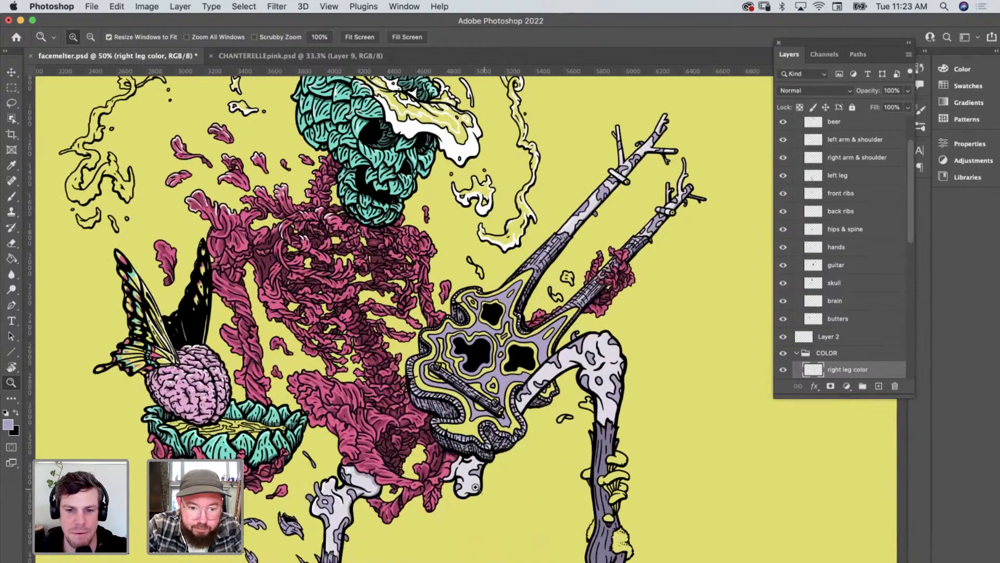
Sample the left leg bone's grey shadow and shade the underside of the right thigh with a size 20 brush.
{"action": "left_click", "coordinate": [349, 521]}
{"action": "left_click", "coordinate": [377, 529]}
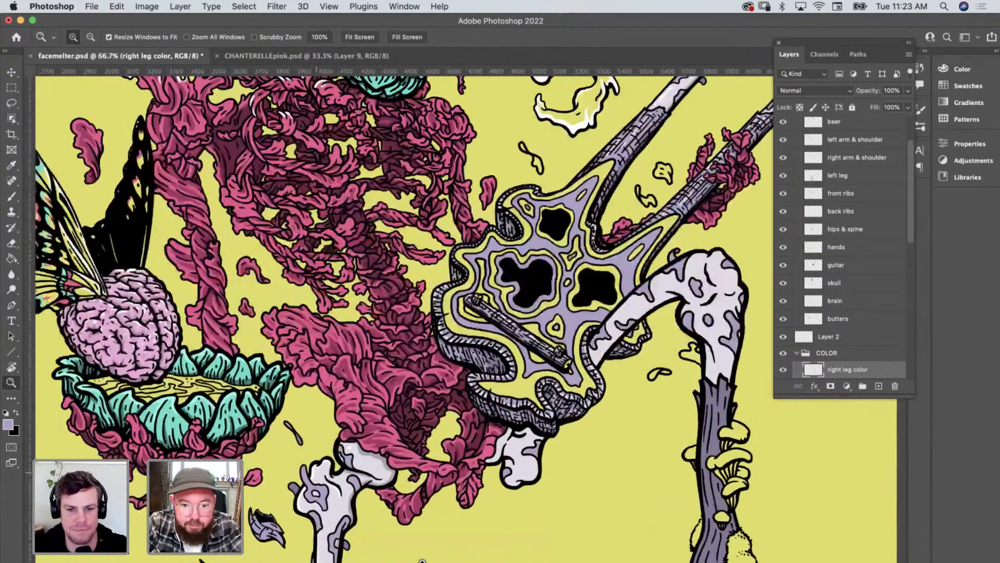
{"action": "key", "text": "i"}
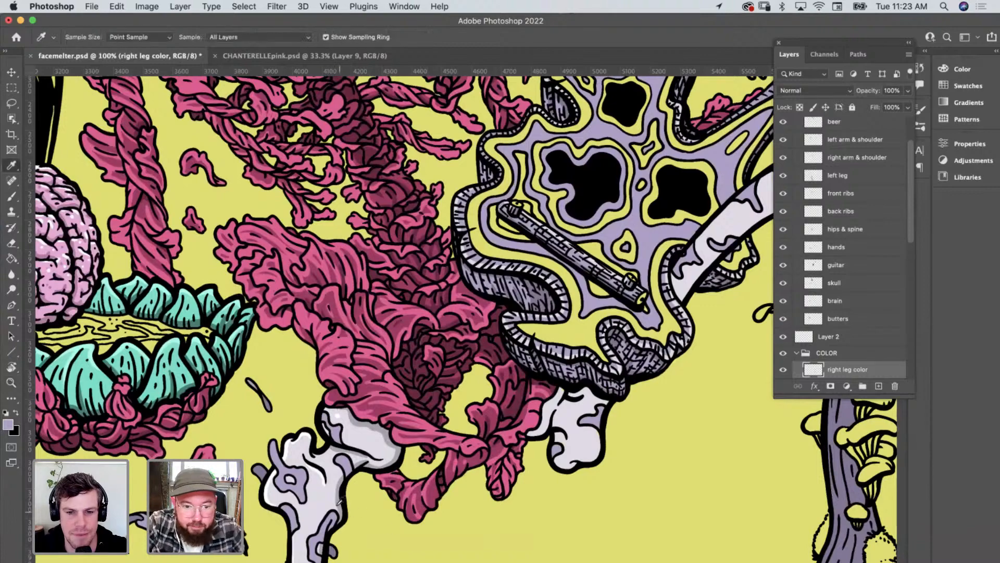
{"action": "scroll", "coordinate": [459, 443], "scroll_direction": "right", "scroll_amount": 10}
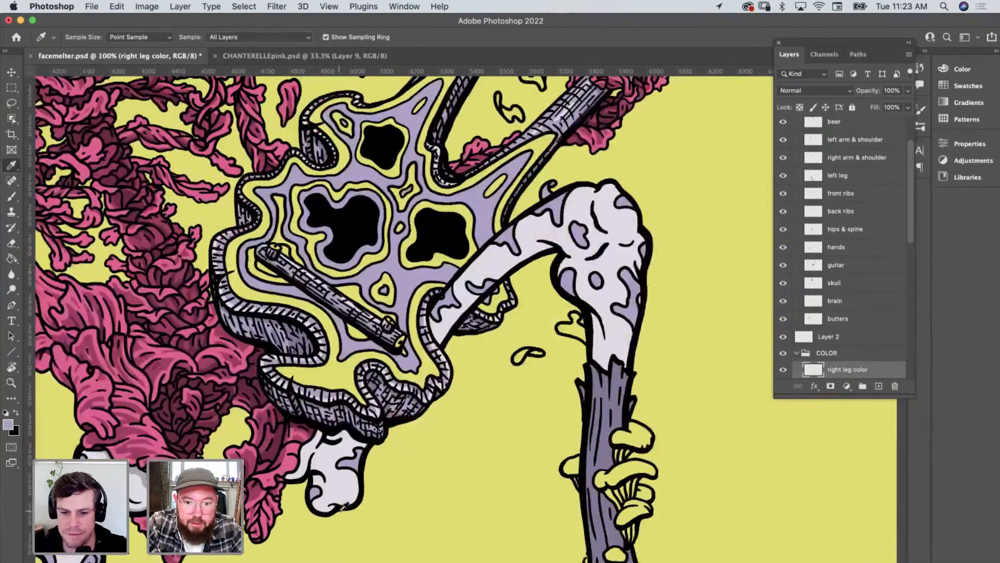
{"action": "key", "text": "b"}
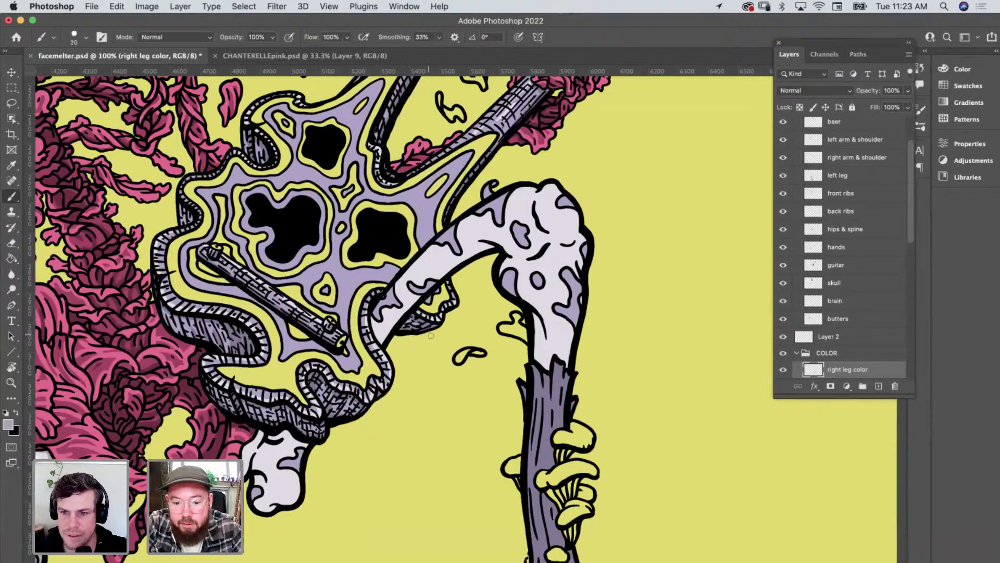
{"action": "mouse_move", "coordinate": [384, 341]}
{"action": "left_mouse_down"}
{"action": "mouse_move", "coordinate": [421, 295]}
{"action": "mouse_move", "coordinate": [494, 246]}
{"action": "left_mouse_up"}
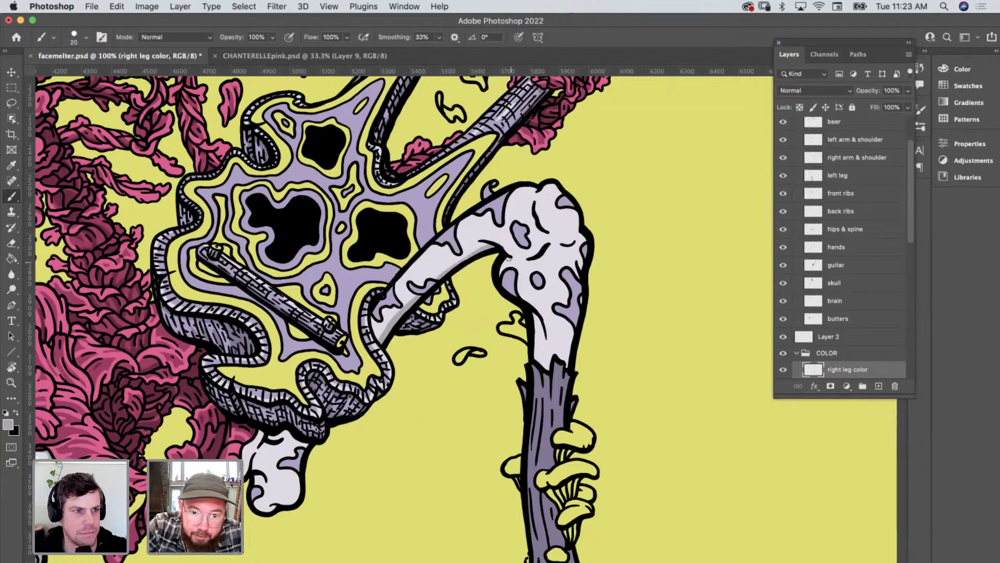
Add the same grey shading to the knee's underside and creases, the shin bone's inner edge and the hip end.
{"action": "left_click", "coordinate": [503, 264]}
{"action": "mouse_move", "coordinate": [525, 298]}
{"action": "left_mouse_down"}
{"action": "mouse_move", "coordinate": [536, 312]}
{"action": "mouse_move", "coordinate": [539, 359]}
{"action": "left_mouse_up"}
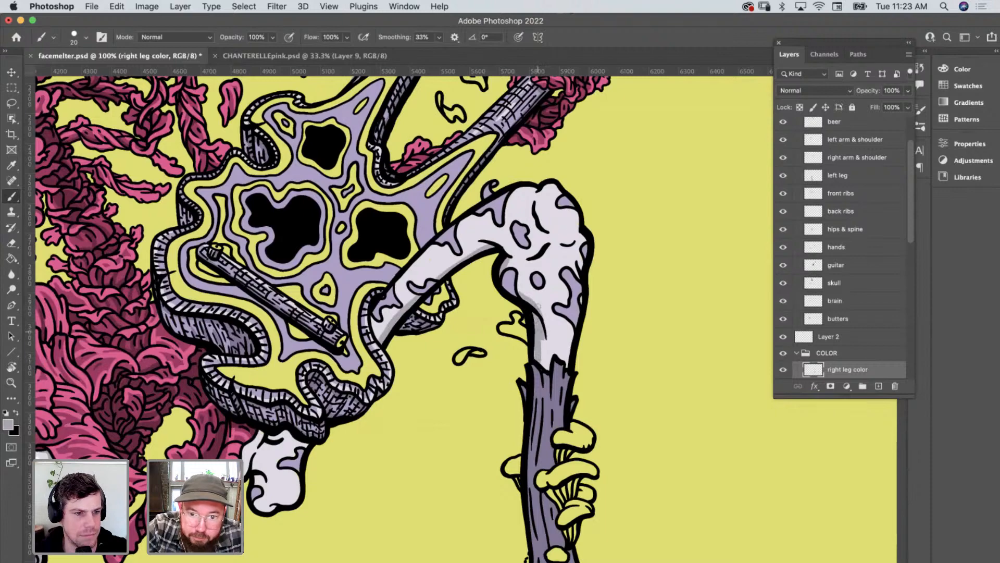
{"action": "mouse_move", "coordinate": [532, 258]}
{"action": "left_mouse_down"}
{"action": "mouse_move", "coordinate": [553, 239]}
{"action": "mouse_move", "coordinate": [537, 214]}
{"action": "left_mouse_up"}
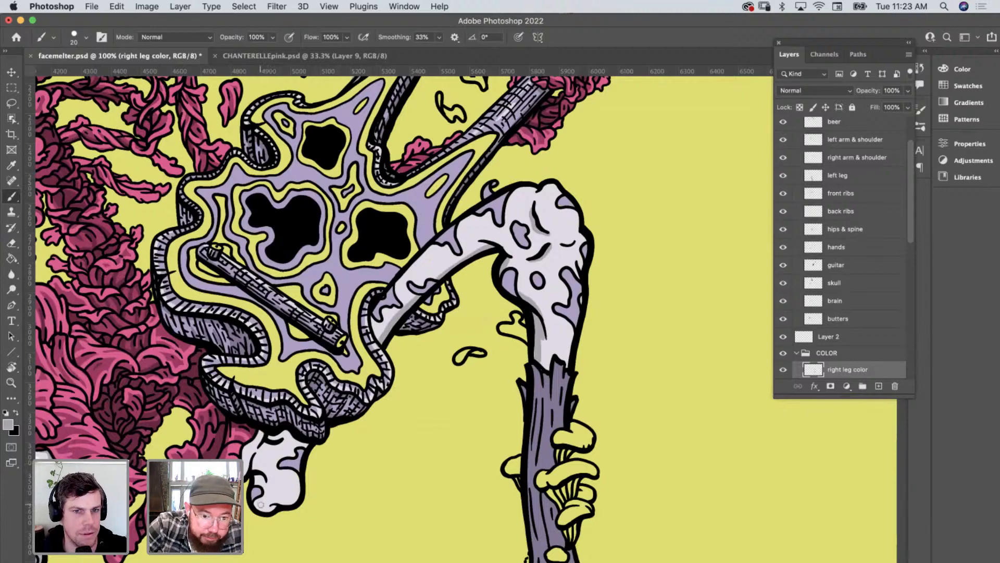
{"action": "mouse_move", "coordinate": [275, 504]}
{"action": "left_mouse_down"}
{"action": "mouse_move", "coordinate": [298, 490]}
{"action": "mouse_move", "coordinate": [297, 475]}
{"action": "mouse_move", "coordinate": [294, 500]}
{"action": "left_mouse_up"}
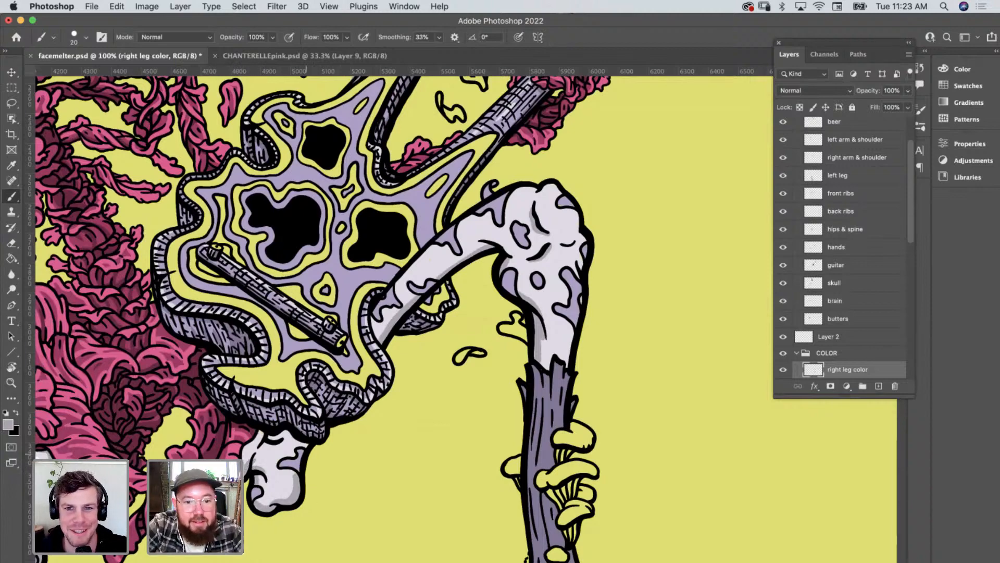
{"action": "mouse_move", "coordinate": [261, 435]}
{"action": "left_mouse_down"}
{"action": "mouse_move", "coordinate": [303, 444]}
{"action": "mouse_move", "coordinate": [275, 437]}
{"action": "left_mouse_up"}
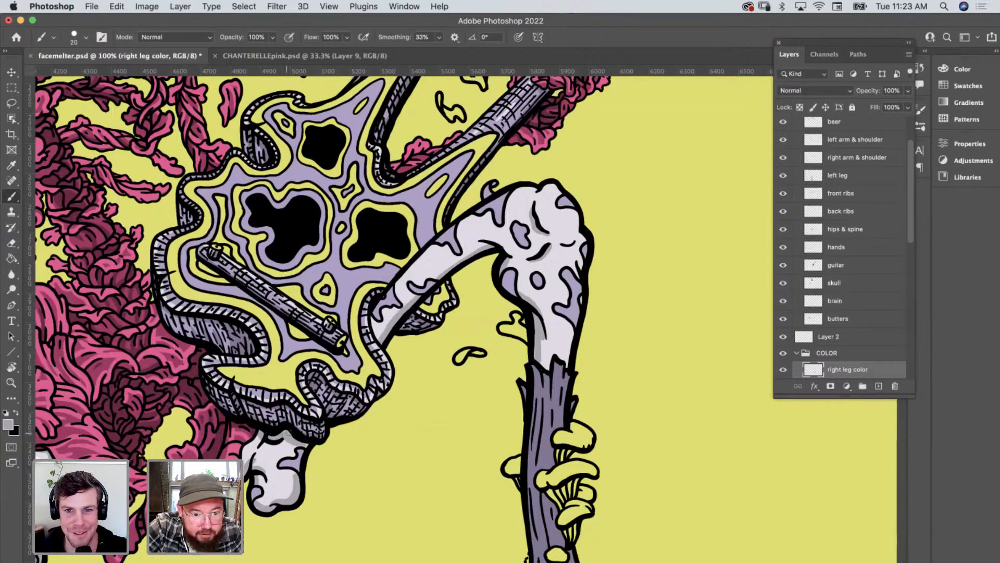
Examine the shaded right leg at reduced magnification alongside the rest of the figure.
{"action": "key", "text": "z"}
{"action": "left_click", "coordinate": [396, 469], "text": "alt"}
{"action": "left_click", "coordinate": [396, 469], "text": "alt"}
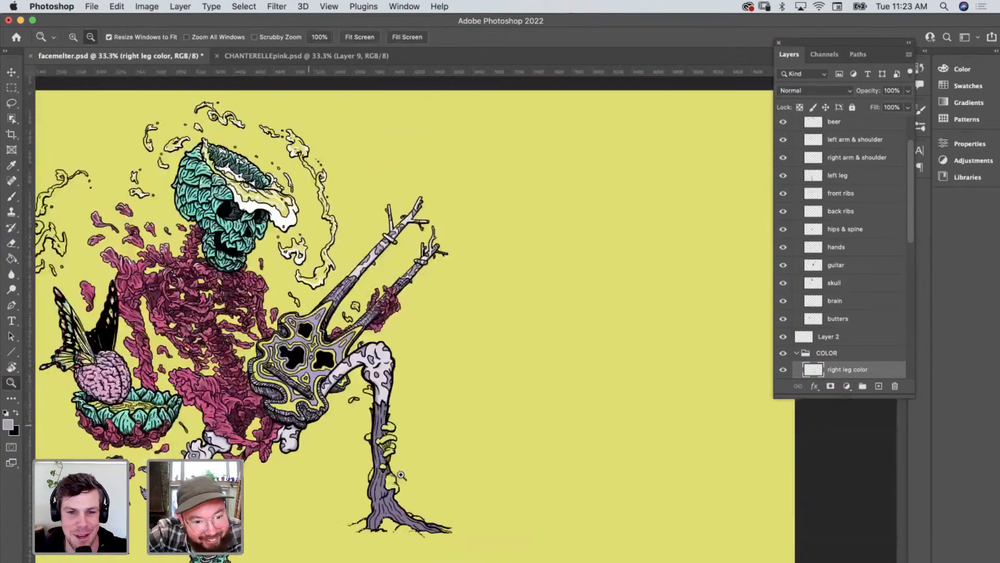
{"action": "left_click", "coordinate": [396, 469], "text": "alt"}
{"action": "left_click", "coordinate": [348, 294]}
{"action": "left_click", "coordinate": [349, 294]}
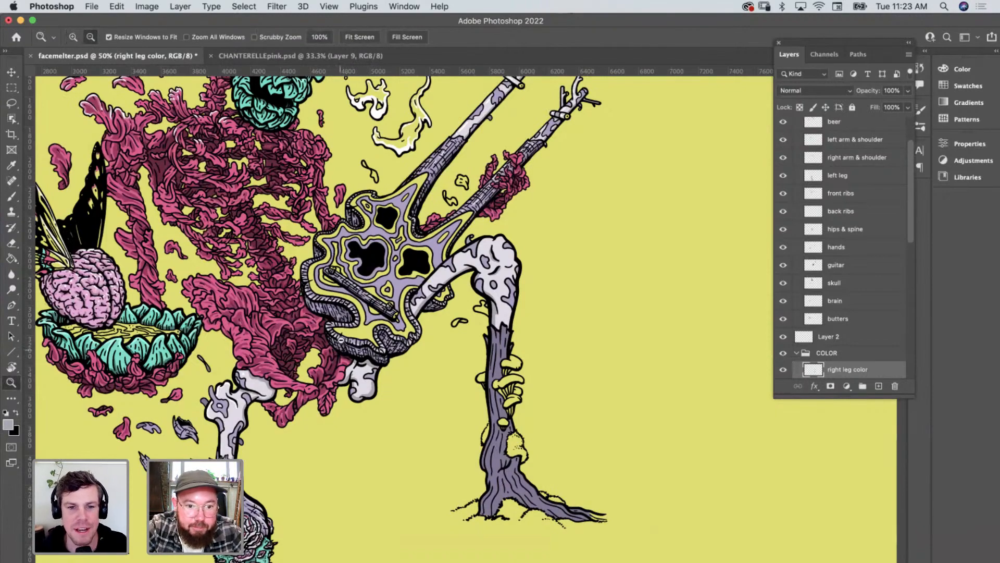
{"action": "left_click", "coordinate": [355, 351], "text": "alt"}
{"action": "left_click", "coordinate": [366, 361], "text": "alt"}
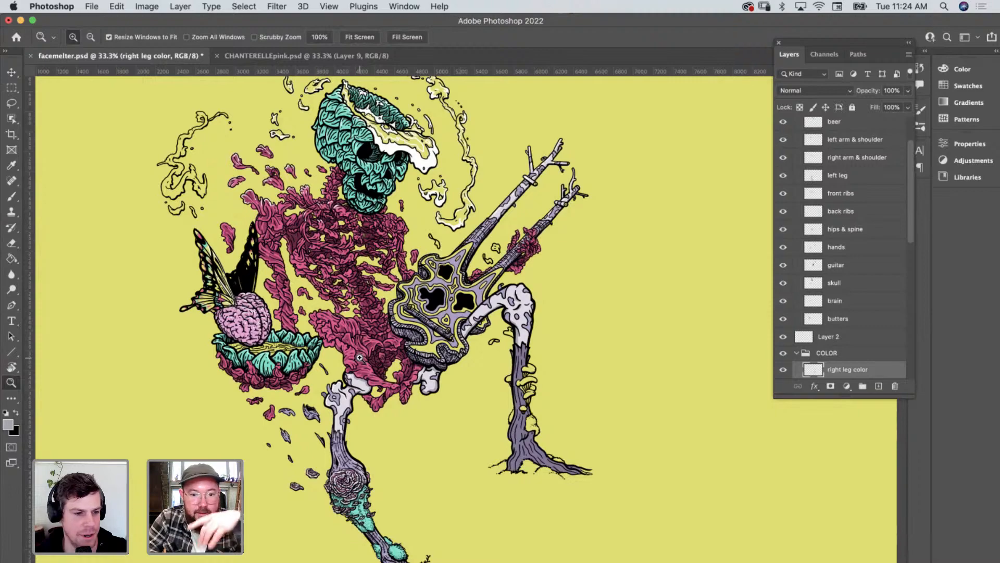
{"action": "scroll", "coordinate": [360, 357], "scroll_direction": "down", "scroll_amount": 2}
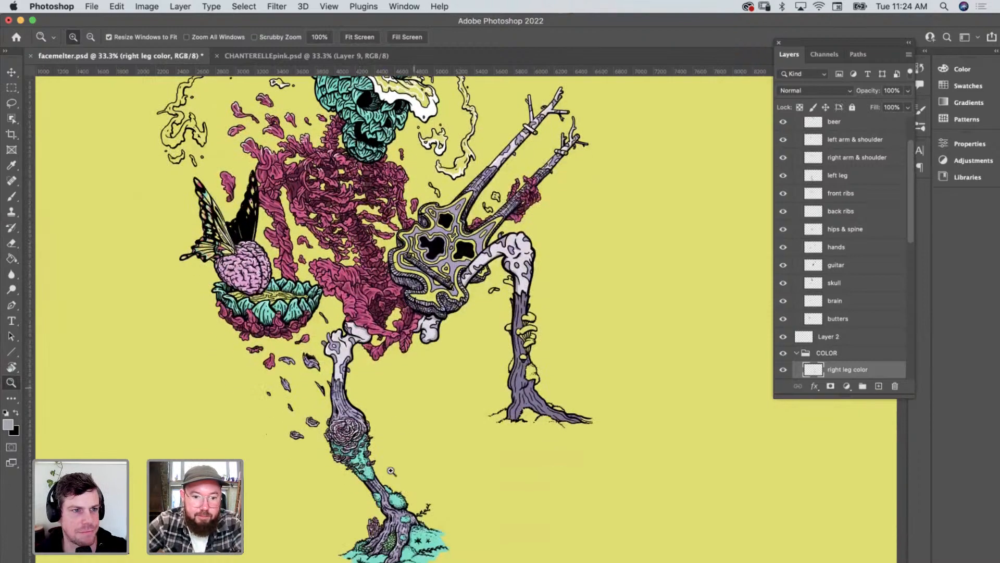
Examine the left leg's colouring, including its bone, bark, rosette growth and teal moss, beside the uncoloured right-leg mushrooms.
{"action": "left_click", "coordinate": [397, 497]}
{"action": "left_click", "coordinate": [302, 362]}
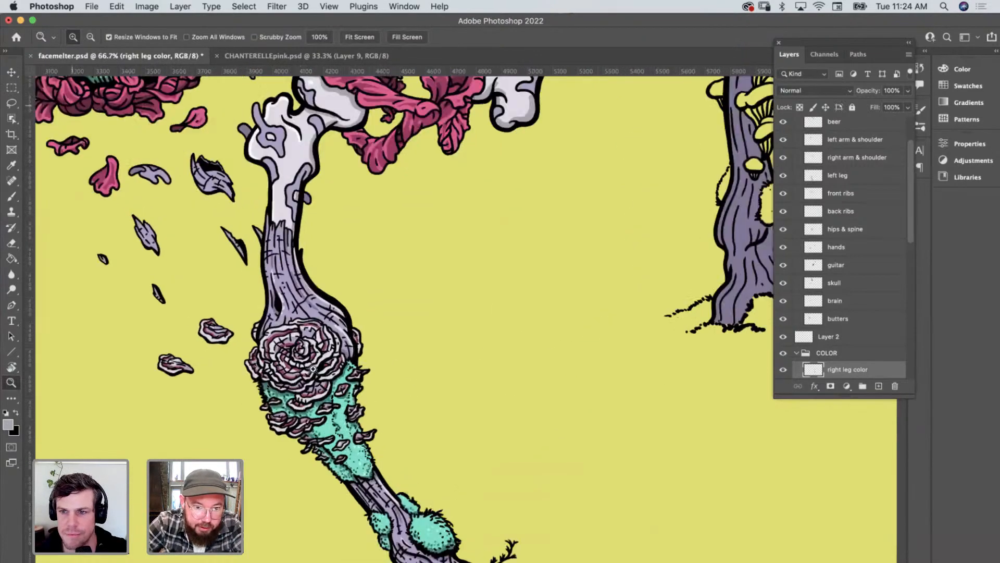
{"action": "left_click", "coordinate": [314, 369]}
{"action": "left_click", "coordinate": [348, 405], "text": "alt"}
{"action": "left_click", "coordinate": [348, 405], "text": "alt"}
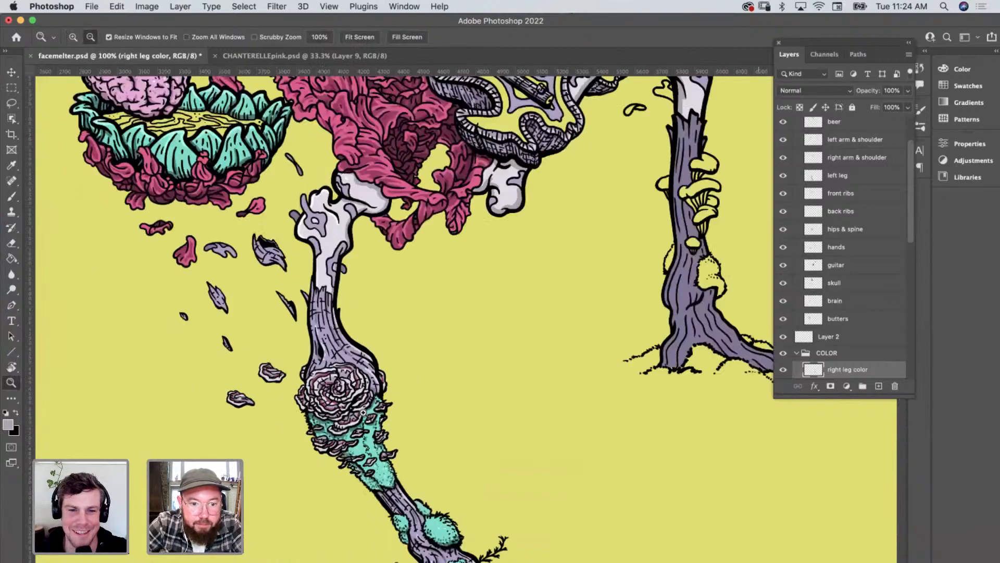
{"action": "scroll", "coordinate": [369, 417], "scroll_direction": "up", "scroll_amount": 1}
{"action": "scroll", "coordinate": [369, 417], "scroll_direction": "down", "scroll_amount": 2}
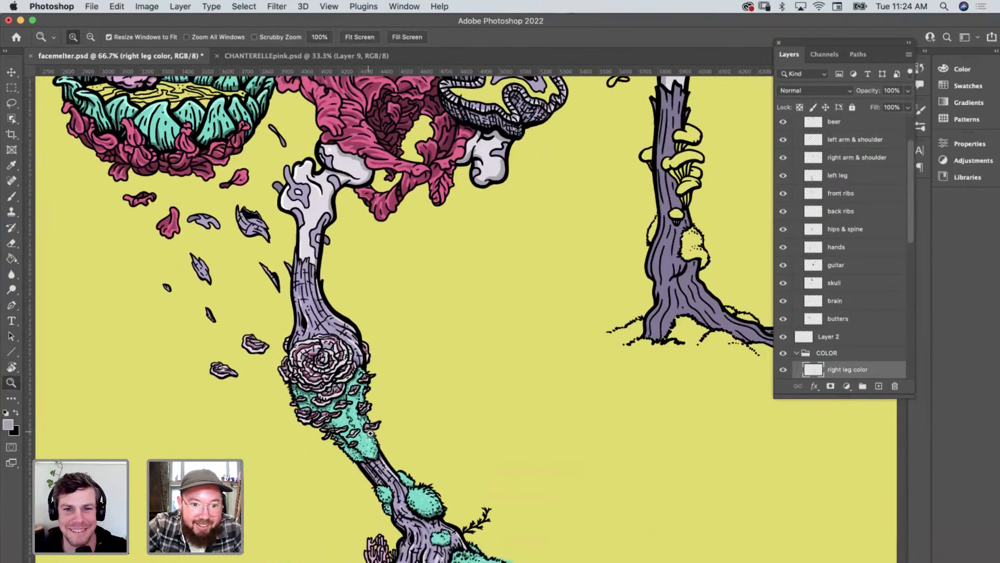
{"action": "scroll", "coordinate": [369, 417], "scroll_direction": "up", "scroll_amount": 3}
{"action": "scroll", "coordinate": [369, 433], "scroll_direction": "up", "scroll_amount": 5}
{"action": "scroll", "coordinate": [369, 433], "scroll_direction": "left", "scroll_amount": 2}
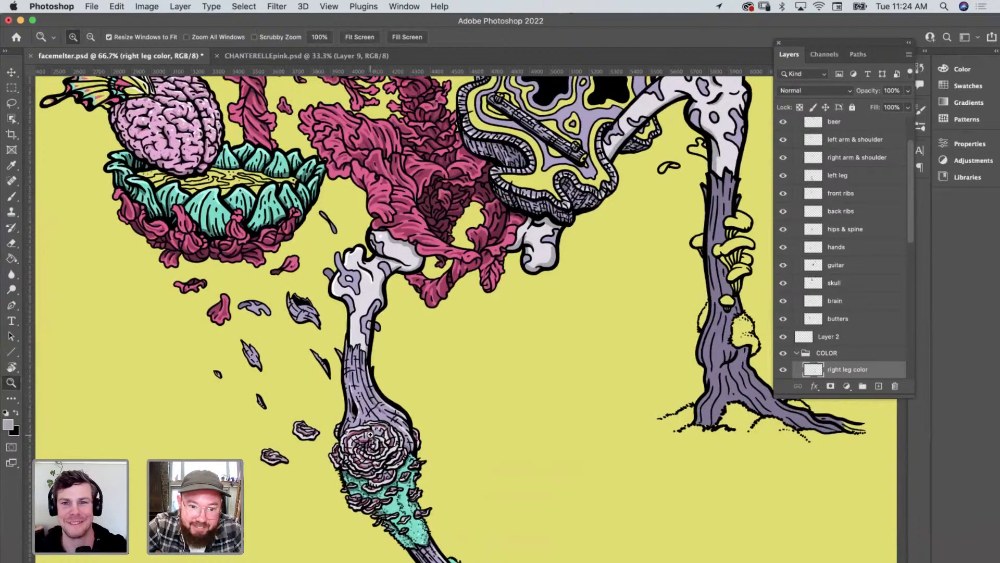
Examine the colouring of the hips, brain bowl, ribs and guitar body beside the shaded right leg.
{"action": "scroll", "coordinate": [369, 432], "scroll_direction": "up", "scroll_amount": 6}
{"action": "scroll", "coordinate": [369, 431], "scroll_direction": "left", "scroll_amount": 2}
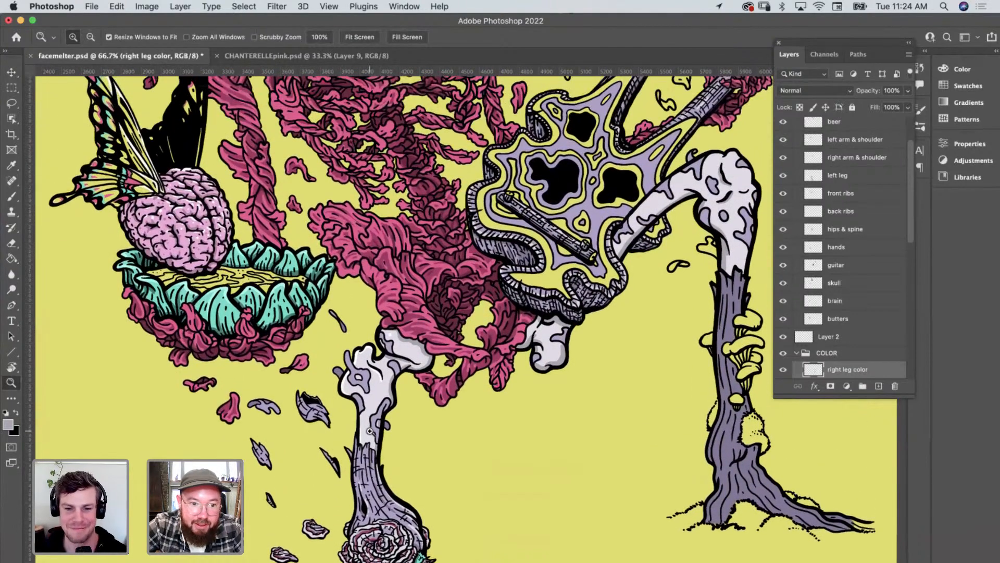
{"action": "scroll", "coordinate": [370, 432], "scroll_direction": "up", "scroll_amount": 4}
{"action": "scroll", "coordinate": [370, 431], "scroll_direction": "left", "scroll_amount": 1}
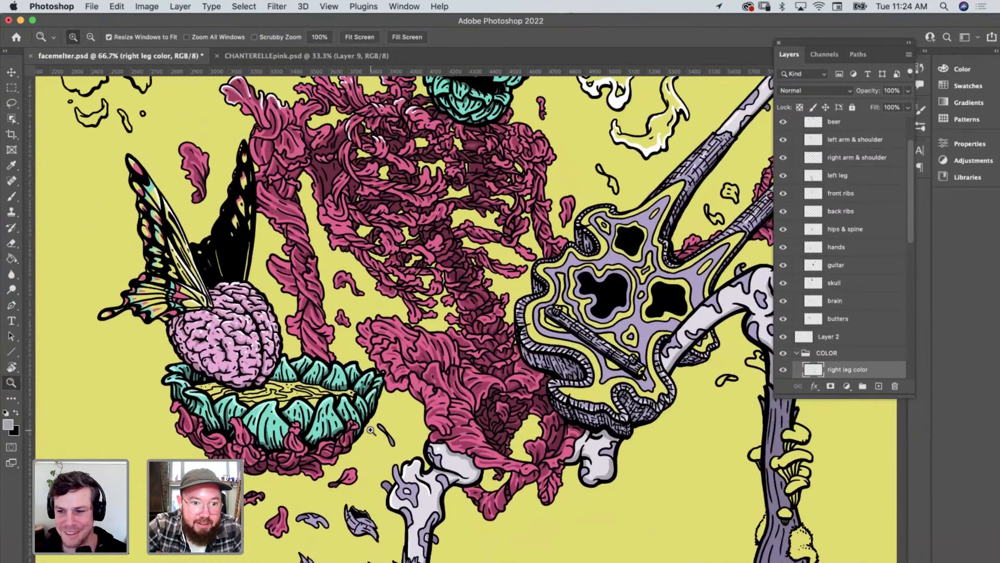
{"action": "scroll", "coordinate": [372, 430], "scroll_direction": "right", "scroll_amount": 9}
{"action": "scroll", "coordinate": [372, 429], "scroll_direction": "up", "scroll_amount": 2}
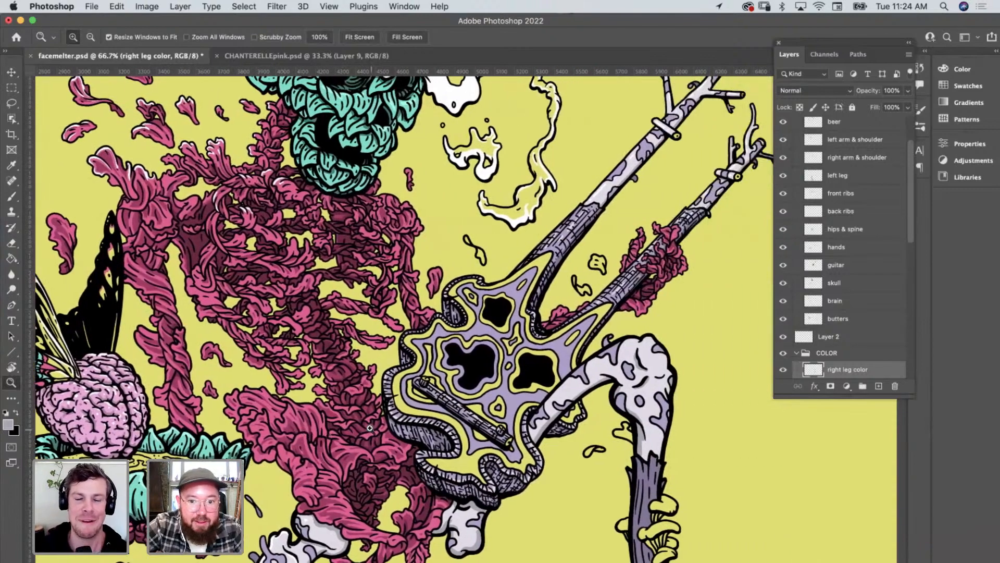
{"action": "scroll", "coordinate": [371, 430], "scroll_direction": "right", "scroll_amount": 2}
{"action": "scroll", "coordinate": [371, 429], "scroll_direction": "up", "scroll_amount": 2}
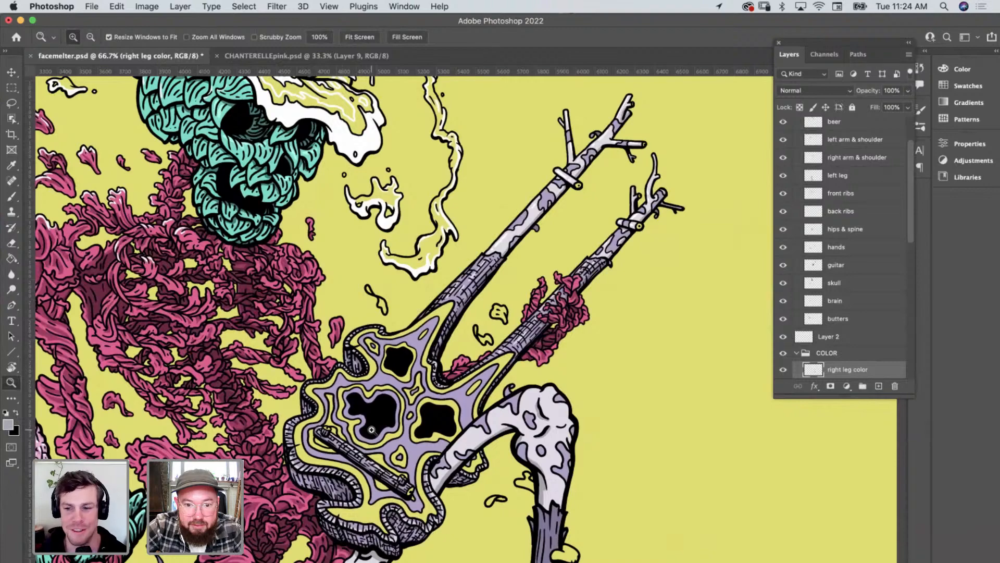
Examine the upper figure's colouring, including the guitar necks, ribcage, teal skull and the liquid splashes around the head.
{"action": "scroll", "coordinate": [371, 429], "scroll_direction": "left", "scroll_amount": 1}
{"action": "scroll", "coordinate": [371, 429], "scroll_direction": "up", "scroll_amount": 1}
{"action": "scroll", "coordinate": [372, 429], "scroll_direction": "left", "scroll_amount": 2}
{"action": "scroll", "coordinate": [371, 429], "scroll_direction": "up", "scroll_amount": 2}
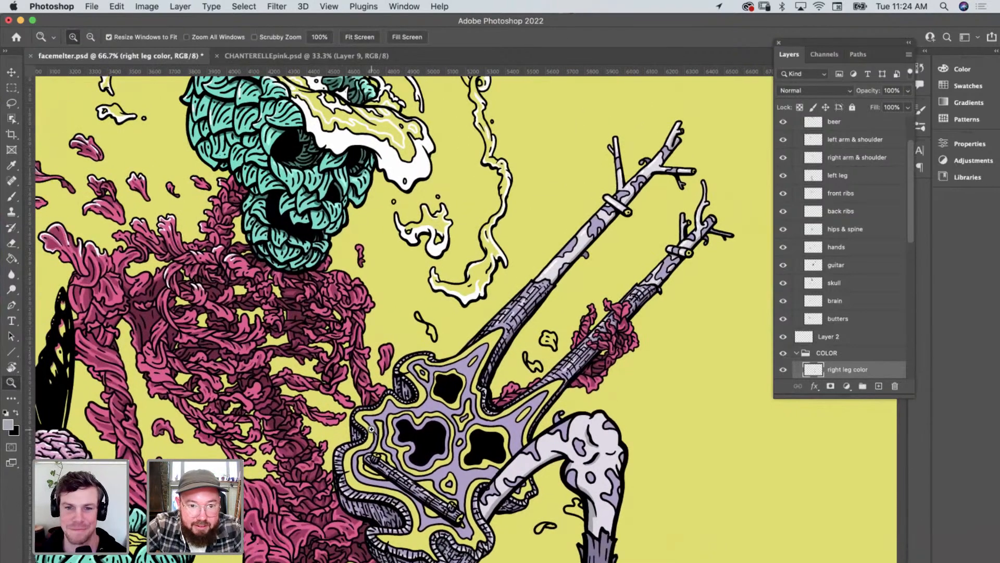
{"action": "scroll", "coordinate": [371, 430], "scroll_direction": "left", "scroll_amount": 4}
{"action": "scroll", "coordinate": [371, 430], "scroll_direction": "up", "scroll_amount": 4}
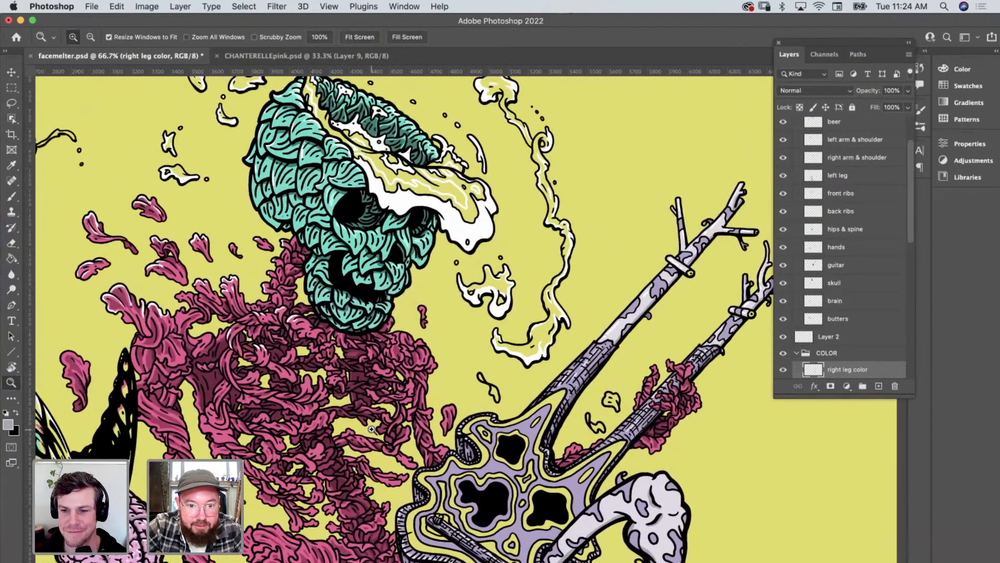
{"action": "scroll", "coordinate": [372, 429], "scroll_direction": "left", "scroll_amount": 1}
{"action": "scroll", "coordinate": [371, 429], "scroll_direction": "up", "scroll_amount": 1}
{"action": "scroll", "coordinate": [371, 429], "scroll_direction": "up", "scroll_amount": 3}
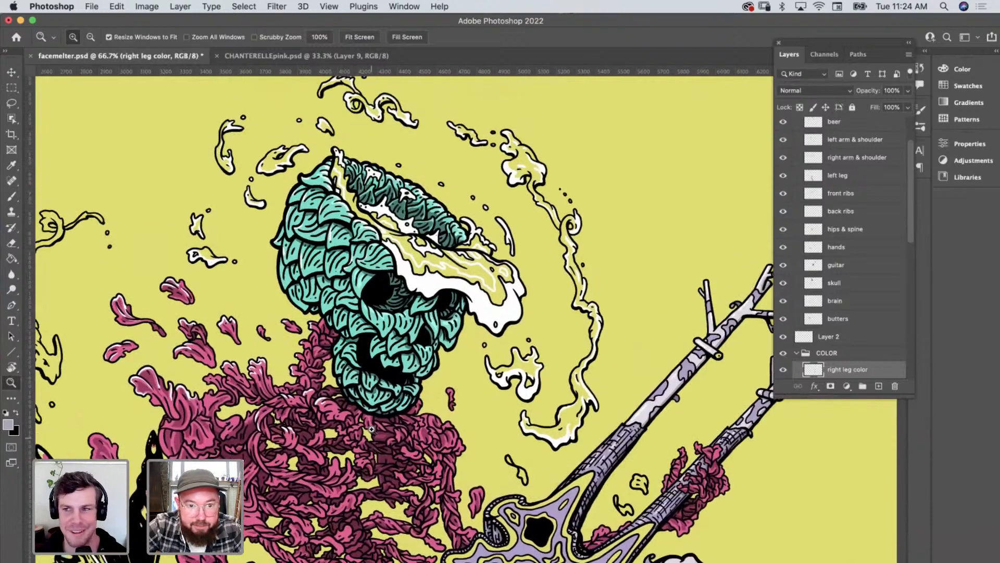
{"action": "scroll", "coordinate": [371, 429], "scroll_direction": "up", "scroll_amount": 2}
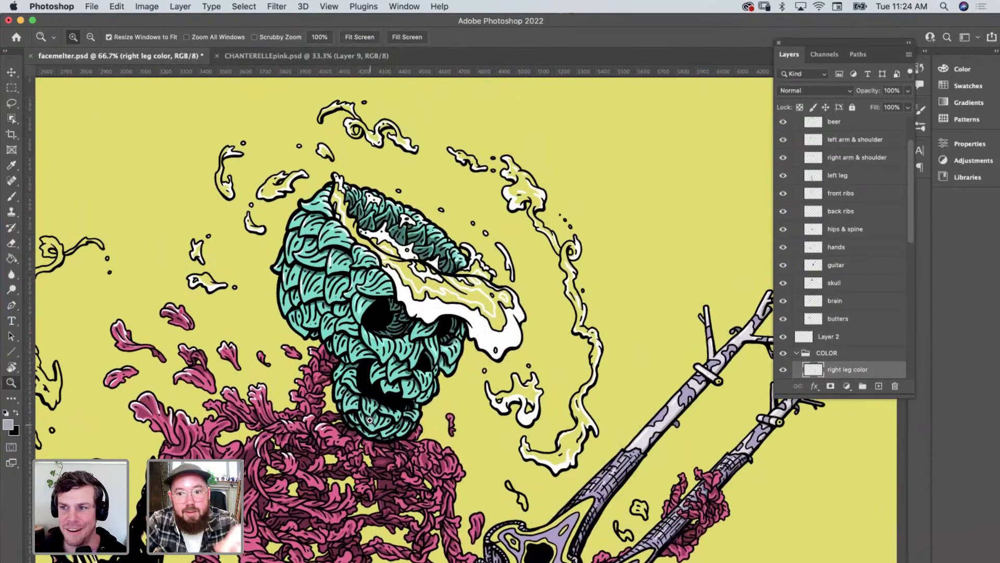